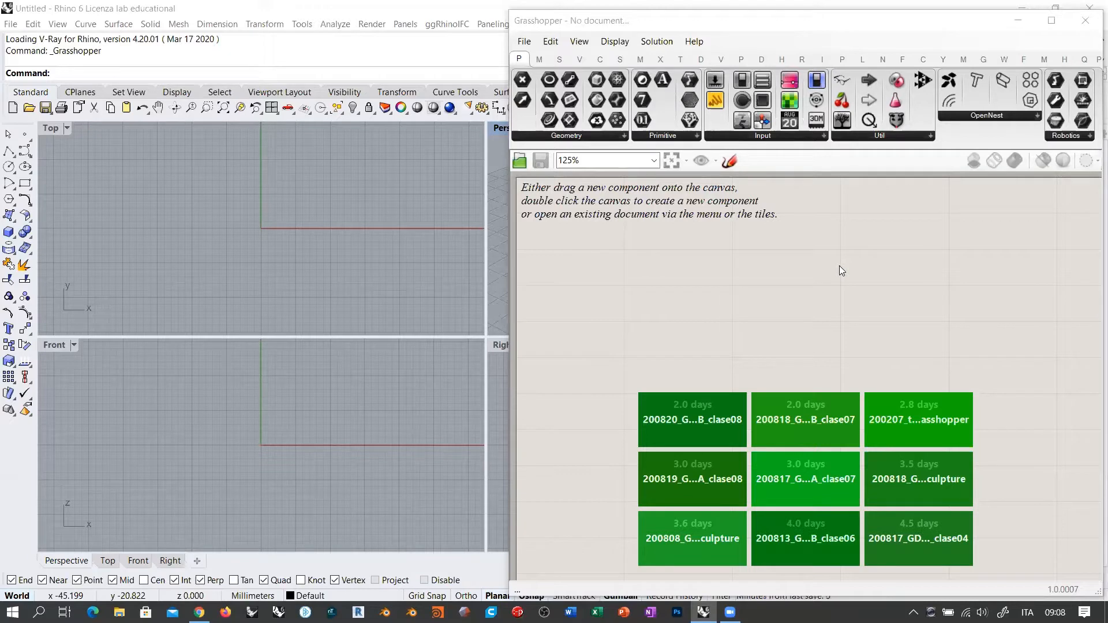
# Step: Widen the Grasshopper window and look up the Shortest Walk component among the curve utilities
pyautogui.click(877, 275)
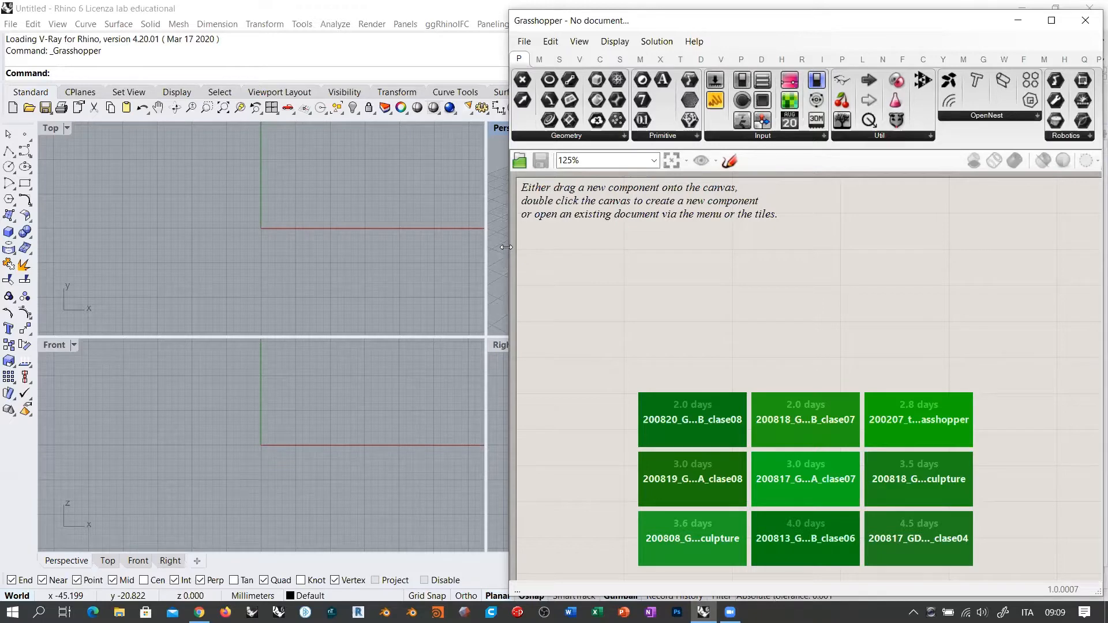
pyautogui.moveTo(506, 247); pyautogui.dragTo(168, 247)
pyautogui.click(257, 59)
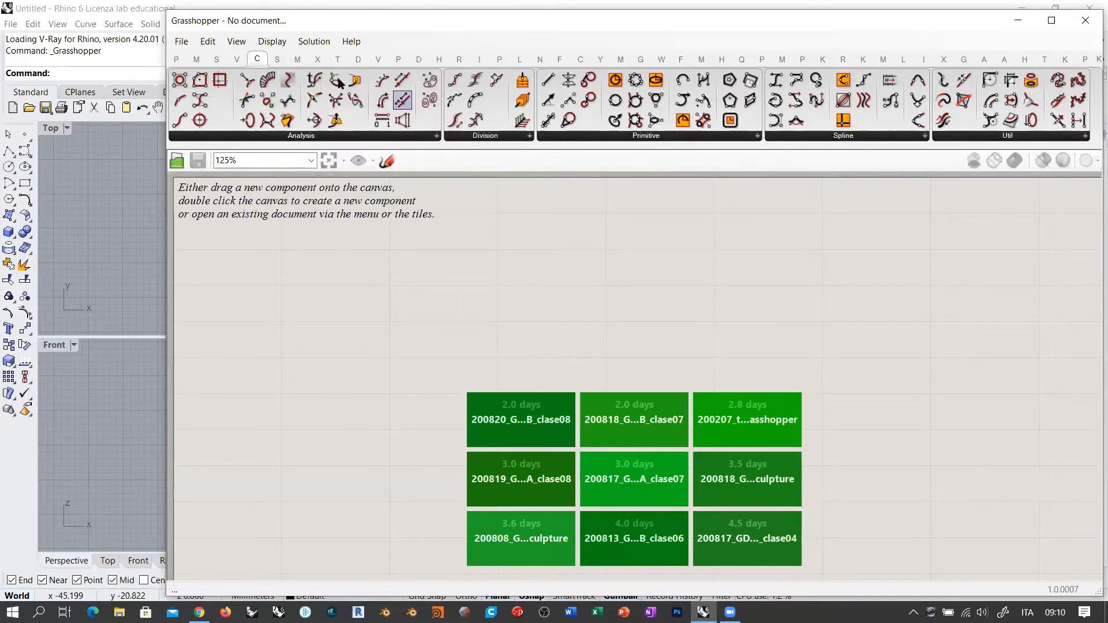
pyautogui.click(972, 140)
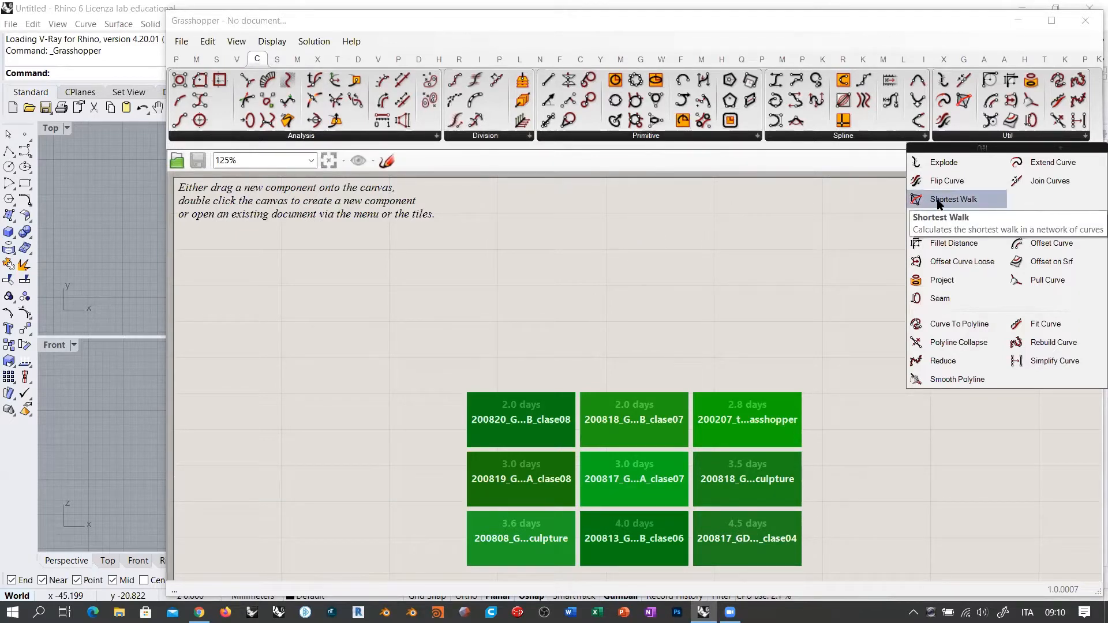
pyautogui.click(601, 277)
pyautogui.click(601, 271)
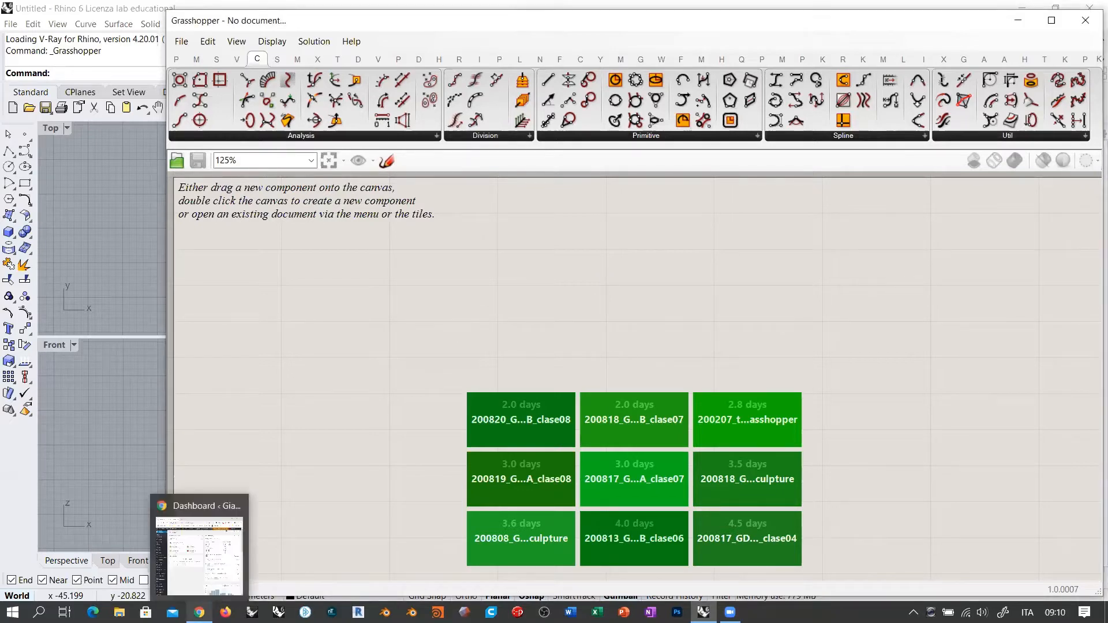
# Step: Switch to Chrome, replace the dashboard tab with a new one showing food4rhino.com, and widen the browser window
pyautogui.click(199, 611)
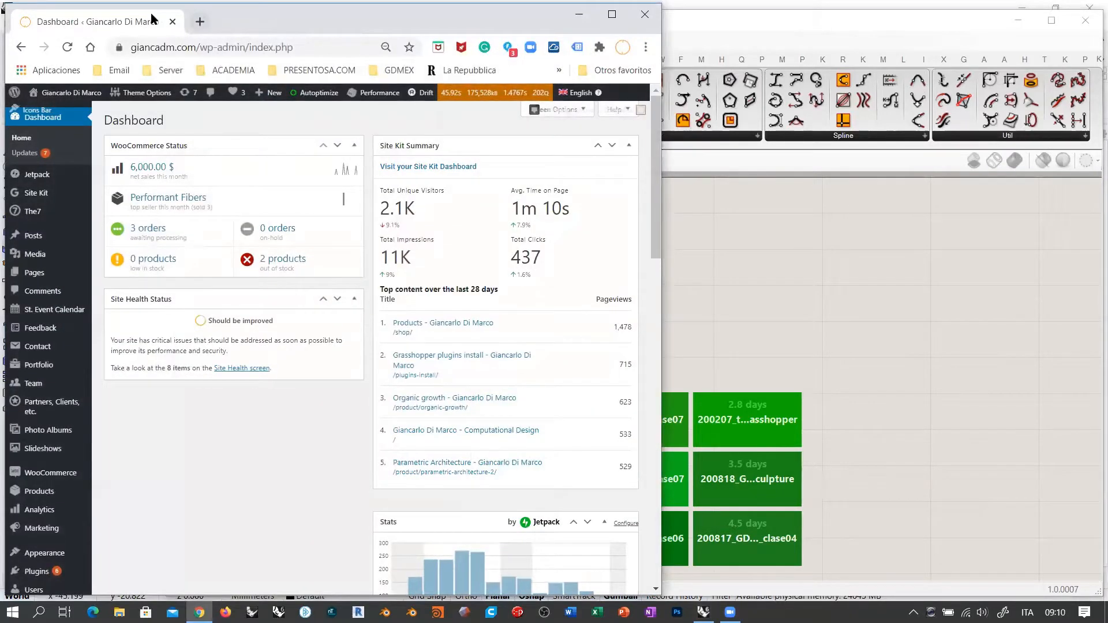
pyautogui.click(199, 21)
pyautogui.click(172, 21)
pyautogui.click(178, 46)
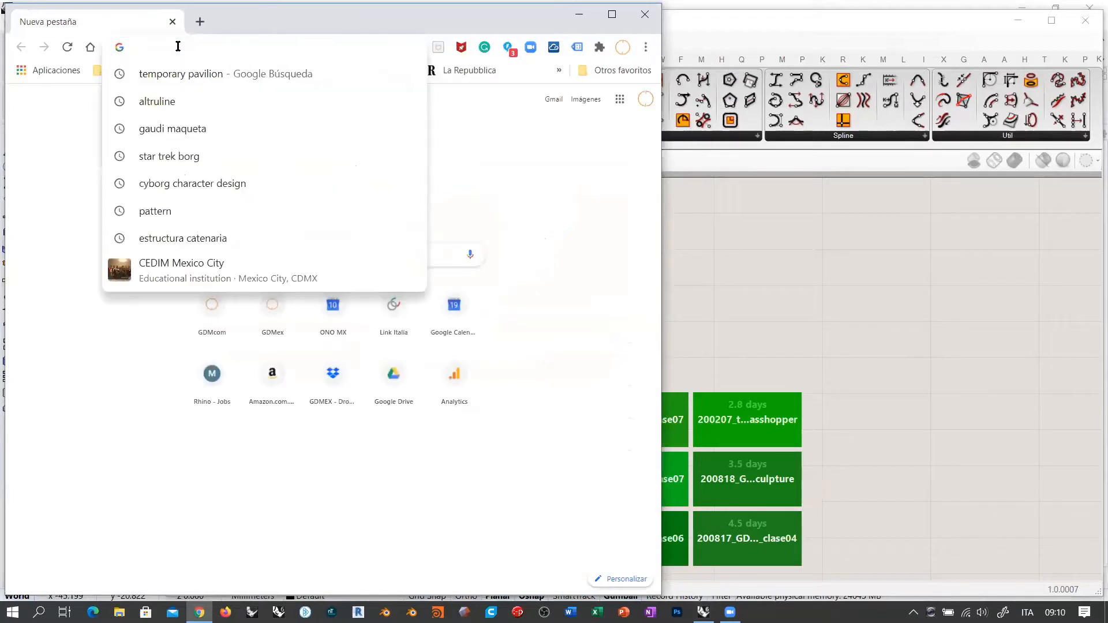
pyautogui.write('food')
pyautogui.press('Return')
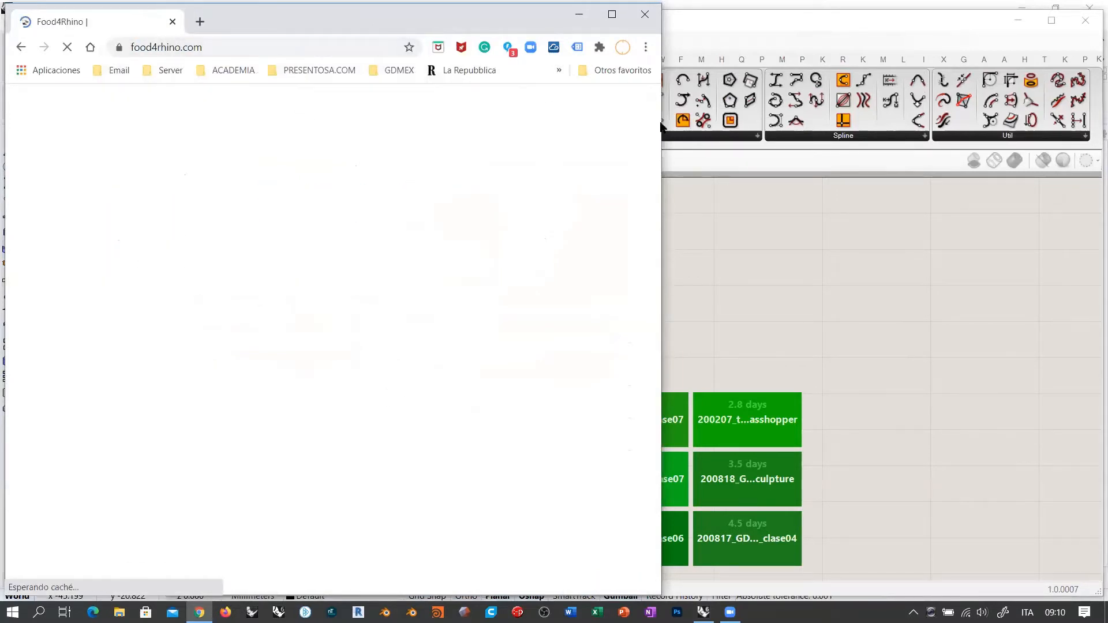
pyautogui.moveTo(662, 122); pyautogui.dragTo(910, 122)
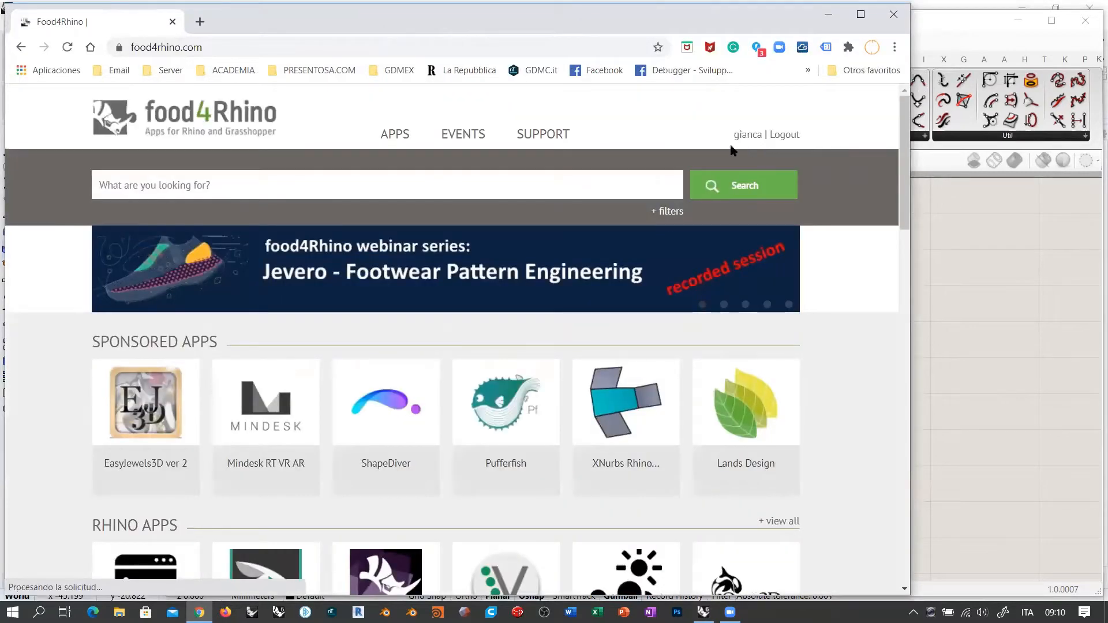
# Step: Search food4Rhino for "shortest walk" and open the Shortest Walk plug-in's page at its downloads list
pyautogui.click(582, 178)
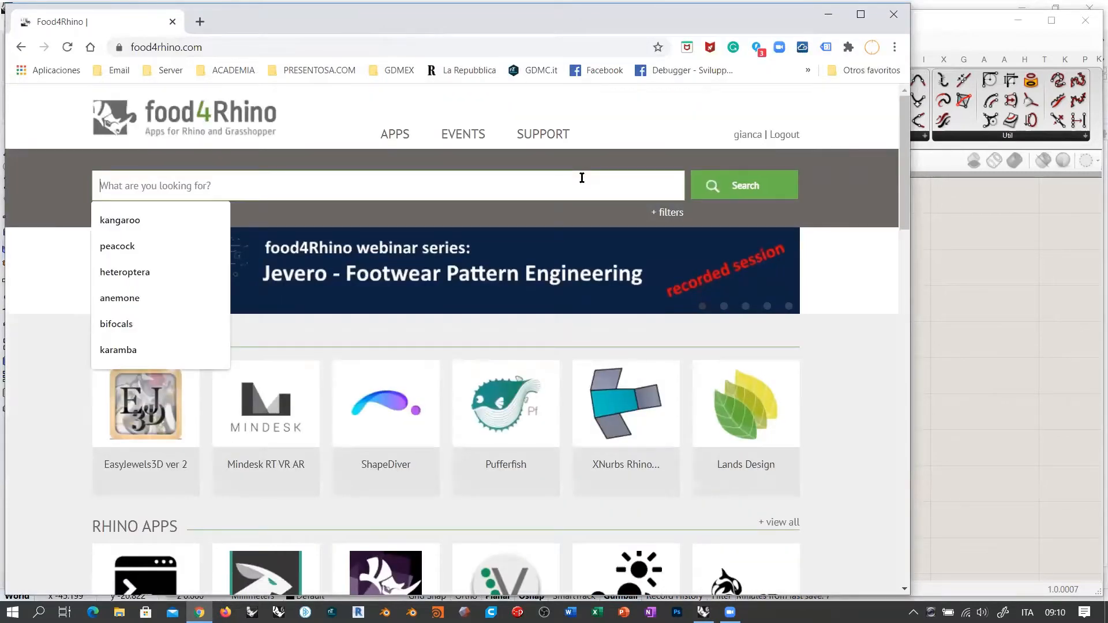
pyautogui.write('shortest walk')
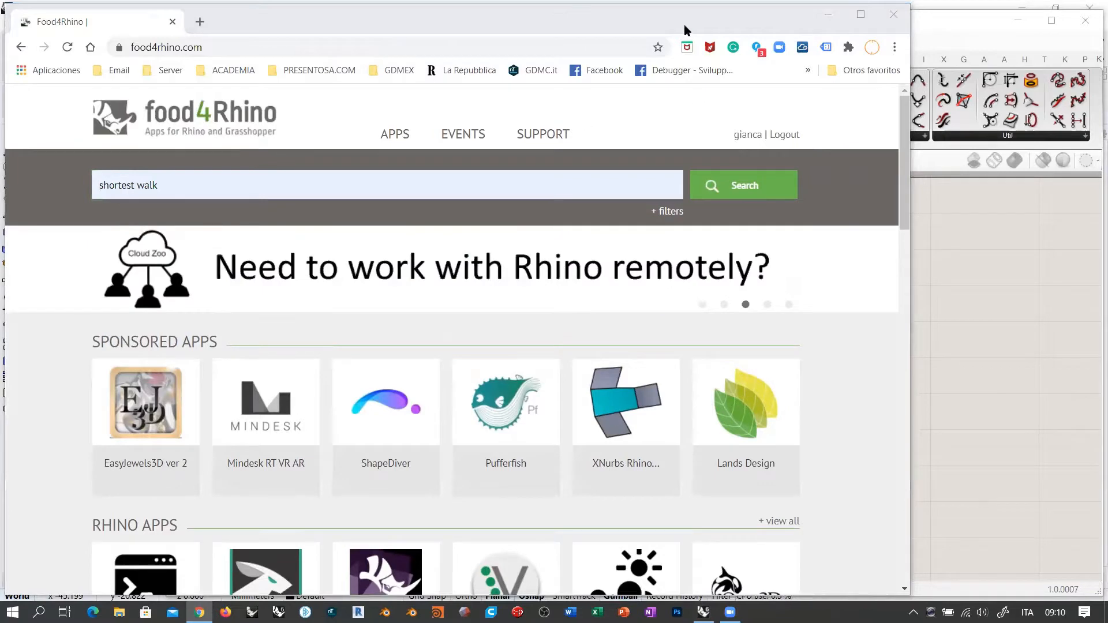
pyautogui.click(713, 188)
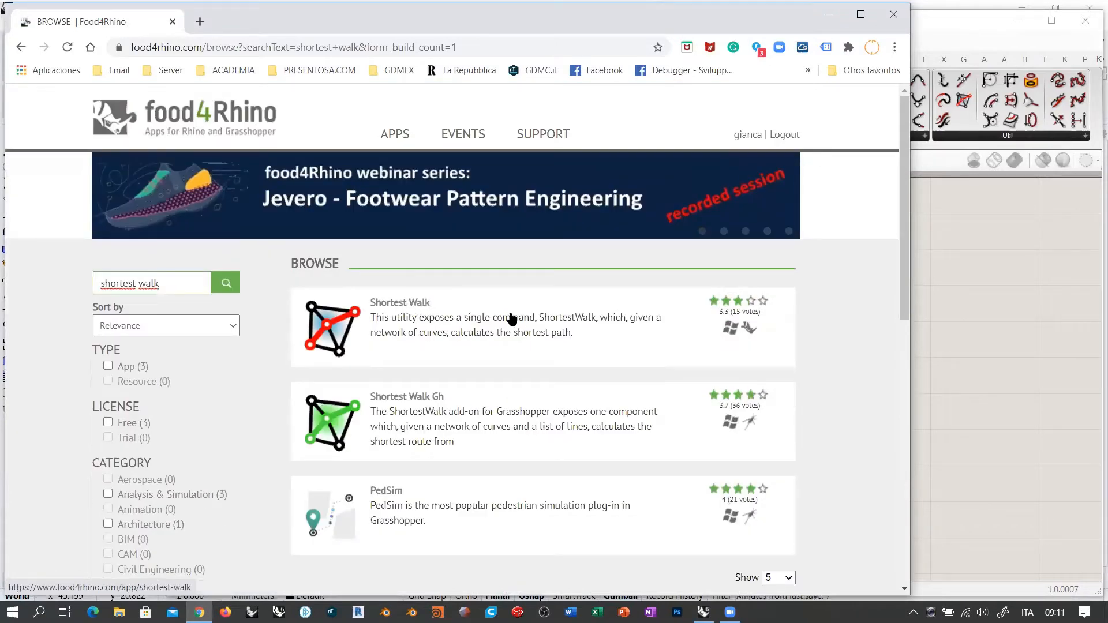
pyautogui.click(408, 304)
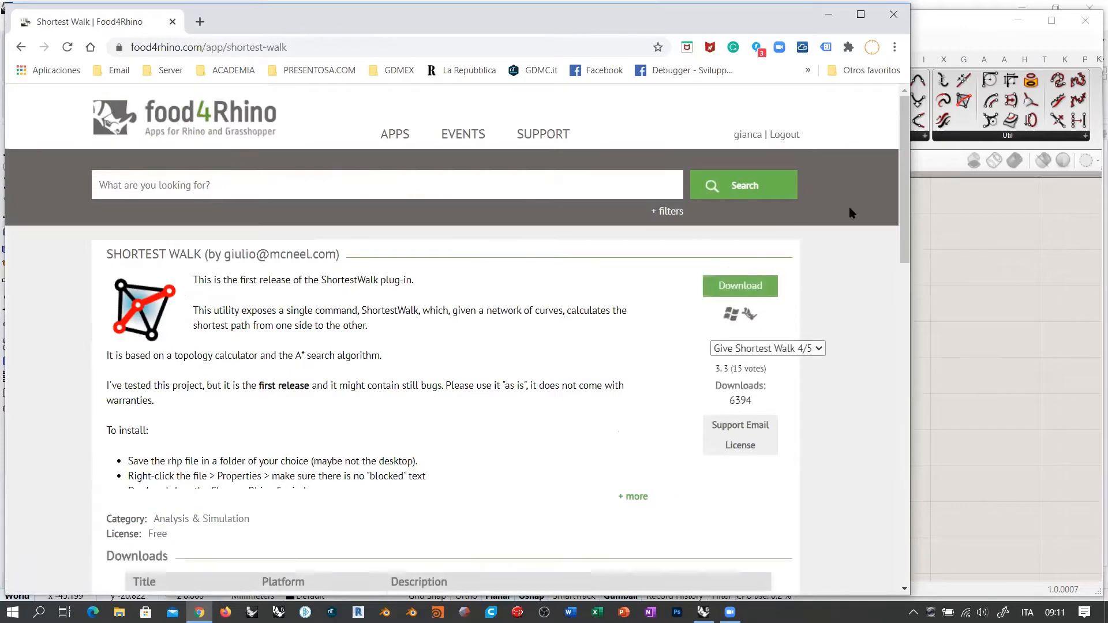
pyautogui.scroll(-1, 167, 244)
pyautogui.scroll(-4, 190, 231)
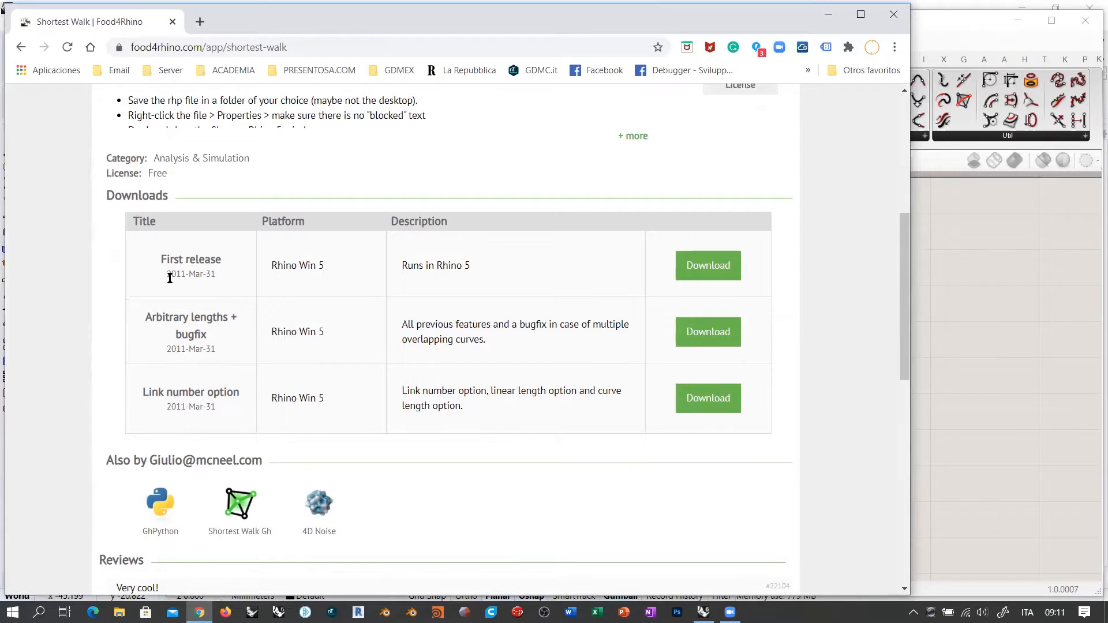
# Step: Check the downloads on the related Shortest Walk Gh page and return to the Shortest Walk page
pyautogui.click(240, 503)
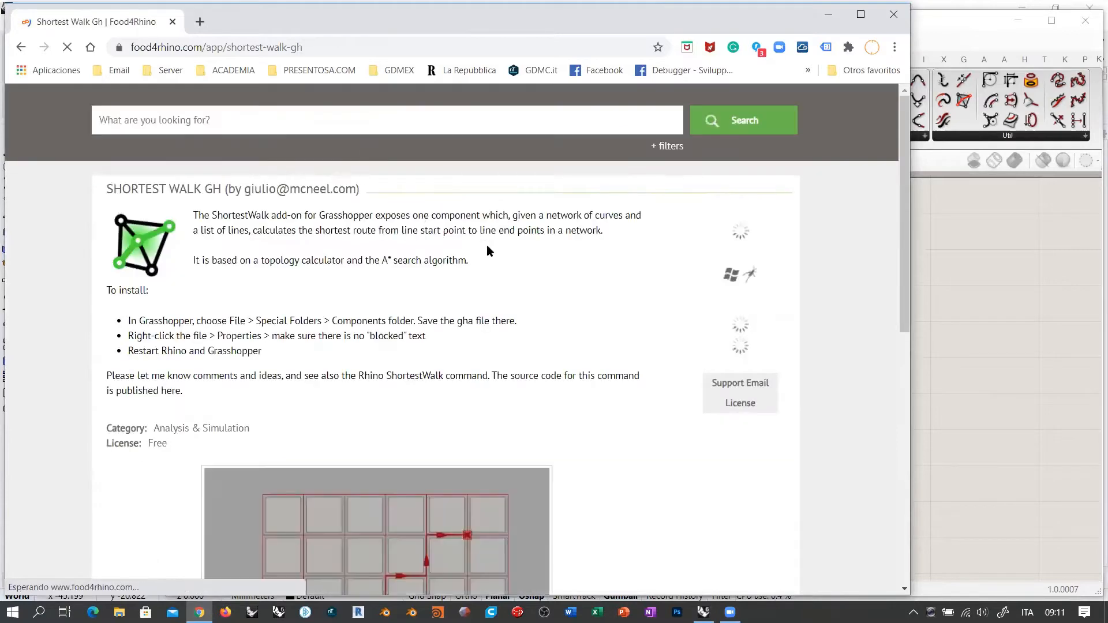
pyautogui.scroll(-8, 594, 232)
pyautogui.scroll(-2, 704, 208)
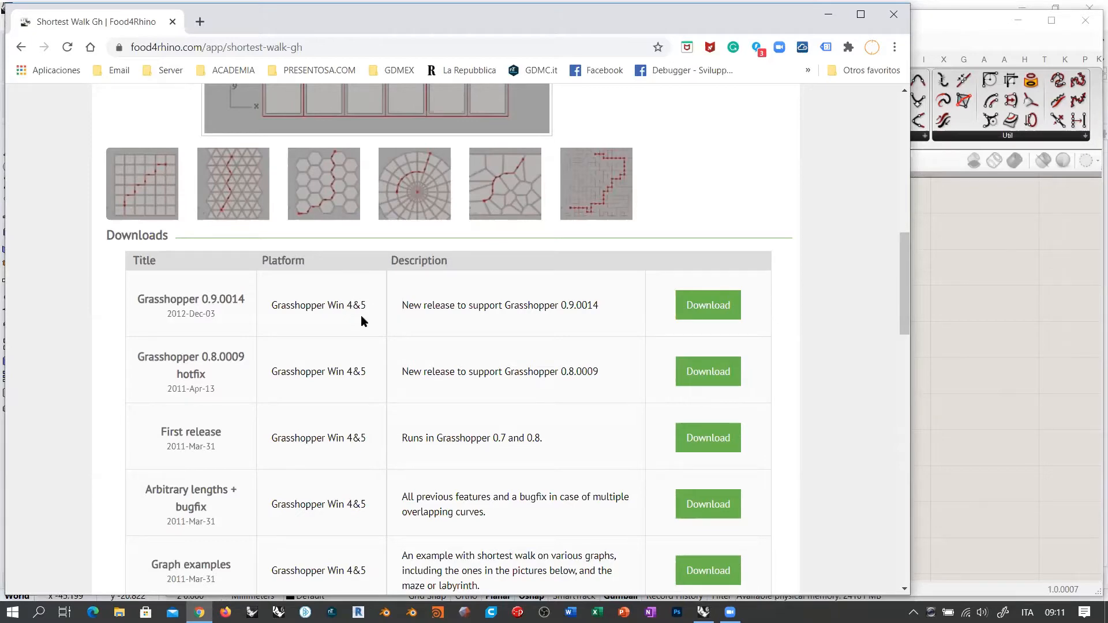
pyautogui.hotkey('alt', 'Left')
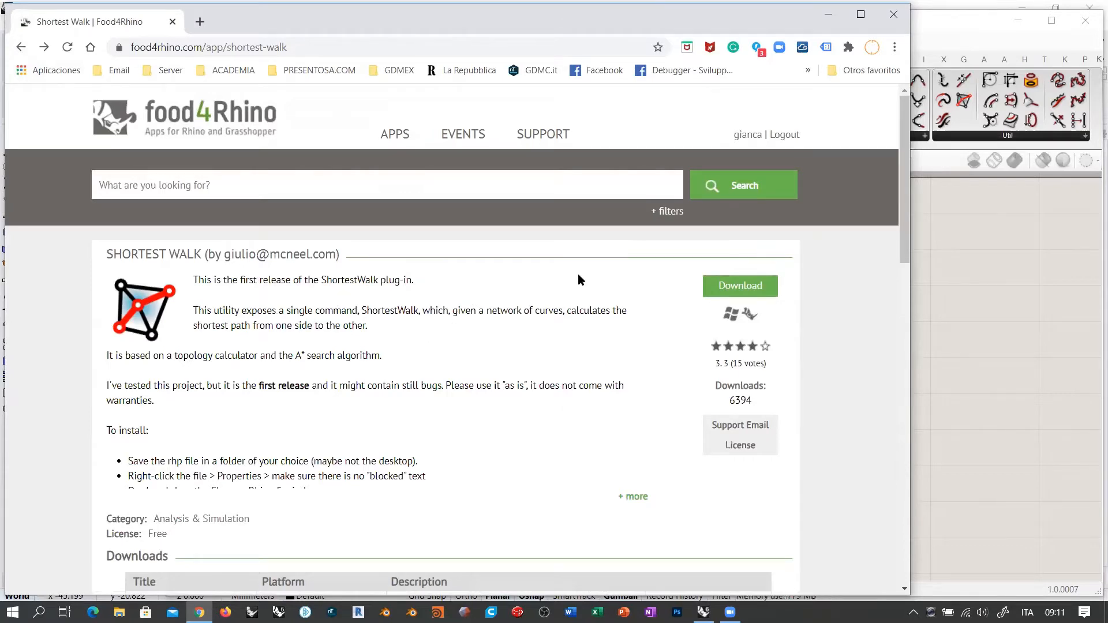
# Step: Examine the Shortest Walk plug-in's first release entry, supported platform and description
pyautogui.scroll(-5, 577, 274)
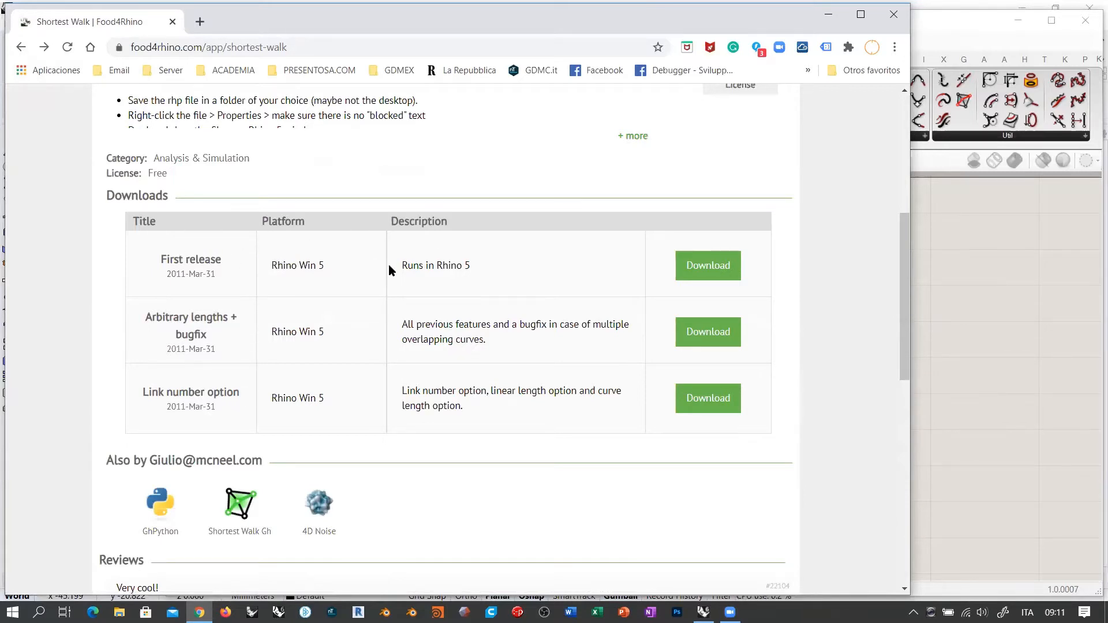
pyautogui.tripleClick(436, 272)
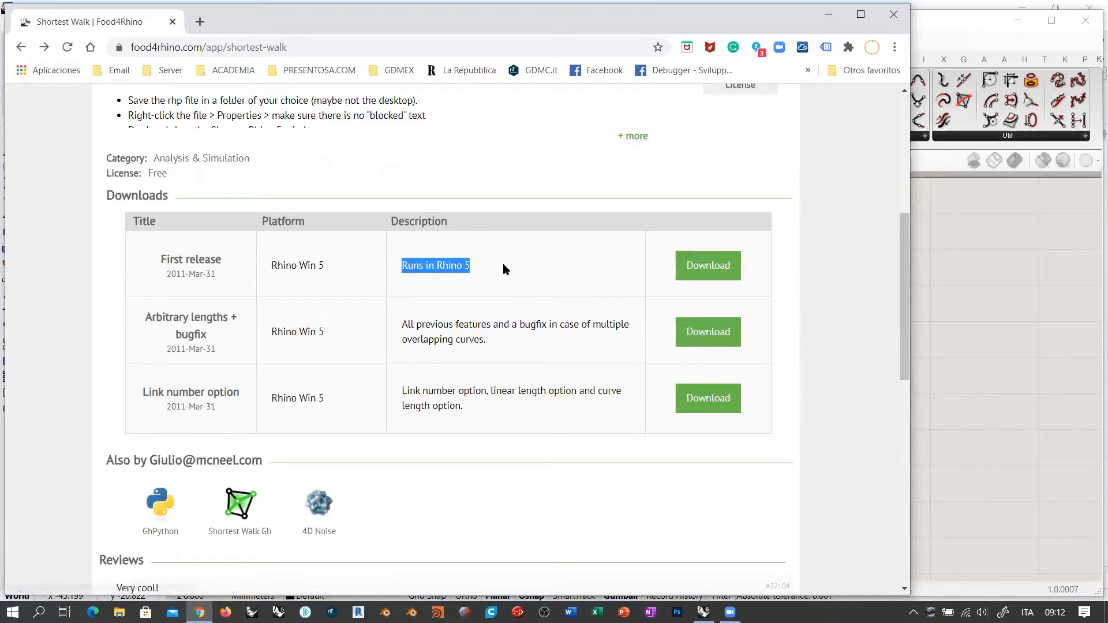
pyautogui.click(788, 268)
pyautogui.scroll(6, 763, 280)
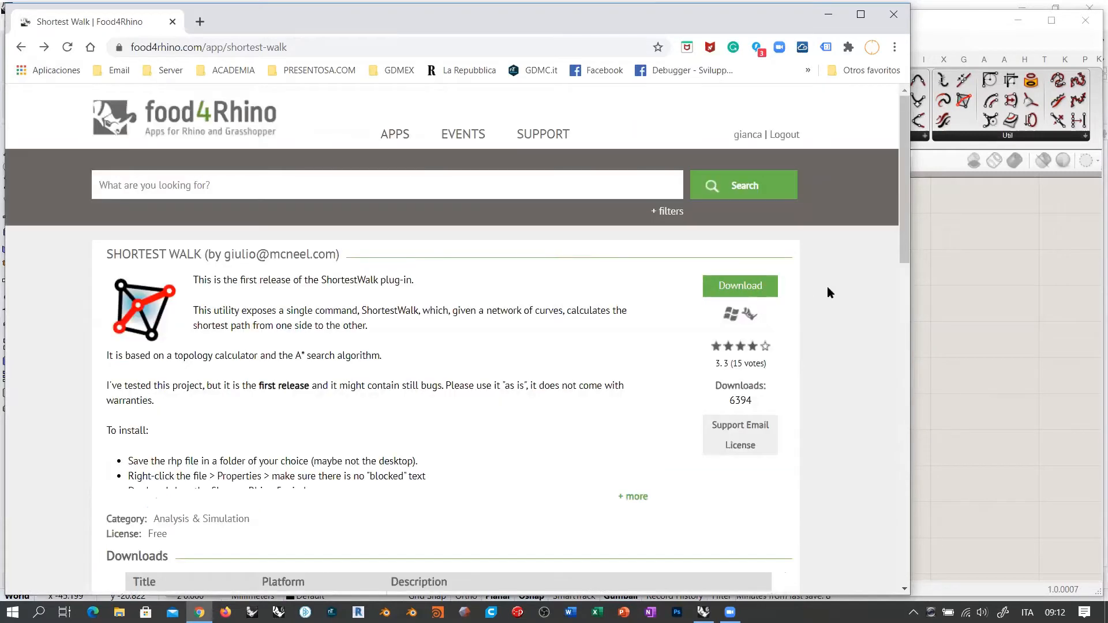
pyautogui.scroll(-1, 826, 282)
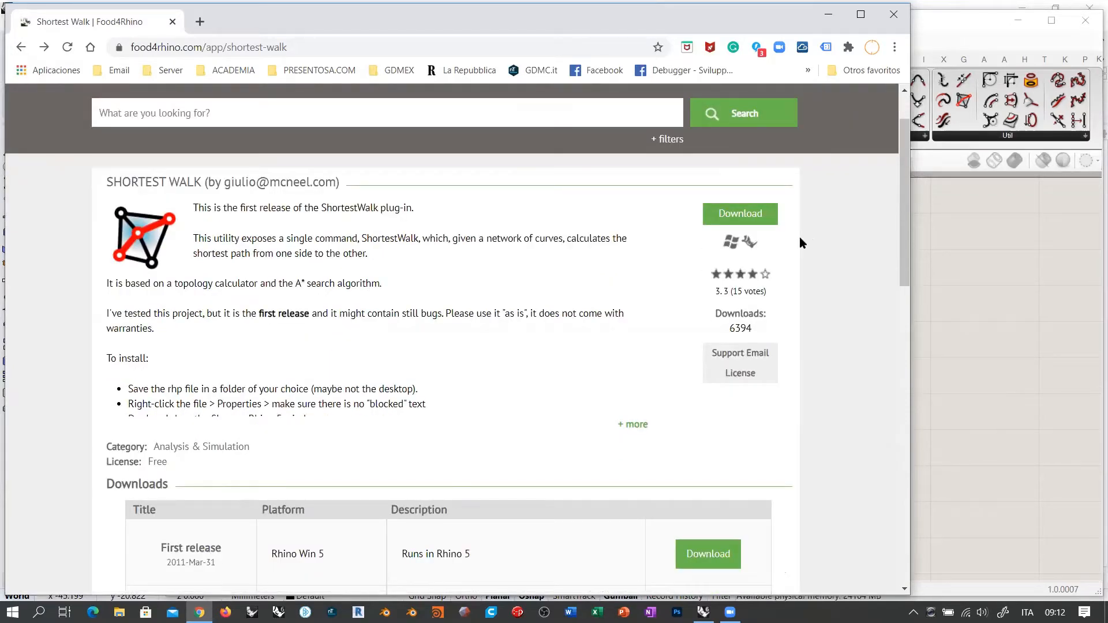
pyautogui.scroll(-1, 800, 242)
pyautogui.scroll(2, 311, 172)
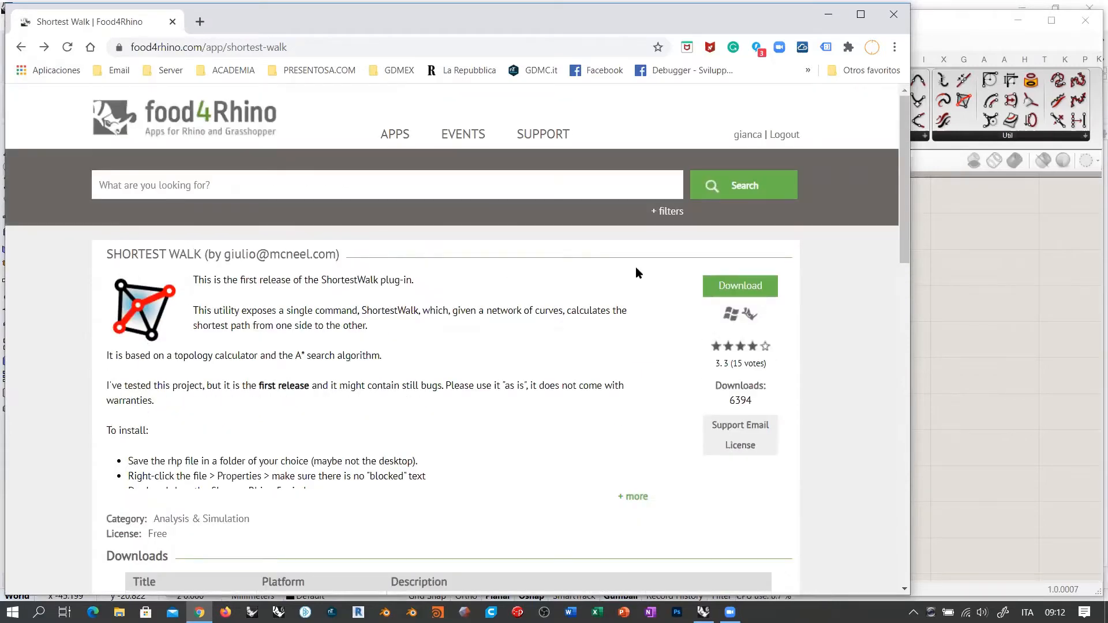
# Step: Open the Shortest Walk Gh page and examine the title, date and platform of its Grasshopper 0.9.0014 release
pyautogui.scroll(-7, 636, 267)
pyautogui.click(245, 352)
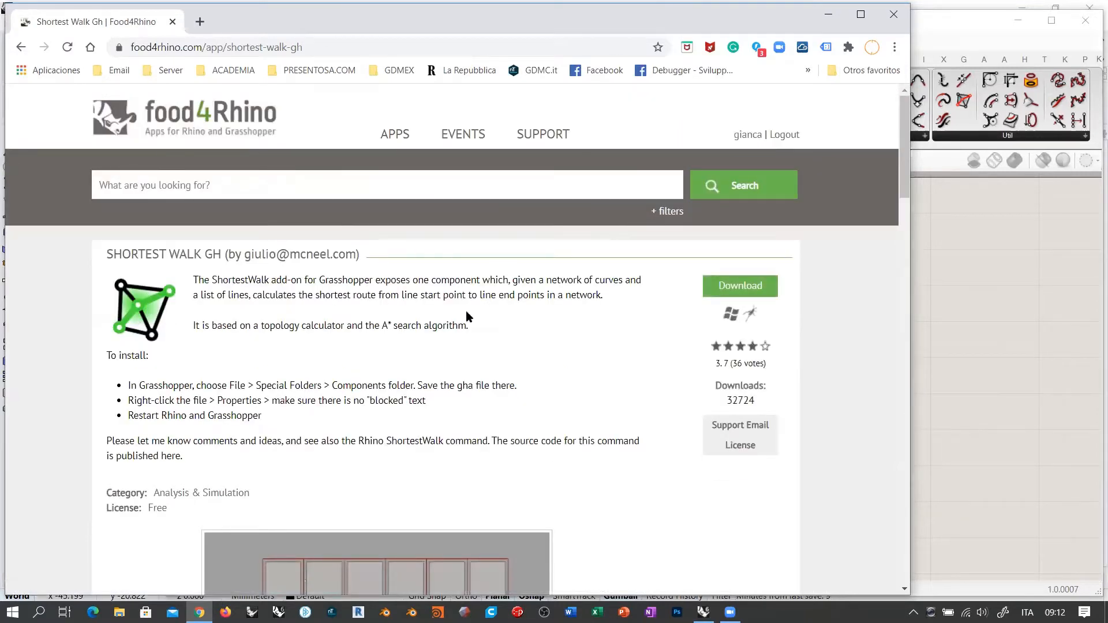
pyautogui.scroll(-1, 577, 277)
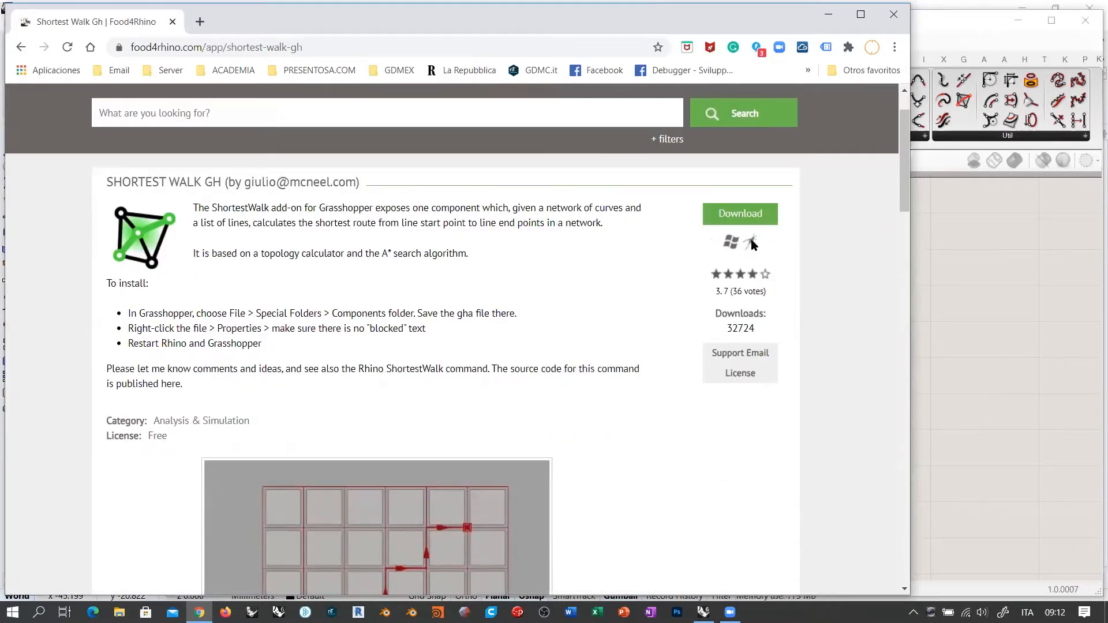
pyautogui.scroll(-8, 658, 248)
pyautogui.scroll(-2, 657, 248)
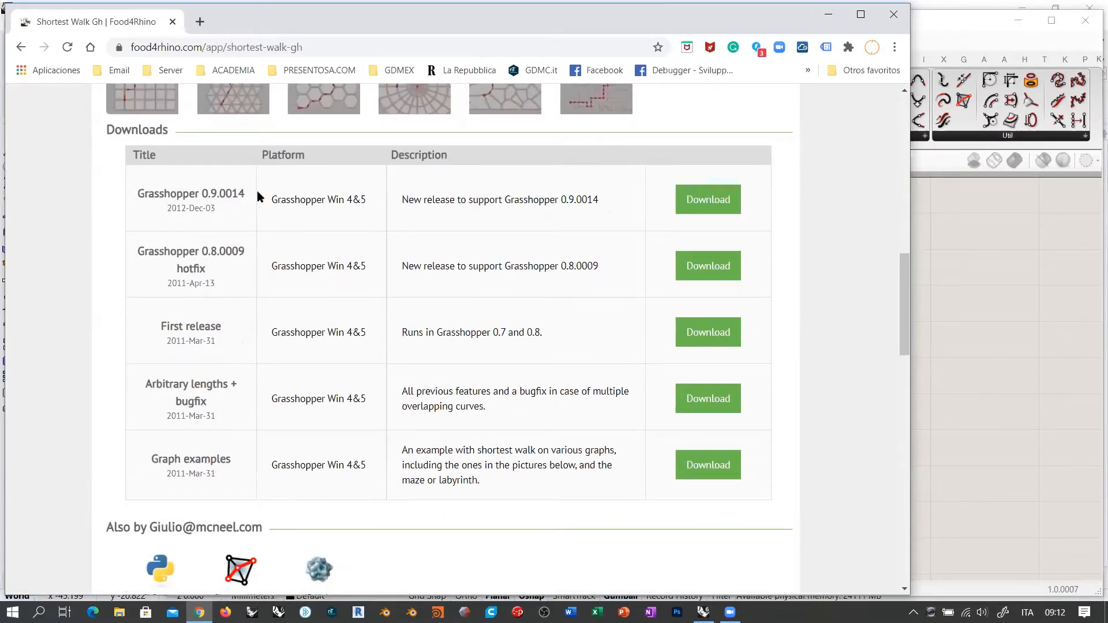
pyautogui.moveTo(142, 193); pyautogui.dragTo(244, 212)
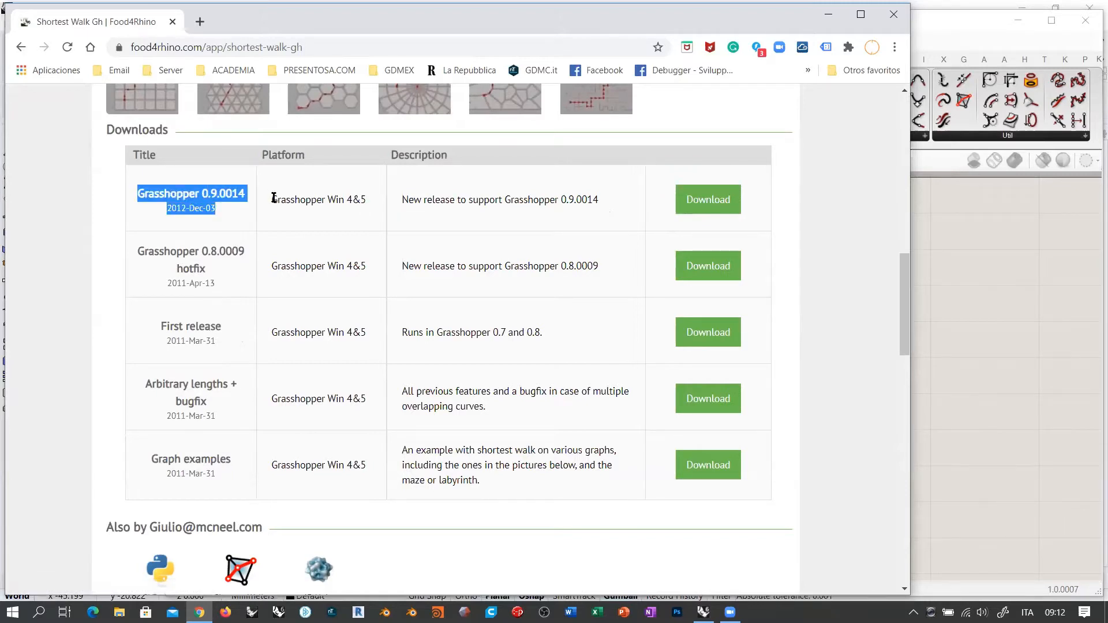
pyautogui.moveTo(275, 197); pyautogui.dragTo(365, 201)
pyautogui.click(230, 197)
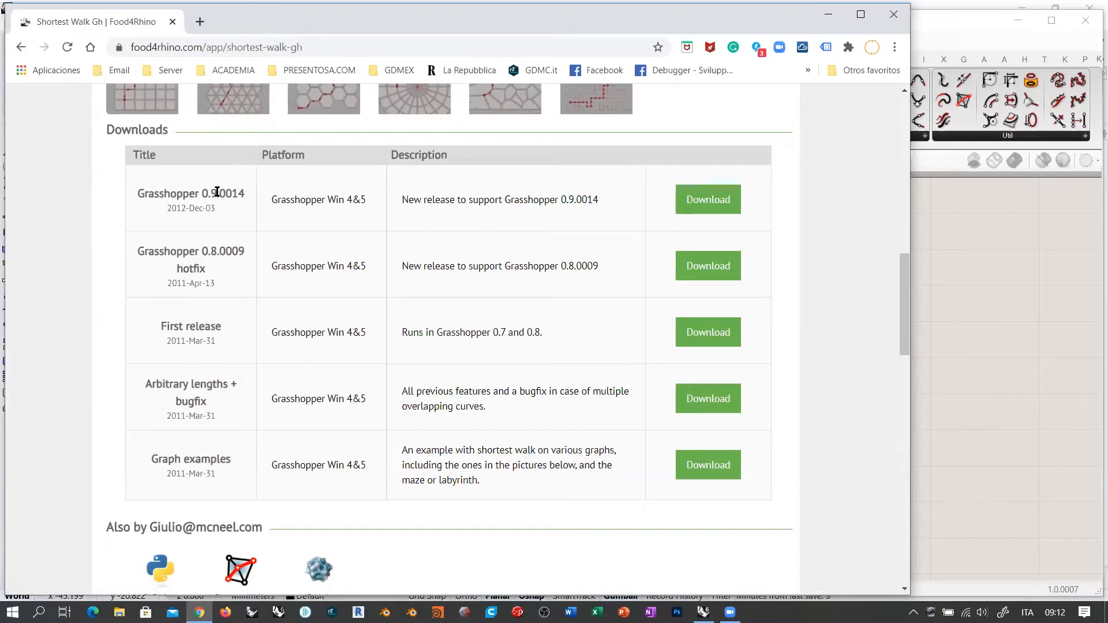
pyautogui.moveTo(141, 194); pyautogui.dragTo(244, 203)
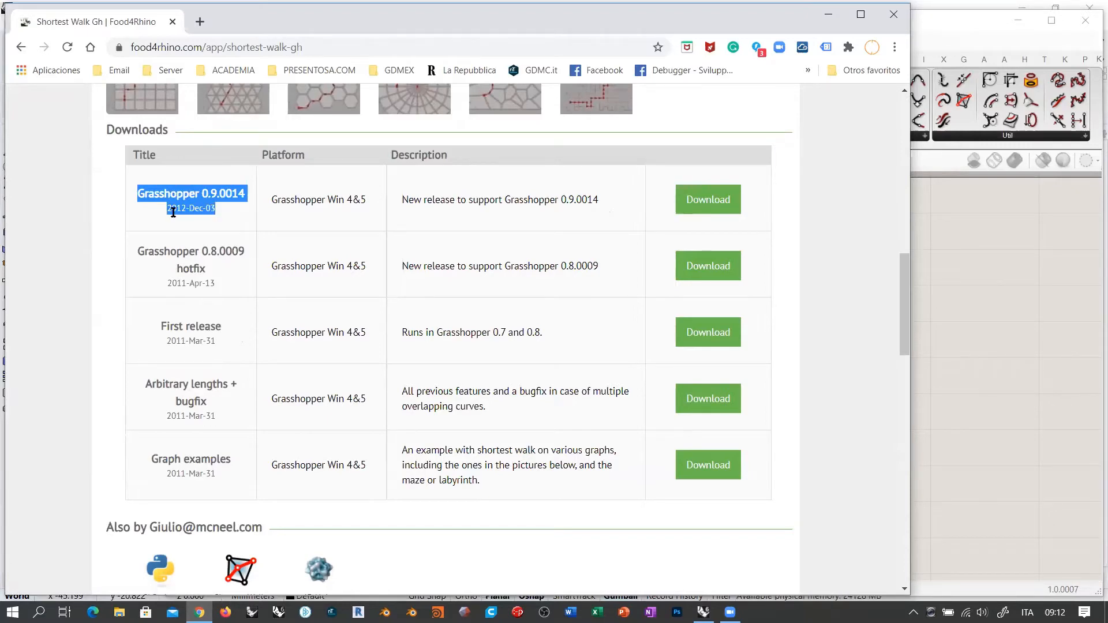
pyautogui.scroll(10, 167, 254)
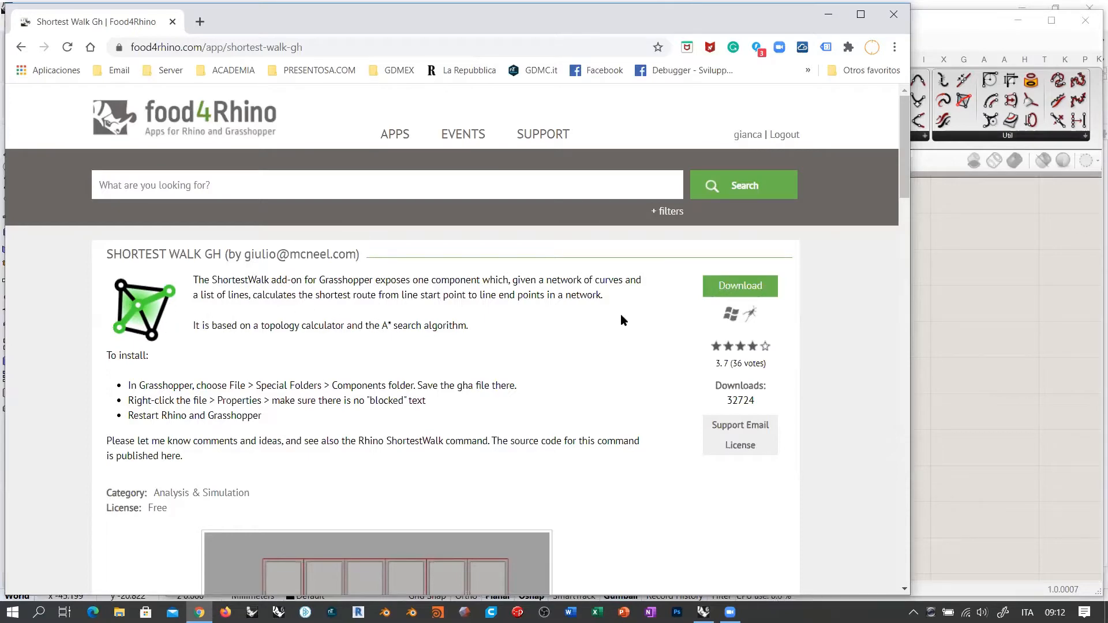
# Step: View the Shortest Walk Gh example images for the triangular, hexagonal, radial and irregular polygonal networks
pyautogui.scroll(-8, 621, 314)
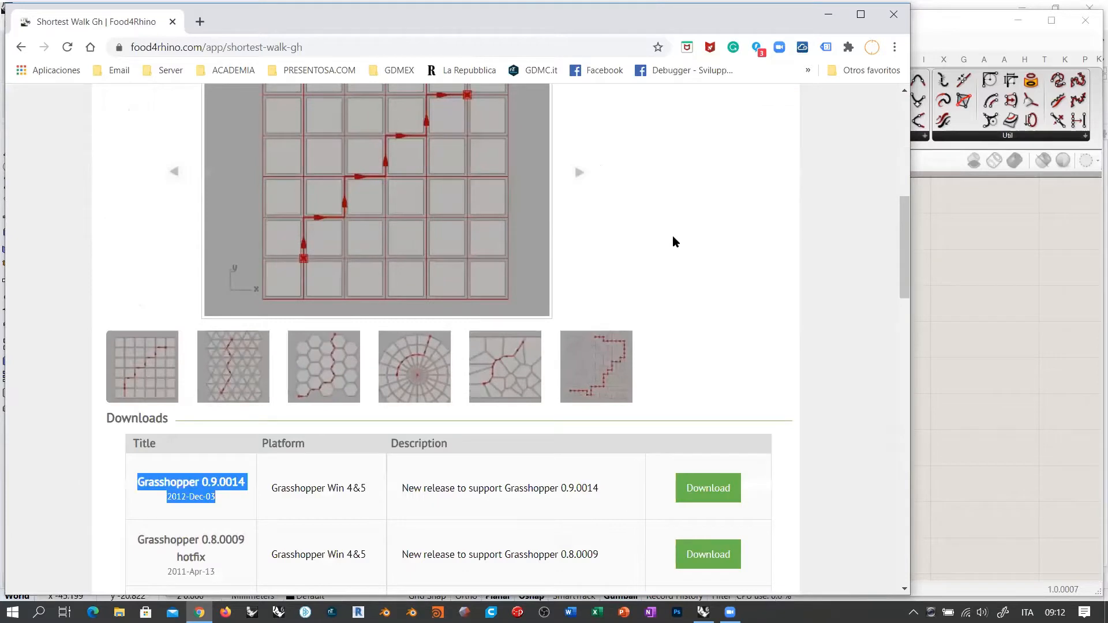
pyautogui.scroll(-1, 673, 242)
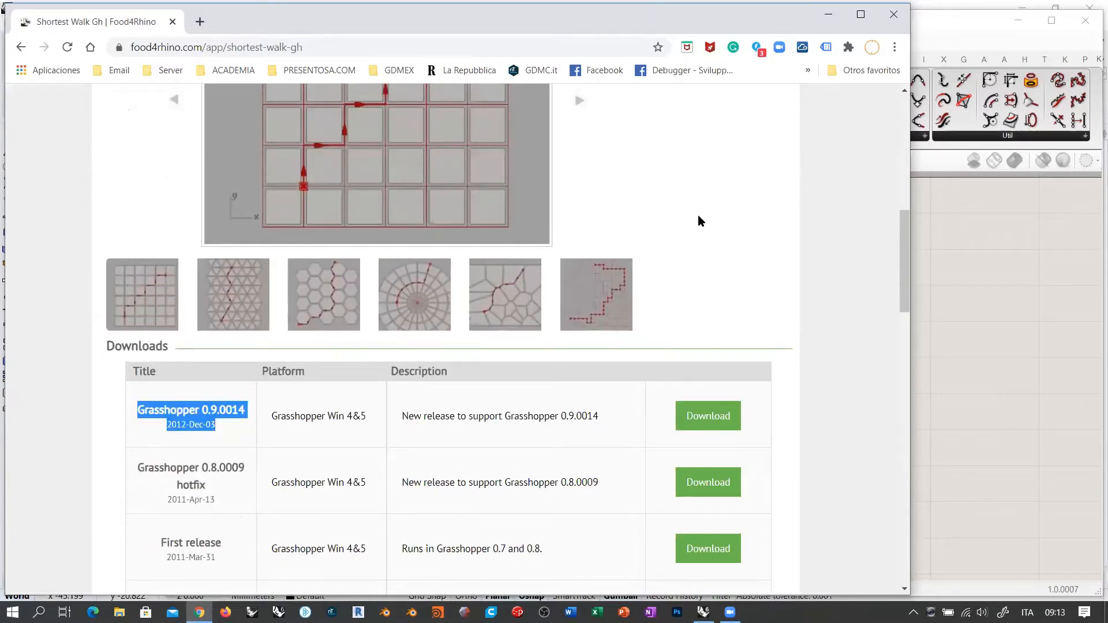
pyautogui.scroll(2, 697, 220)
pyautogui.click(695, 248)
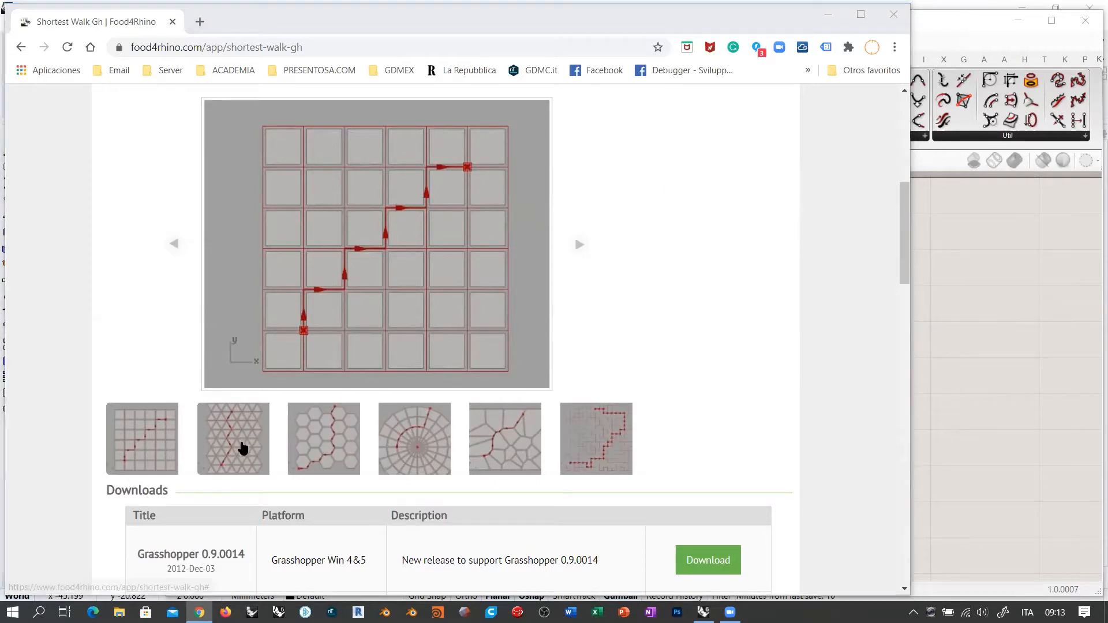
pyautogui.click(243, 447)
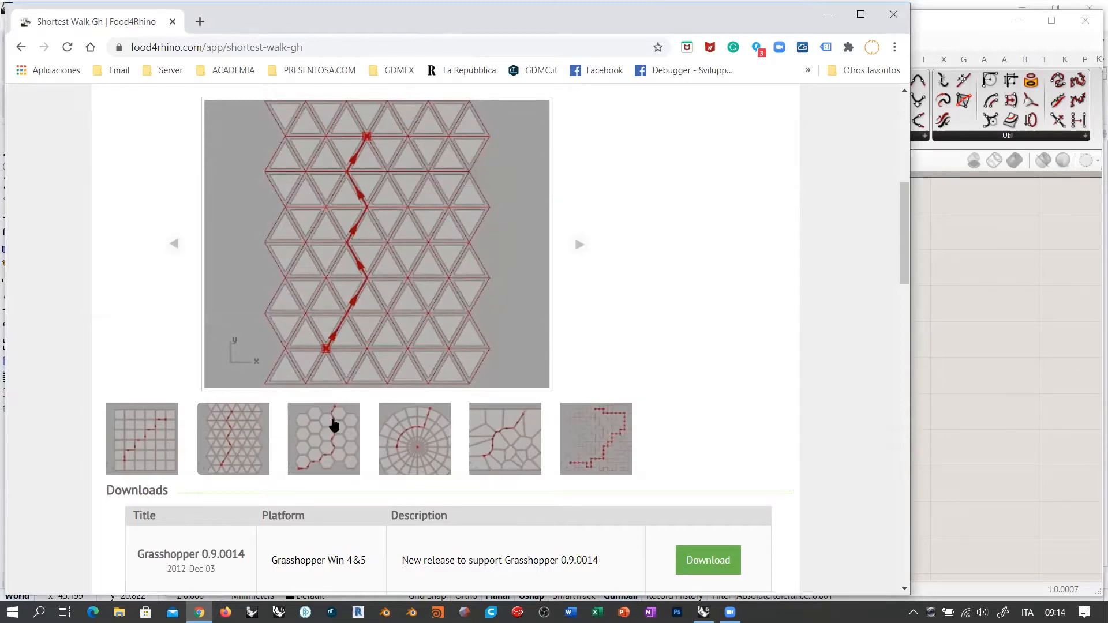
pyautogui.click(331, 427)
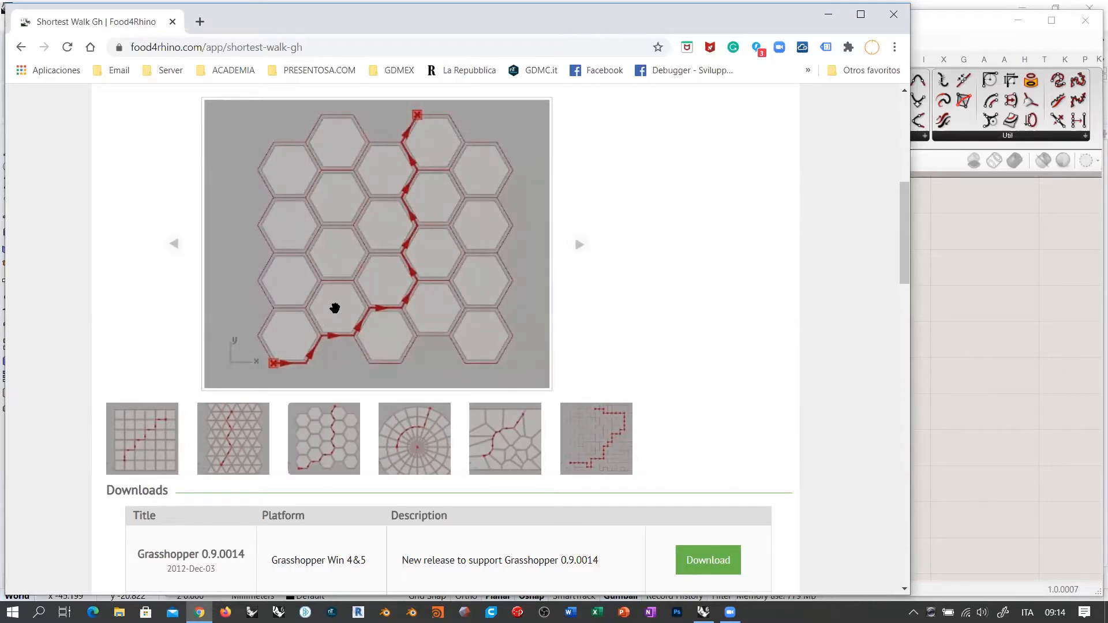
pyautogui.click(427, 445)
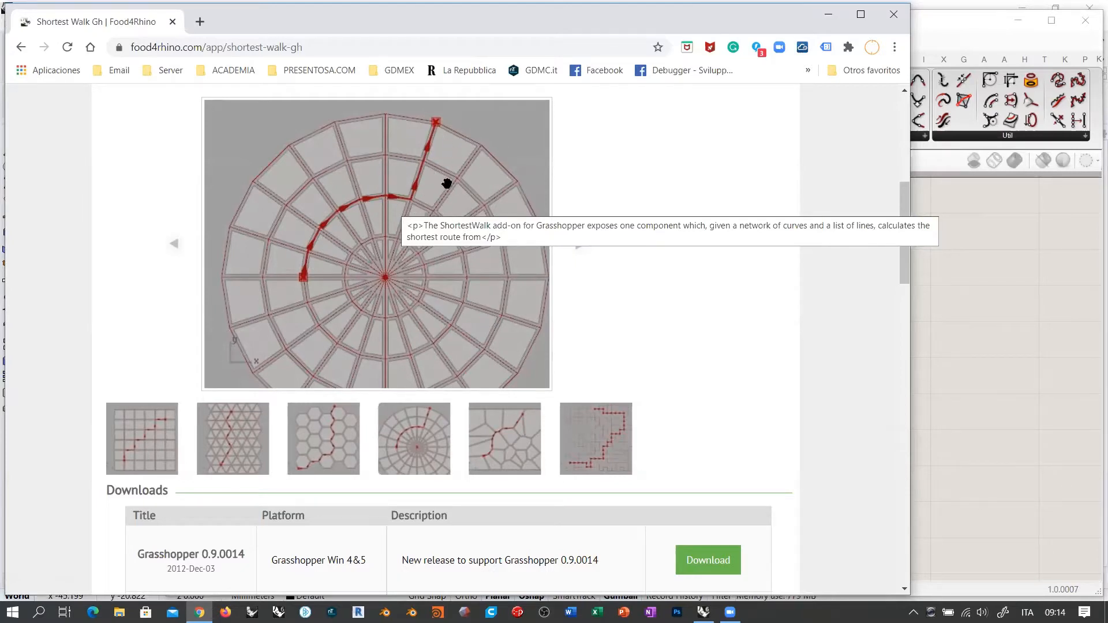
pyautogui.click(492, 443)
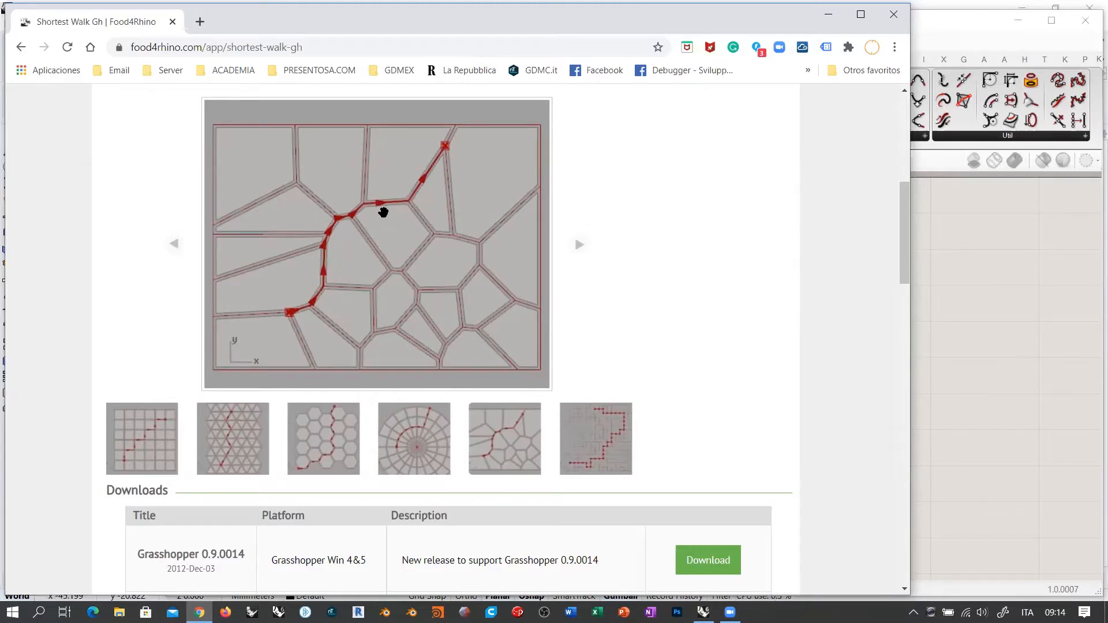
# Step: View the last Shortest Walk Gh example image, with the stepped path through a dense orthogonal network
pyautogui.click(601, 449)
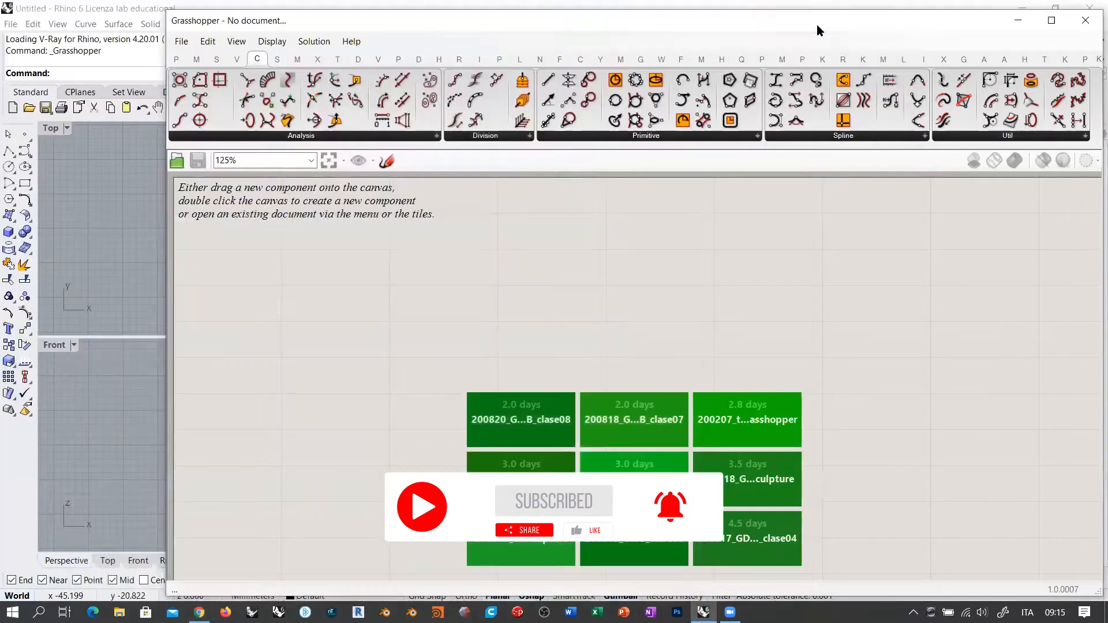
# Step: Switch to Grasshopper and place a Shortest Walk component from the curve utilities on the canvas below the licence header
pyautogui.click(820, 21)
pyautogui.click(991, 137)
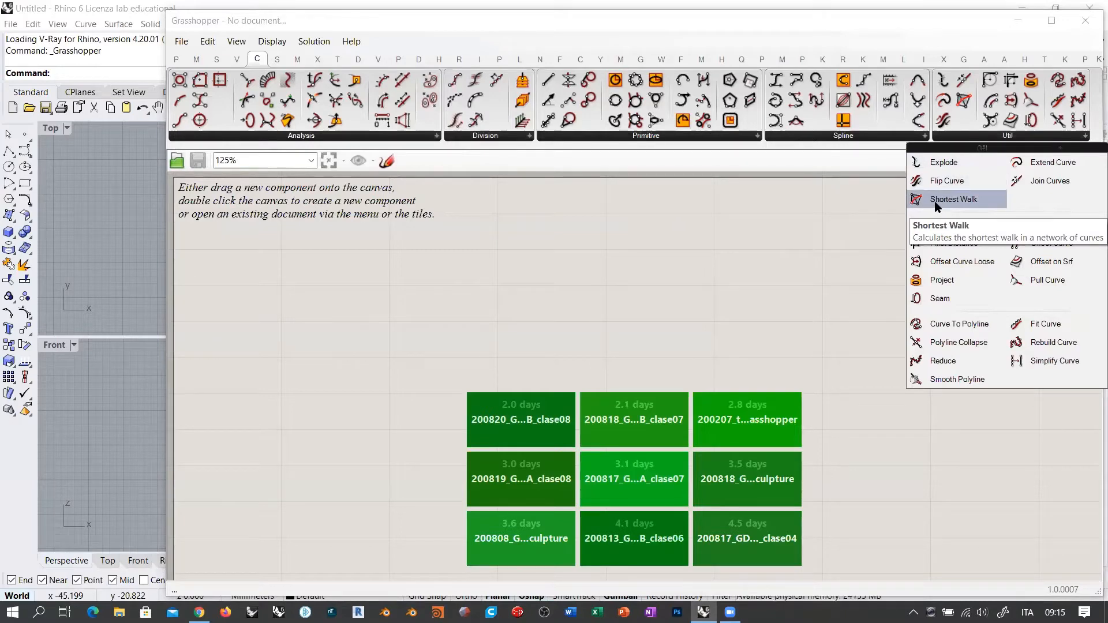
pyautogui.moveTo(936, 206); pyautogui.dragTo(848, 495)
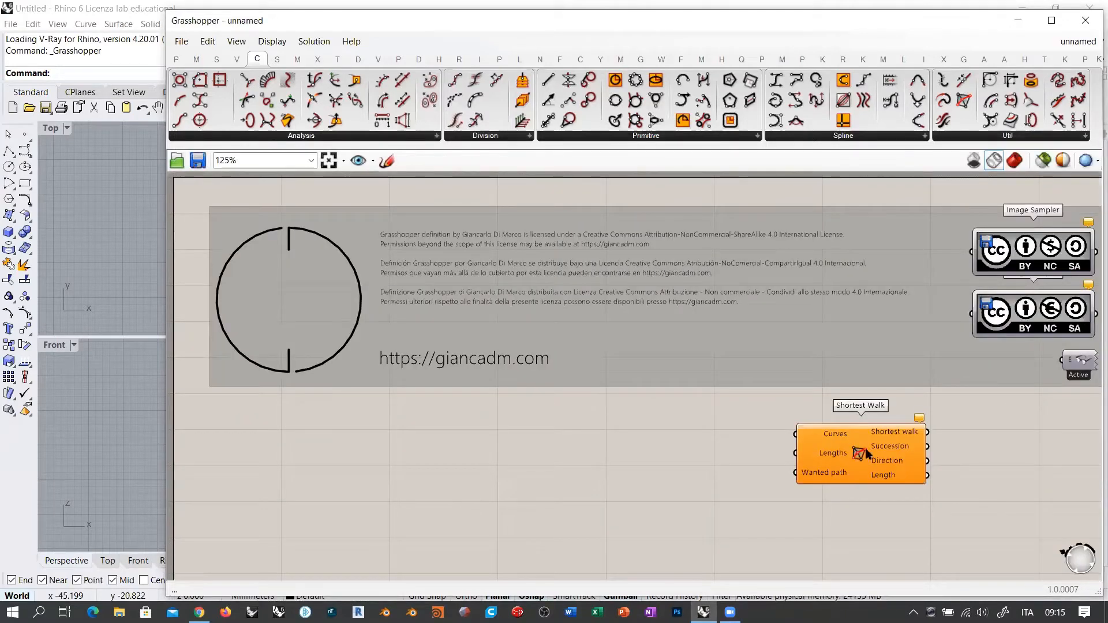
pyautogui.moveTo(865, 451); pyautogui.dragTo(884, 482)
pyautogui.click(767, 467)
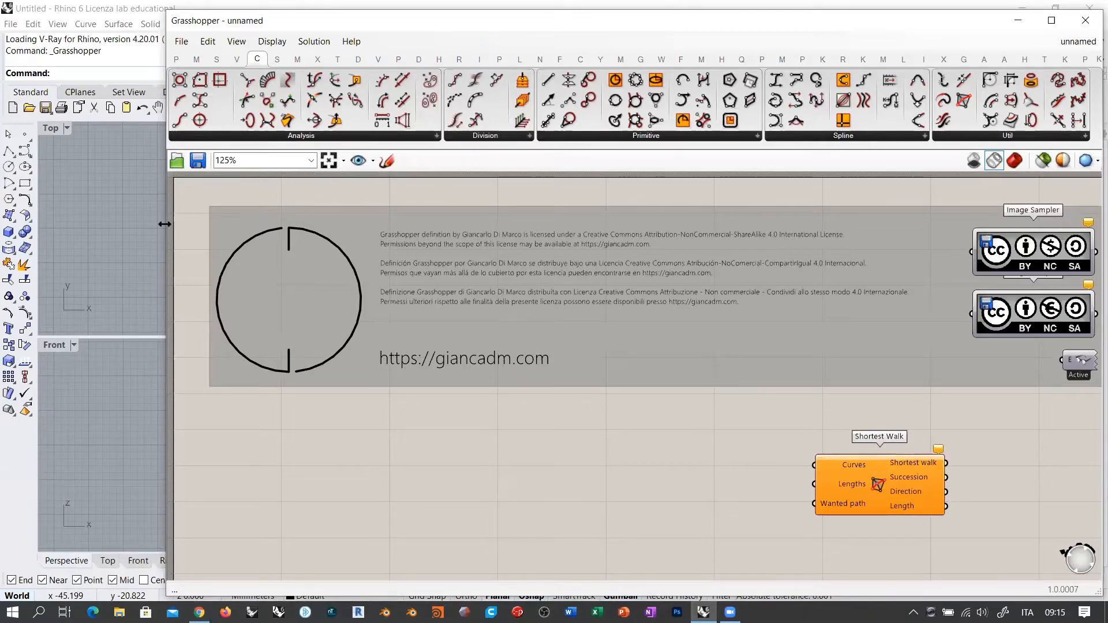
# Step: Narrow the Grasshopper window to uncover the Rhino viewports and place a Square grid component to the left of Shortest Walk
pyautogui.moveTo(165, 224); pyautogui.dragTo(512, 224)
pyautogui.scroll(-3, 764, 333)
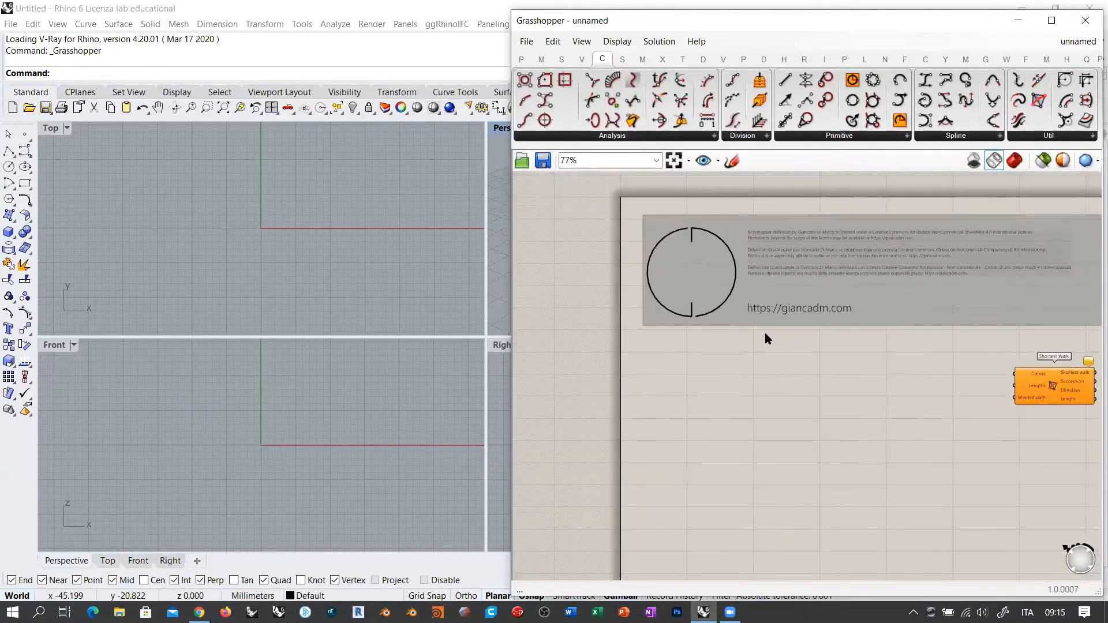
pyautogui.scroll(2, 632, 264)
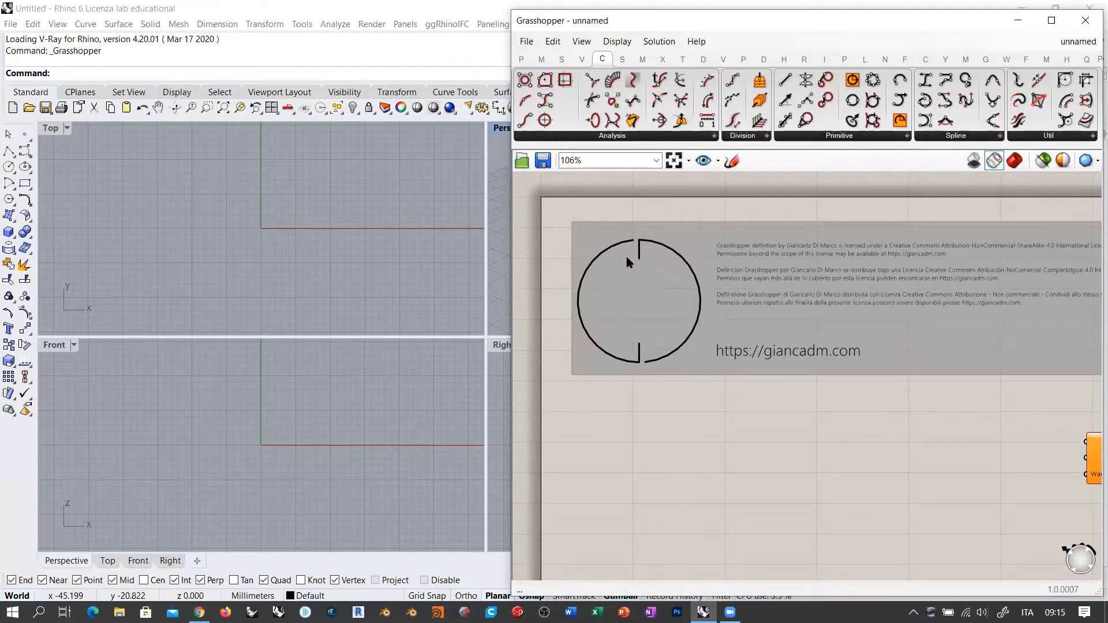
pyautogui.click(579, 59)
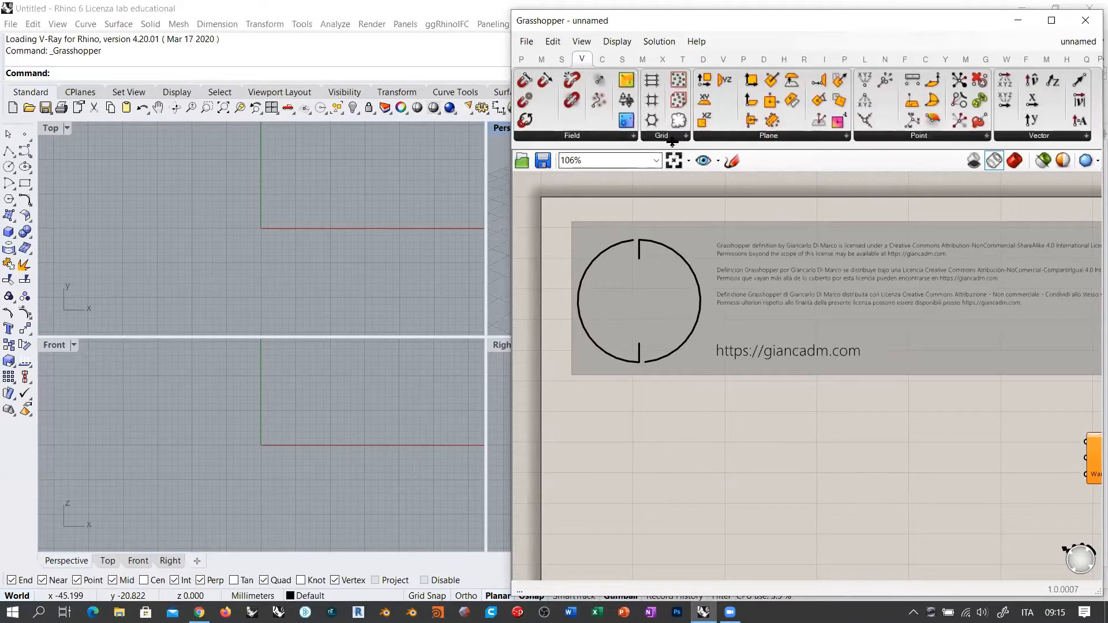
pyautogui.click(678, 138)
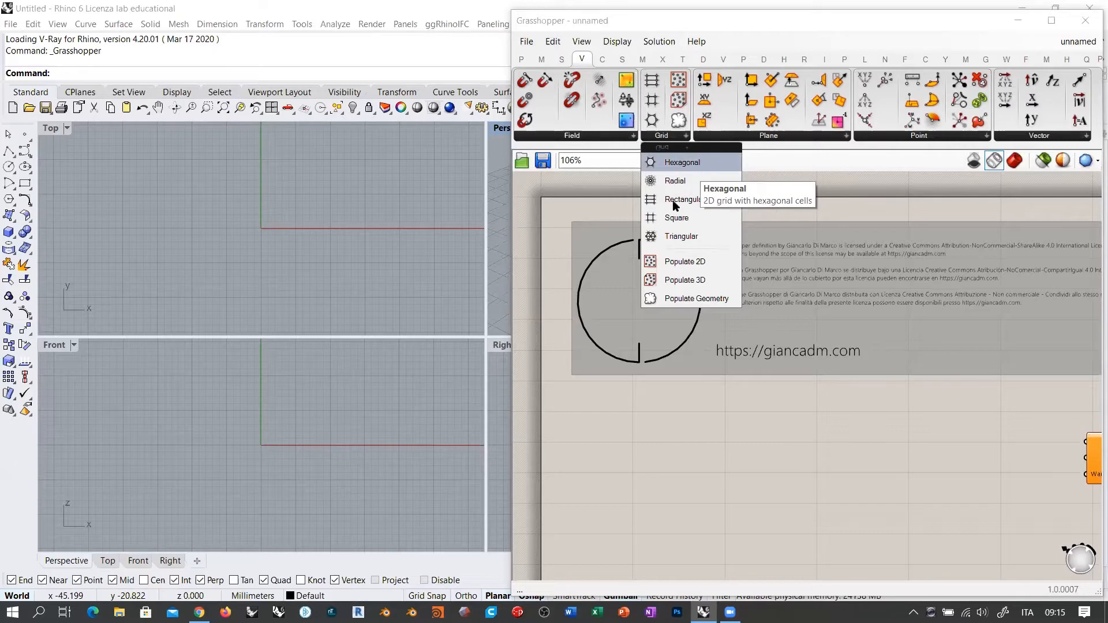
pyautogui.moveTo(676, 217); pyautogui.dragTo(730, 456)
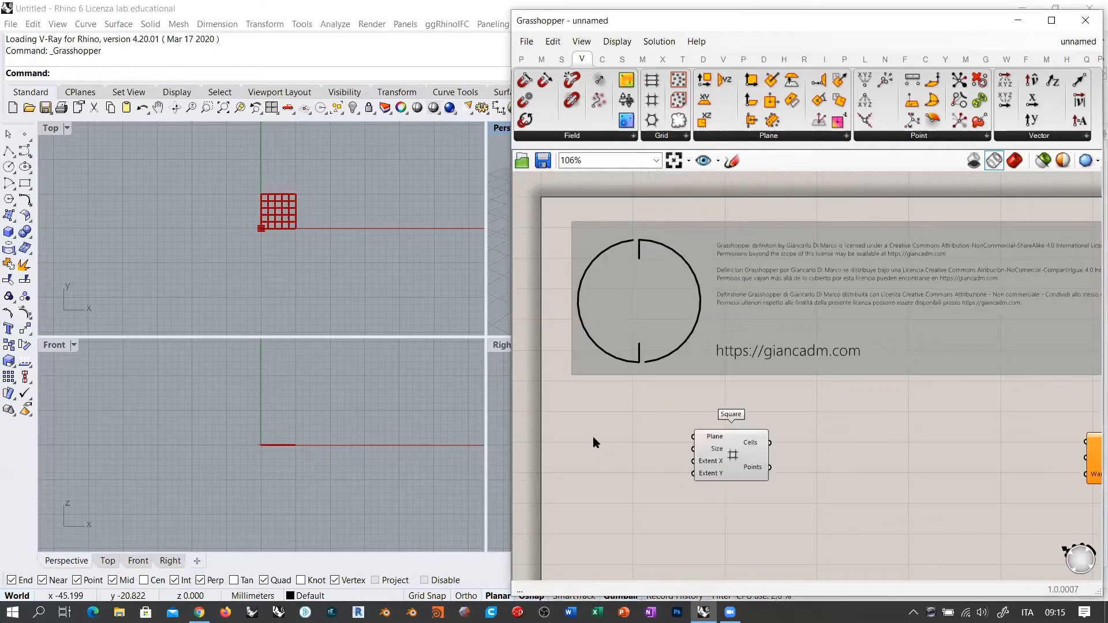
# Step: Examine the Square grid in Rhino's Top viewport and the contents of the component's Cells output
pyautogui.scroll(5, 677, 457)
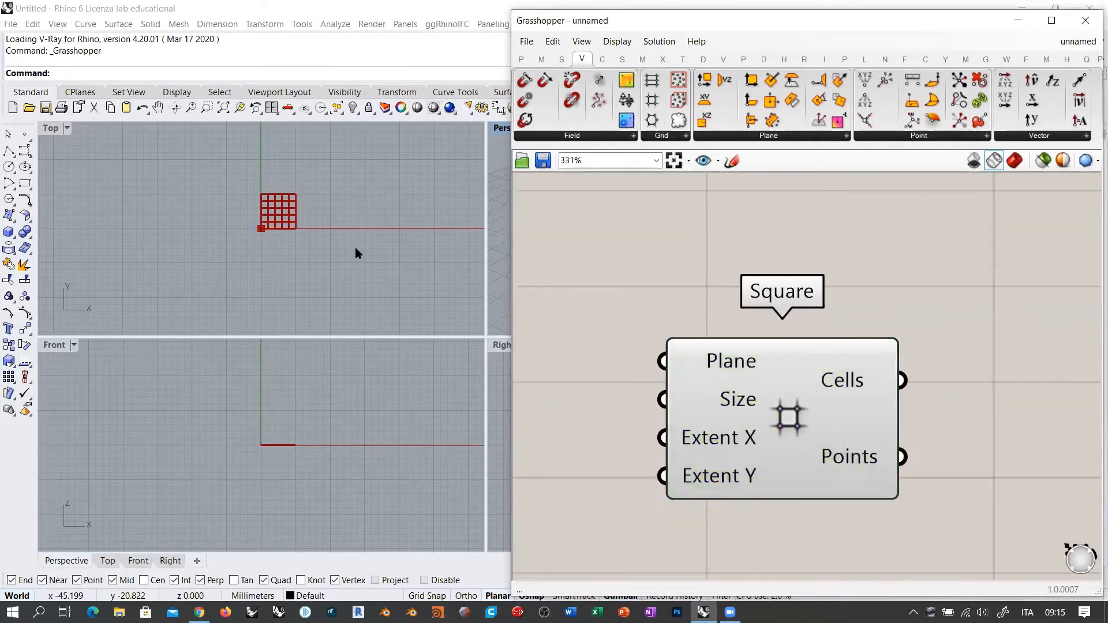
pyautogui.scroll(5, 291, 190)
pyautogui.scroll(-2, 283, 220)
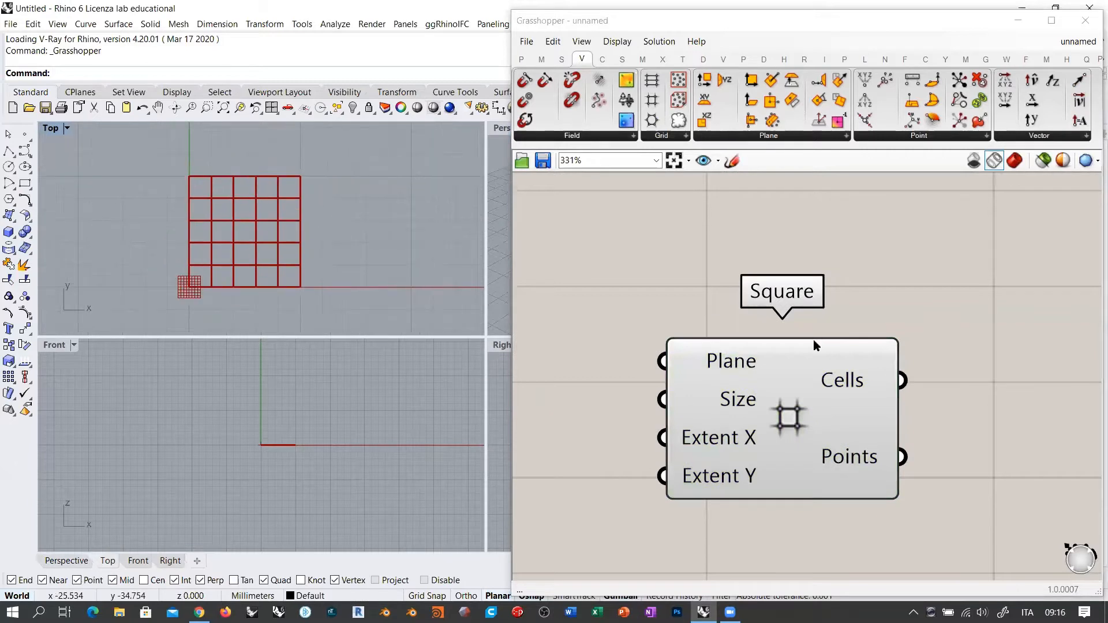
pyautogui.moveTo(892, 267); pyautogui.dragTo(789, 234, button='right')
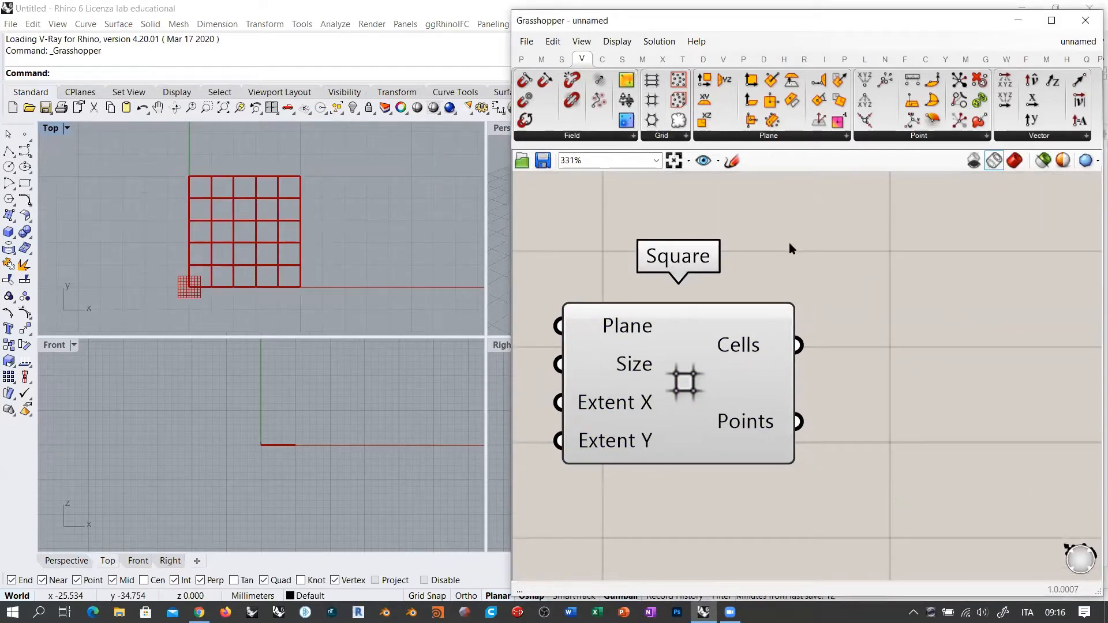
pyautogui.moveTo(751, 349)
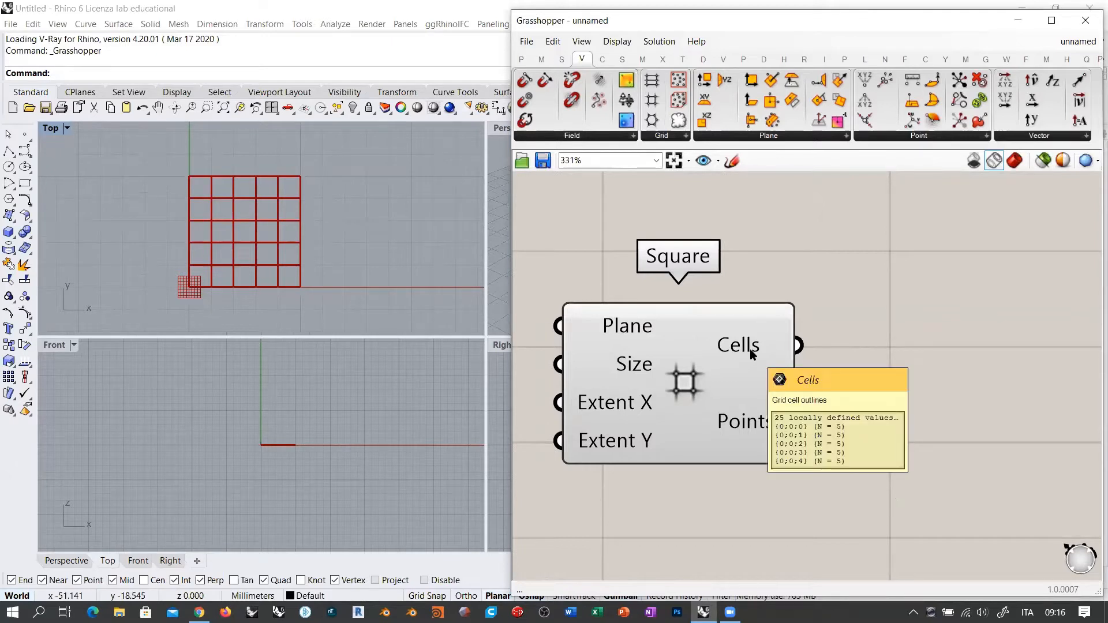
# Step: Add a Panel beside the Square component and connect the Cells output to it to read the cell data
pyautogui.doubleClick(986, 335)
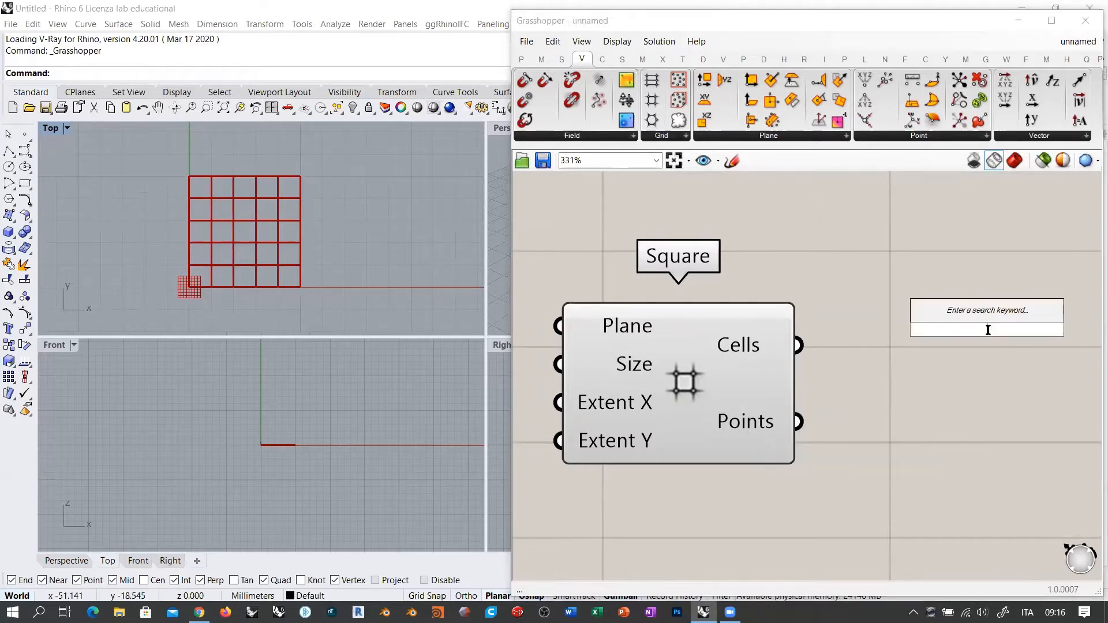
pyautogui.write('panel')
pyautogui.press('Return')
pyautogui.moveTo(797, 345); pyautogui.dragTo(827, 488)
pyautogui.scroll(-3, 838, 358)
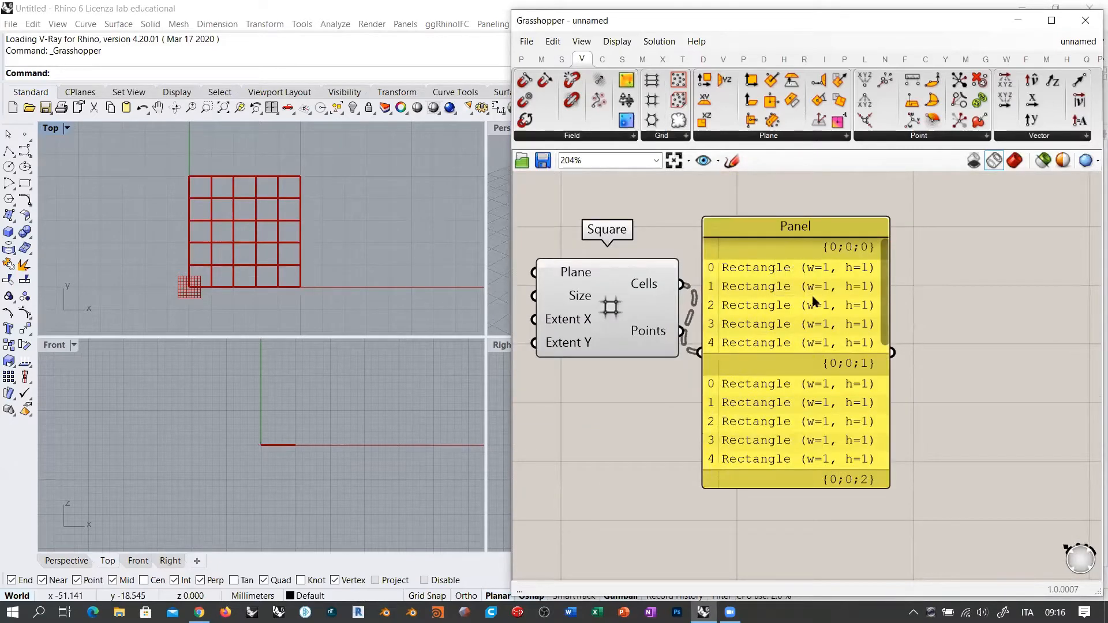
pyautogui.moveTo(800, 307); pyautogui.dragTo(819, 302)
pyautogui.click(988, 326)
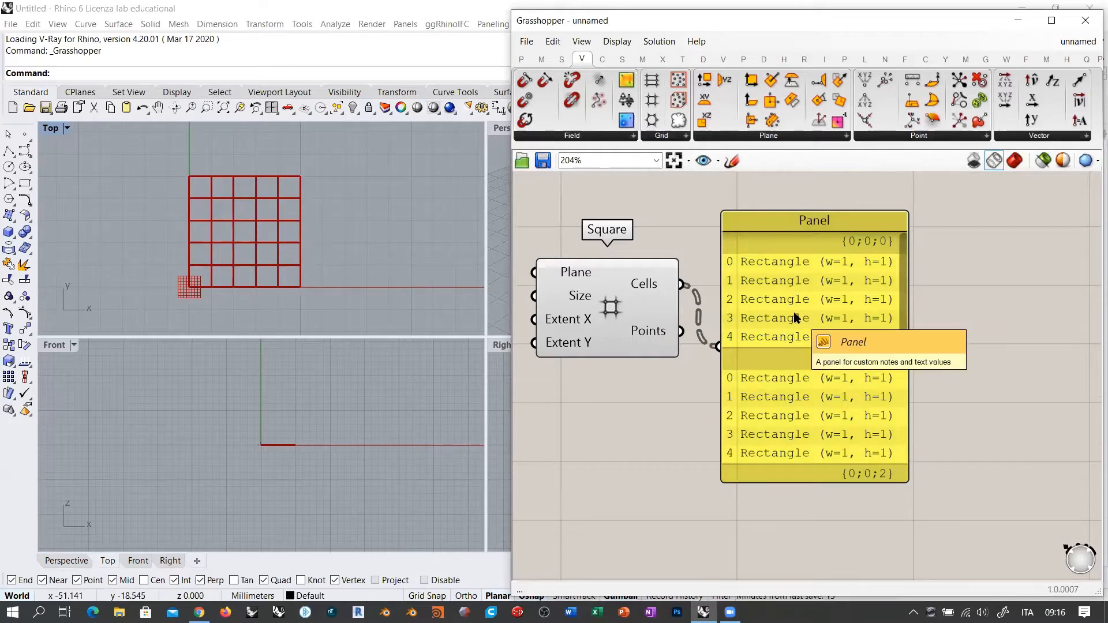
# Step: Sketch four adjacent square cells as screen annotations on the empty canvas and mark matching cell edges on the Top viewport grid
pyautogui.moveTo(844, 286); pyautogui.dragTo(511, 293, button='right')
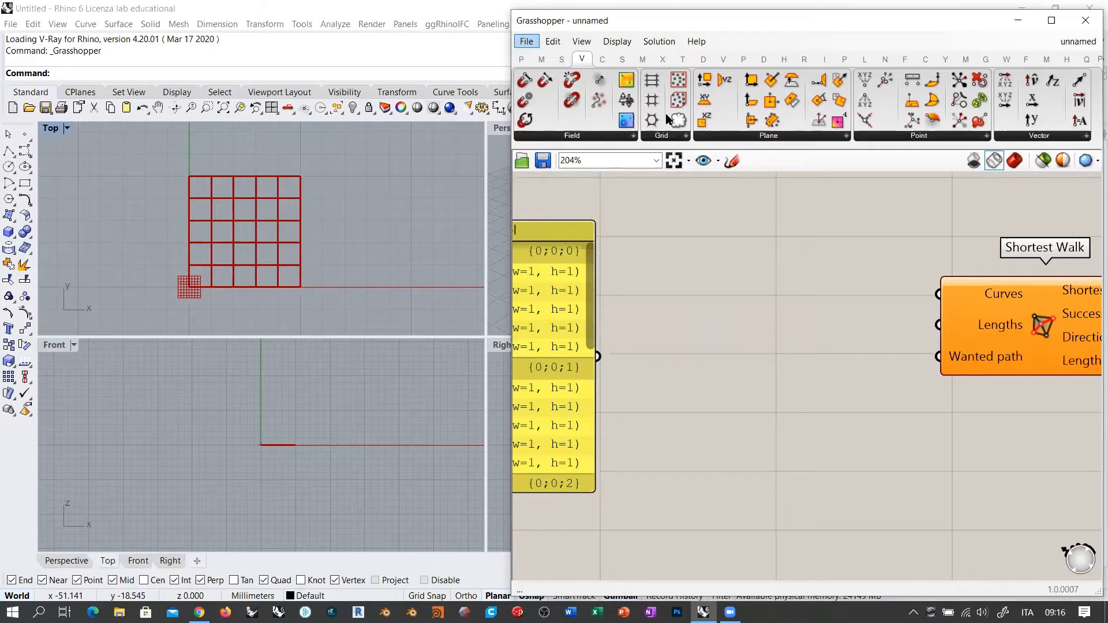
pyautogui.moveTo(752, 343)
pyautogui.mouseDown()
pyautogui.moveTo(693, 274)
pyautogui.moveTo(758, 274)
pyautogui.moveTo(748, 342)
pyautogui.mouseUp()
pyautogui.moveTo(763, 272); pyautogui.dragTo(767, 343)
pyautogui.moveTo(761, 344); pyautogui.dragTo(821, 346)
pyautogui.moveTo(764, 272)
pyautogui.mouseDown()
pyautogui.moveTo(824, 274)
pyautogui.moveTo(837, 345)
pyautogui.mouseUp()
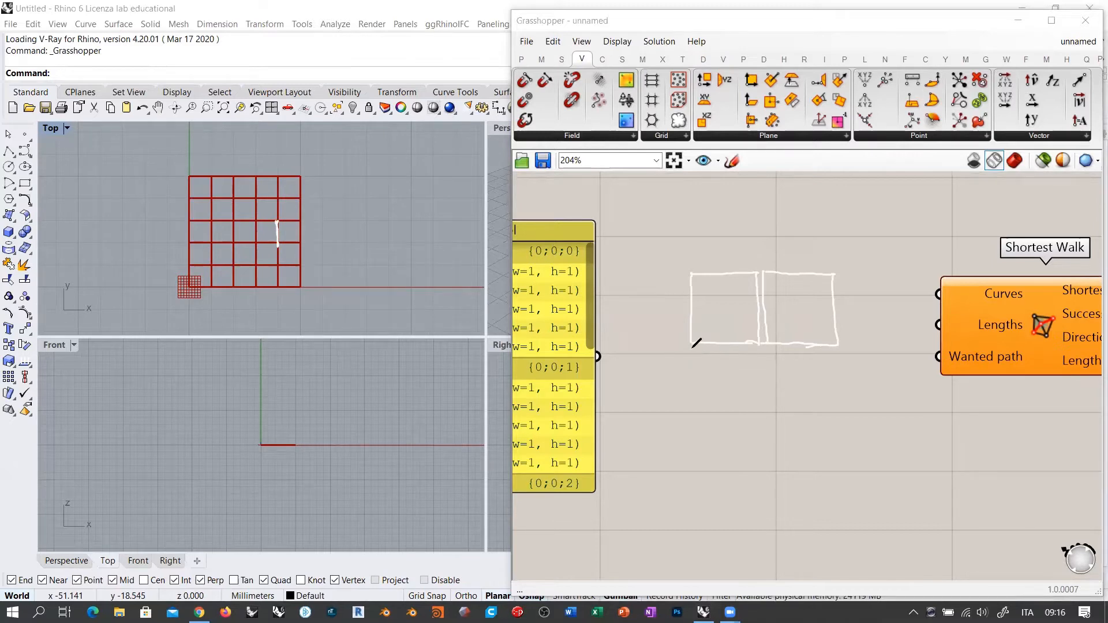
pyautogui.moveTo(696, 347)
pyautogui.mouseDown()
pyautogui.moveTo(758, 349)
pyautogui.moveTo(760, 403)
pyautogui.mouseUp()
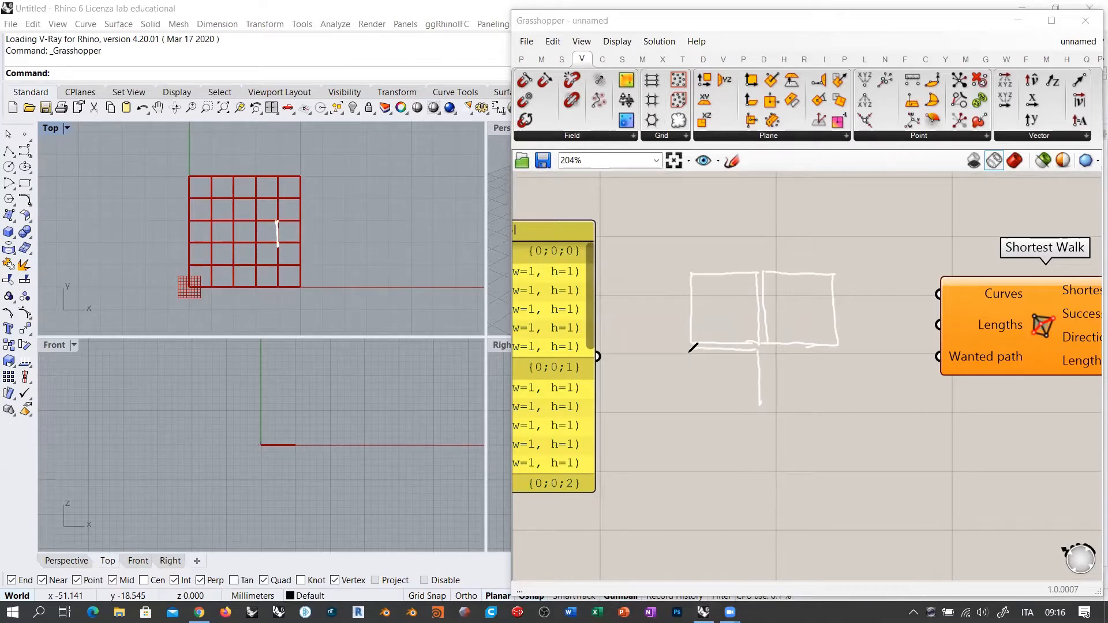
pyautogui.moveTo(692, 350)
pyautogui.mouseDown()
pyautogui.moveTo(691, 412)
pyautogui.moveTo(764, 412)
pyautogui.mouseUp()
pyautogui.moveTo(767, 349)
pyautogui.mouseDown()
pyautogui.moveTo(768, 407)
pyautogui.moveTo(838, 408)
pyautogui.mouseUp()
pyautogui.moveTo(772, 348)
pyautogui.mouseDown()
pyautogui.moveTo(838, 348)
pyautogui.moveTo(838, 408)
pyautogui.mouseUp()
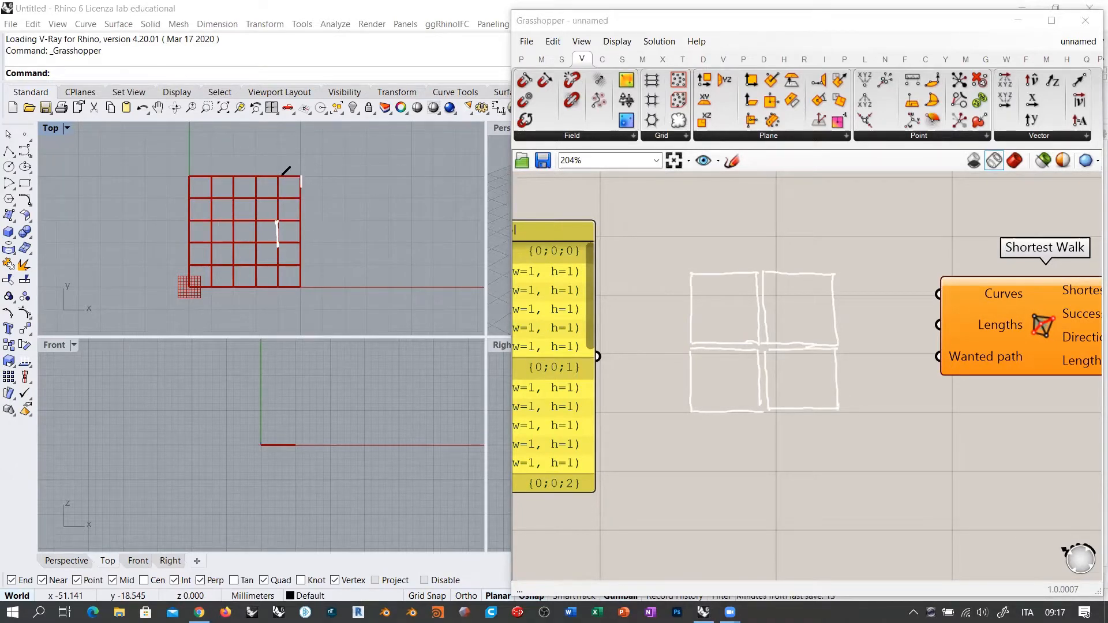
pyautogui.moveTo(283, 175); pyautogui.dragTo(309, 222)
pyautogui.moveTo(254, 200); pyautogui.dragTo(279, 220)
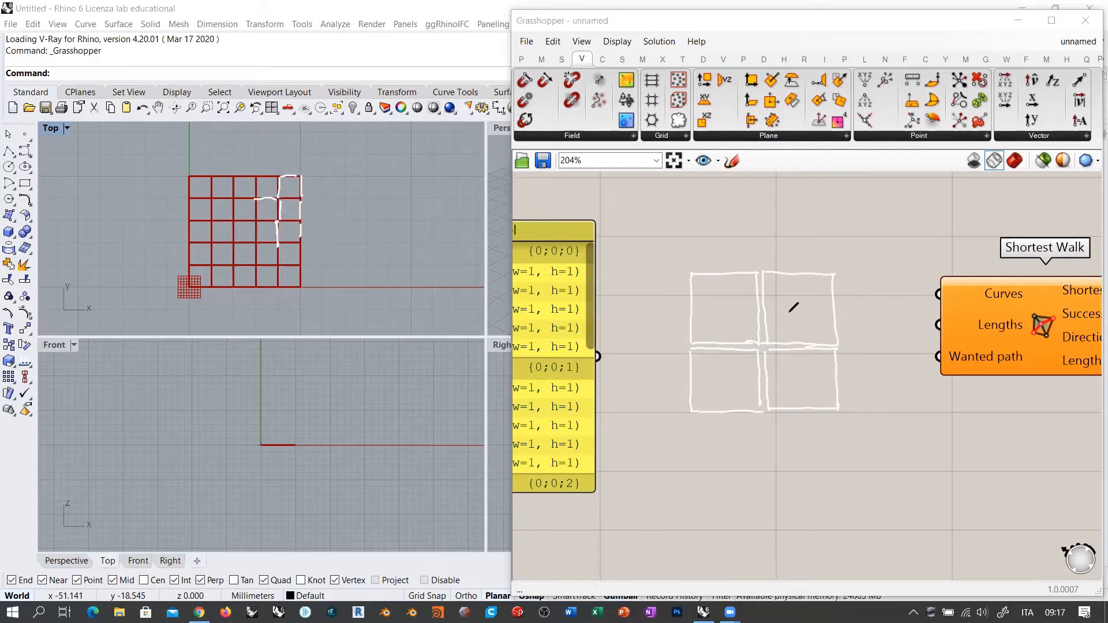
pyautogui.moveTo(776, 304)
pyautogui.mouseDown()
pyautogui.moveTo(786, 314)
pyautogui.moveTo(748, 317)
pyautogui.moveTo(722, 338)
pyautogui.moveTo(748, 387)
pyautogui.moveTo(777, 385)
pyautogui.moveTo(812, 332)
pyautogui.mouseUp()
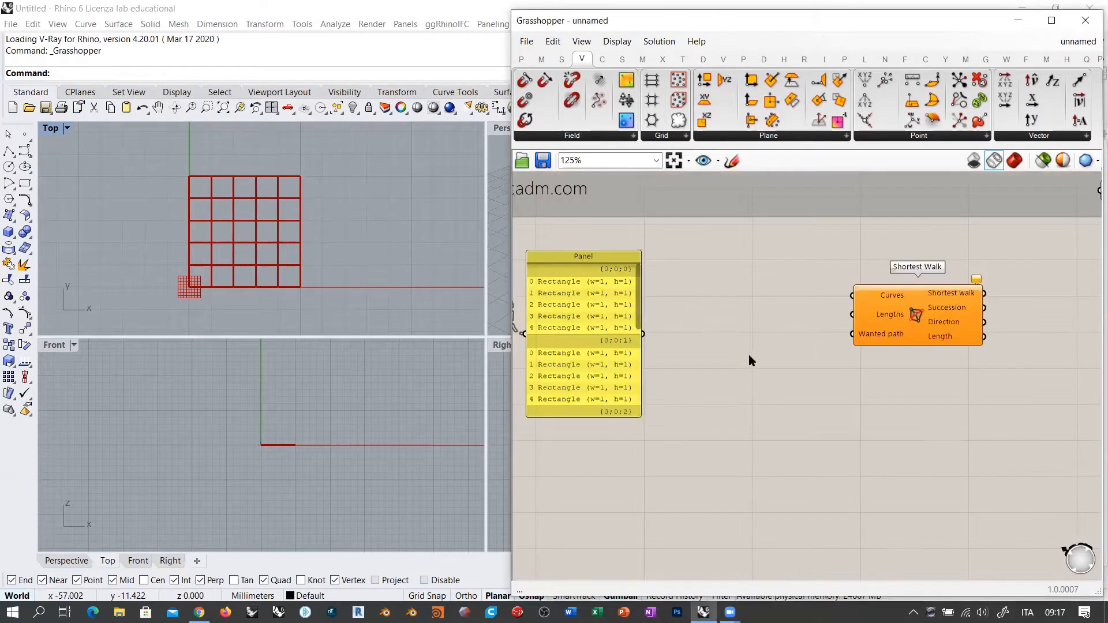
# Step: Delete the Panel connected to the Square component's Cells output
pyautogui.moveTo(749, 354); pyautogui.dragTo(868, 342, button='right')
pyautogui.moveTo(695, 323); pyautogui.dragTo(717, 326)
pyautogui.press('Delete')
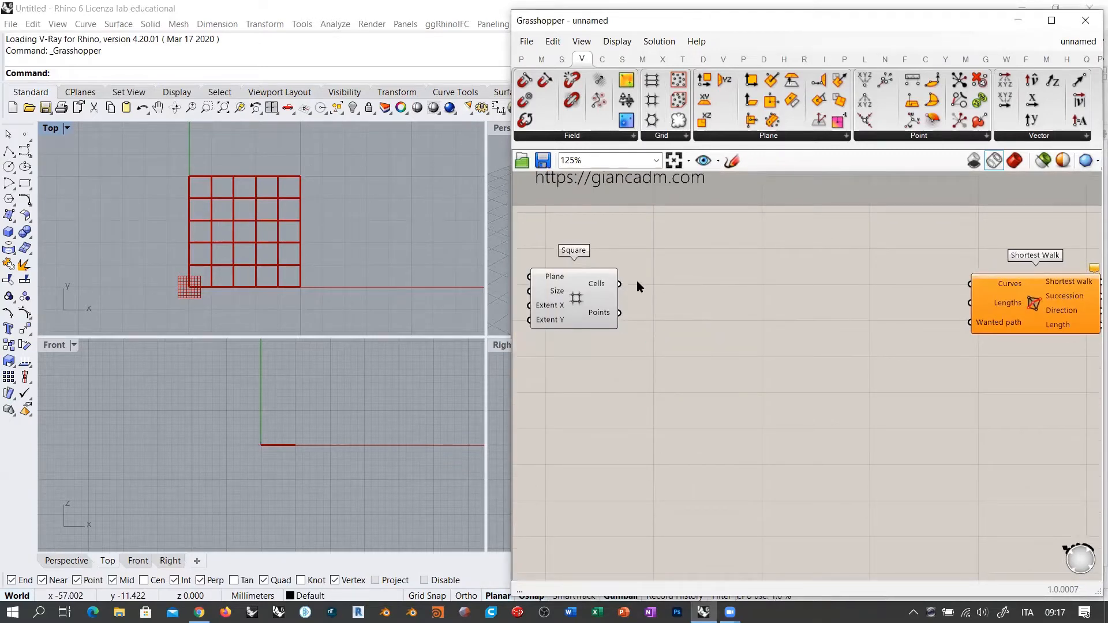
# Step: Add an Explode component beside Square and connect the Cells output to its Curve input
pyautogui.scroll(1, 636, 280)
pyautogui.doubleClick(687, 292)
pyautogui.write('0xplo')
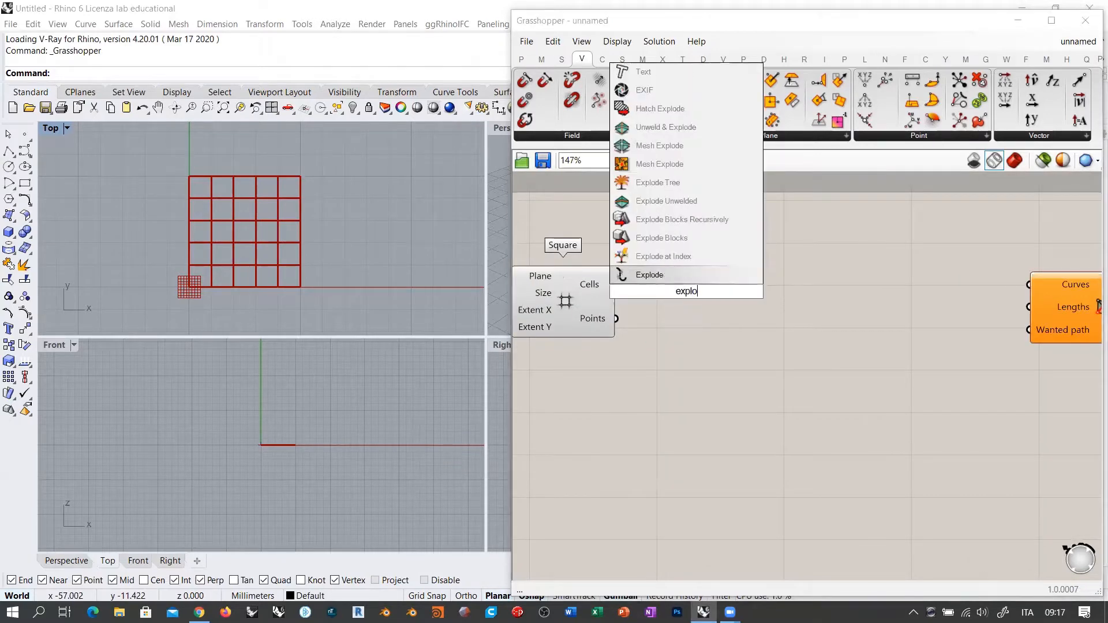
pyautogui.press('Return')
pyautogui.click(649, 300)
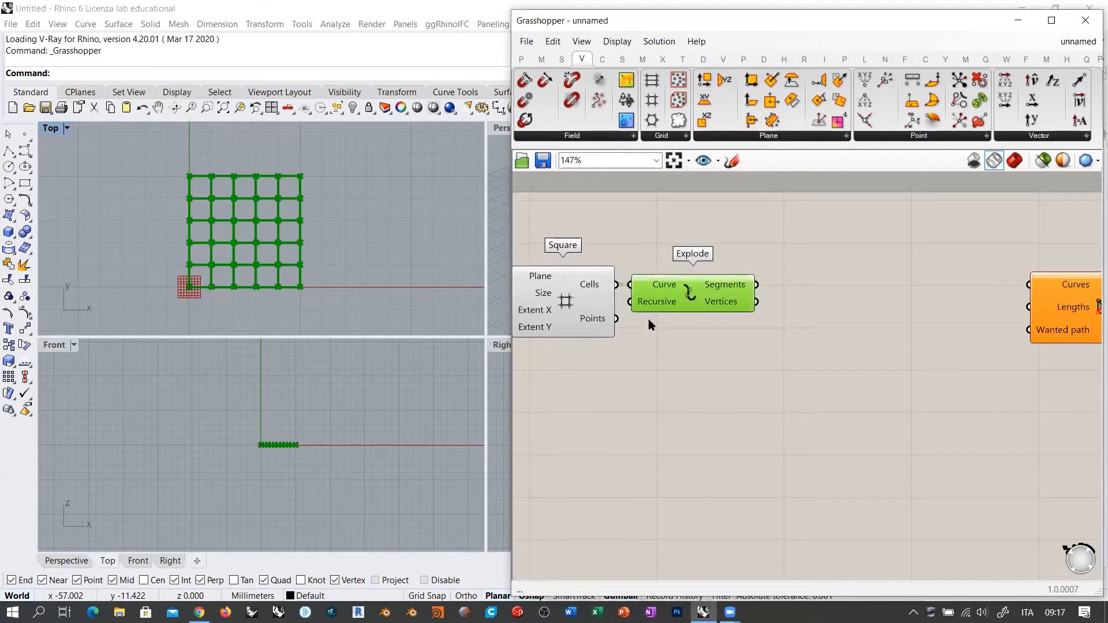
pyautogui.click(648, 320)
# Step: Hide the preview of the Square grid component
pyautogui.click(586, 308)
pyautogui.hotkey('ctrl', 'q')
pyautogui.click(646, 332)
# Step: Flatten the Segments output of the Explode component
pyautogui.scroll(3, 731, 287)
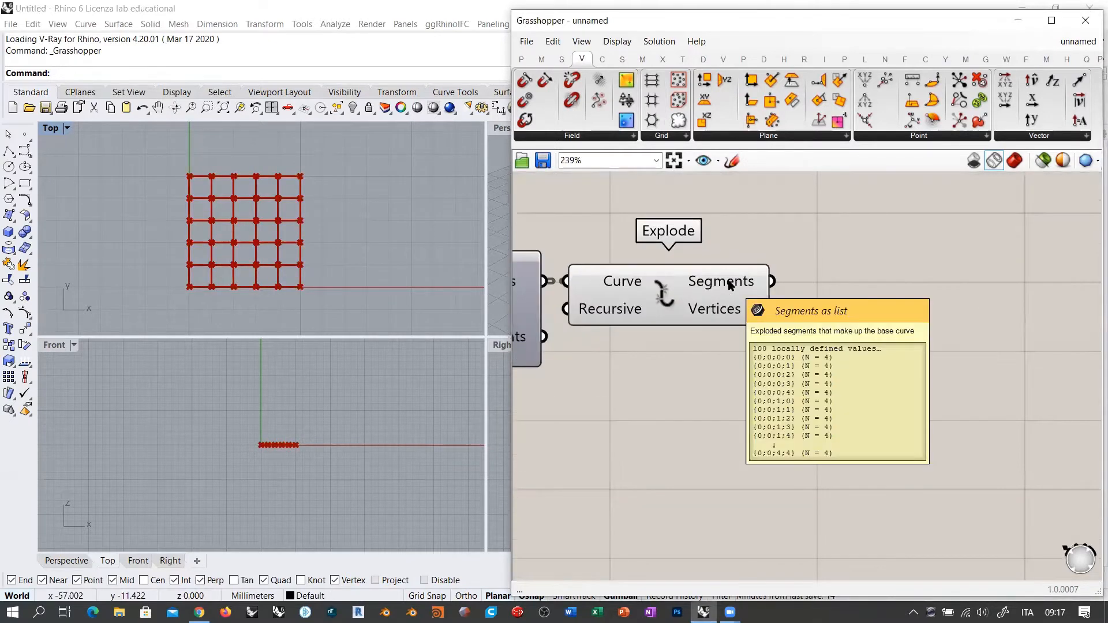
pyautogui.rightClick(730, 285)
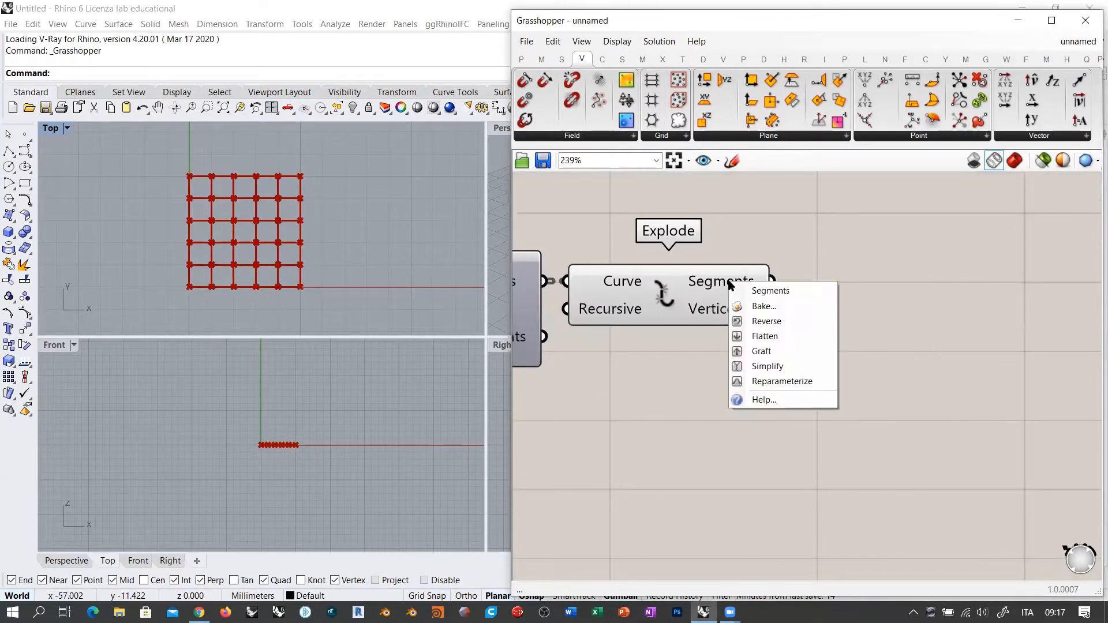
pyautogui.click(763, 337)
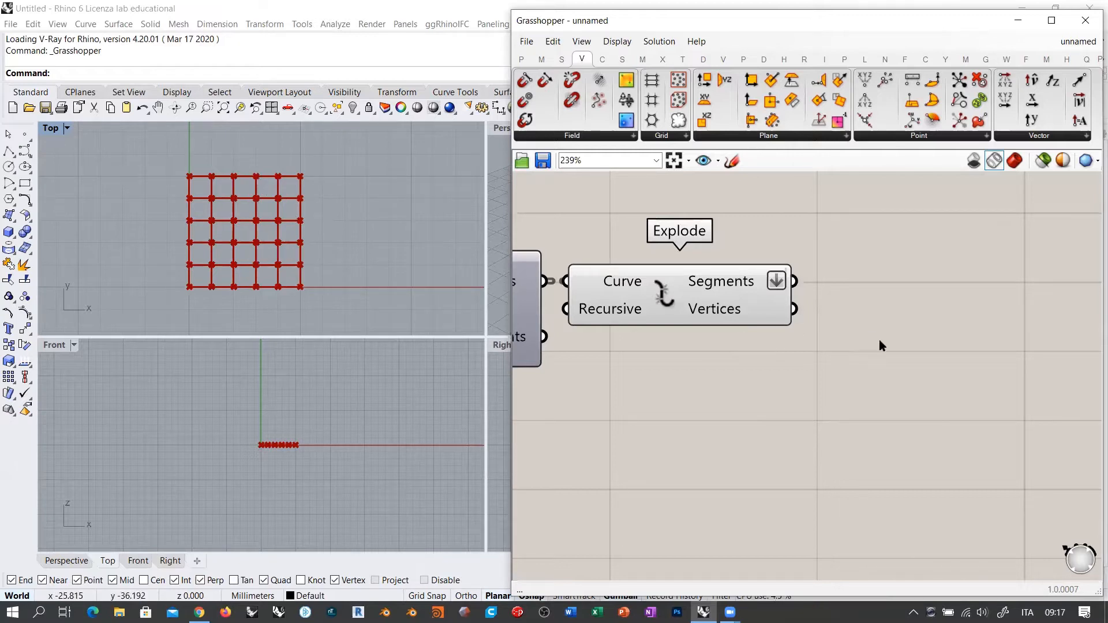
# Step: Add a removeDuplicateLines component, connect Explode's Segments output to its lines input and align it with Explode
pyautogui.moveTo(878, 344); pyautogui.dragTo(766, 319, button='right')
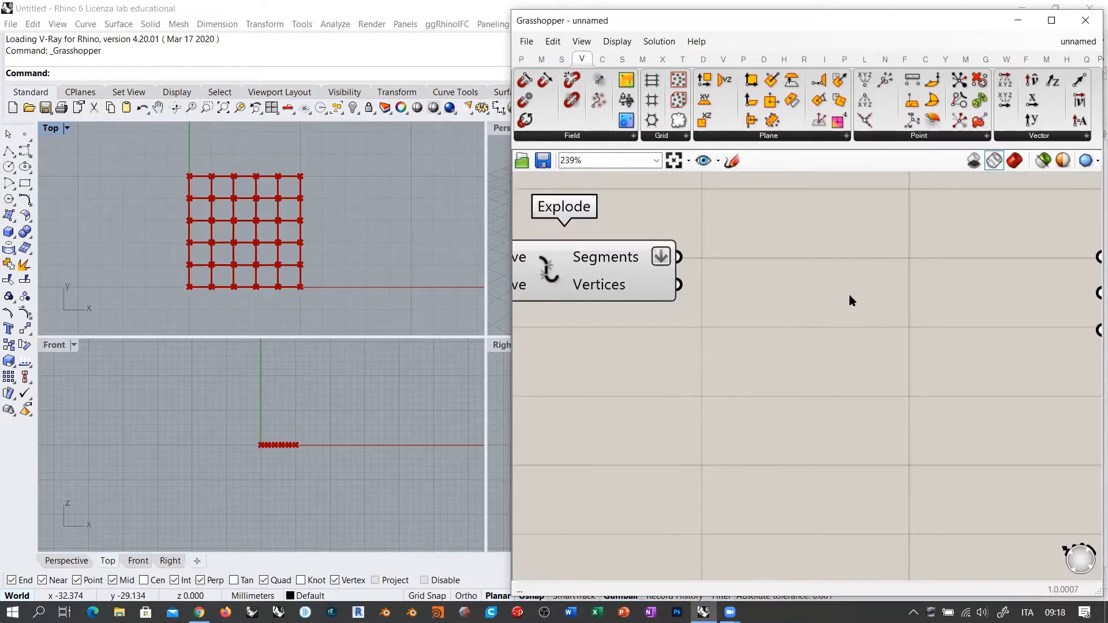
pyautogui.doubleClick(836, 304)
pyautogui.write('remov')
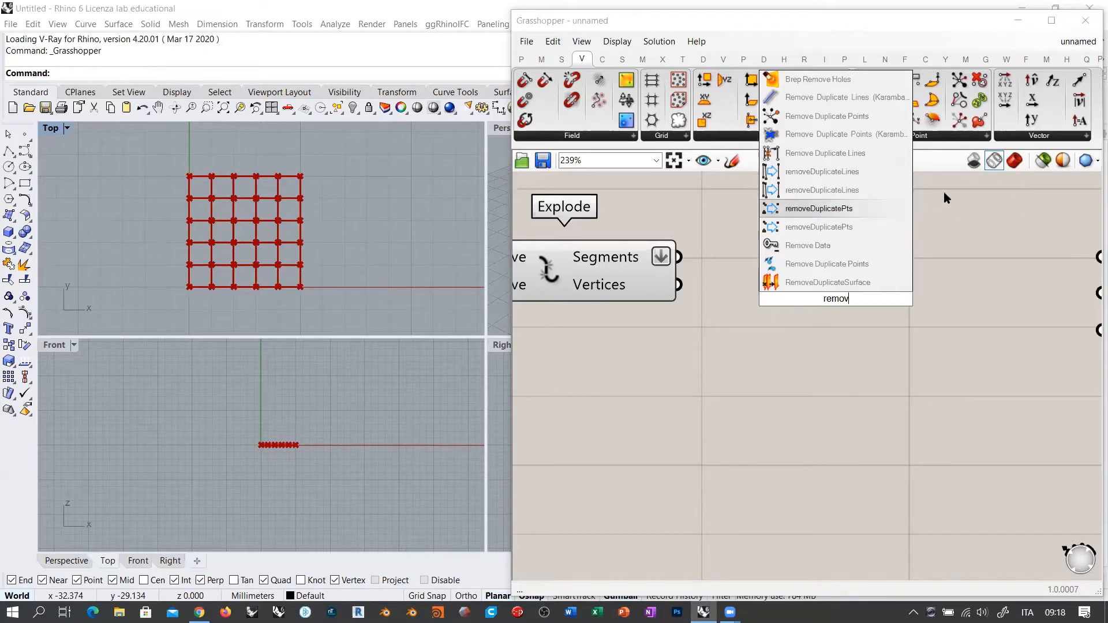
pyautogui.click(822, 190)
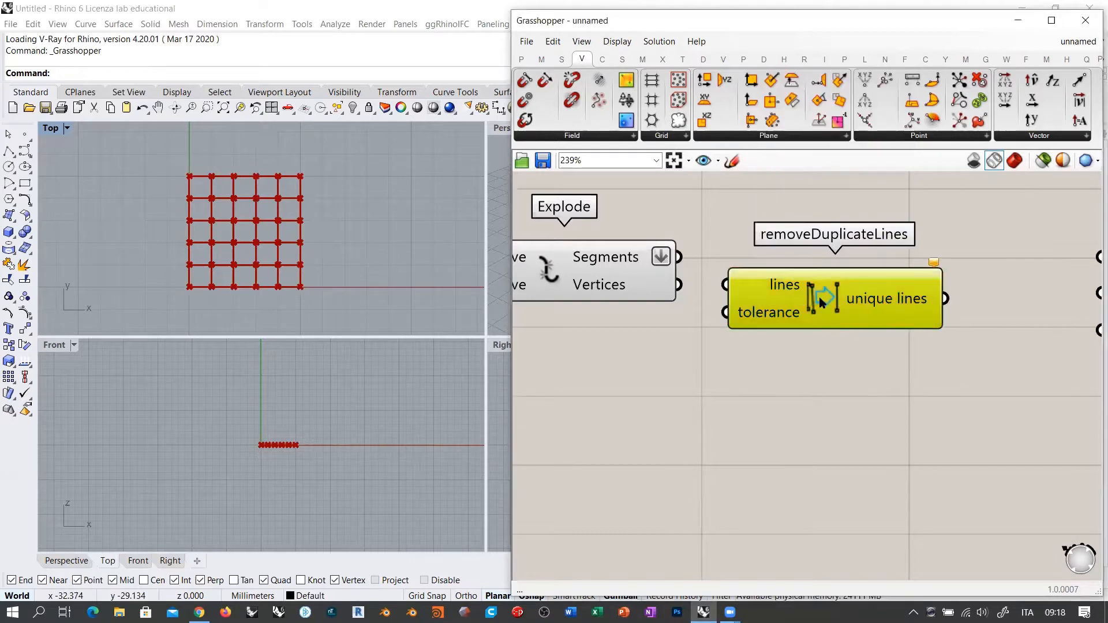
pyautogui.moveTo(819, 298); pyautogui.dragTo(836, 314)
pyautogui.click(861, 406)
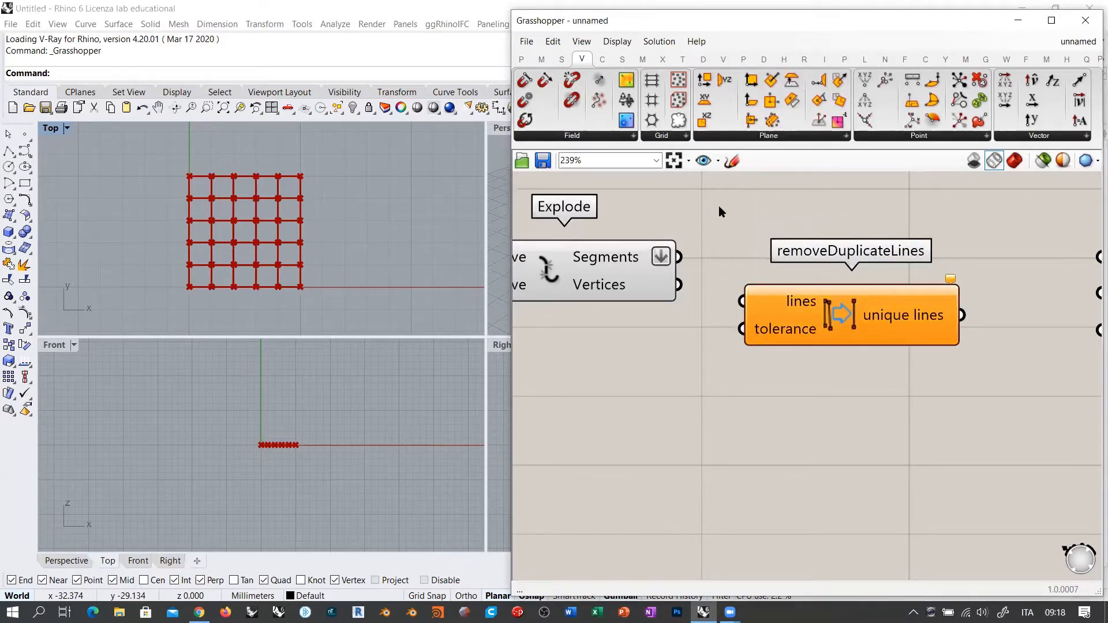
pyautogui.moveTo(679, 257); pyautogui.dragTo(744, 301)
pyautogui.moveTo(809, 322); pyautogui.dragTo(794, 279)
pyautogui.click(794, 329)
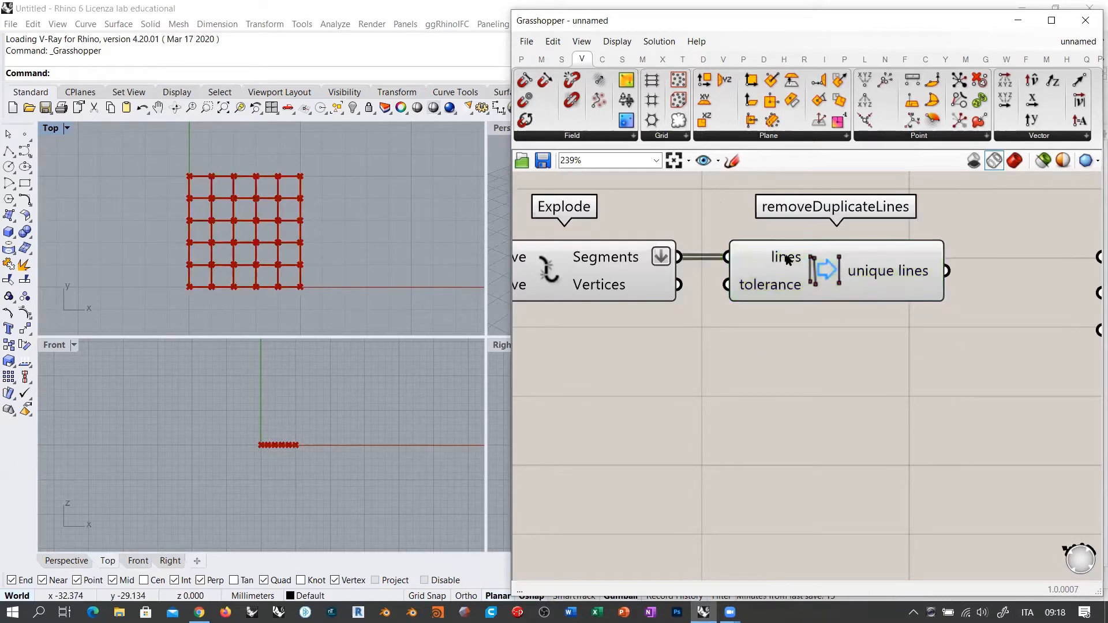
# Step: Hide the preview of the Explode component
pyautogui.moveTo(786, 259)
pyautogui.moveTo(881, 276)
pyautogui.click(569, 261)
pyautogui.hotkey('ctrl', 'q')
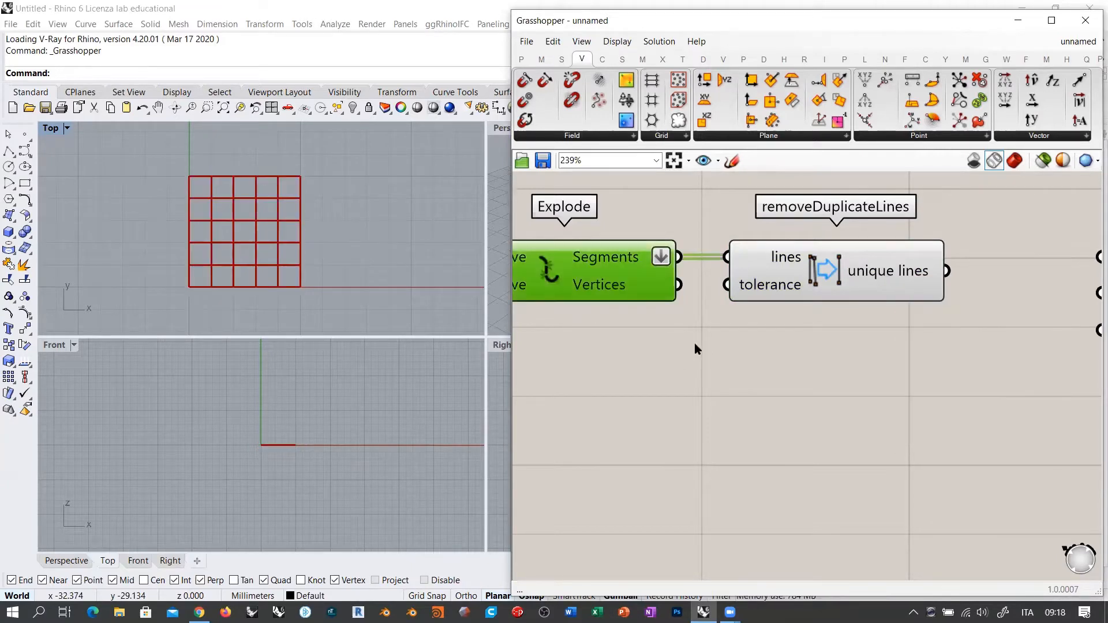
pyautogui.scroll(-2, 955, 346)
pyautogui.moveTo(955, 346); pyautogui.dragTo(792, 341, button='right')
pyautogui.click(792, 338)
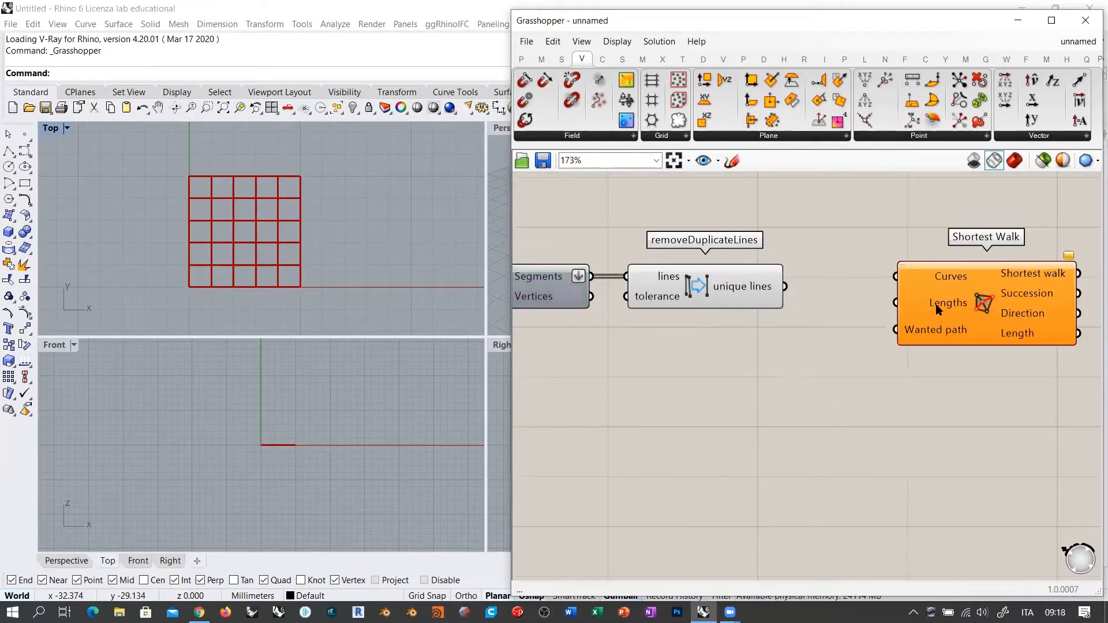
# Step: Move Shortest Walk farther away from removeDuplicateLines and add a number slider set to 11 beside the Square component's extent inputs
pyautogui.moveTo(935, 303); pyautogui.dragTo(1089, 281)
pyautogui.moveTo(740, 290)
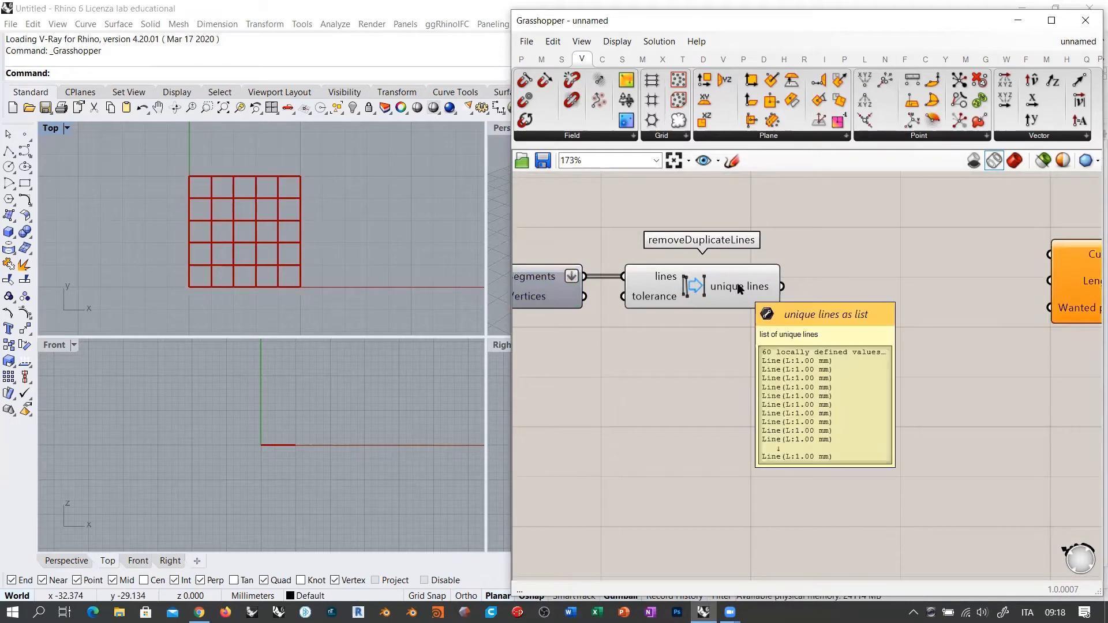
pyautogui.moveTo(793, 373); pyautogui.dragTo(1045, 392, button='right')
pyautogui.moveTo(595, 350); pyautogui.dragTo(843, 366, button='right')
pyautogui.scroll(2, 725, 316)
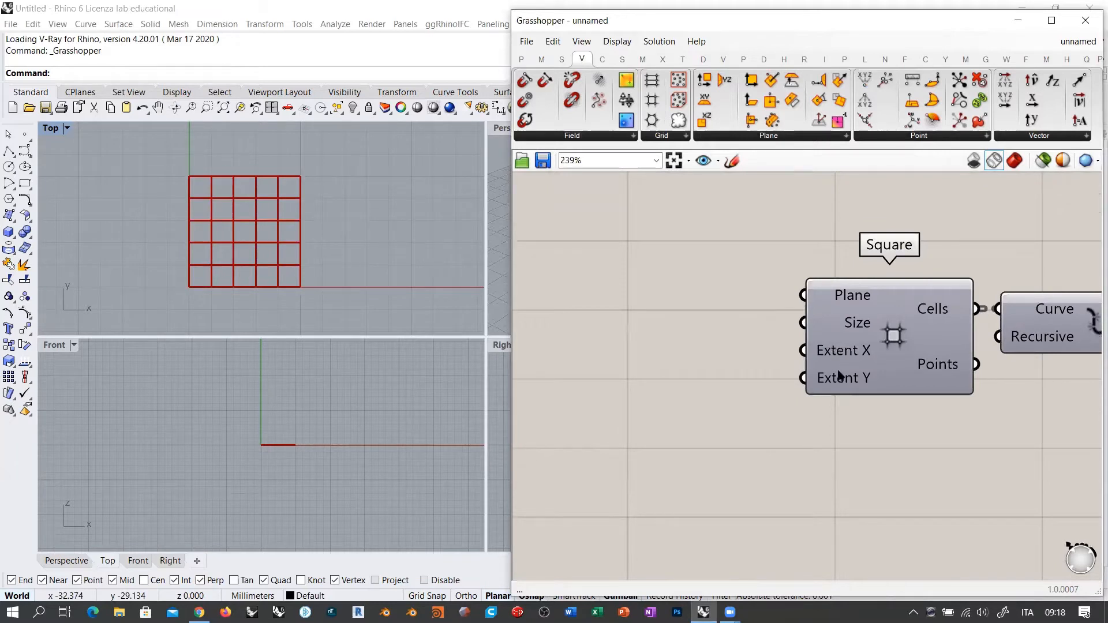
pyautogui.doubleClick(684, 370)
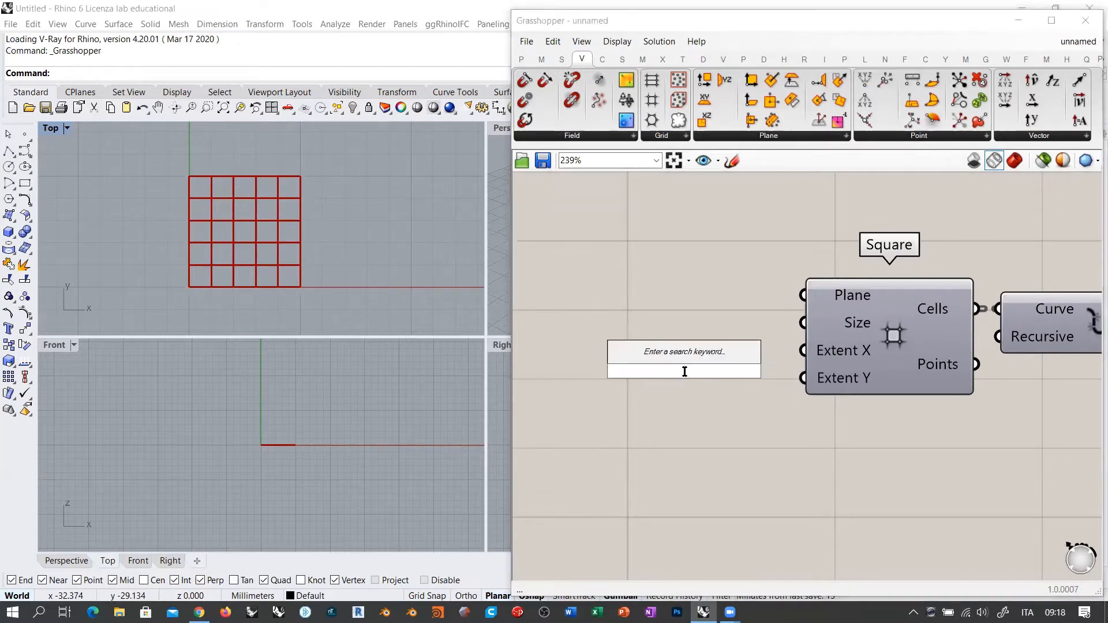
pyautogui.write('11')
pyautogui.press('Return')
pyautogui.moveTo(765, 371); pyautogui.dragTo(697, 348)
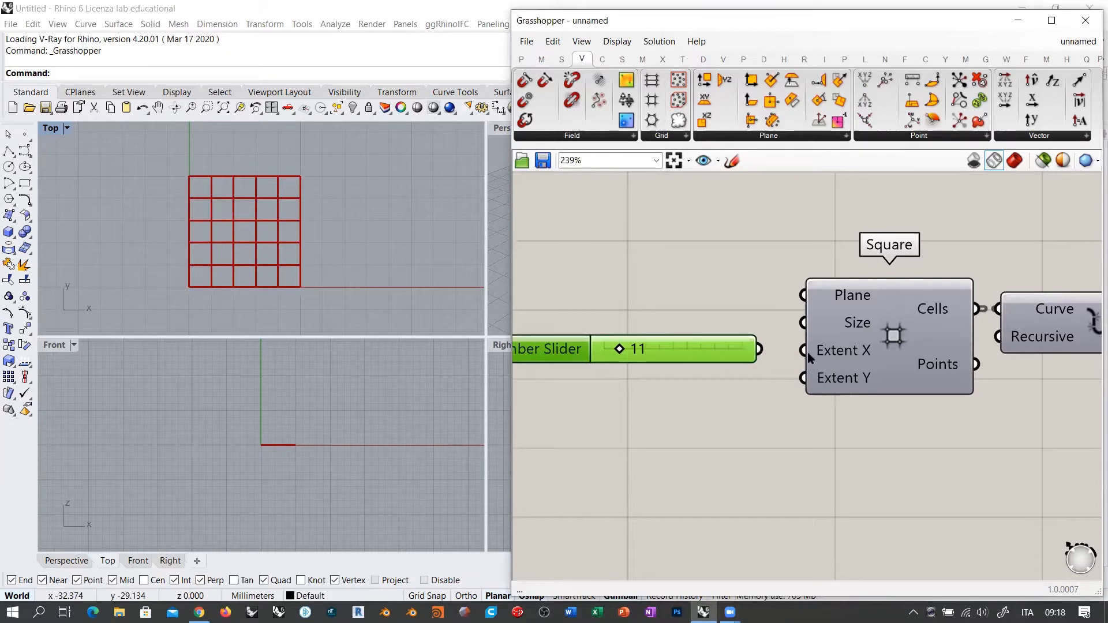
# Step: Connect the slider to Square's Extent X input and a copy of it to the Extent Y input
pyautogui.moveTo(806, 352); pyautogui.dragTo(709, 410)
pyautogui.moveTo(806, 380); pyautogui.dragTo(720, 391)
pyautogui.click(787, 449)
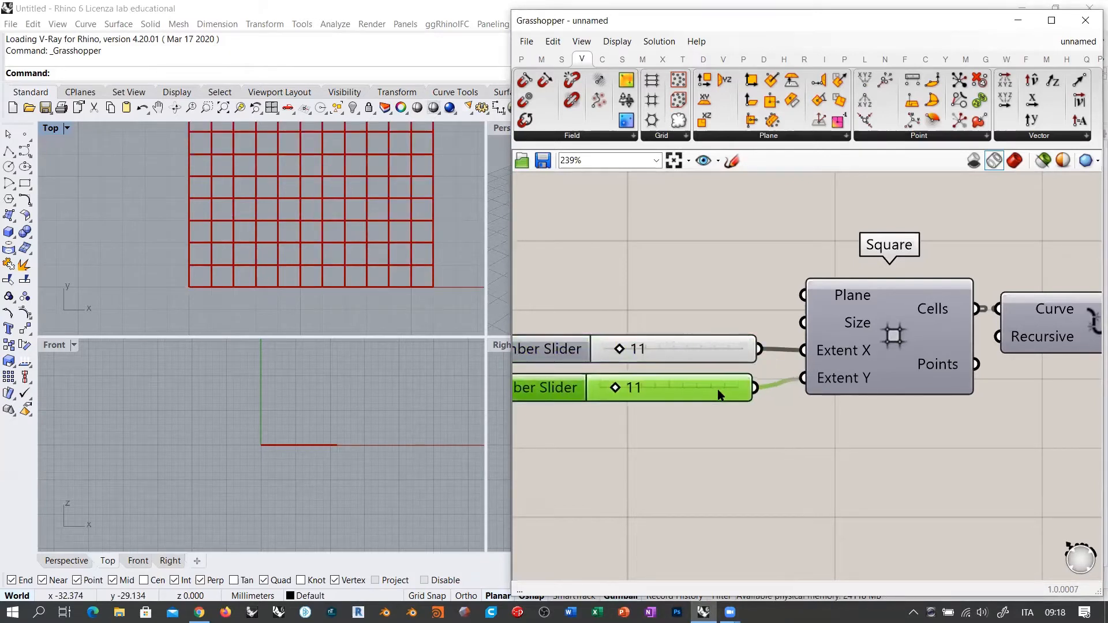
pyautogui.click(734, 445)
# Step: Maximize the Top viewport and set the grid's Extent X slider to 21 and the Extent Y slider to 24
pyautogui.doubleClick(52, 129)
pyautogui.moveTo(344, 264); pyautogui.dragTo(170, 344, button='right')
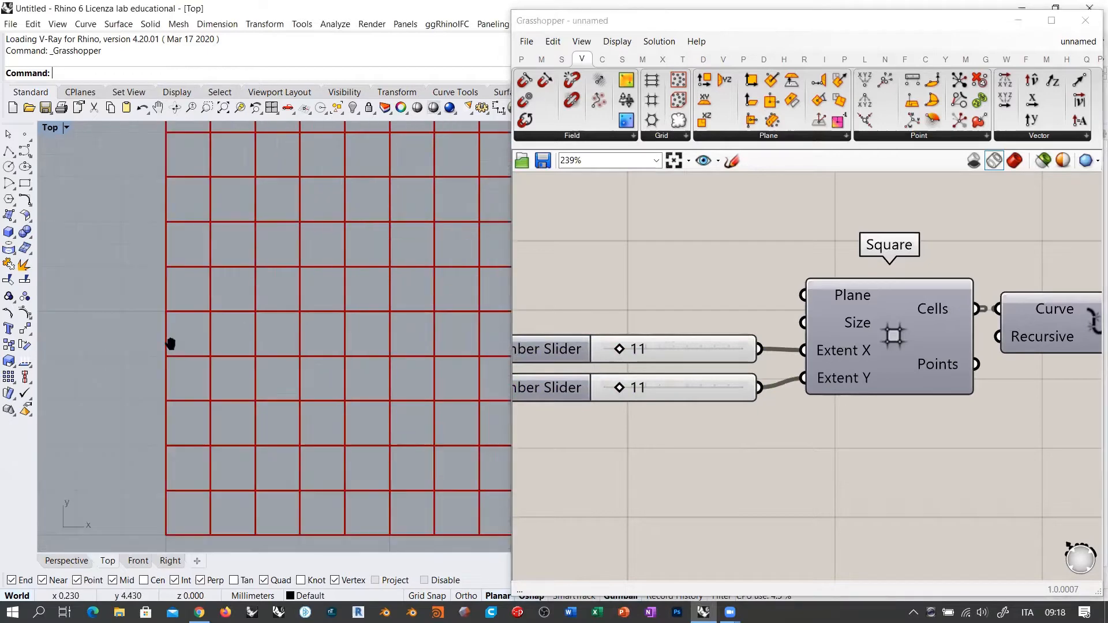
pyautogui.scroll(-5, 264, 329)
pyautogui.moveTo(622, 348); pyautogui.dragTo(633, 350)
pyautogui.moveTo(367, 356); pyautogui.dragTo(342, 384, button='right')
pyautogui.moveTo(621, 389); pyautogui.dragTo(637, 389)
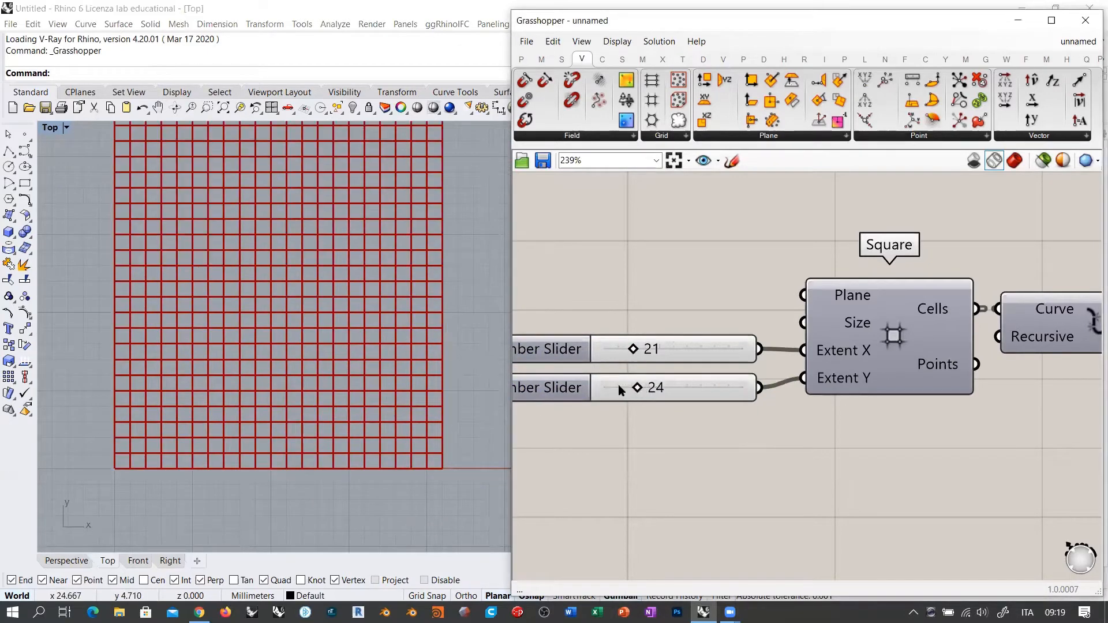
pyautogui.moveTo(298, 312); pyautogui.dragTo(286, 358, button='right')
# Step: Place removeDuplicateLines slightly closer to Explode and inspect the data in its lines input and unique lines output
pyautogui.click(594, 274)
pyautogui.scroll(-3, 593, 272)
pyautogui.moveTo(914, 321); pyautogui.dragTo(835, 312, button='right')
pyautogui.moveTo(917, 298); pyautogui.dragTo(908, 298)
pyautogui.click(933, 331)
pyautogui.moveTo(958, 300); pyautogui.dragTo(850, 311, button='right')
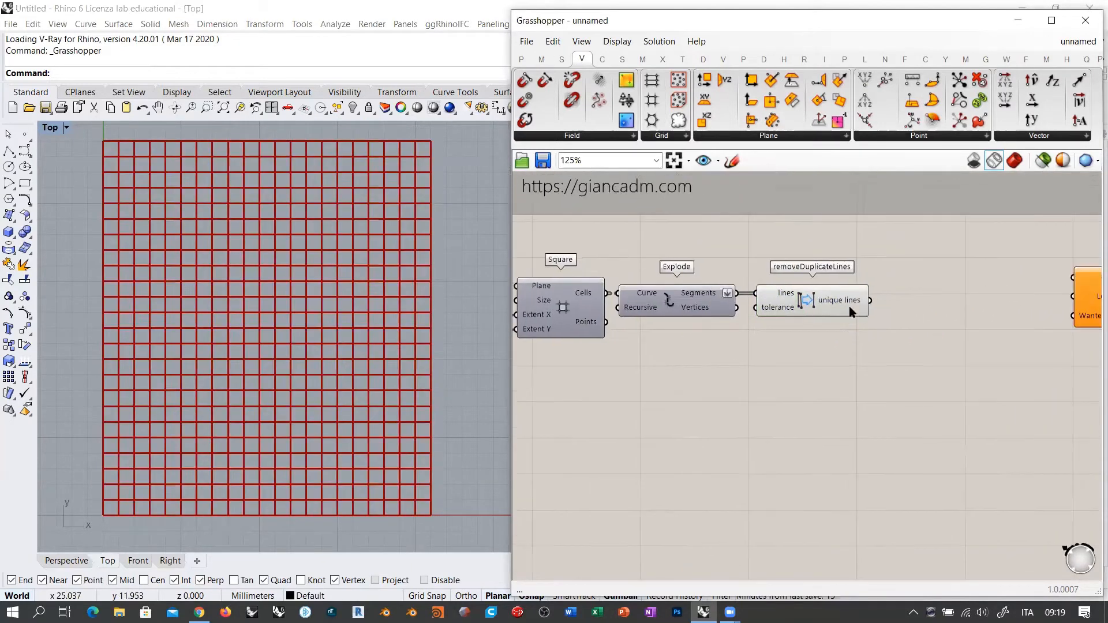
pyautogui.scroll(2, 851, 309)
pyautogui.moveTo(756, 291)
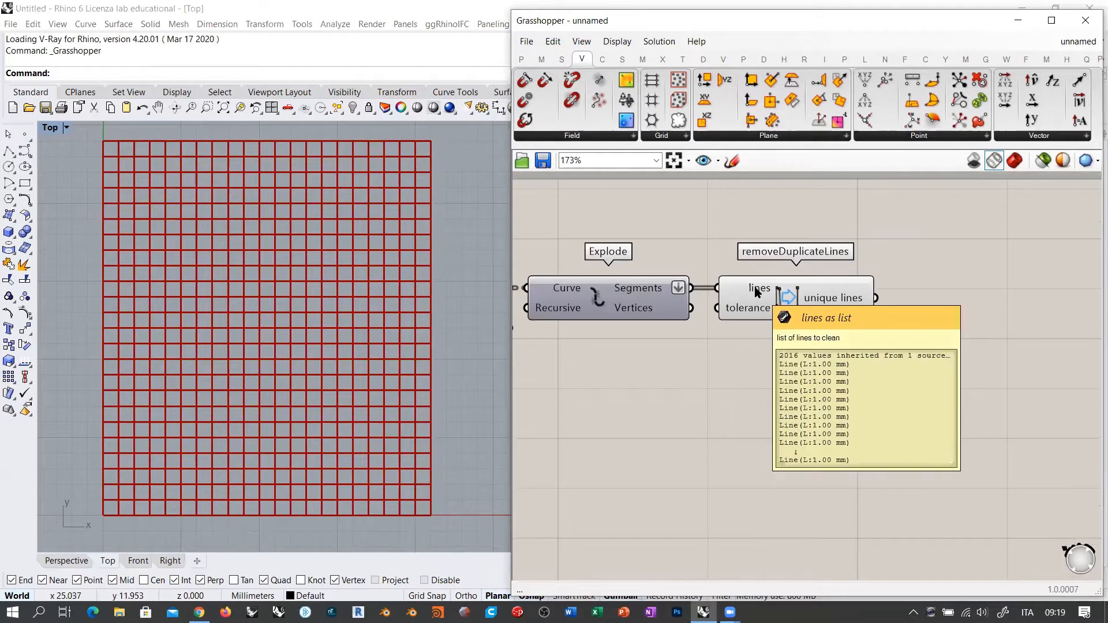
pyautogui.moveTo(830, 299)
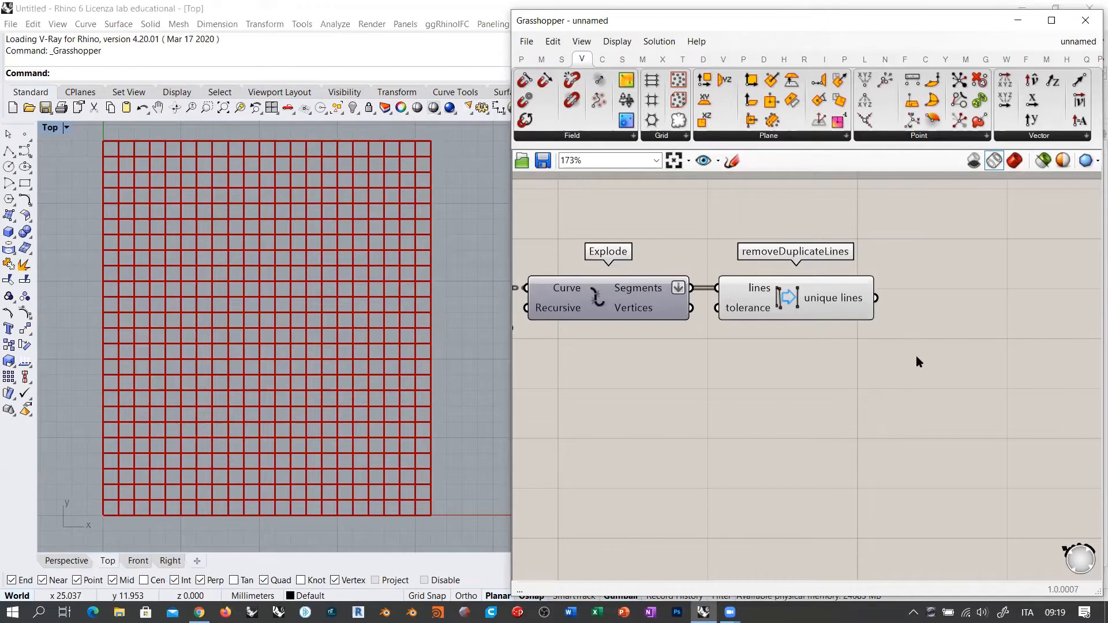
# Step: Connect the unique lines output of removeDuplicateLines to Shortest Walk's Curves input and place Shortest Walk close beside it
pyautogui.moveTo(932, 317); pyautogui.dragTo(705, 301, button='right')
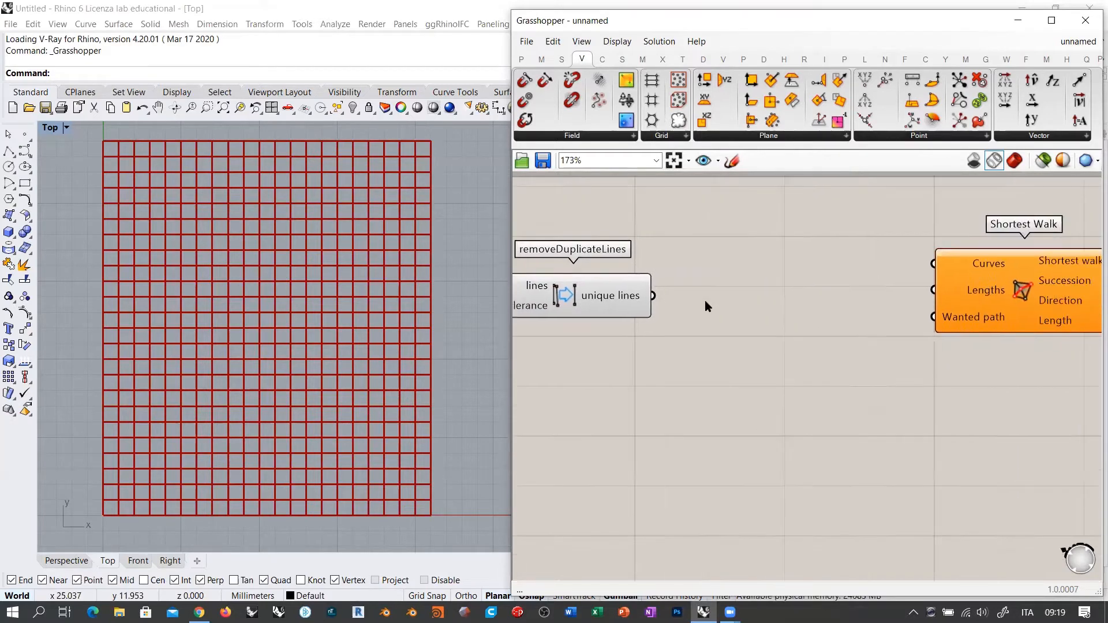
pyautogui.scroll(-3, 705, 301)
pyautogui.click(929, 305)
pyautogui.scroll(2, 705, 302)
pyautogui.click(723, 324)
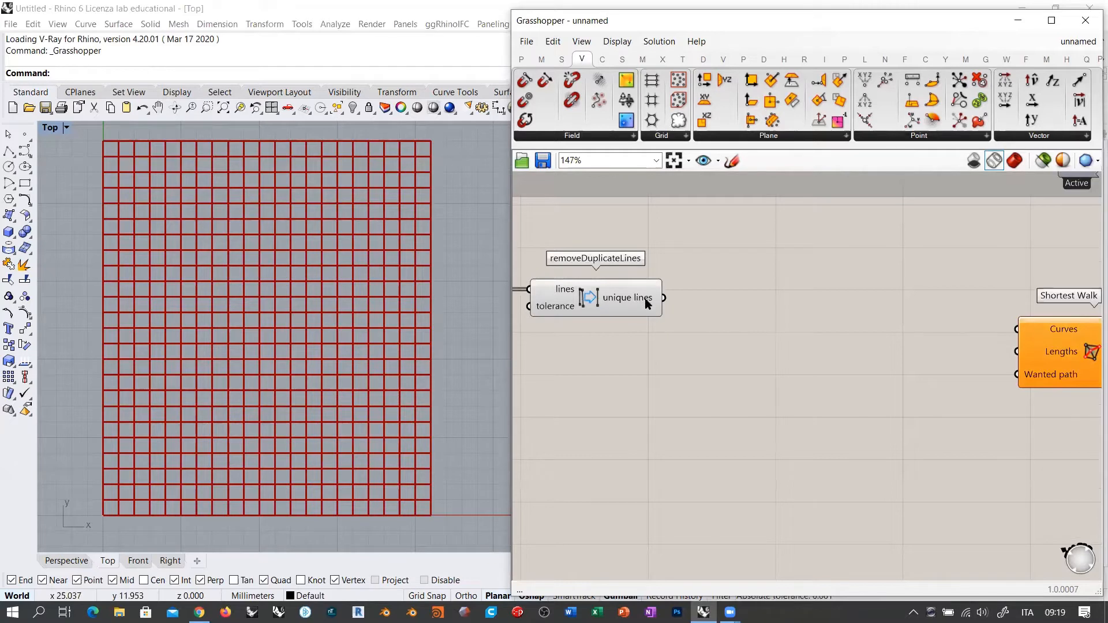
pyautogui.moveTo(647, 305)
pyautogui.moveTo(1029, 346); pyautogui.dragTo(857, 296)
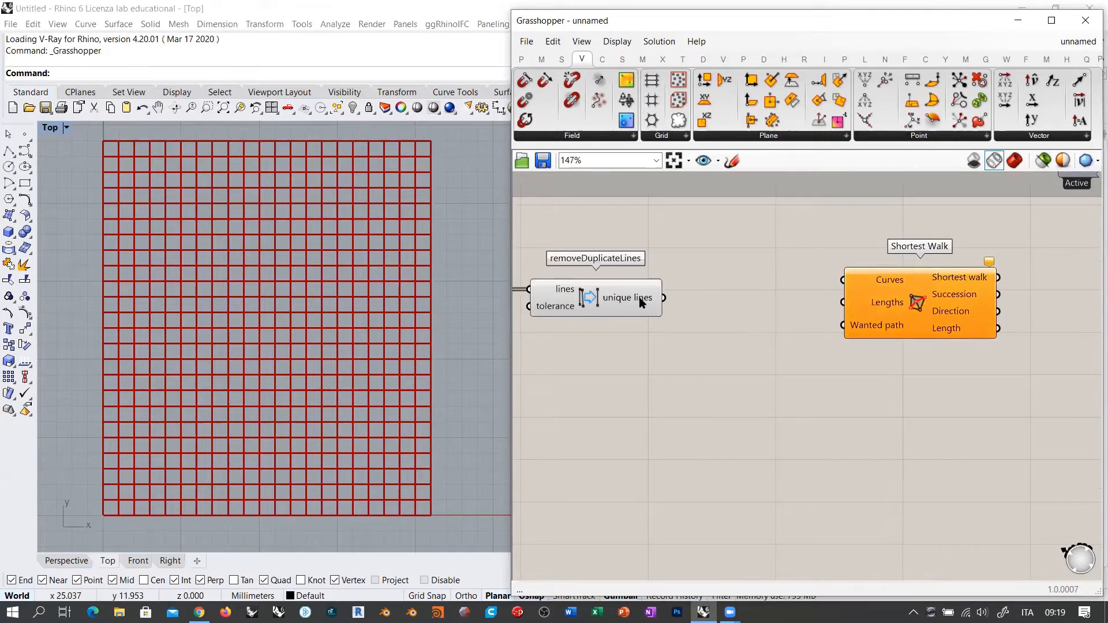
pyautogui.moveTo(641, 303)
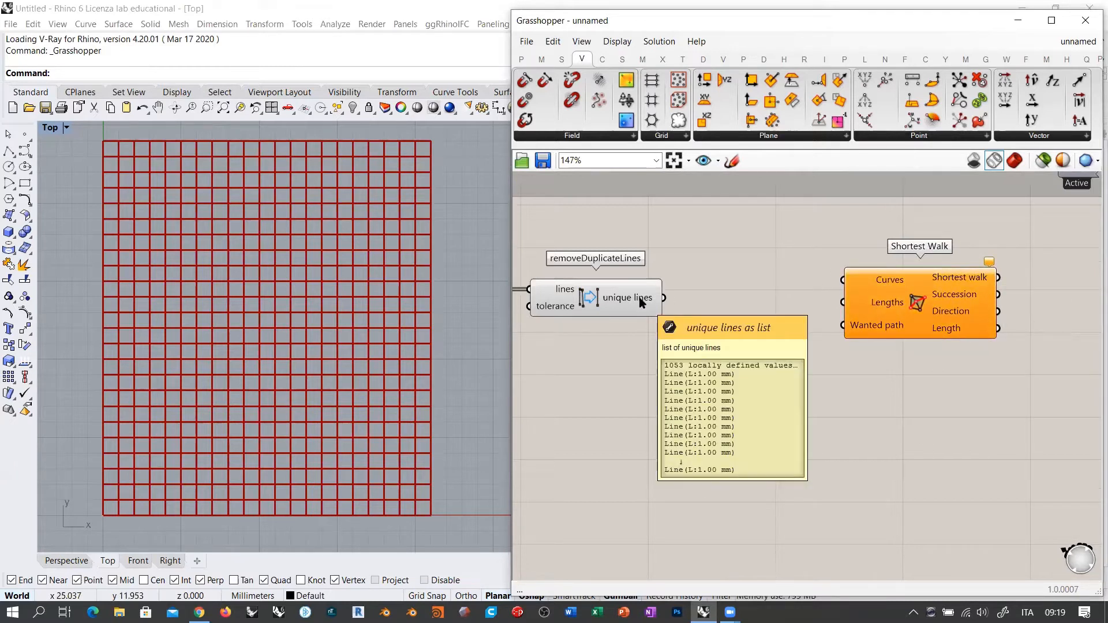
pyautogui.moveTo(891, 281)
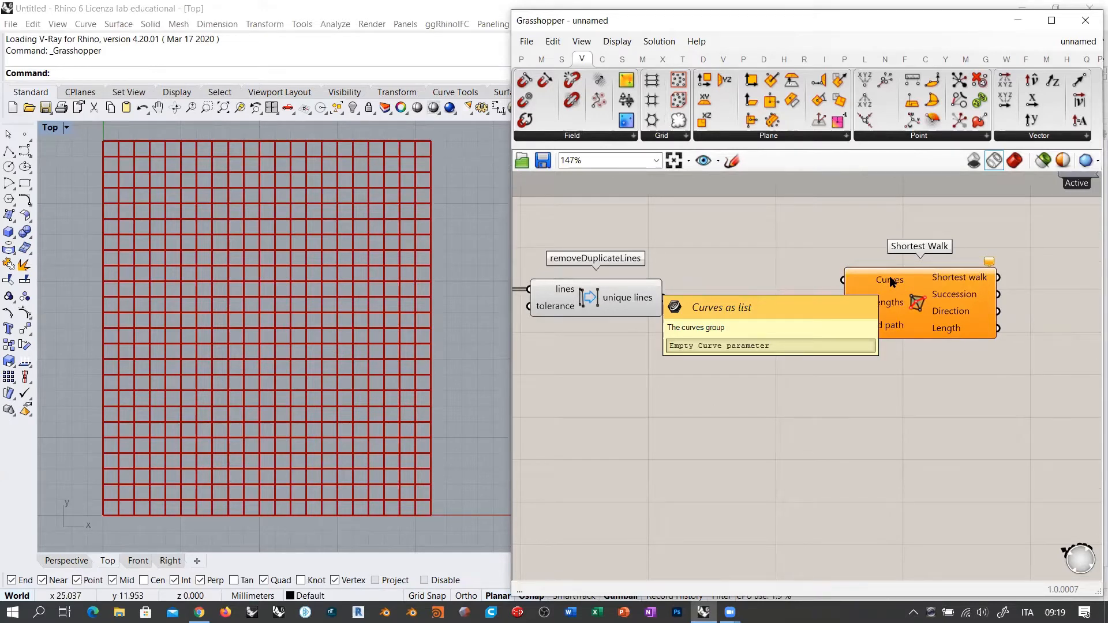
pyautogui.moveTo(664, 298); pyautogui.dragTo(843, 281)
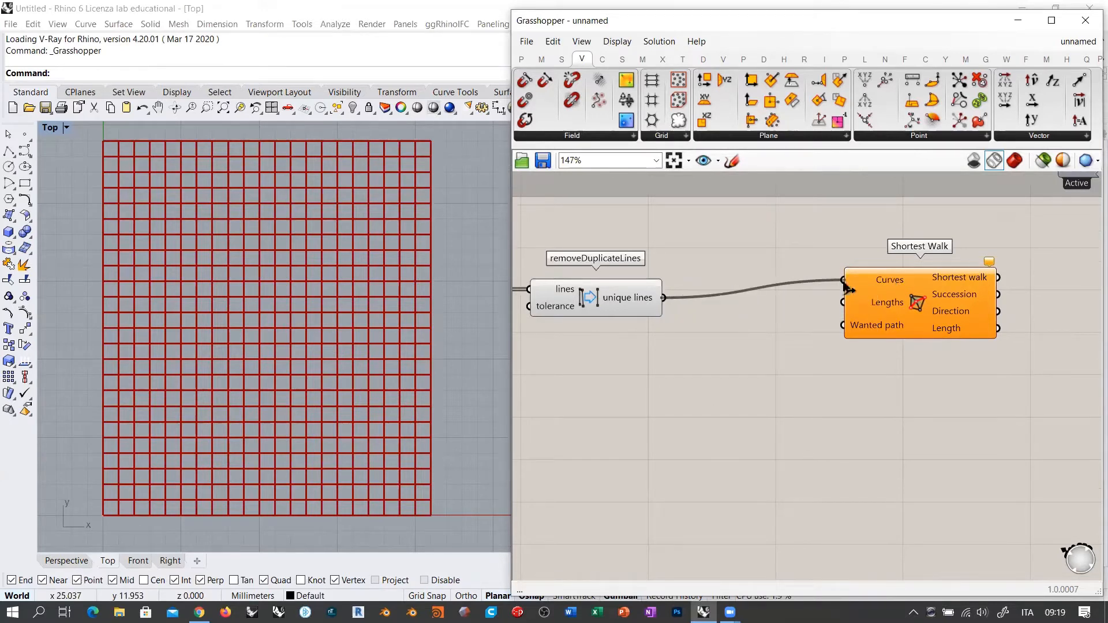
pyautogui.moveTo(912, 292); pyautogui.dragTo(841, 310)
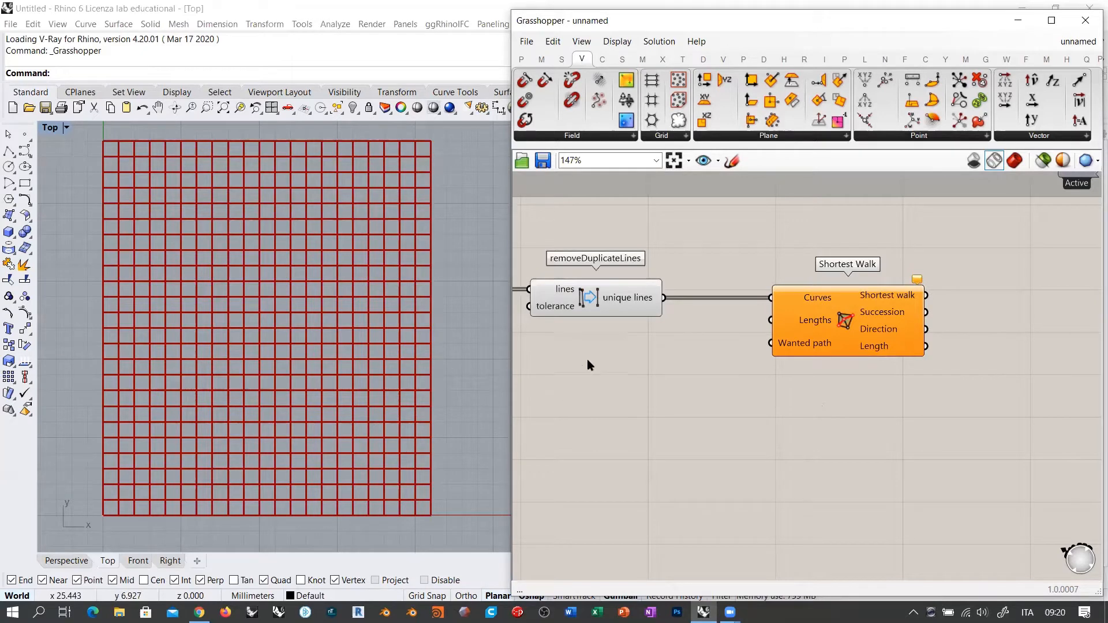
# Step: Examine Shortest Walk's Wanted path input and view the maze example on its food4Rhino page in Chrome
pyautogui.moveTo(718, 354); pyautogui.dragTo(840, 348, button='right')
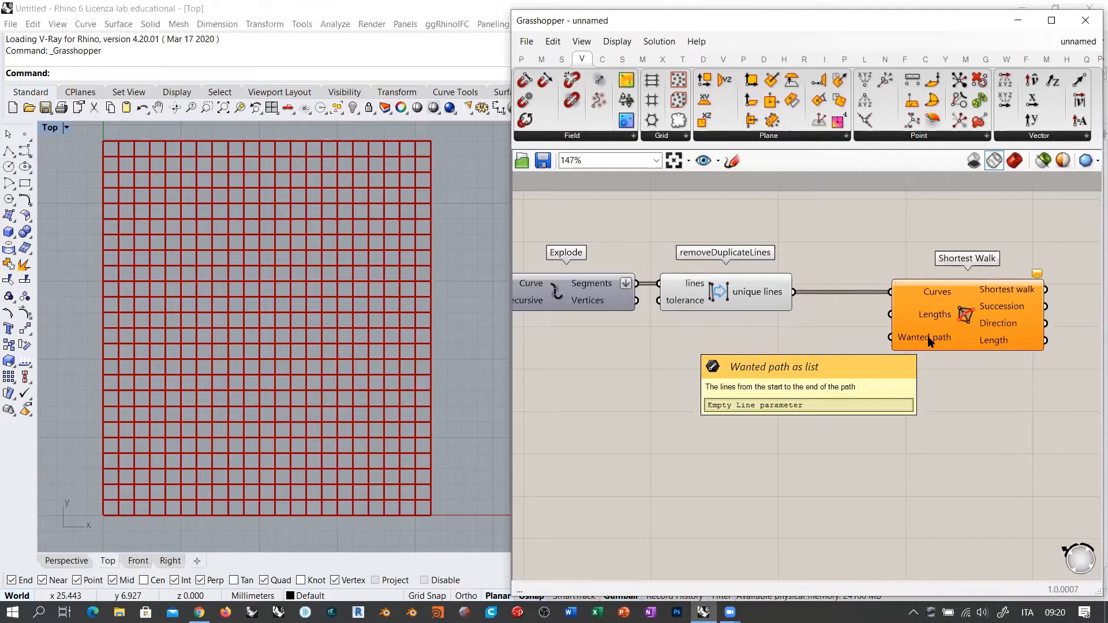
pyautogui.click(199, 612)
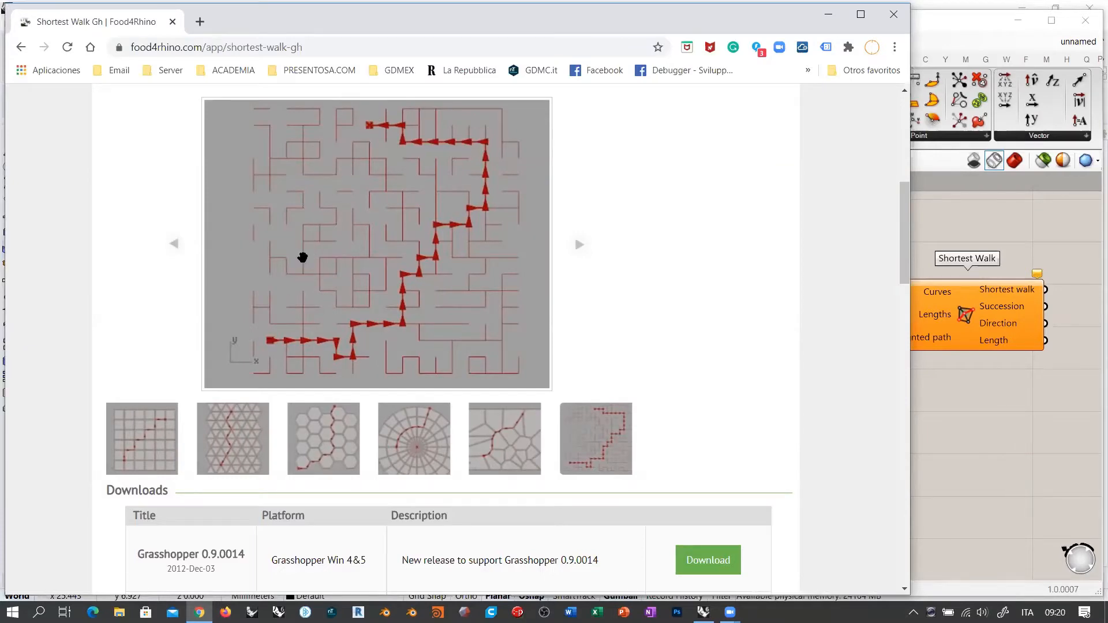
pyautogui.click(969, 377)
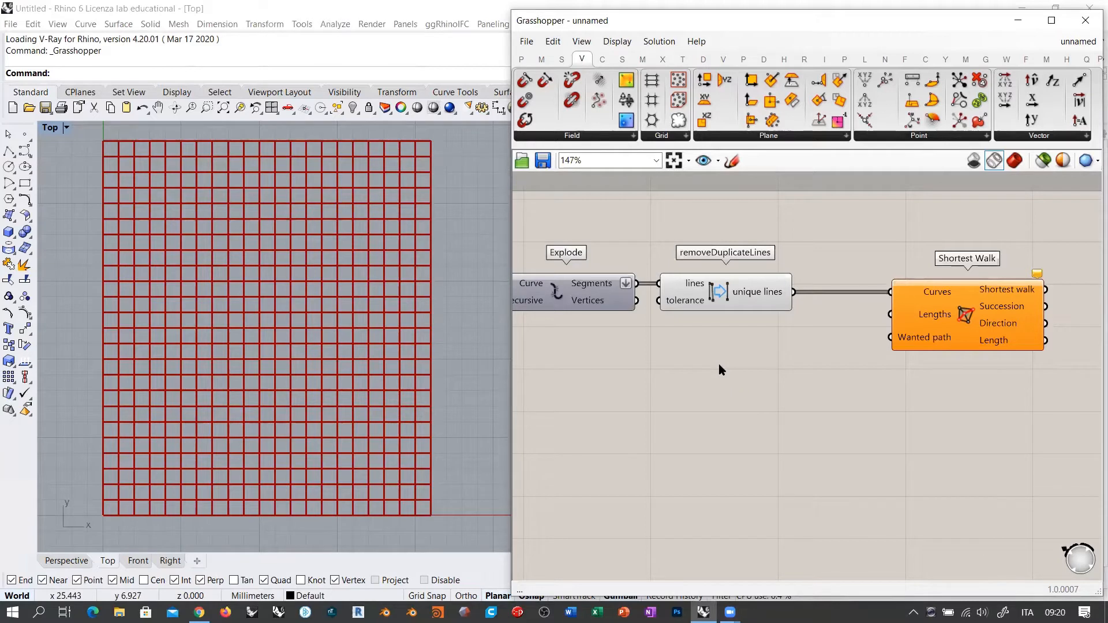
# Step: Add a Line parameter below removeDuplicateLines, just before Shortest Walk
pyautogui.doubleClick(703, 404)
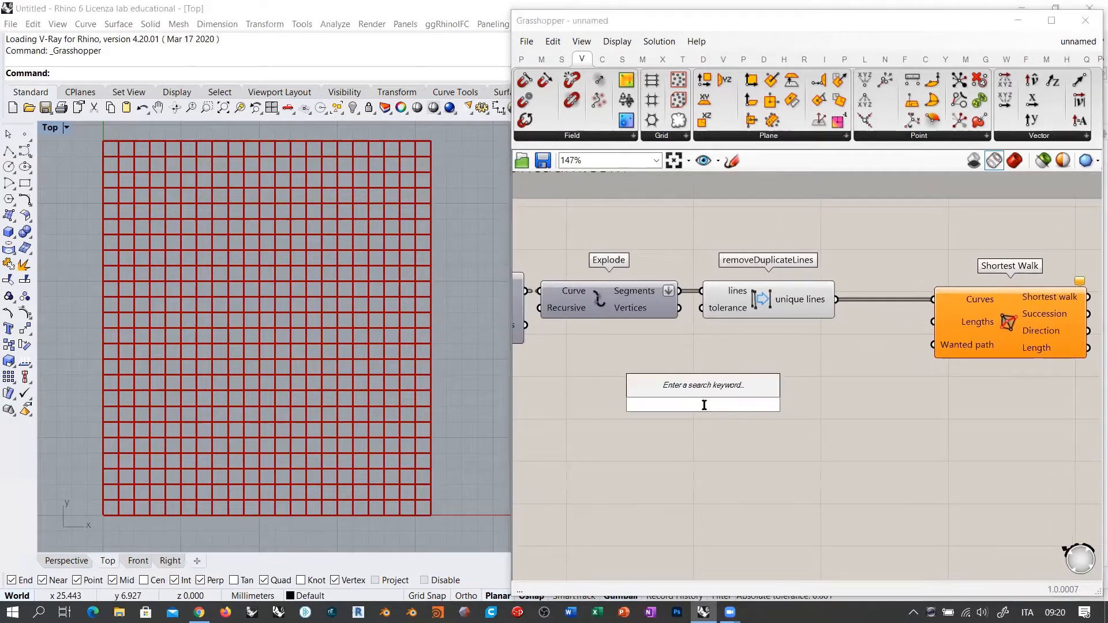
pyautogui.write('line')
pyautogui.click(698, 395)
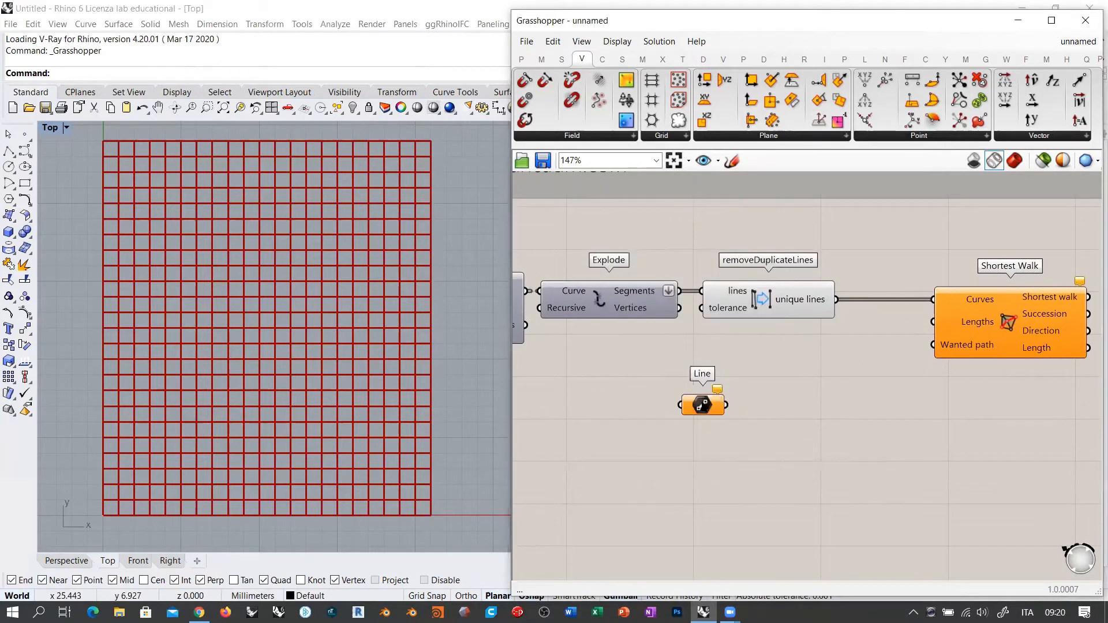
pyautogui.moveTo(700, 398); pyautogui.dragTo(811, 381)
pyautogui.click(815, 416)
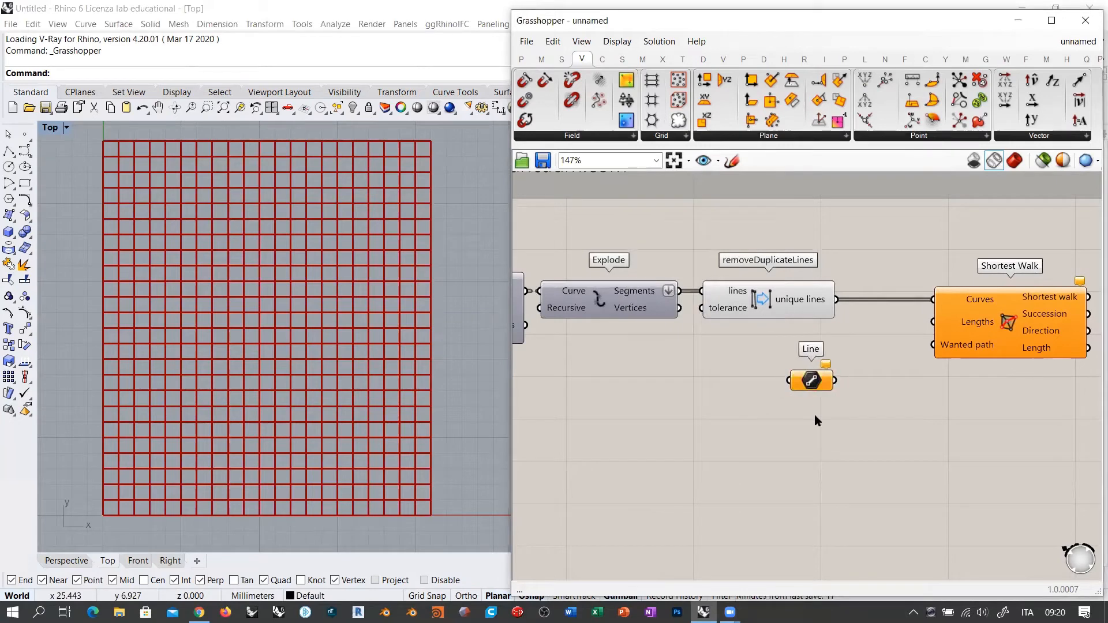
# Step: Set one line in the Line parameter, drawn diagonally in the Top viewport from the grid's lower-left area to its upper middle
pyautogui.rightClick(811, 387)
pyautogui.click(828, 498)
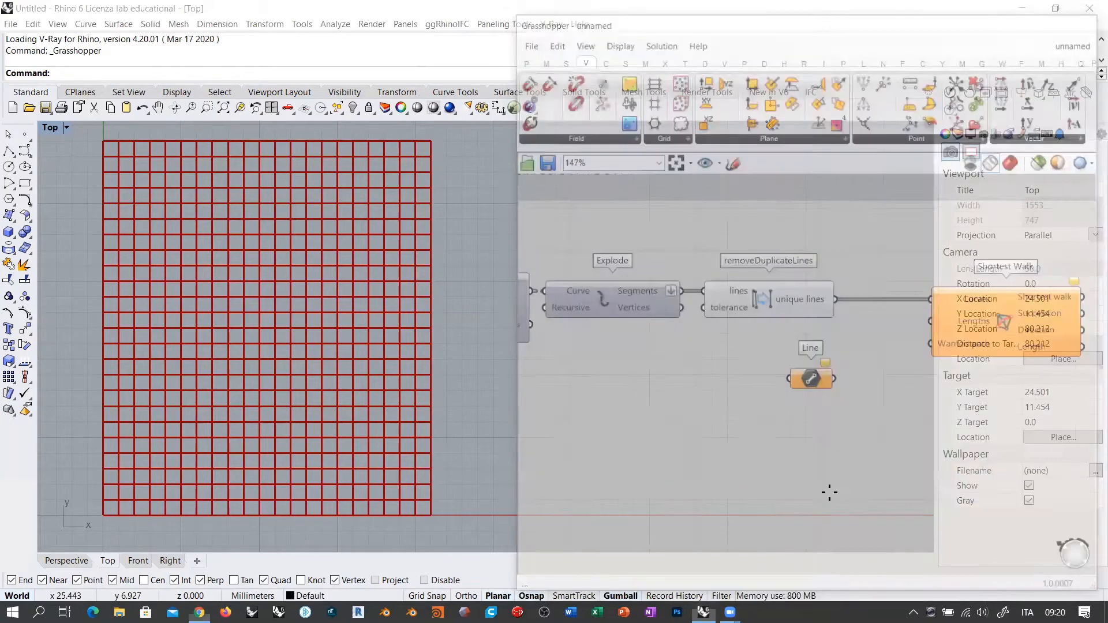
pyautogui.click(171, 463)
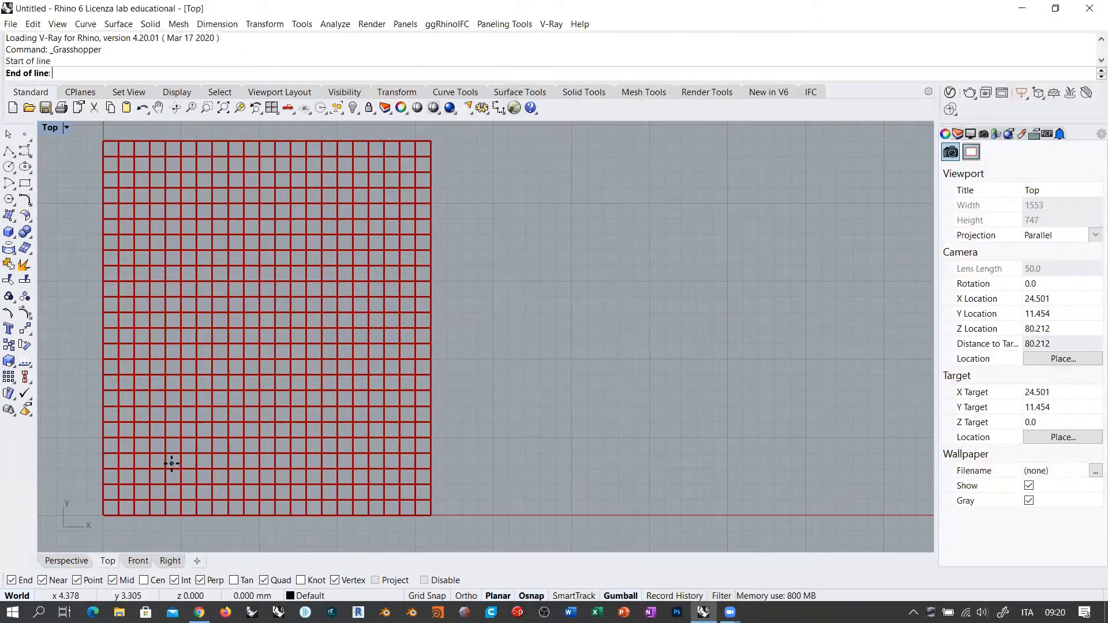
pyautogui.click(282, 192)
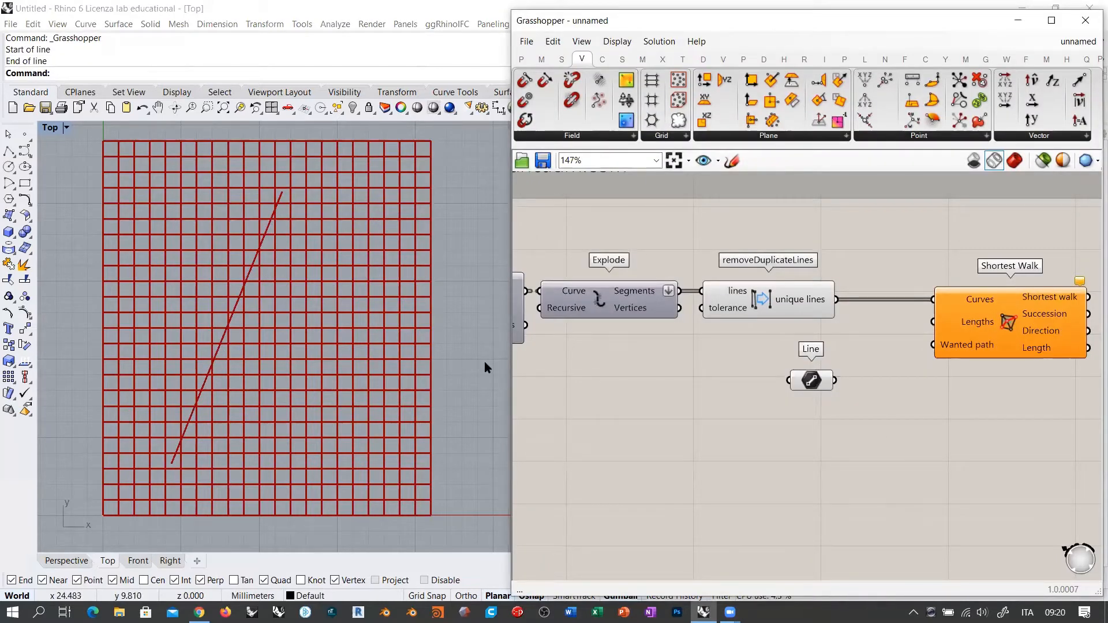
# Step: Connect the Line parameter to Shortest Walk's Wanted path input and move Shortest Walk closer to its sources
pyautogui.moveTo(836, 386); pyautogui.dragTo(933, 345)
pyautogui.moveTo(1000, 323); pyautogui.dragTo(930, 340)
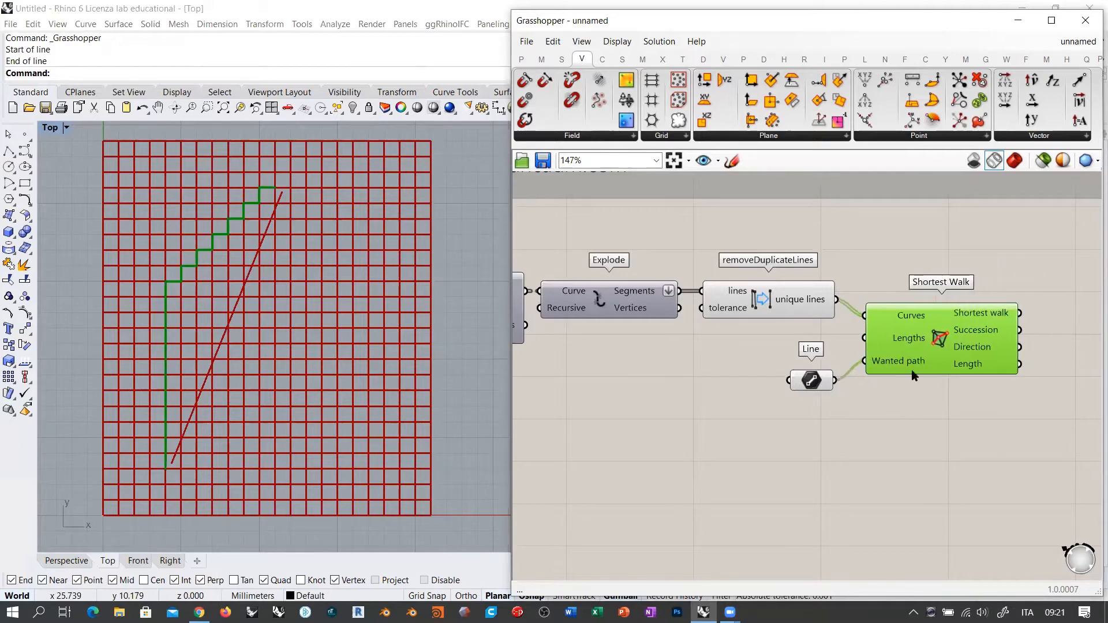
pyautogui.click(669, 405)
# Step: Hide the preview of the removeDuplicateLines component
pyautogui.moveTo(743, 364); pyautogui.dragTo(773, 358, button='right')
pyautogui.click(785, 296)
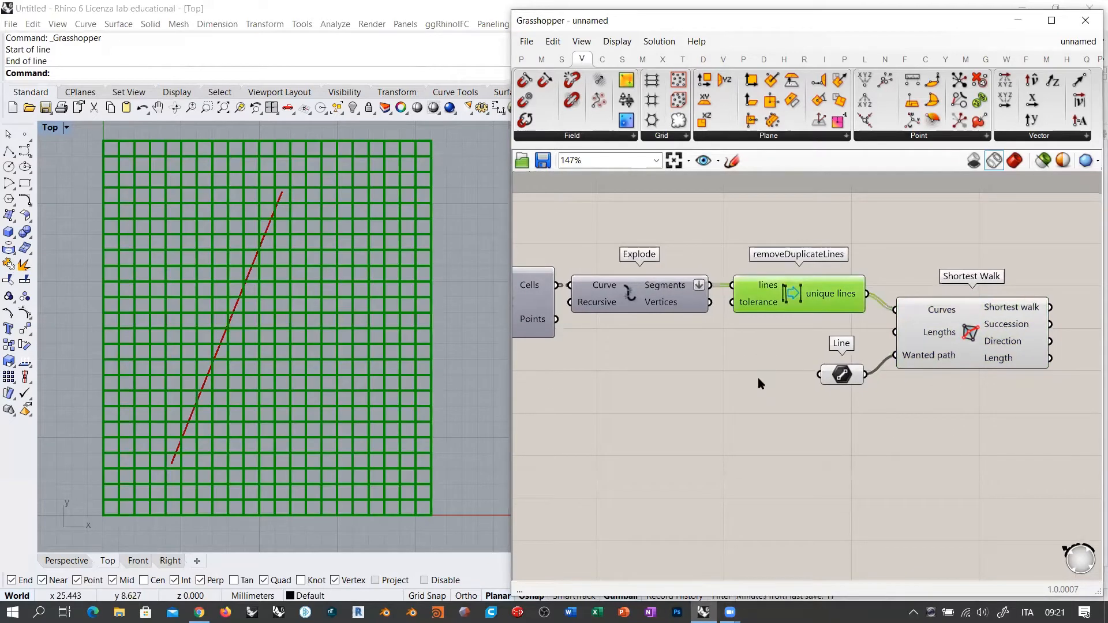
pyautogui.hotkey('ctrl', 'q')
pyautogui.click(757, 378)
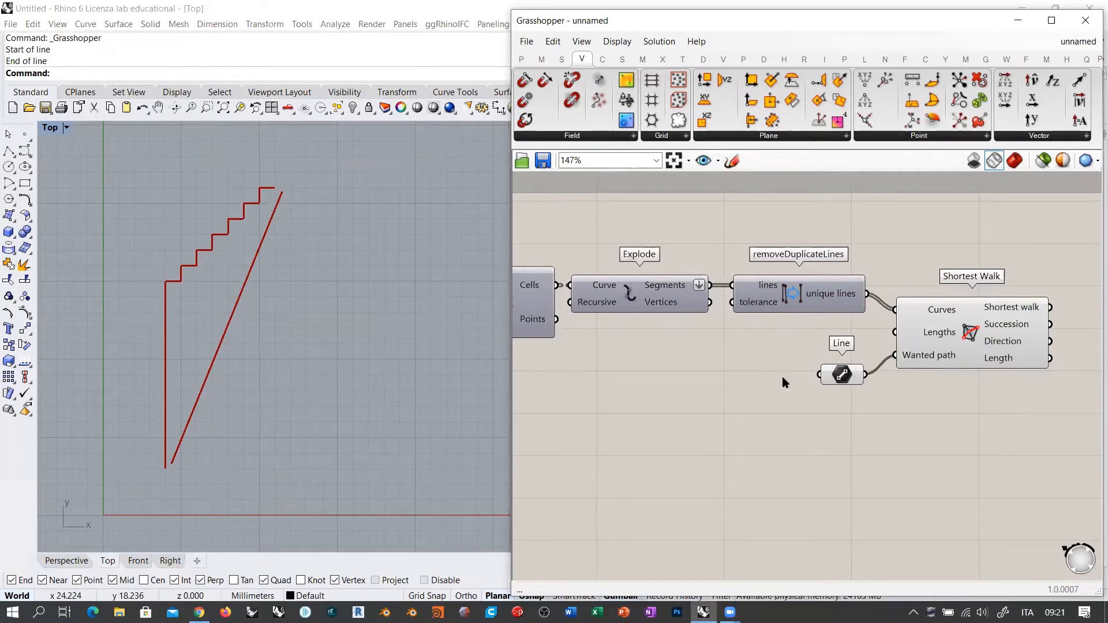
# Step: Show the removeDuplicateLines preview to compare the grid with the path, and hide it again
pyautogui.click(785, 296)
pyautogui.hotkey('ctrl', 'q')
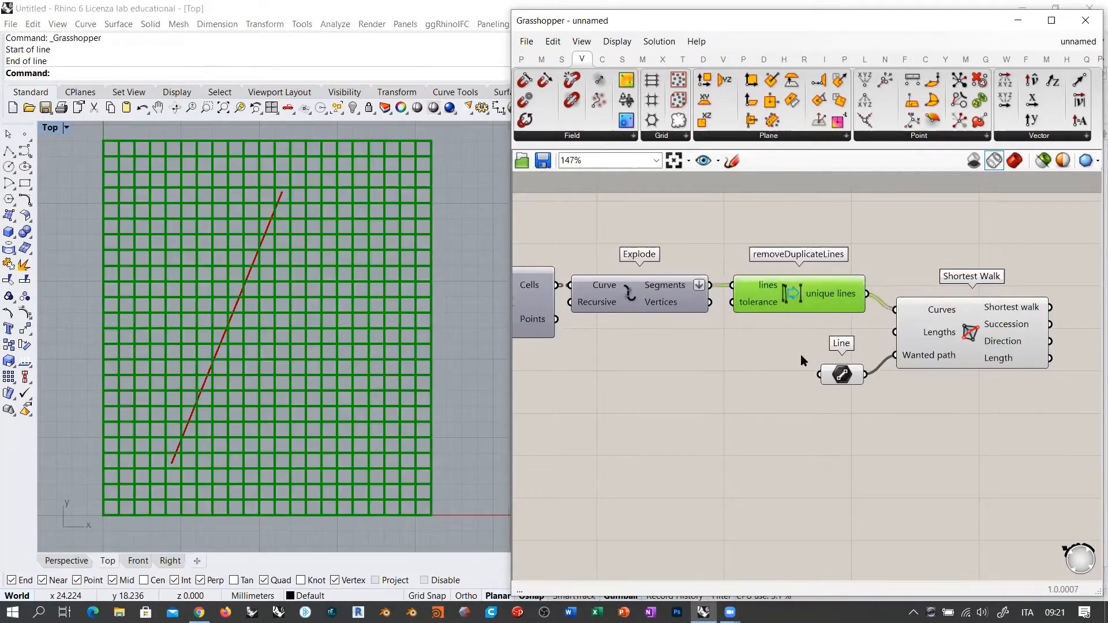
pyautogui.click(801, 354)
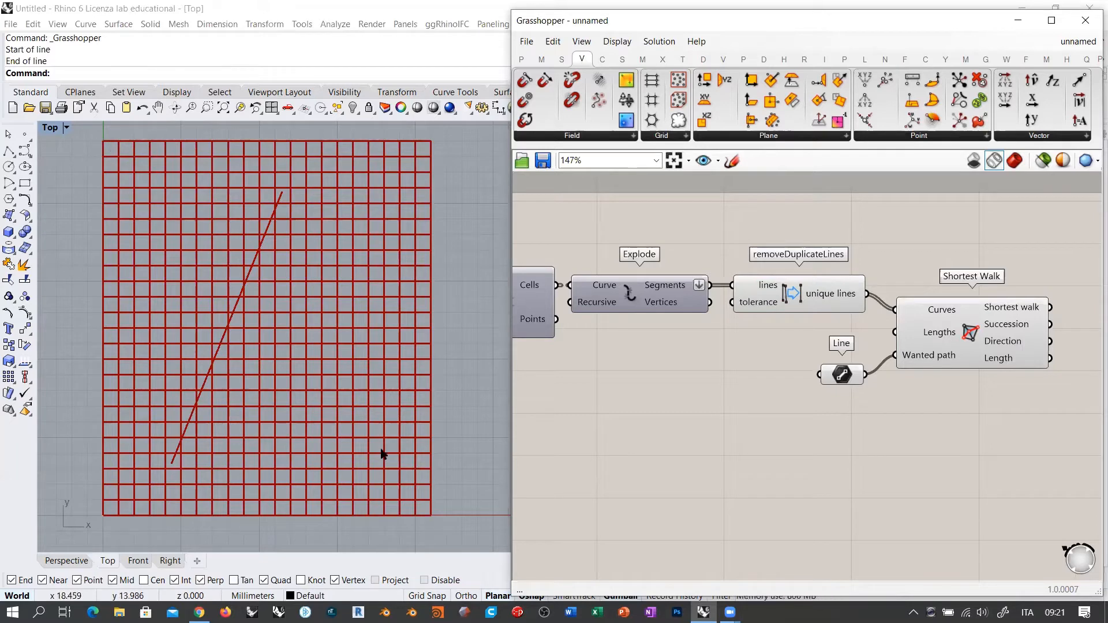
pyautogui.click(793, 293)
# Step: Redefine the Line parameter with a line descending from the grid's upper-left area to just below and right of its centre
pyautogui.rightClick(842, 374)
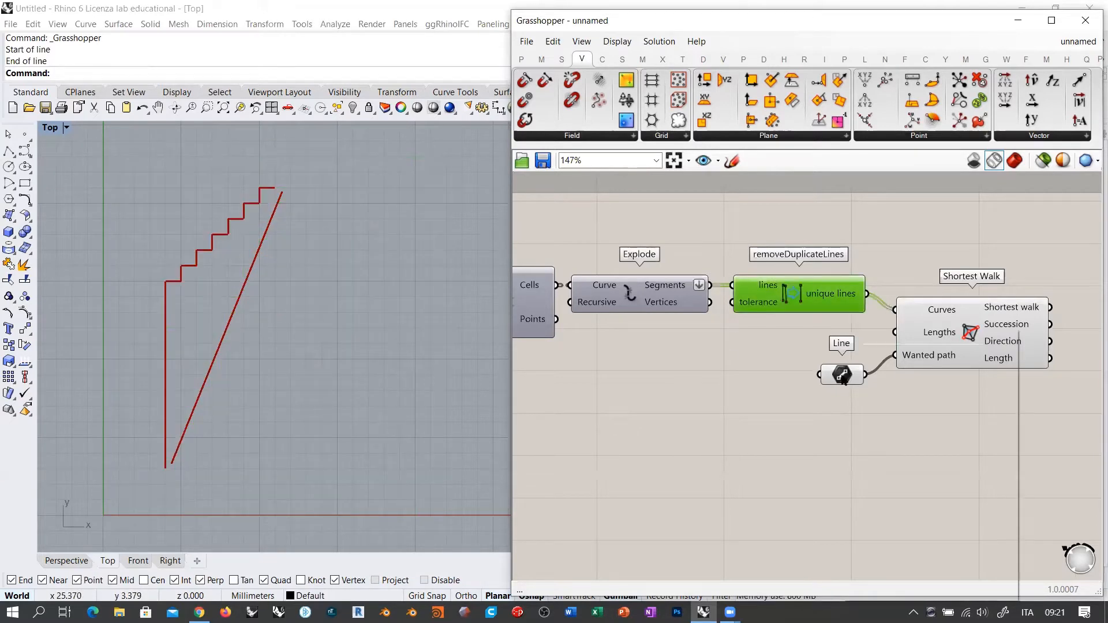
pyautogui.click(864, 499)
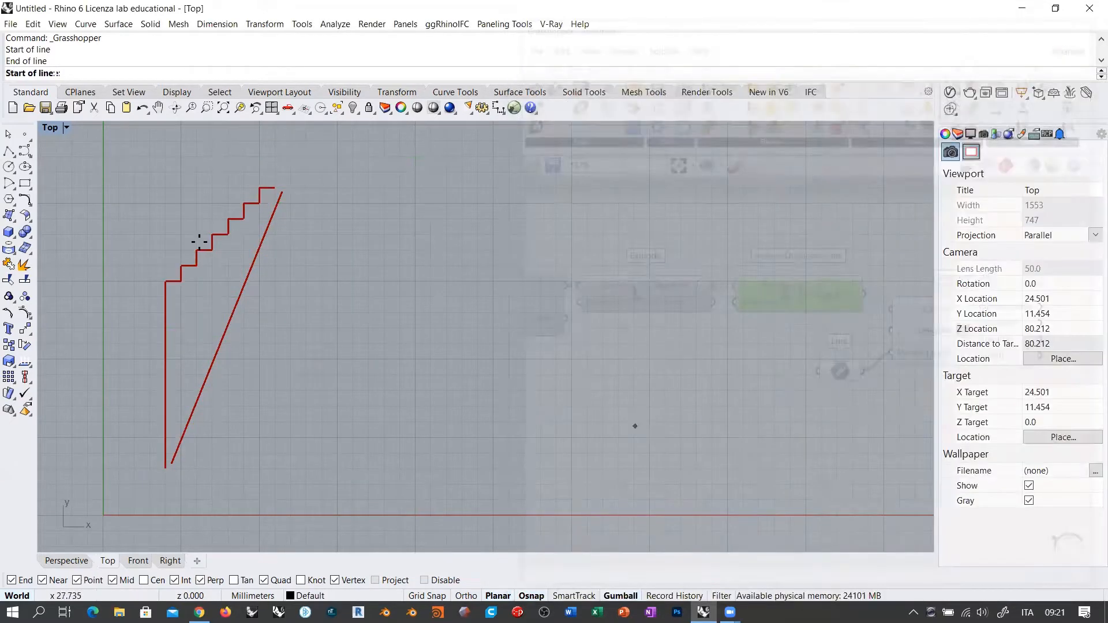
pyautogui.click(181, 220)
pyautogui.click(324, 381)
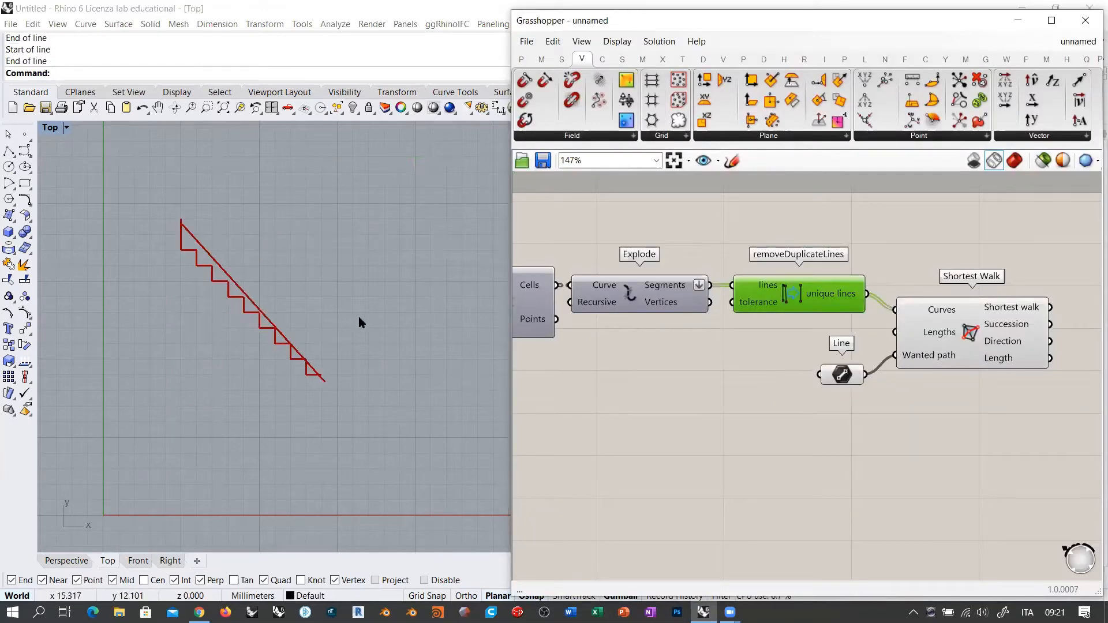
# Step: Redefine the Line parameter with a line rising steeply from the grid's lower middle toward its upper-right area
pyautogui.rightClick(839, 375)
pyautogui.click(883, 495)
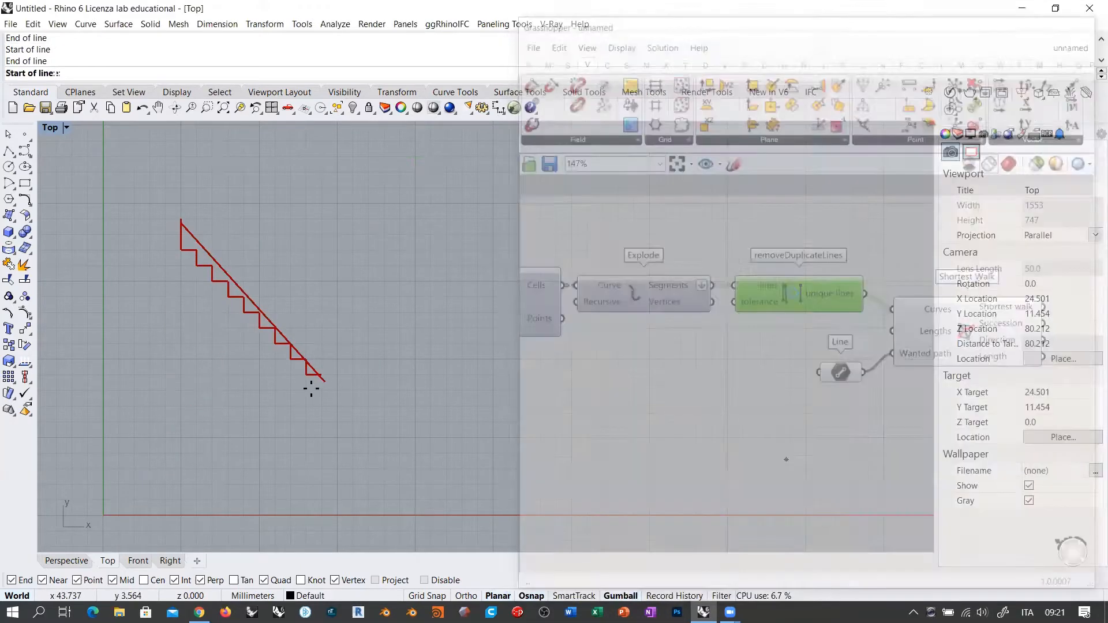
pyautogui.click(244, 439)
pyautogui.click(325, 219)
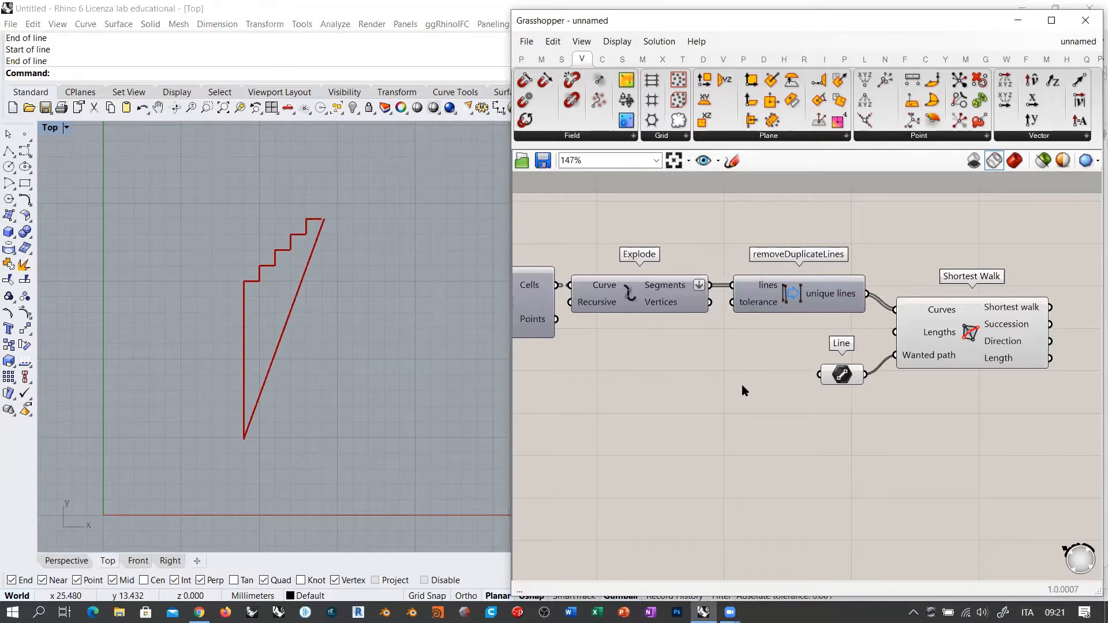
# Step: Redefine the Line parameter with a line about 12.2 mm long, rising steeply and leaning to the left within the grid's left half
pyautogui.moveTo(843, 375)
pyautogui.mouseDown()
pyautogui.moveTo(832, 373)
pyautogui.moveTo(843, 367)
pyautogui.mouseUp()
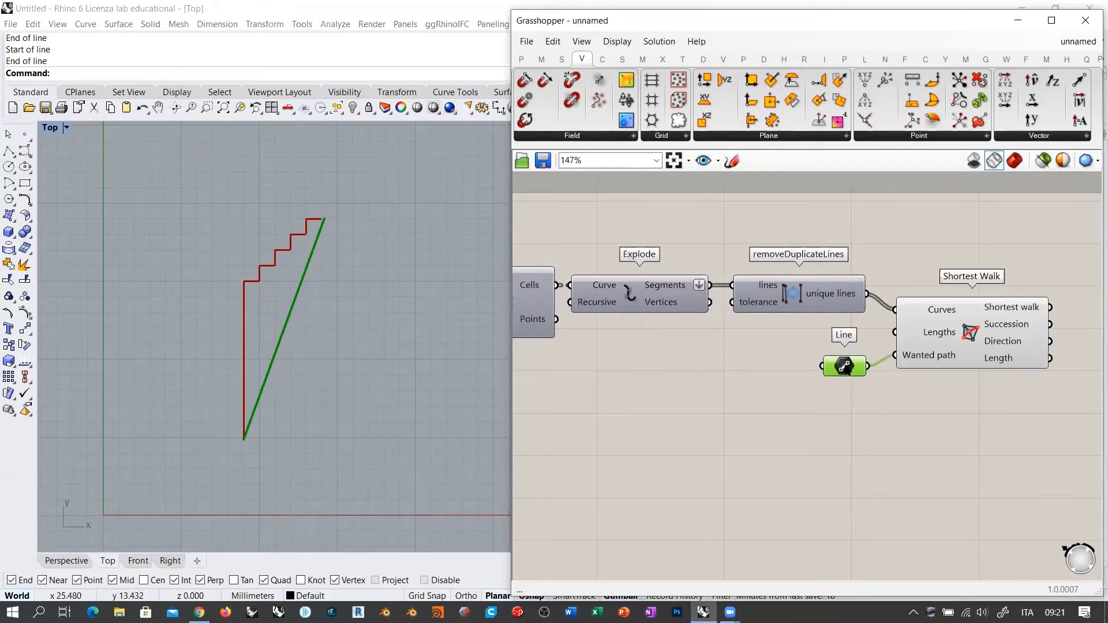
pyautogui.rightClick(842, 367)
pyautogui.click(883, 507)
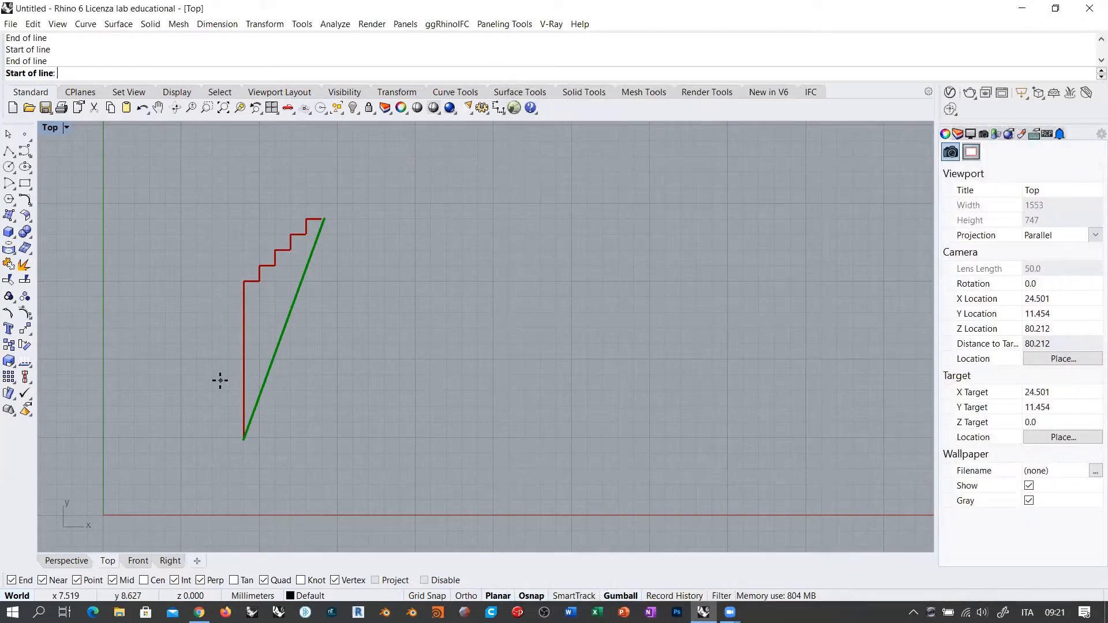
pyautogui.click(221, 380)
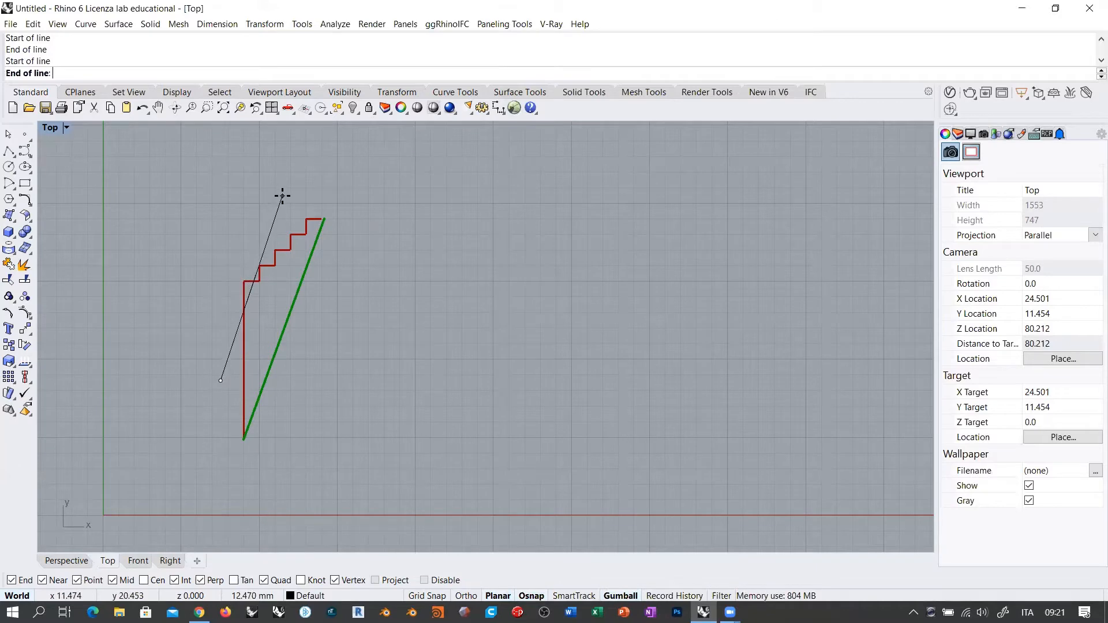
pyautogui.click(173, 196)
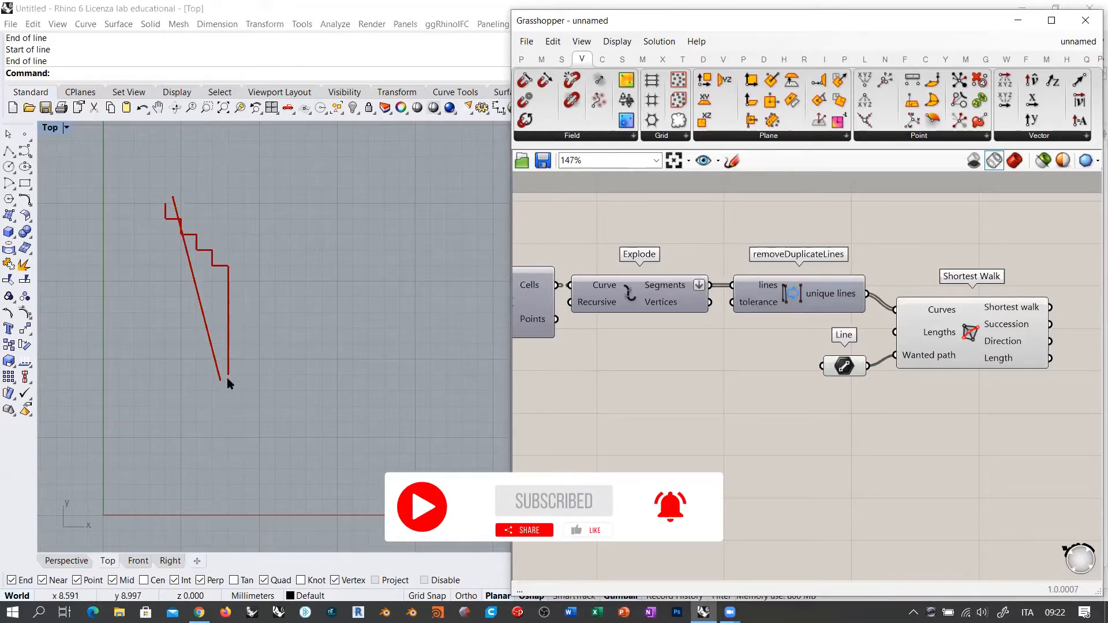
pyautogui.scroll(6, 214, 385)
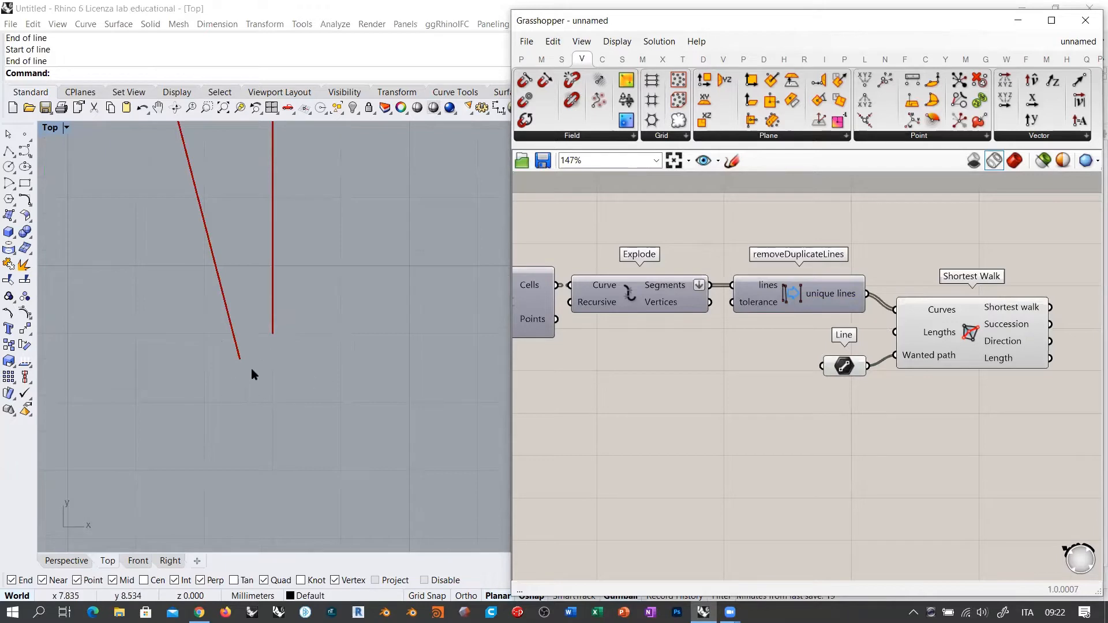
pyautogui.scroll(-5, 228, 397)
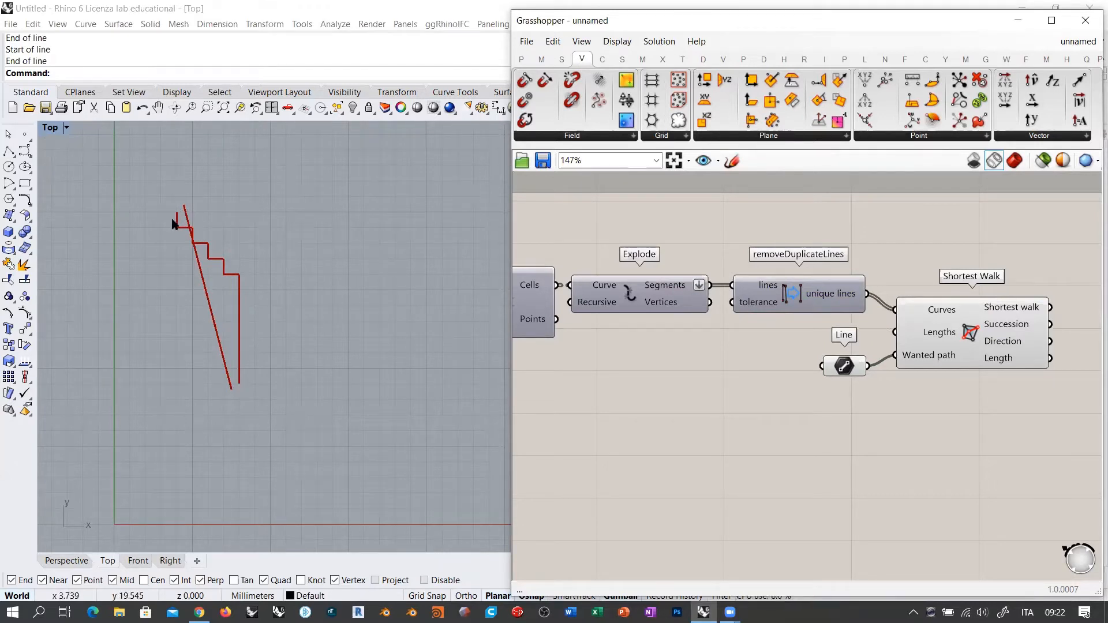
# Step: Move the Line parameter away from Shortest Walk to an open spot beneath the Square grid component
pyautogui.moveTo(941, 337); pyautogui.dragTo(850, 336, button='right')
pyautogui.moveTo(800, 362); pyautogui.dragTo(907, 349, button='right')
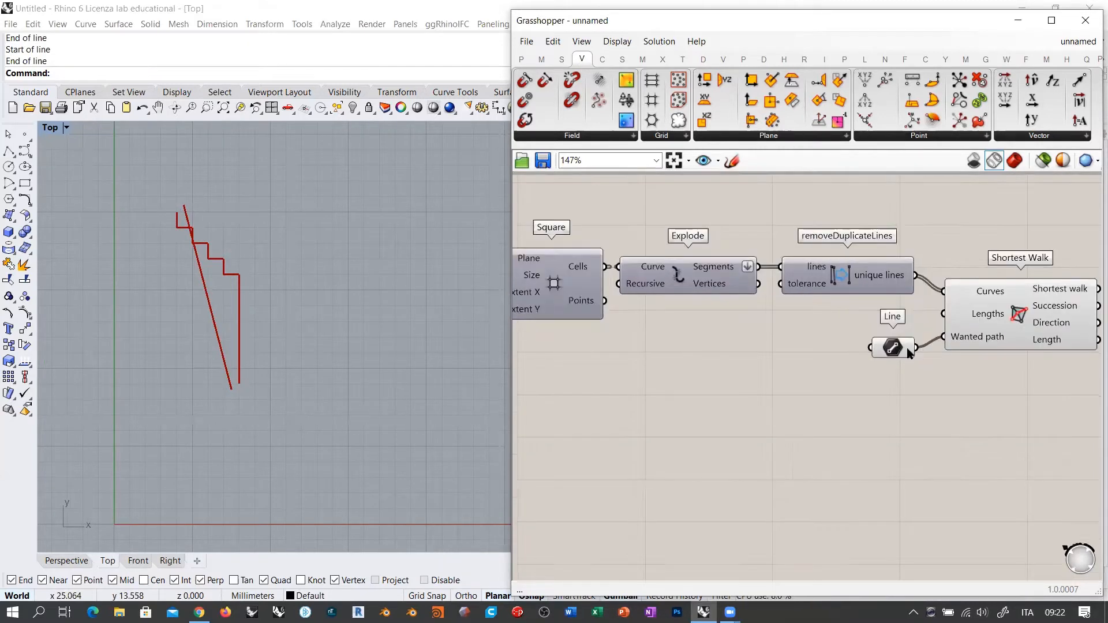
pyautogui.moveTo(894, 350)
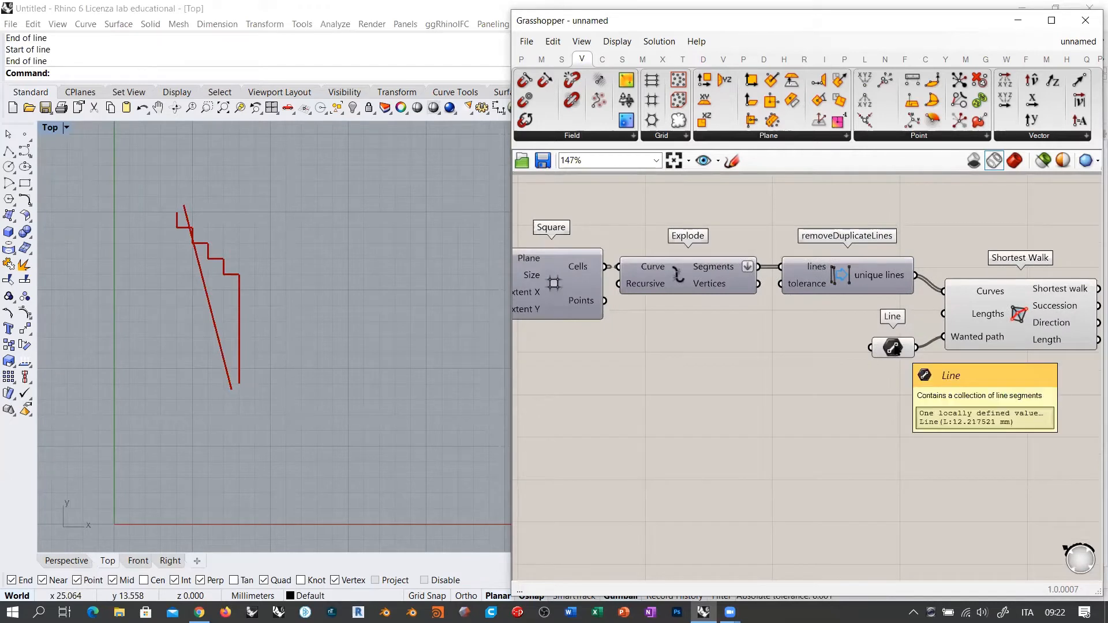
pyautogui.moveTo(893, 347); pyautogui.dragTo(606, 389)
pyautogui.moveTo(625, 409); pyautogui.dragTo(744, 413, button='right')
pyautogui.click(744, 414)
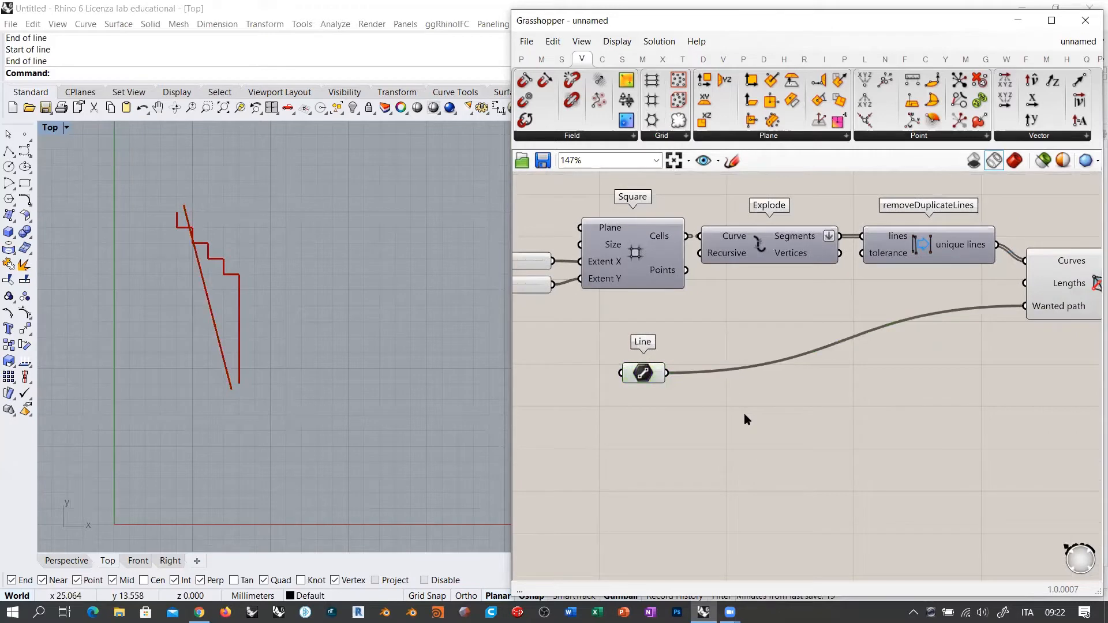
# Step: Add an End Points component fed by the Line parameter and arrange both beneath the Square component
pyautogui.doubleClick(730, 442)
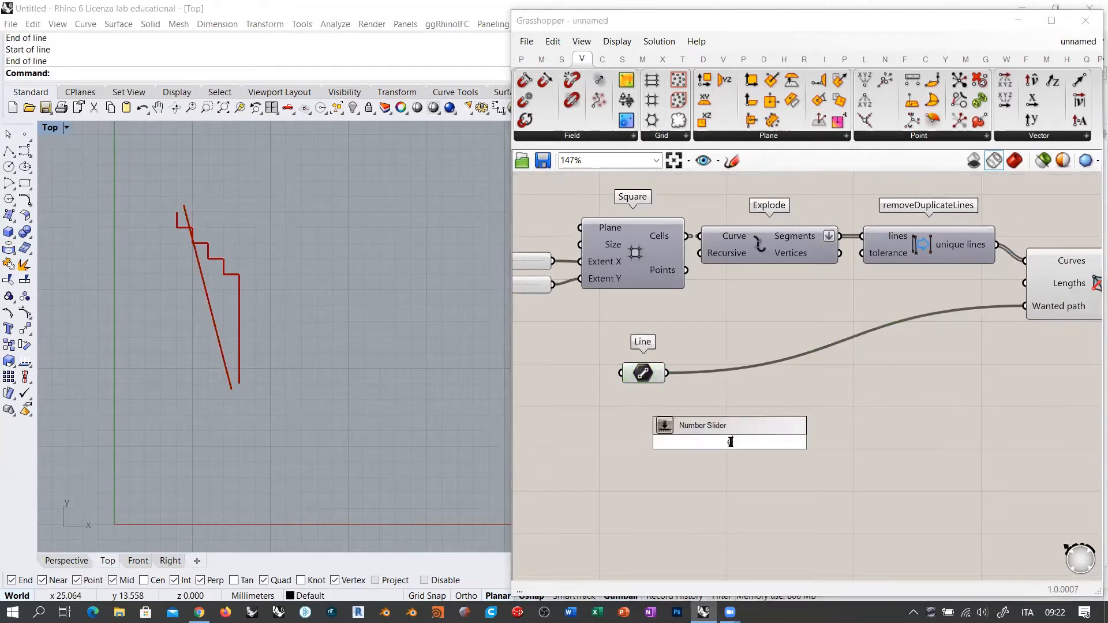
pyautogui.write('end')
pyautogui.click(729, 430)
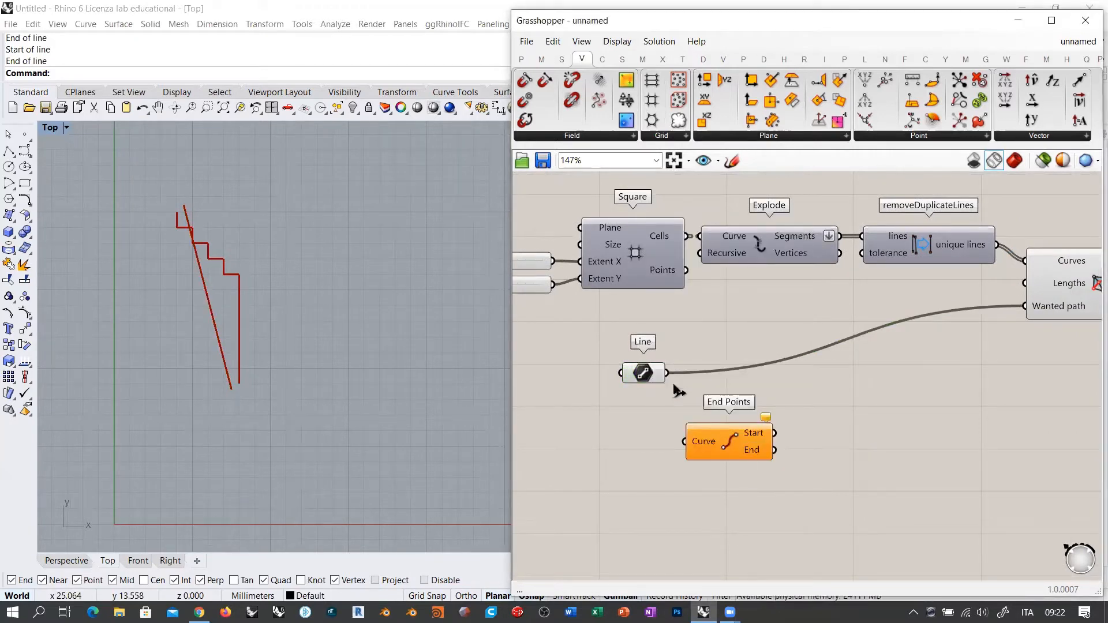
pyautogui.moveTo(668, 373); pyautogui.dragTo(684, 442)
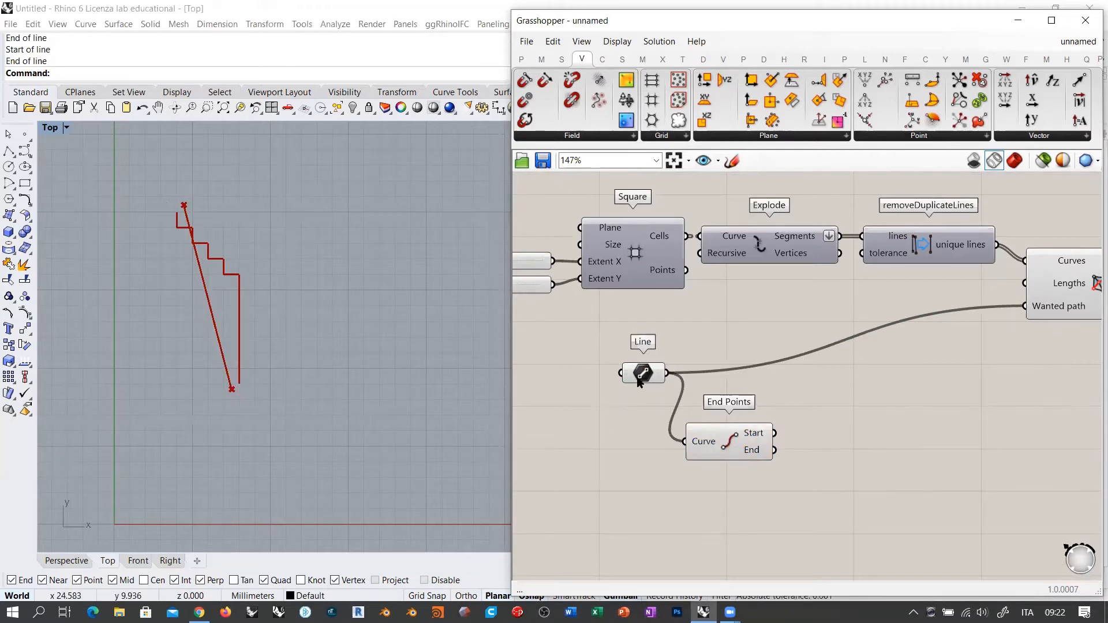
pyautogui.moveTo(643, 372); pyautogui.dragTo(563, 372)
pyautogui.moveTo(688, 432); pyautogui.dragTo(602, 419)
pyautogui.click(795, 409)
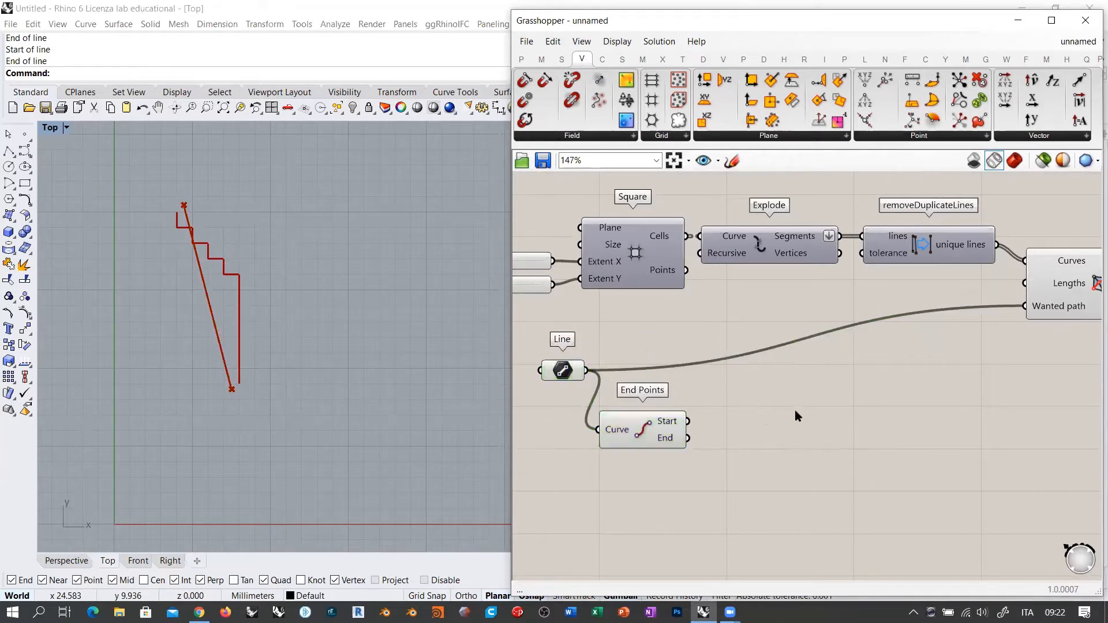
# Step: Add the Closest Point component with a Cloud input and connect End Points' Start and End outputs to its Point input
pyautogui.doubleClick(796, 411)
pyautogui.write('closest')
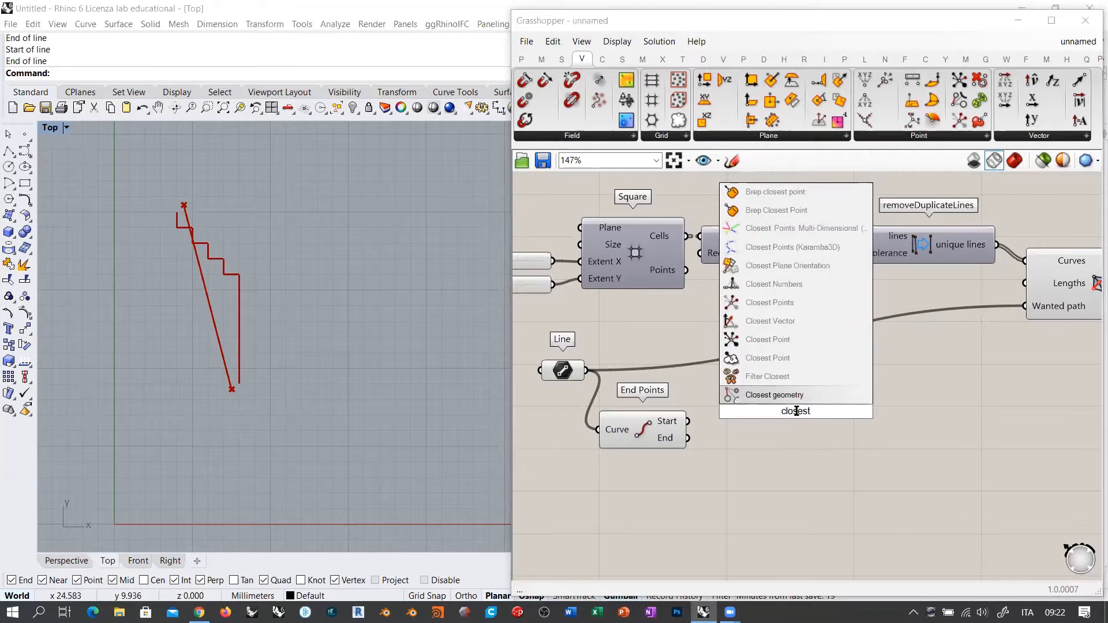
pyautogui.click(767, 358)
pyautogui.moveTo(687, 422); pyautogui.dragTo(743, 390)
pyautogui.hotkey('ctrl', 'z')
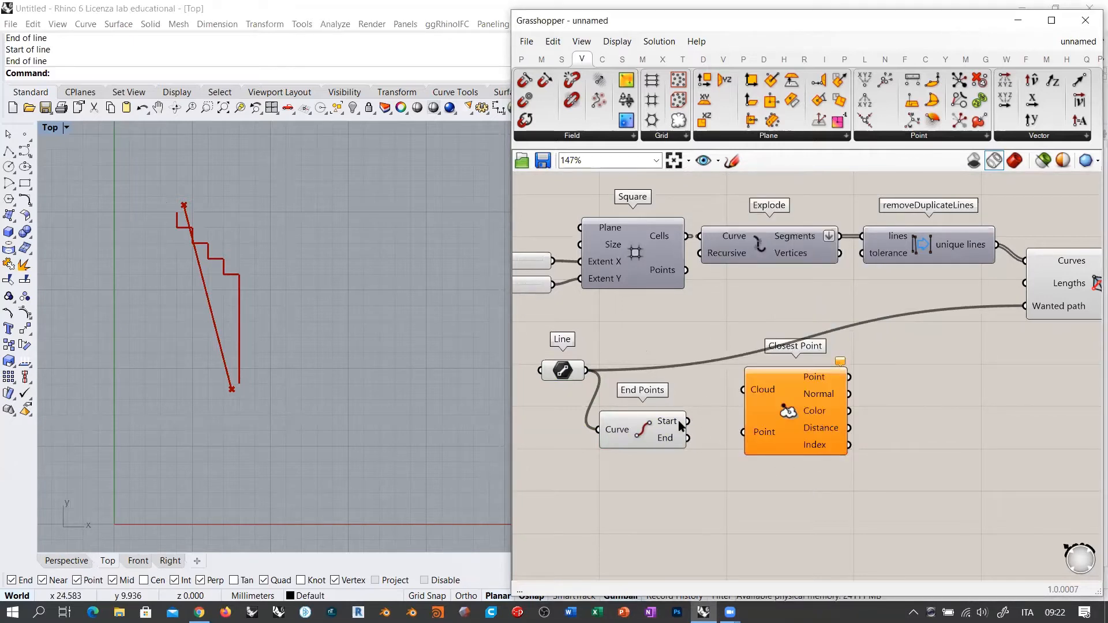
pyautogui.moveTo(686, 421); pyautogui.dragTo(791, 432)
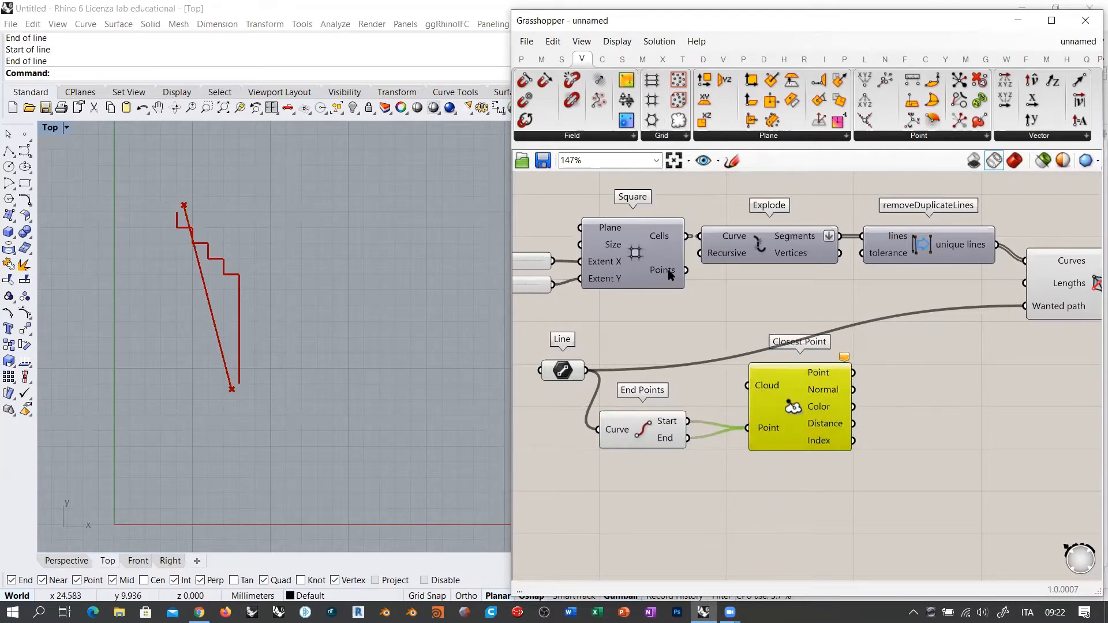
# Step: Add a Point parameter and connect the Square component's Points output to it to preview the grid corners
pyautogui.moveTo(668, 270)
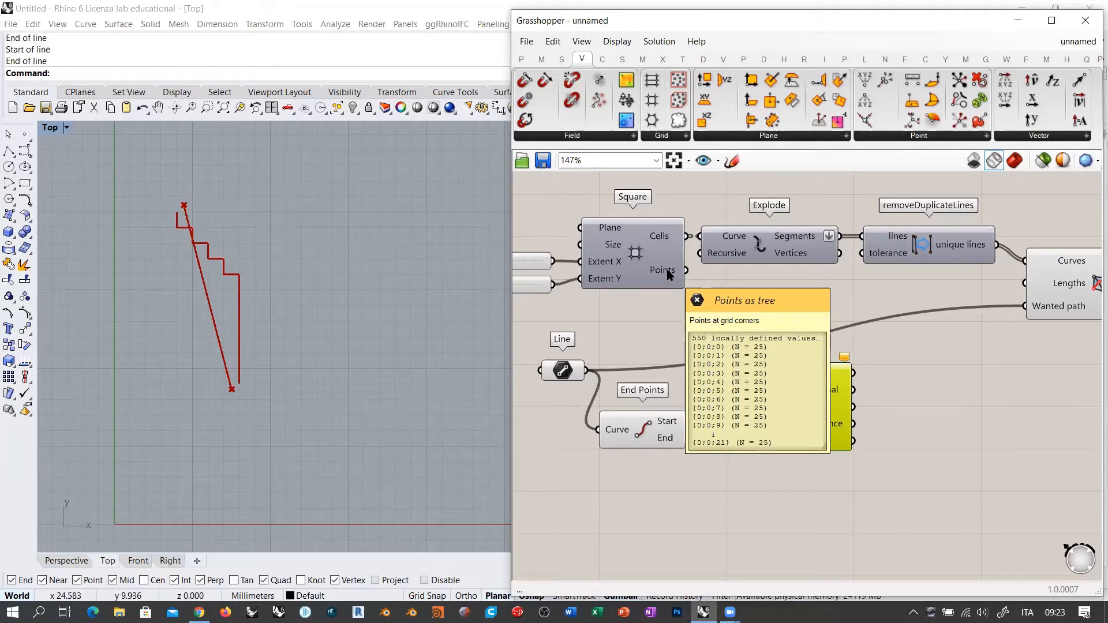
pyautogui.doubleClick(708, 281)
pyautogui.write('point')
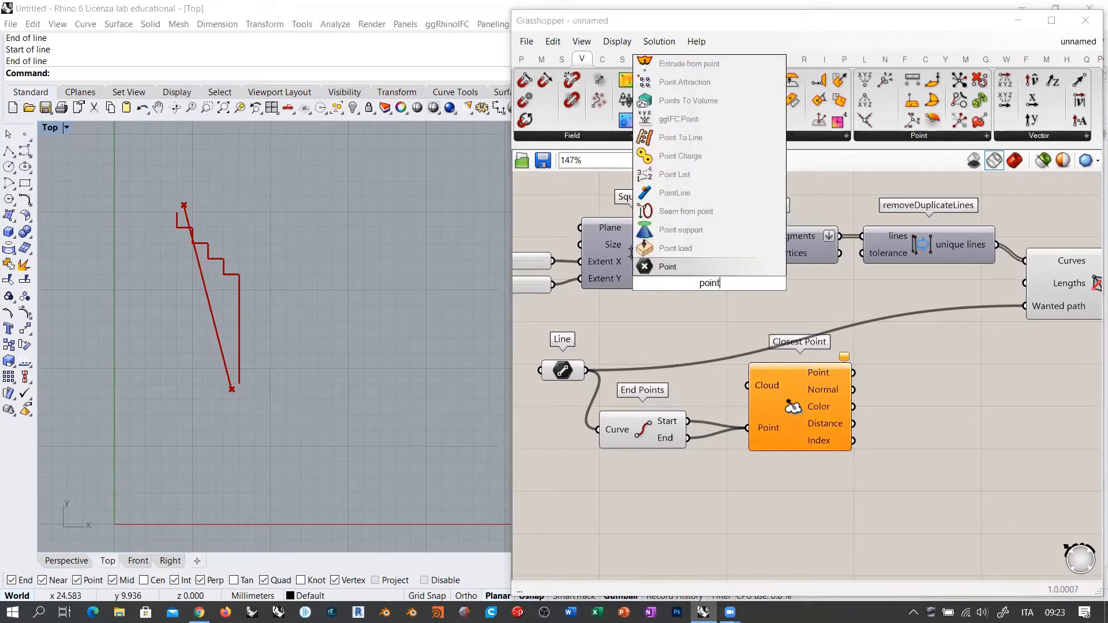
pyautogui.press('Return')
pyautogui.moveTo(687, 270); pyautogui.dragTo(715, 306)
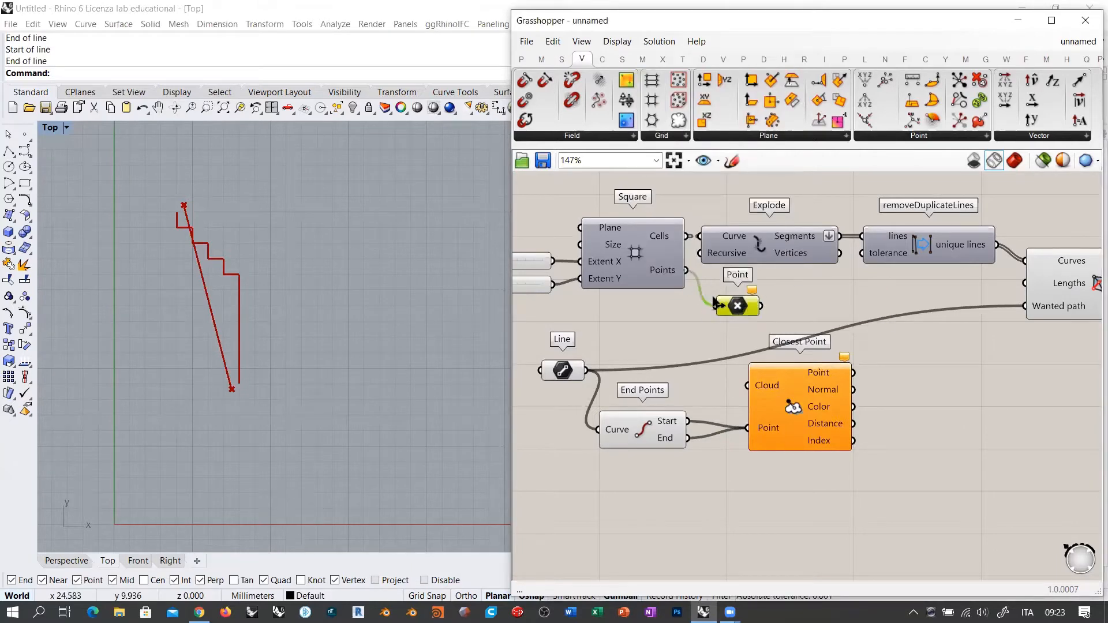
pyautogui.click(659, 325)
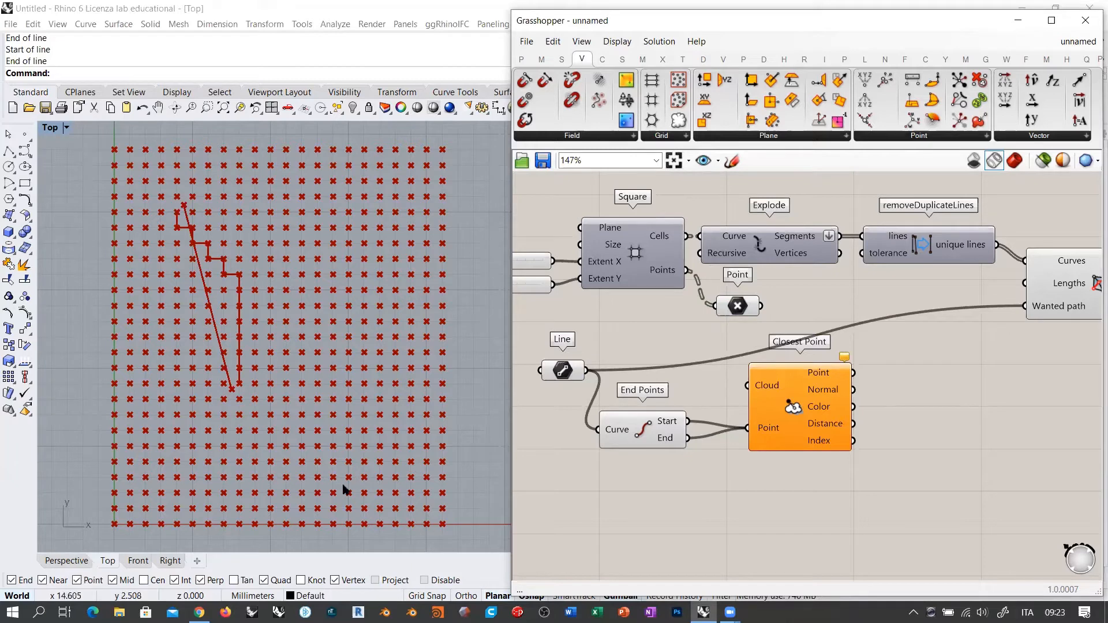
# Step: Show the Square component's preview to compare the grid cells with their corner points
pyautogui.click(635, 277)
pyautogui.click(644, 307)
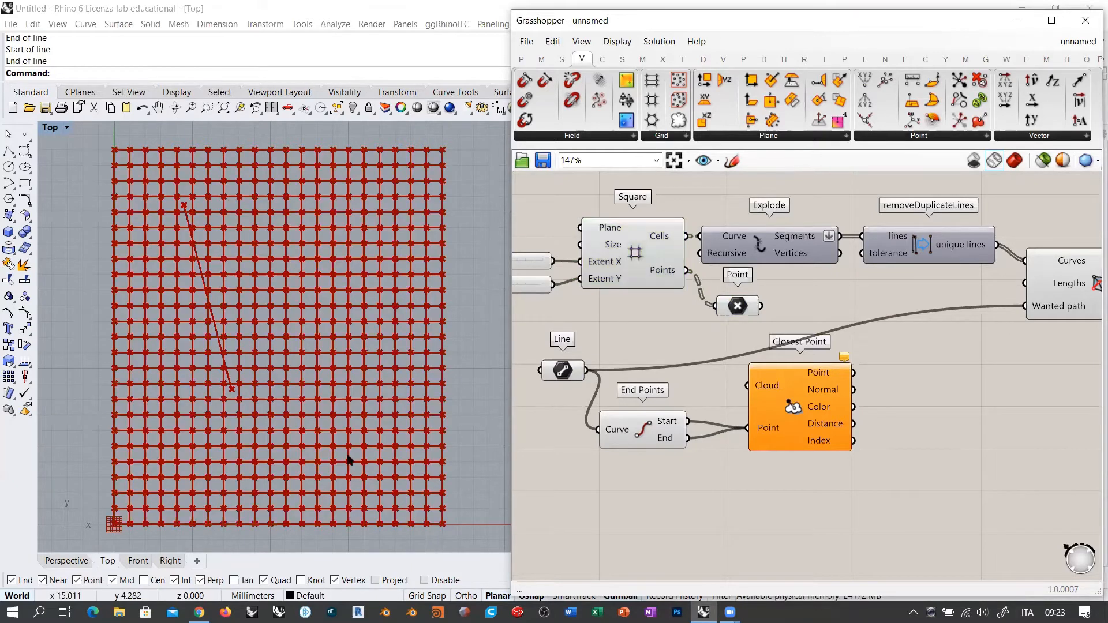
pyautogui.scroll(8, 311, 410)
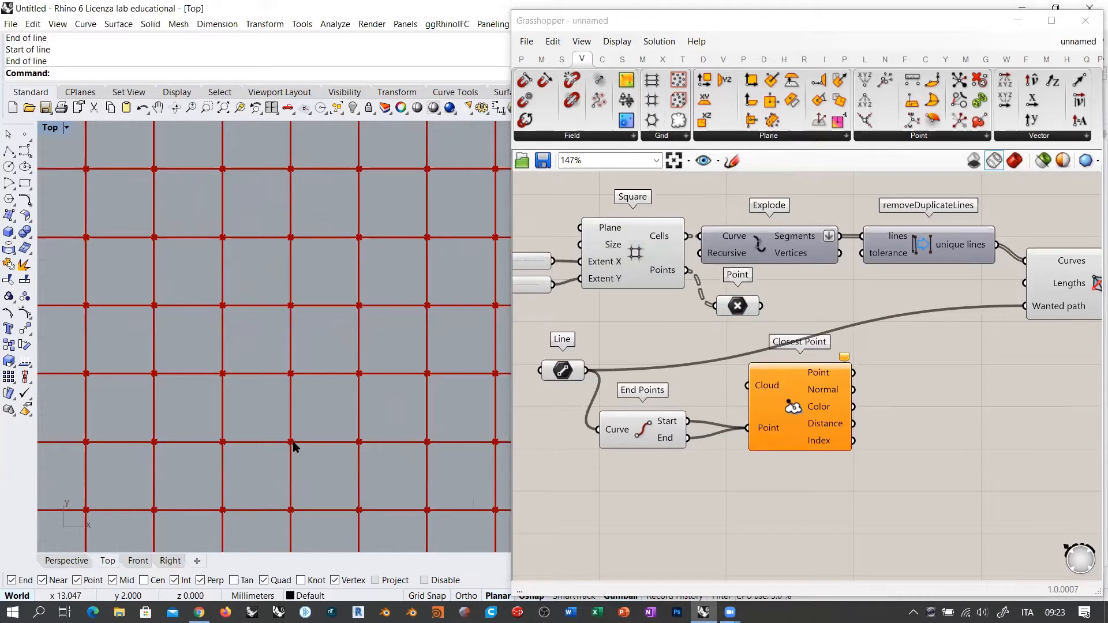
pyautogui.scroll(-8, 296, 448)
pyautogui.scroll(3, 297, 393)
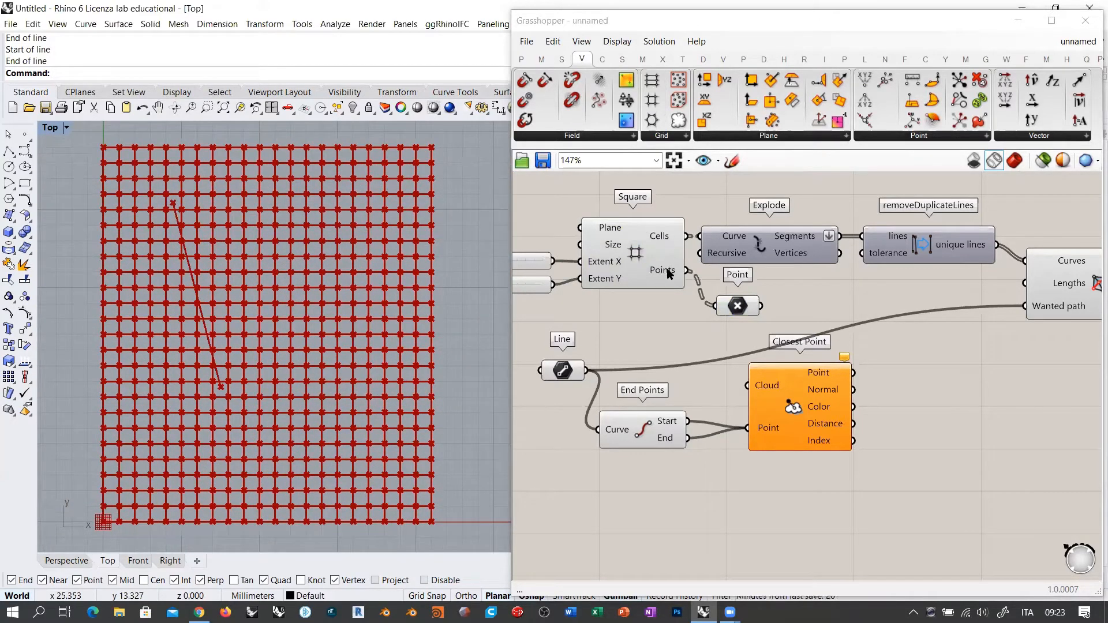
pyautogui.moveTo(664, 275)
pyautogui.moveTo(741, 309)
# Step: Set the sliders for the Square grid's Extent X and Extent Y both to 5
pyautogui.moveTo(568, 314); pyautogui.dragTo(763, 348, button='right')
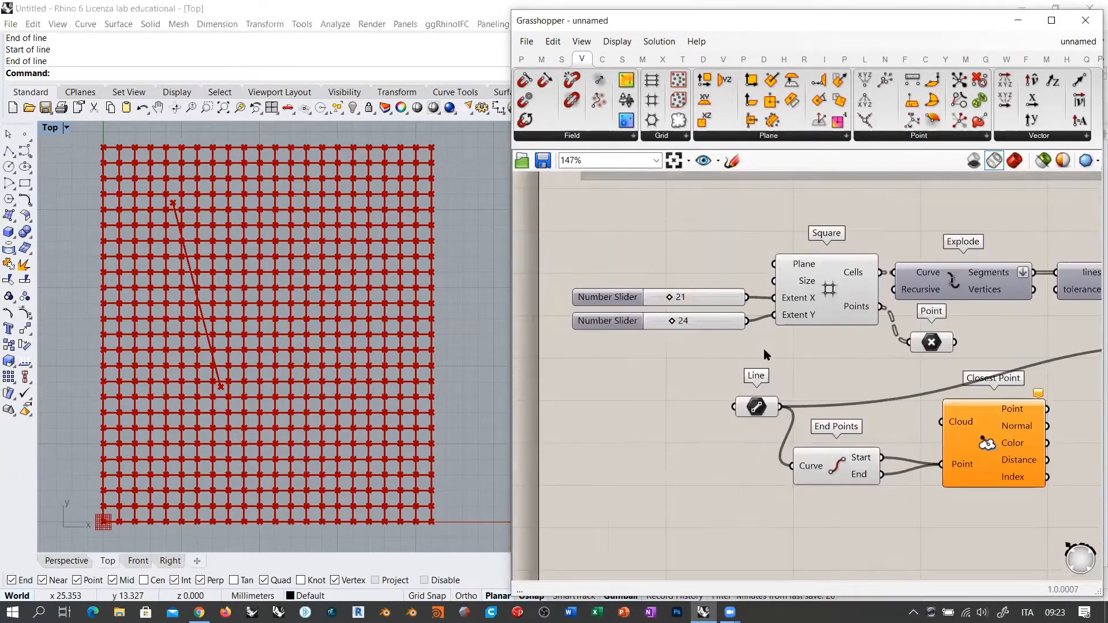
pyautogui.scroll(4, 673, 295)
pyautogui.doubleClick(699, 294)
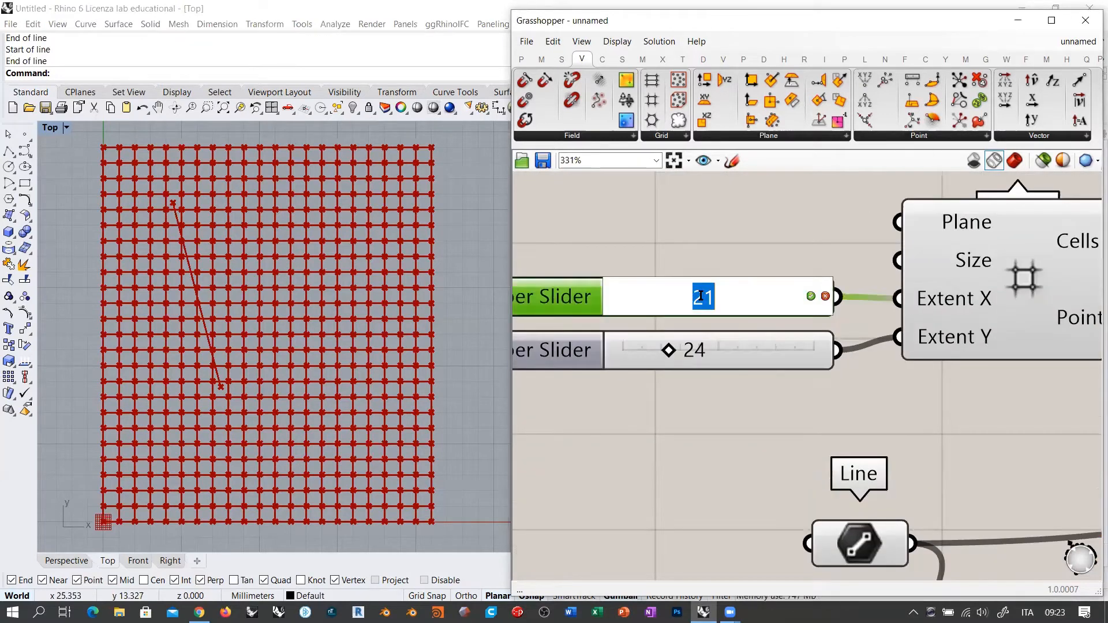
pyautogui.write('5')
pyautogui.press('Return')
pyautogui.click(721, 351)
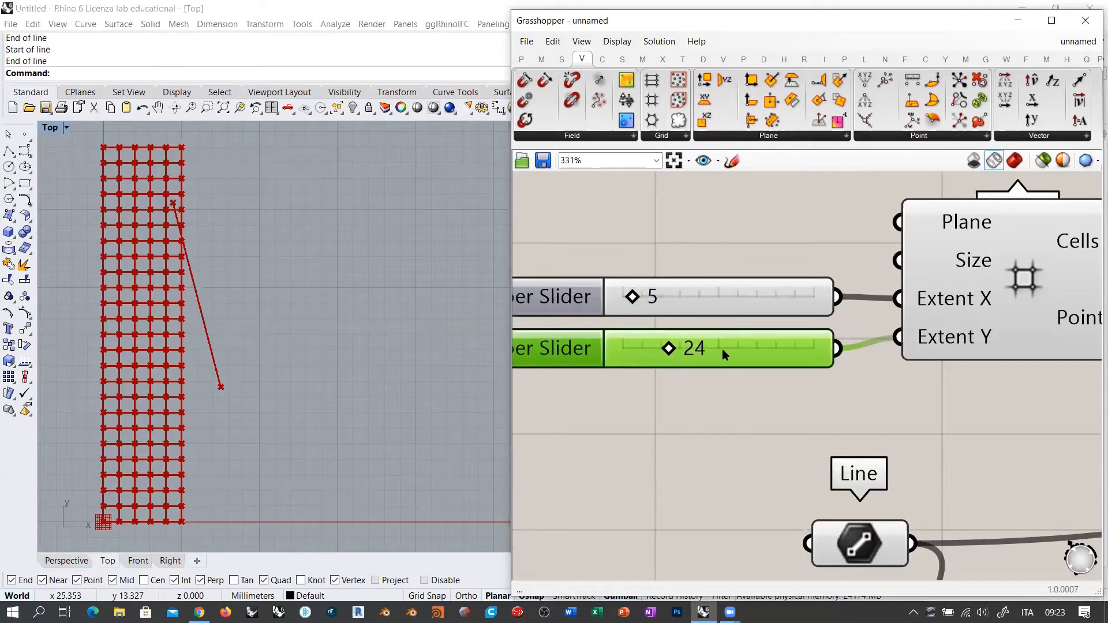
pyautogui.doubleClick(722, 349)
pyautogui.write('5')
pyautogui.press('Return')
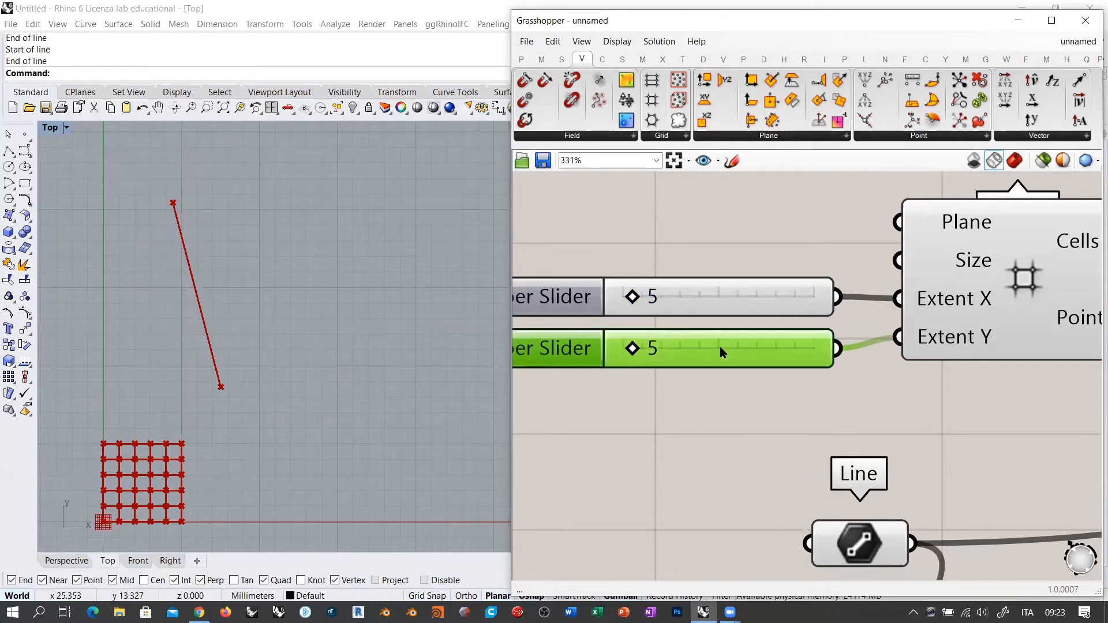
pyautogui.click(608, 412)
pyautogui.moveTo(331, 373); pyautogui.dragTo(387, 248, button='right')
pyautogui.scroll(6, 173, 410)
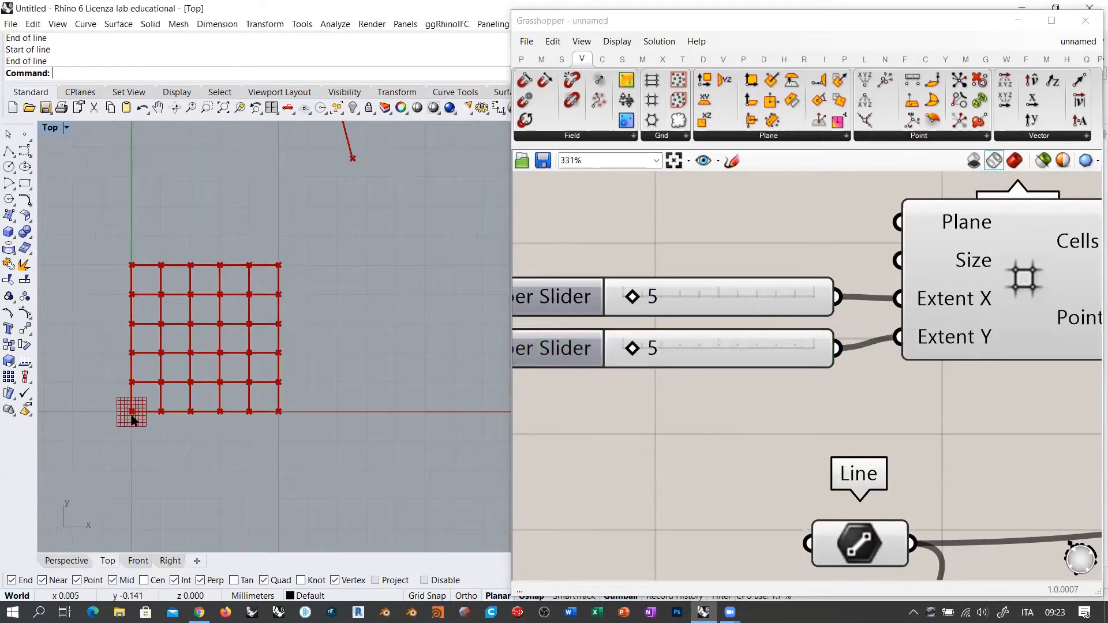
# Step: Check the Point parameter's data tree, delete that parameter, and connect Square's Points output directly to Closest Point's Cloud input
pyautogui.moveTo(917, 389); pyautogui.dragTo(728, 375, button='right')
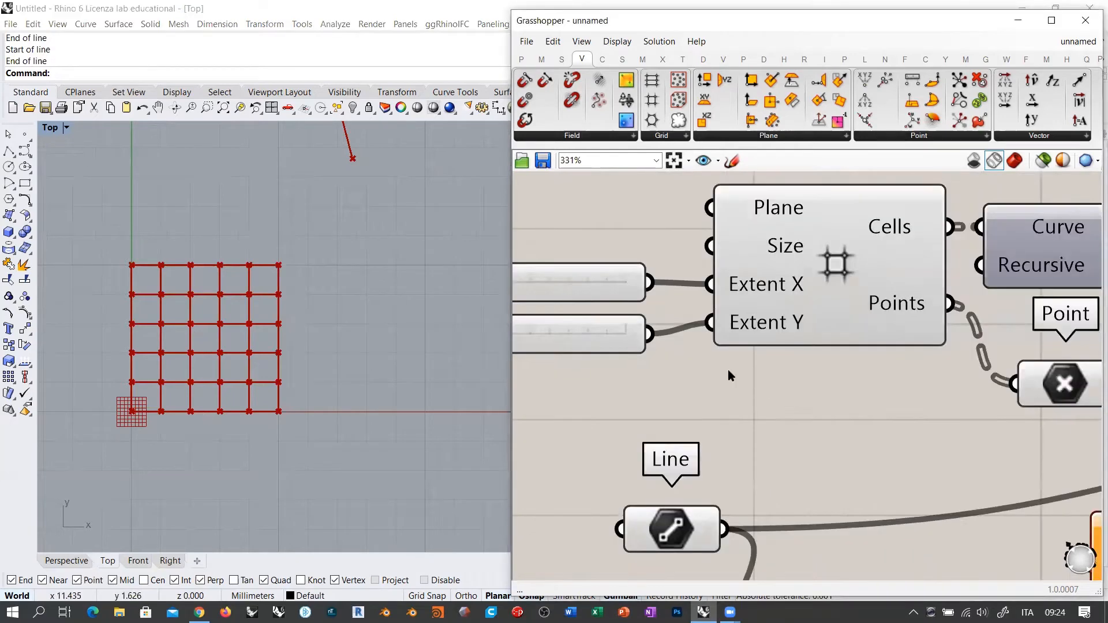
pyautogui.scroll(-3, 728, 376)
pyautogui.moveTo(909, 372)
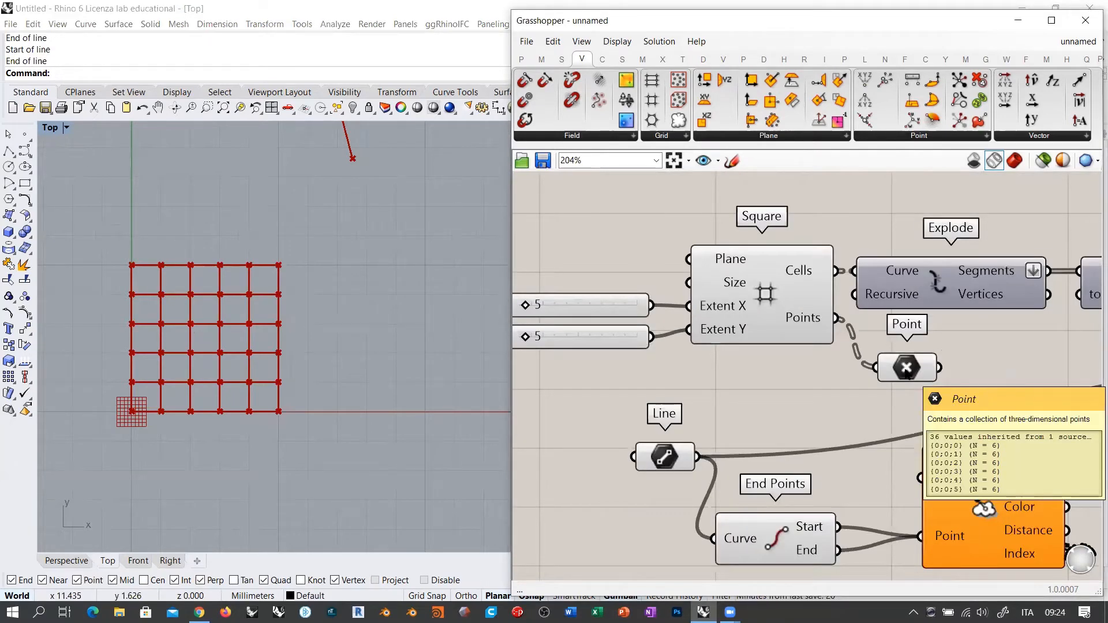
pyautogui.scroll(-5, 268, 377)
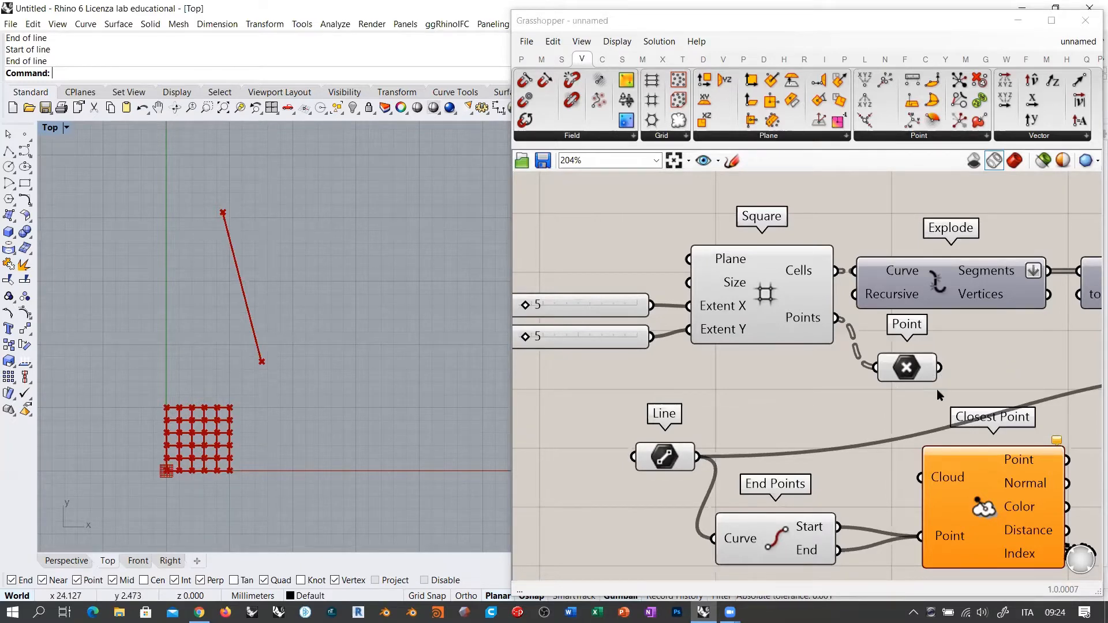
pyautogui.moveTo(936, 389); pyautogui.dragTo(862, 341, button='right')
pyautogui.moveTo(833, 322); pyautogui.dragTo(840, 323)
pyautogui.press('Delete')
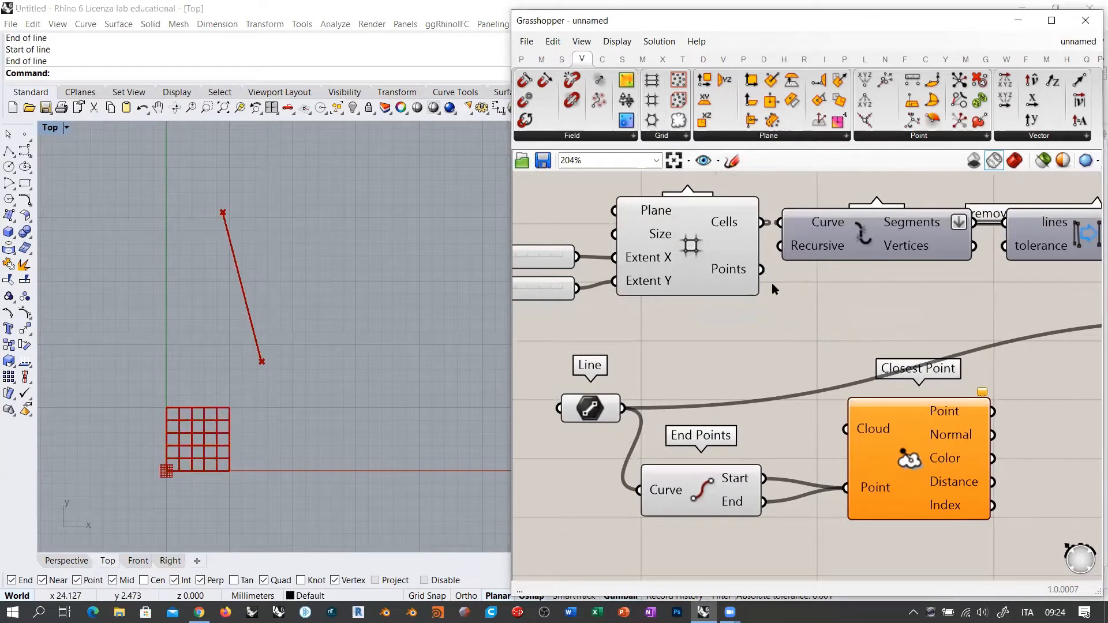
pyautogui.moveTo(760, 270); pyautogui.dragTo(841, 429)
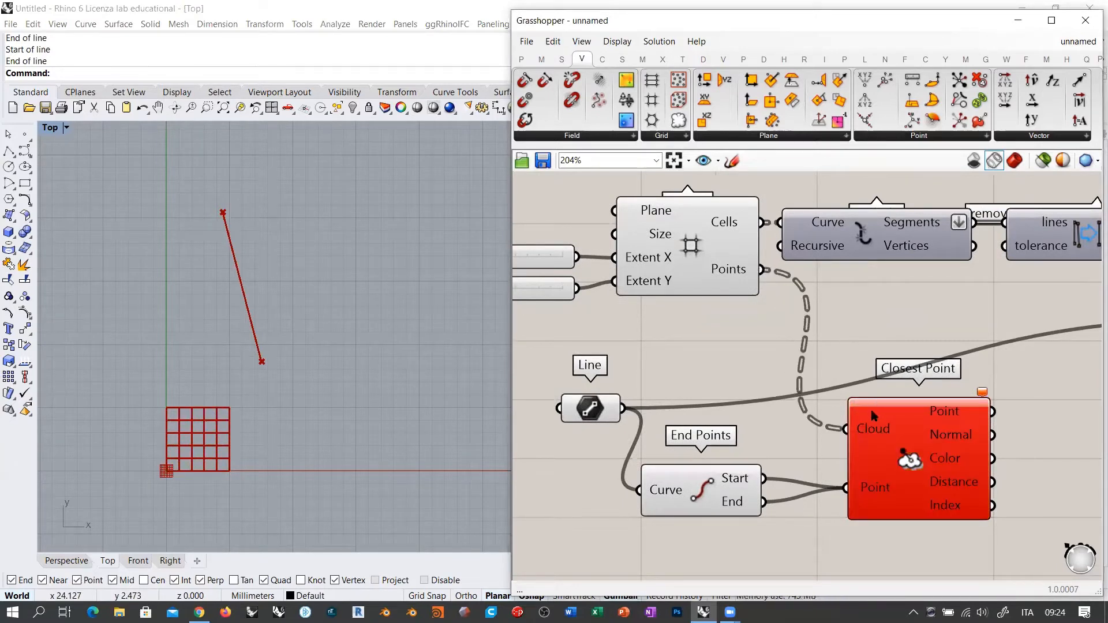
# Step: Try flattening the Cloud input of the red Closest Point component
pyautogui.rightClick(867, 437)
pyautogui.click(904, 404)
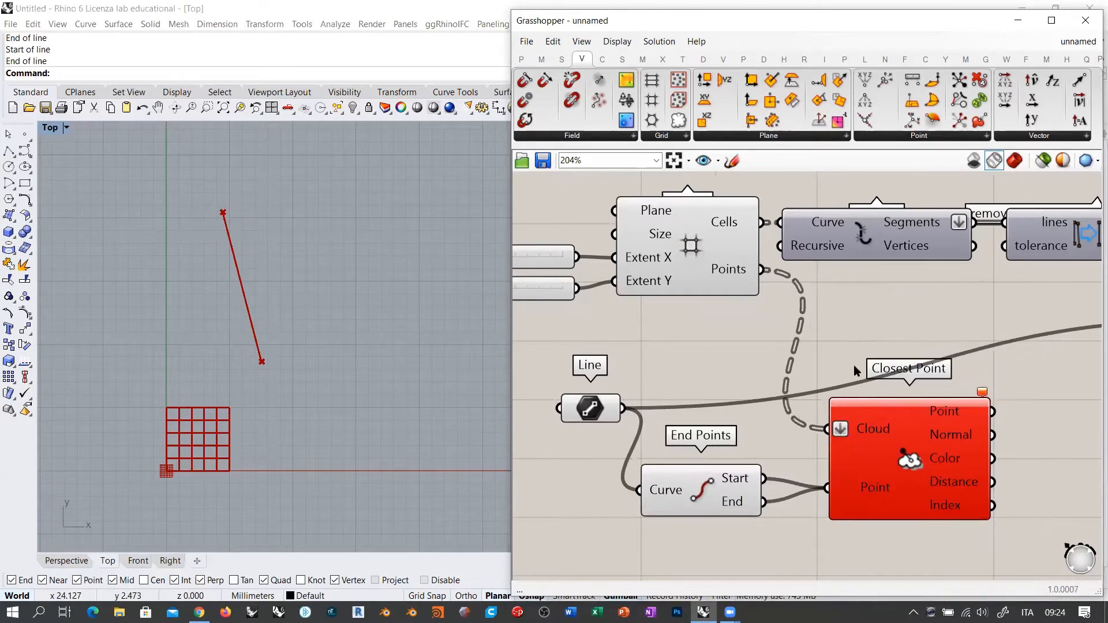
pyautogui.moveTo(966, 423); pyautogui.dragTo(915, 361, button='right')
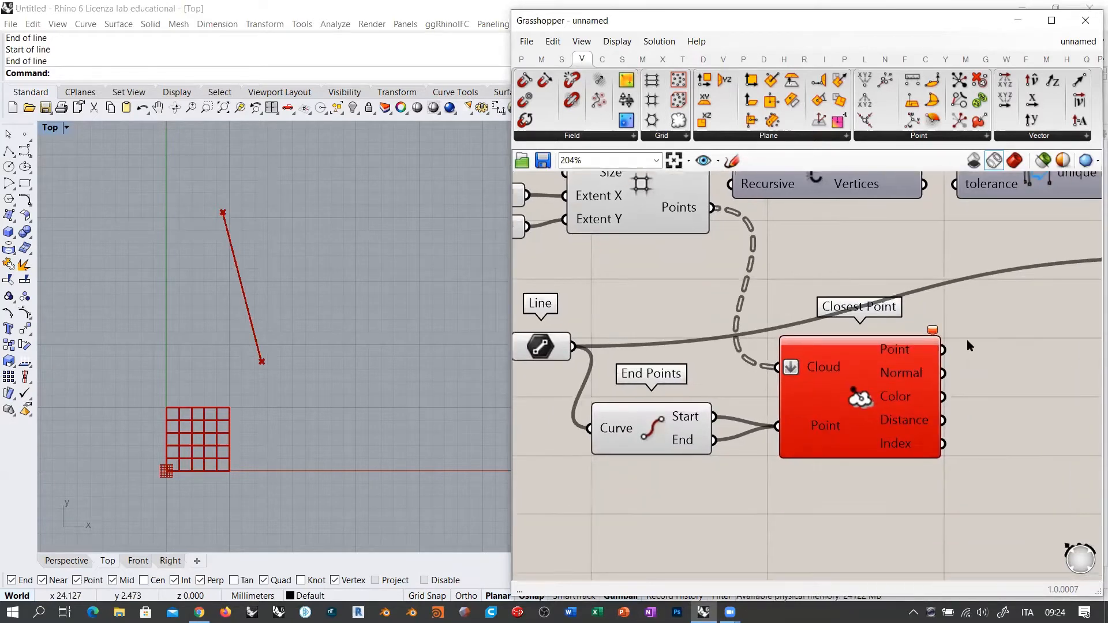
# Step: Replace the red point-cloud component with the Closest Point component that finds the closest point in a point collection
pyautogui.click(857, 402)
pyautogui.press('Delete')
pyautogui.doubleClick(889, 400)
pyautogui.write('closest')
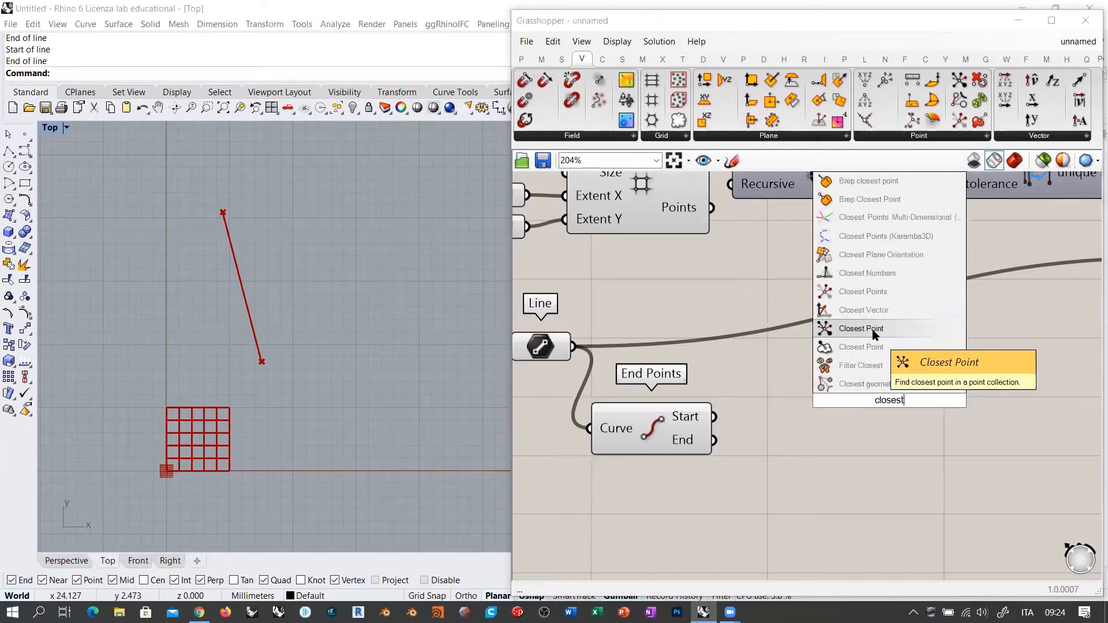
pyautogui.click(834, 328)
# Step: Connect End Points' Start and End outputs to Closest Point's Point input, and Square's Points output to its Cloud input
pyautogui.moveTo(822, 335); pyautogui.dragTo(837, 397, button='right')
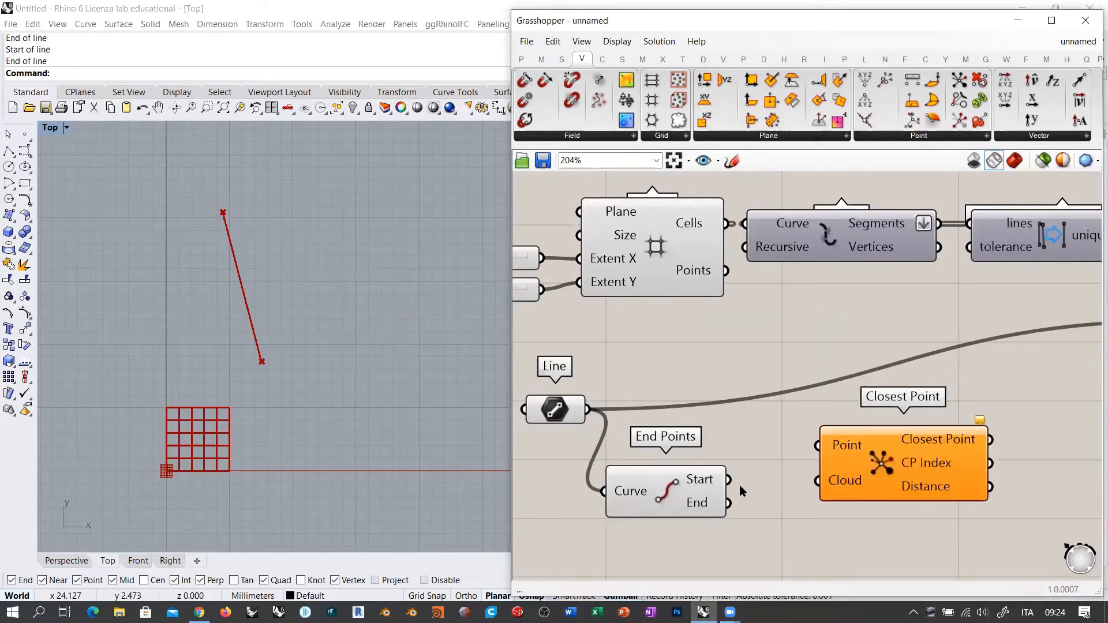
pyautogui.moveTo(729, 480); pyautogui.dragTo(831, 445)
pyautogui.keyDown('shift'); pyautogui.moveTo(729, 503); pyautogui.dragTo(818, 445); pyautogui.keyUp('shift')
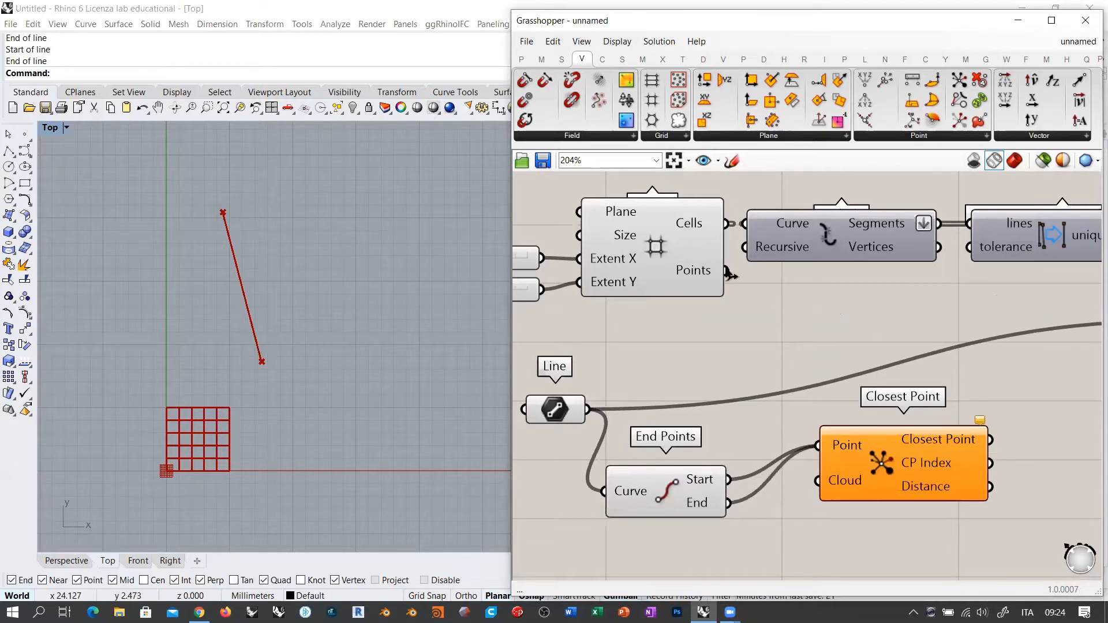
pyautogui.moveTo(729, 275); pyautogui.dragTo(818, 480)
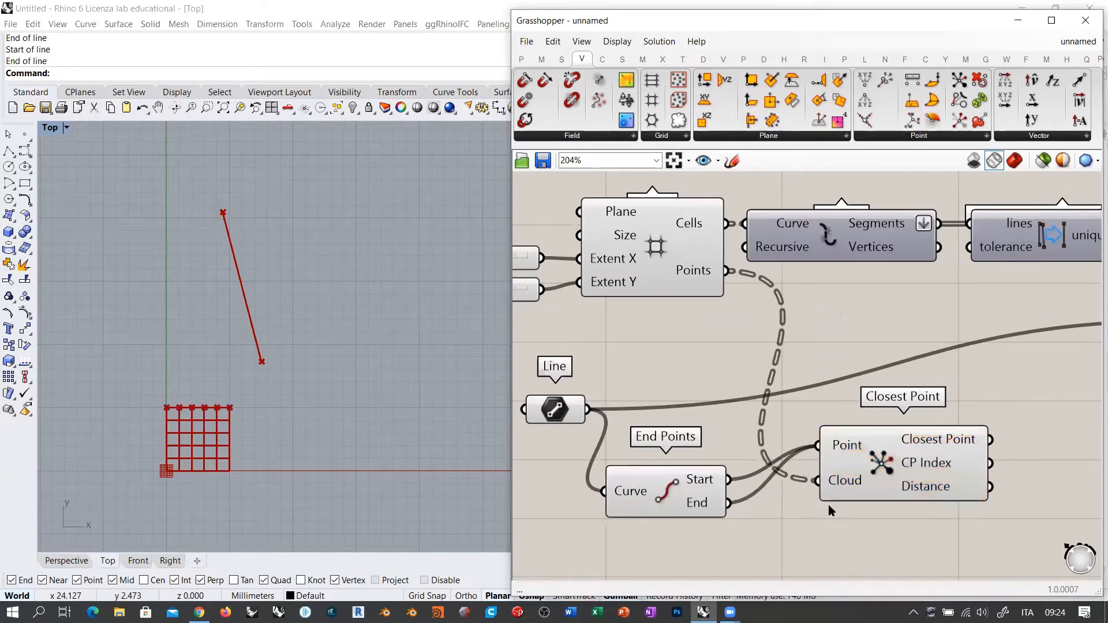
# Step: Flatten Closest Point's Cloud input and place the component closer to End Points
pyautogui.moveTo(843, 485)
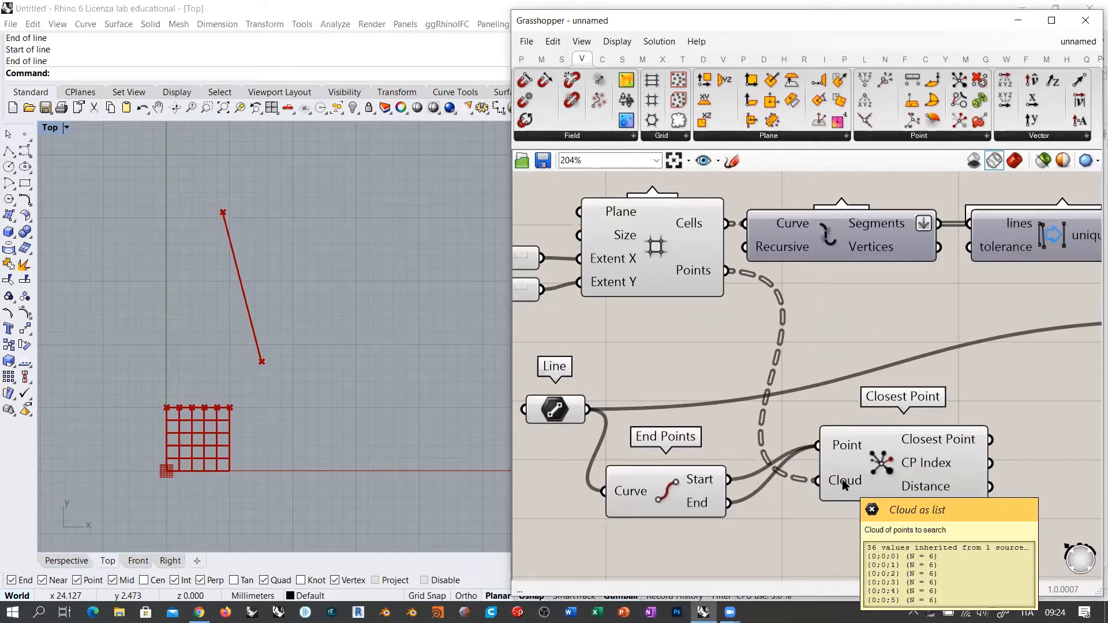
pyautogui.rightClick(843, 485)
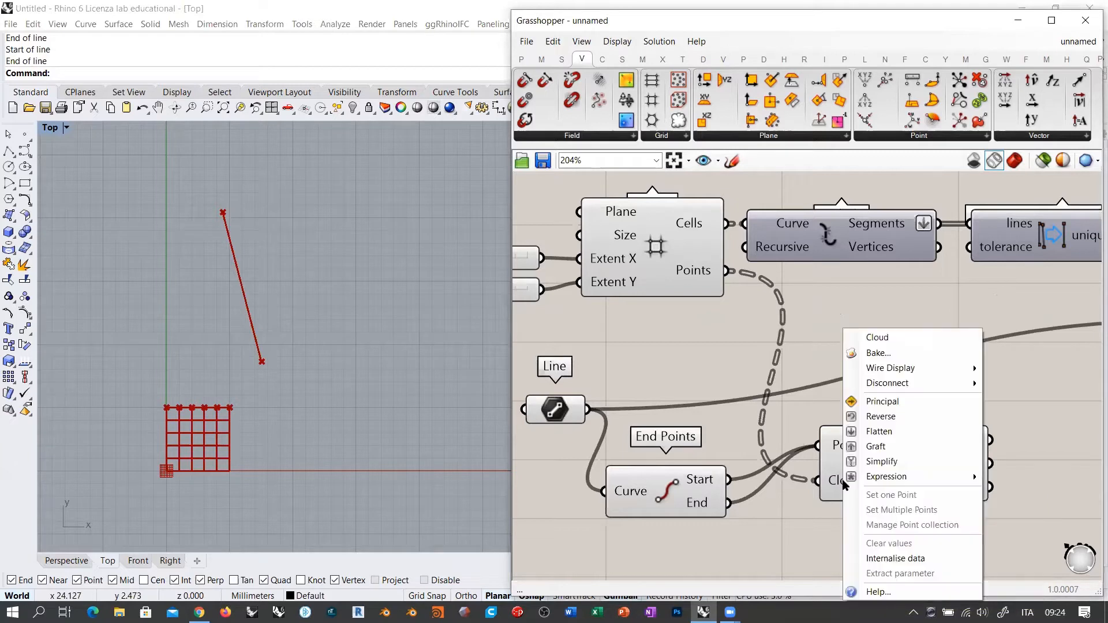
pyautogui.click(866, 432)
pyautogui.click(883, 506)
pyautogui.moveTo(883, 507); pyautogui.dragTo(849, 531)
pyautogui.click(776, 466)
pyautogui.moveTo(777, 466); pyautogui.dragTo(761, 377, button='right')
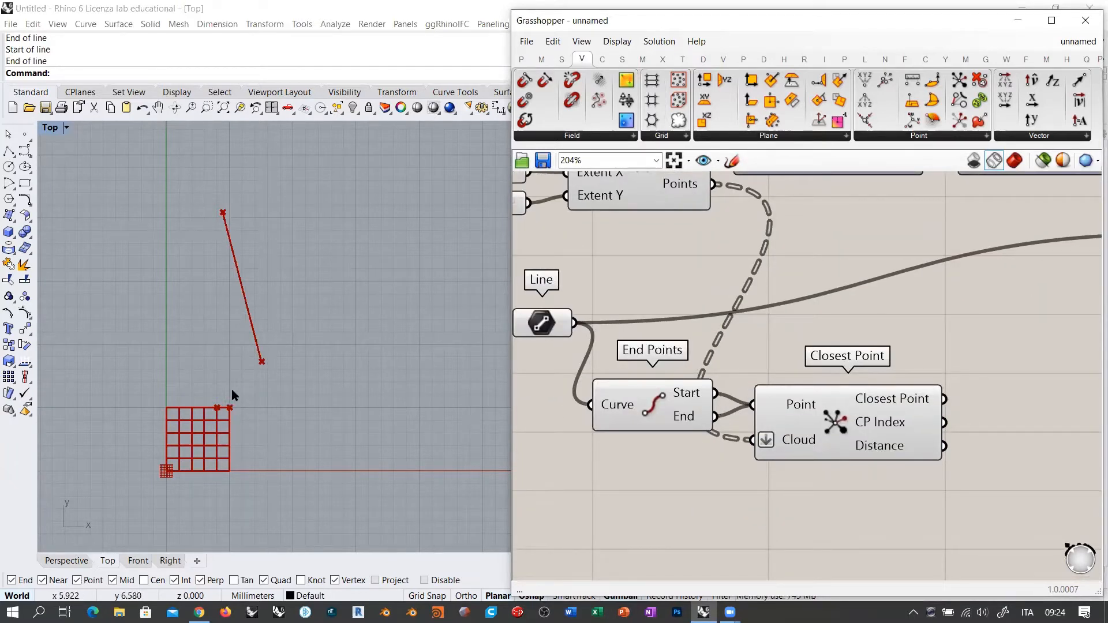
# Step: Set the Square grid's Extent X slider to 21 and Extent Y slider to 24
pyautogui.moveTo(628, 284); pyautogui.dragTo(789, 374, button='right')
pyautogui.moveTo(564, 261); pyautogui.dragTo(585, 294)
pyautogui.scroll(2, 335, 277)
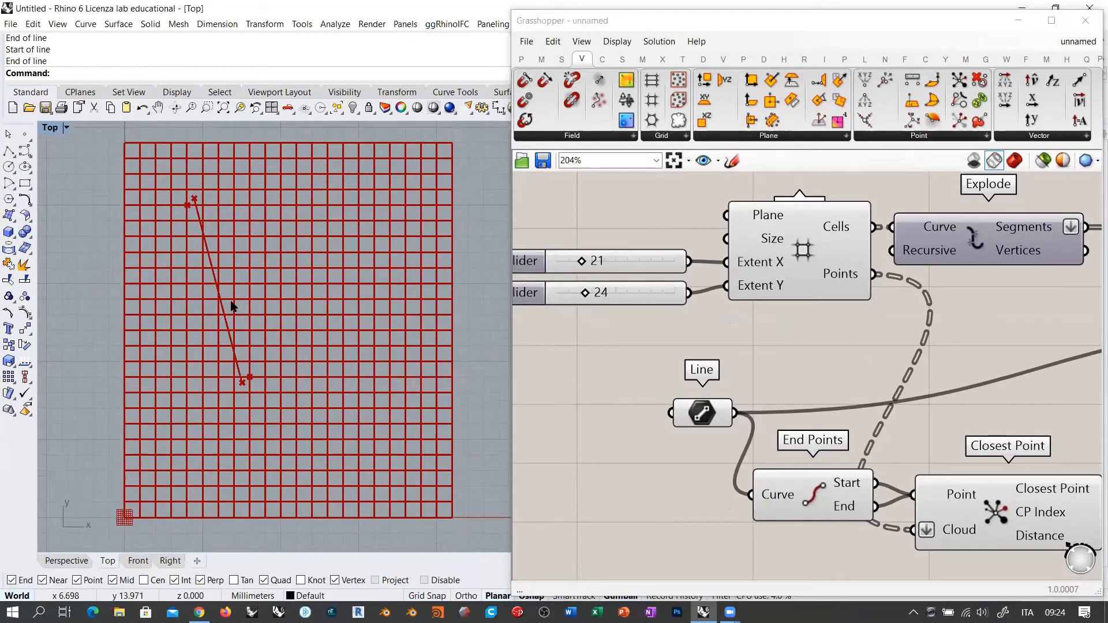
# Step: Highlight Closest Point's output in the viewport to compare the closest grid points with the line's end points
pyautogui.moveTo(899, 388); pyautogui.dragTo(746, 278, button='right')
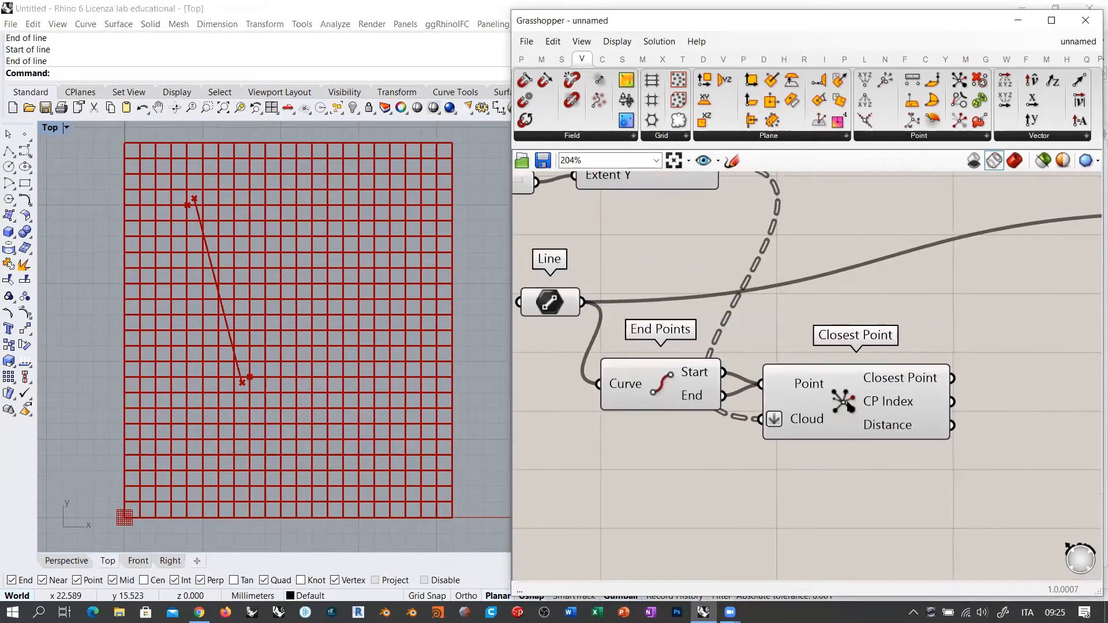
pyautogui.click(847, 405)
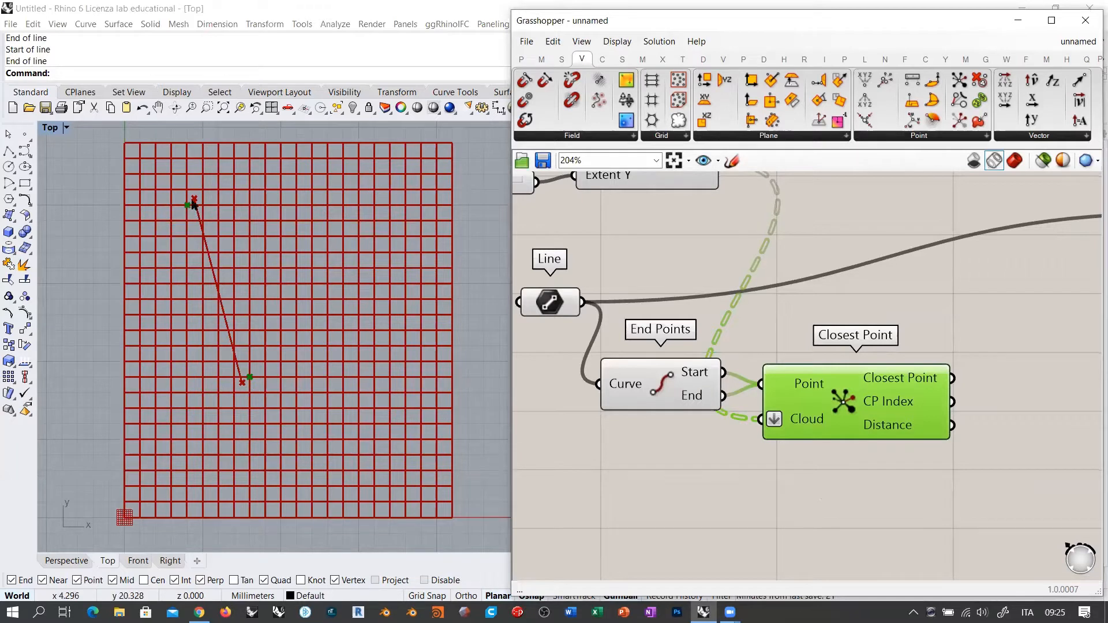
pyautogui.click(550, 301)
pyautogui.click(563, 425)
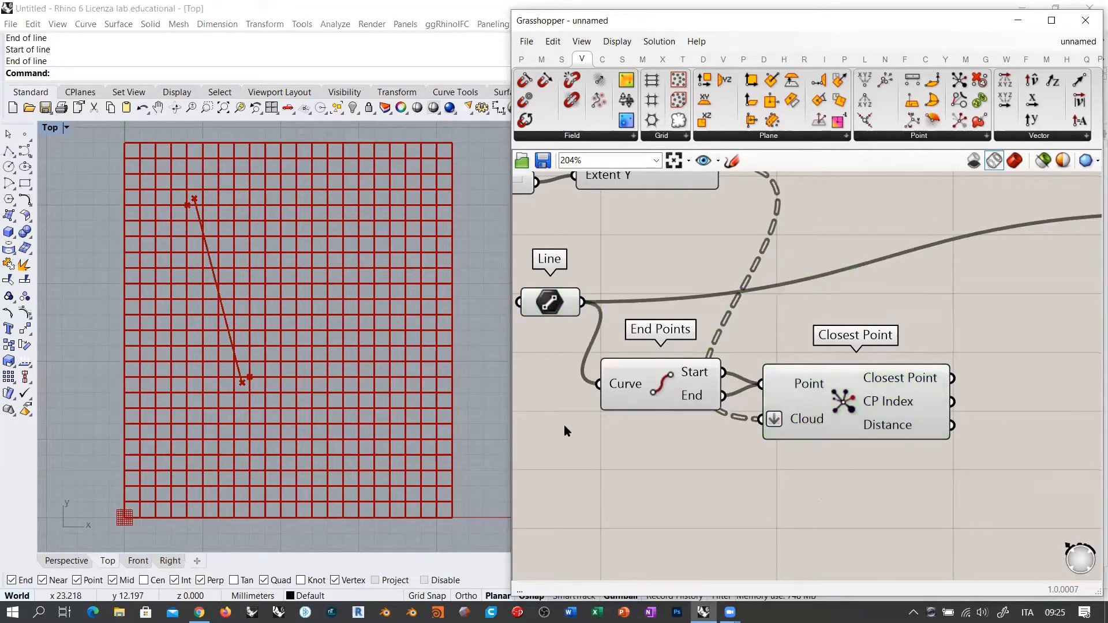
pyautogui.click(888, 387)
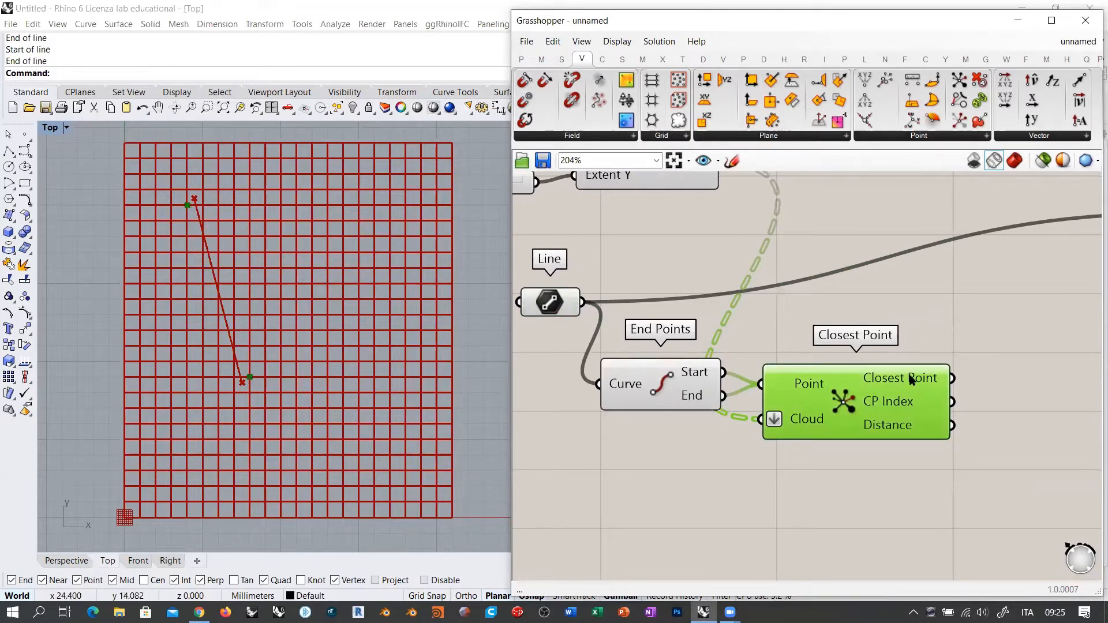
pyautogui.click(923, 472)
pyautogui.moveTo(930, 421); pyautogui.dragTo(711, 434, button='right')
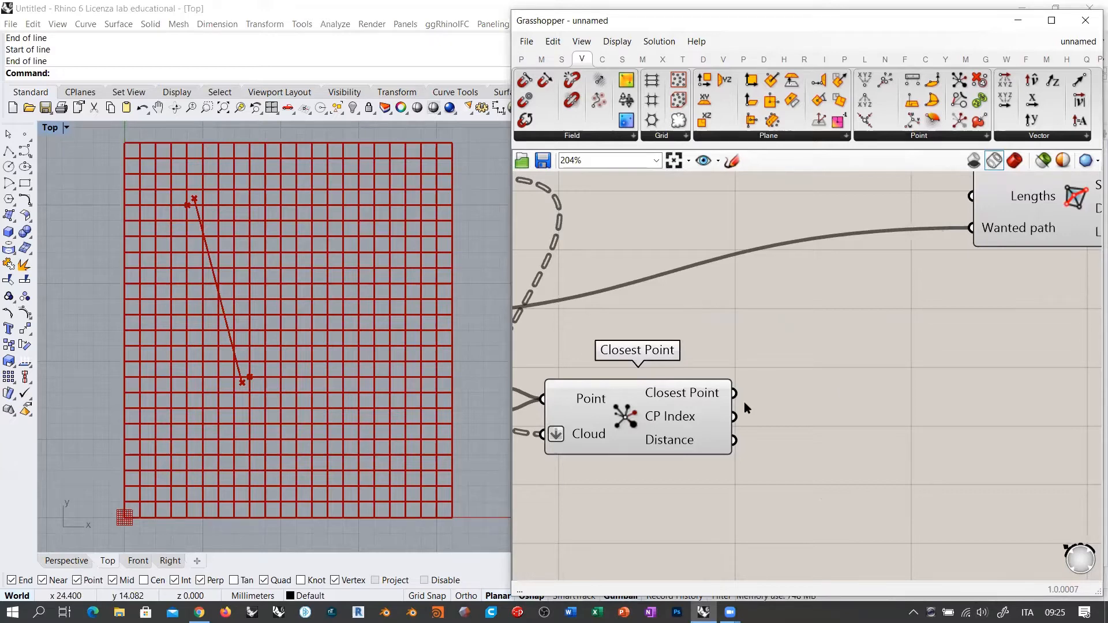
pyautogui.scroll(-3, 745, 402)
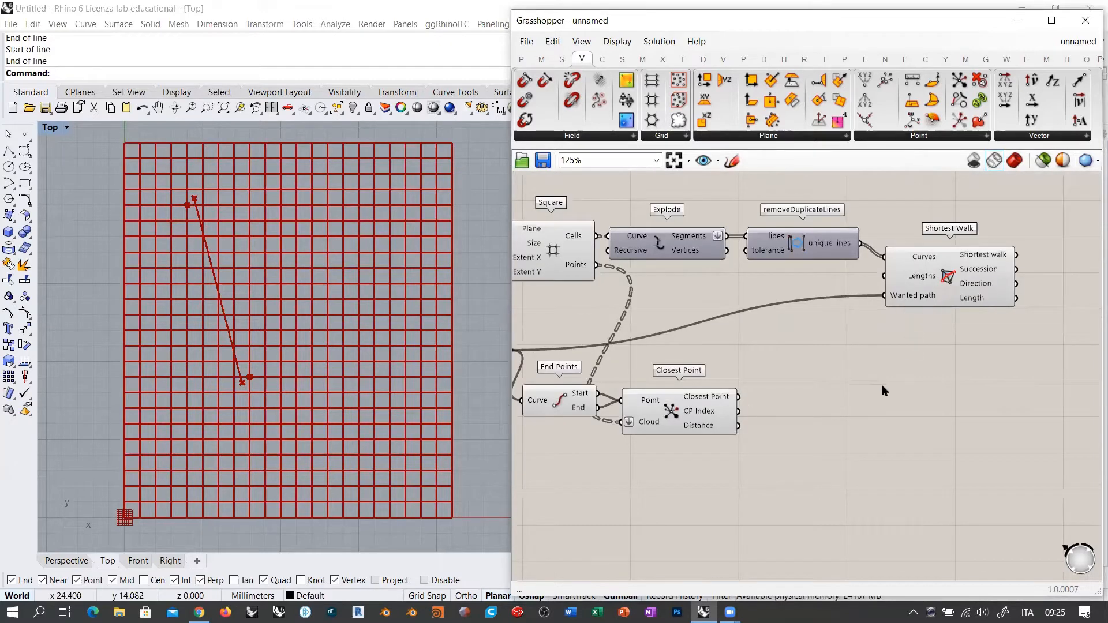
pyautogui.doubleClick(816, 388)
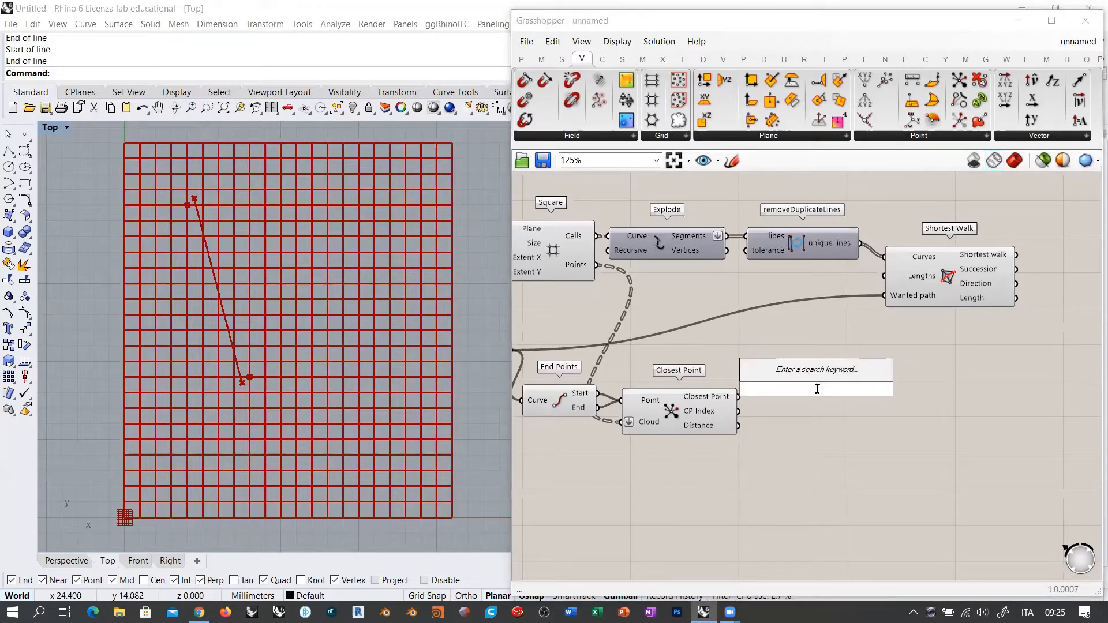
pyautogui.click(810, 460)
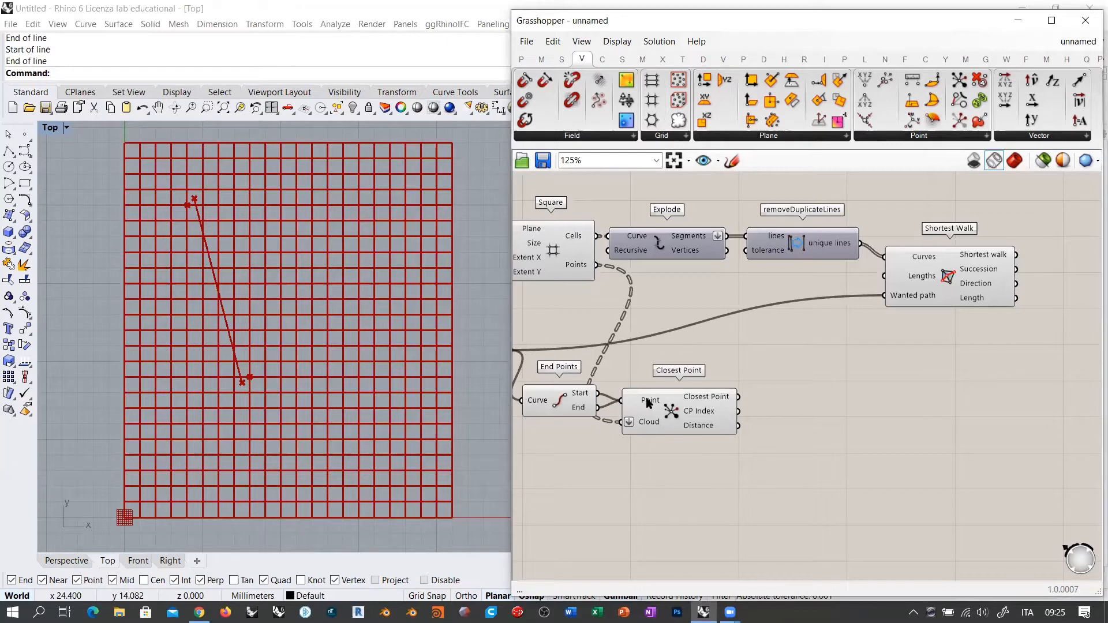
# Step: Add a PolyLine component and connect Closest Point's Closest Point output to its Vertices input
pyautogui.moveTo(649, 402)
pyautogui.moveTo(697, 401)
pyautogui.moveTo(907, 297)
pyautogui.doubleClick(807, 392)
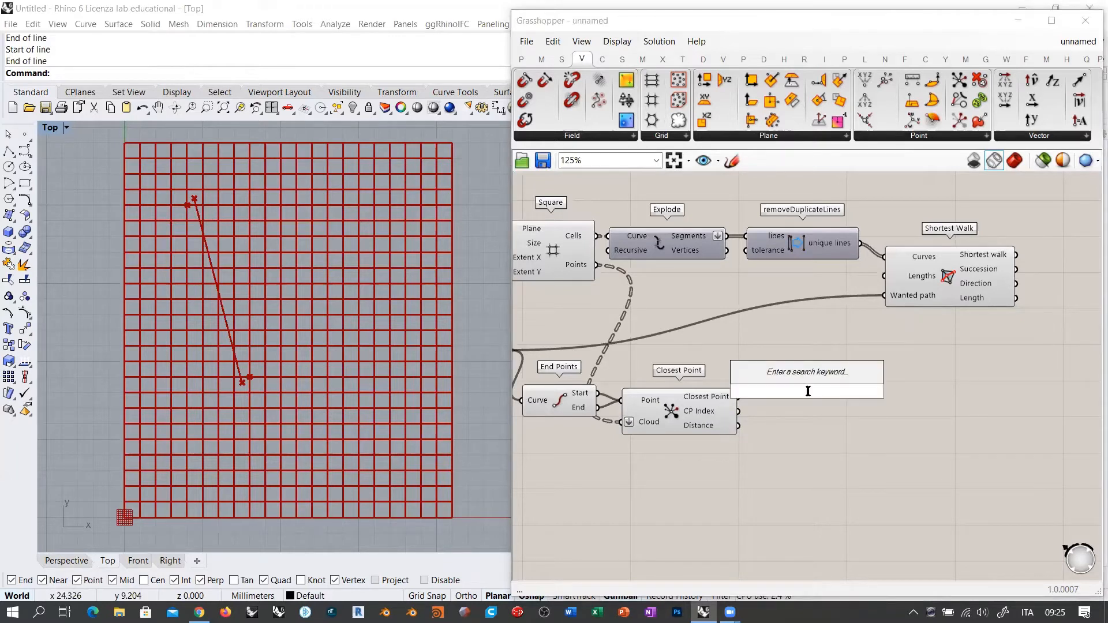
pyautogui.write('poly')
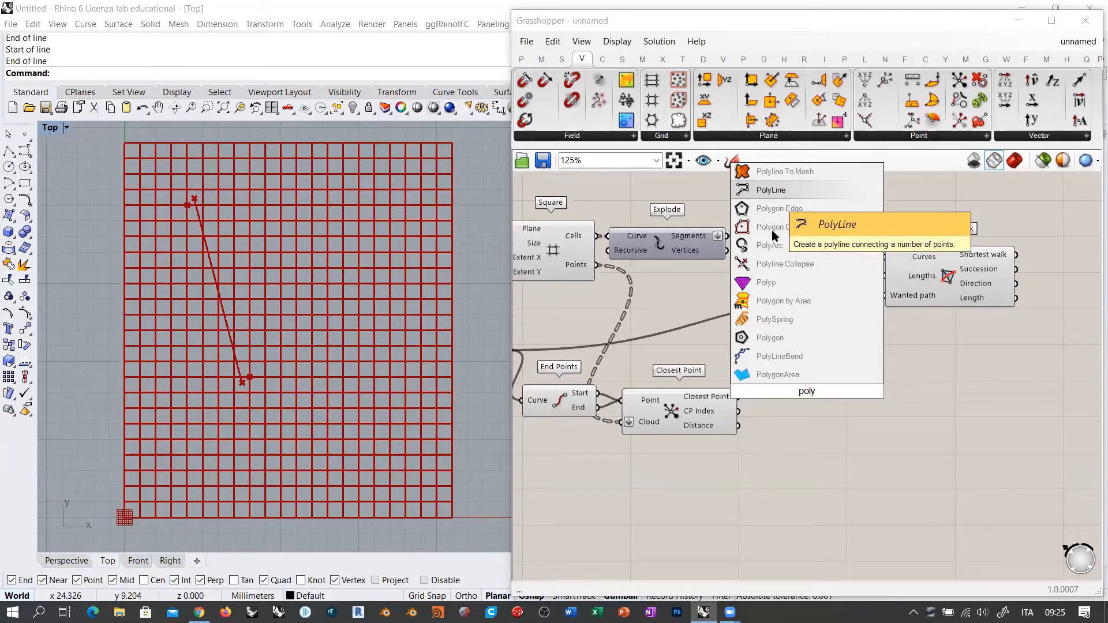
pyautogui.click(773, 193)
pyautogui.scroll(3, 746, 407)
pyautogui.moveTo(734, 391); pyautogui.dragTo(768, 370)
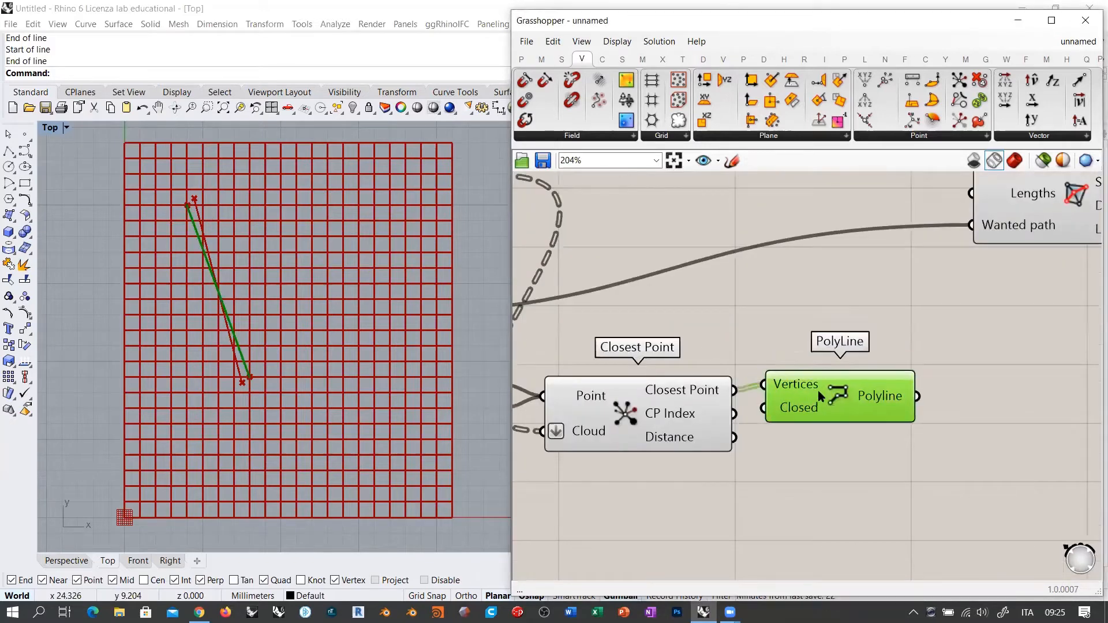
pyautogui.click(809, 360)
# Step: Highlight the Line parameter and the PolyLine in turn to compare the original line with the grid-matched one
pyautogui.scroll(-2, 785, 396)
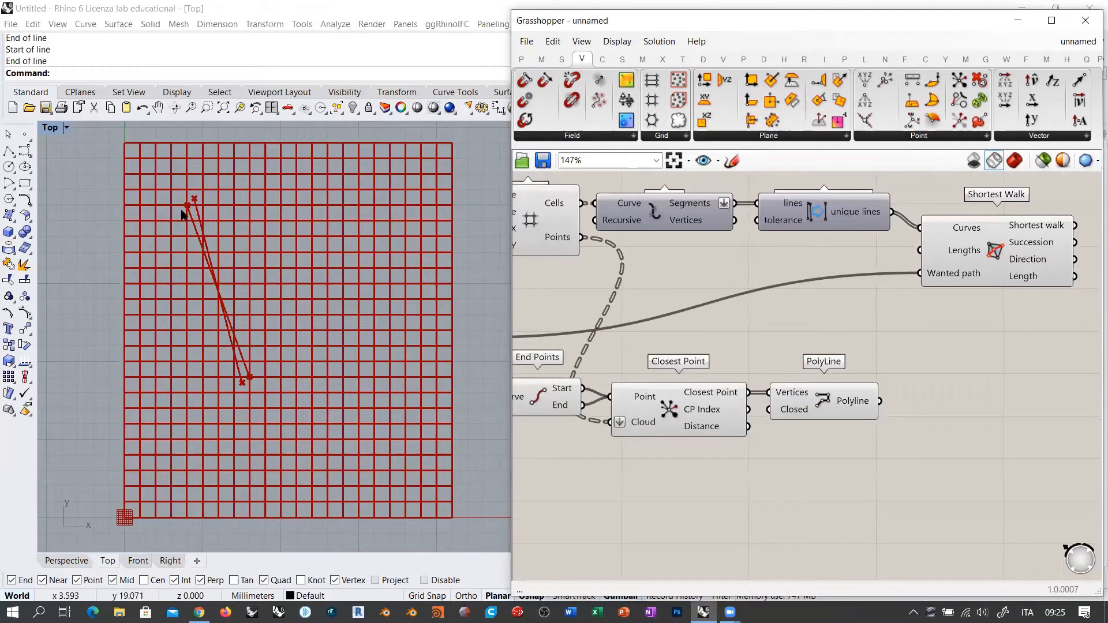
pyautogui.moveTo(687, 417); pyautogui.dragTo(823, 425, button='right')
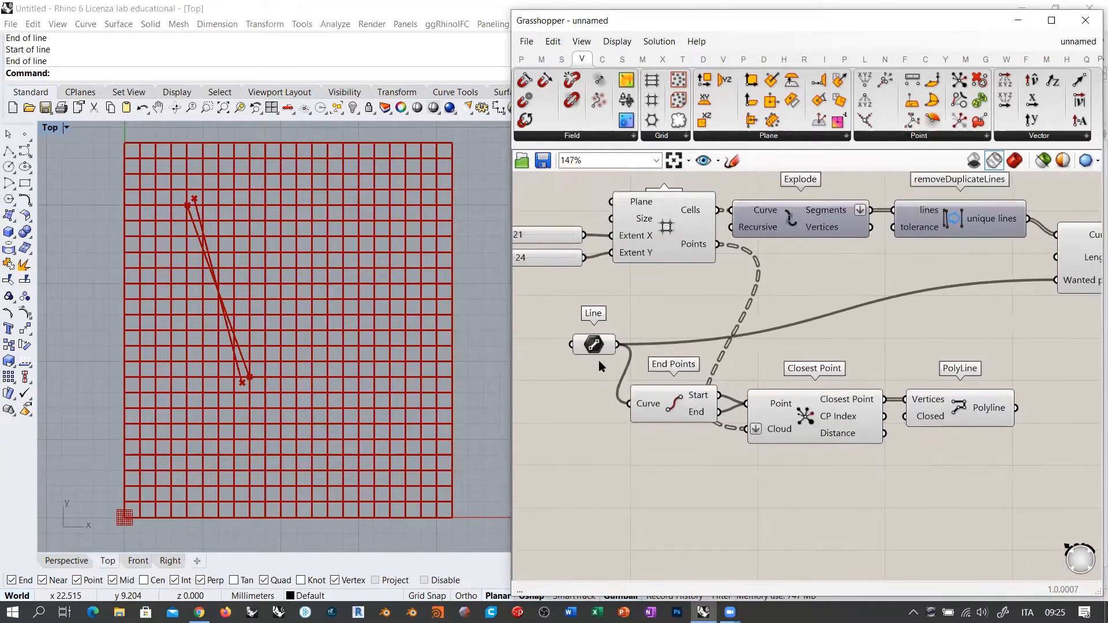
pyautogui.click(598, 345)
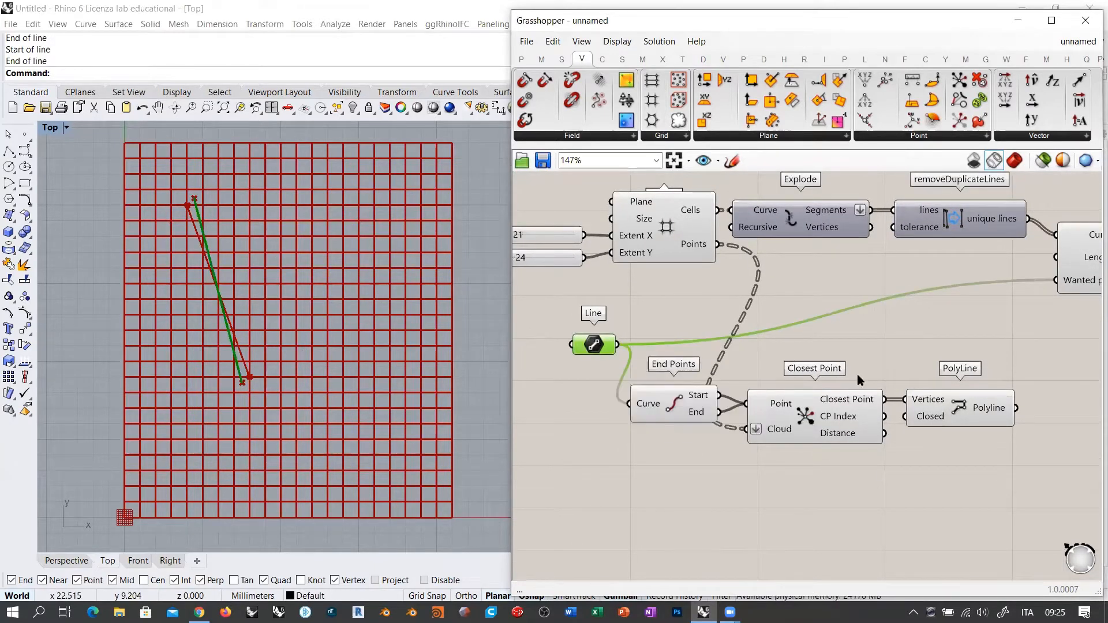
pyautogui.click(969, 409)
# Step: Replace Shortest Walk's Wanted path source with the PolyLine's Polyline output and highlight the resulting walk
pyautogui.moveTo(970, 409); pyautogui.dragTo(724, 415, button='right')
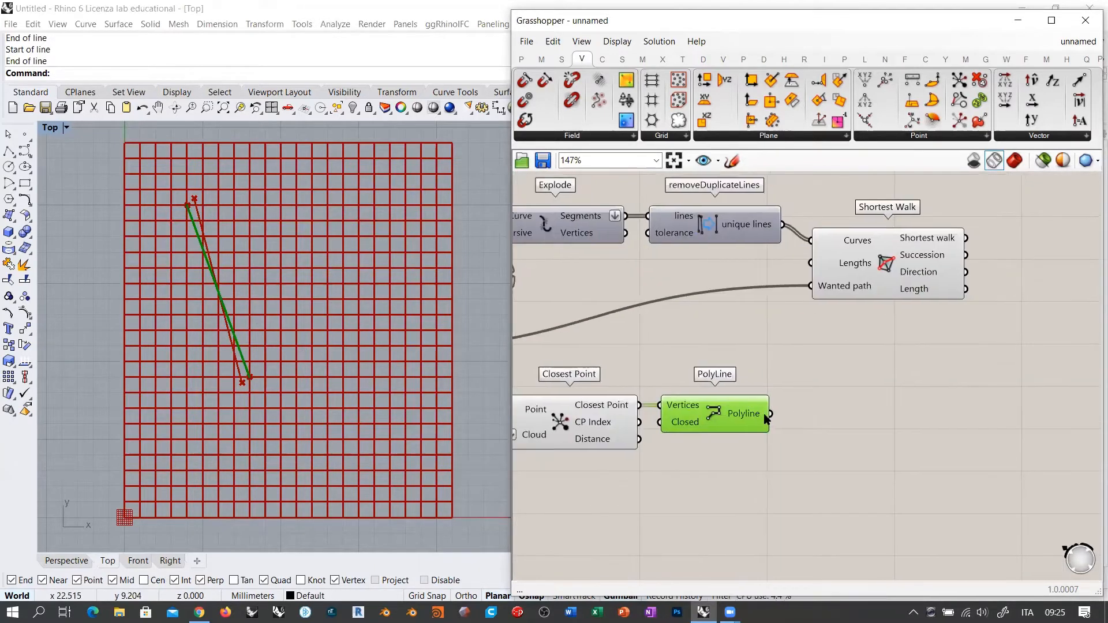
pyautogui.moveTo(770, 413); pyautogui.dragTo(811, 295)
pyautogui.click(894, 401)
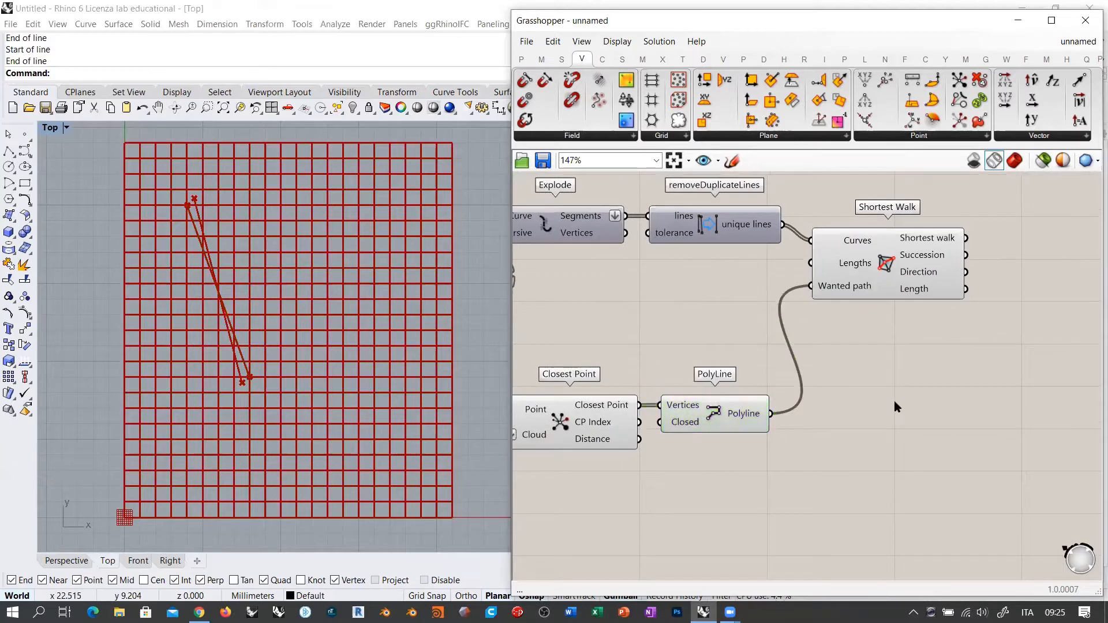
pyautogui.click(891, 270)
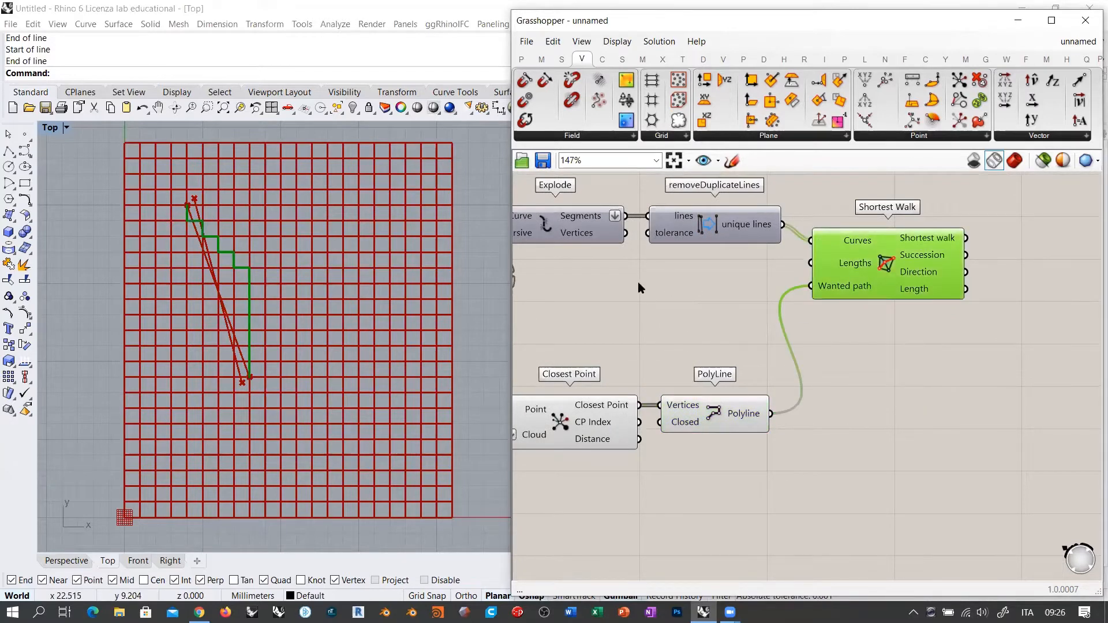
# Step: Turn off the Square component's preview
pyautogui.moveTo(561, 317); pyautogui.dragTo(766, 339, button='right')
pyautogui.click(609, 251)
pyautogui.hotkey('ctrl', 'q')
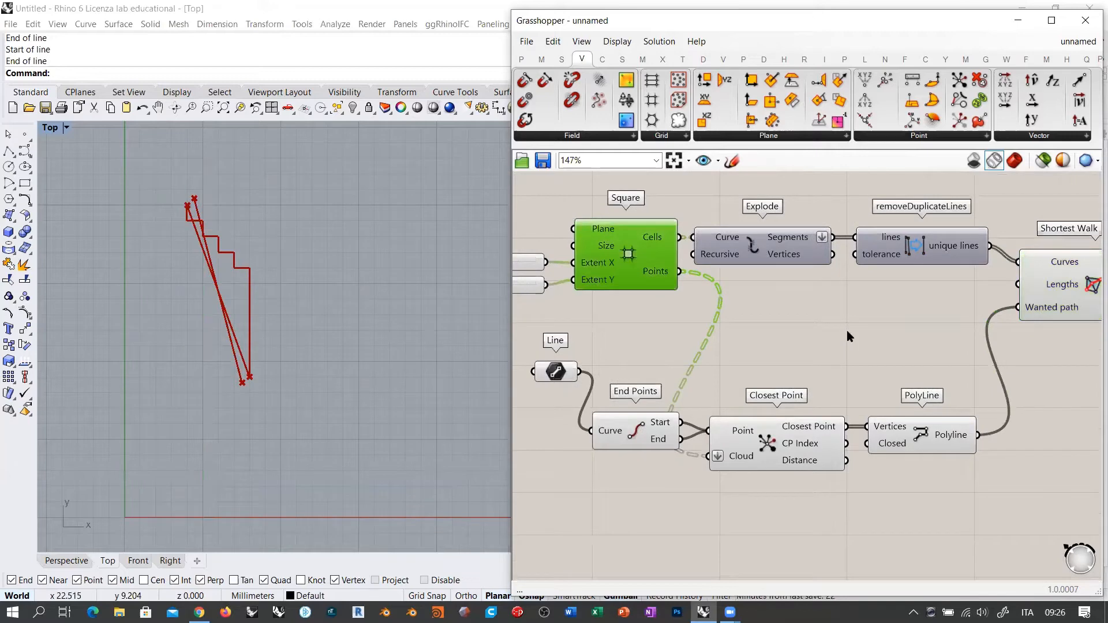
# Step: Reset the Line parameter to one new diagonal line, drawn from near the origin toward positive X and Y
pyautogui.click(556, 373)
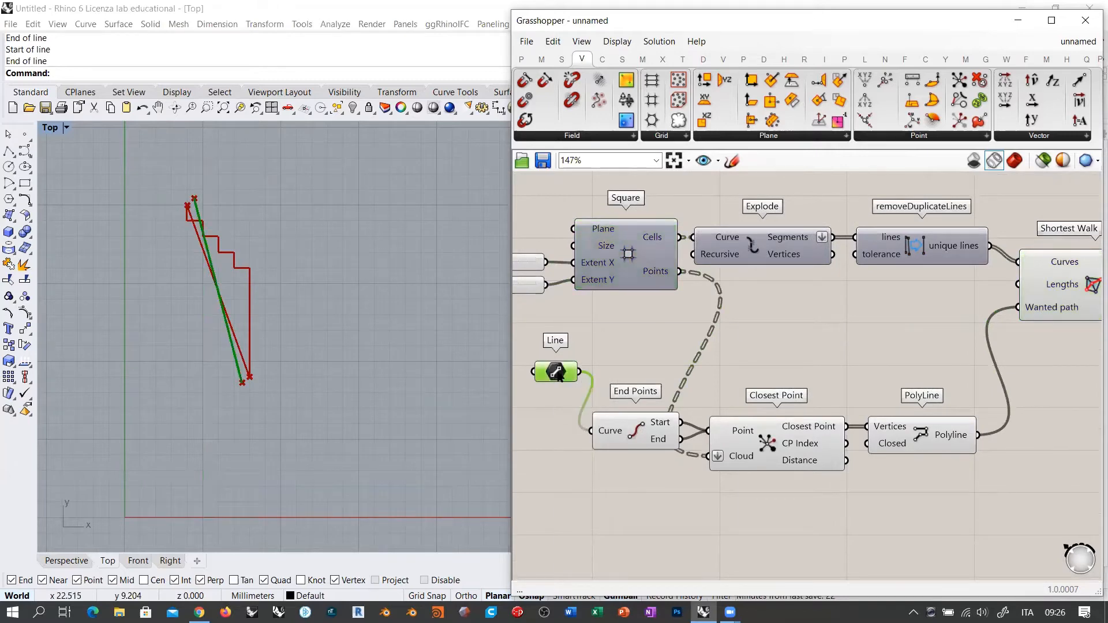
pyautogui.rightClick(558, 373)
pyautogui.click(598, 495)
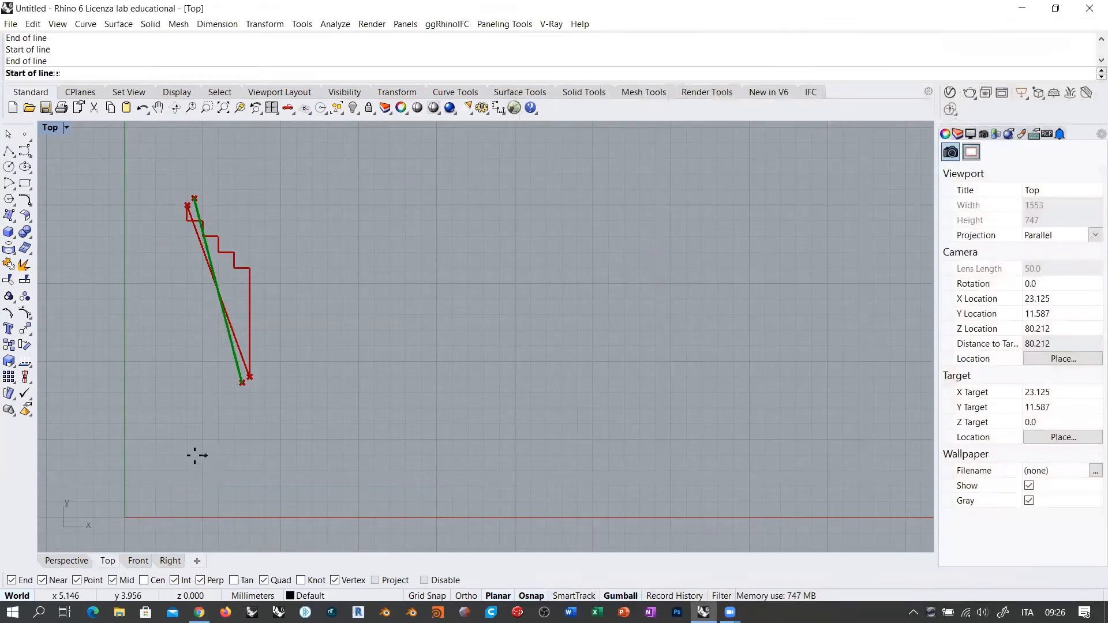
pyautogui.click(169, 465)
pyautogui.click(339, 282)
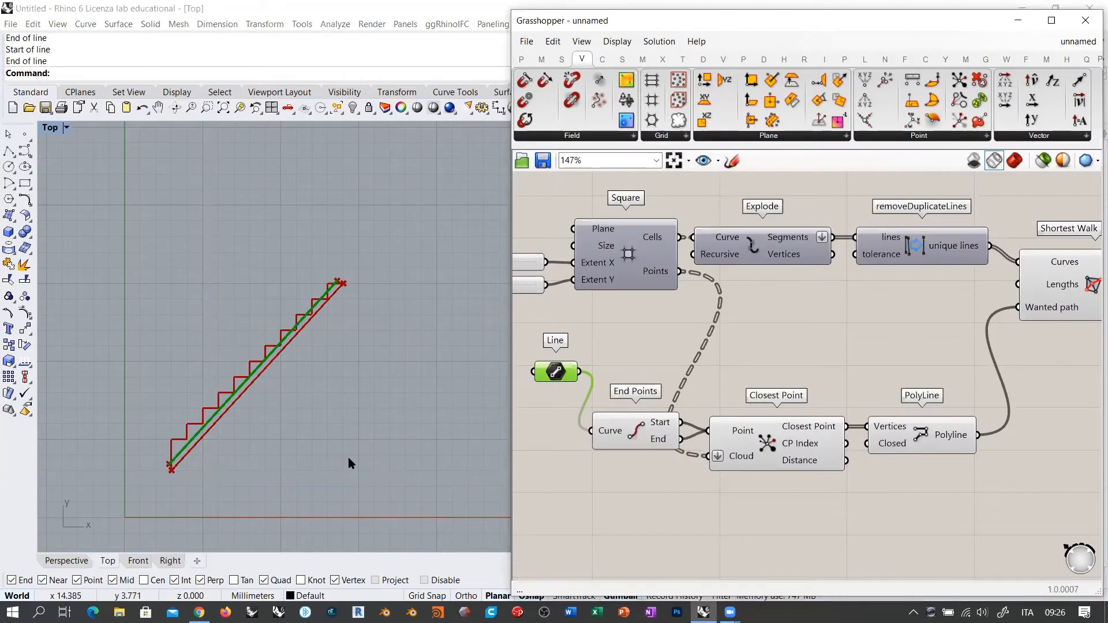
# Step: Reset the Line parameter to one steep new line, drawn toward positive Y and slightly toward negative X
pyautogui.rightClick(556, 372)
pyautogui.click(600, 496)
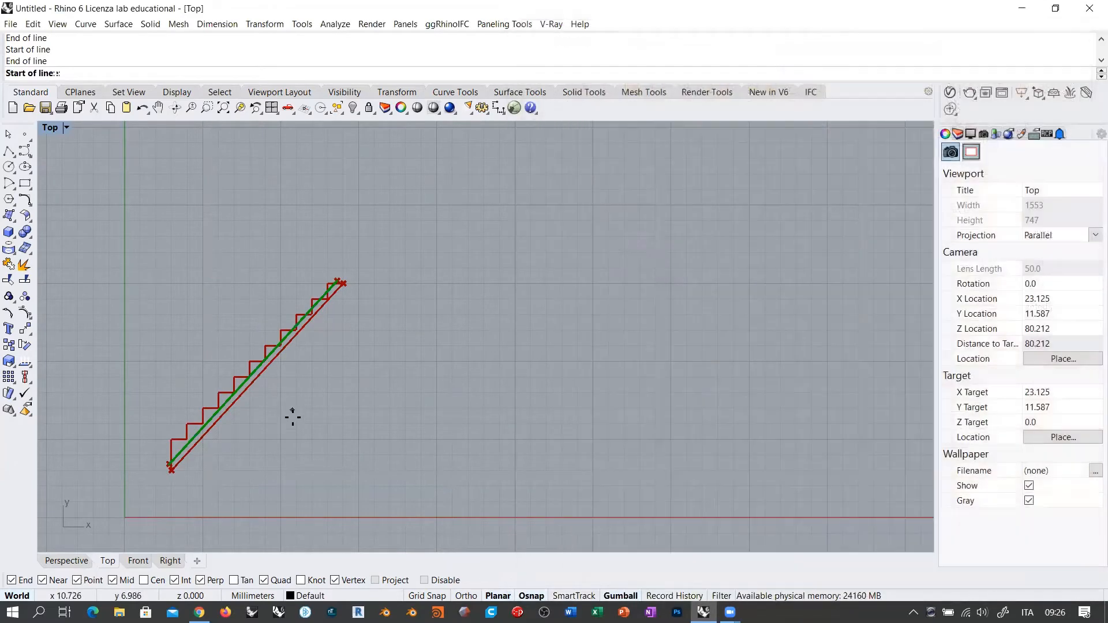
pyautogui.click(306, 449)
pyautogui.click(241, 213)
pyautogui.click(557, 430)
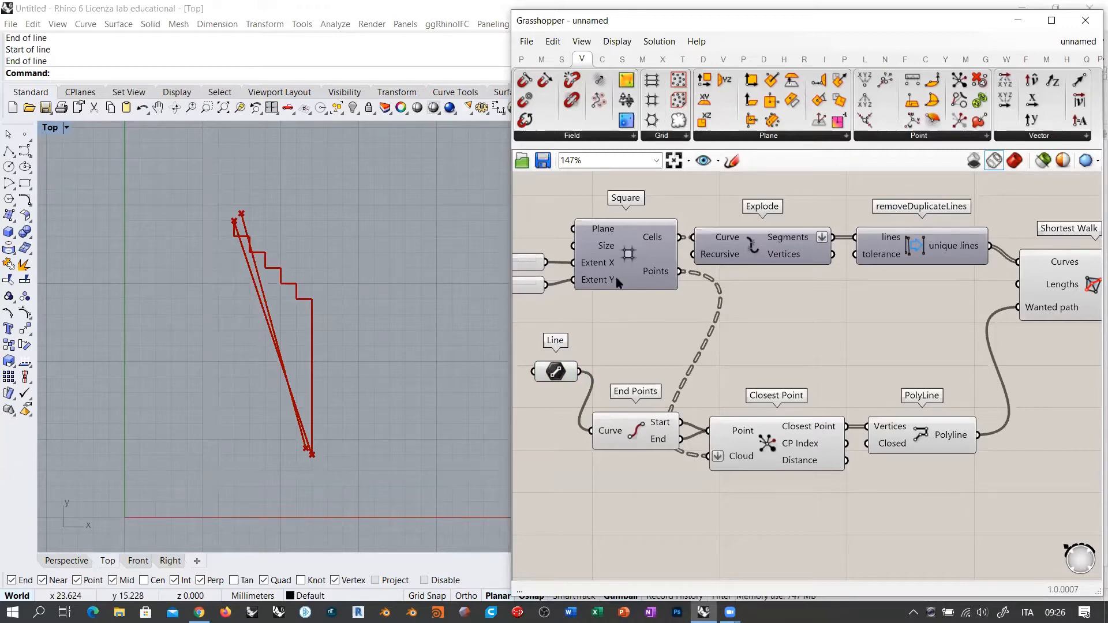
# Step: Move Line, End Points, Closest Point and PolyLine together, closer beneath the Square, Explode and removeDuplicateLines row
pyautogui.scroll(-4, 722, 322)
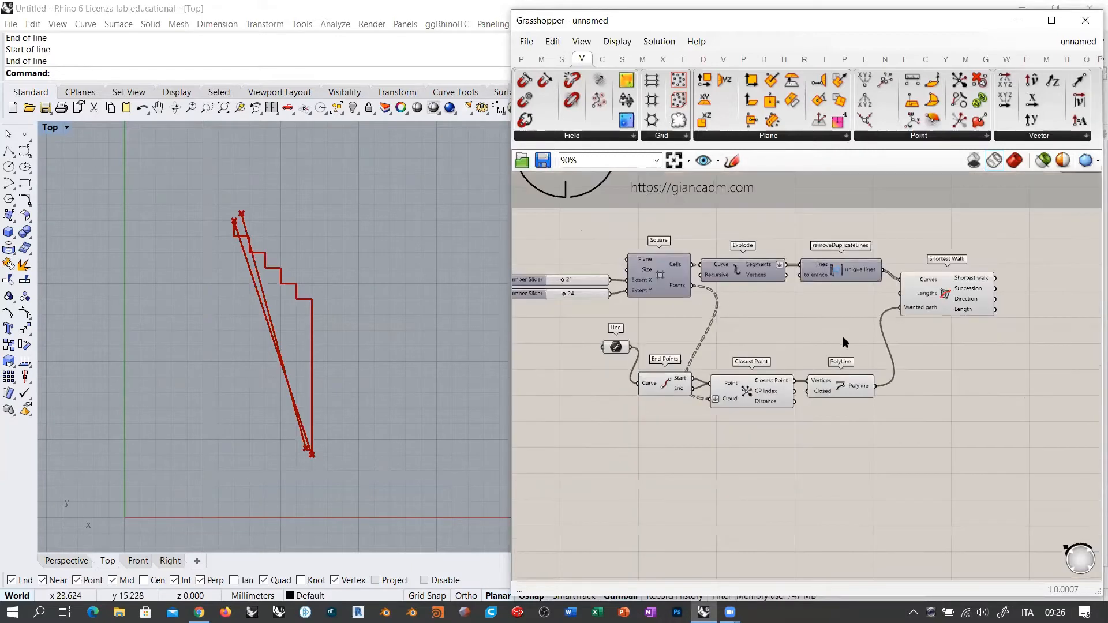
pyautogui.moveTo(852, 330); pyautogui.dragTo(589, 434)
pyautogui.moveTo(762, 388); pyautogui.dragTo(803, 352)
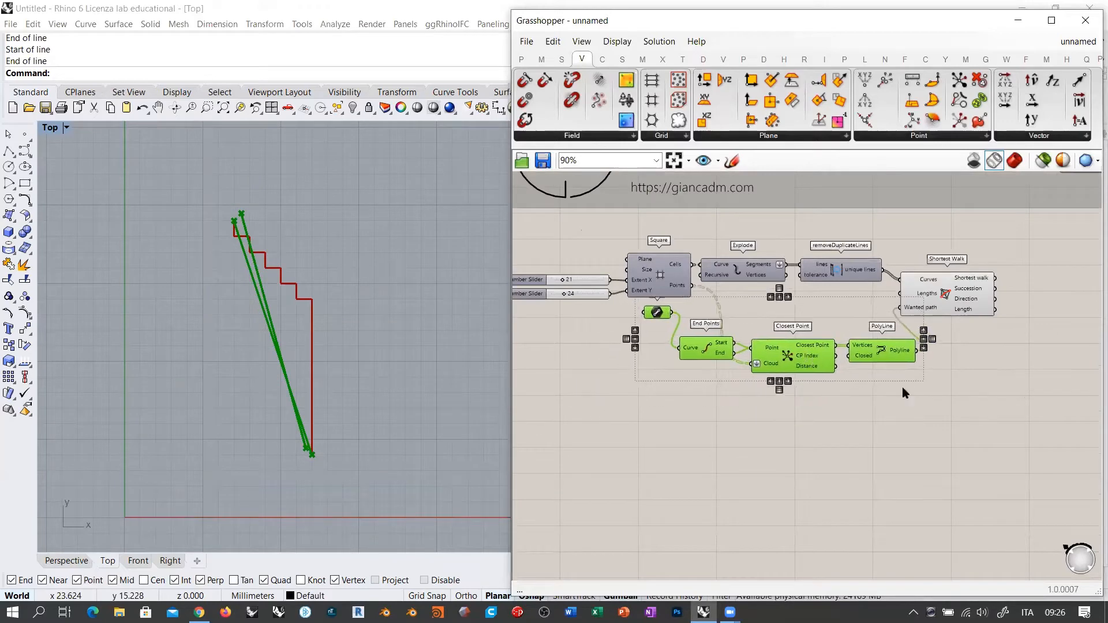
# Step: Tidy the layout by spacing out Explode, removeDuplicateLines and Shortest Walk and aligning the Line parameter with End Points
pyautogui.moveTo(970, 392); pyautogui.dragTo(871, 412, button='right')
pyautogui.click(870, 412)
pyautogui.moveTo(850, 315); pyautogui.dragTo(886, 329)
pyautogui.click(884, 374)
pyautogui.moveTo(749, 365); pyautogui.dragTo(898, 374, button='right')
pyautogui.moveTo(705, 344); pyautogui.dragTo(703, 380)
pyautogui.moveTo(890, 274); pyautogui.dragTo(821, 300)
pyautogui.click(845, 263)
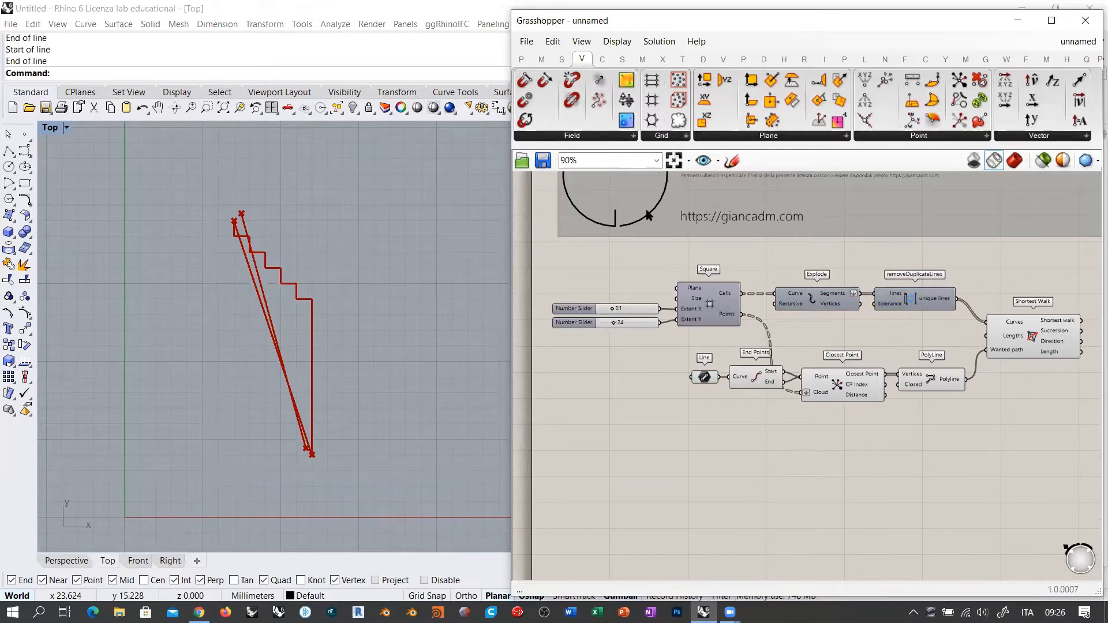
# Step: Add a Hexagonal grid component below the Line branch and copy the 21 and 24 number sliders beside it
pyautogui.click(655, 139)
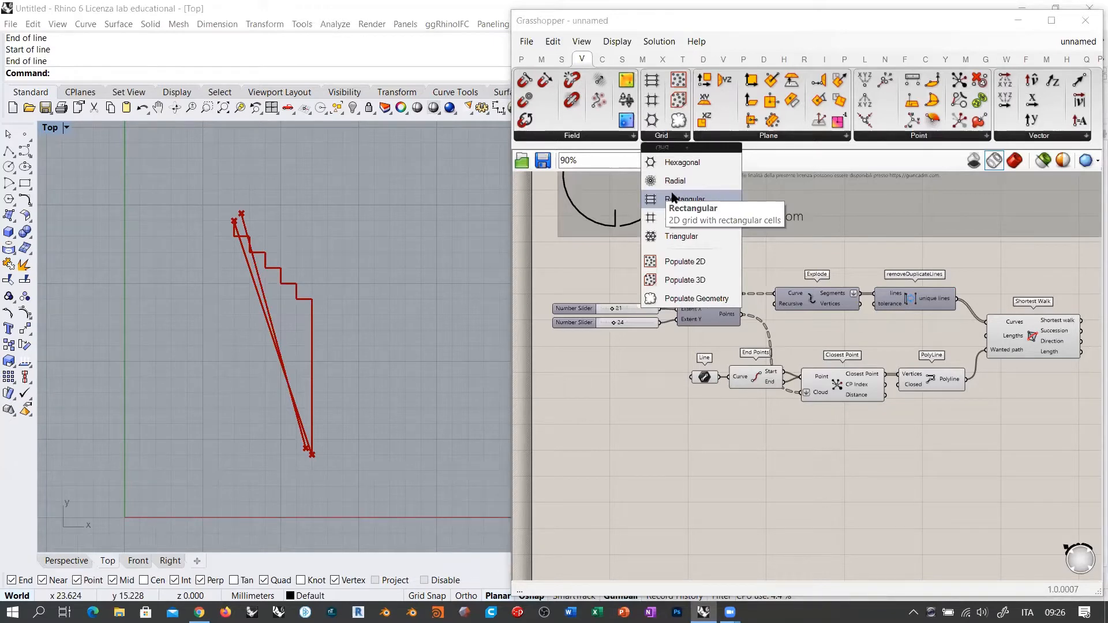
pyautogui.moveTo(680, 164); pyautogui.dragTo(700, 452)
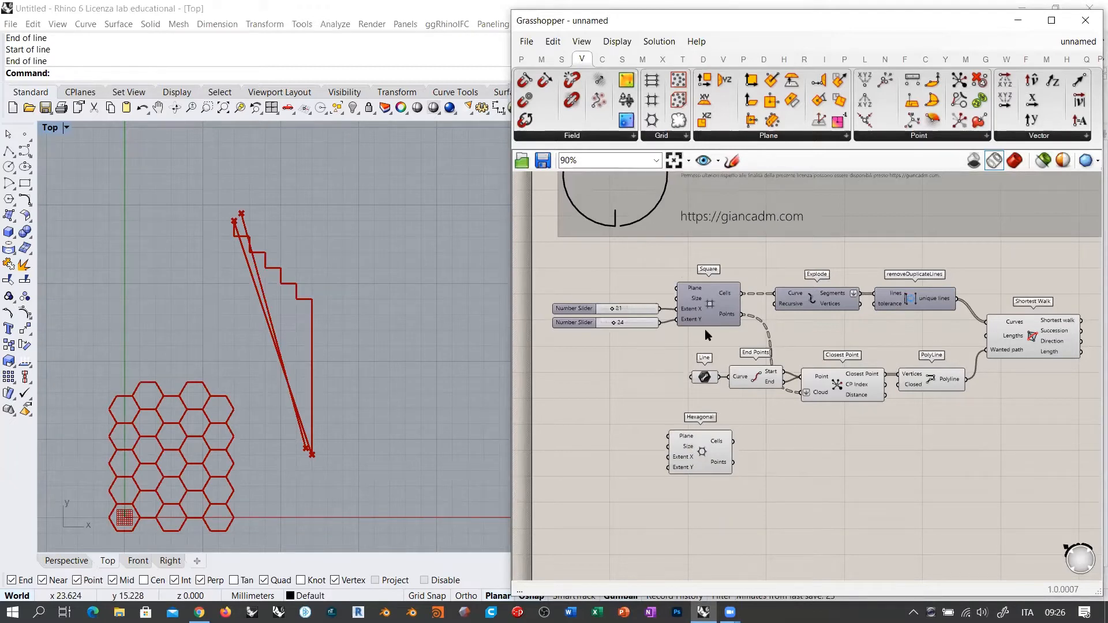
pyautogui.moveTo(720, 462)
pyautogui.moveTo(646, 278); pyautogui.dragTo(628, 443)
pyautogui.scroll(5, 674, 465)
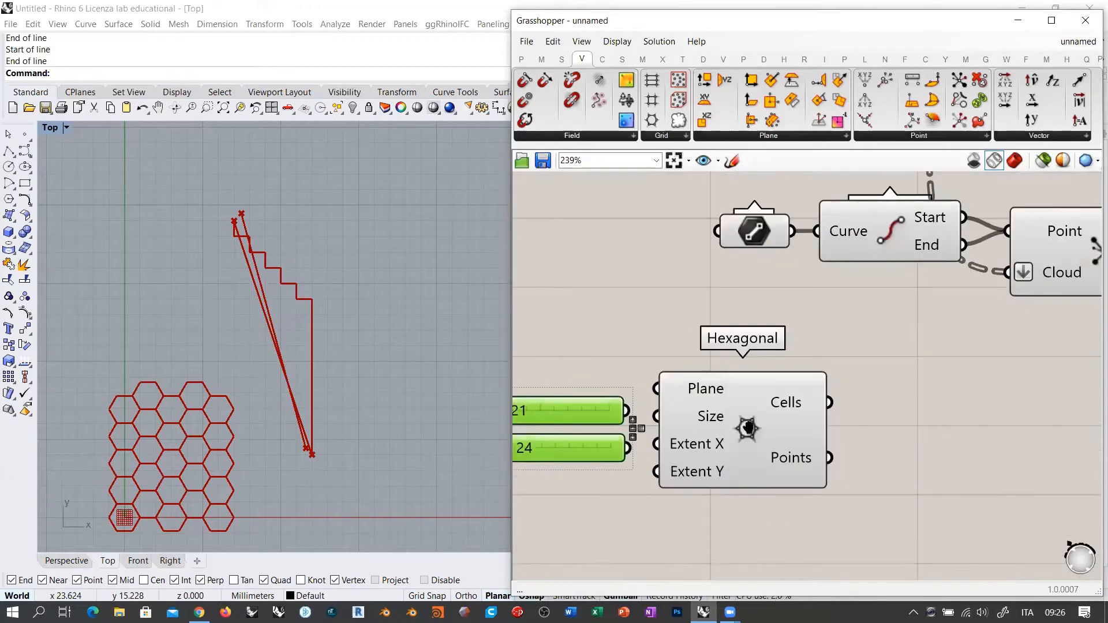
# Step: Connect the copied sliders to the Hexagonal component, 21 to Extent X and 24 to Extent Y
pyautogui.moveTo(745, 425); pyautogui.dragTo(857, 380, button='right')
pyautogui.moveTo(686, 374); pyautogui.dragTo(765, 398)
pyautogui.click(752, 434)
pyautogui.moveTo(740, 433); pyautogui.dragTo(765, 426)
pyautogui.moveTo(206, 365); pyautogui.dragTo(190, 410, button='right')
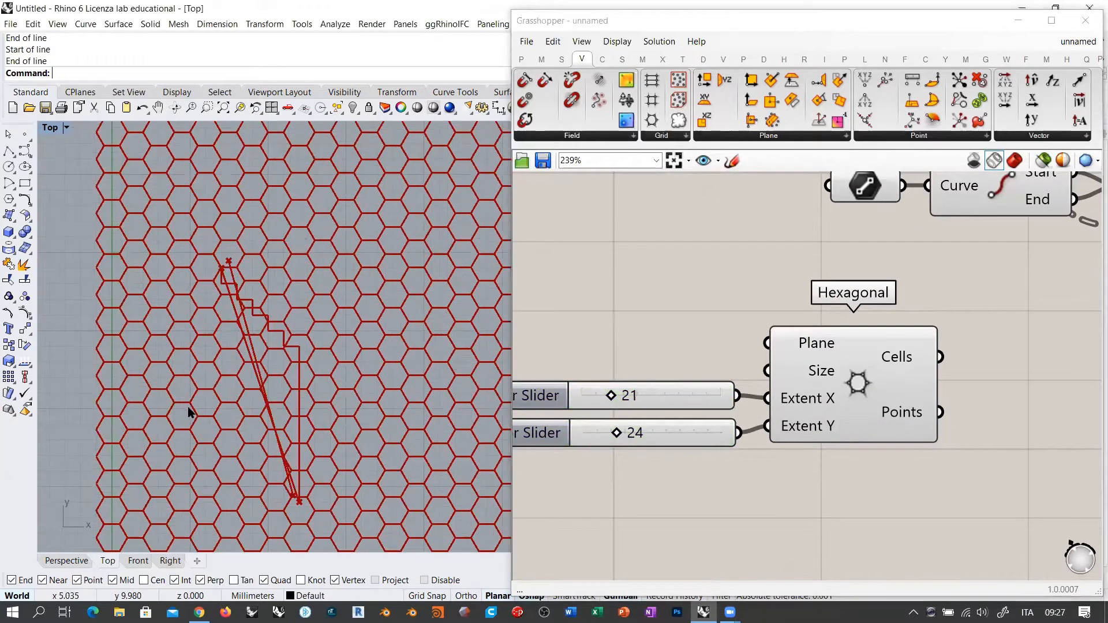
pyautogui.scroll(-4, 190, 411)
pyautogui.scroll(-2, 252, 388)
pyautogui.moveTo(290, 387)
pyautogui.mouseDown(button='right')
pyautogui.moveTo(259, 400)
pyautogui.moveTo(281, 380)
pyautogui.moveTo(275, 388)
pyautogui.mouseUp(button='right')
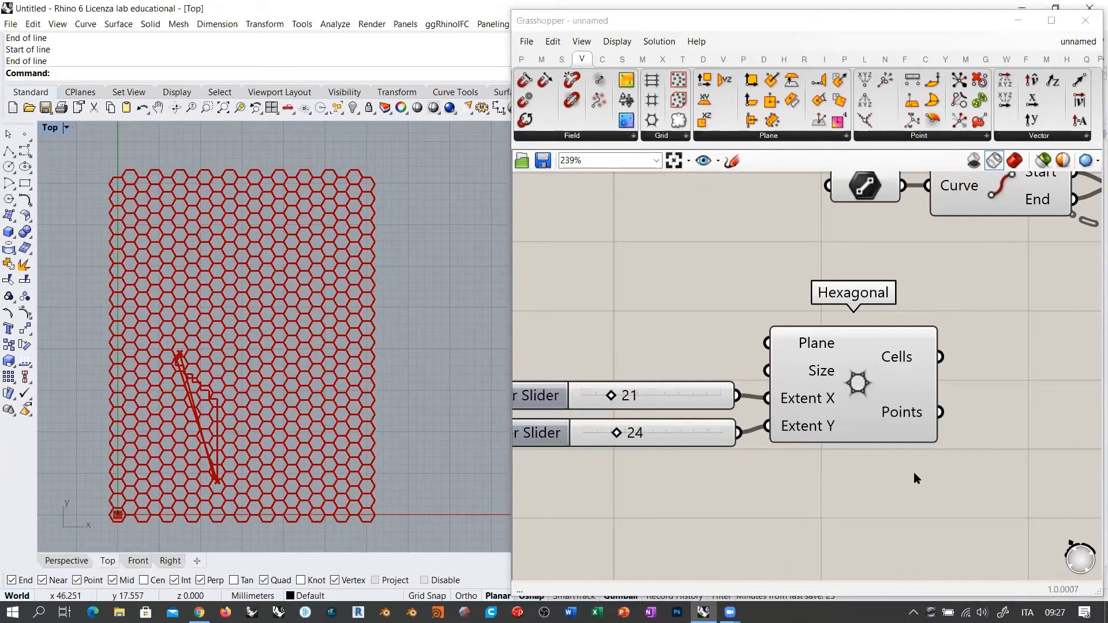
# Step: Flatten the Hexagonal component's Cells output, checking its data structure
pyautogui.moveTo(880, 377); pyautogui.dragTo(738, 305, button='right')
pyautogui.moveTo(765, 287)
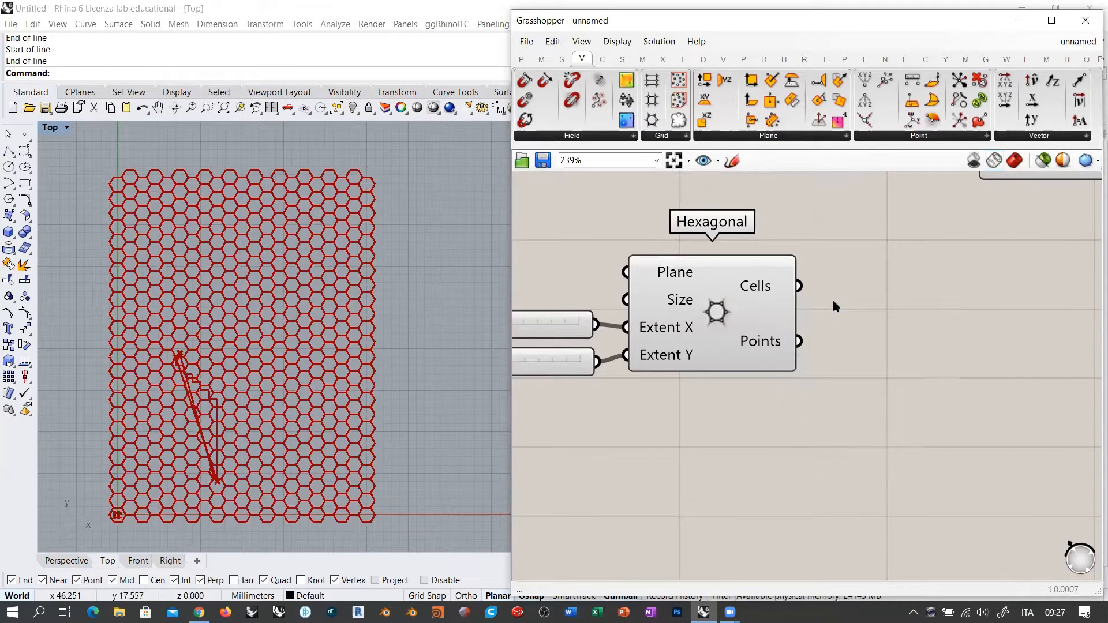
pyautogui.moveTo(761, 344)
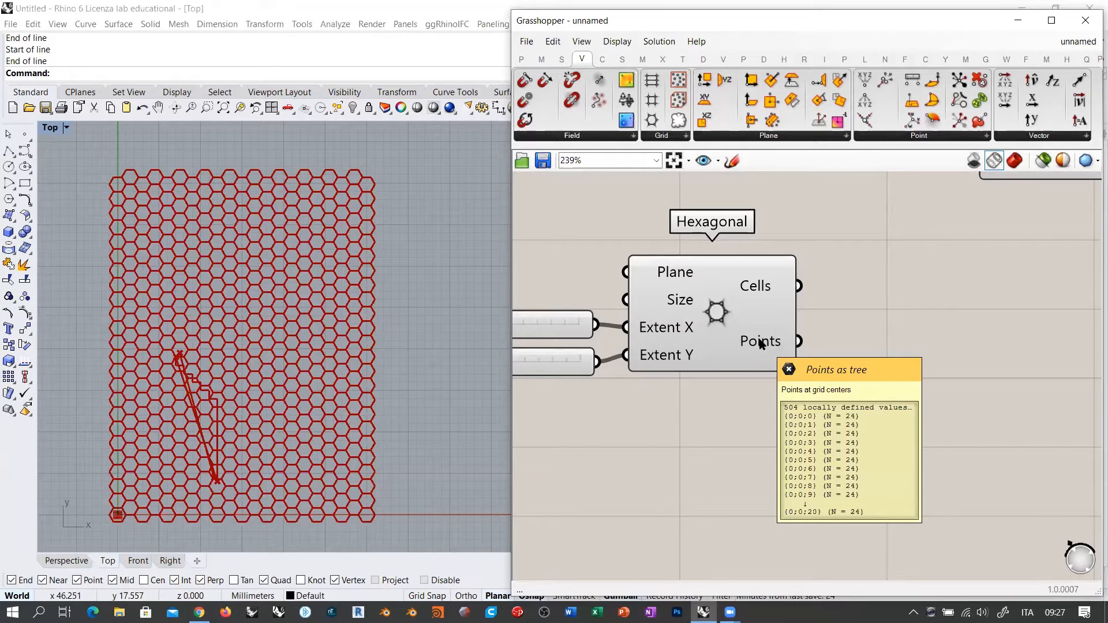
pyautogui.moveTo(859, 368); pyautogui.dragTo(782, 397, button='right')
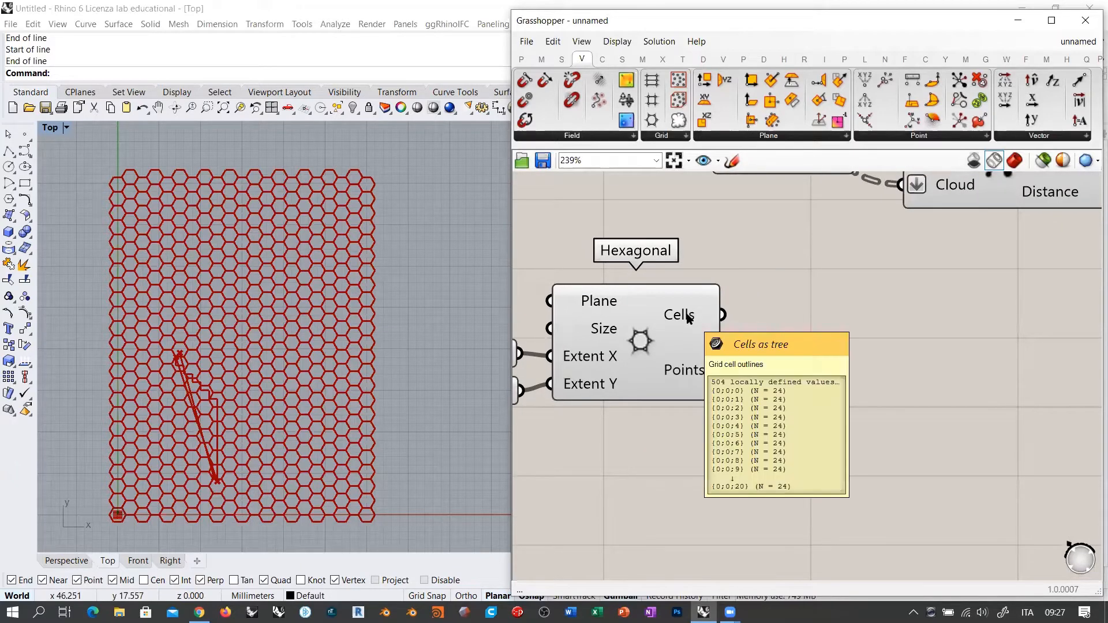
pyautogui.rightClick(687, 316)
pyautogui.click(719, 369)
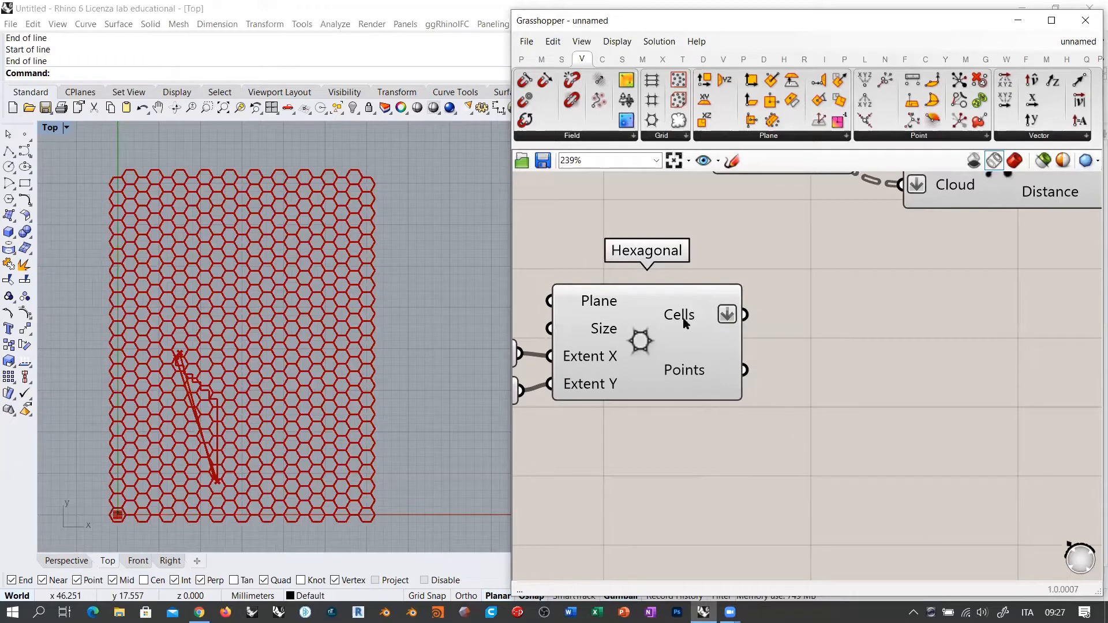
pyautogui.moveTo(685, 321)
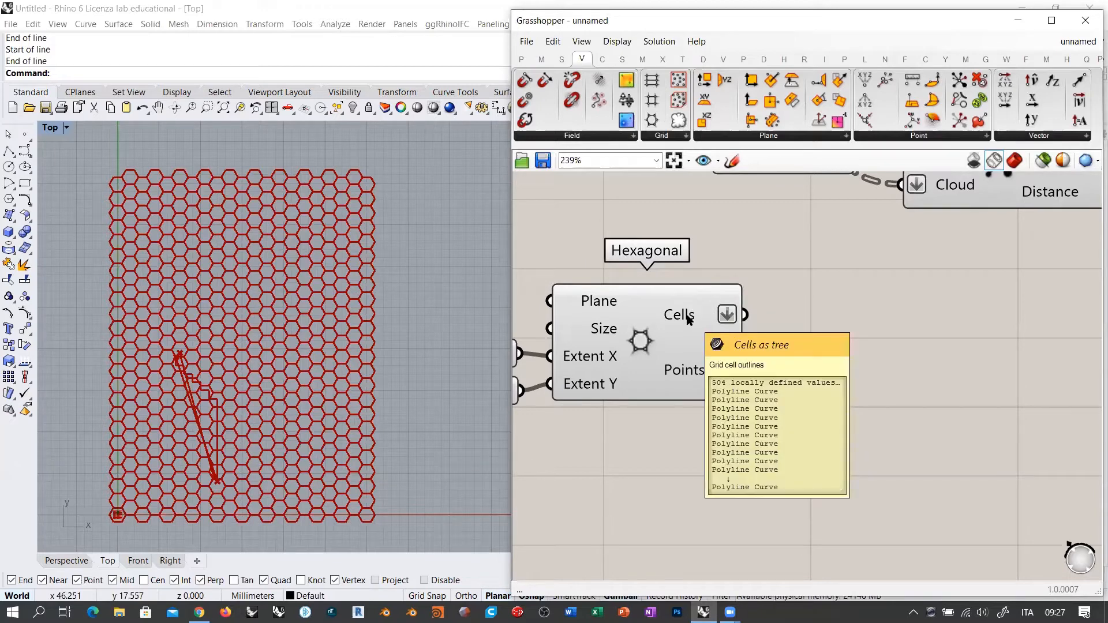
# Step: Copy the Explode and removeDuplicateLines components into the row of the Hexagonal component
pyautogui.scroll(-5, 705, 388)
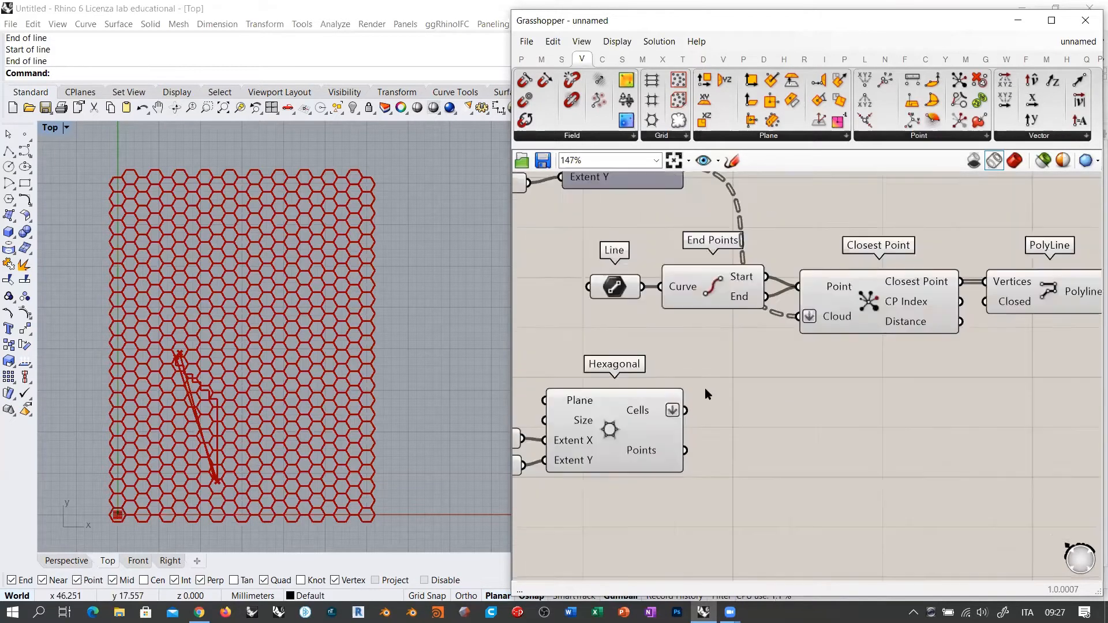
pyautogui.keyDown('shift'); pyautogui.click(891, 258); pyautogui.keyUp('shift')
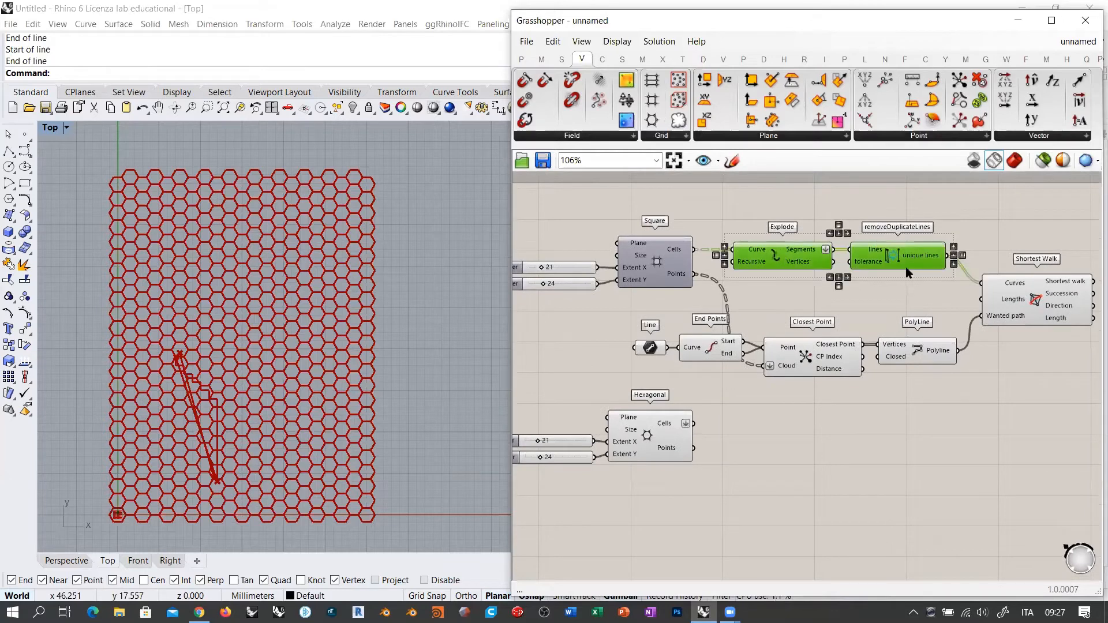
pyautogui.moveTo(783, 257); pyautogui.dragTo(794, 427)
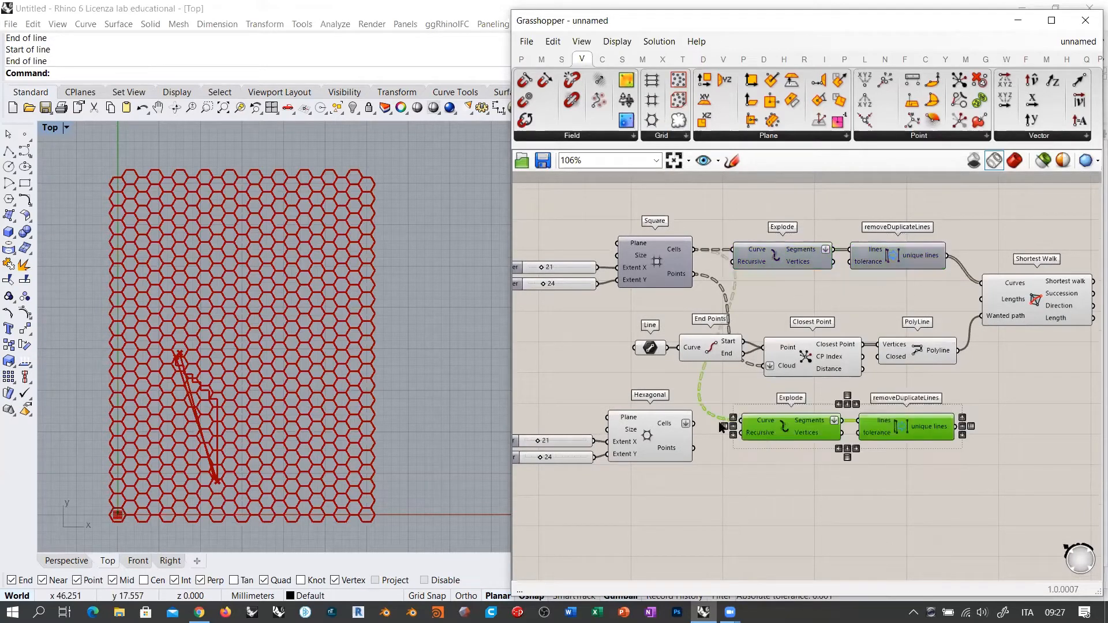
# Step: Connect Hexagonal's Cells output to the copied Explode's Curve input and turn off the Hexagonal preview
pyautogui.scroll(4, 673, 428)
pyautogui.moveTo(668, 424); pyautogui.dragTo(776, 428)
pyautogui.scroll(-2, 742, 417)
pyautogui.click(822, 491)
pyautogui.moveTo(925, 441); pyautogui.dragTo(898, 445)
pyautogui.click(625, 439)
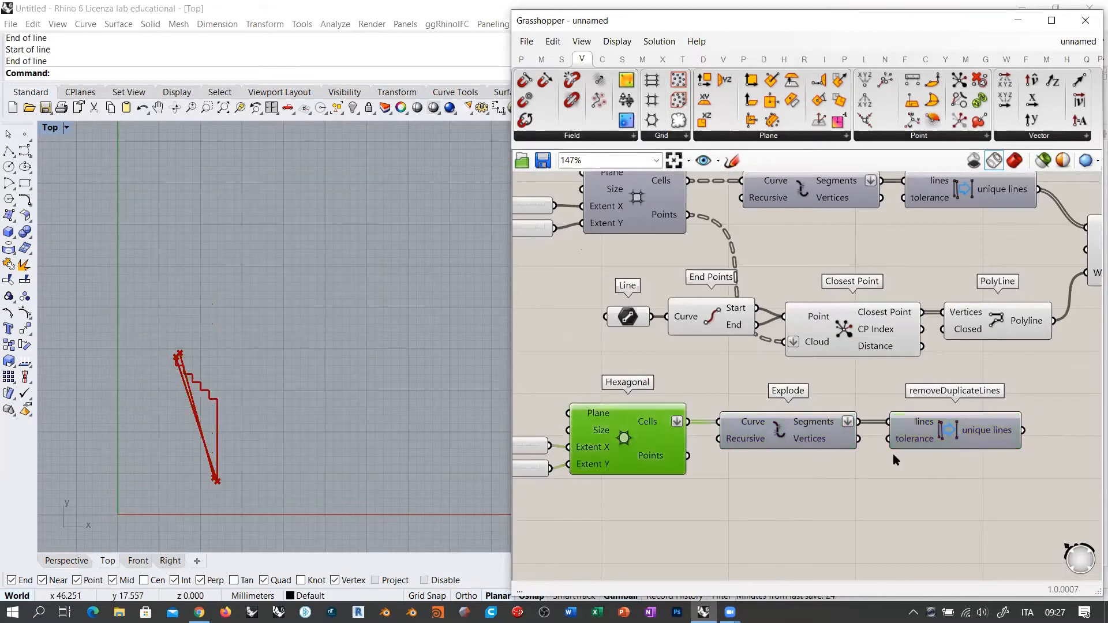
# Step: Check the unique lines from the copied removeDuplicateLines, briefly showing them in the viewport and hiding the preview again
pyautogui.moveTo(921, 426)
pyautogui.moveTo(985, 434)
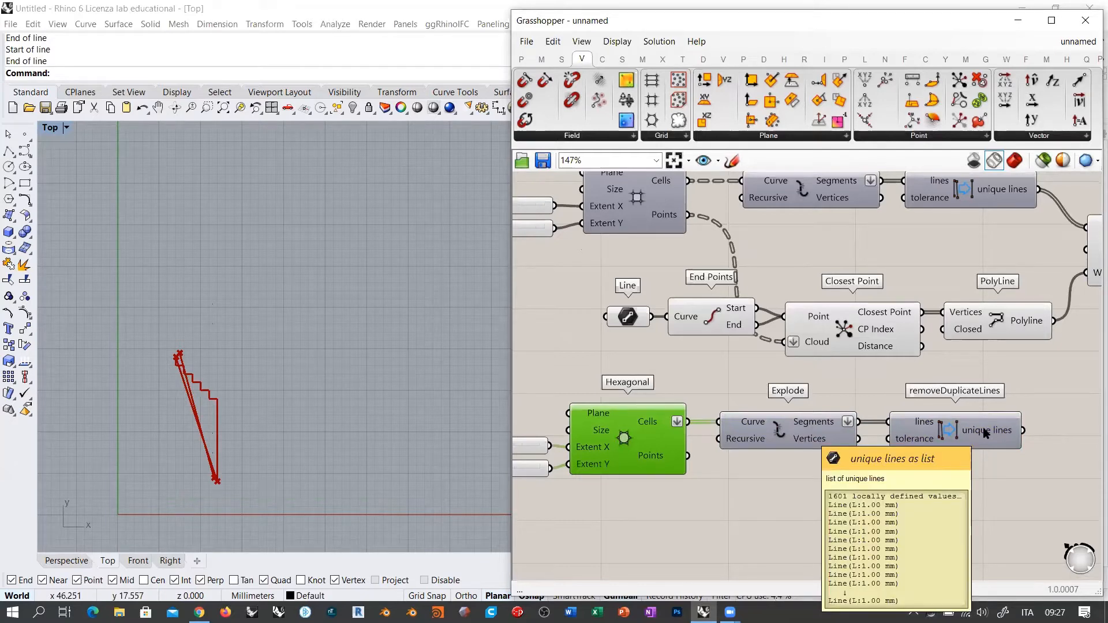
pyautogui.click(985, 434)
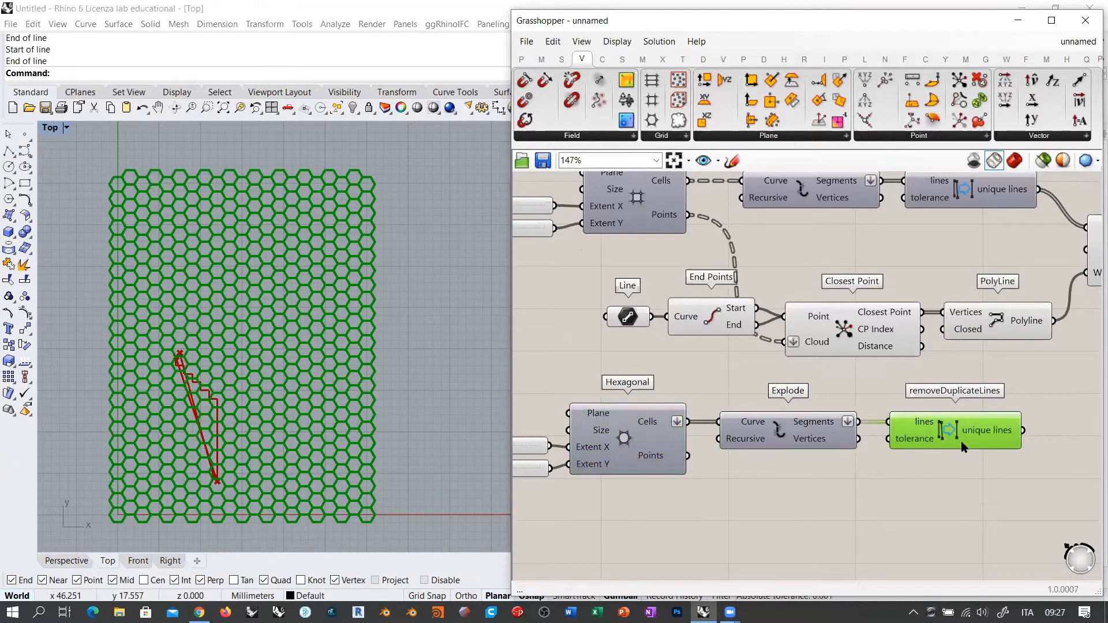
pyautogui.hotkey('ctrl', 'q')
pyautogui.moveTo(763, 436); pyautogui.dragTo(731, 318, button='right')
pyautogui.click(746, 359)
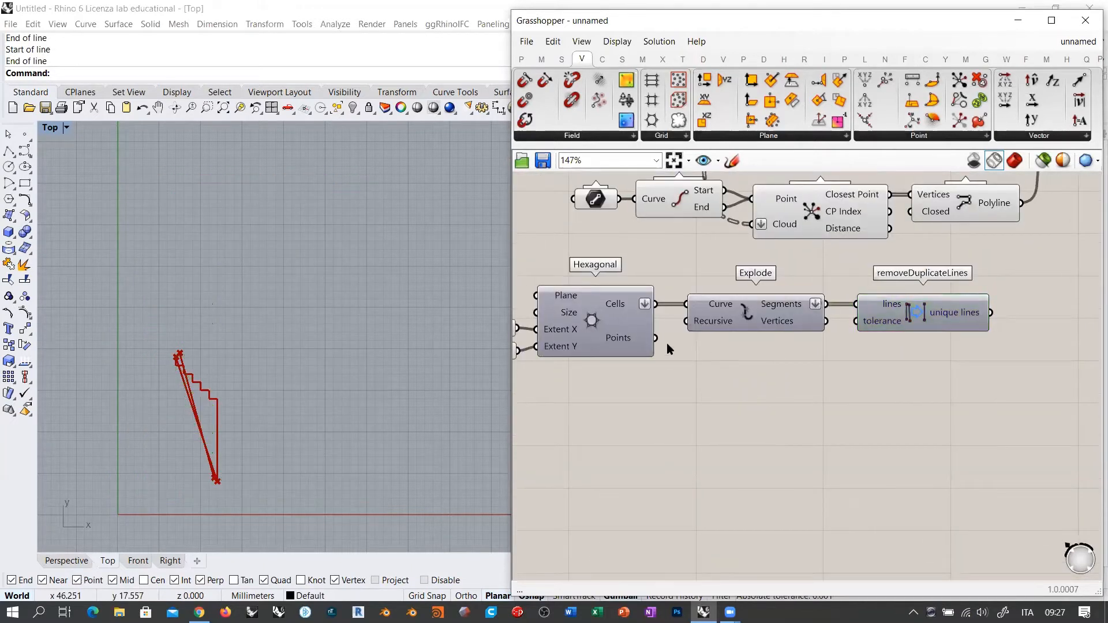
pyautogui.click(628, 343)
pyautogui.moveTo(646, 354)
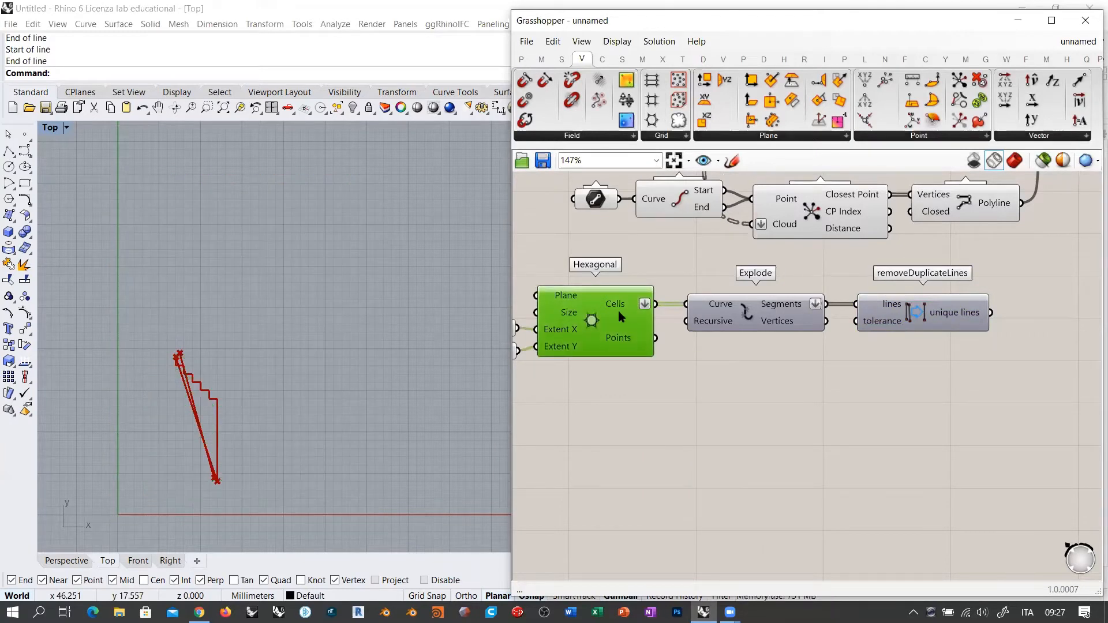
pyautogui.doubleClick(776, 404)
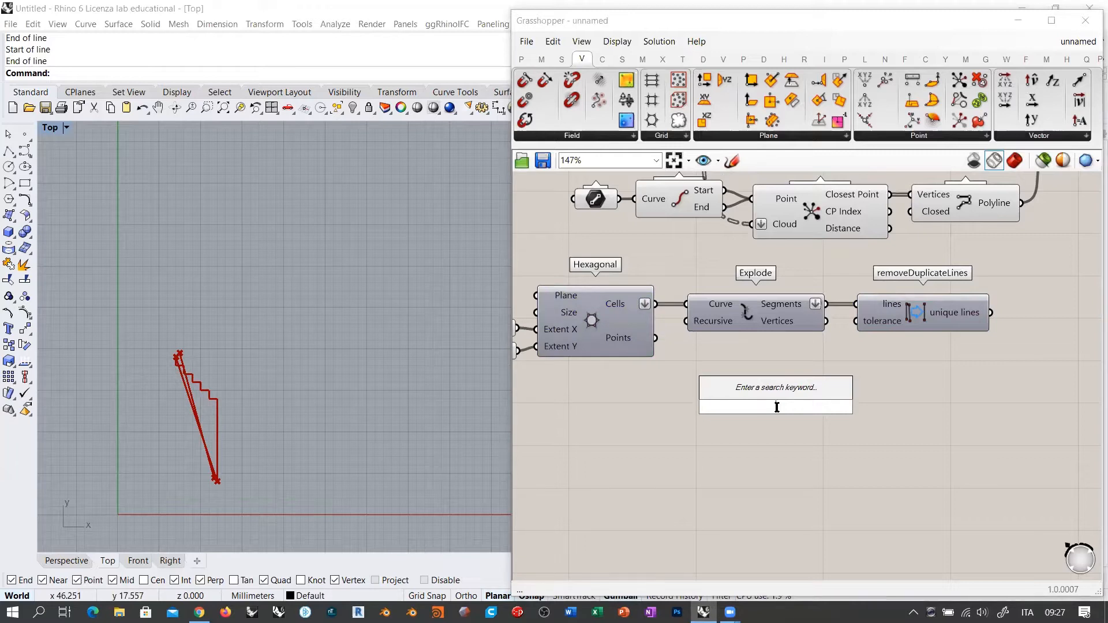
pyautogui.rightClick(776, 406)
pyautogui.press('Escape')
pyautogui.write('co')
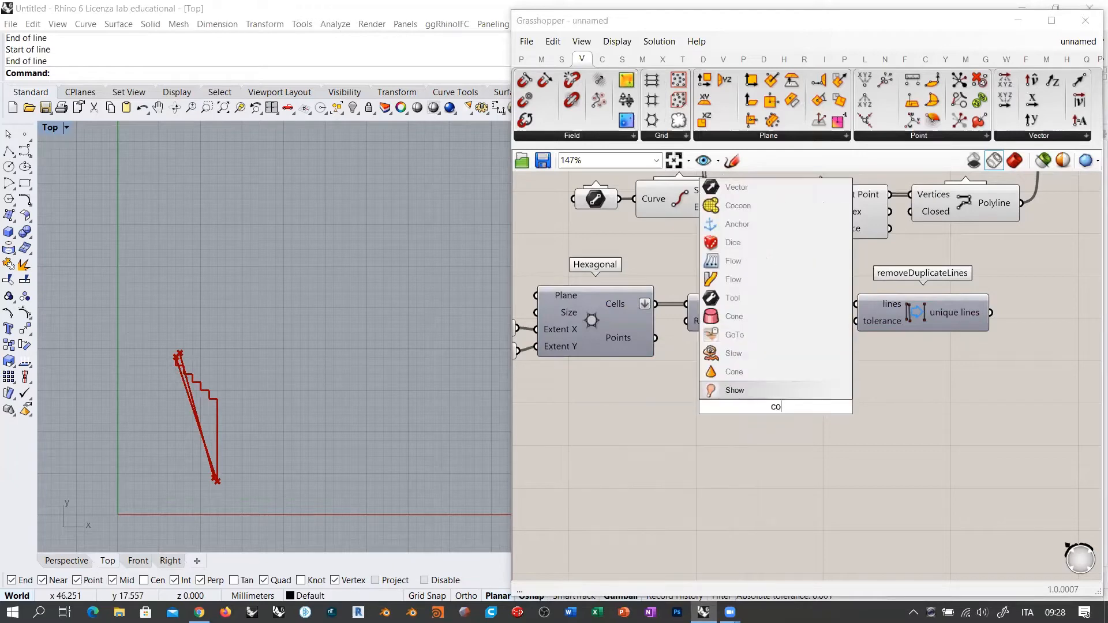
pyautogui.press('Escape')
# Step: Add a Discontinuity component beneath the Explode component of the hexagonal branch
pyautogui.doubleClick(775, 408)
pyautogui.write('disc')
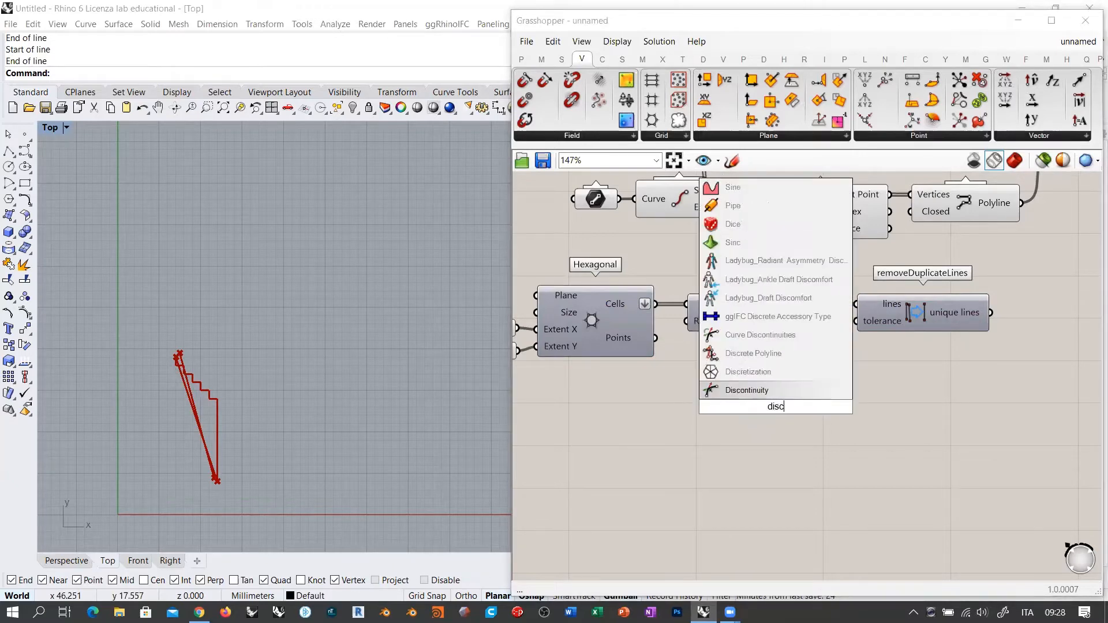
pyautogui.click(750, 391)
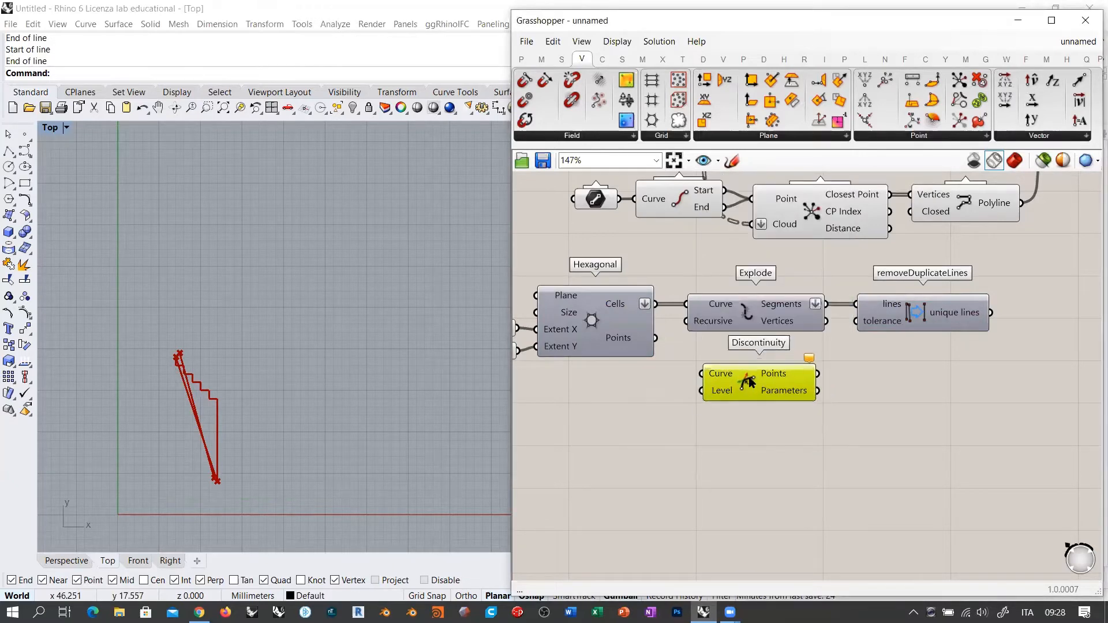
pyautogui.scroll(2, 806, 403)
pyautogui.click(815, 445)
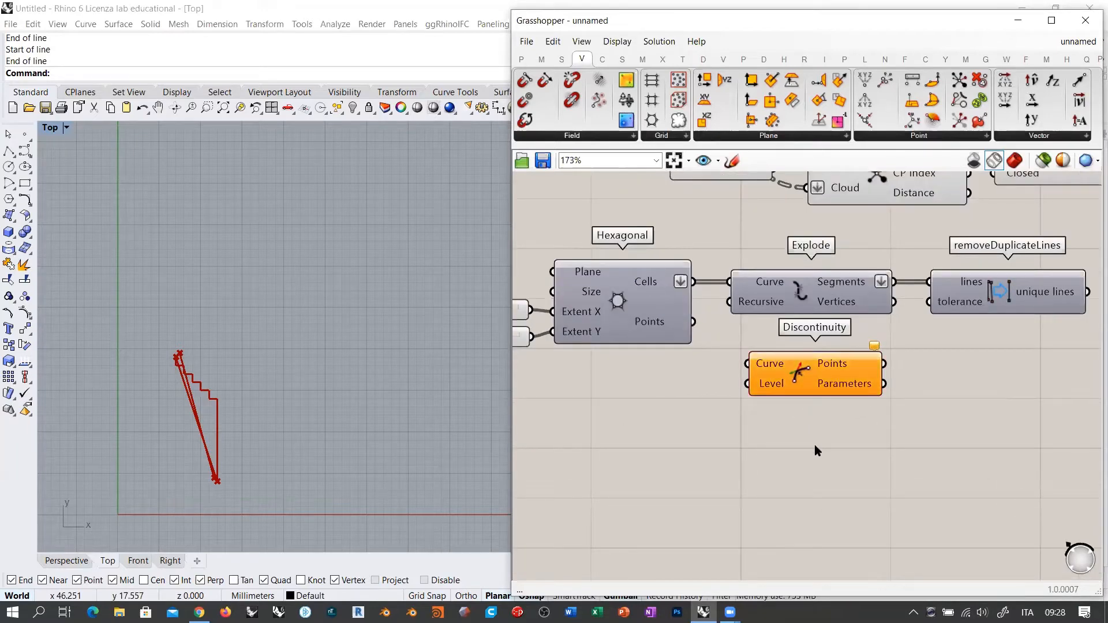
# Step: Add another Explode component below Discontinuity
pyautogui.doubleClick(815, 449)
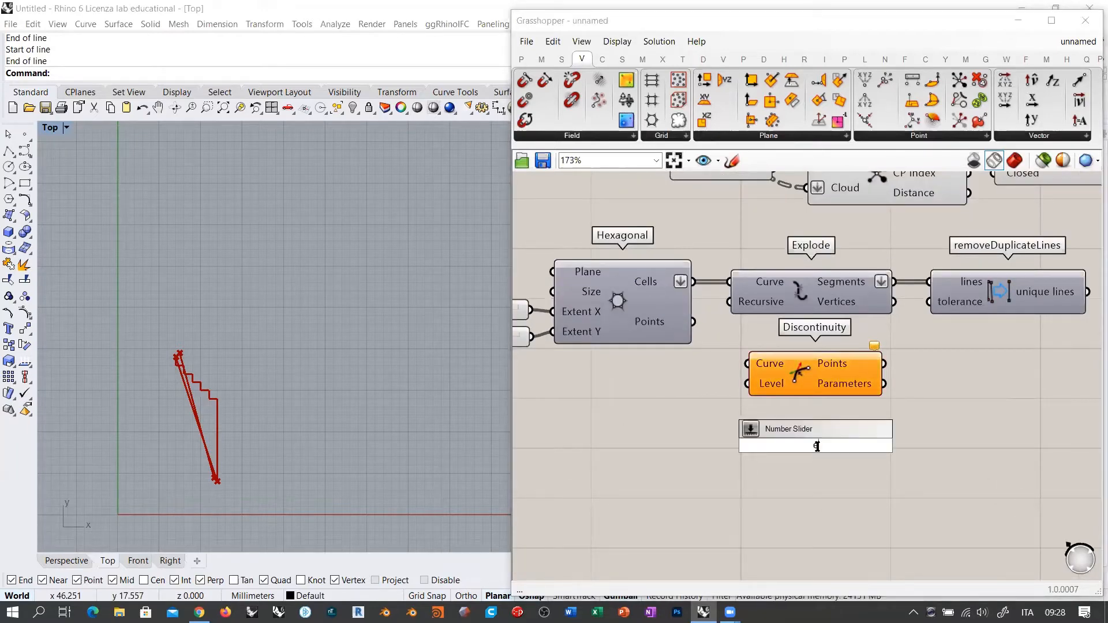
pyautogui.write('explo')
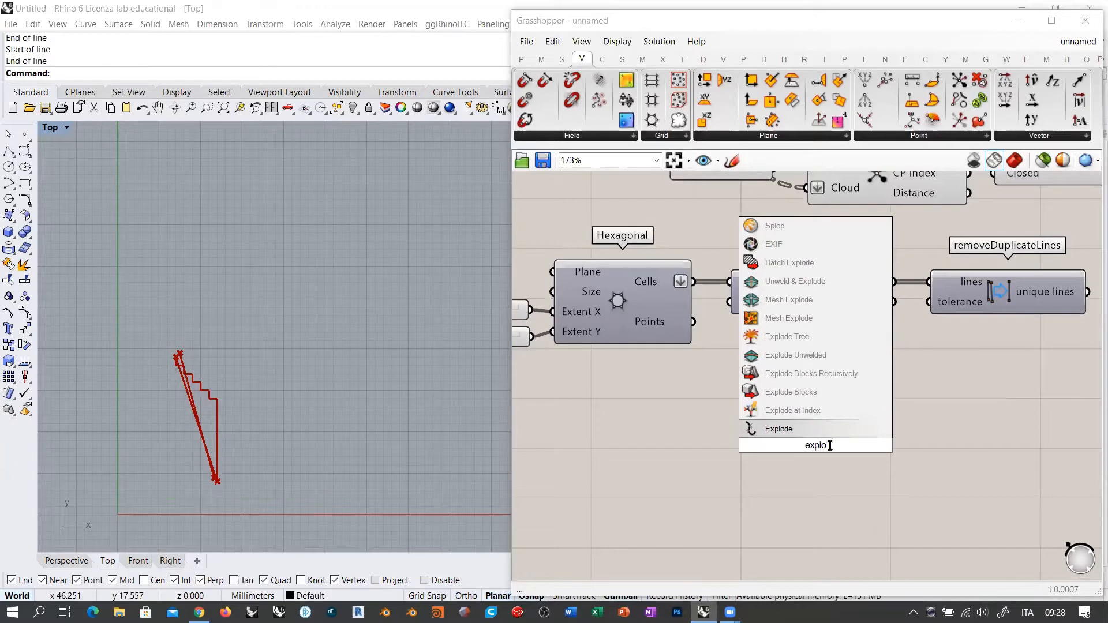
pyautogui.press('Return')
# Step: Connect Hexagonal's Cells output to Discontinuity's Curve input and check the resulting Points output
pyautogui.moveTo(693, 282); pyautogui.dragTo(746, 364)
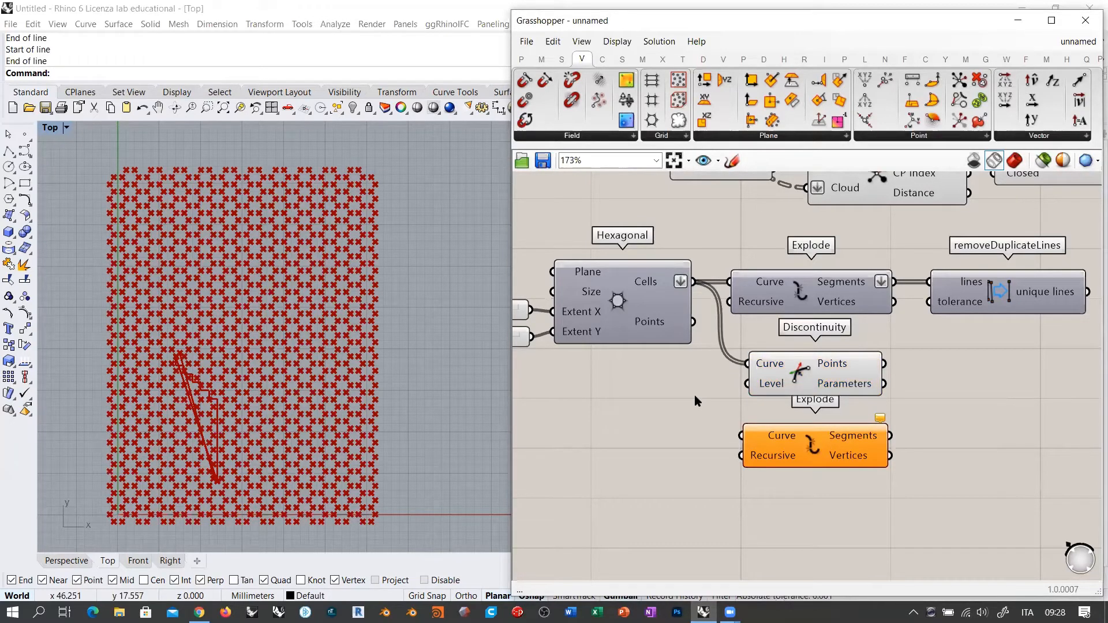
pyautogui.moveTo(838, 368)
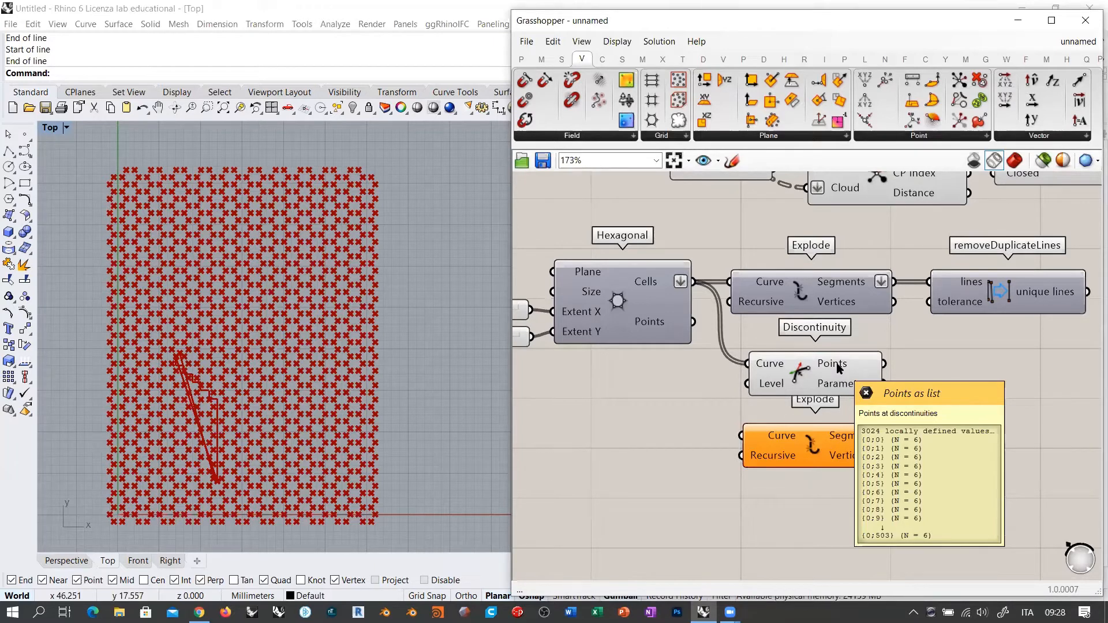
# Step: Feed the Hexagonal Cells into the extra Explode, check its Vertices output for comparison, and delete that Explode
pyautogui.moveTo(694, 281); pyautogui.dragTo(742, 435)
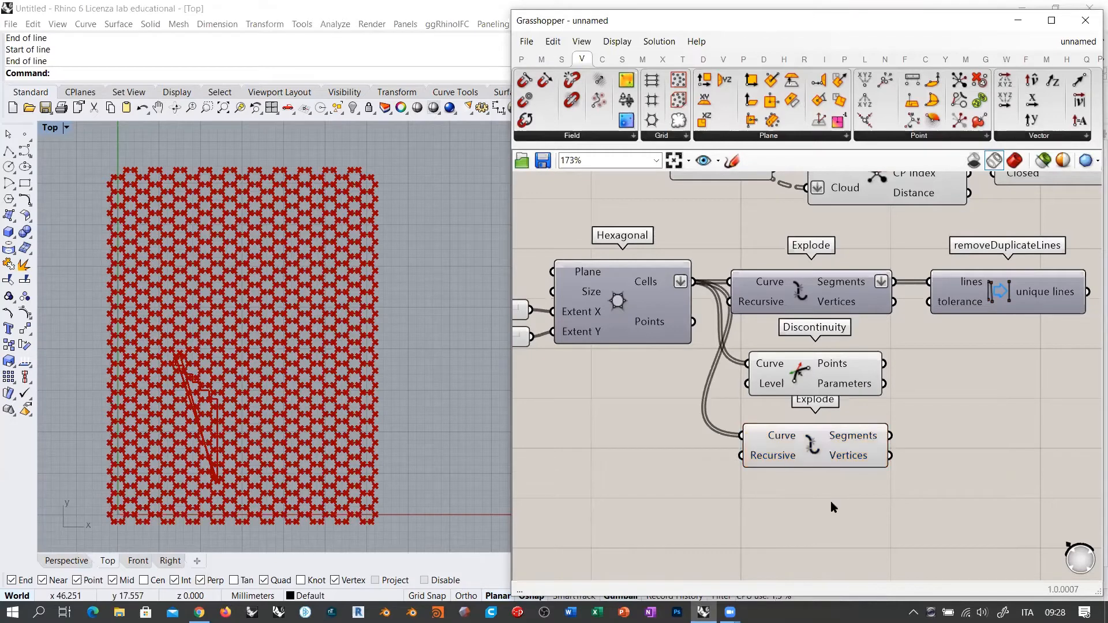
pyautogui.moveTo(853, 462)
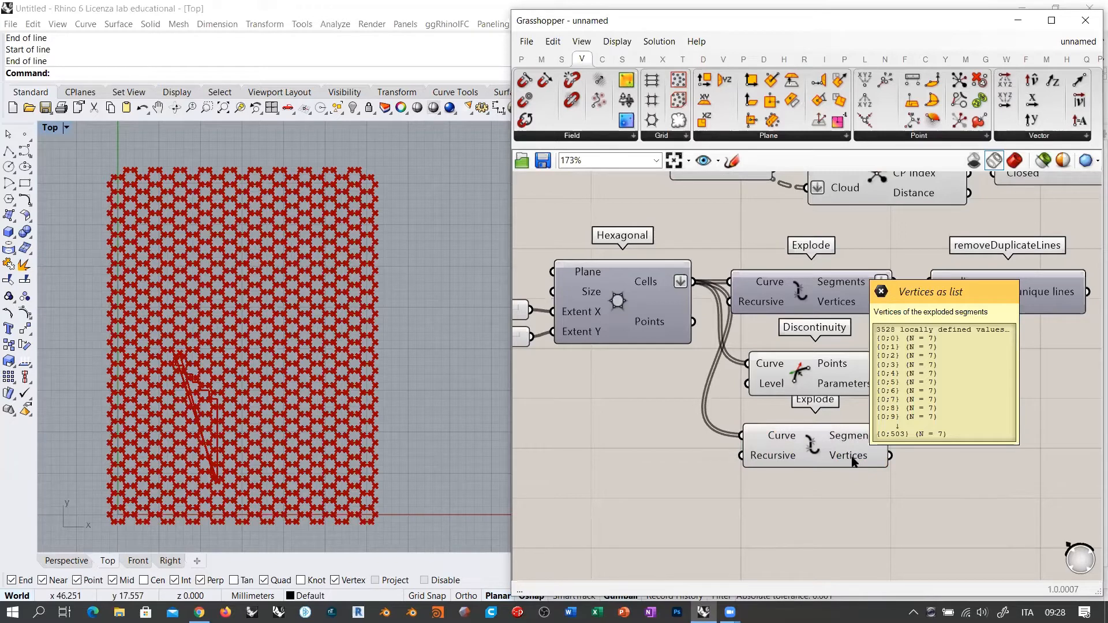
pyautogui.click(802, 440)
pyautogui.press('Delete')
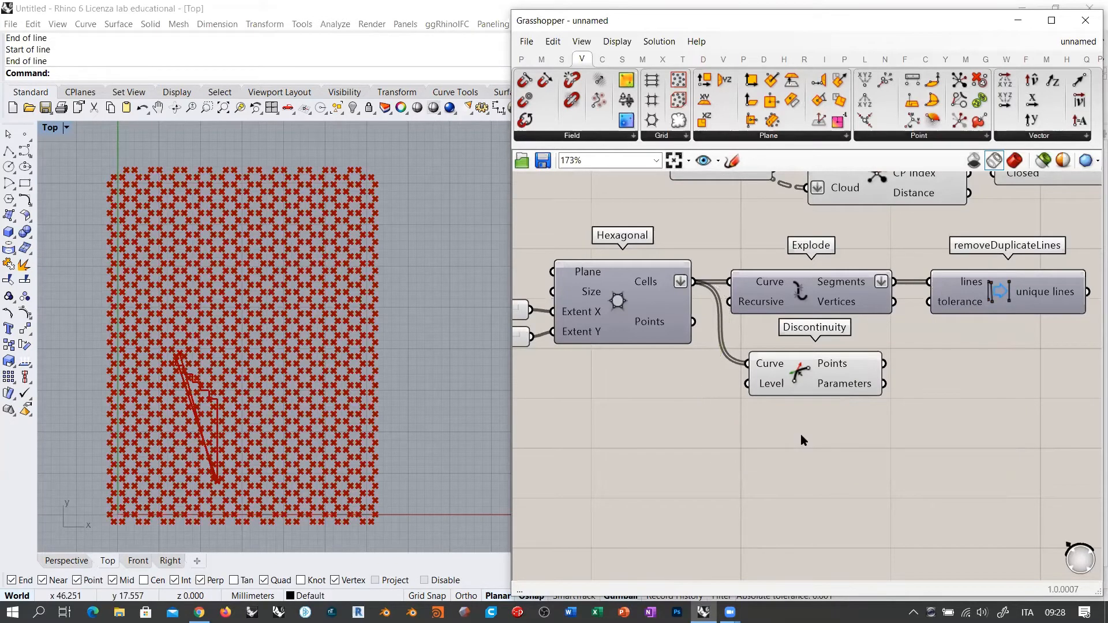
# Step: Move Discontinuity a little lower beneath Explode and examine its Points output up close in the viewport
pyautogui.moveTo(807, 395); pyautogui.dragTo(784, 421)
pyautogui.click(865, 457)
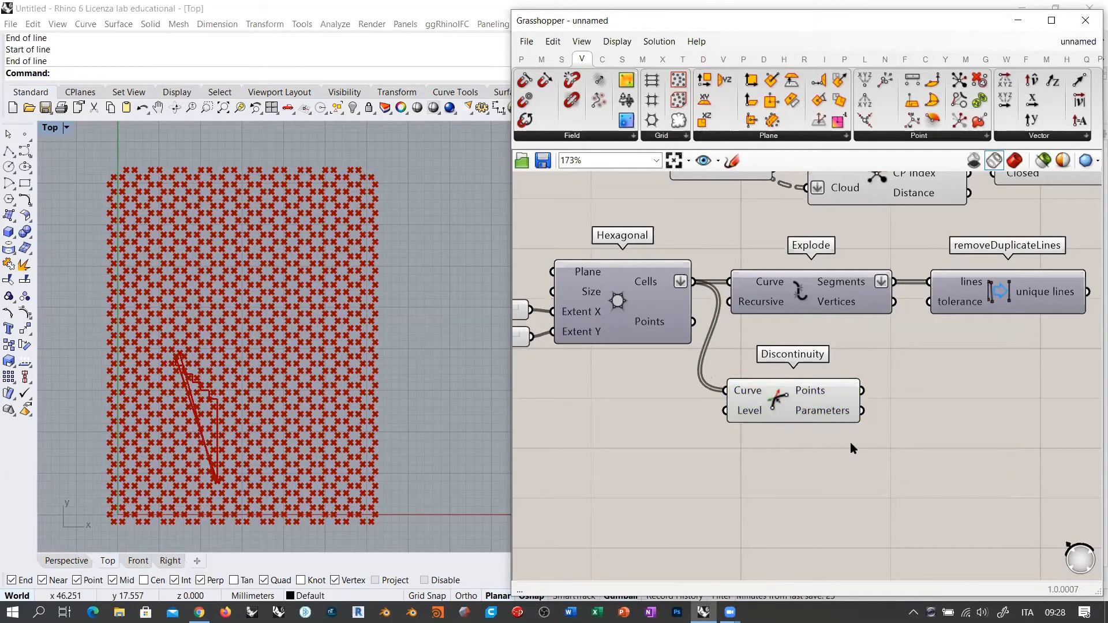
pyautogui.moveTo(820, 396)
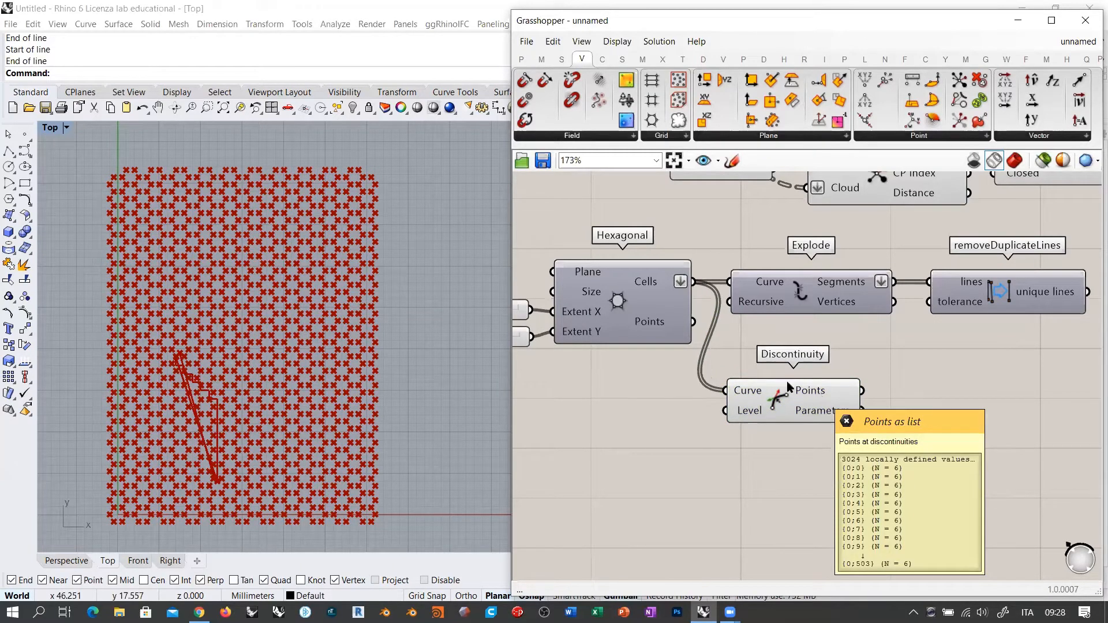
pyautogui.scroll(8, 306, 399)
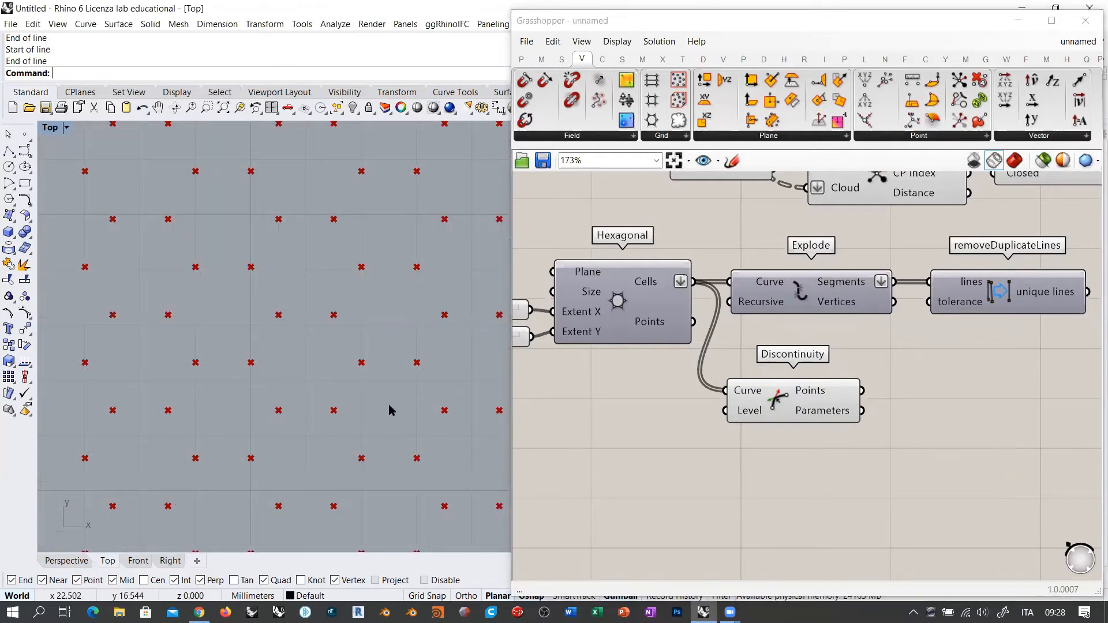
pyautogui.moveTo(392, 361); pyautogui.dragTo(355, 338, button='right')
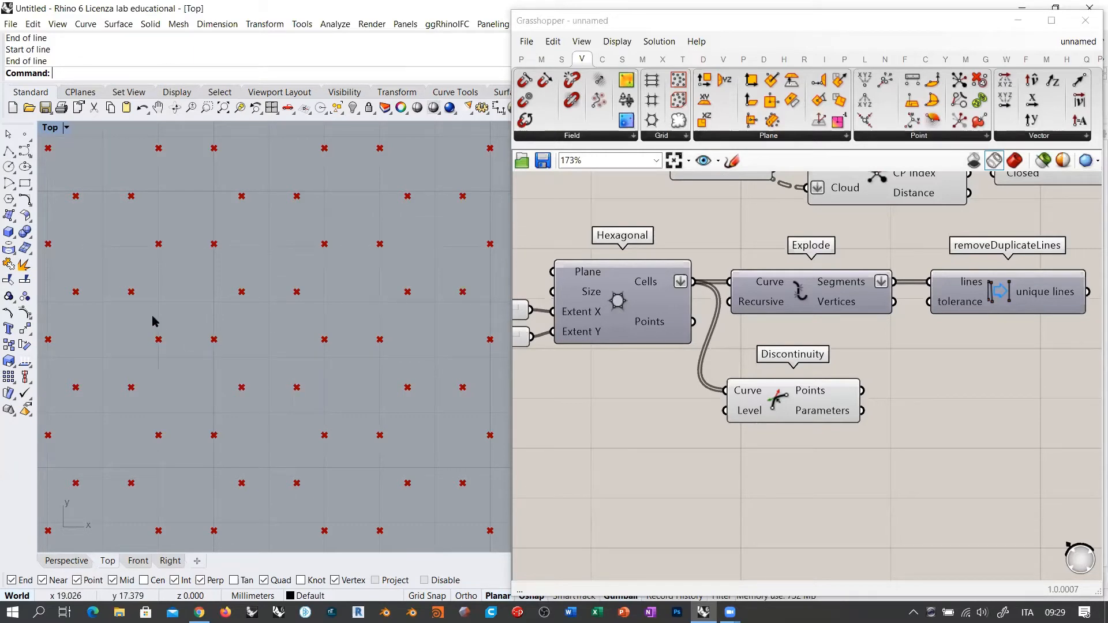
# Step: Add a removeDuplicatePts component to the right of Discontinuity, beneath removeDuplicateLines
pyautogui.scroll(-2, 269, 373)
pyautogui.scroll(-3, 268, 374)
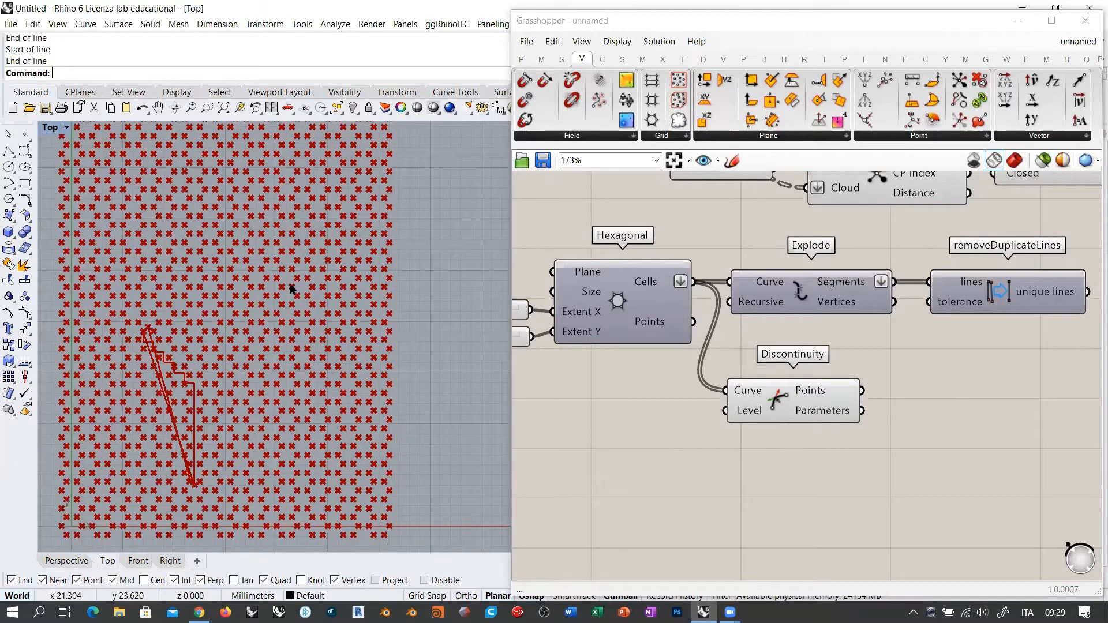
pyautogui.moveTo(788, 378); pyautogui.dragTo(641, 390, button='right')
pyautogui.doubleClick(836, 391)
pyautogui.write('remo')
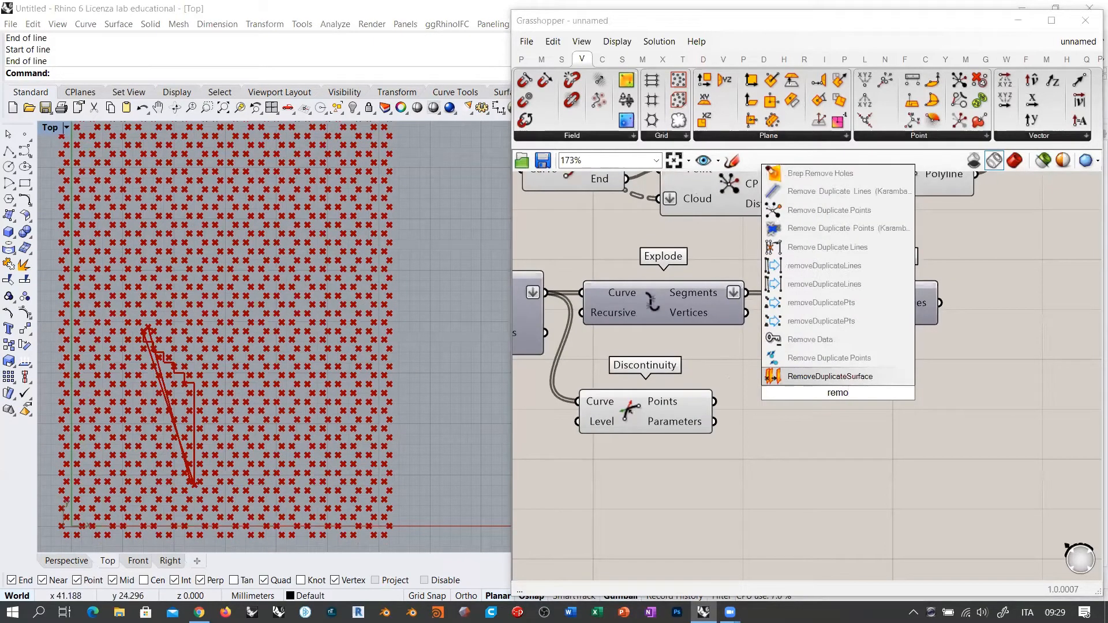
pyautogui.click(822, 303)
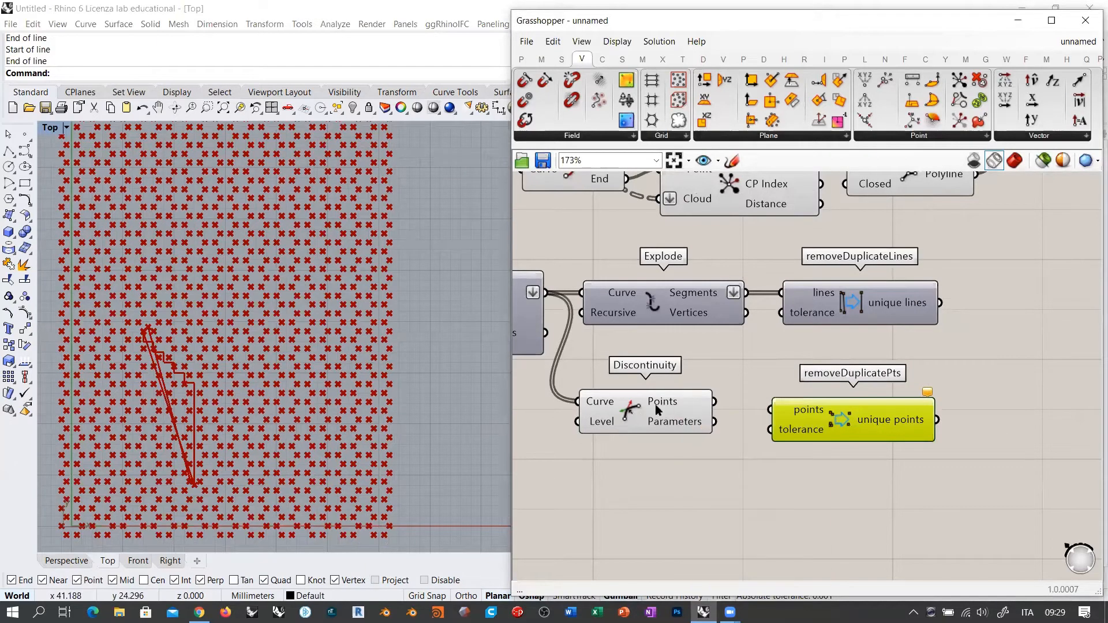
# Step: Flatten Discontinuity's Points output and connect it to removeDuplicatePts' points input, aligning the two components
pyautogui.moveTo(664, 407); pyautogui.dragTo(677, 408)
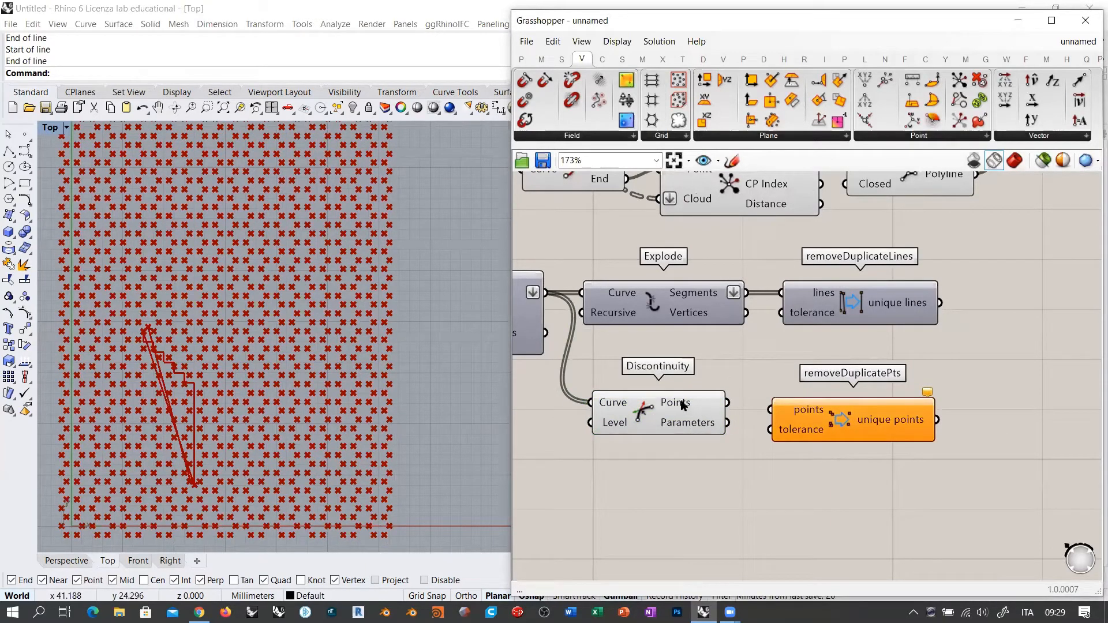
pyautogui.moveTo(682, 405)
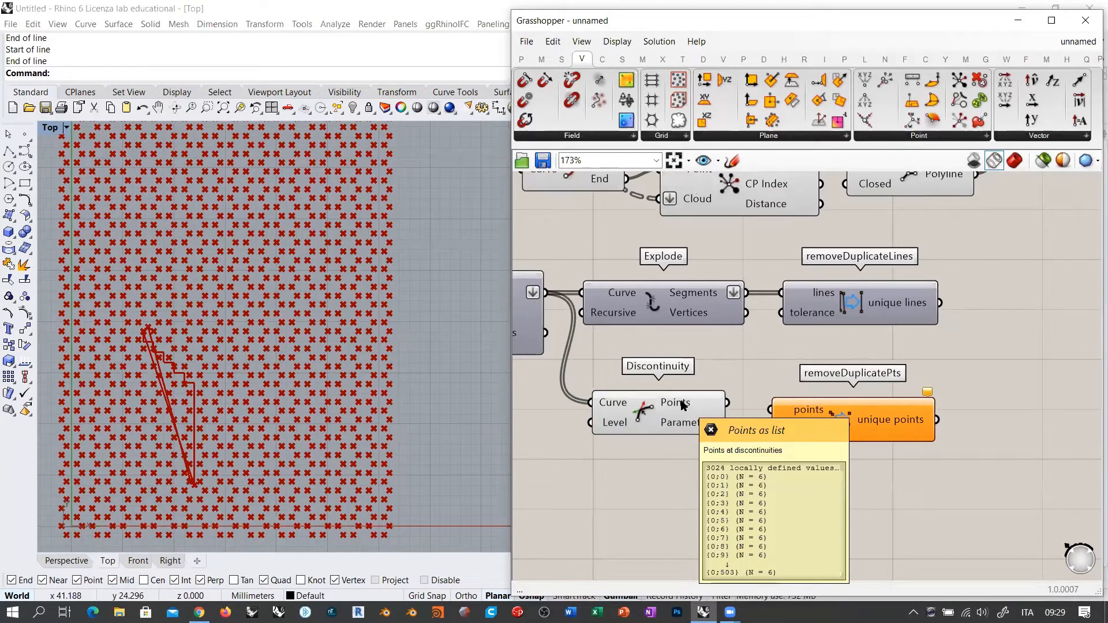
pyautogui.rightClick(681, 400)
pyautogui.click(718, 453)
pyautogui.moveTo(820, 416); pyautogui.dragTo(838, 407)
pyautogui.moveTo(744, 403); pyautogui.dragTo(826, 409)
# Step: Hide Discontinuity's preview and compare the points input of removeDuplicatePts with its unique points output
pyautogui.click(685, 418)
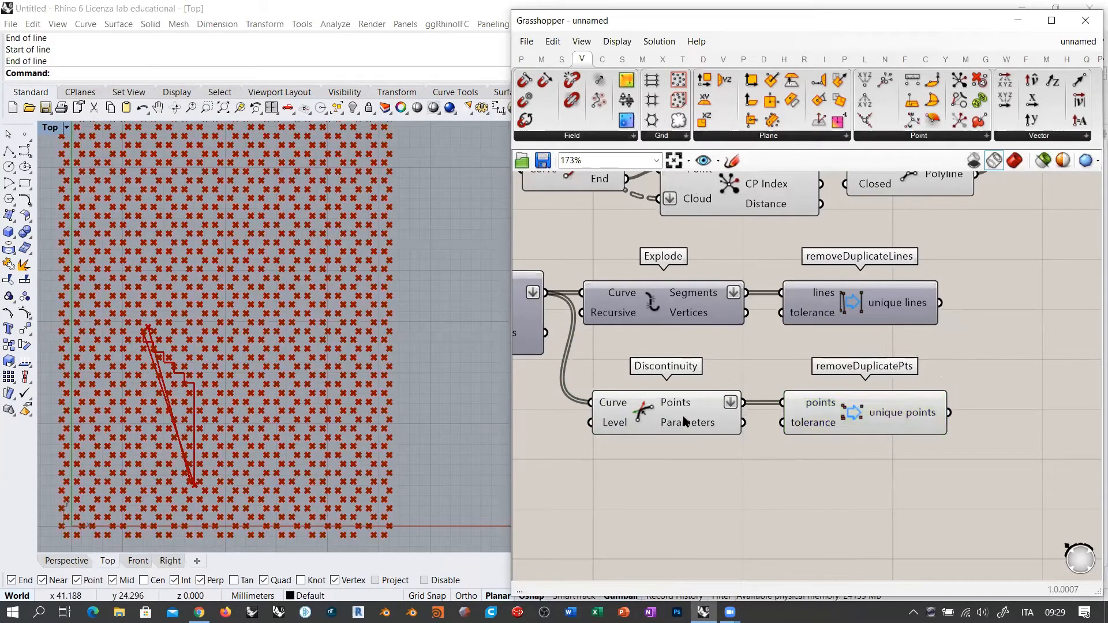
pyautogui.hotkey('ctrl', 'q')
pyautogui.click(840, 470)
pyautogui.moveTo(818, 402)
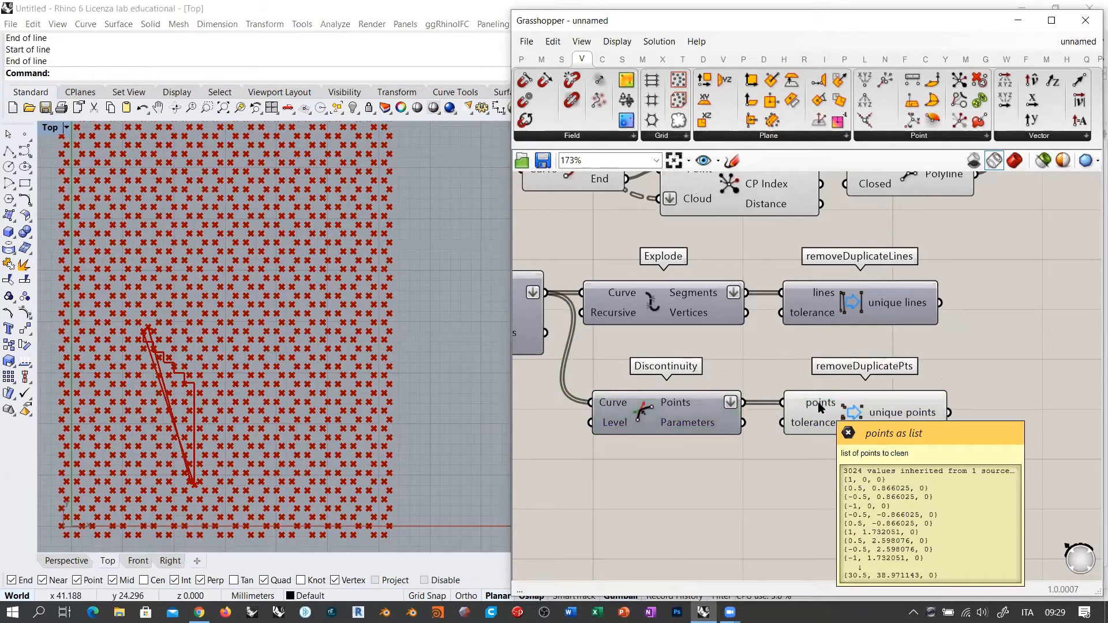
pyautogui.moveTo(896, 418)
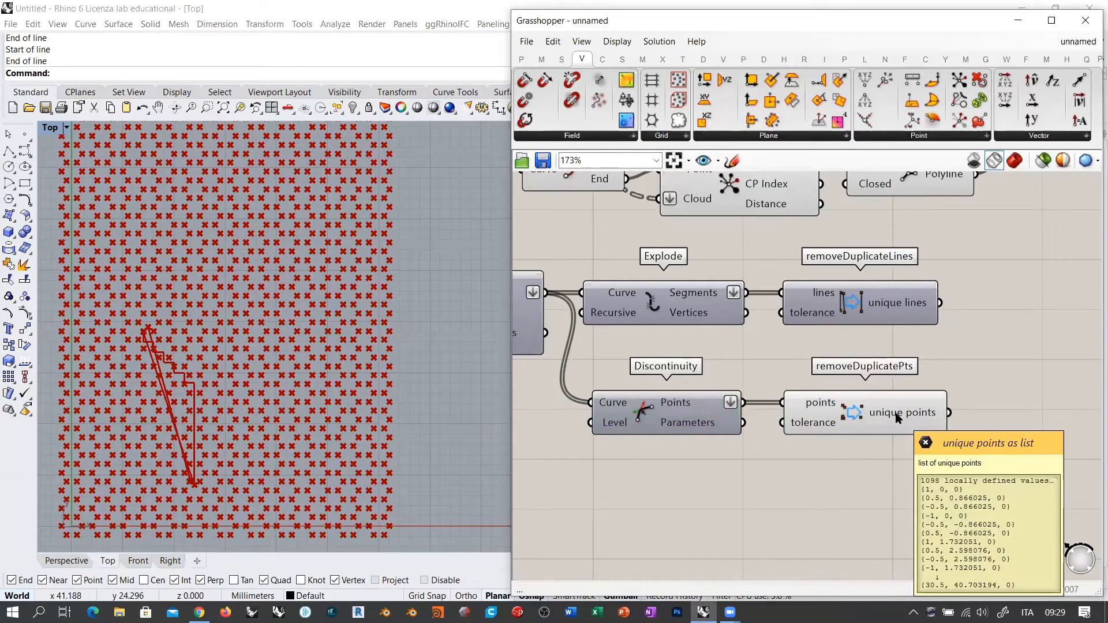
# Step: Hide the removeDuplicatePts preview and show the removeDuplicateLines preview of the hexagonal grid
pyautogui.click(851, 414)
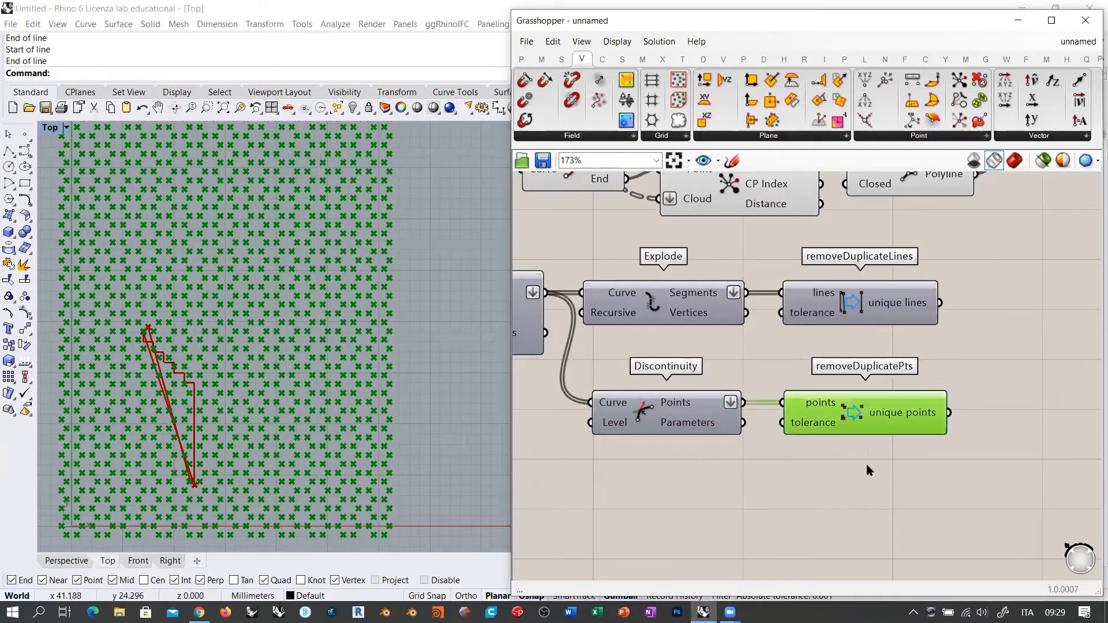
pyautogui.moveTo(853, 407); pyautogui.dragTo(850, 406)
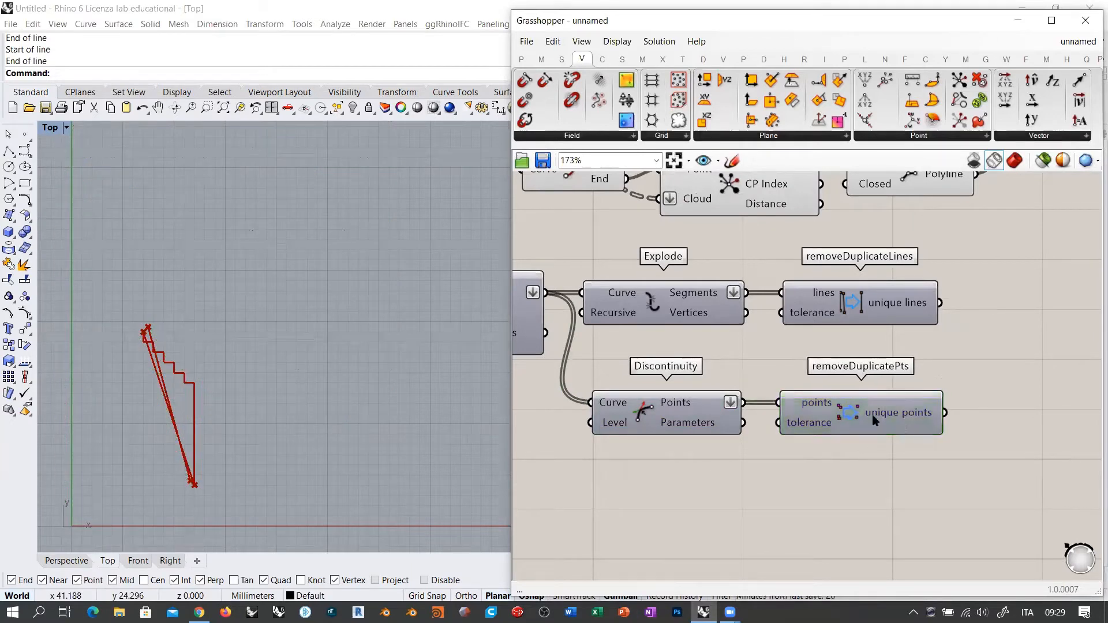
pyautogui.moveTo(872, 427)
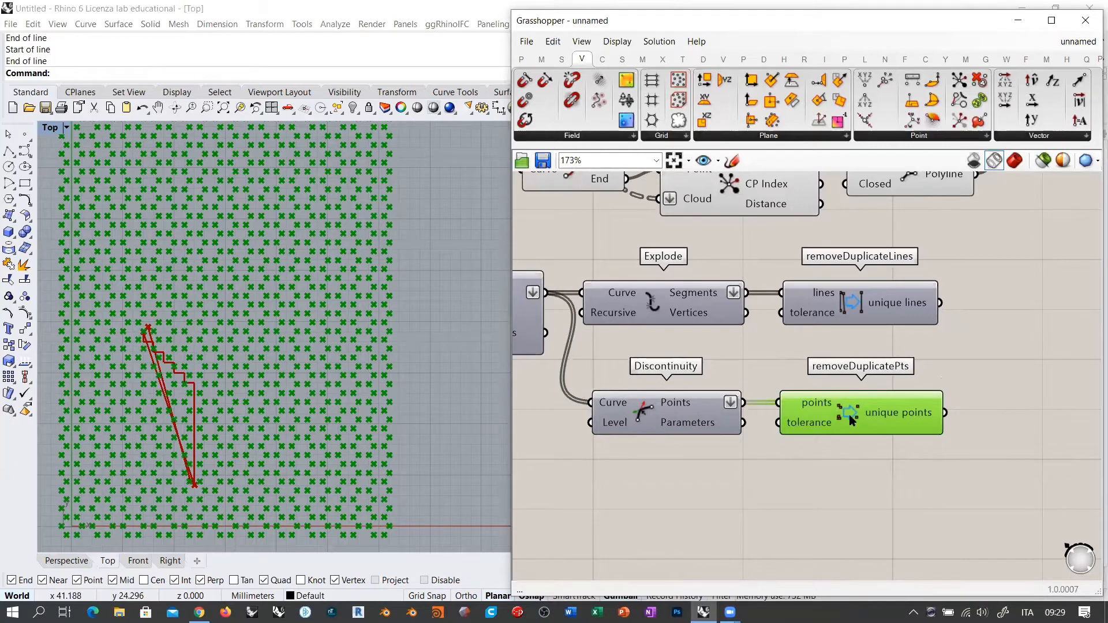
pyautogui.click(851, 303)
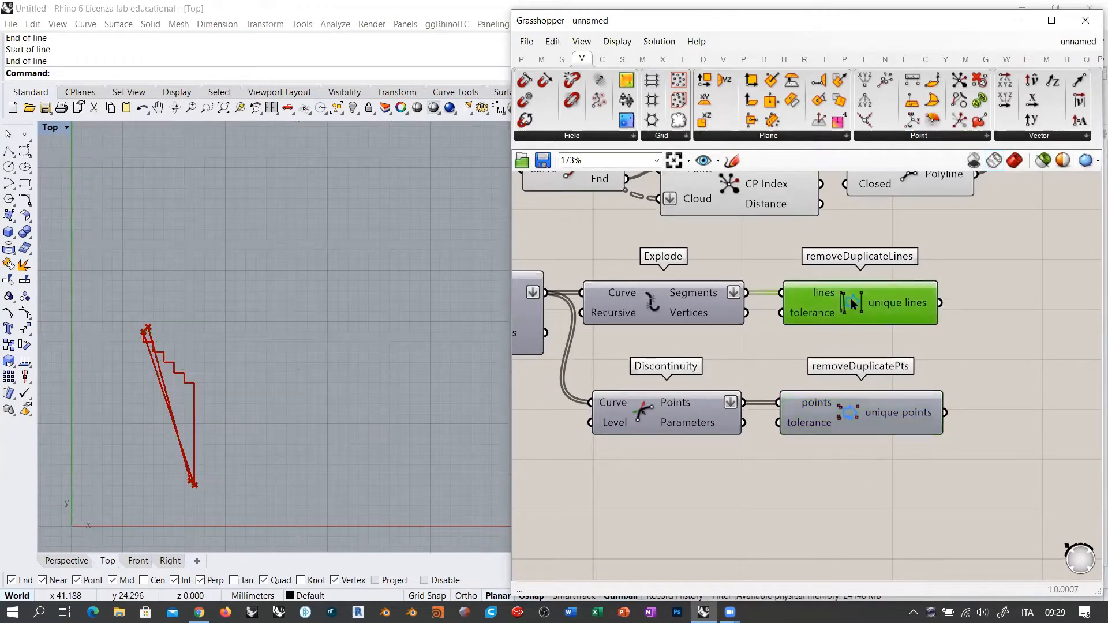
pyautogui.scroll(-3, 753, 344)
pyautogui.click(867, 456)
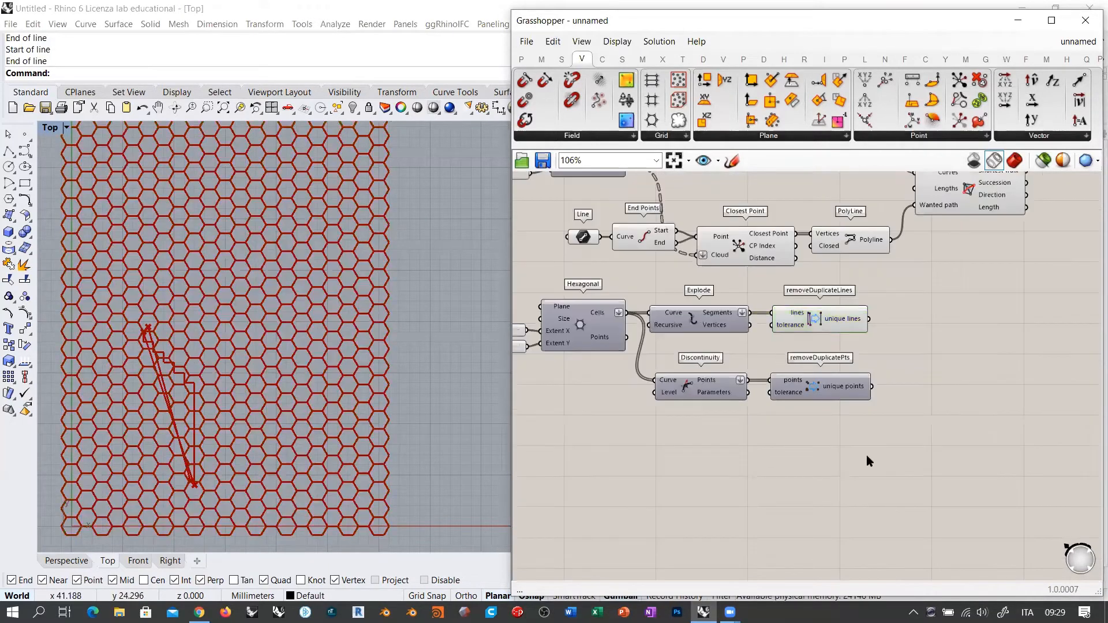
# Step: Duplicate the Line, End Points, Closest Point and PolyLine chain and place the copy below and to the right of removeDuplicatePts
pyautogui.moveTo(818, 269); pyautogui.dragTo(863, 308, button='right')
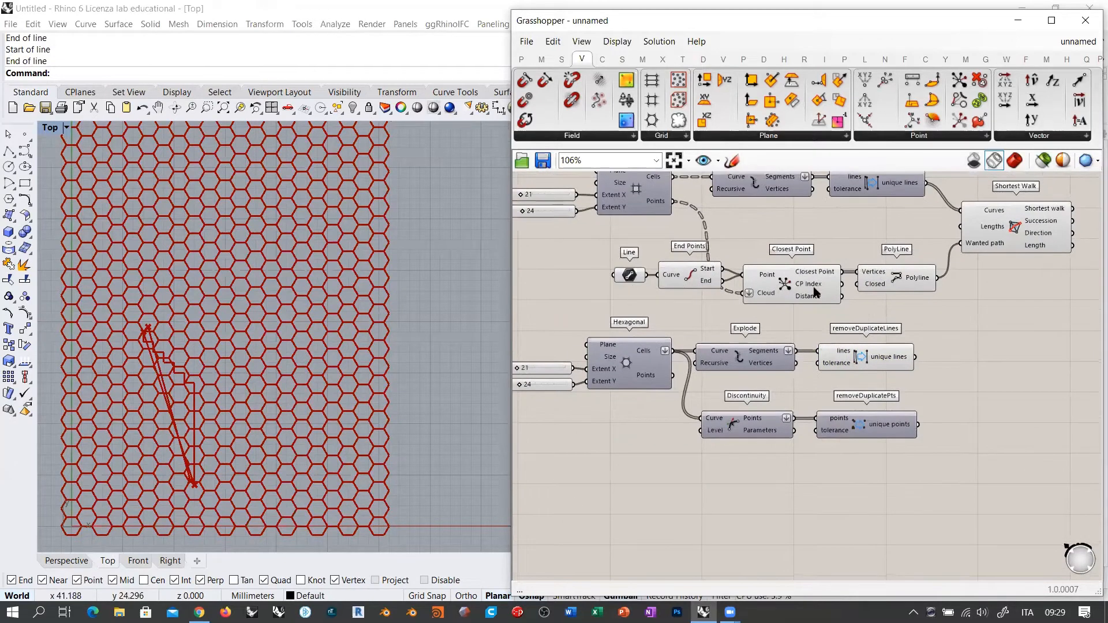
pyautogui.moveTo(910, 247); pyautogui.dragTo(604, 294)
pyautogui.keyDown('alt'); pyautogui.moveTo(791, 284); pyautogui.dragTo(799, 499); pyautogui.keyUp('alt')
pyautogui.click(830, 568)
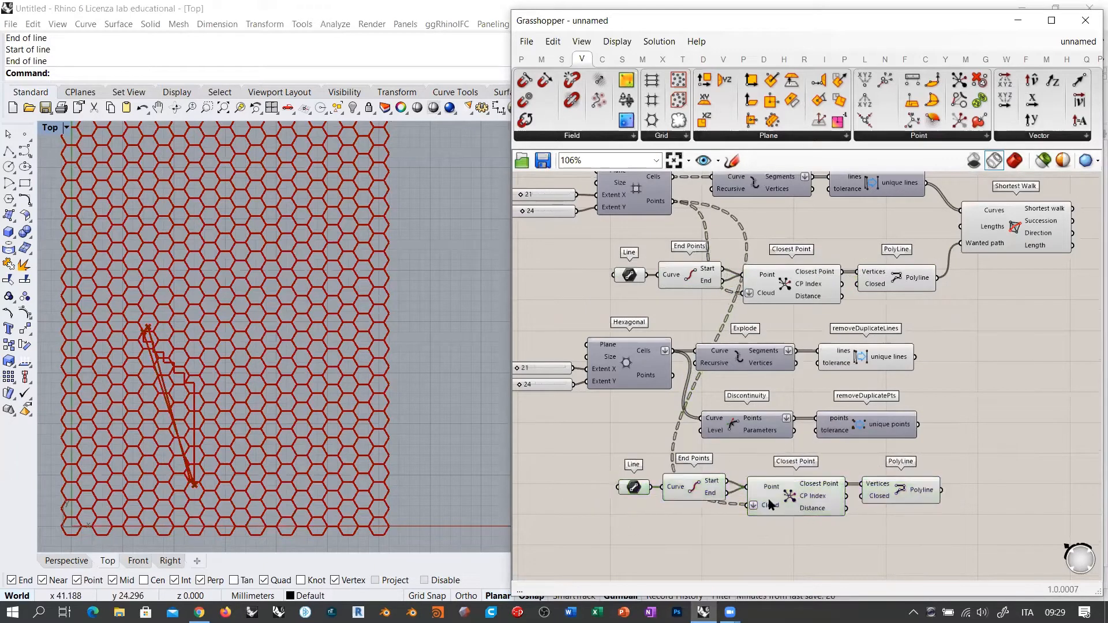
pyautogui.moveTo(914, 535); pyautogui.dragTo(579, 457)
pyautogui.moveTo(818, 494); pyautogui.dragTo(983, 488)
pyautogui.moveTo(782, 454); pyautogui.dragTo(663, 435, button='right')
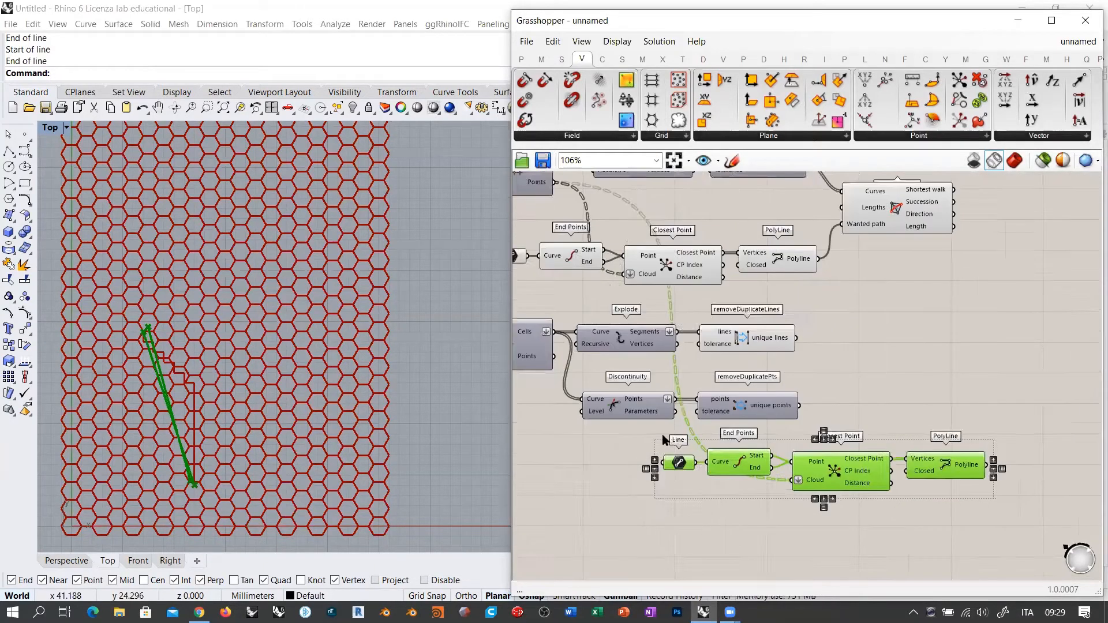
pyautogui.click(664, 440)
# Step: Replace the Cloud input of the copied Closest Point with the unique points output of removeDuplicatePts
pyautogui.scroll(5, 743, 415)
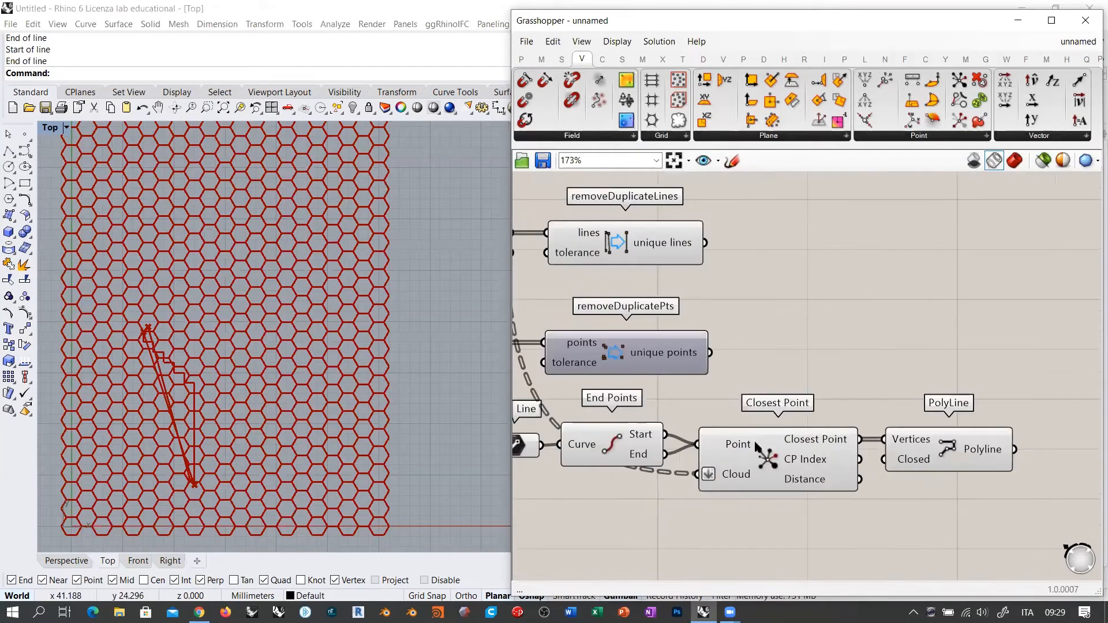
pyautogui.click(681, 355)
pyautogui.moveTo(709, 353); pyautogui.dragTo(697, 477)
pyautogui.click(783, 374)
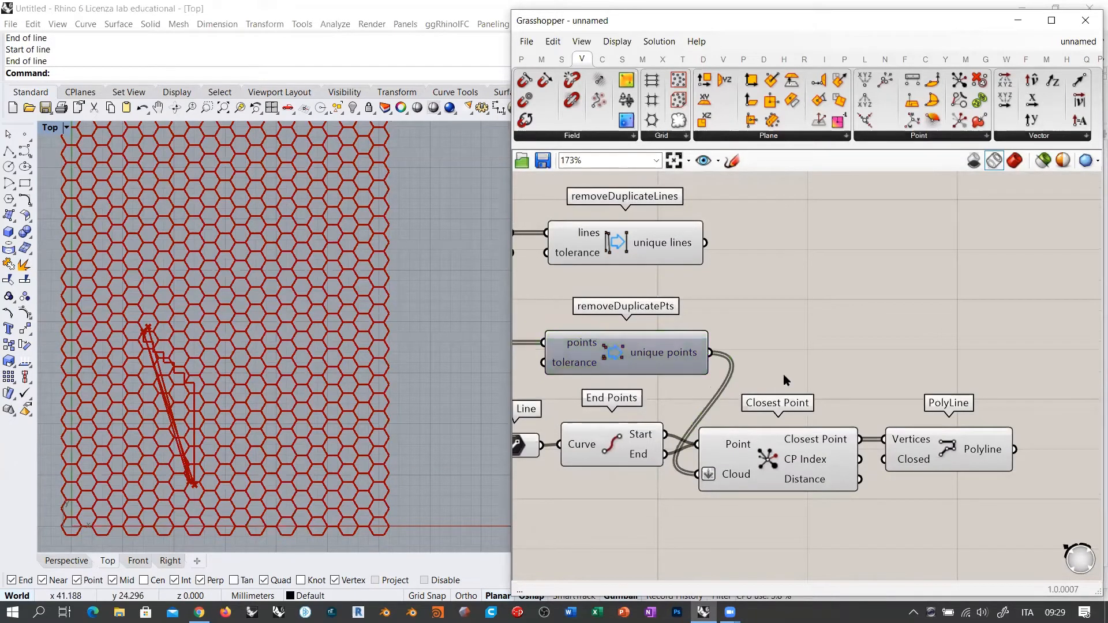
# Step: Duplicate the Shortest Walk component and place the copy to the right of the hexagonal branch
pyautogui.scroll(-4, 801, 347)
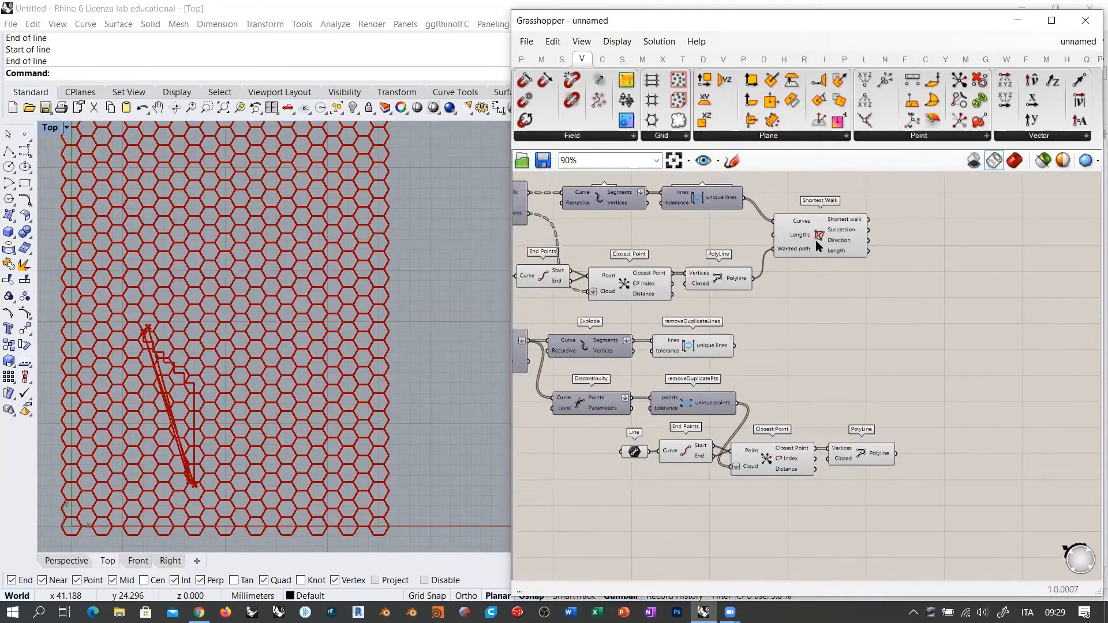
pyautogui.keyDown('alt'); pyautogui.moveTo(819, 236); pyautogui.dragTo(894, 386); pyautogui.keyUp('alt')
pyautogui.scroll(2, 893, 388)
pyautogui.click(898, 259)
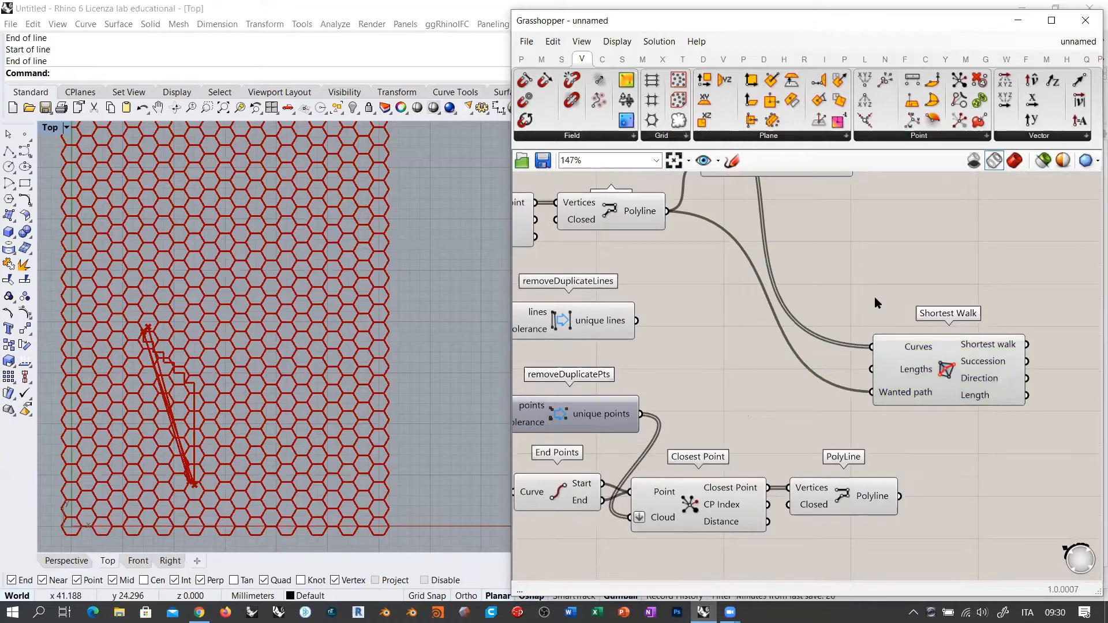
# Step: Connect the hexagonal unique lines to the copied Shortest Walk's Curves input, hide the removeDuplicateLines preview, and shift Shortest Walk slightly right
pyautogui.scroll(-2, 875, 296)
pyautogui.scroll(1, 875, 296)
pyautogui.click(641, 317)
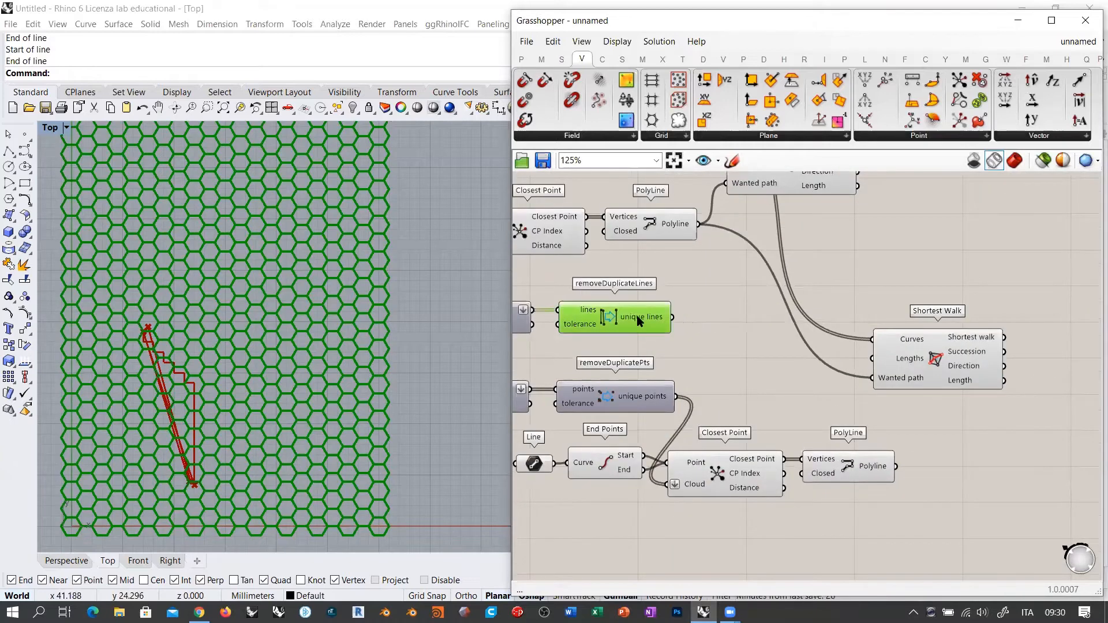
pyautogui.moveTo(674, 318); pyautogui.dragTo(872, 339)
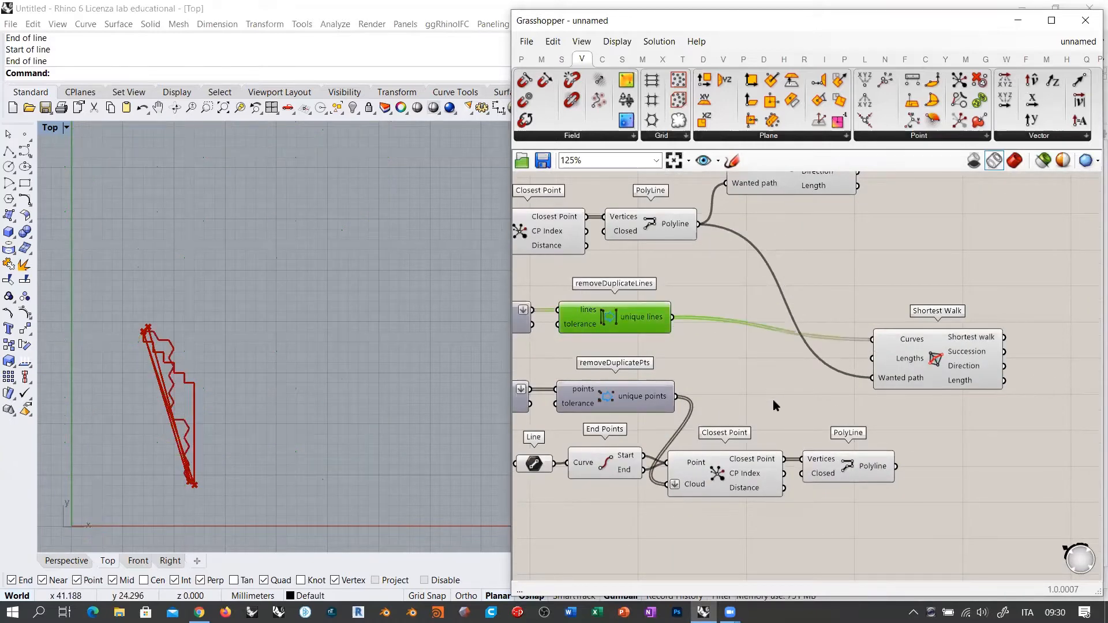
pyautogui.moveTo(889, 383); pyautogui.dragTo(901, 382)
pyautogui.click(895, 451)
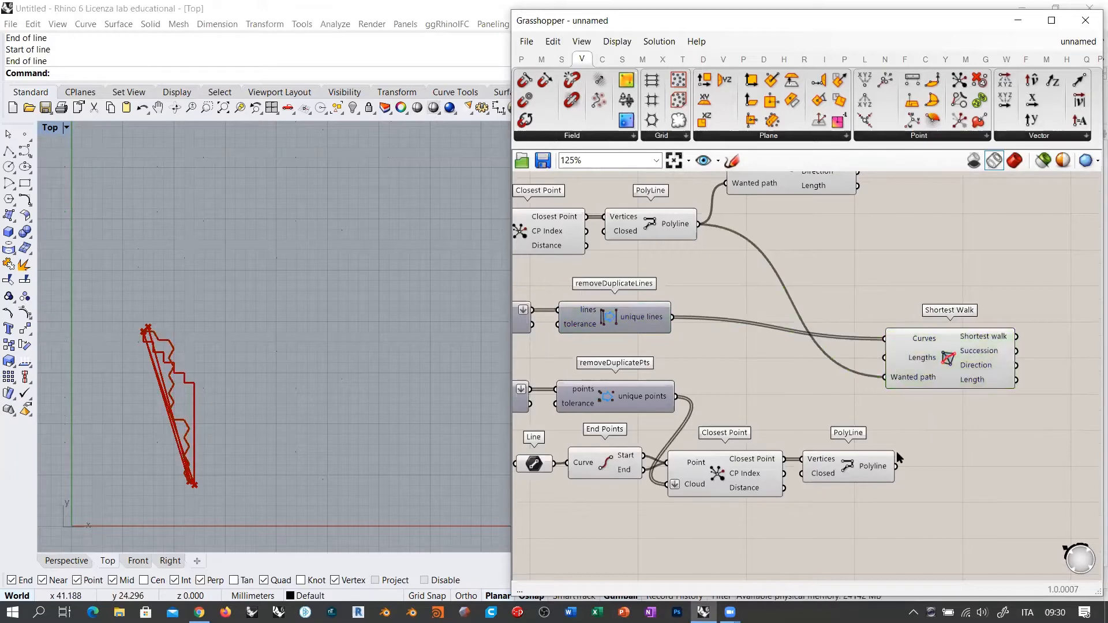
# Step: Connect the copied PolyLine's Polyline output to the Wanted path input of the copied Shortest Walk
pyautogui.click(853, 462)
pyautogui.moveTo(896, 465); pyautogui.dragTo(885, 377)
pyautogui.click(932, 427)
# Step: Group all square-grid components, disable them, and move the group slightly up and to the right
pyautogui.scroll(-5, 957, 307)
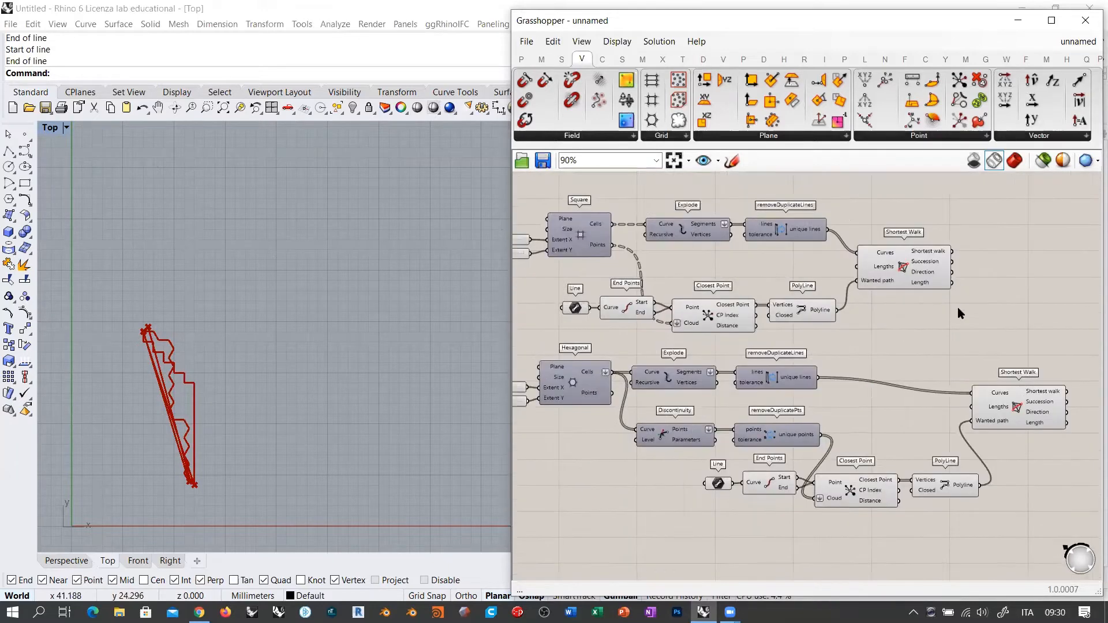
pyautogui.moveTo(989, 245); pyautogui.dragTo(581, 340)
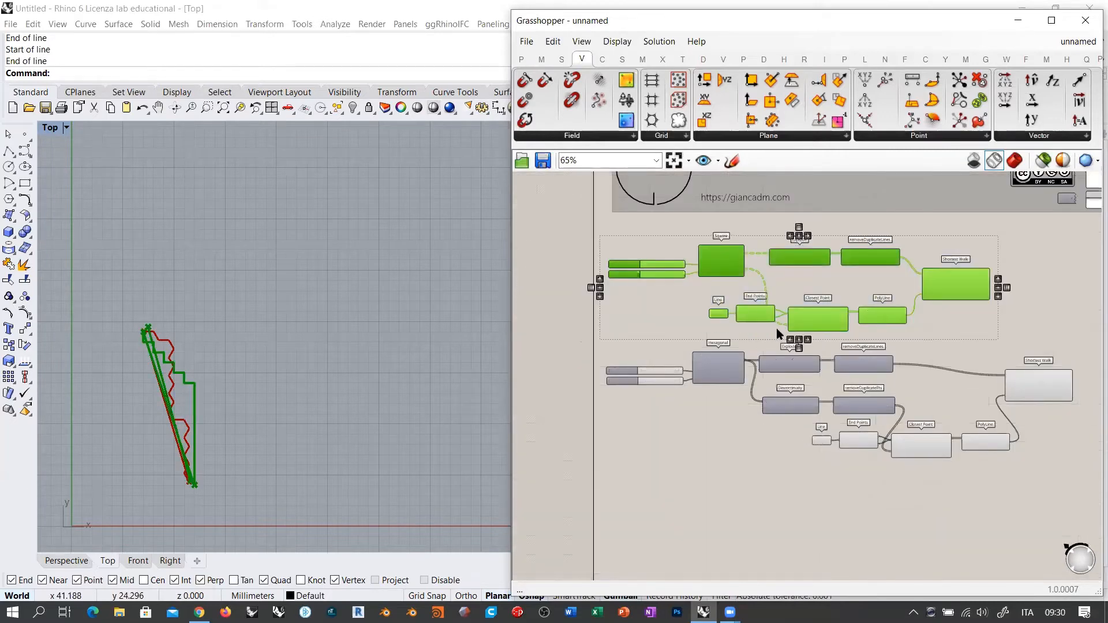
pyautogui.hotkey('ctrl', 'g')
pyautogui.hotkey('ctrl', 'e')
pyautogui.click(583, 331)
pyautogui.moveTo(640, 307); pyautogui.dragTo(659, 295)
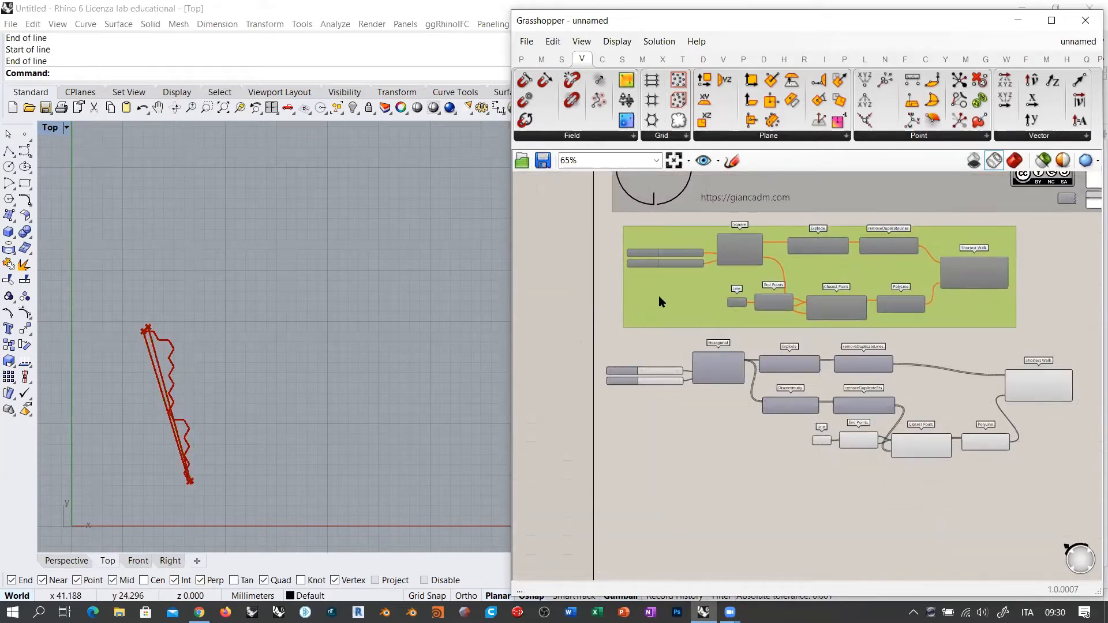
pyautogui.click(649, 394)
# Step: Hide the previews of the hexagonal branch's Line, End Points, Closest Point and PolyLine so only the shortest walk shows
pyautogui.scroll(5, 279, 383)
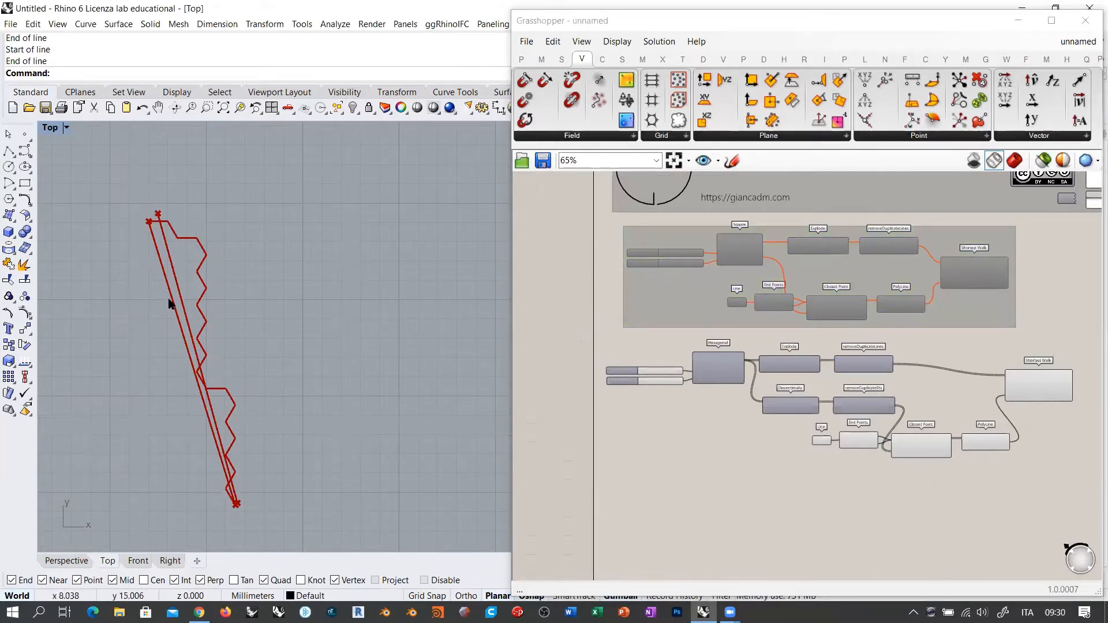
pyautogui.scroll(4, 1028, 451)
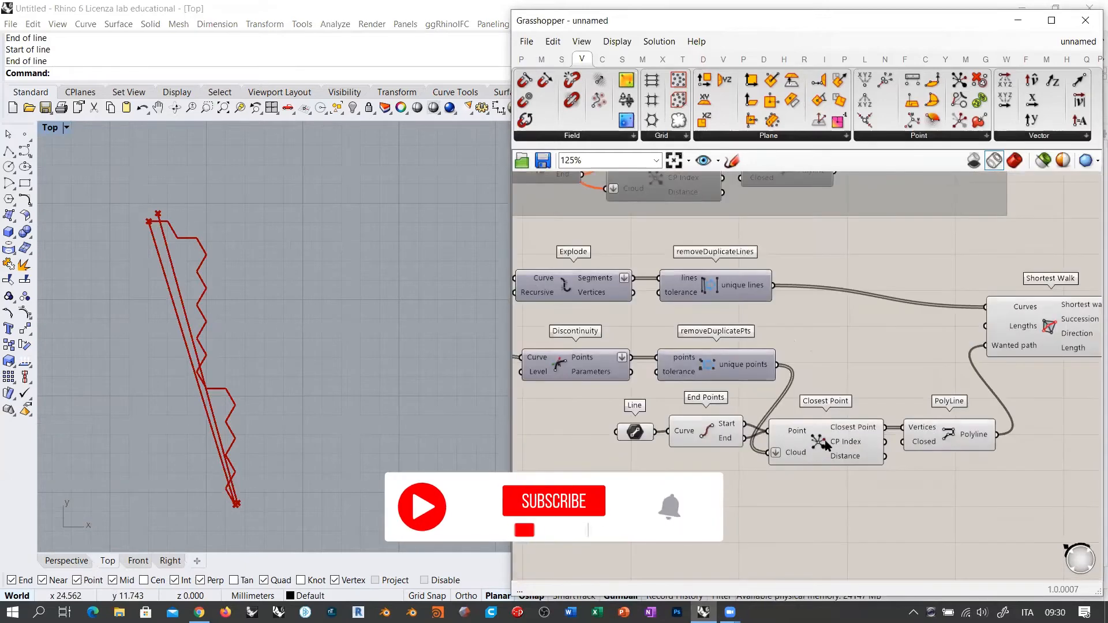
pyautogui.click(634, 432)
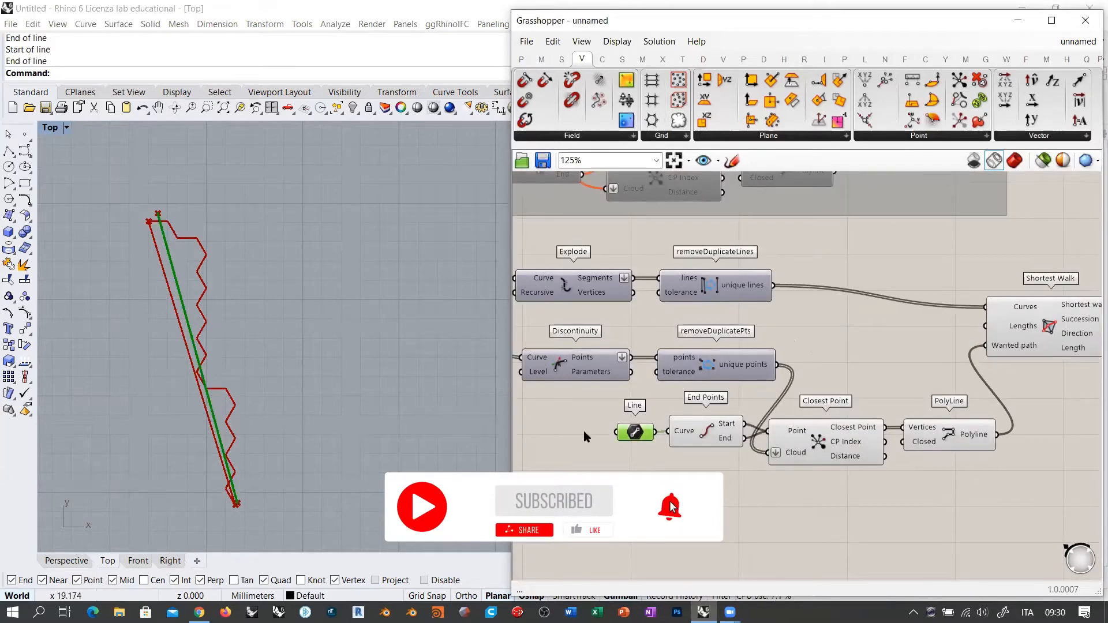
pyautogui.click(668, 471)
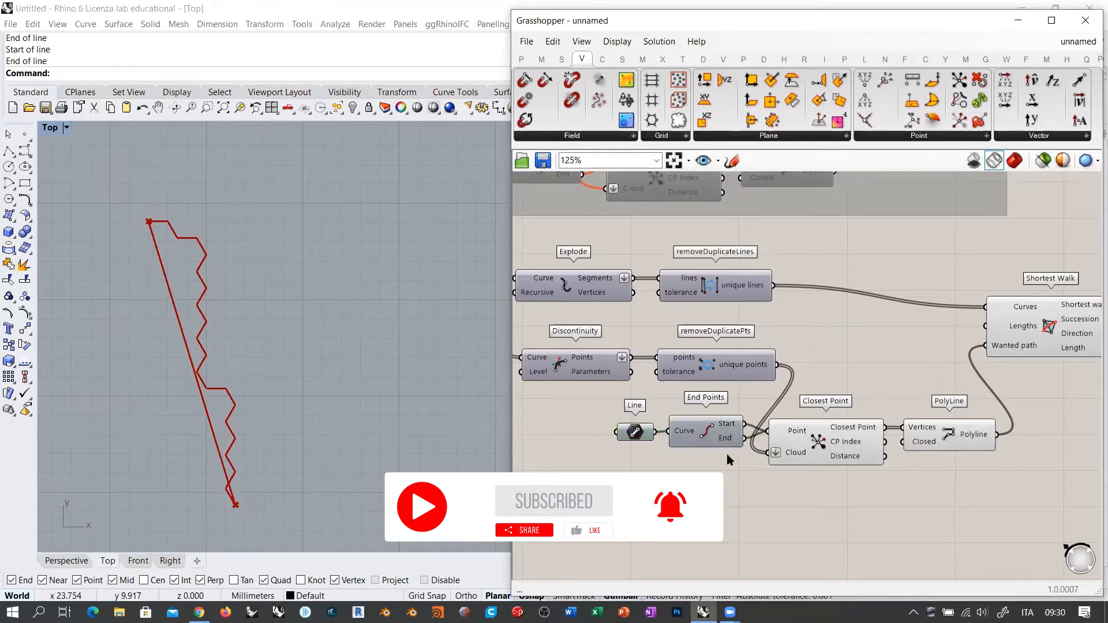
pyautogui.moveTo(917, 480); pyautogui.dragTo(874, 444)
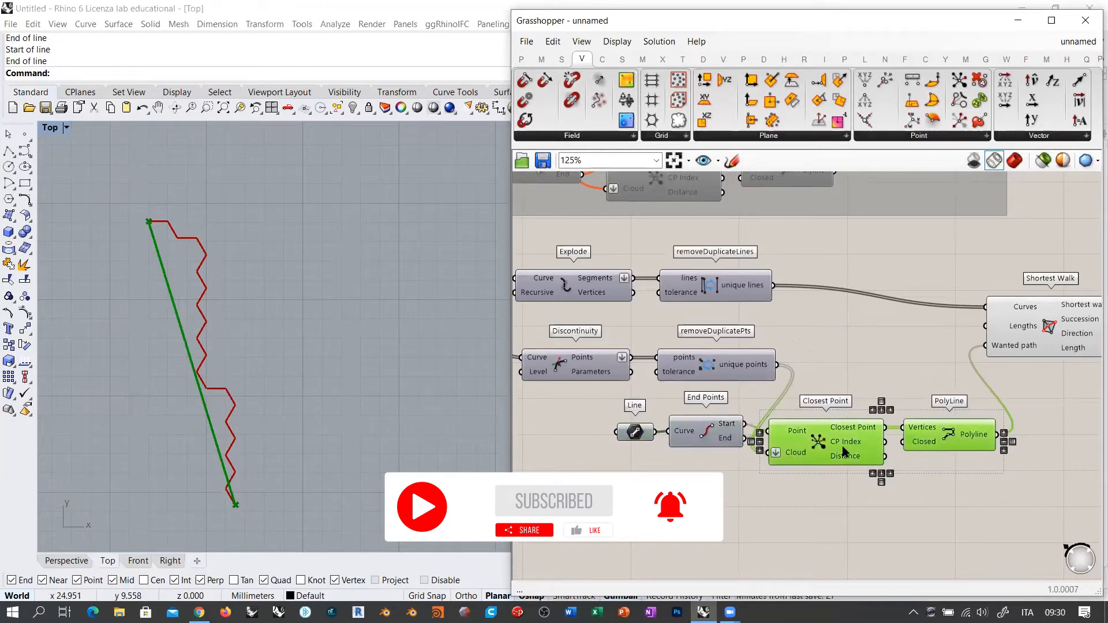
pyautogui.click(864, 487)
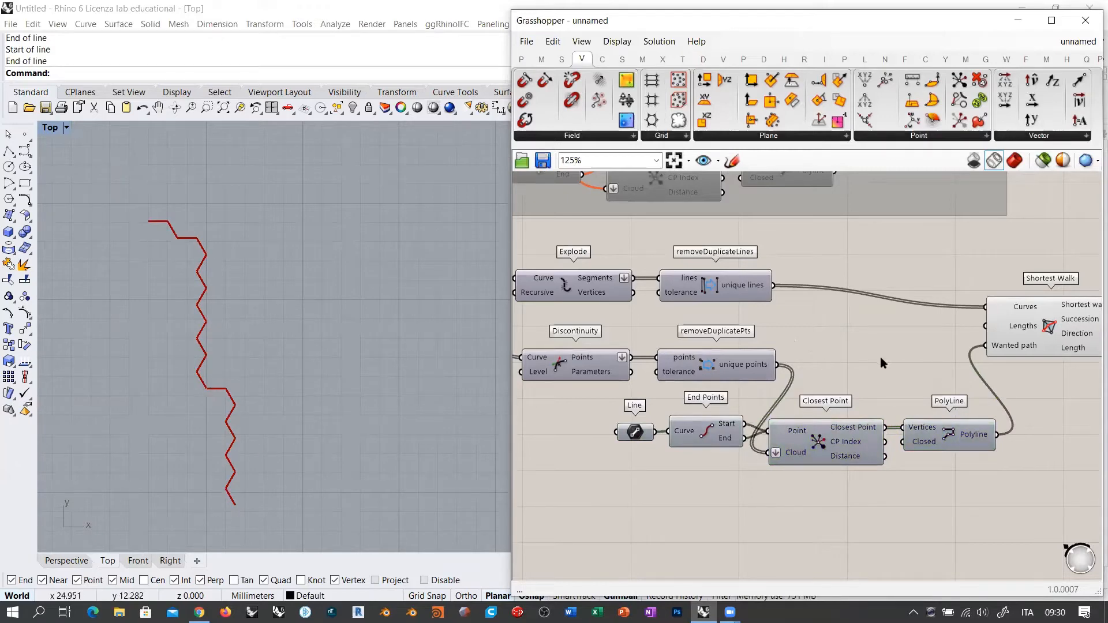
pyautogui.scroll(-2, 881, 363)
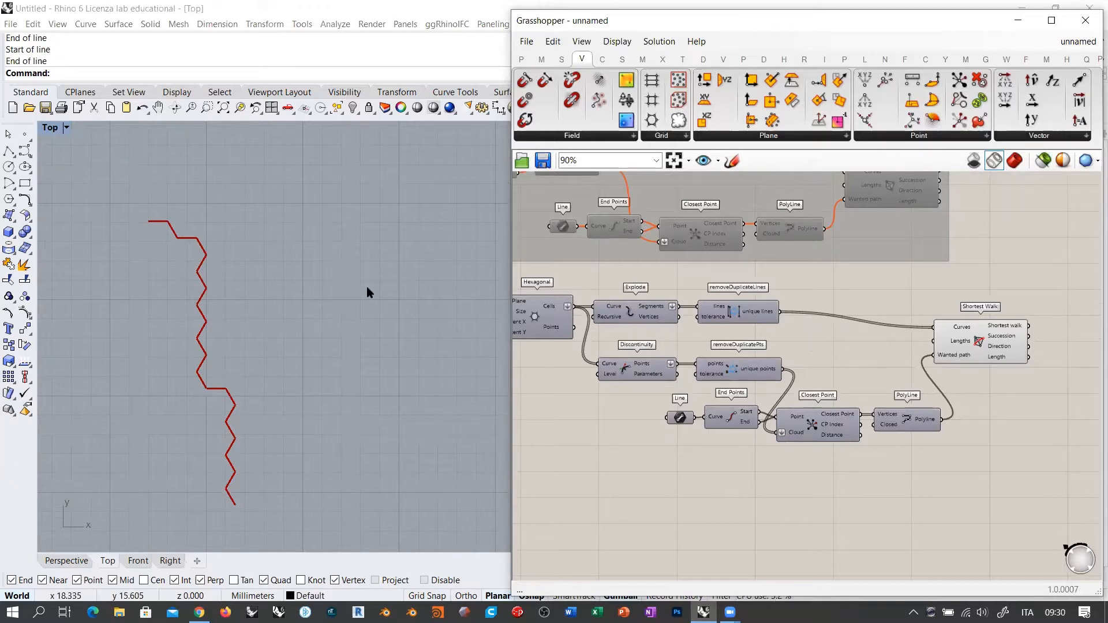
pyautogui.click(660, 136)
pyautogui.moveTo(613, 355); pyautogui.dragTo(752, 365, button='right')
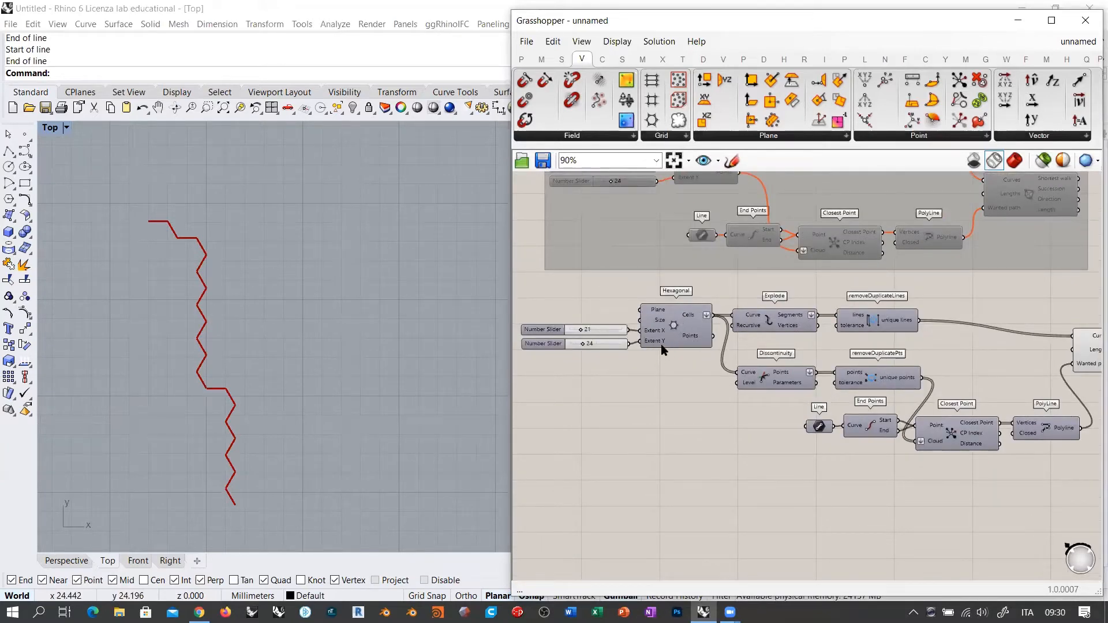
pyautogui.scroll(-2, 660, 338)
pyautogui.moveTo(997, 426); pyautogui.dragTo(860, 427, button='right')
pyautogui.scroll(4, 855, 375)
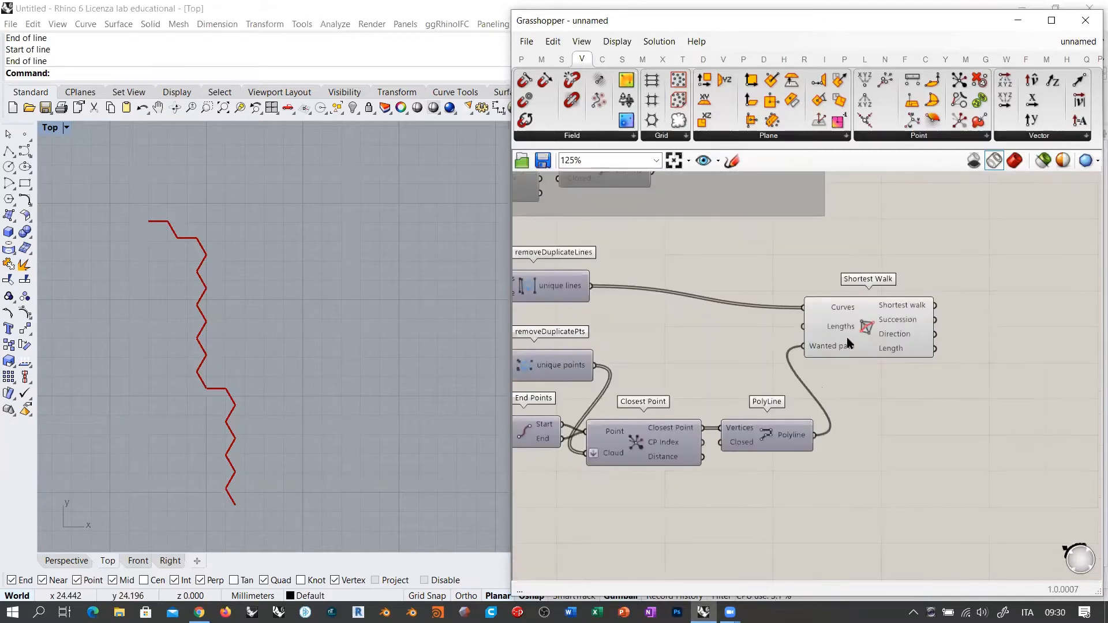
# Step: Space out the hexagonal branch by moving Shortest Walk further right and lower, and raising the Line, End Points, Closest Point and PolyLine row slightly
pyautogui.moveTo(848, 343); pyautogui.dragTo(956, 319)
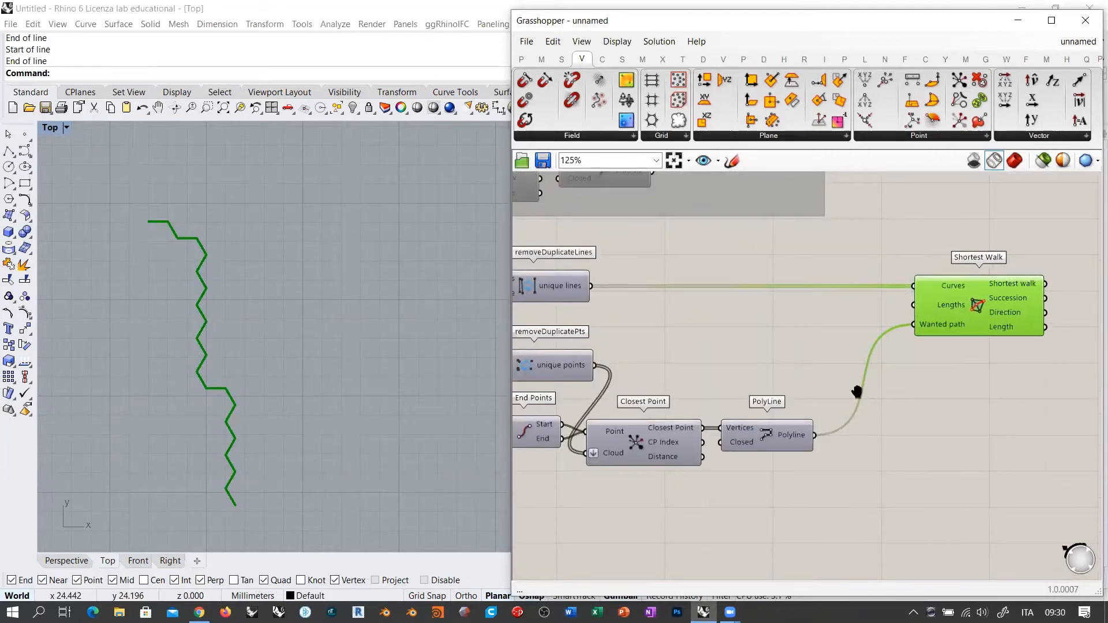
pyautogui.moveTo(856, 391); pyautogui.dragTo(956, 369, button='right')
pyautogui.moveTo(937, 471); pyautogui.dragTo(534, 394)
pyautogui.moveTo(783, 401); pyautogui.dragTo(786, 378)
pyautogui.click(771, 347)
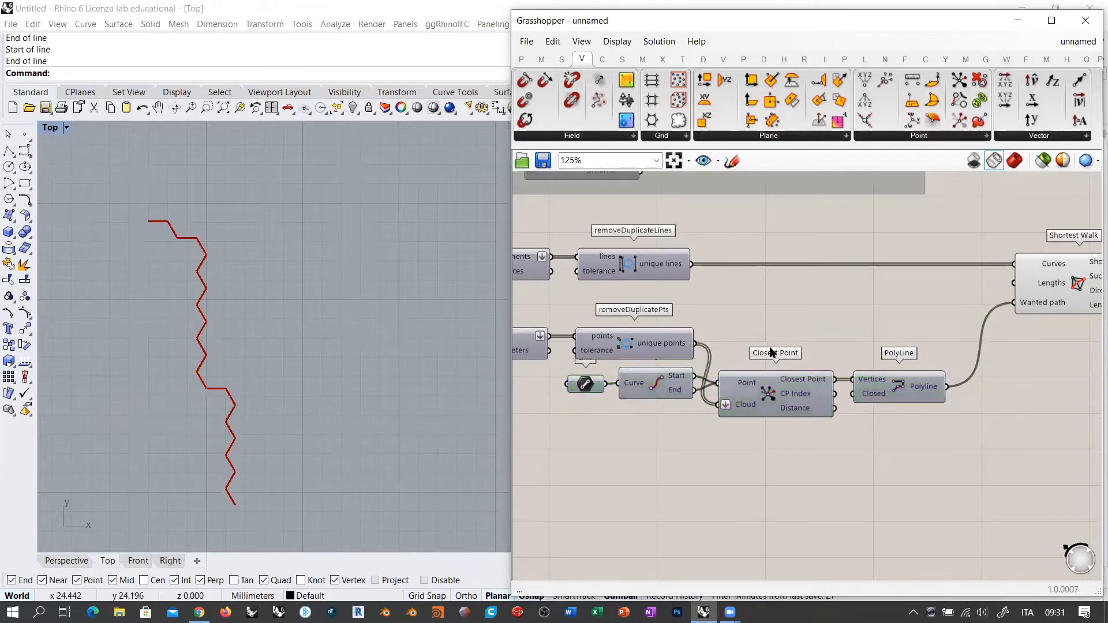
pyautogui.scroll(-2, 770, 347)
pyautogui.moveTo(973, 303); pyautogui.dragTo(939, 344)
pyautogui.click(940, 379)
# Step: Move the entire hexagonal branch slightly right beneath the disabled square-grid group
pyautogui.scroll(-2, 904, 338)
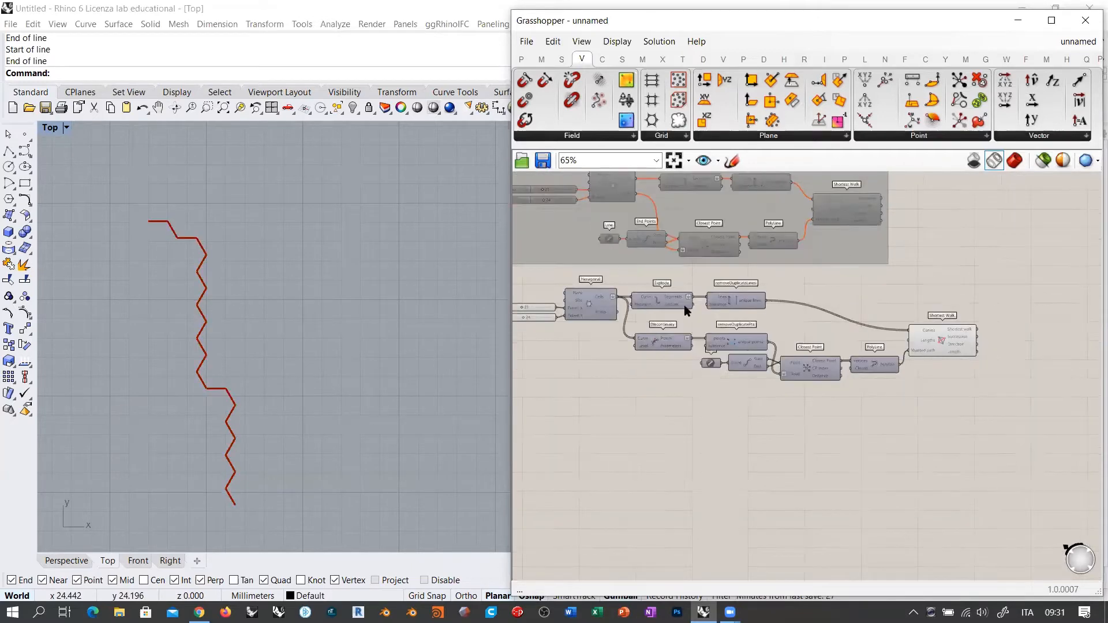
pyautogui.moveTo(1085, 290); pyautogui.dragTo(487, 431)
pyautogui.moveTo(687, 329); pyautogui.dragTo(715, 327)
pyautogui.click(736, 370)
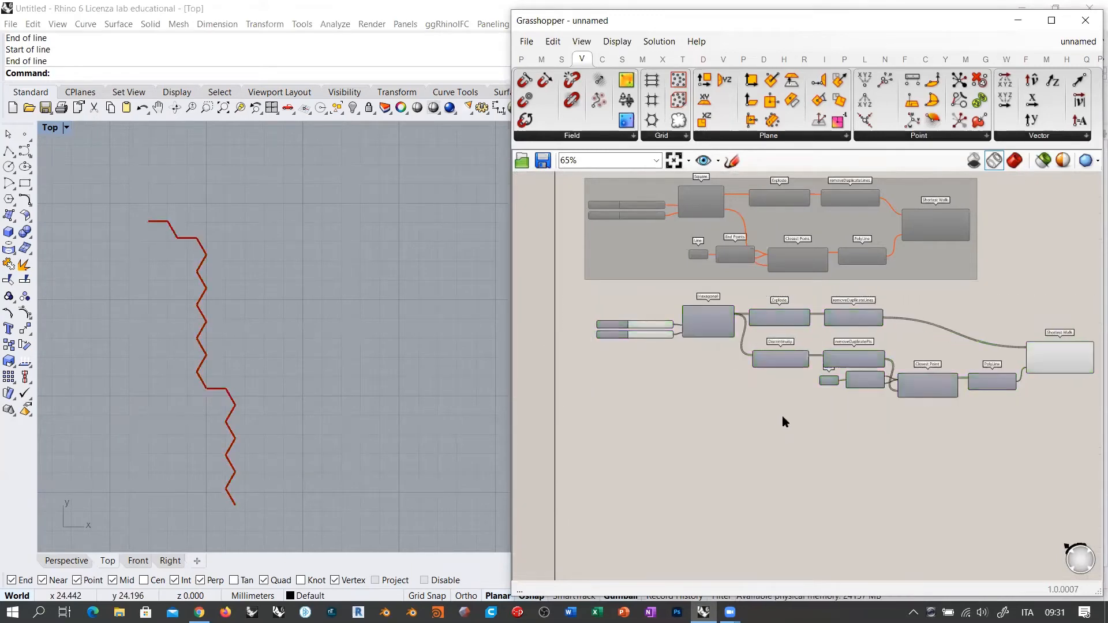
# Step: Shift the Line parameter clear of removeDuplicatePts and assign it two new, separate, steep lines drawn in the Top viewport
pyautogui.scroll(1, 784, 421)
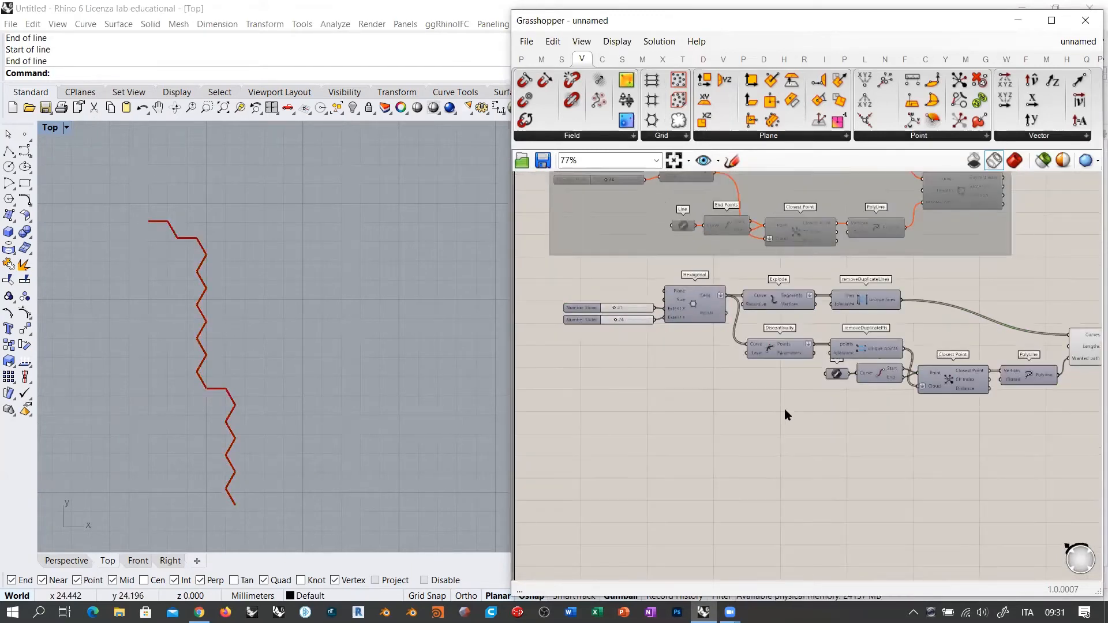
pyautogui.scroll(3, 888, 404)
pyautogui.click(767, 372)
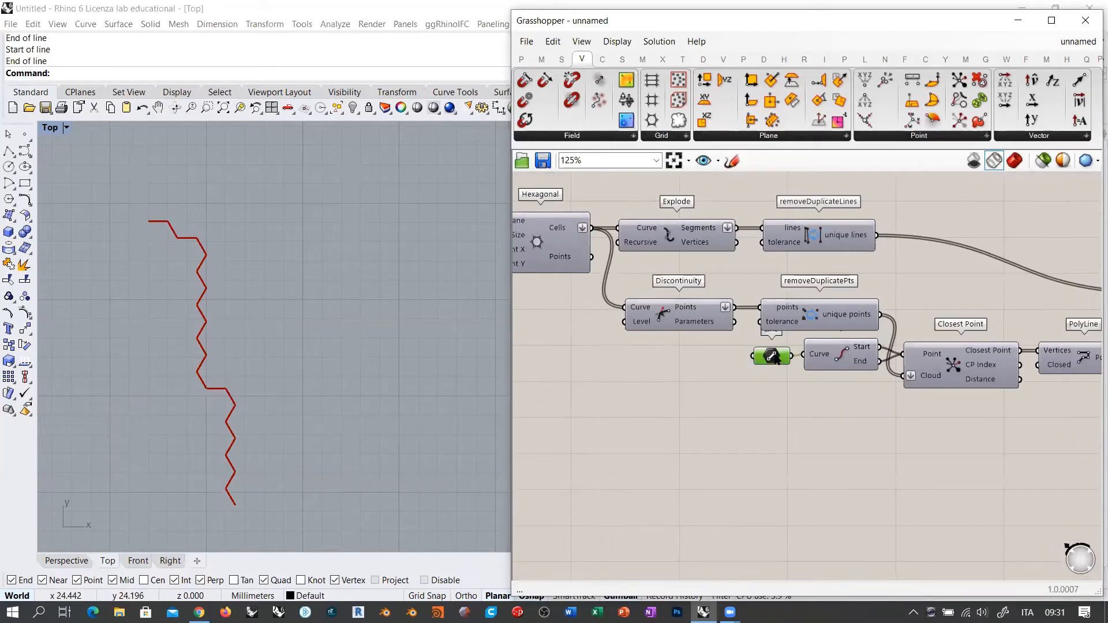
pyautogui.rightClick(768, 374)
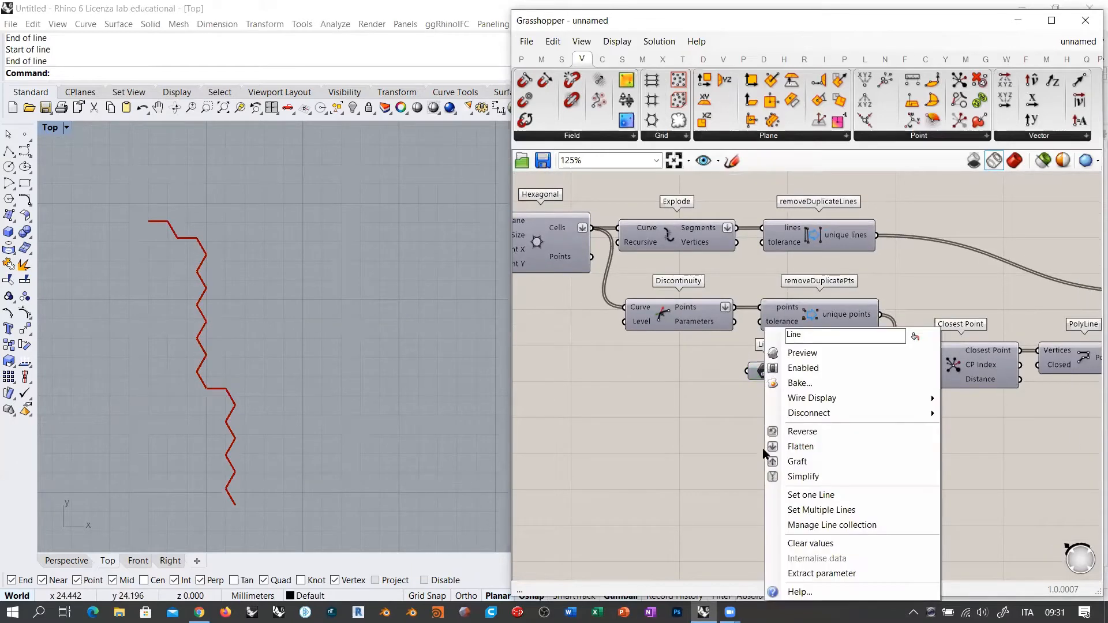
pyautogui.click(811, 511)
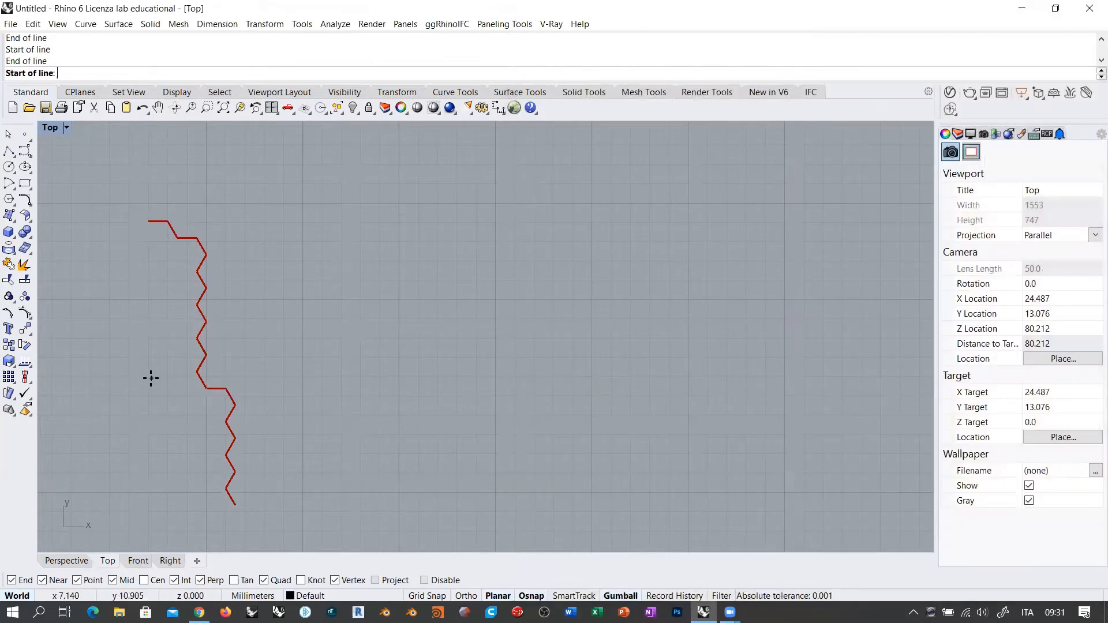
pyautogui.click(162, 418)
pyautogui.click(197, 180)
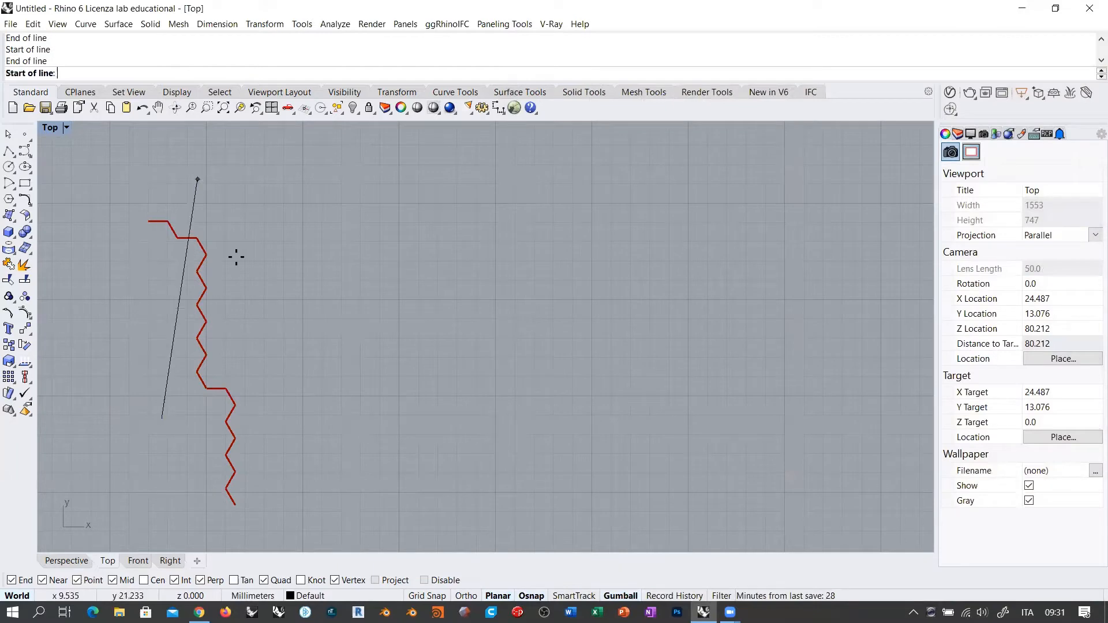
pyautogui.click(339, 395)
pyautogui.click(294, 211)
pyautogui.rightClick(268, 392)
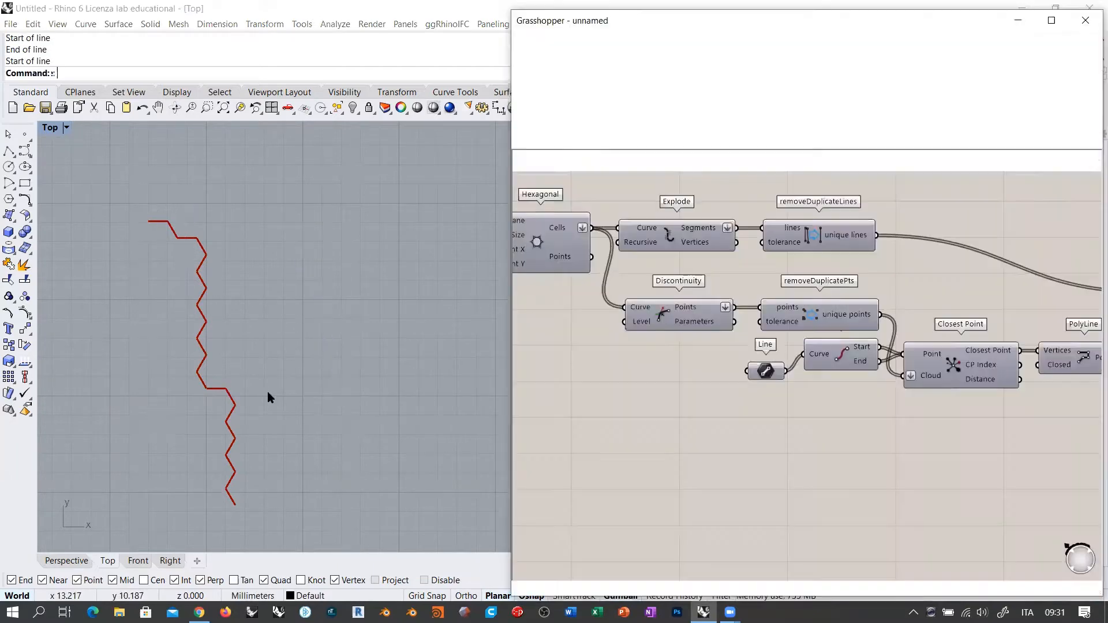
# Step: Show the End Points preview to check the start and end points of both lines, and hide it again
pyautogui.moveTo(793, 428); pyautogui.dragTo(614, 416, button='right')
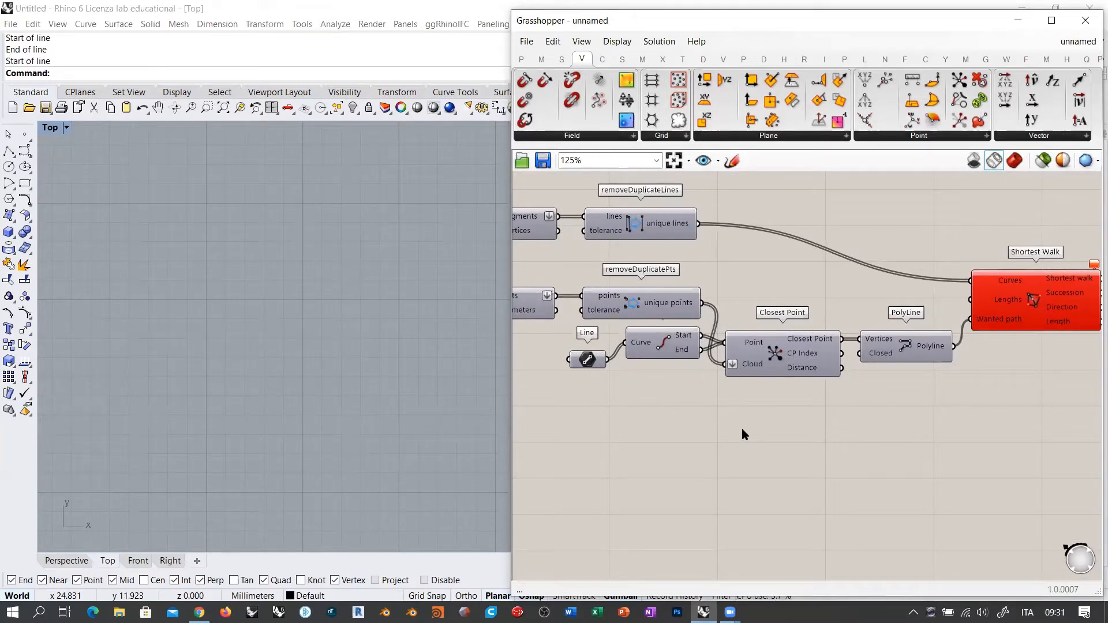
pyautogui.moveTo(679, 306)
pyautogui.scroll(3, 771, 398)
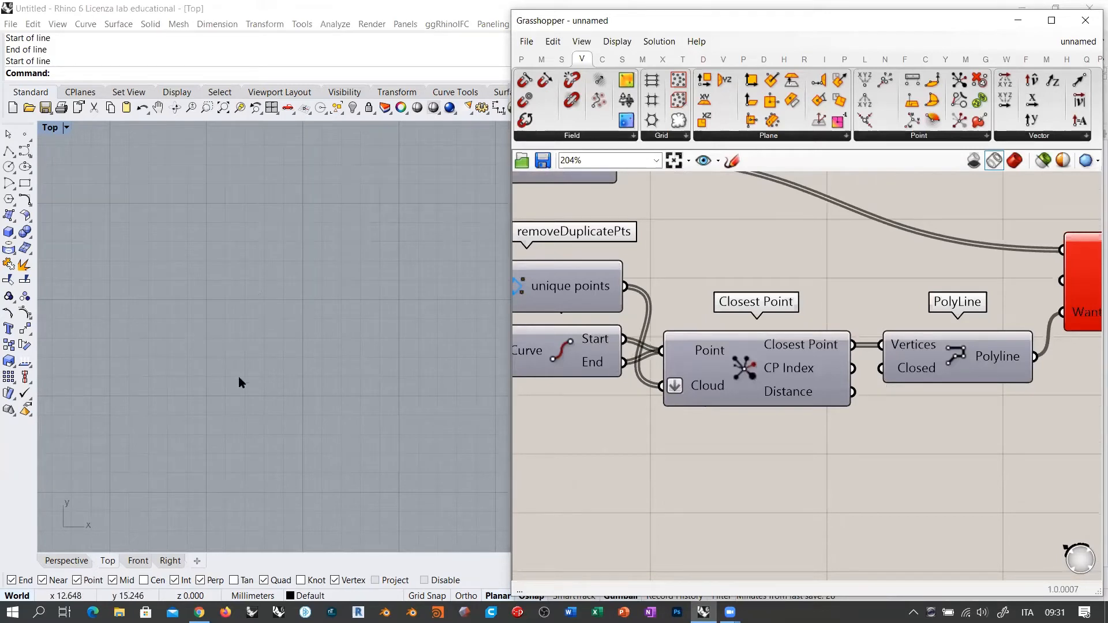
pyautogui.moveTo(719, 376); pyautogui.dragTo(781, 388, button='right')
pyautogui.click(612, 362)
pyautogui.hotkey('ctrl', 'q')
pyautogui.click(553, 411)
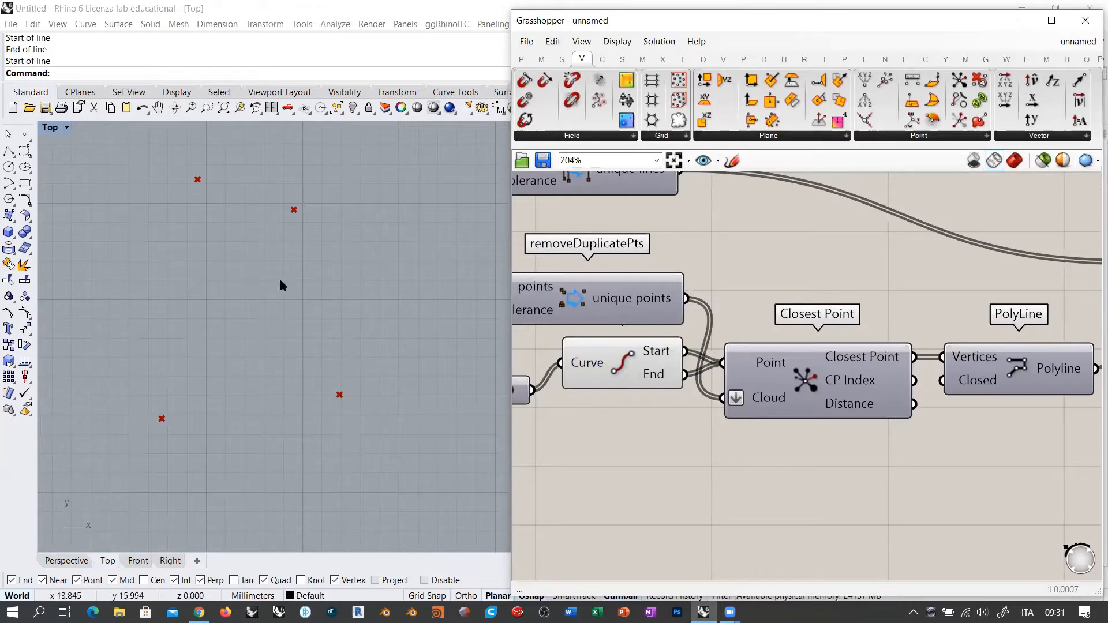
pyautogui.click(627, 367)
pyautogui.hotkey('ctrl', 'q')
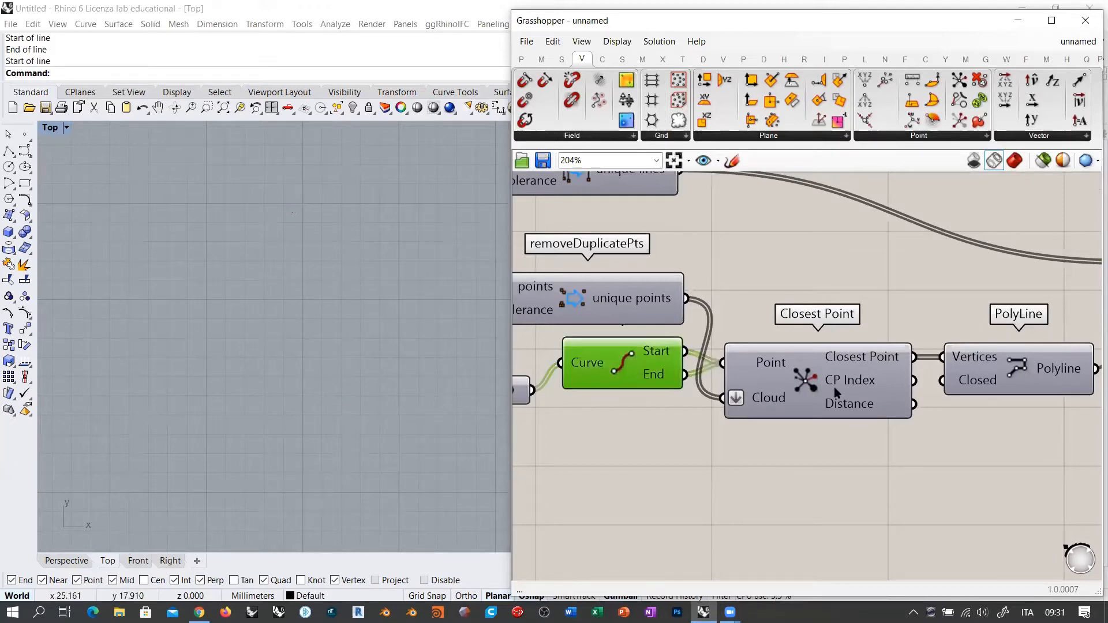
# Step: Preview the Closest Point and PolyLine results to examine how the points are connected, and hide the Closest Point preview
pyautogui.click(838, 406)
pyautogui.hotkey('ctrl', 'q')
pyautogui.click(706, 444)
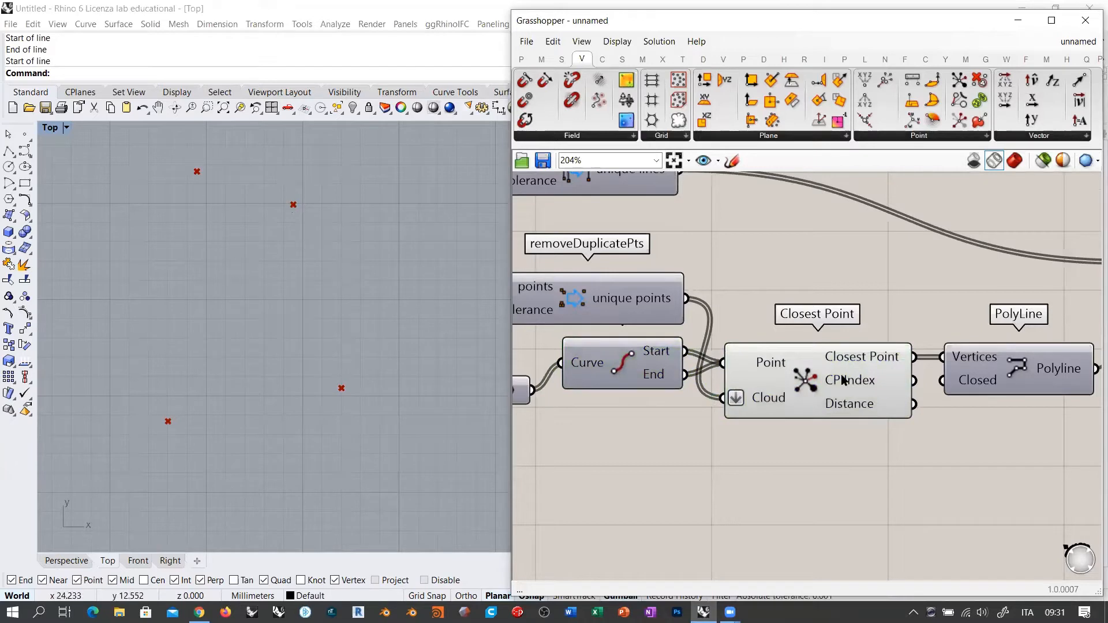
pyautogui.moveTo(873, 361)
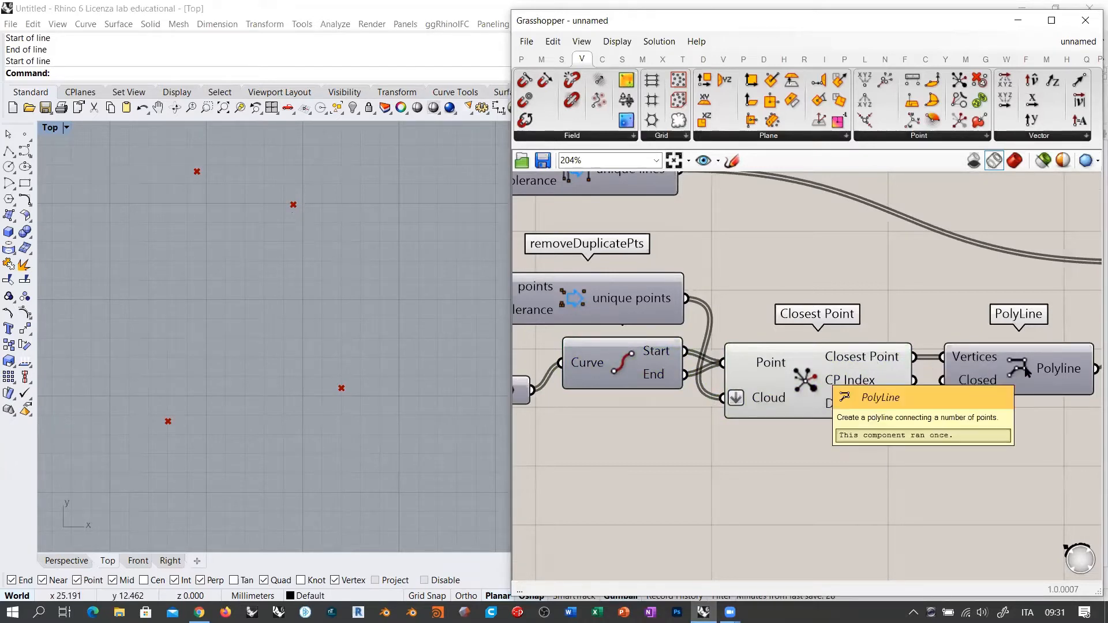
pyautogui.click(1027, 374)
pyautogui.hotkey('ctrl', 'q')
pyautogui.click(1003, 436)
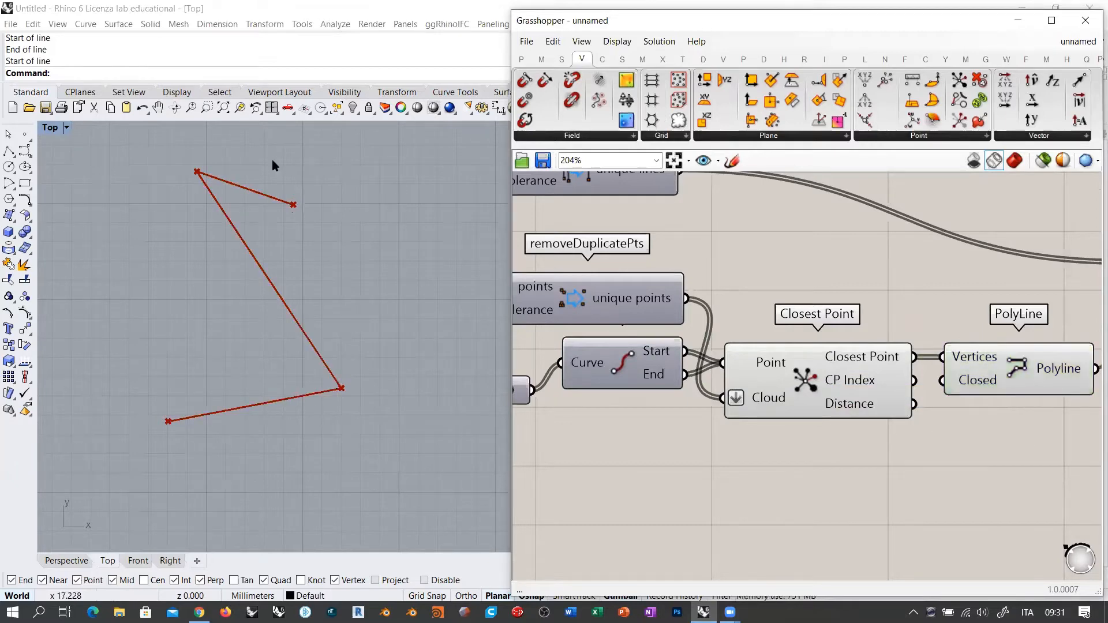
pyautogui.click(811, 381)
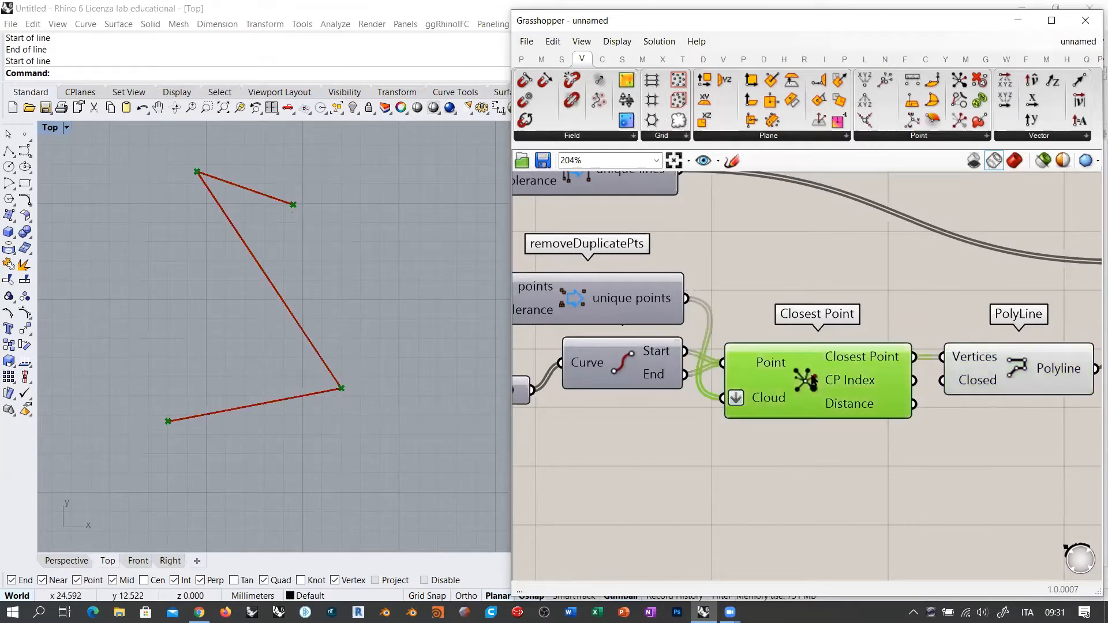
pyautogui.hotkey('ctrl', 'q')
# Step: Check Shortest Walk's Wanted path input and graft the Line parameter so each line gets its own branch
pyautogui.moveTo(1016, 377); pyautogui.dragTo(714, 386, button='right')
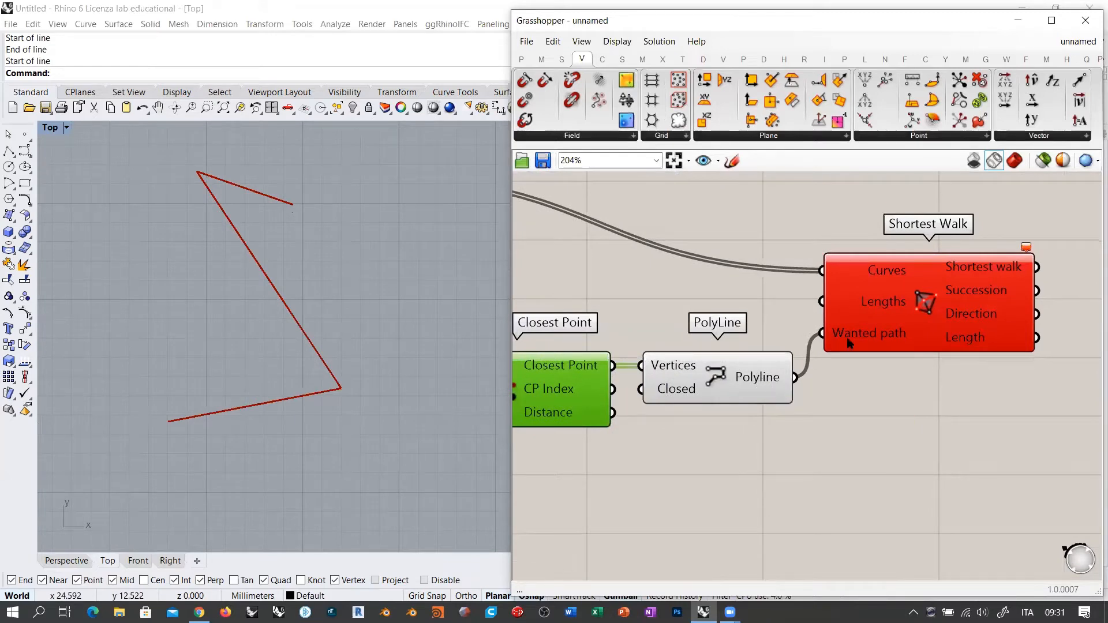
pyautogui.moveTo(857, 337)
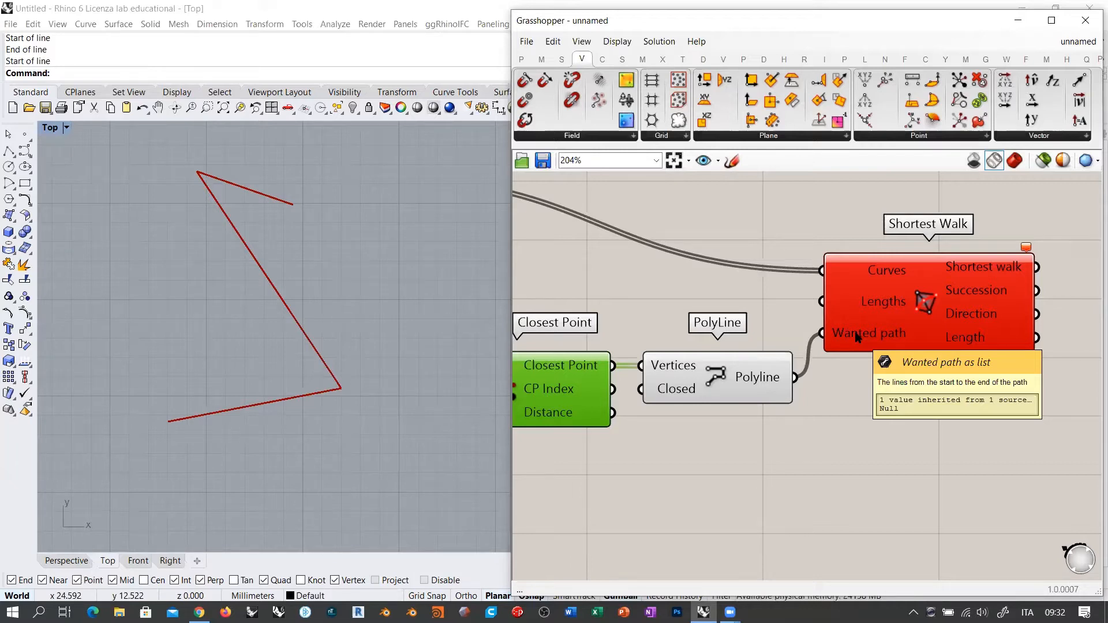
pyautogui.scroll(-2, 808, 375)
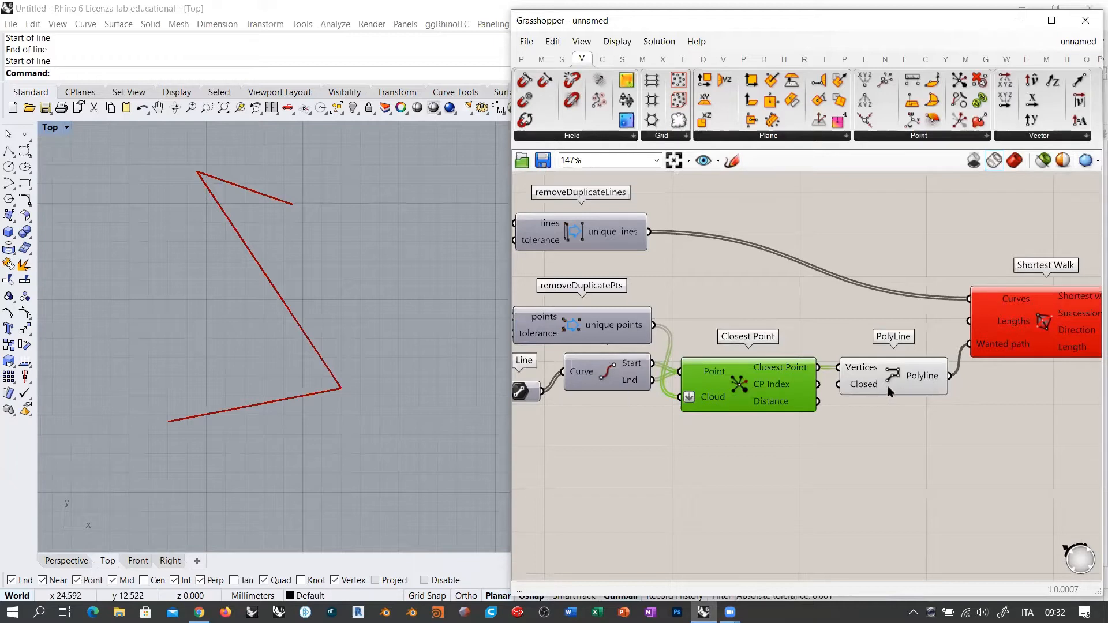
pyautogui.moveTo(749, 402); pyautogui.dragTo(893, 373, button='right')
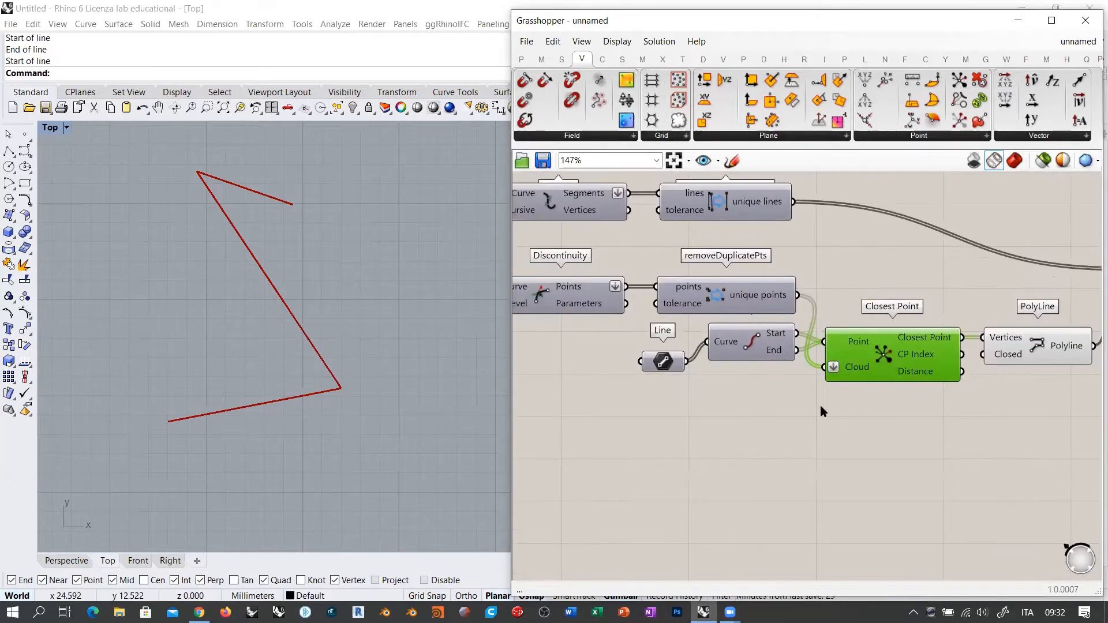
pyautogui.click(819, 405)
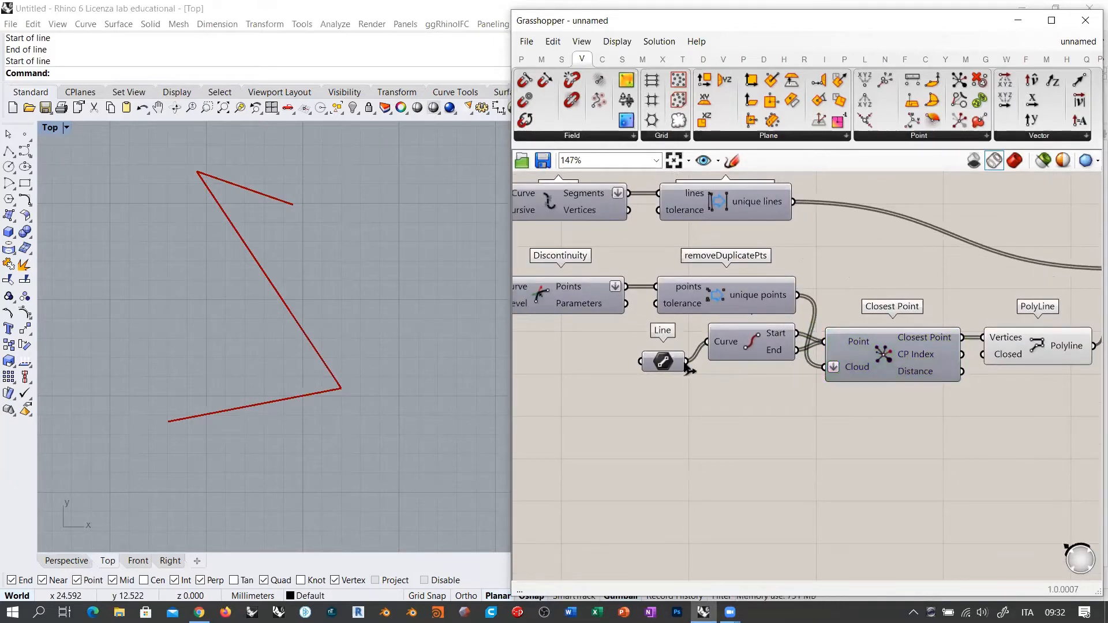
pyautogui.rightClick(664, 363)
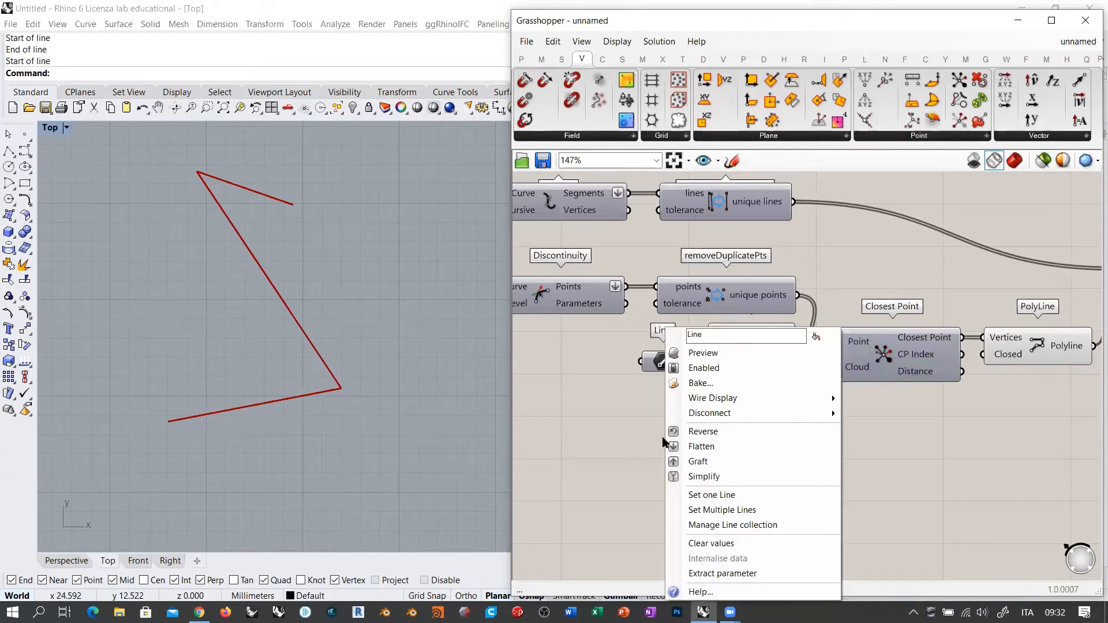
pyautogui.click(684, 459)
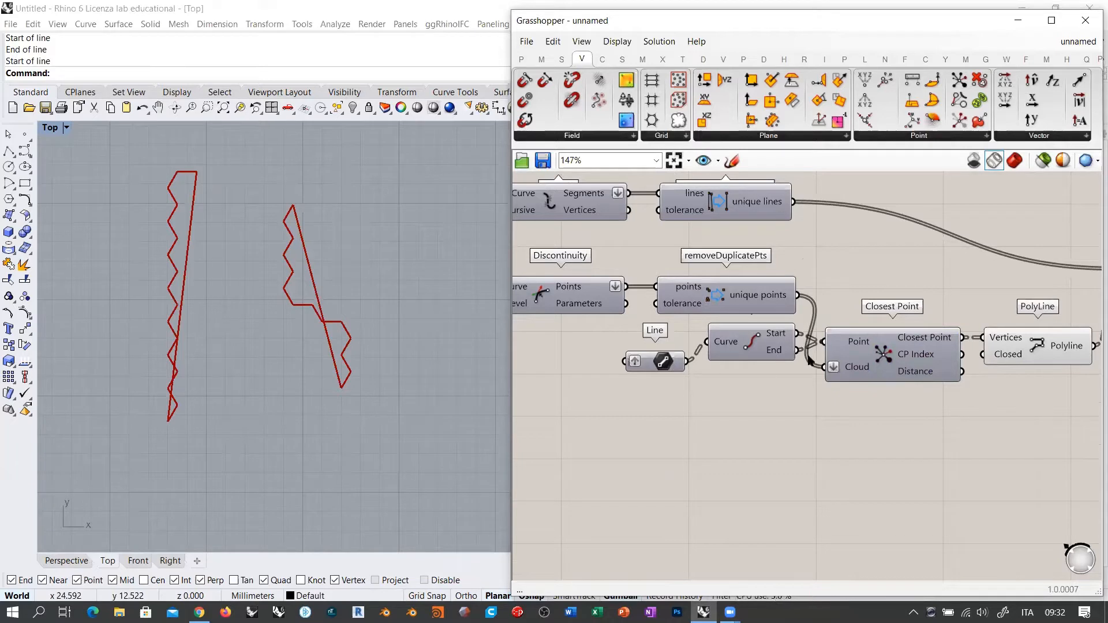
# Step: Examine the data structure at End Points' Start output, Closest Point's Point and Cloud inputs, PolyLine's output and Shortest Walk's Wanted path input
pyautogui.moveTo(664, 365)
pyautogui.moveTo(777, 338)
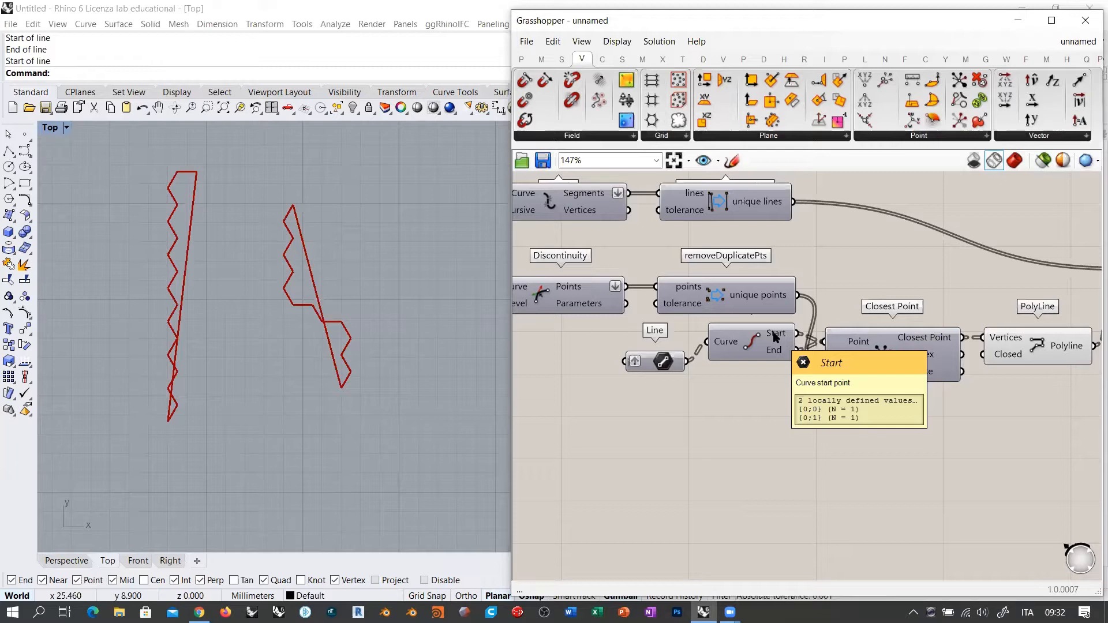
pyautogui.moveTo(889, 352); pyautogui.dragTo(753, 356, button='right')
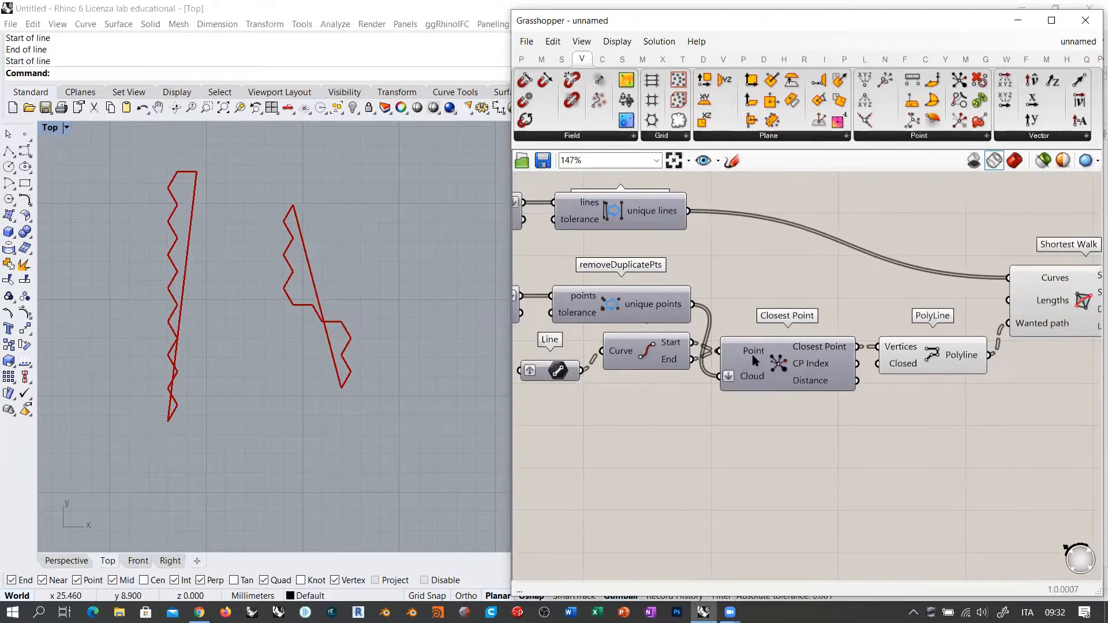
pyautogui.moveTo(755, 352)
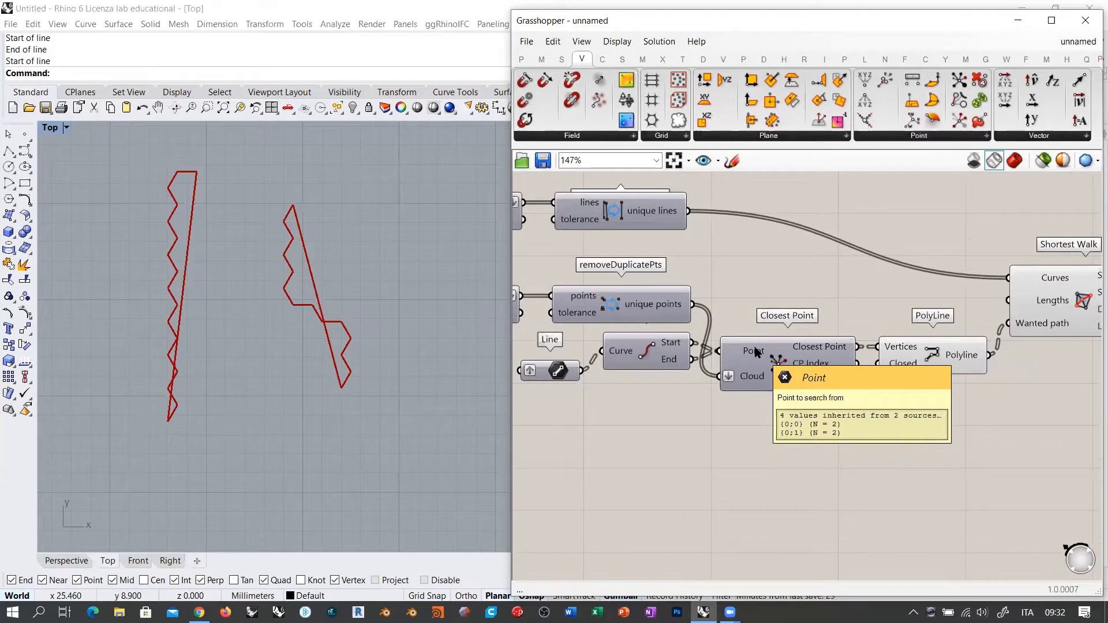
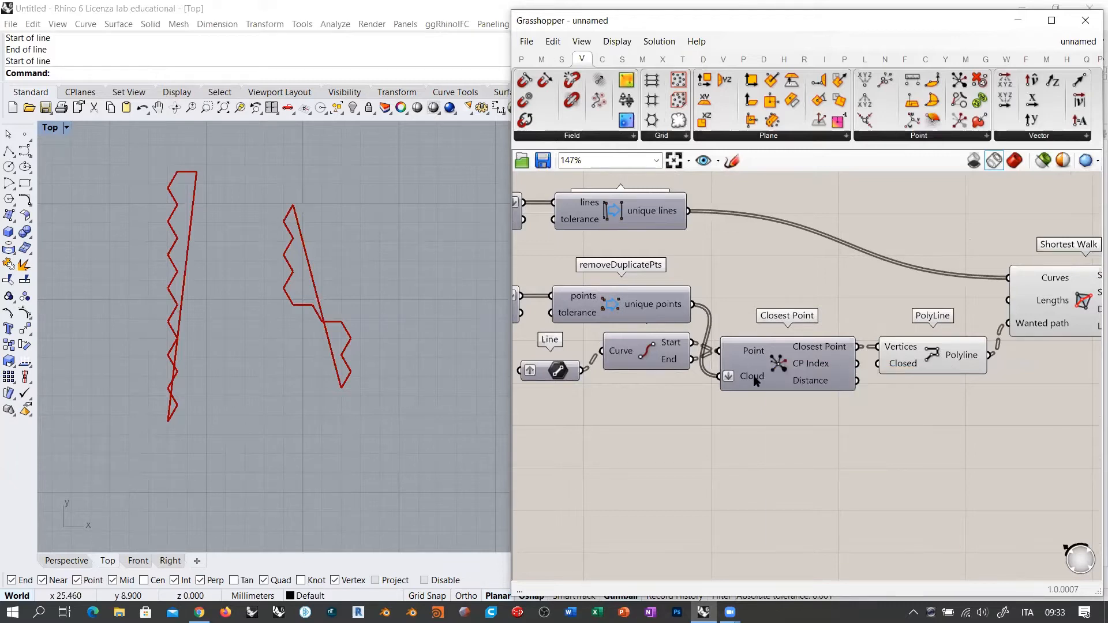
pyautogui.moveTo(755, 381)
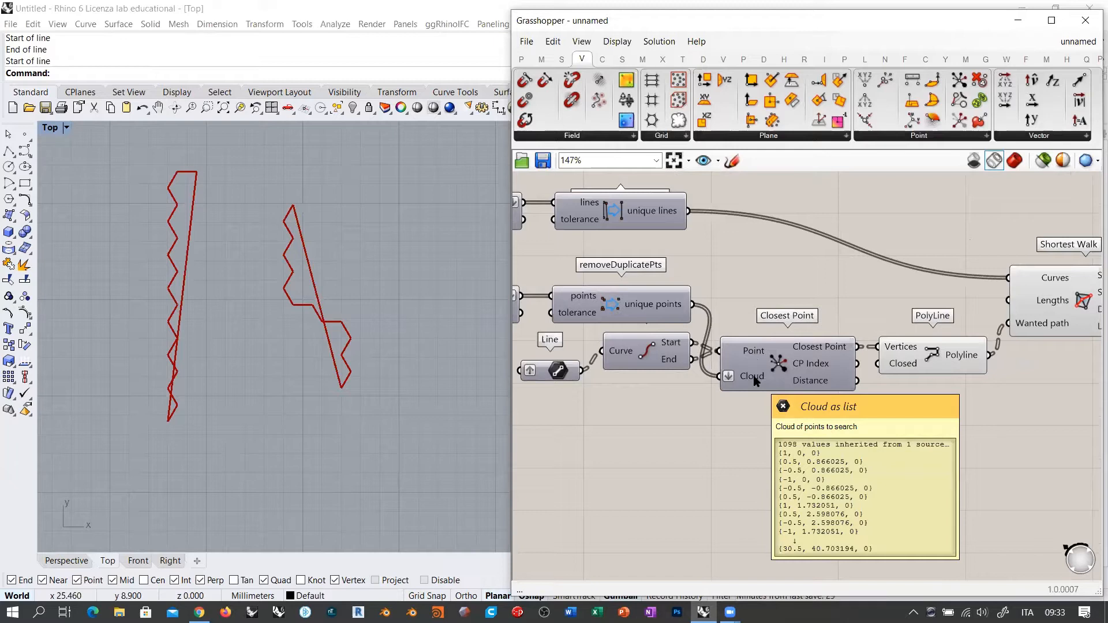
pyautogui.moveTo(810, 348)
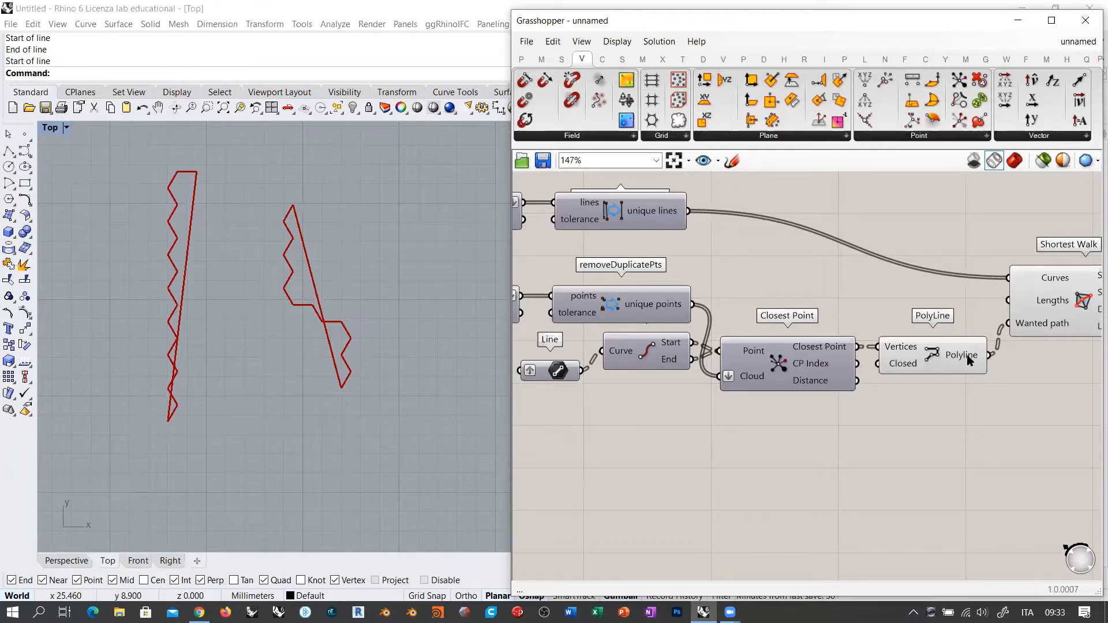
pyautogui.moveTo(962, 359)
pyautogui.moveTo(940, 353); pyautogui.dragTo(673, 366, button='right')
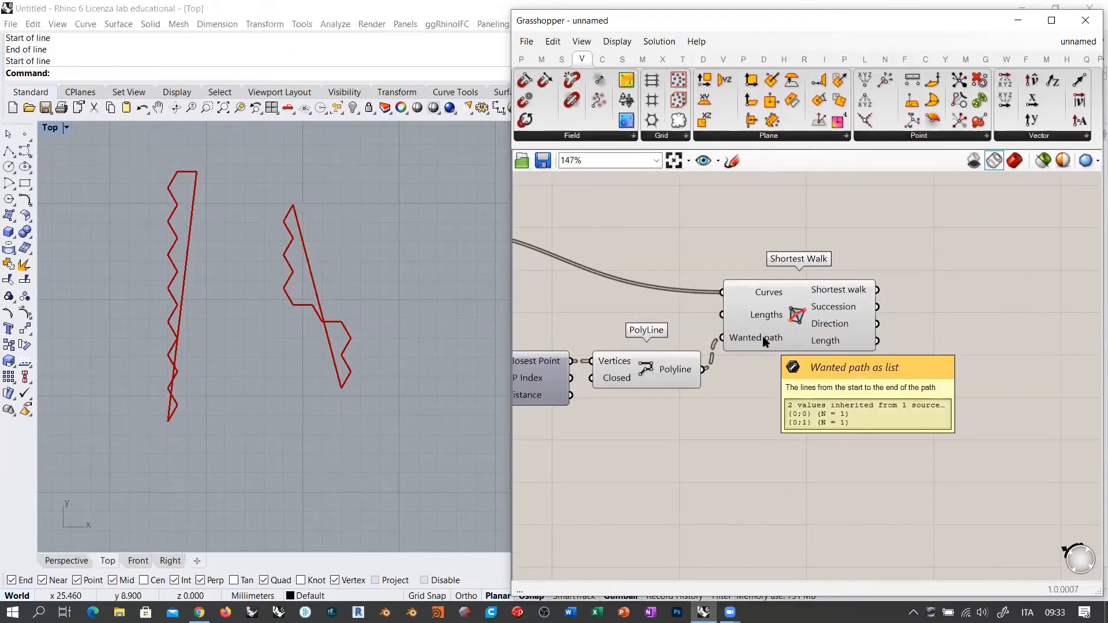
# Step: Hide the PolyLine preview so only the two shortest walks show in the Top viewport
pyautogui.click(658, 362)
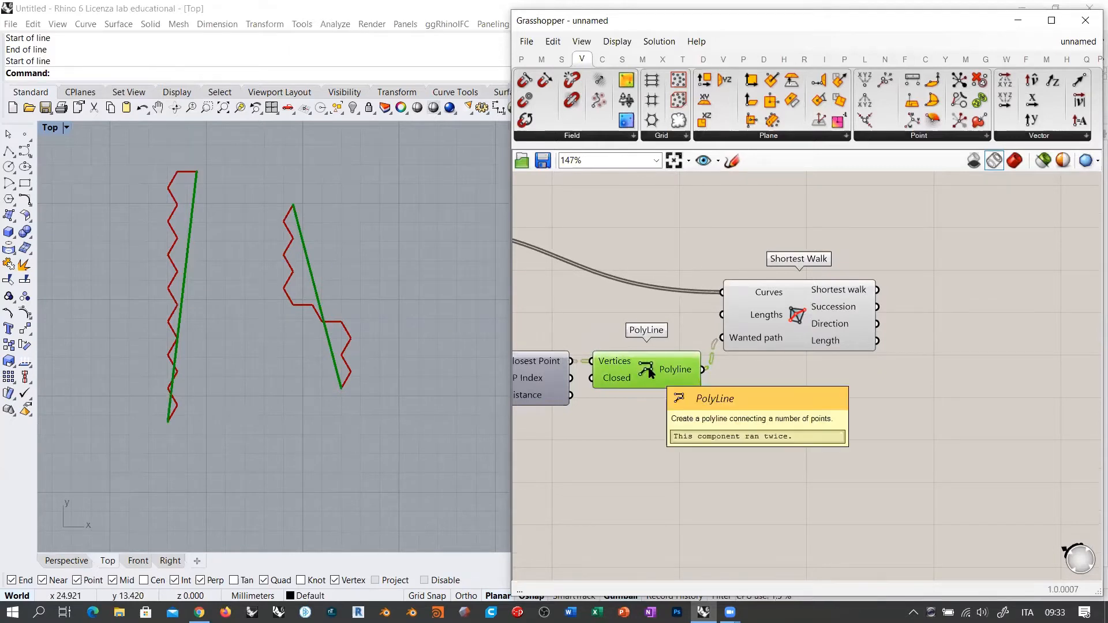
pyautogui.hotkey('ctrl', 'q')
pyautogui.moveTo(292, 334); pyautogui.dragTo(341, 319, button='right')
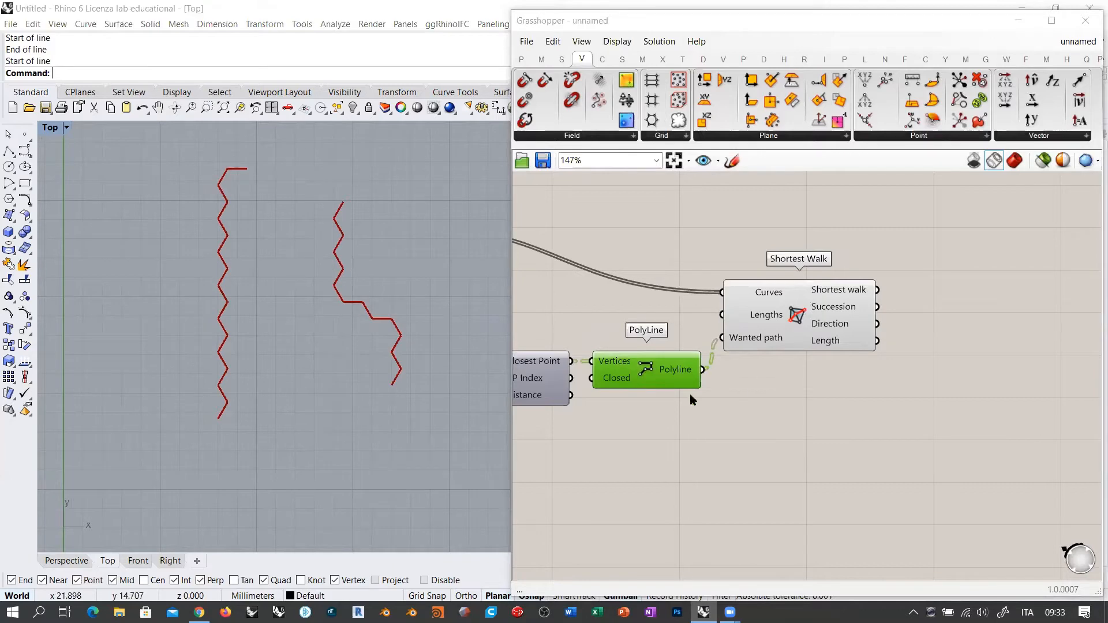
pyautogui.scroll(-4, 690, 394)
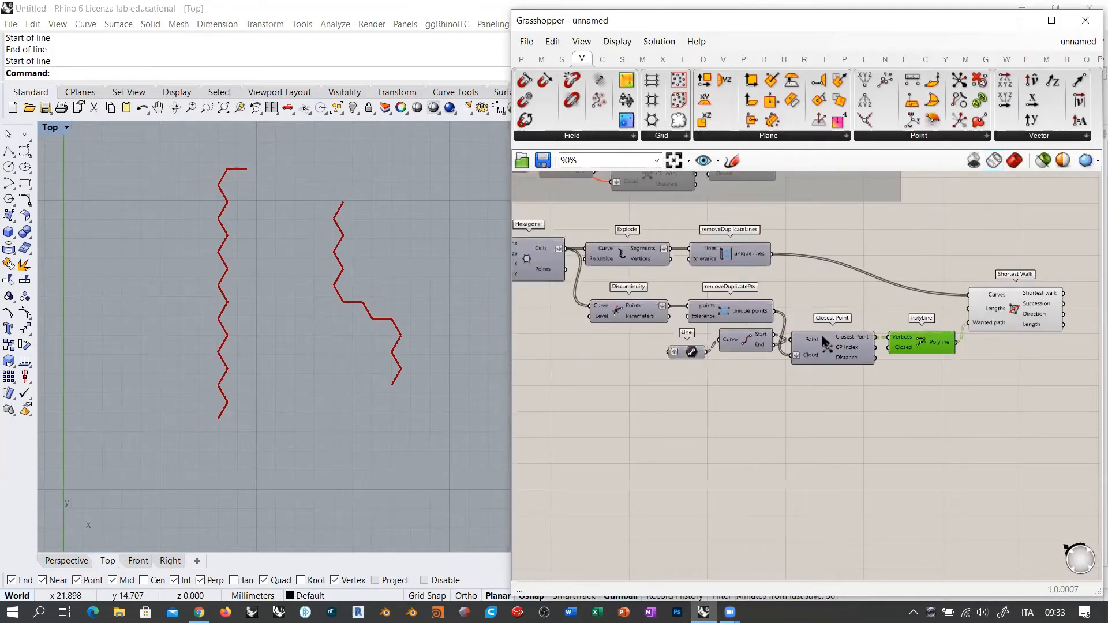
# Step: Turn on the Hexagonal grid component's preview and show the whole grid in the Top viewport
pyautogui.moveTo(830, 337); pyautogui.dragTo(994, 296, button='right')
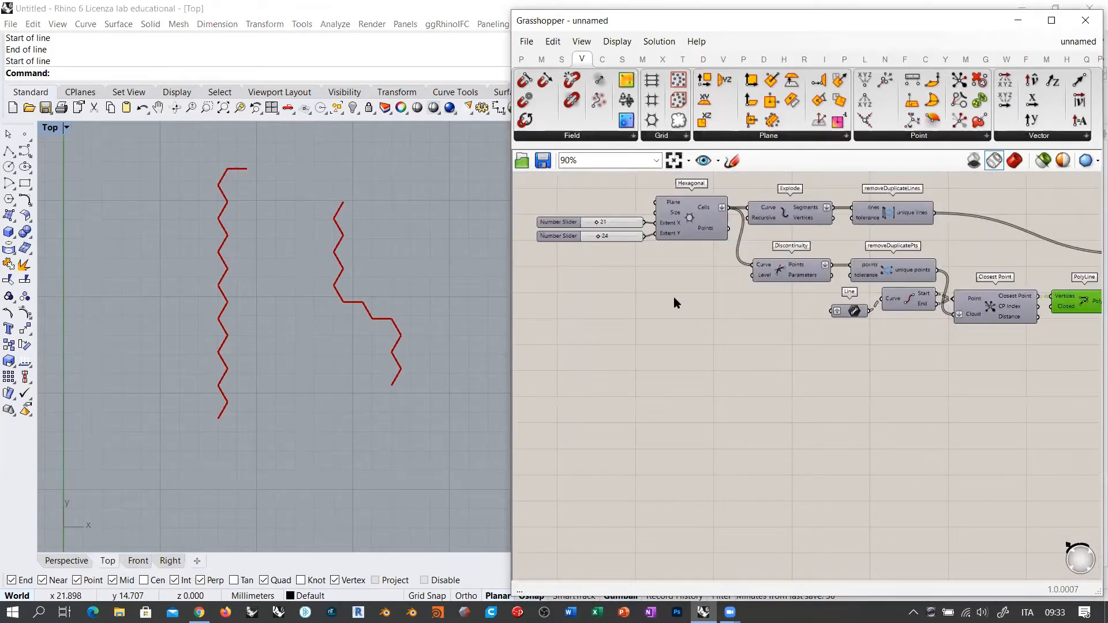
pyautogui.click(695, 223)
pyautogui.hotkey('ctrl', 'q')
pyautogui.click(726, 316)
pyautogui.scroll(-11, 200, 305)
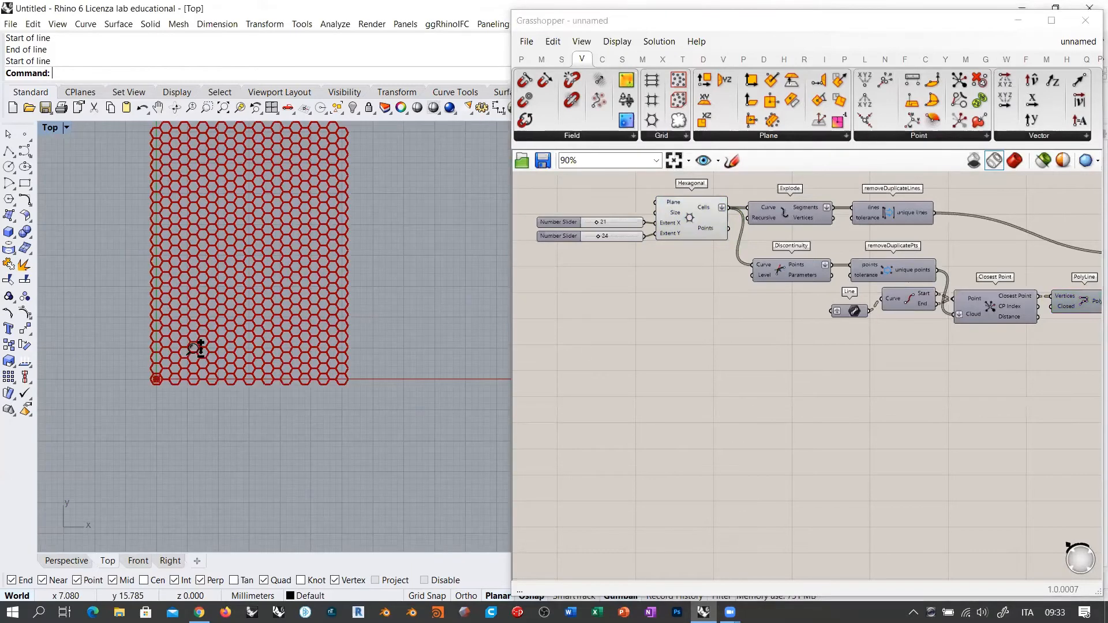
pyautogui.moveTo(268, 323); pyautogui.dragTo(302, 400, button='right')
pyautogui.scroll(2, 299, 387)
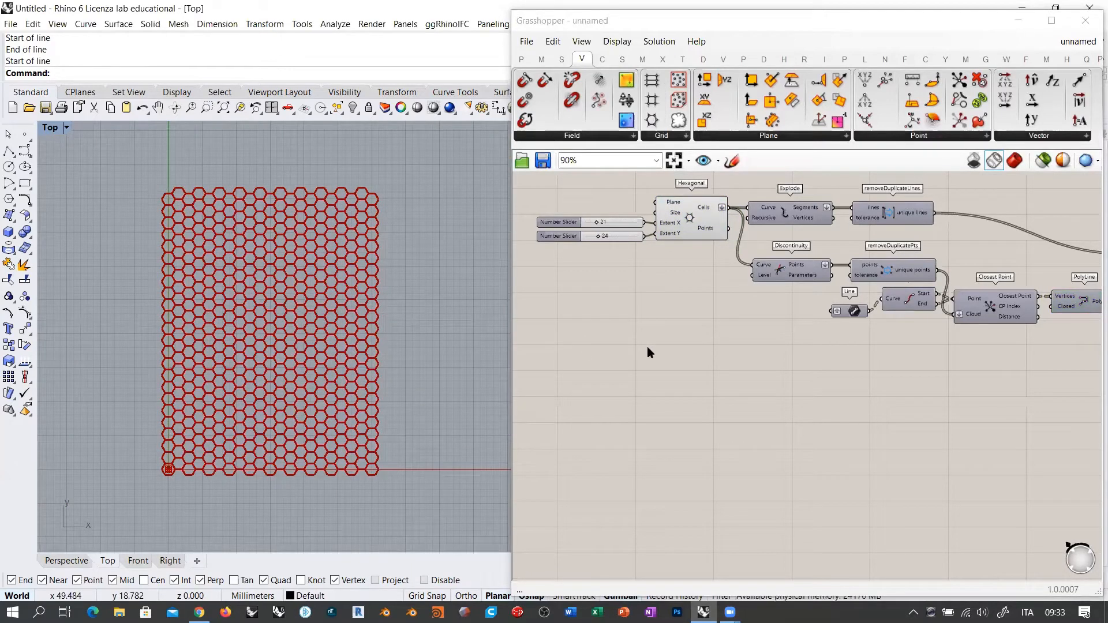
pyautogui.click(664, 368)
pyautogui.doubleClick(664, 369)
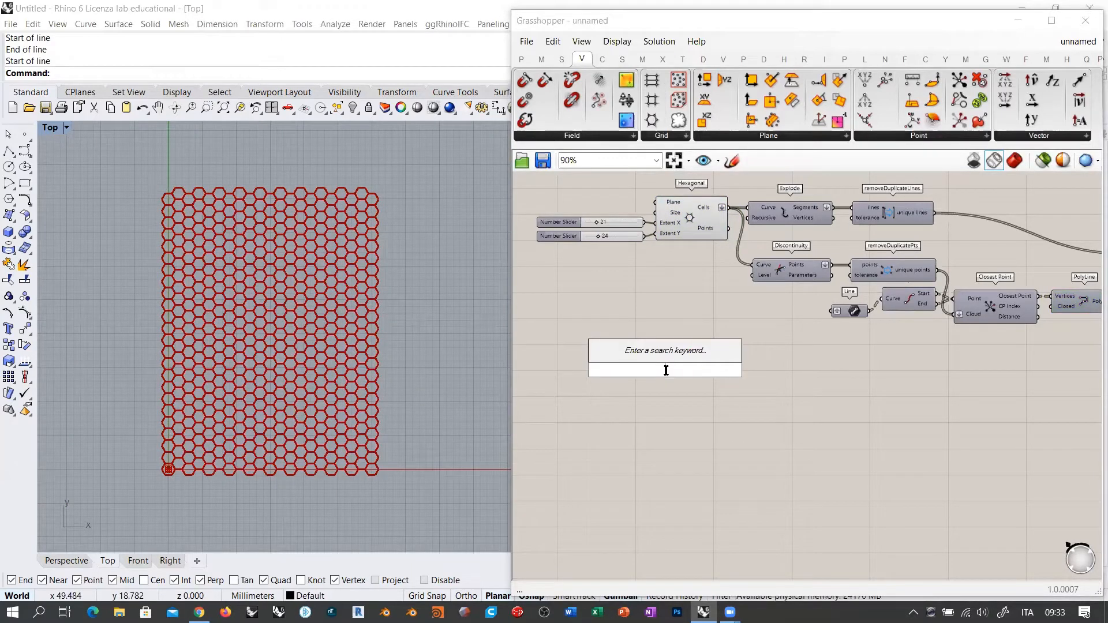
pyautogui.write('circle')
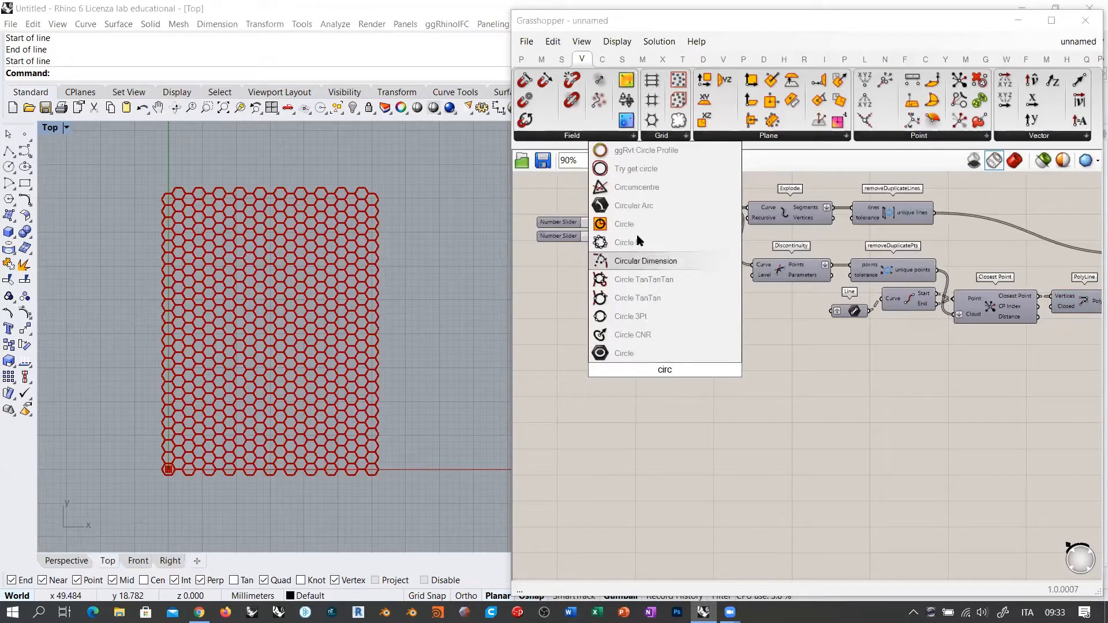
pyautogui.press('Return')
pyautogui.moveTo(663, 367); pyautogui.dragTo(679, 368)
pyautogui.rightClick(679, 368)
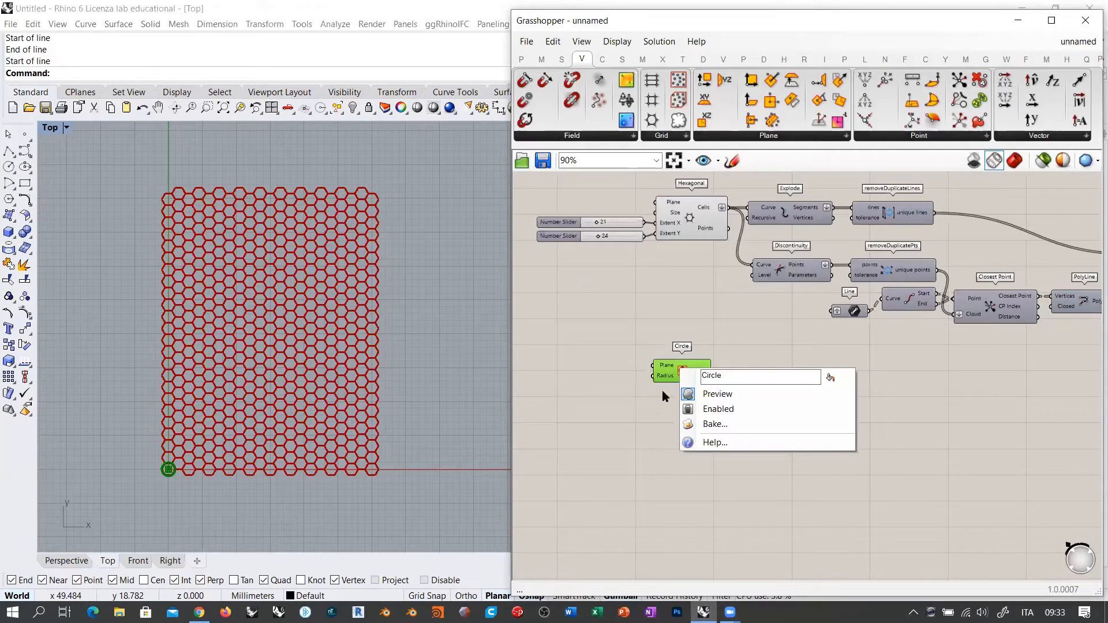
pyautogui.click(647, 439)
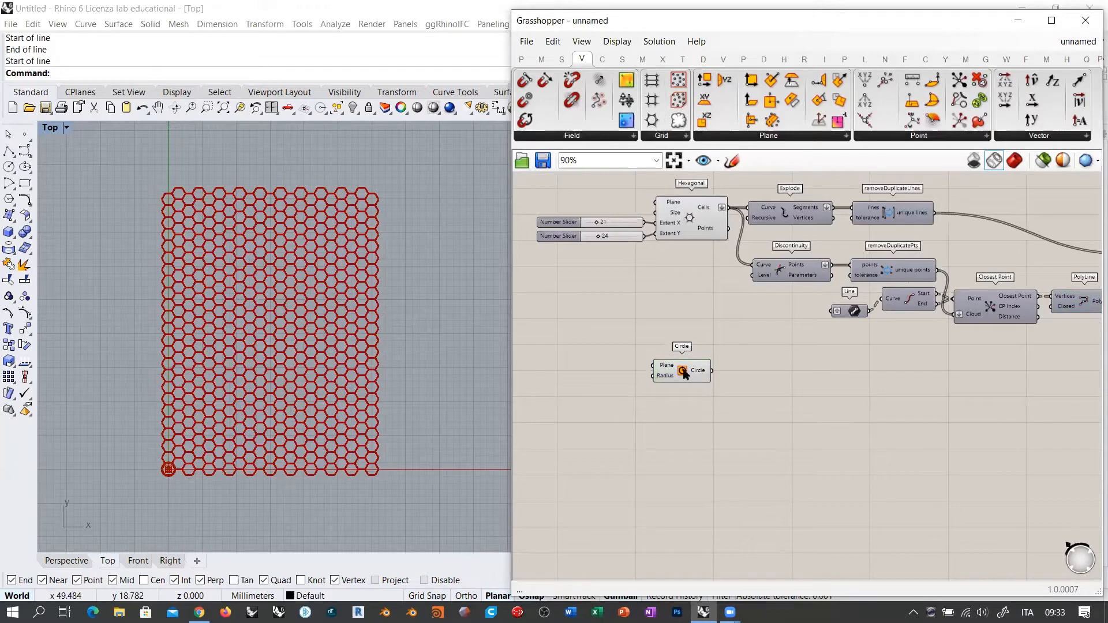
pyautogui.moveTo(684, 372); pyautogui.dragTo(730, 371)
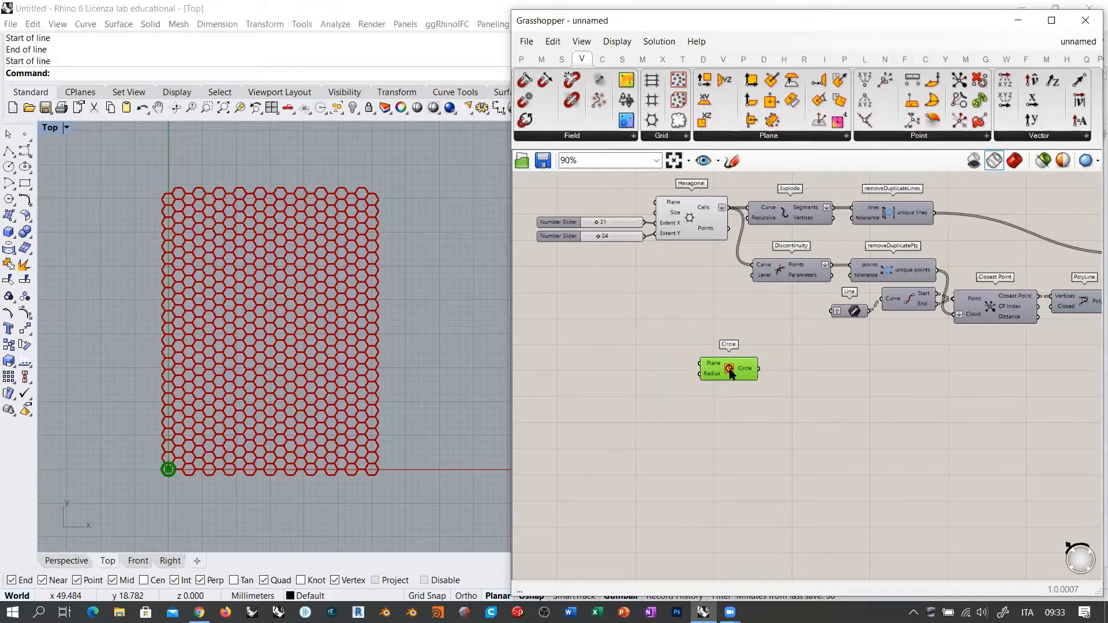
pyautogui.press('Delete')
# Step: Add a Circle parameter and assign it a circle of about 12 mm radius drawn around the middle of the hexagonal grid
pyautogui.doubleClick(704, 357)
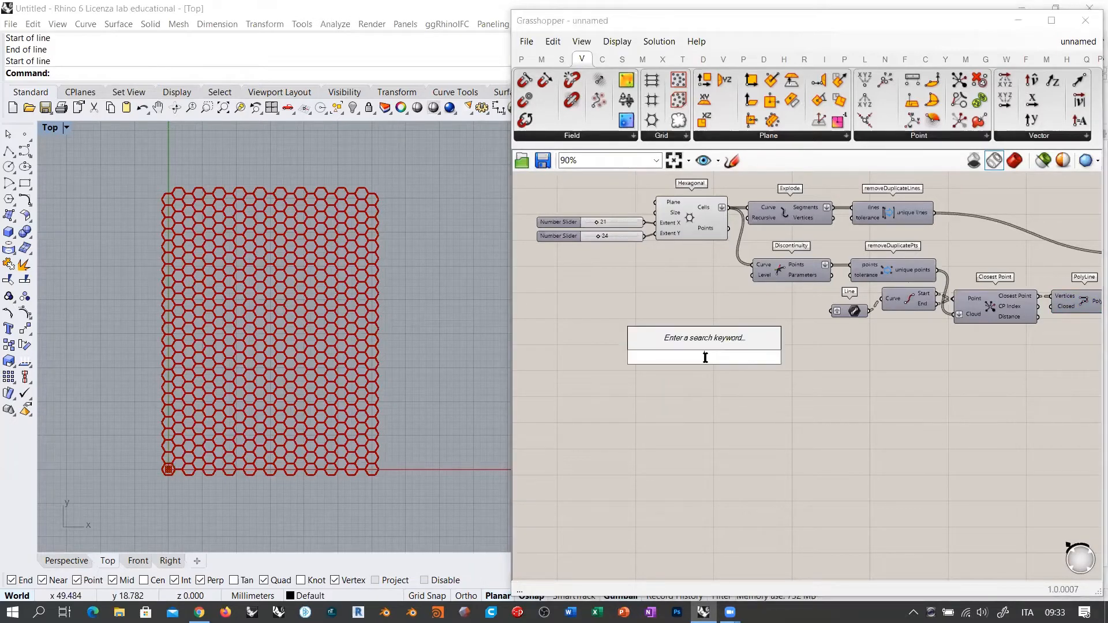
pyautogui.write('circ')
pyautogui.press('Return')
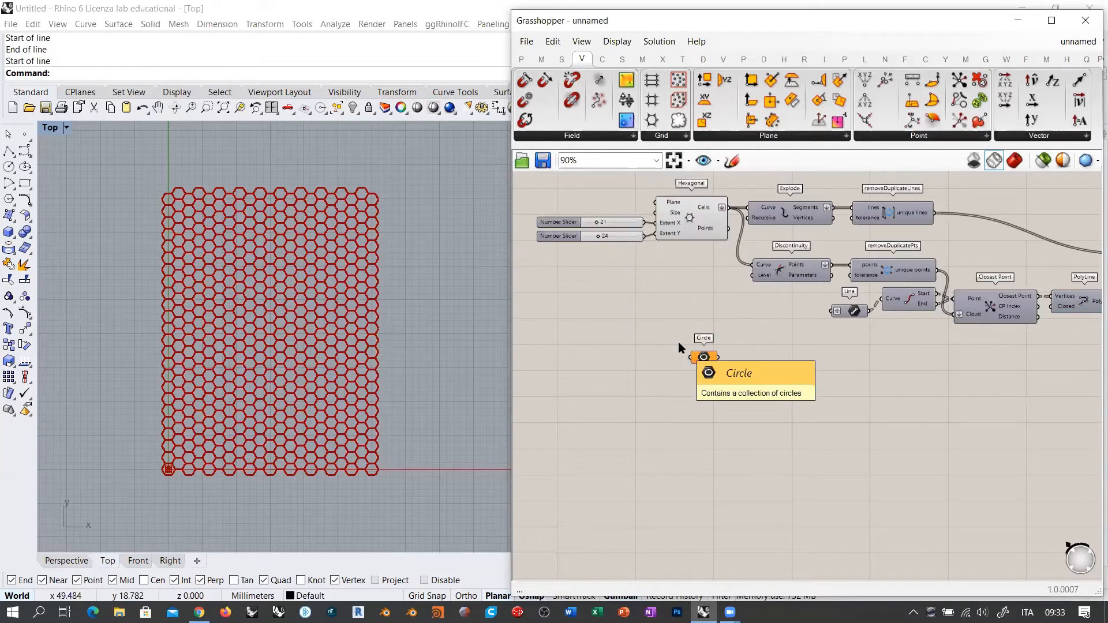
pyautogui.rightClick(707, 357)
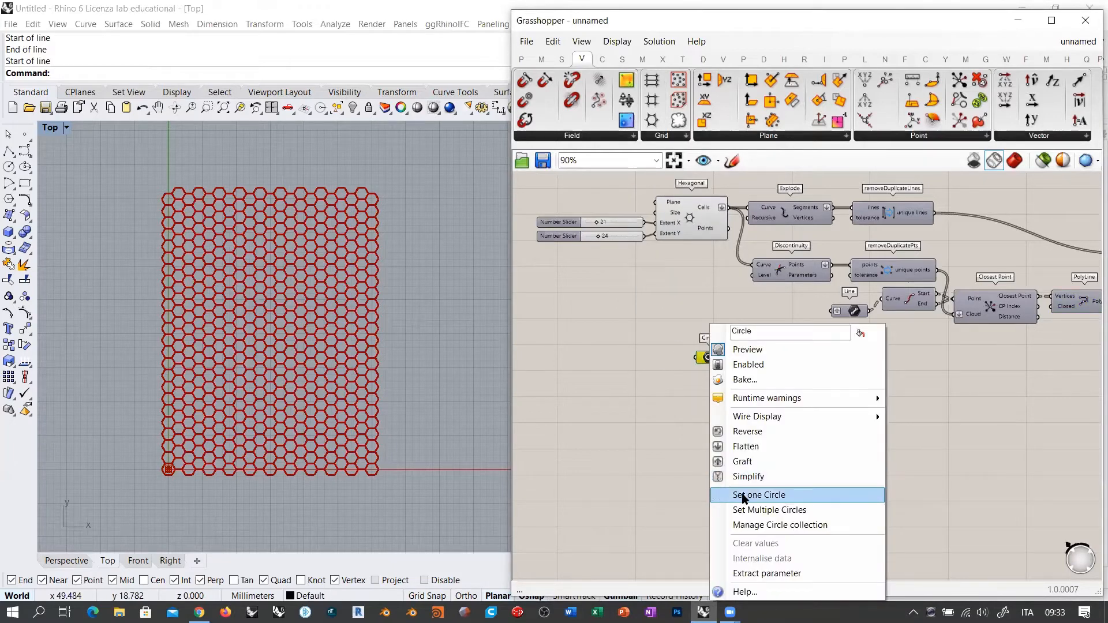
pyautogui.click(736, 494)
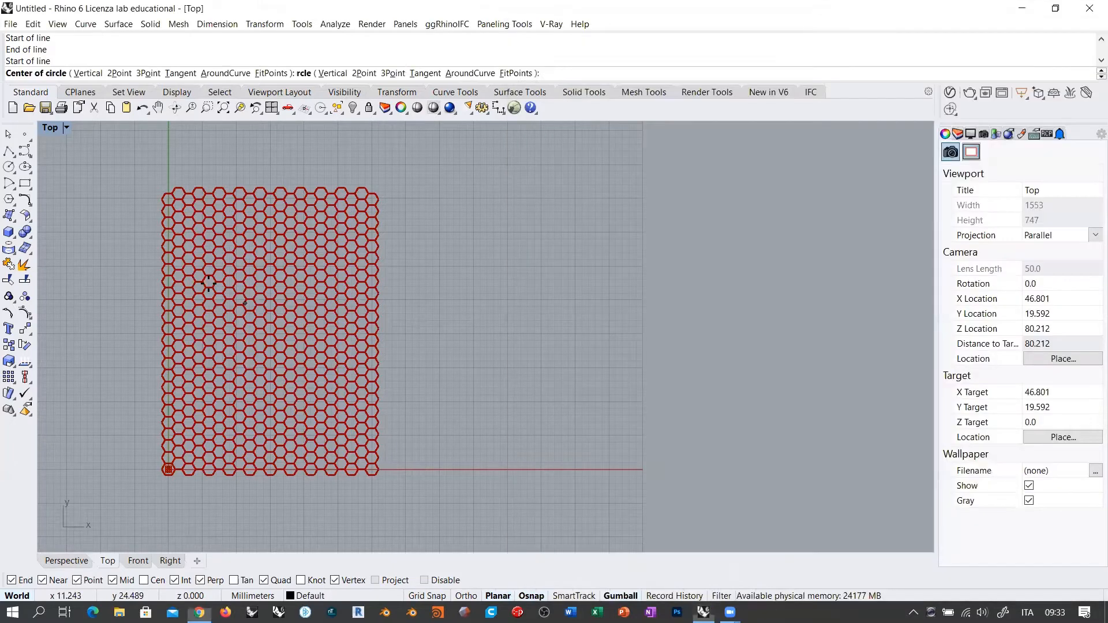
pyautogui.click(267, 324)
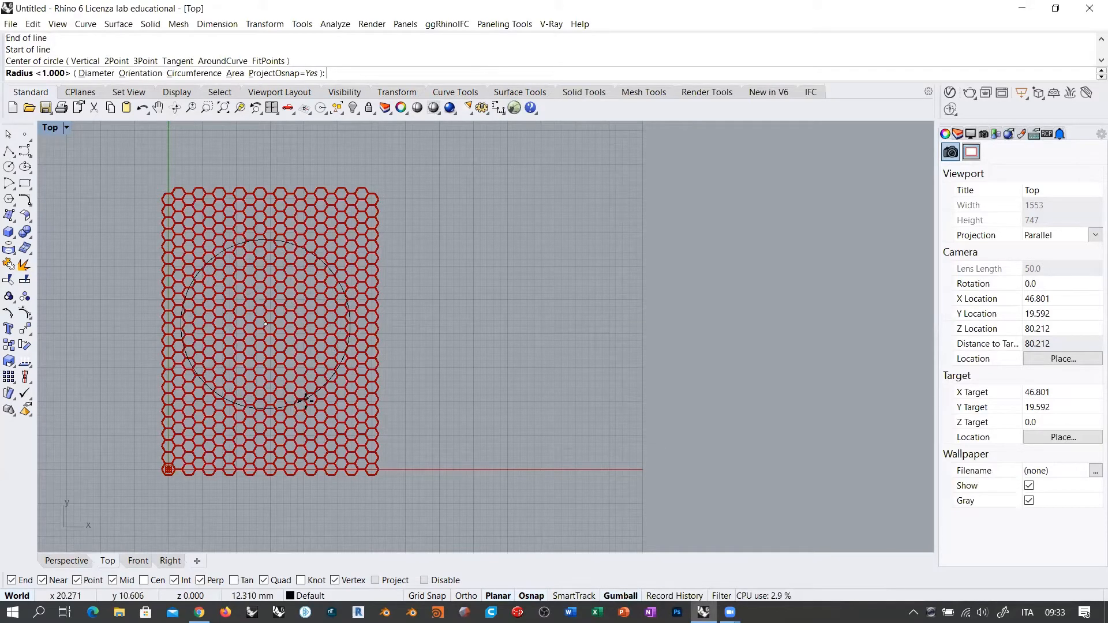
pyautogui.click(308, 399)
pyautogui.click(711, 358)
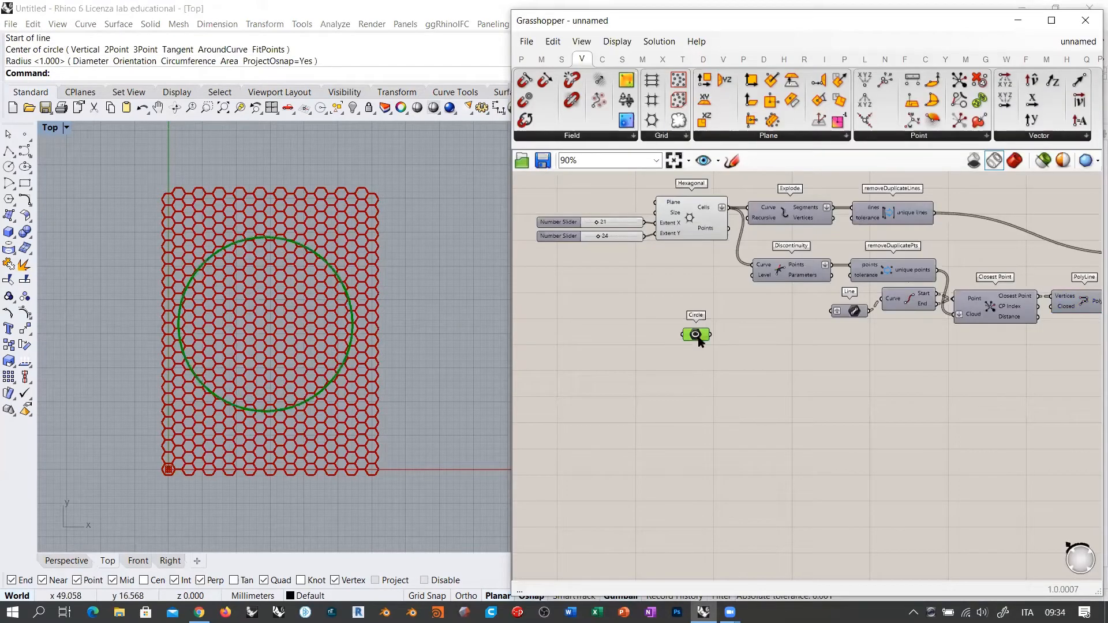
# Step: Try a Polygon Center component on the Circle parameter to extract its center, and remove the component
pyautogui.click(742, 352)
pyautogui.scroll(5, 756, 376)
pyautogui.doubleClick(756, 378)
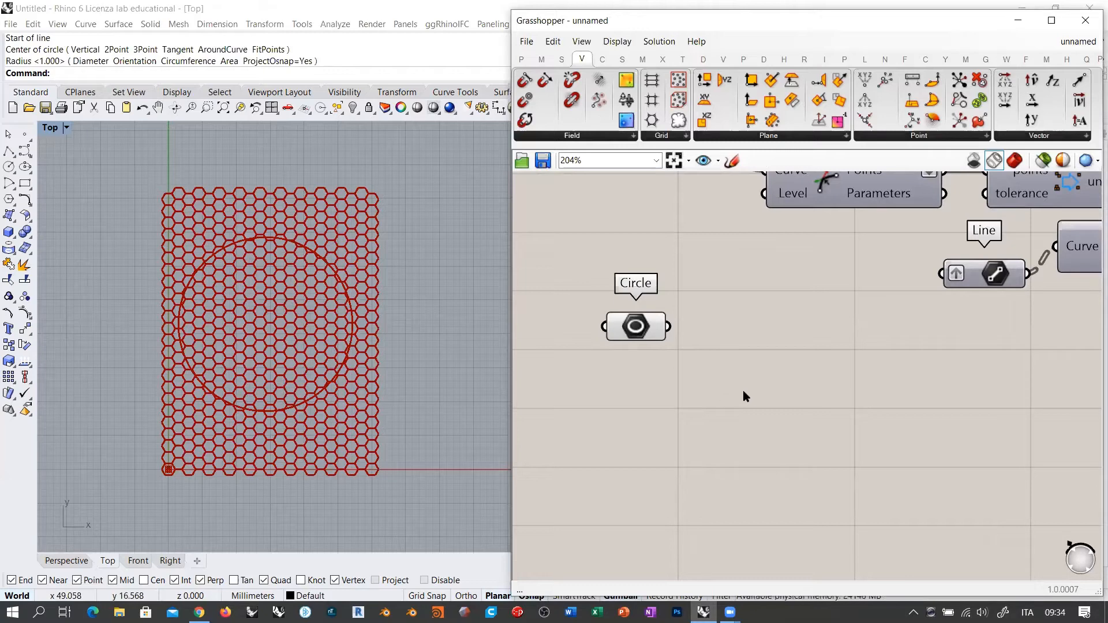
pyautogui.click(603, 57)
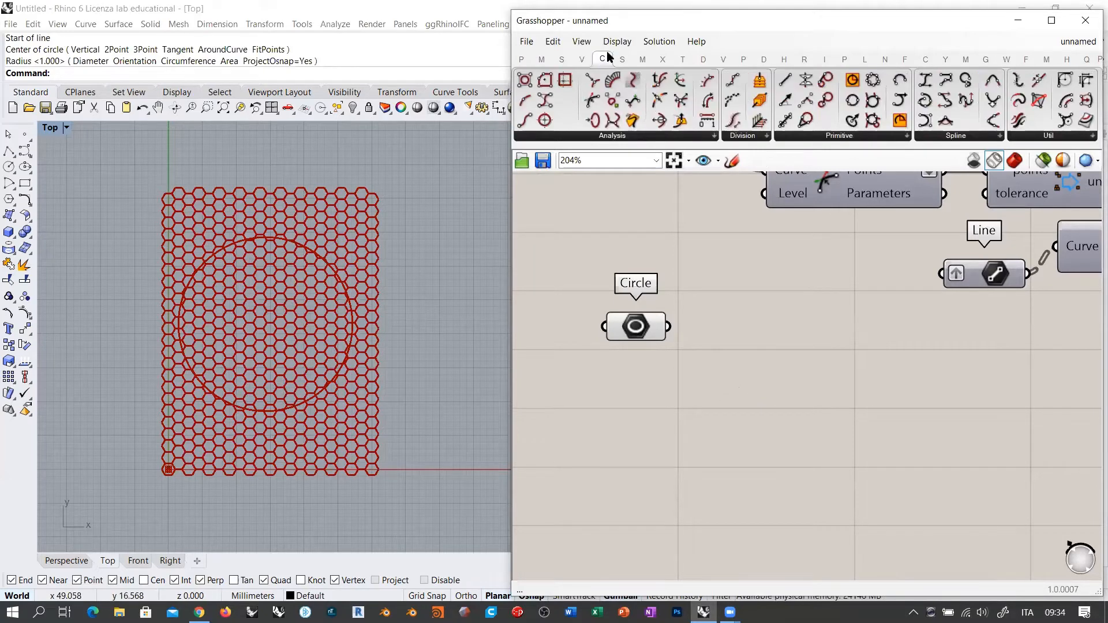
pyautogui.click(573, 137)
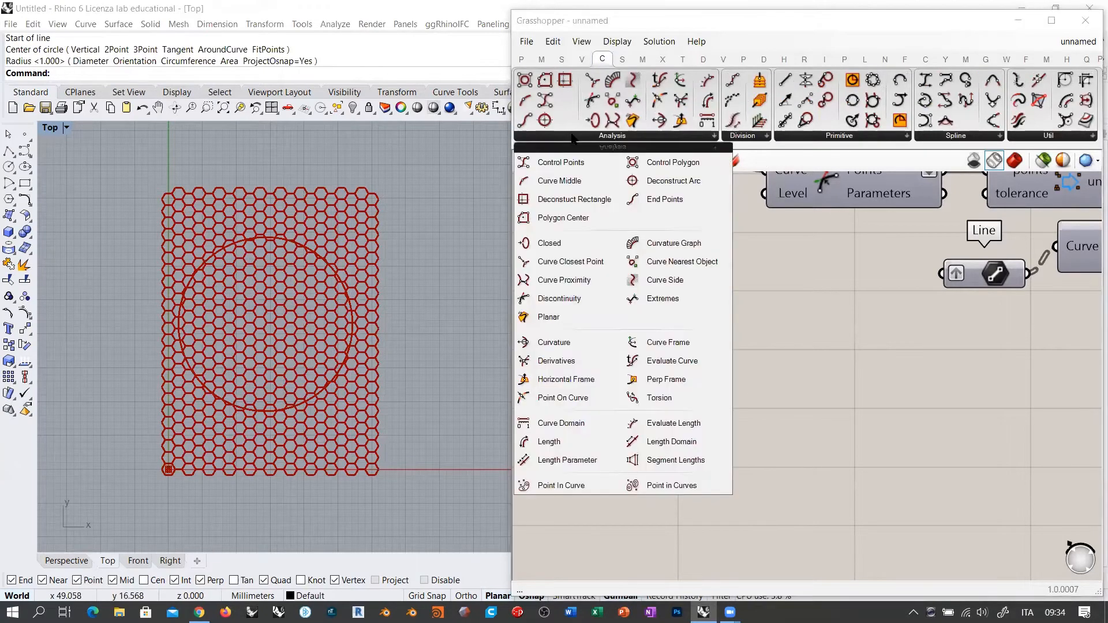
pyautogui.click(566, 217)
pyautogui.click(750, 407)
pyautogui.click(728, 414)
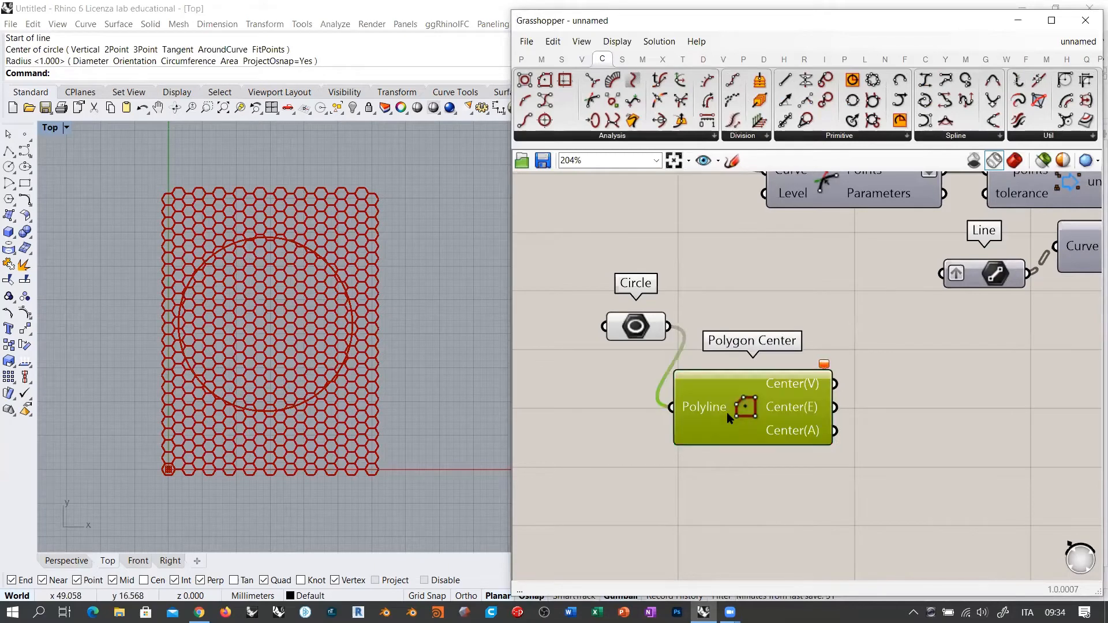
pyautogui.press('Delete')
# Step: Try the Center component for the circle, locate which component set it belongs to, and remove it
pyautogui.doubleClick(753, 319)
pyautogui.write('c')
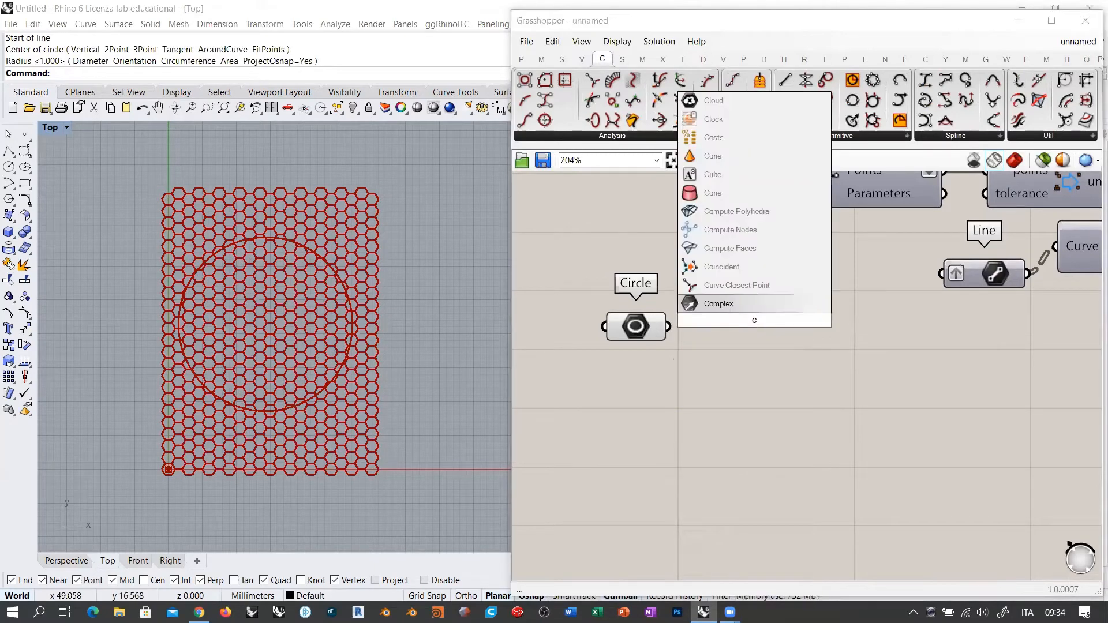
pyautogui.write('enter')
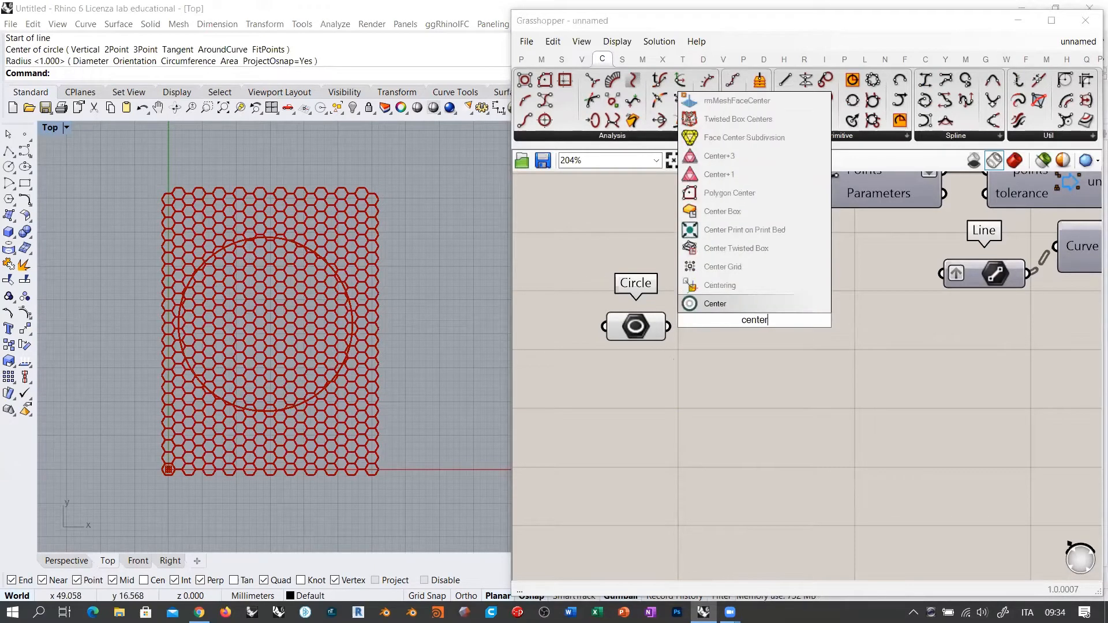
pyautogui.click(721, 306)
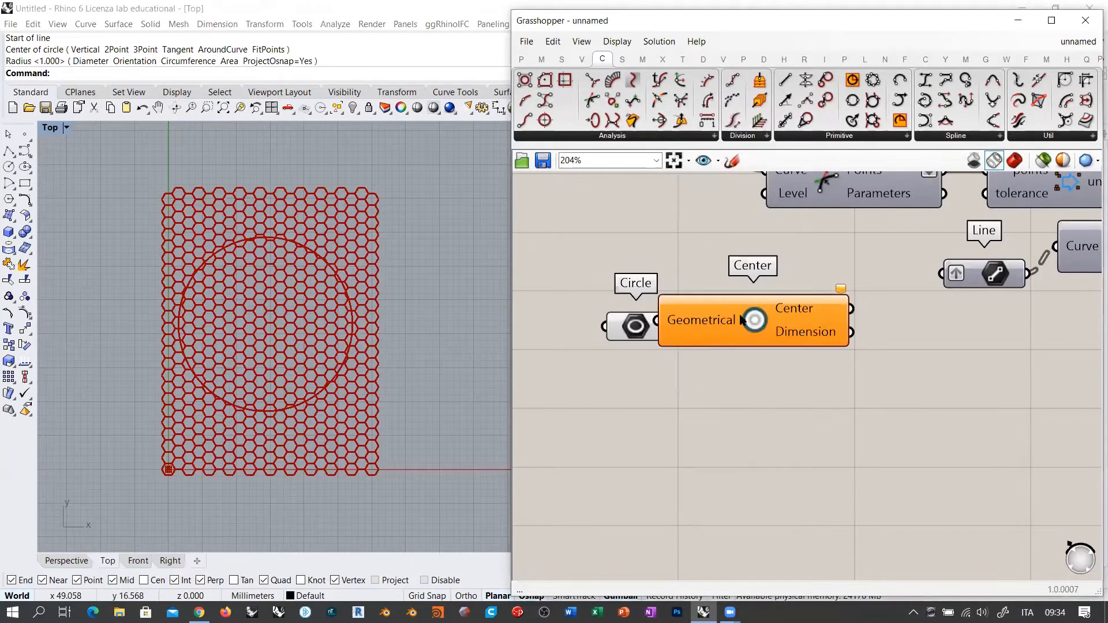
pyautogui.moveTo(753, 317); pyautogui.dragTo(819, 367)
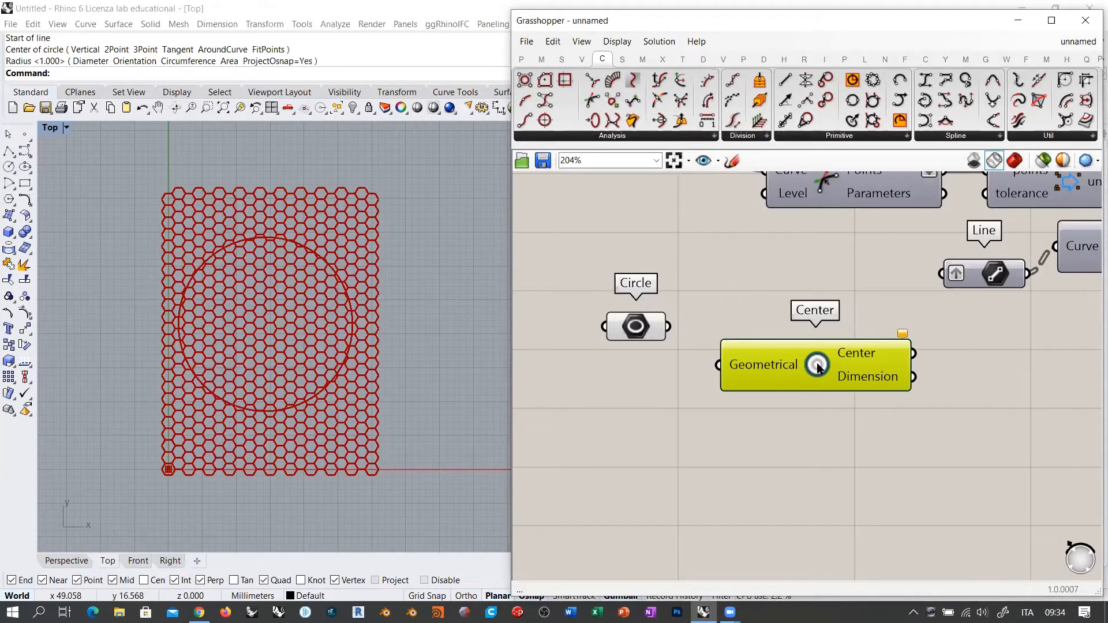
pyautogui.keyDown('ctrl'); pyautogui.keyDown('alt'); pyautogui.click(818, 368); pyautogui.keyUp('alt'); pyautogui.keyUp('ctrl')
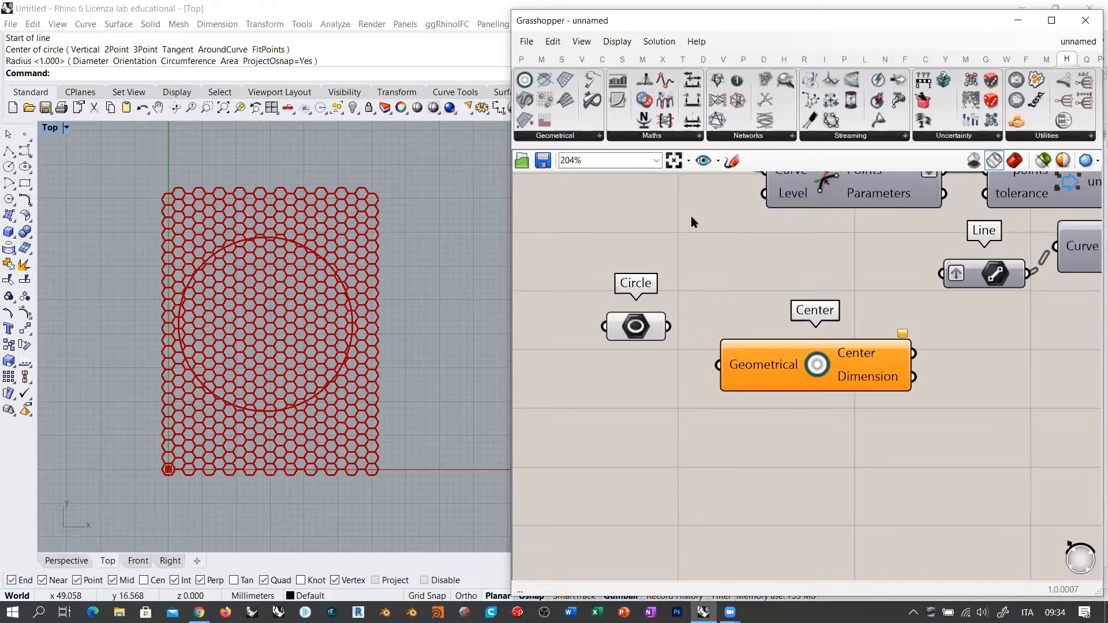
pyautogui.moveTo(814, 365); pyautogui.dragTo(829, 389)
pyautogui.press('Delete')
pyautogui.press('Delete')
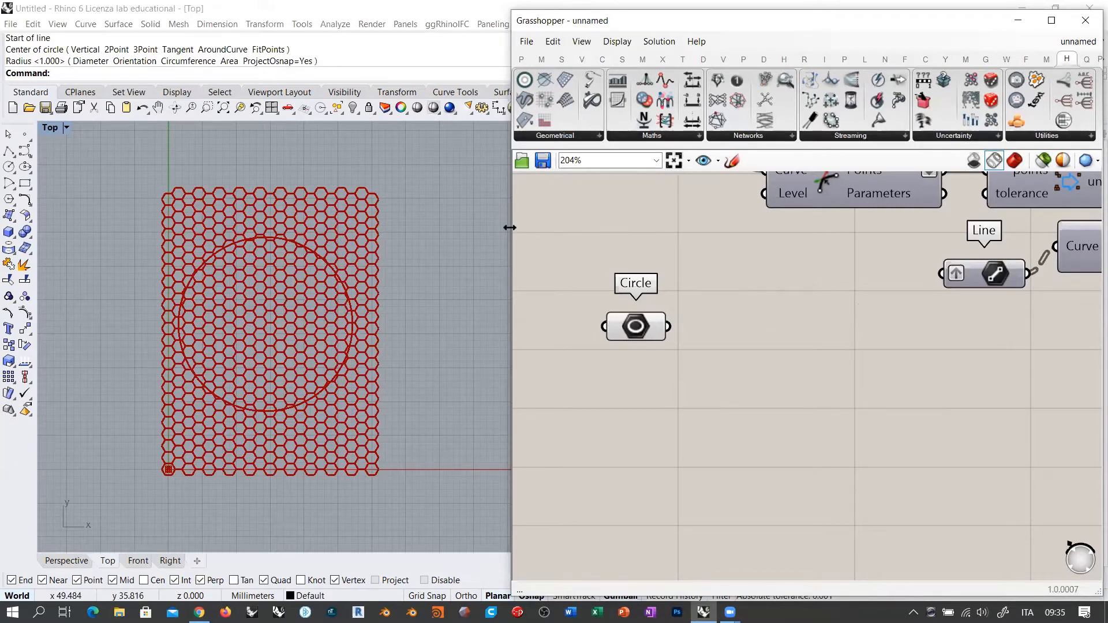
# Step: Resize the Grasshopper window to leave more of the Top viewport visible and delete the Circle parameter
pyautogui.moveTo(509, 227); pyautogui.dragTo(68, 227)
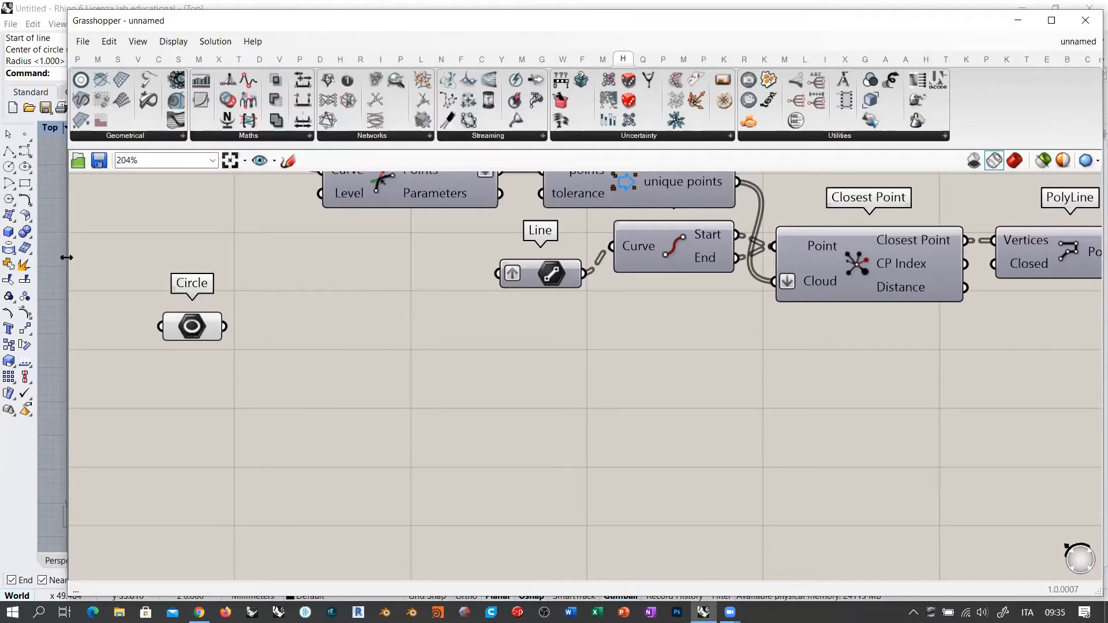
pyautogui.moveTo(67, 257); pyautogui.dragTo(559, 257)
pyautogui.moveTo(684, 330); pyautogui.dragTo(721, 338)
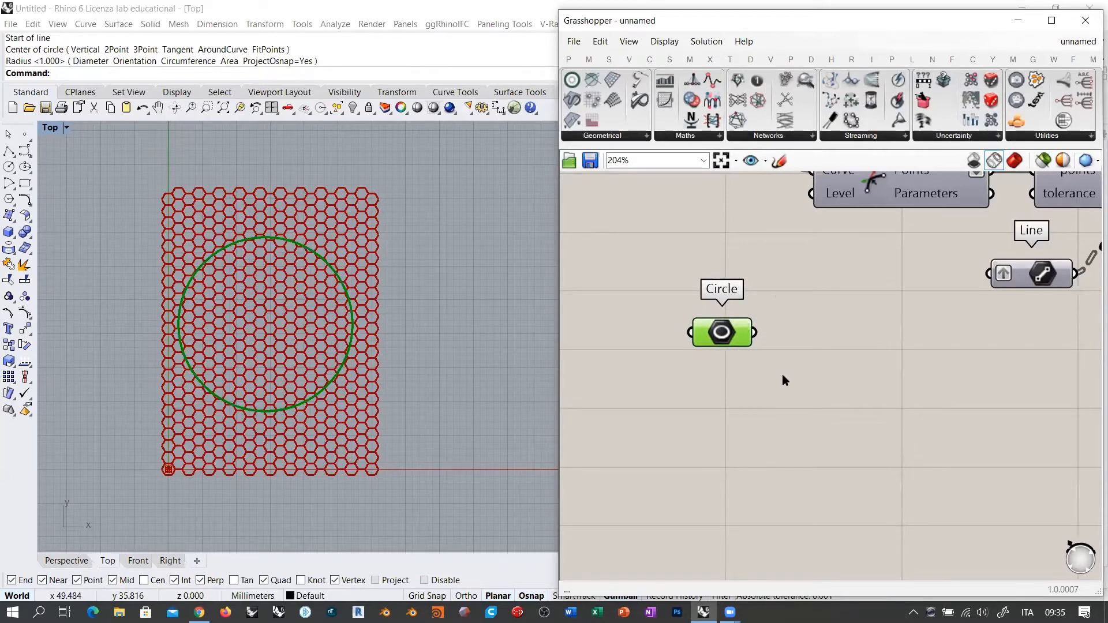
pyautogui.press('Delete')
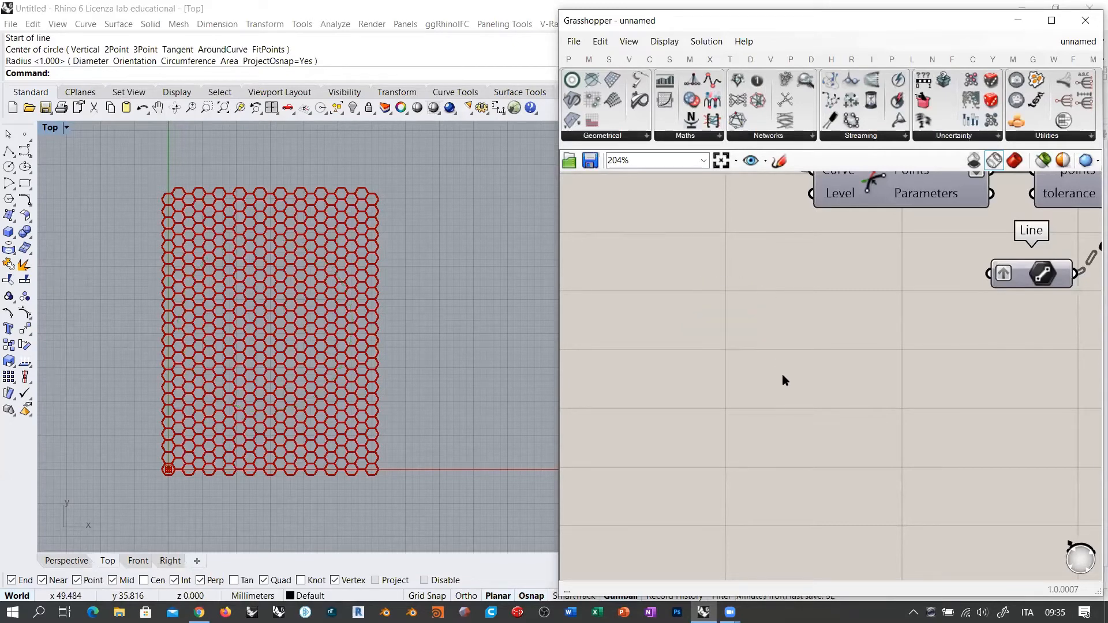
# Step: Add a Circle component with Plane and Radius inputs in the empty canvas area below the Hexagonal grid component
pyautogui.moveTo(829, 344)
pyautogui.mouseDown(button='right')
pyautogui.moveTo(792, 355)
pyautogui.moveTo(815, 351)
pyautogui.mouseUp(button='right')
pyautogui.scroll(-2, 815, 351)
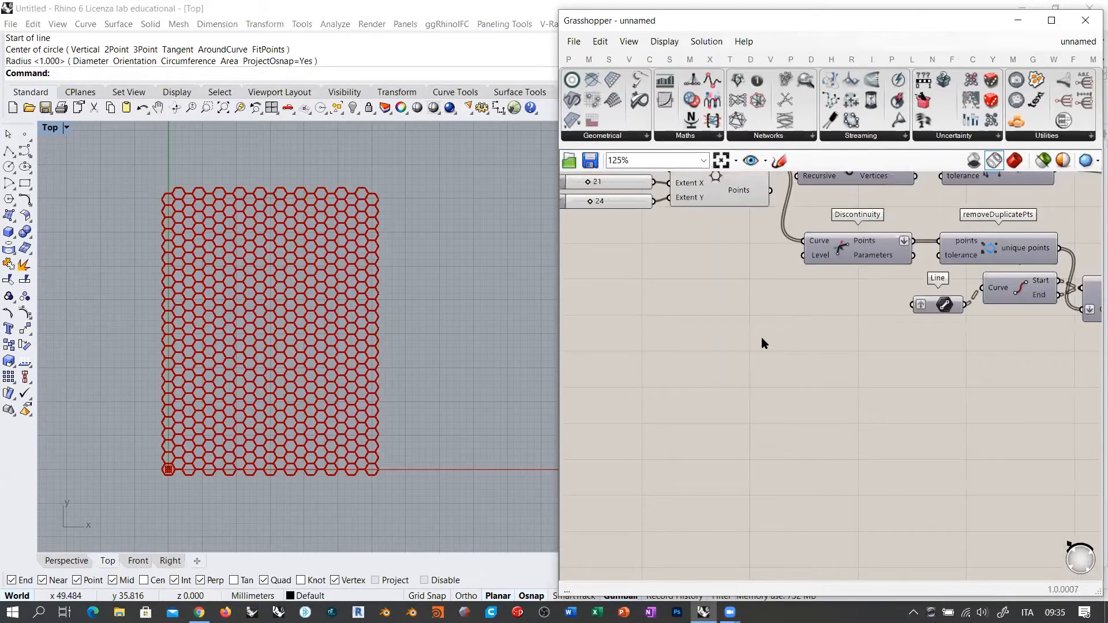
pyautogui.doubleClick(695, 371)
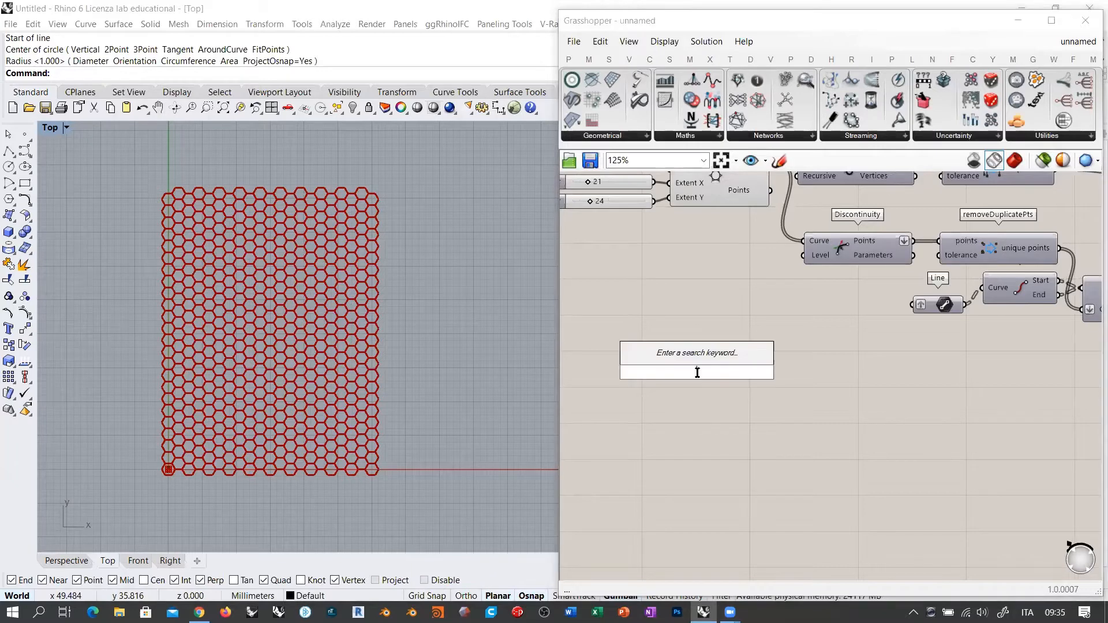
pyautogui.write('center')
pyautogui.doubleClick(736, 390)
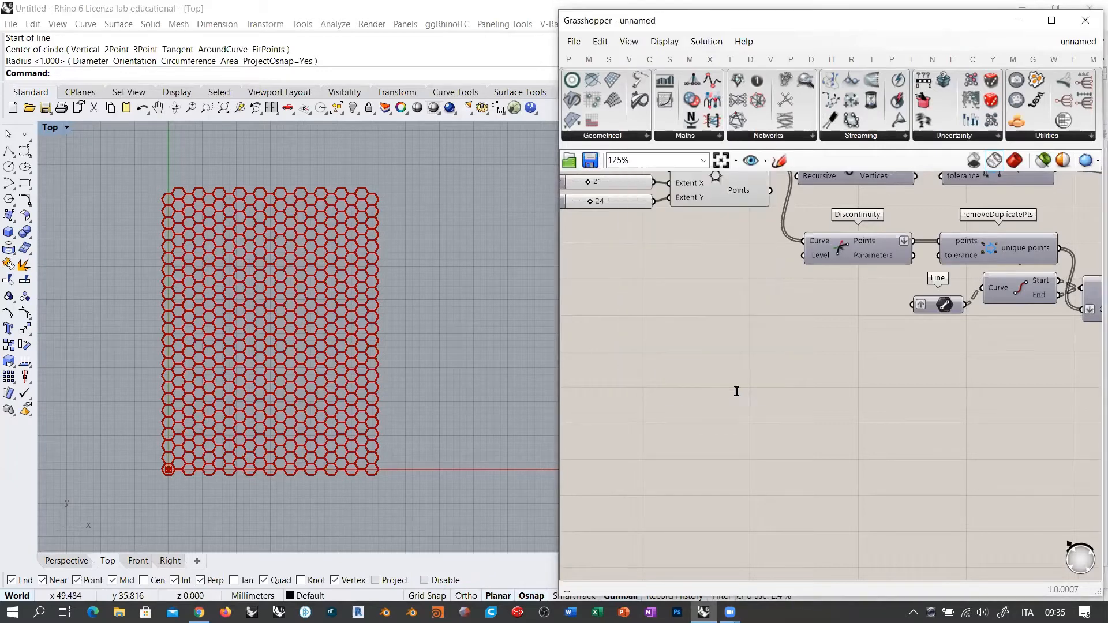
pyautogui.write('circle')
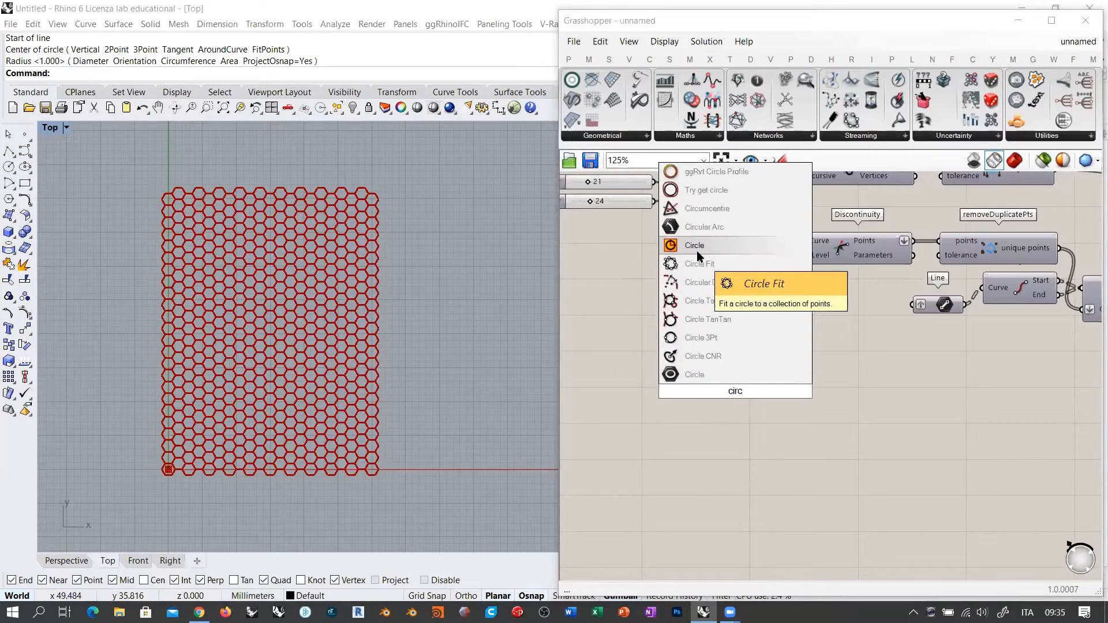
pyautogui.press('Return')
# Step: Add a Point parameter beside the Circle component and set it to one point near the middle of the hexagonal grid
pyautogui.doubleClick(631, 381)
pyautogui.write('poi')
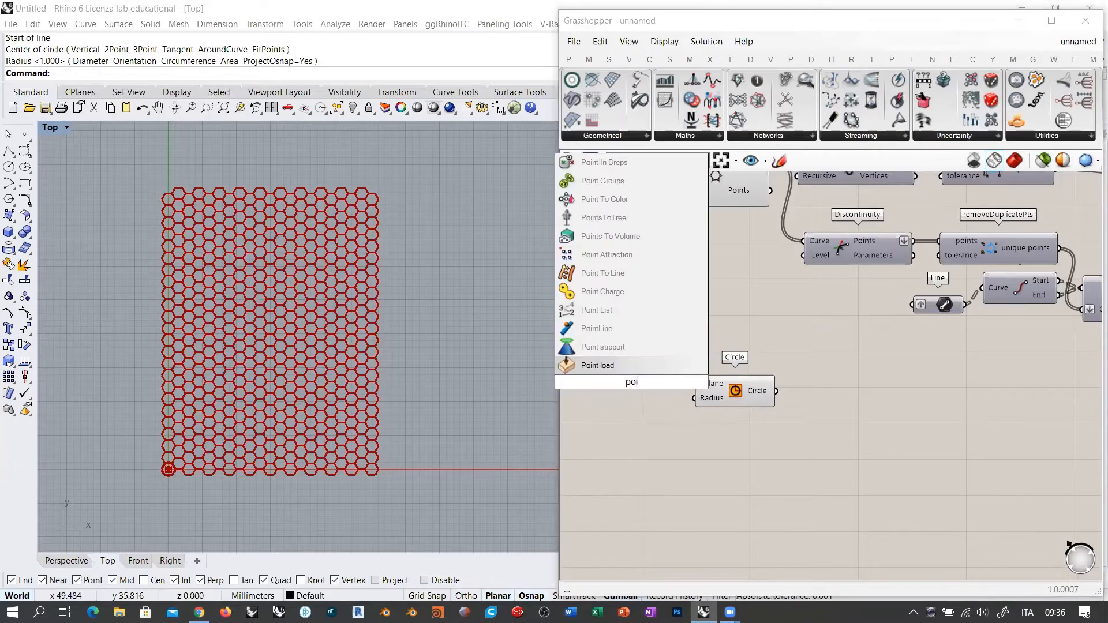
pyautogui.write('nt')
pyautogui.press('Return')
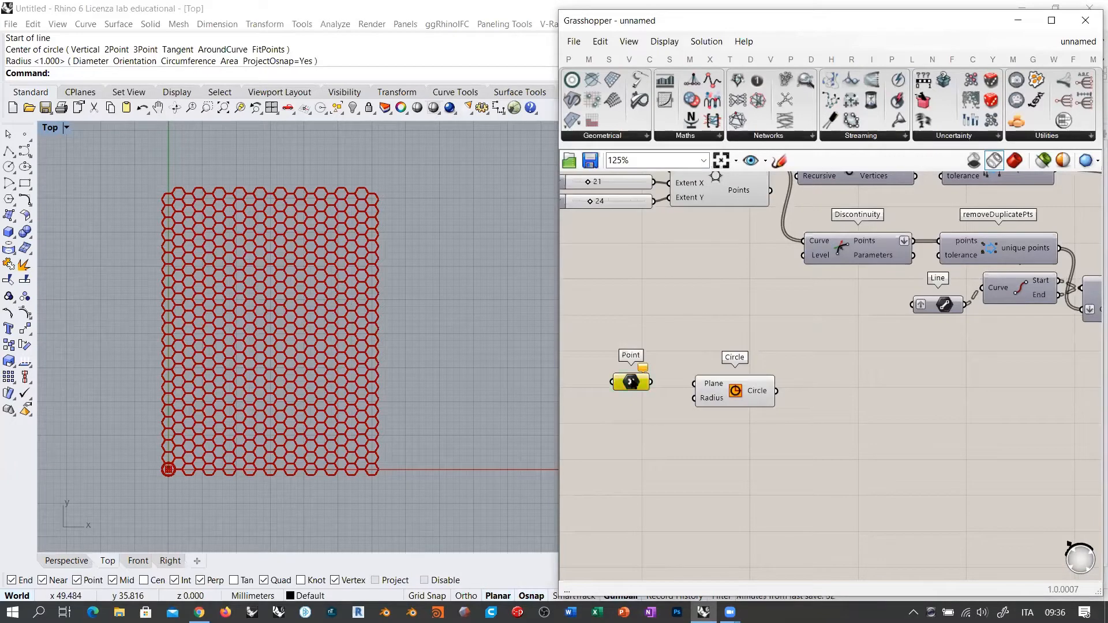
pyautogui.rightClick(629, 382)
pyautogui.click(680, 495)
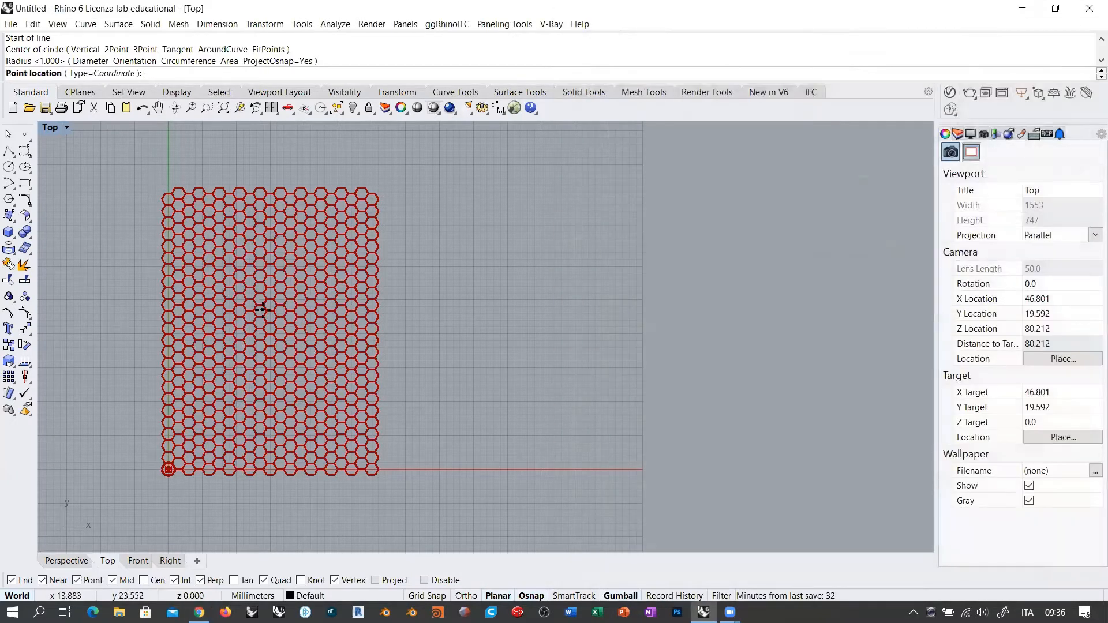
pyautogui.click(269, 328)
# Step: Connect the Point parameter to Circle's Plane input and feed its Radius from a new number slider set to 13
pyautogui.moveTo(650, 382); pyautogui.dragTo(684, 427)
pyautogui.doubleClick(649, 430)
pyautogui.write('11')
pyautogui.press('Return')
pyautogui.scroll(2, 691, 426)
pyautogui.click(905, 455)
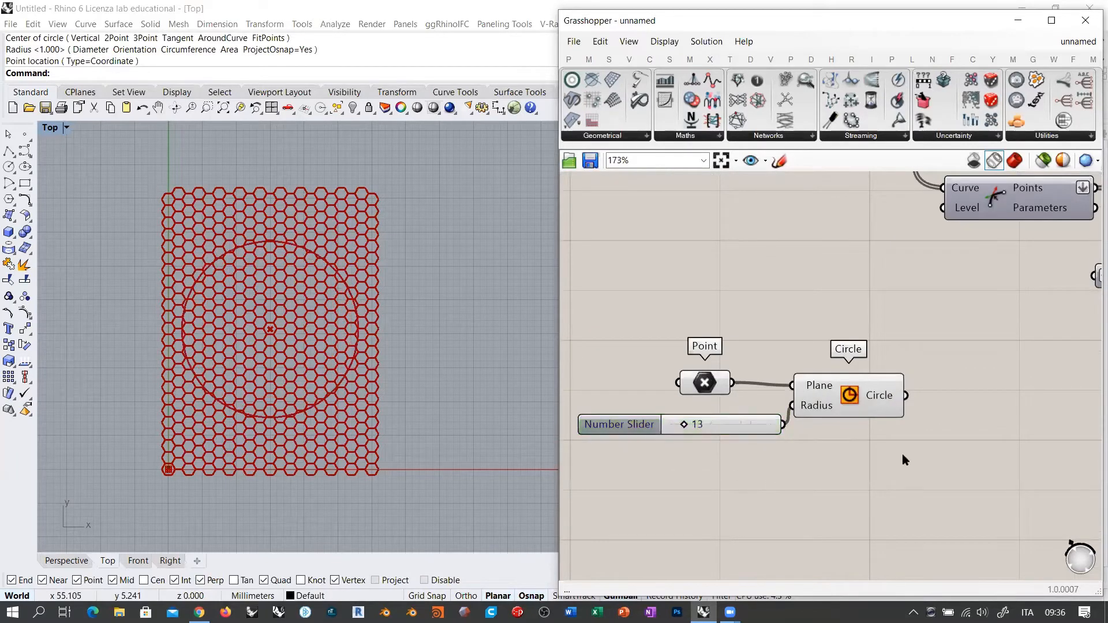
# Step: Set the Circle's radius slider to 19 and reposition the Circle component slightly lower beside it
pyautogui.moveTo(904, 455); pyautogui.dragTo(866, 451, button='right')
pyautogui.moveTo(636, 419); pyautogui.dragTo(643, 421)
pyautogui.moveTo(824, 460); pyautogui.dragTo(762, 459, button='right')
pyautogui.moveTo(864, 400); pyautogui.dragTo(780, 404, button='right')
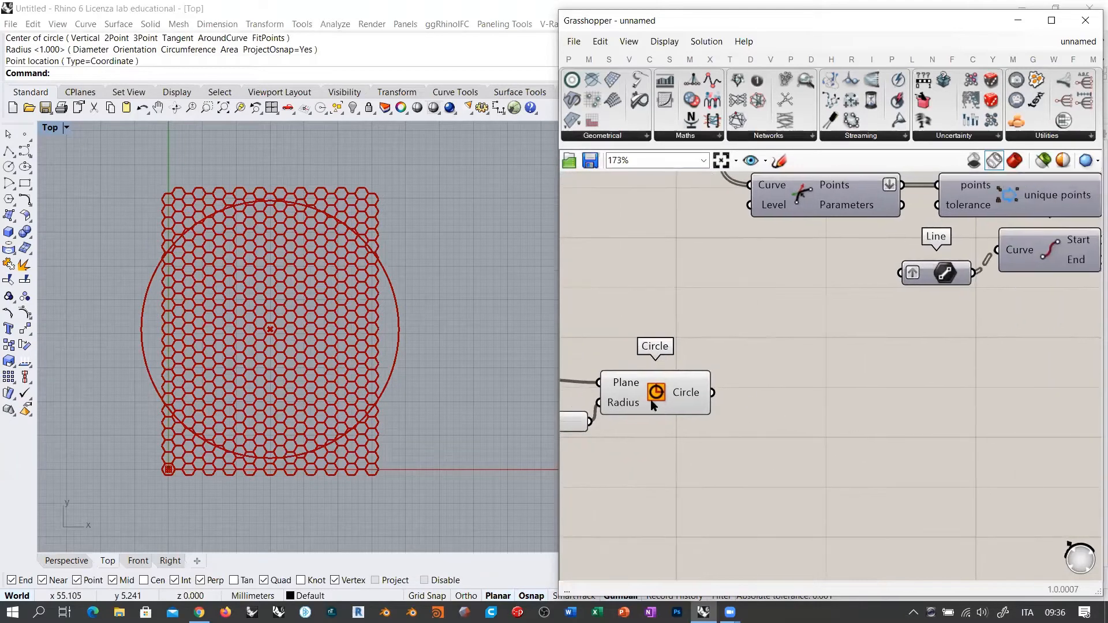
pyautogui.moveTo(661, 411); pyautogui.dragTo(677, 430)
pyautogui.click(833, 455)
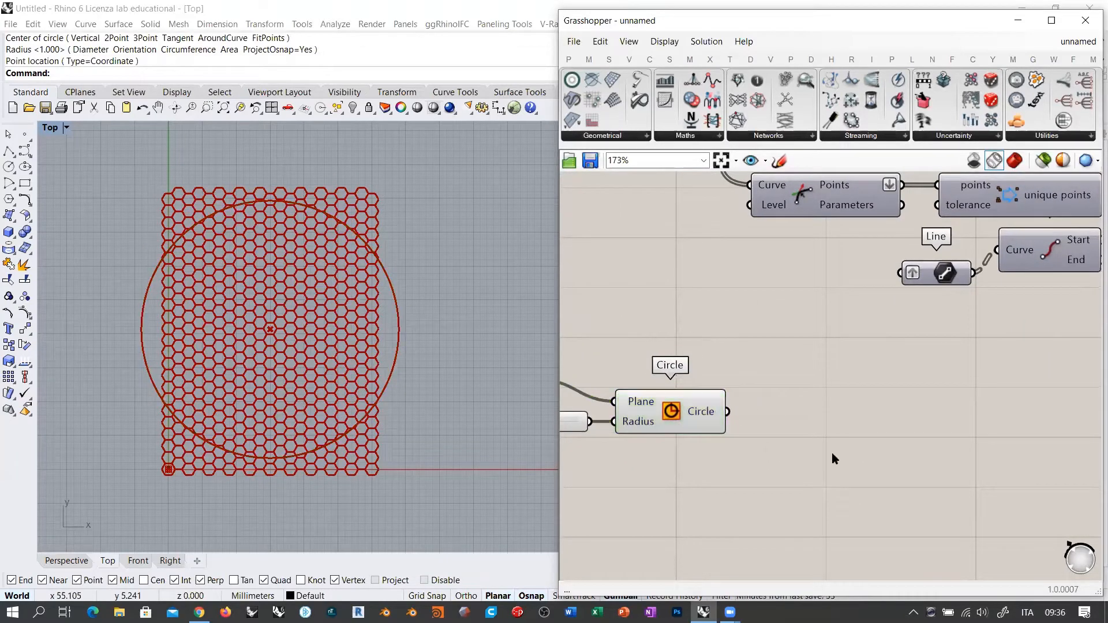
# Step: Add a Divide Curve component beside the Circle component and connect the Circle output to its Curve input
pyautogui.doubleClick(832, 453)
pyautogui.write('divide')
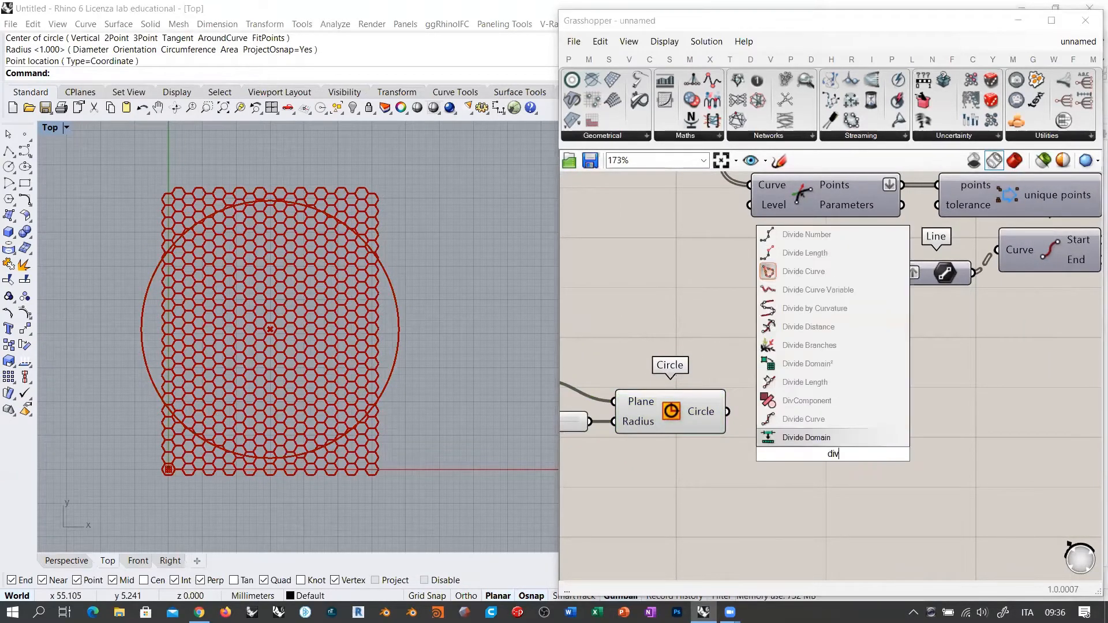
pyautogui.press('Return')
pyautogui.moveTo(728, 411); pyautogui.dragTo(775, 430)
# Step: Add a two-point Line component, connecting the center Point to Start Point and Divide Curve's Points to End Point
pyautogui.doubleClick(954, 380)
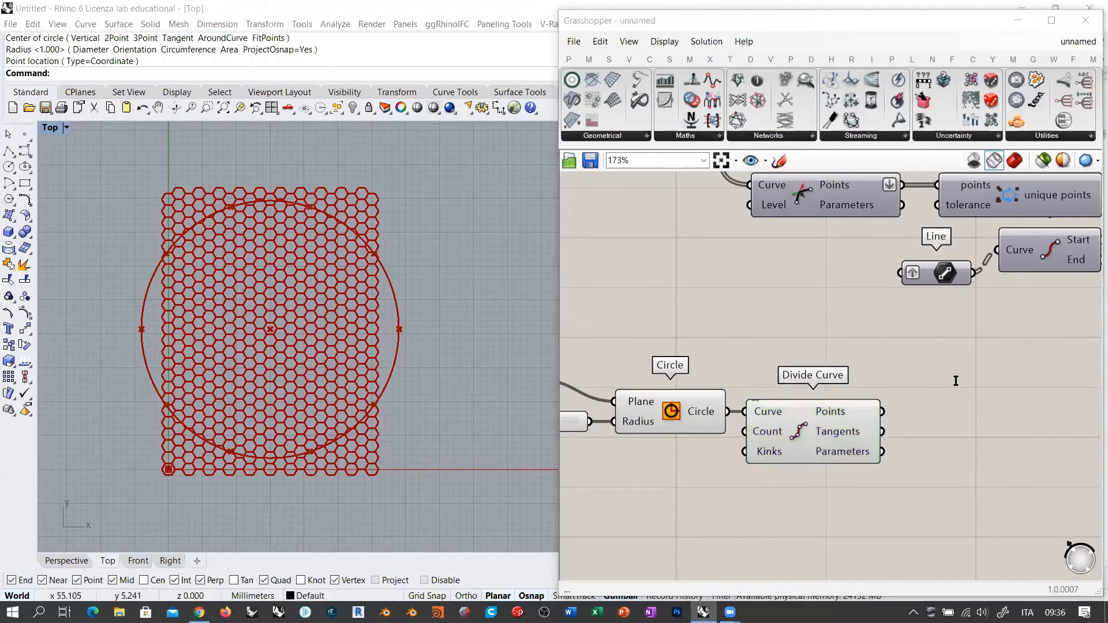
pyautogui.write('line')
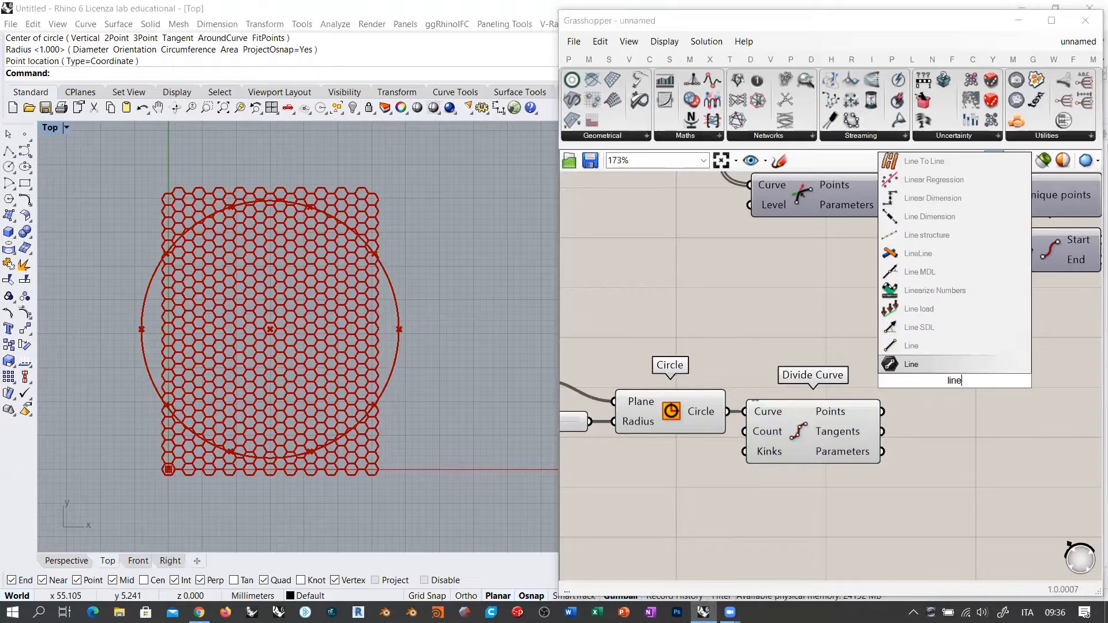
pyautogui.click(926, 346)
pyautogui.scroll(-1, 931, 350)
pyautogui.moveTo(599, 376); pyautogui.dragTo(947, 393)
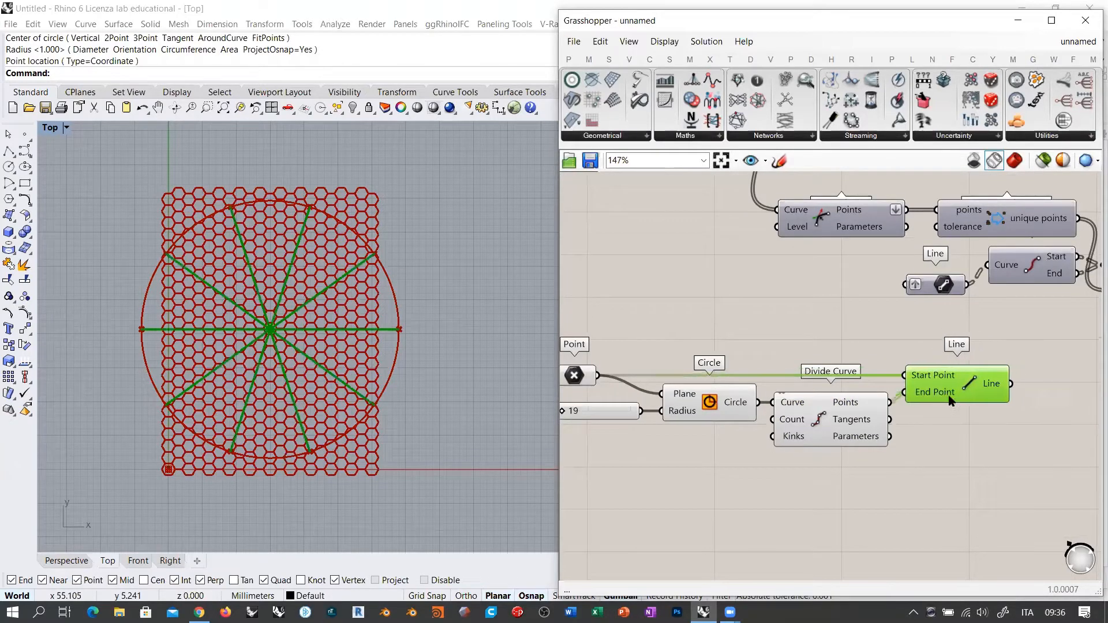
pyautogui.click(939, 425)
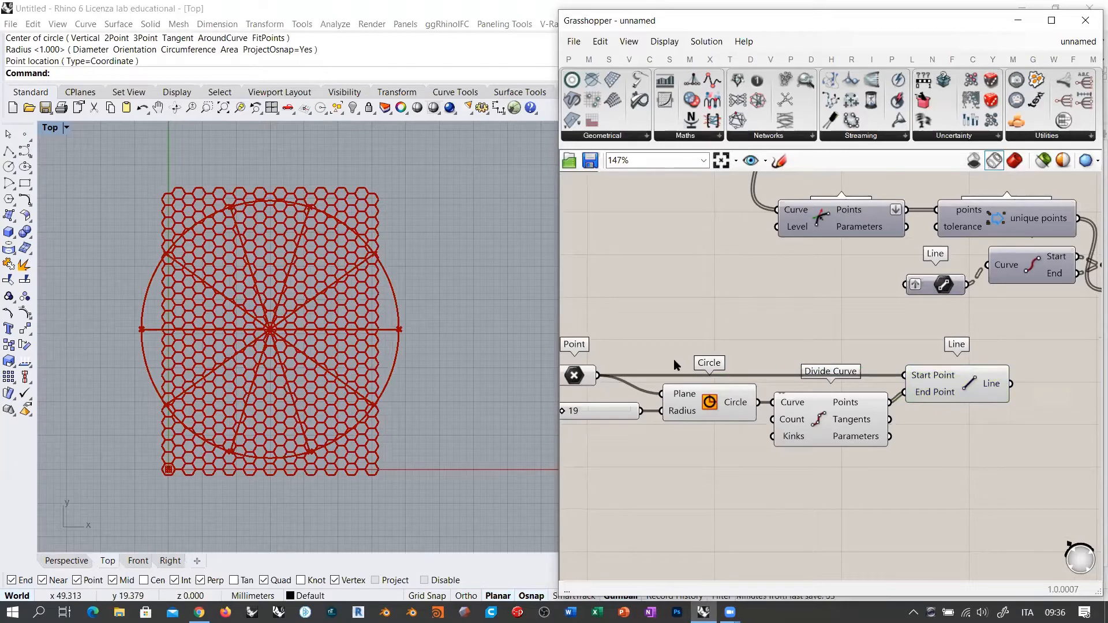
# Step: Move the circle and radial-line components closer to the path definition and connect the Line output to the existing Line parameter
pyautogui.moveTo(849, 346); pyautogui.dragTo(646, 369, button='right')
pyautogui.scroll(-3, 646, 364)
pyautogui.moveTo(748, 344); pyautogui.dragTo(930, 370, button='right')
pyautogui.moveTo(941, 352); pyautogui.dragTo(596, 435)
pyautogui.moveTo(863, 386); pyautogui.dragTo(790, 356)
pyautogui.moveTo(908, 365); pyautogui.dragTo(758, 403, button='right')
pyautogui.click(752, 400)
pyautogui.moveTo(680, 399); pyautogui.dragTo(691, 367)
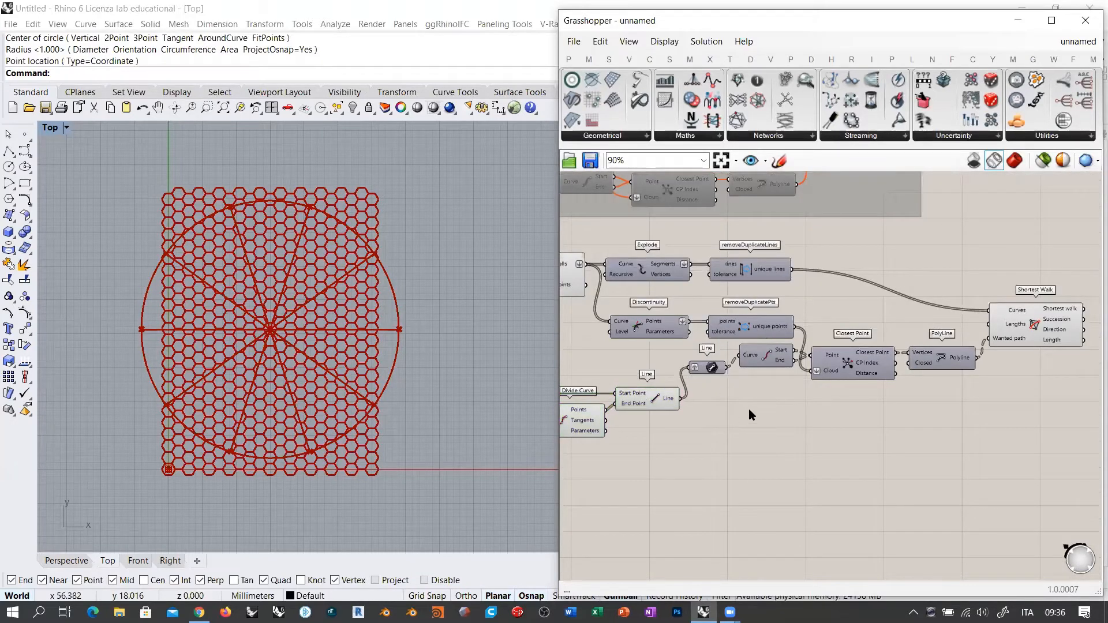
# Step: Turn off the preview of the Hexagonal grid, Circle, Divide Curve and Line components, leaving Shortest Walk and the center Point displayed
pyautogui.scroll(-2, 693, 407)
pyautogui.moveTo(690, 392); pyautogui.dragTo(800, 382, button='right')
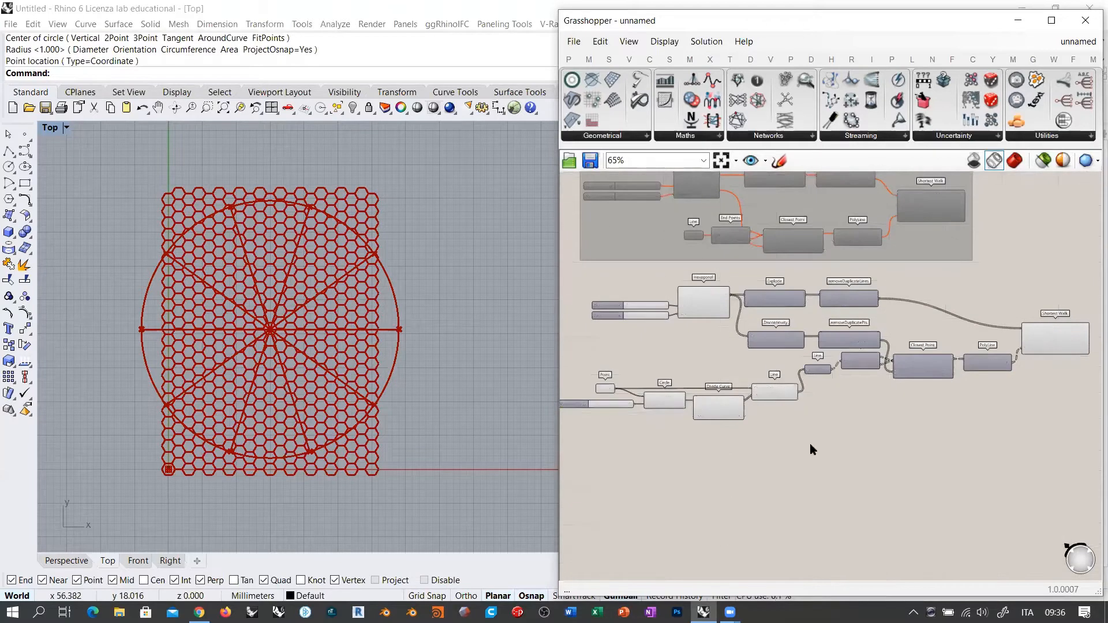
pyautogui.moveTo(809, 445); pyautogui.dragTo(620, 294)
pyautogui.middleClick(653, 309)
pyautogui.click(699, 268)
pyautogui.click(879, 444)
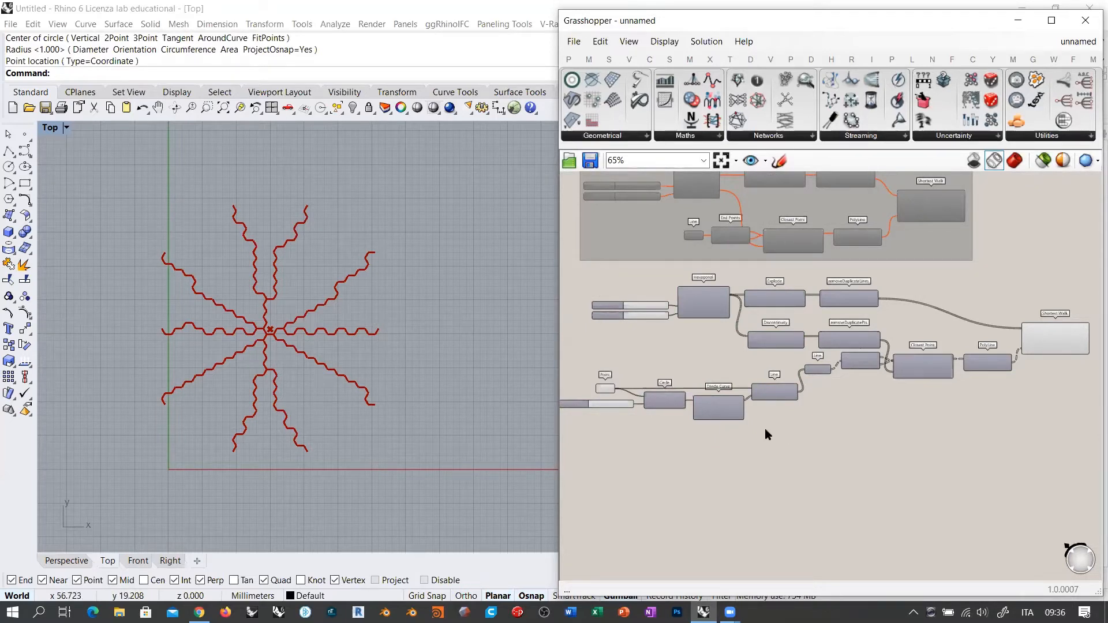
# Step: Add a number slider set to 11 below the Circle component and connect it to Divide Curve's Count input
pyautogui.moveTo(668, 423); pyautogui.dragTo(778, 390, button='right')
pyautogui.scroll(5, 736, 400)
pyautogui.doubleClick(736, 400)
pyautogui.write('11')
pyautogui.press('Return')
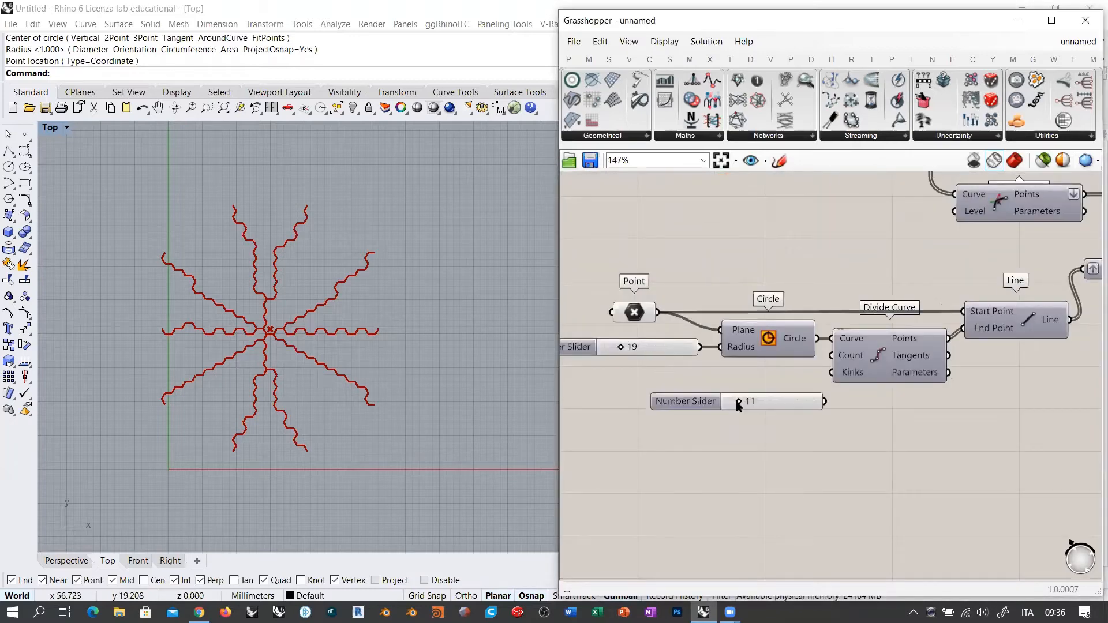
pyautogui.moveTo(825, 401); pyautogui.dragTo(831, 355)
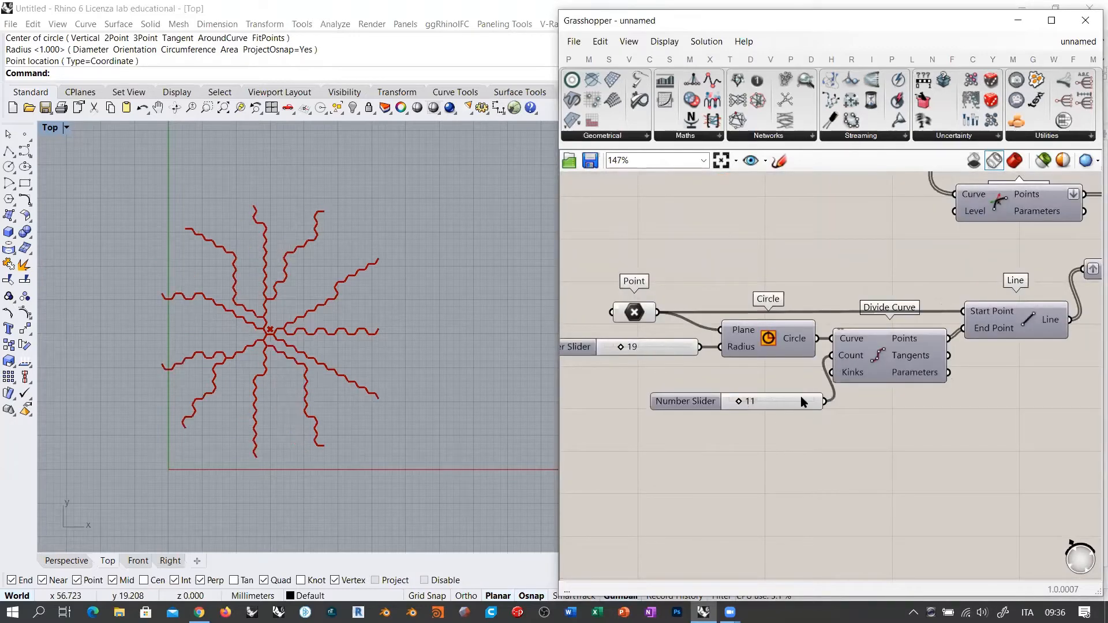
# Step: Move the Count slider slightly closer to the radius slider and set its value to 23
pyautogui.moveTo(765, 401)
pyautogui.mouseDown()
pyautogui.moveTo(738, 390)
pyautogui.moveTo(772, 385)
pyautogui.moveTo(749, 389)
pyautogui.mouseUp()
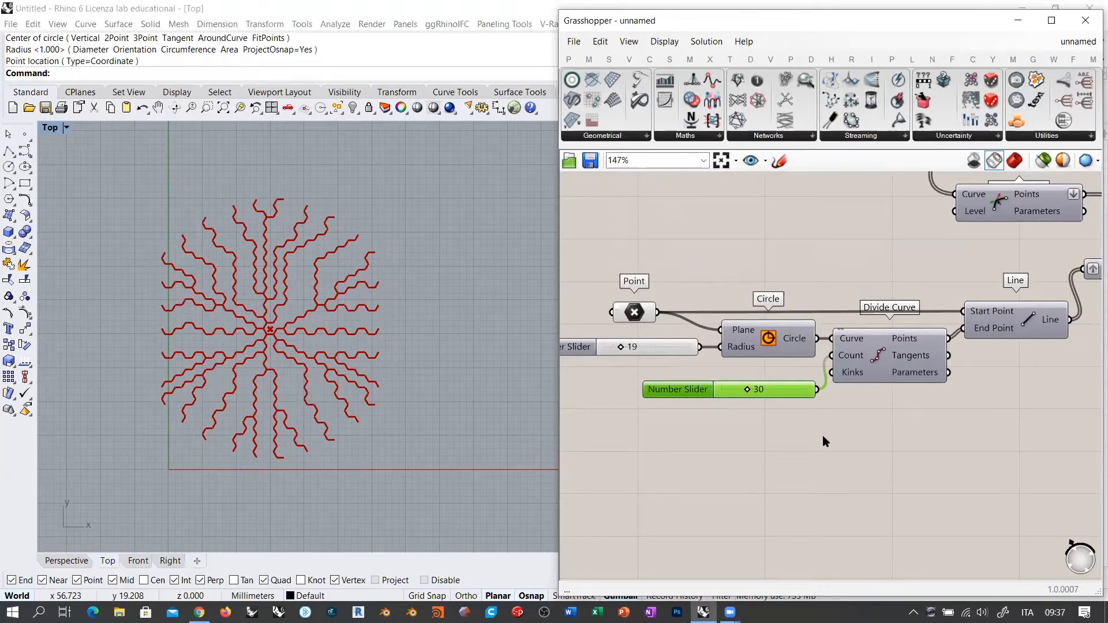
pyautogui.moveTo(748, 391); pyautogui.dragTo(743, 391)
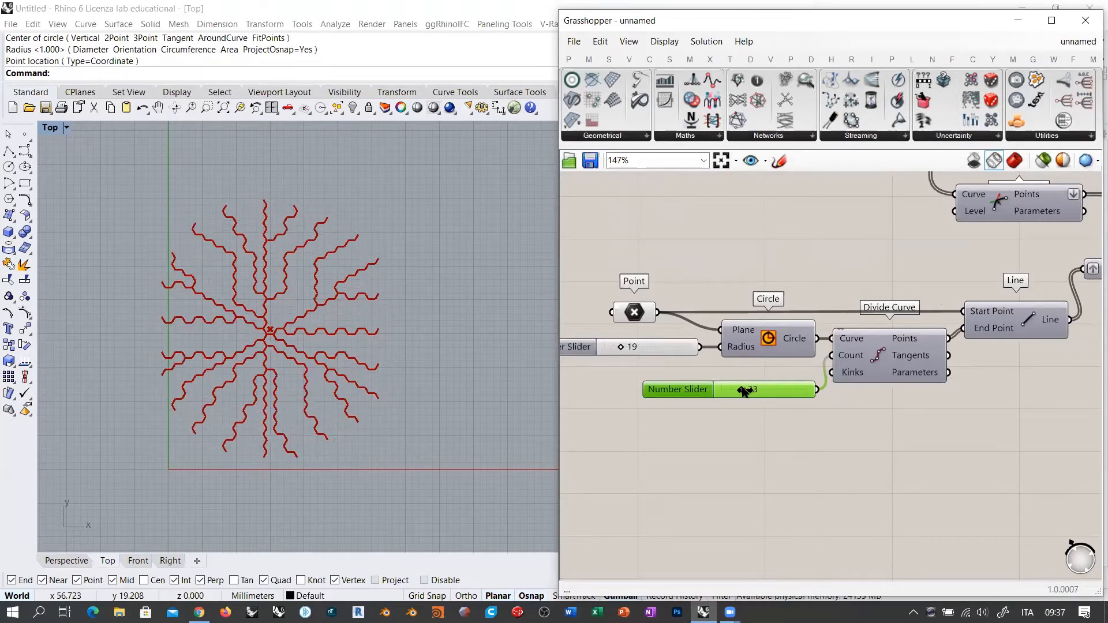
pyautogui.click(910, 397)
# Step: Widen the Grasshopper window to fit the whole path definition and select the Hexagonal grid component with its two extent sliders
pyautogui.moveTo(910, 398); pyautogui.dragTo(842, 420, button='right')
pyautogui.scroll(-4, 732, 364)
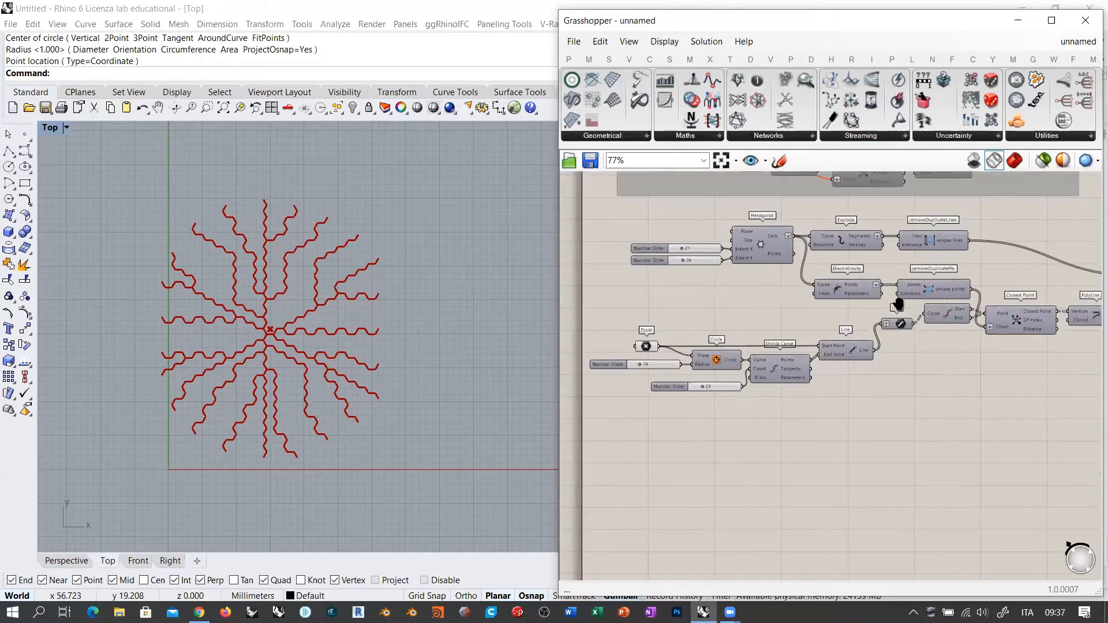
pyautogui.moveTo(898, 302); pyautogui.dragTo(859, 304, button='right')
pyautogui.moveTo(558, 235); pyautogui.dragTo(405, 257)
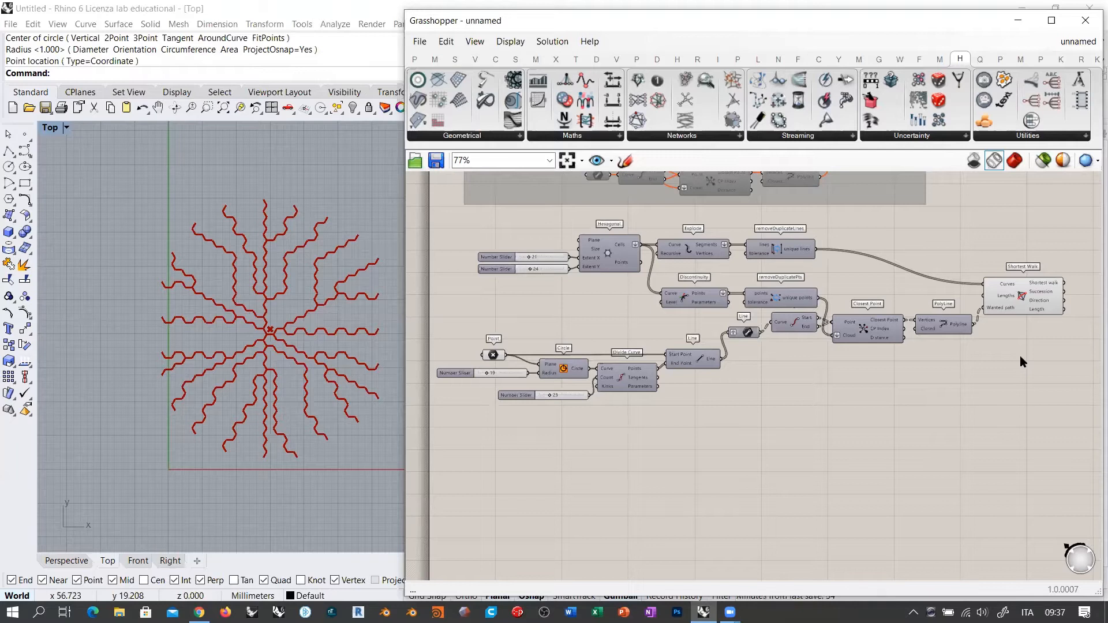
pyautogui.moveTo(639, 298); pyautogui.dragTo(505, 232)
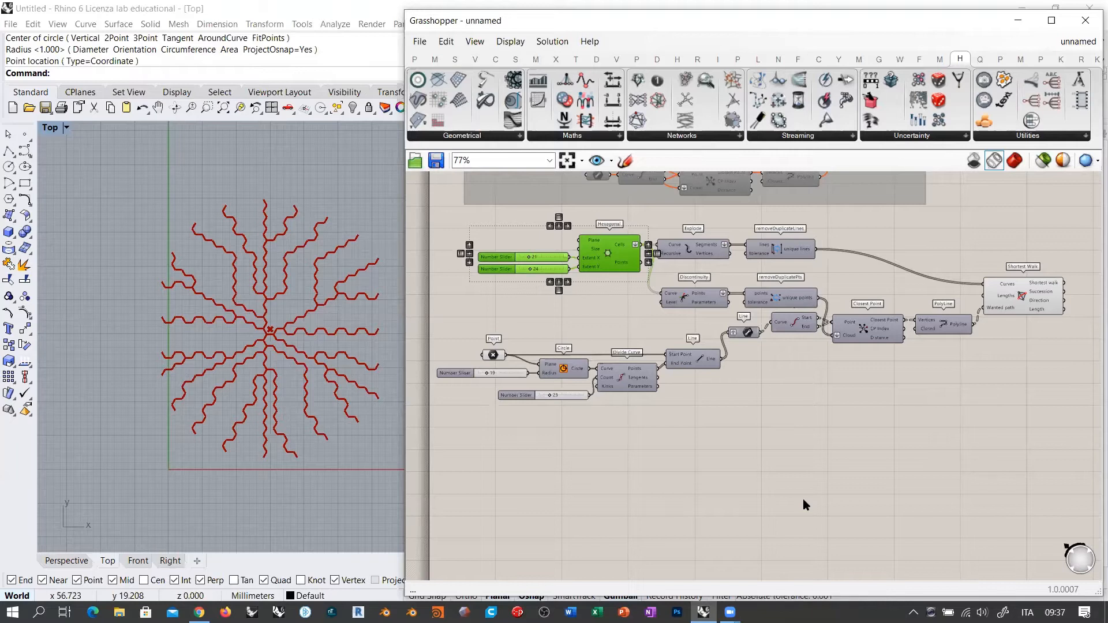
# Step: Move the group of components feeding Shortest Walk closer to it
pyautogui.click(747, 334)
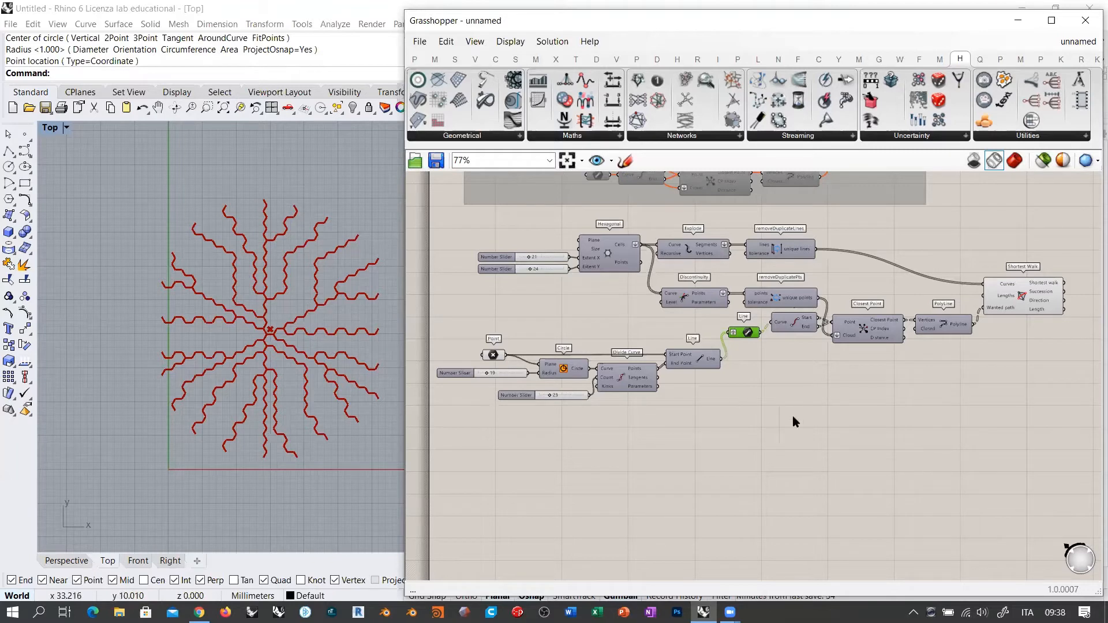
pyautogui.click(839, 418)
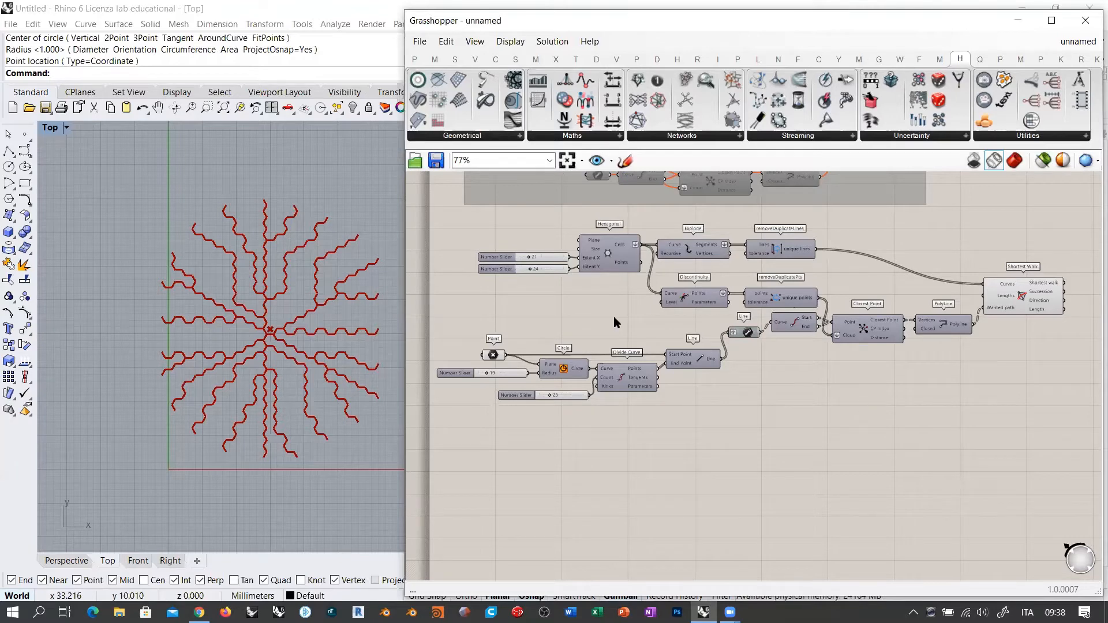
pyautogui.scroll(-2, 616, 317)
pyautogui.moveTo(991, 247); pyautogui.dragTo(461, 415)
pyautogui.moveTo(614, 263); pyautogui.dragTo(673, 261)
pyautogui.click(809, 449)
# Step: Reposition the Shortest Walk component slightly higher beside the PolyLine component
pyautogui.moveTo(952, 331); pyautogui.dragTo(633, 328, button='right')
pyautogui.scroll(7, 769, 285)
pyautogui.moveTo(742, 334); pyautogui.dragTo(827, 354, button='right')
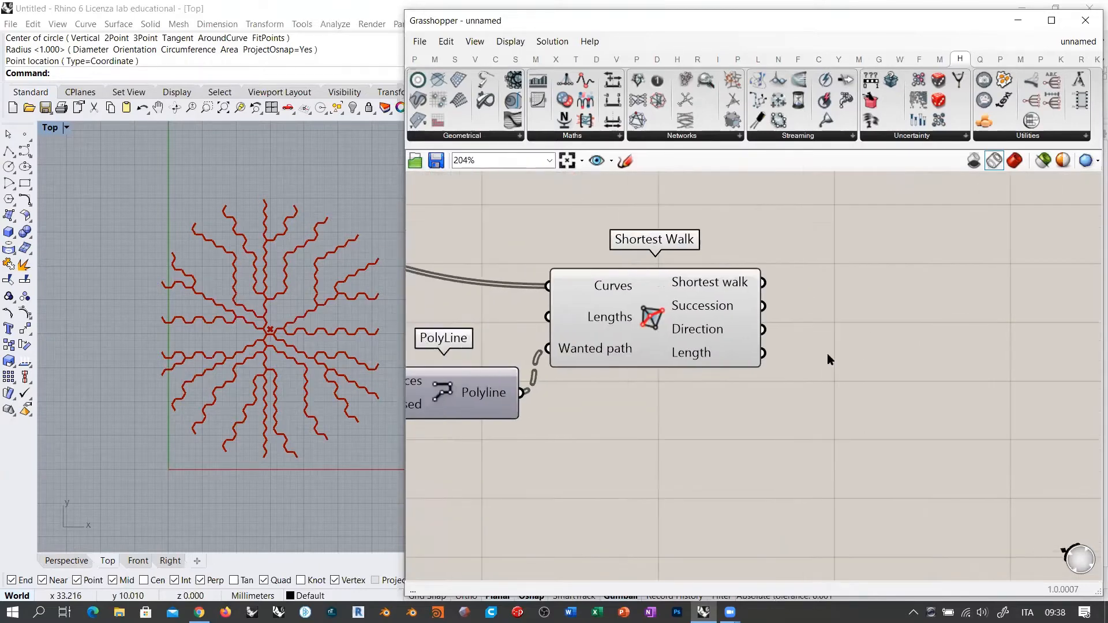
pyautogui.scroll(-1, 829, 354)
pyautogui.moveTo(677, 386); pyautogui.dragTo(726, 474, button='right')
pyautogui.moveTo(690, 441); pyautogui.dragTo(711, 396)
pyautogui.click(637, 275)
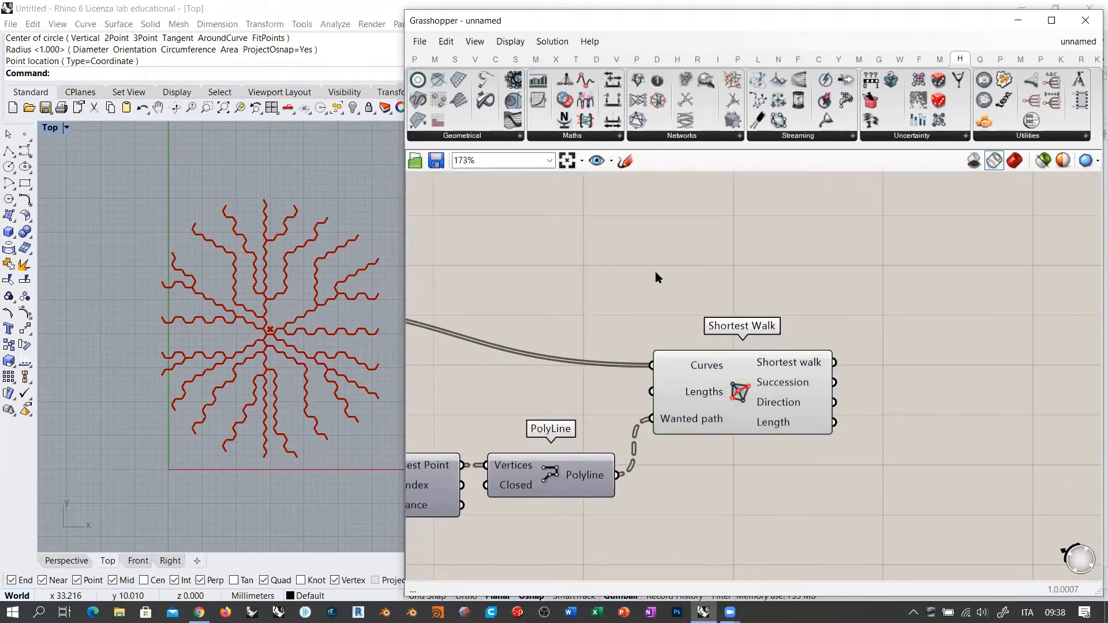
# Step: Read the Shortest walk output's data in an enlarged Panel connected to it, and delete the Panel
pyautogui.moveTo(733, 331); pyautogui.dragTo(549, 282, button='right')
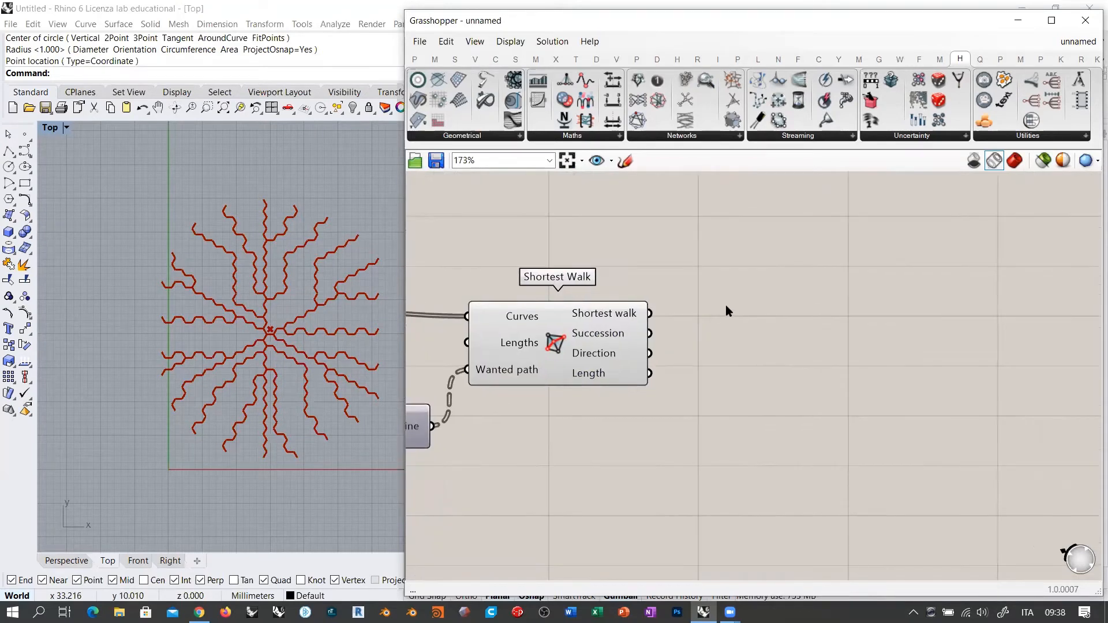
pyautogui.moveTo(605, 315)
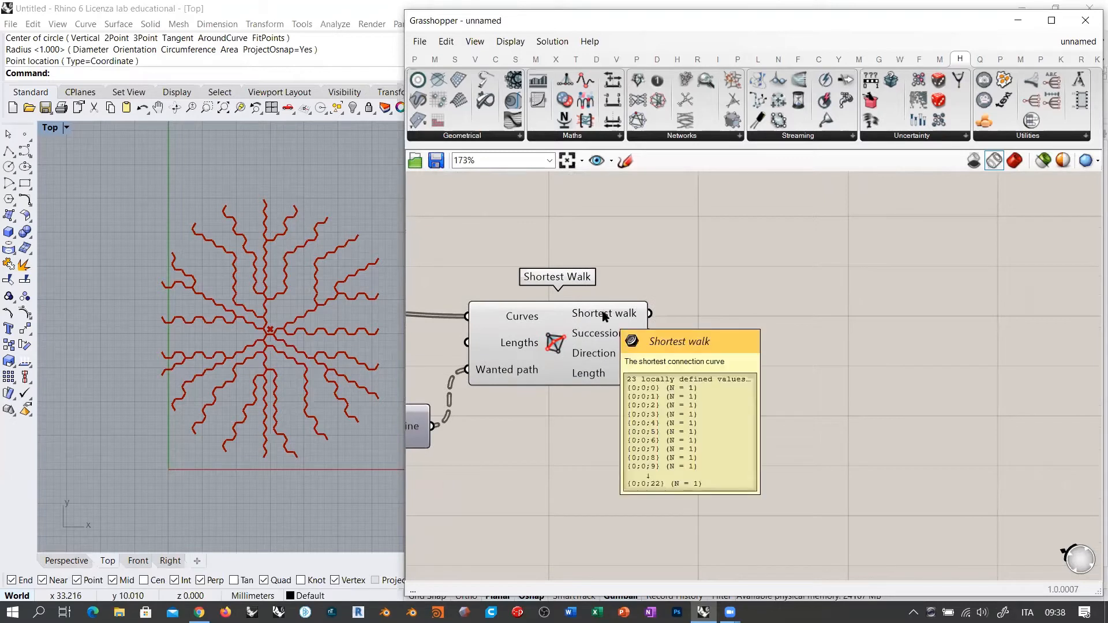
pyautogui.doubleClick(757, 312)
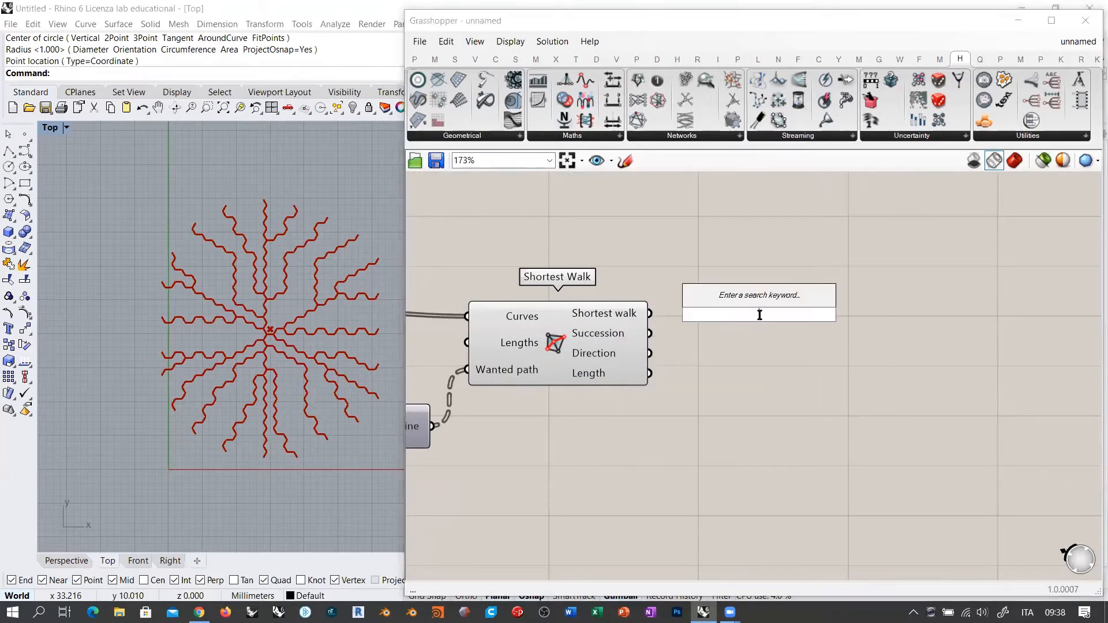
pyautogui.press('Return')
pyautogui.moveTo(650, 313); pyautogui.dragTo(682, 314)
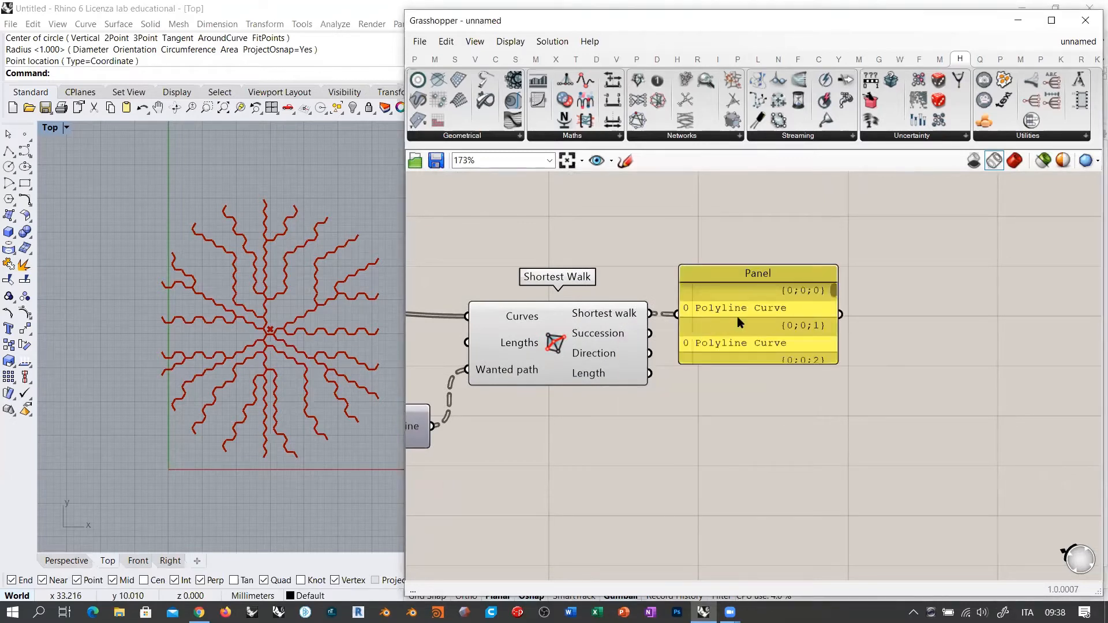
pyautogui.click(737, 317)
pyautogui.moveTo(834, 360); pyautogui.dragTo(831, 532)
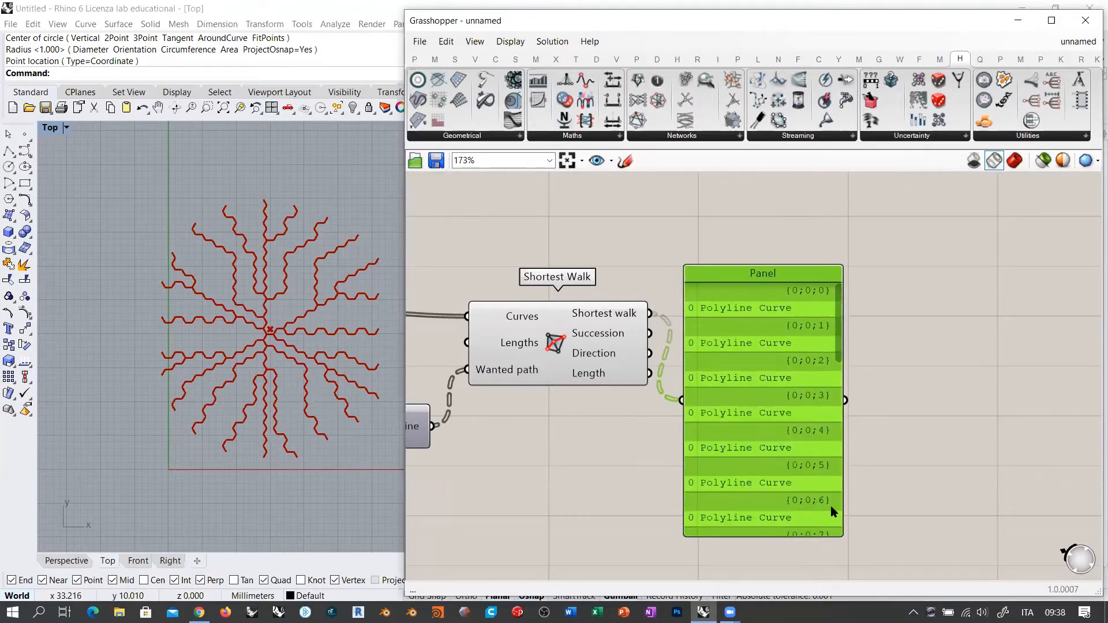
pyautogui.moveTo(772, 372); pyautogui.dragTo(803, 334)
pyautogui.click(878, 337)
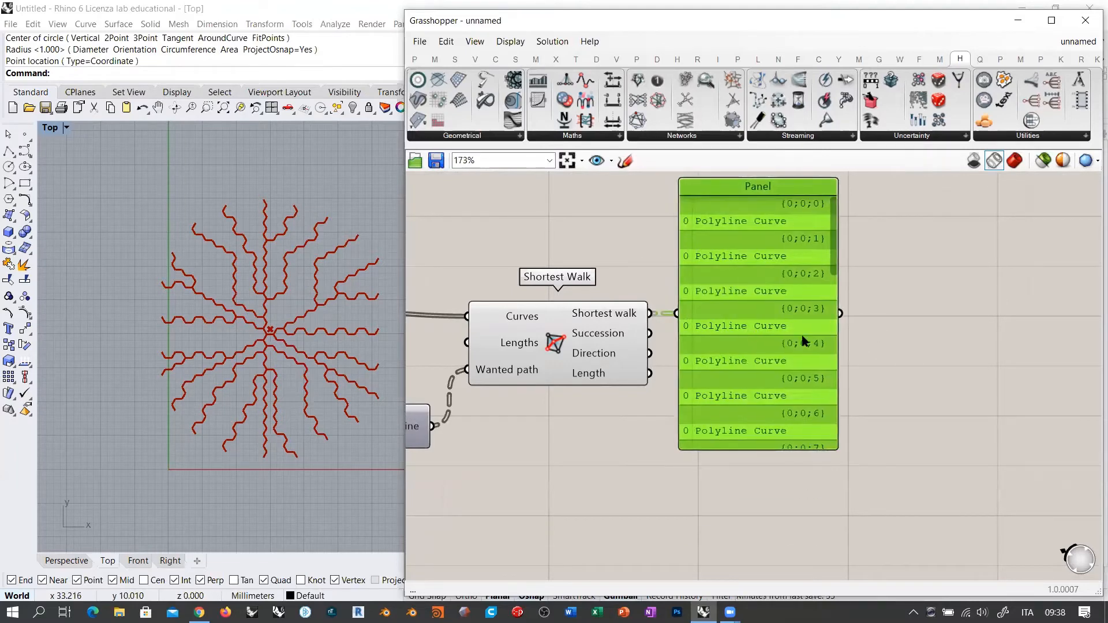
pyautogui.click(884, 333)
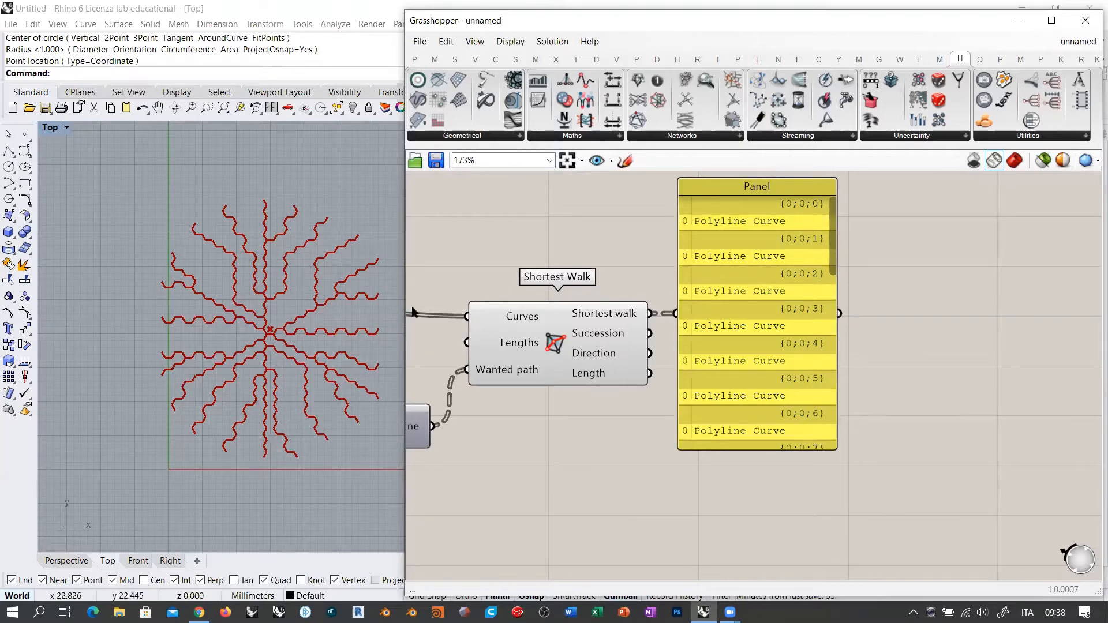
pyautogui.moveTo(749, 304); pyautogui.dragTo(850, 319)
pyautogui.press('Delete')
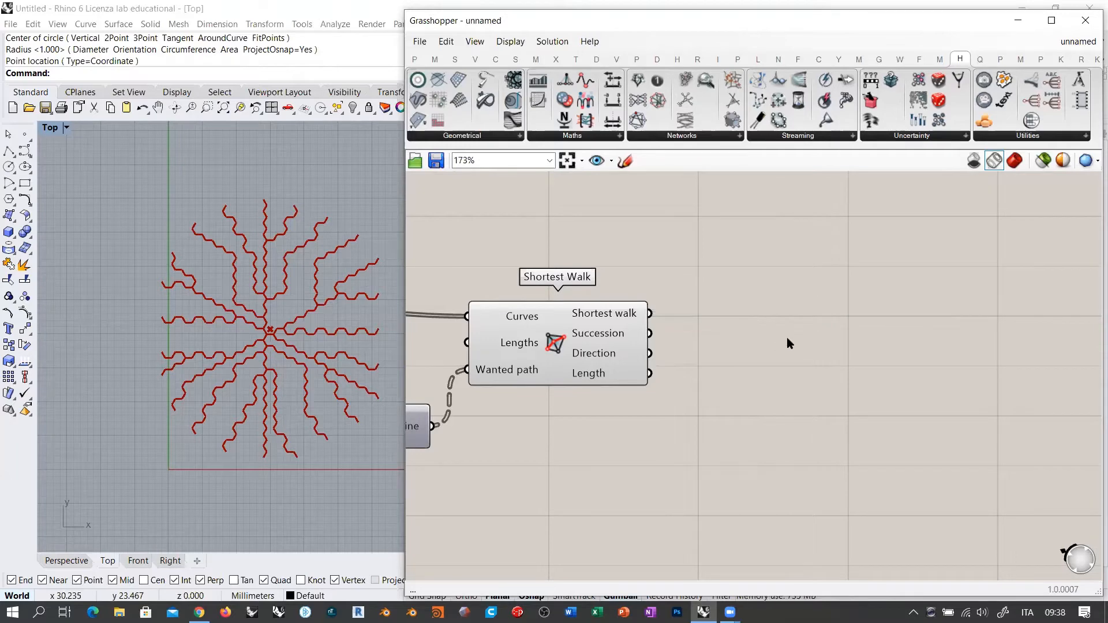
# Step: Add a Rebuild Curve component, connect Shortest walk to its Curve input, and line it up with Shortest Walk
pyautogui.doubleClick(788, 337)
pyautogui.write('reb')
pyautogui.click(760, 322)
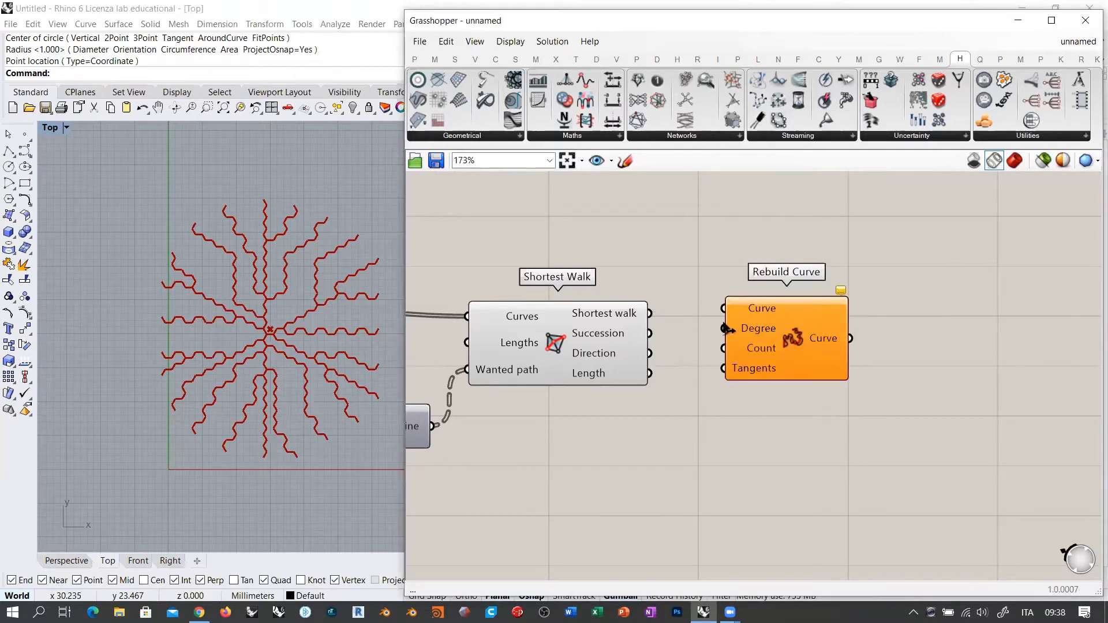
pyautogui.moveTo(724, 309); pyautogui.dragTo(649, 313)
pyautogui.moveTo(794, 339); pyautogui.dragTo(834, 344)
pyautogui.click(694, 399)
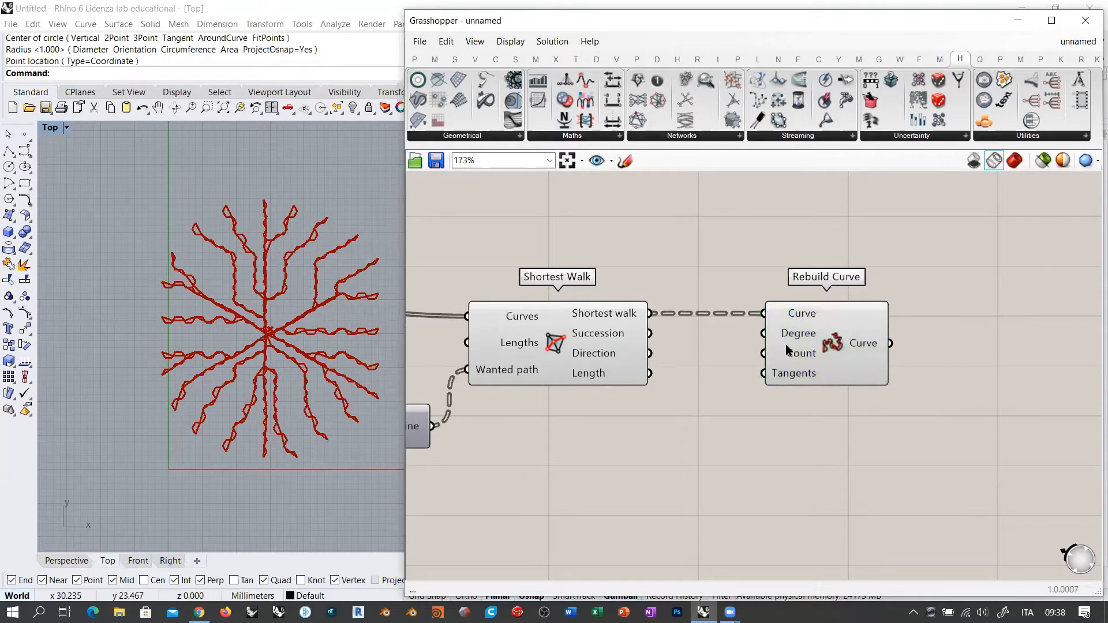
# Step: Turn off the preview of the Shortest Walk component and shift Rebuild Curve lower, away from it
pyautogui.click(553, 341)
pyautogui.hotkey('ctrl', 'q')
pyautogui.click(687, 427)
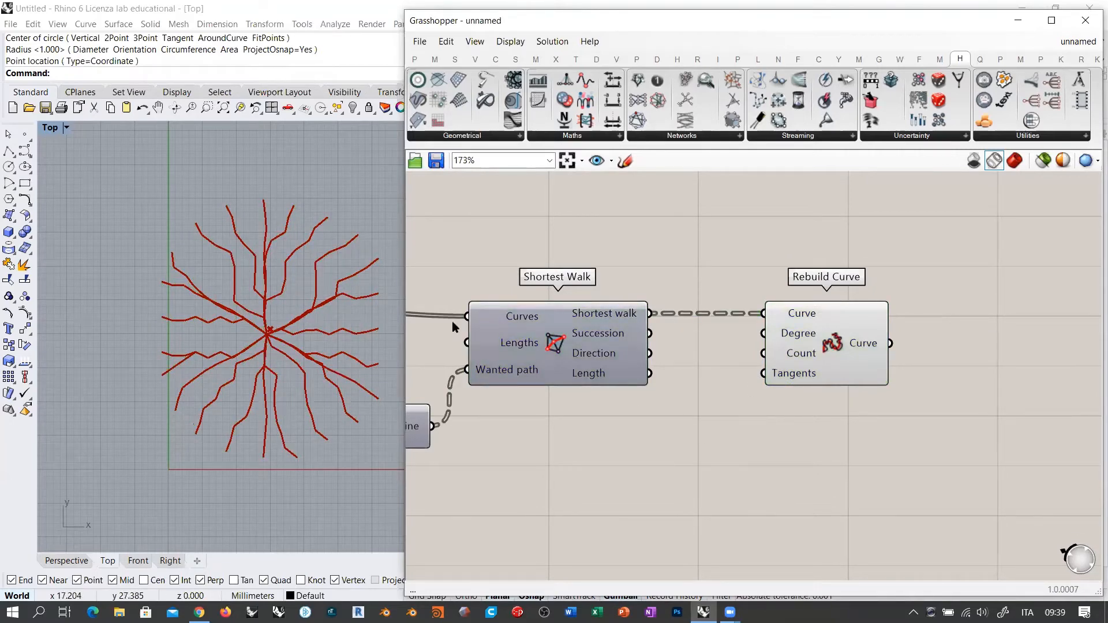
pyautogui.rightClick(719, 390)
pyautogui.moveTo(672, 400); pyautogui.dragTo(703, 359, button='right')
pyautogui.moveTo(829, 316); pyautogui.dragTo(844, 365)
pyautogui.click(775, 370)
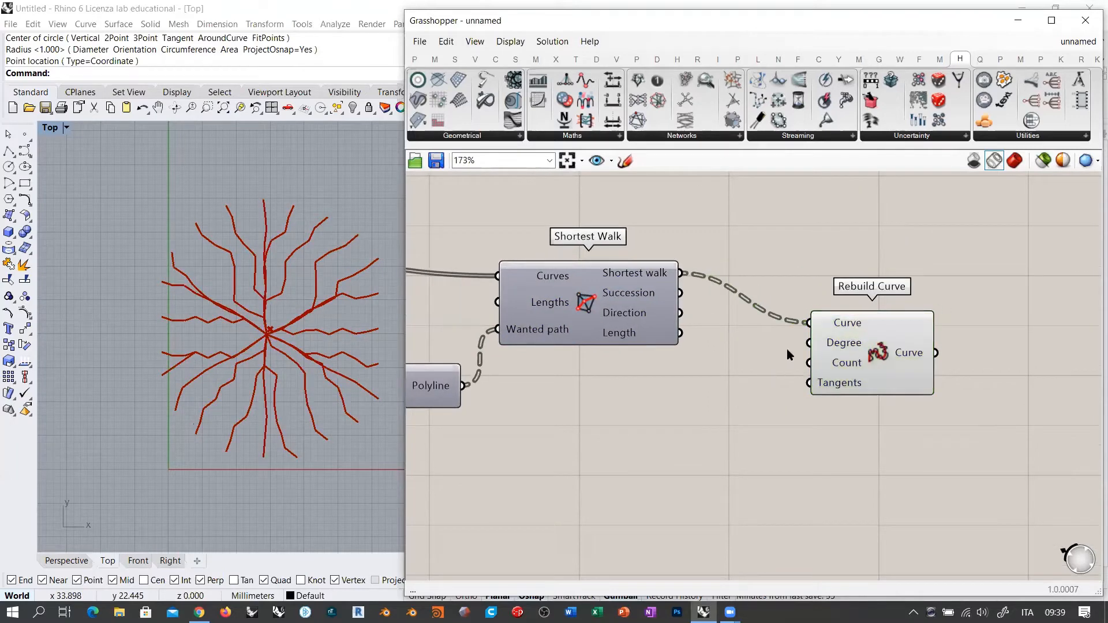
# Step: Add an integer number slider ranging from 2 to 5, set at 2, below Shortest Walk
pyautogui.moveTo(841, 343)
pyautogui.doubleClick(739, 378)
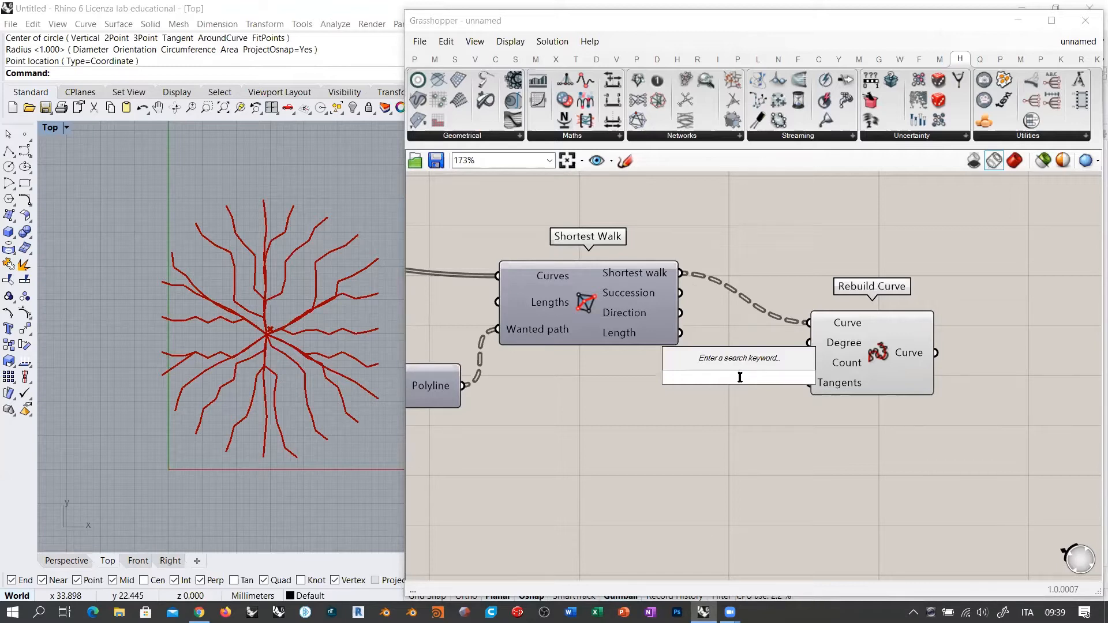
pyautogui.write('2')
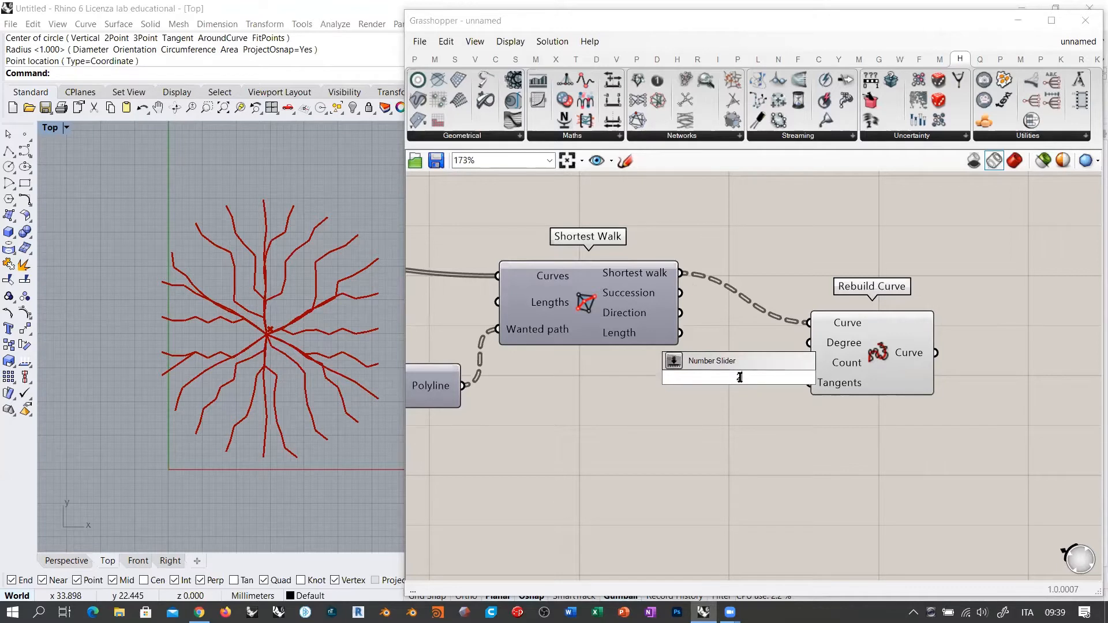
pyautogui.write('<5')
pyautogui.press('Return')
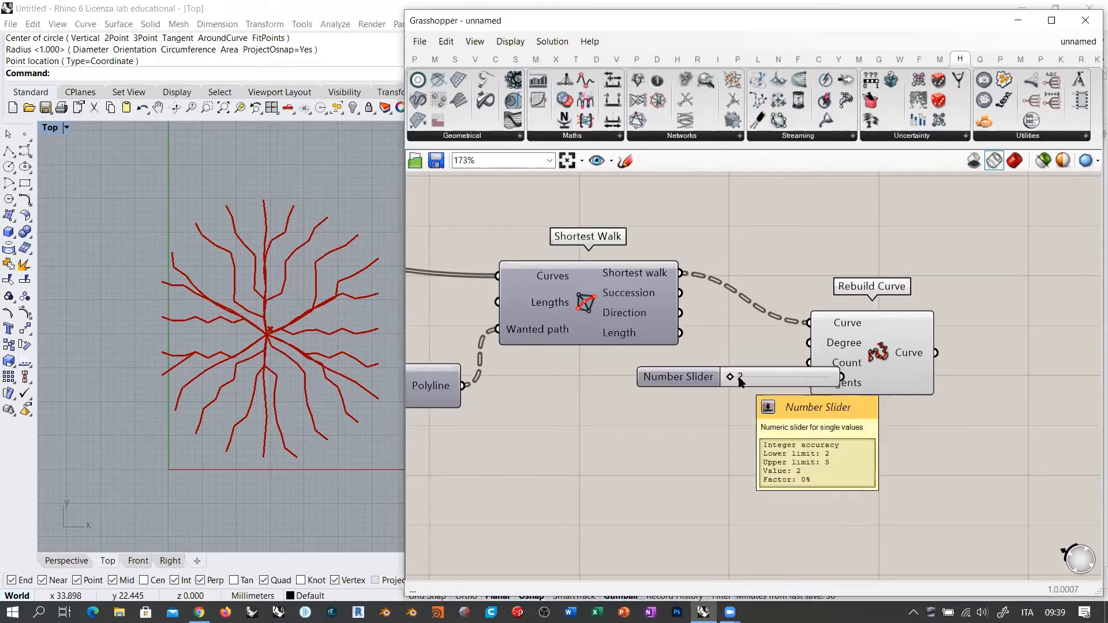
pyautogui.moveTo(772, 379); pyautogui.dragTo(673, 376)
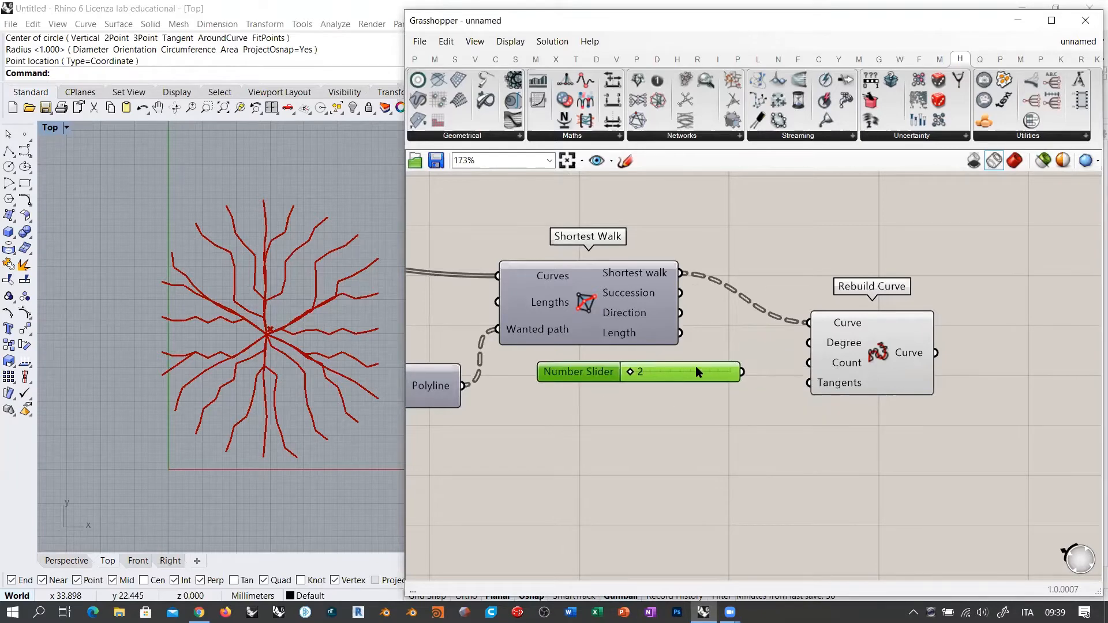
# Step: Connect the slider to Rebuild Curve's Degree input and realign Rebuild Curve with Shortest Walk
pyautogui.moveTo(811, 350); pyautogui.dragTo(743, 372)
pyautogui.moveTo(868, 357); pyautogui.dragTo(913, 307)
pyautogui.moveTo(704, 375); pyautogui.dragTo(717, 369)
pyautogui.click(732, 413)
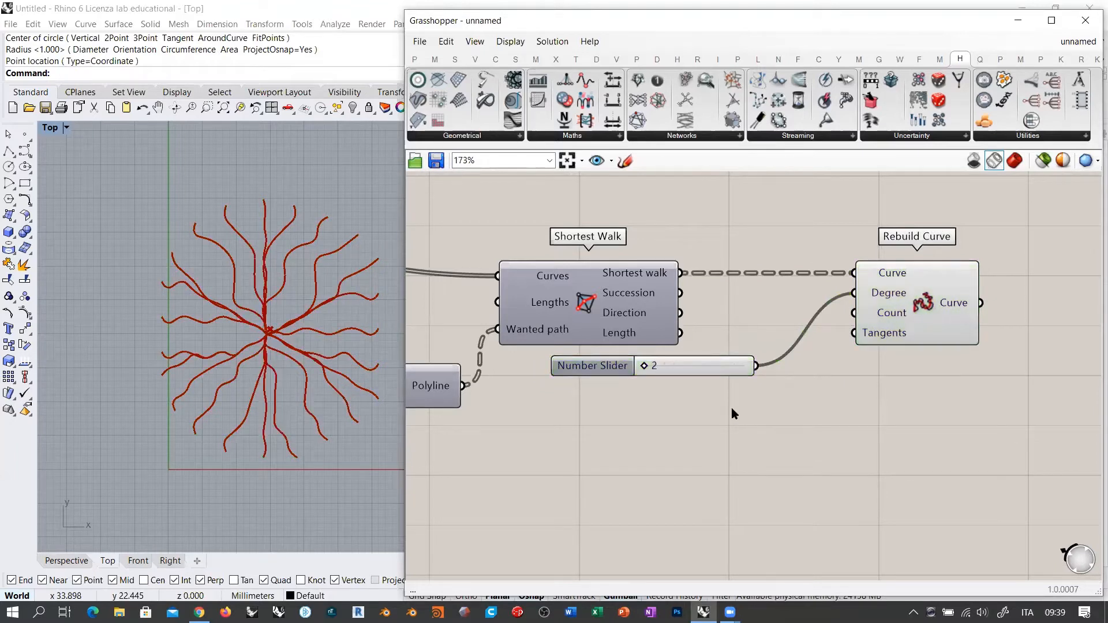
# Step: Add a second number slider from 3 to 50, set at 3, and connect it to Rebuild Curve's Count input
pyautogui.moveTo(887, 318)
pyautogui.moveTo(645, 366)
pyautogui.mouseDown()
pyautogui.moveTo(751, 368)
pyautogui.moveTo(645, 366)
pyautogui.mouseUp()
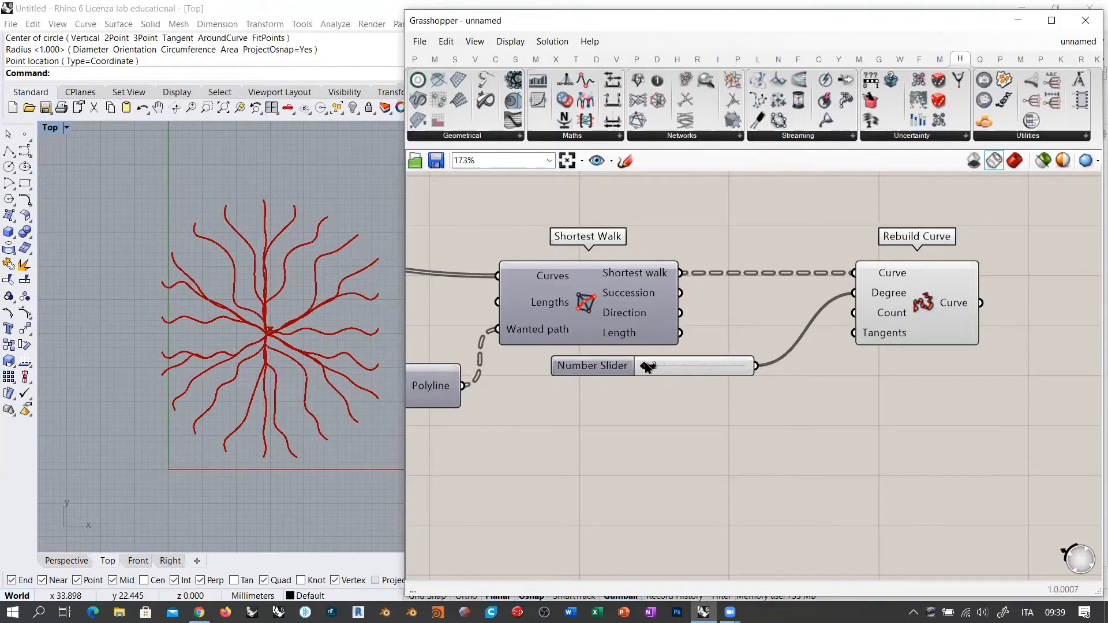
pyautogui.doubleClick(645, 413)
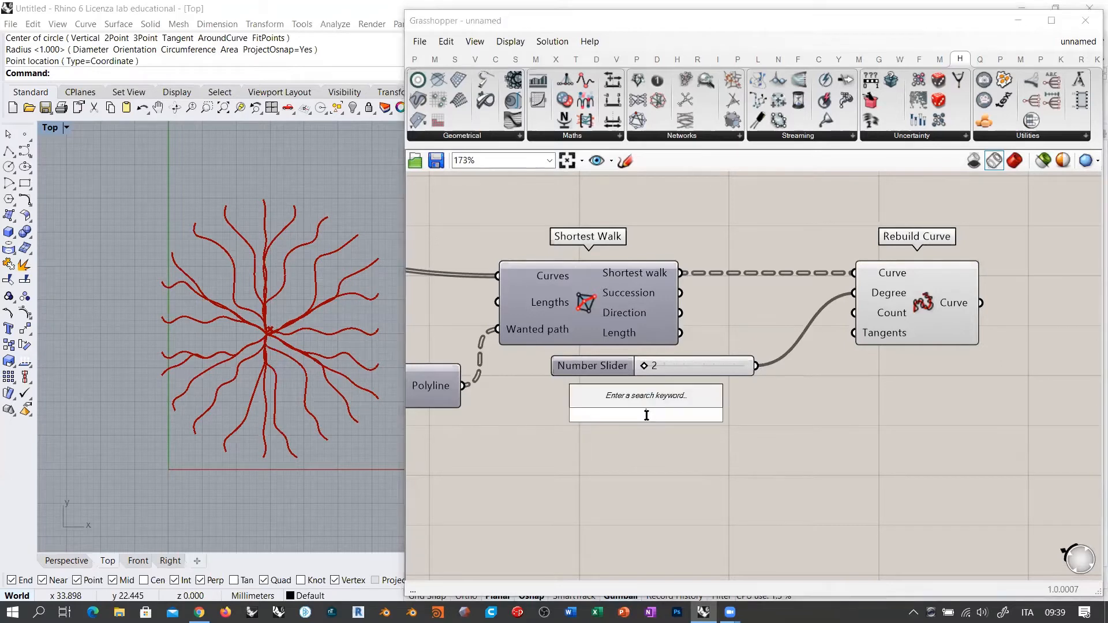
pyautogui.write('3<')
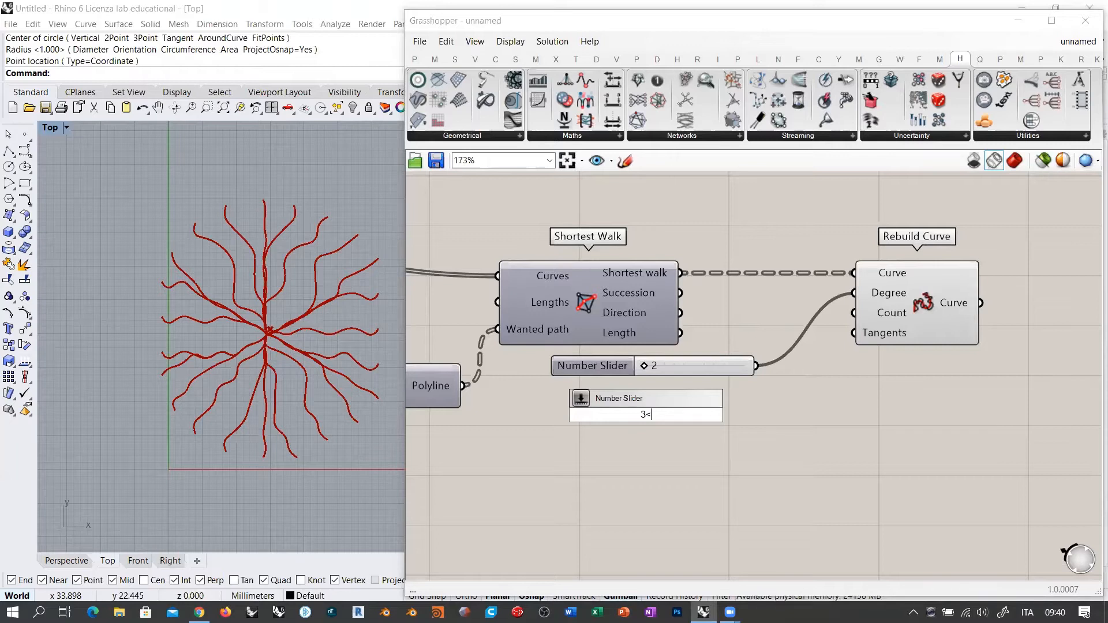
pyautogui.write('50')
pyautogui.press('Return')
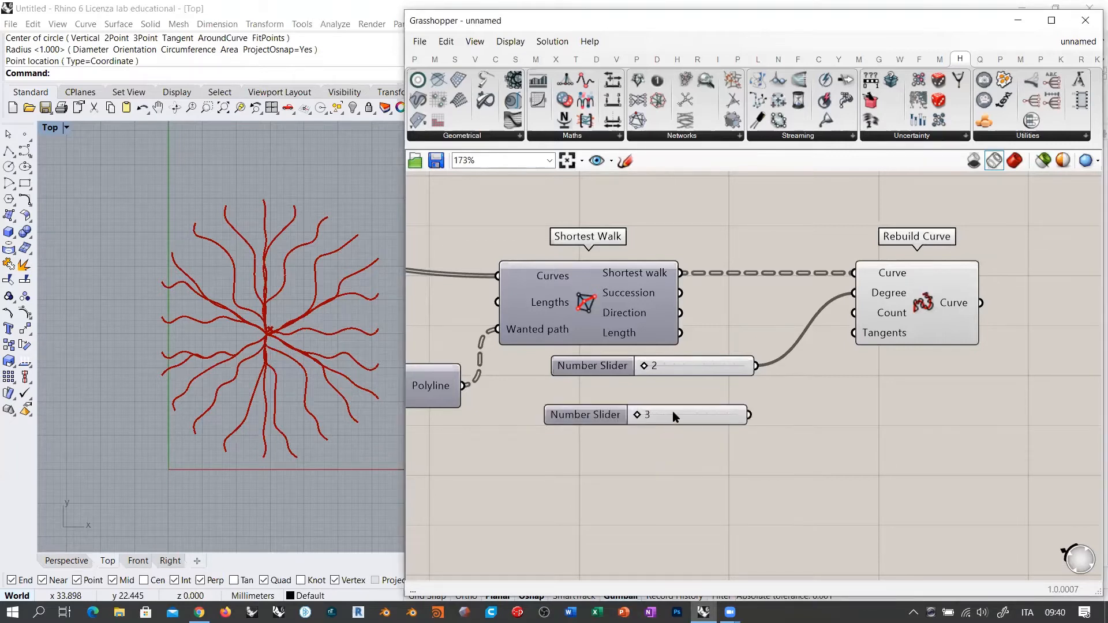
pyautogui.moveTo(646, 419); pyautogui.dragTo(654, 401)
pyautogui.moveTo(854, 313); pyautogui.dragTo(757, 397)
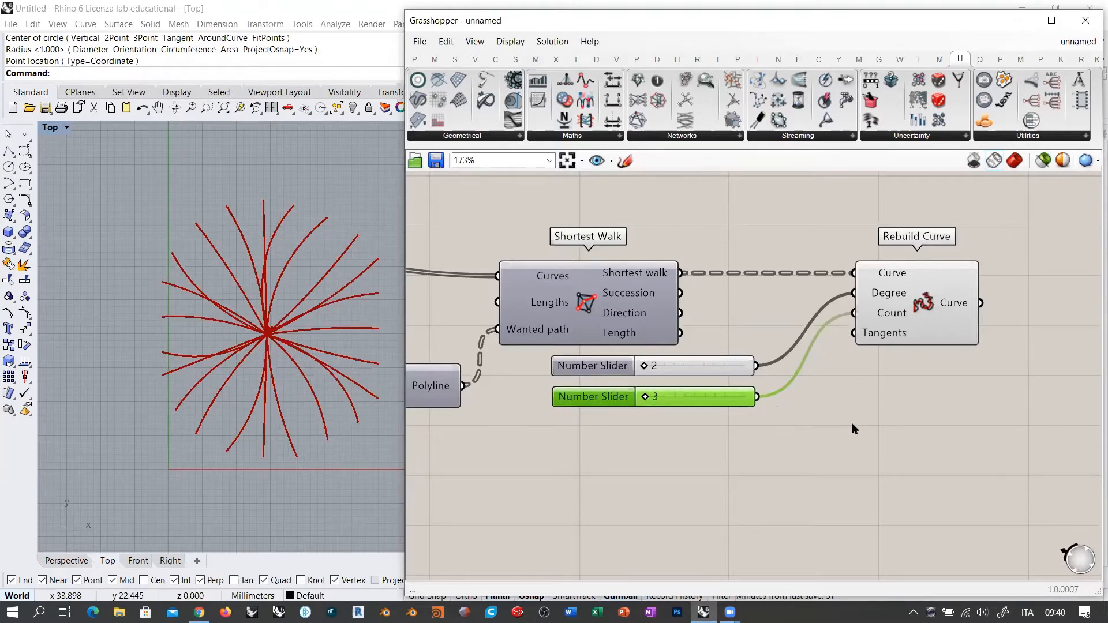
pyautogui.click(852, 424)
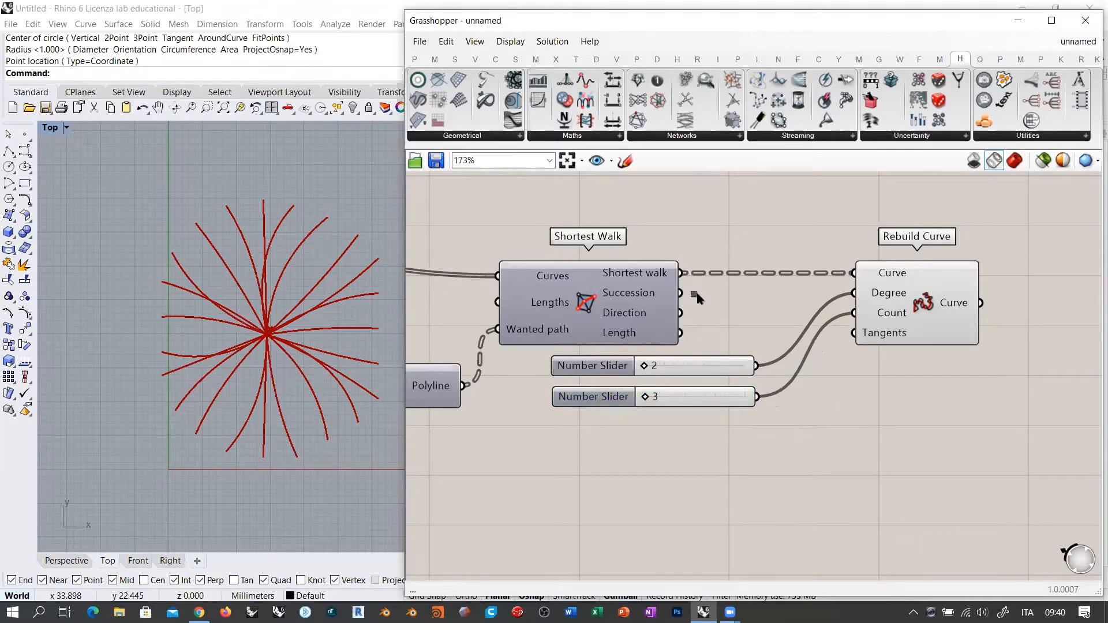
# Step: Align Shortest Walk with the right edges of both sliders and move Rebuild Curve next to the sliders
pyautogui.moveTo(734, 245); pyautogui.dragTo(621, 401)
pyautogui.click(635, 254)
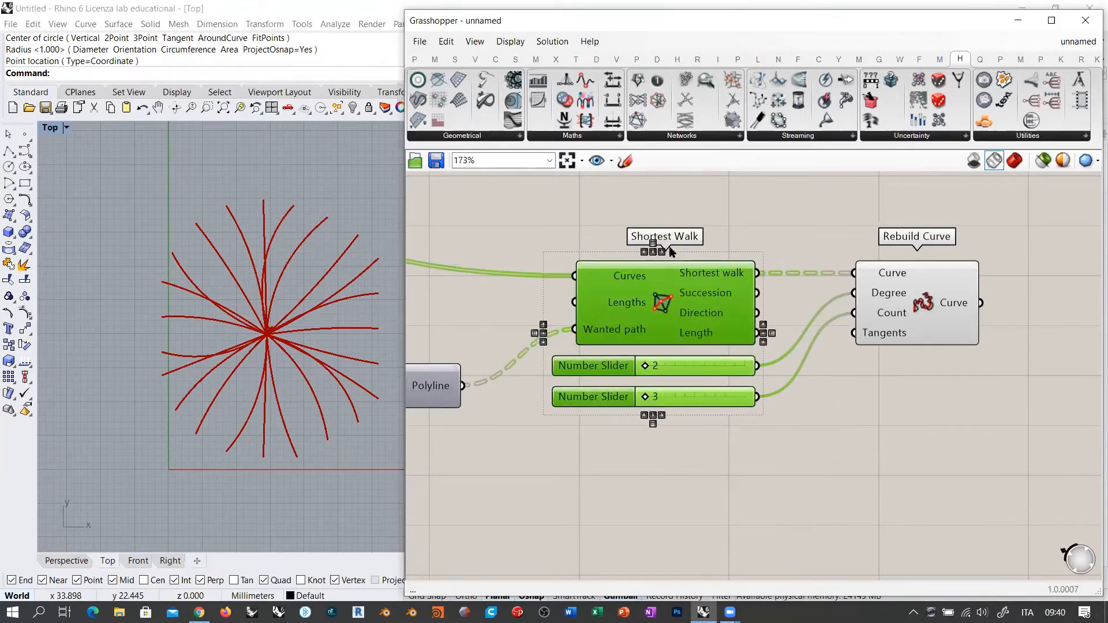
pyautogui.click(570, 211)
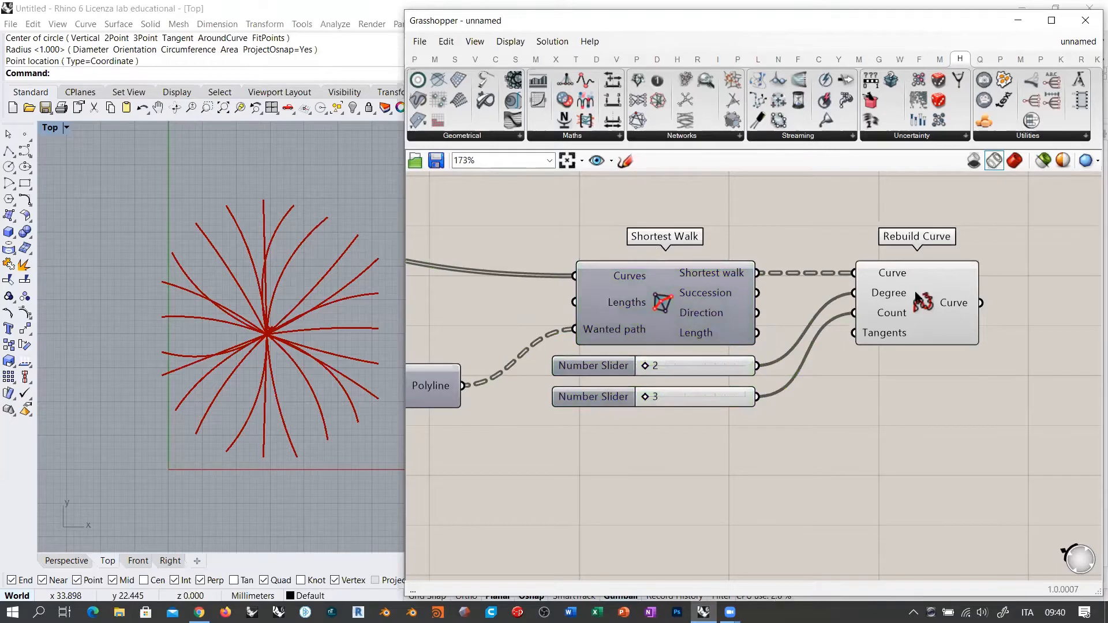
pyautogui.moveTo(917, 297); pyautogui.dragTo(859, 370)
pyautogui.click(825, 271)
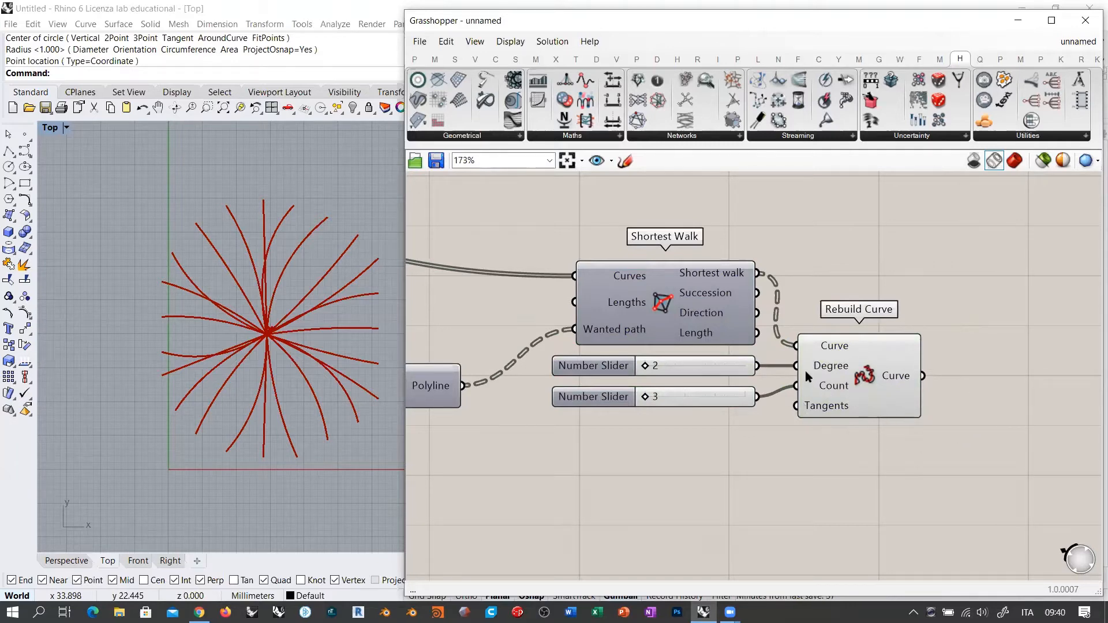
pyautogui.scroll(3, 763, 350)
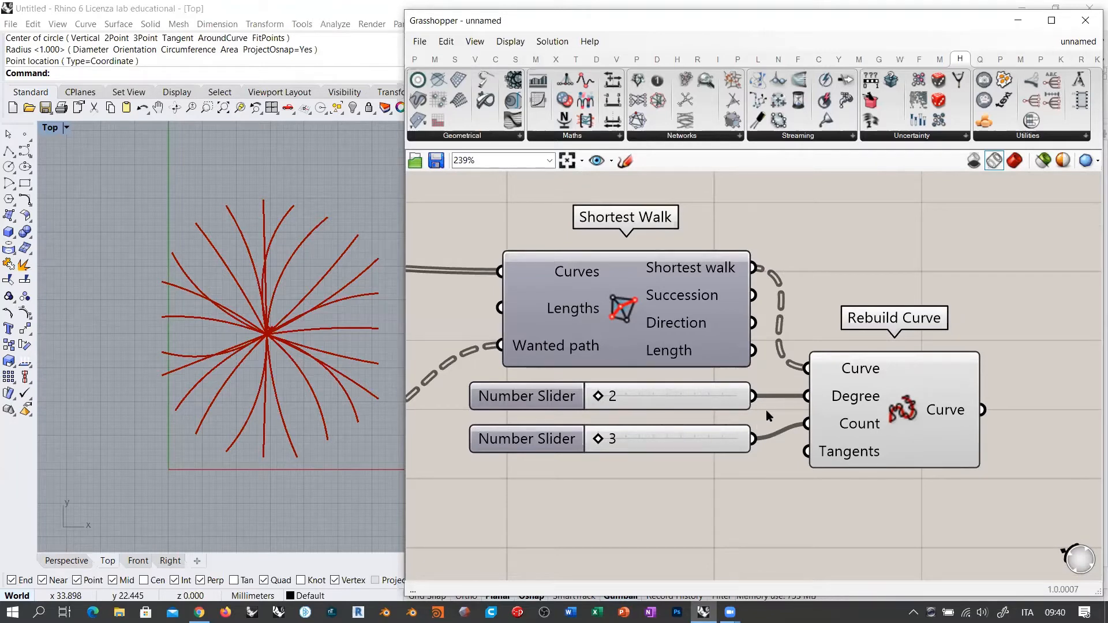
pyautogui.click(664, 395)
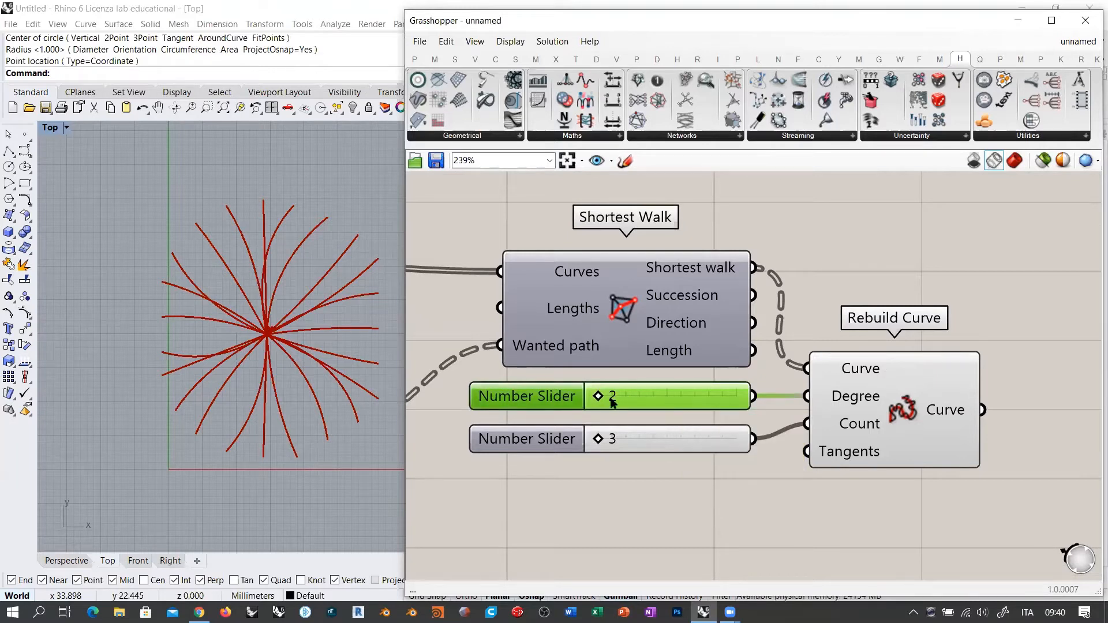
pyautogui.click(613, 440)
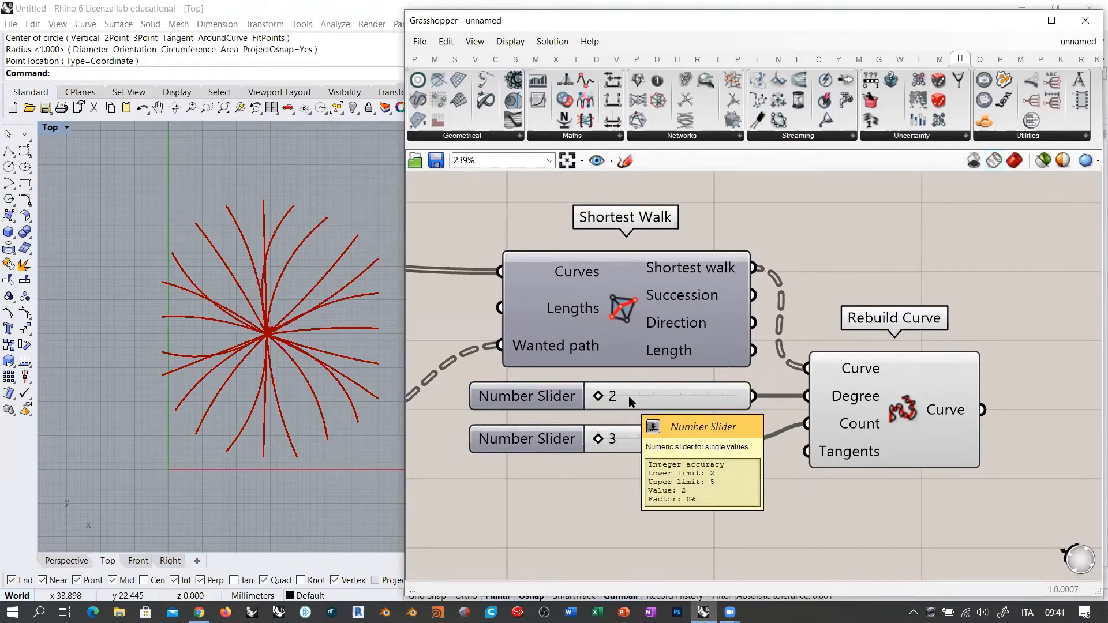
pyautogui.click(639, 437)
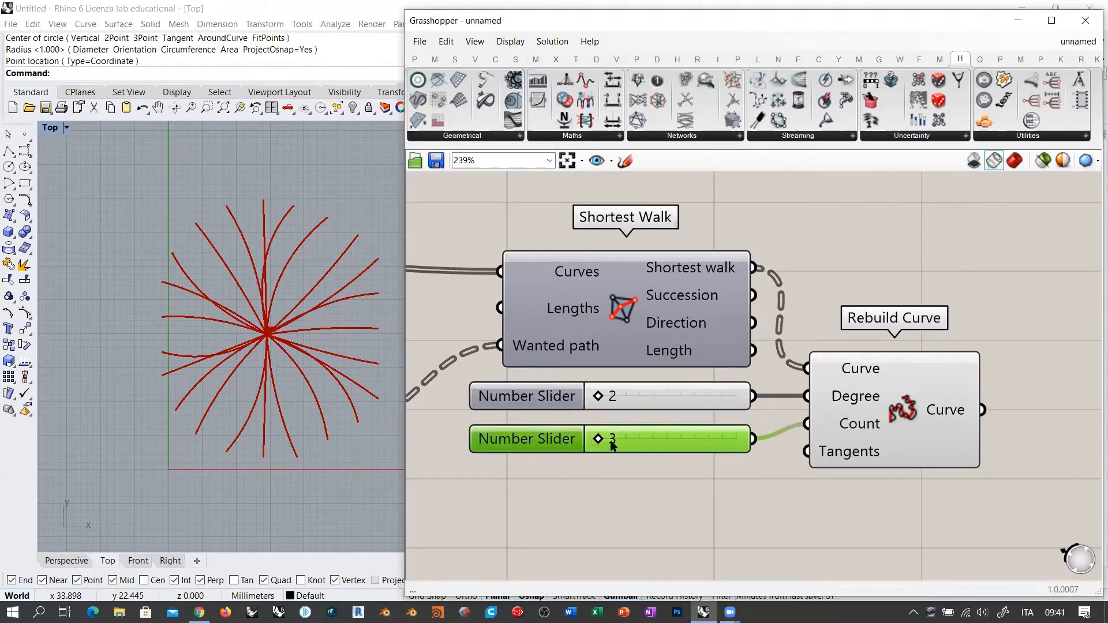
pyautogui.click(770, 465)
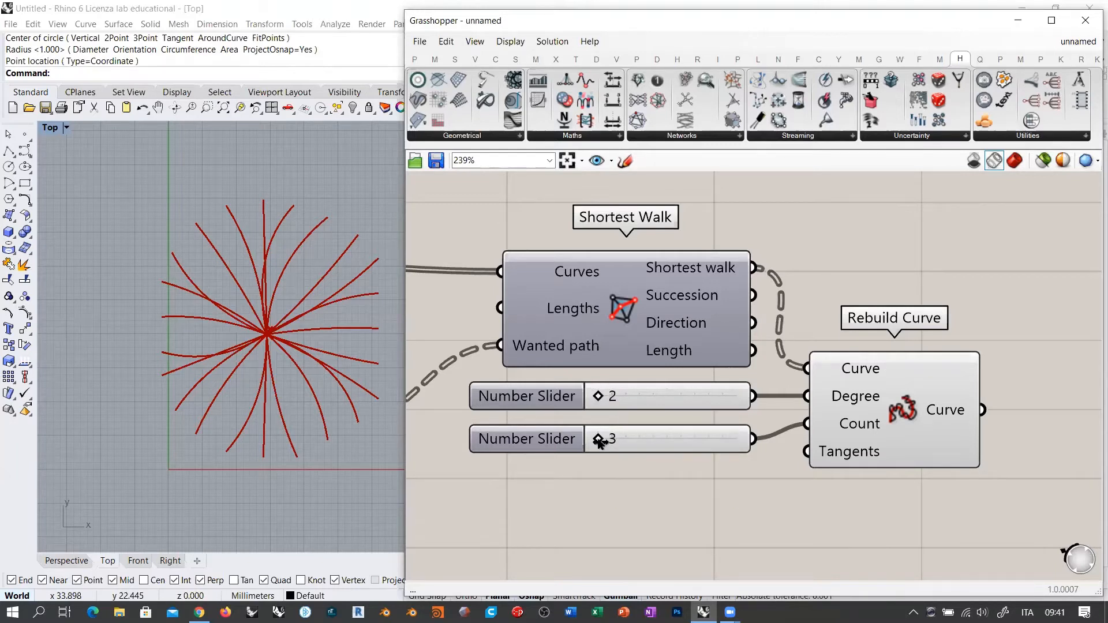
# Step: Try Rebuild Curve with Count 4 and with Degree 3, restoring Count 3 and Degree 2 after each trial
pyautogui.moveTo(602, 443)
pyautogui.moveTo(598, 442); pyautogui.dragTo(600, 443)
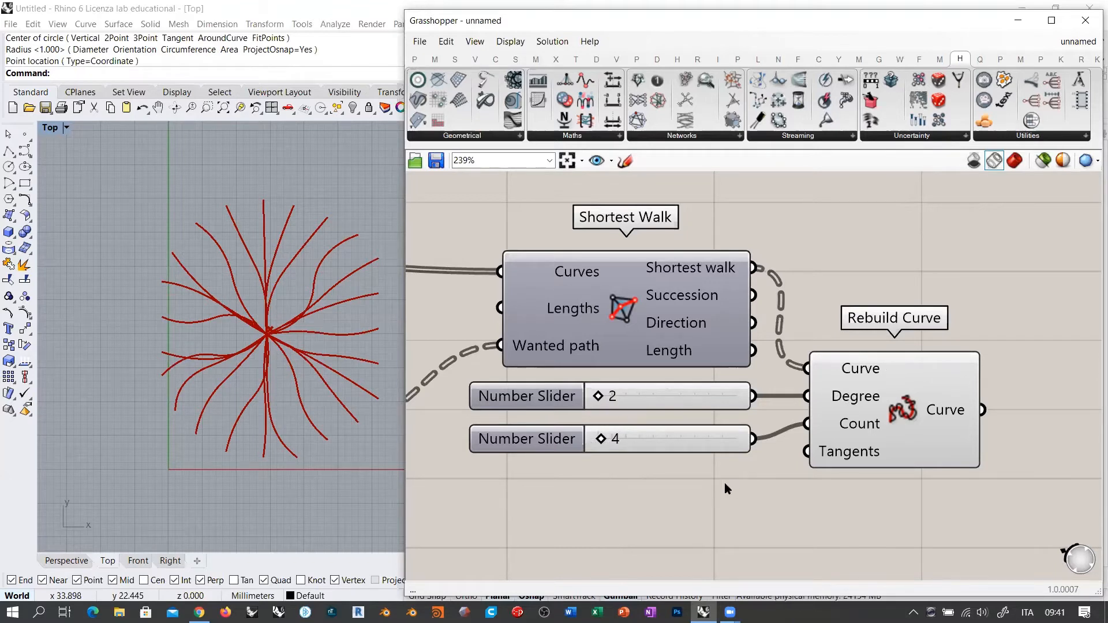
pyautogui.moveTo(603, 441); pyautogui.dragTo(598, 442)
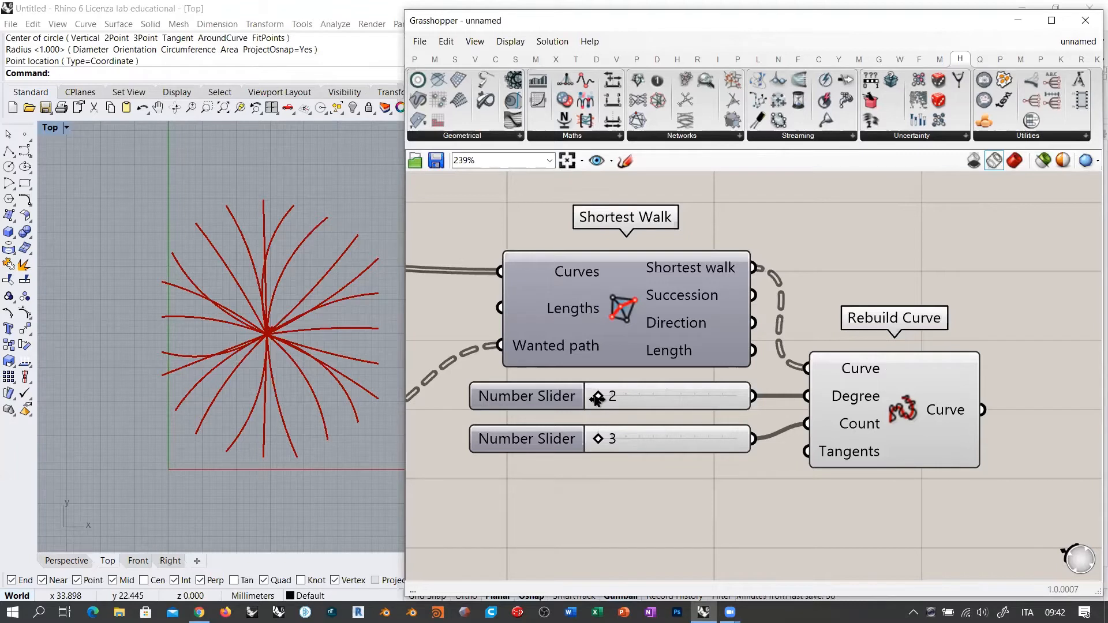
pyautogui.moveTo(597, 398); pyautogui.dragTo(622, 401)
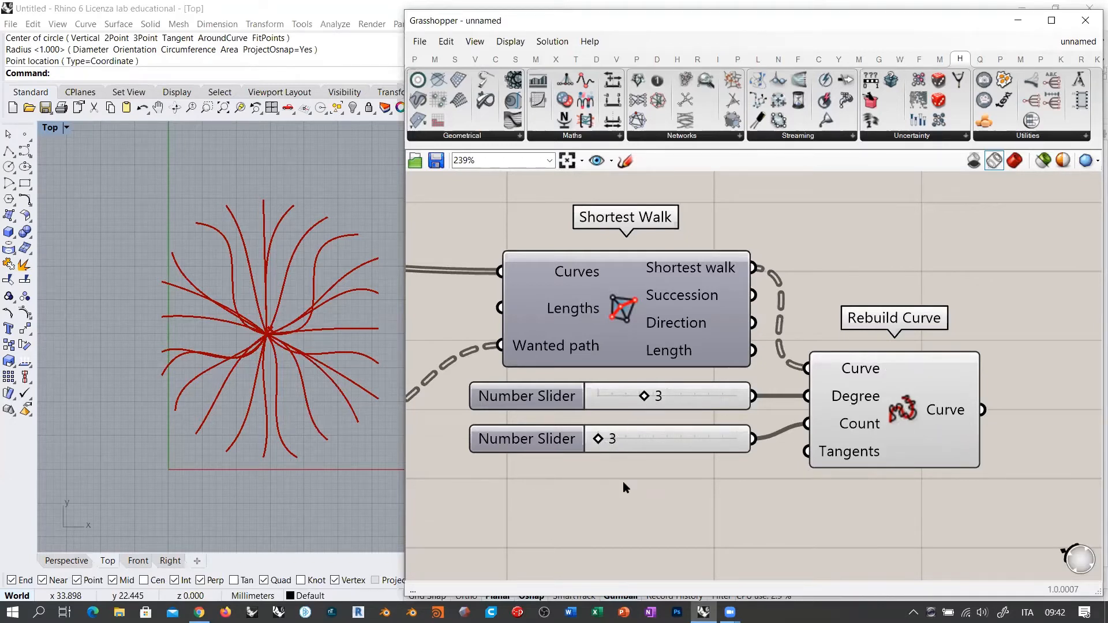
pyautogui.moveTo(644, 395); pyautogui.dragTo(598, 396)
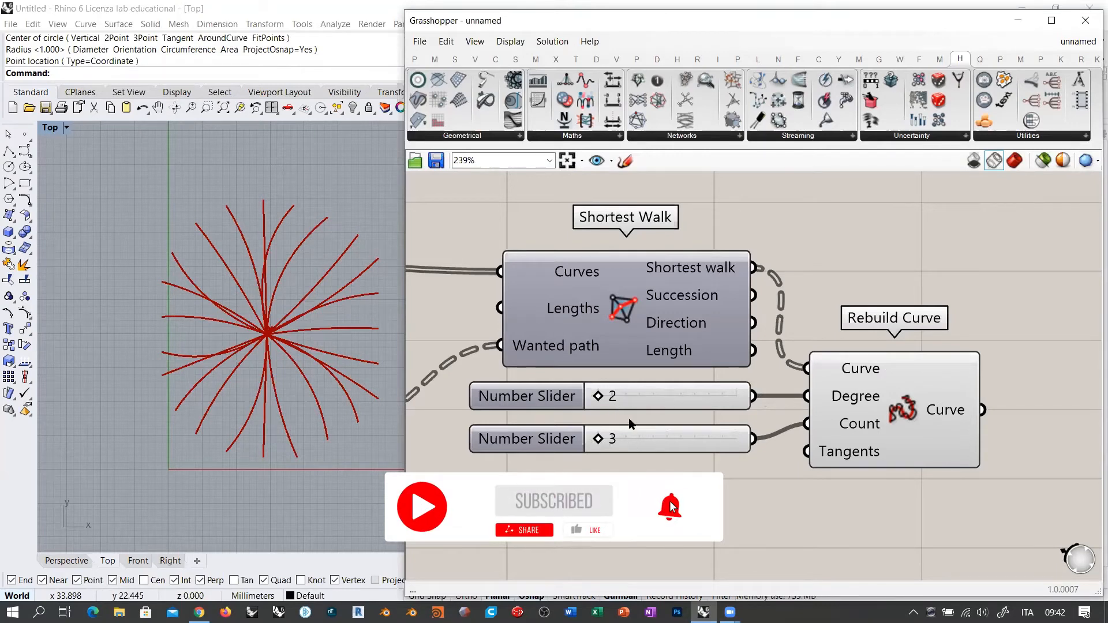
pyautogui.moveTo(726, 483); pyautogui.dragTo(617, 384)
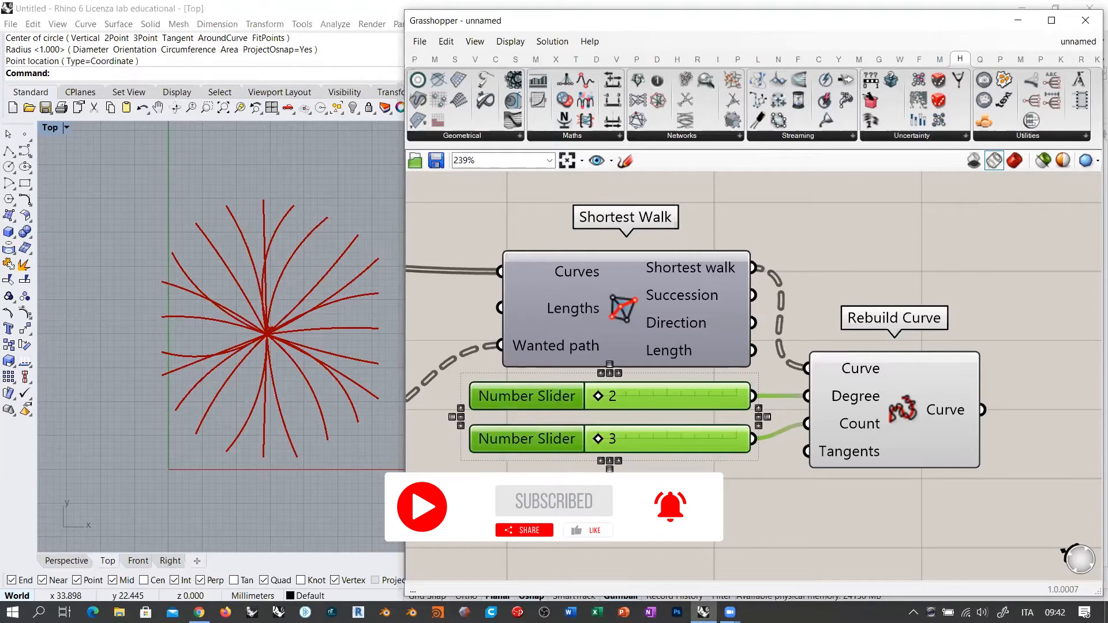
pyautogui.click(647, 501)
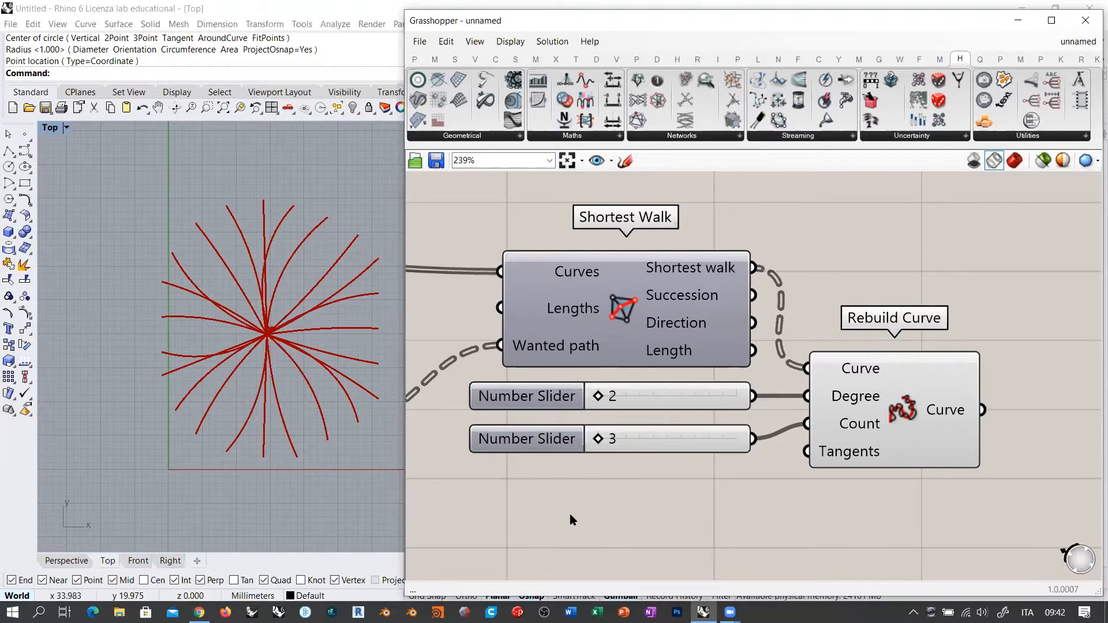
# Step: Set the Rebuild Curve sliders to Degree 3 and Count 50
pyautogui.moveTo(599, 397); pyautogui.dragTo(645, 397)
pyautogui.moveTo(599, 439)
pyautogui.mouseDown()
pyautogui.moveTo(609, 439)
pyautogui.moveTo(596, 446)
pyautogui.mouseUp()
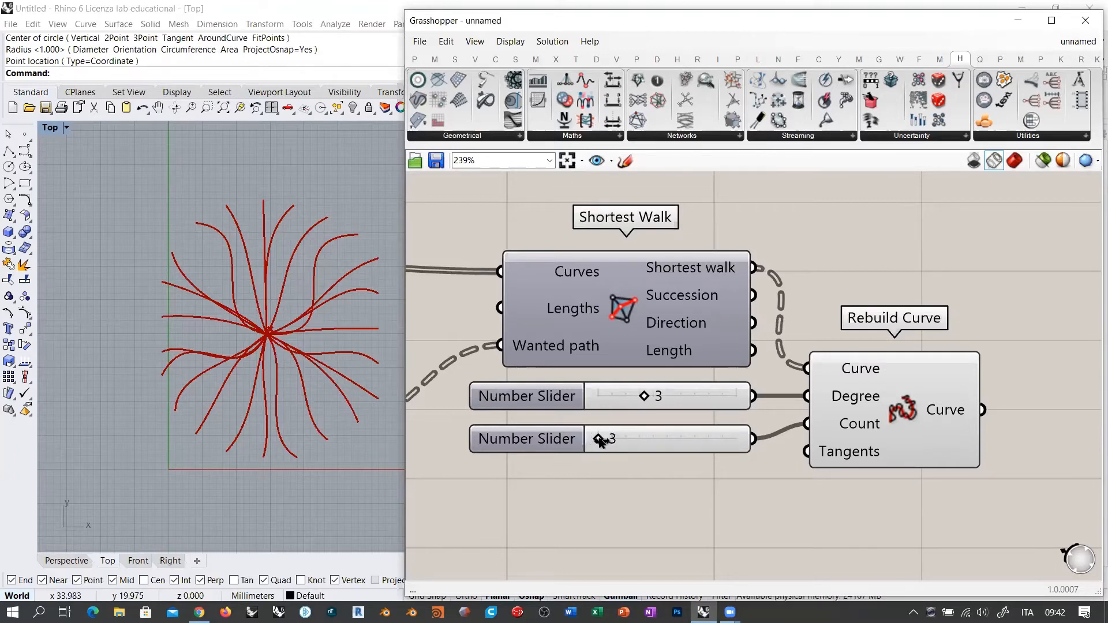
pyautogui.moveTo(598, 440); pyautogui.dragTo(748, 450)
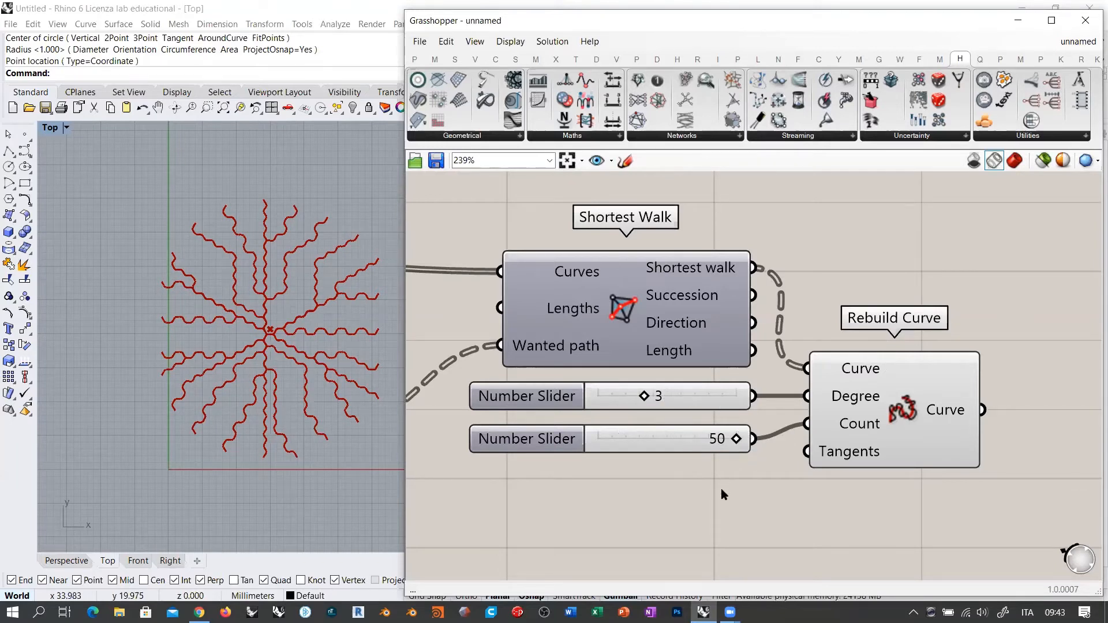
# Step: Bake Rebuild Curve's output curves to the Default layer as a group
pyautogui.moveTo(297, 311); pyautogui.dragTo(260, 306, button='right')
pyautogui.scroll(2, 253, 327)
pyautogui.moveTo(957, 415); pyautogui.dragTo(795, 370, button='right')
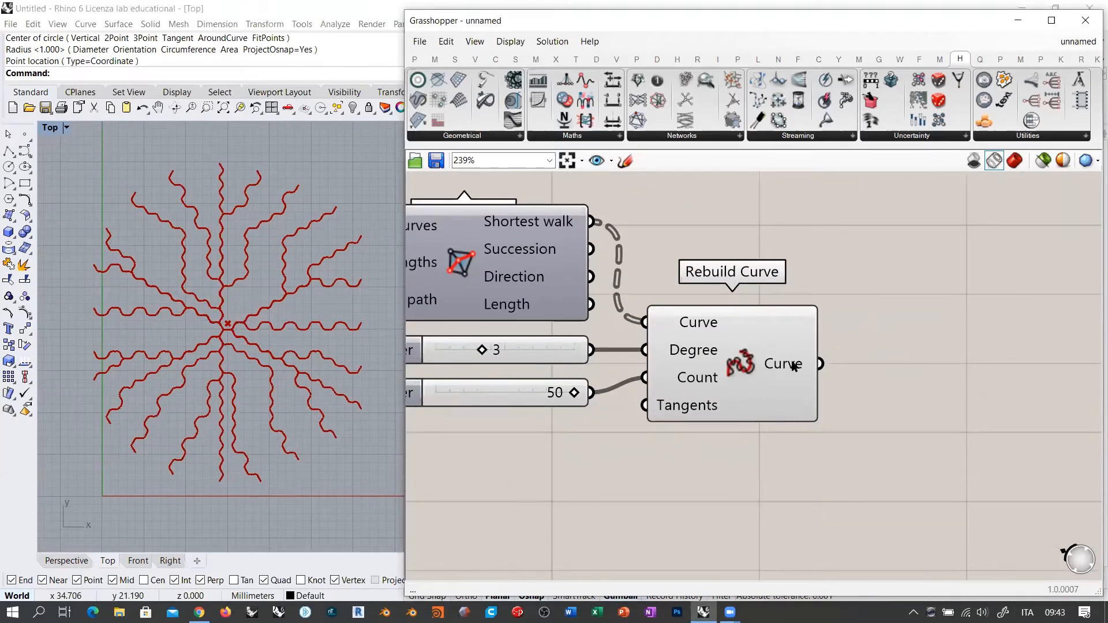
pyautogui.rightClick(795, 365)
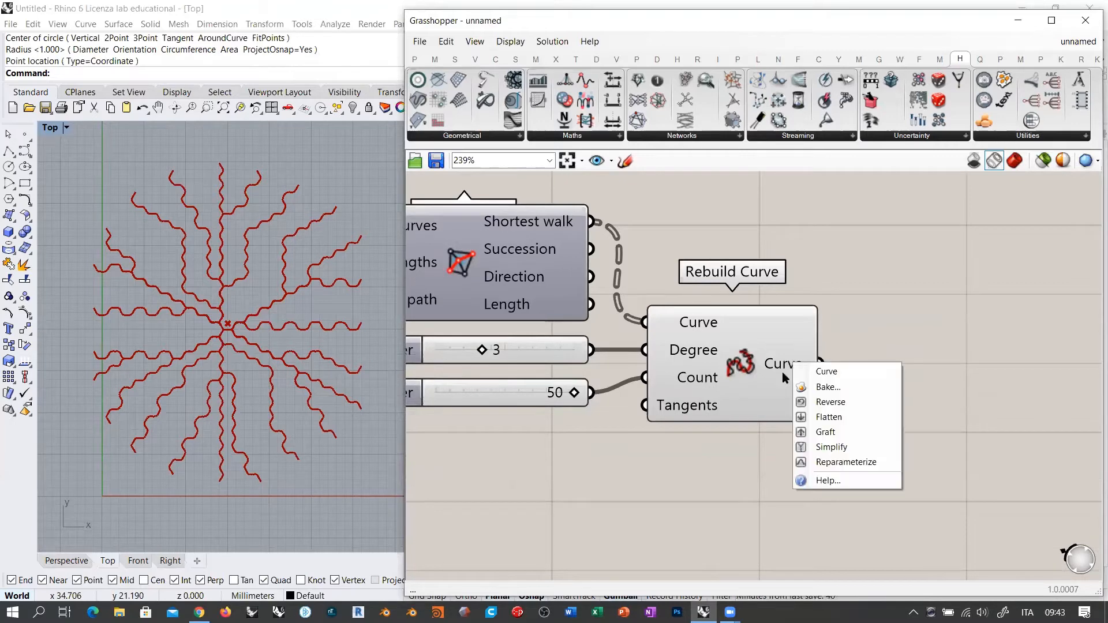
pyautogui.click(816, 393)
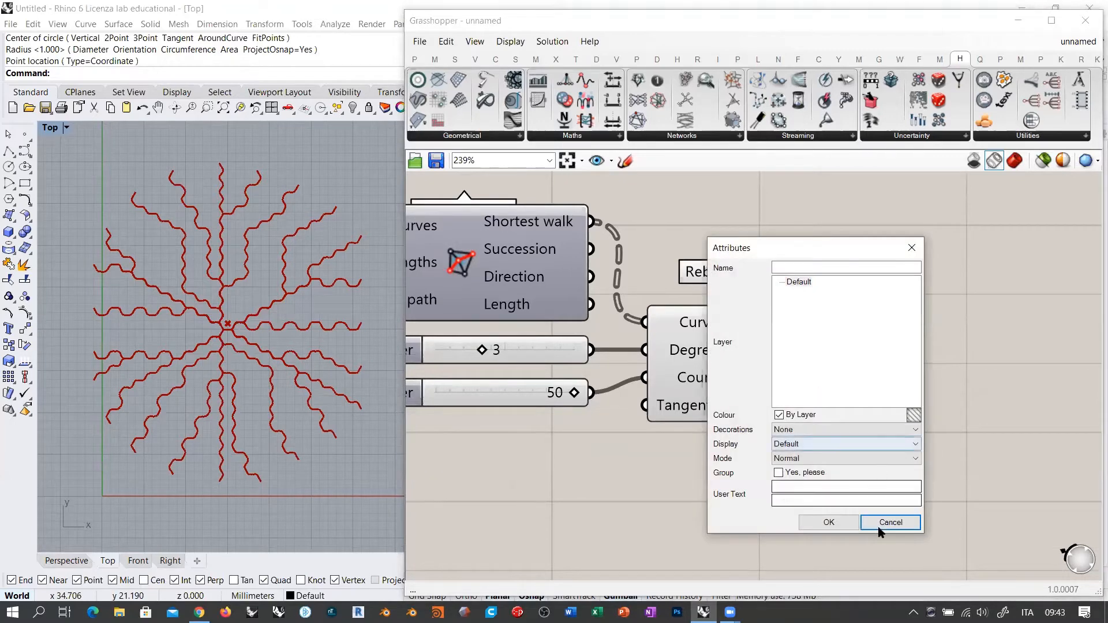
pyautogui.click(778, 473)
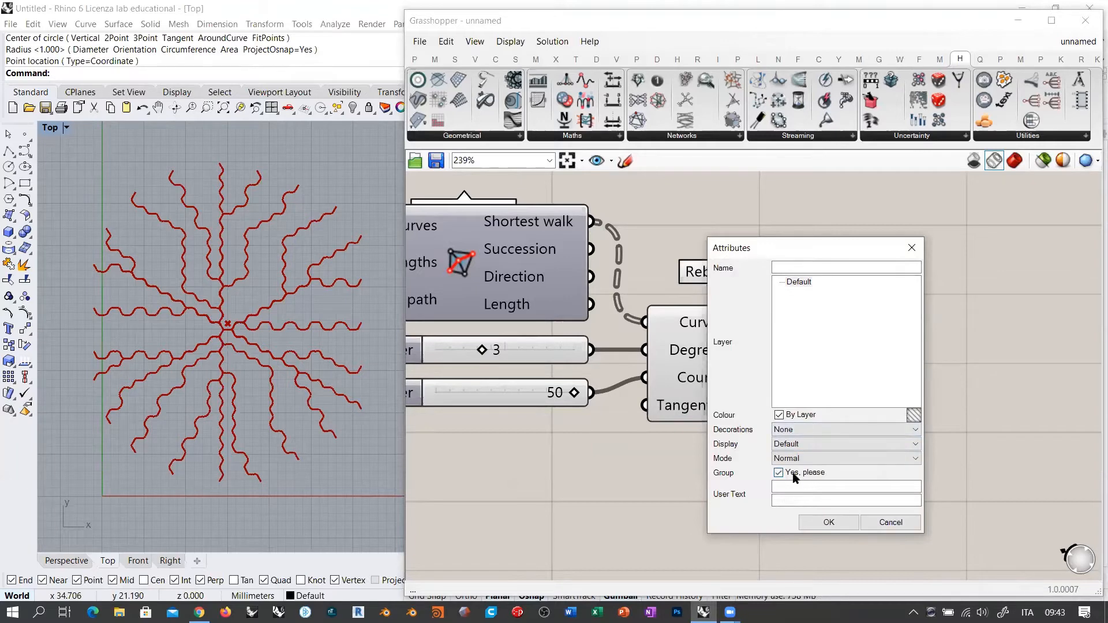
pyautogui.click(829, 523)
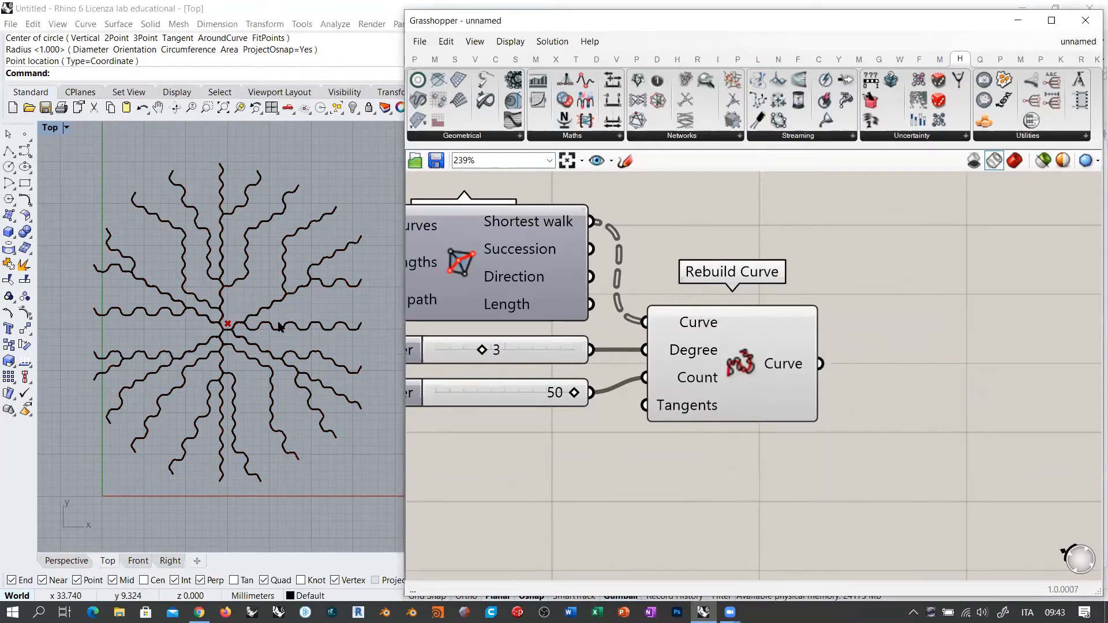
# Step: Set the Count slider to 40 and bake the rebuilt curves as another group
pyautogui.moveTo(574, 391); pyautogui.dragTo(695, 395, button='right')
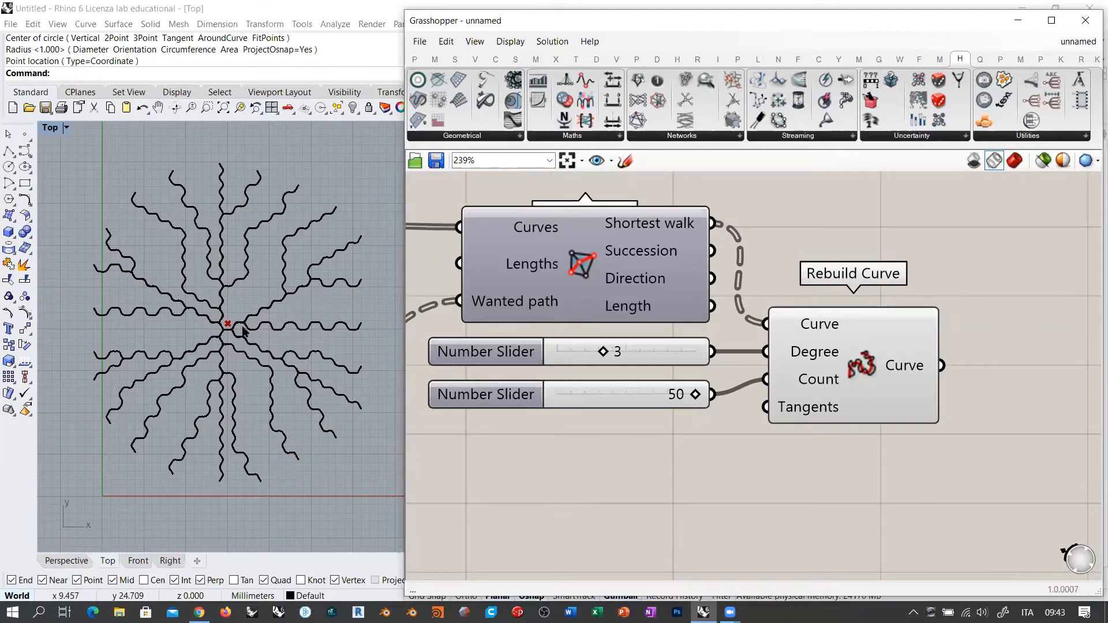
pyautogui.doubleClick(646, 393)
pyautogui.write('40')
pyautogui.press('Return')
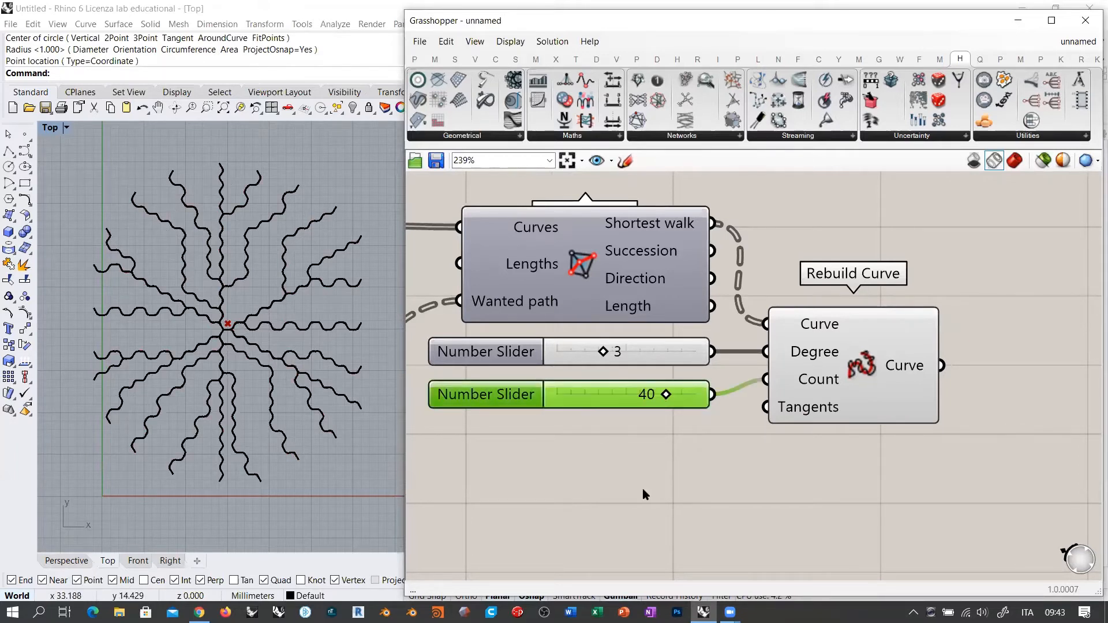
pyautogui.rightClick(907, 369)
pyautogui.click(940, 393)
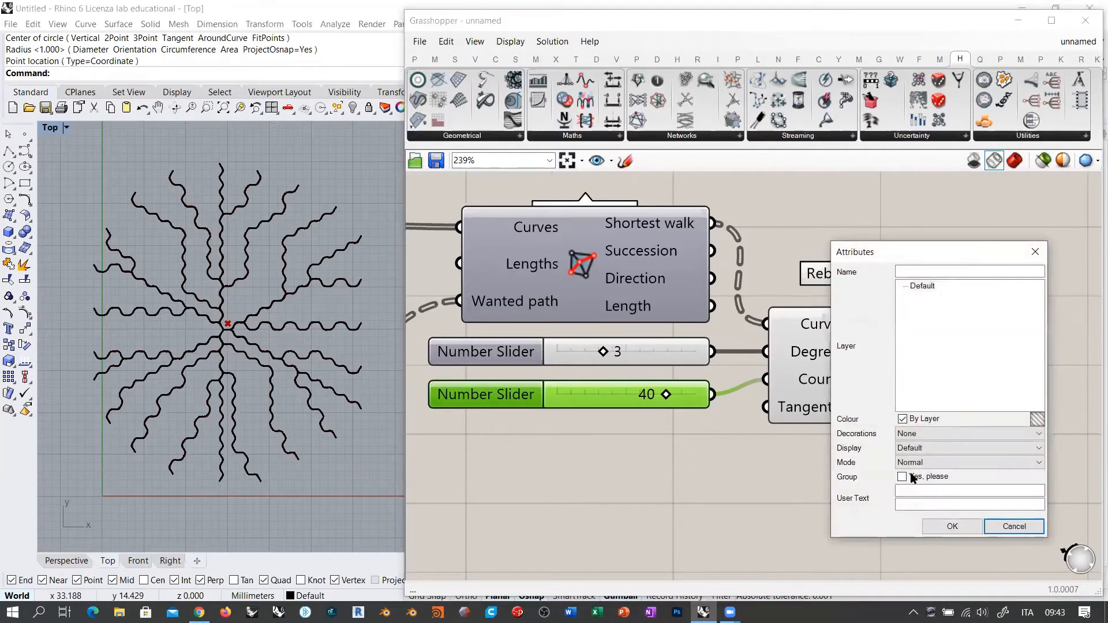
pyautogui.click(902, 477)
pyautogui.click(953, 526)
pyautogui.click(796, 493)
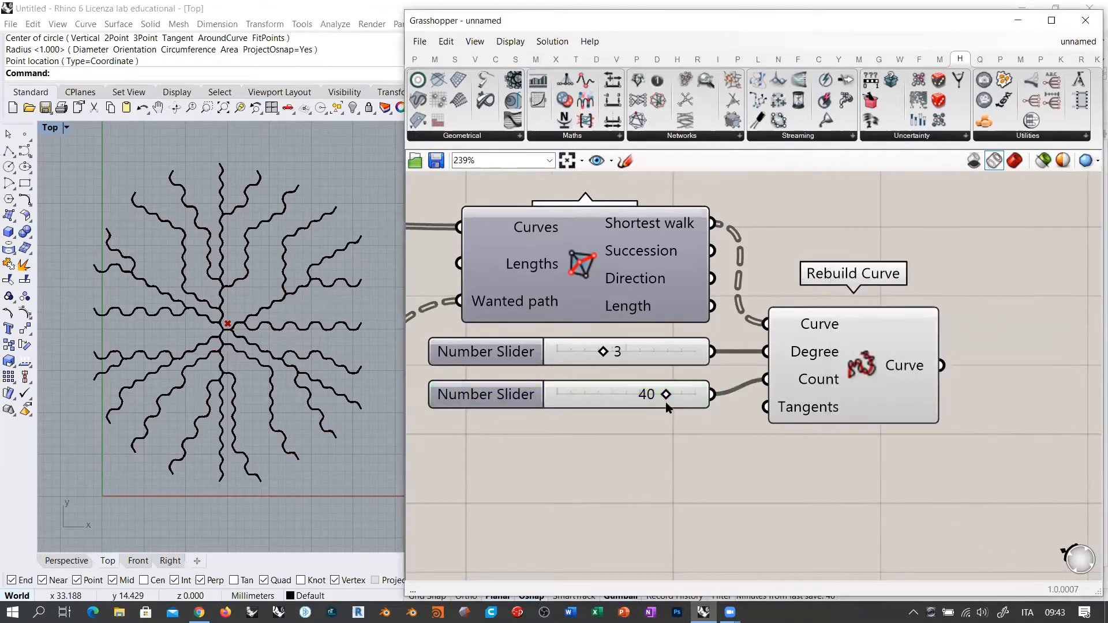
# Step: Lower the Count slider to 30 and bake this version of the rebuilt curves as a group
pyautogui.doubleClick(638, 397)
pyautogui.write('30')
pyautogui.press('Return')
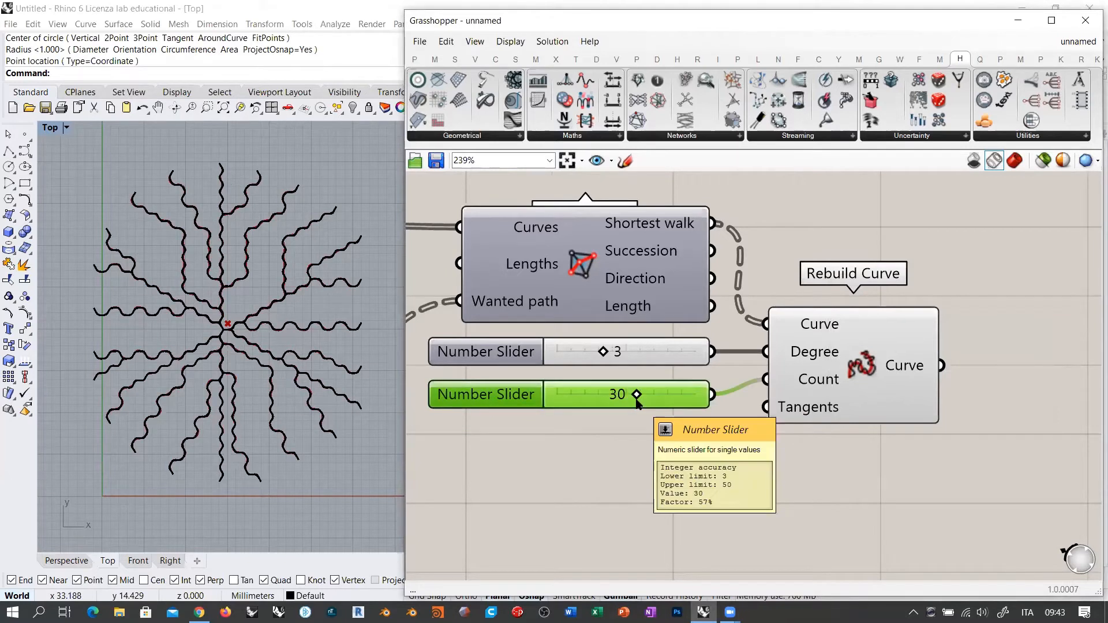
pyautogui.rightClick(905, 371)
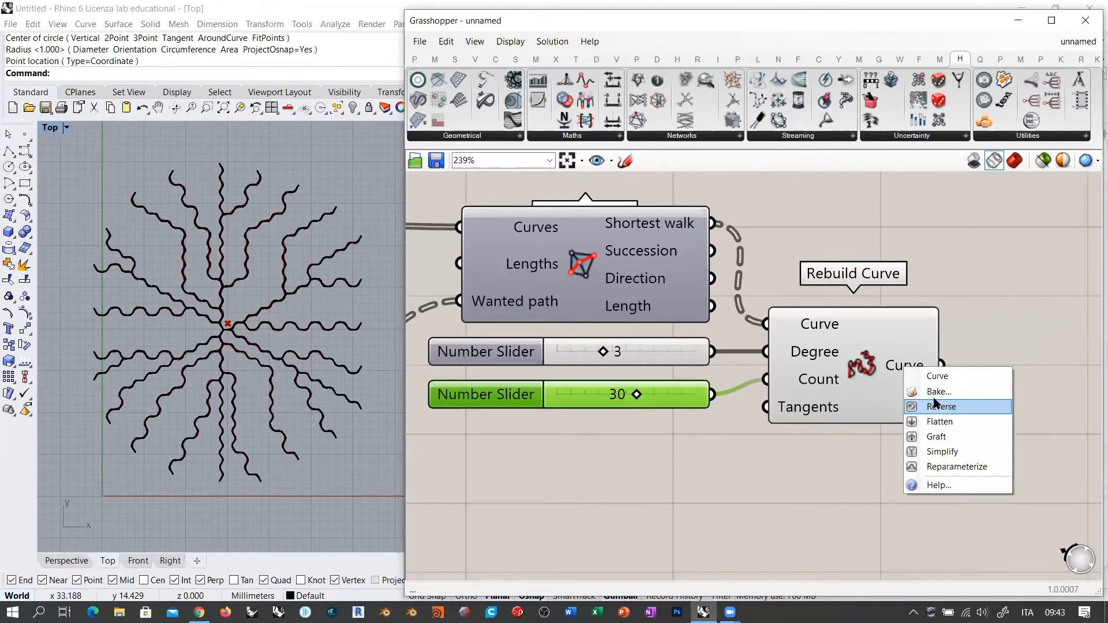
pyautogui.click(924, 404)
pyautogui.click(910, 479)
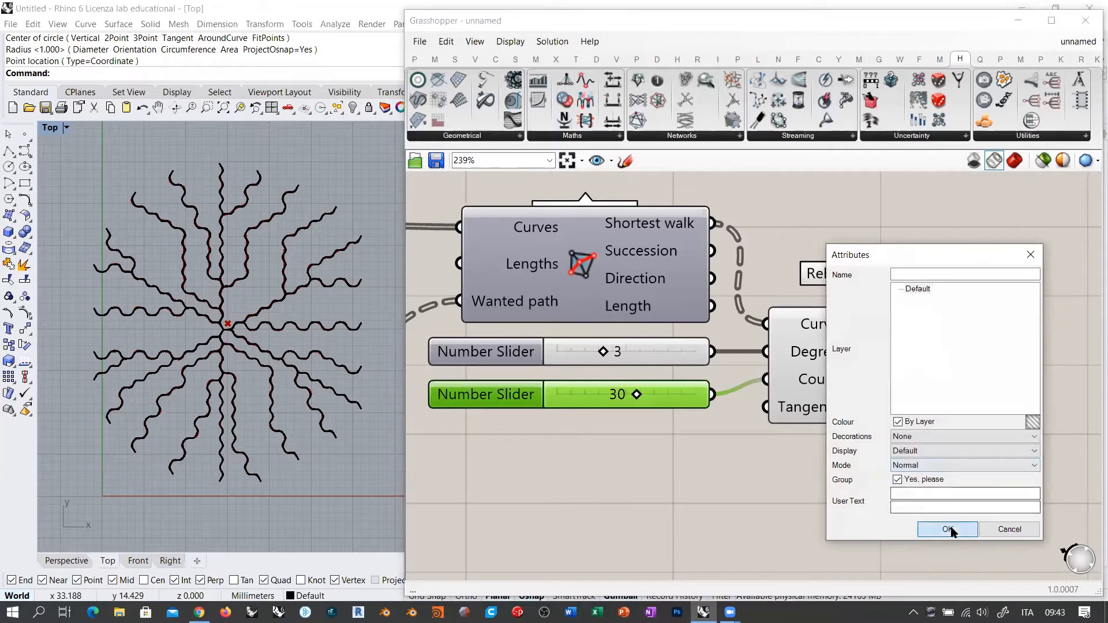
pyautogui.click(948, 529)
# Step: Set the Count slider to 20 and bake the resulting curves to the Default layer
pyautogui.doubleClick(611, 394)
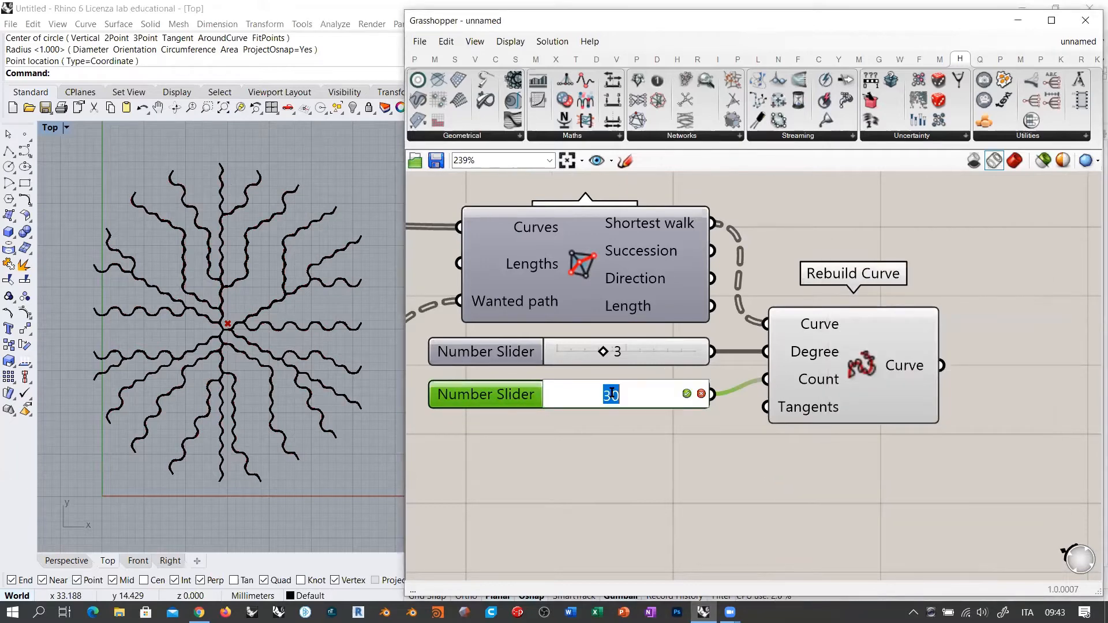
pyautogui.write('50')
pyautogui.press('Return')
pyautogui.doubleClick(607, 391)
pyautogui.write('20')
pyautogui.press('Return')
pyautogui.rightClick(898, 365)
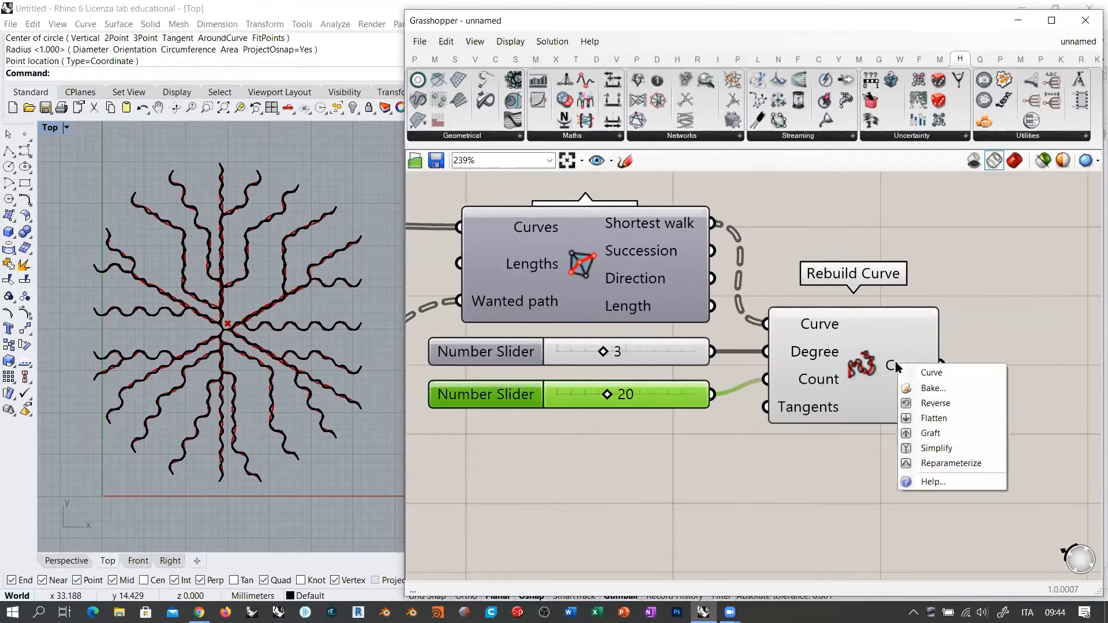
pyautogui.click(933, 388)
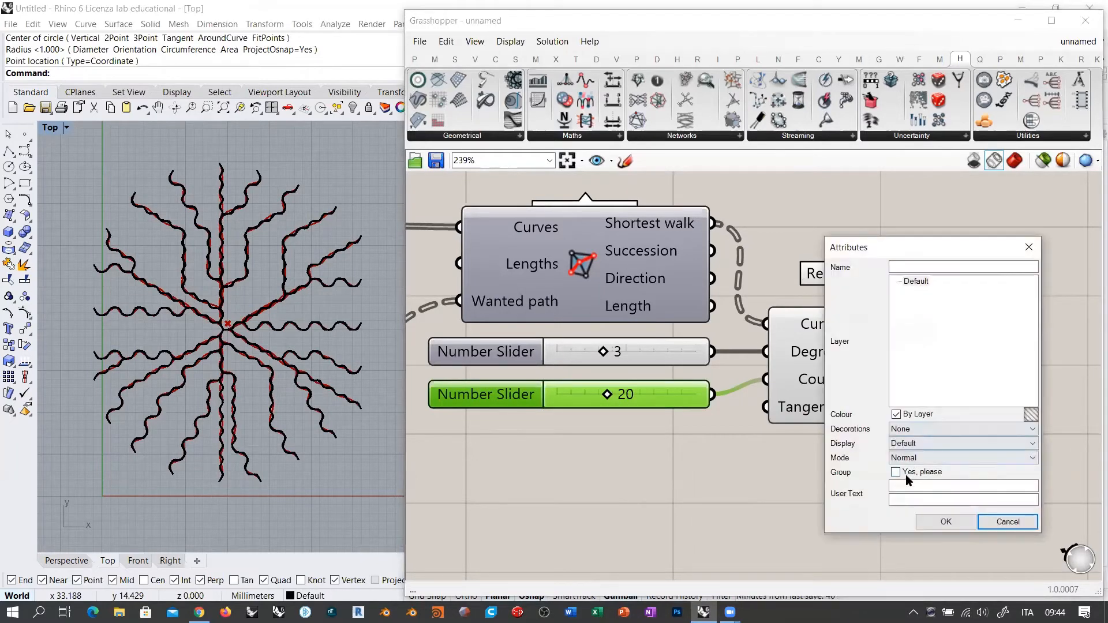
pyautogui.click(935, 522)
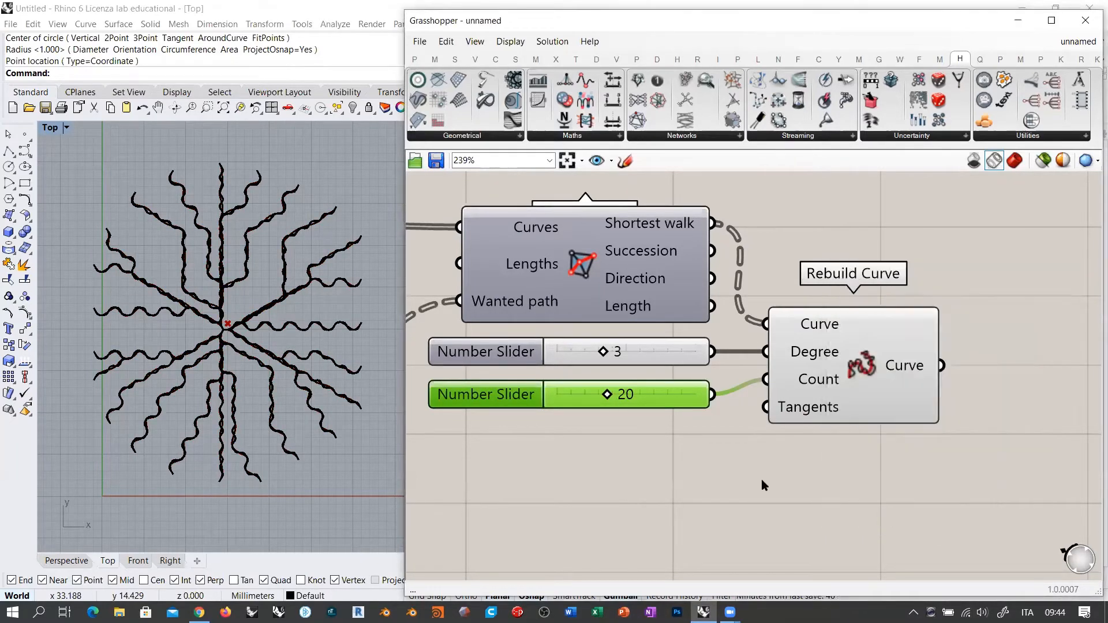
# Step: Try a Count value of 10 for Rebuild Curve
pyautogui.doubleClick(594, 394)
pyautogui.write('10')
pyautogui.press('Return')
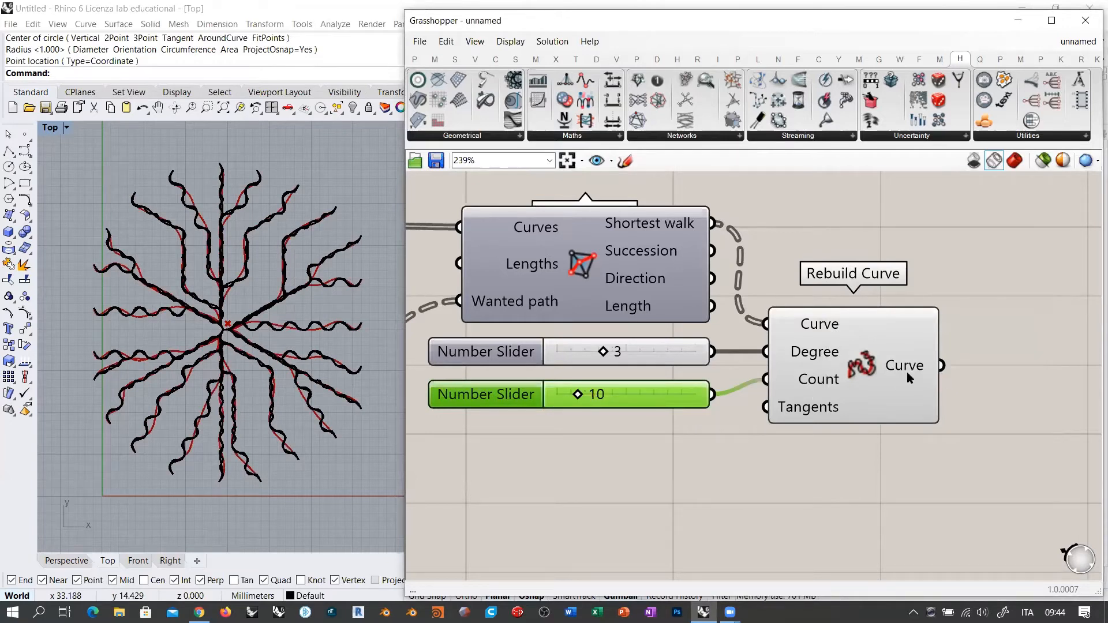
# Step: Set the Count slider to 15 and bake the rebuilt curves to the Default layer
pyautogui.doubleClick(640, 402)
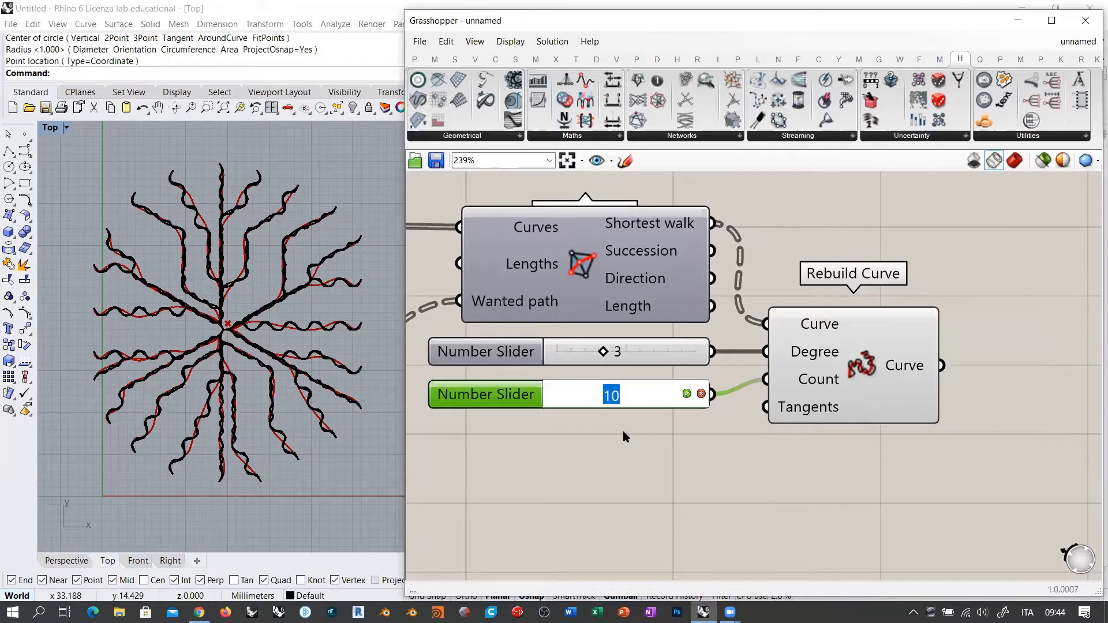
pyautogui.write('15')
pyautogui.press('Return')
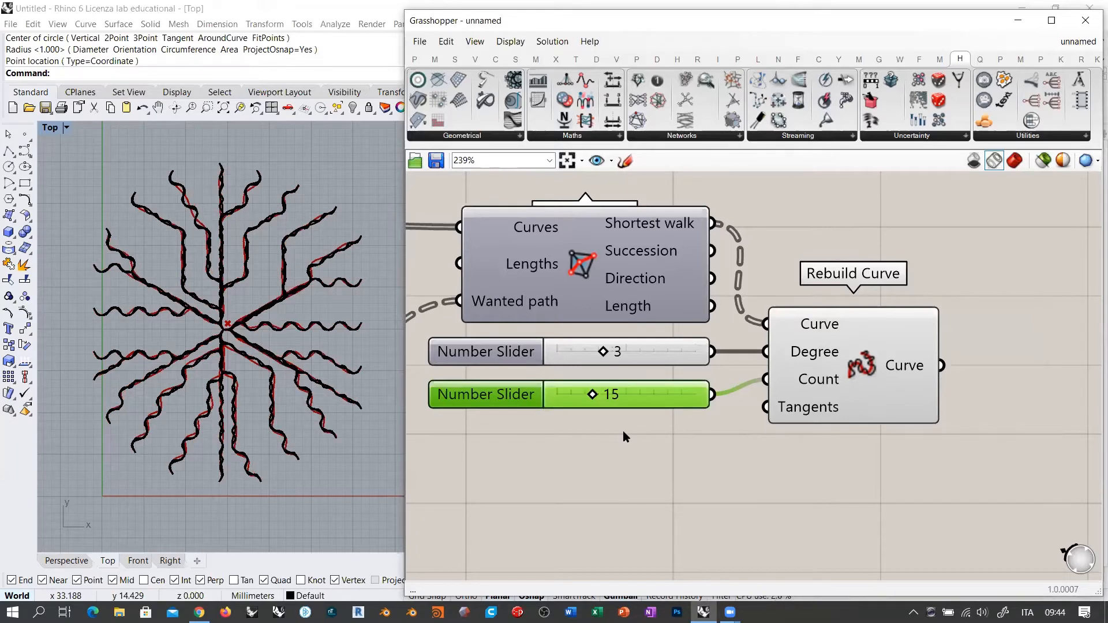
pyautogui.click(669, 430)
pyautogui.rightClick(906, 363)
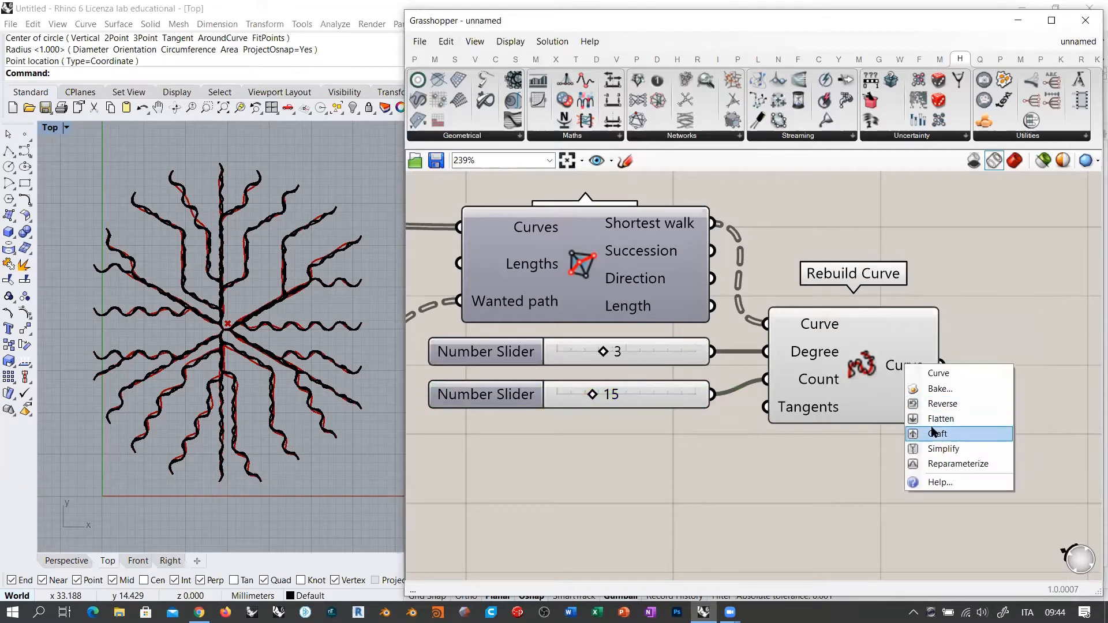
pyautogui.click(943, 388)
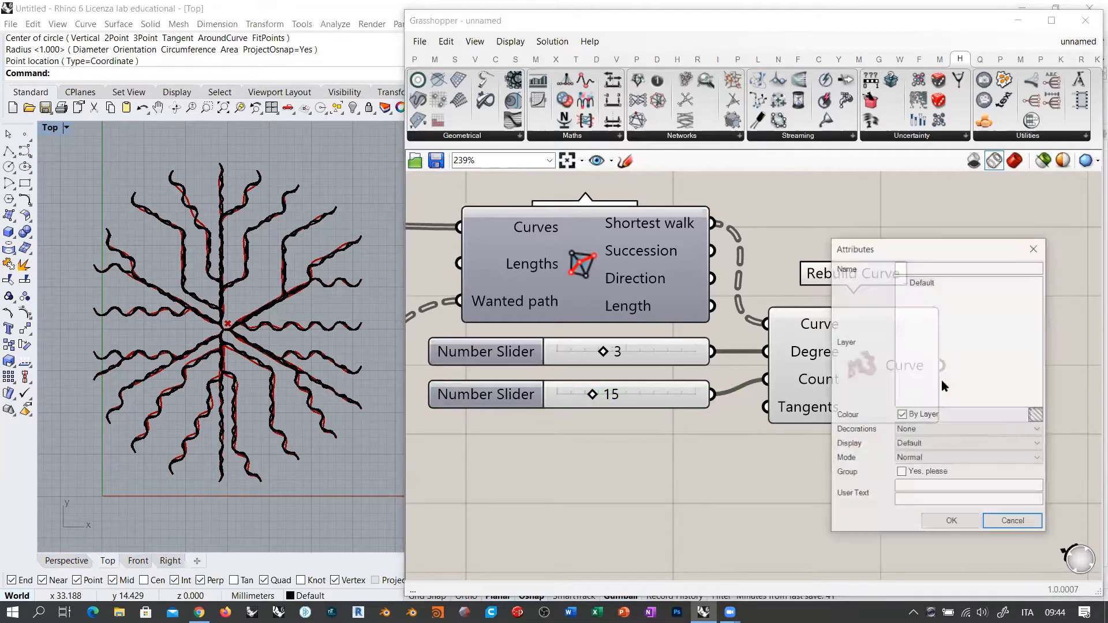
pyautogui.click(949, 520)
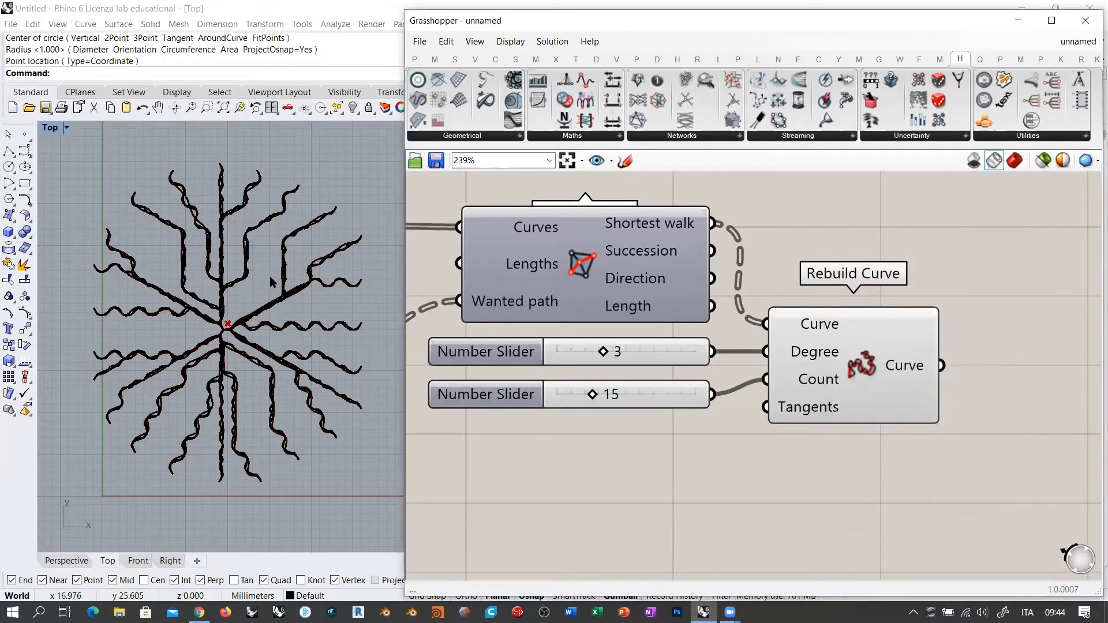
# Step: Examine the overlapping baked curves up close around the center point and along the branches in the Top viewport
pyautogui.click(254, 306)
pyautogui.scroll(5, 289, 293)
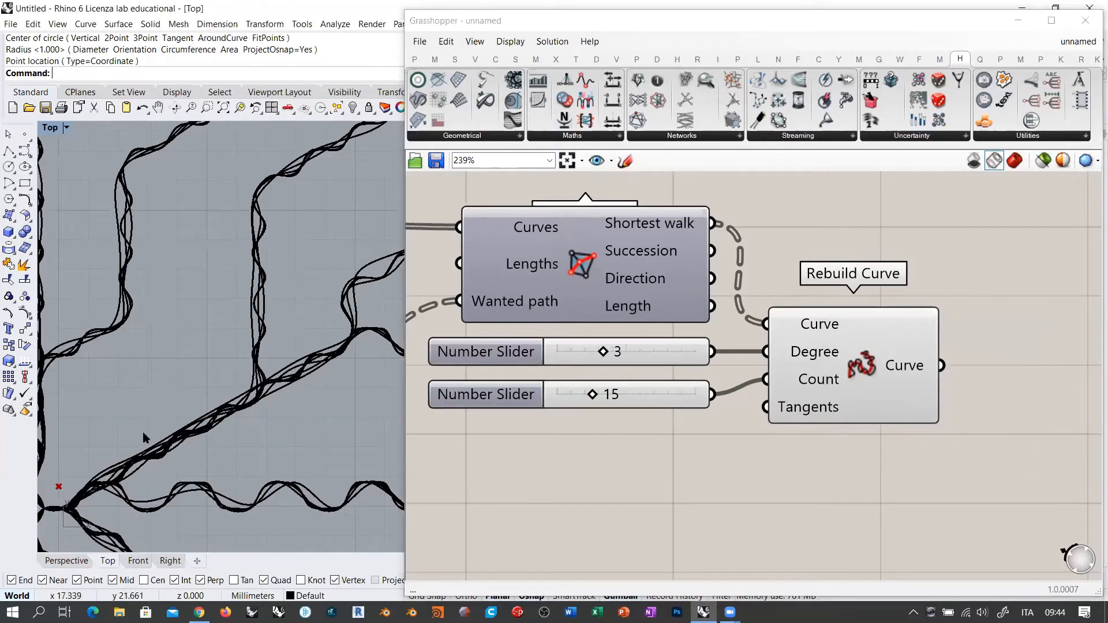
pyautogui.scroll(-3, 227, 273)
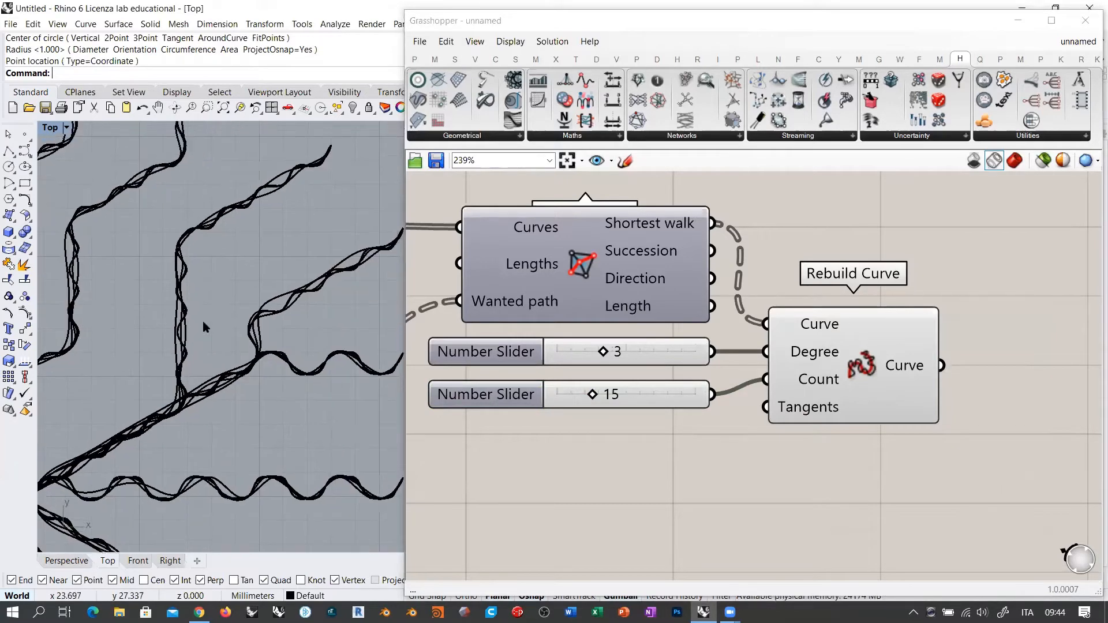
pyautogui.scroll(-2, 281, 296)
pyautogui.moveTo(194, 378); pyautogui.dragTo(308, 282, button='right')
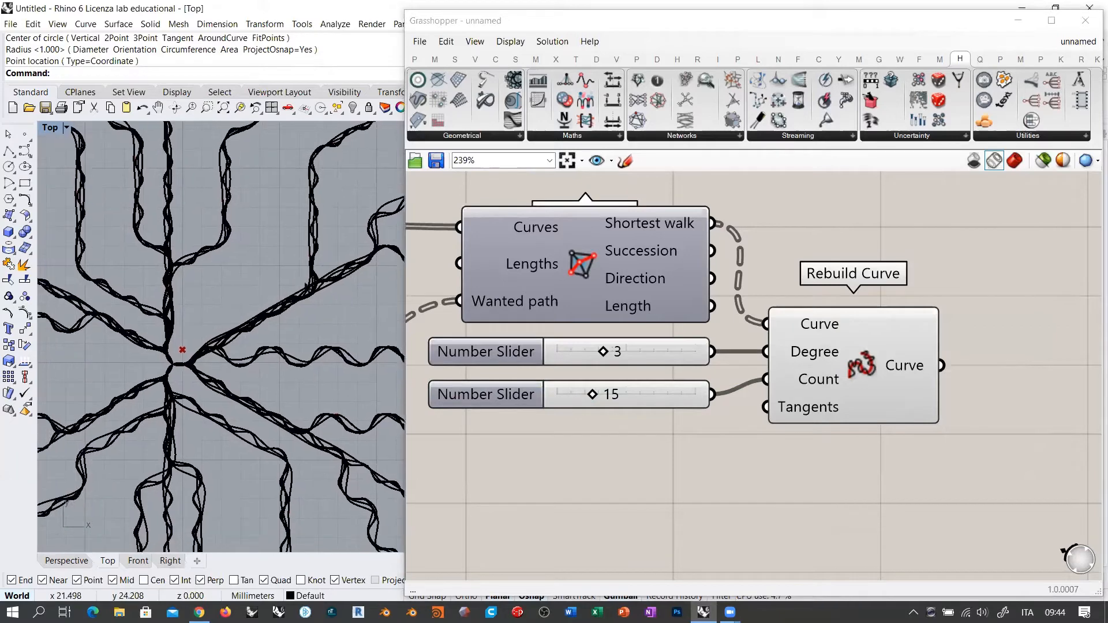
pyautogui.moveTo(219, 332); pyautogui.dragTo(360, 297, button='right')
pyautogui.scroll(2, 211, 312)
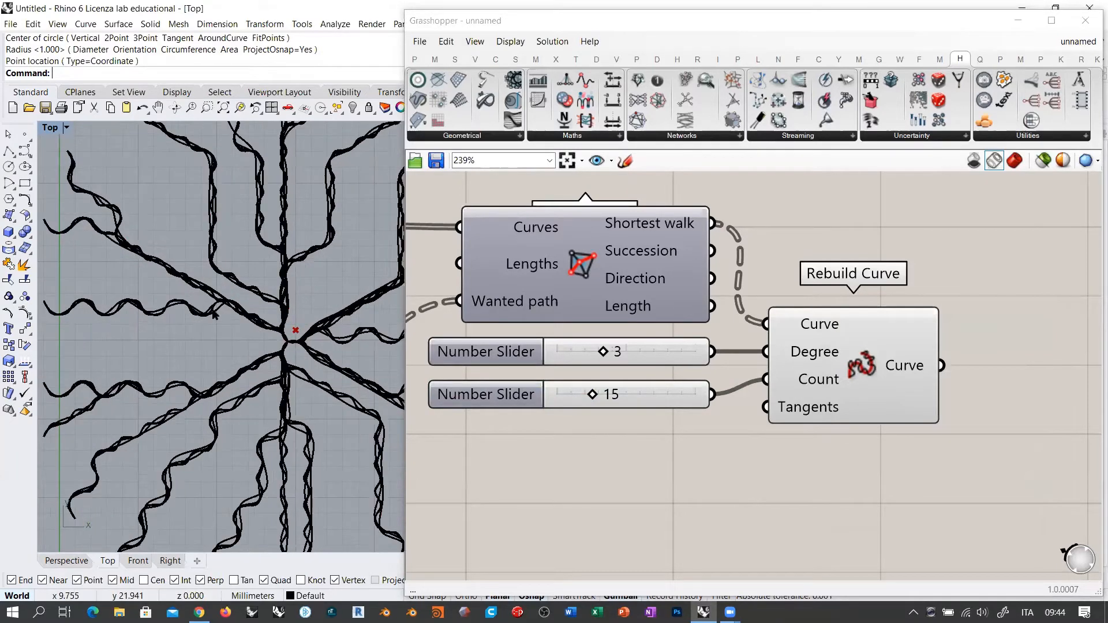
pyautogui.moveTo(317, 435); pyautogui.dragTo(249, 306, button='right')
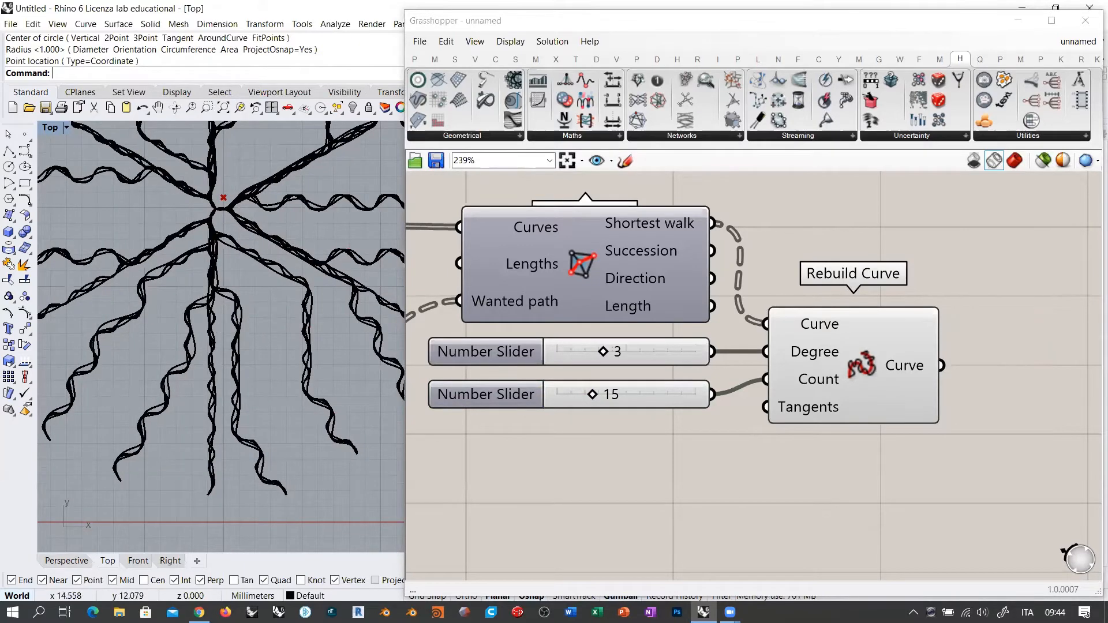
# Step: Review the whole baked branch pattern and the definition behind it, from the hexagonal grid through Shortest Walk to Rebuild Curve
pyautogui.scroll(-5, 196, 393)
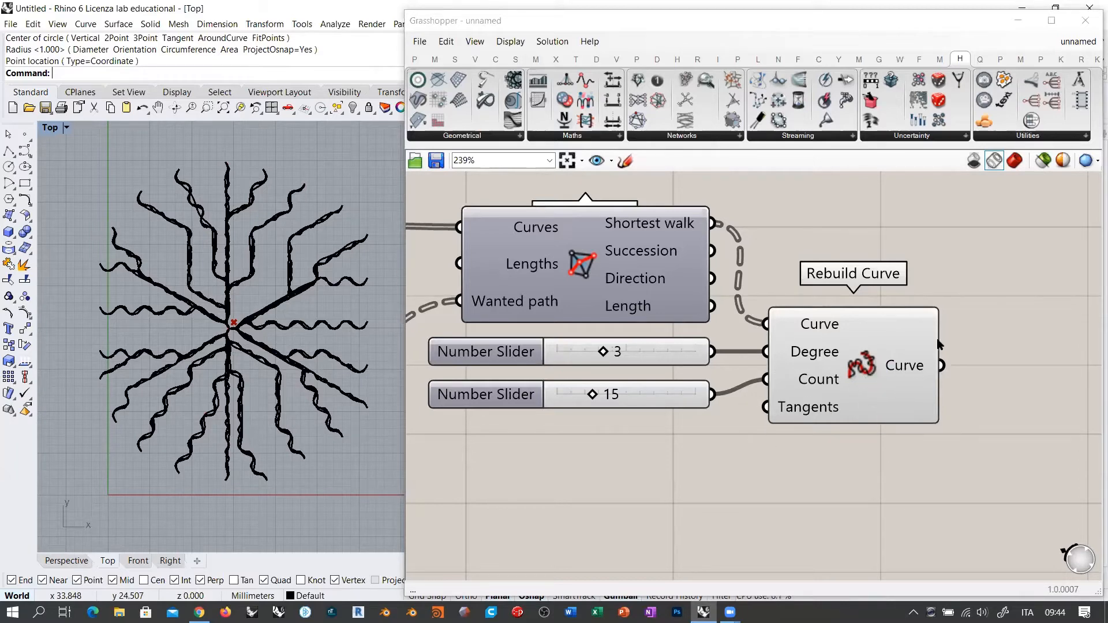
pyautogui.scroll(-5, 964, 322)
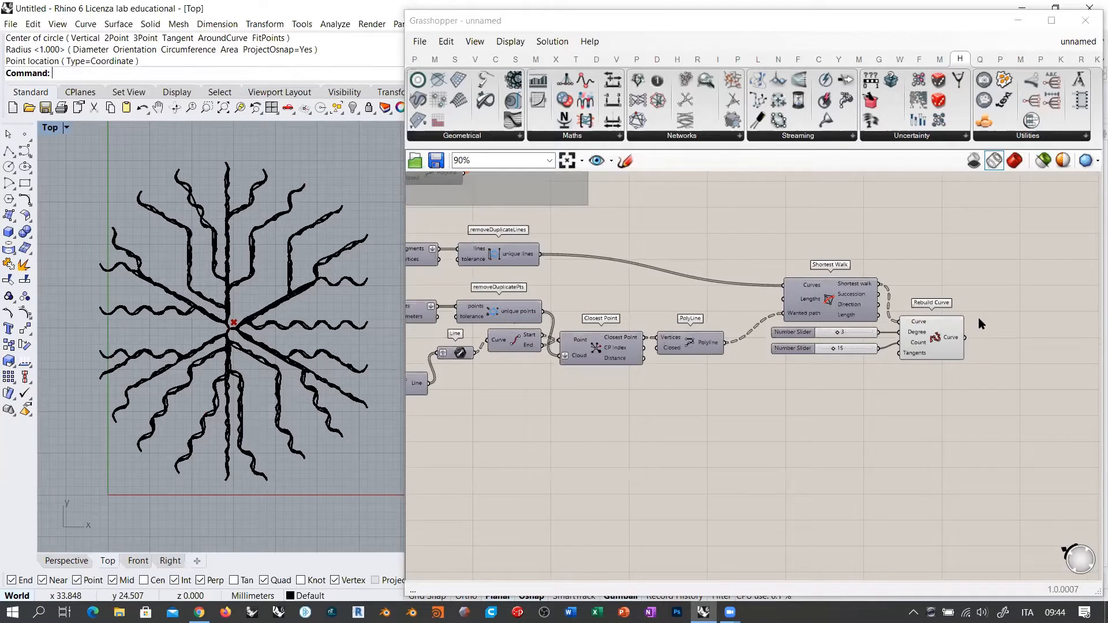
pyautogui.scroll(-1, 989, 318)
pyautogui.moveTo(848, 318); pyautogui.dragTo(928, 317, button='right')
pyautogui.click(928, 316)
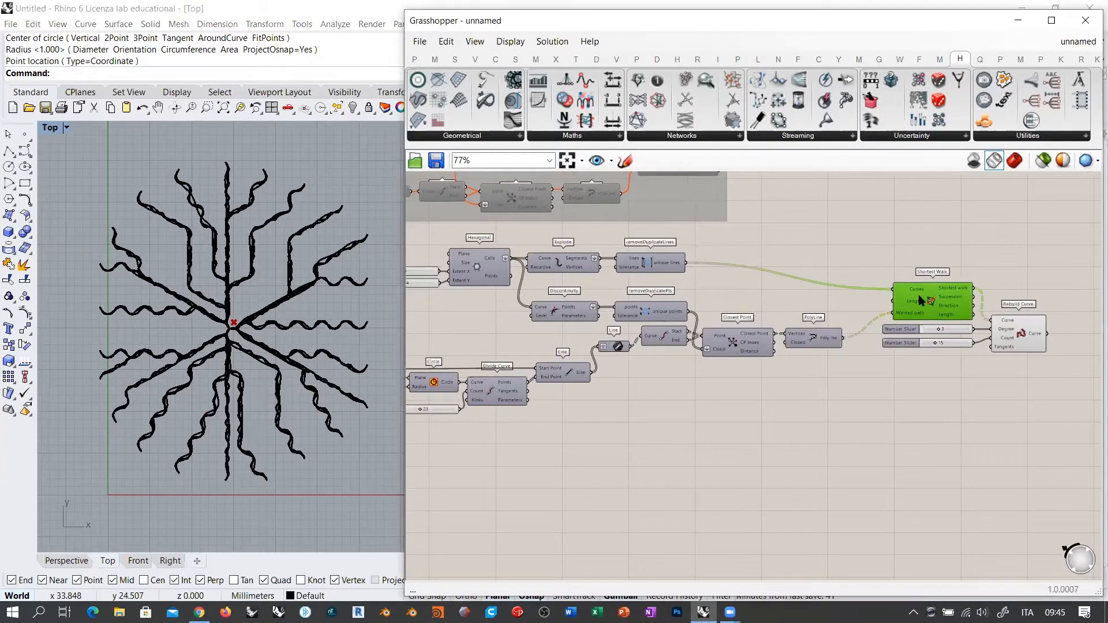
pyautogui.moveTo(626, 317); pyautogui.dragTo(831, 322, button='right')
pyautogui.moveTo(567, 312); pyautogui.dragTo(557, 314)
pyautogui.moveTo(642, 334); pyautogui.dragTo(542, 368)
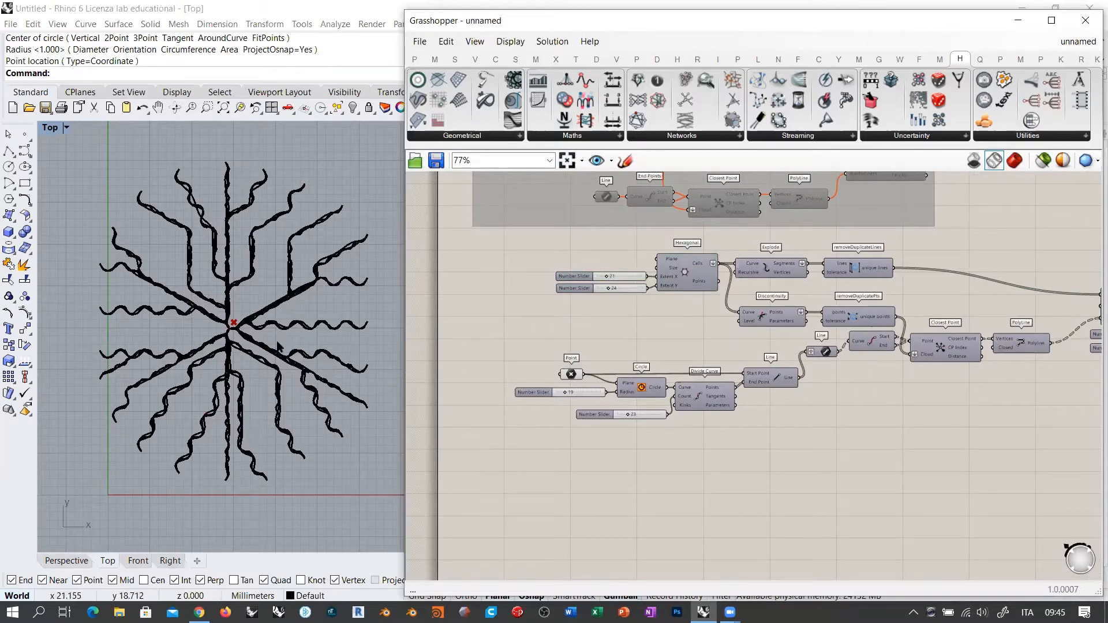
pyautogui.moveTo(999, 392); pyautogui.dragTo(544, 376, button='right')
pyautogui.scroll(3, 657, 307)
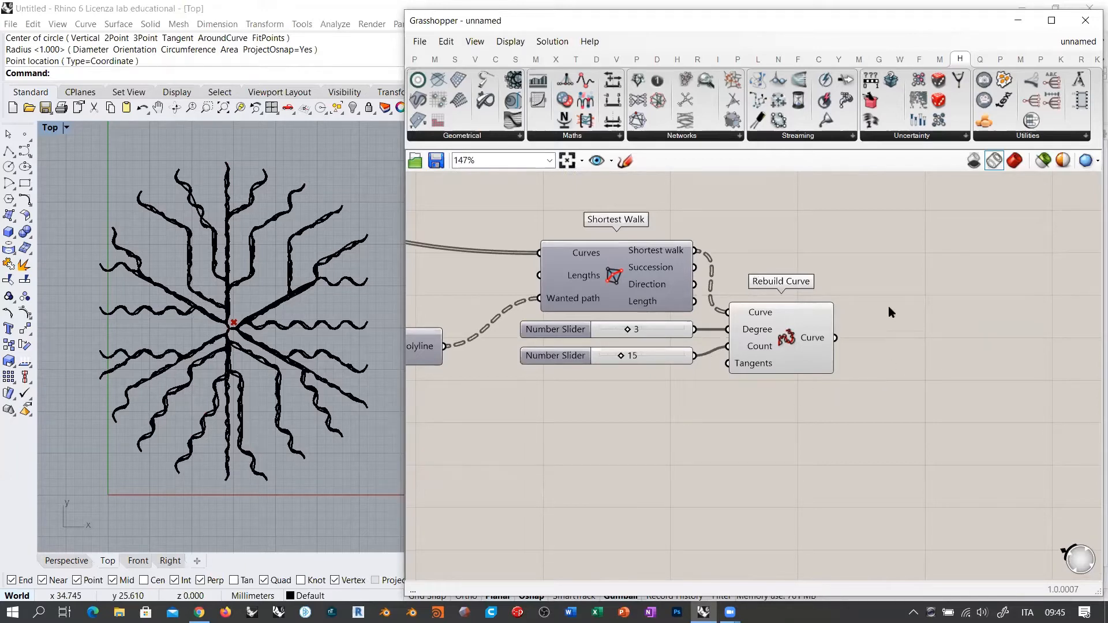
pyautogui.scroll(-5, 898, 285)
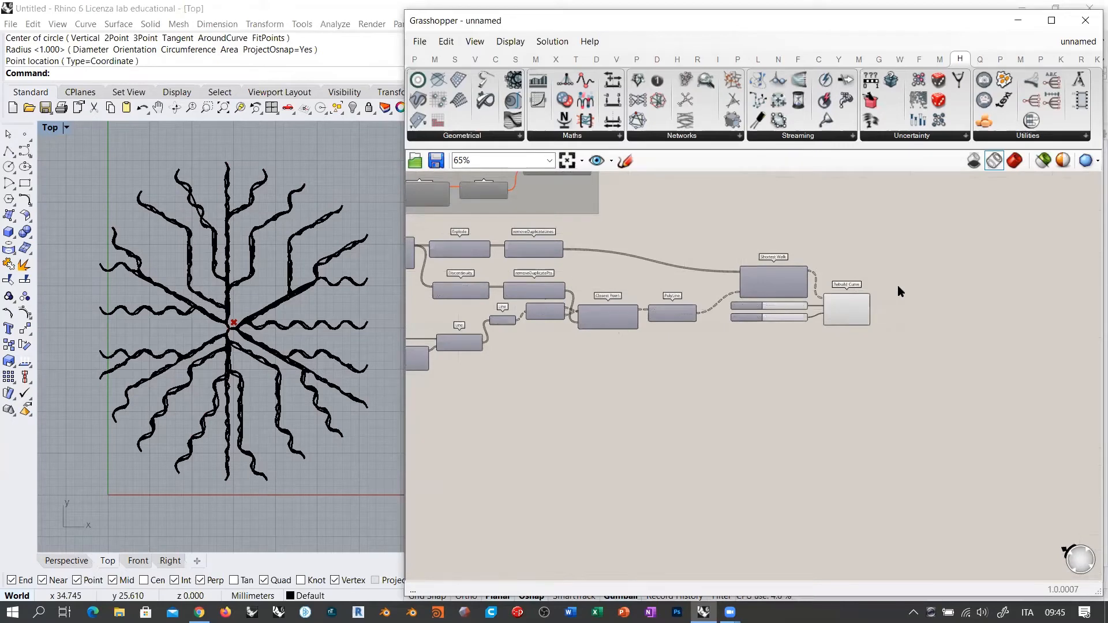
# Step: Delete all the baked curves from the Rhino Top viewport
pyautogui.click(319, 249)
pyautogui.hotkey('ctrl', 'a')
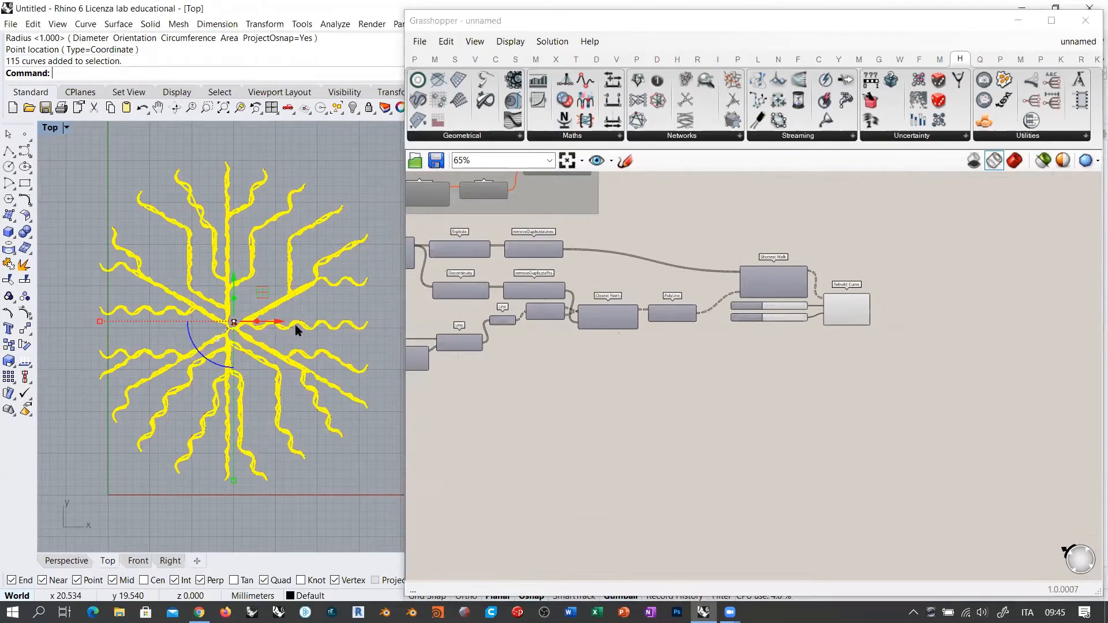
pyautogui.press('Delete')
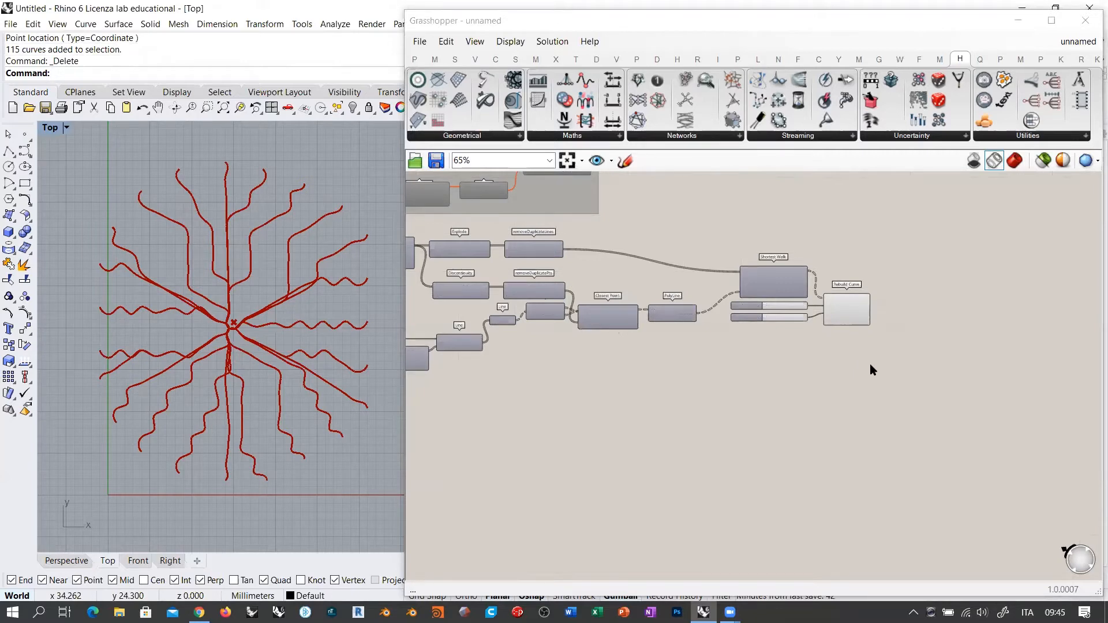
# Step: Group all components of the hexagonal-grid shortest-walk definition in Grasshopper and disable them
pyautogui.moveTo(779, 353); pyautogui.dragTo(920, 368, button='right')
pyautogui.scroll(-1, 920, 368)
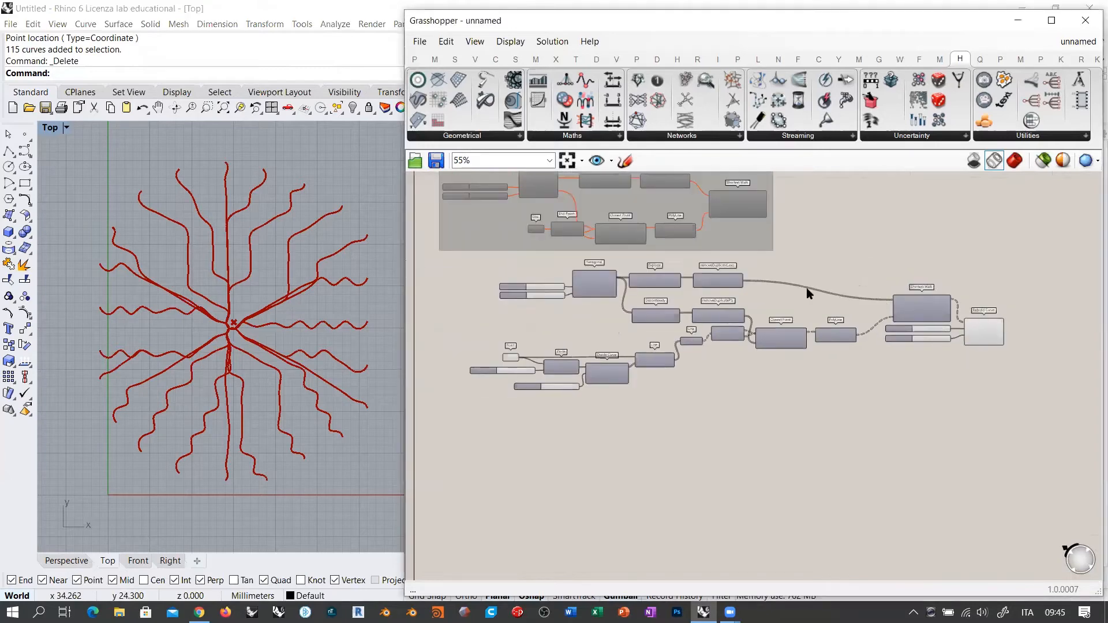
pyautogui.moveTo(786, 276); pyautogui.dragTo(769, 280, button='right')
pyautogui.moveTo(605, 293); pyautogui.dragTo(623, 299, button='right')
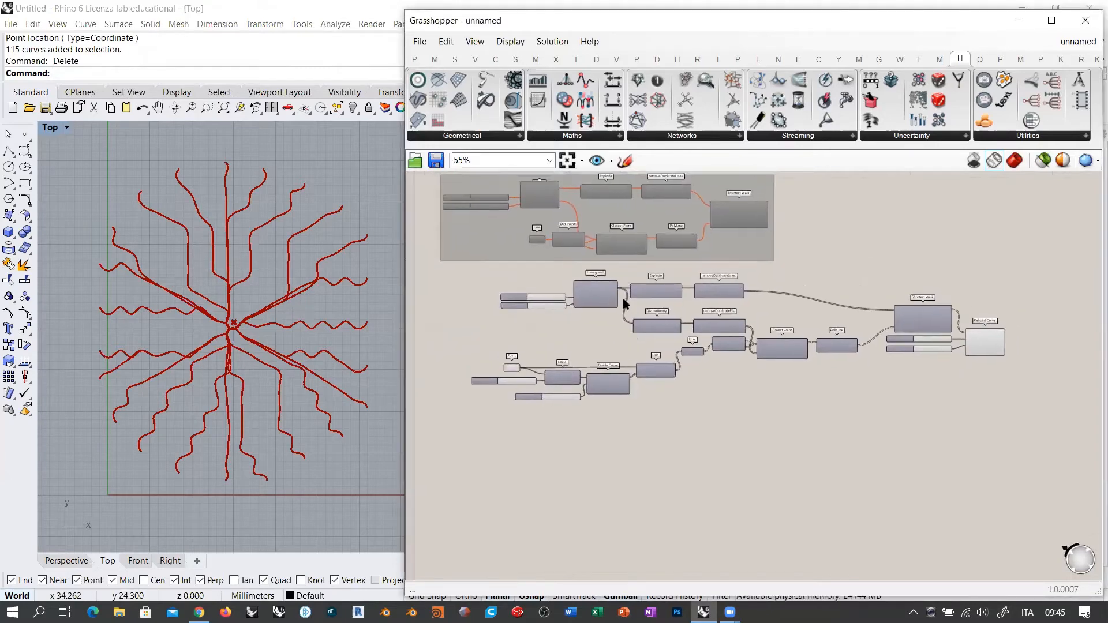
pyautogui.moveTo(1039, 425); pyautogui.dragTo(452, 270)
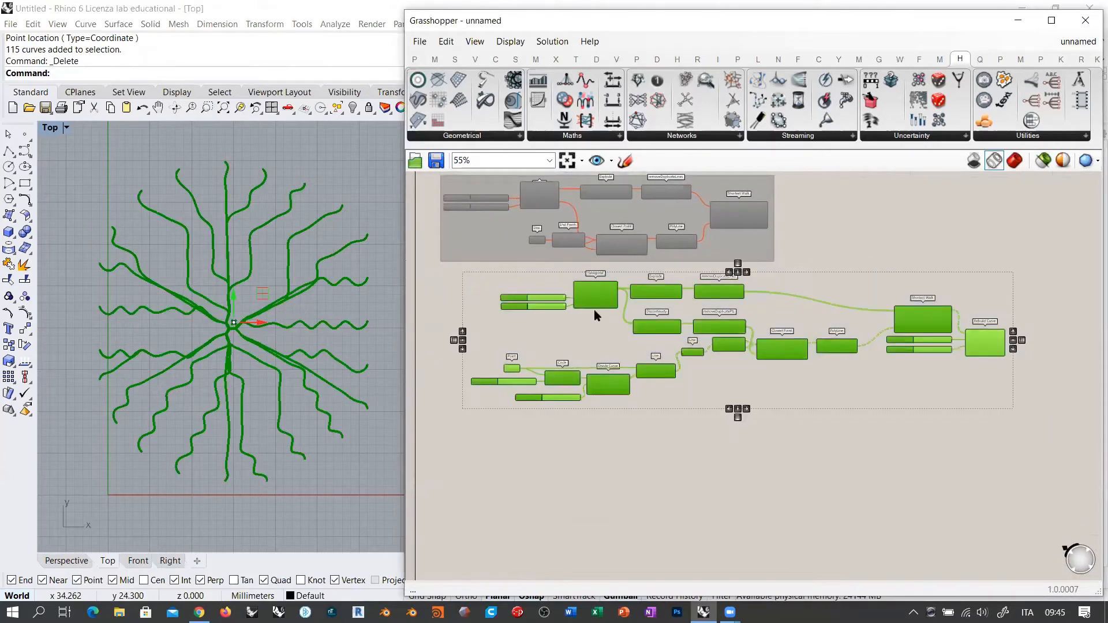
pyautogui.hotkey('ctrl', 'g')
pyautogui.moveTo(483, 304); pyautogui.dragTo(453, 285)
pyautogui.click(484, 394)
# Step: Add a Populate 2D component on the empty canvas below the disabled group
pyautogui.scroll(6, 525, 301)
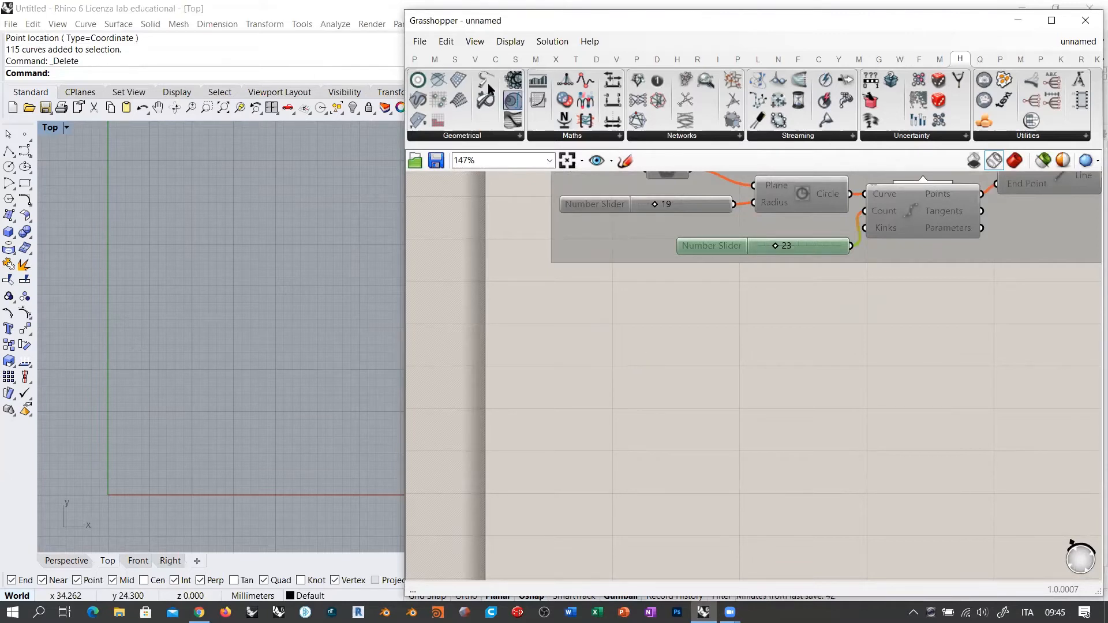
pyautogui.click(475, 58)
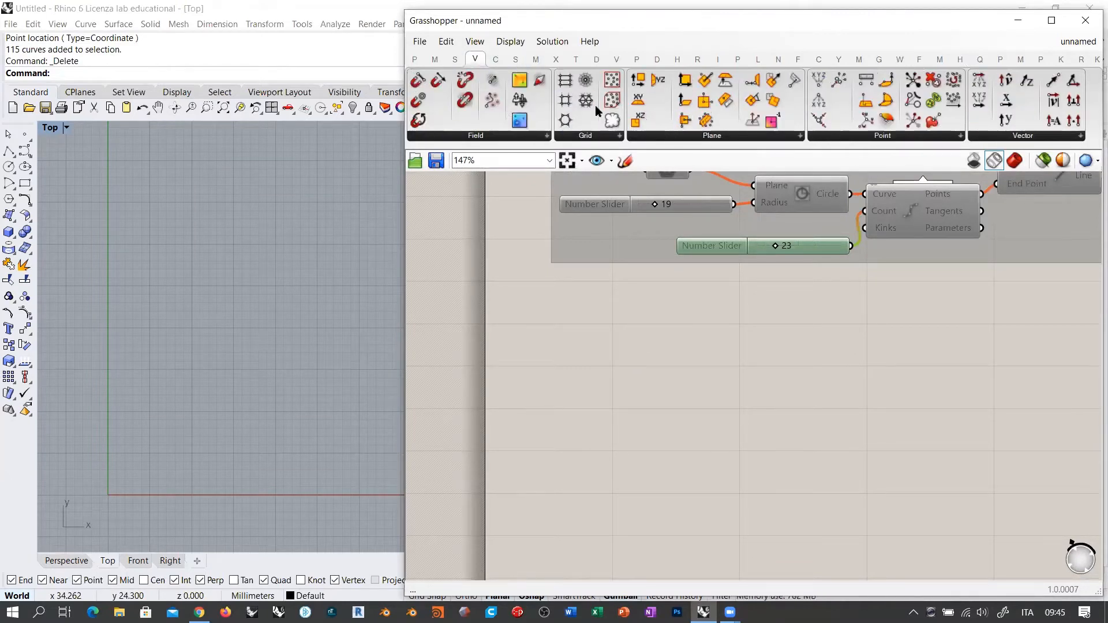
pyautogui.click(599, 136)
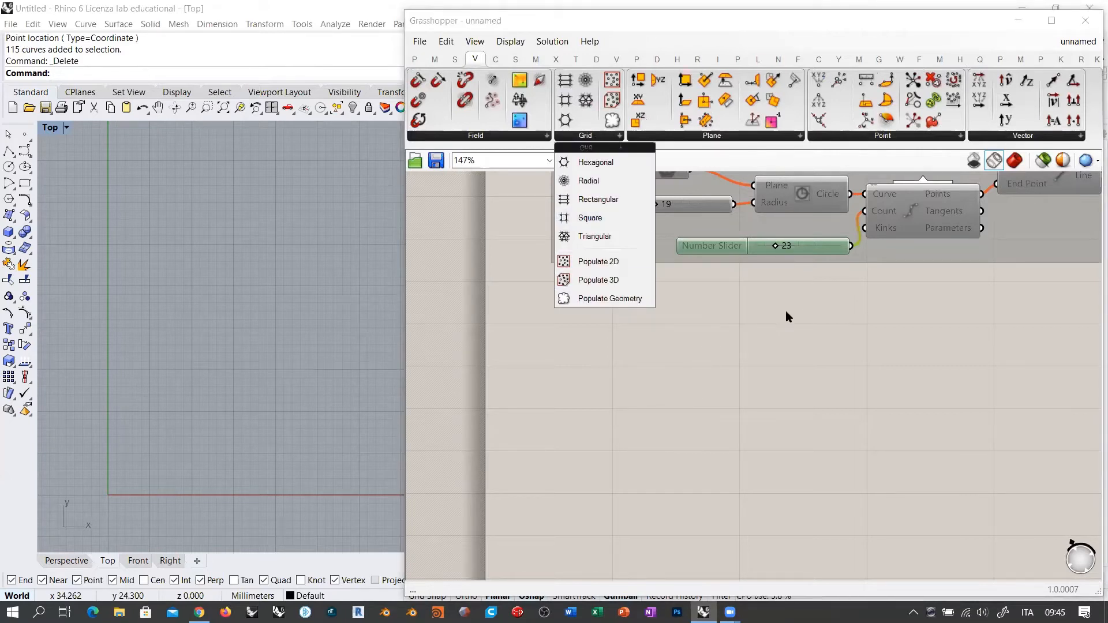
pyautogui.moveTo(631, 267); pyautogui.dragTo(740, 370)
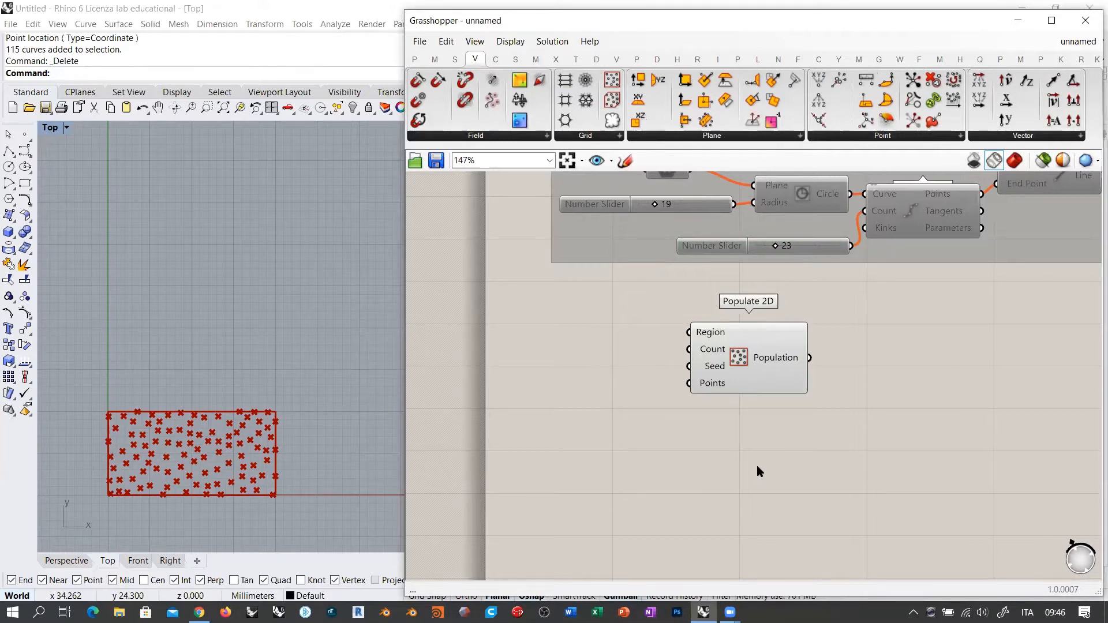
pyautogui.moveTo(612, 118); pyautogui.dragTo(736, 514)
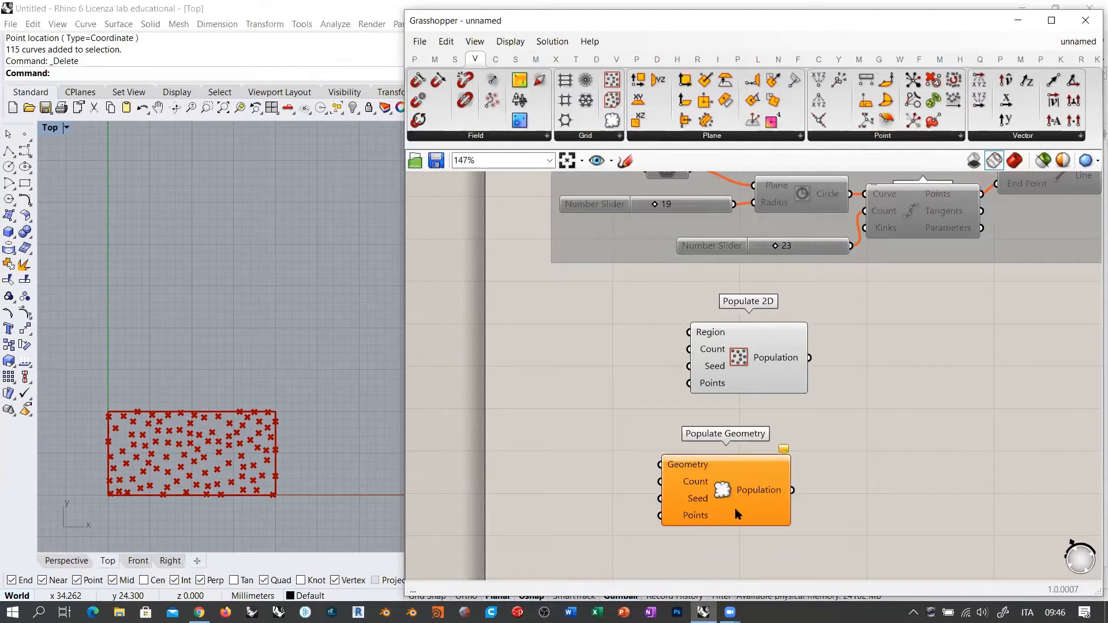
pyautogui.click(746, 482)
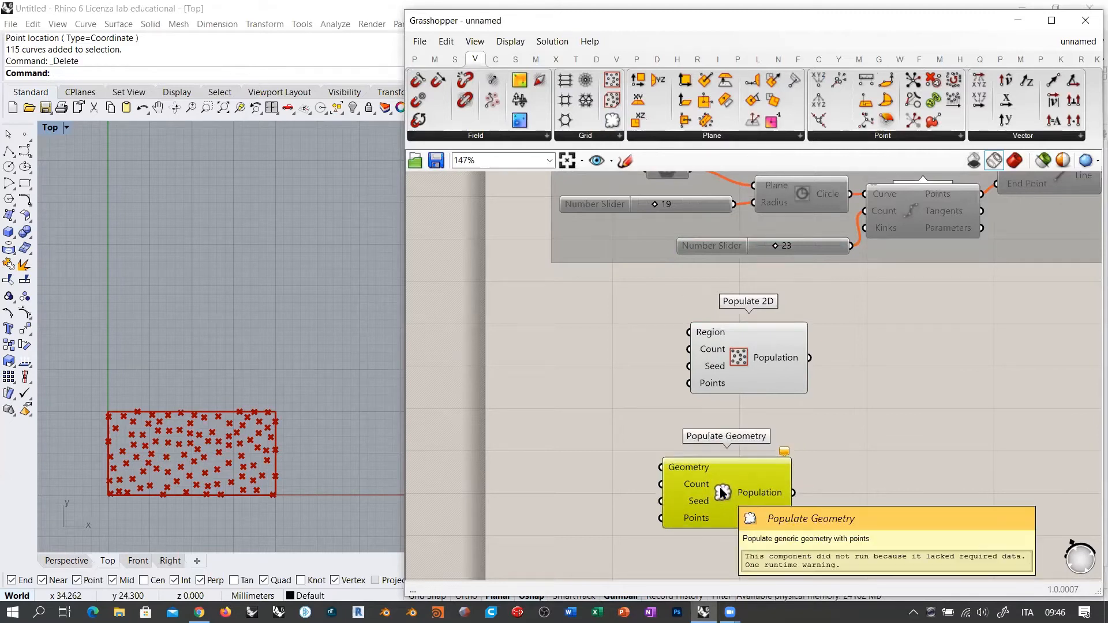
pyautogui.press('Delete')
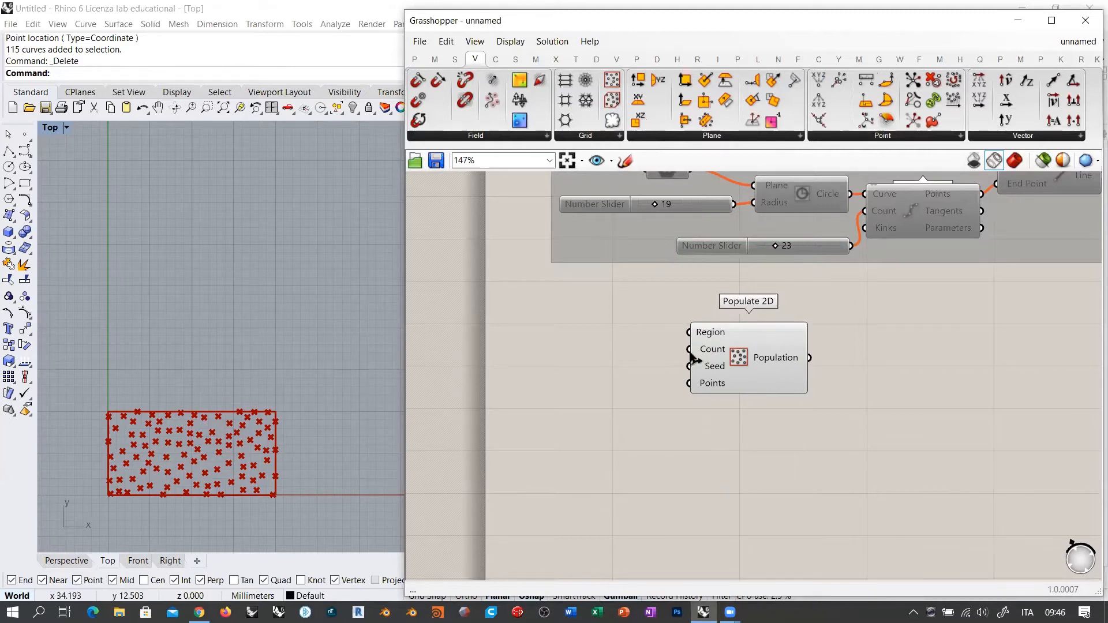
# Step: Make room beside Populate 2D and add a Rectangle component ahead of it
pyautogui.moveTo(693, 358); pyautogui.dragTo(771, 371)
pyautogui.doubleClick(647, 343)
pyautogui.write('rect')
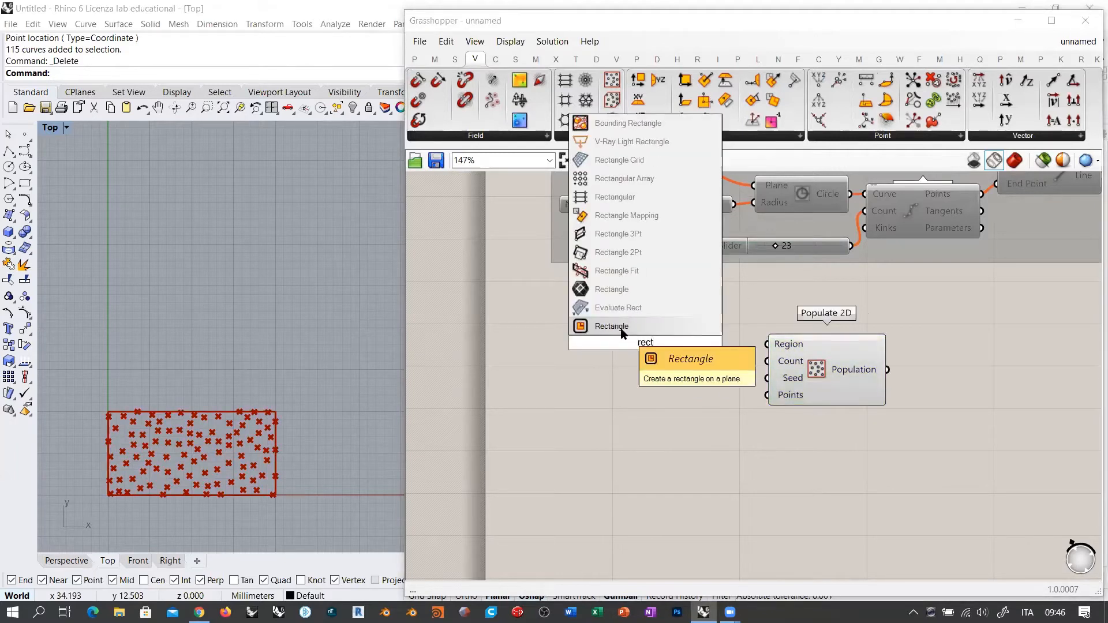
pyautogui.press('Return')
pyautogui.moveTo(650, 342); pyautogui.dragTo(674, 339)
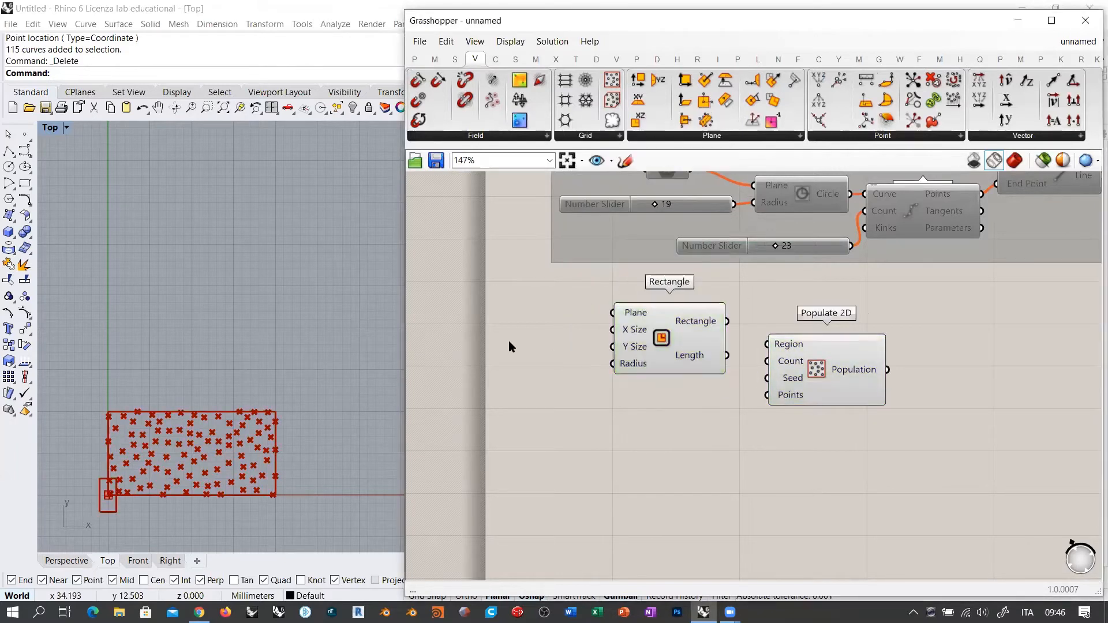
# Step: Add two number sliders for the rectangle's X Size and Y Size and set them to 29 and 37
pyautogui.doubleClick(508, 340)
pyautogui.write('11')
pyautogui.press('Return')
pyautogui.moveTo(598, 344)
pyautogui.mouseDown()
pyautogui.moveTo(608, 332)
pyautogui.moveTo(567, 334)
pyautogui.moveTo(568, 356)
pyautogui.moveTo(612, 346)
pyautogui.mouseUp()
pyautogui.click(607, 390)
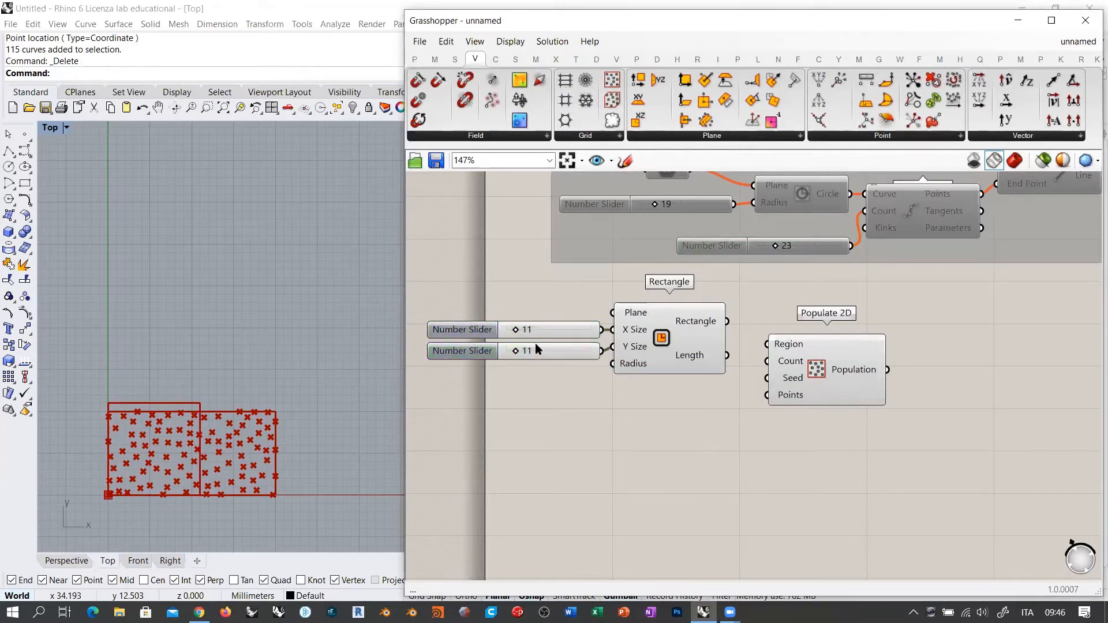
pyautogui.moveTo(515, 330); pyautogui.dragTo(540, 352)
# Step: Connect the rectangle to the Region input of Populate 2D and hide the Rectangle component's preview
pyautogui.moveTo(726, 321); pyautogui.dragTo(766, 343)
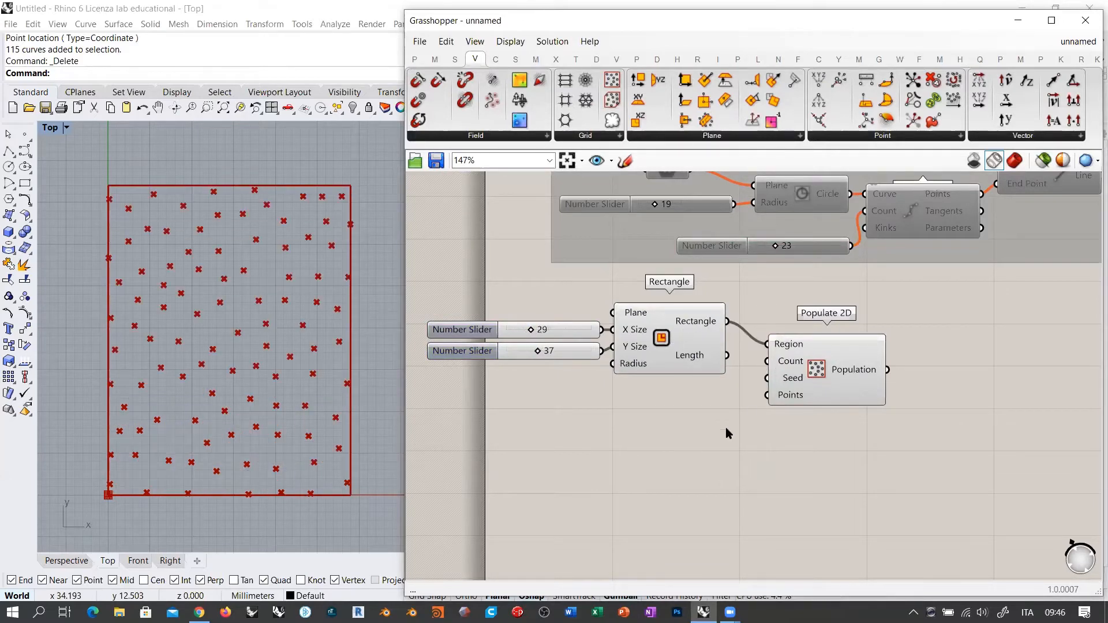
pyautogui.click(685, 346)
pyautogui.moveTo(861, 447); pyautogui.dragTo(516, 296)
pyautogui.moveTo(648, 332); pyautogui.dragTo(812, 346)
pyautogui.moveTo(886, 465); pyautogui.dragTo(755, 421, button='right')
pyautogui.click(755, 421)
pyautogui.moveTo(854, 351); pyautogui.dragTo(859, 366)
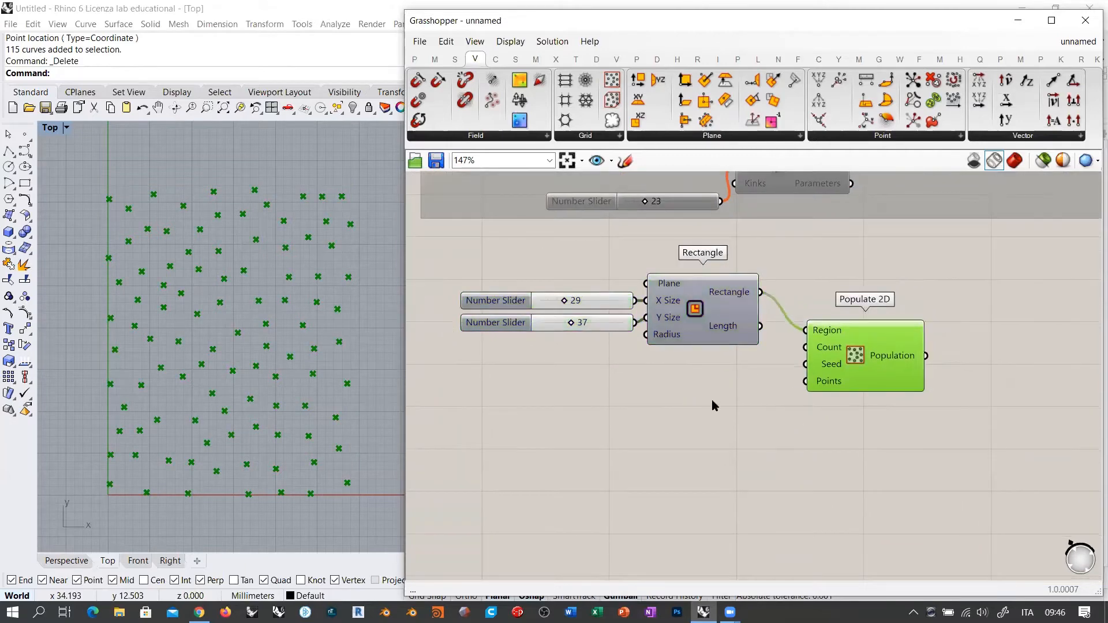
pyautogui.doubleClick(713, 404)
pyautogui.write('Number Slider')
pyautogui.press('Return')
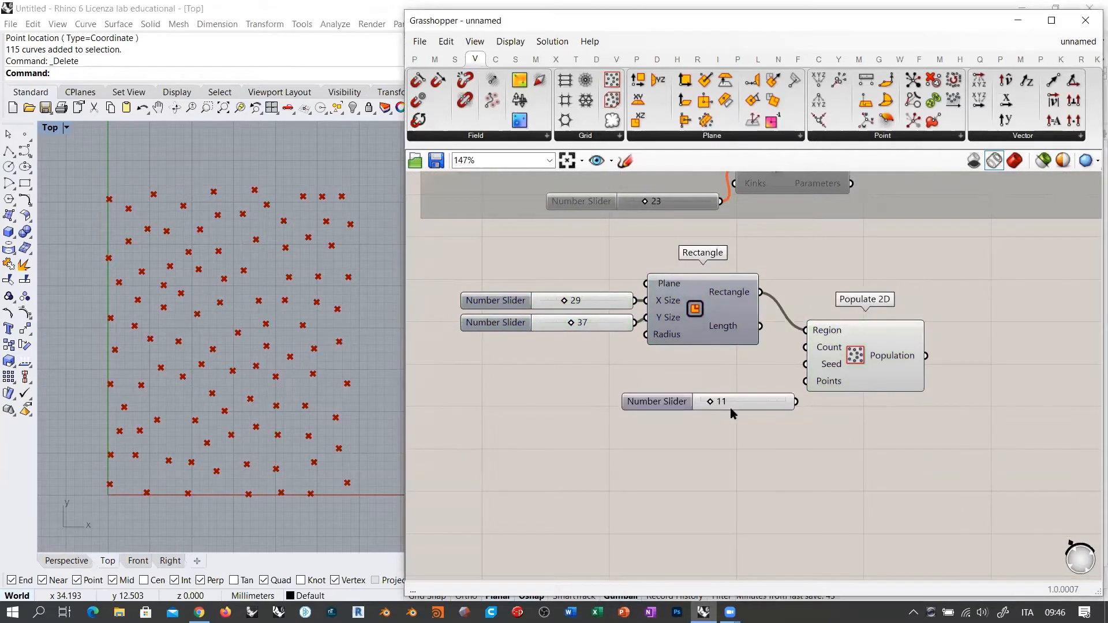
pyautogui.click(730, 407)
pyautogui.press('Delete')
# Step: Add a number slider of 101 and connect it to the Count input of Populate 2D
pyautogui.doubleClick(733, 407)
pyautogui.write('101')
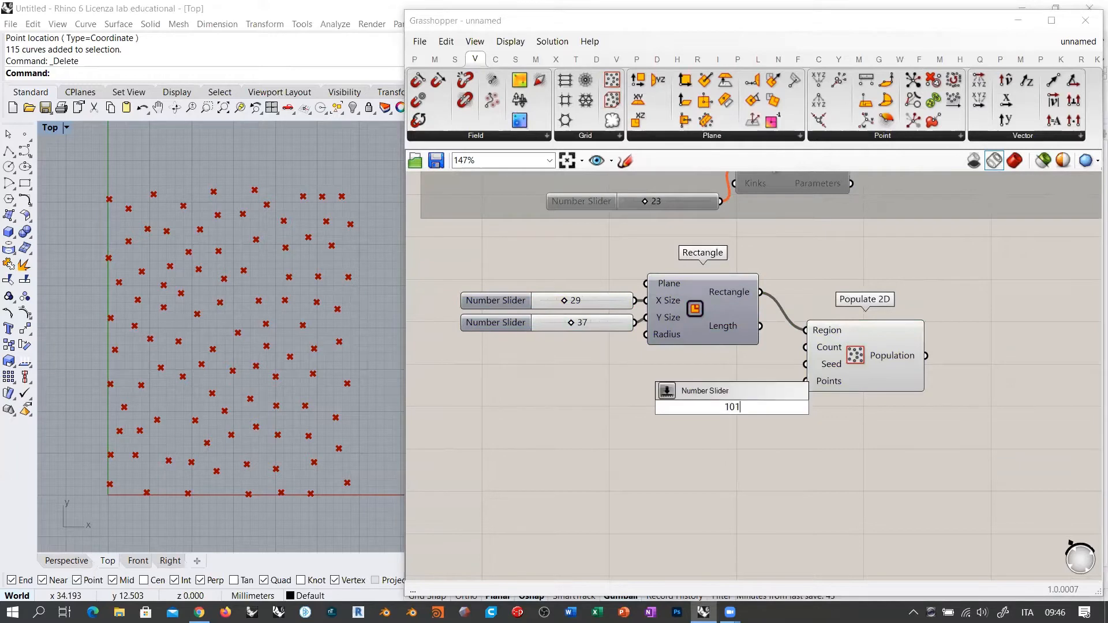
pyautogui.press('Return')
pyautogui.moveTo(780, 407); pyautogui.dragTo(806, 347)
pyautogui.click(772, 417)
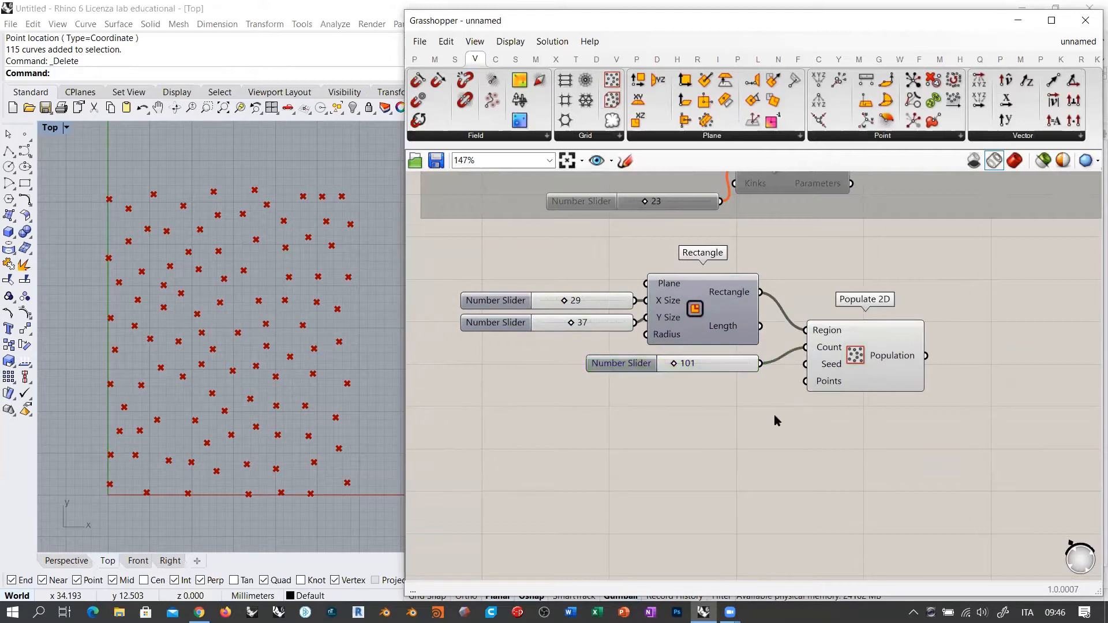
# Step: Set the point count slider to 237 and move Populate 2D closer to the Rectangle component
pyautogui.moveTo(691, 364)
pyautogui.mouseDown()
pyautogui.moveTo(718, 367)
pyautogui.moveTo(687, 371)
pyautogui.mouseUp()
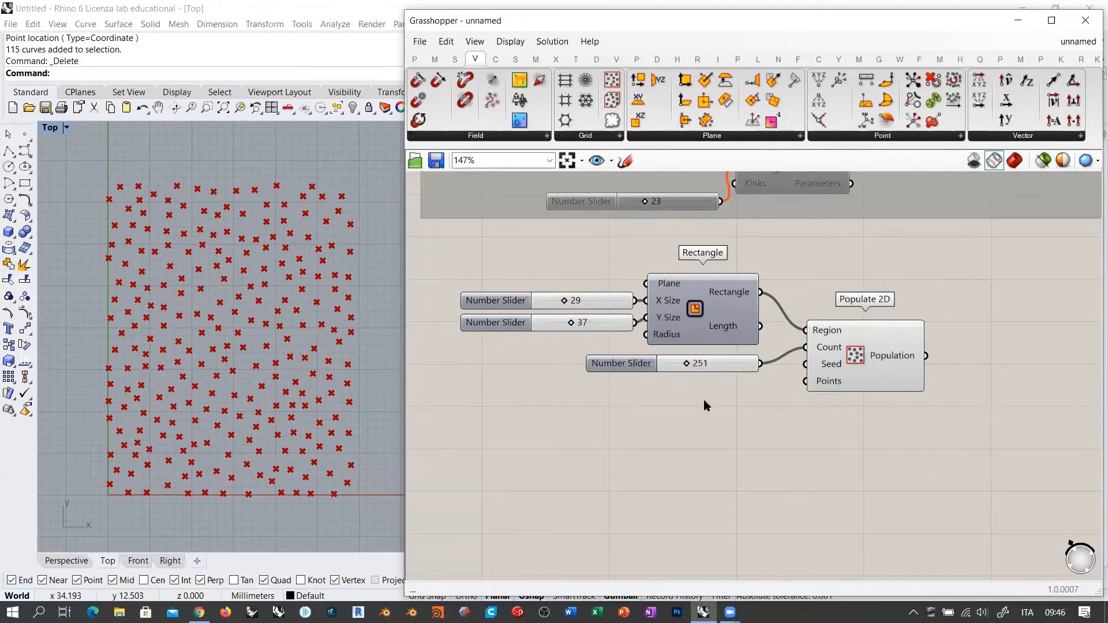
pyautogui.moveTo(950, 375); pyautogui.dragTo(847, 371, button='right')
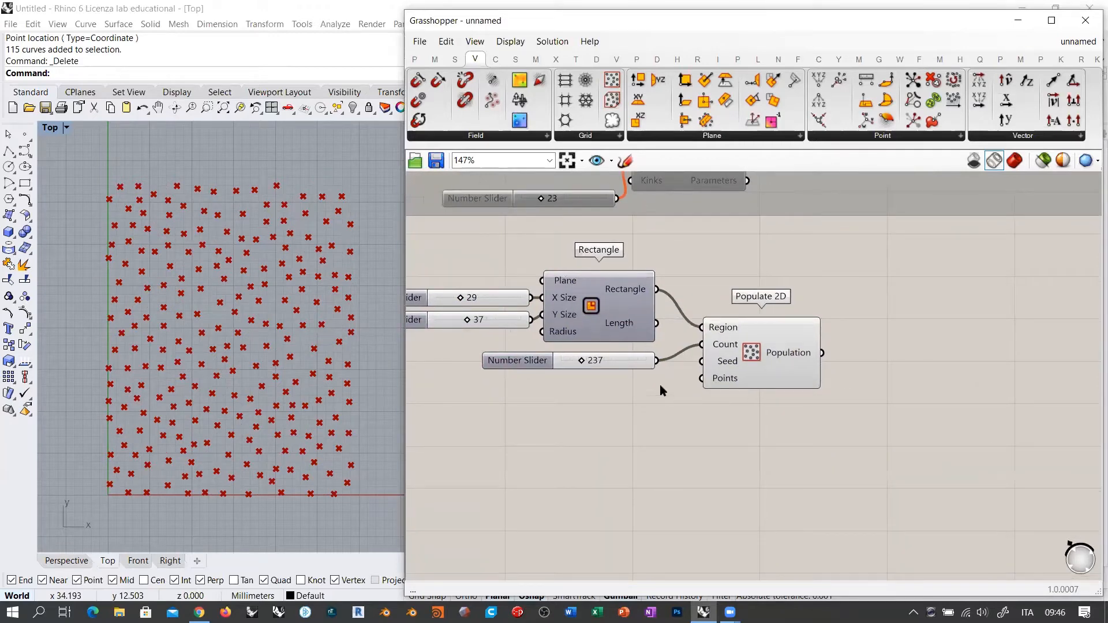
pyautogui.moveTo(661, 385); pyautogui.dragTo(590, 296)
pyautogui.click(618, 248)
pyautogui.click(760, 349)
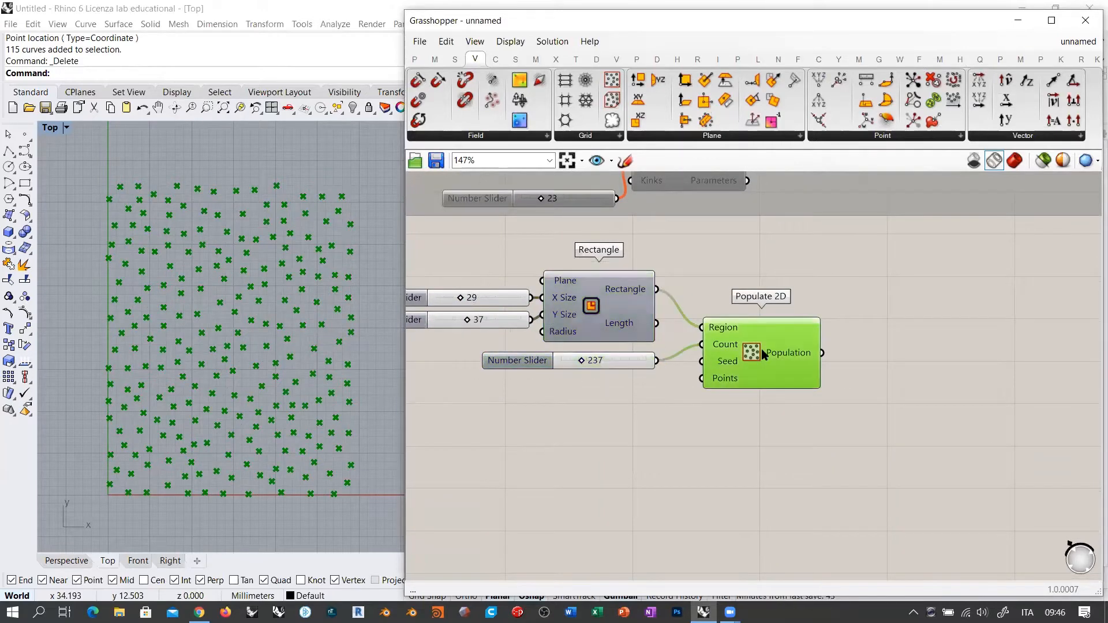
pyautogui.moveTo(761, 349); pyautogui.dragTo(738, 339)
pyautogui.click(649, 454)
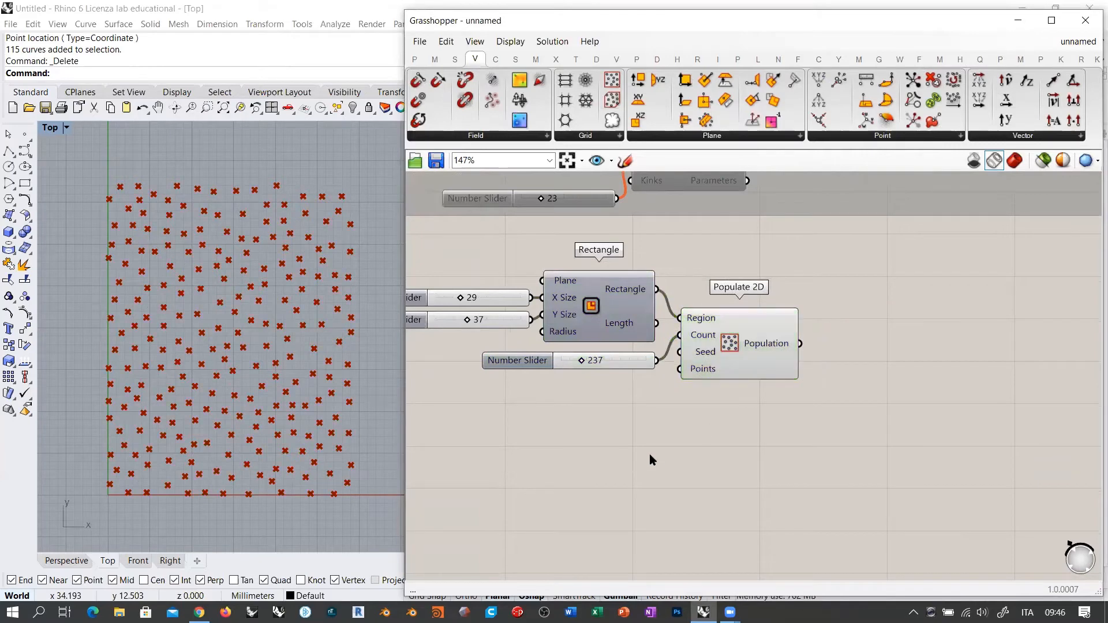
# Step: Check the inputs of the existing Shortest Walk component and add a new Shortest Walk some distance after Populate 2D
pyautogui.scroll(-3, 649, 454)
pyautogui.moveTo(981, 300); pyautogui.dragTo(689, 442, button='right')
pyautogui.scroll(4, 917, 304)
pyautogui.scroll(3, 916, 303)
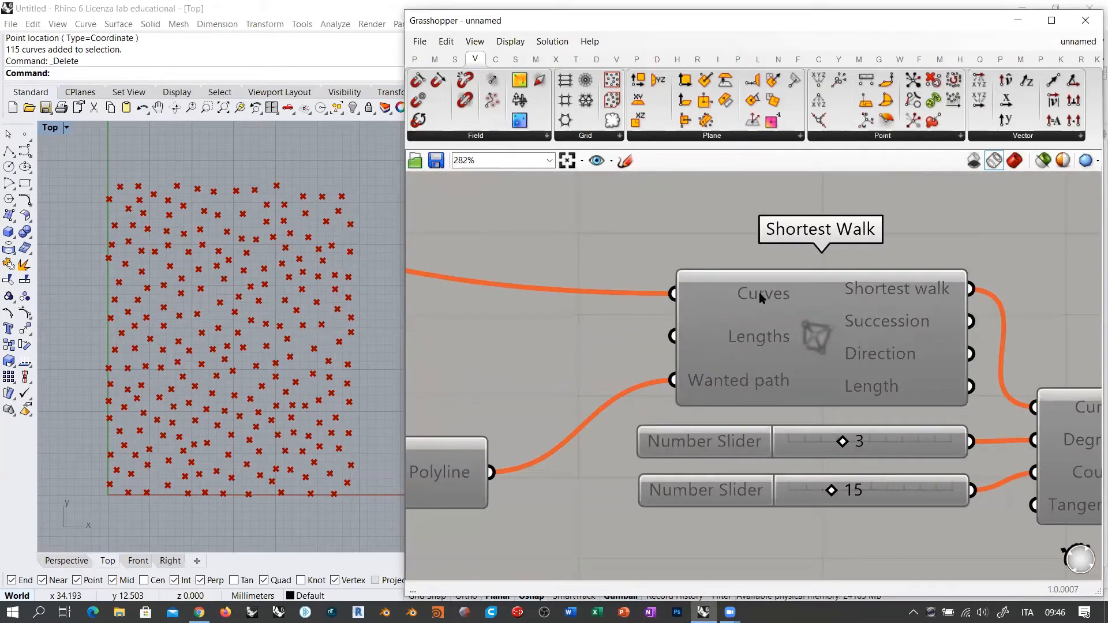
pyautogui.scroll(-8, 857, 288)
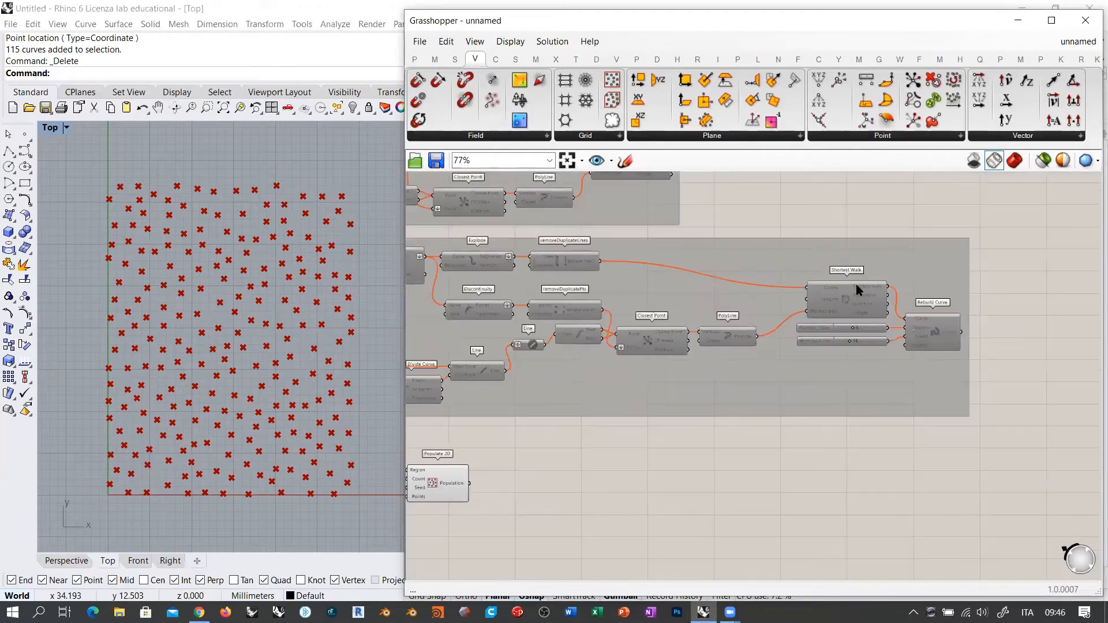
pyautogui.moveTo(631, 375); pyautogui.dragTo(832, 287, button='right')
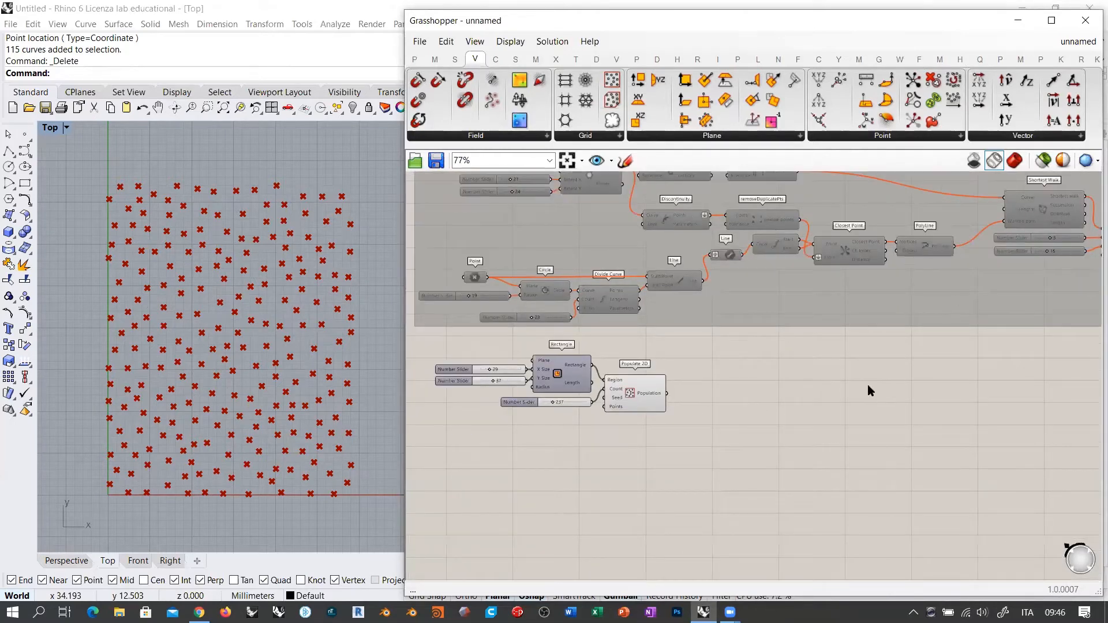
pyautogui.doubleClick(867, 385)
pyautogui.write('short')
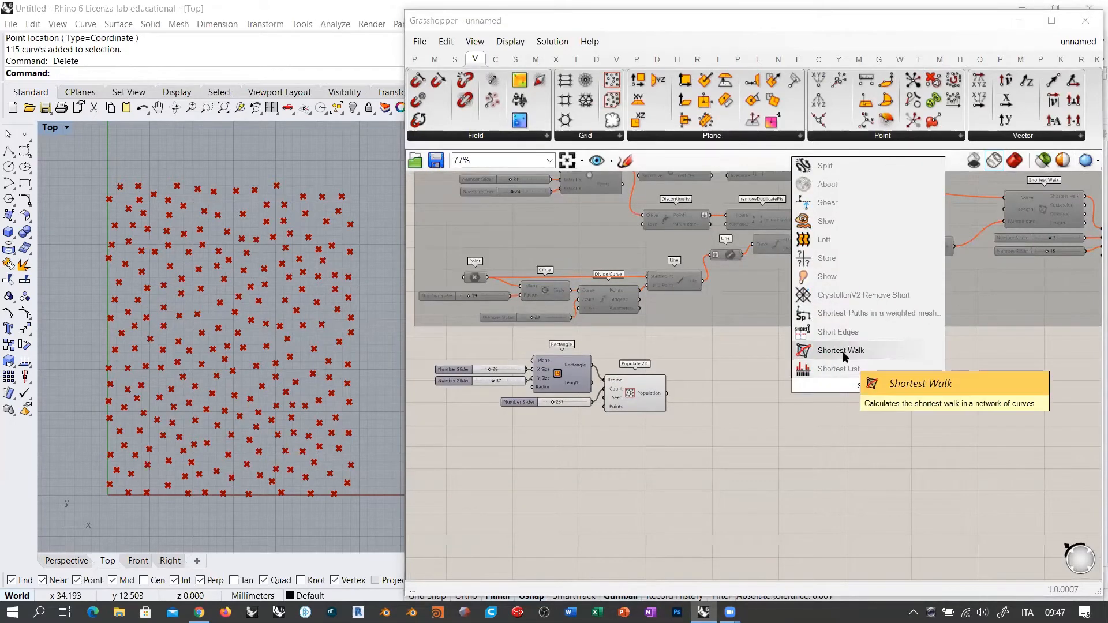
pyautogui.click(843, 353)
pyautogui.scroll(4, 765, 445)
pyautogui.moveTo(928, 332); pyautogui.dragTo(936, 392)
pyautogui.click(722, 378)
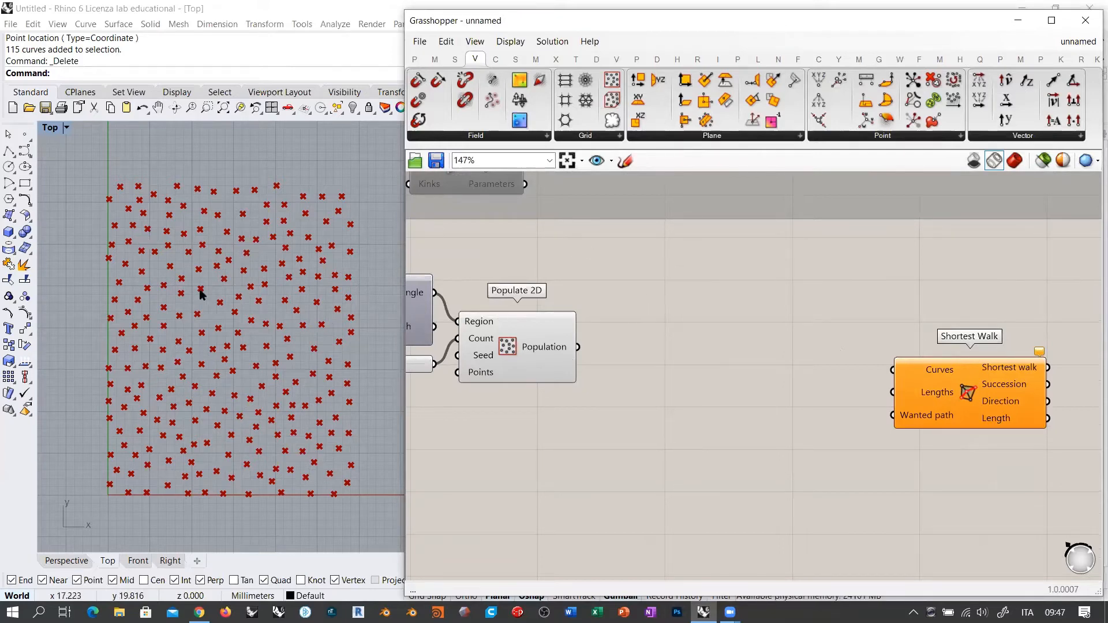
# Step: Add a Delaunay Edges component after Populate 2D and connect the Population output to its Points input
pyautogui.click(536, 59)
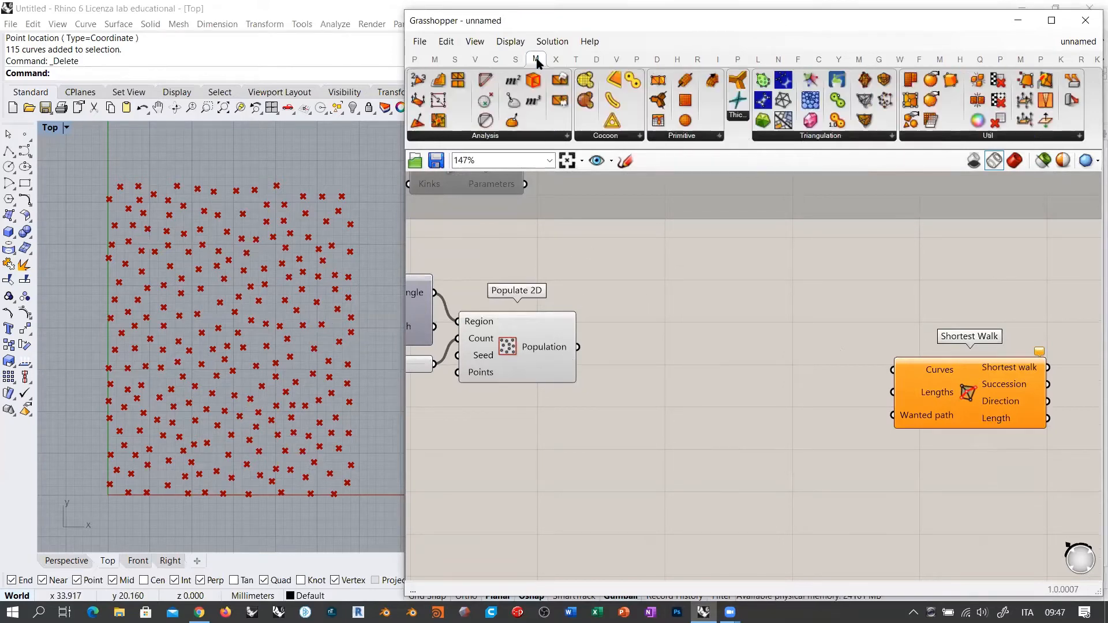
pyautogui.click(814, 136)
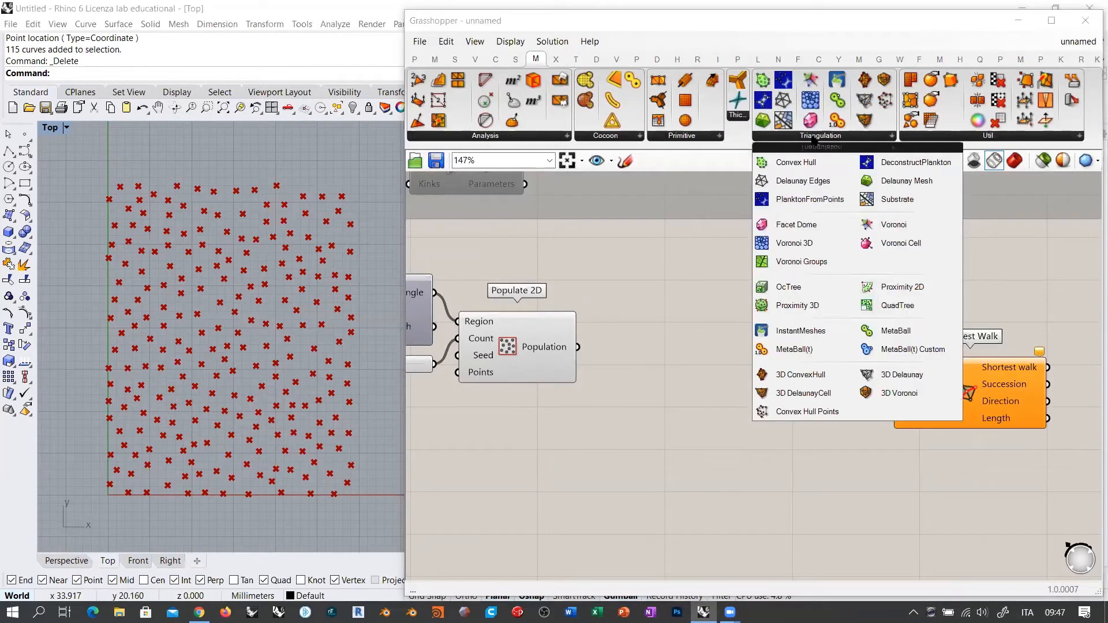
pyautogui.click(815, 183)
pyautogui.click(681, 346)
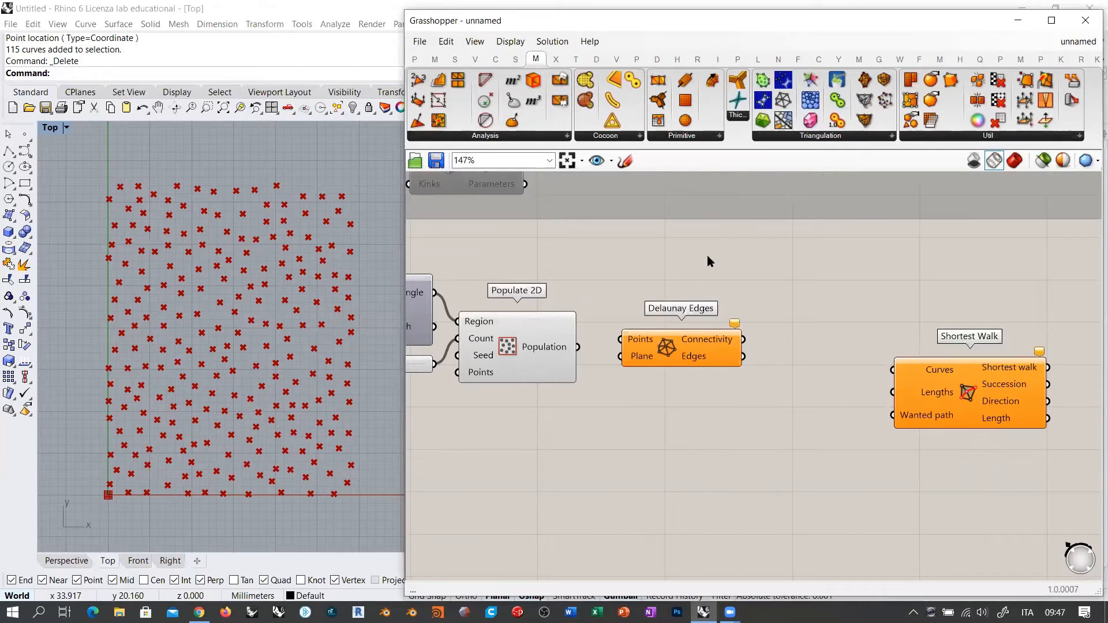
pyautogui.moveTo(577, 347); pyautogui.dragTo(622, 339)
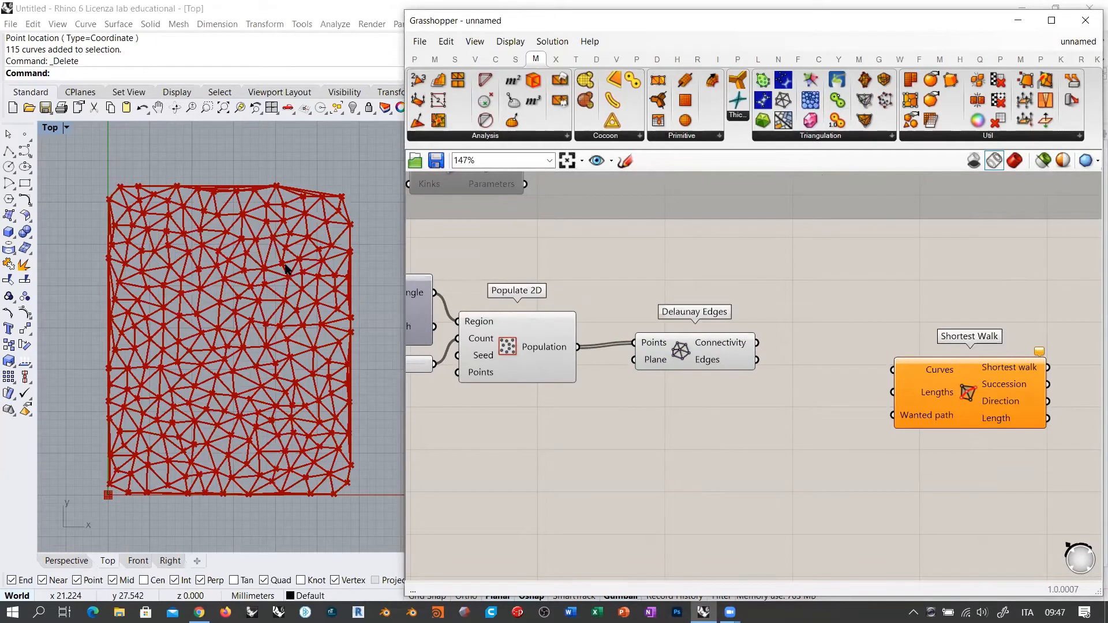
pyautogui.moveTo(658, 350); pyautogui.dragTo(639, 353)
pyautogui.click(719, 388)
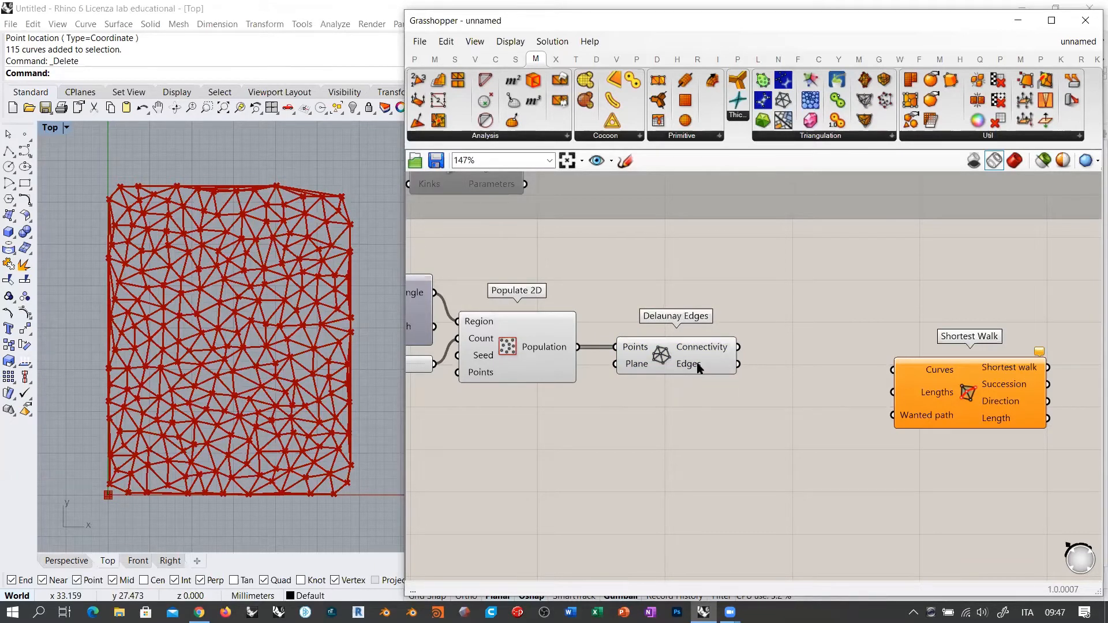
# Step: Inspect the Connectivity output of Delaunay Edges in a temporary panel and delete the panel
pyautogui.moveTo(700, 351)
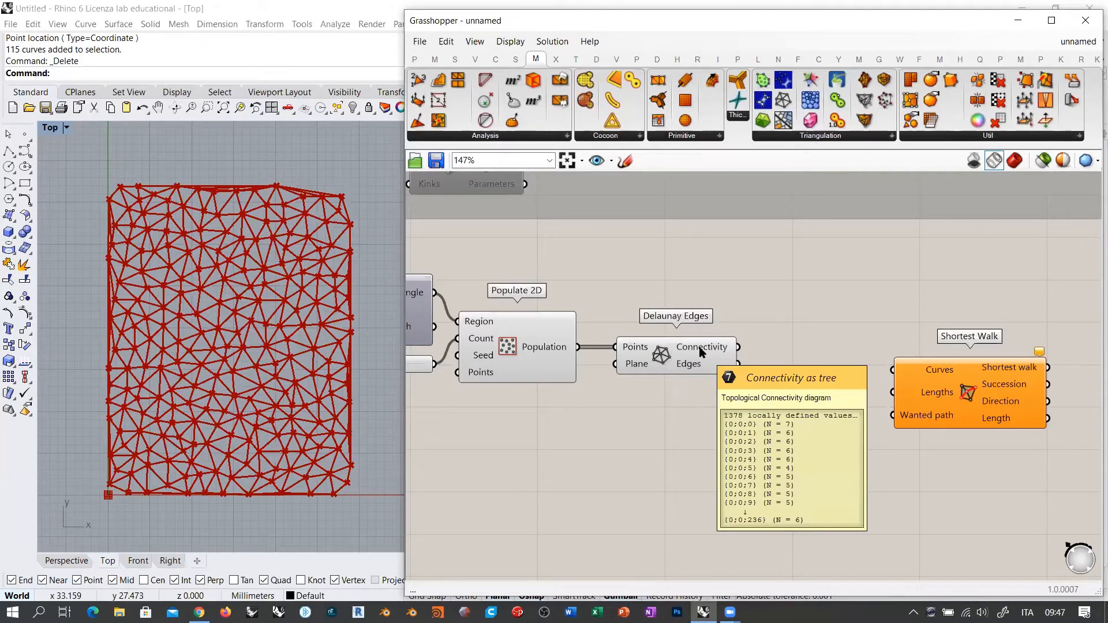
pyautogui.doubleClick(854, 308)
pyautogui.press('Return')
pyautogui.moveTo(738, 347); pyautogui.dragTo(785, 308)
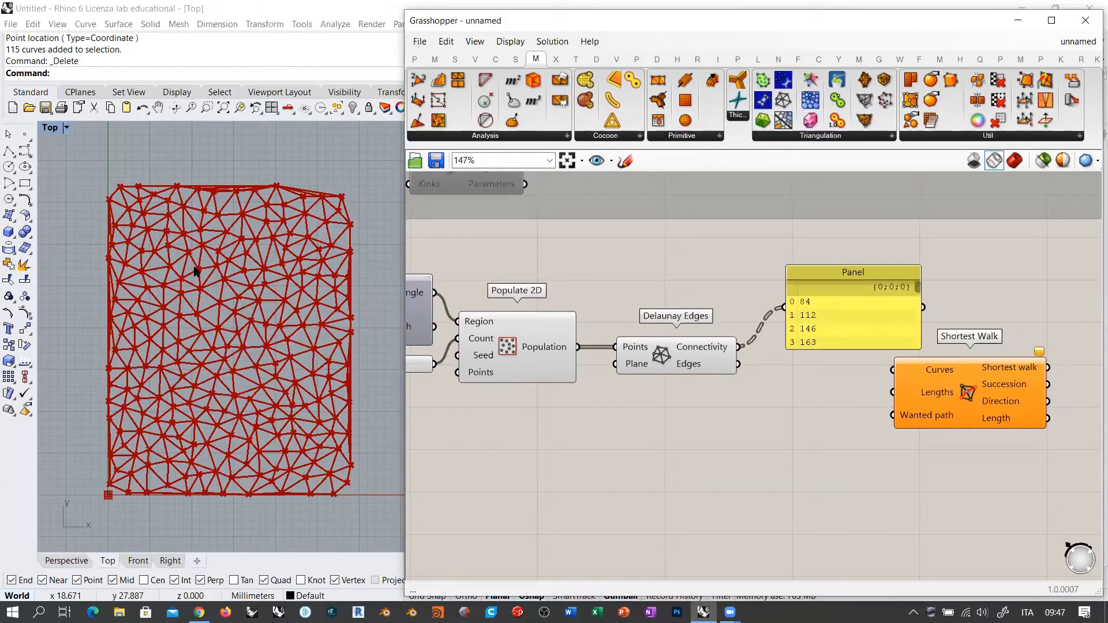
pyautogui.click(834, 318)
pyautogui.press('Delete')
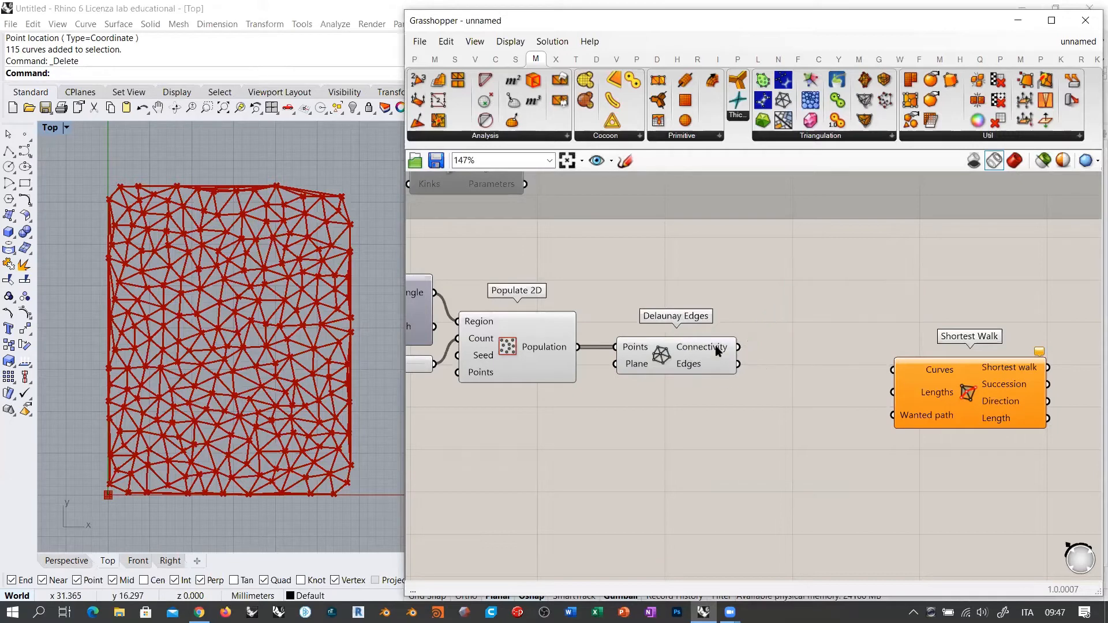
# Step: Connect the Edges output of Delaunay Edges to the Curves input of the new Shortest Walk and align that component
pyautogui.moveTo(696, 366)
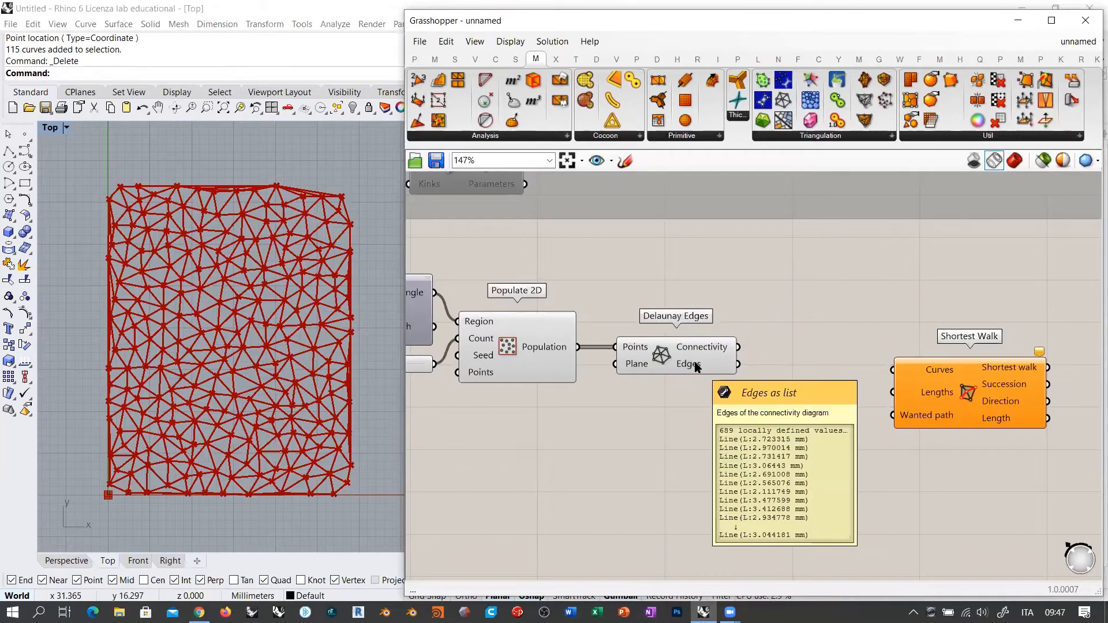
pyautogui.moveTo(739, 364); pyautogui.dragTo(893, 370)
pyautogui.moveTo(962, 393); pyautogui.dragTo(949, 387)
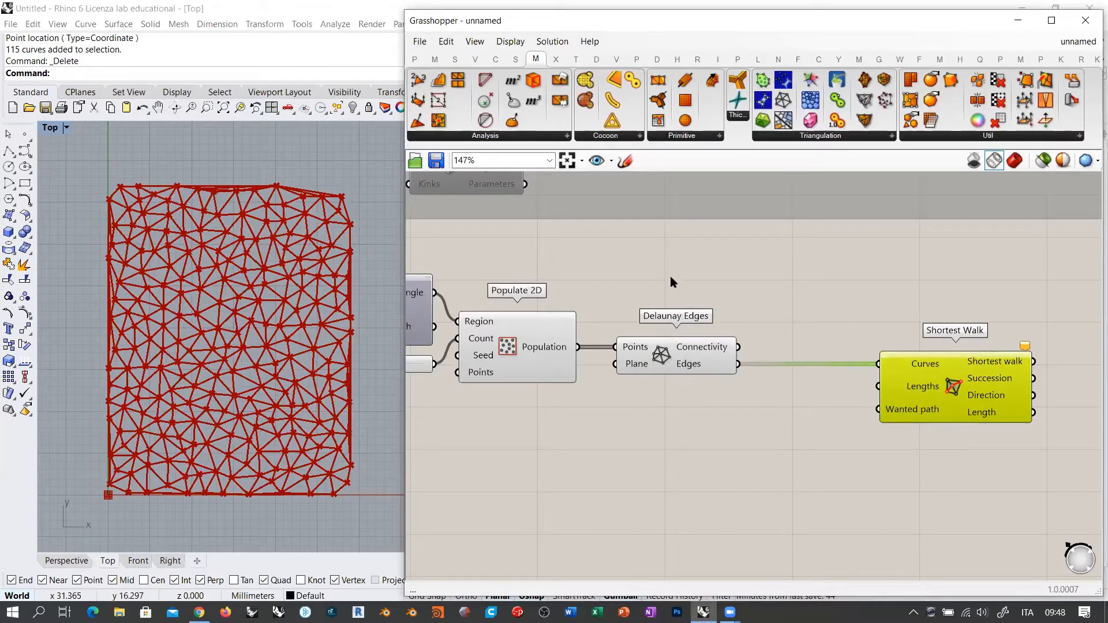
pyautogui.moveTo(670, 276); pyautogui.dragTo(773, 409, button='right')
pyautogui.scroll(-3, 773, 409)
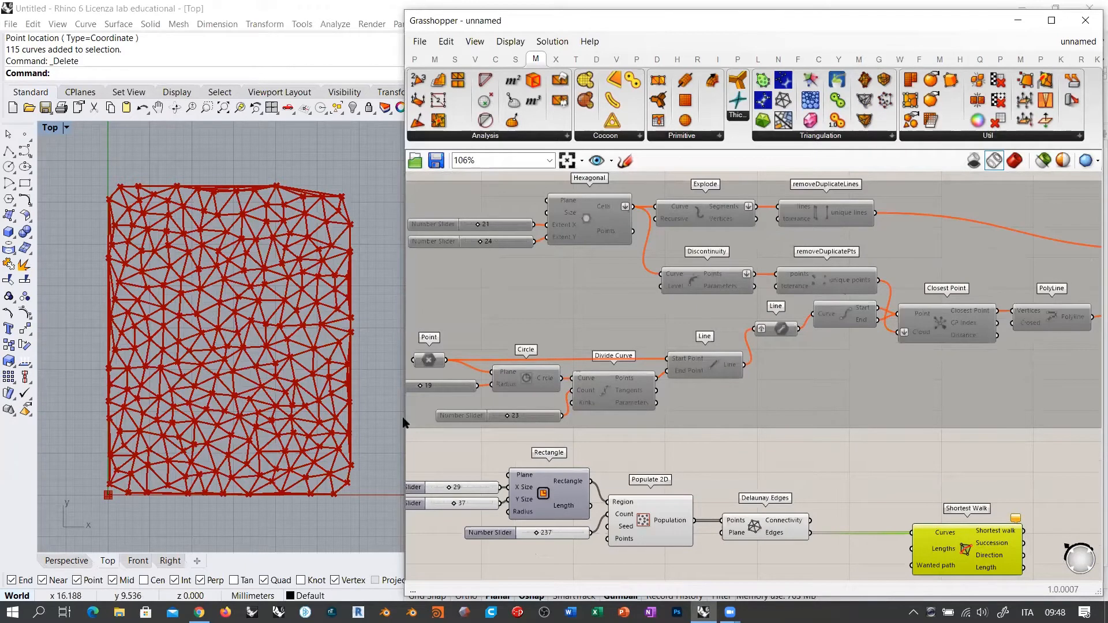
pyautogui.moveTo(741, 424); pyautogui.dragTo(745, 277, button='right')
pyautogui.scroll(2, 881, 394)
pyautogui.moveTo(862, 386); pyautogui.dragTo(861, 336, button='right')
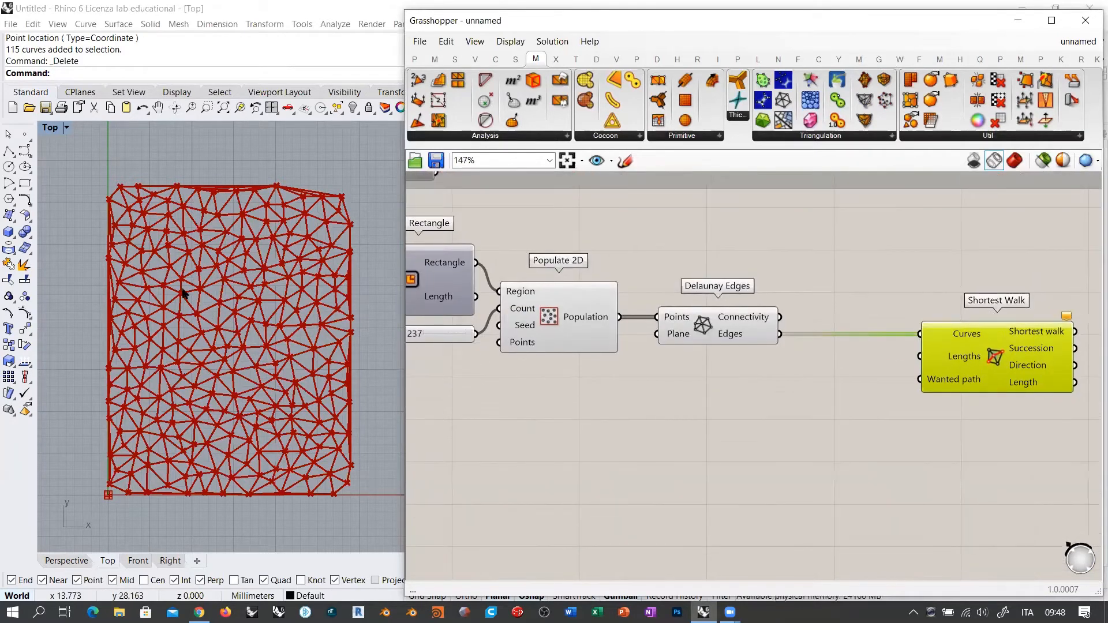
# Step: Add a Line parameter below Delaunay Edges and set it to one line drawn diagonally across the triangulated area in the Top view
pyautogui.doubleClick(667, 428)
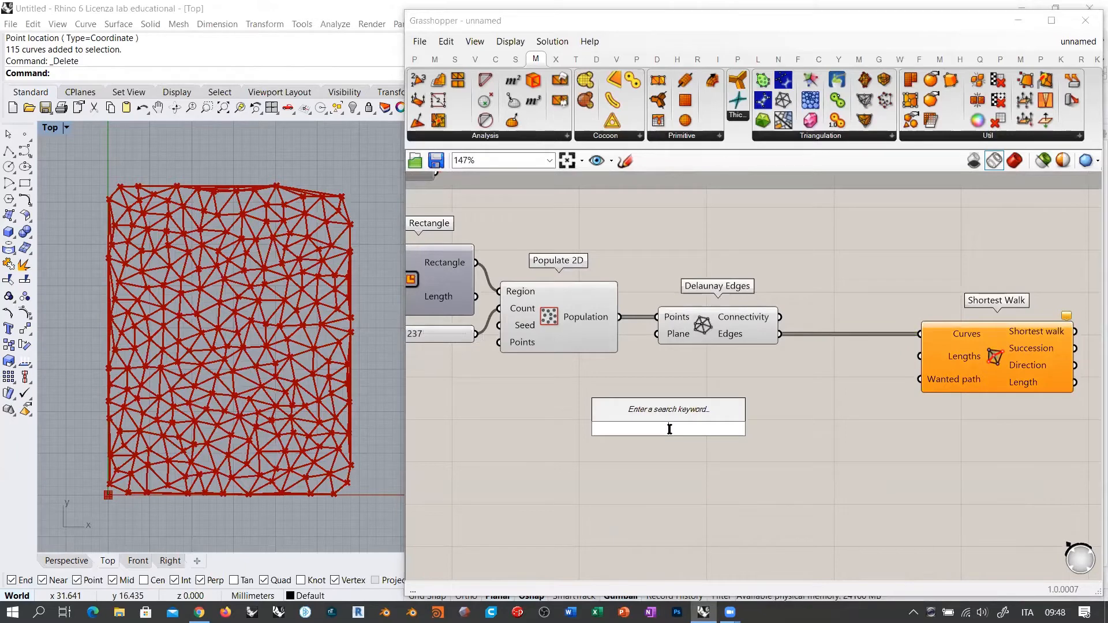
pyautogui.write('line')
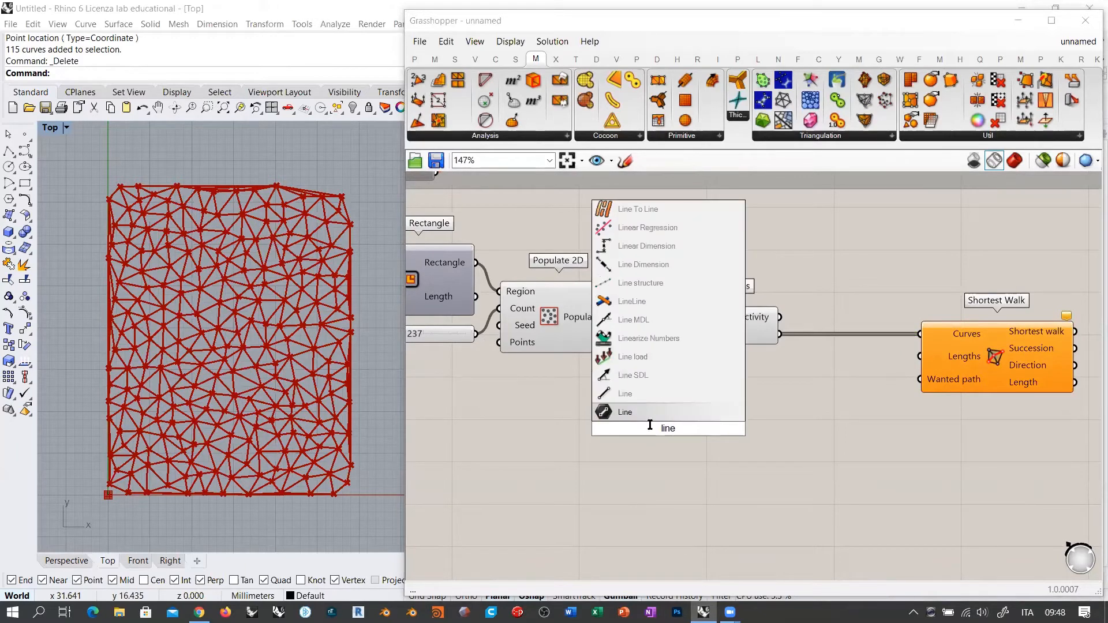
pyautogui.click(664, 412)
pyautogui.rightClick(668, 429)
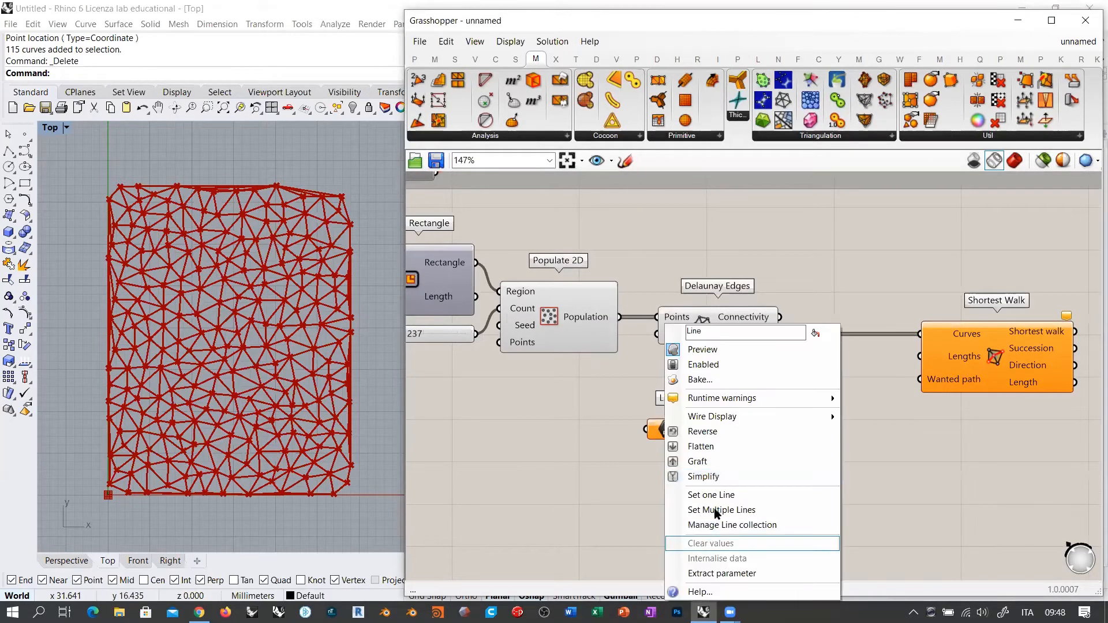
pyautogui.click(719, 496)
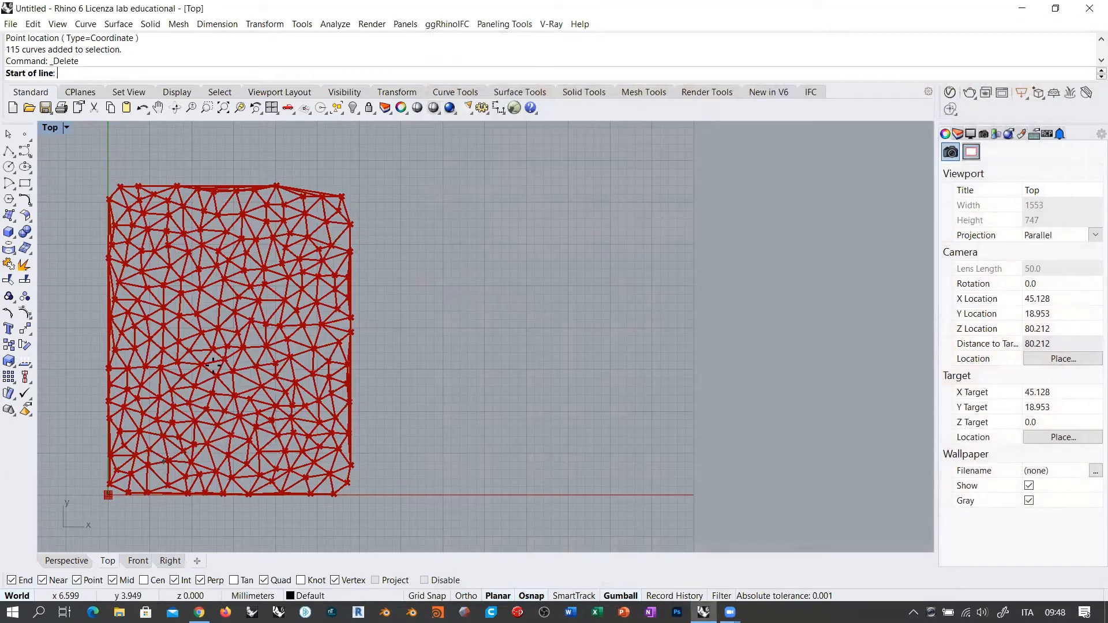
pyautogui.click(179, 437)
pyautogui.click(290, 234)
# Step: Connect the Line parameter to the Wanted path input and hide the previews of Populate 2D, Delaunay Edges and Line
pyautogui.moveTo(692, 430); pyautogui.dragTo(921, 380)
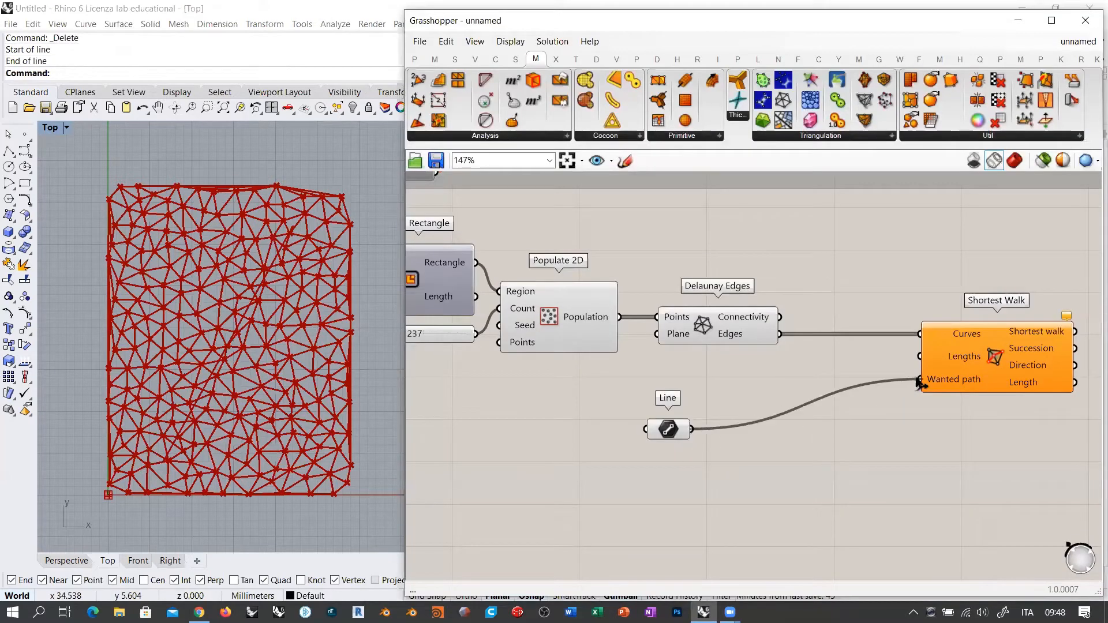
pyautogui.moveTo(801, 498); pyautogui.dragTo(618, 298)
pyautogui.hotkey('ctrl', 'q')
pyautogui.click(732, 252)
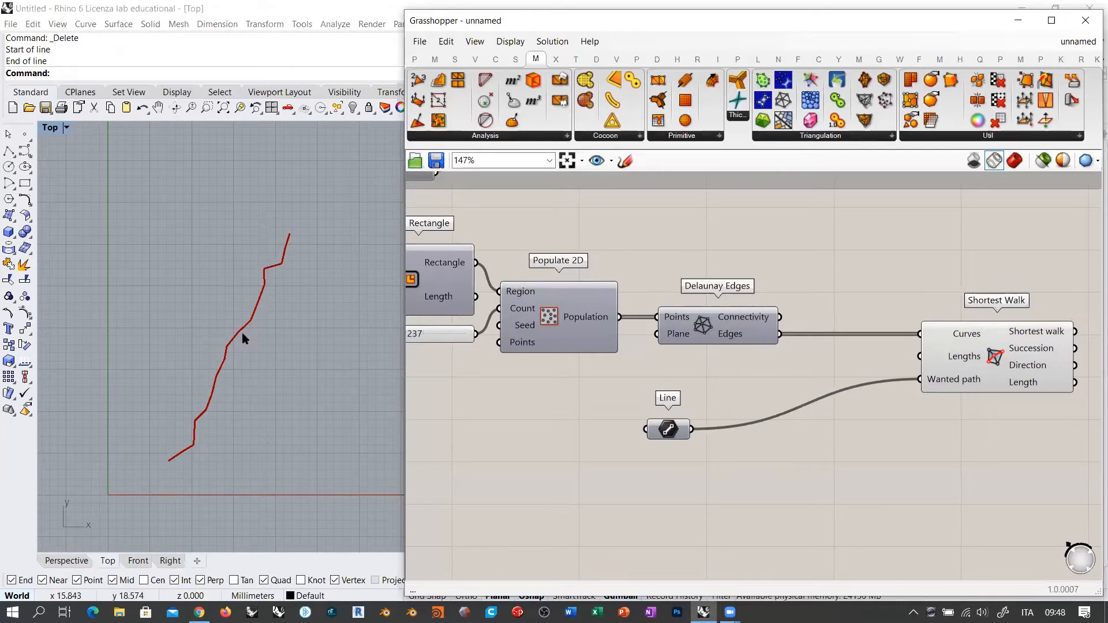
# Step: Move the new Shortest Walk and the Line parameter farther away from Delaunay Edges to free space between them
pyautogui.scroll(-4, 648, 410)
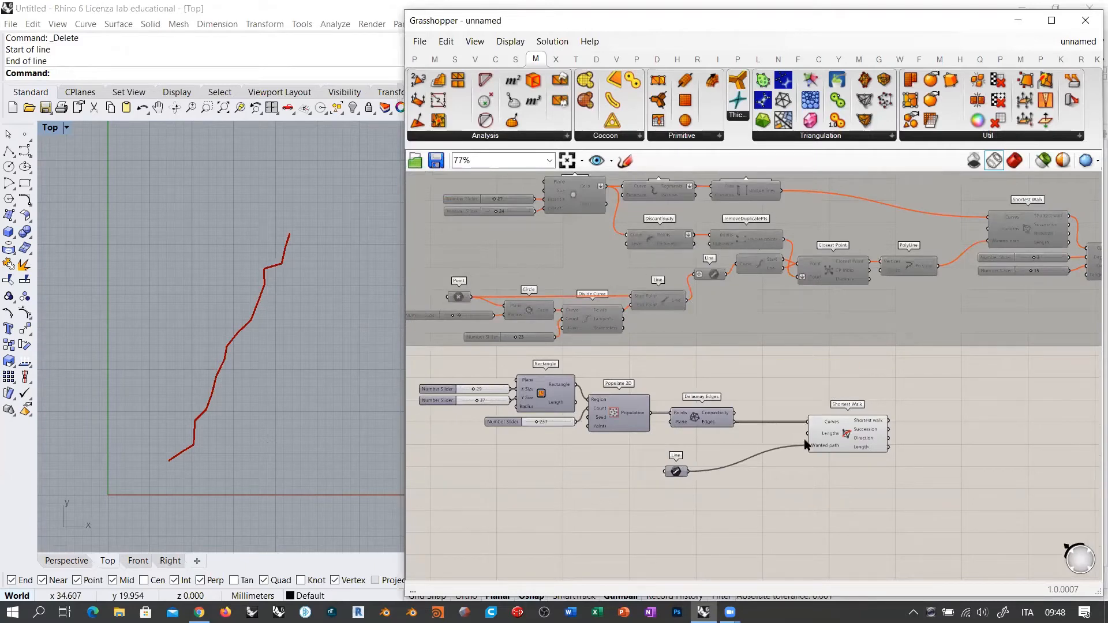
pyautogui.scroll(3, 790, 384)
pyautogui.moveTo(790, 384); pyautogui.dragTo(918, 384)
pyautogui.click(933, 404)
pyautogui.moveTo(564, 434); pyautogui.dragTo(752, 440)
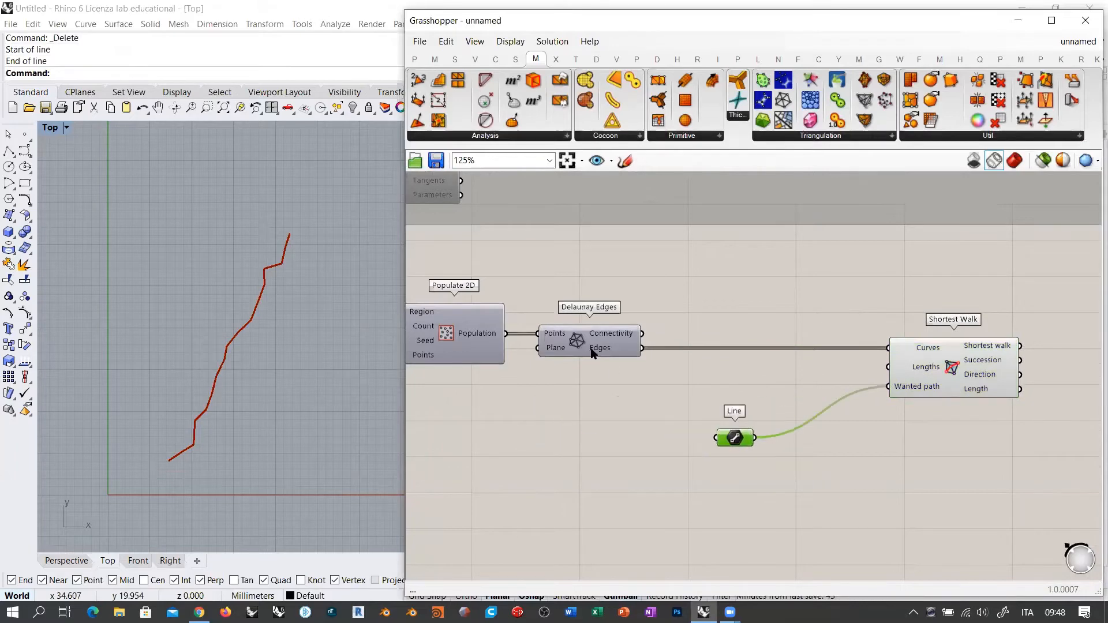
# Step: Turn the preview of the Delaunay Edges component back on
pyautogui.click(591, 347)
pyautogui.hotkey('ctrl', 'q')
pyautogui.click(615, 405)
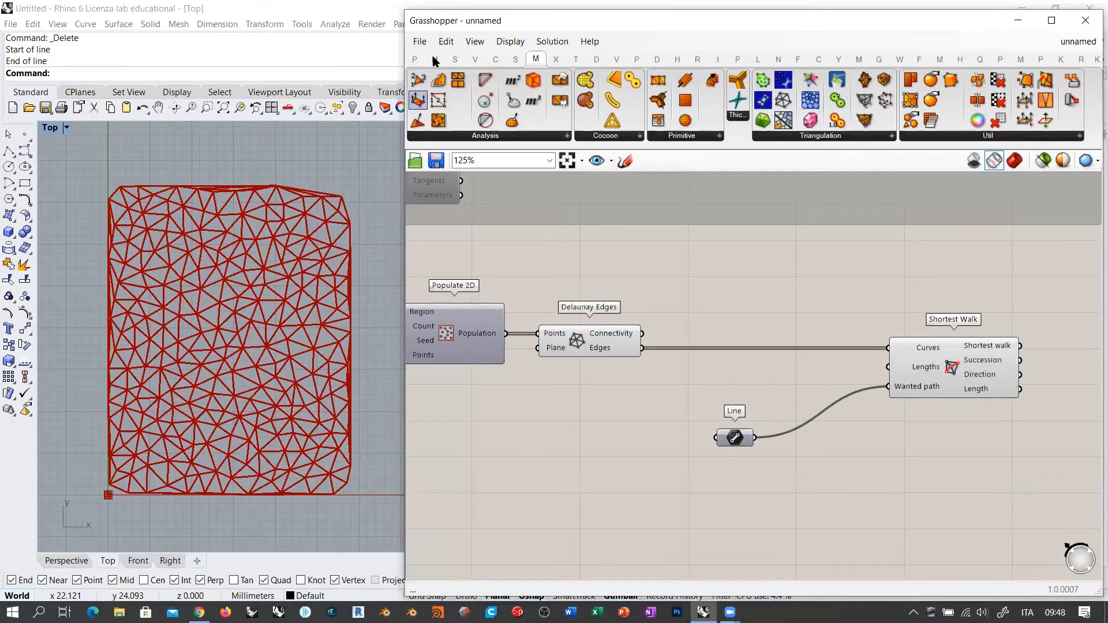
pyautogui.click(173, 420)
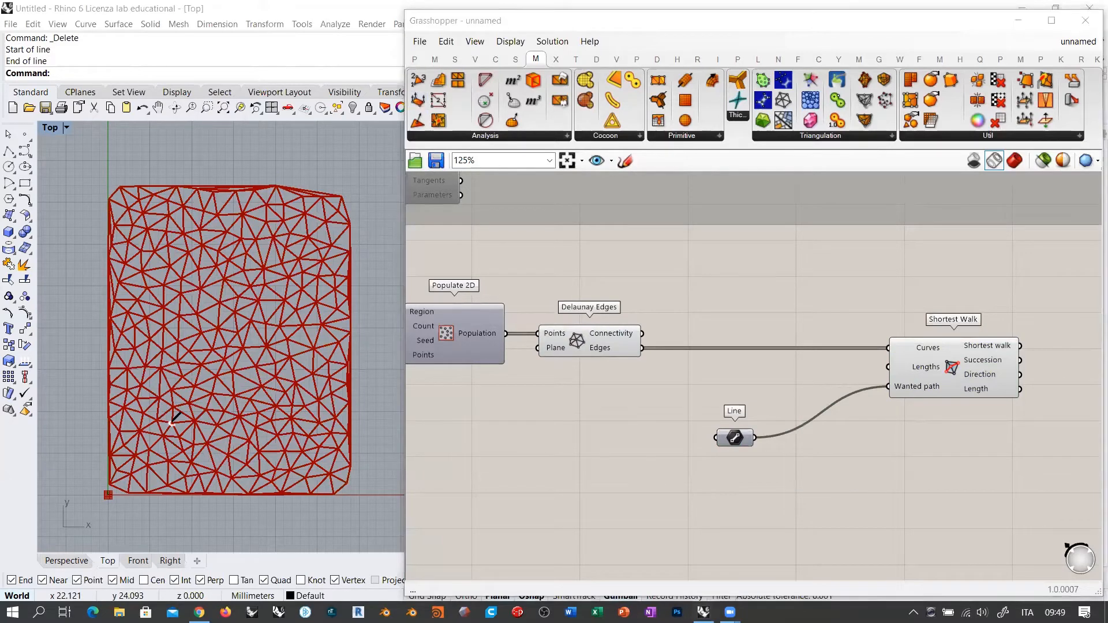
pyautogui.click(288, 247)
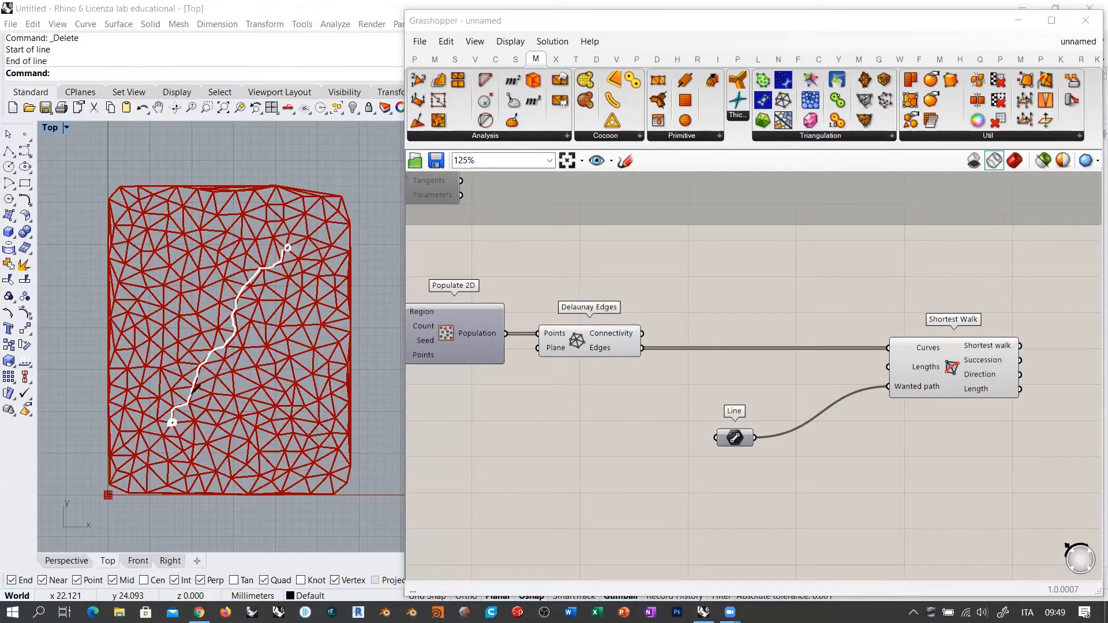
pyautogui.moveTo(164, 432); pyautogui.dragTo(285, 244)
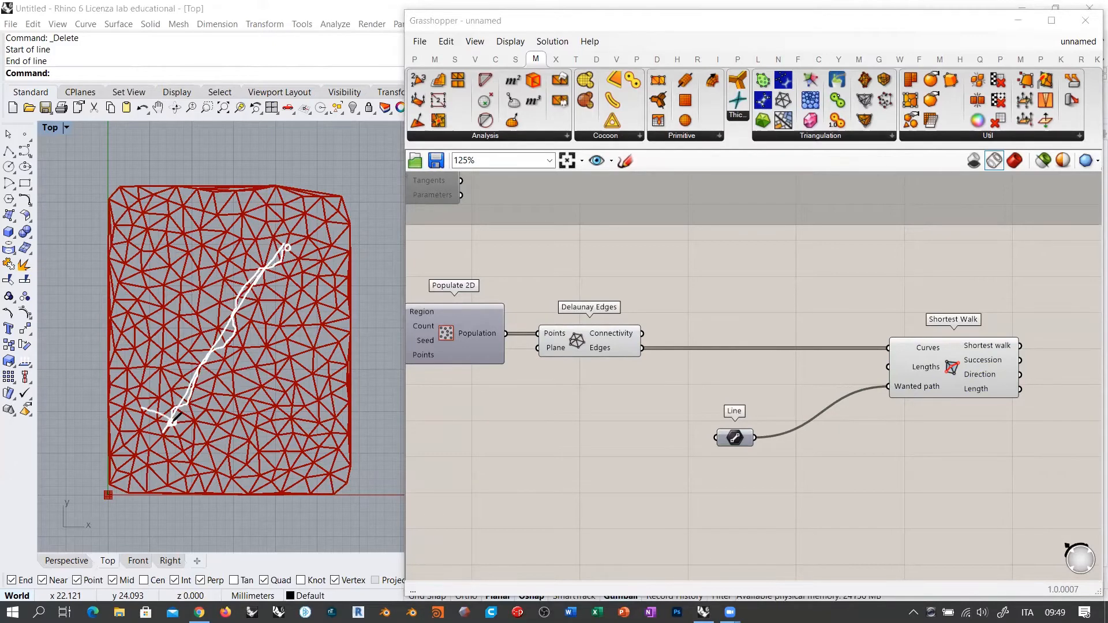
pyautogui.moveTo(142, 409)
pyautogui.mouseDown()
pyautogui.moveTo(127, 331)
pyautogui.moveTo(195, 301)
pyautogui.moveTo(214, 331)
pyautogui.moveTo(326, 311)
pyautogui.moveTo(306, 253)
pyautogui.mouseUp()
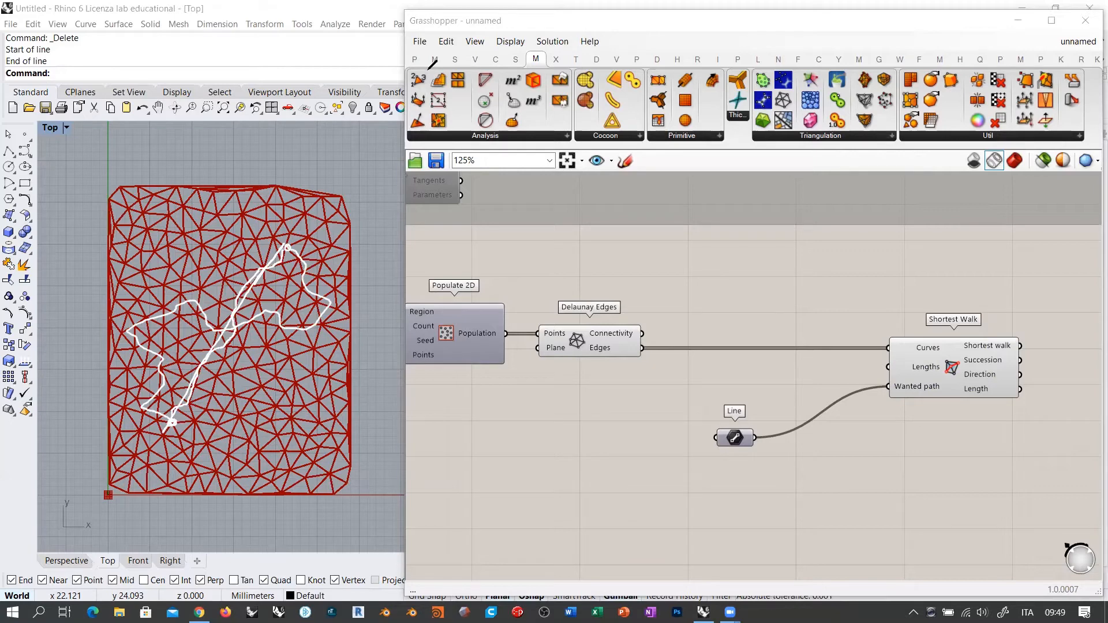
pyautogui.press('Escape')
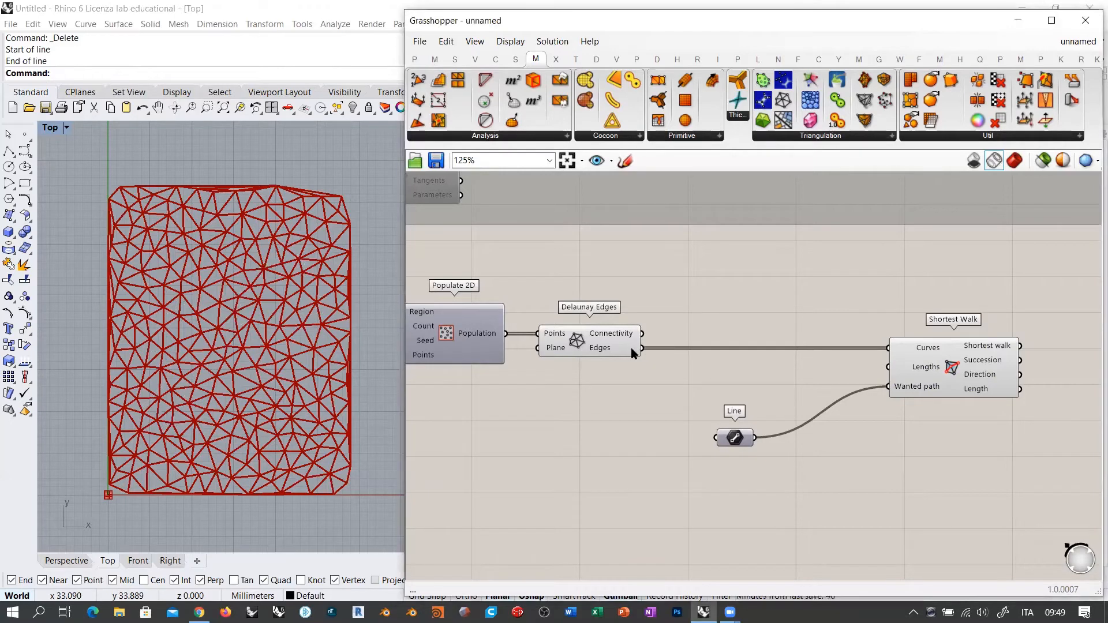
# Step: Shift the Line parameter and Shortest Walk lower and farther right so another component fits after Delaunay Edges
pyautogui.moveTo(692, 341); pyautogui.dragTo(636, 278, button='right')
pyautogui.moveTo(676, 378); pyautogui.dragTo(746, 410)
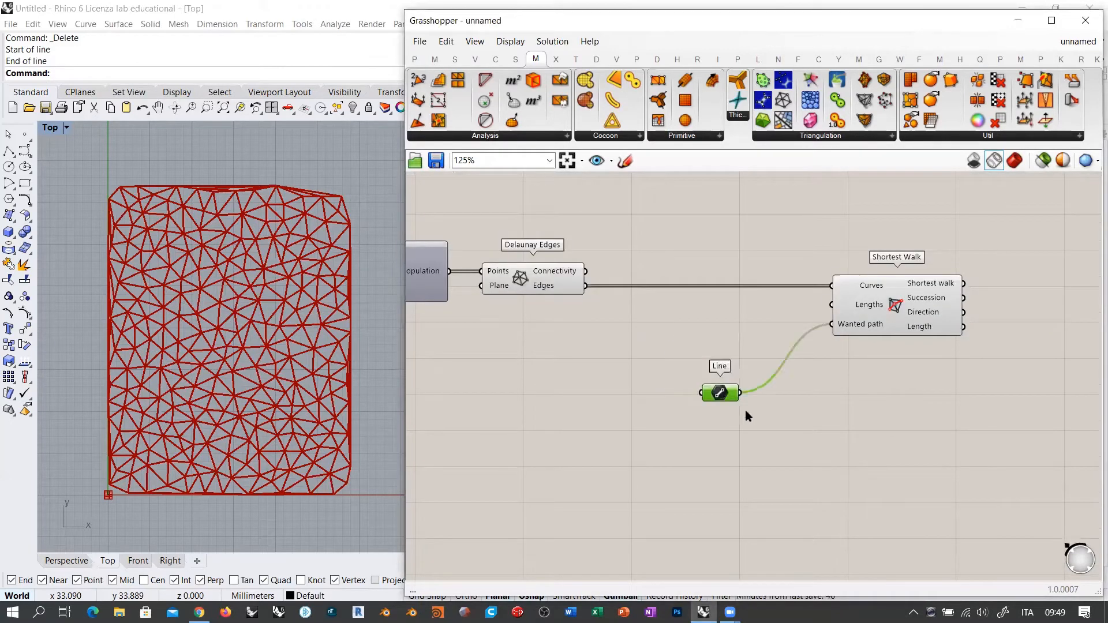
pyautogui.moveTo(898, 332); pyautogui.dragTo(944, 382)
pyautogui.click(641, 340)
pyautogui.moveTo(622, 339); pyautogui.dragTo(661, 348, button='right')
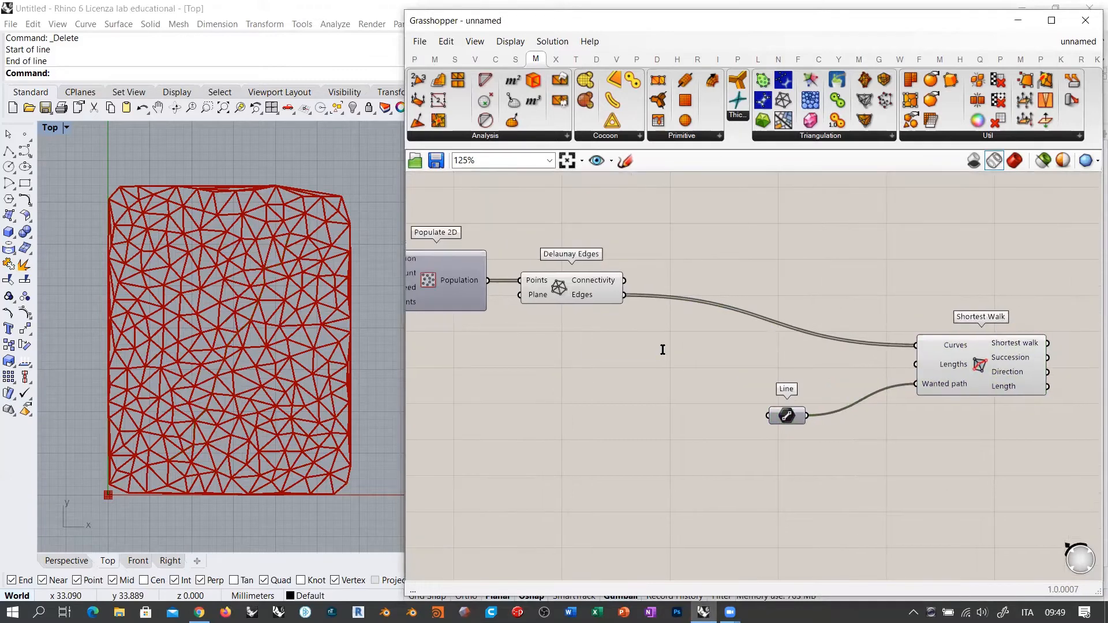
# Step: Add a Random Reduce component with the Delaunay Edges' Edges output connected to its List input, and hide the Delaunay Edges preview
pyautogui.doubleClick(662, 349)
pyautogui.write('rand')
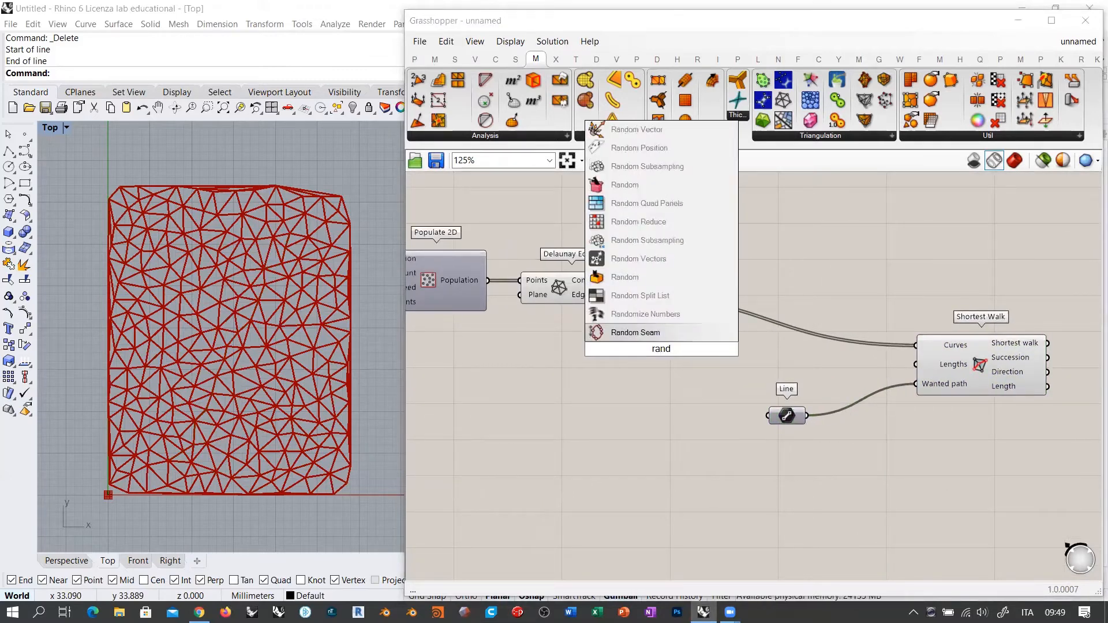
pyautogui.click(658, 223)
pyautogui.moveTo(625, 295); pyautogui.dragTo(618, 334)
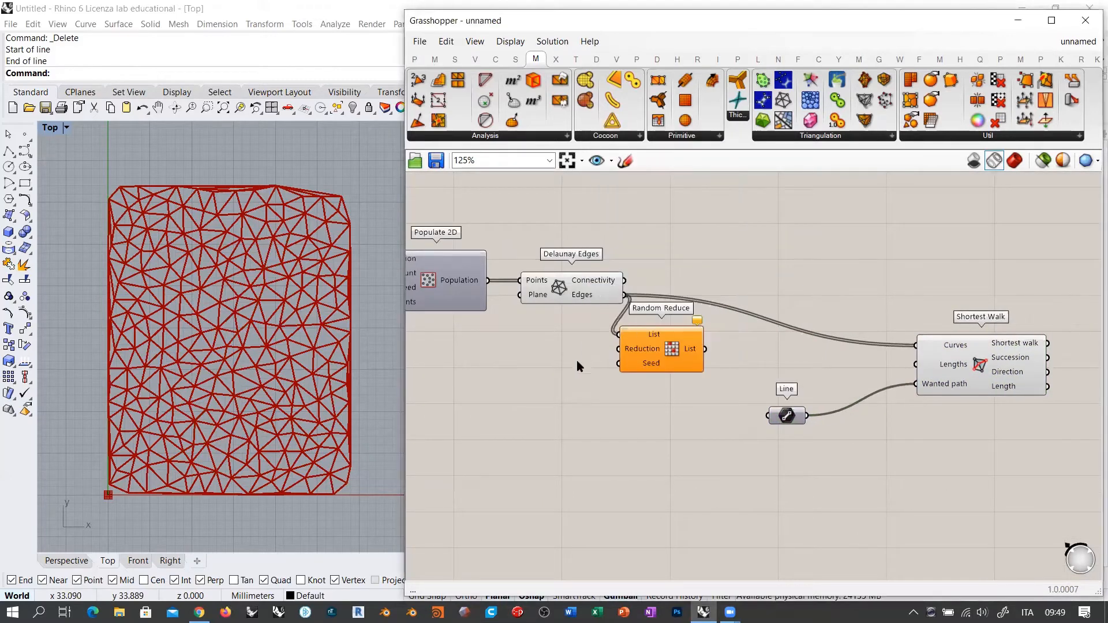
pyautogui.click(574, 294)
pyautogui.moveTo(653, 337)
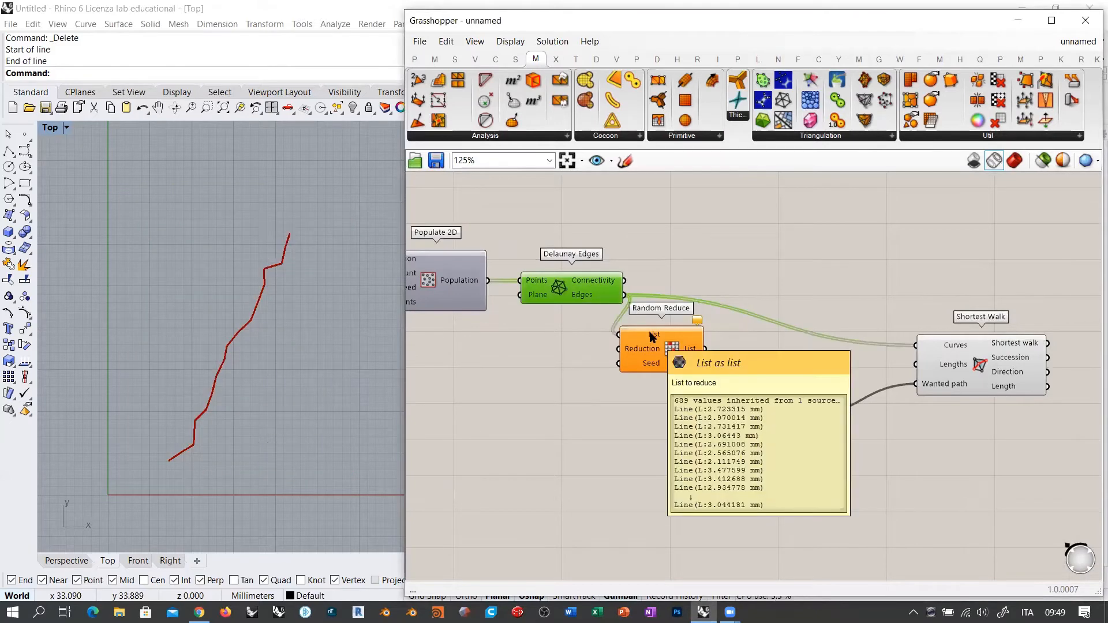
pyautogui.moveTo(652, 338); pyautogui.dragTo(677, 342)
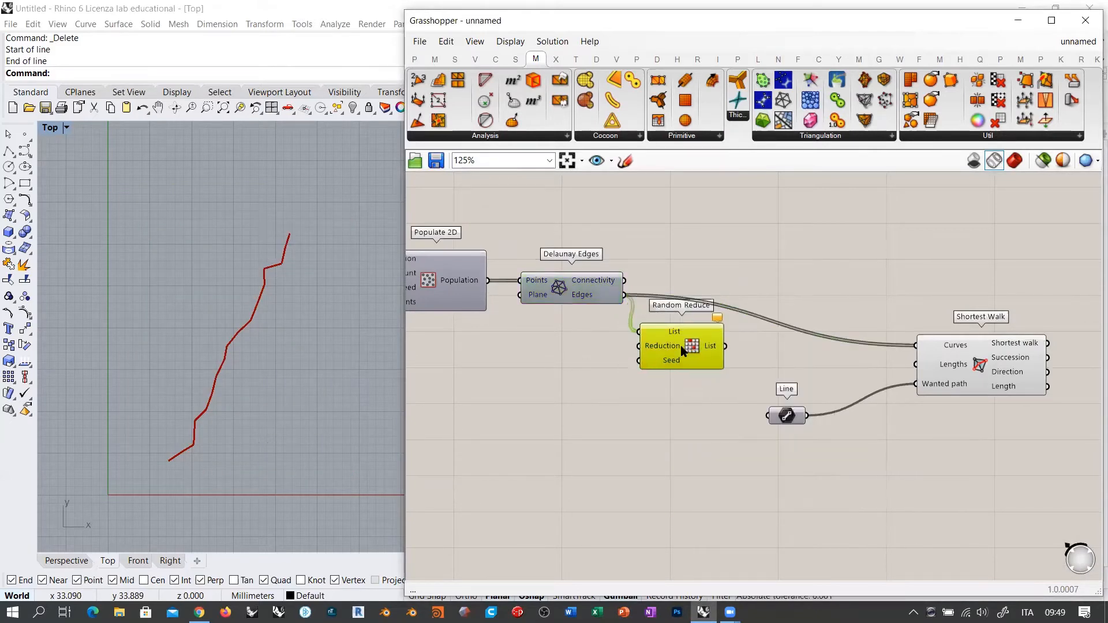
# Step: Add a 0<689 number slider connected to the Random Reduce's Reduction input and set it to 270
pyautogui.doubleClick(566, 355)
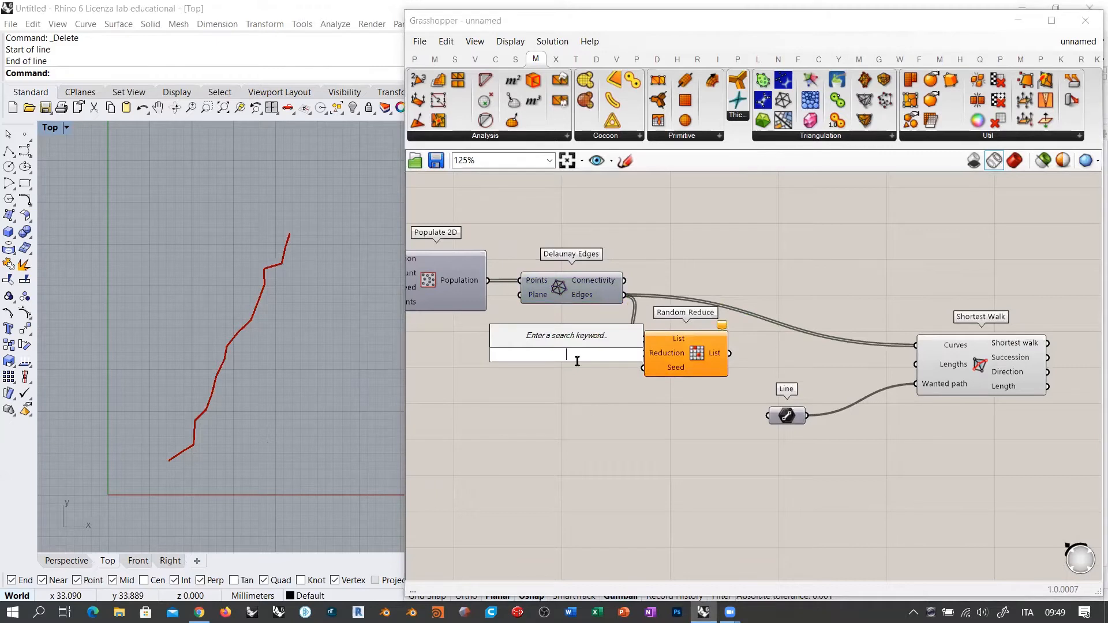
pyautogui.press('Escape')
pyautogui.doubleClick(547, 374)
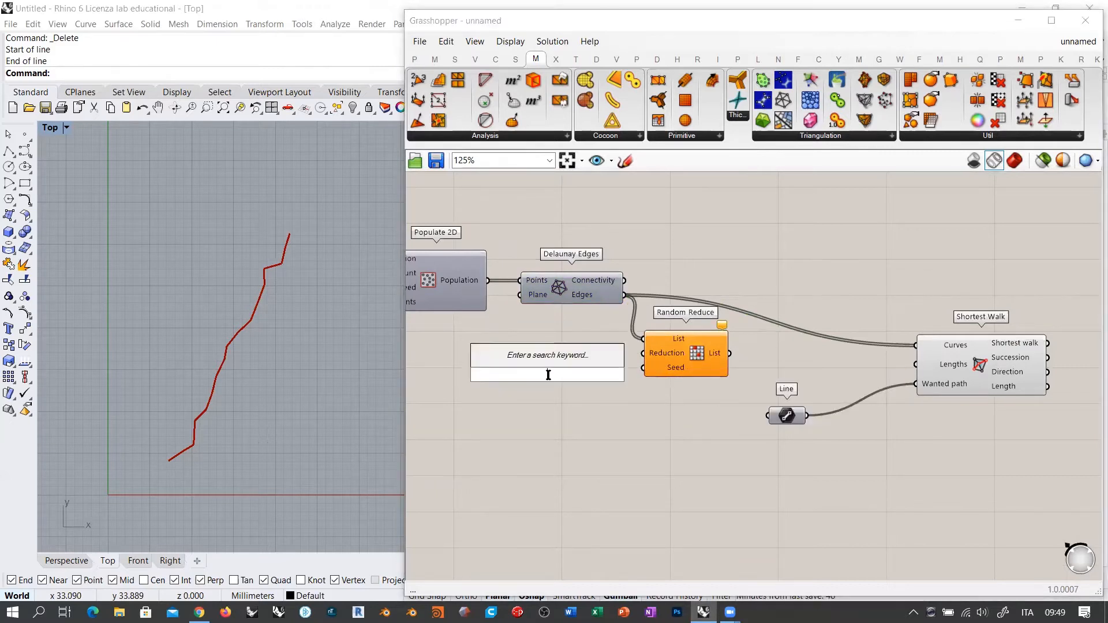
pyautogui.write('0<100')
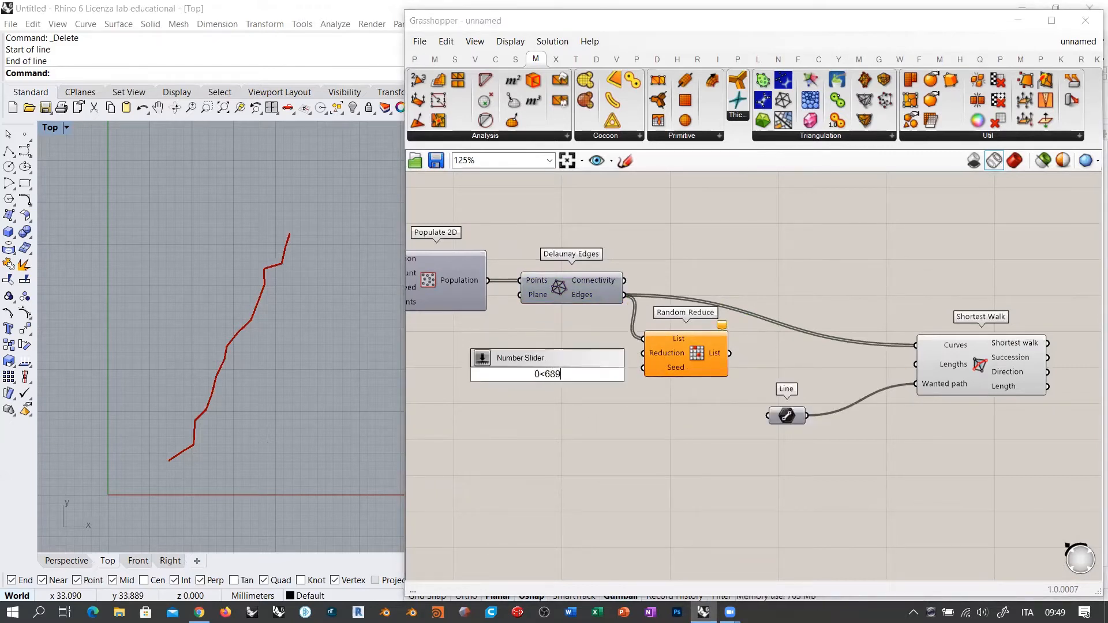
pyautogui.press('Return')
pyautogui.moveTo(643, 352); pyautogui.dragTo(598, 350)
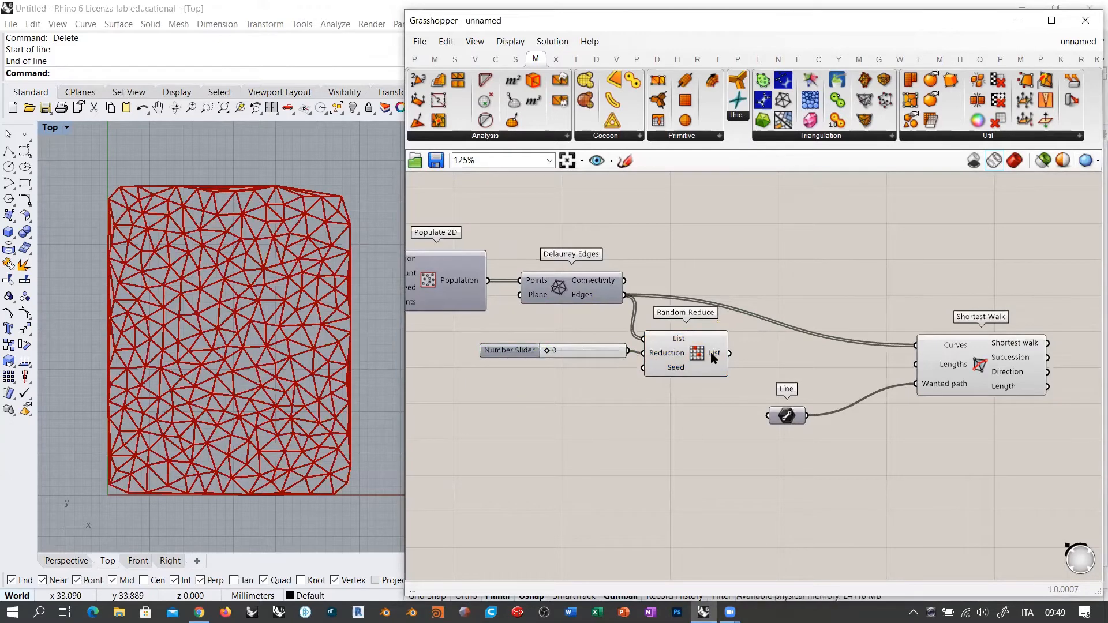
pyautogui.click(603, 357)
pyautogui.moveTo(548, 356); pyautogui.dragTo(578, 358)
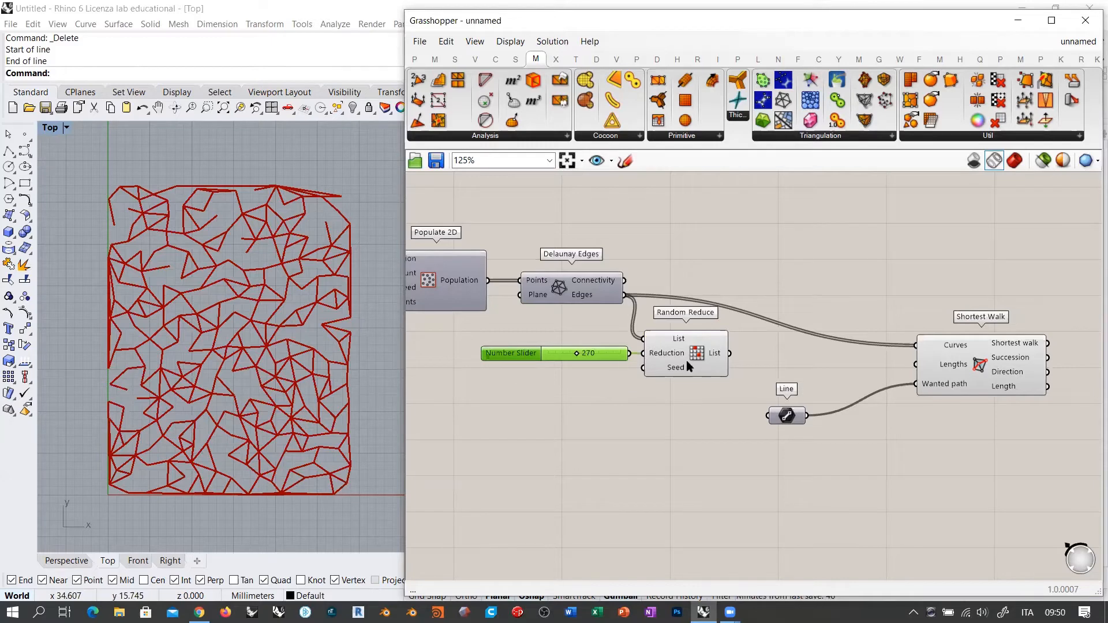
# Step: Feed the Random Reduce's List output into the Shortest Walk's Curves input in place of the Delaunay edges, and hide the Random Reduce preview
pyautogui.moveTo(714, 355)
pyautogui.moveTo(730, 354); pyautogui.dragTo(915, 345)
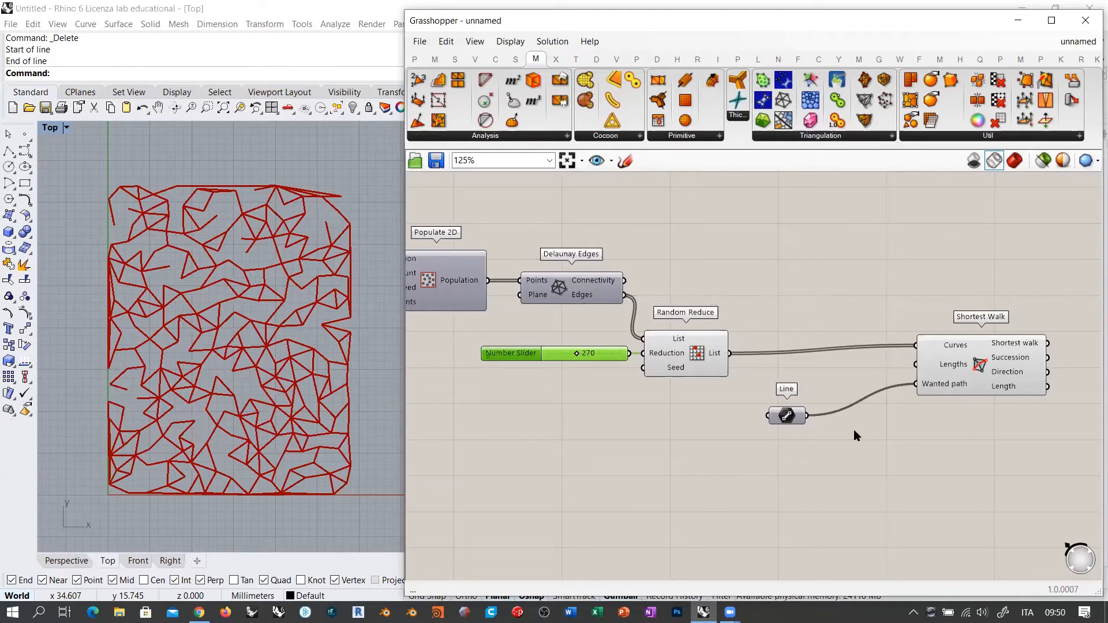
pyautogui.click(691, 356)
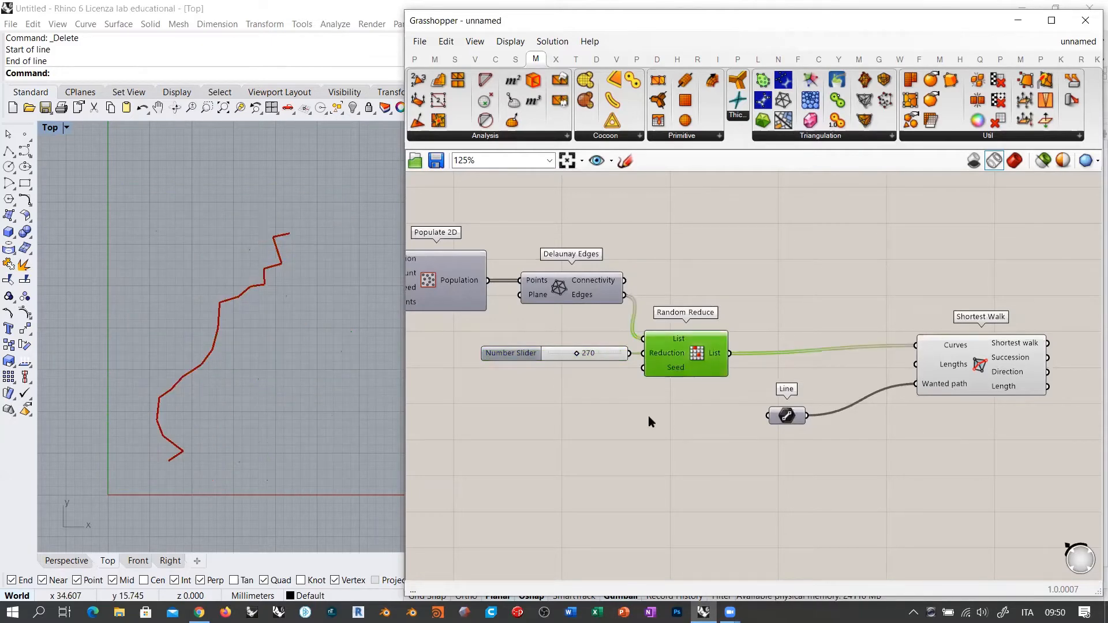
# Step: Set the Random Reduce's Reduction slider to 397
pyautogui.scroll(2, 536, 428)
pyautogui.moveTo(581, 340); pyautogui.dragTo(601, 342)
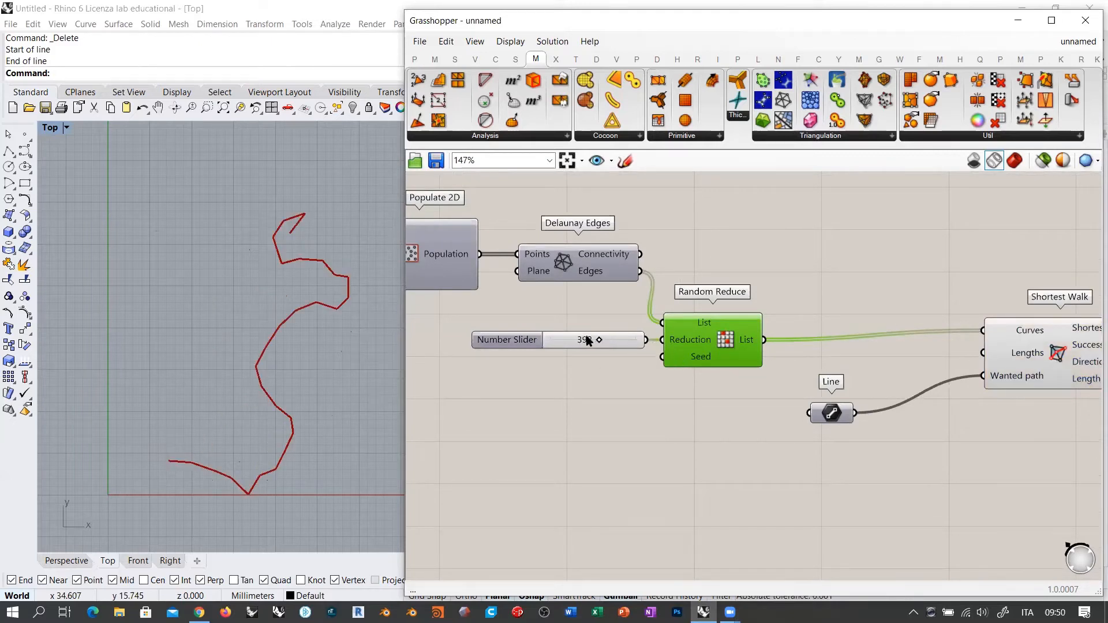
pyautogui.moveTo(601, 342); pyautogui.dragTo(600, 341)
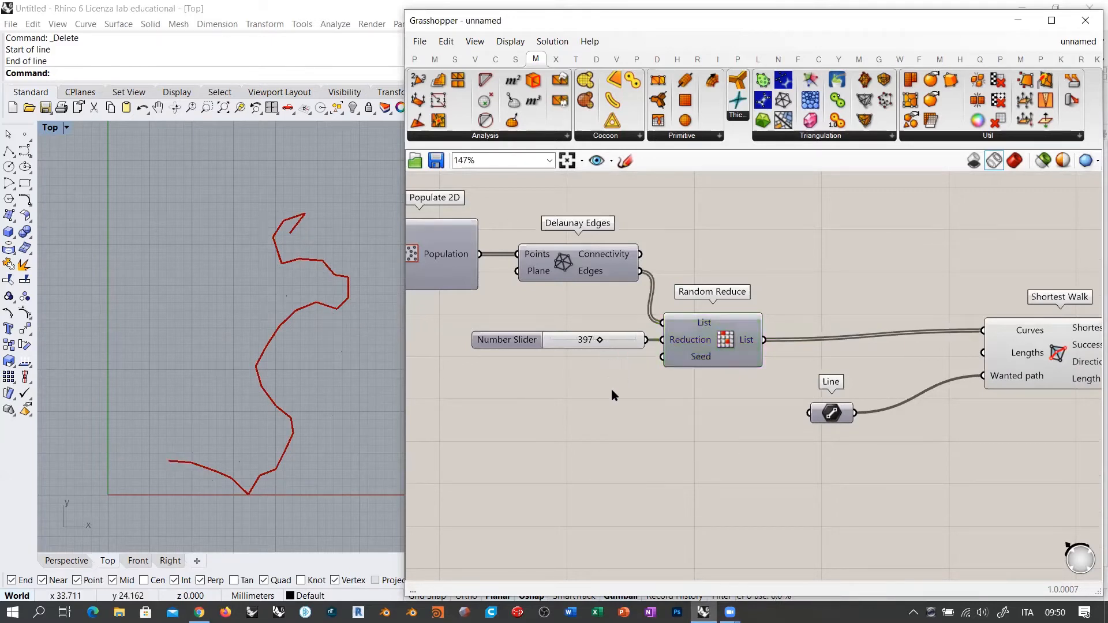
# Step: Add a number slider with a value of 1000000 connected to the Populate 2D's Seed input, aligned under the Count slider
pyautogui.moveTo(611, 389); pyautogui.dragTo(926, 415, button='right')
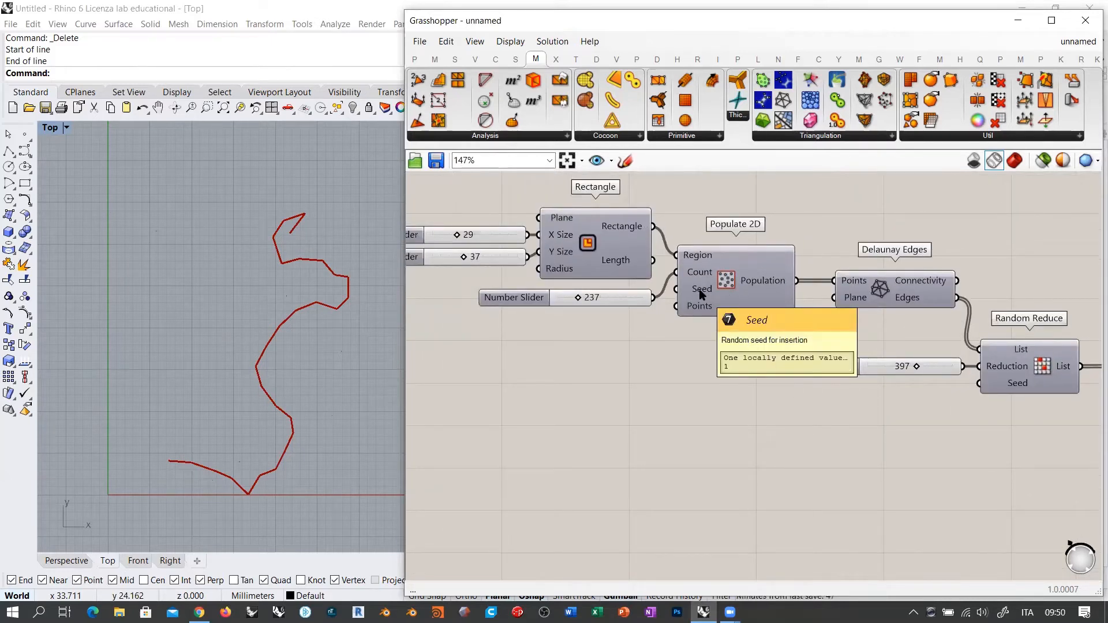
pyautogui.doubleClick(618, 376)
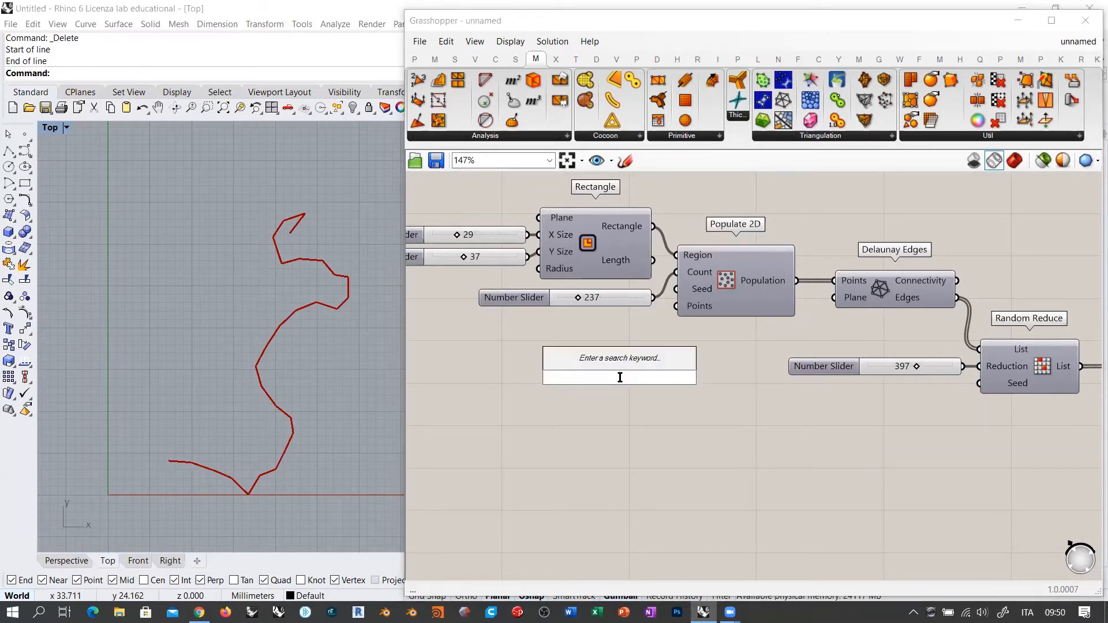
pyautogui.write('1')
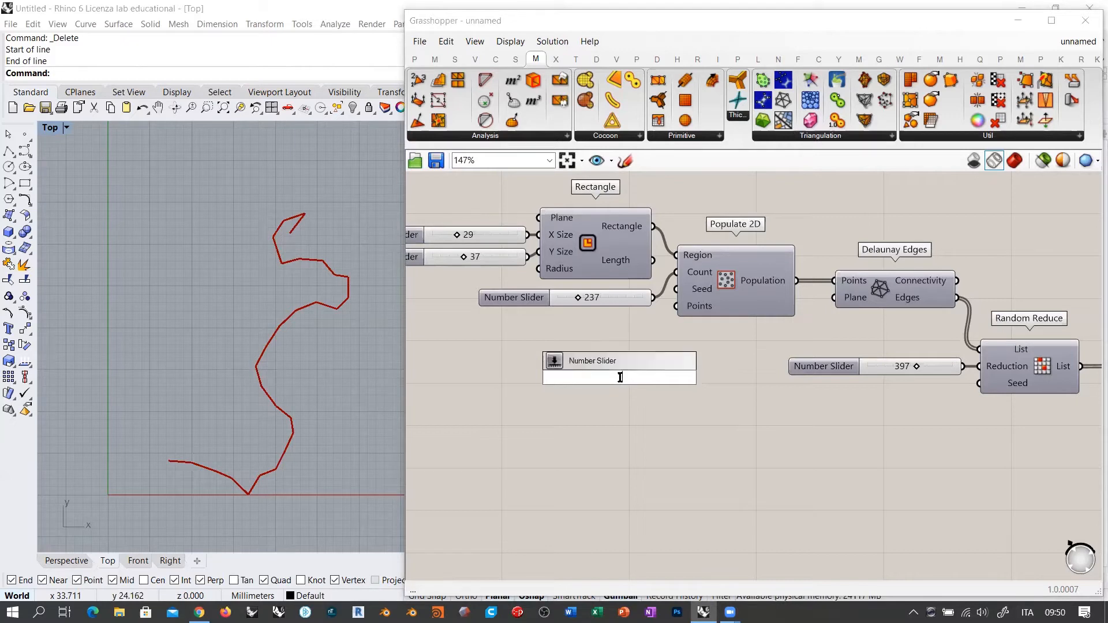
pyautogui.write('000000')
pyautogui.press('Return')
pyautogui.moveTo(656, 382); pyautogui.dragTo(676, 288)
pyautogui.click(641, 341)
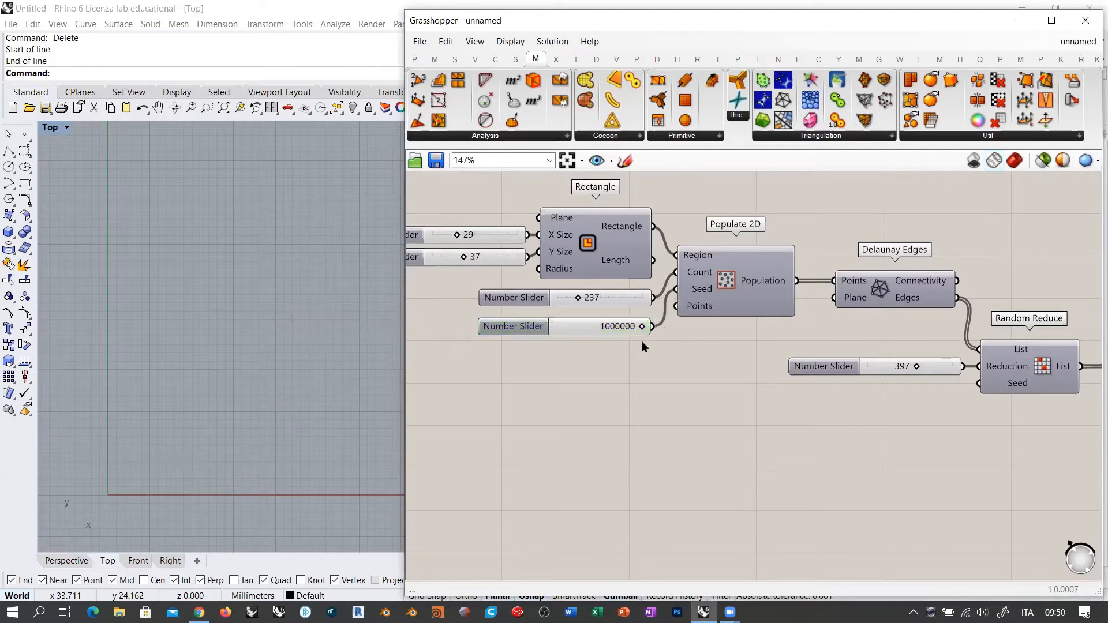
# Step: Move the Shortest Walk and the Line parameter closer to the Random Reduce component
pyautogui.moveTo(771, 491); pyautogui.dragTo(703, 456, button='right')
pyautogui.scroll(-1, 703, 456)
pyautogui.moveTo(1047, 387); pyautogui.dragTo(897, 346, button='right')
pyautogui.scroll(-2, 897, 347)
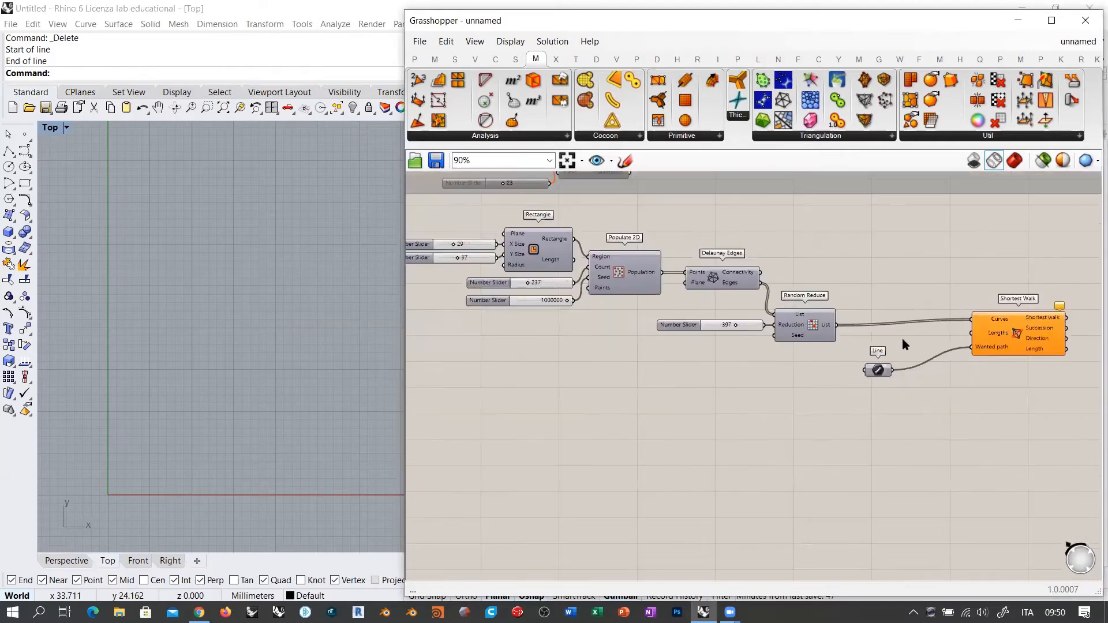
pyautogui.moveTo(1016, 336); pyautogui.dragTo(948, 346)
pyautogui.moveTo(878, 370); pyautogui.dragTo(829, 366)
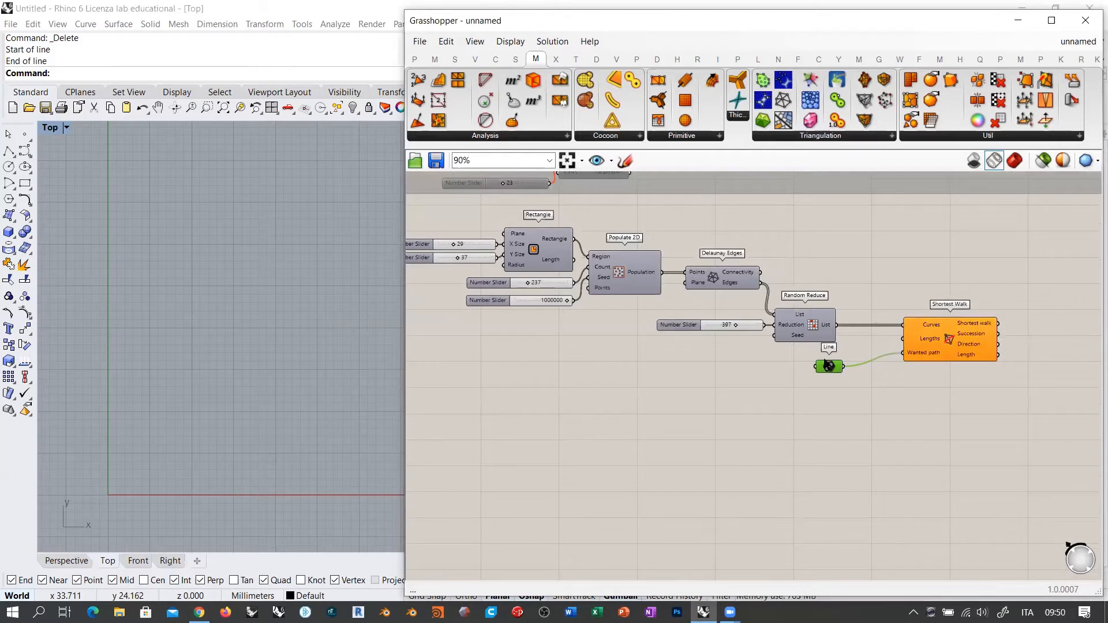
# Step: Set the Populate 2D's Seed slider to 265940
pyautogui.scroll(4, 602, 312)
pyautogui.moveTo(635, 311); pyautogui.dragTo(540, 298)
pyautogui.moveTo(536, 297)
pyautogui.mouseDown()
pyautogui.moveTo(525, 292)
pyautogui.moveTo(558, 303)
pyautogui.mouseUp()
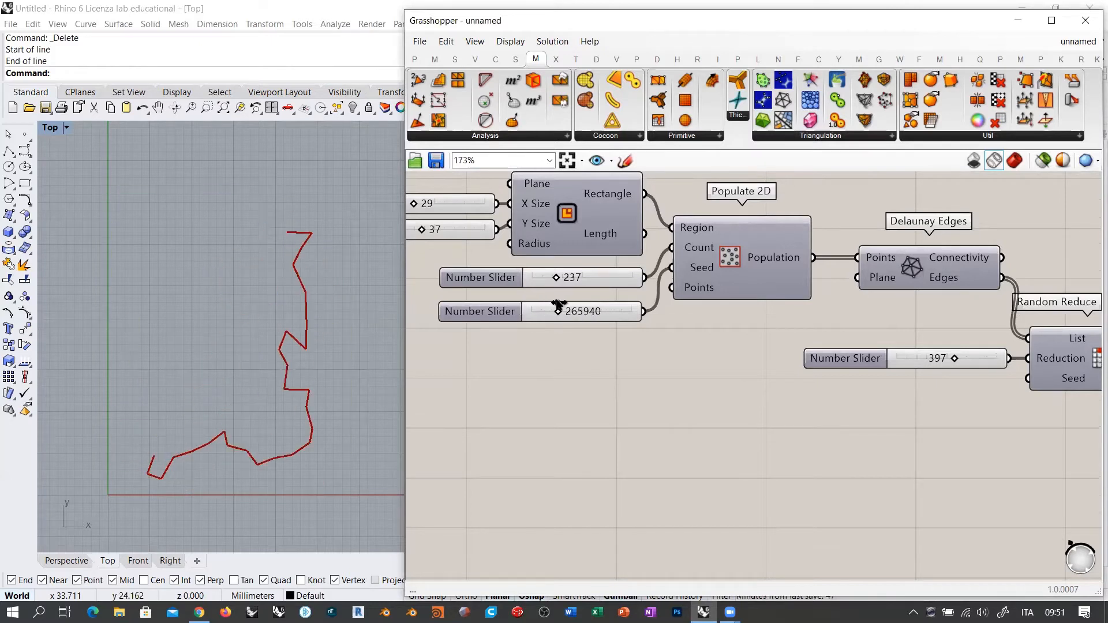
# Step: Duplicate the 265940 seed slider, connect the copy to the Random Reduce's Seed input, and align it under the Reduction slider
pyautogui.keyDown('alt'); pyautogui.moveTo(649, 346); pyautogui.dragTo(915, 433); pyautogui.keyUp('alt')
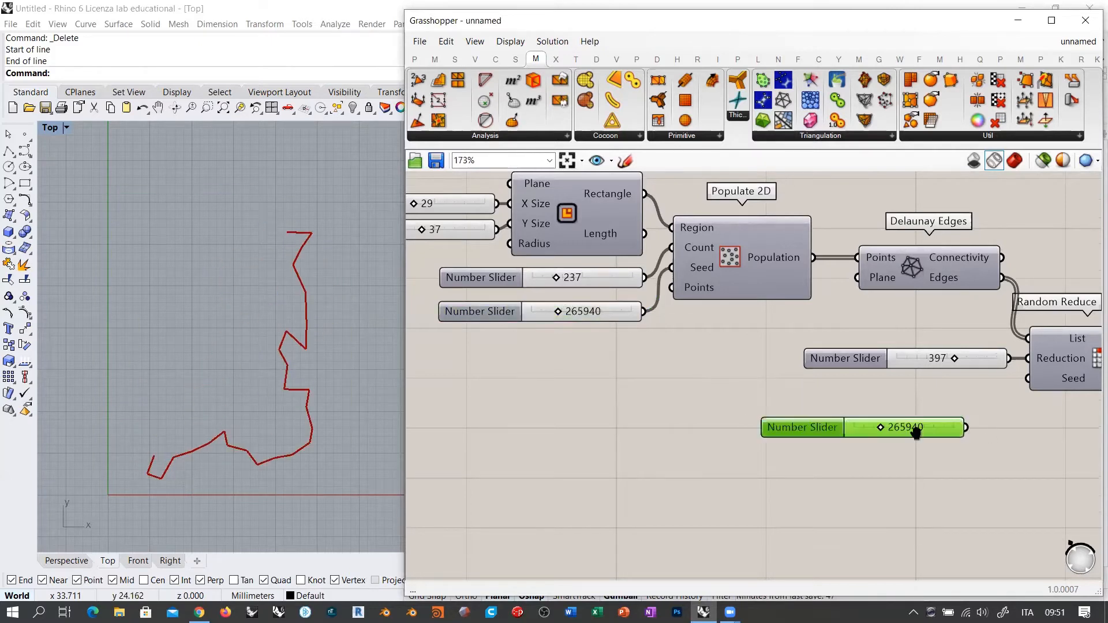
pyautogui.moveTo(916, 433); pyautogui.dragTo(701, 429, button='right')
pyautogui.moveTo(751, 423); pyautogui.dragTo(744, 395)
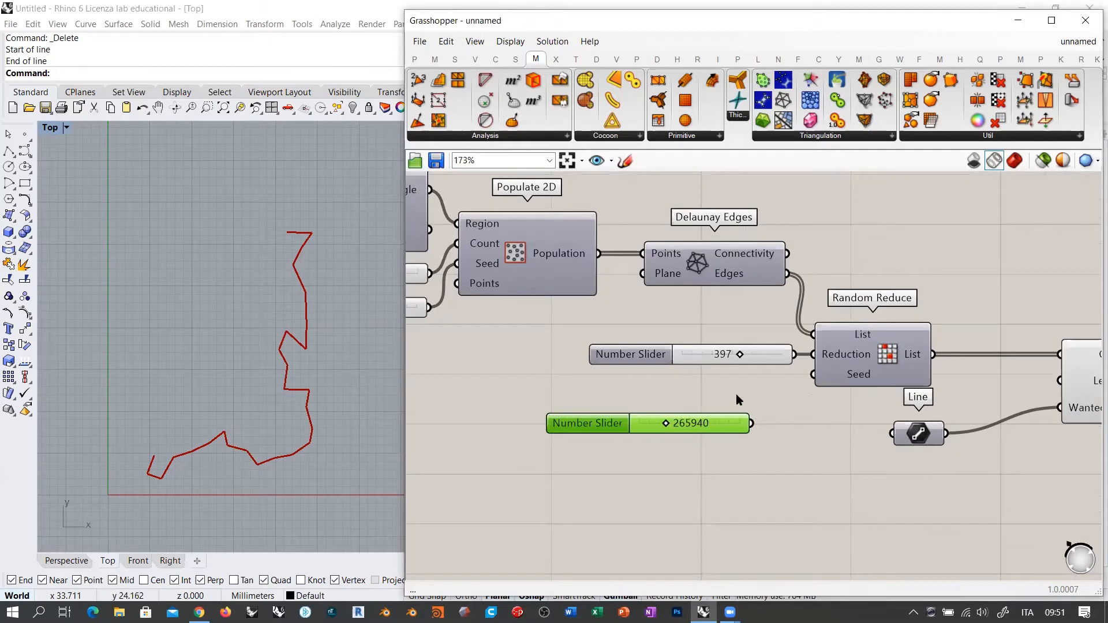
pyautogui.moveTo(814, 376); pyautogui.dragTo(745, 392)
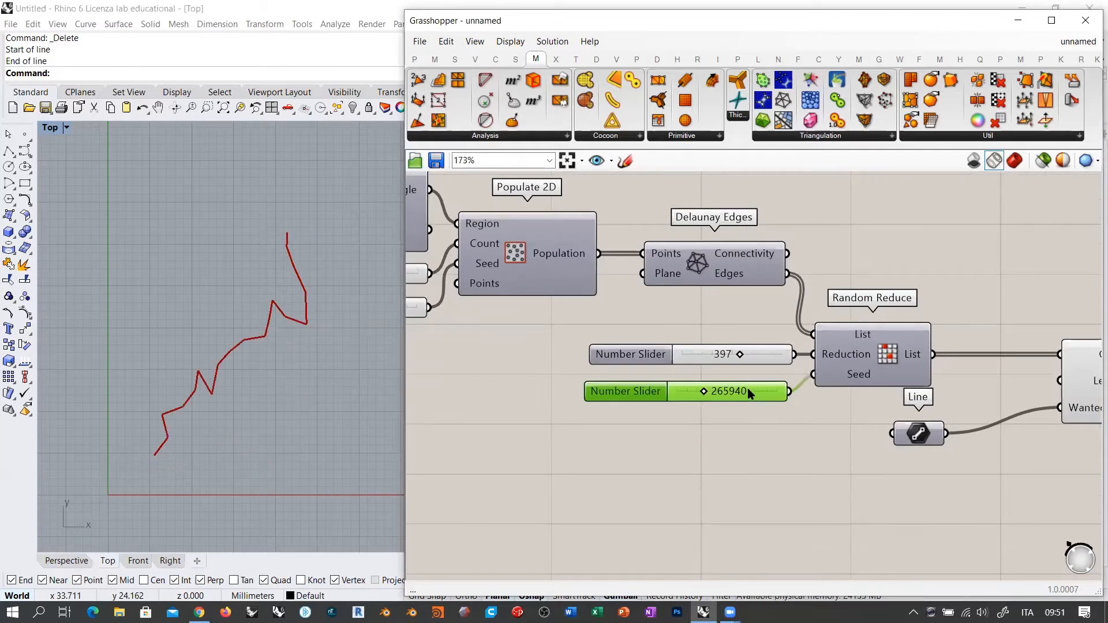
pyautogui.click(760, 366)
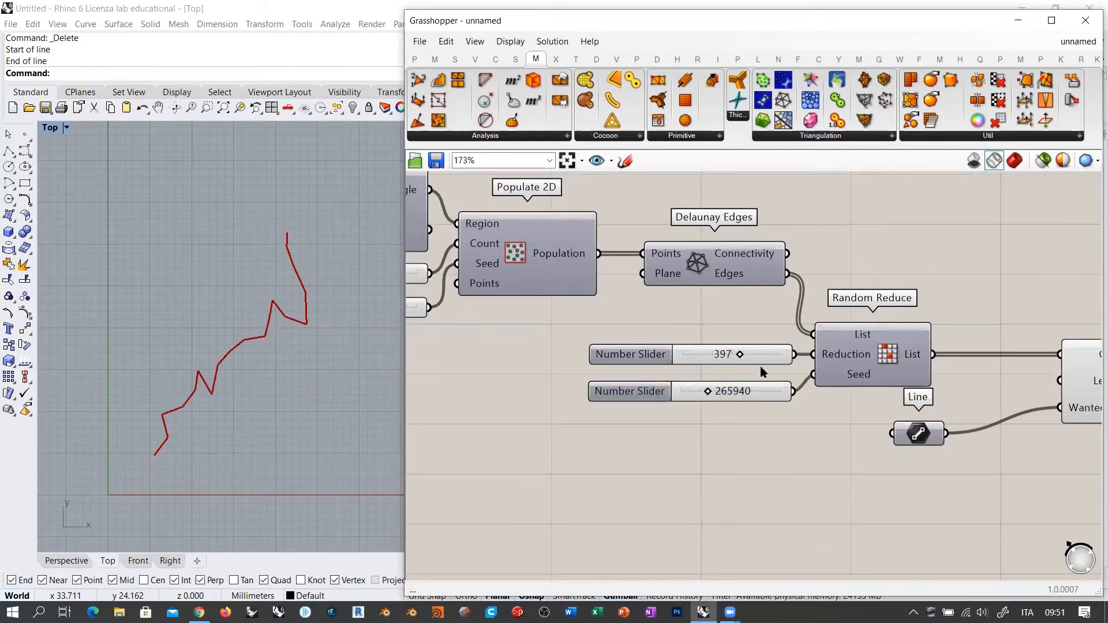
# Step: Turn on the Random Reduce preview and set its Seed slider to 57860
pyautogui.click(553, 257)
pyautogui.moveTo(553, 256)
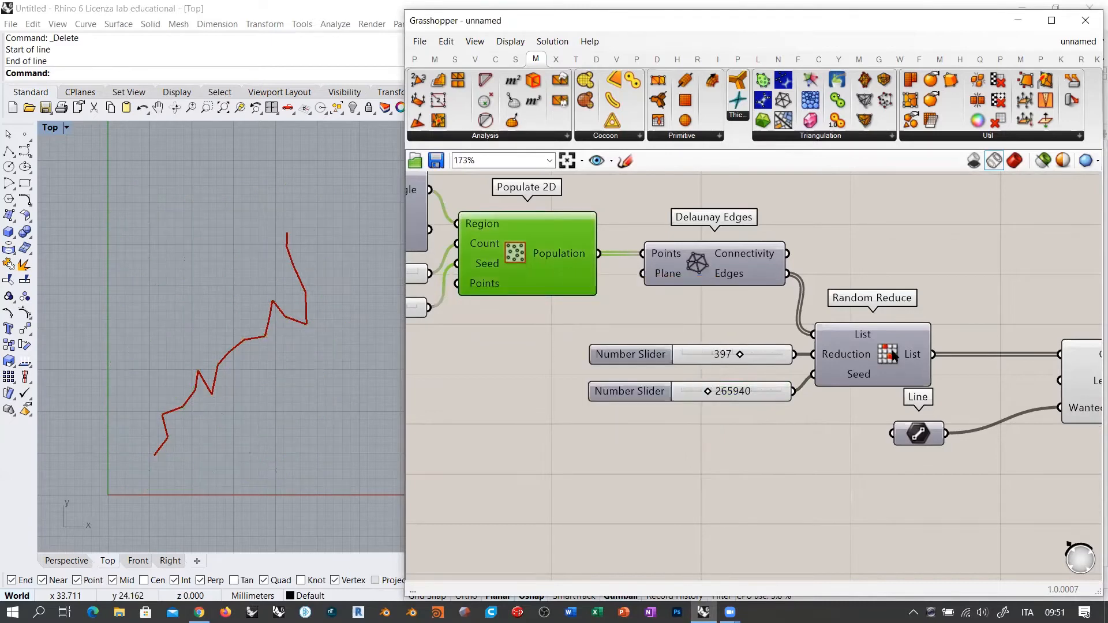
pyautogui.click(893, 352)
pyautogui.hotkey('ctrl', 'q')
pyautogui.click(794, 465)
pyautogui.moveTo(715, 393); pyautogui.dragTo(686, 392)
# Step: Hide the Random Reduce preview so only the shortest walk is displayed
pyautogui.click(837, 379)
pyautogui.hotkey('ctrl', 'q')
pyautogui.click(836, 432)
pyautogui.click(571, 277)
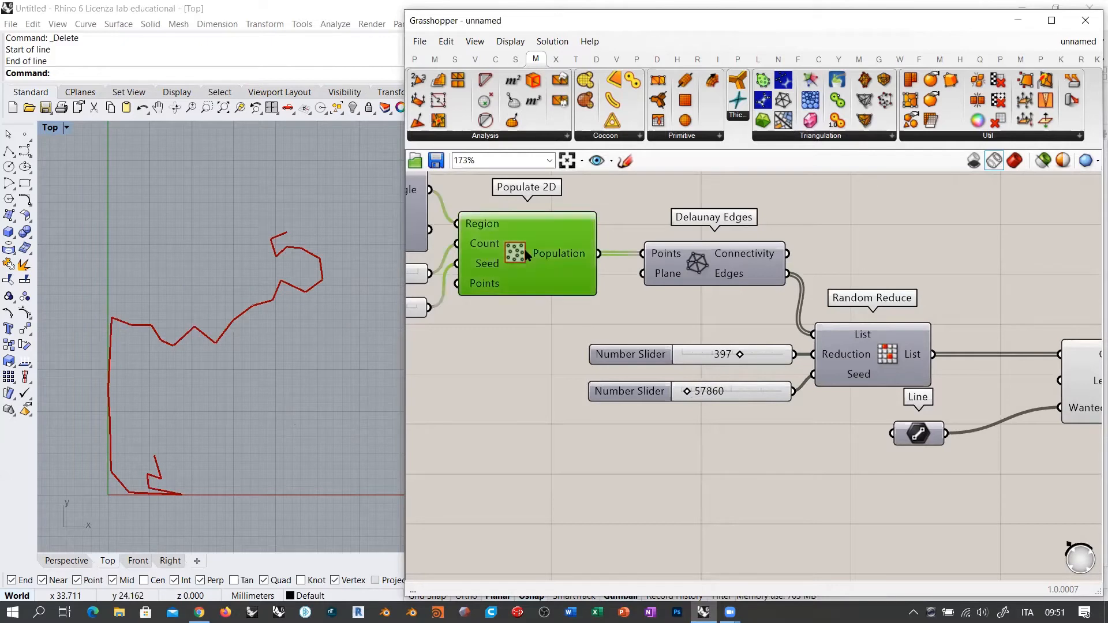
pyautogui.click(909, 378)
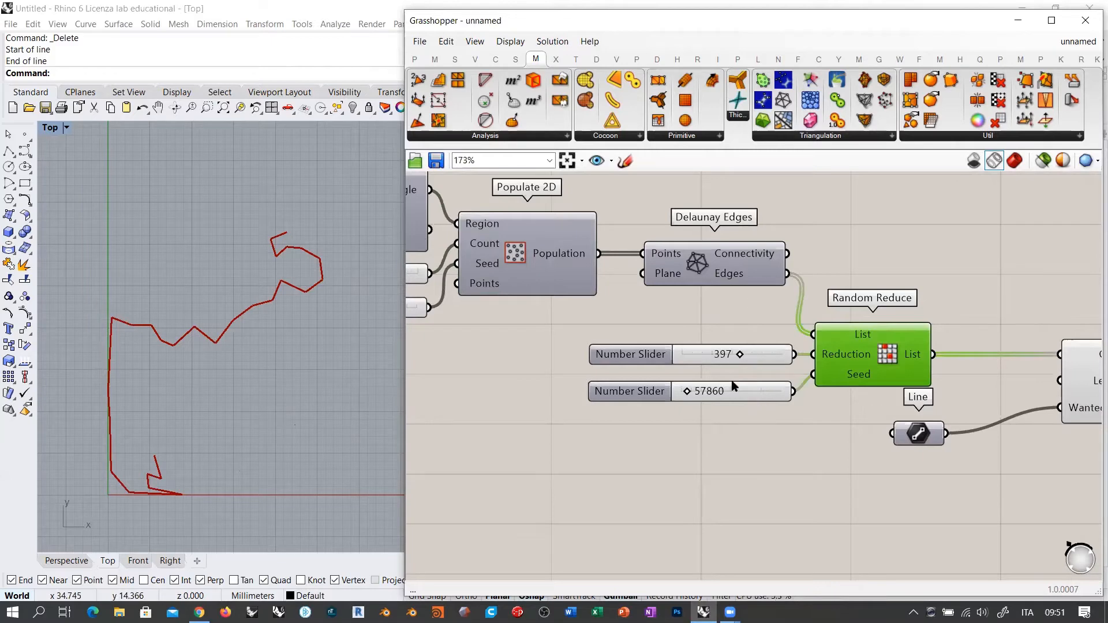
# Step: Place the Line parameter just below Random Reduce and bring the Shortest Walk close beside both
pyautogui.scroll(-2, 728, 335)
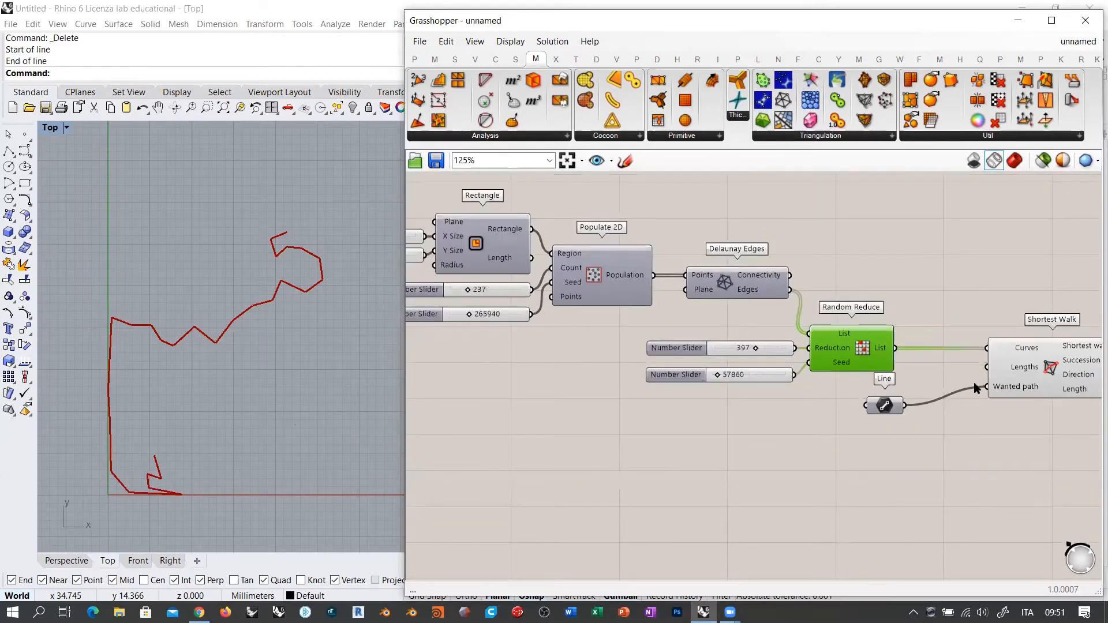
pyautogui.moveTo(885, 405); pyautogui.dragTo(875, 408)
pyautogui.click(1011, 368)
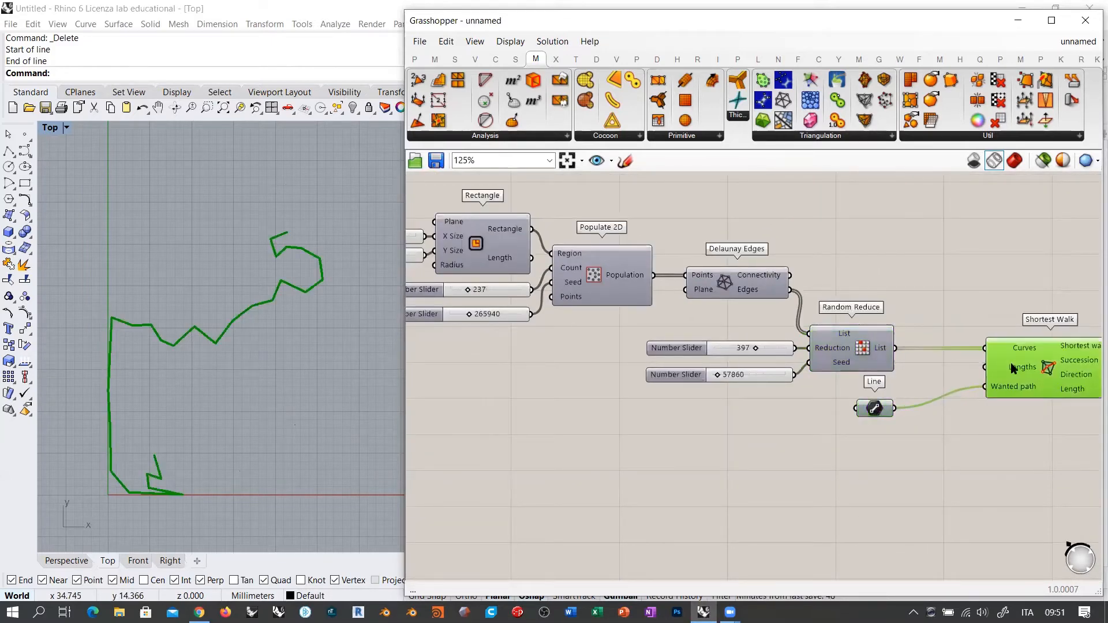
pyautogui.moveTo(1011, 368); pyautogui.dragTo(947, 383)
pyautogui.click(895, 284)
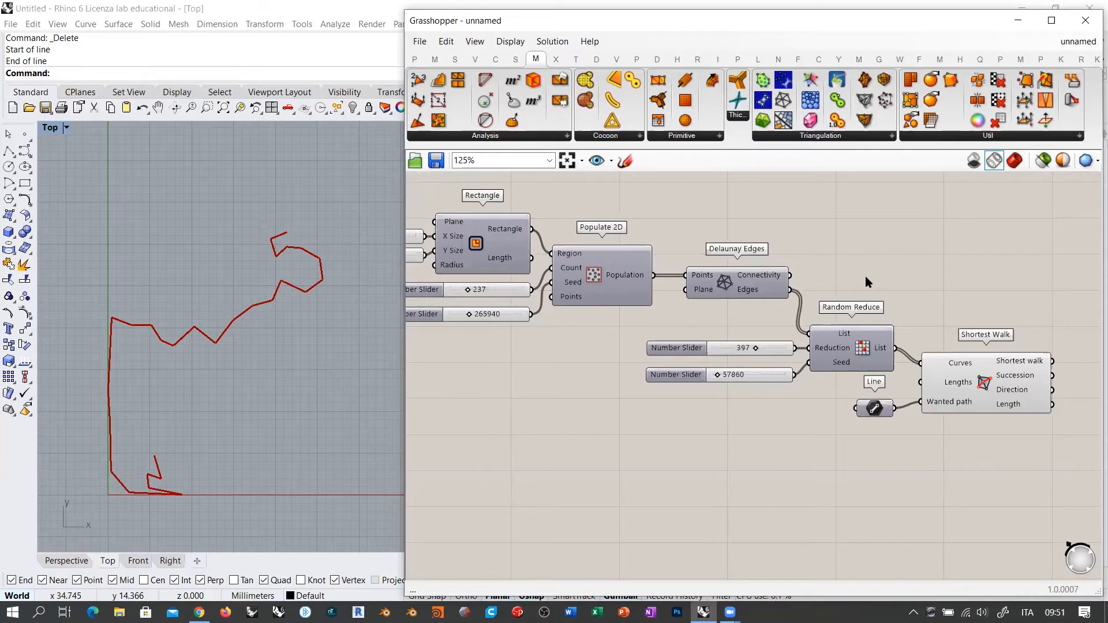
# Step: Group all components of the Delaunay shortest-walk definition, from the rectangle sliders to Shortest Walk, and disable them
pyautogui.scroll(-3, 865, 276)
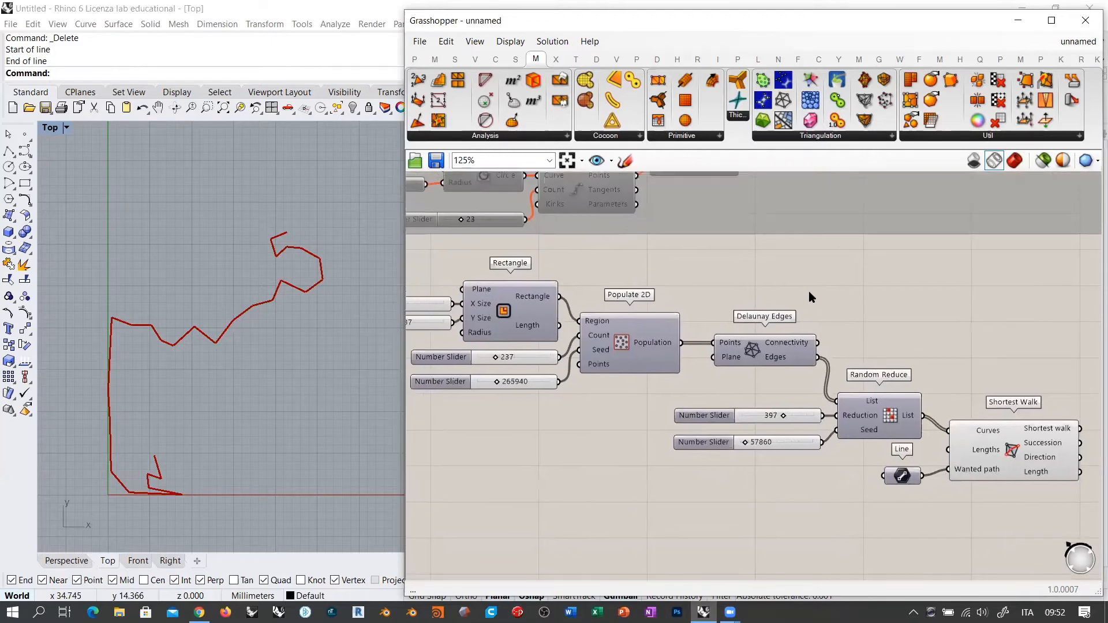
pyautogui.moveTo(1014, 269); pyautogui.dragTo(430, 458)
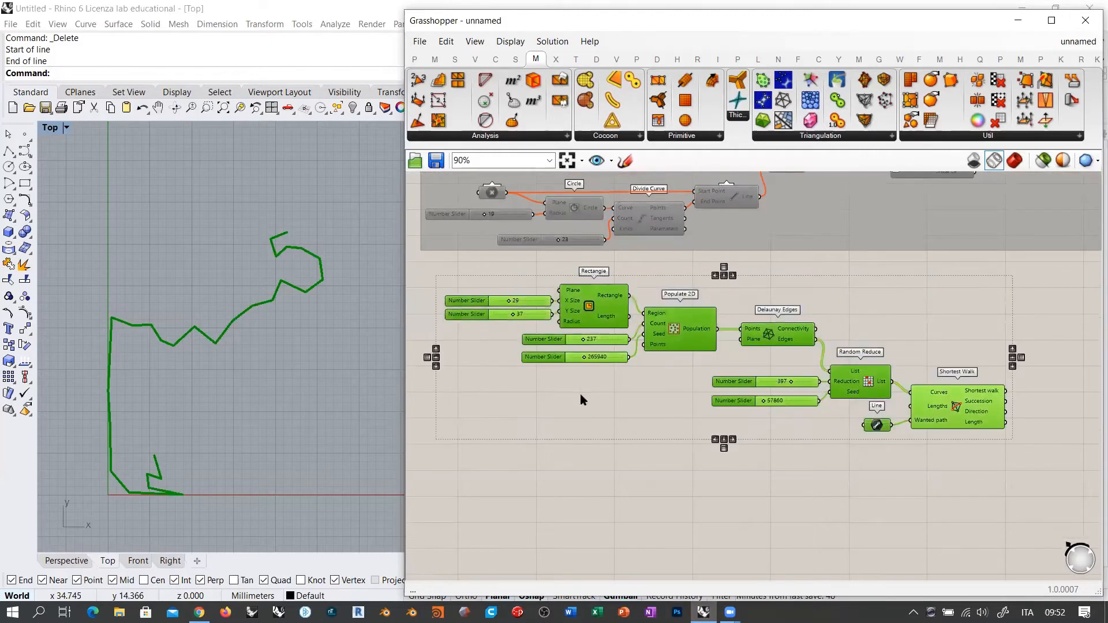
pyautogui.hotkey('ctrl', 'g')
pyautogui.hotkey('ctrl', 'e')
pyautogui.click(572, 484)
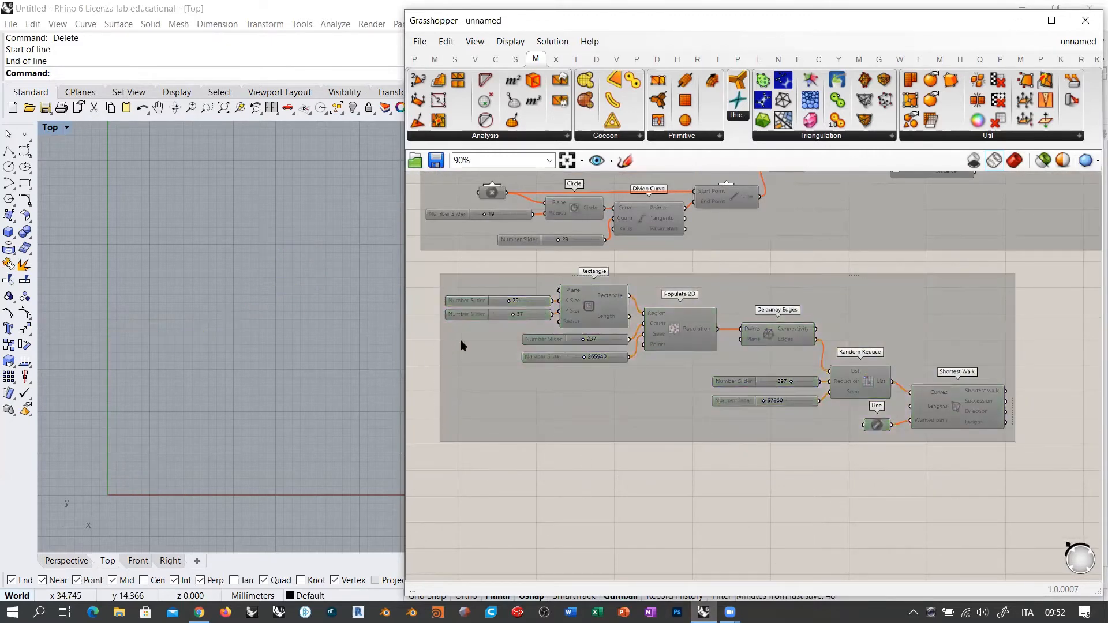
# Step: Move the disabled Delaunay group so its edge lines up closely beneath the group above it
pyautogui.moveTo(460, 340)
pyautogui.mouseDown()
pyautogui.moveTo(440, 325)
pyautogui.moveTo(457, 352)
pyautogui.mouseUp()
pyautogui.click(479, 464)
pyautogui.click(458, 345)
pyautogui.click(497, 470)
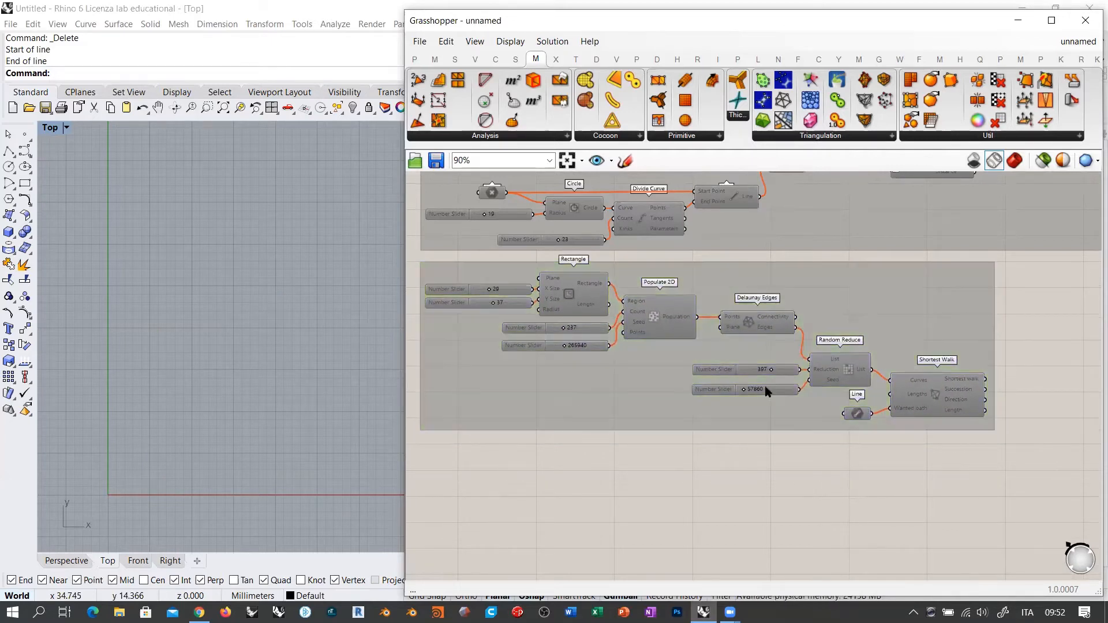
# Step: Add a Rectangular grid component in the empty canvas area below the disabled Delaunay group
pyautogui.moveTo(532, 414); pyautogui.dragTo(636, 253, button='right')
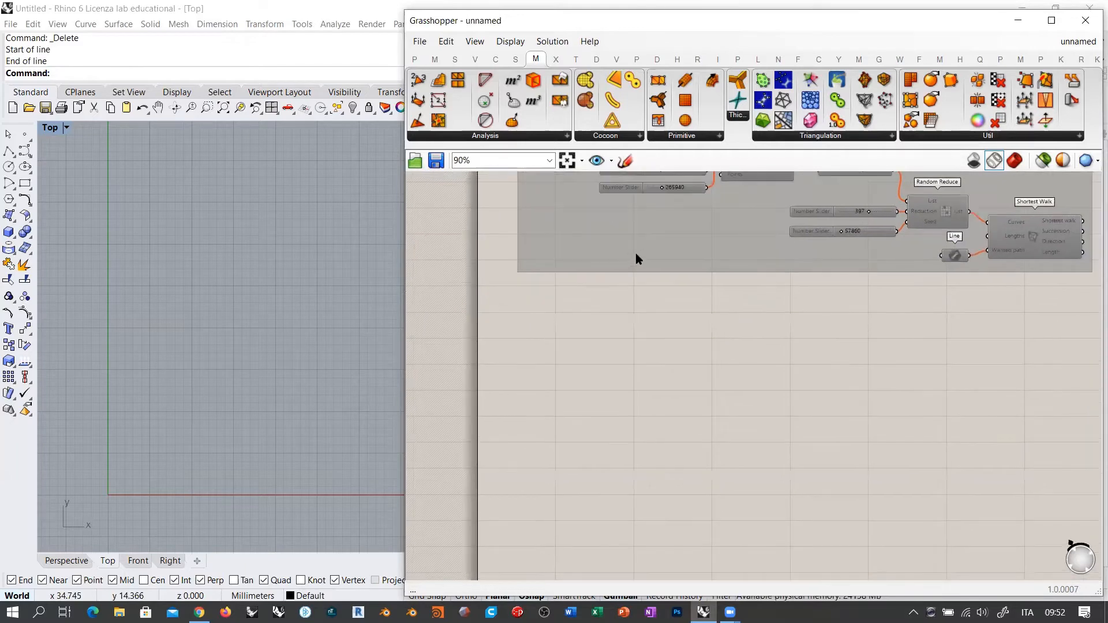
pyautogui.click(475, 59)
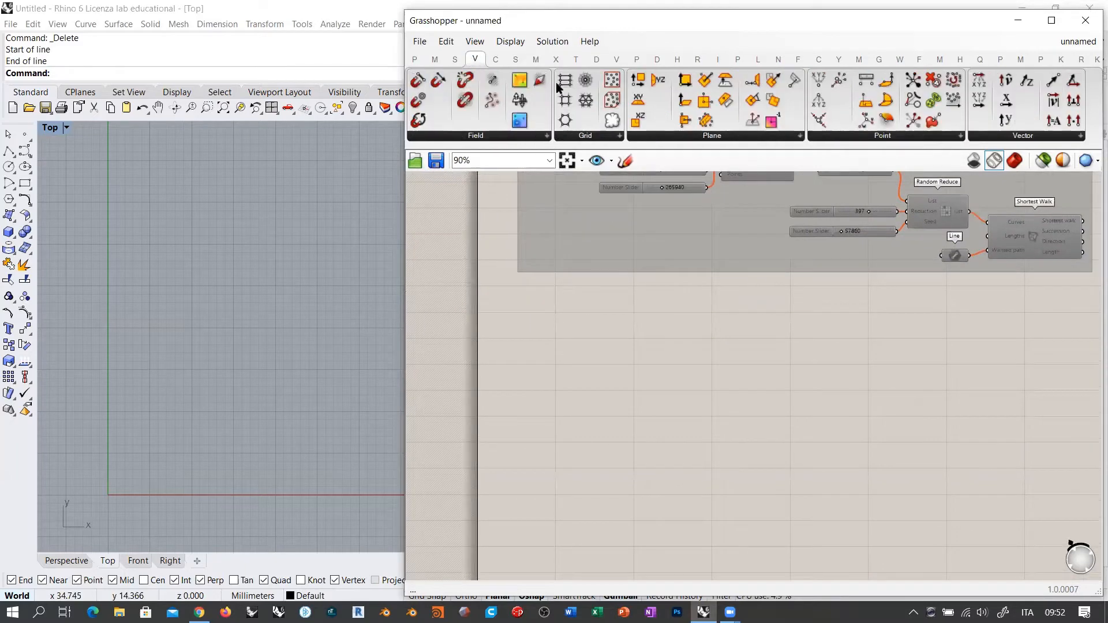
pyautogui.moveTo(621, 257); pyautogui.dragTo(671, 340)
pyautogui.click(672, 358)
pyautogui.click(713, 441)
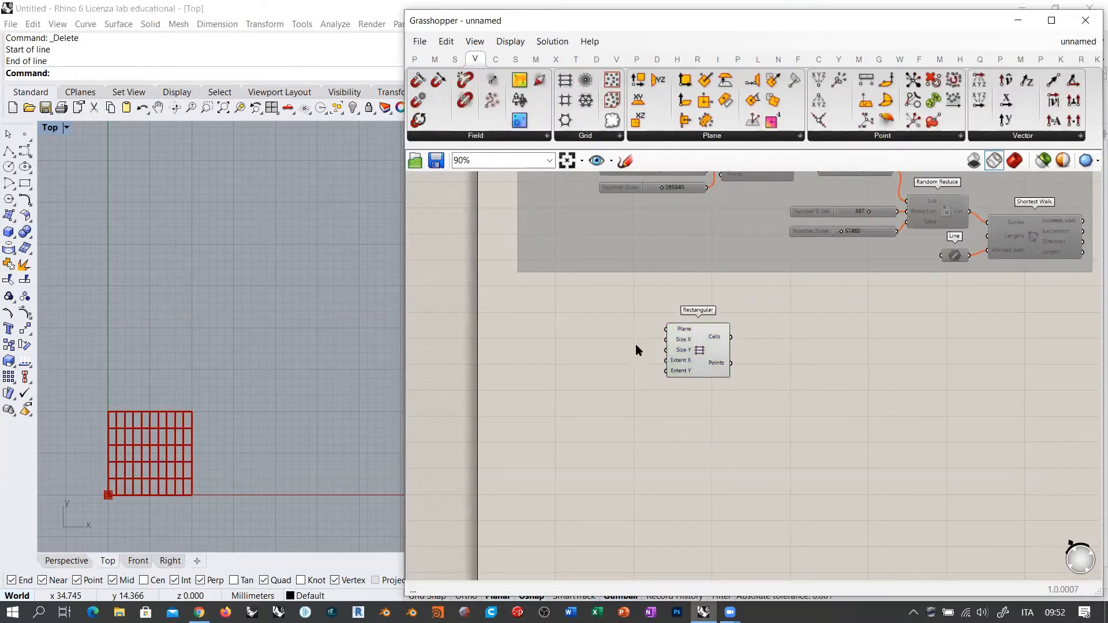
# Step: Add a number slider with a value of 5.00 in front of the Rectangular grid's inputs
pyautogui.scroll(4, 585, 347)
pyautogui.doubleClick(615, 356)
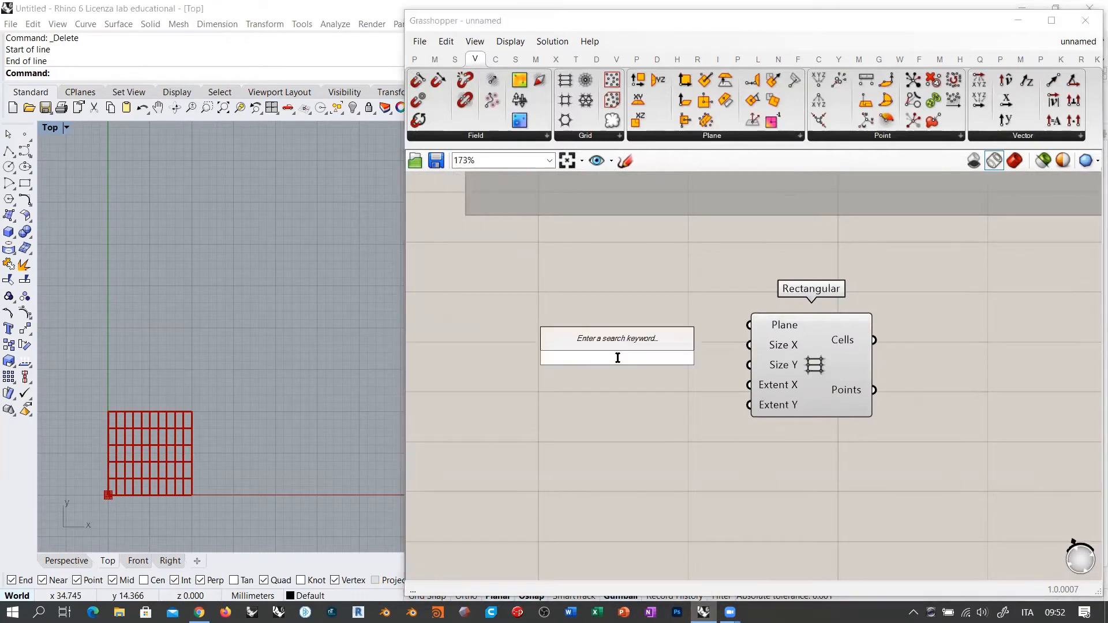
pyautogui.write('5.00')
pyautogui.press('Return')
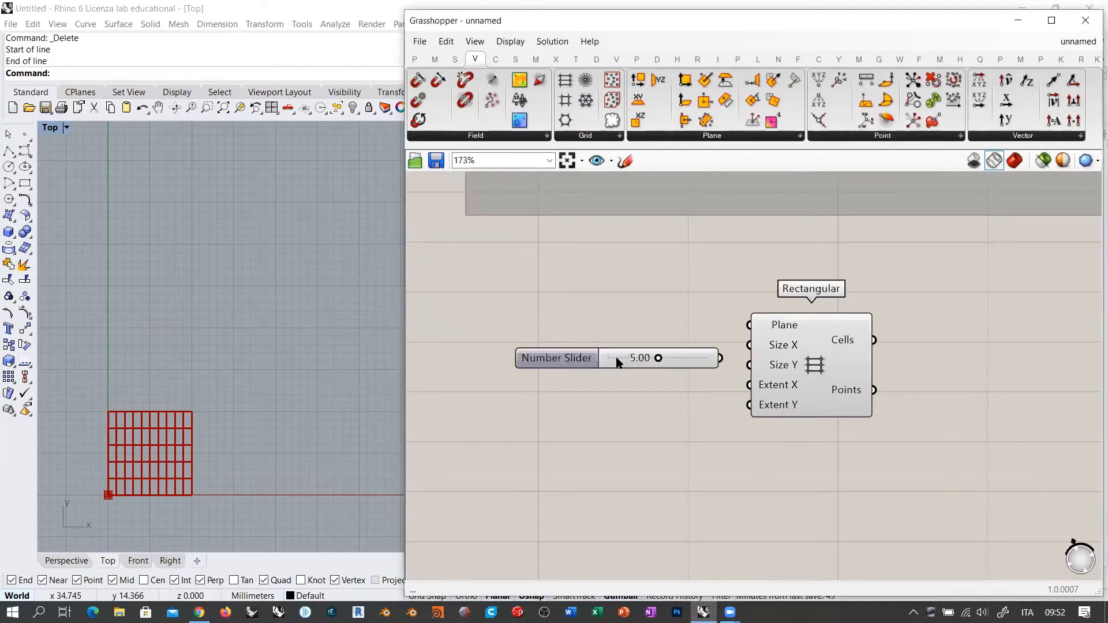
# Step: Connect the 5.00 slider to the grid's Size X and a copy of it, set to 2.05, to Size Y
pyautogui.moveTo(697, 365); pyautogui.dragTo(711, 344)
pyautogui.keyDown('alt'); pyautogui.moveTo(673, 346); pyautogui.dragTo(677, 380); pyautogui.keyUp('alt')
pyautogui.moveTo(748, 365); pyautogui.dragTo(726, 379)
pyautogui.moveTo(696, 382); pyautogui.dragTo(628, 374)
# Step: Add an integer slider with value 11 and a copy of it, and connect them to the grid's Extent X and Extent Y
pyautogui.click(673, 396)
pyautogui.doubleClick(641, 416)
pyautogui.write('11')
pyautogui.press('Return')
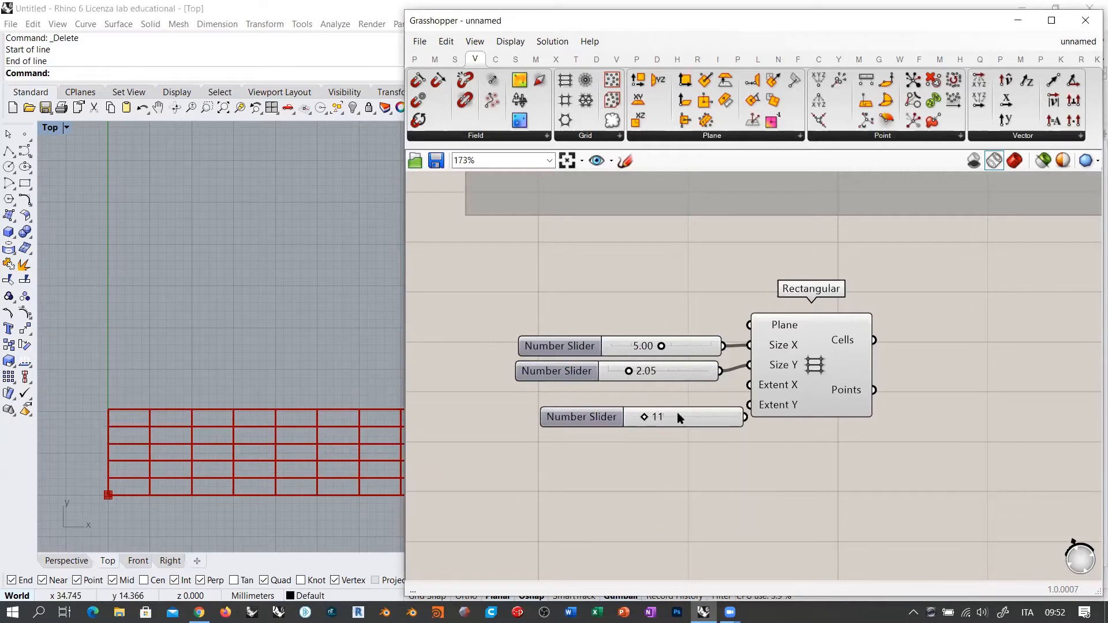
pyautogui.moveTo(749, 387); pyautogui.dragTo(744, 416)
pyautogui.moveTo(719, 416); pyautogui.dragTo(679, 424)
pyautogui.click(641, 463)
pyautogui.scroll(-8, 138, 346)
pyautogui.moveTo(218, 372); pyautogui.dragTo(171, 437, button='right')
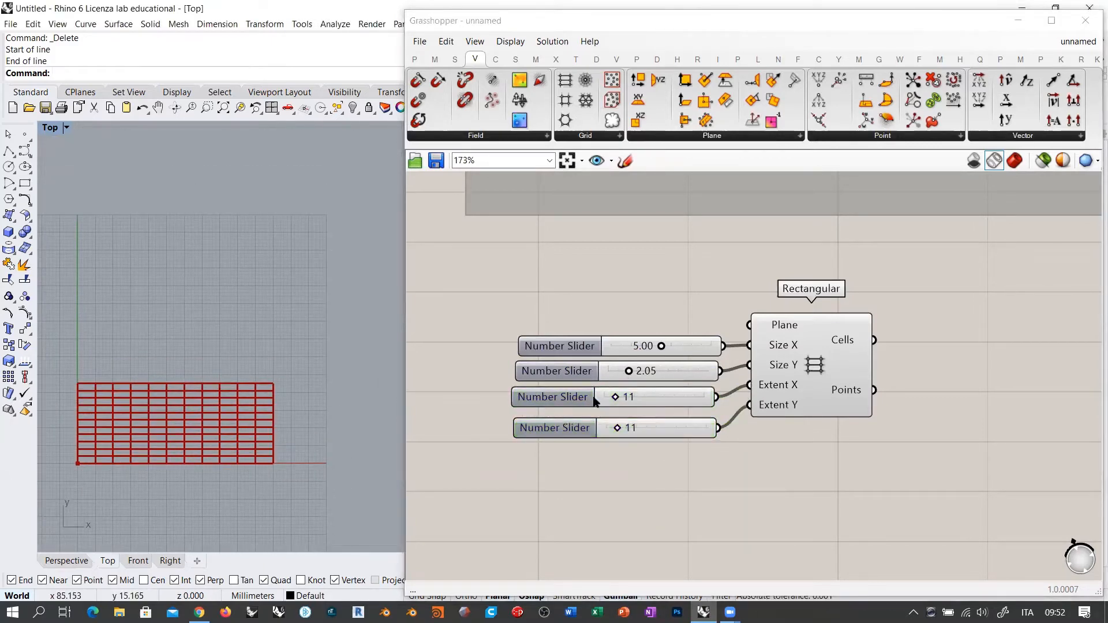
# Step: Set the Extent X slider to 20 and the Extent Y slider to 44
pyautogui.moveTo(619, 397); pyautogui.dragTo(651, 429)
pyautogui.moveTo(305, 392); pyautogui.dragTo(264, 416, button='right')
pyautogui.moveTo(265, 375); pyautogui.dragTo(271, 379, button='right')
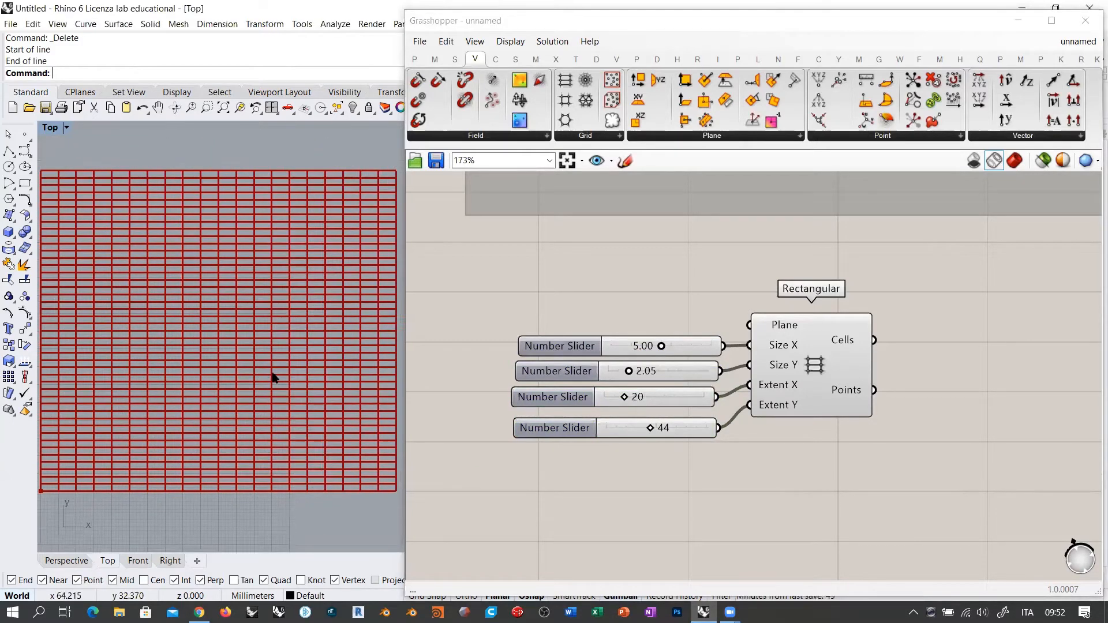
pyautogui.scroll(-1, 280, 371)
# Step: Align the four number sliders by their right edges and move the Rectangular grid component closer to them
pyautogui.moveTo(700, 427); pyautogui.dragTo(698, 420)
pyautogui.moveTo(745, 453); pyautogui.dragTo(614, 321)
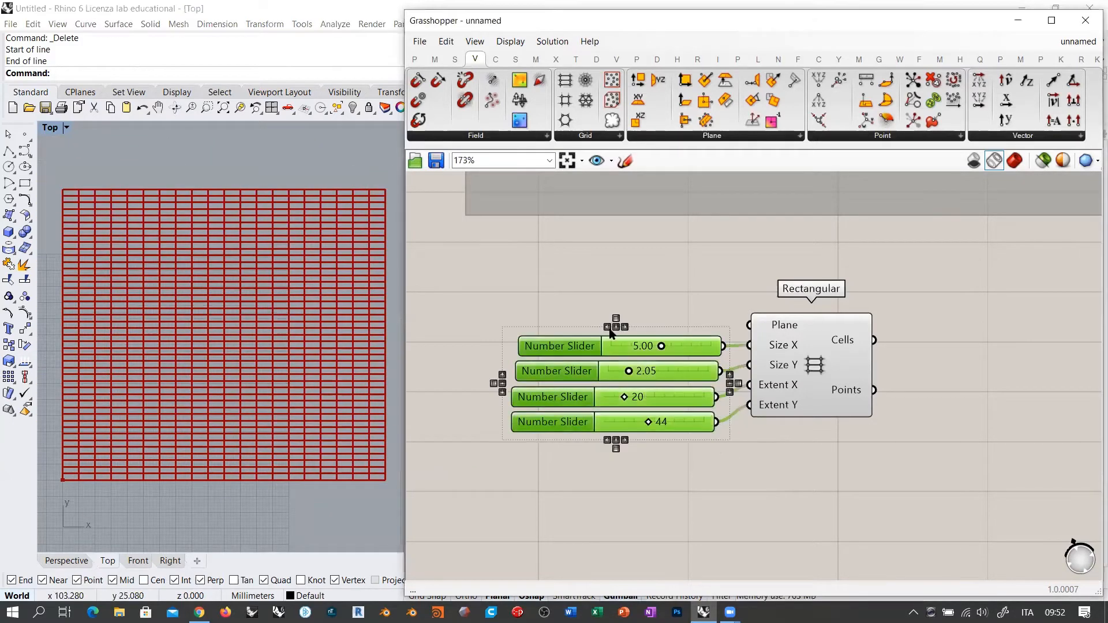
pyautogui.click(625, 327)
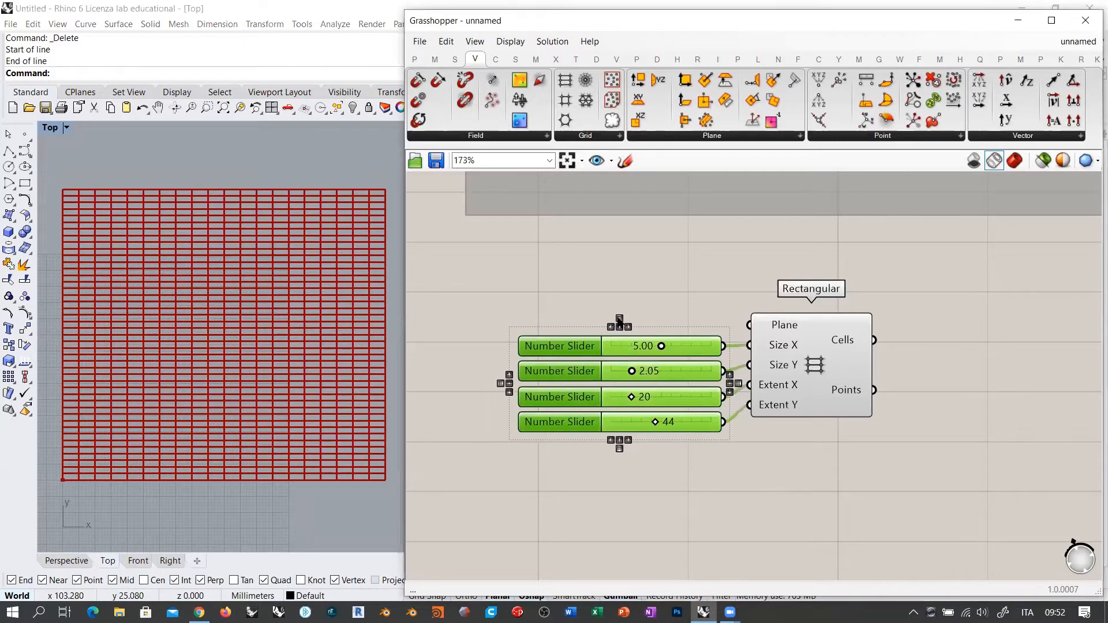
pyautogui.click(779, 301)
pyautogui.moveTo(823, 363); pyautogui.dragTo(813, 371)
pyautogui.click(920, 403)
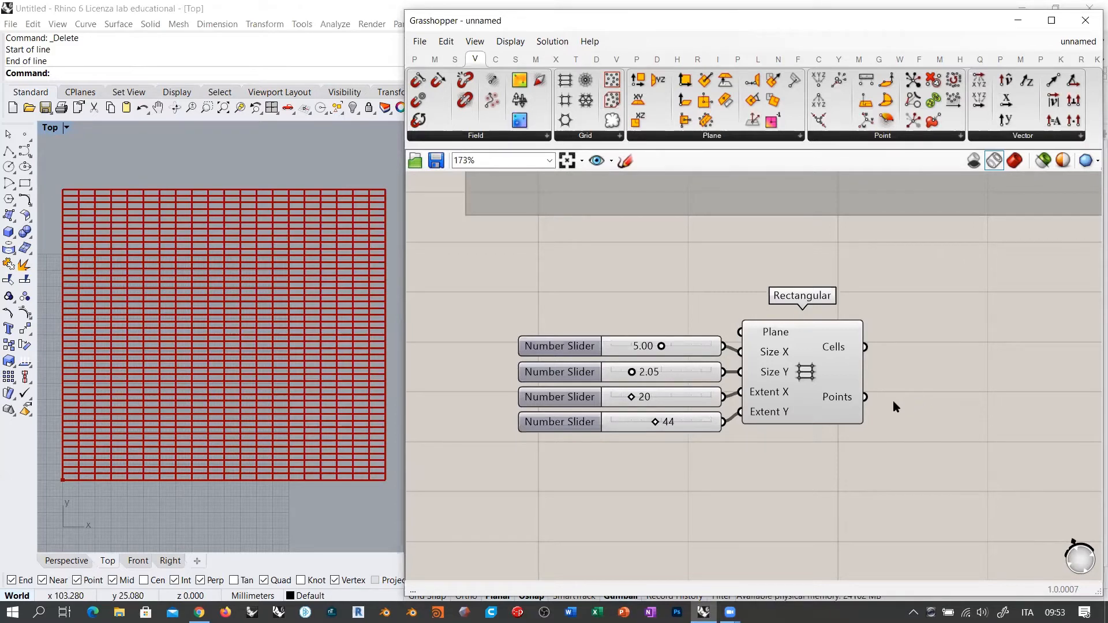
# Step: Add a Flip Matrix component fed by the grid's Points output and hide the Rectangular grid's preview
pyautogui.moveTo(927, 388); pyautogui.dragTo(701, 328, button='right')
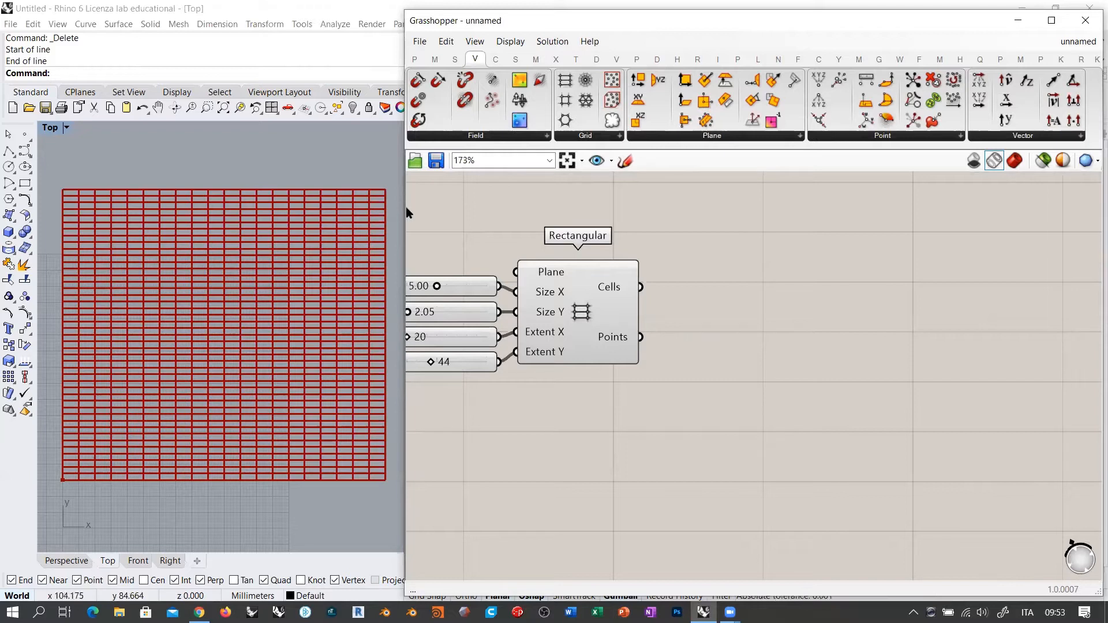
pyautogui.moveTo(403, 208); pyautogui.dragTo(399, 209)
pyautogui.moveTo(283, 283); pyautogui.dragTo(279, 279, button='right')
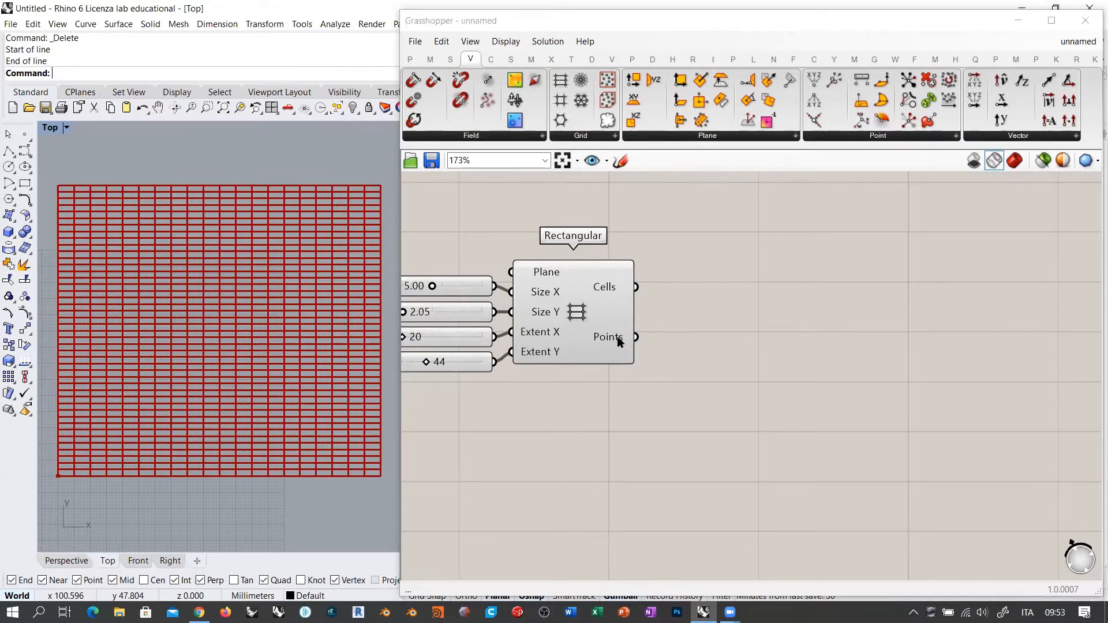
pyautogui.moveTo(617, 340)
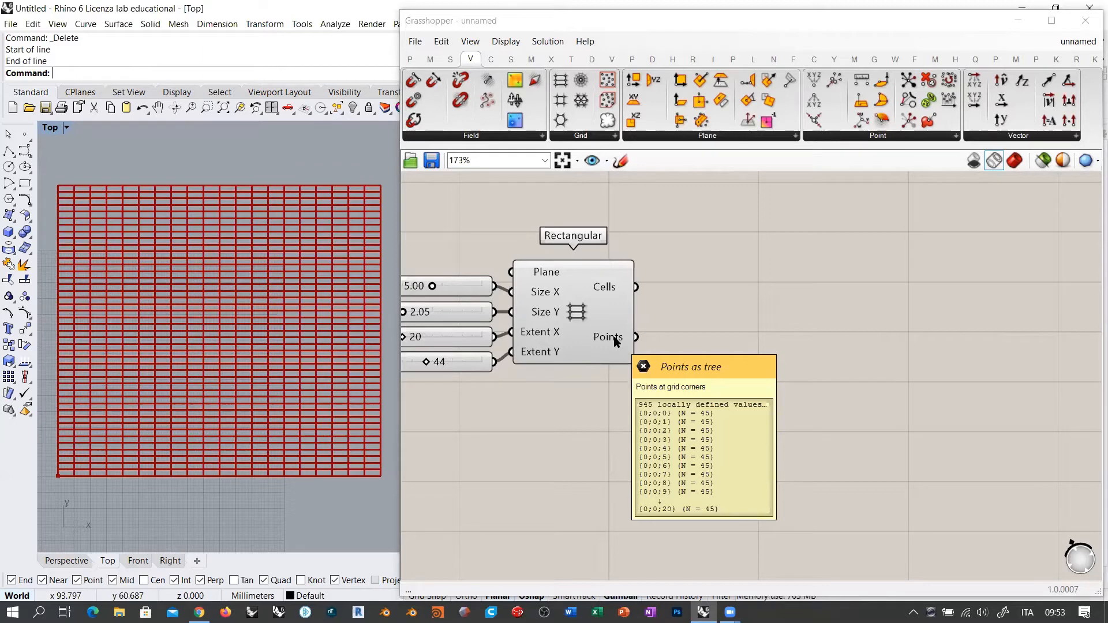
pyautogui.doubleClick(711, 336)
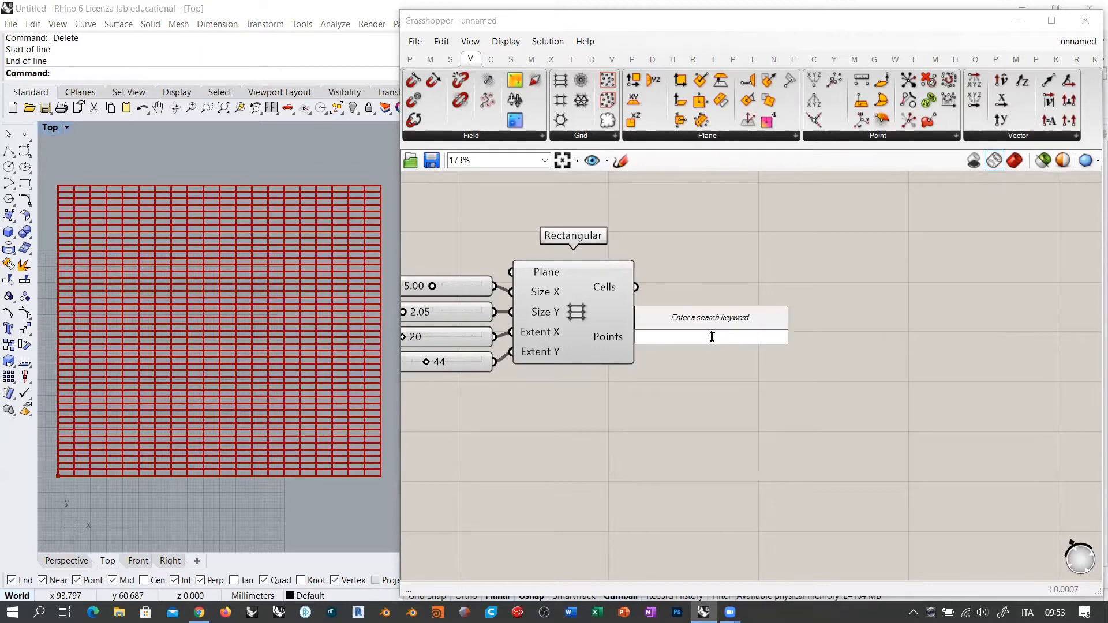
pyautogui.write('flip')
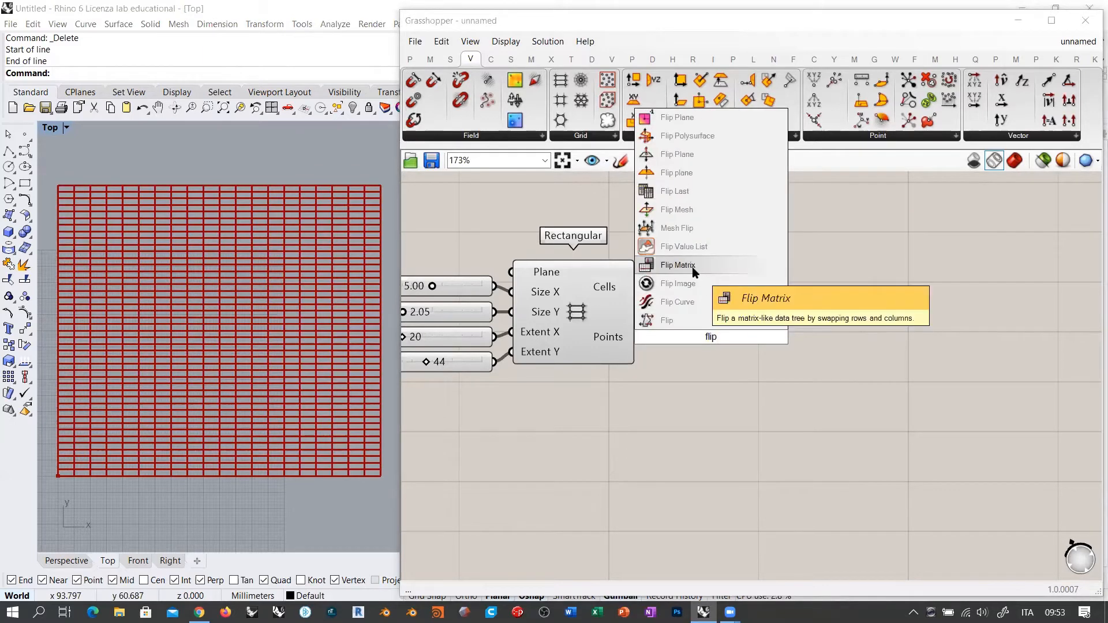
pyautogui.click(673, 262)
pyautogui.moveTo(633, 337); pyautogui.dragTo(663, 337)
pyautogui.moveTo(688, 342); pyautogui.dragTo(697, 377)
pyautogui.click(597, 324)
pyautogui.hotkey('ctrl', 'q')
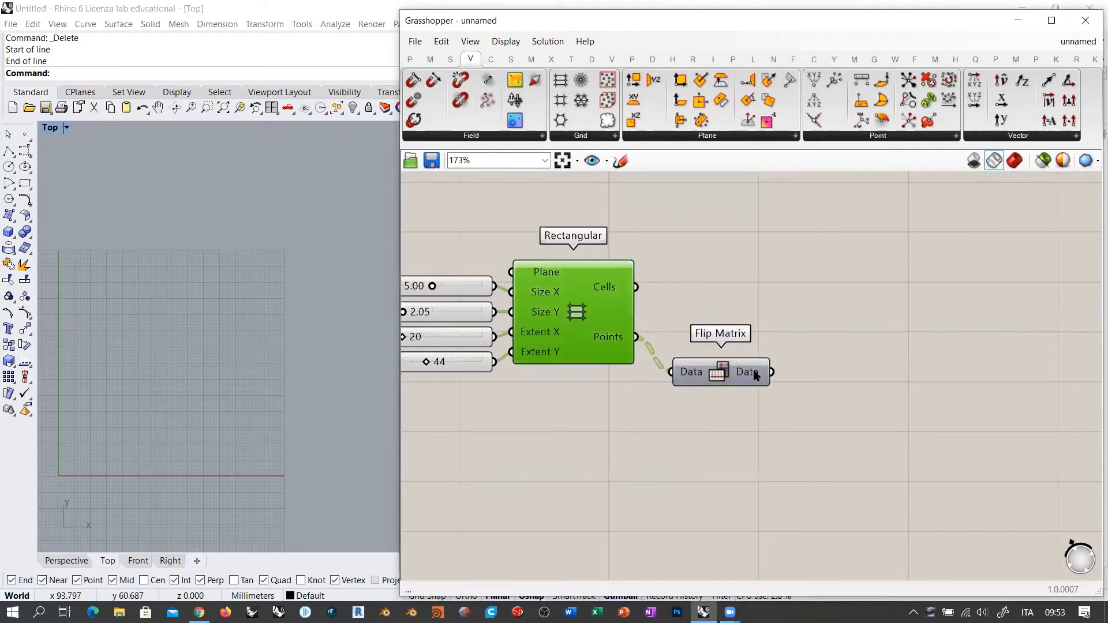
# Step: Add a Move component after Flip Matrix and feed its Geometry with the flipped data
pyautogui.moveTo(754, 371)
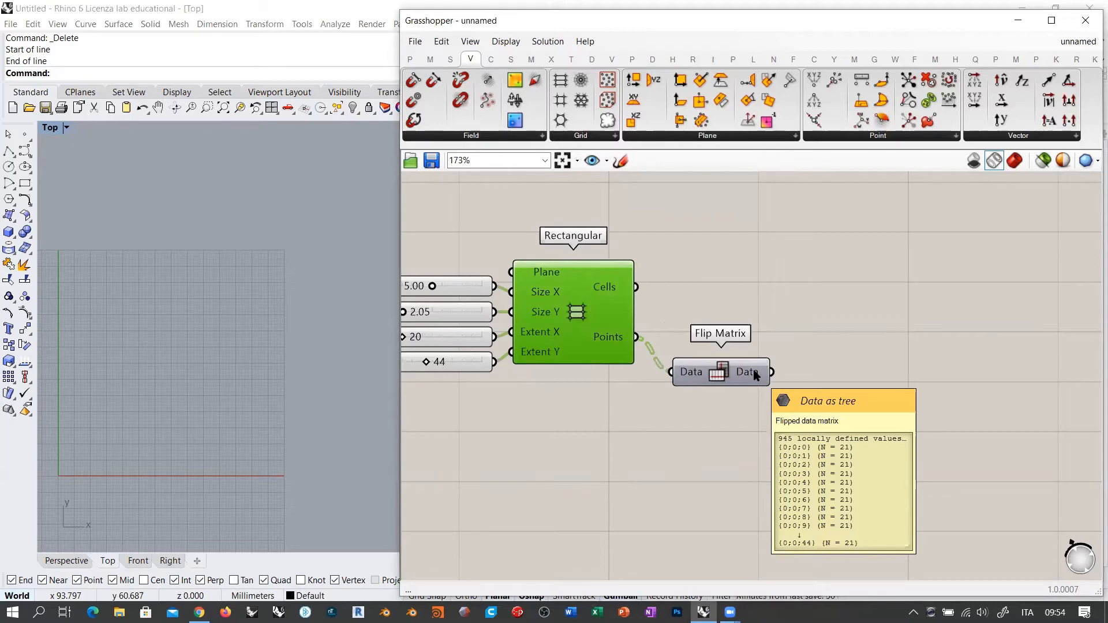
pyautogui.doubleClick(871, 374)
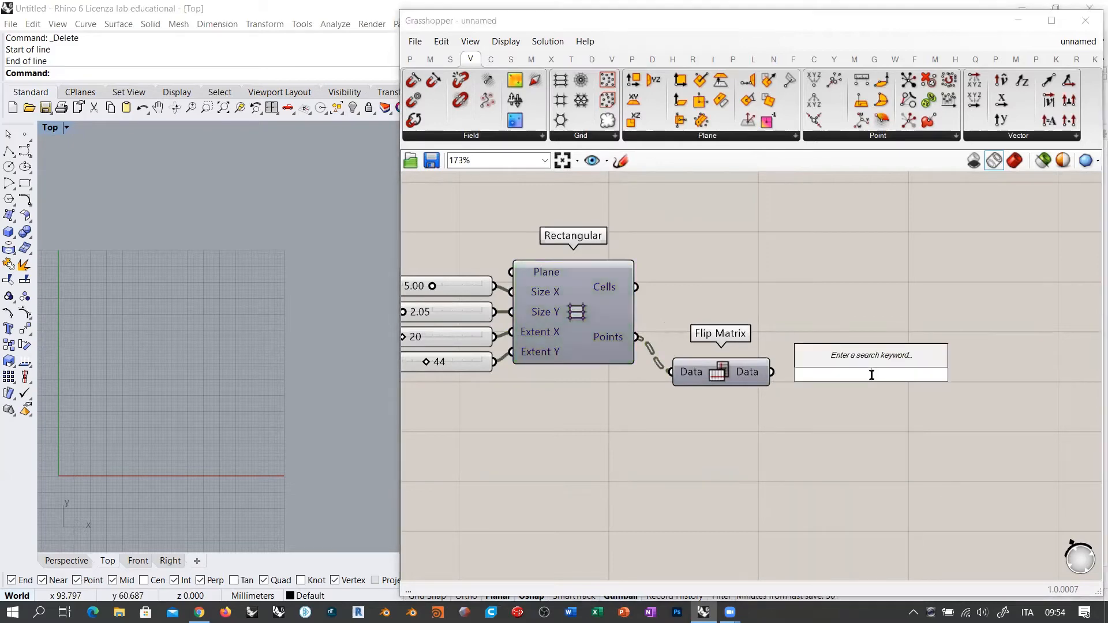
pyautogui.write('move')
pyautogui.click(853, 323)
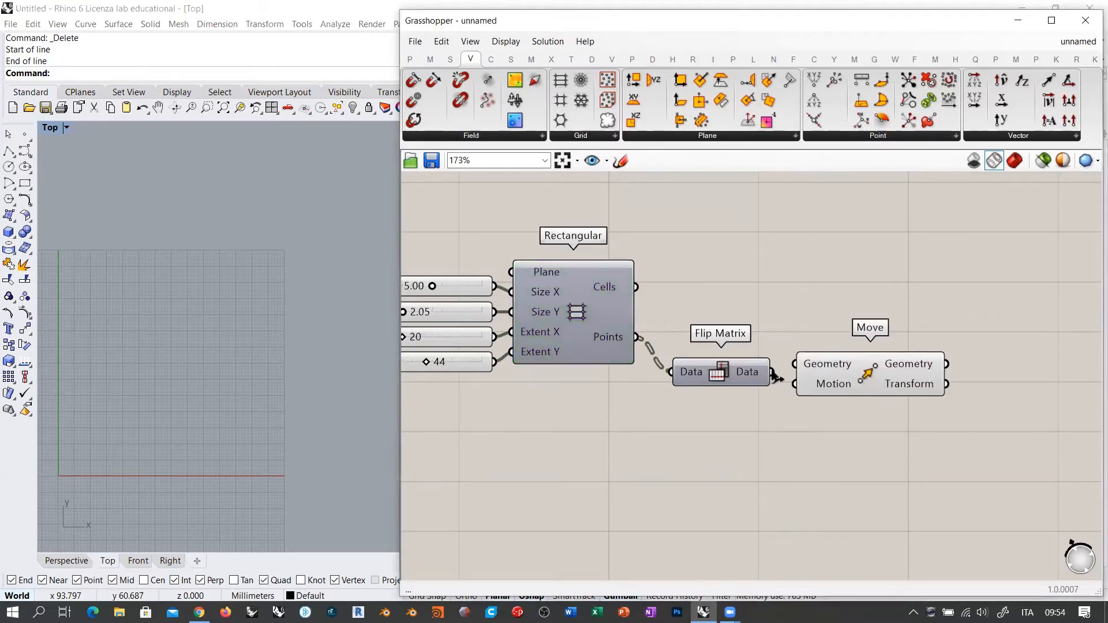
pyautogui.moveTo(773, 372); pyautogui.dragTo(796, 364)
pyautogui.moveTo(867, 376); pyautogui.dragTo(932, 384)
# Step: Connect a new Unit Y vector to Move's Motion input and shift both components away from Flip Matrix
pyautogui.click(797, 439)
pyautogui.doubleClick(713, 465)
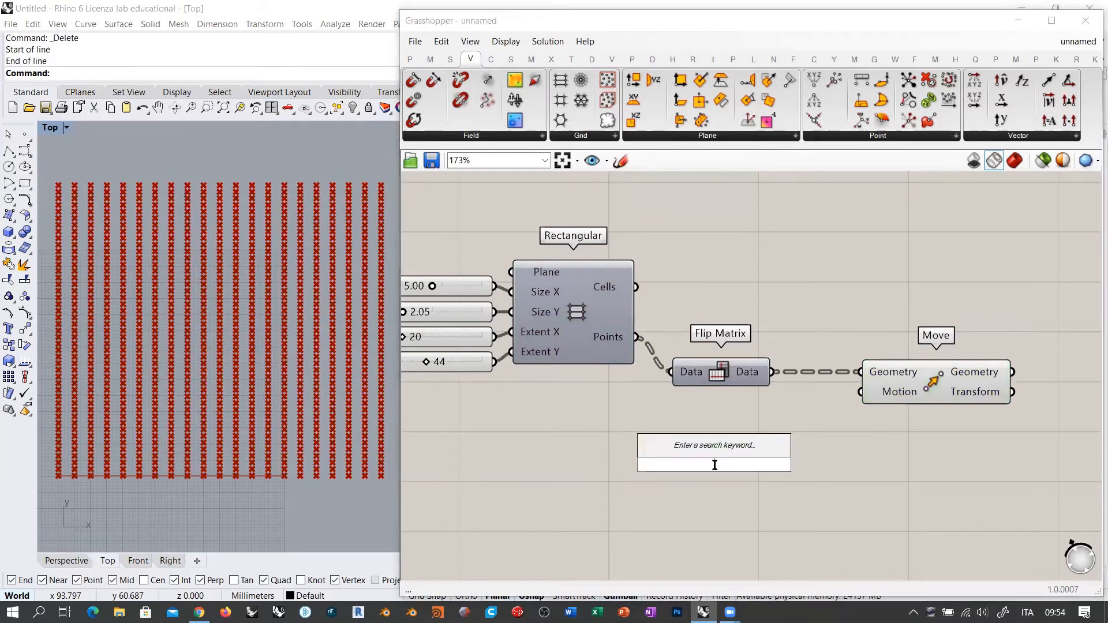
pyautogui.write('y')
pyautogui.click(675, 447)
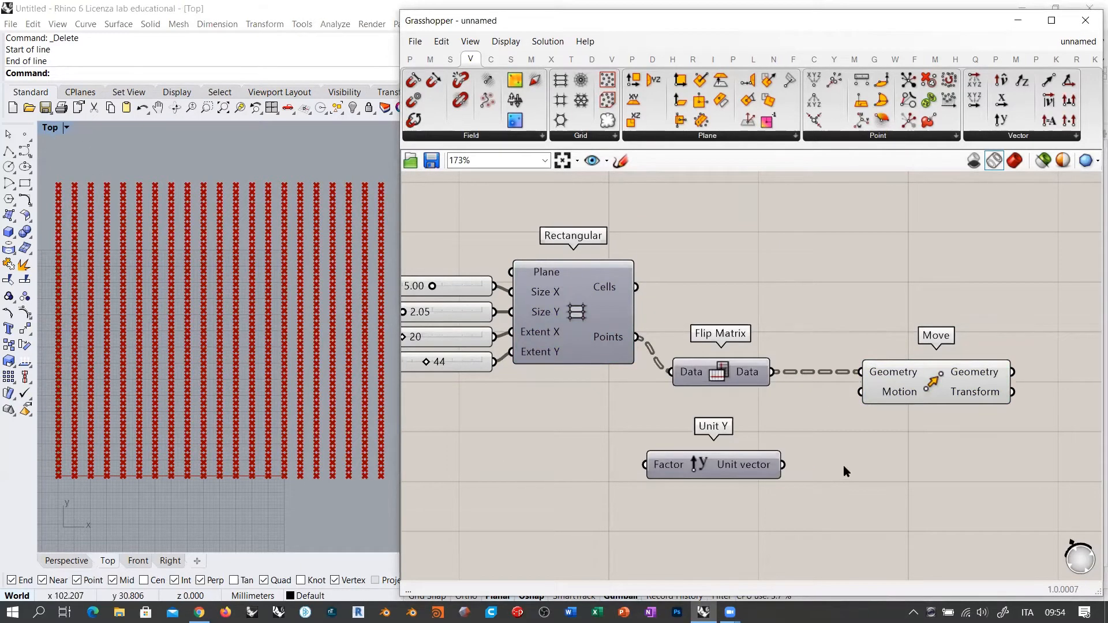
pyautogui.moveTo(861, 392); pyautogui.dragTo(743, 460)
pyautogui.moveTo(956, 375); pyautogui.dragTo(908, 410)
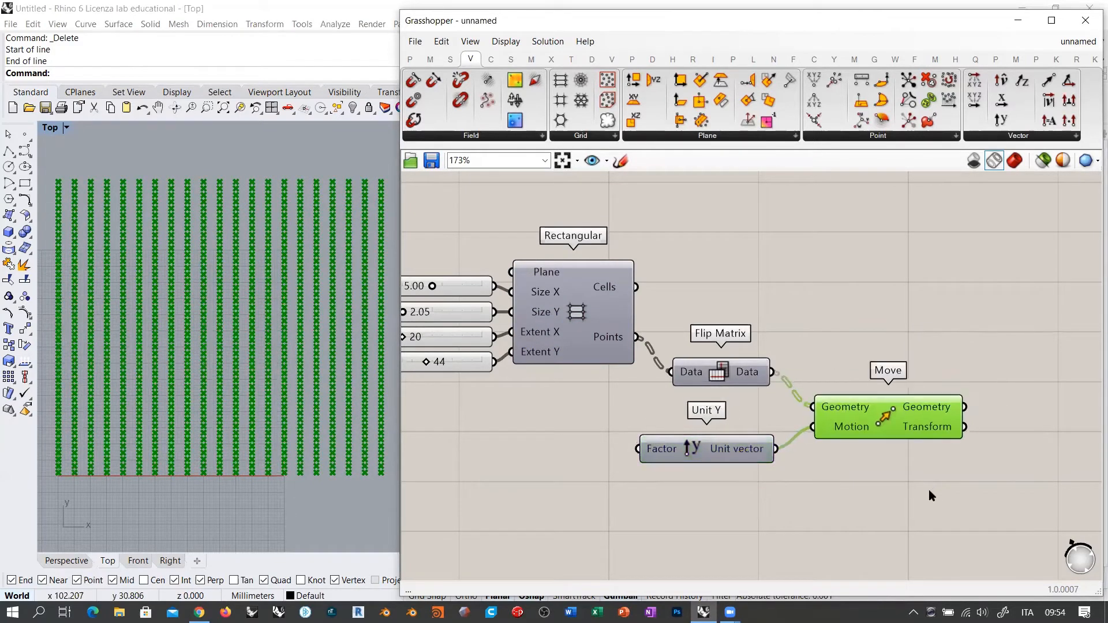
pyautogui.moveTo(930, 490); pyautogui.dragTo(721, 408)
# Step: Add a Graph Mapper below Flip Matrix, before Unit Y, and set its graph type to Gaussian
pyautogui.moveTo(757, 389); pyautogui.dragTo(783, 323, button='right')
pyautogui.doubleClick(760, 441)
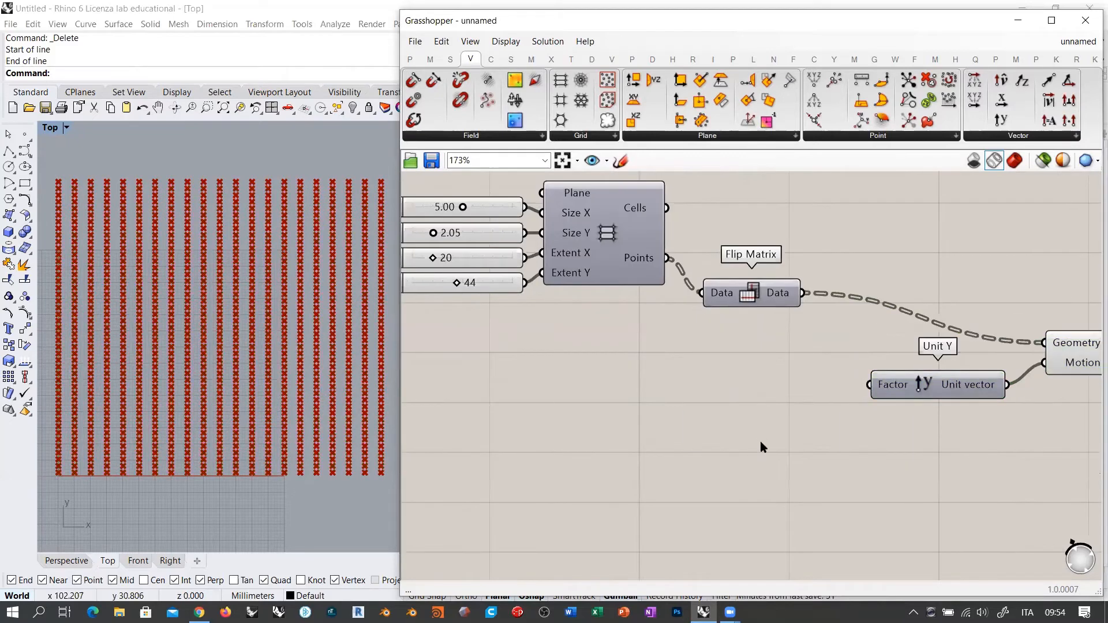
pyautogui.write('gra')
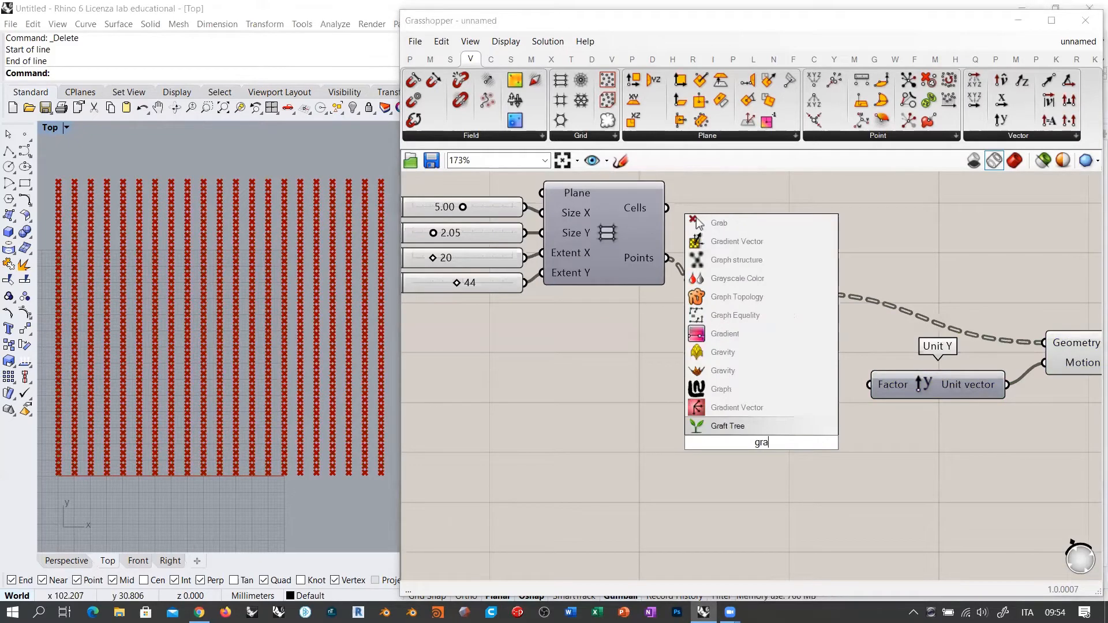
pyautogui.write('ph')
pyautogui.click(770, 425)
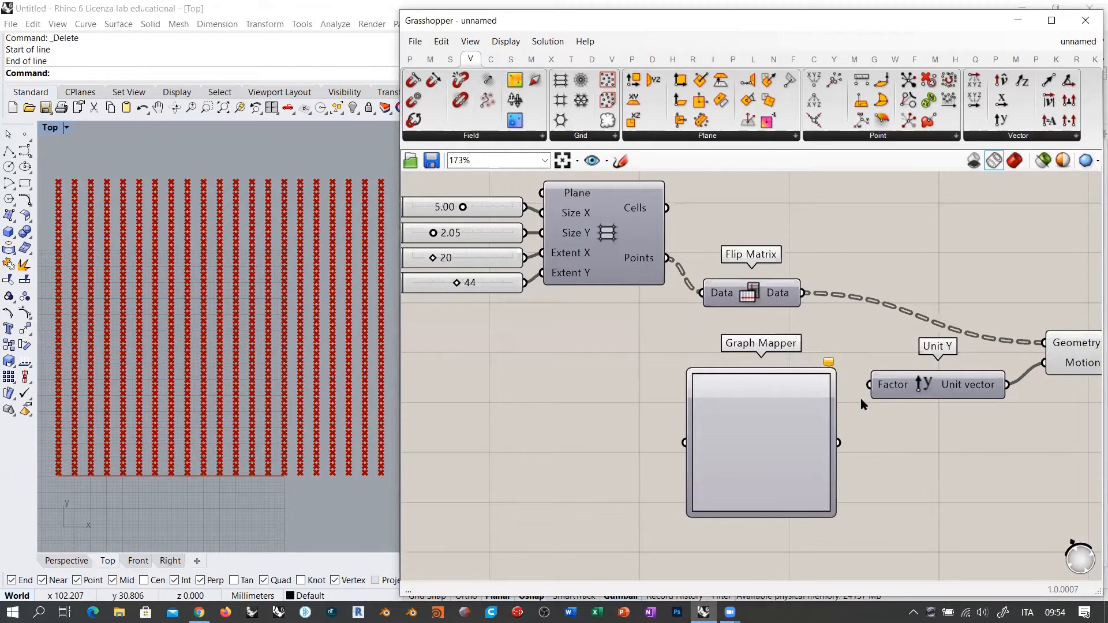
pyautogui.scroll(4, 141, 445)
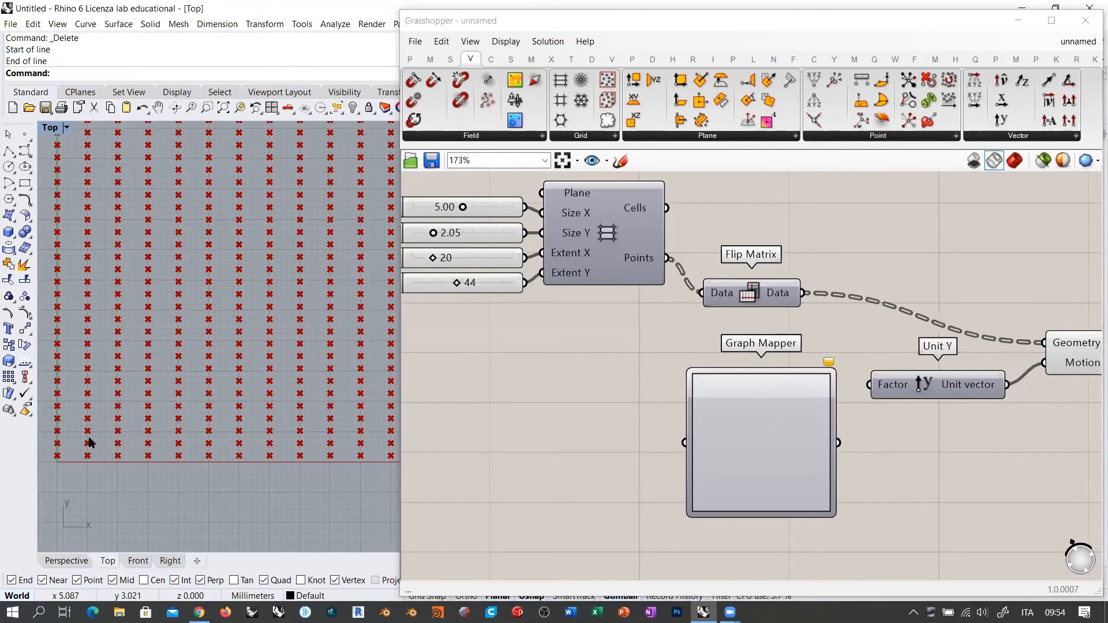
pyautogui.moveTo(700, 404); pyautogui.dragTo(729, 382, button='right')
pyautogui.rightClick(777, 429)
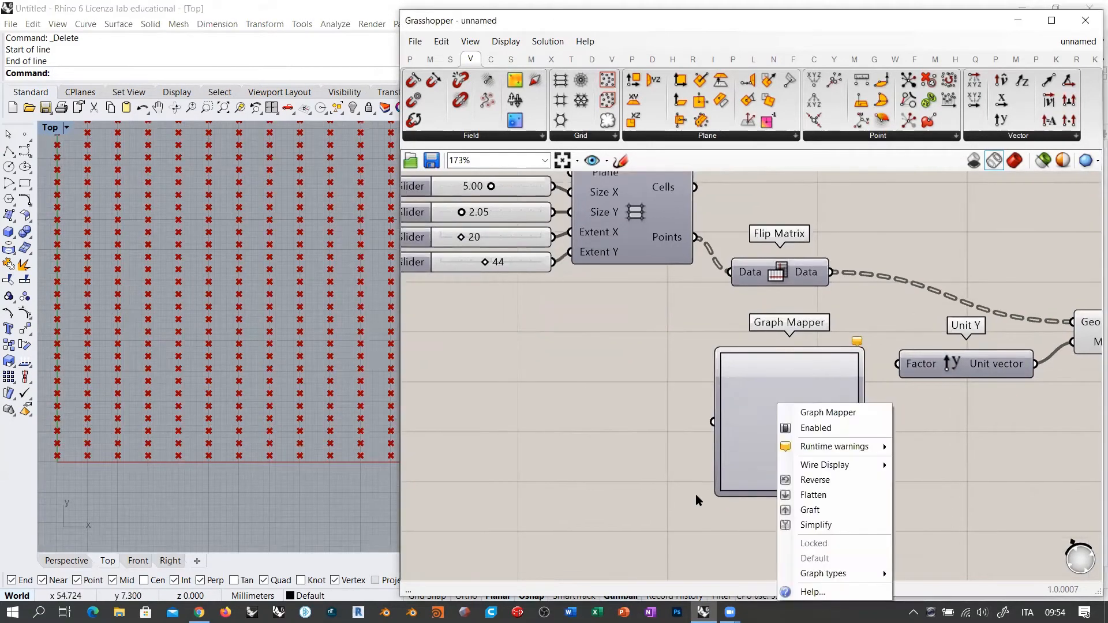
pyautogui.moveTo(842, 575)
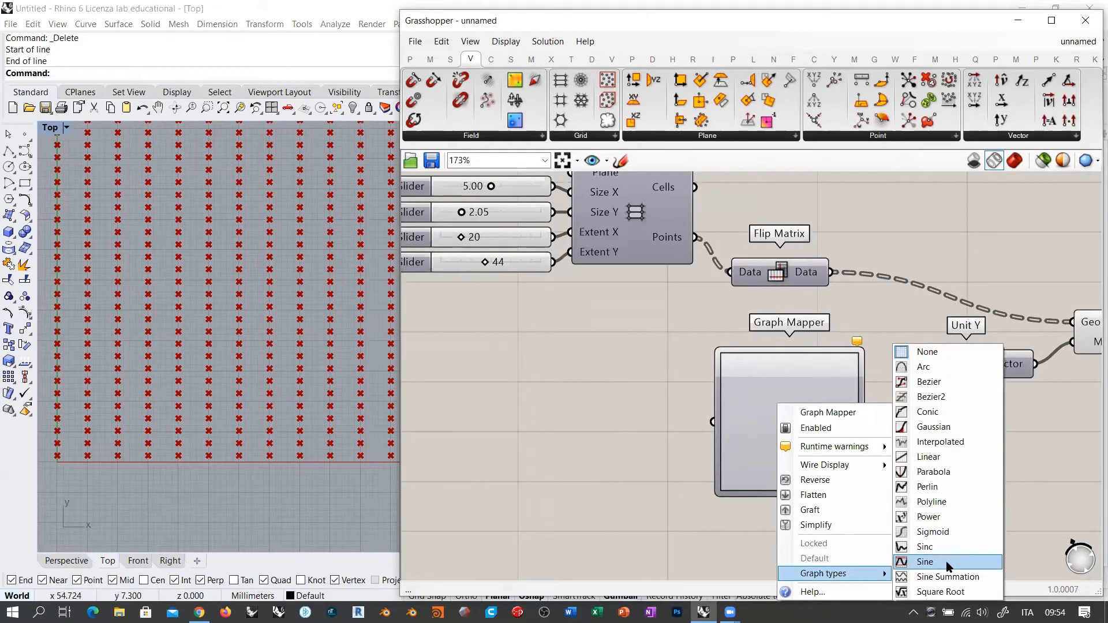
pyautogui.click(939, 429)
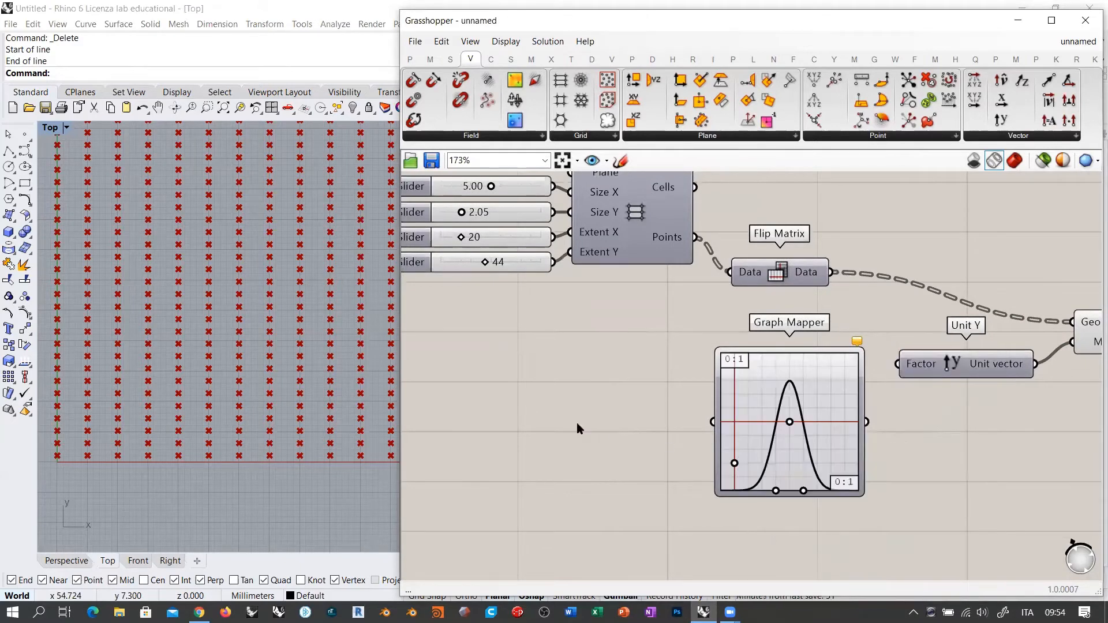
# Step: Add a Range component in front of the Graph Mapper and connect its output to the mapper's input
pyautogui.doubleClick(578, 425)
pyautogui.write('range')
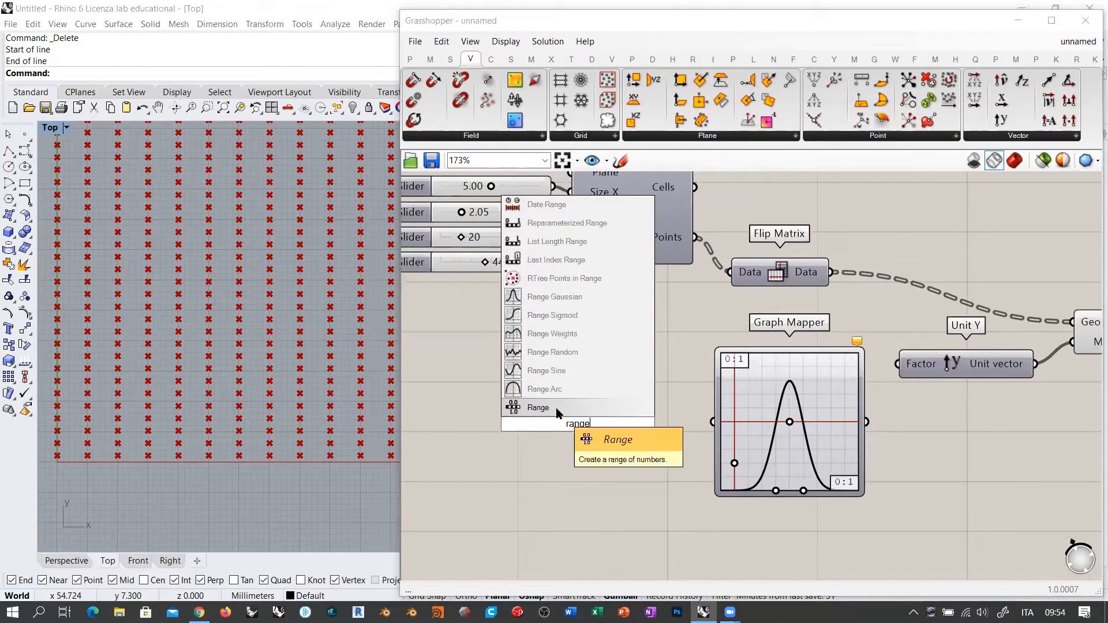
pyautogui.press('Return')
pyautogui.moveTo(712, 422); pyautogui.dragTo(661, 428)
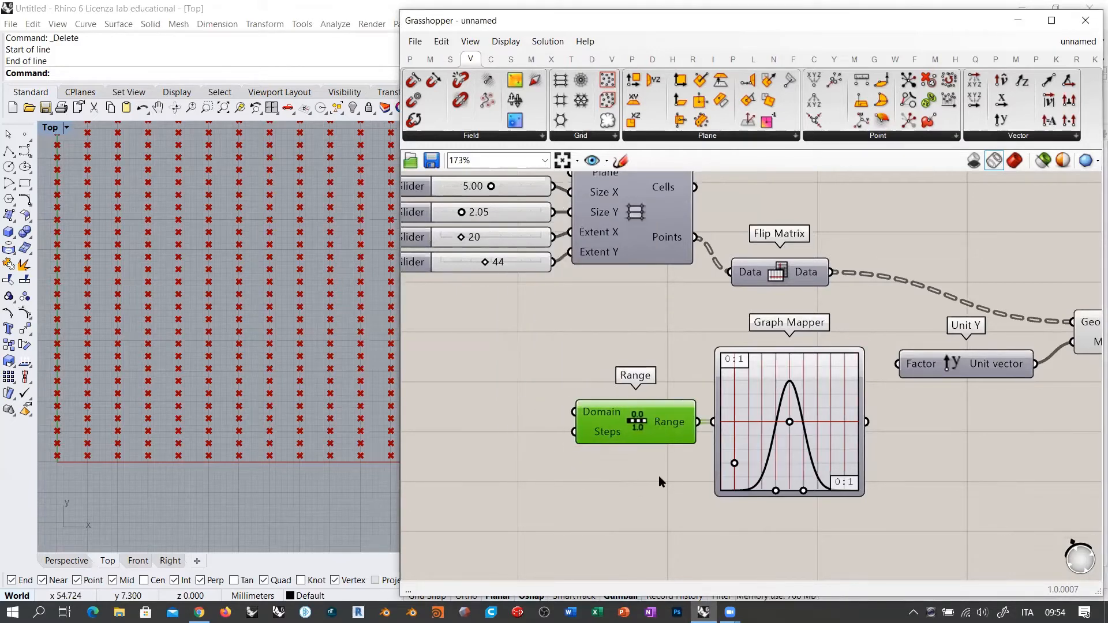
pyautogui.click(660, 477)
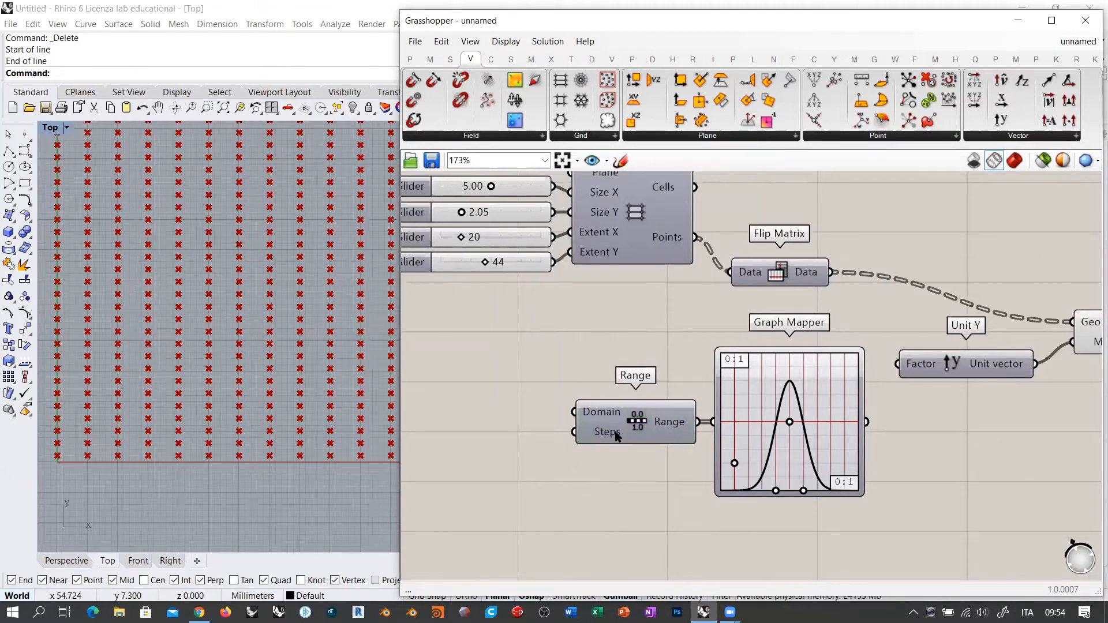
pyautogui.scroll(-5, 192, 373)
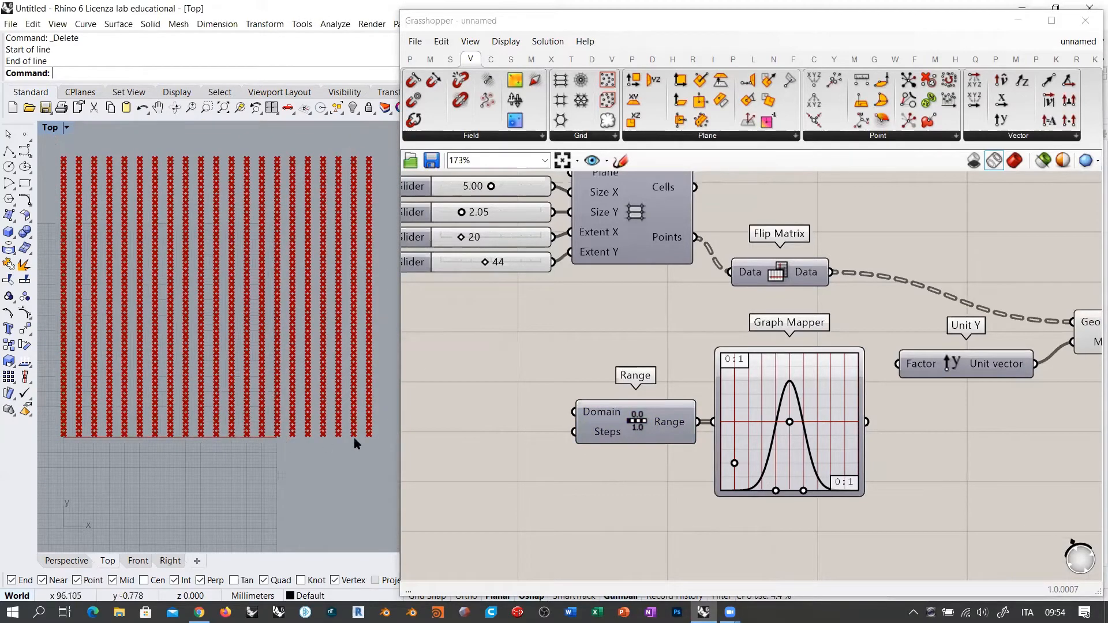
# Step: Shift Move, Unit Y, Range and Graph Mapper further away to free canvas space around Flip Matrix
pyautogui.moveTo(811, 275)
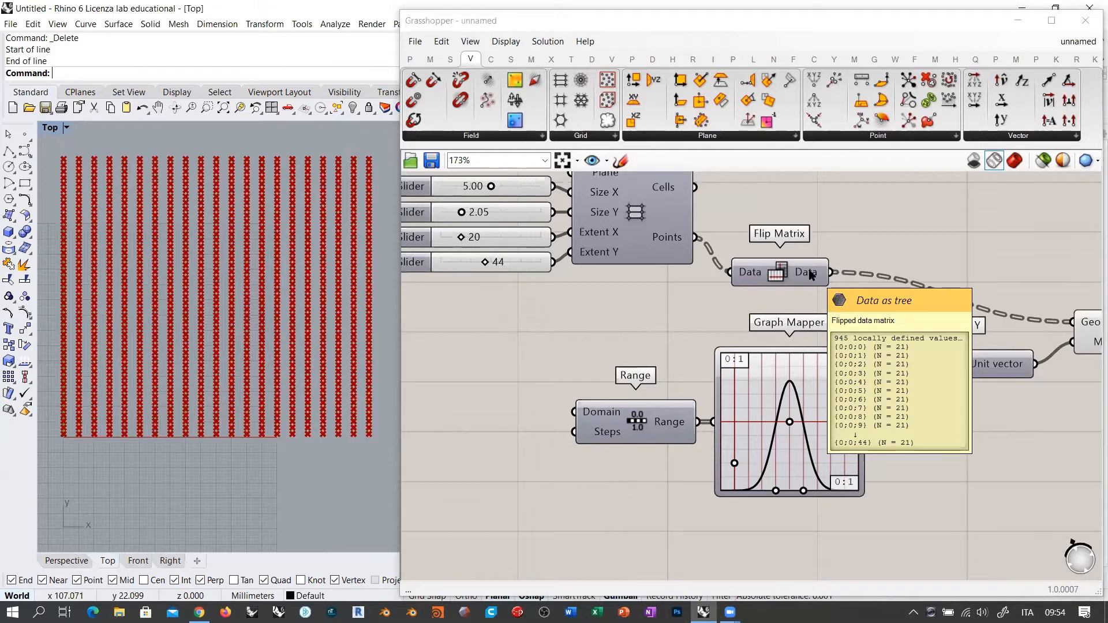
pyautogui.scroll(-3, 811, 275)
pyautogui.moveTo(684, 283); pyautogui.dragTo(855, 376)
pyautogui.moveTo(859, 325); pyautogui.dragTo(987, 360)
pyautogui.moveTo(685, 434); pyautogui.dragTo(464, 358)
pyautogui.moveTo(635, 330); pyautogui.dragTo(802, 371)
pyautogui.hotkey('ctrl', 'z')
pyautogui.moveTo(631, 333); pyautogui.dragTo(732, 358, button='right')
pyautogui.click(722, 352)
pyautogui.scroll(4, 718, 350)
pyautogui.moveTo(732, 276); pyautogui.dragTo(722, 274)
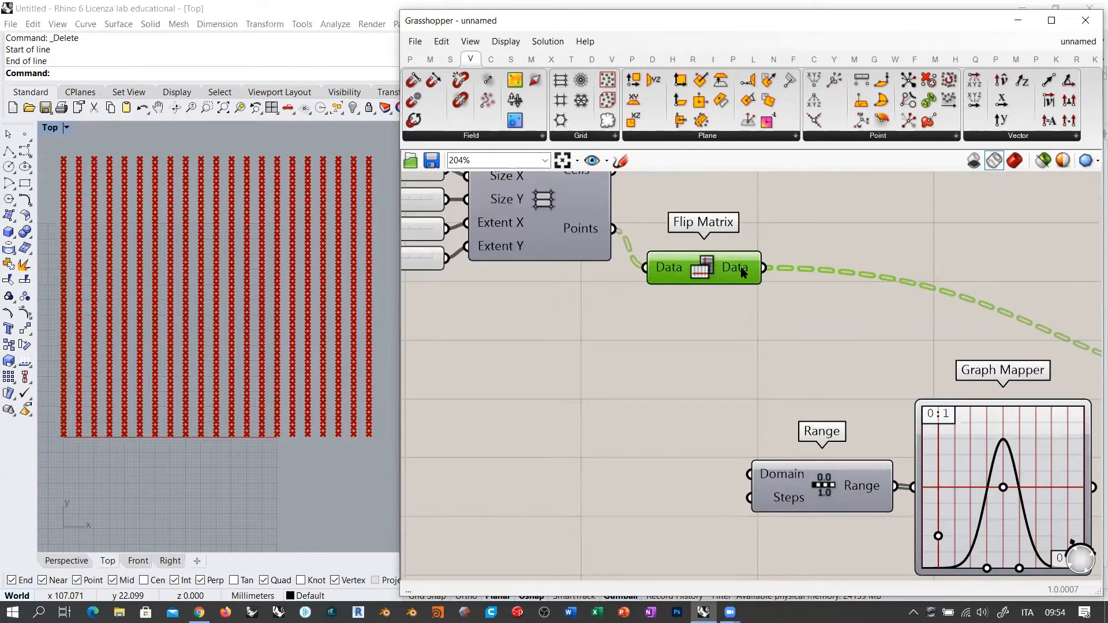
# Step: Add a List Length component below the grid and feed its List input with Flip Matrix's data
pyautogui.doubleClick(695, 369)
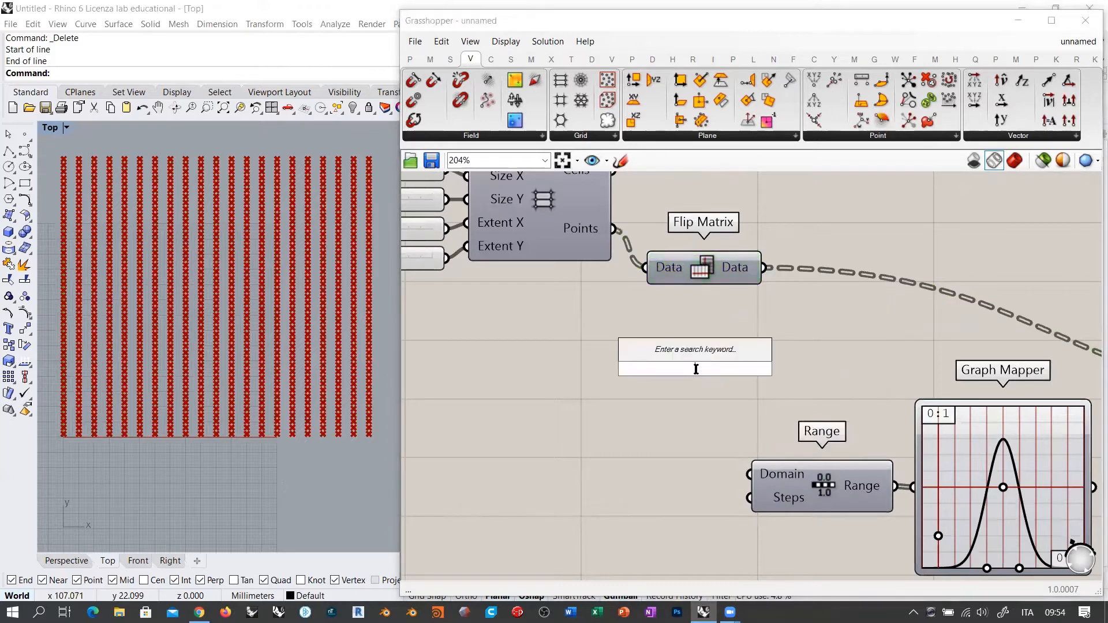
pyautogui.write('ll')
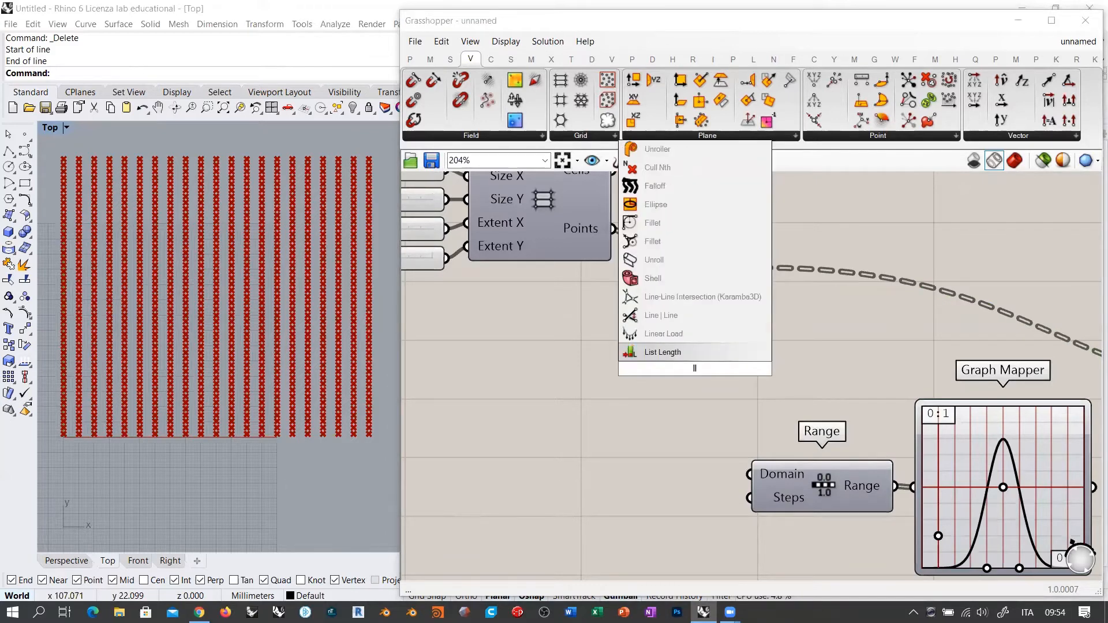
pyautogui.click(663, 352)
pyautogui.moveTo(765, 267); pyautogui.dragTo(500, 380)
# Step: Add a List Item component beside List Length
pyautogui.doubleClick(608, 400)
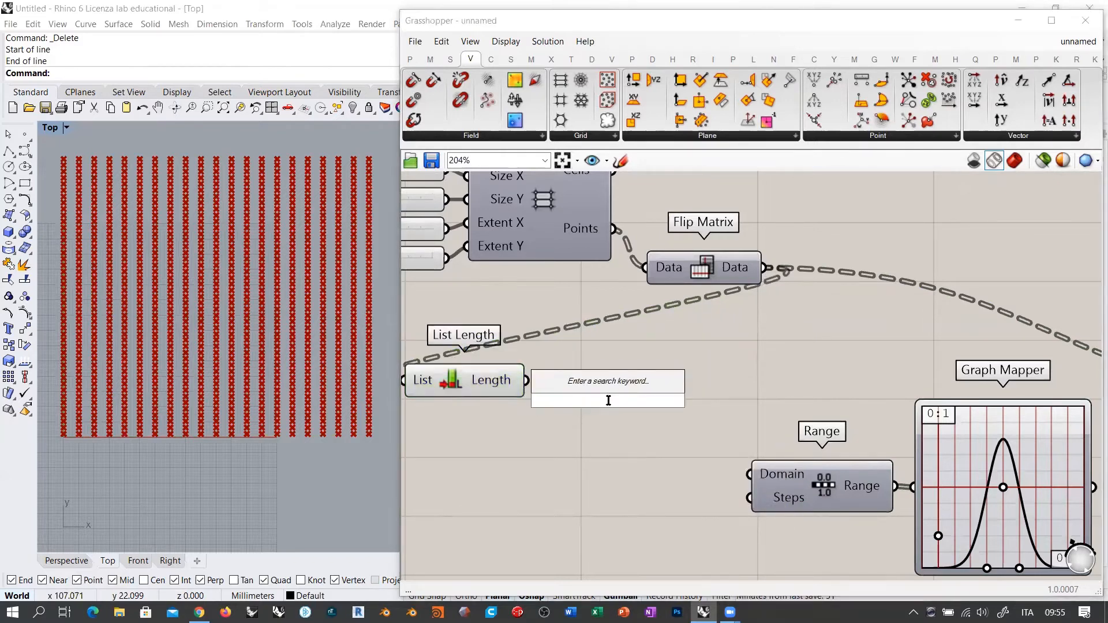
pyautogui.write('item')
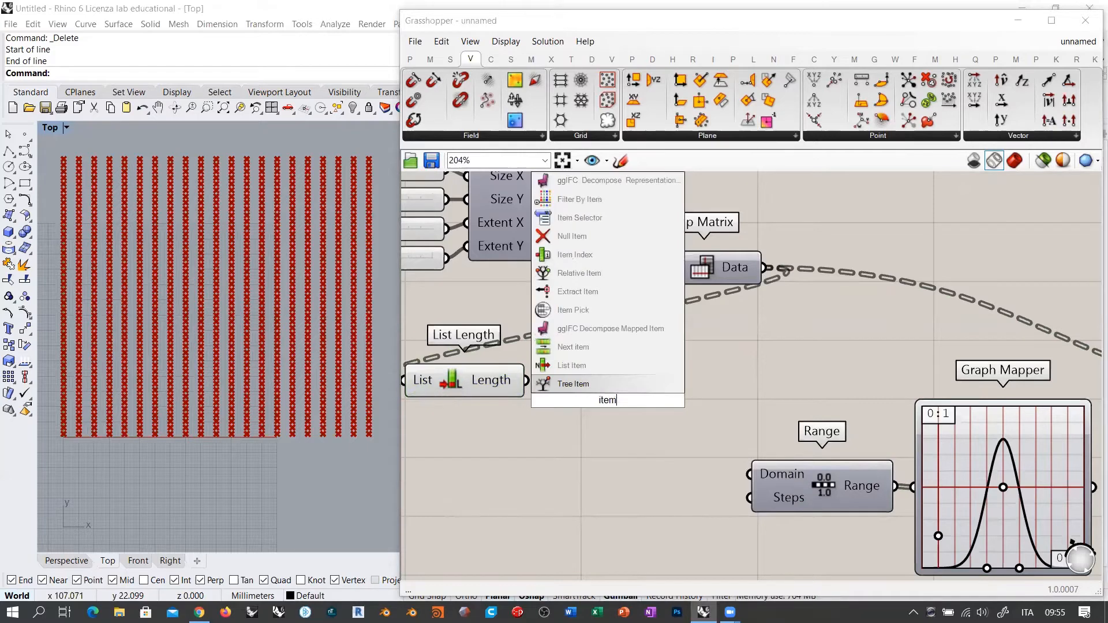
pyautogui.click(632, 395)
# Step: Flatten the Length output of List Length
pyautogui.rightClick(500, 382)
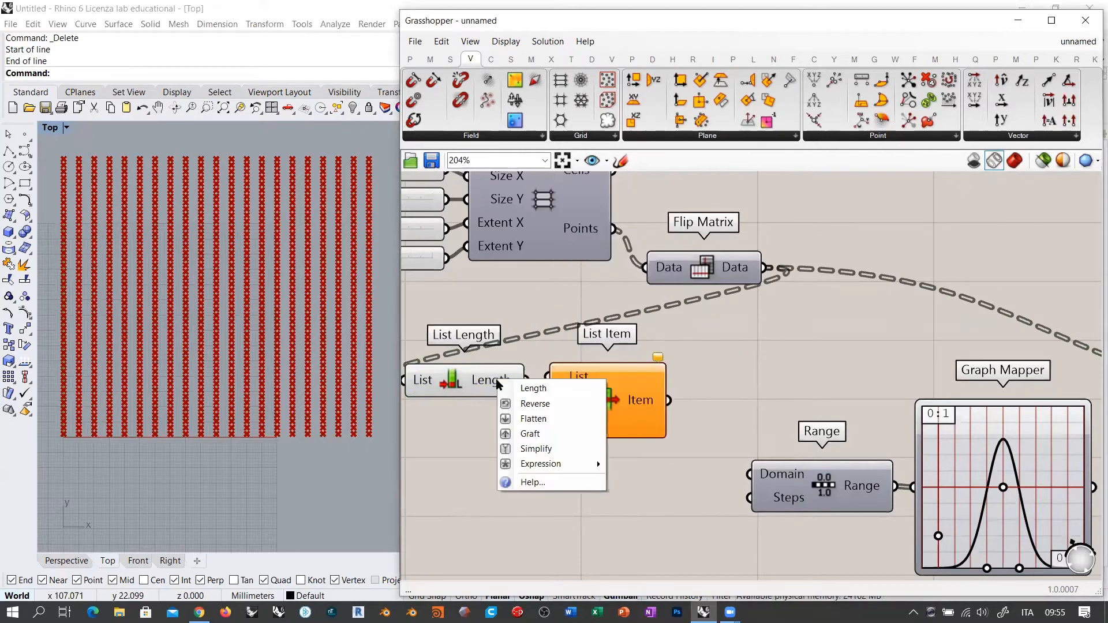
pyautogui.click(514, 410)
pyautogui.hotkey('ctrl', 'z')
pyautogui.rightClick(492, 378)
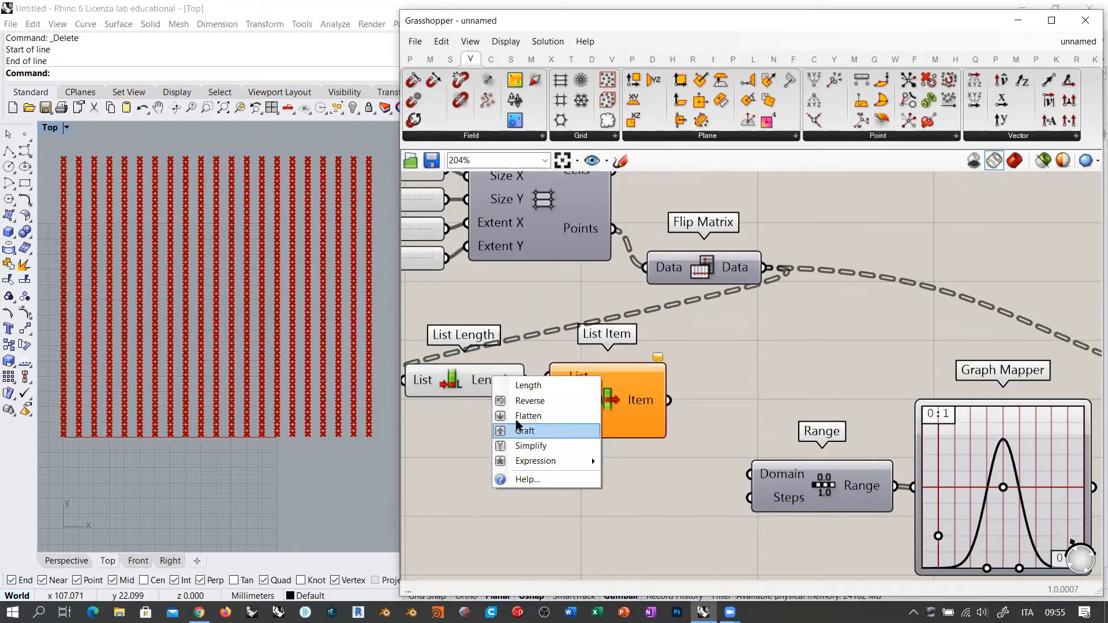
pyautogui.click(515, 419)
# Step: Connect the flattened Length output to List Item's List input and place List Item just beyond List Length
pyautogui.click(609, 397)
pyautogui.moveTo(611, 401); pyautogui.dragTo(644, 406)
pyautogui.moveTo(510, 382)
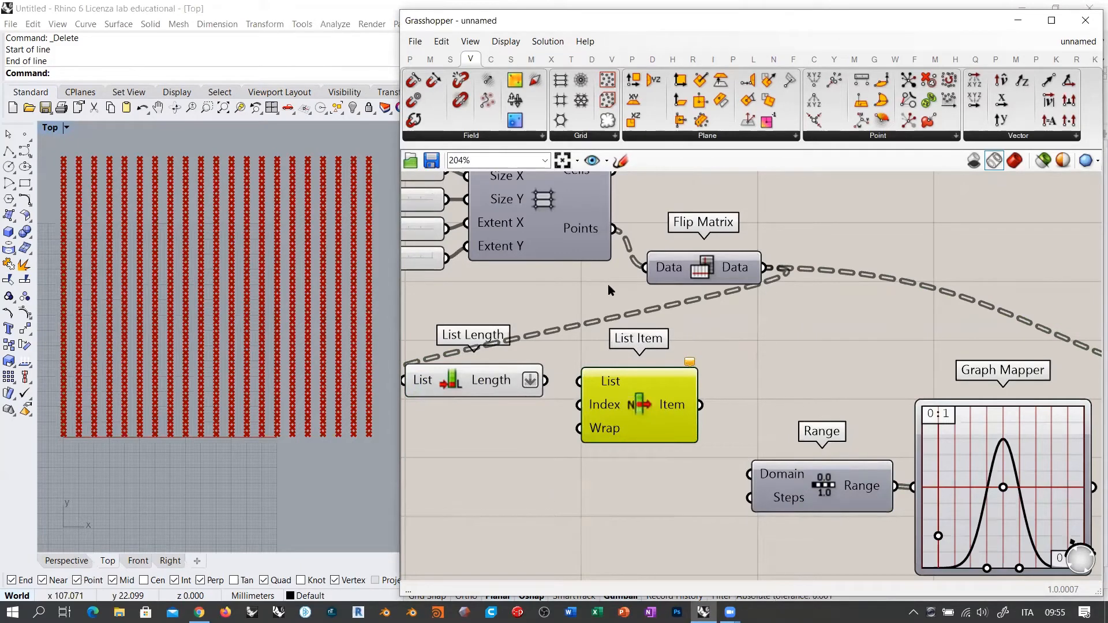
pyautogui.moveTo(545, 379); pyautogui.dragTo(579, 382)
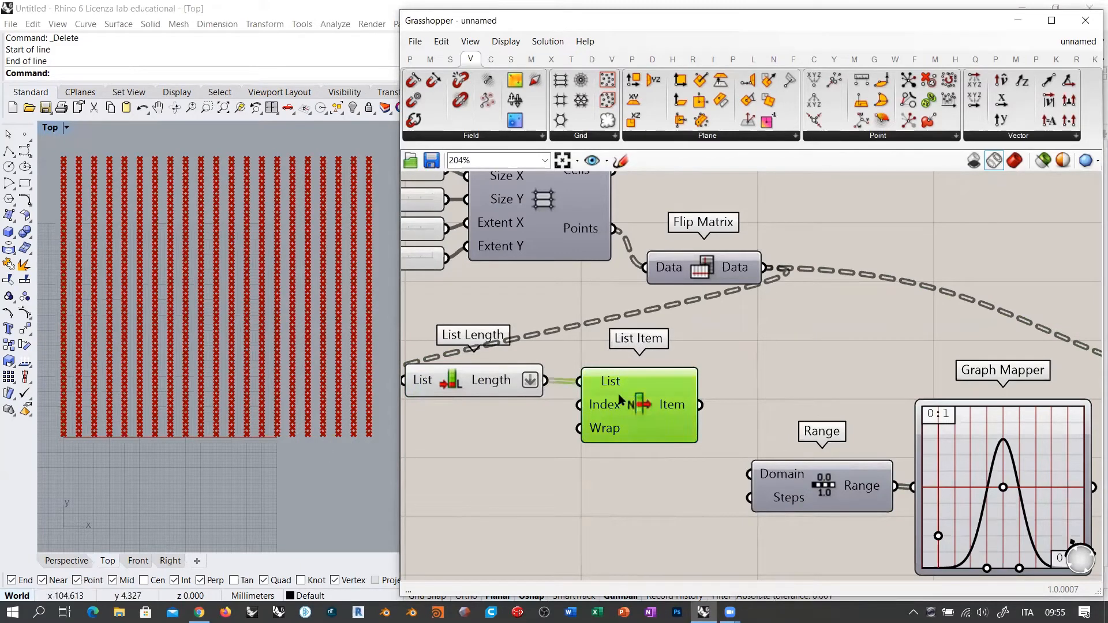
pyautogui.moveTo(641, 432); pyautogui.dragTo(626, 432)
pyautogui.click(626, 458)
pyautogui.moveTo(660, 407)
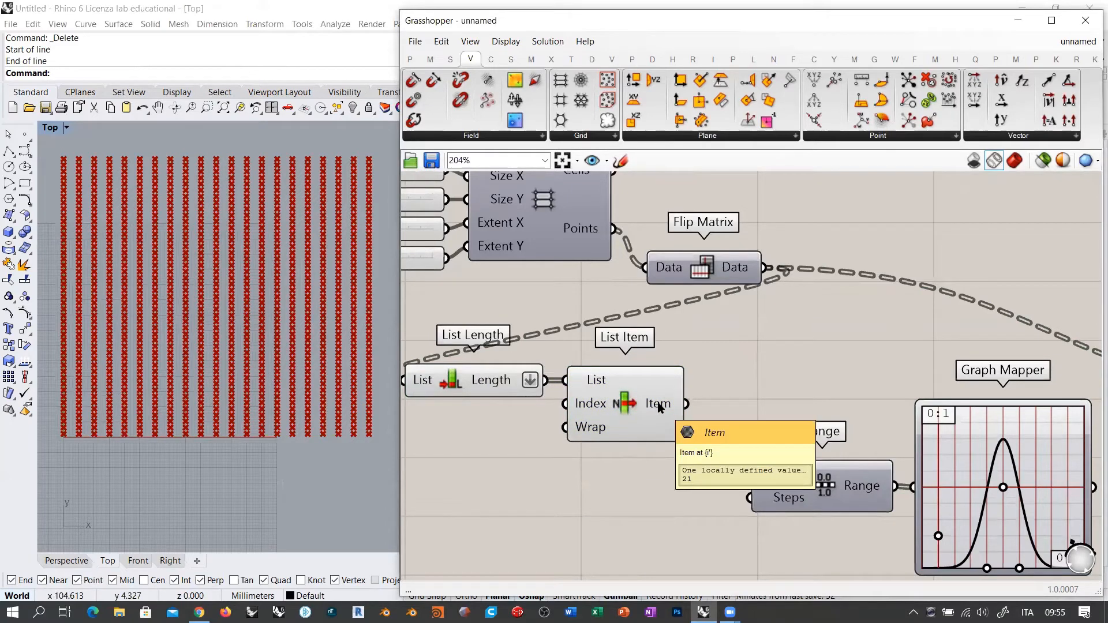
# Step: Connect List Item's Item output to the Steps input of Range and check the resulting list of numbers
pyautogui.moveTo(659, 407); pyautogui.dragTo(588, 340, button='right')
pyautogui.moveTo(615, 336); pyautogui.dragTo(678, 430)
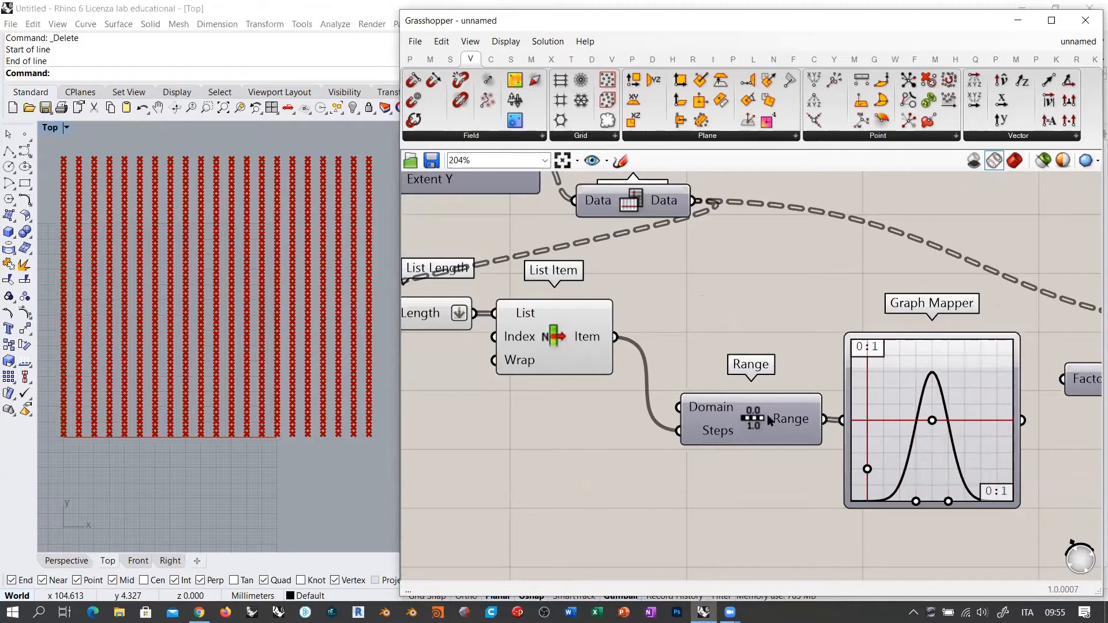
pyautogui.moveTo(787, 423)
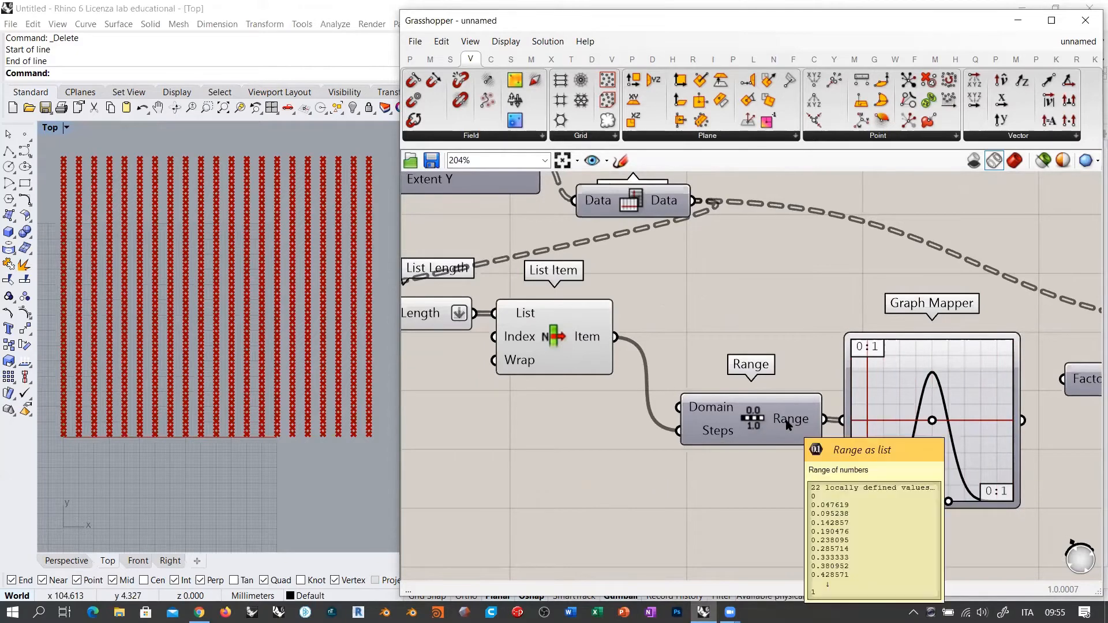
# Step: Apply the expression x-1 to the Steps input of Range and check its output list
pyautogui.rightClick(712, 433)
pyautogui.moveTo(849, 474)
pyautogui.write('x-')
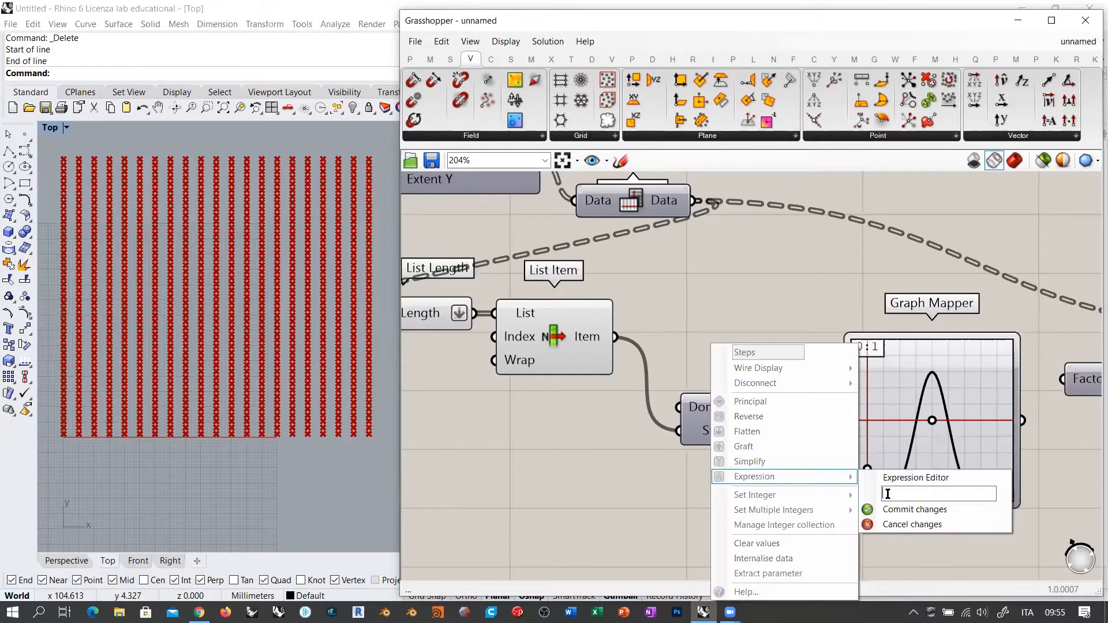
pyautogui.write('1')
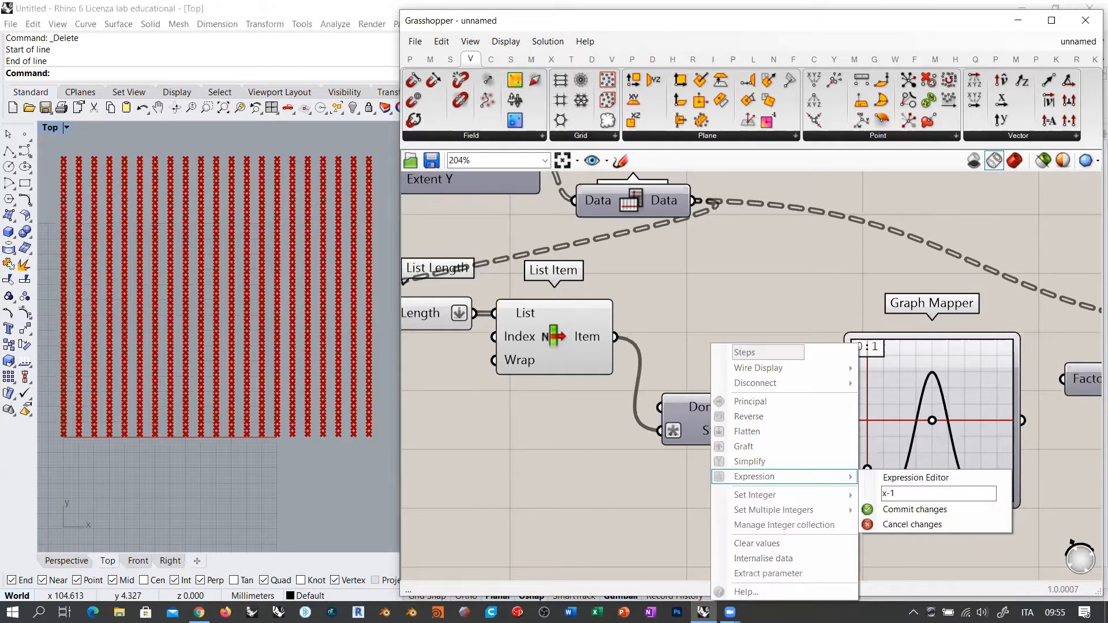
pyautogui.click(540, 460)
pyautogui.moveTo(796, 424)
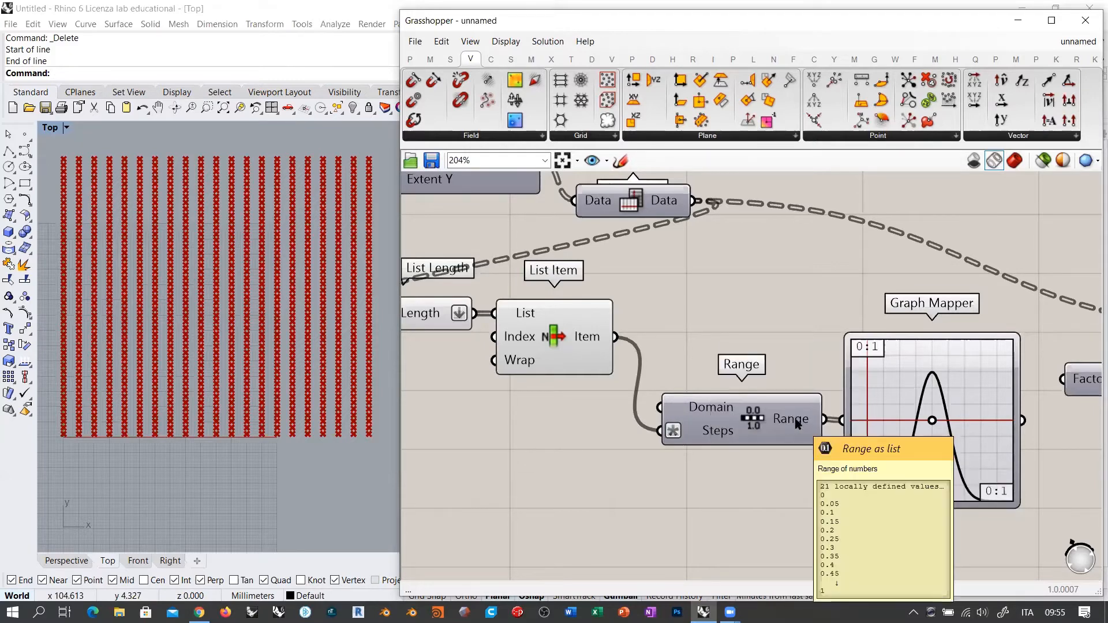
pyautogui.click(894, 391)
# Step: Connect the Graph Mapper's output to the Factor input of Unit Y
pyautogui.moveTo(874, 392); pyautogui.dragTo(784, 380, button='right')
pyautogui.scroll(-2, 784, 379)
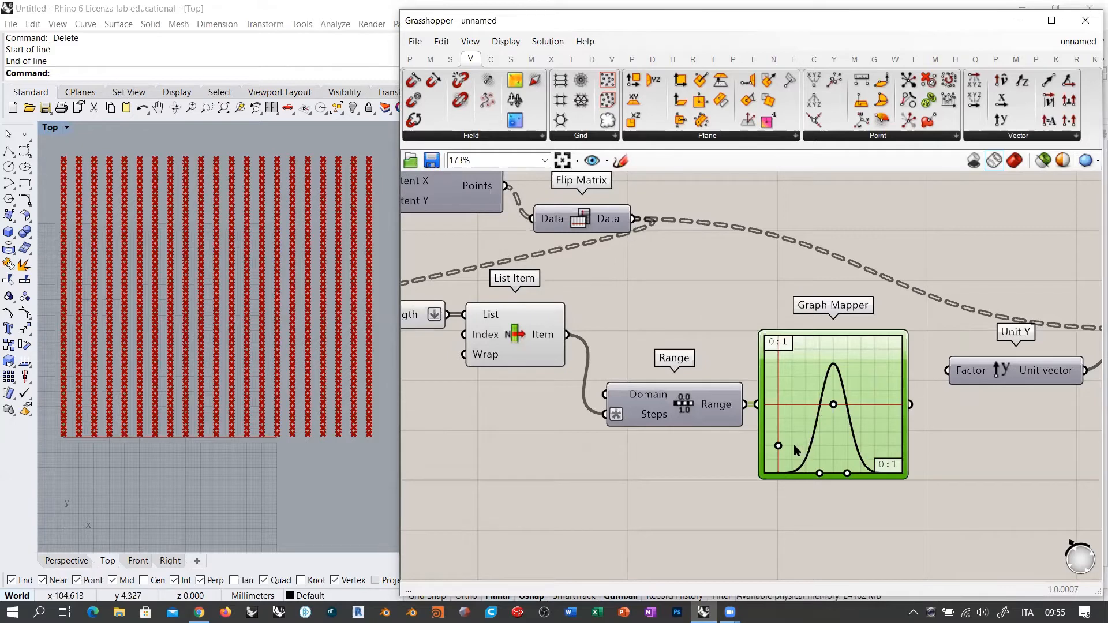
pyautogui.moveTo(914, 410); pyautogui.dragTo(947, 371)
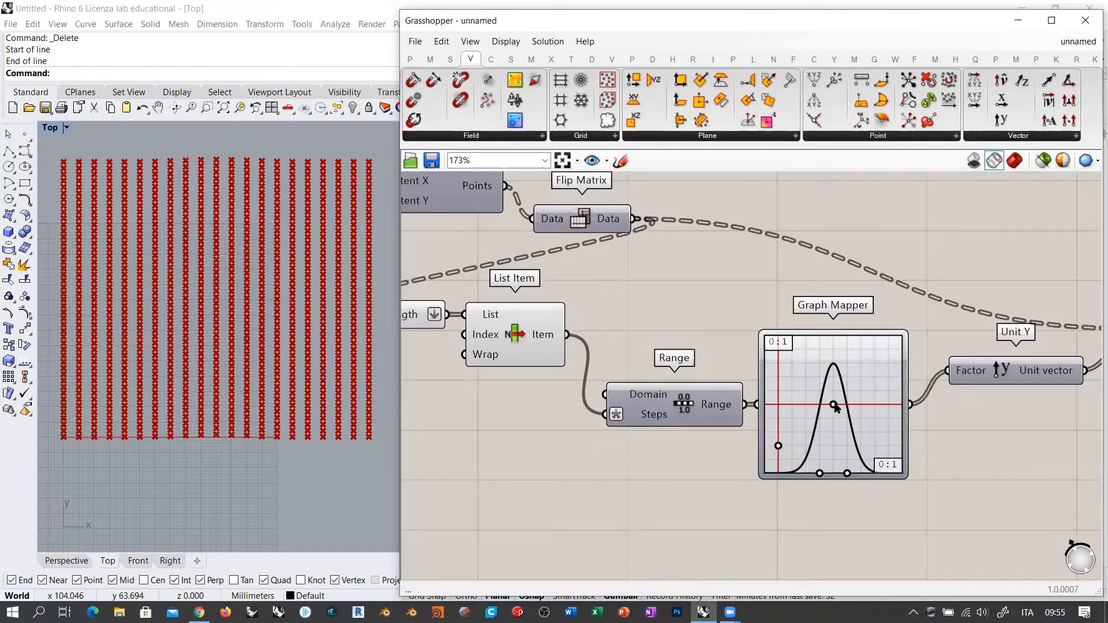
# Step: Try reshaping the Gaussian curve in the Graph Mapper by raising its peak and shifting its centre sideways
pyautogui.moveTo(833, 405)
pyautogui.mouseDown()
pyautogui.moveTo(863, 405)
pyautogui.moveTo(815, 404)
pyautogui.moveTo(862, 405)
pyautogui.moveTo(842, 405)
pyautogui.mouseUp()
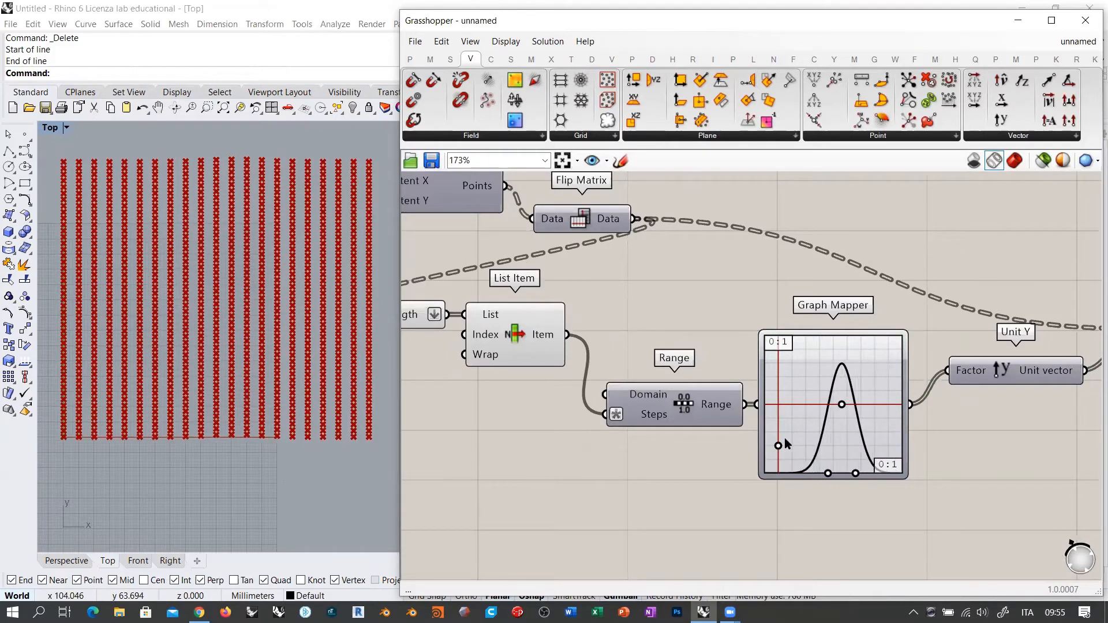
pyautogui.moveTo(778, 446)
pyautogui.mouseDown()
pyautogui.moveTo(778, 315)
pyautogui.moveTo(784, 448)
pyautogui.moveTo(790, 439)
pyautogui.mouseUp()
pyautogui.moveTo(828, 474)
pyautogui.mouseDown()
pyautogui.moveTo(802, 473)
pyautogui.moveTo(840, 466)
pyautogui.moveTo(825, 463)
pyautogui.mouseUp()
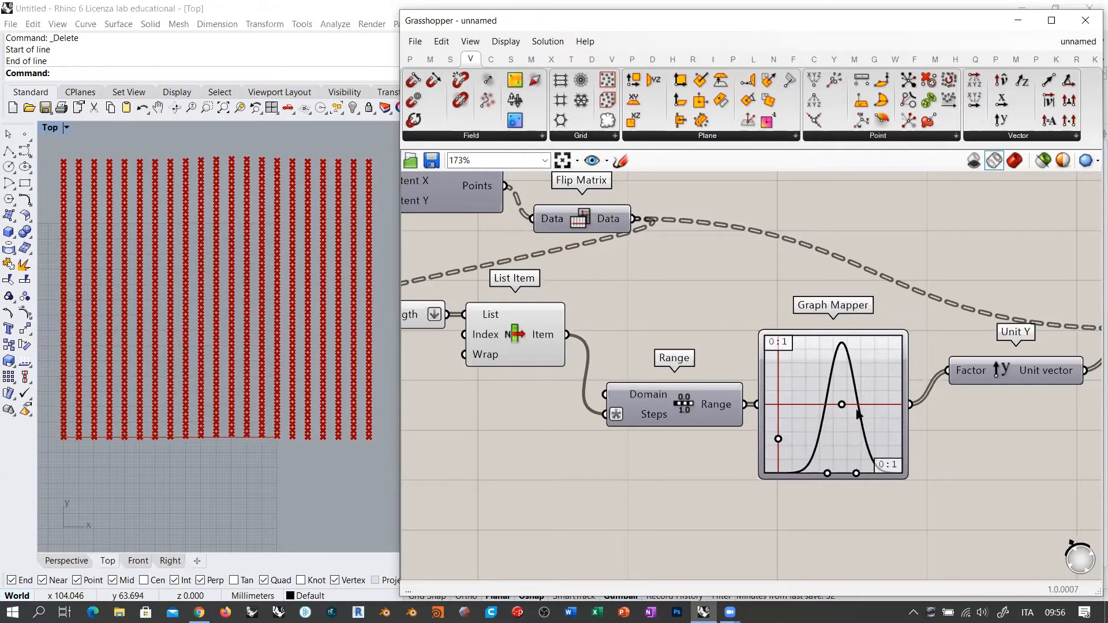
pyautogui.moveTo(842, 406)
pyautogui.mouseDown()
pyautogui.moveTo(788, 406)
pyautogui.moveTo(835, 406)
pyautogui.mouseUp()
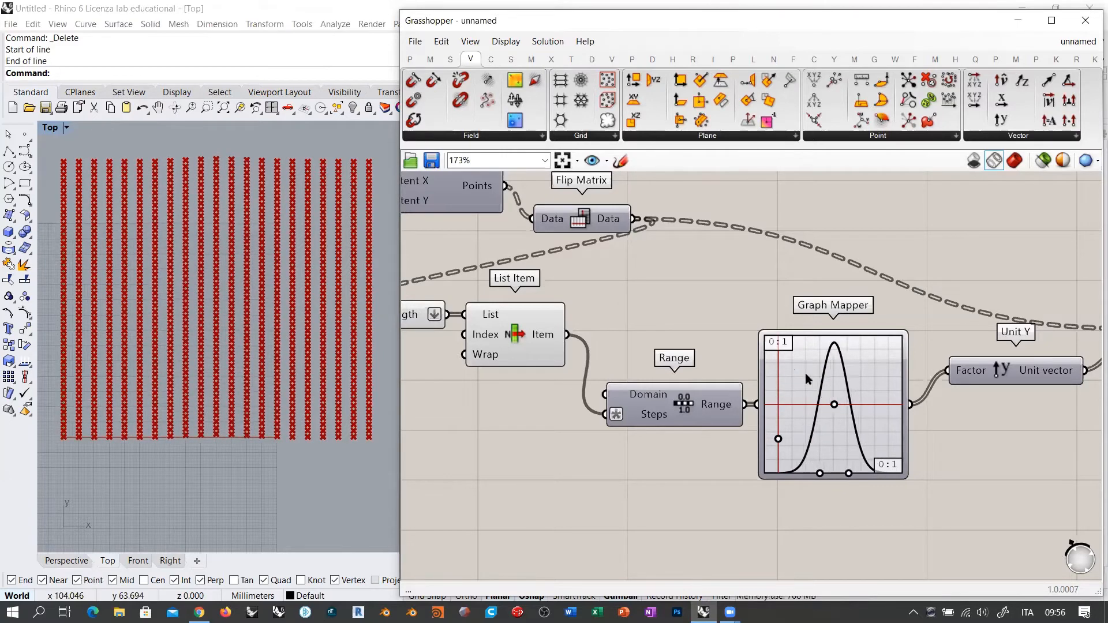
# Step: Change the Graph Mapper's graph type to Sine
pyautogui.rightClick(806, 374)
pyautogui.moveTo(860, 541)
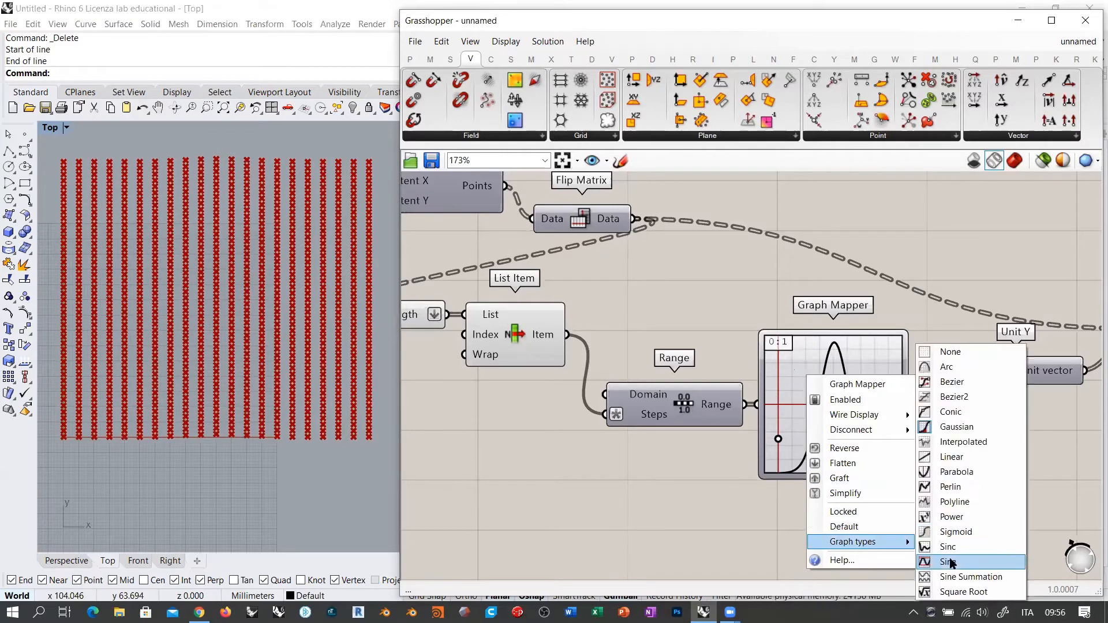
pyautogui.click(947, 531)
# Step: Shift the Move component slightly down so its Motion input lines up with the Unit Y output
pyautogui.moveTo(902, 340); pyautogui.dragTo(792, 334)
pyautogui.scroll(-5, 705, 413)
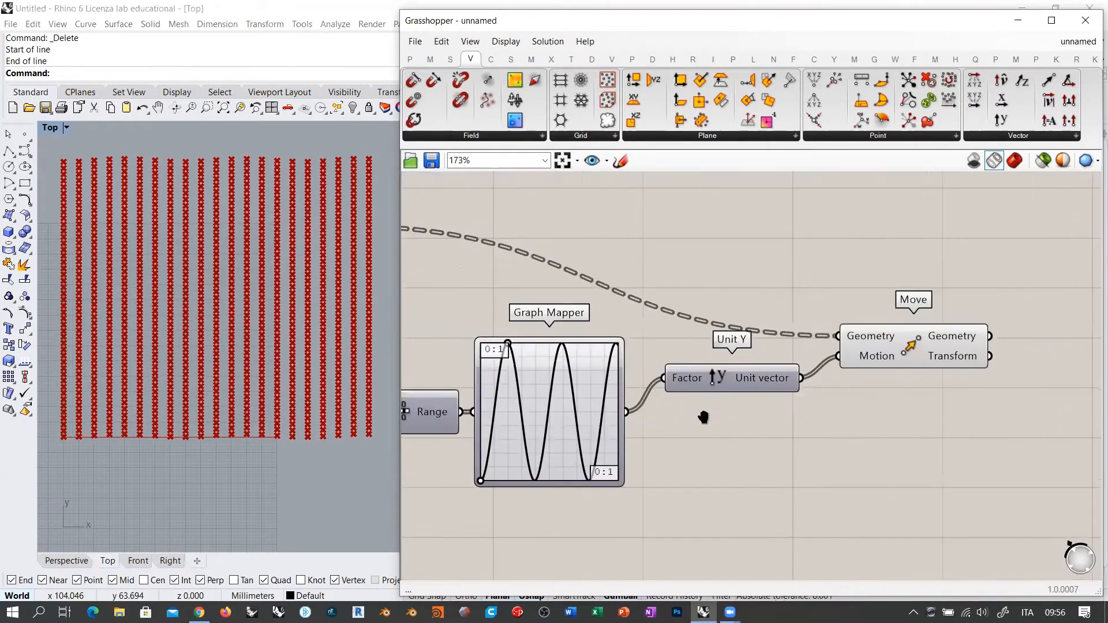
pyautogui.click(788, 376)
pyautogui.click(833, 353)
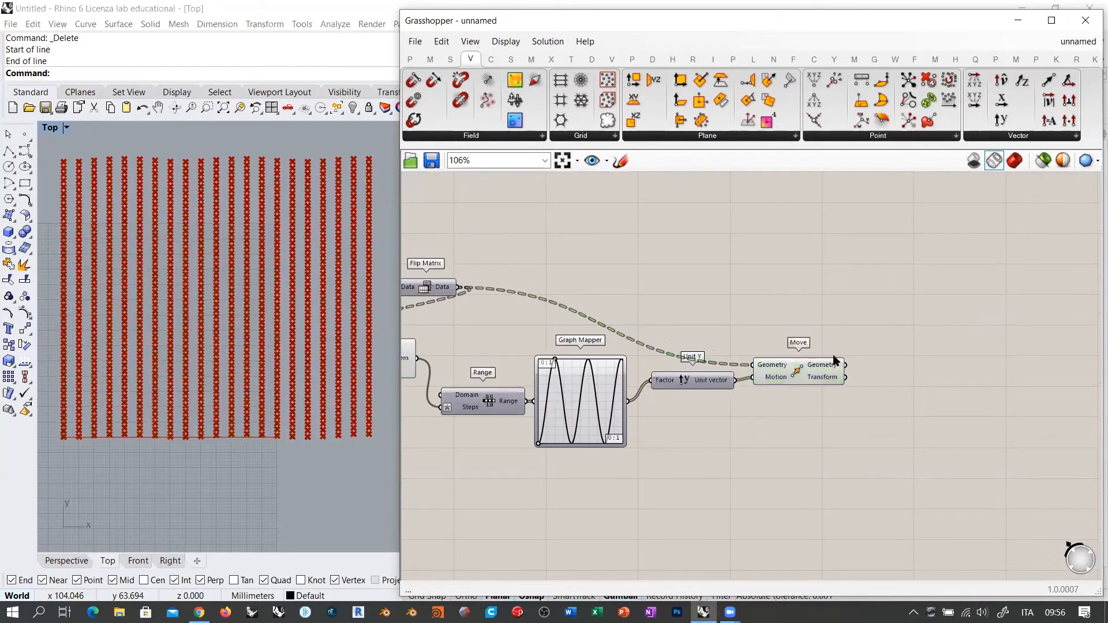
pyautogui.scroll(5, 829, 376)
pyautogui.moveTo(808, 358)
pyautogui.moveTo(801, 358); pyautogui.dragTo(797, 363)
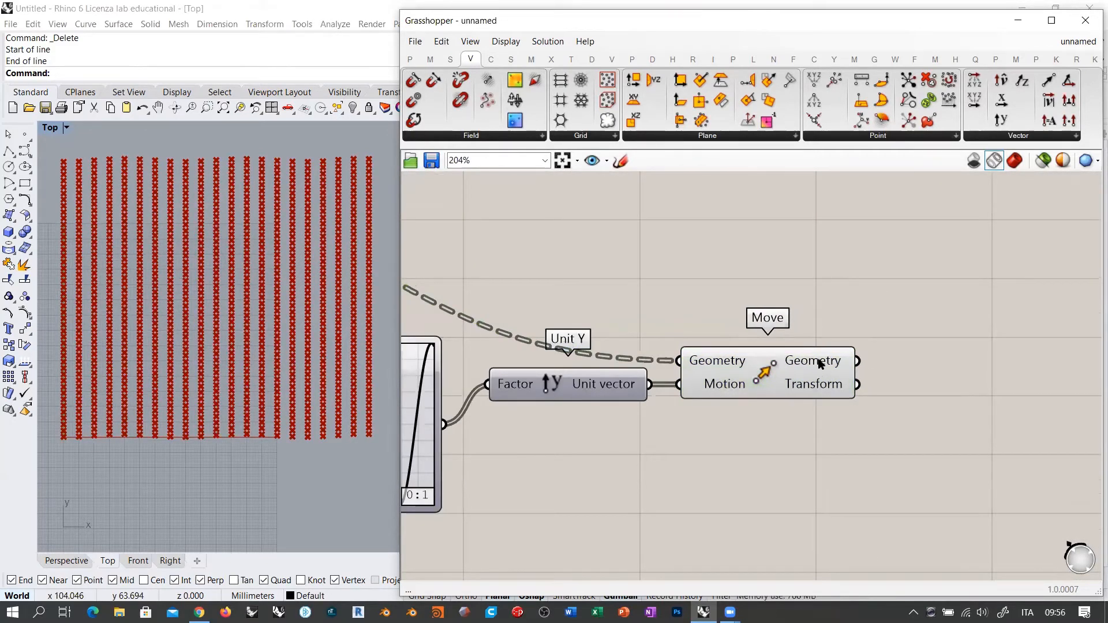
# Step: Check the data structure of Move's Geometry output and flatten it
pyautogui.moveTo(820, 364)
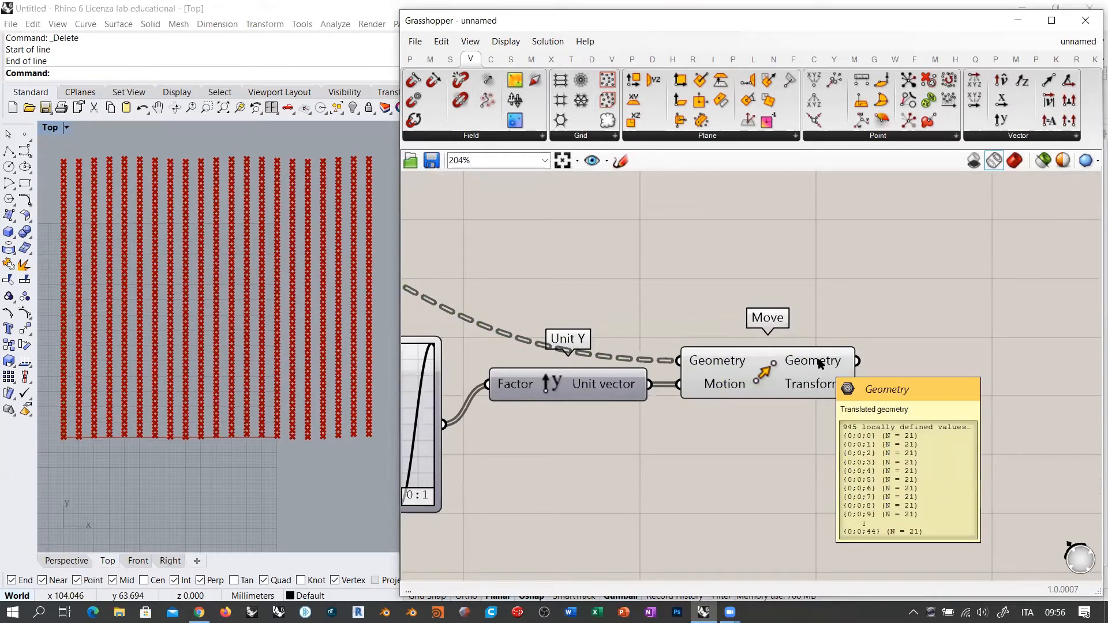
pyautogui.rightClick(820, 363)
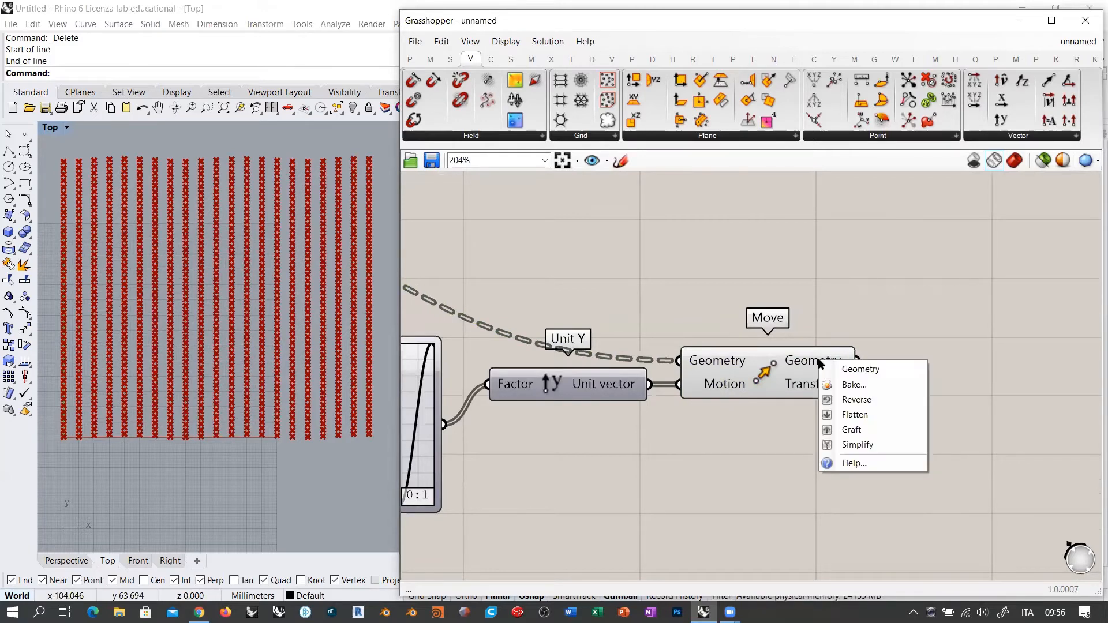
pyautogui.click(853, 414)
pyautogui.moveTo(878, 352); pyautogui.dragTo(737, 327, button='right')
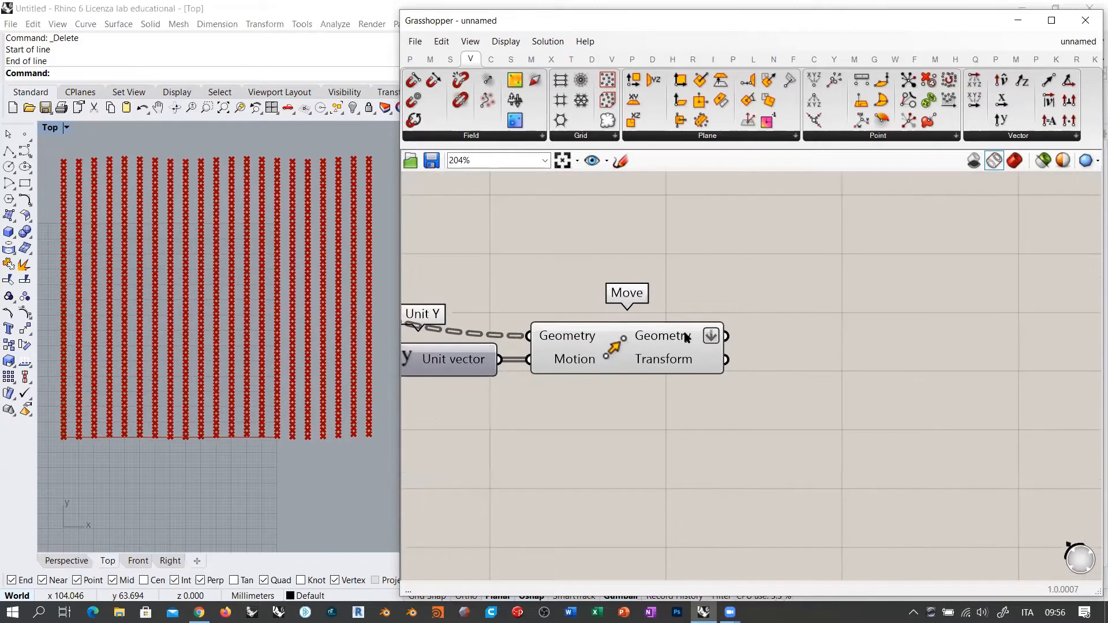
pyautogui.moveTo(687, 336)
# Step: Shift the whole chain from List Length to Move further right and down, away from the Rectangular grid
pyautogui.scroll(-3, 910, 353)
pyautogui.scroll(-1, 909, 350)
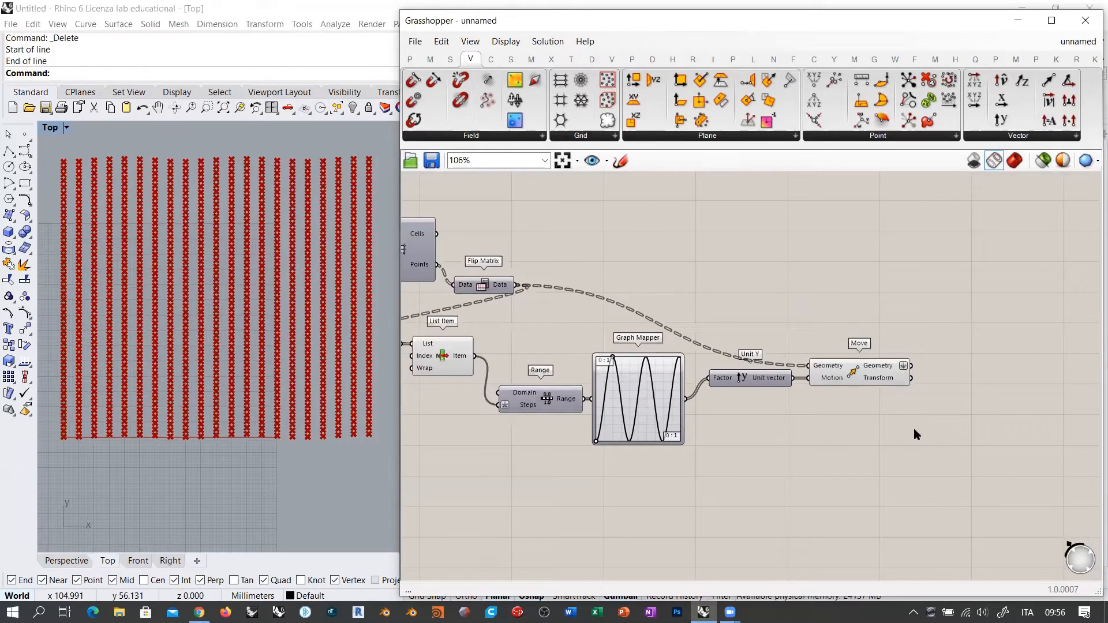
pyautogui.moveTo(913, 429); pyautogui.dragTo(953, 434, button='right')
pyautogui.scroll(-2, 947, 422)
pyautogui.moveTo(947, 433); pyautogui.dragTo(512, 359)
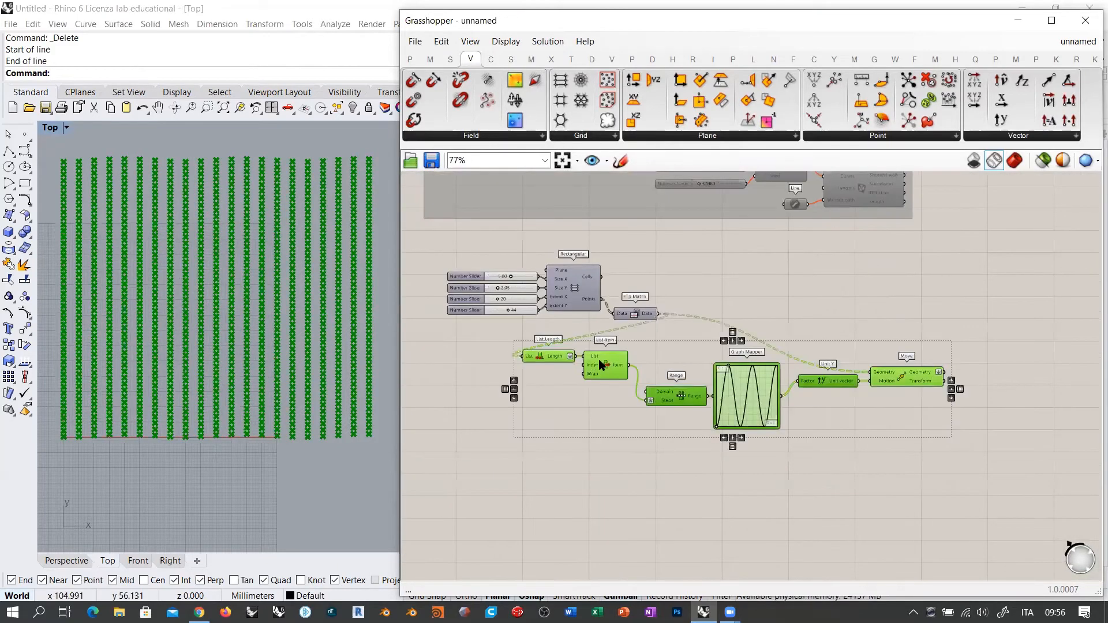
pyautogui.moveTo(598, 359); pyautogui.dragTo(734, 384)
pyautogui.click(760, 315)
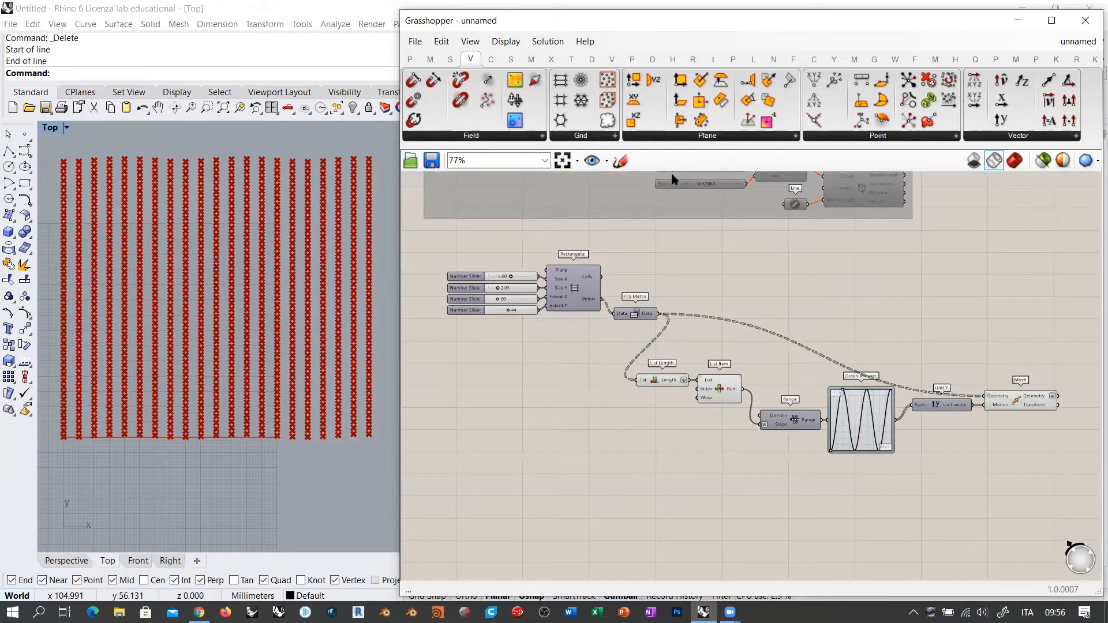
# Step: Browse the plug-in component sets and list the available Grid components, such as Compose Grid
pyautogui.click(732, 58)
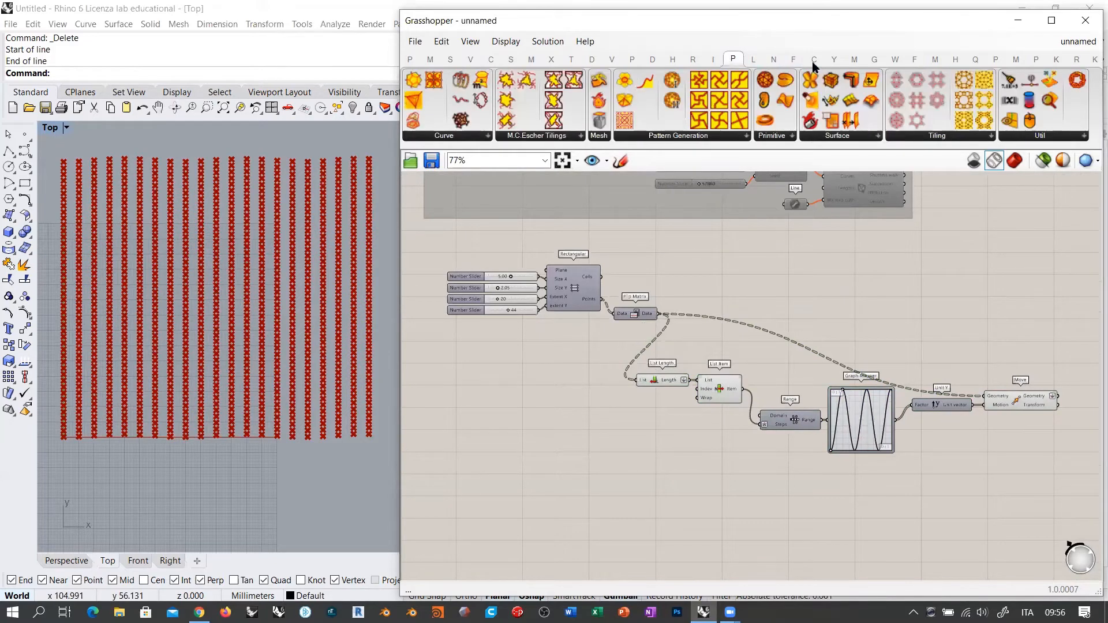
pyautogui.click(996, 59)
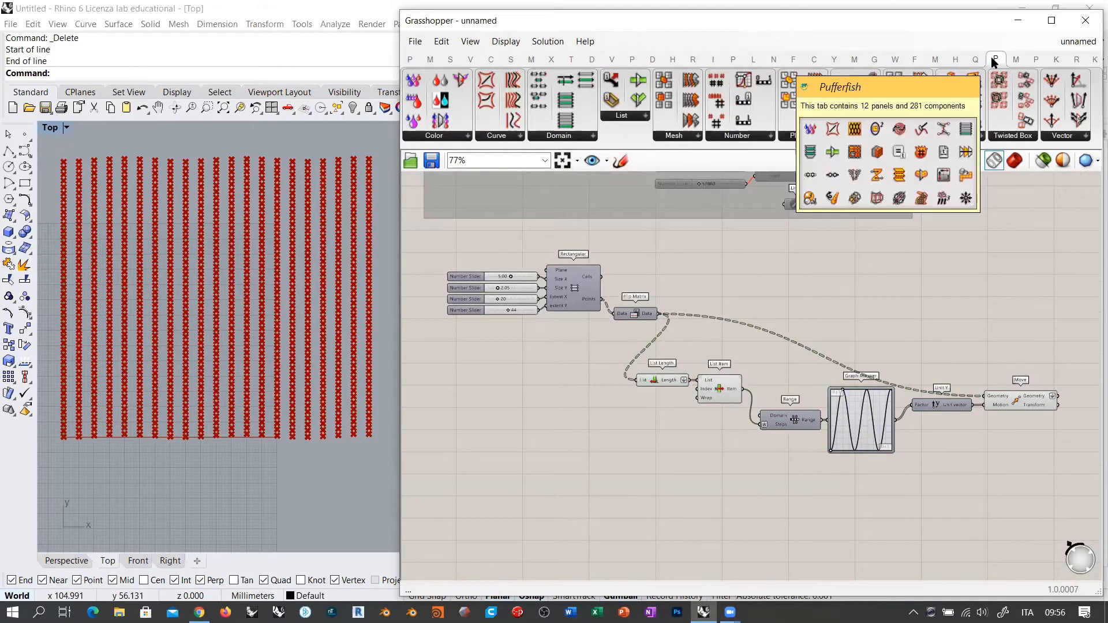
pyautogui.click(1036, 58)
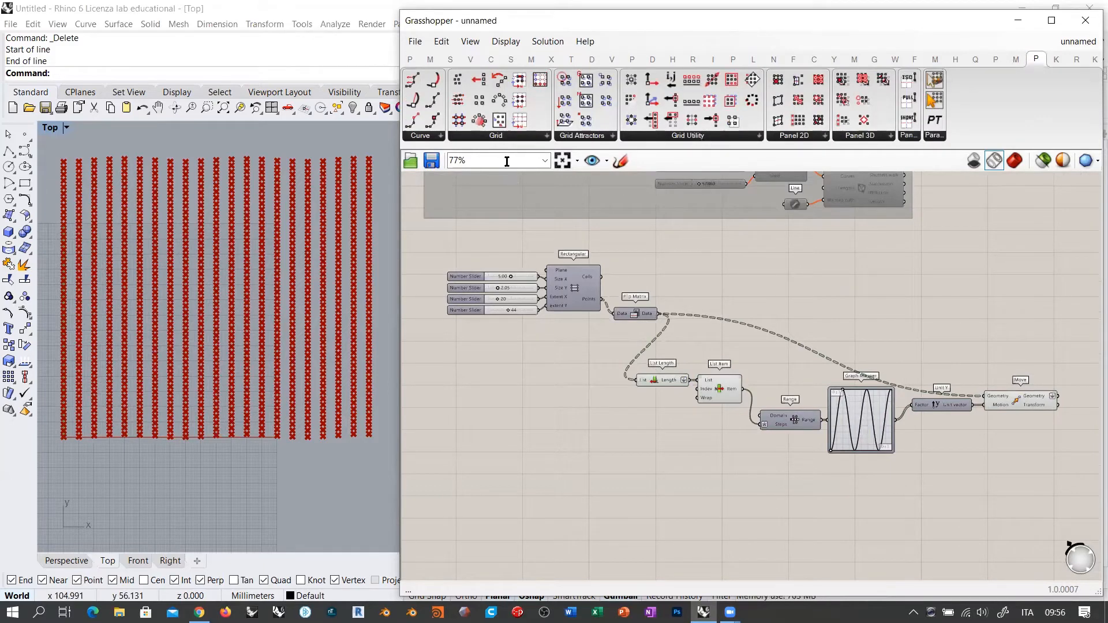
pyautogui.click(516, 137)
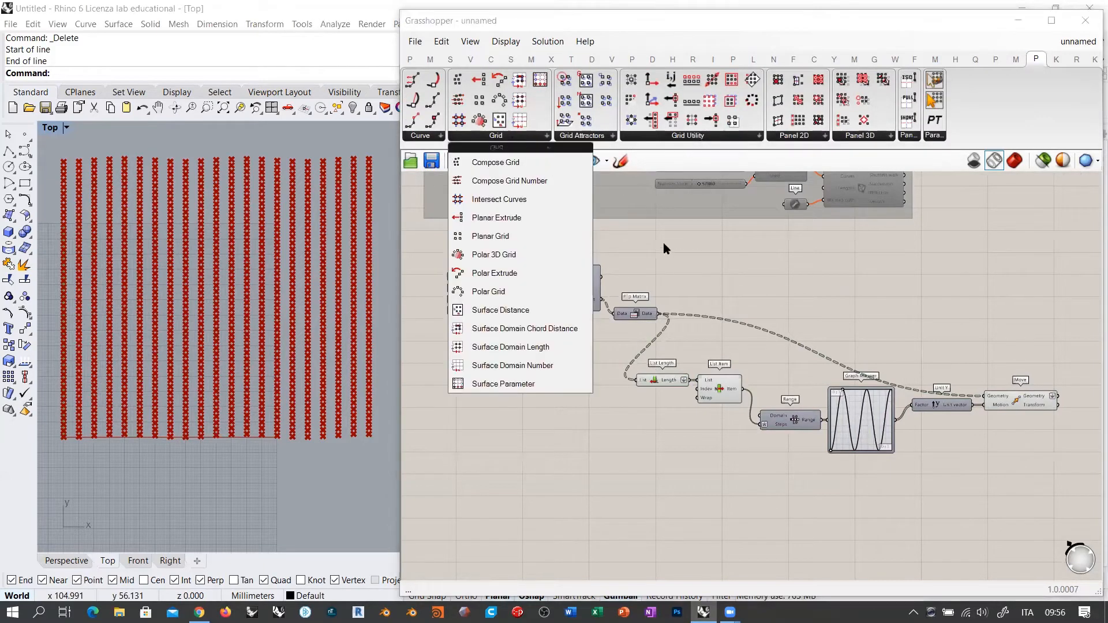
# Step: Move Flip Matrix below the Rectangular component to free the space beside its Points output
pyautogui.scroll(5, 623, 289)
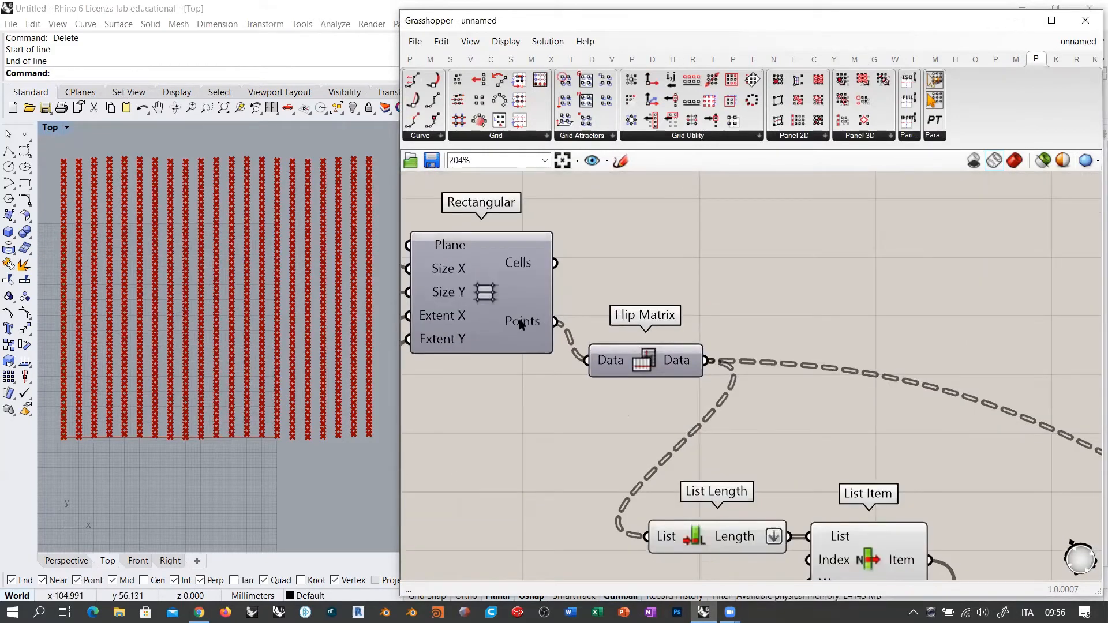
pyautogui.moveTo(644, 364); pyautogui.dragTo(577, 449)
pyautogui.click(654, 367)
# Step: Add a Compose Grid component above the Flip Matrix wire, to the right of the Rectangular component
pyautogui.click(490, 136)
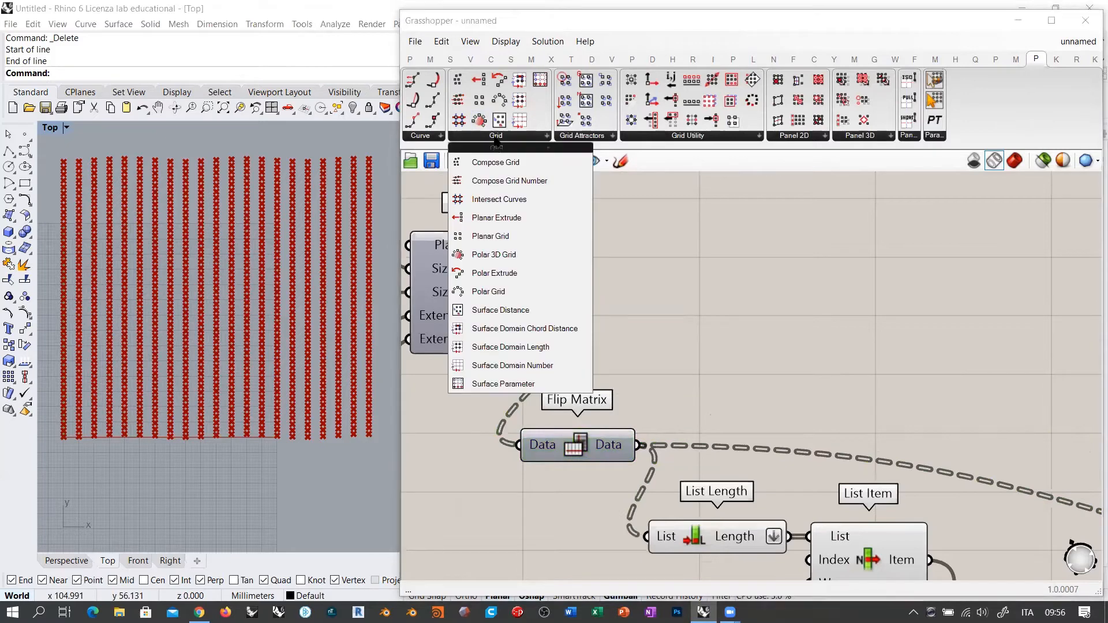
pyautogui.click(499, 163)
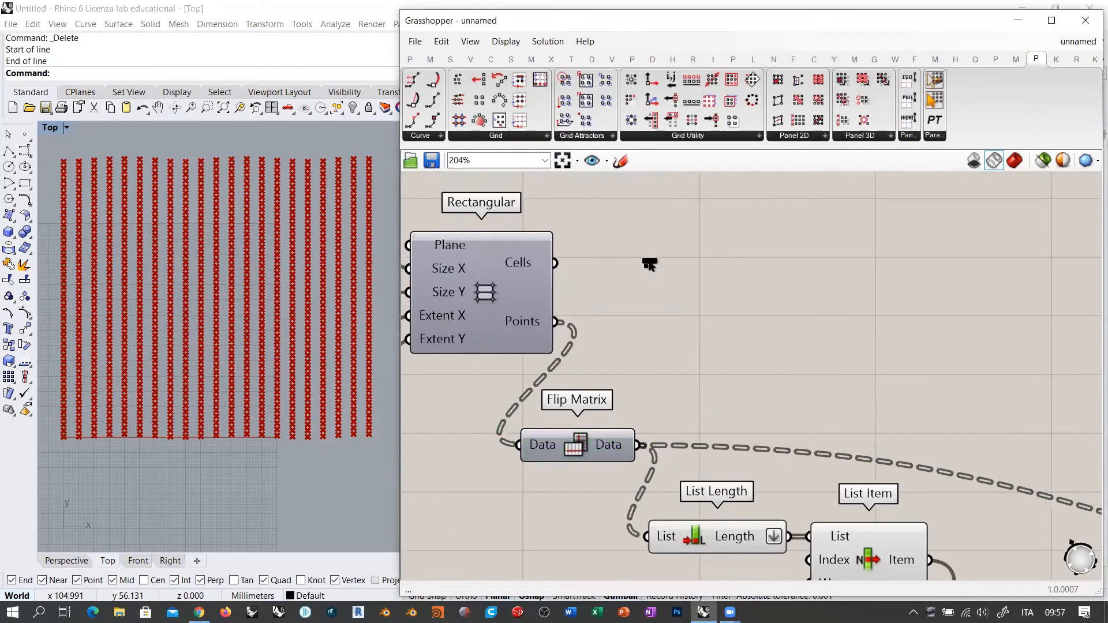
pyautogui.click(767, 324)
pyautogui.moveTo(742, 332); pyautogui.dragTo(796, 323)
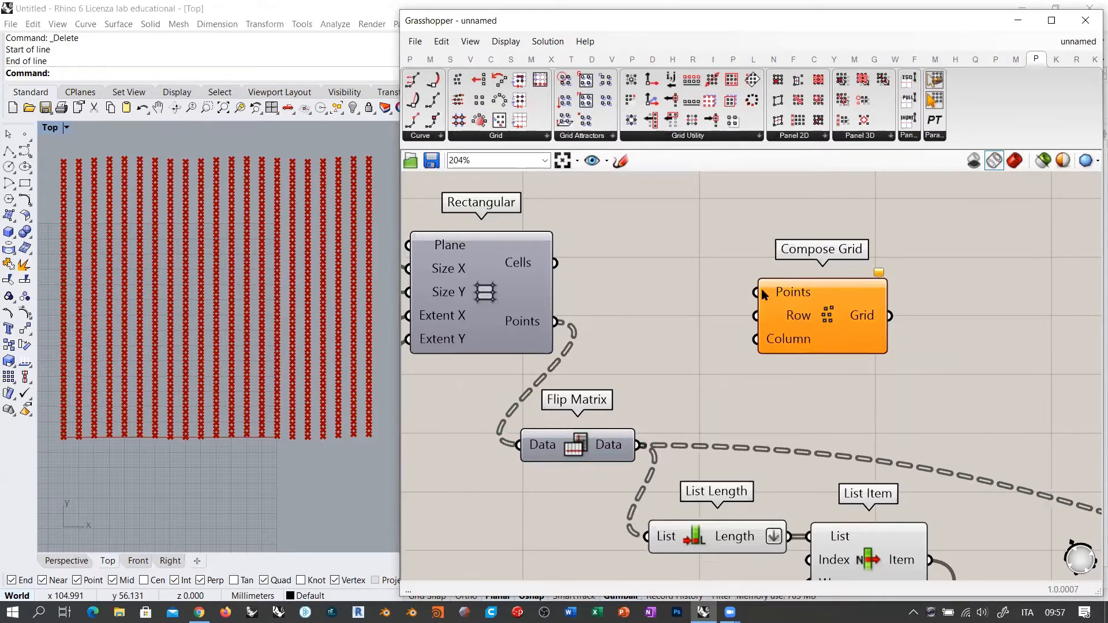
# Step: Flatten the Points input of Compose Grid and feed it from the Rectangular component's Points output
pyautogui.rightClick(791, 293)
pyautogui.click(831, 400)
pyautogui.moveTo(556, 322); pyautogui.dragTo(742, 297)
pyautogui.moveTo(835, 305); pyautogui.dragTo(868, 289)
pyautogui.click(839, 360)
pyautogui.moveTo(838, 360); pyautogui.dragTo(671, 320, button='right')
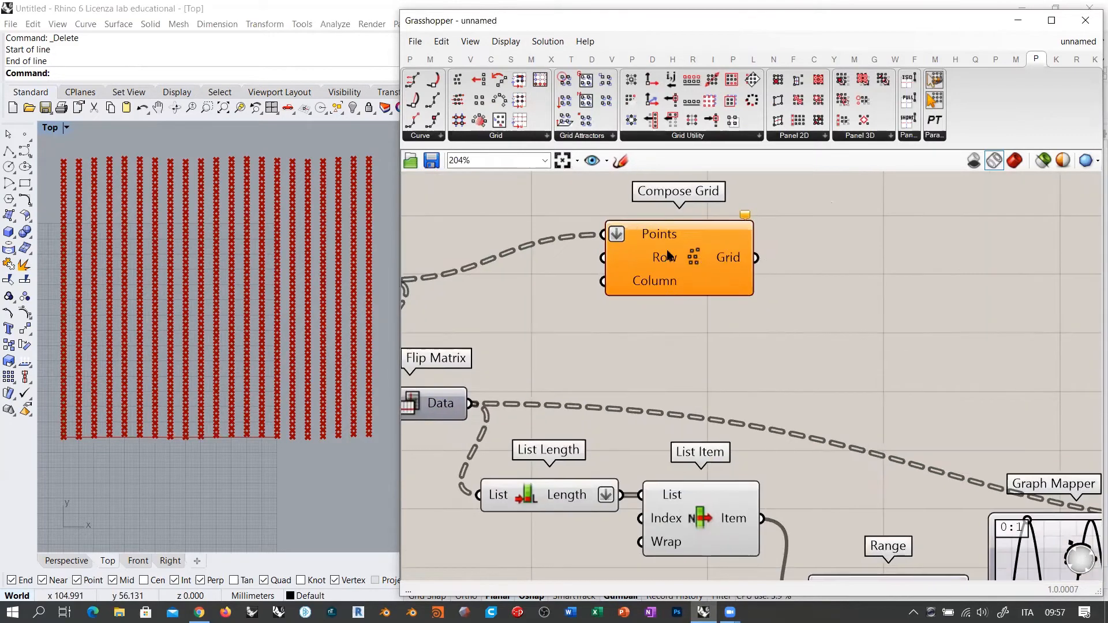
pyautogui.moveTo(671, 264); pyautogui.dragTo(889, 278, button='right')
pyautogui.scroll(-2, 889, 278)
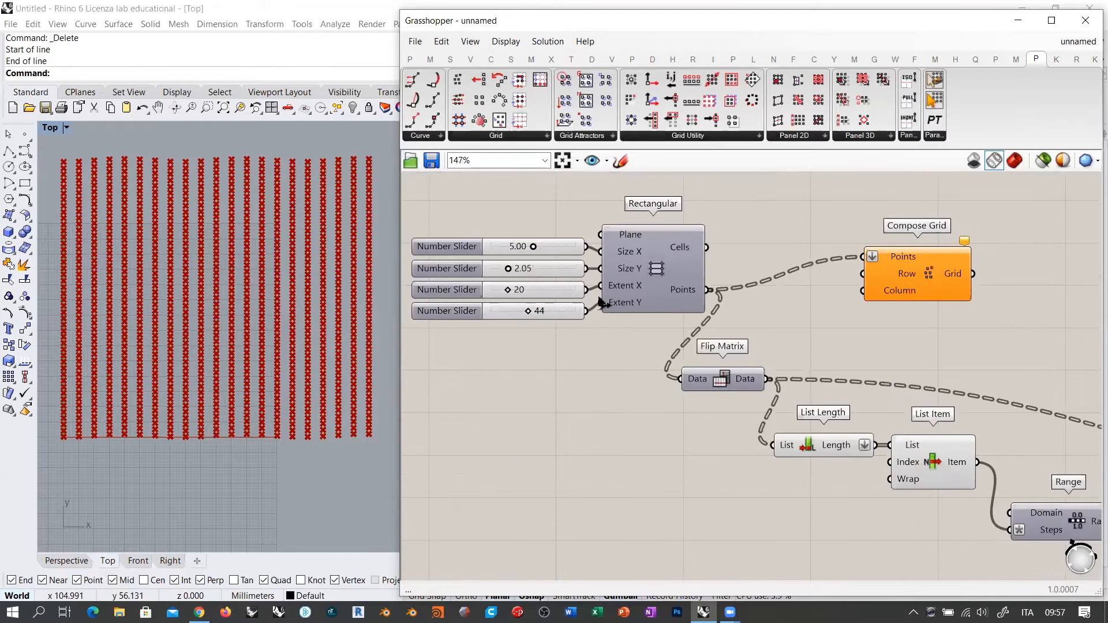
# Step: Connect the Extent Y slider to Compose Grid's Row input and the Extent X slider to its Column input
pyautogui.click(548, 292)
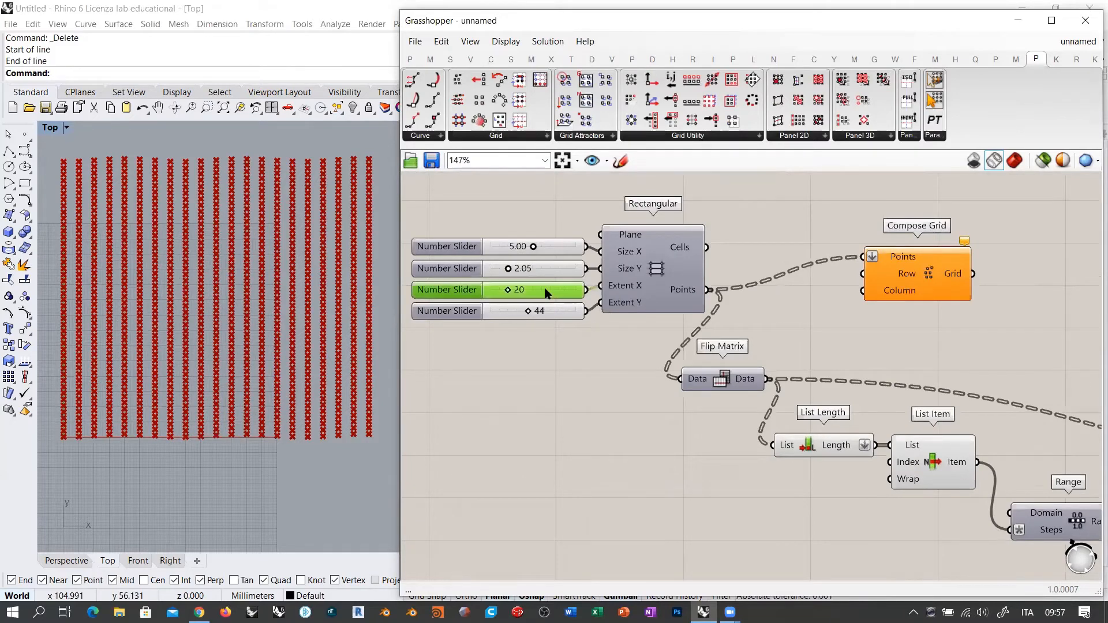
pyautogui.click(558, 314)
pyautogui.moveTo(609, 326); pyautogui.dragTo(563, 342, button='right')
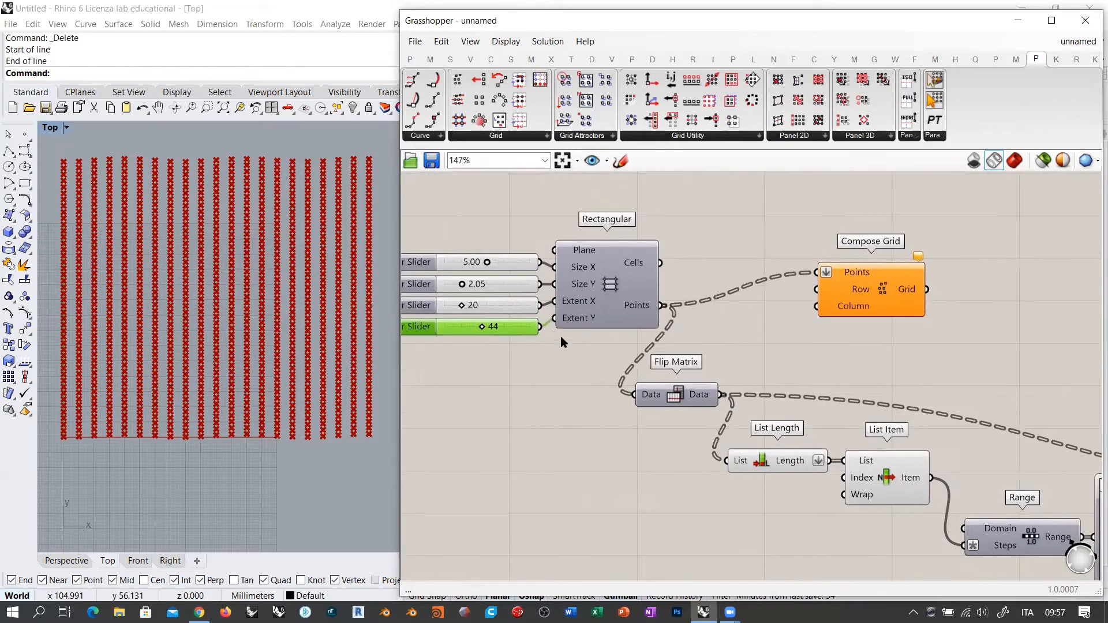
pyautogui.moveTo(540, 328); pyautogui.dragTo(809, 290)
pyautogui.moveTo(542, 305); pyautogui.dragTo(815, 306)
pyautogui.click(846, 360)
pyautogui.moveTo(870, 322); pyautogui.dragTo(681, 319, button='right')
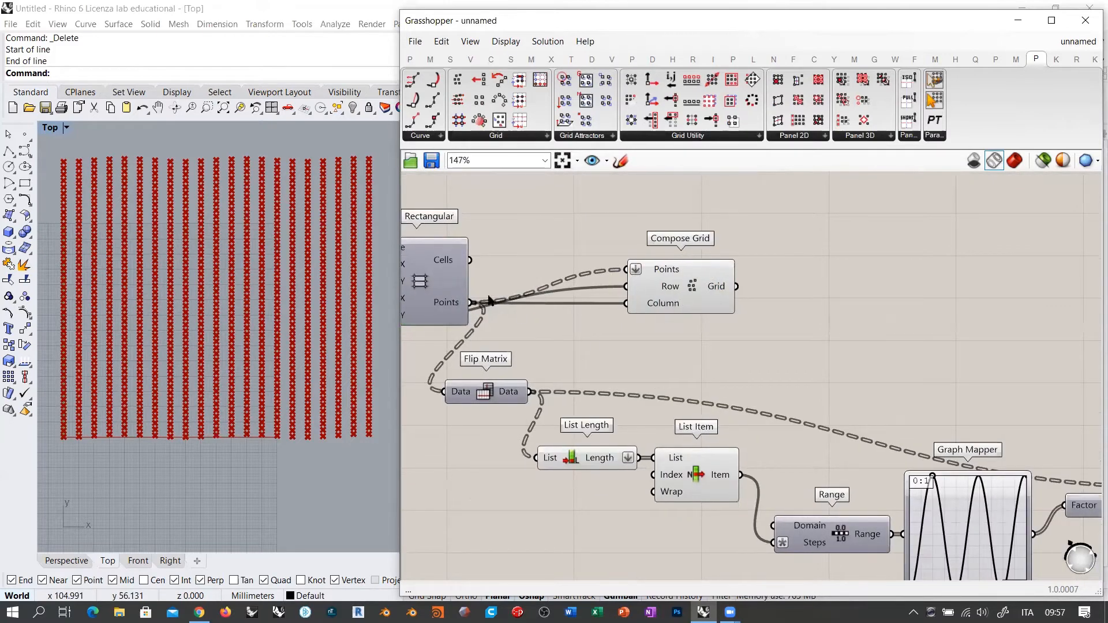
# Step: Turn off the preview of the whole chain from List Length to Move
pyautogui.scroll(-3, 585, 280)
pyautogui.moveTo(975, 343); pyautogui.dragTo(515, 451)
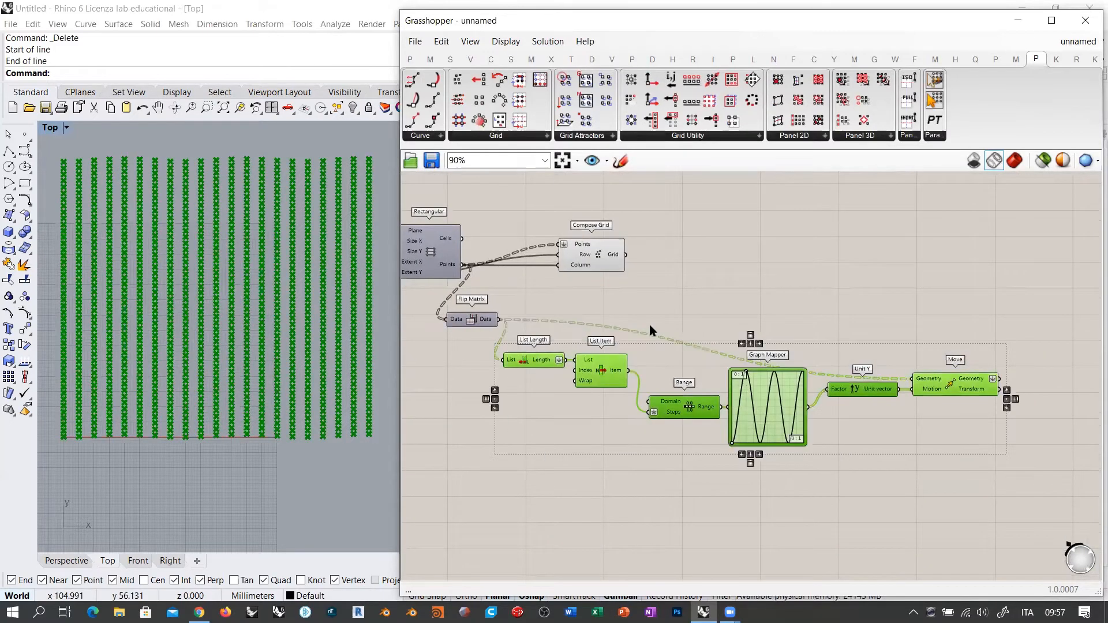
pyautogui.scroll(-1, 702, 296)
pyautogui.middleClick(702, 296)
pyautogui.click(750, 252)
pyautogui.click(732, 270)
pyautogui.scroll(4, 727, 283)
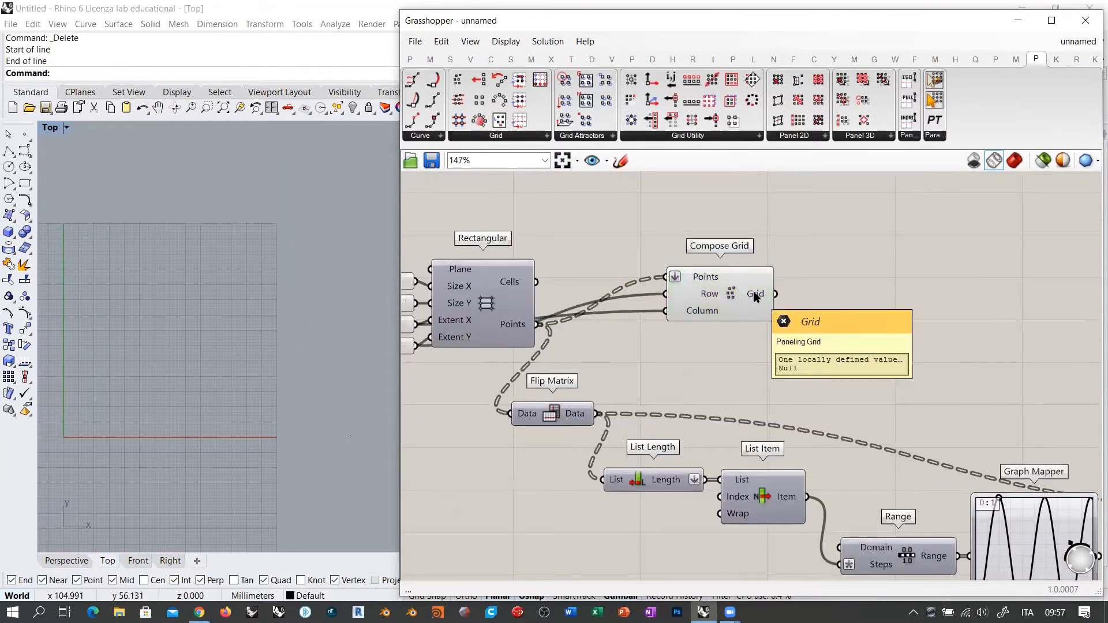
# Step: Move Compose Grid down level with the Rectangular component's Points output and review its connections
pyautogui.moveTo(712, 320); pyautogui.dragTo(869, 290, button='right')
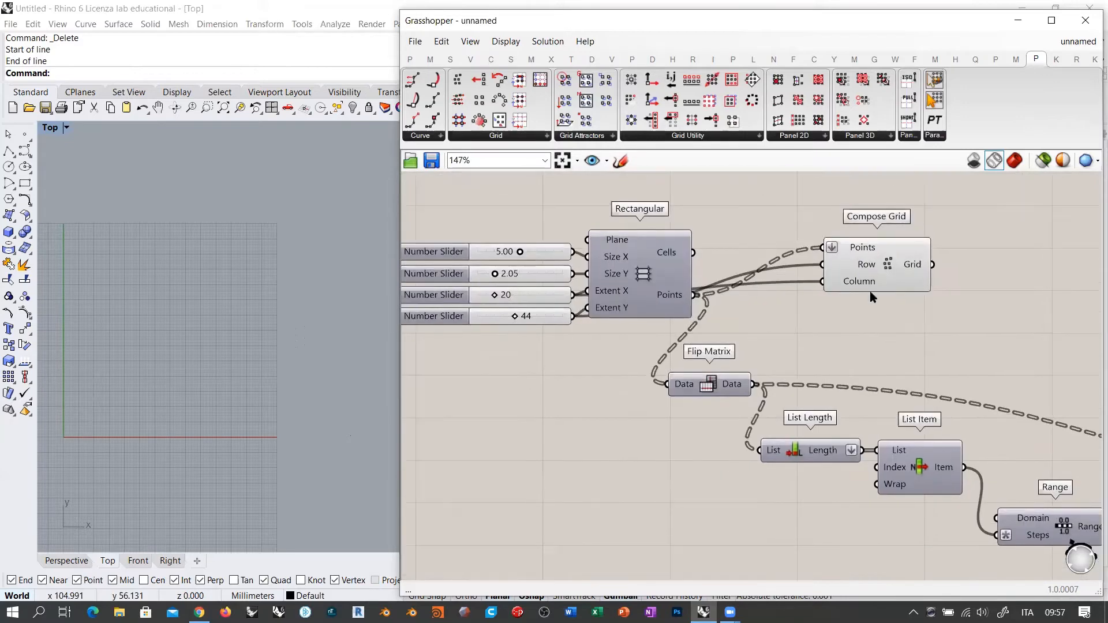
pyautogui.moveTo(874, 265); pyautogui.dragTo(875, 313)
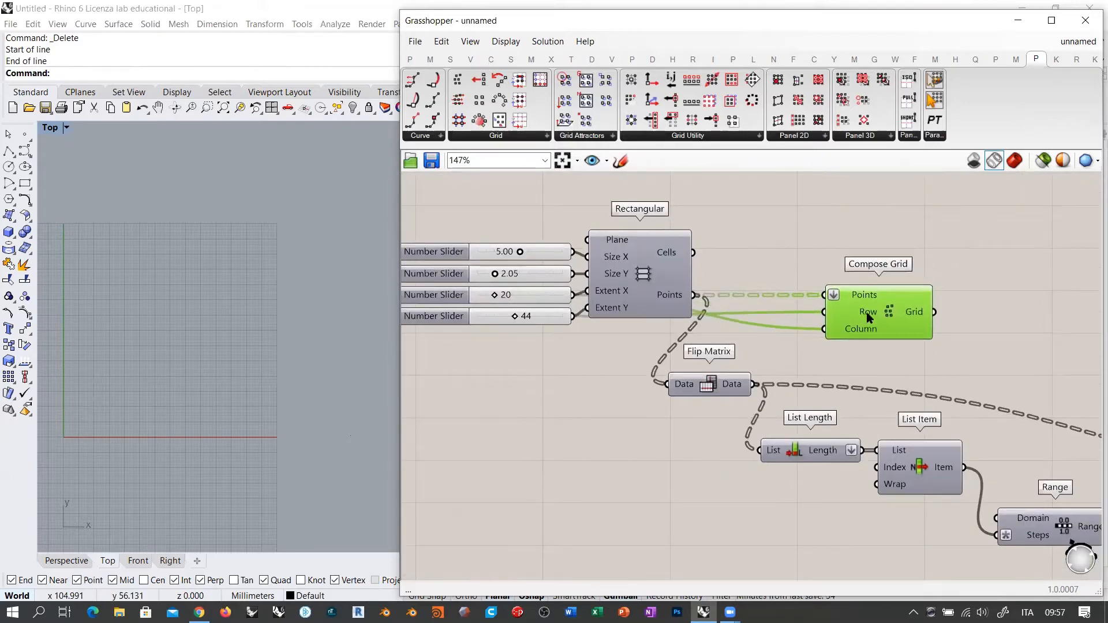
pyautogui.click(753, 270)
pyautogui.moveTo(672, 265); pyautogui.dragTo(788, 264, button='right')
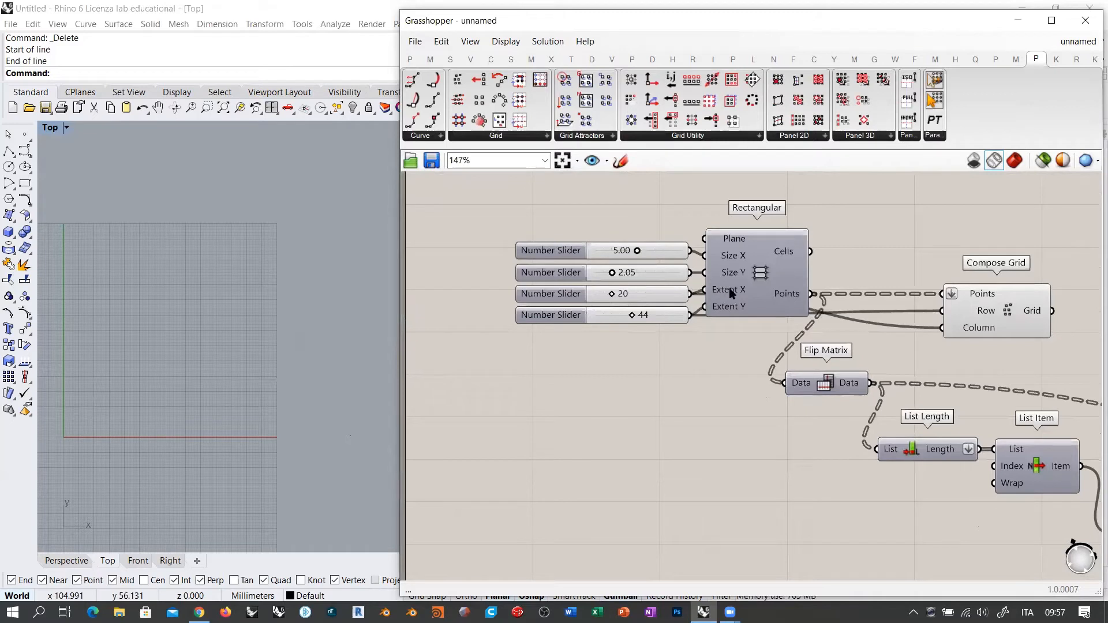
pyautogui.moveTo(730, 293)
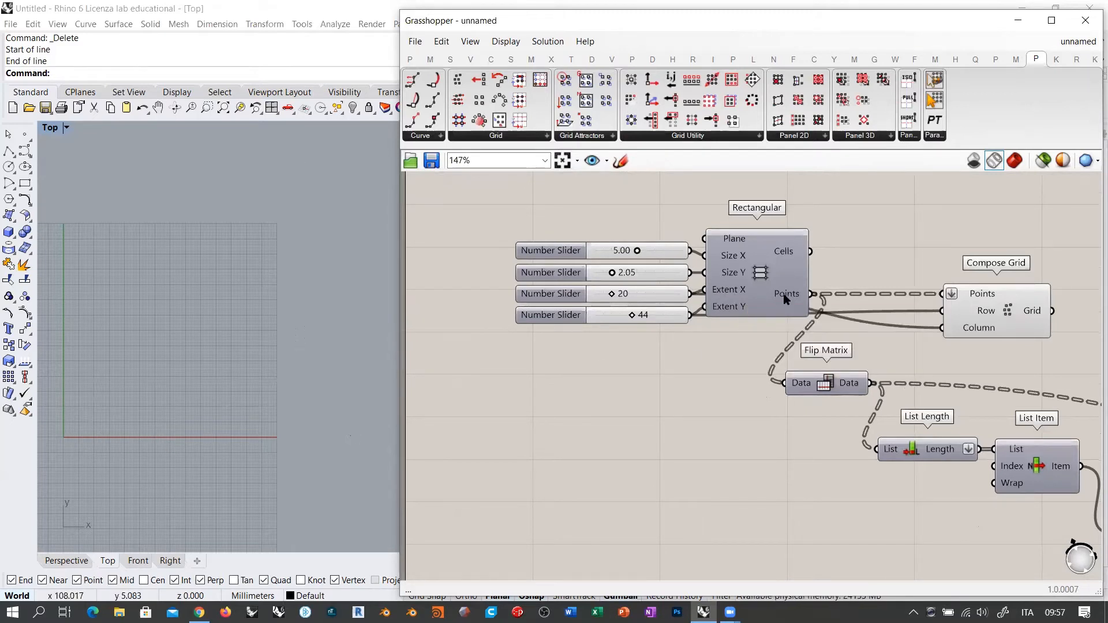
pyautogui.moveTo(786, 299)
pyautogui.click(999, 310)
pyautogui.moveTo(870, 321); pyautogui.dragTo(807, 312, button='right')
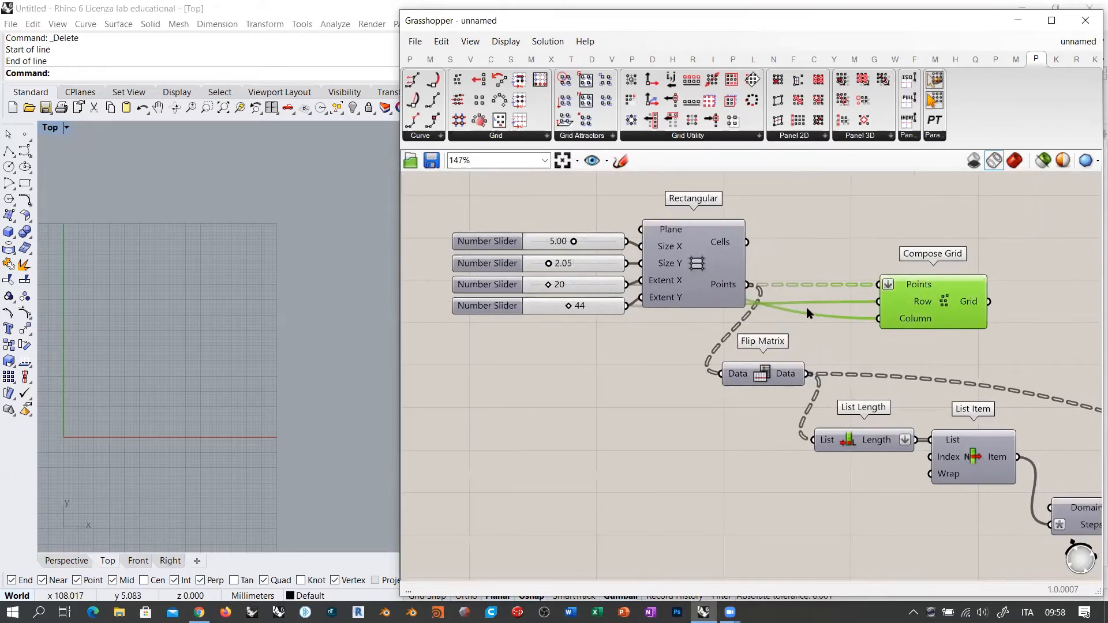
pyautogui.scroll(1, 806, 307)
pyautogui.click(835, 241)
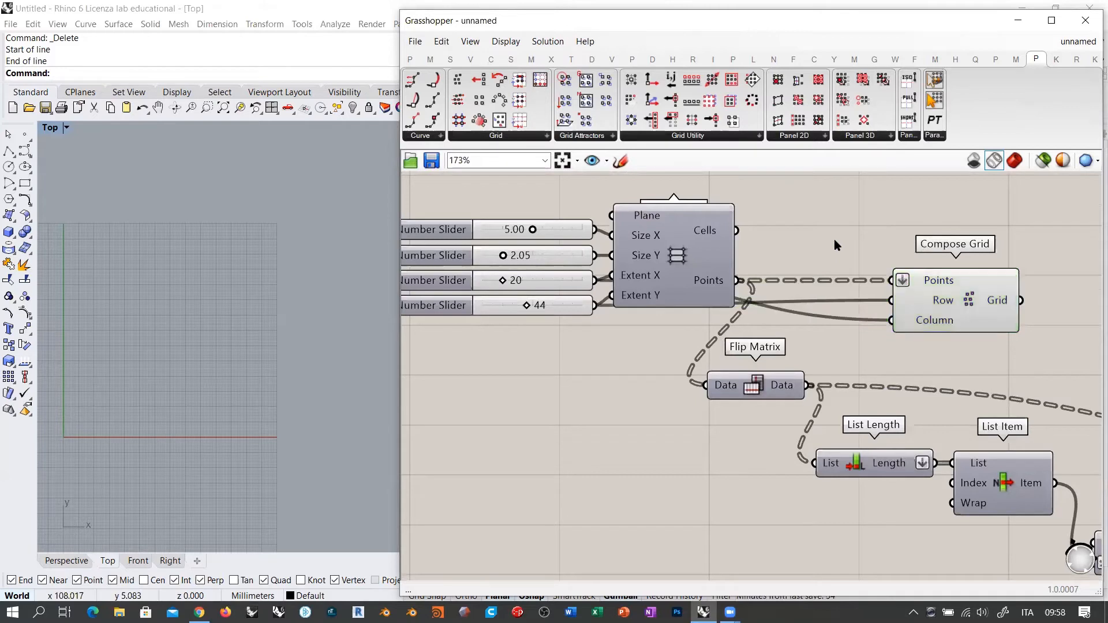
# Step: Try to swap the Compose Grid sources, with the Extent X slider into Row and the Extent Y slider into Column
pyautogui.click(568, 283)
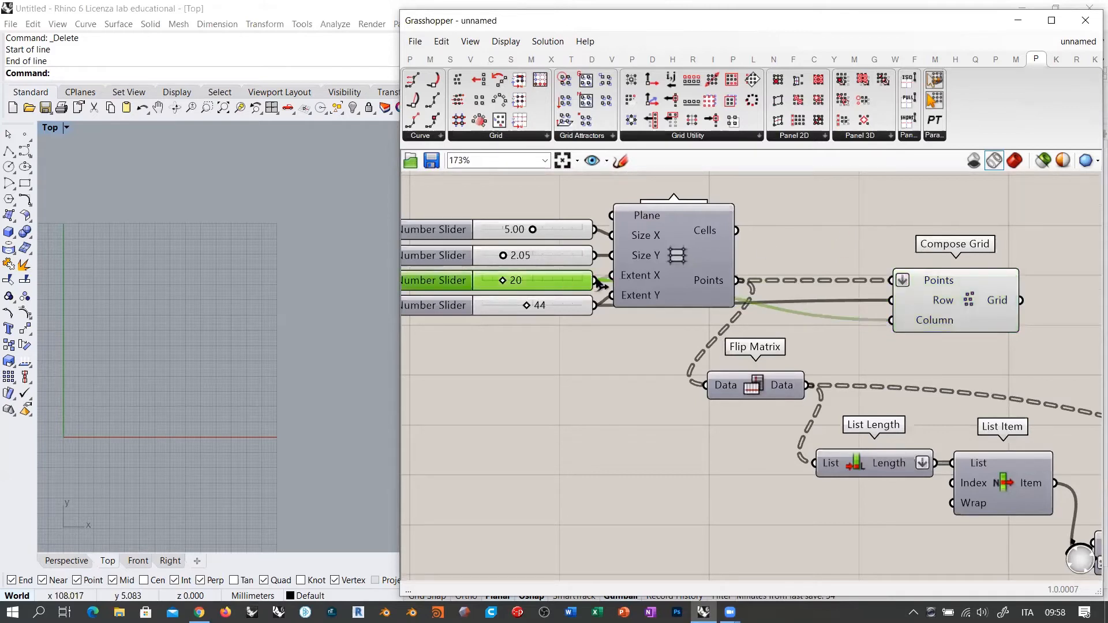
pyautogui.moveTo(596, 282); pyautogui.dragTo(898, 303)
pyautogui.moveTo(892, 321); pyautogui.dragTo(598, 306)
pyautogui.click(605, 346)
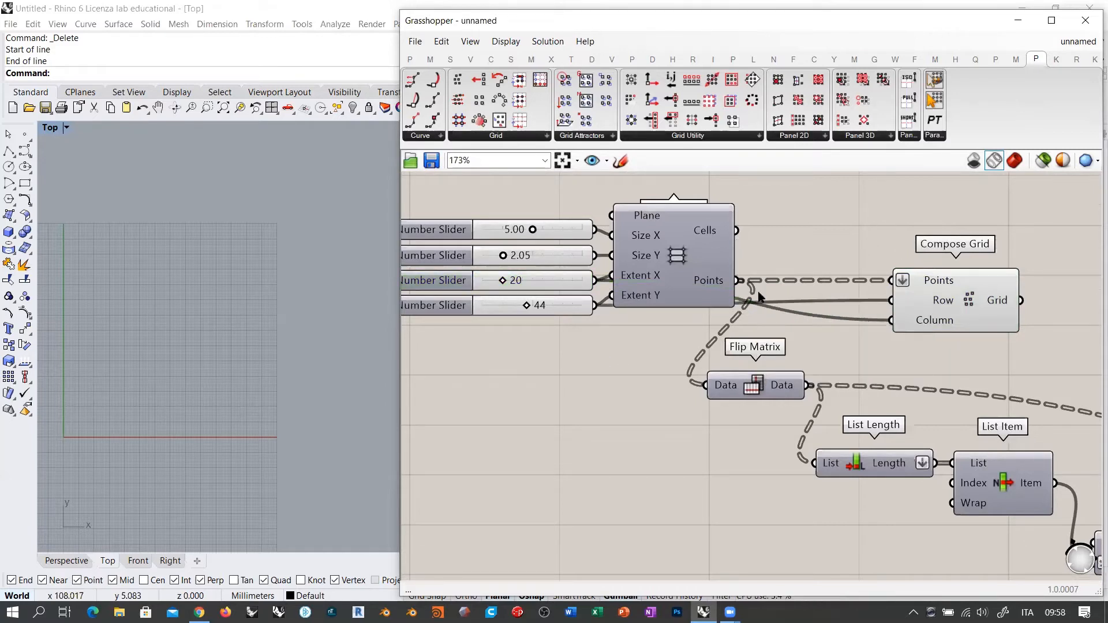
# Step: Apply an expression to Compose Grid's Row input and the expression x+1 to its Column input
pyautogui.click(538, 284)
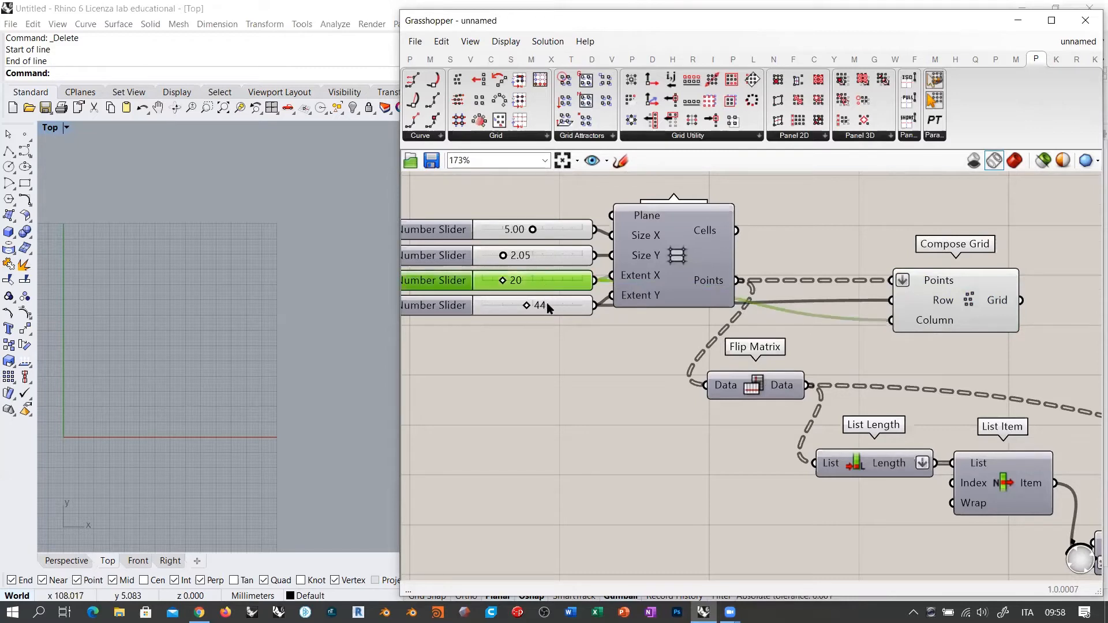
pyautogui.click(546, 305)
pyautogui.rightClick(941, 303)
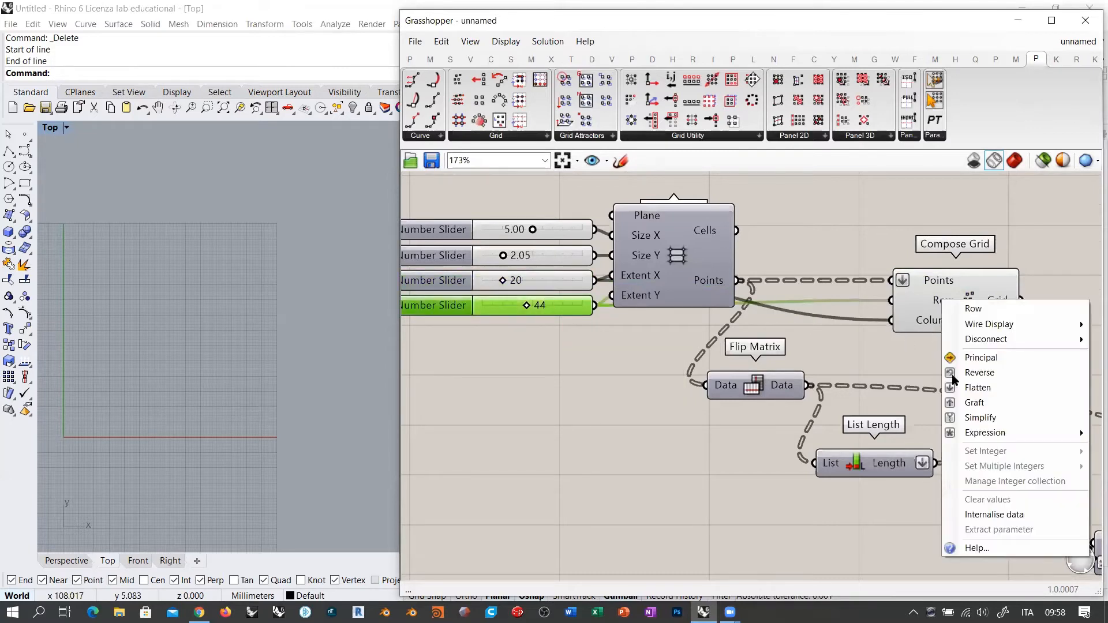
pyautogui.moveTo(981, 433)
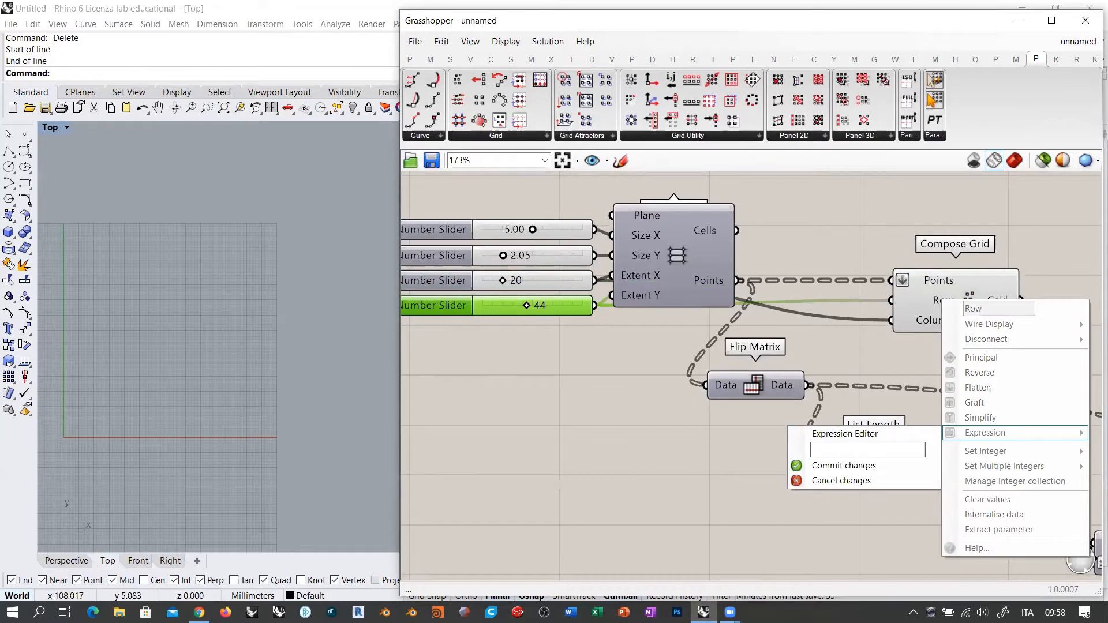
pyautogui.press('Return')
pyautogui.rightClick(927, 322)
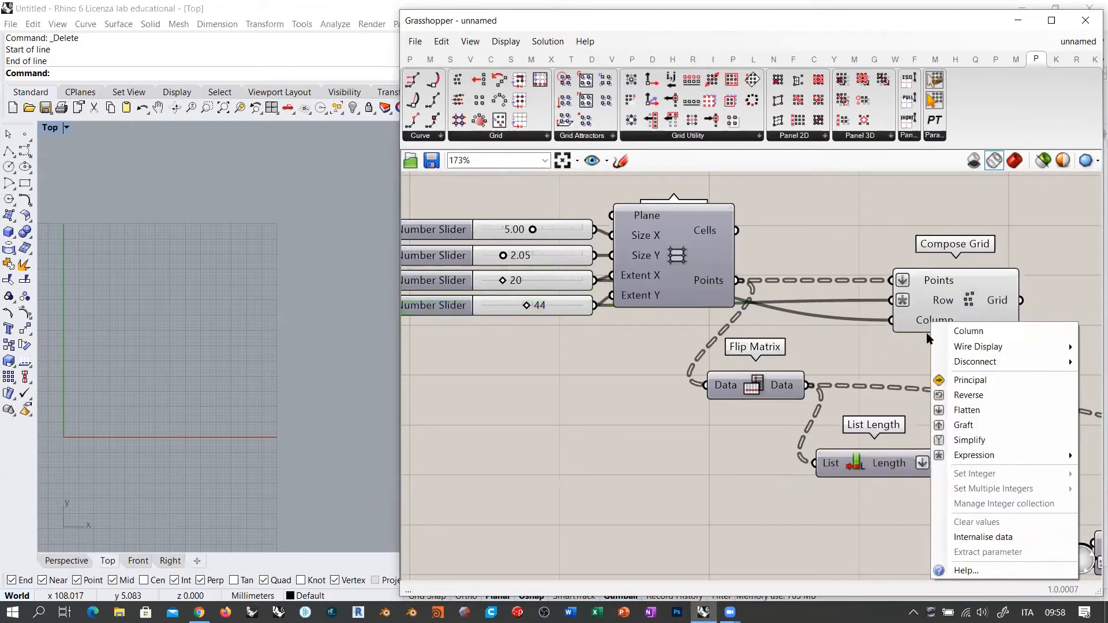
pyautogui.moveTo(974, 456)
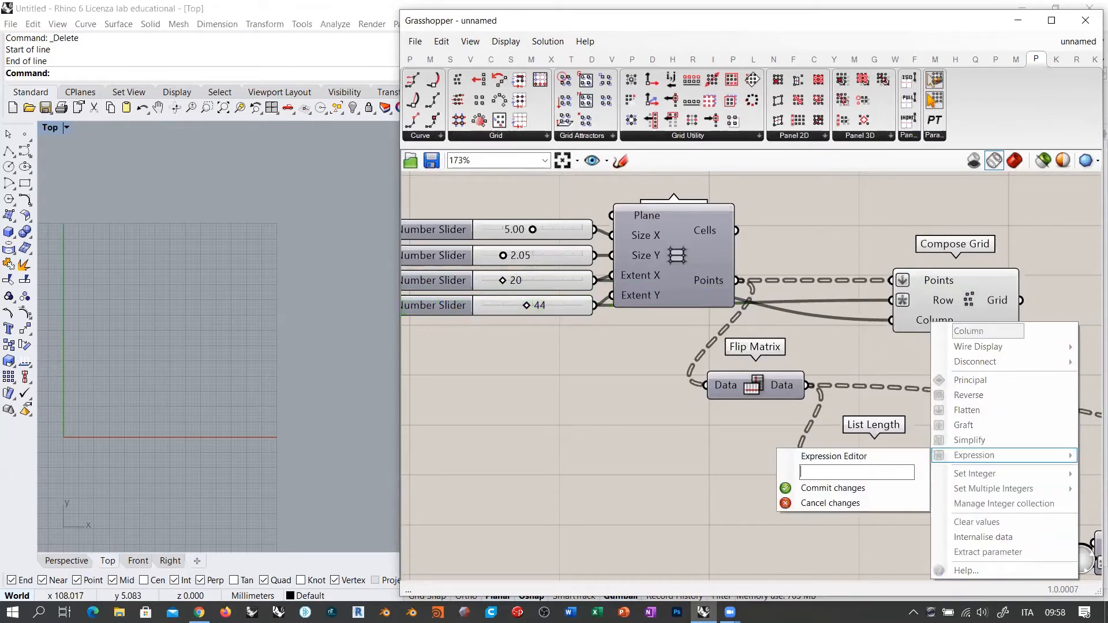
pyautogui.write('x+1')
pyautogui.press('Return')
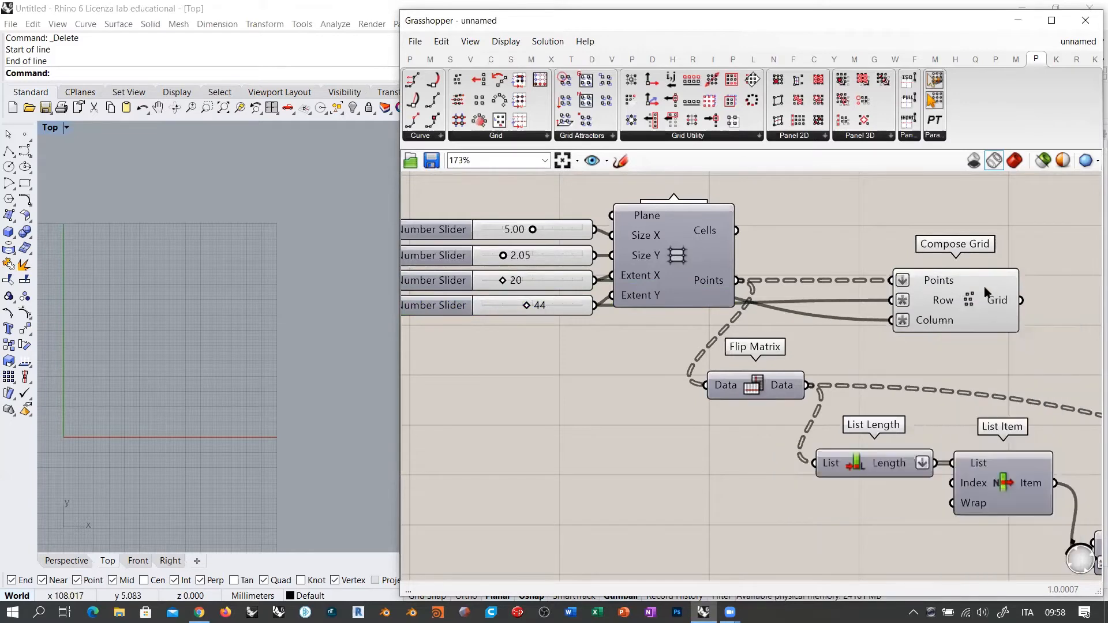
# Step: Rewire Compose Grid so that the Extent X slider feeds Row and the Extent Y slider feeds Column
pyautogui.moveTo(944, 284); pyautogui.dragTo(888, 277, button='right')
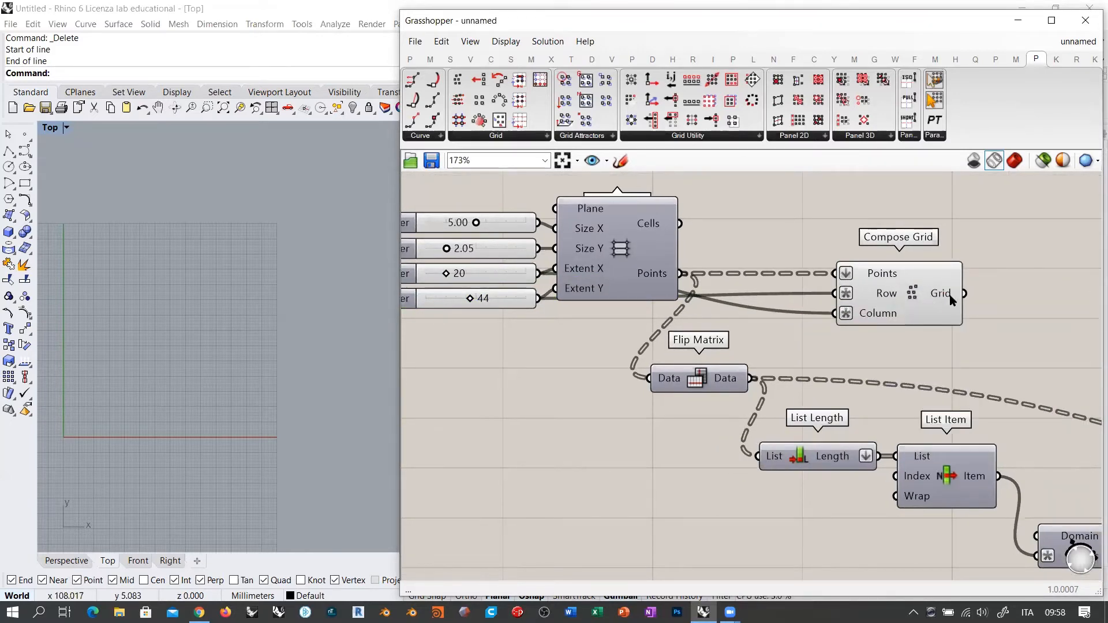
pyautogui.moveTo(699, 295); pyautogui.dragTo(745, 300, button='right')
pyautogui.moveTo(583, 275); pyautogui.dragTo(880, 315)
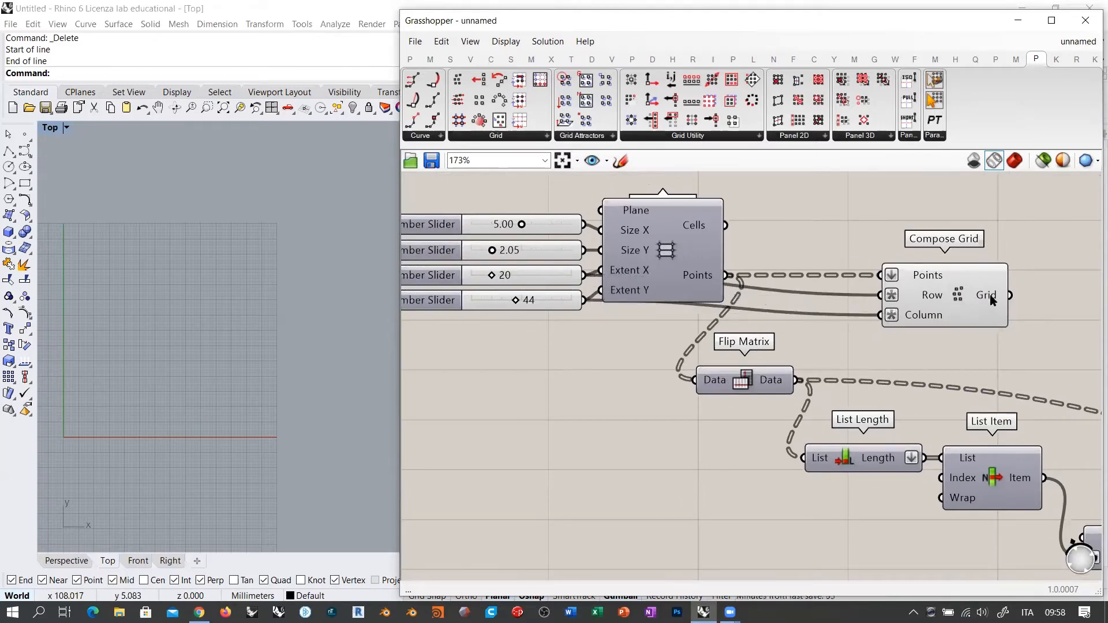
pyautogui.moveTo(927, 294); pyautogui.dragTo(858, 348, button='right')
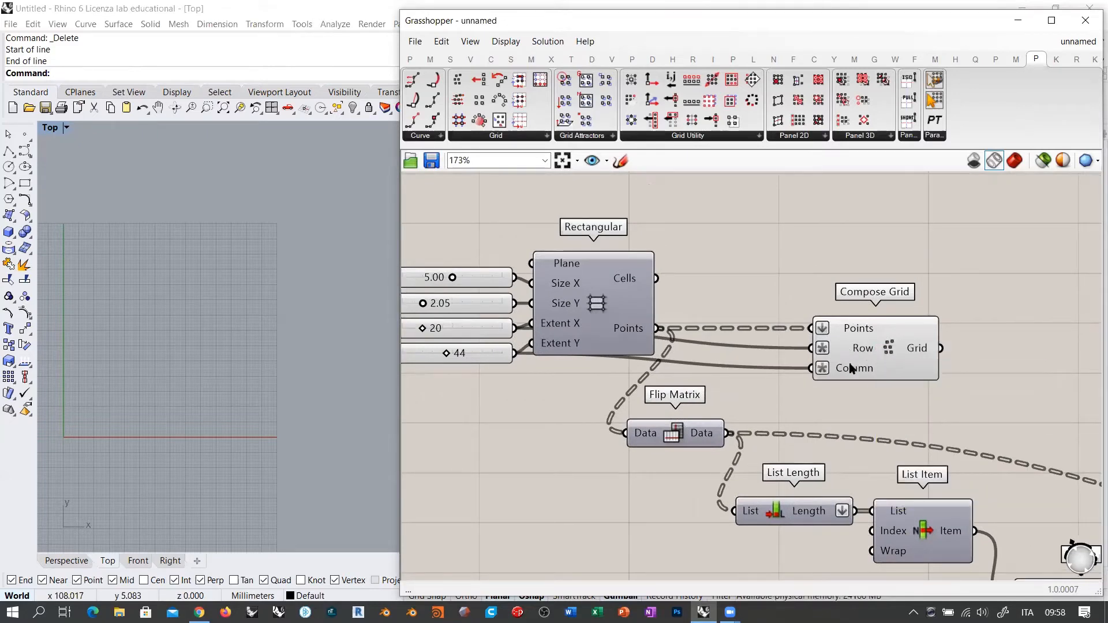
# Step: Delete the Compose Grid component and look through the available Grid components for a replacement
pyautogui.moveTo(866, 352); pyautogui.dragTo(879, 345)
pyautogui.press('Delete')
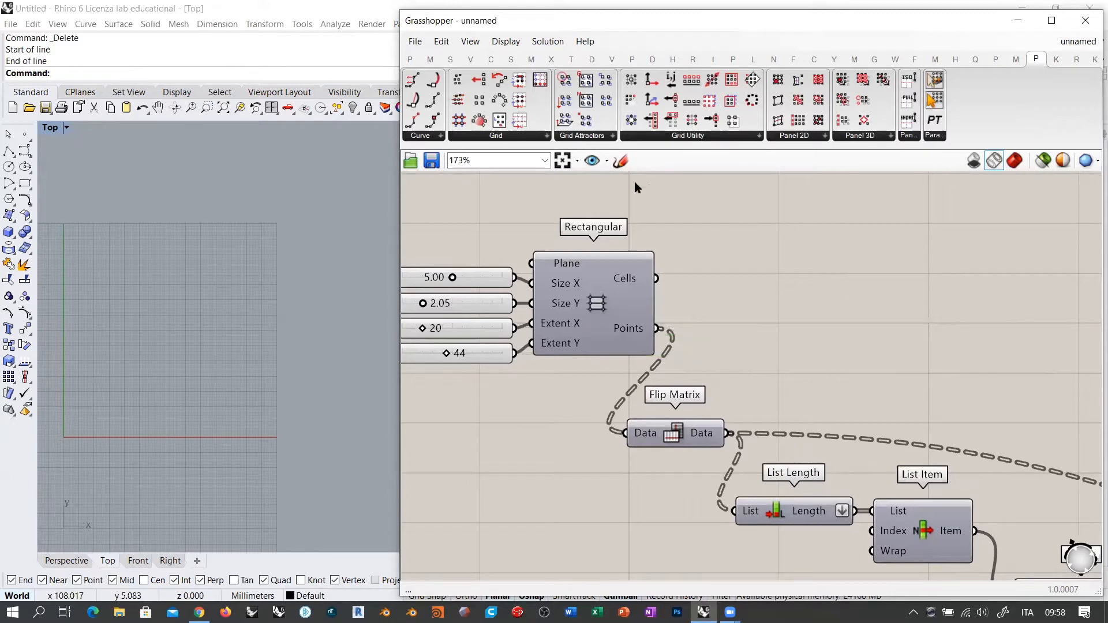
pyautogui.click(495, 138)
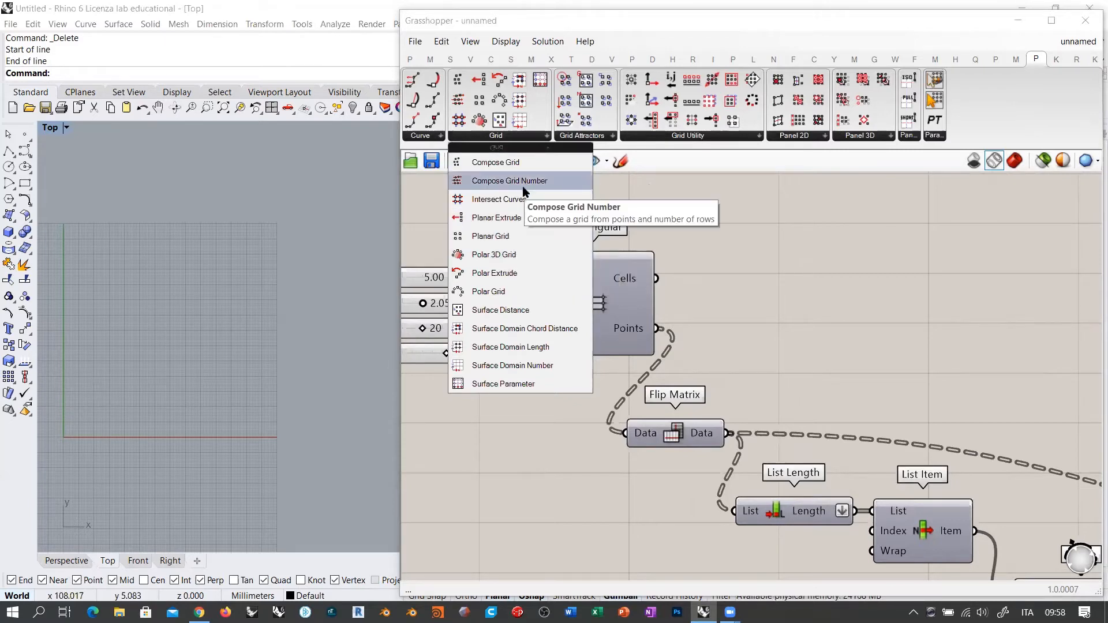
pyautogui.click(805, 319)
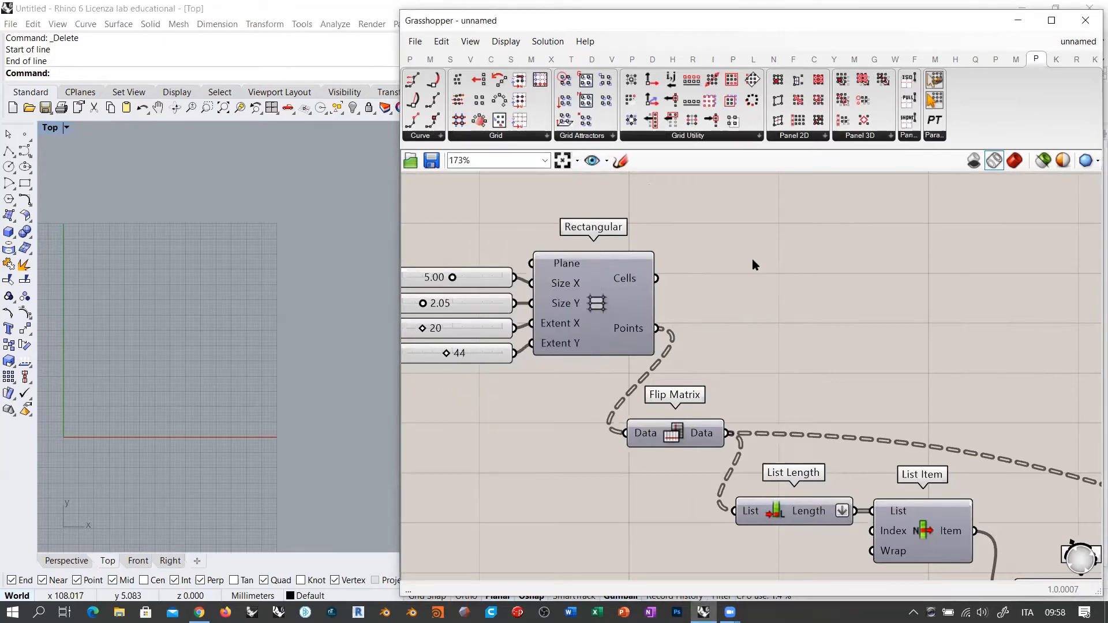
# Step: Add a Planar Grid component to the right of the Rectangular component and examine its default points in the Top viewport
pyautogui.click(503, 137)
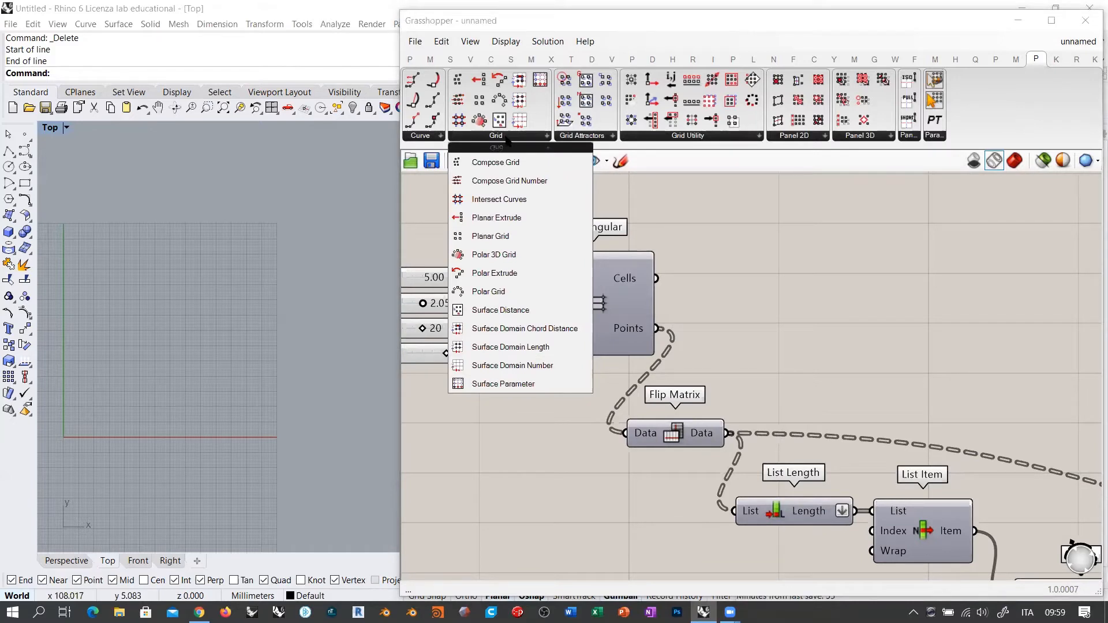
pyautogui.click(499, 236)
pyautogui.click(873, 306)
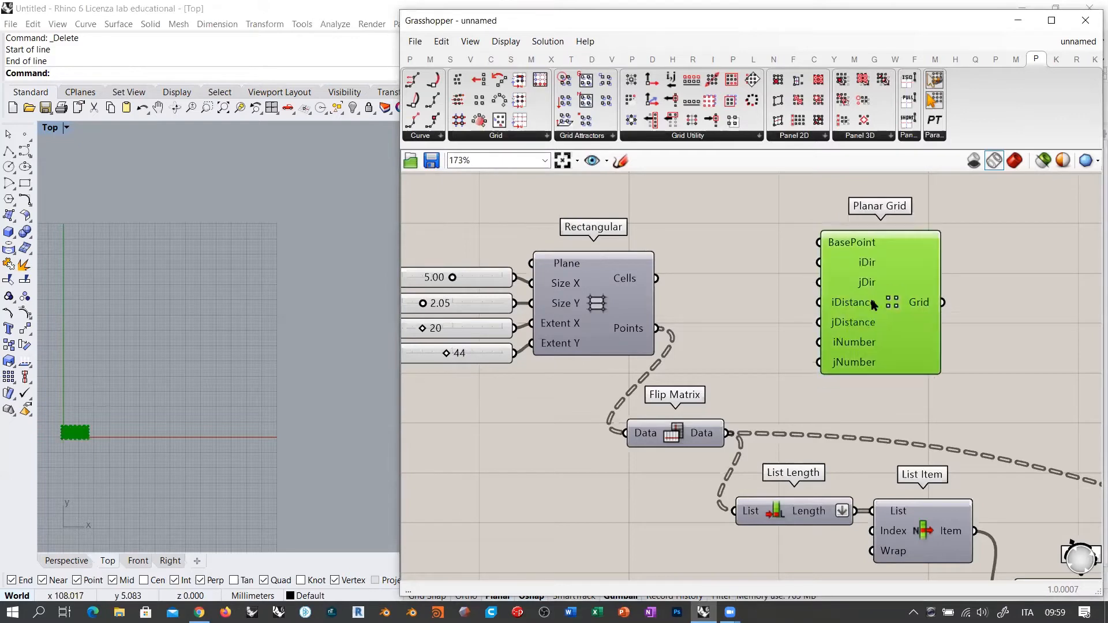
pyautogui.moveTo(873, 305); pyautogui.dragTo(875, 304)
pyautogui.click(763, 264)
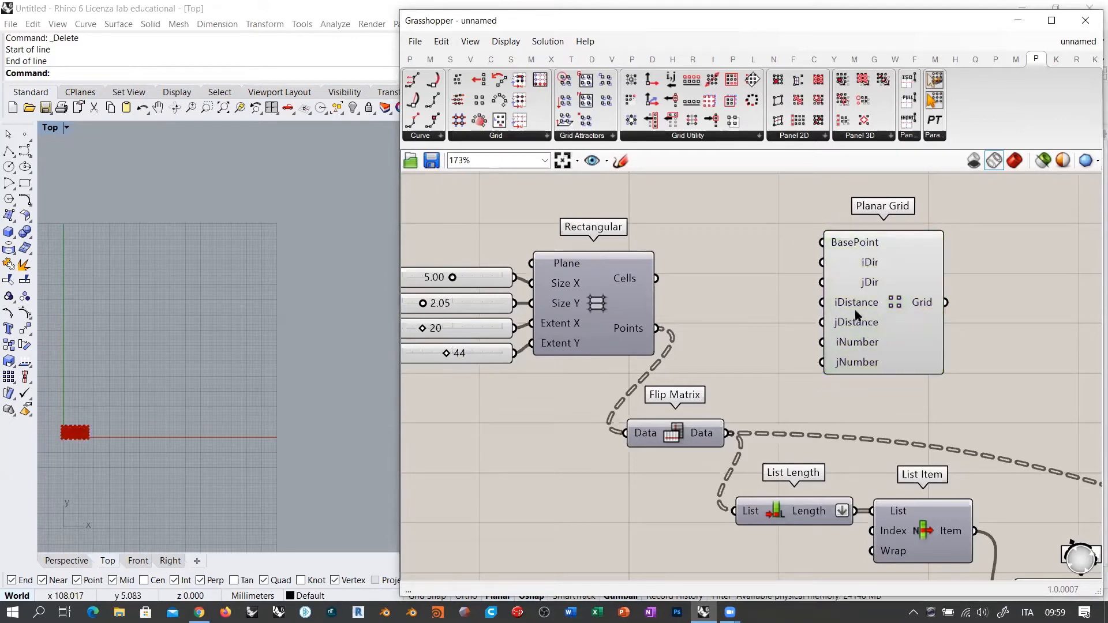
pyautogui.moveTo(75, 426); pyautogui.dragTo(120, 439, button='right')
pyautogui.scroll(18, 120, 397)
pyautogui.scroll(-4, 138, 399)
pyautogui.click(708, 248)
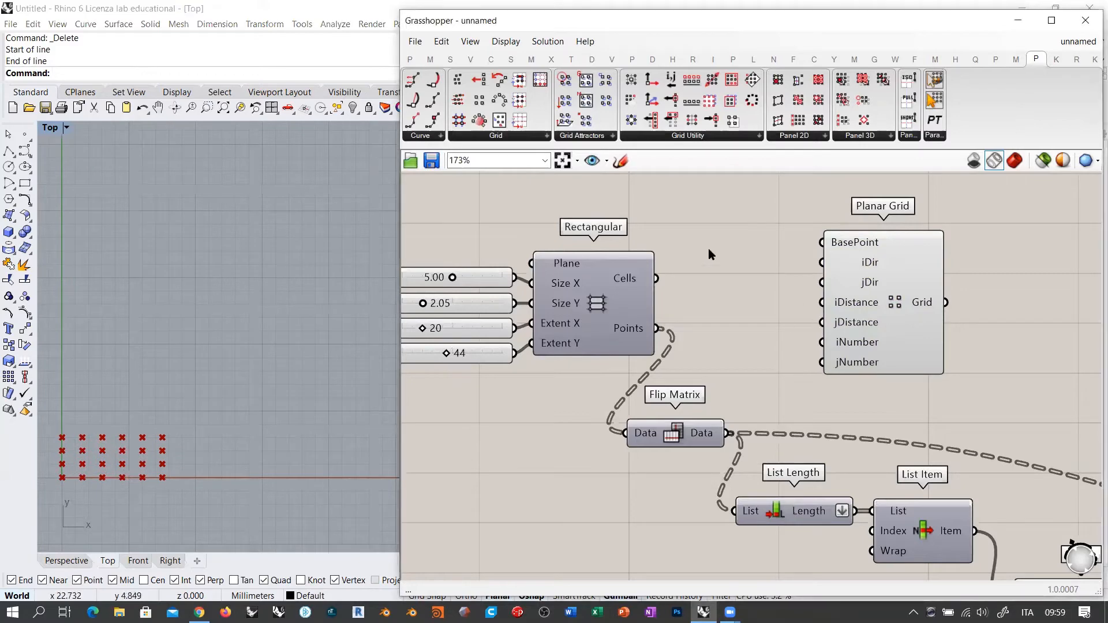
# Step: Place Flip Matrix beside the Rectangular component's Points output and Planar Grid directly above the Rectangular component
pyautogui.scroll(-3, 717, 271)
pyautogui.moveTo(715, 233); pyautogui.dragTo(566, 334)
pyautogui.moveTo(706, 262); pyautogui.dragTo(647, 329)
pyautogui.moveTo(881, 281); pyautogui.dragTo(648, 258)
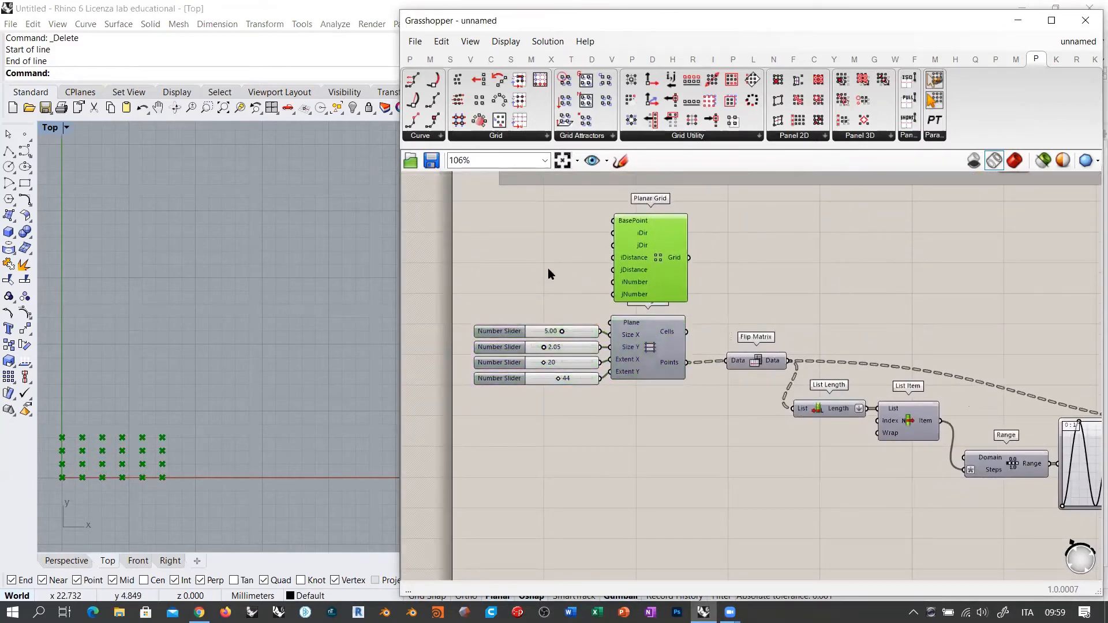
pyautogui.scroll(3, 547, 268)
pyautogui.moveTo(603, 288); pyautogui.dragTo(647, 330, button='right')
pyautogui.click(676, 324)
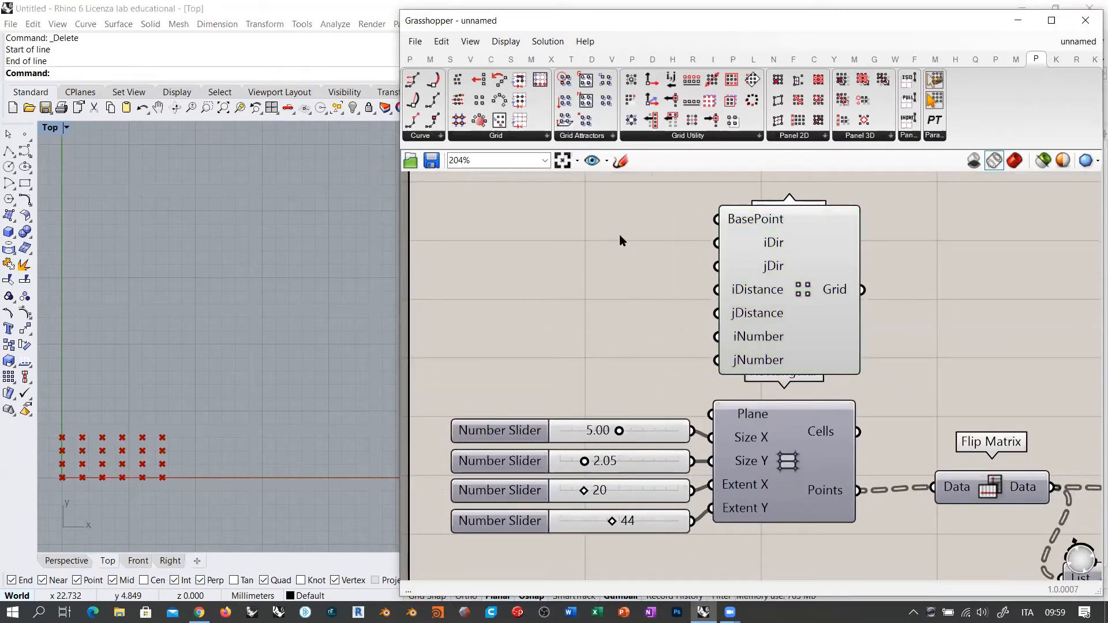
# Step: Move the Rectangular component and its four sliders slightly down, clear of Planar Grid
pyautogui.moveTo(804, 531); pyautogui.dragTo(669, 433)
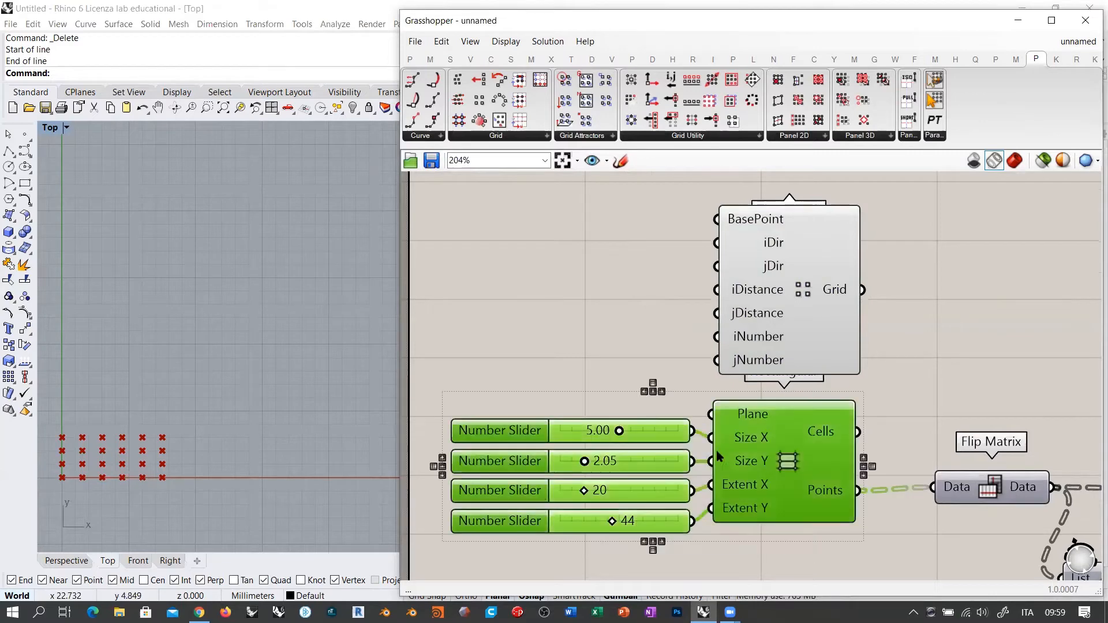
pyautogui.moveTo(776, 456); pyautogui.dragTo(781, 377, button='right')
pyautogui.moveTo(791, 377); pyautogui.dragTo(794, 405)
pyautogui.click(893, 329)
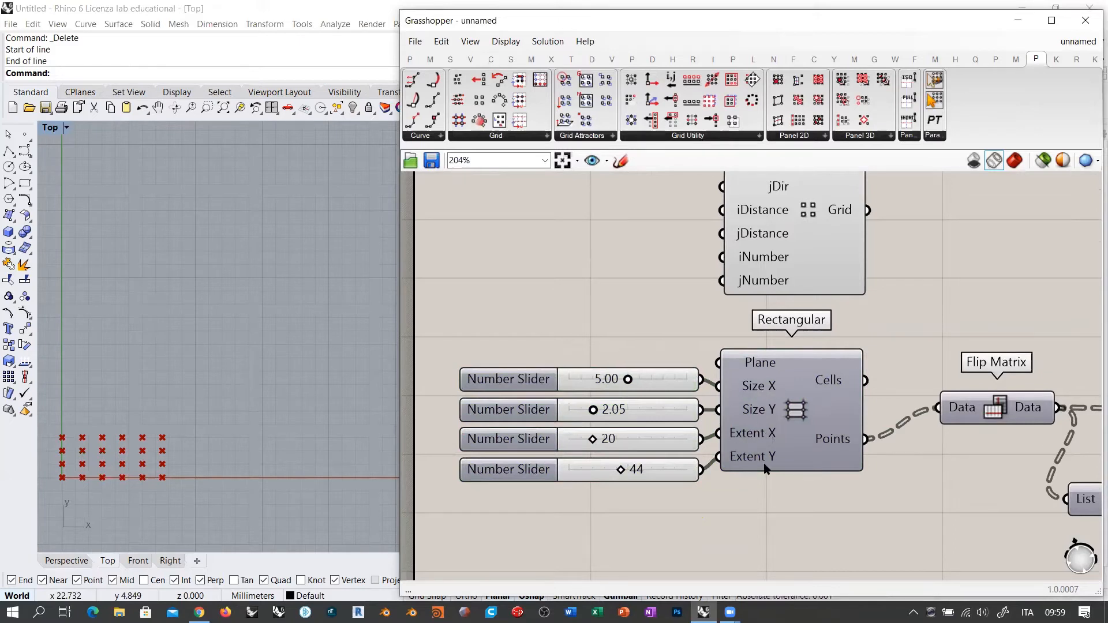
# Step: Wire the four Rectangular sliders also into Planar Grid's iDistance, jDistance, iNumber and jNumber inputs and check the grid in the Top viewport
pyautogui.moveTo(666, 290); pyautogui.dragTo(656, 338, button='right')
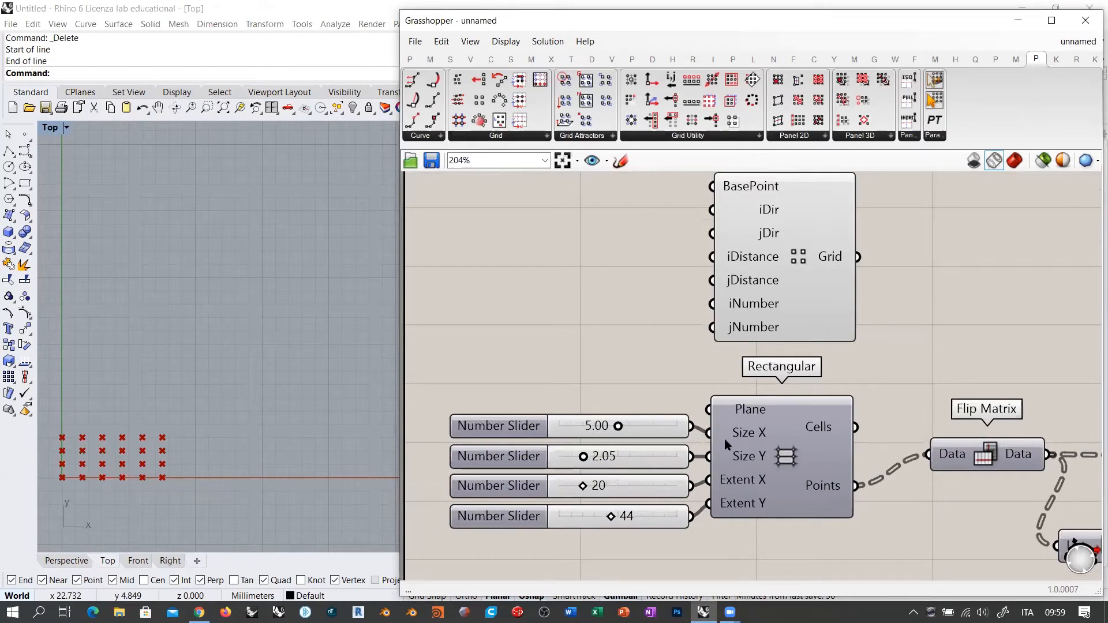
pyautogui.moveTo(754, 415)
pyautogui.moveTo(770, 214)
pyautogui.moveTo(765, 236)
pyautogui.moveTo(753, 263)
pyautogui.moveTo(694, 428); pyautogui.dragTo(712, 280)
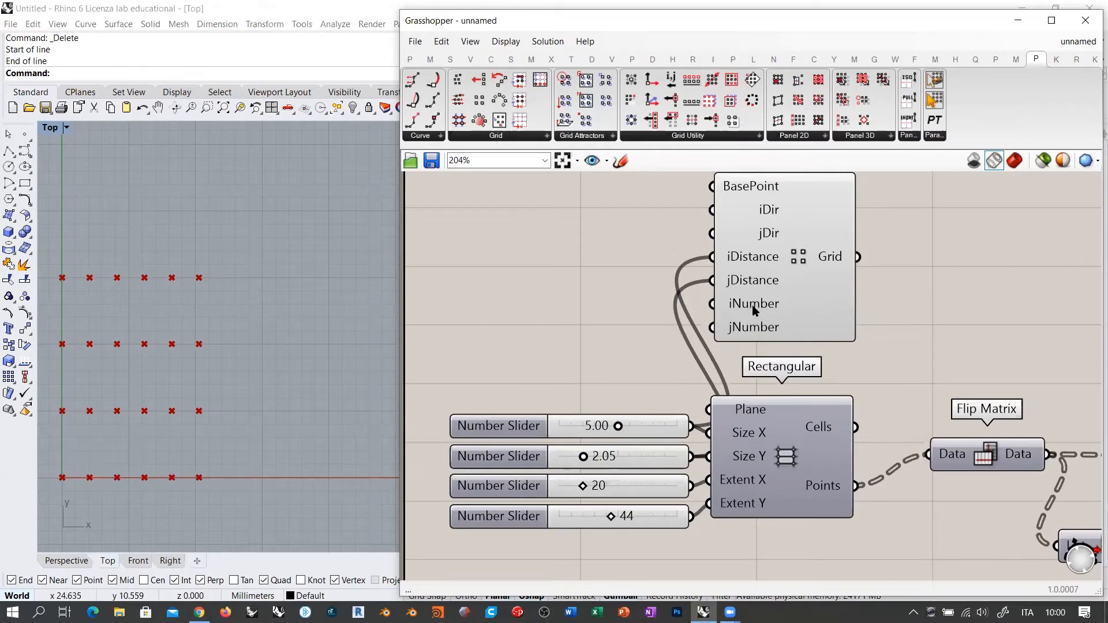
pyautogui.moveTo(692, 486); pyautogui.dragTo(700, 309)
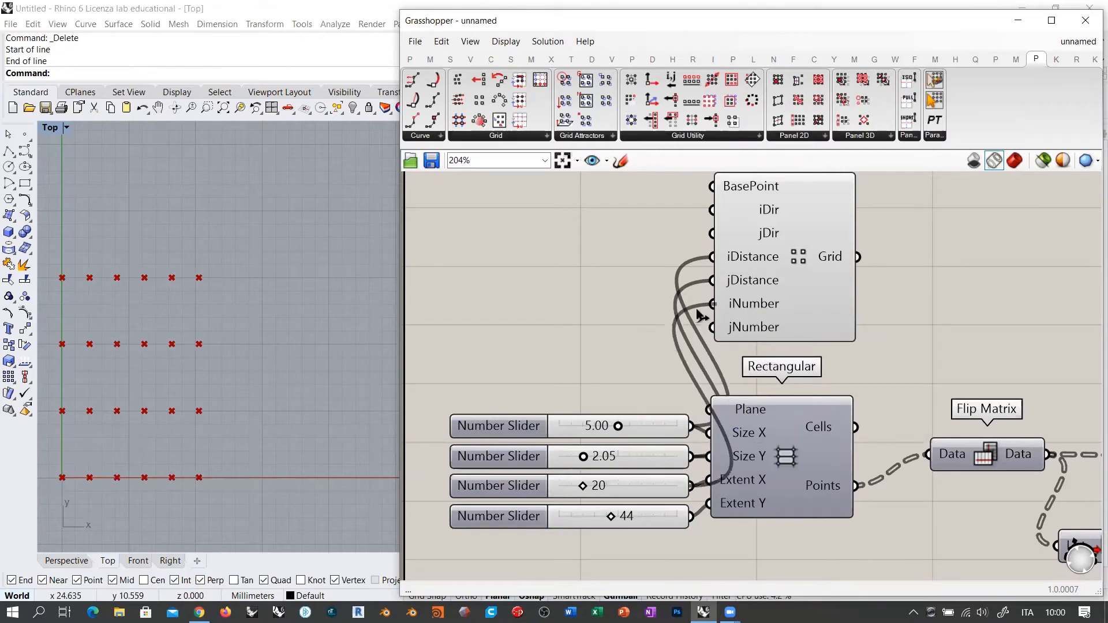
pyautogui.moveTo(692, 514); pyautogui.dragTo(712, 327)
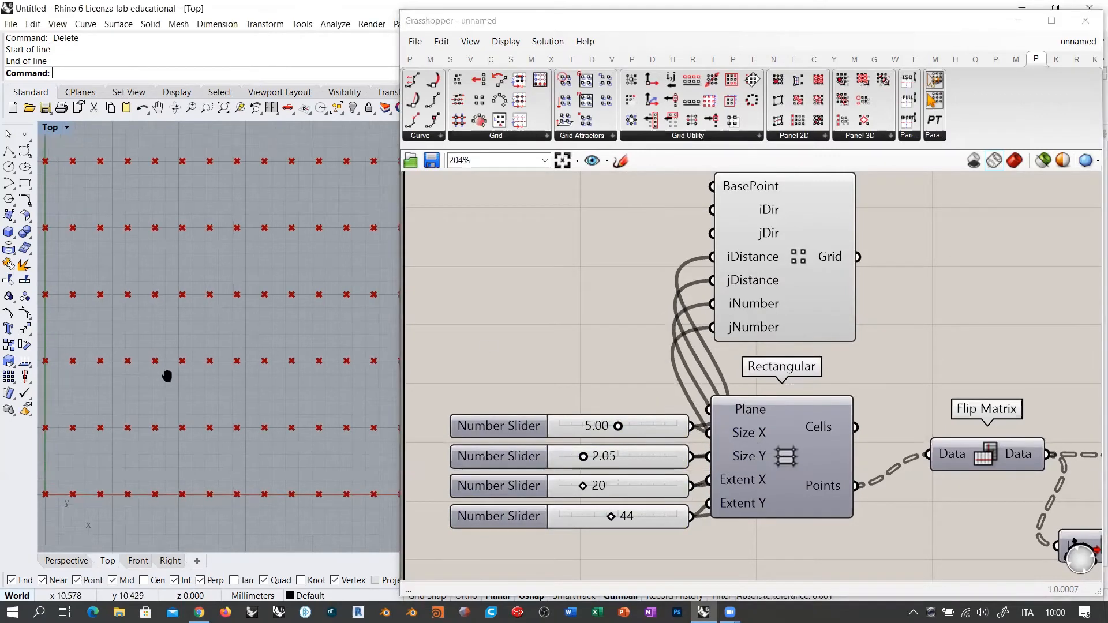
pyautogui.scroll(-5, 151, 369)
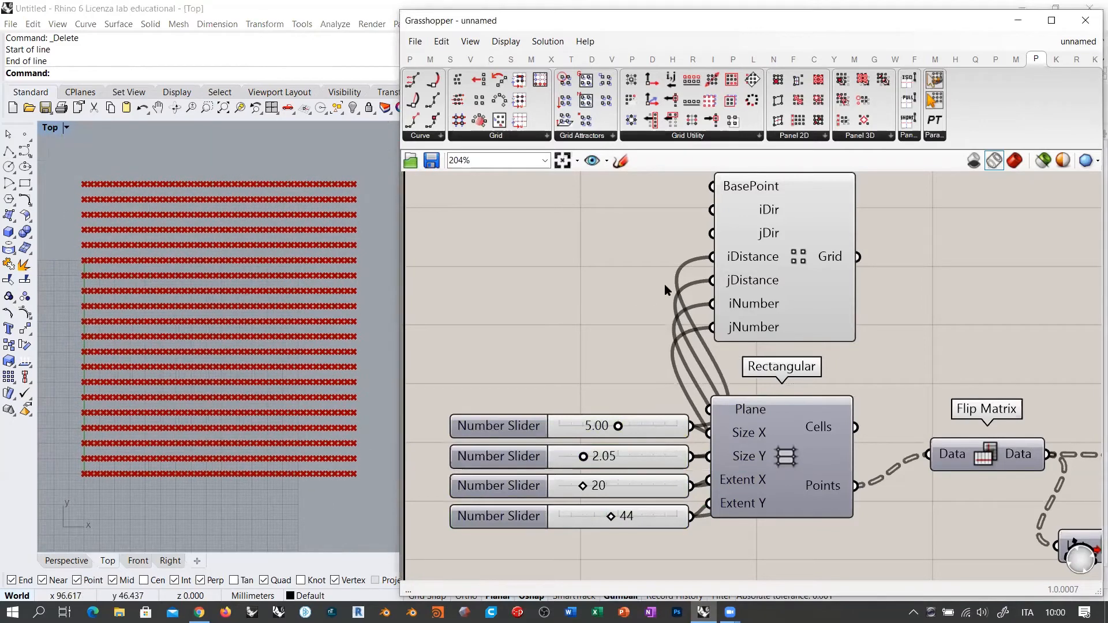
# Step: Move the four number sliders up and to the left so they sit between Planar Grid and Rectangular
pyautogui.moveTo(834, 275); pyautogui.dragTo(740, 331, button='right')
pyautogui.click(707, 309)
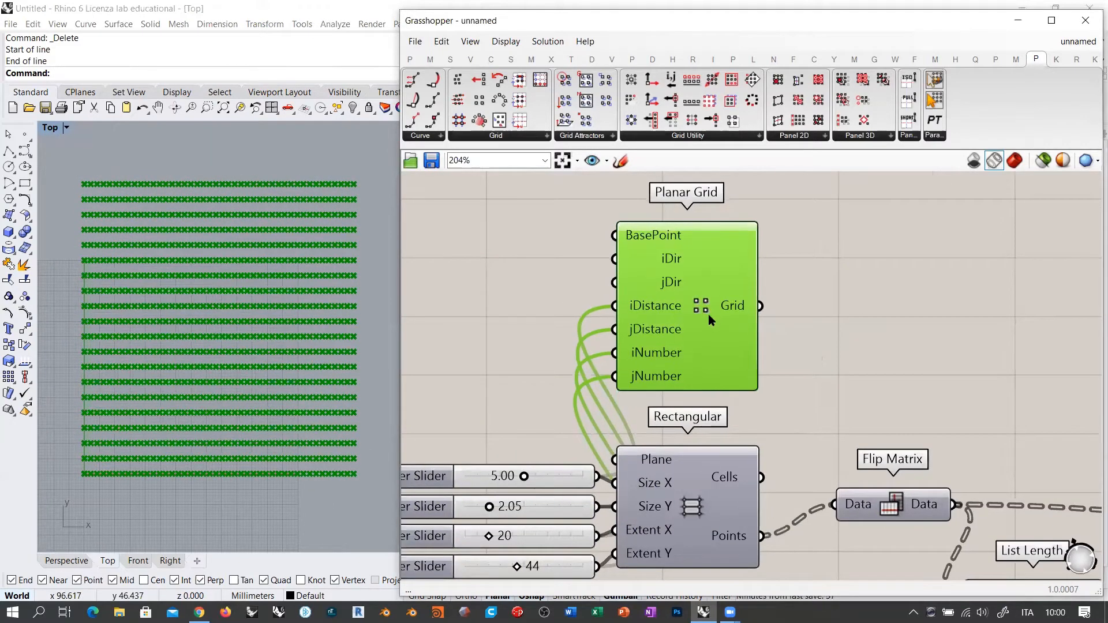
pyautogui.click(792, 322)
pyautogui.moveTo(594, 425); pyautogui.dragTo(496, 577)
pyautogui.moveTo(549, 482); pyautogui.dragTo(498, 389)
pyautogui.click(549, 281)
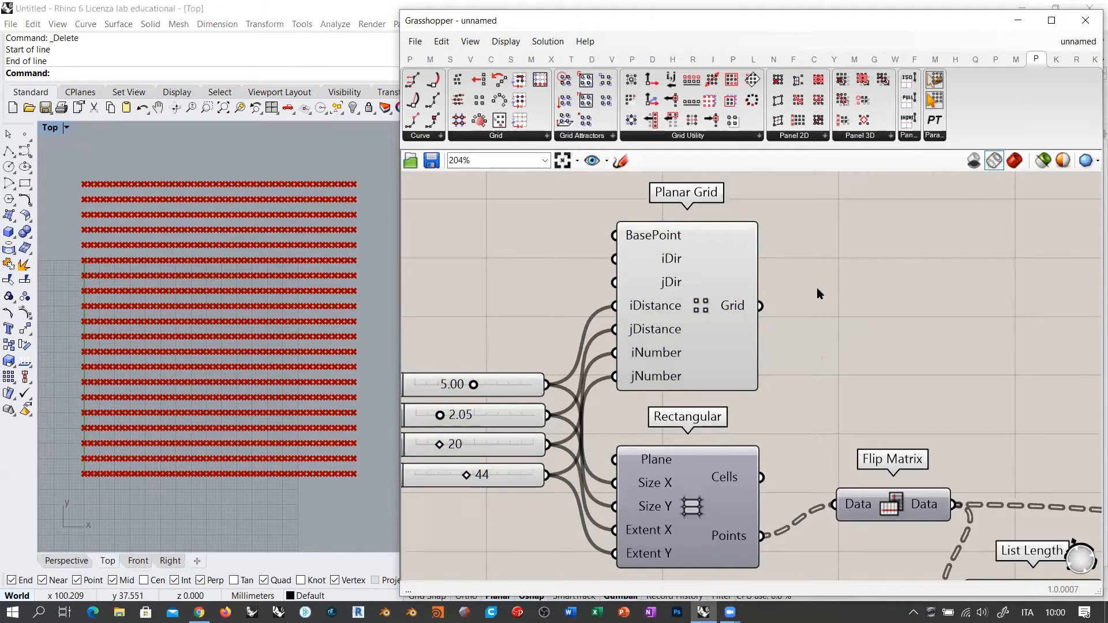
# Step: Add a Curve Attraction component well to the right of Planar Grid and connect Planar Grid's output to its Grid input
pyautogui.moveTo(843, 304); pyautogui.dragTo(730, 277, button='right')
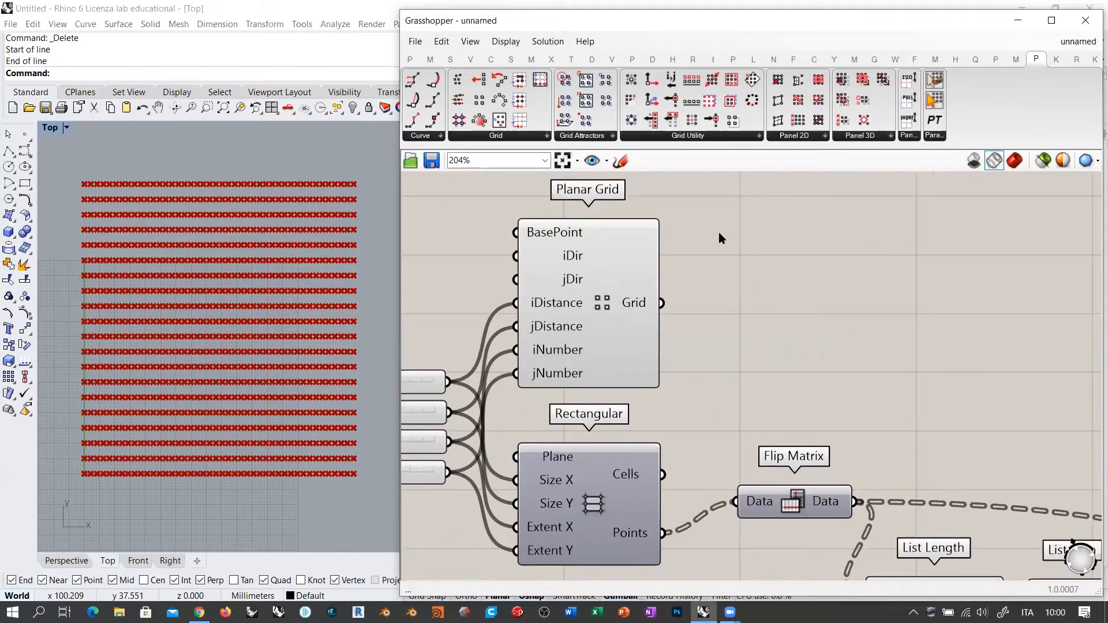
pyautogui.click(581, 139)
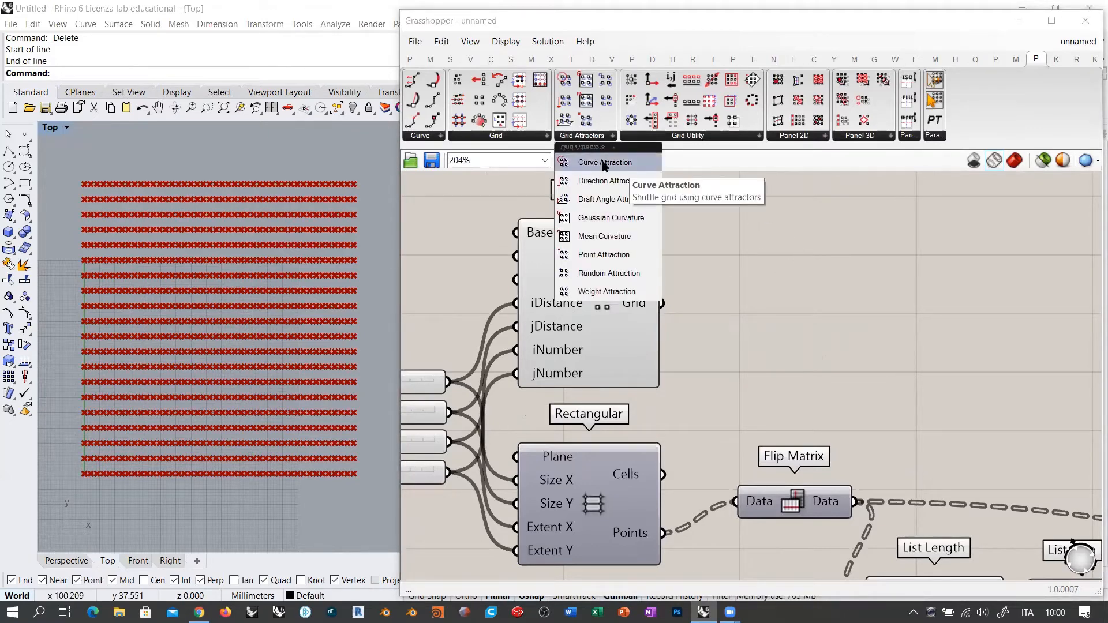
pyautogui.moveTo(604, 167); pyautogui.dragTo(864, 327)
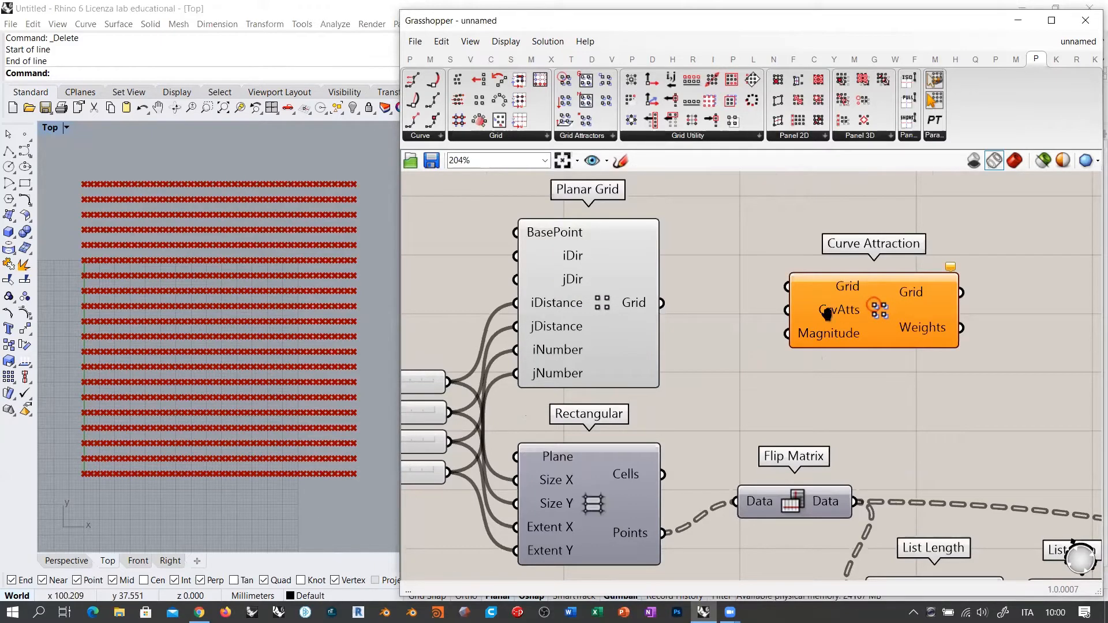
pyautogui.moveTo(827, 315); pyautogui.dragTo(826, 379, button='right')
pyautogui.moveTo(863, 381); pyautogui.dragTo(873, 351)
pyautogui.moveTo(660, 367); pyautogui.dragTo(796, 322)
pyautogui.moveTo(846, 350); pyautogui.dragTo(787, 315, button='right')
pyautogui.moveTo(788, 315); pyautogui.dragTo(933, 361)
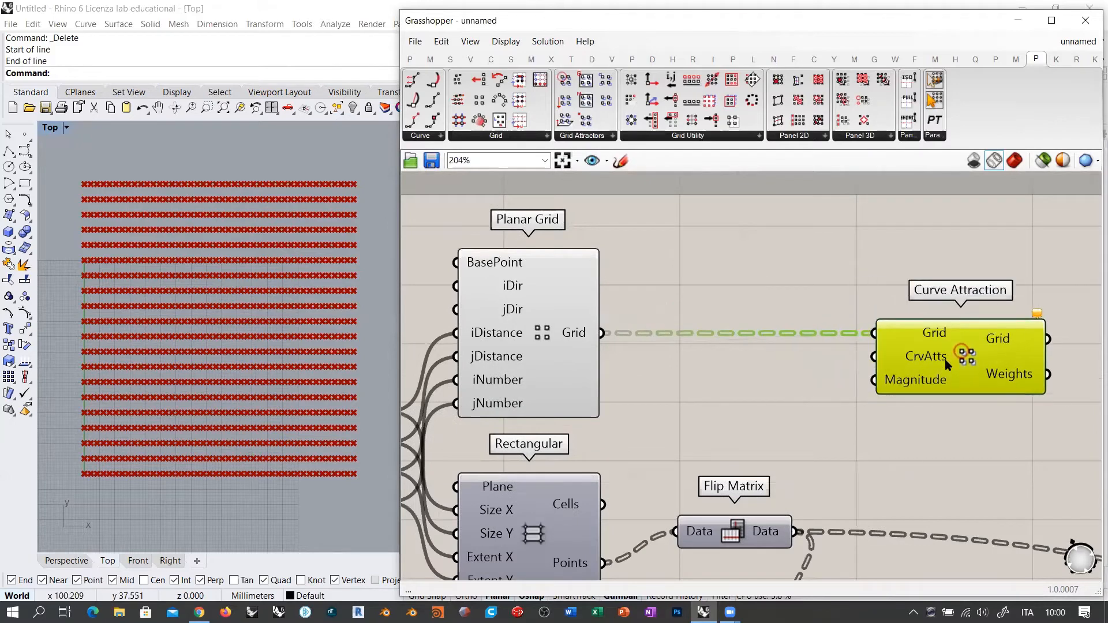
# Step: Draw a six-point, degree-3 S-shaped control point curve rising across the point grid in the Top viewport
pyautogui.click(23, 152)
pyautogui.click(123, 455)
pyautogui.click(187, 423)
pyautogui.click(182, 365)
pyautogui.click(155, 298)
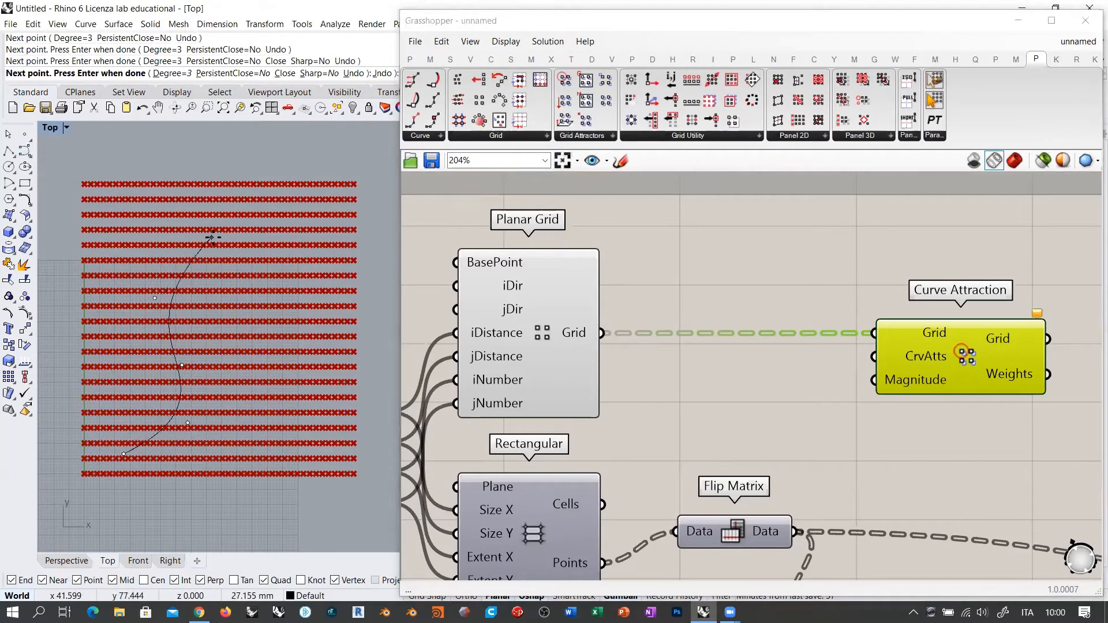
pyautogui.click(212, 238)
pyautogui.click(285, 221)
pyautogui.press('Return')
# Step: Feed the drawn curve into Curve Attraction's CrvAtts input through a referenced Curve parameter and turn off Planar Grid's preview
pyautogui.doubleClick(757, 382)
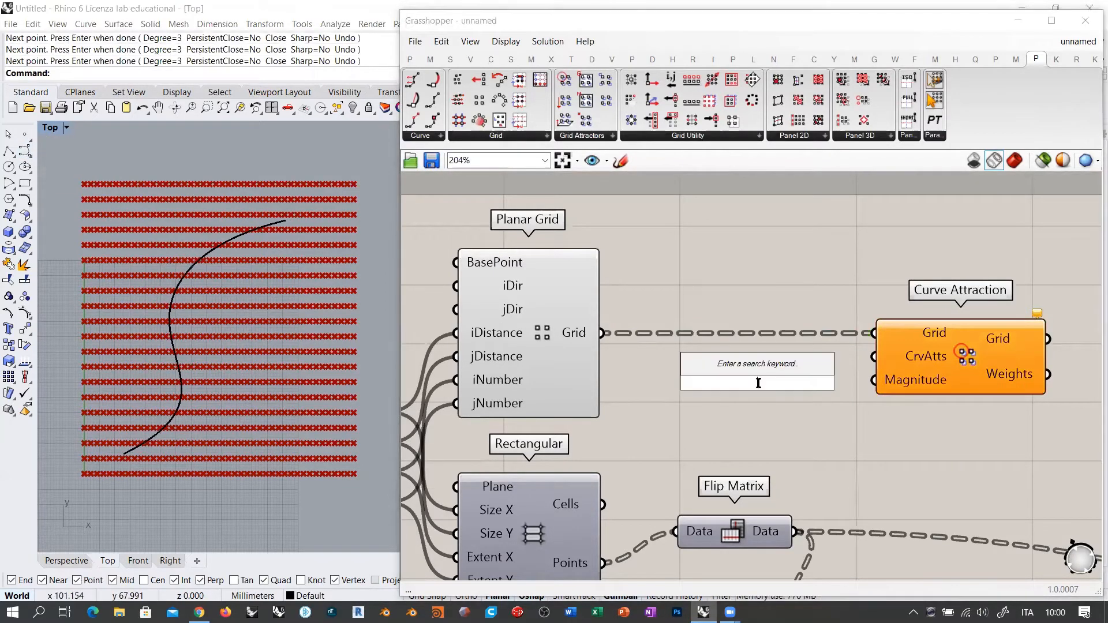
pyautogui.write('curve')
pyautogui.press('Return')
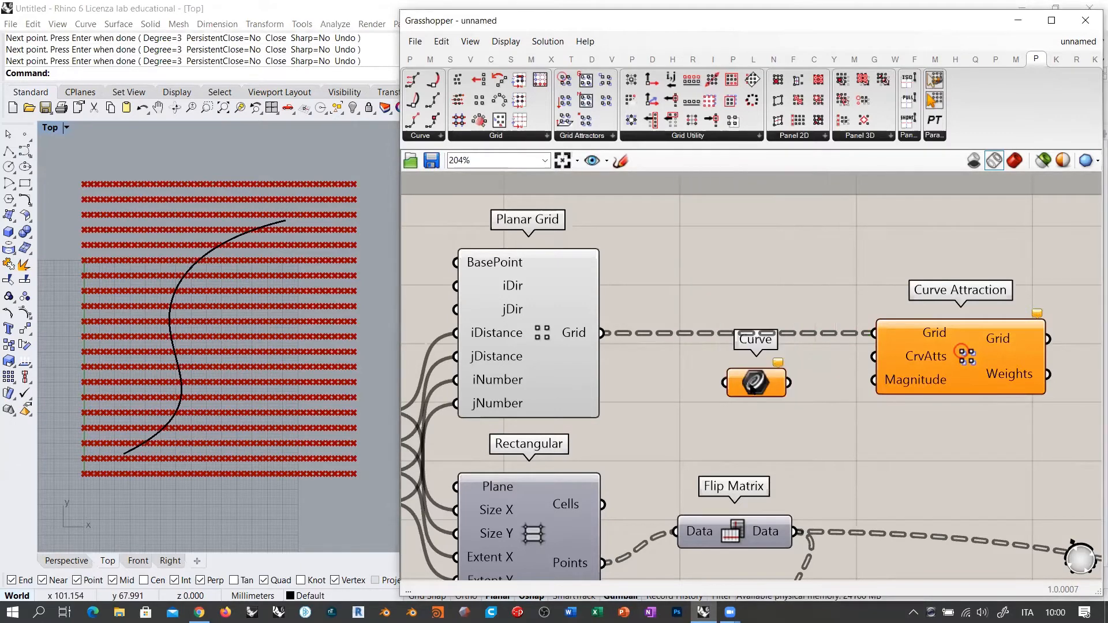
pyautogui.rightClick(749, 383)
pyautogui.click(801, 495)
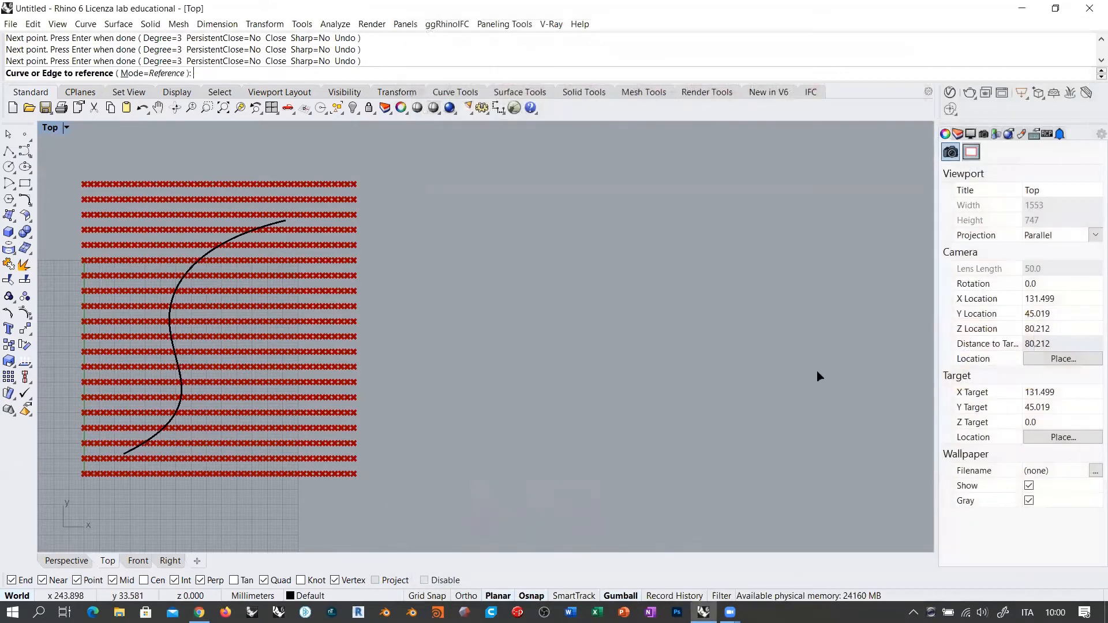
pyautogui.click(217, 242)
pyautogui.moveTo(889, 357); pyautogui.dragTo(770, 376)
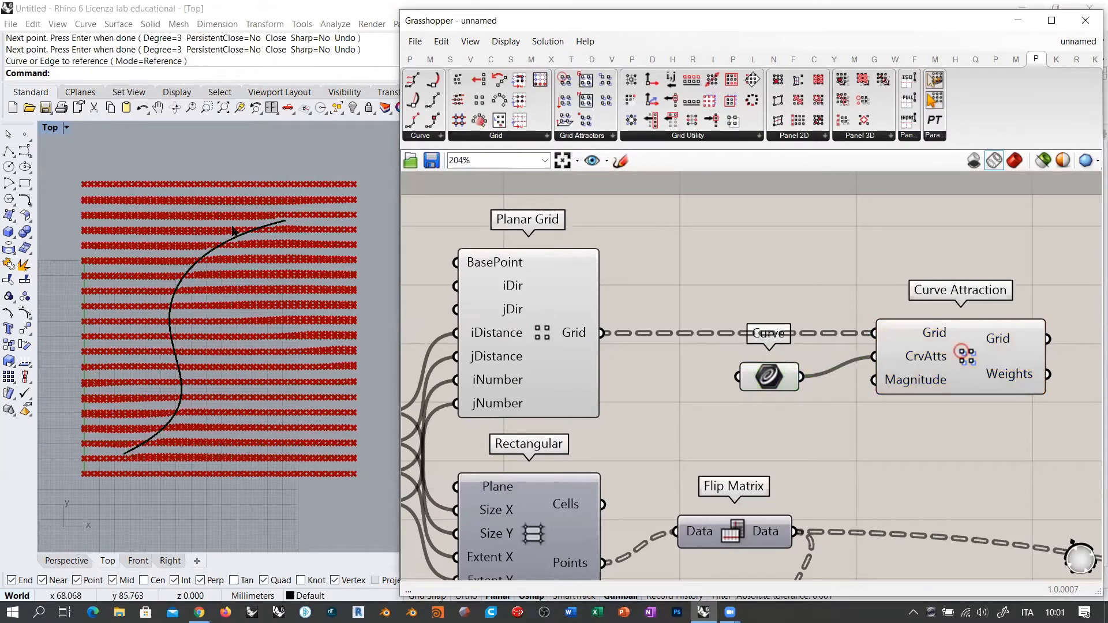
pyautogui.click(521, 300)
pyautogui.click(696, 274)
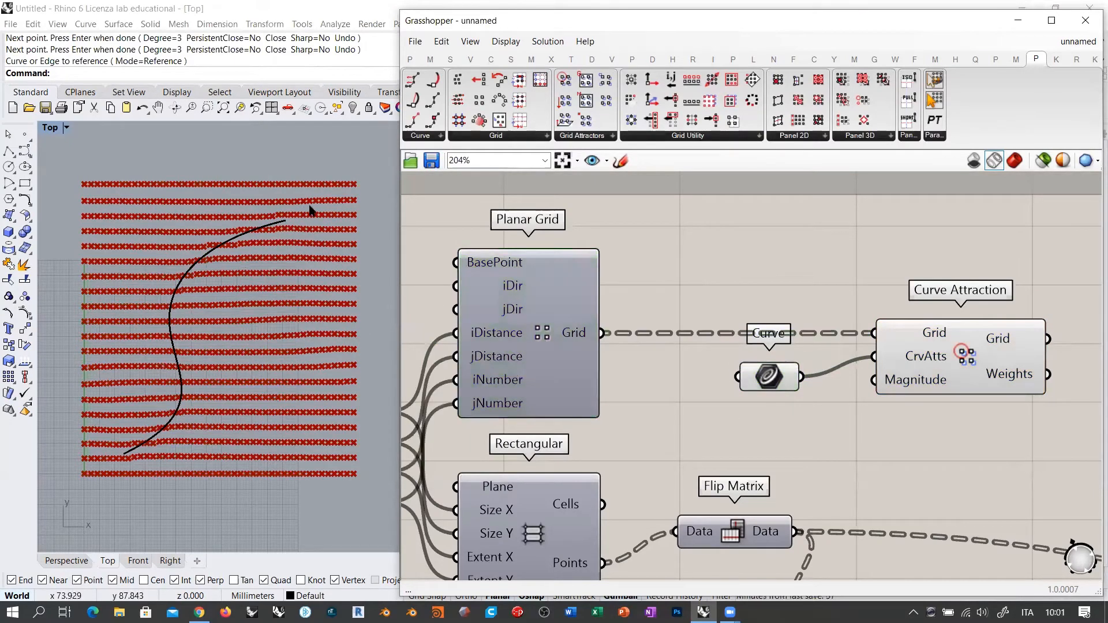
# Step: Add a 0.00 to 10 number slider set to 3.44 for Curve Attraction's Magnitude and arrange it beneath the Curve parameter
pyautogui.moveTo(861, 369); pyautogui.dragTo(856, 326, button='right')
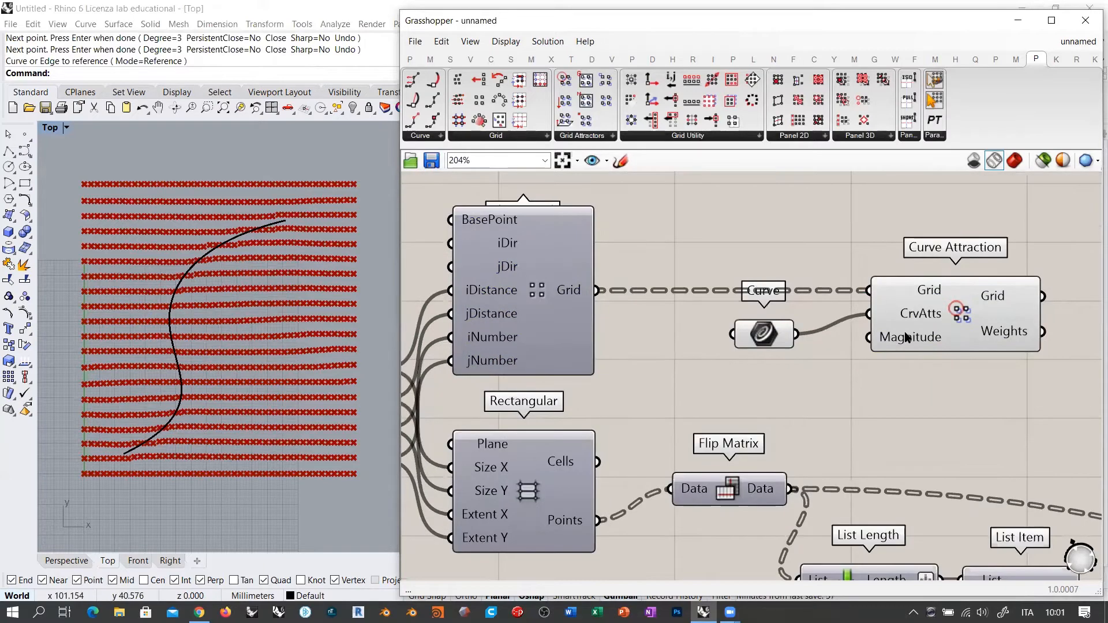
pyautogui.doubleClick(750, 400)
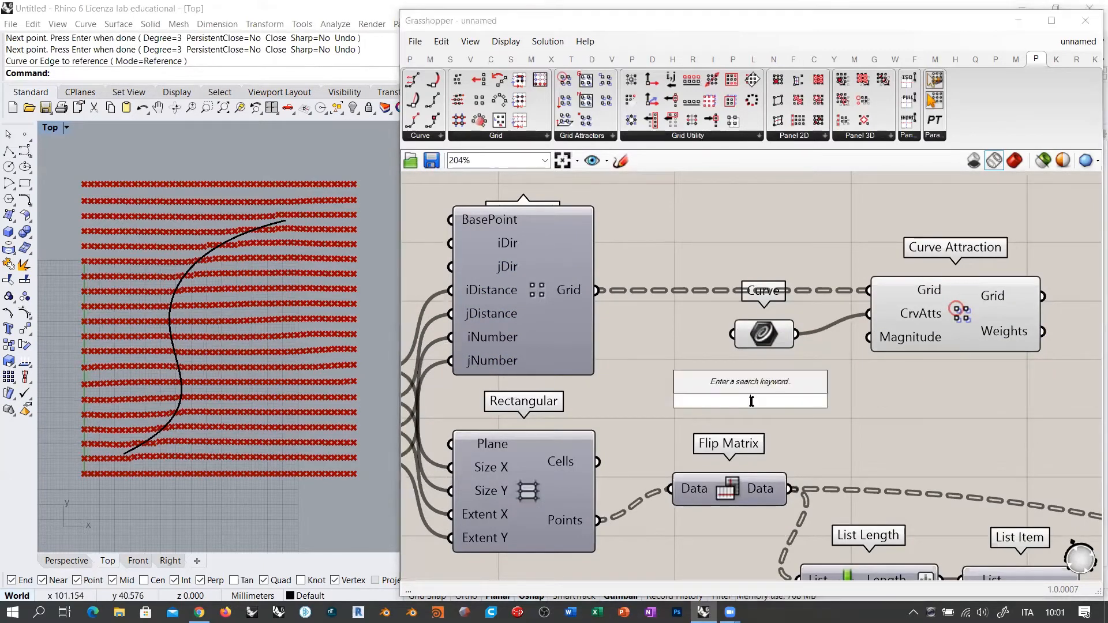
pyautogui.write('0.00<10')
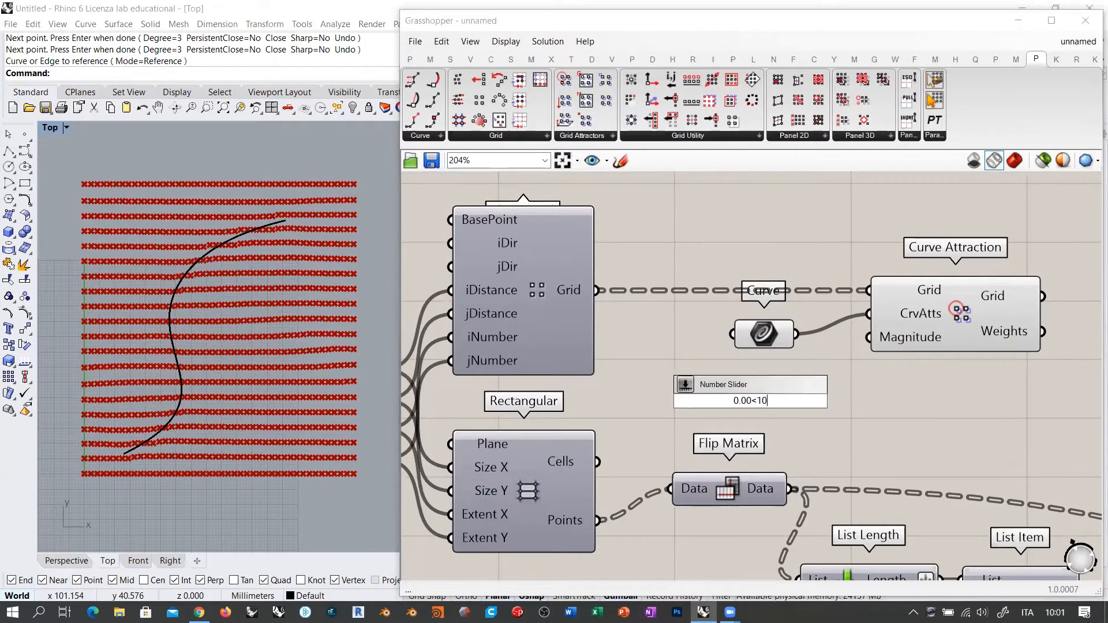
pyautogui.press('Return')
pyautogui.moveTo(871, 400); pyautogui.dragTo(869, 338)
pyautogui.moveTo(747, 405); pyautogui.dragTo(776, 369)
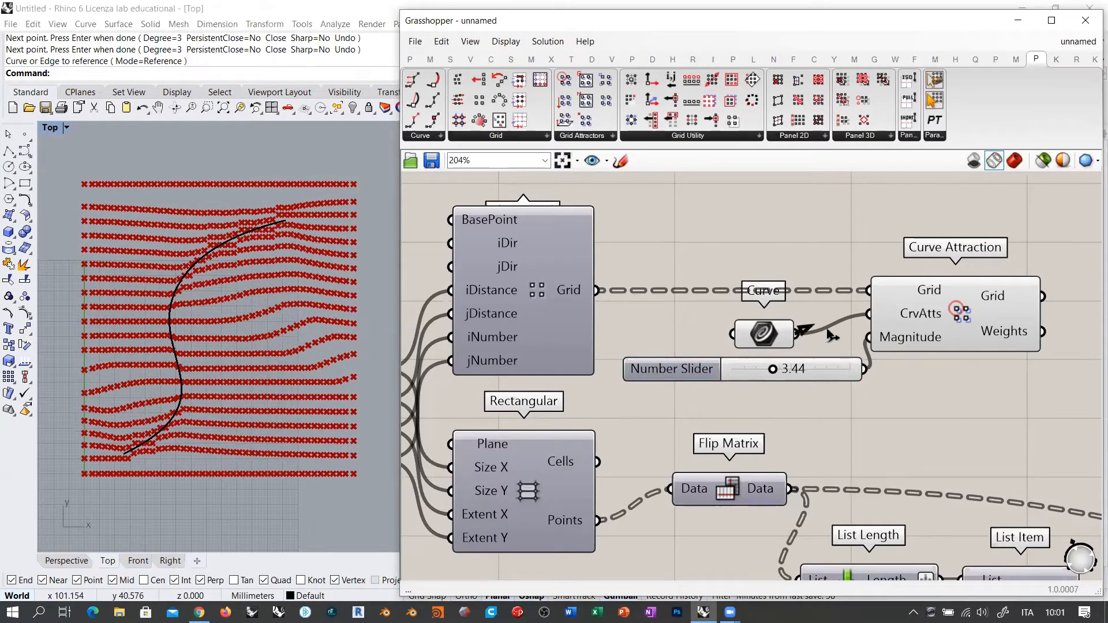
pyautogui.moveTo(780, 332); pyautogui.dragTo(820, 327)
pyautogui.moveTo(836, 366); pyautogui.dragTo(832, 360)
pyautogui.click(1037, 367)
pyautogui.moveTo(1036, 367); pyautogui.dragTo(717, 354, button='right')
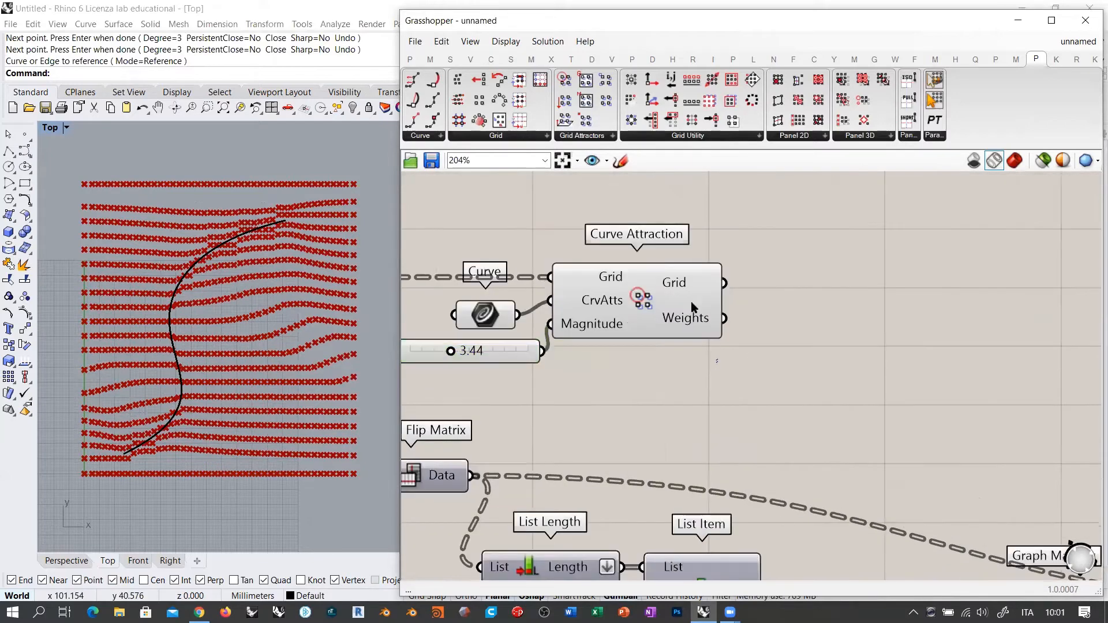
pyautogui.click(796, 137)
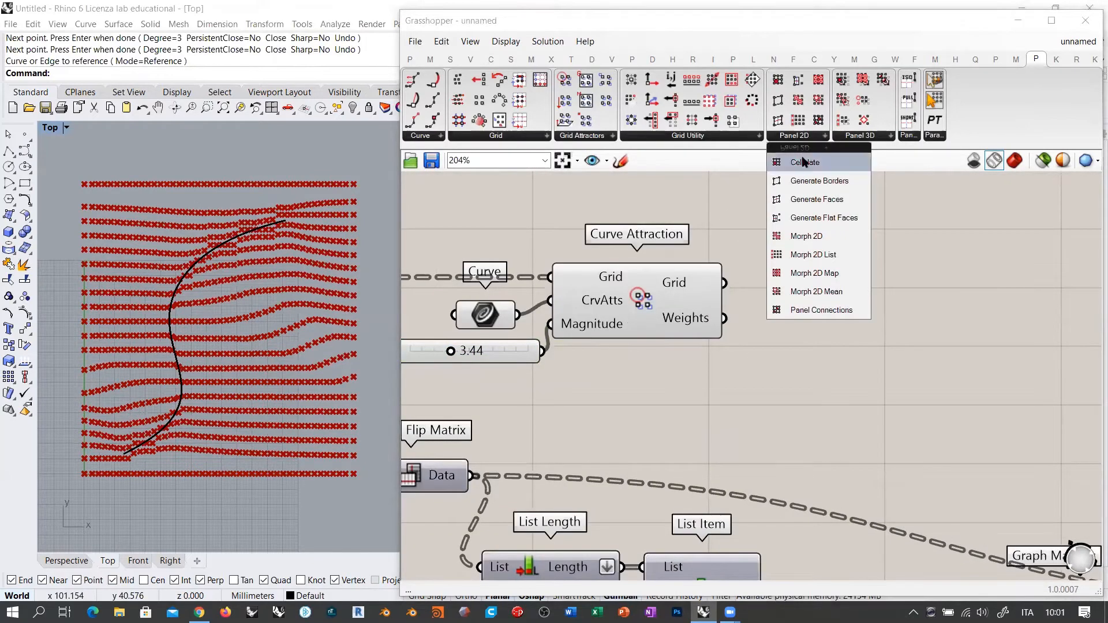
pyautogui.click(828, 184)
pyautogui.click(916, 316)
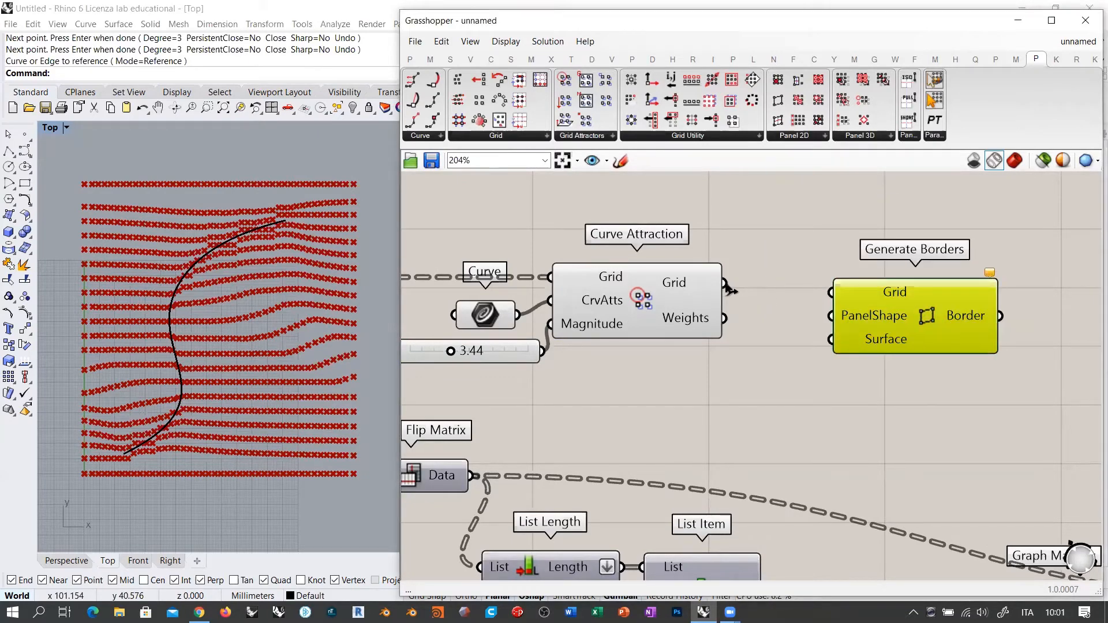
pyautogui.click(795, 385)
pyautogui.click(916, 312)
pyautogui.press('Delete')
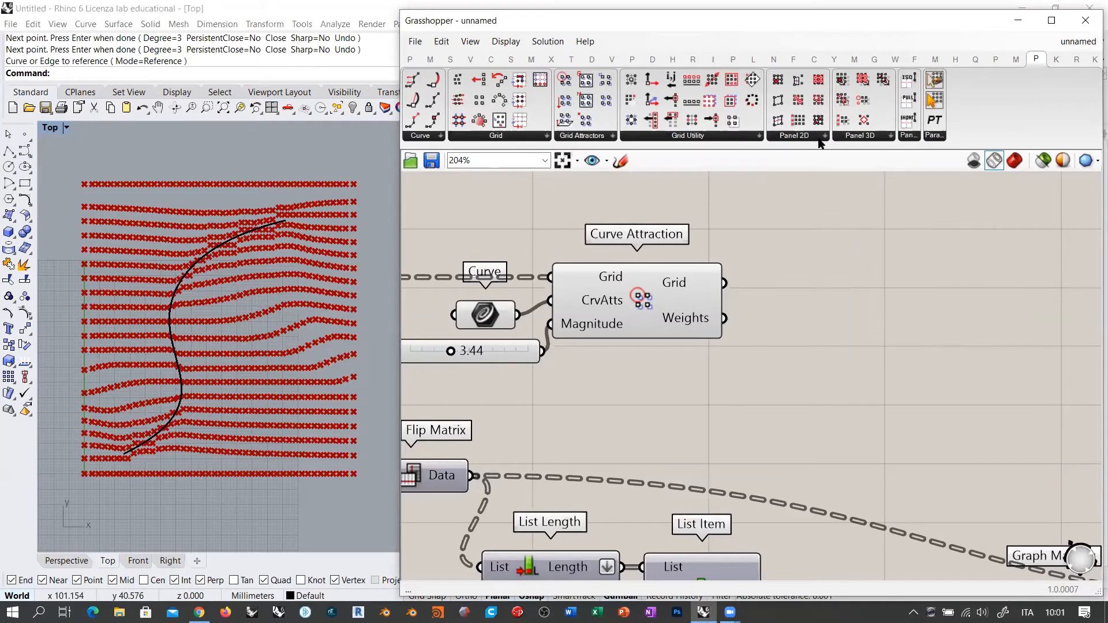
# Step: Add a Cellulate component fed by Curve Attraction's Grid output and turn off Curve Attraction's preview
pyautogui.moveTo(777, 79); pyautogui.dragTo(875, 313)
pyautogui.moveTo(724, 283); pyautogui.dragTo(810, 286)
pyautogui.moveTo(770, 333); pyautogui.dragTo(718, 349)
pyautogui.hotkey('ctrl', 'q')
pyautogui.click(718, 350)
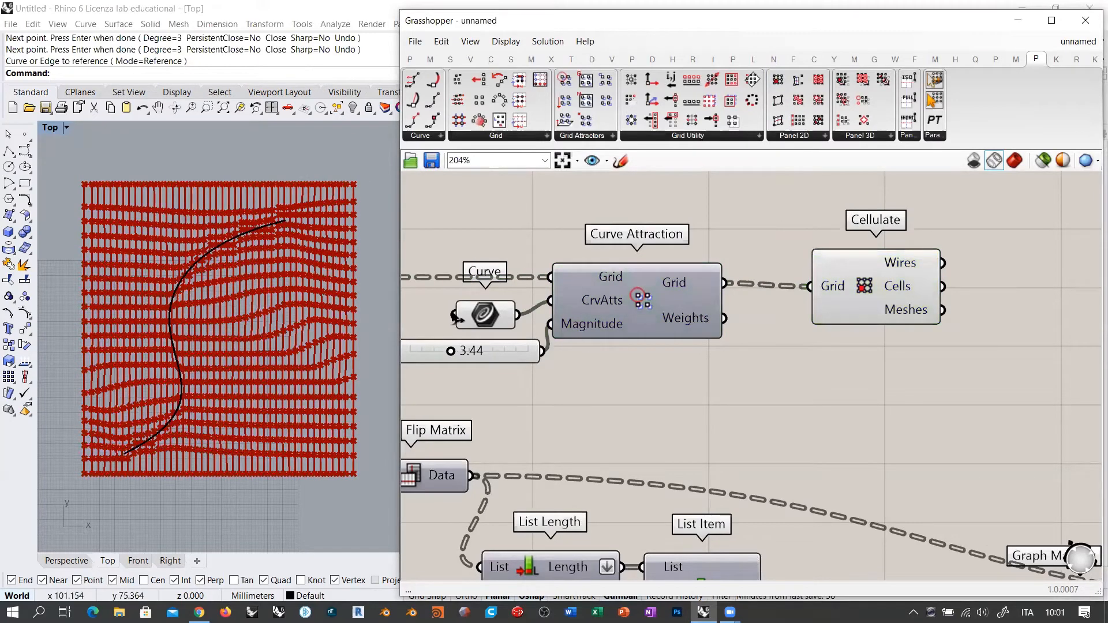
# Step: Shift Cellulate slightly closer to Curve Attraction and examine the data structure of its Wires output
pyautogui.moveTo(493, 317); pyautogui.dragTo(672, 332, button='right')
pyautogui.scroll(-3, 652, 300)
pyautogui.moveTo(756, 311); pyautogui.dragTo(540, 310, button='right')
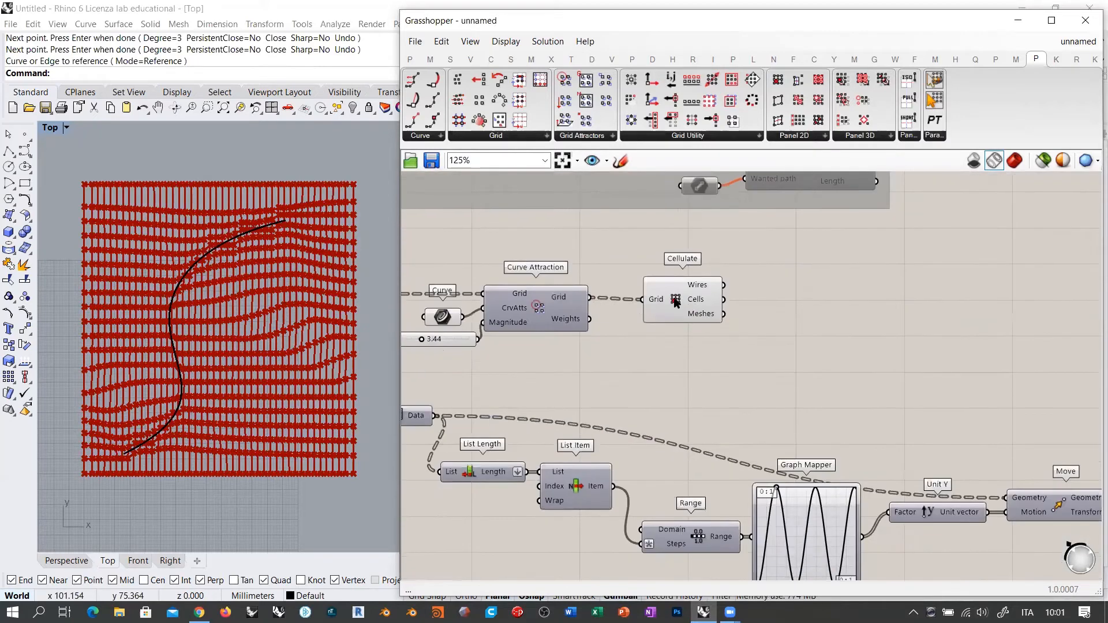
pyautogui.moveTo(674, 299); pyautogui.dragTo(655, 298)
pyautogui.click(729, 306)
pyautogui.scroll(4, 764, 277)
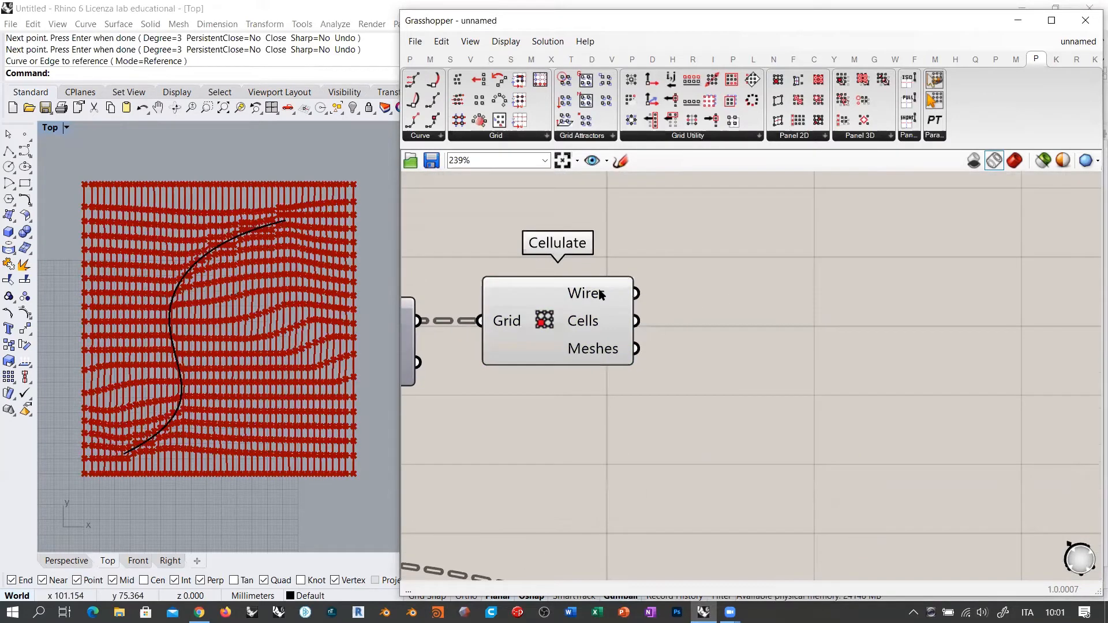
pyautogui.moveTo(600, 295)
pyautogui.doubleClick(777, 312)
pyautogui.moveTo(594, 295)
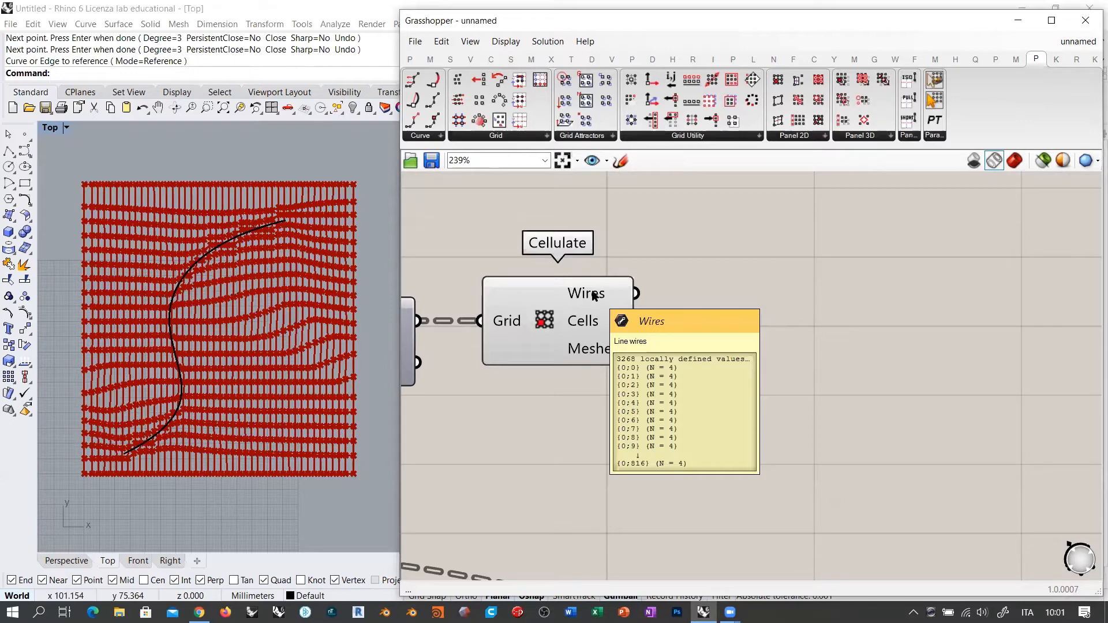
# Step: Collect Cellulate's Wires output in a new Line parameter and turn off Cellulate's preview, leaving only the grid lines displayed
pyautogui.doubleClick(778, 307)
pyautogui.write('line')
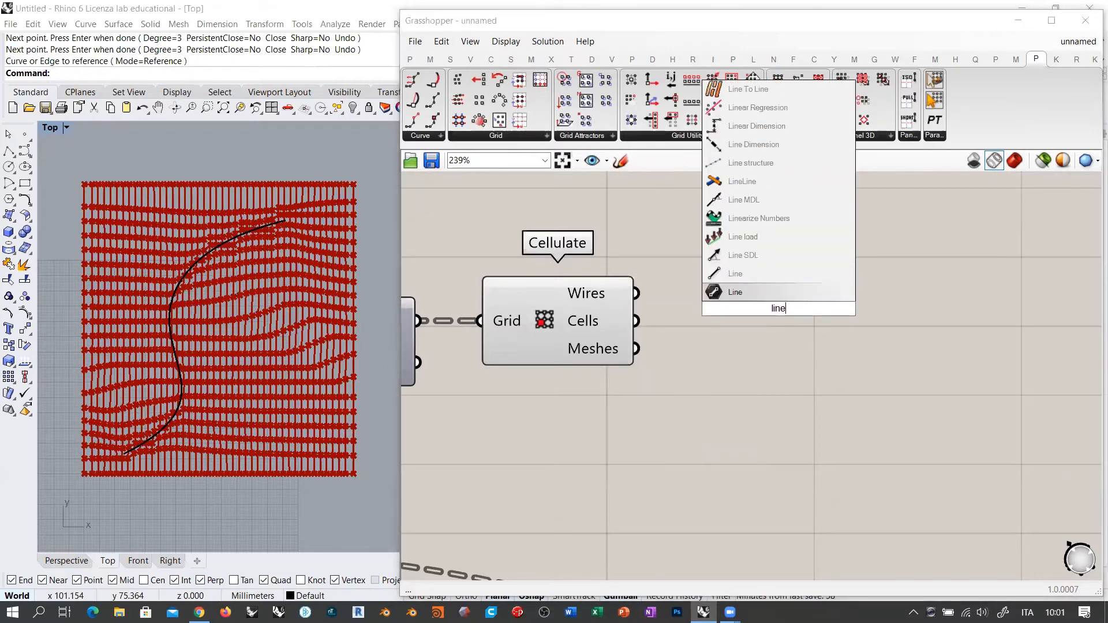
pyautogui.click(744, 292)
pyautogui.moveTo(636, 293); pyautogui.dragTo(753, 306)
pyautogui.click(749, 336)
pyautogui.moveTo(314, 300); pyautogui.dragTo(331, 282, button='right')
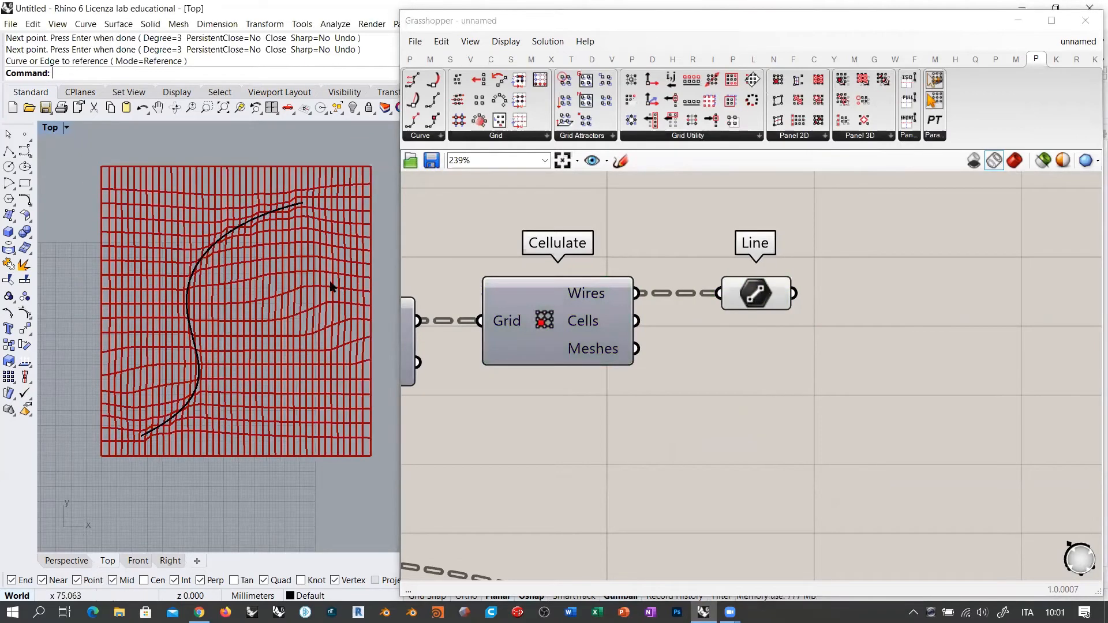
pyautogui.scroll(-4, 835, 266)
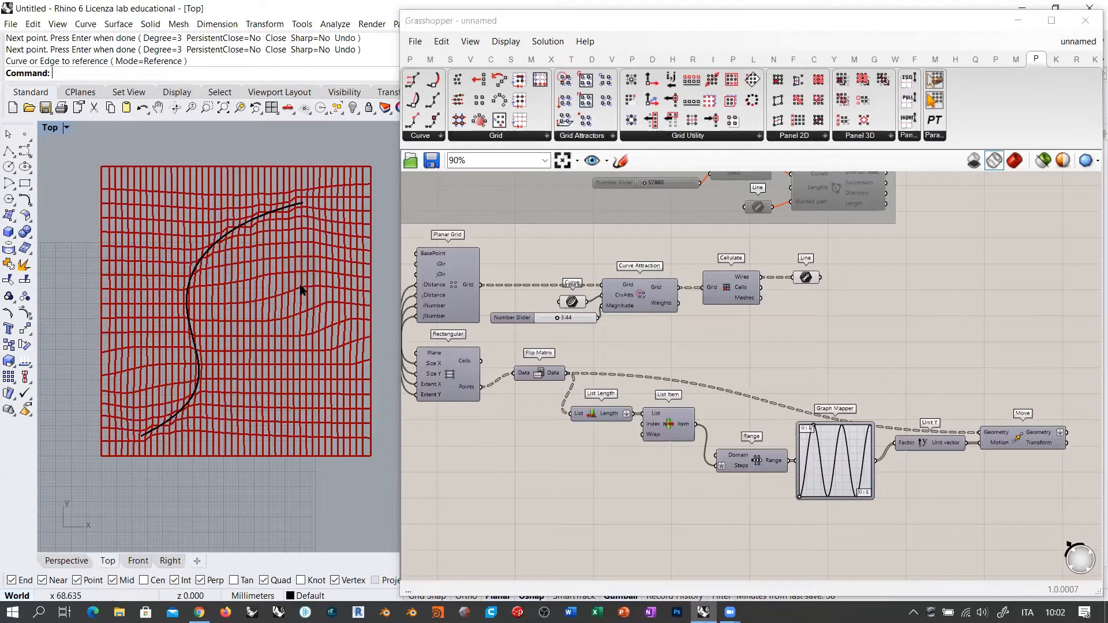
# Step: Internalise the Curve parameter's data and delete the referenced S-shaped curve from the Rhino model
pyautogui.moveTo(565, 266); pyautogui.dragTo(642, 346, button='right')
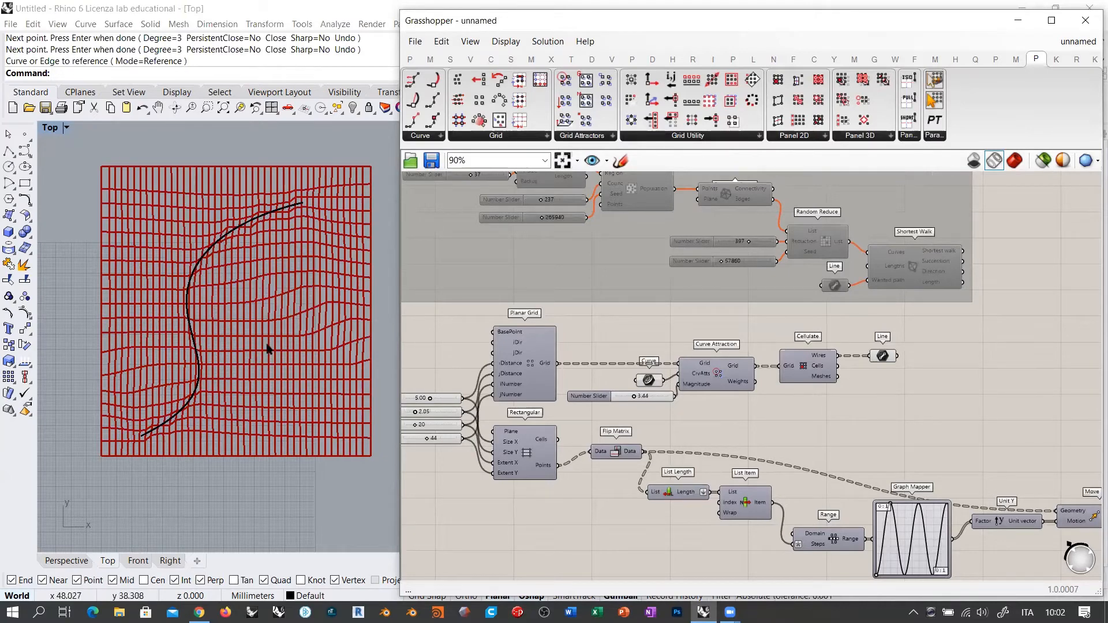
pyautogui.rightClick(649, 380)
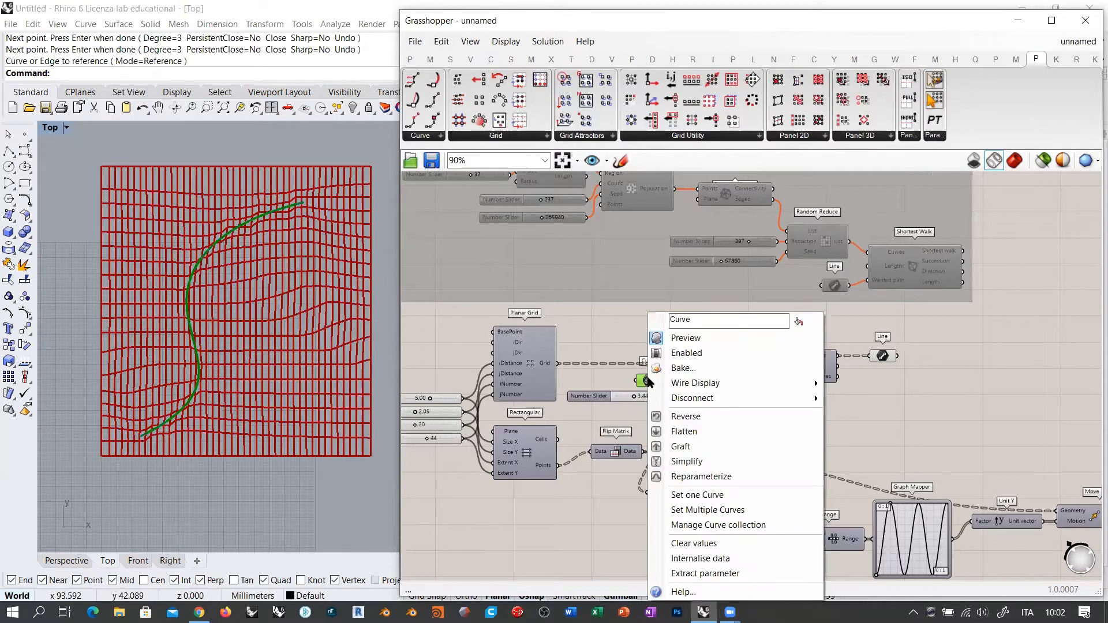
pyautogui.click(696, 558)
pyautogui.click(206, 247)
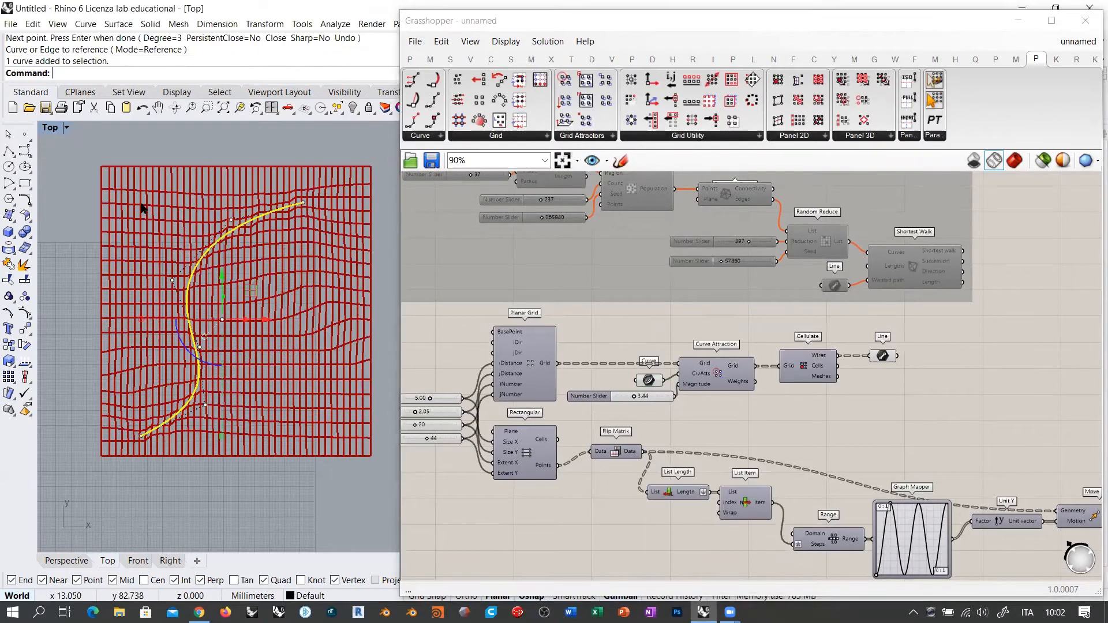
pyautogui.press('Delete')
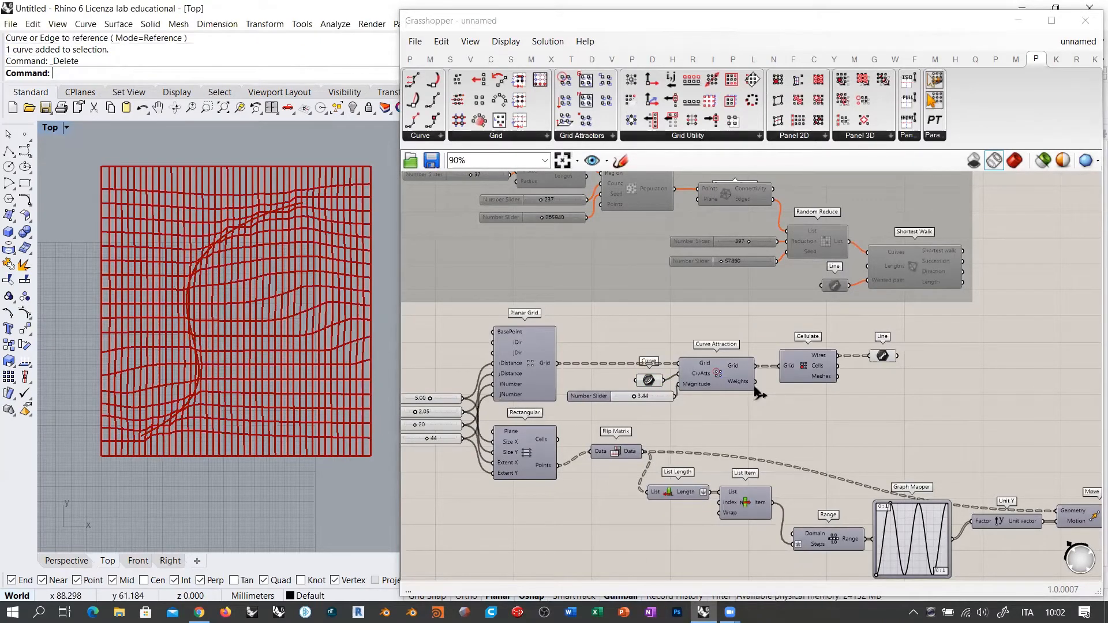
pyautogui.click(705, 405)
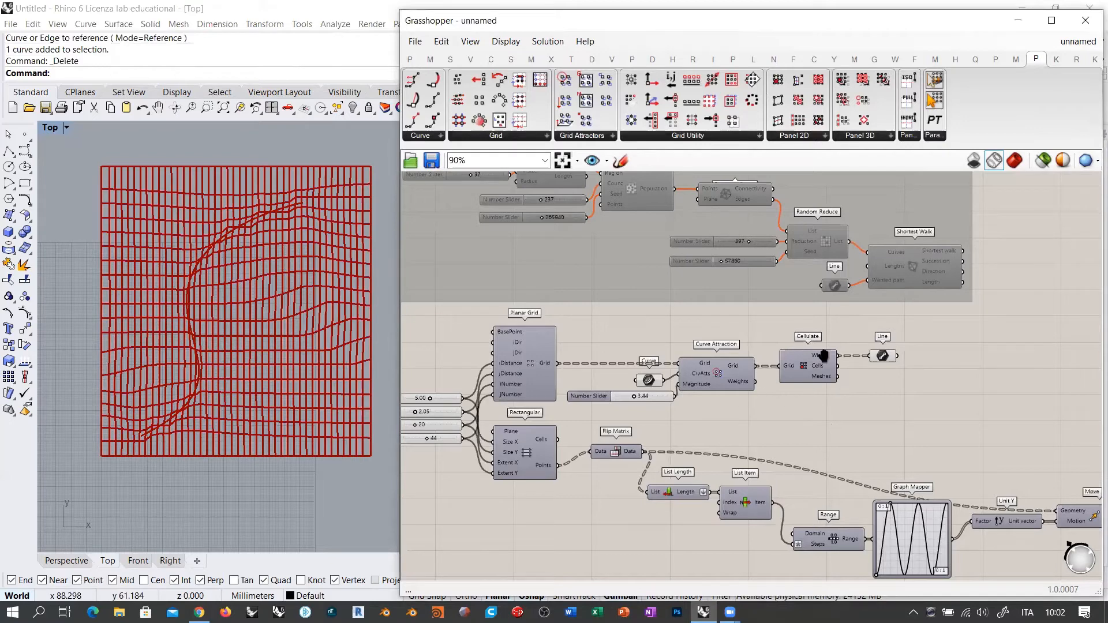
# Step: Shift the whole grid definition to line up with the group above, and move Flip Matrix and its downstream chain closer to Rectangular
pyautogui.scroll(-2, 761, 386)
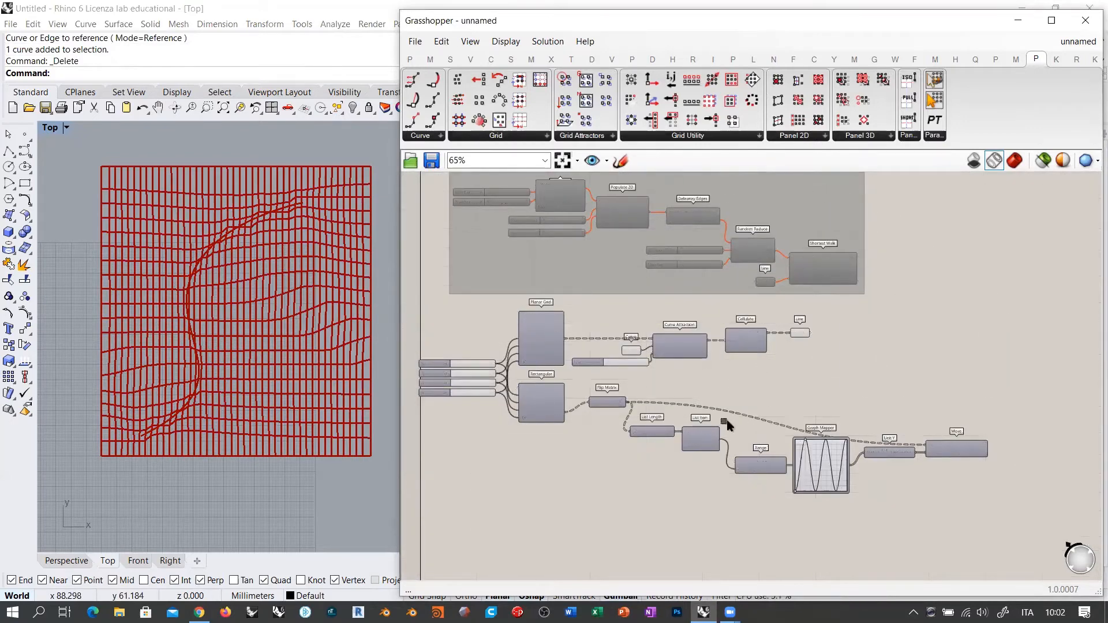
pyautogui.moveTo(1008, 308); pyautogui.dragTo(432, 549)
pyautogui.moveTo(546, 341); pyautogui.dragTo(596, 348)
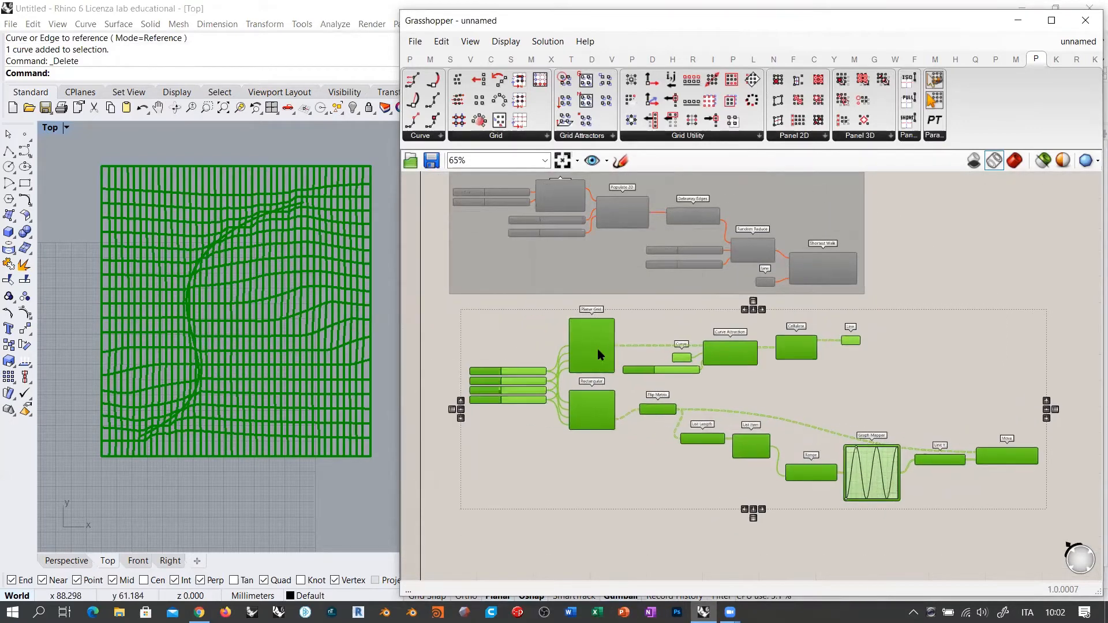
pyautogui.click(674, 332)
pyautogui.moveTo(657, 411); pyautogui.dragTo(639, 421)
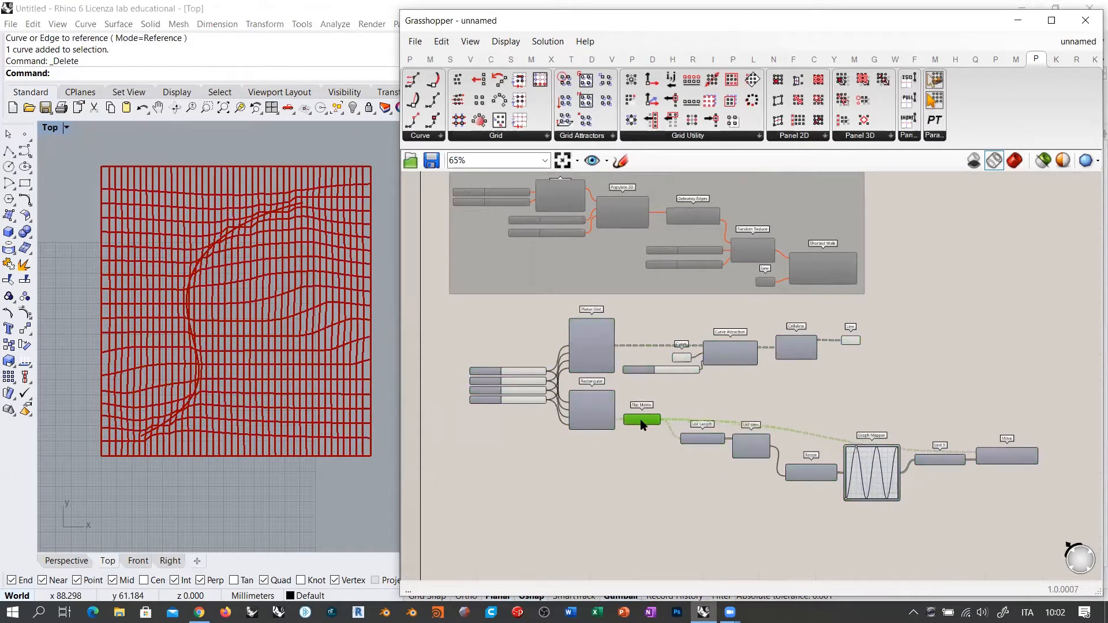
pyautogui.moveTo(1025, 514); pyautogui.dragTo(687, 421)
pyautogui.moveTo(700, 438); pyautogui.dragTo(689, 450)
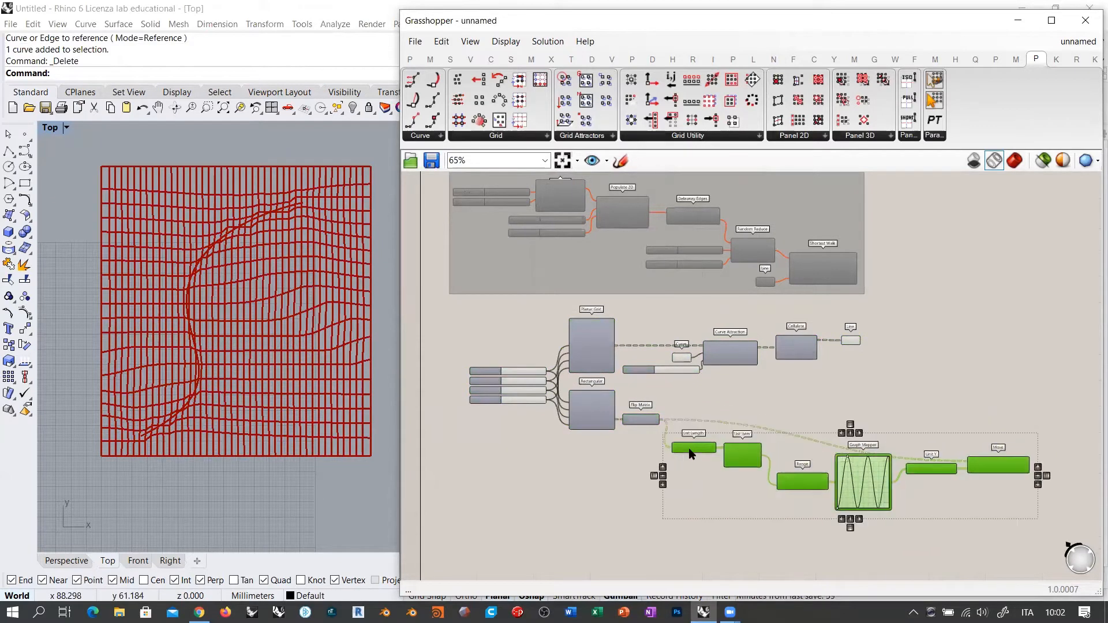
pyautogui.click(806, 401)
# Step: Raise Move level with Flip Matrix and reposition Unit Y just before its Motion input
pyautogui.moveTo(943, 468); pyautogui.dragTo(931, 468)
pyautogui.moveTo(930, 468); pyautogui.dragTo(981, 420)
pyautogui.click(941, 454)
pyautogui.scroll(3, 953, 438)
pyautogui.moveTo(909, 438); pyautogui.dragTo(909, 431)
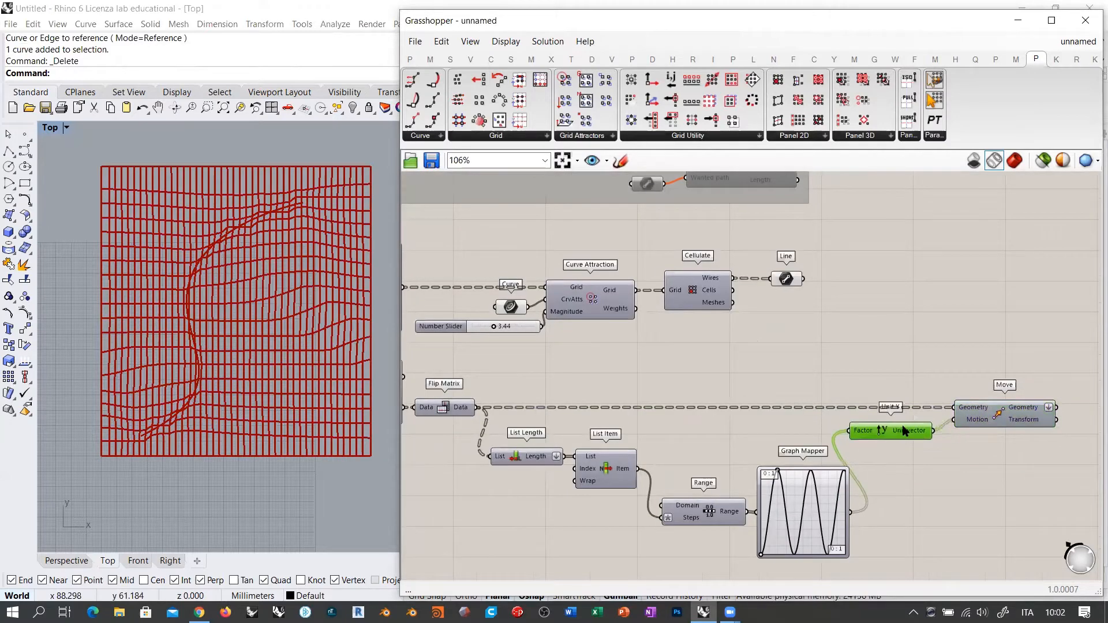
# Step: Place Range directly beside List Item, and shrink and reposition Graph Mapper close to Range's output
pyautogui.moveTo(716, 515); pyautogui.dragTo(700, 466)
pyautogui.moveTo(790, 501); pyautogui.dragTo(778, 458)
pyautogui.moveTo(835, 515); pyautogui.dragTo(763, 415)
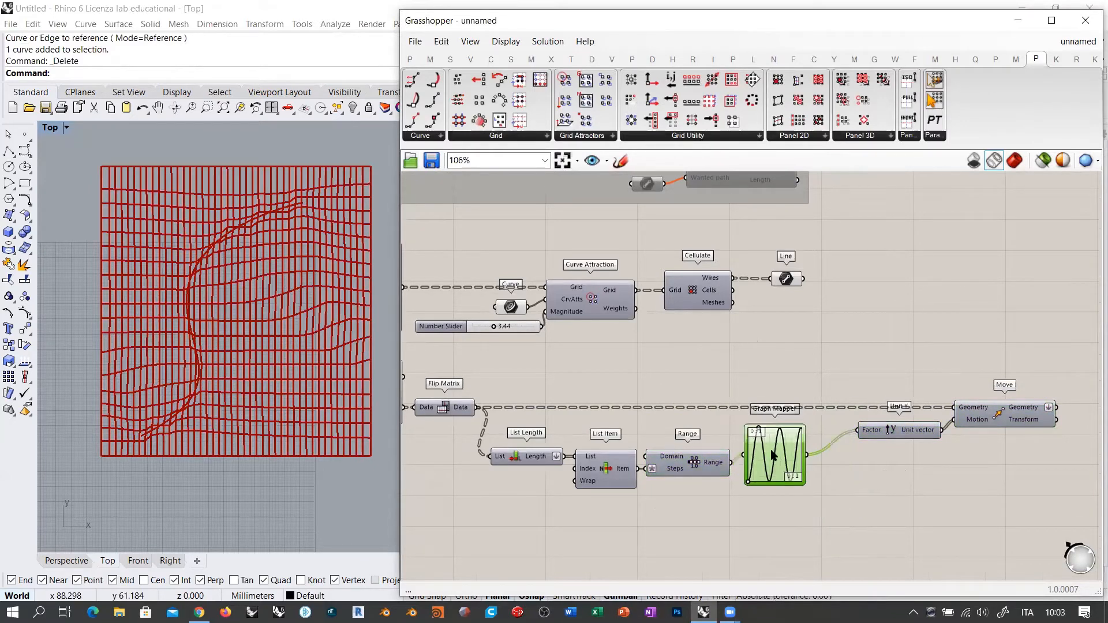
pyautogui.moveTo(772, 455); pyautogui.dragTo(773, 462)
# Step: Bring Unit Y and Move closer to Graph Mapper to make the chain more compact
pyautogui.keyDown('shift'); pyautogui.moveTo(888, 437); pyautogui.dragTo(863, 435); pyautogui.keyUp('shift')
pyautogui.click(895, 461)
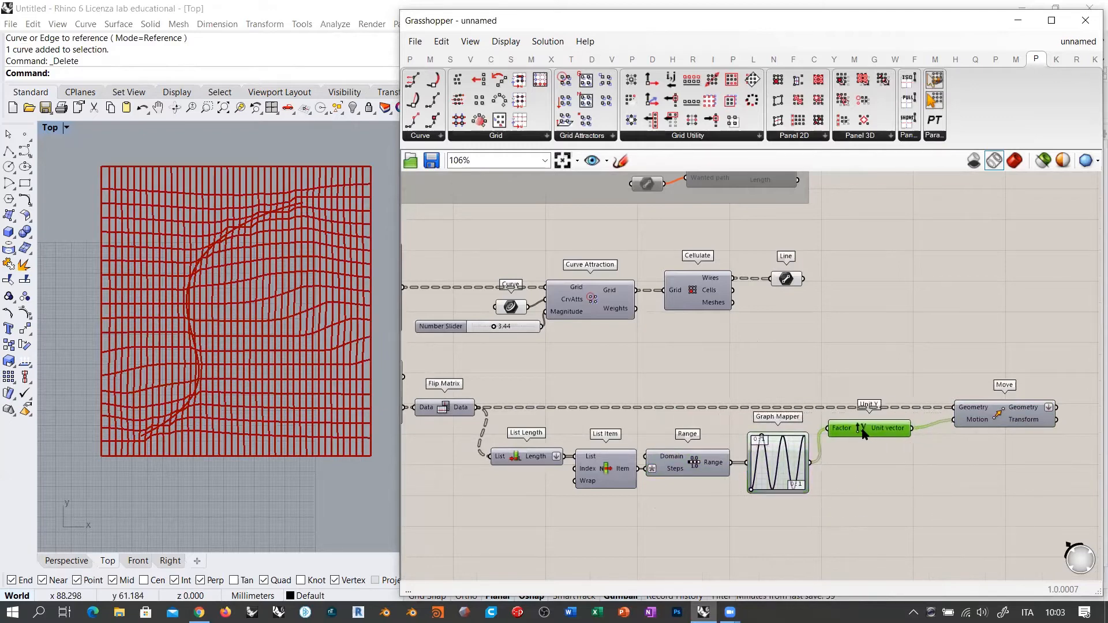
pyautogui.moveTo(973, 420); pyautogui.dragTo(947, 420)
pyautogui.click(829, 438)
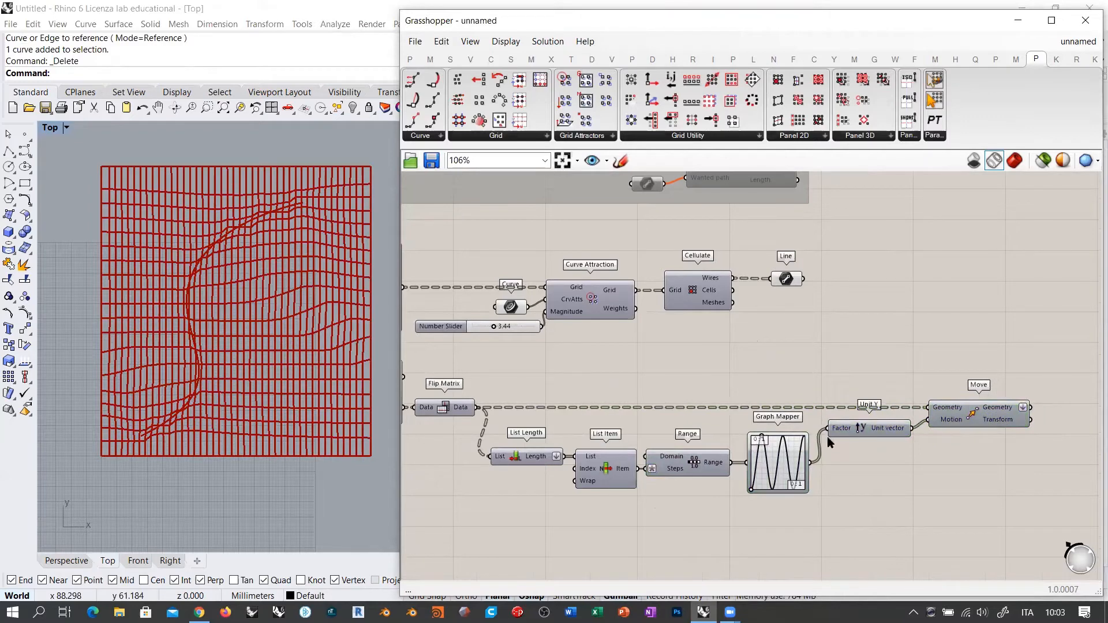
# Step: Group and disable all components of the grid definition, and align the group beneath the previous shortest-walk group
pyautogui.scroll(-3, 777, 346)
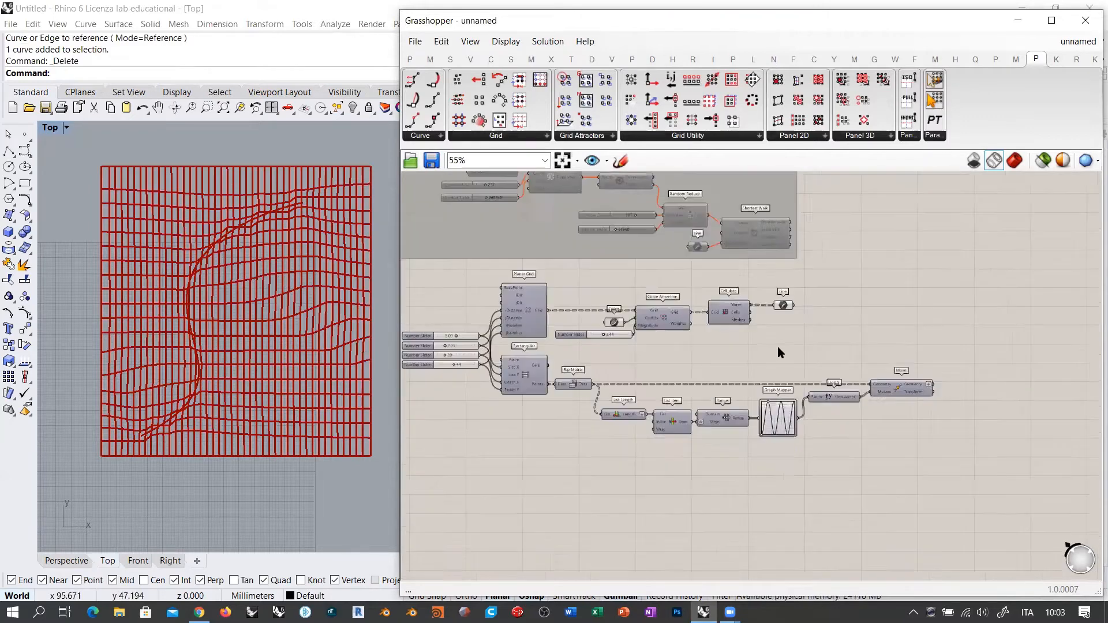
pyautogui.moveTo(970, 451); pyautogui.dragTo(470, 290)
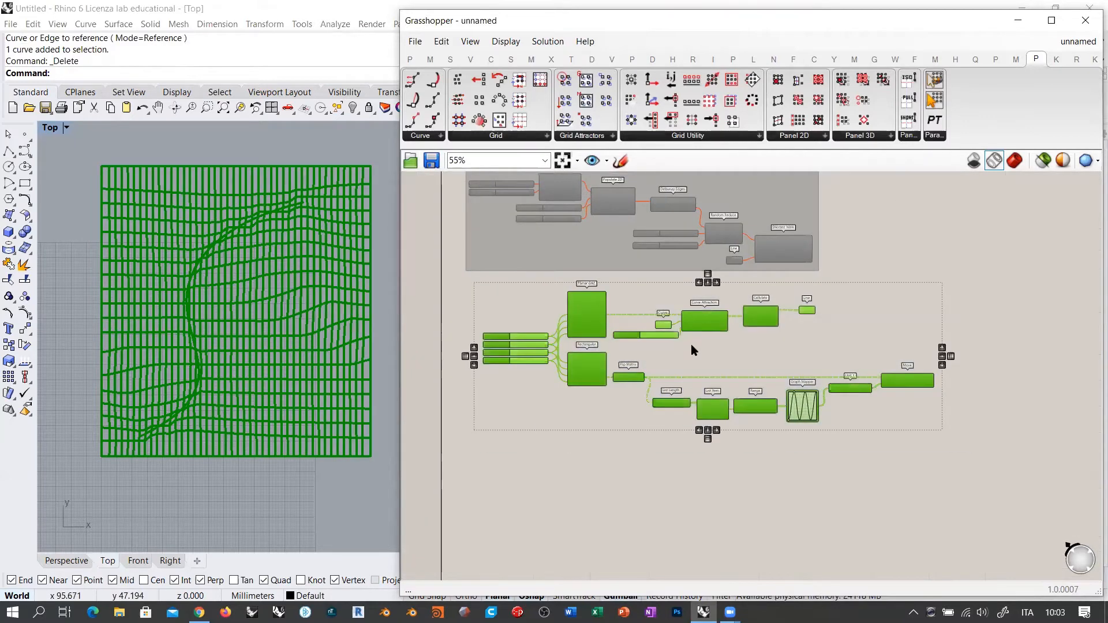
pyautogui.hotkey('ctrl', 'g')
pyautogui.hotkey('ctrl', 'e')
pyautogui.moveTo(691, 463); pyautogui.dragTo(698, 459)
pyautogui.moveTo(500, 308); pyautogui.dragTo(486, 303)
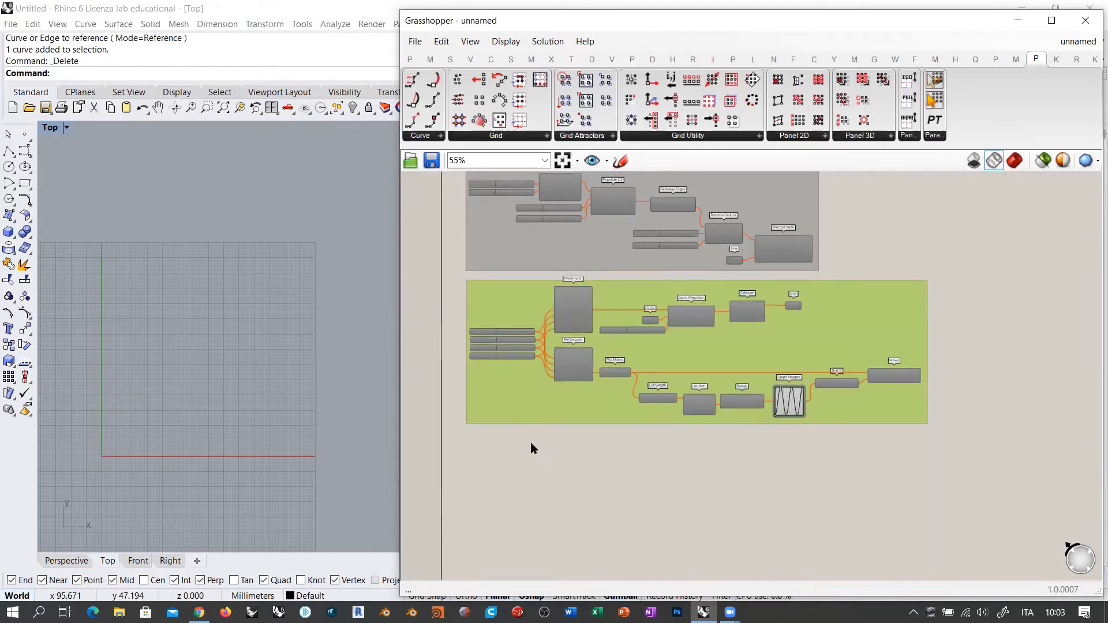
pyautogui.click(531, 442)
# Step: Enable the Populate 2D and Delaunay Edges shortest-walk group and examine its path in the Top viewport
pyautogui.moveTo(590, 298); pyautogui.dragTo(587, 408, button='right')
pyautogui.moveTo(836, 280); pyautogui.dragTo(574, 386)
pyautogui.hotkey('ctrl', 'e')
pyautogui.click(883, 363)
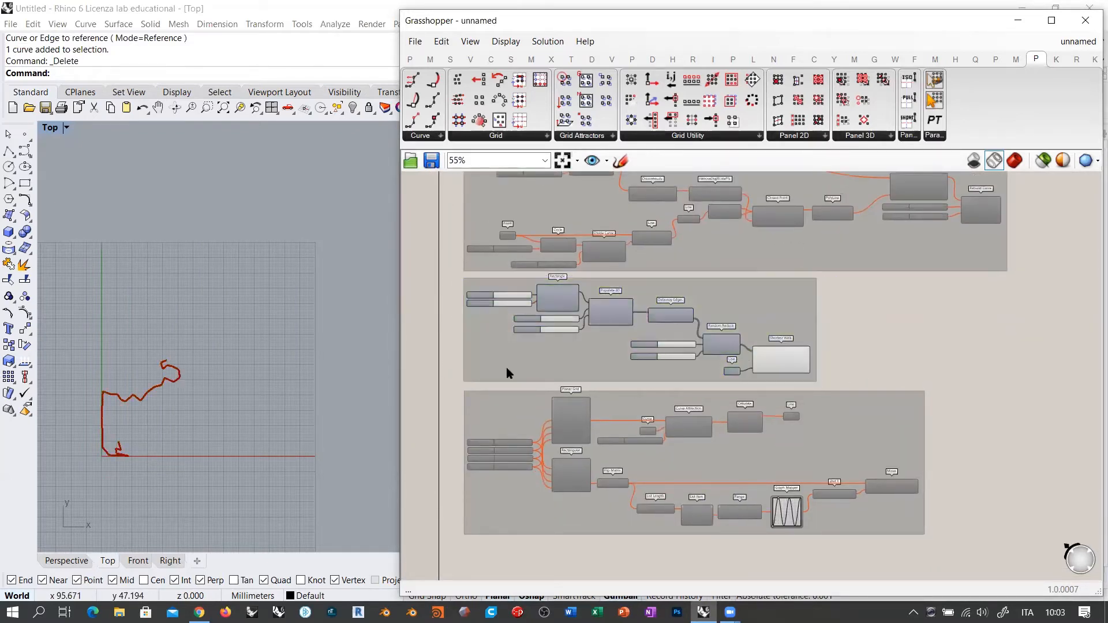
pyautogui.click(173, 358)
pyautogui.scroll(4, 265, 341)
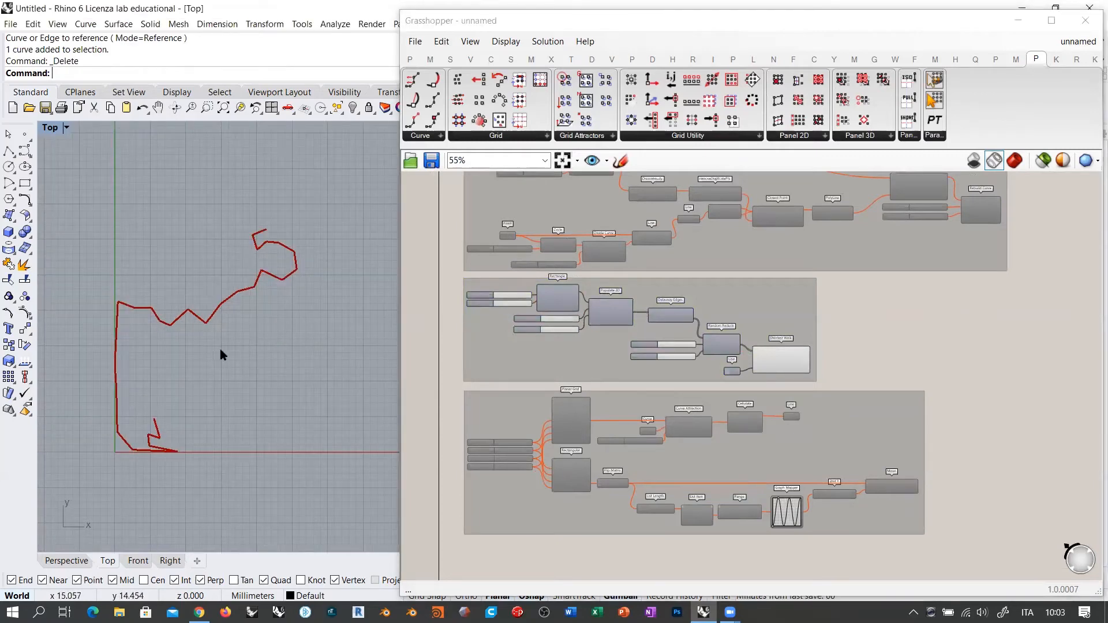
pyautogui.click(857, 324)
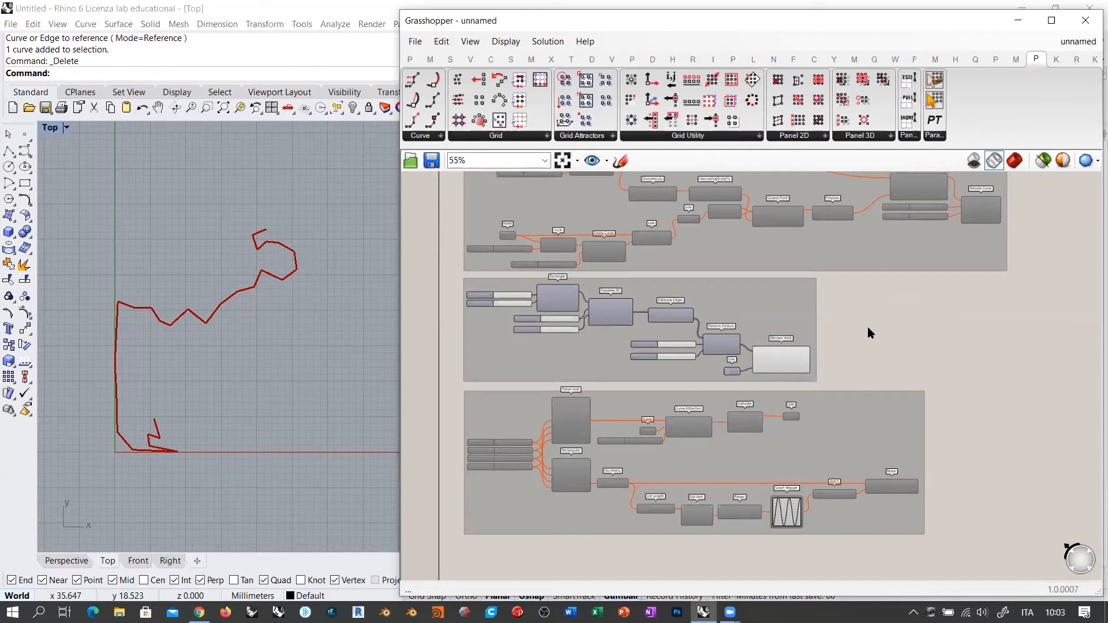
# Step: Disable the components of the Populate 2D and Delaunay Edges shortest-walk group
pyautogui.moveTo(823, 279); pyautogui.dragTo(517, 371)
pyautogui.hotkey('ctrl', 'e')
pyautogui.click(883, 341)
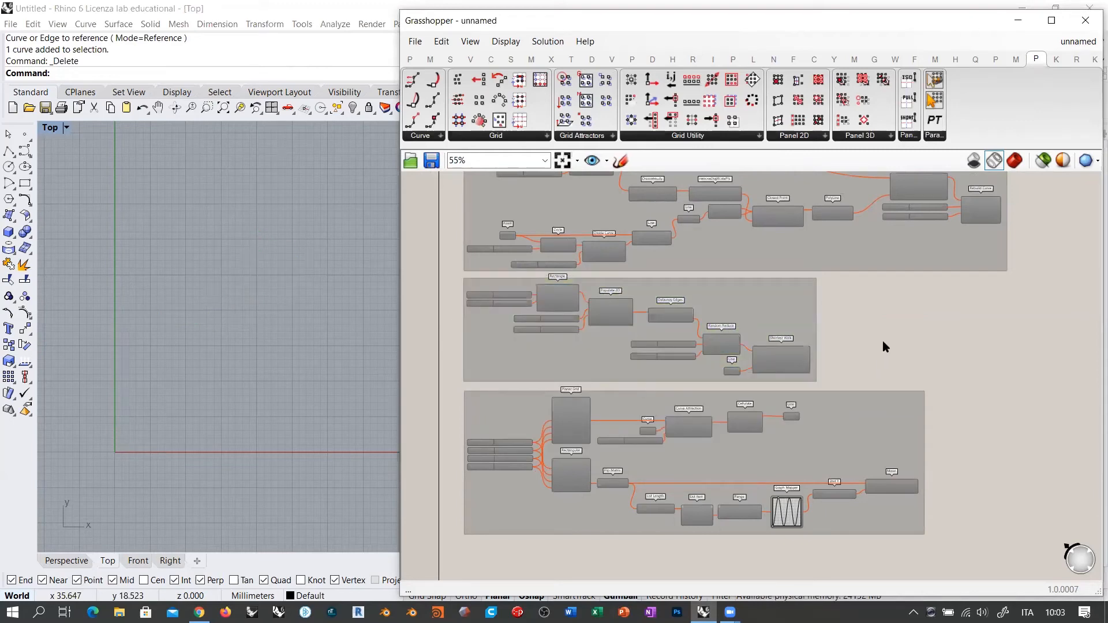
# Step: Copy Rectangle, Populate 2D and their four number sliders to the empty canvas below the grid group
pyautogui.scroll(6, 564, 328)
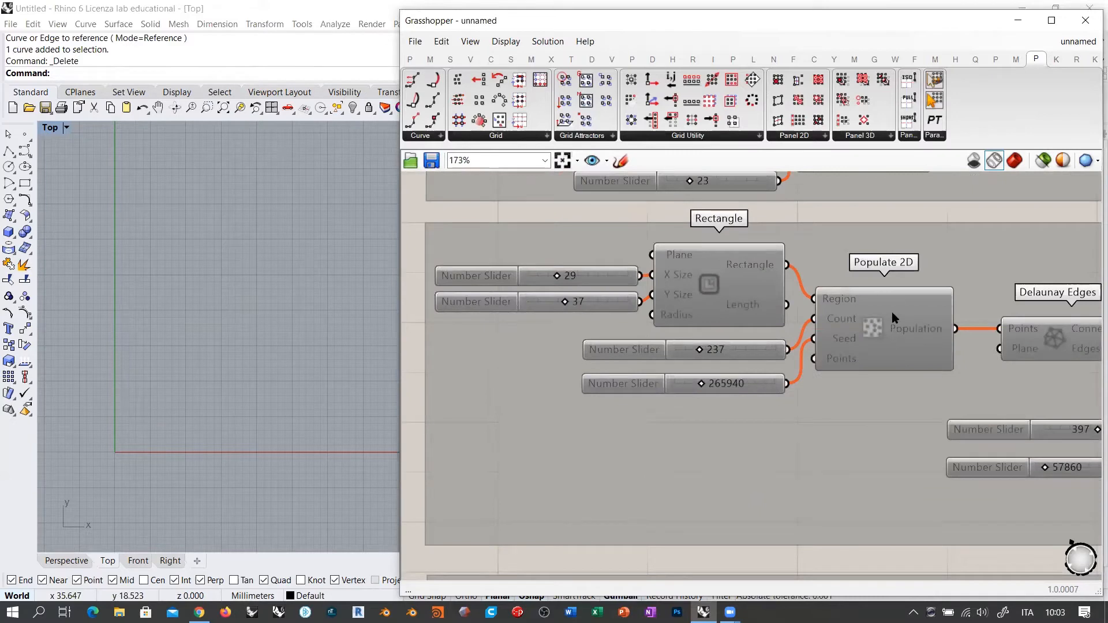
pyautogui.moveTo(411, 210); pyautogui.dragTo(952, 398)
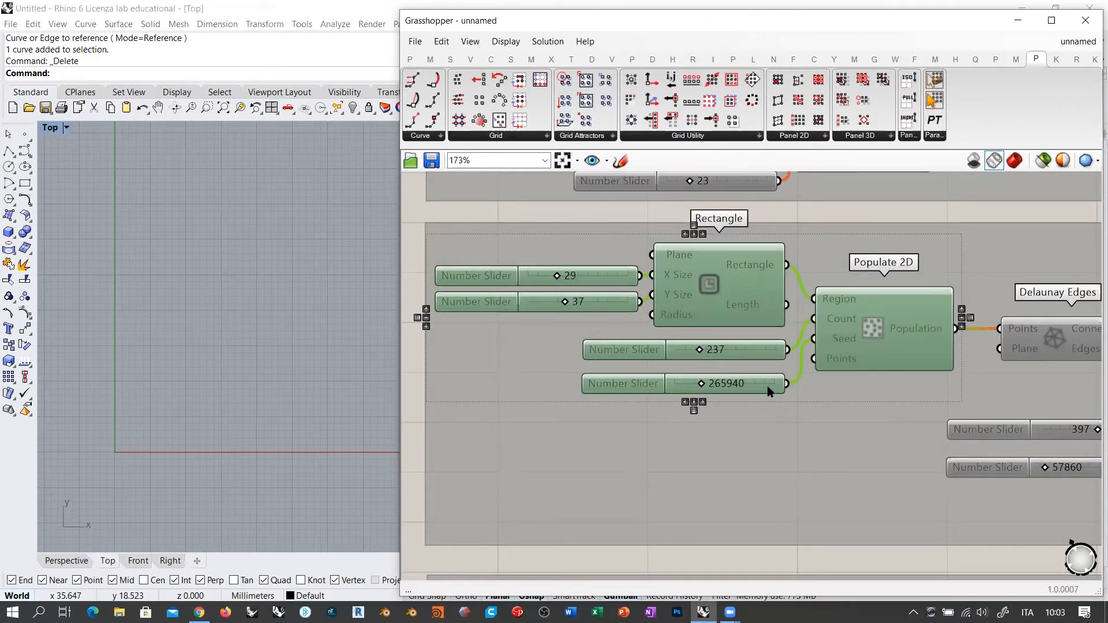
pyautogui.scroll(-5, 543, 300)
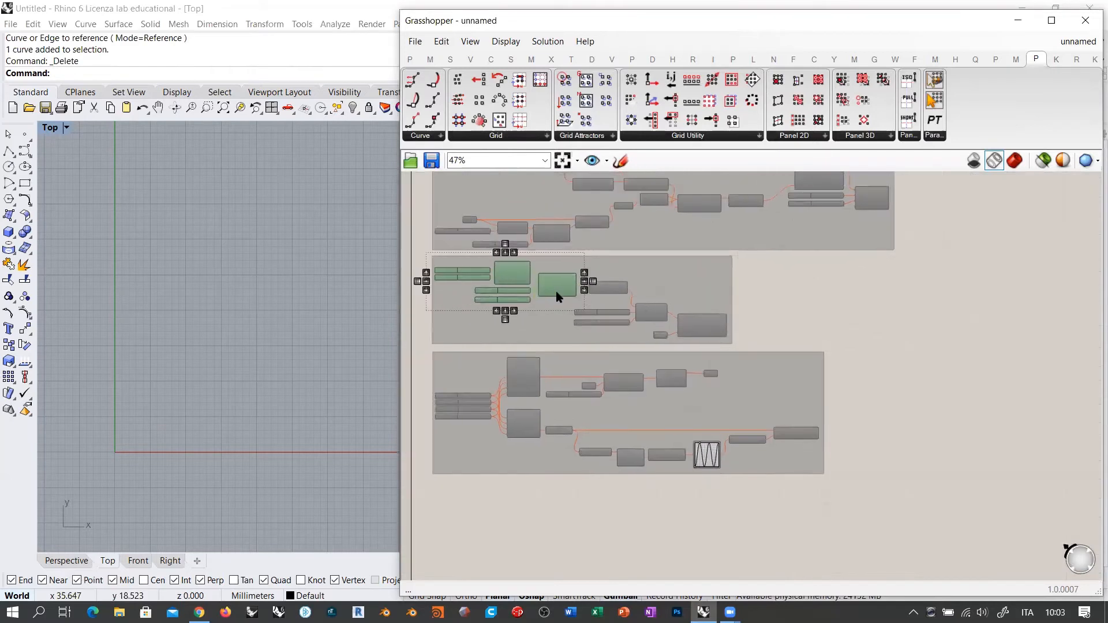
pyautogui.moveTo(573, 297); pyautogui.dragTo(578, 534)
pyautogui.scroll(-2, 628, 363)
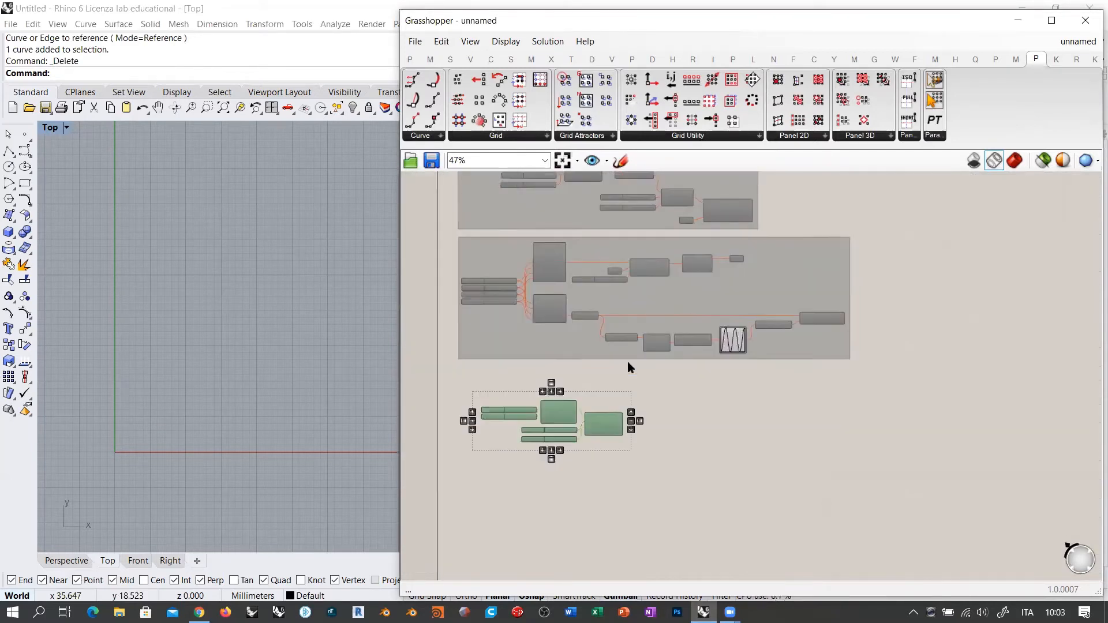
# Step: Reorder the last two component groups so the Graph Mapper group sits directly above the Delaunay Edges group, aligned along their left edges
pyautogui.moveTo(622, 399); pyautogui.dragTo(621, 427)
pyautogui.moveTo(742, 296); pyautogui.dragTo(1014, 288)
pyautogui.moveTo(698, 222); pyautogui.dragTo(700, 344)
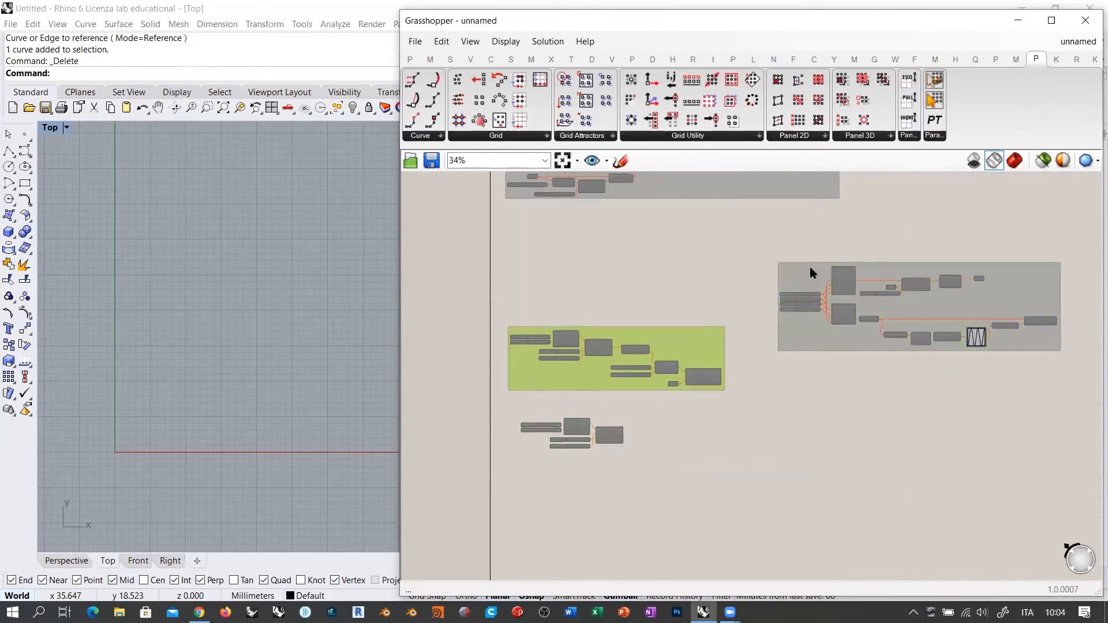
pyautogui.moveTo(793, 277); pyautogui.dragTo(522, 213)
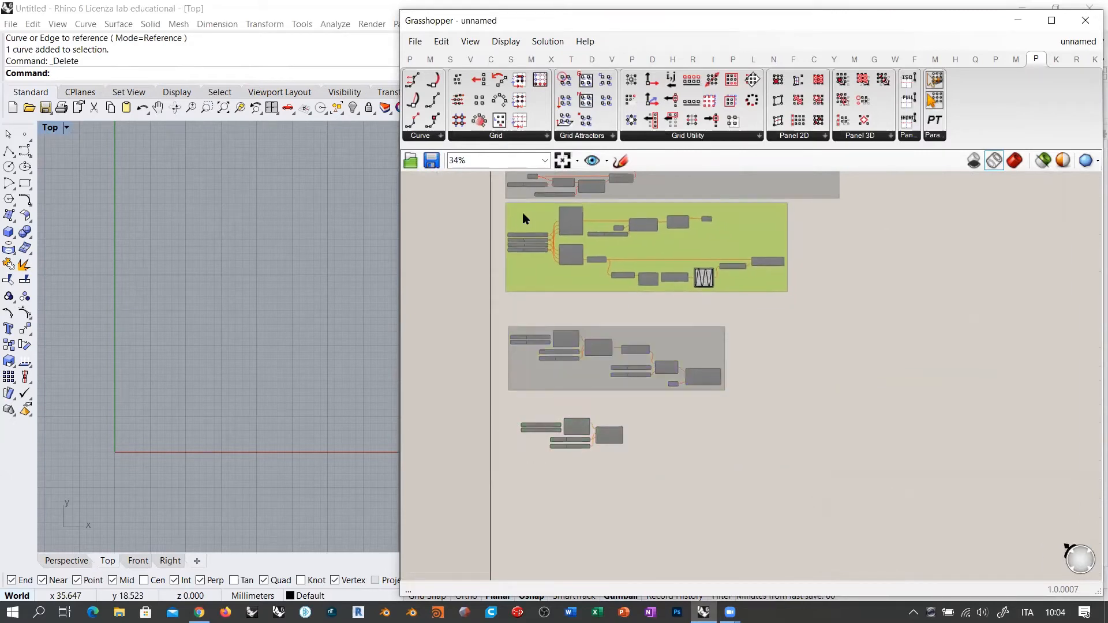
pyautogui.moveTo(519, 369); pyautogui.dragTo(517, 339)
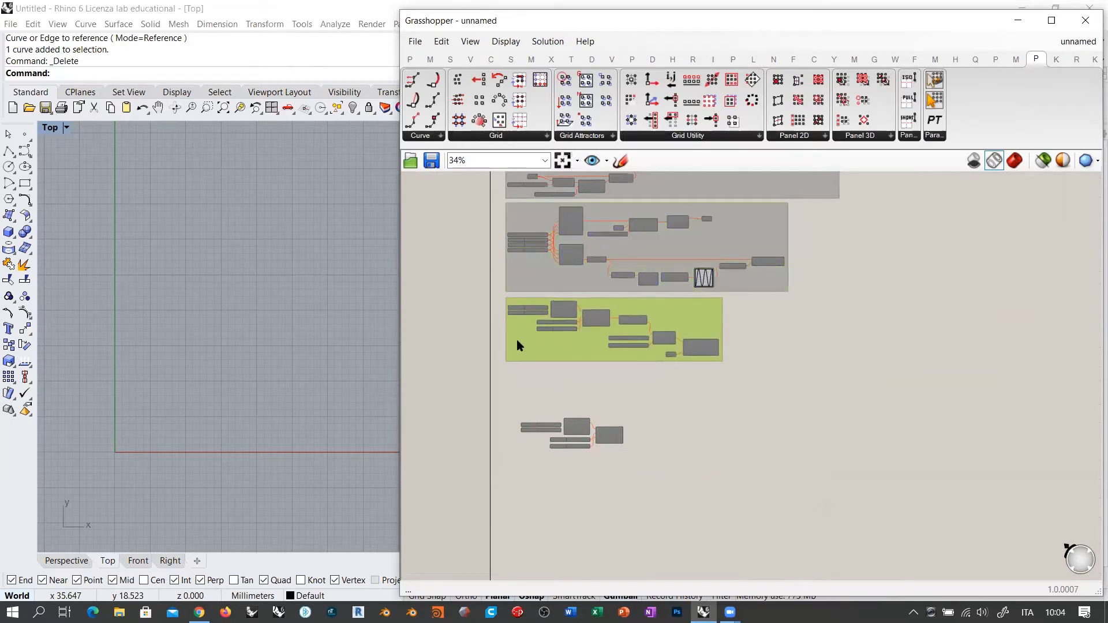
pyautogui.click(580, 294)
pyautogui.moveTo(597, 272); pyautogui.dragTo(664, 394, button='right')
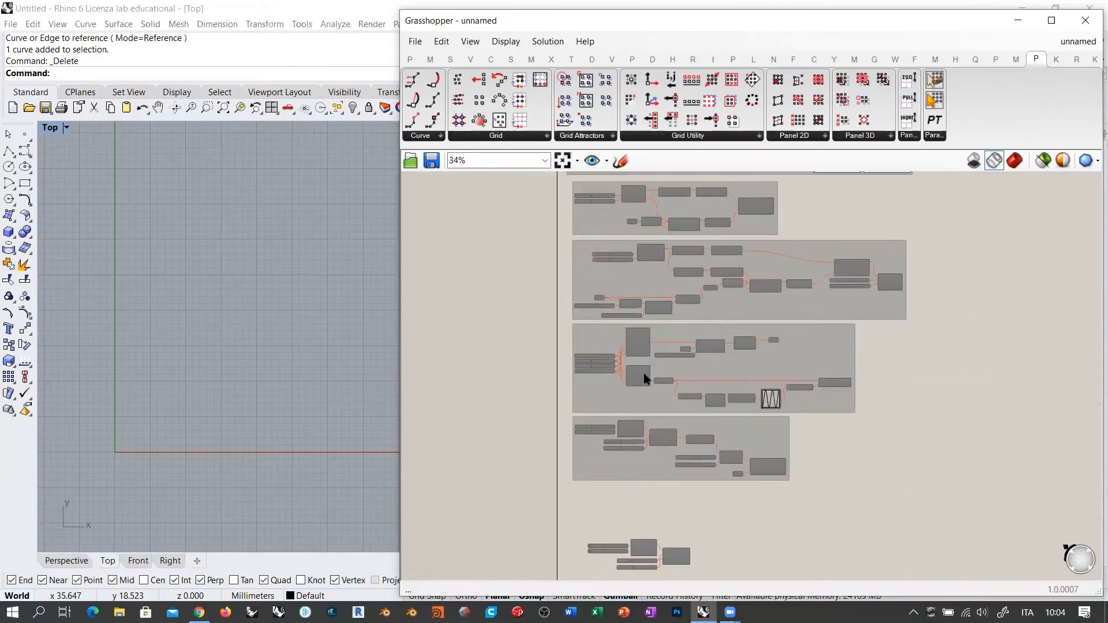
pyautogui.click(584, 341)
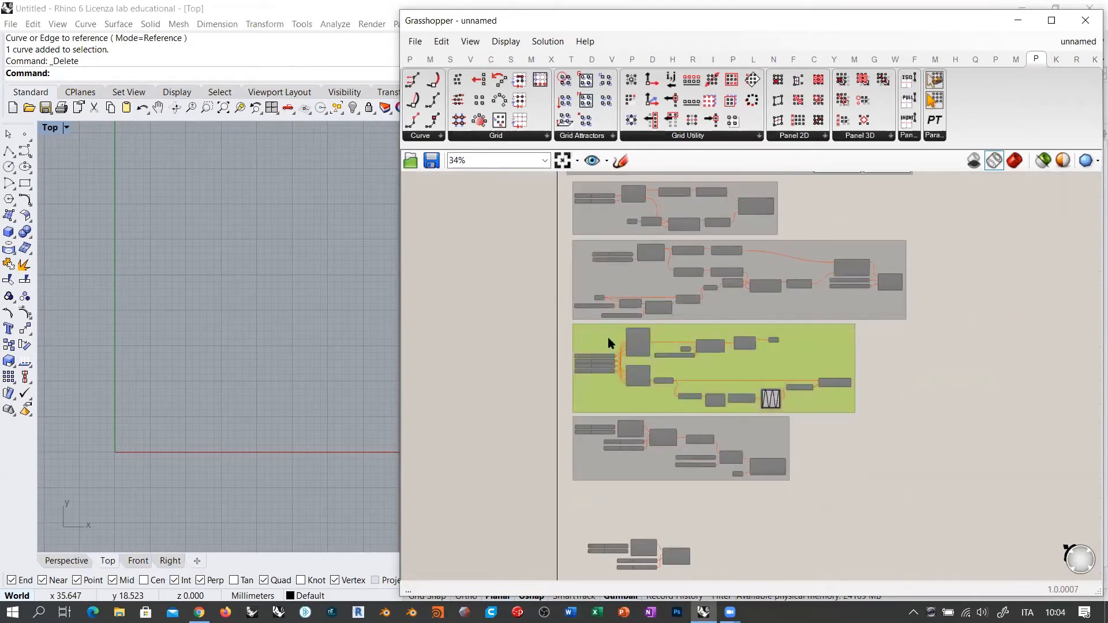
pyautogui.click(591, 462)
# Step: Enable the ungrouped Rectangle and Populate 2D components with their sliders and move them up close beneath the last group
pyautogui.moveTo(662, 424); pyautogui.dragTo(658, 233, button='right')
pyautogui.scroll(5, 622, 357)
pyautogui.moveTo(805, 305); pyautogui.dragTo(554, 442)
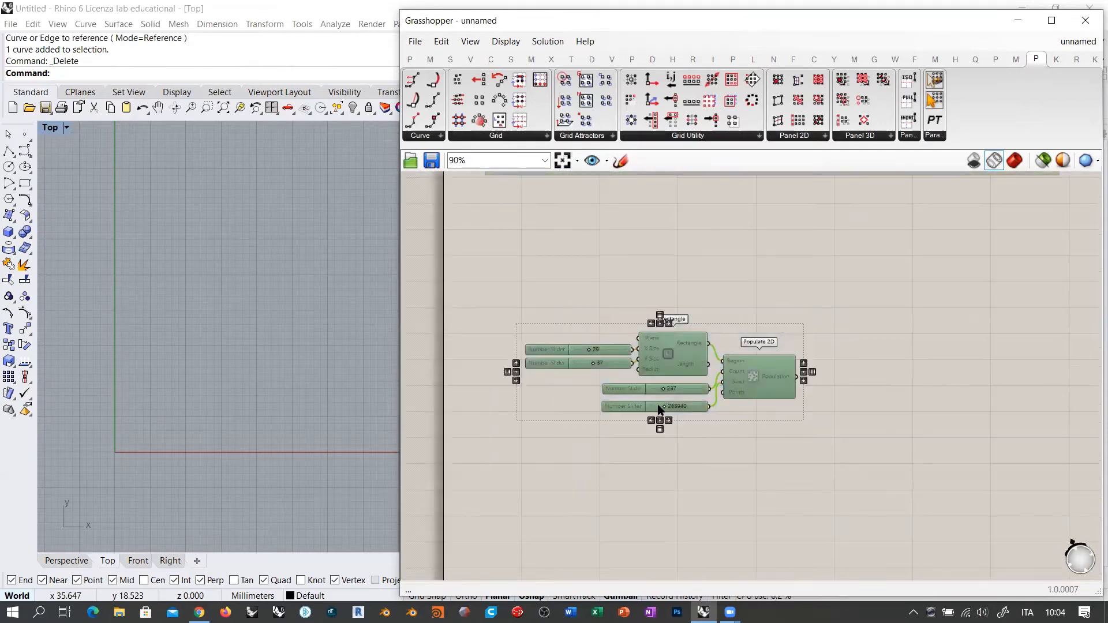
pyautogui.click(684, 450)
pyautogui.moveTo(655, 410); pyautogui.dragTo(668, 483, button='right')
pyautogui.scroll(-2, 672, 484)
pyautogui.moveTo(778, 501); pyautogui.dragTo(611, 411)
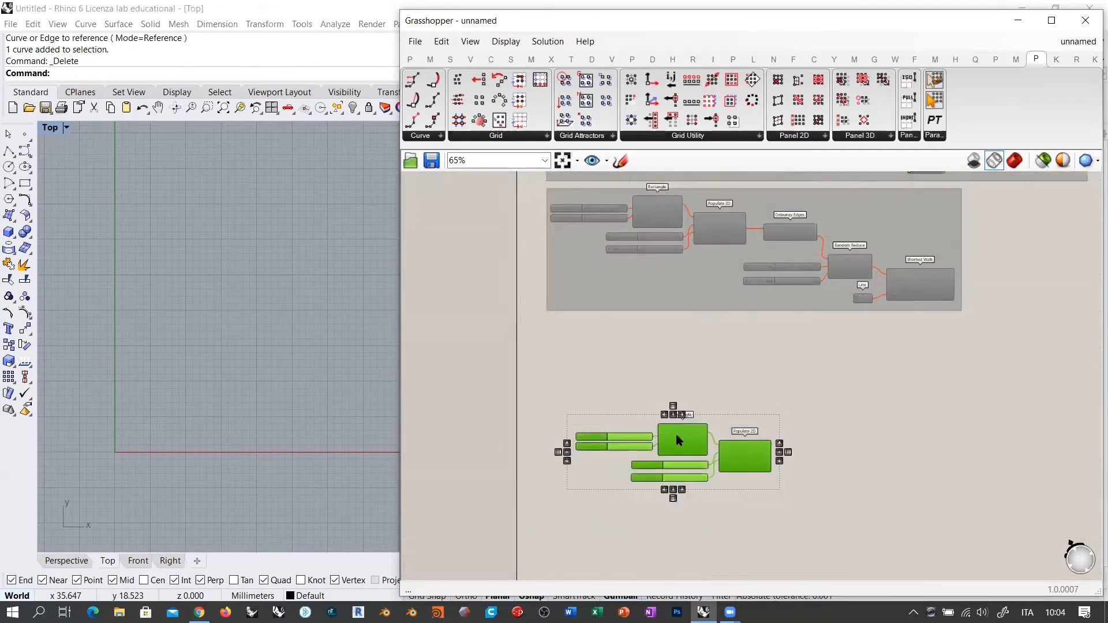
pyautogui.moveTo(676, 433); pyautogui.dragTo(667, 344)
pyautogui.click(709, 446)
pyautogui.scroll(5, 730, 369)
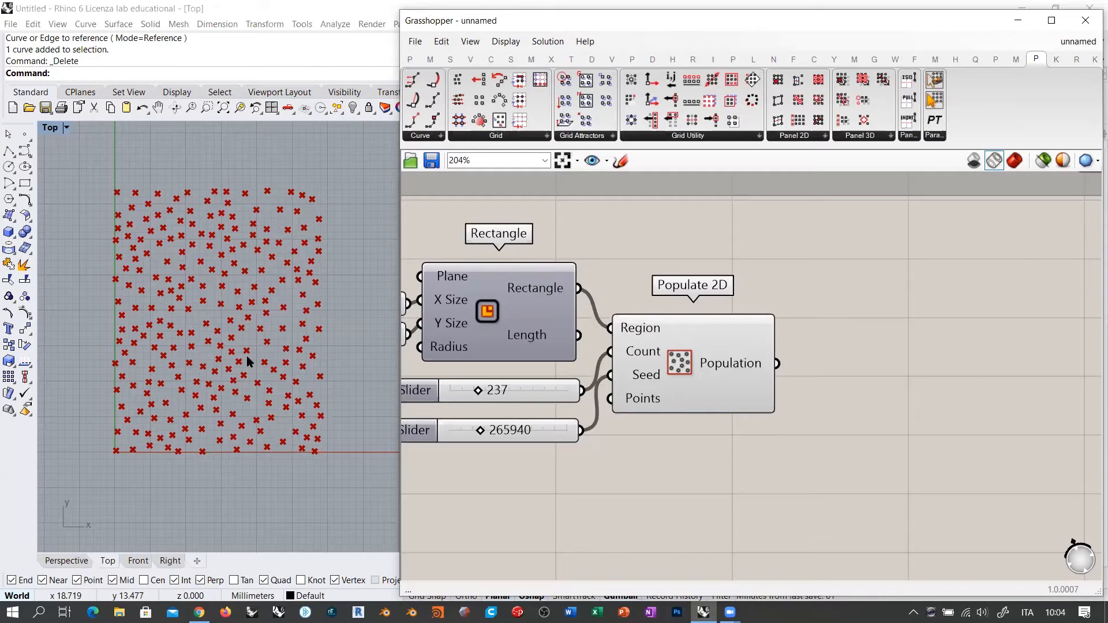
# Step: Add a Random component to the empty canvas beside Populate 2D
pyautogui.moveTo(945, 316); pyautogui.dragTo(695, 351, button='right')
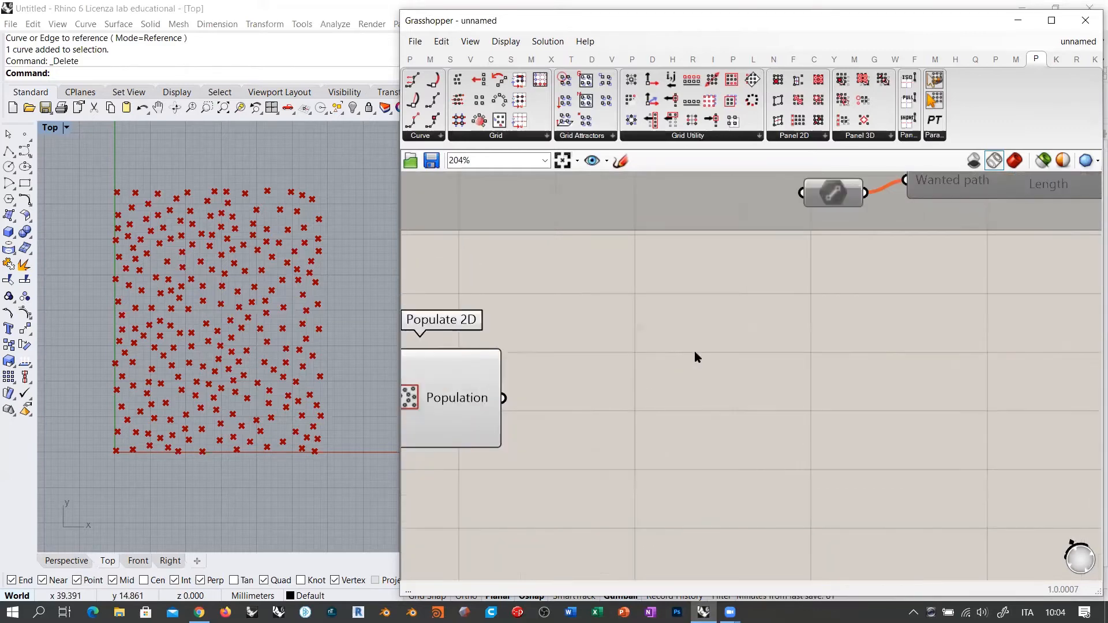
pyautogui.doubleClick(695, 351)
pyautogui.write('random')
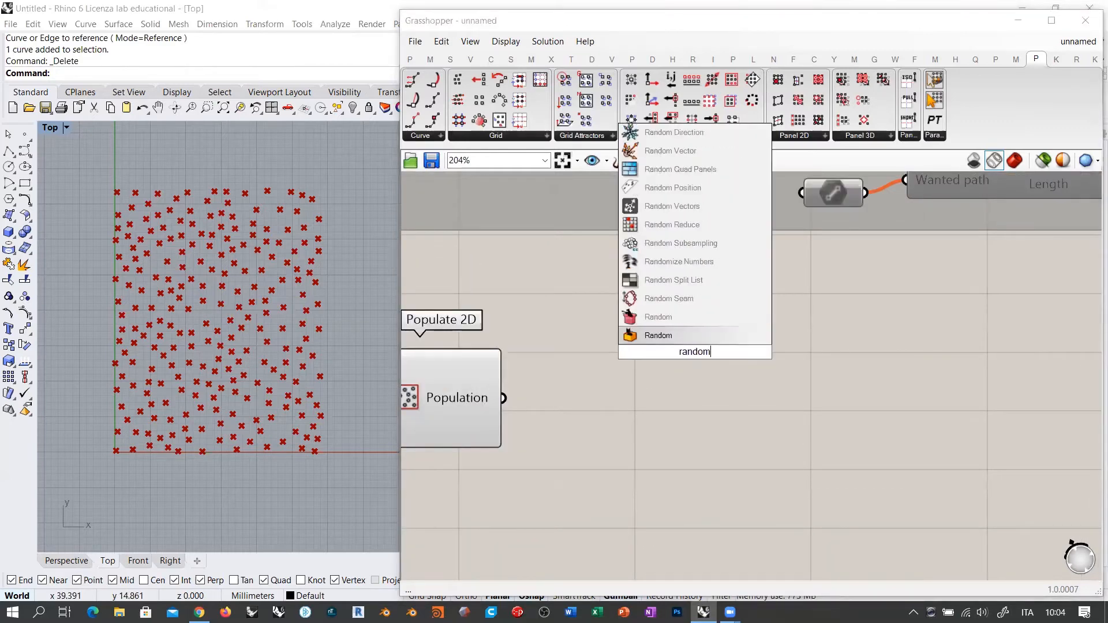
pyautogui.click(656, 341)
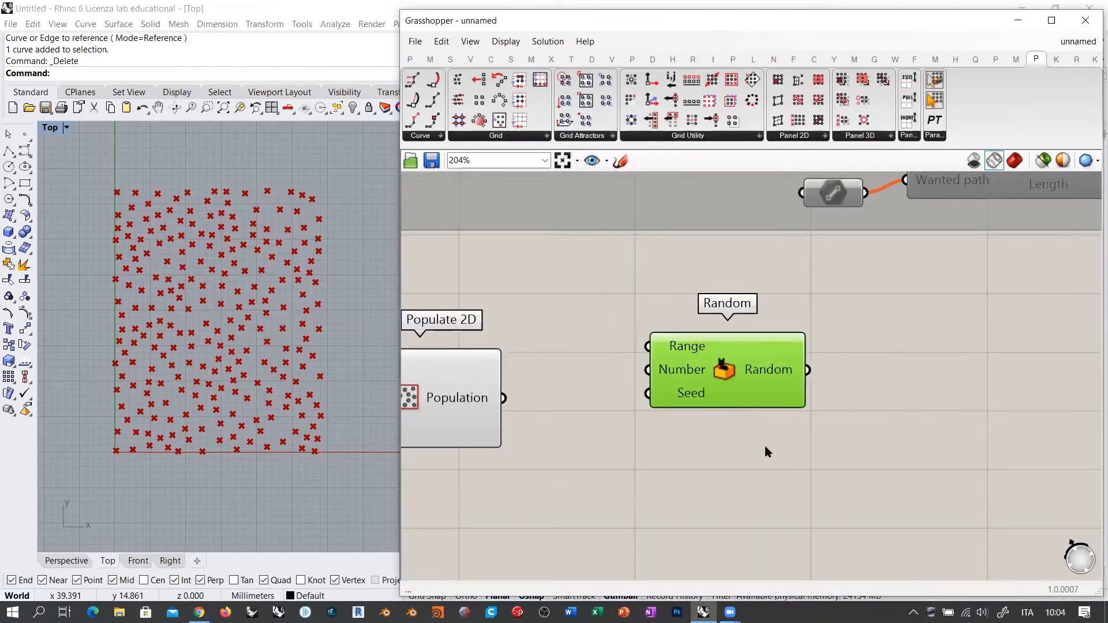
# Step: Add a panel, connect the Random component's output to it, and line the component up with the panel's input
pyautogui.doubleClick(934, 392)
pyautogui.write('"')
pyautogui.press('Return')
pyautogui.moveTo(809, 370); pyautogui.dragTo(839, 391)
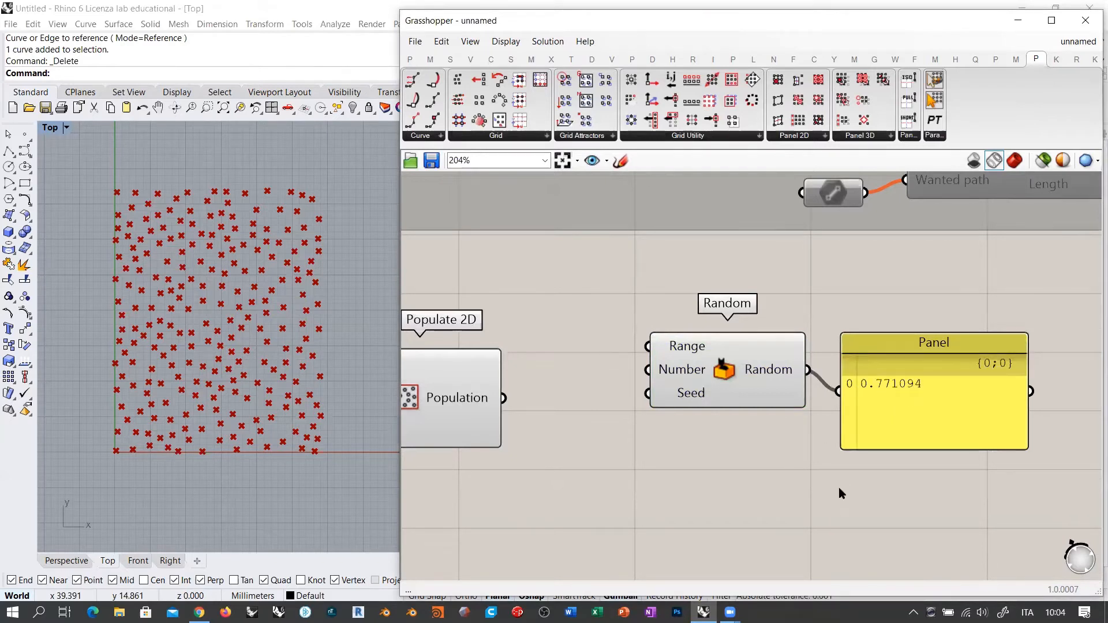
pyautogui.moveTo(743, 390); pyautogui.dragTo(748, 410)
pyautogui.click(773, 465)
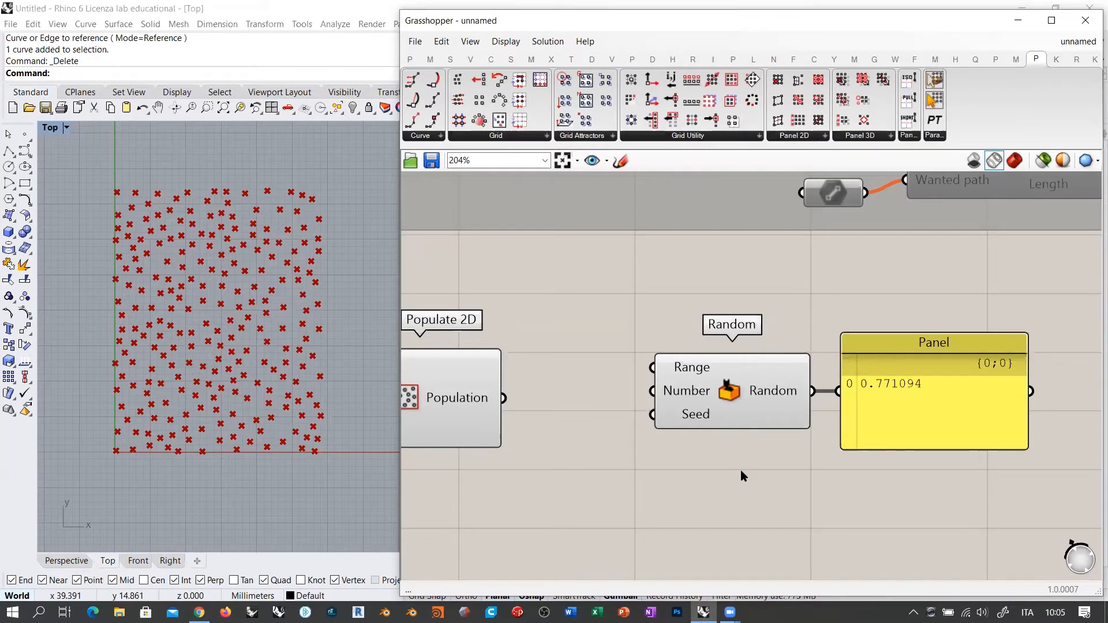
# Step: Delete the Random component together with its connected panel
pyautogui.moveTo(699, 420)
pyautogui.moveTo(922, 497); pyautogui.dragTo(750, 355)
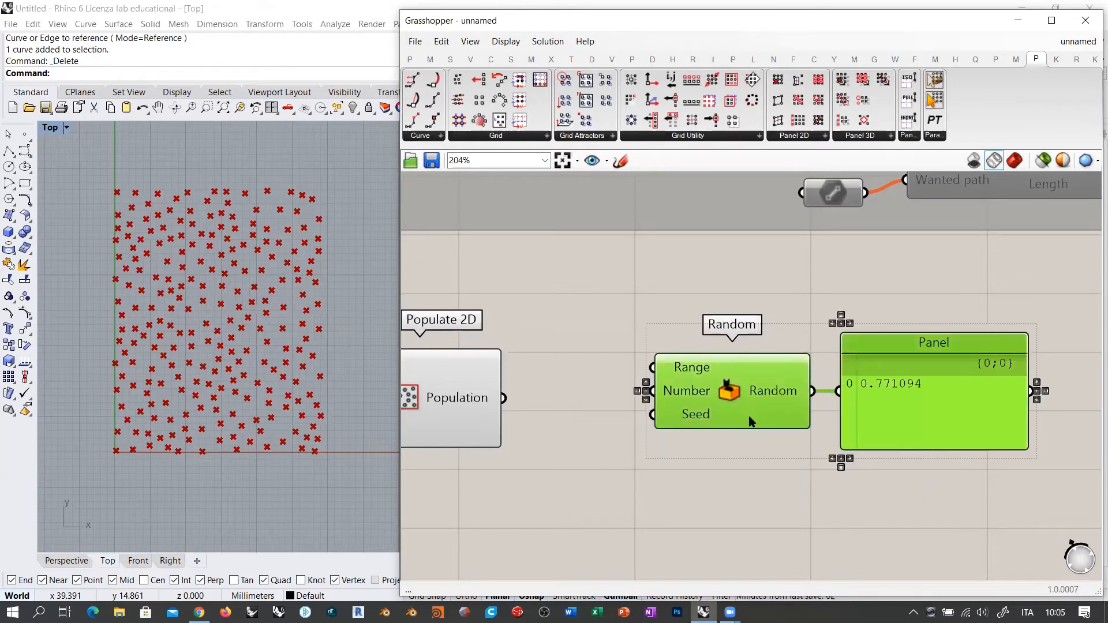
pyautogui.press('Delete')
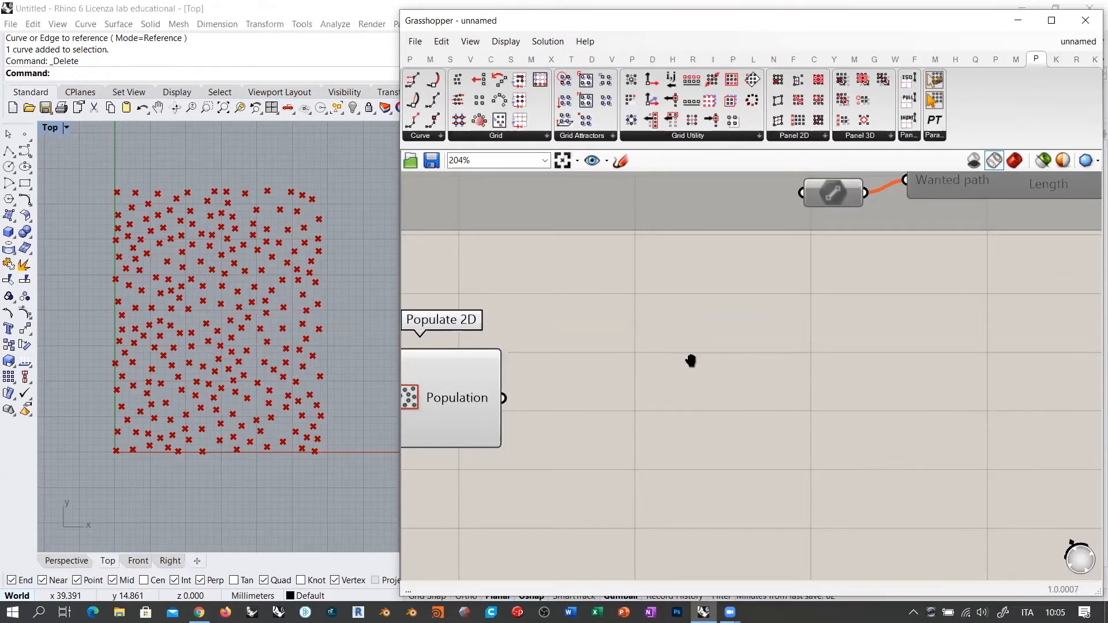
# Step: Move the Populate 2D component down so that its Count input lines up with the 237 slider
pyautogui.moveTo(512, 364); pyautogui.dragTo(791, 311, button='right')
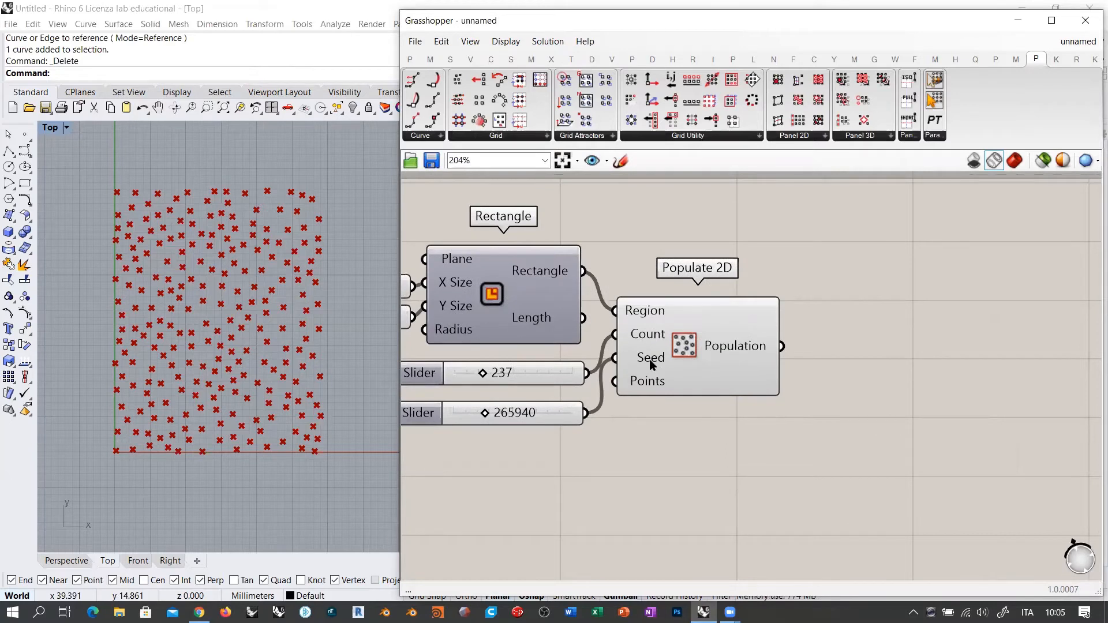
pyautogui.moveTo(649, 362)
pyautogui.moveTo(648, 376); pyautogui.dragTo(711, 379, button='right')
pyautogui.moveTo(749, 345); pyautogui.dragTo(750, 385)
pyautogui.click(725, 256)
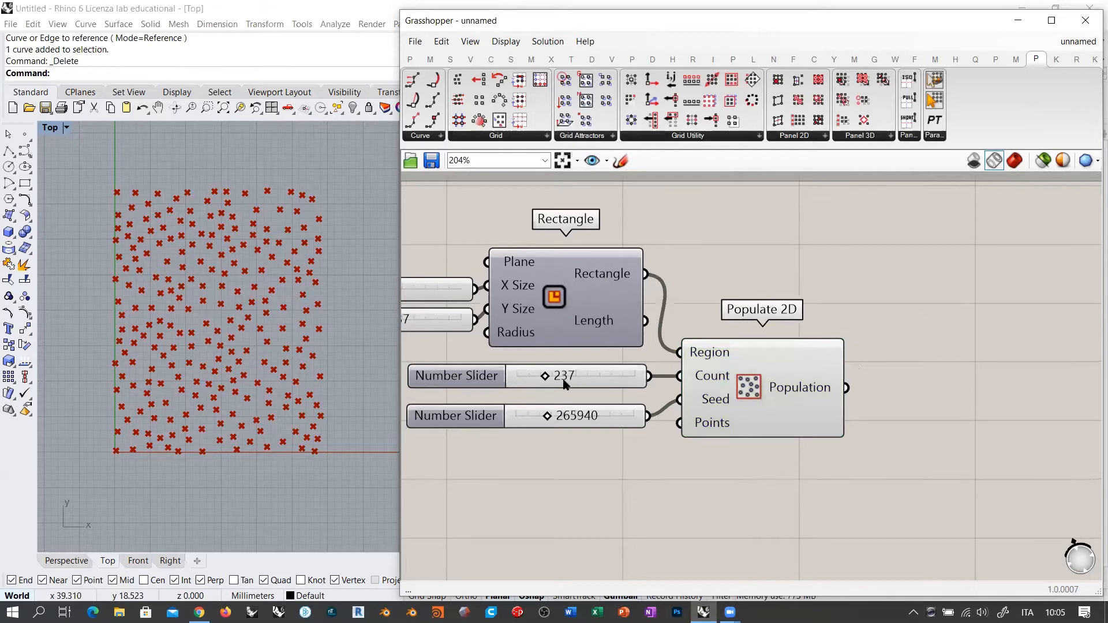
# Step: Examine the sliders driving the Rectangle's size and the Count and Seed inputs of Populate 2D
pyautogui.moveTo(665, 387); pyautogui.dragTo(863, 410, button='right')
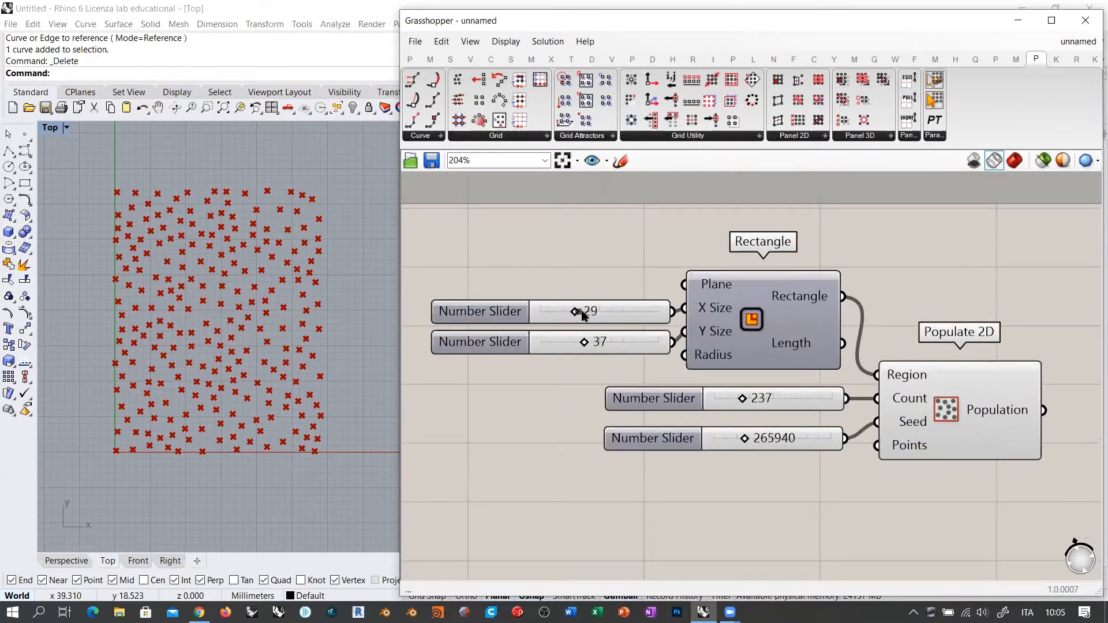
pyautogui.moveTo(613, 282); pyautogui.dragTo(522, 381)
pyautogui.click(516, 397)
pyautogui.click(809, 445)
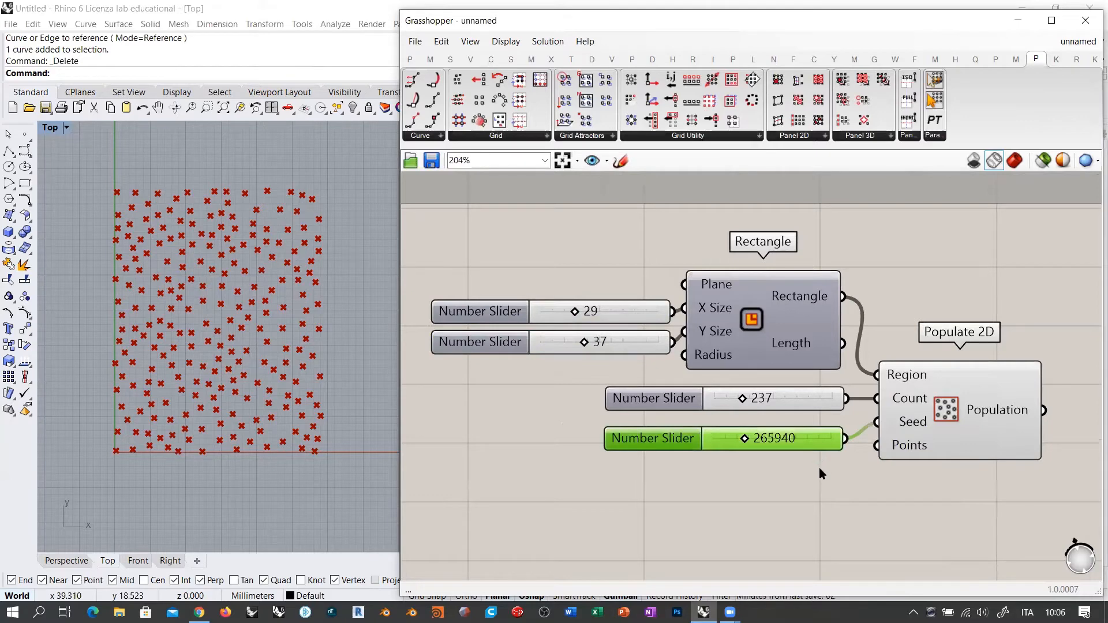
pyautogui.click(888, 279)
pyautogui.moveTo(988, 347); pyautogui.dragTo(837, 353, button='right')
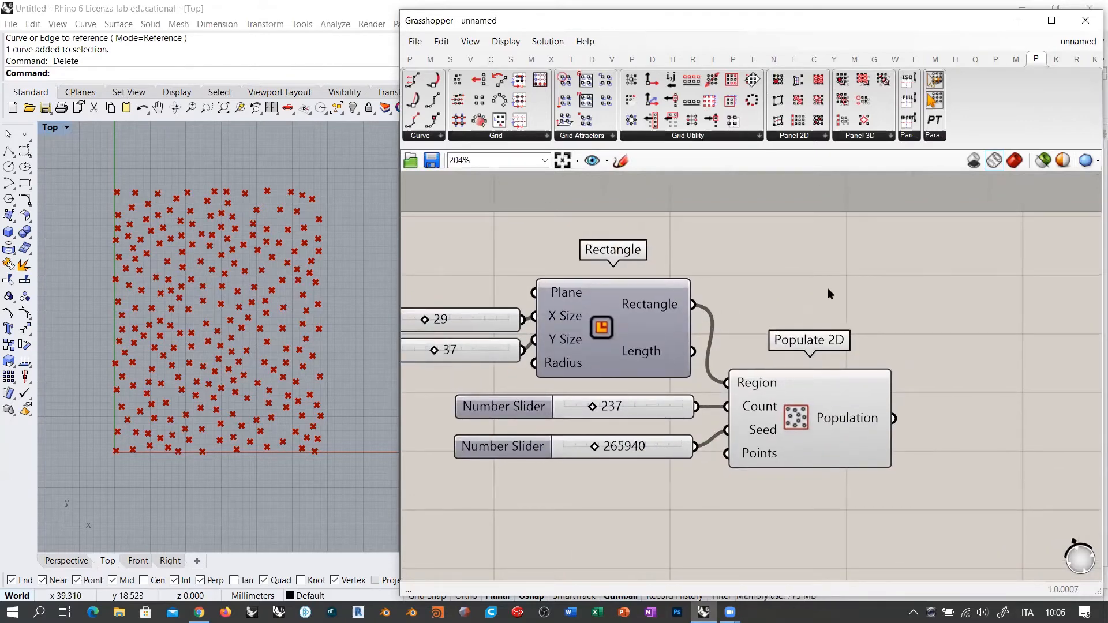
pyautogui.scroll(-1, 797, 263)
pyautogui.scroll(-1, 797, 265)
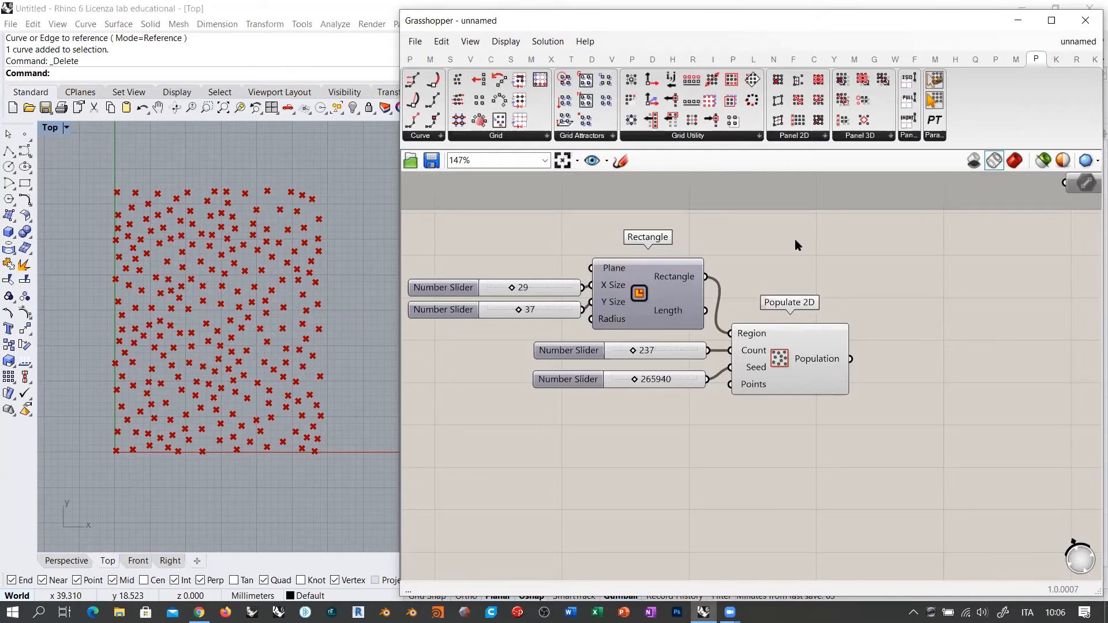
# Step: Widen the Grasshopper window and place a Seed Generator component below the slider feeding the Populate 2D seed
pyautogui.click(957, 58)
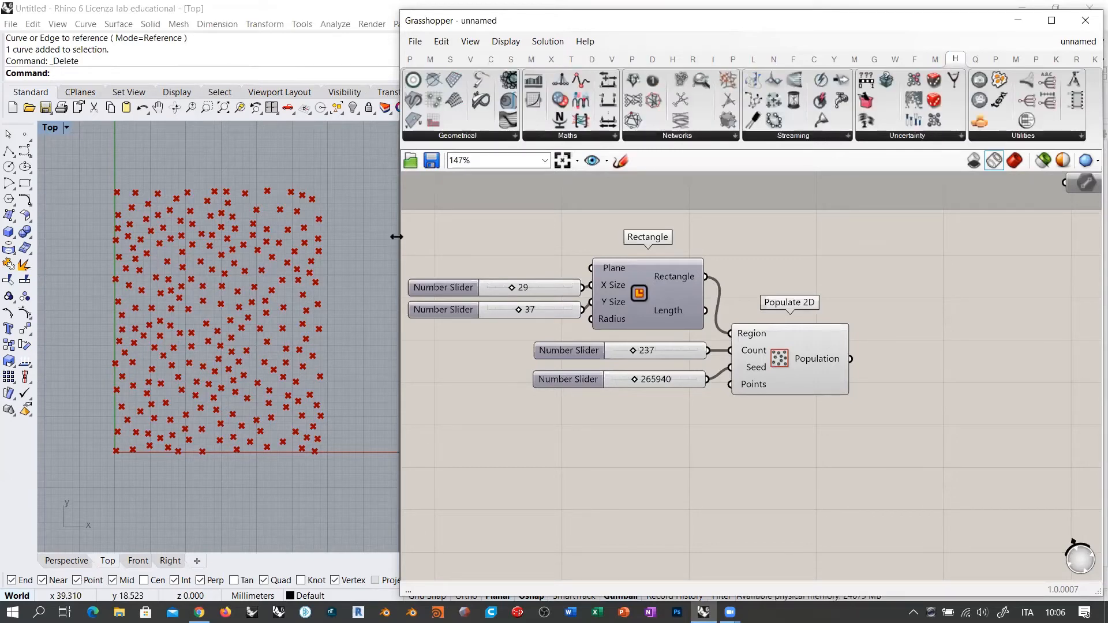
pyautogui.moveTo(397, 237); pyautogui.dragTo(333, 236)
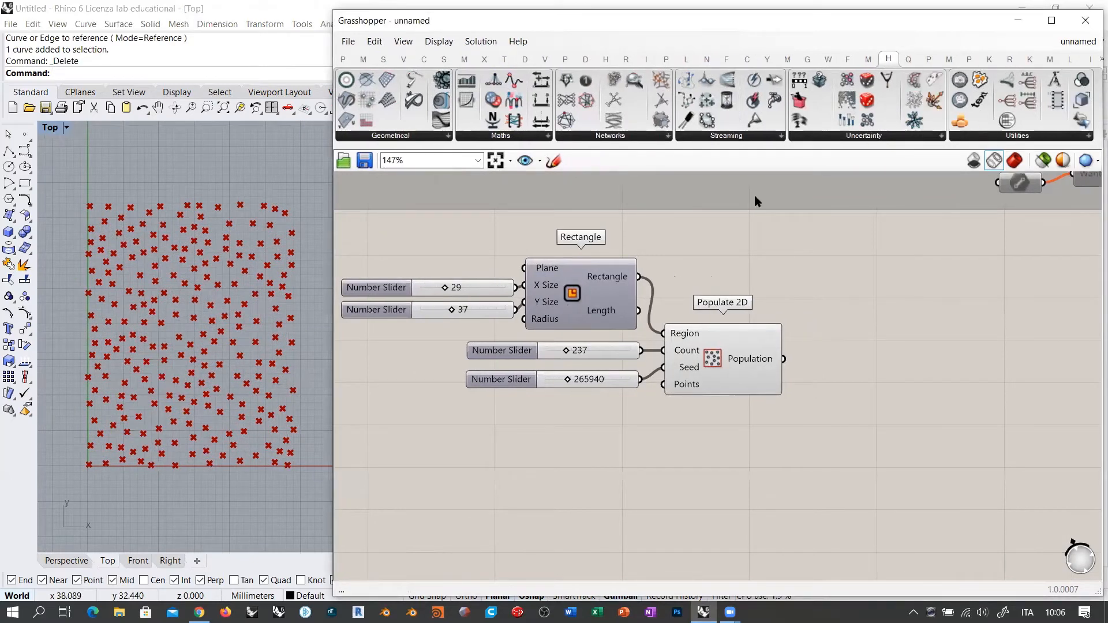
pyautogui.click(865, 138)
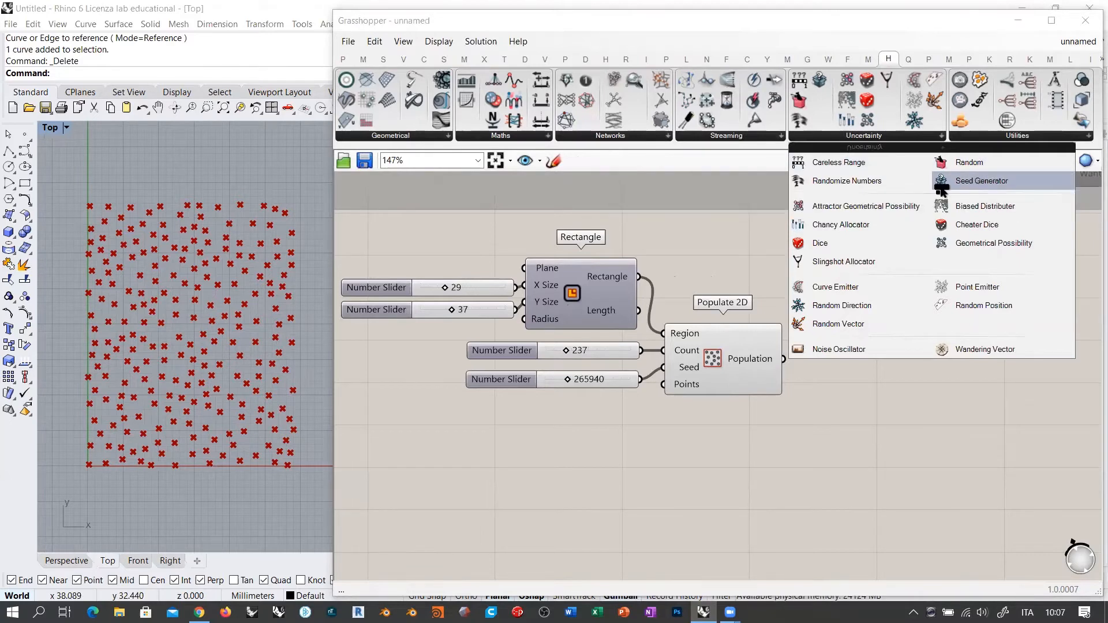
pyautogui.click(975, 182)
pyautogui.click(554, 452)
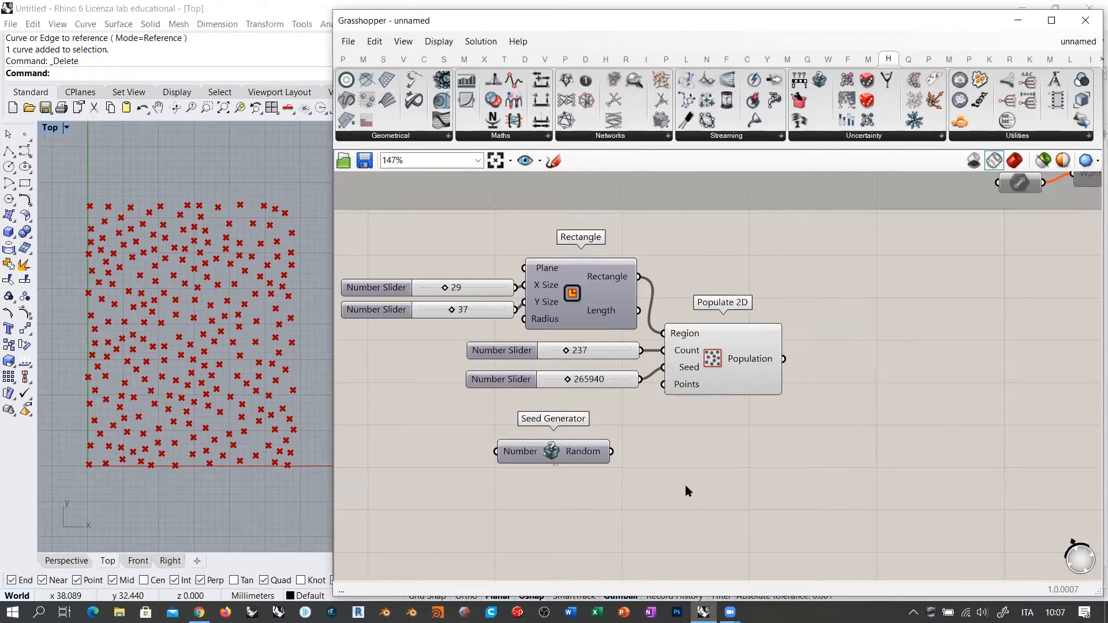
# Step: Add a panel beside the Seed Generator and connect the generator's Random output to it
pyautogui.moveTo(687, 488); pyautogui.dragTo(695, 378, button='right')
pyautogui.doubleClick(695, 379)
pyautogui.write('panel')
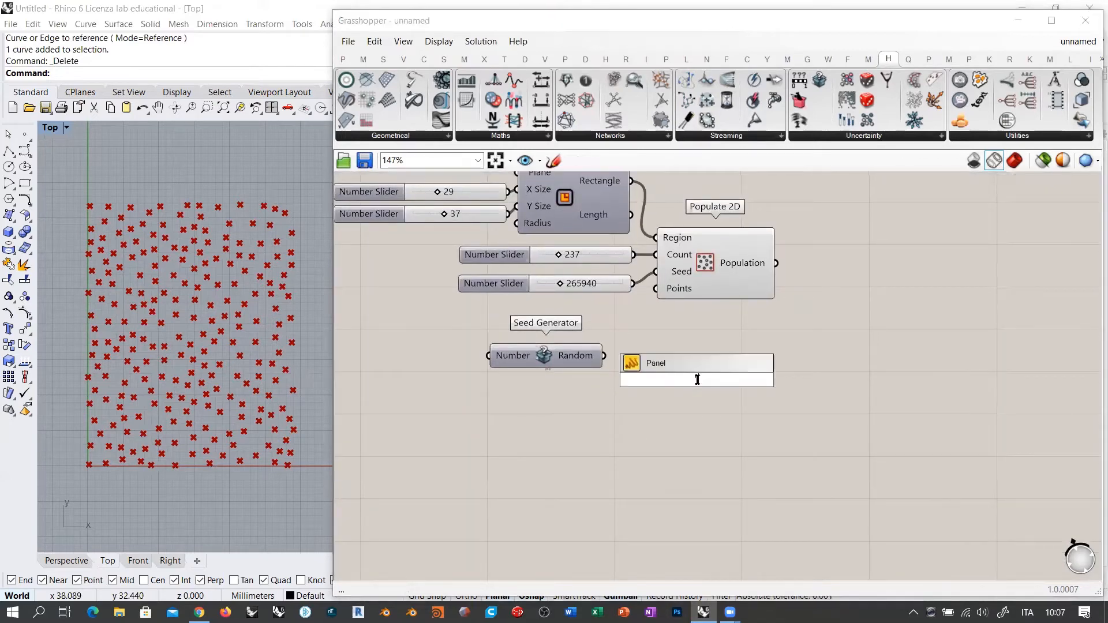
pyautogui.press('Return')
pyautogui.moveTo(601, 356); pyautogui.dragTo(627, 380)
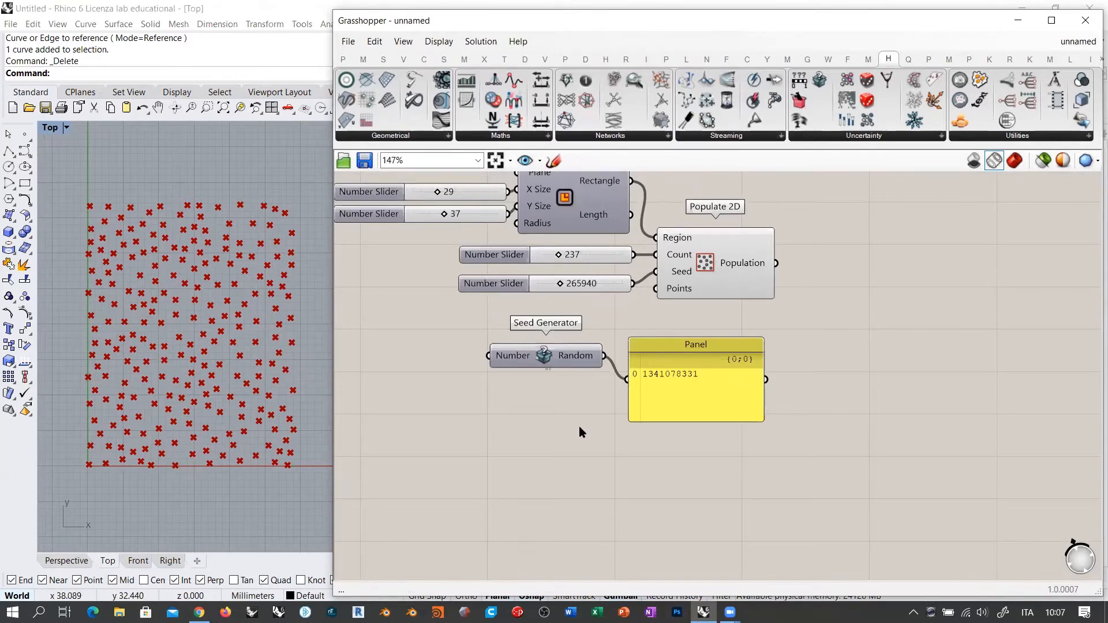
# Step: Duplicate the Seed Generator, place the copy below the original, and add its Random output to the same panel
pyautogui.scroll(2, 583, 421)
pyautogui.click(573, 331)
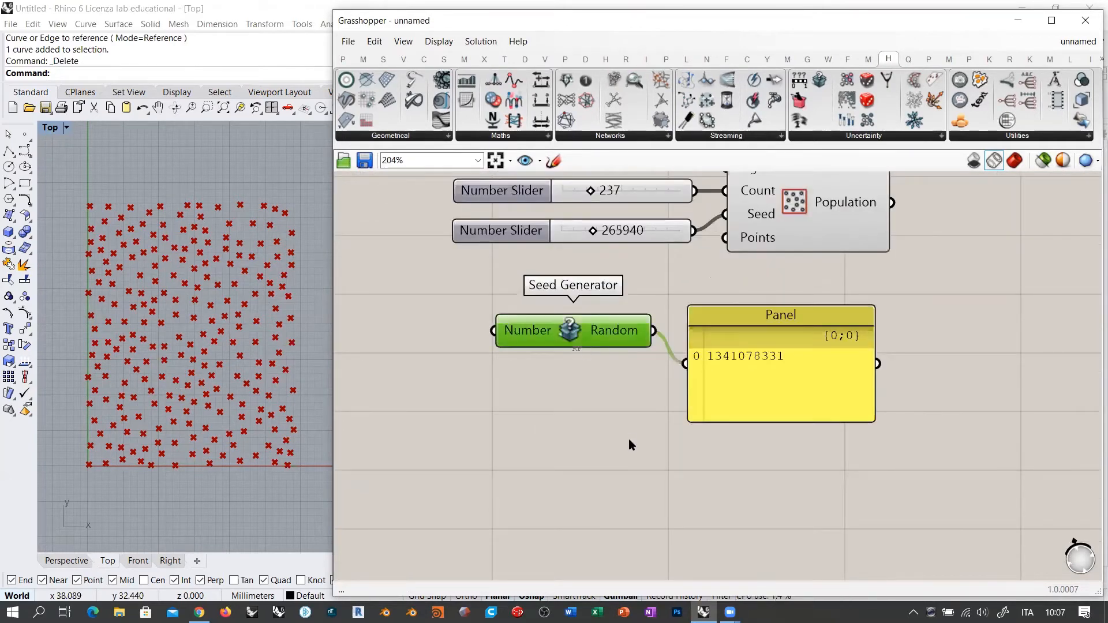
pyautogui.hotkey('ctrl', 'c')
pyautogui.hotkey('ctrl', 'v')
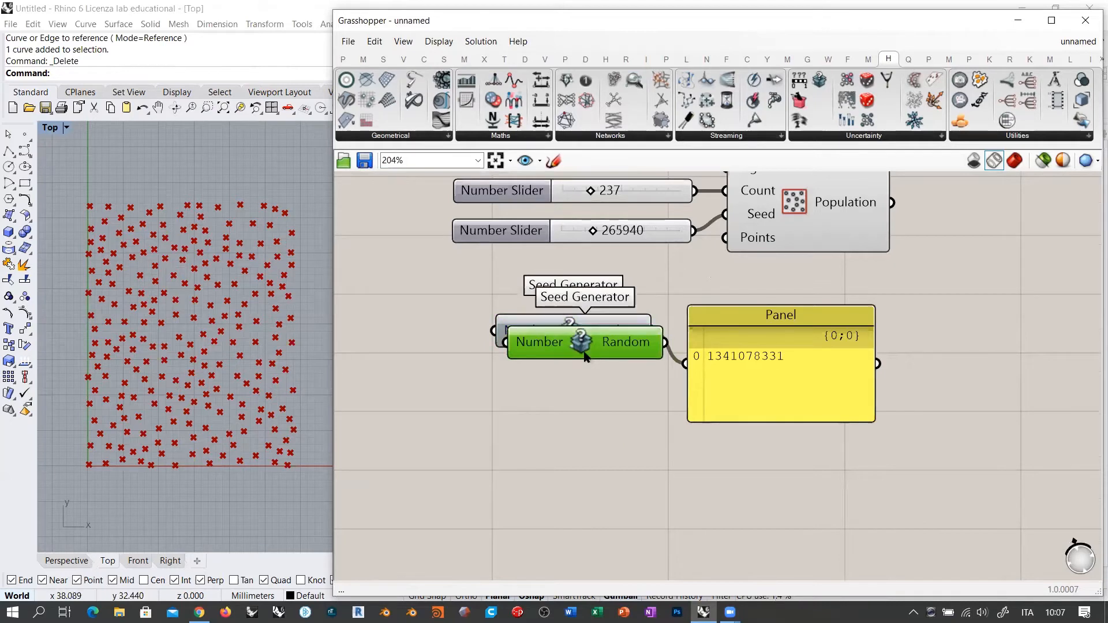
pyautogui.moveTo(588, 348); pyautogui.dragTo(582, 435)
pyautogui.click(705, 471)
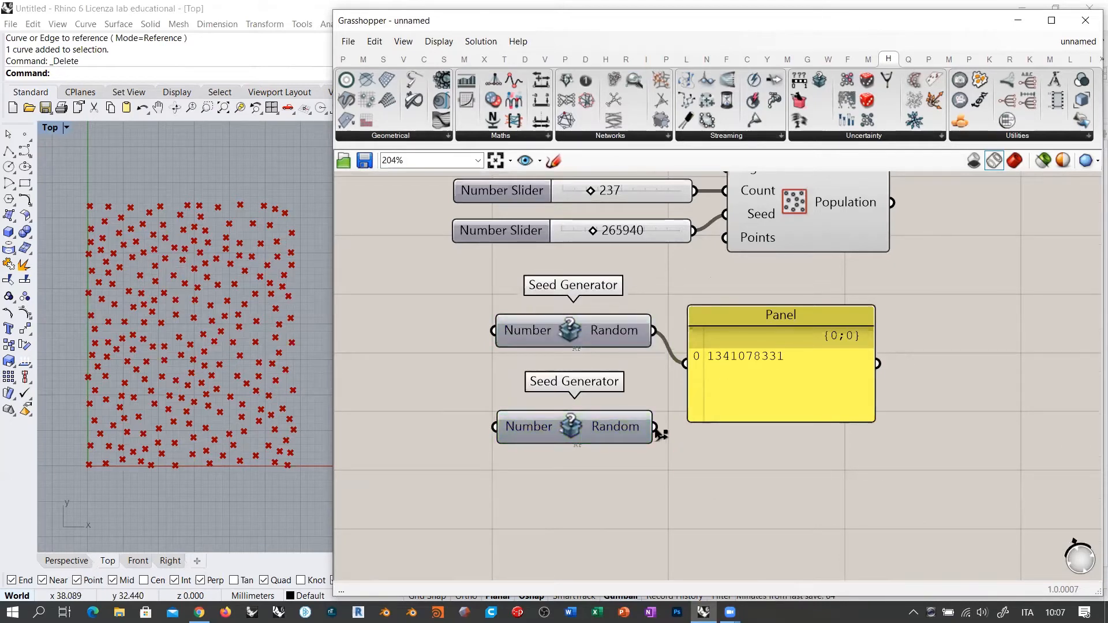
pyautogui.moveTo(655, 428); pyautogui.dragTo(685, 368)
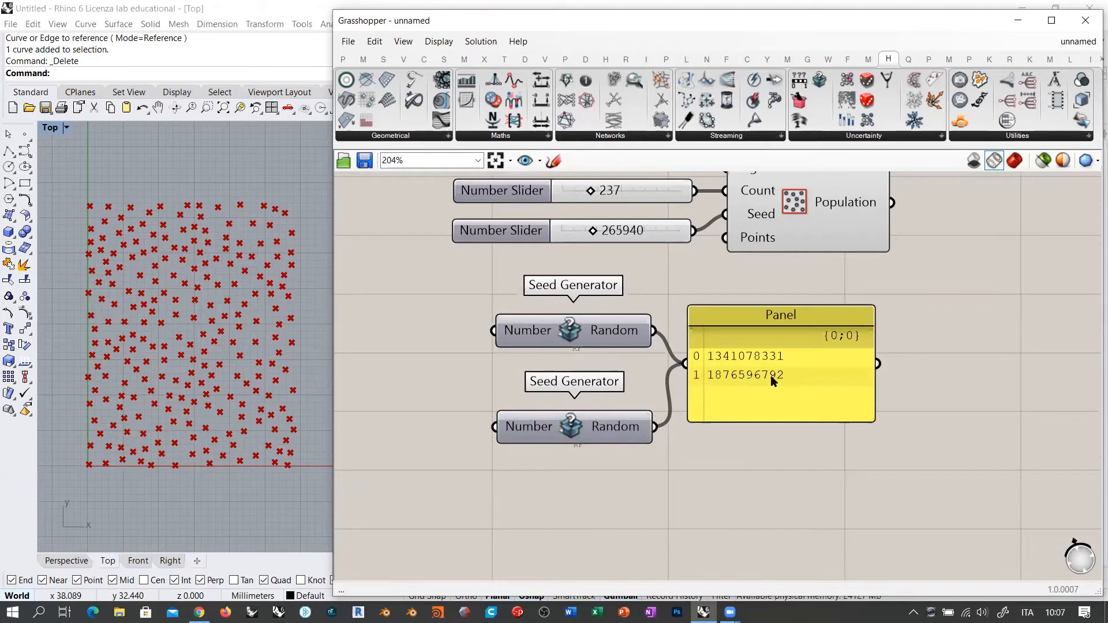
pyautogui.moveTo(771, 376); pyautogui.dragTo(797, 390)
pyautogui.click(731, 504)
# Step: Add a third Seed Generator copy below the others, connect it to the panel too, and shift the panel level with the middle generator
pyautogui.moveTo(711, 480); pyautogui.dragTo(696, 410, button='right')
pyautogui.click(607, 361)
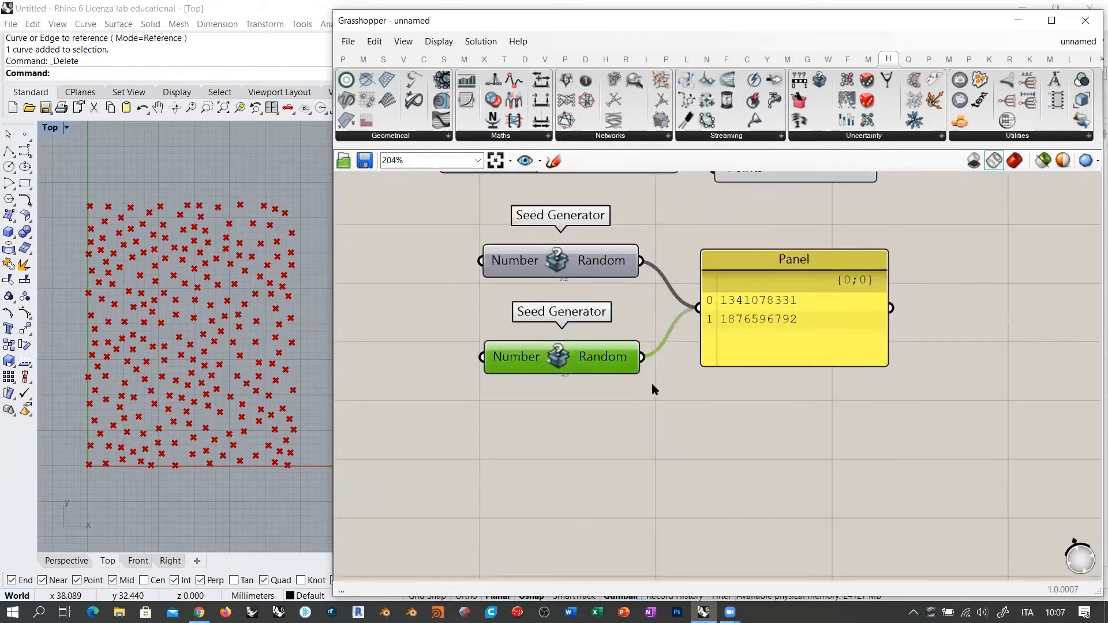
pyautogui.hotkey('ctrl', 'c')
pyautogui.hotkey('ctrl', 'v')
pyautogui.moveTo(597, 369); pyautogui.dragTo(698, 309)
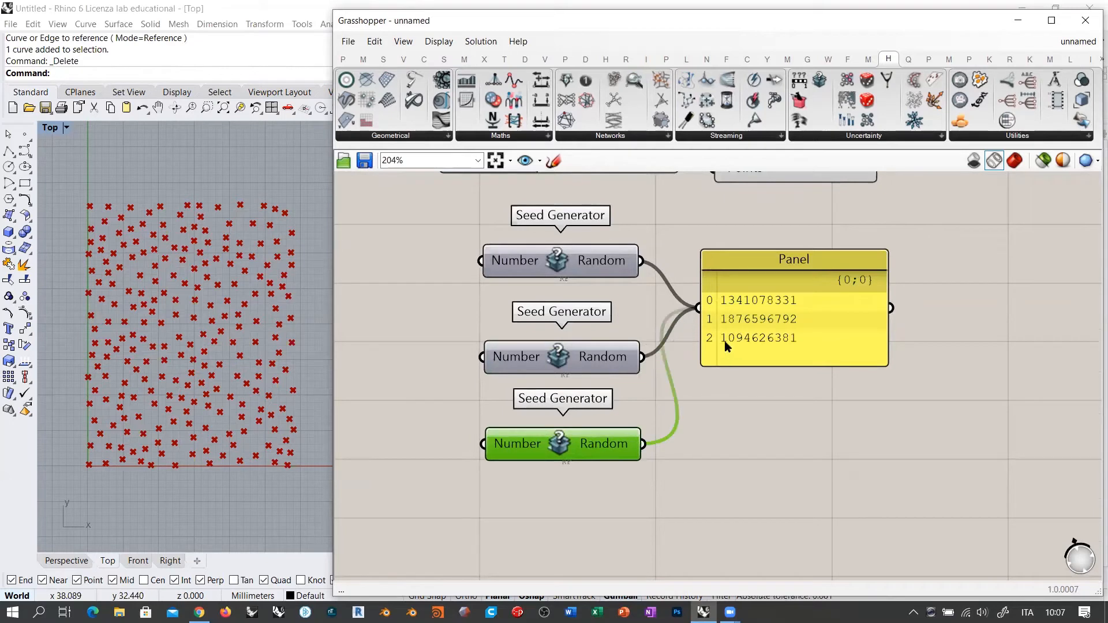
pyautogui.moveTo(773, 296); pyautogui.dragTo(783, 346)
pyautogui.click(727, 268)
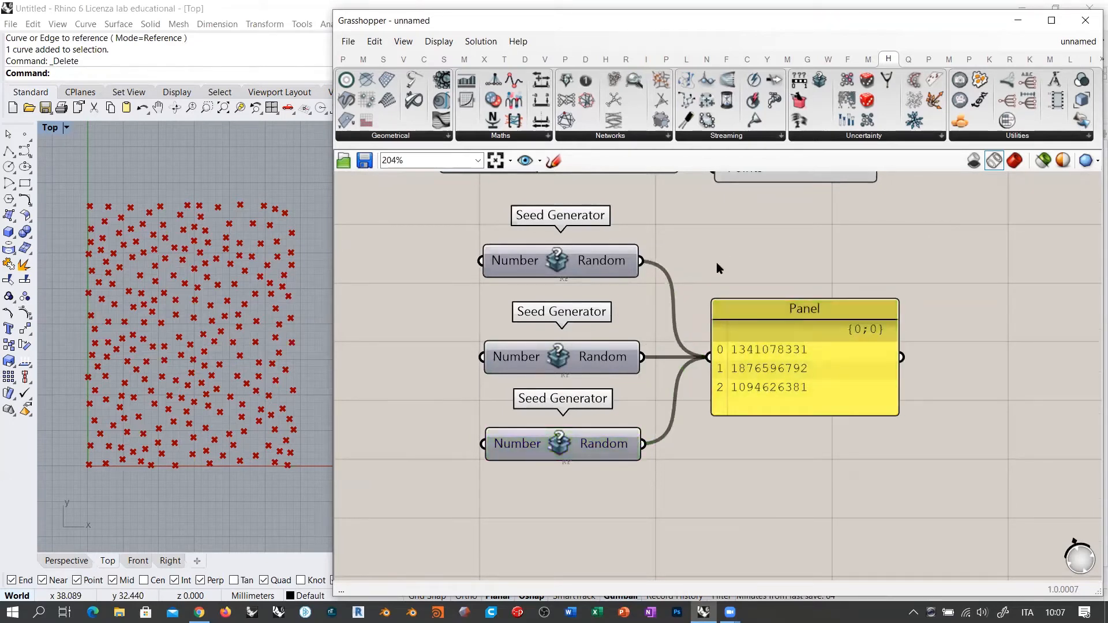
# Step: Align the three Seed Generator components into one vertical column
pyautogui.moveTo(667, 225); pyautogui.dragTo(590, 437)
pyautogui.click(571, 235)
pyautogui.click(748, 237)
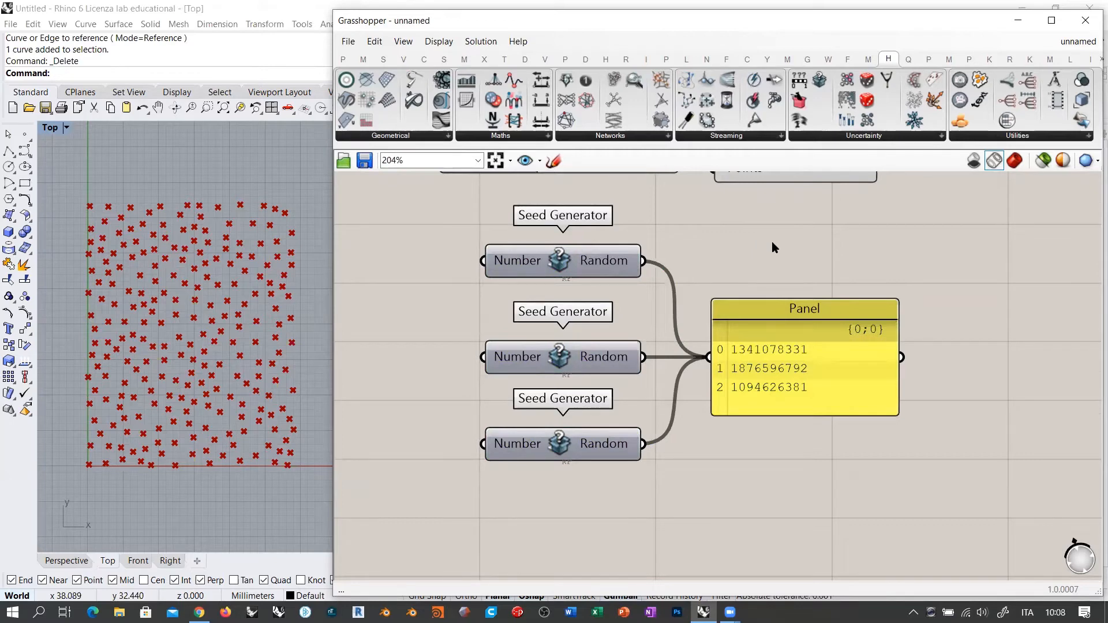
# Step: Delete the panel, the two extra Seed Generators, and the number slider feeding Populate 2D's Seed input
pyautogui.moveTo(771, 241); pyautogui.dragTo(826, 310, button='right')
pyautogui.moveTo(984, 511); pyautogui.dragTo(595, 424)
pyautogui.press('Delete')
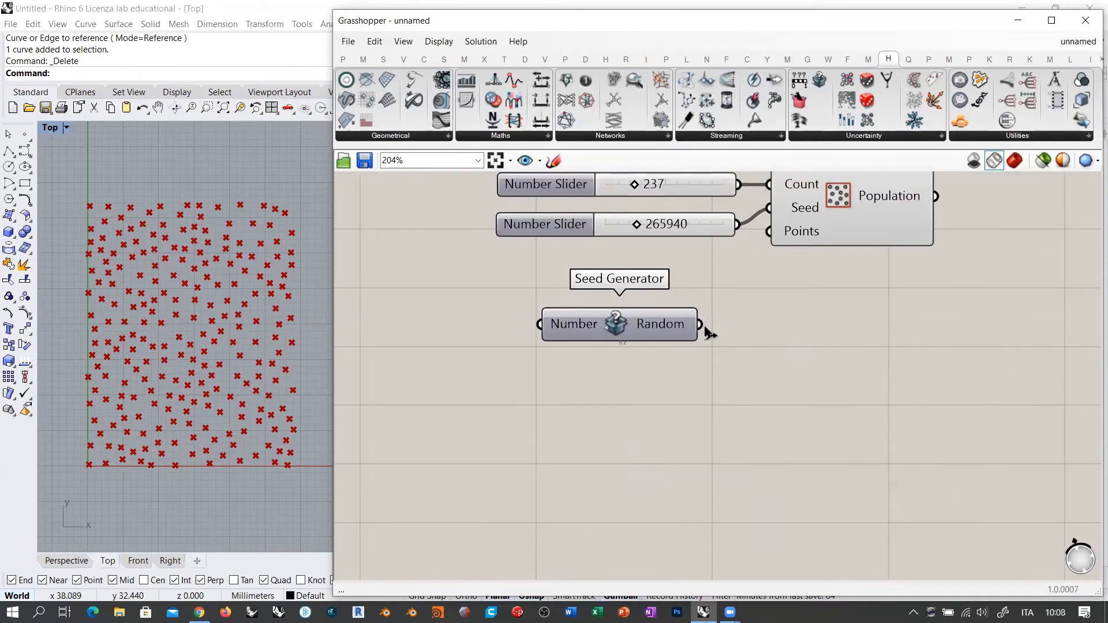
pyautogui.moveTo(710, 238); pyautogui.dragTo(688, 299, button='right')
pyautogui.click(687, 295)
pyautogui.press('Delete')
# Step: Place the remaining Seed Generator below the count slider and align the Rectangle, slider and generator along their right edges
pyautogui.moveTo(636, 385); pyautogui.dragTo(663, 339)
pyautogui.moveTo(787, 362); pyautogui.dragTo(763, 421, button='right')
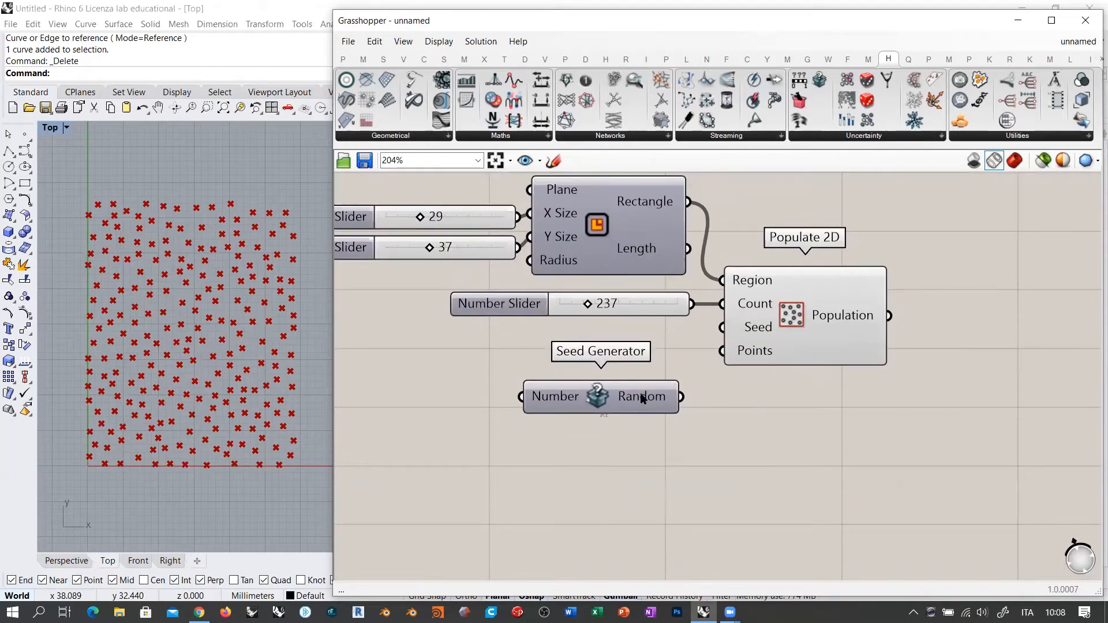
pyautogui.moveTo(648, 393); pyautogui.dragTo(649, 379)
pyautogui.moveTo(690, 455); pyautogui.dragTo(595, 250)
pyautogui.click(577, 408)
pyautogui.click(624, 440)
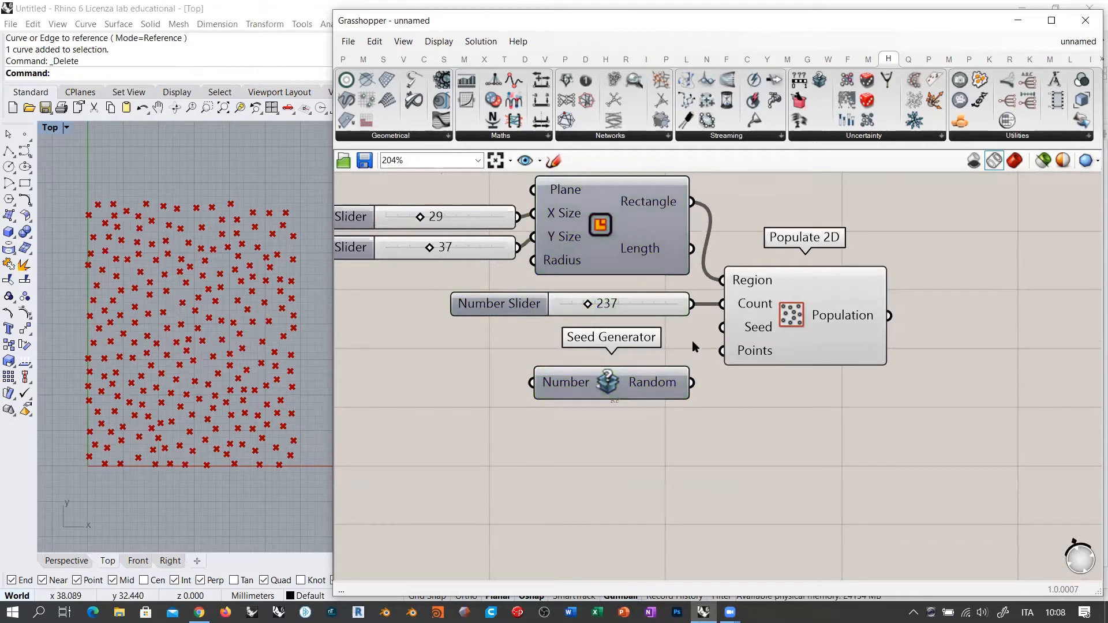
# Step: Connect the Seed Generator's Random output to Populate 2D's Seed input and recompute the solution
pyautogui.moveTo(724, 332); pyautogui.dragTo(696, 385)
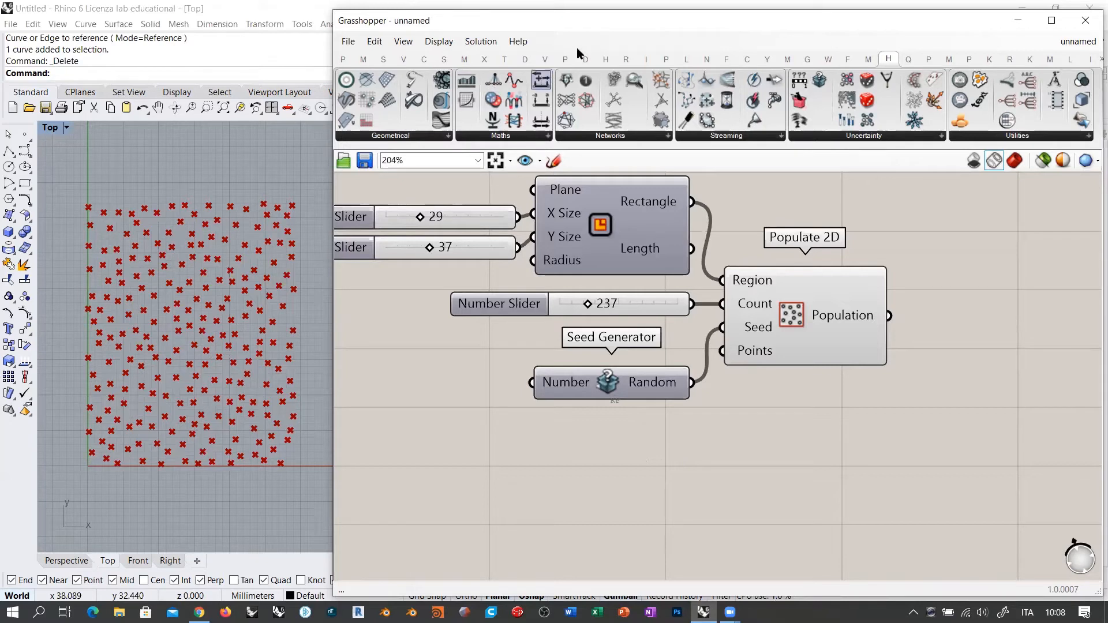
pyautogui.moveTo(626, 32); pyautogui.dragTo(625, 47)
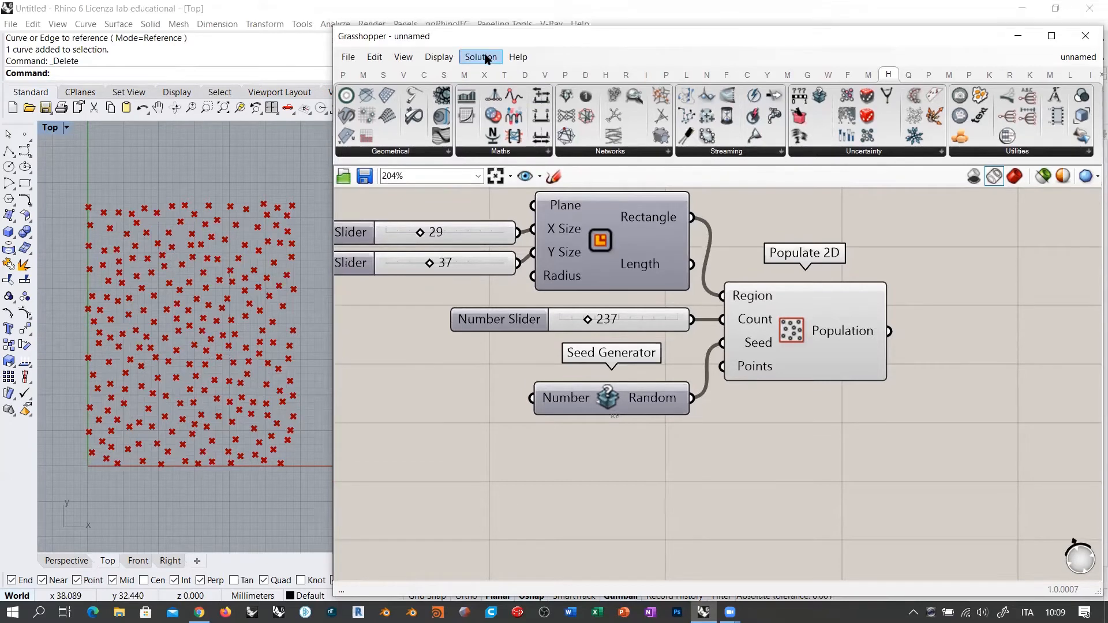
pyautogui.click(483, 57)
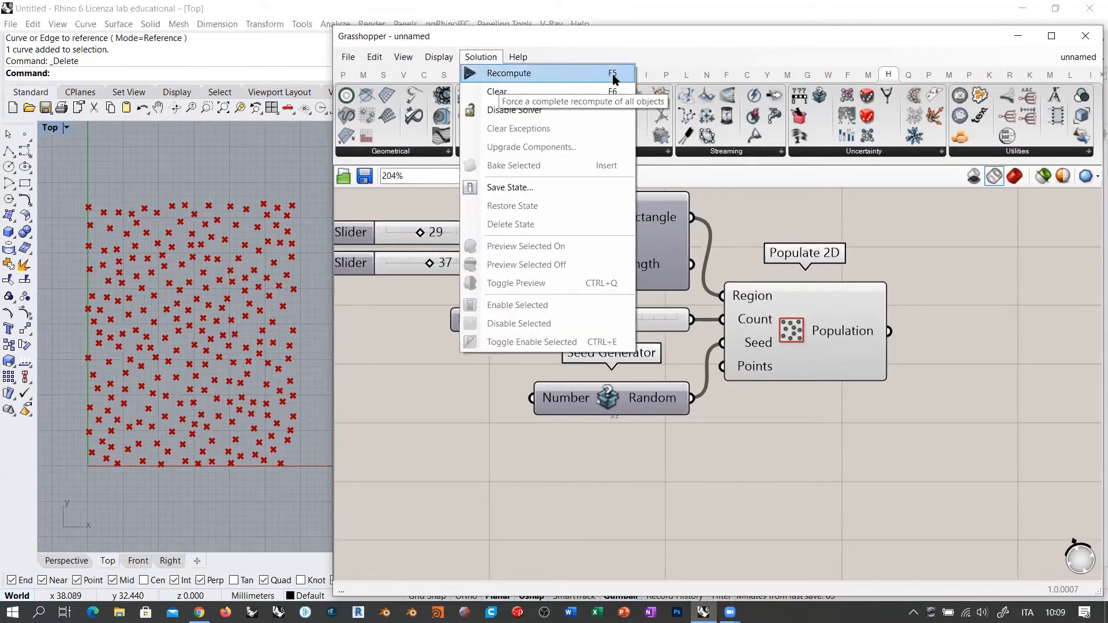
pyautogui.click(555, 74)
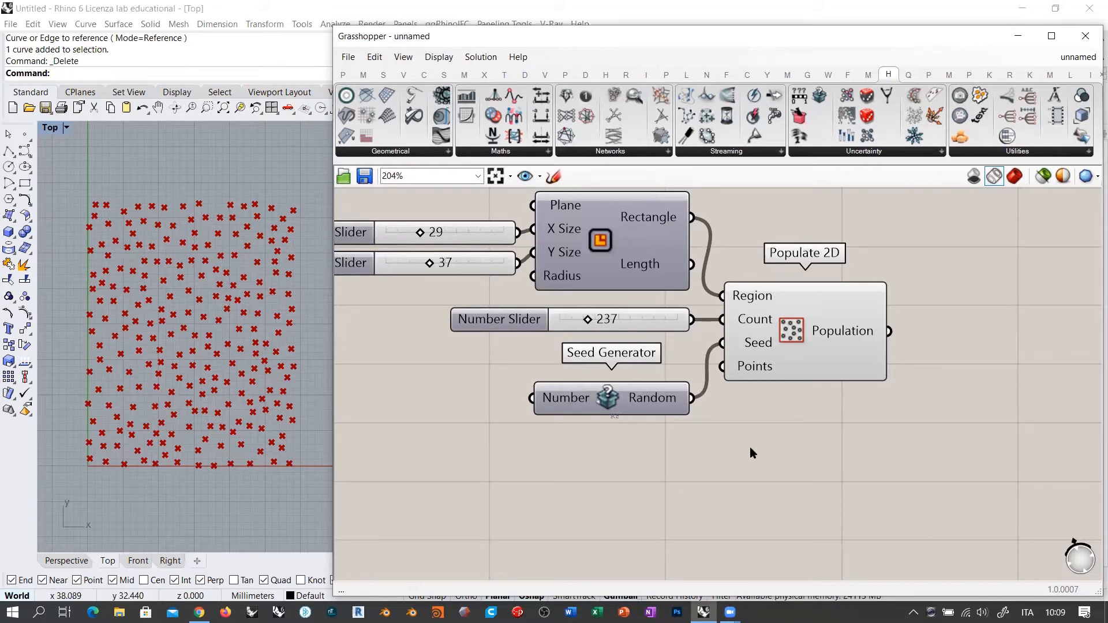
# Step: Add a panel below Populate 2D and feed it the Seed Generator's Random output
pyautogui.doubleClick(796, 442)
pyautogui.write('"')
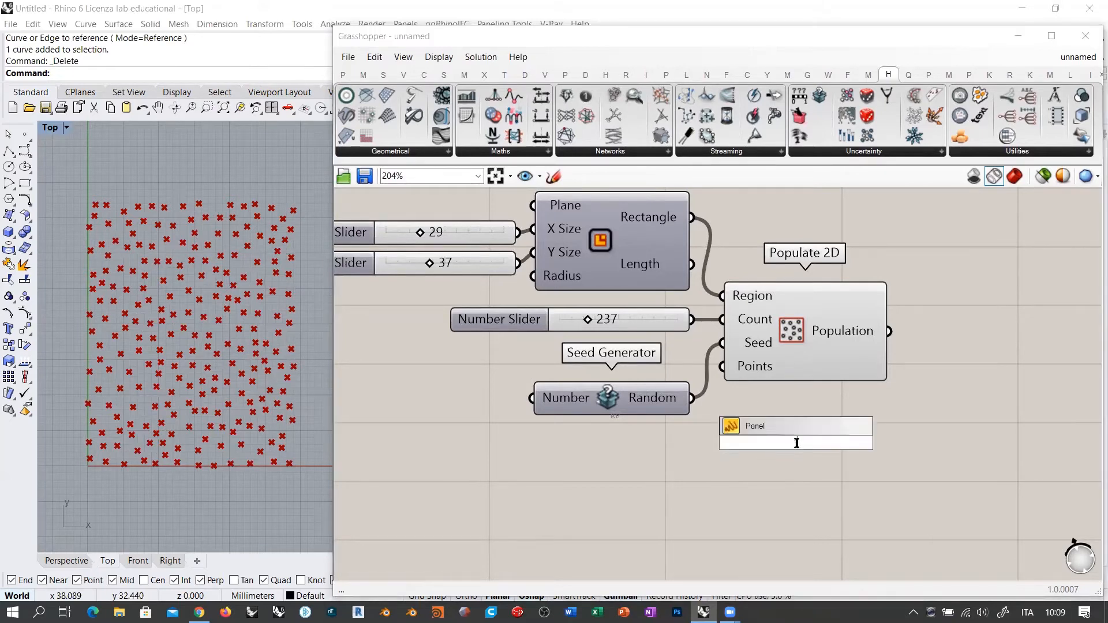
pyautogui.press('Return')
pyautogui.moveTo(692, 398); pyautogui.dragTo(723, 453)
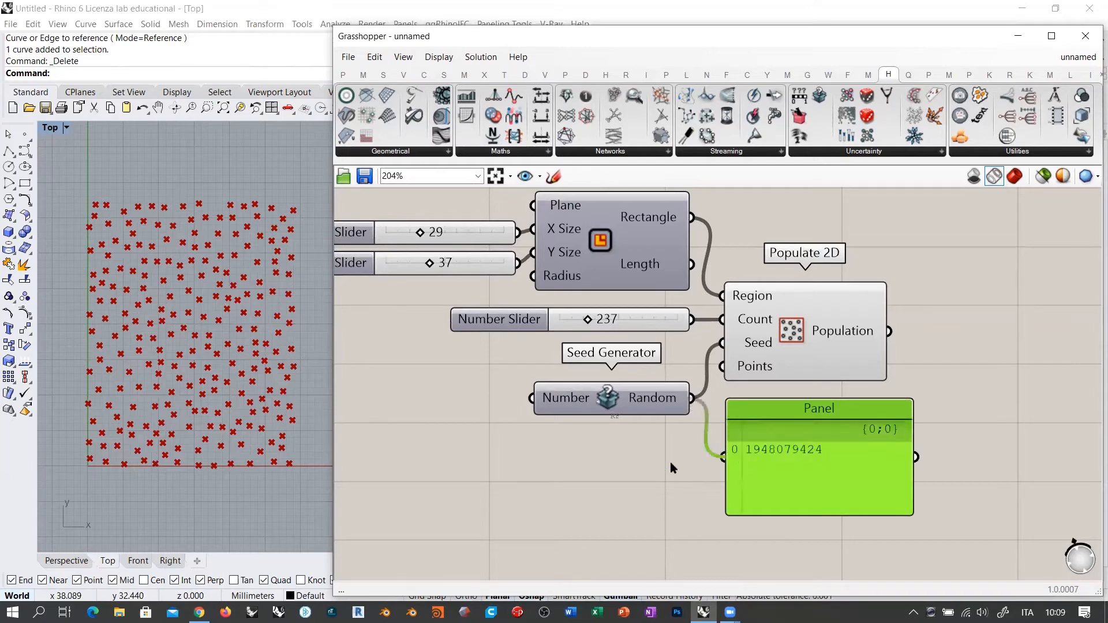
pyautogui.click(658, 465)
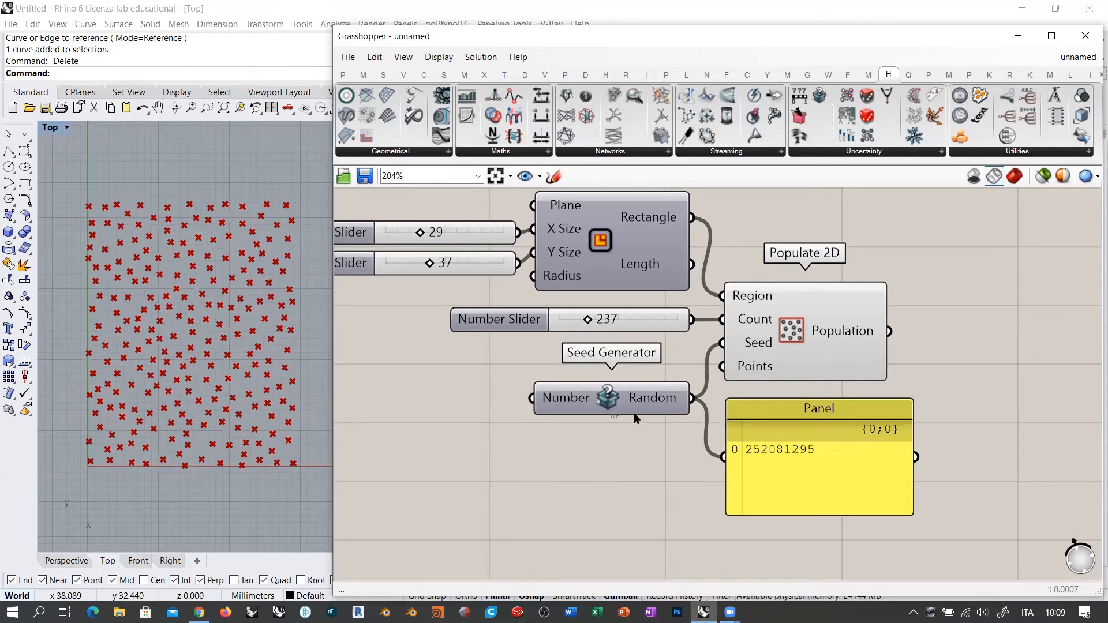
# Step: Delete the panel attached to the Seed Generator
pyautogui.click(610, 407)
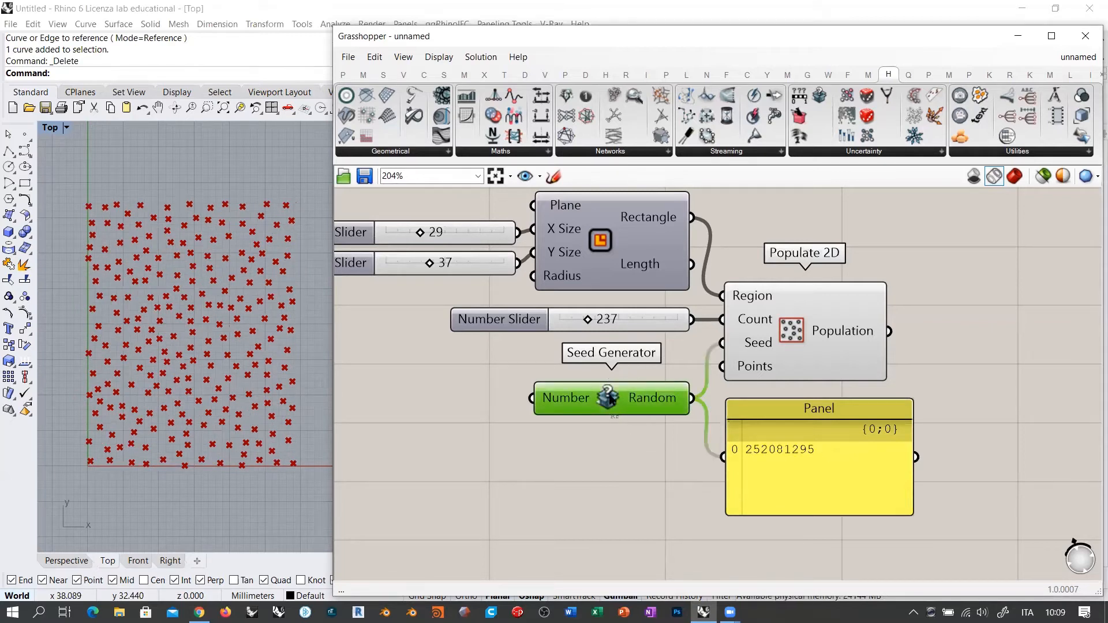
pyautogui.click(603, 470)
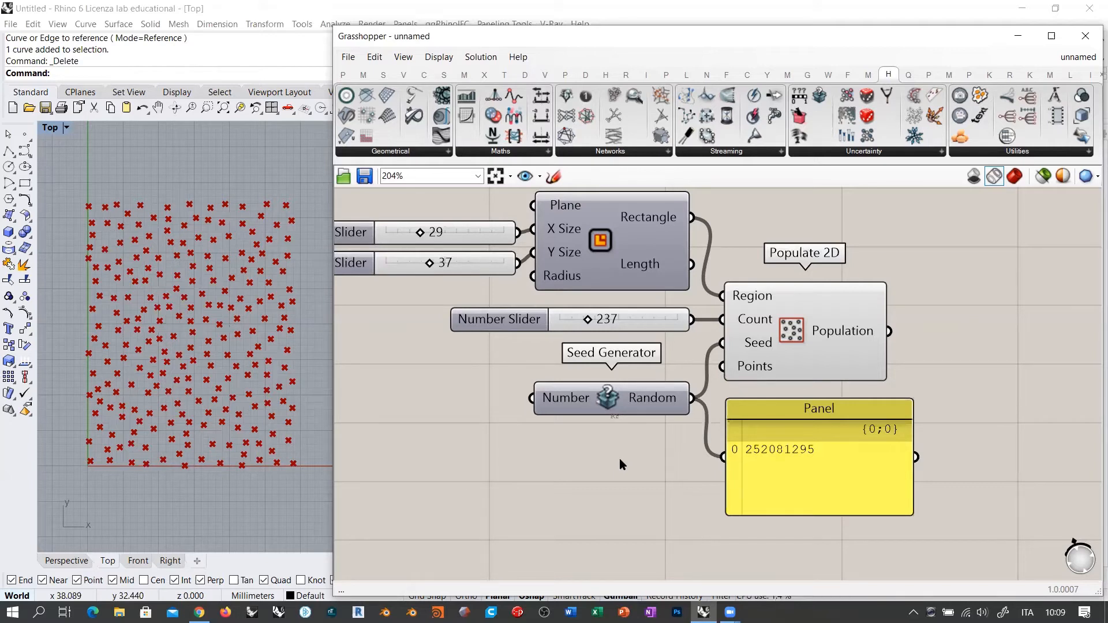
pyautogui.click(833, 432)
pyautogui.press('Delete')
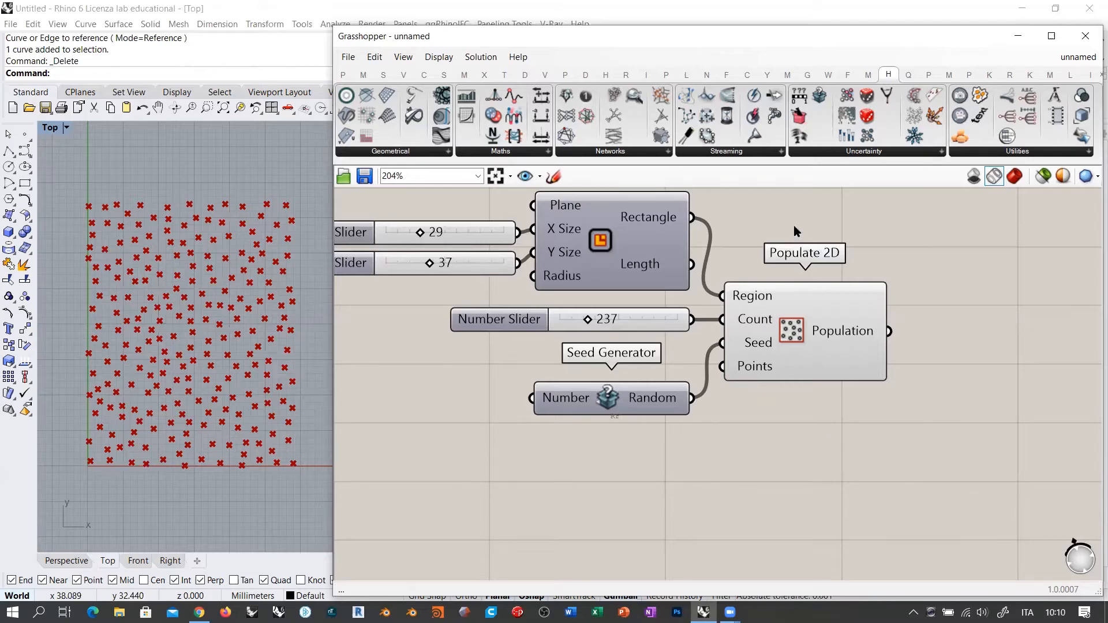
# Step: Add an Incestuous Network component from the Networks group and place it beside Populate 2D
pyautogui.moveTo(795, 230); pyautogui.dragTo(719, 262, button='right')
pyautogui.click(621, 152)
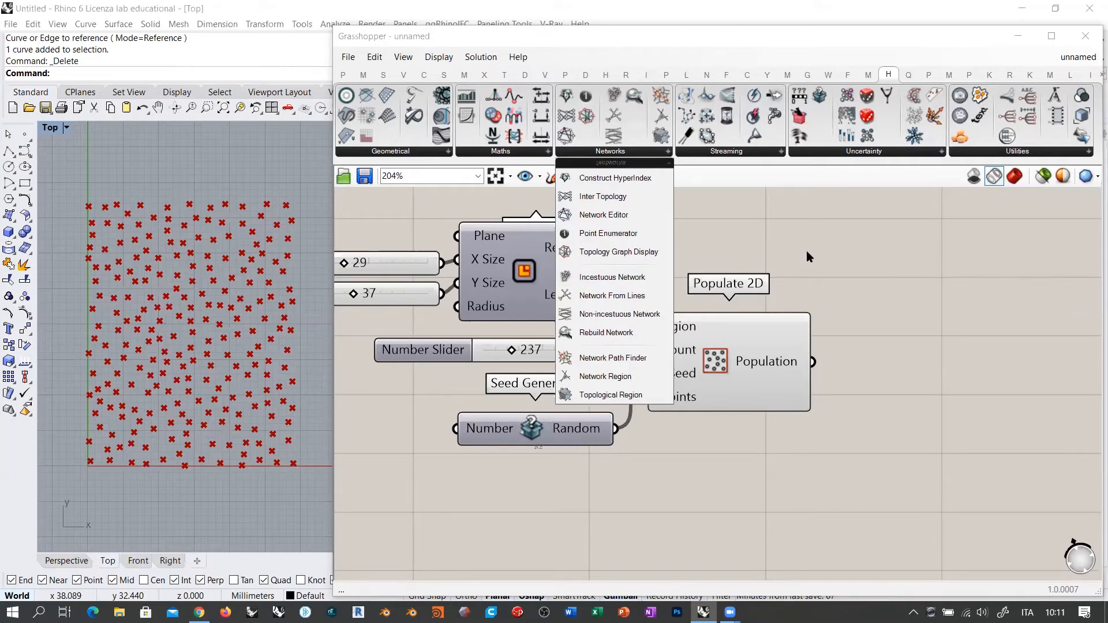
pyautogui.moveTo(769, 360)
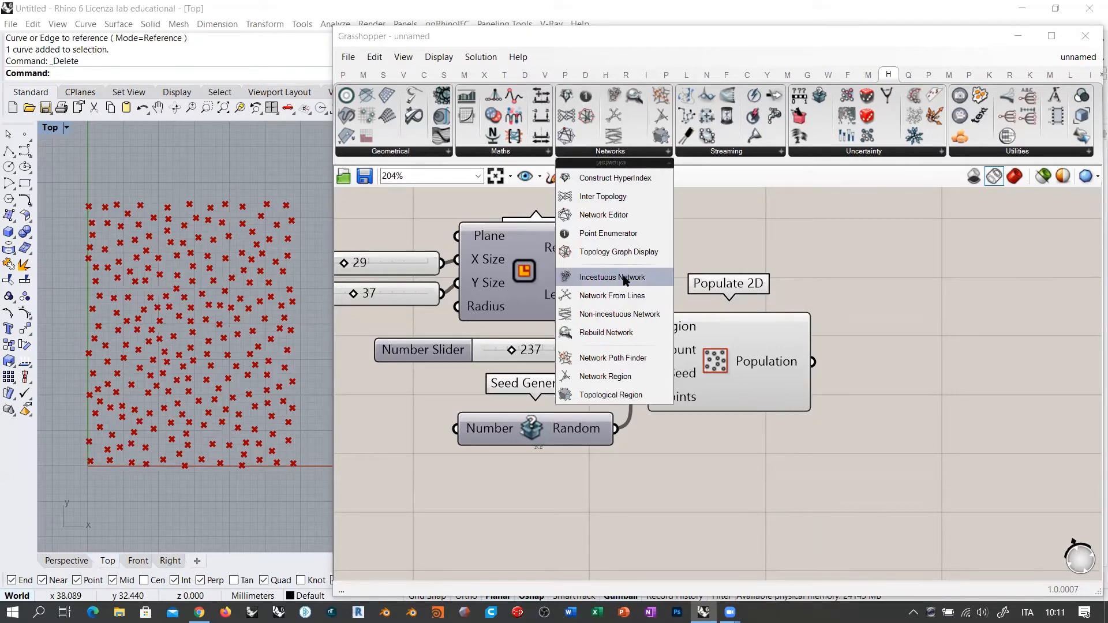
pyautogui.moveTo(624, 280); pyautogui.dragTo(955, 394)
pyautogui.click(871, 449)
pyautogui.moveTo(870, 450); pyautogui.dragTo(711, 392, button='right')
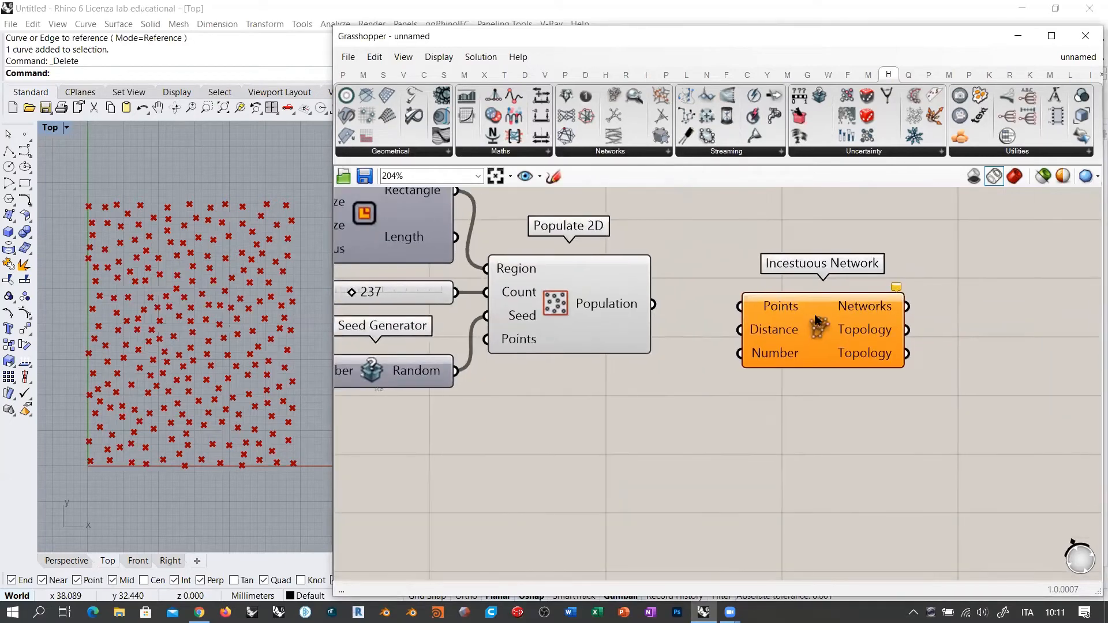
pyautogui.moveTo(823, 322); pyautogui.dragTo(834, 327)
pyautogui.moveTo(652, 304); pyautogui.dragTo(686, 315)
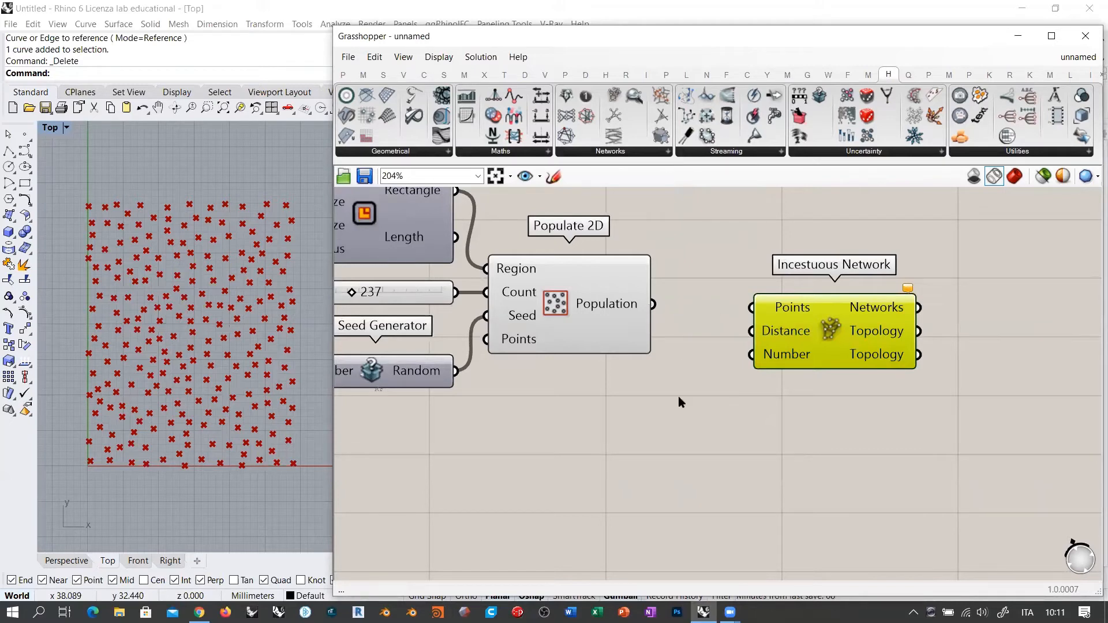
pyautogui.click(679, 397)
pyautogui.moveTo(818, 336); pyautogui.dragTo(824, 335)
pyautogui.click(680, 320)
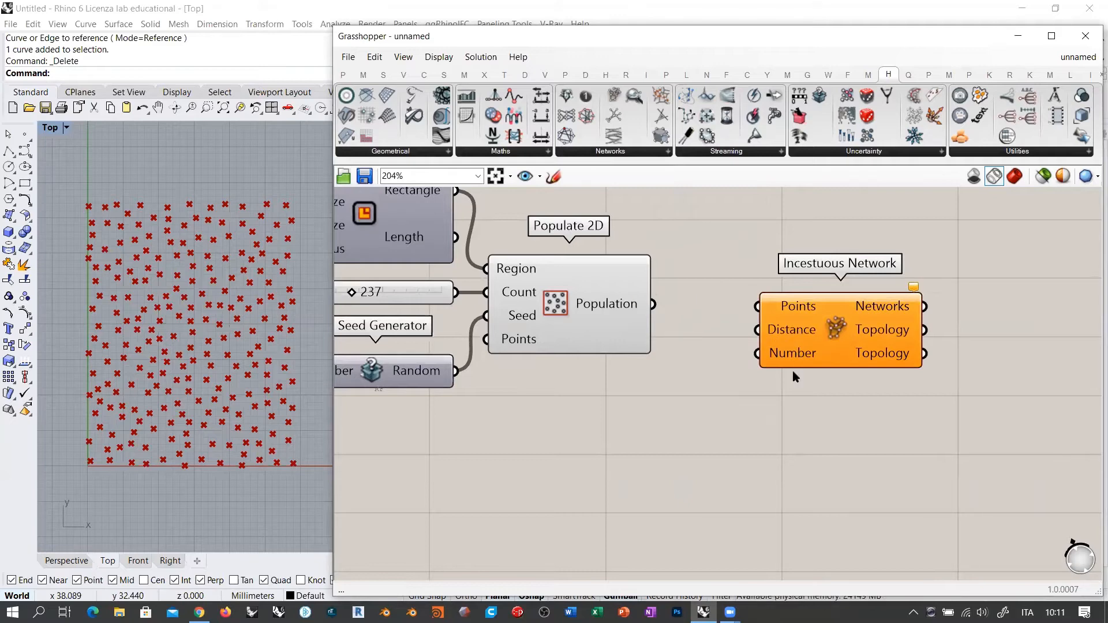
# Step: Examine the descriptions of Incestuous Network's Distance and Number inputs, and narrow the Grasshopper window to uncover more of the Rhino viewport
pyautogui.scroll(7, 836, 335)
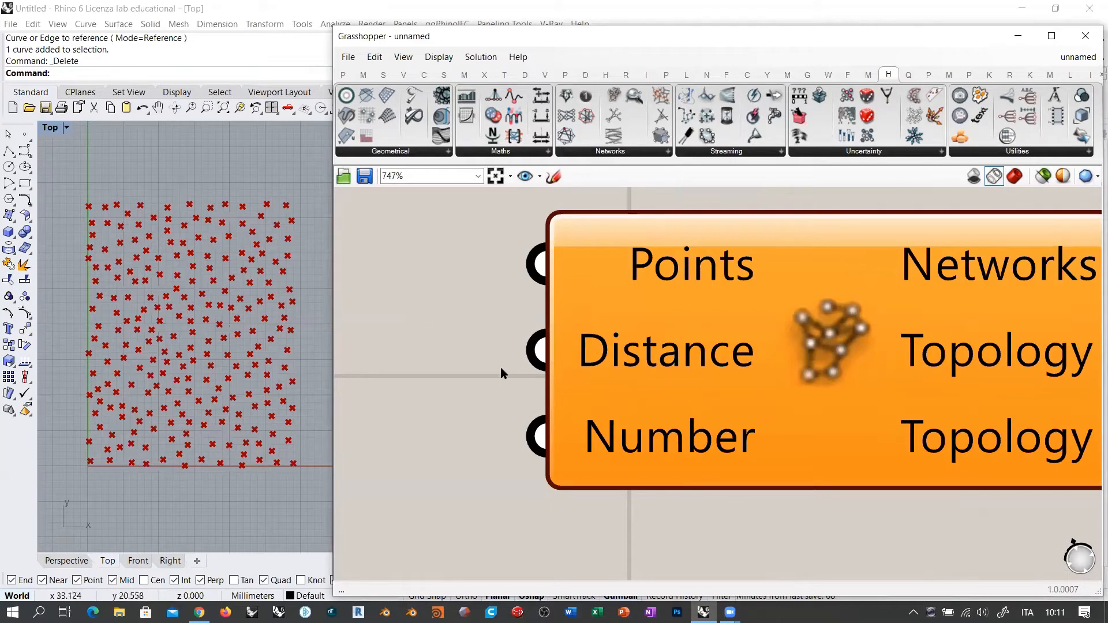
pyautogui.moveTo(682, 442)
pyautogui.moveTo(674, 360)
pyautogui.moveTo(332, 289); pyautogui.dragTo(417, 289)
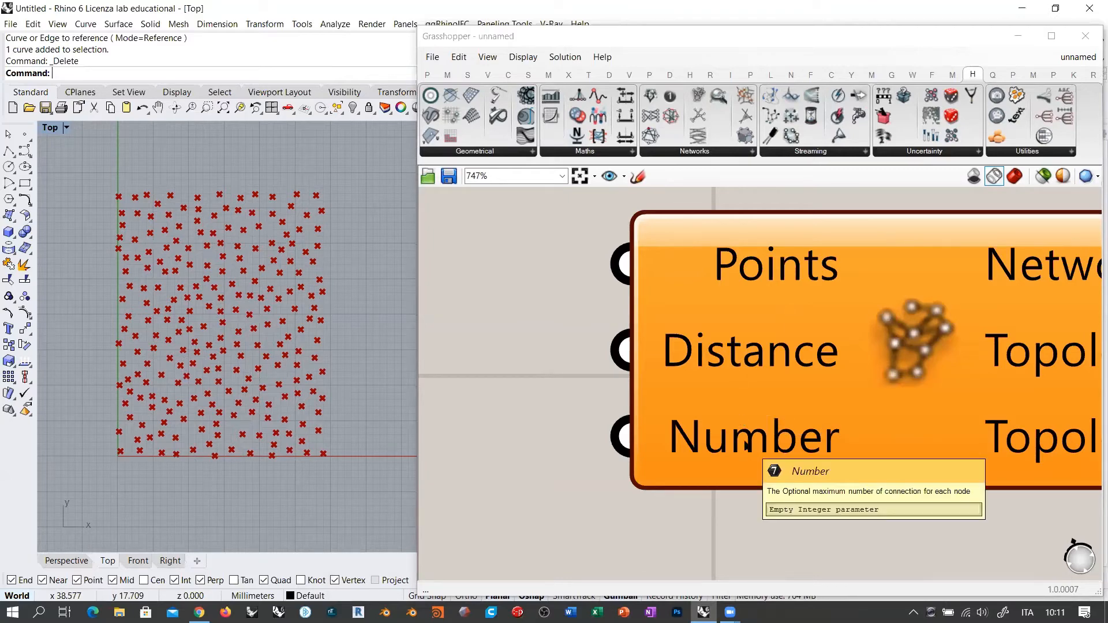
pyautogui.scroll(-4, 749, 443)
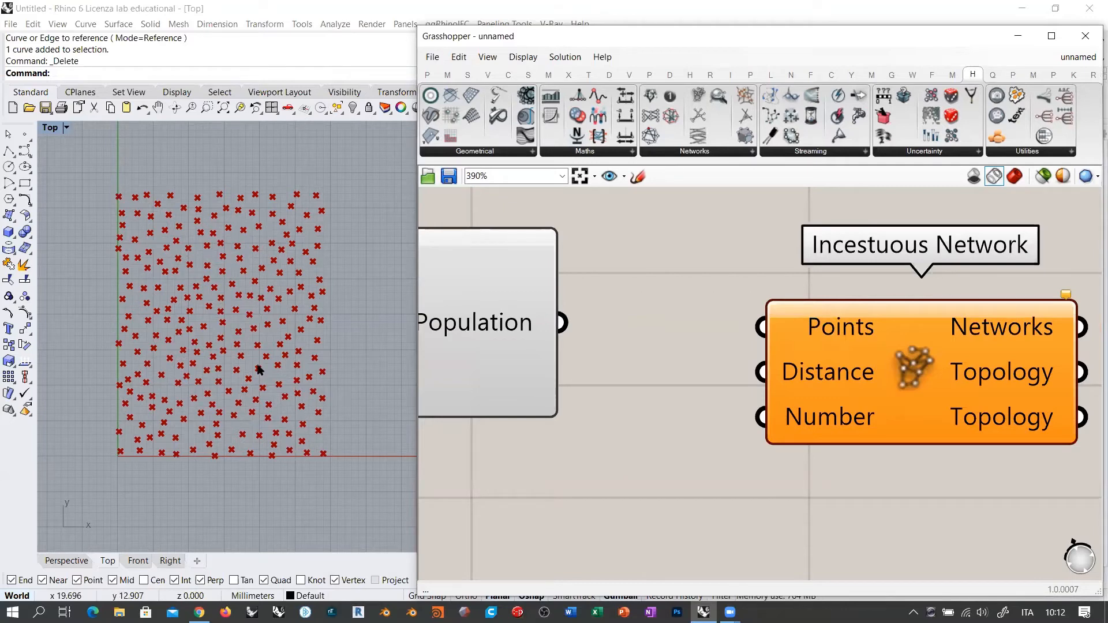
# Step: Create a number slider set to 5 and connect it to Incestuous Network's Number input
pyautogui.moveTo(768, 430); pyautogui.dragTo(793, 381, button='right')
pyautogui.moveTo(824, 370); pyautogui.dragTo(888, 362)
pyautogui.doubleClick(765, 422)
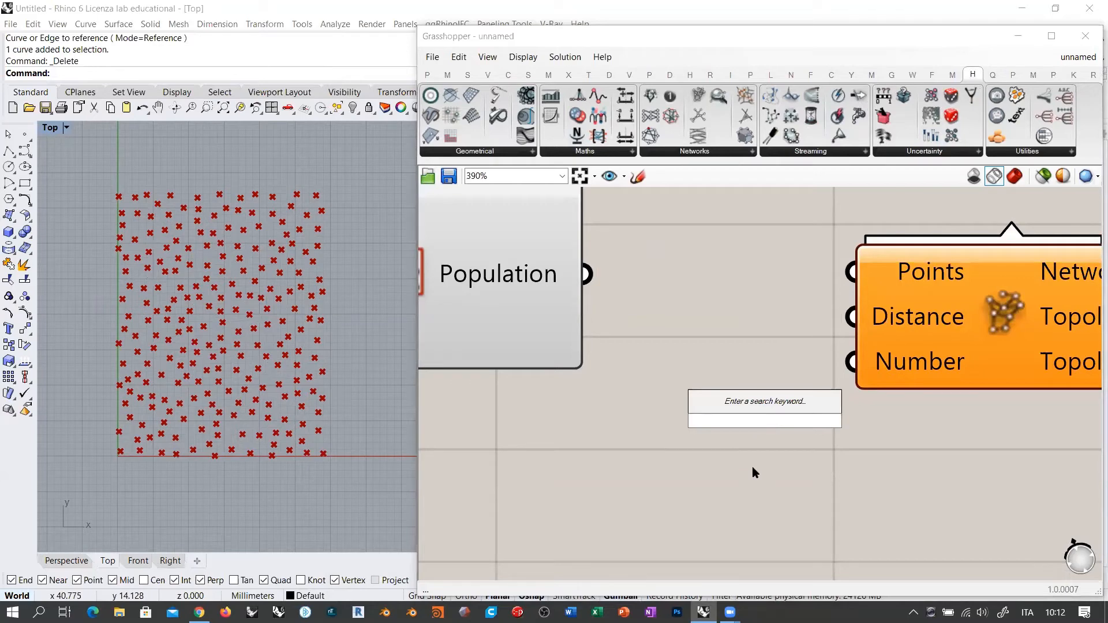
pyautogui.write('5')
pyautogui.press('Return')
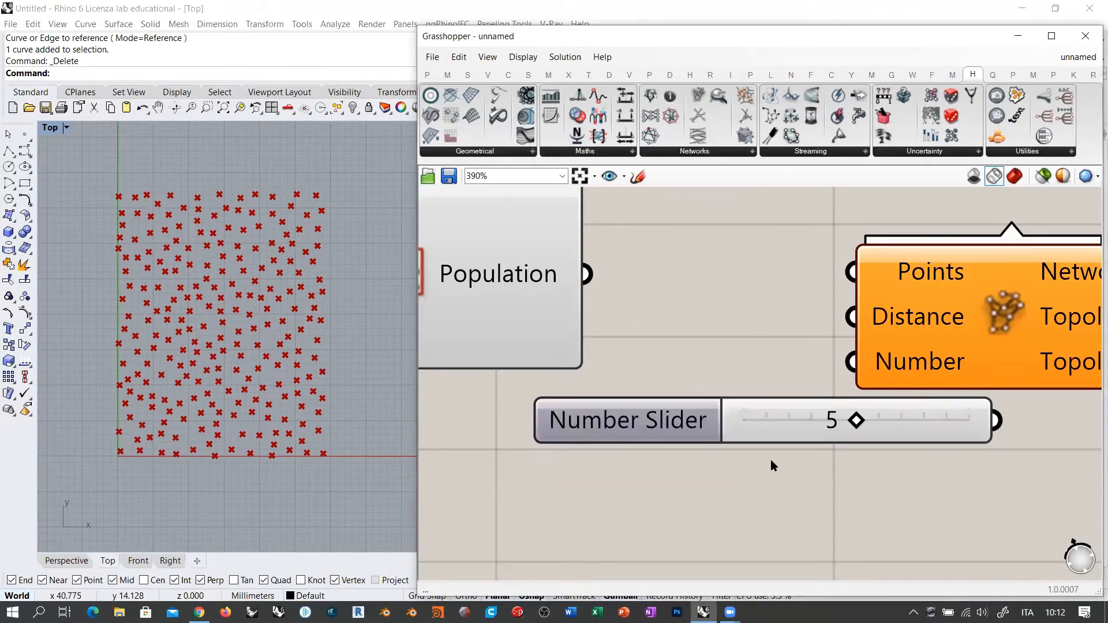
pyautogui.moveTo(882, 420); pyautogui.dragTo(730, 430)
pyautogui.moveTo(844, 431); pyautogui.dragTo(852, 362)
pyautogui.click(894, 452)
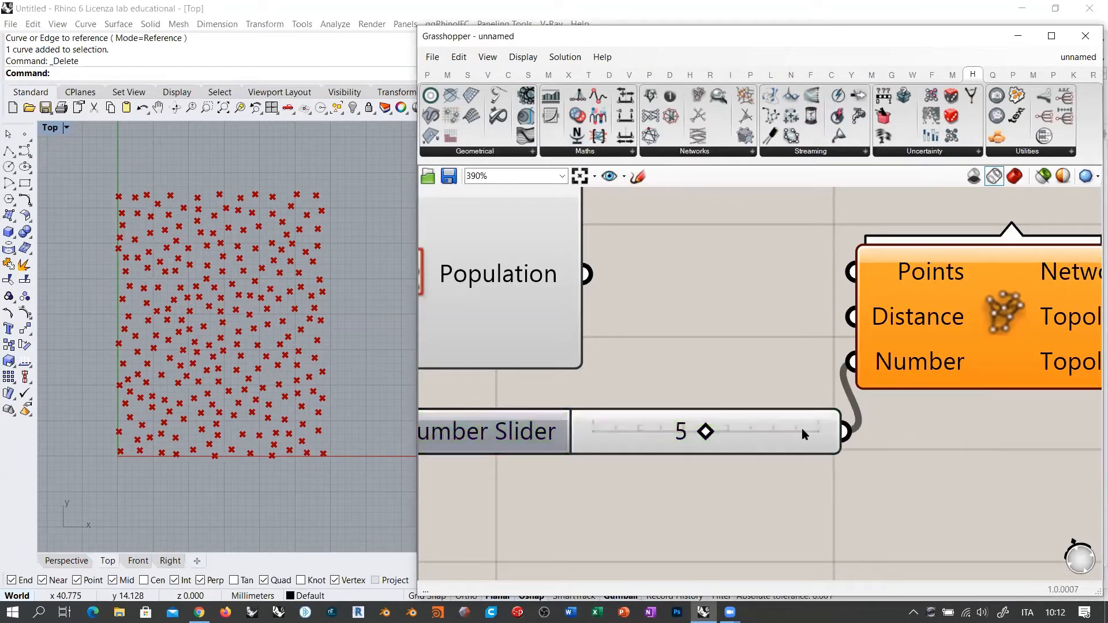
# Step: Spread out the layout by moving Incestuous Network farther from Populate 2D and the Number input's slider lower
pyautogui.scroll(-2, 773, 390)
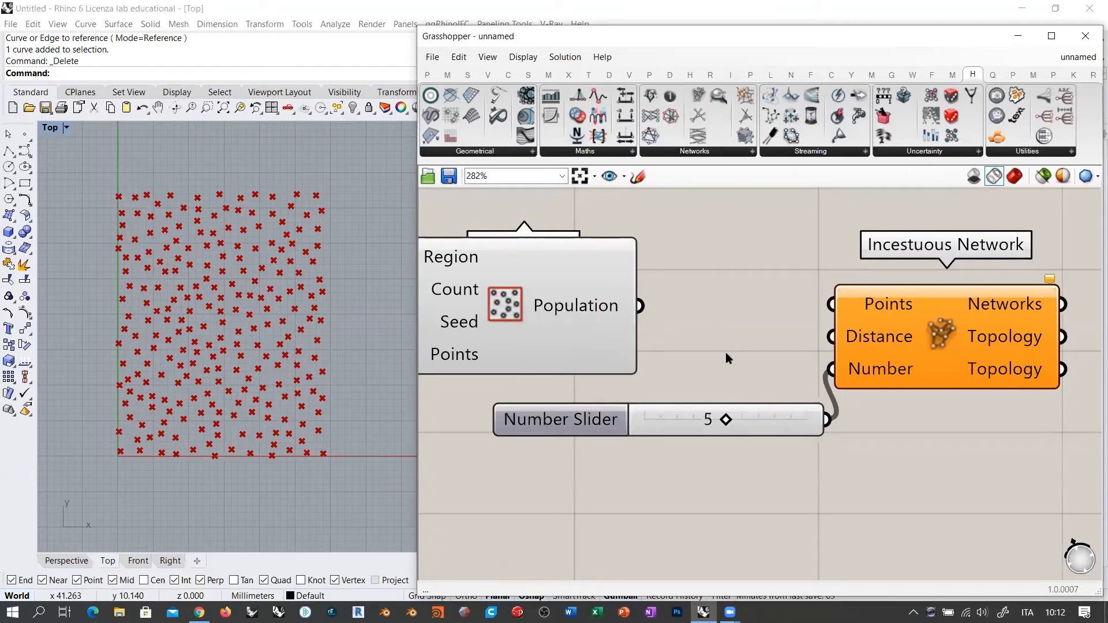
pyautogui.moveTo(772, 414); pyautogui.dragTo(752, 414)
pyautogui.click(809, 330)
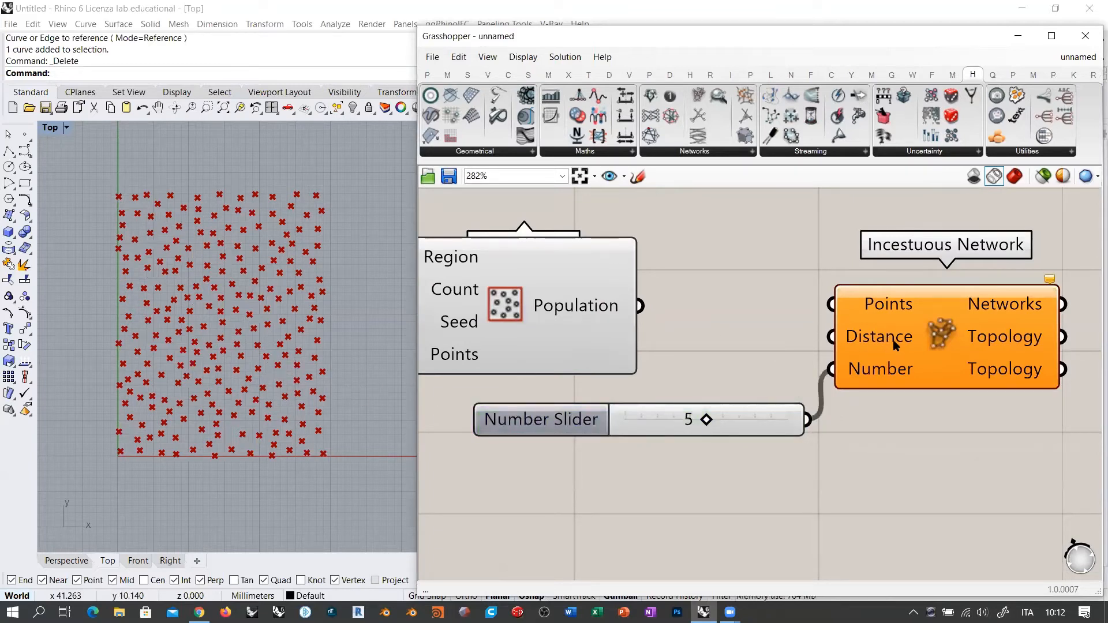
pyautogui.moveTo(894, 345); pyautogui.dragTo(944, 353)
pyautogui.click(821, 323)
pyautogui.moveTo(744, 428); pyautogui.dragTo(706, 490)
pyautogui.moveTo(947, 372); pyautogui.dragTo(950, 396)
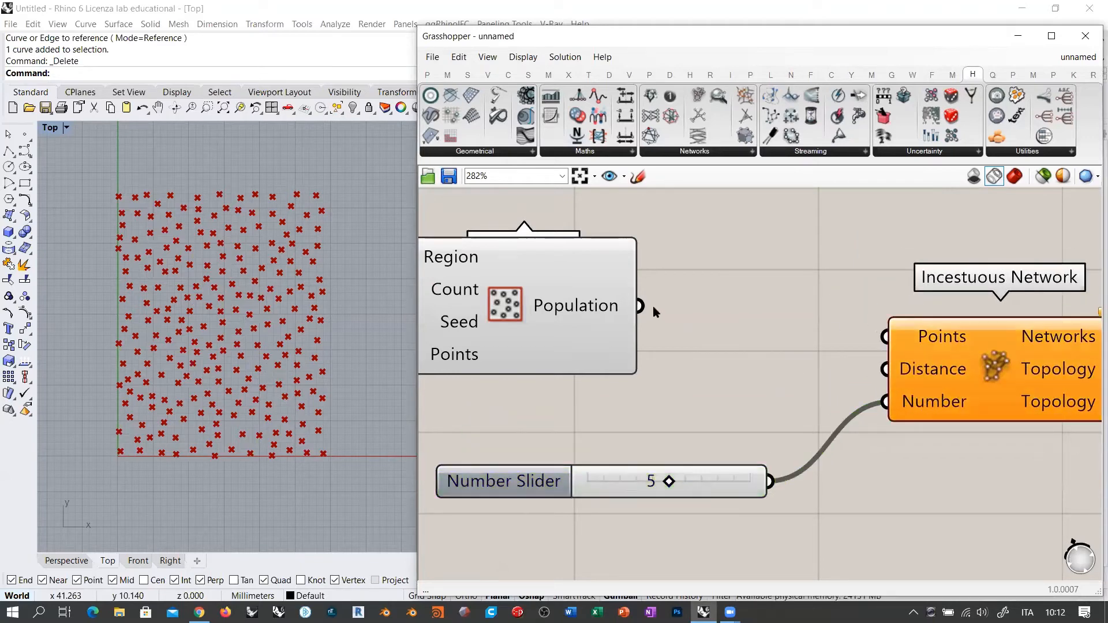
# Step: Connect Populate 2D's Population output to Incestuous Network's Points input and turn off Populate 2D's preview
pyautogui.moveTo(640, 306); pyautogui.dragTo(885, 336)
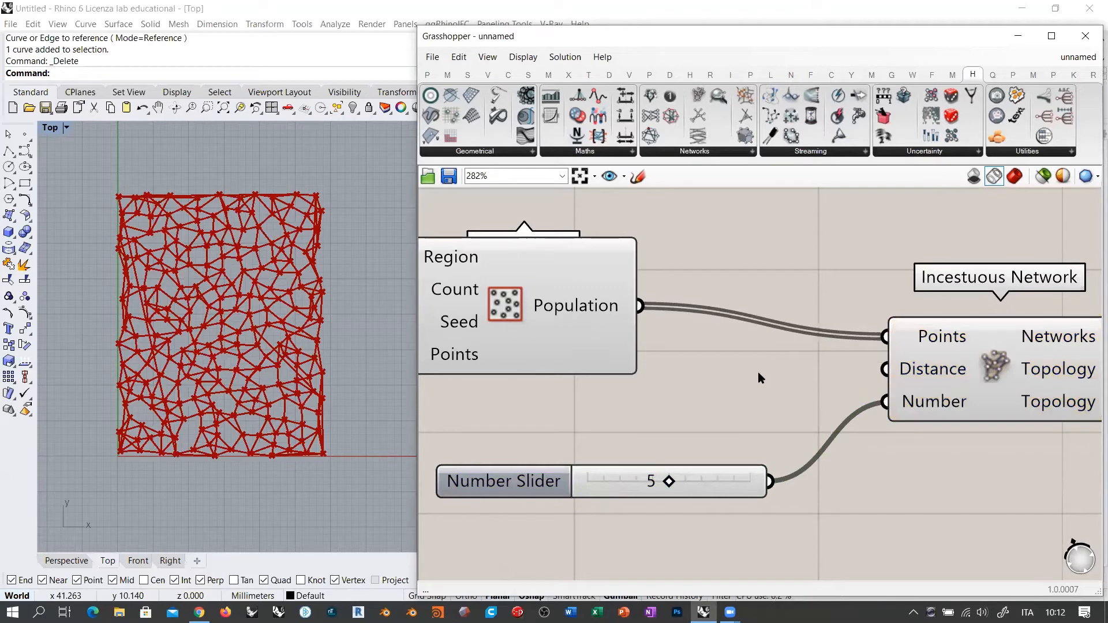
pyautogui.click(522, 306)
pyautogui.click(670, 314)
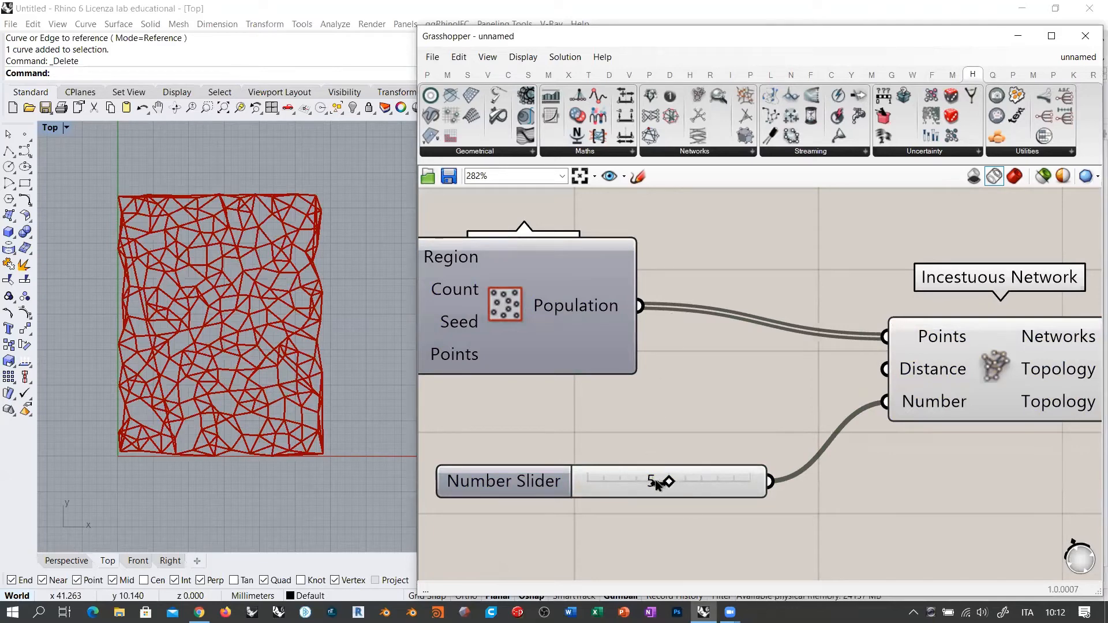
# Step: Set the slider feeding Incestuous Network's Number input to 2
pyautogui.moveTo(658, 483); pyautogui.dragTo(619, 485)
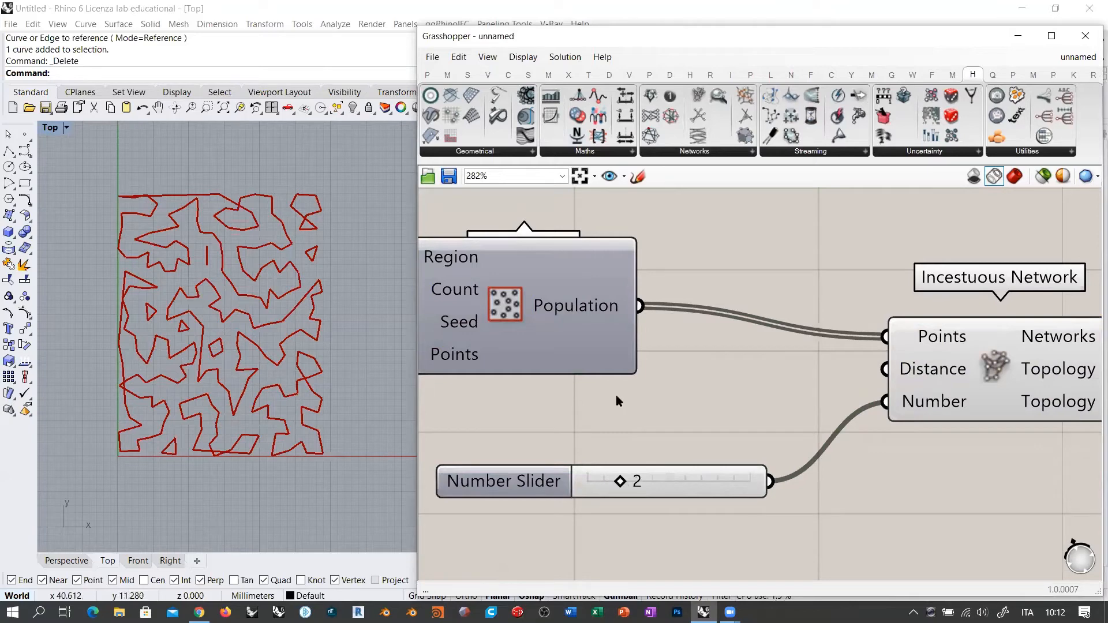
pyautogui.scroll(-3, 777, 359)
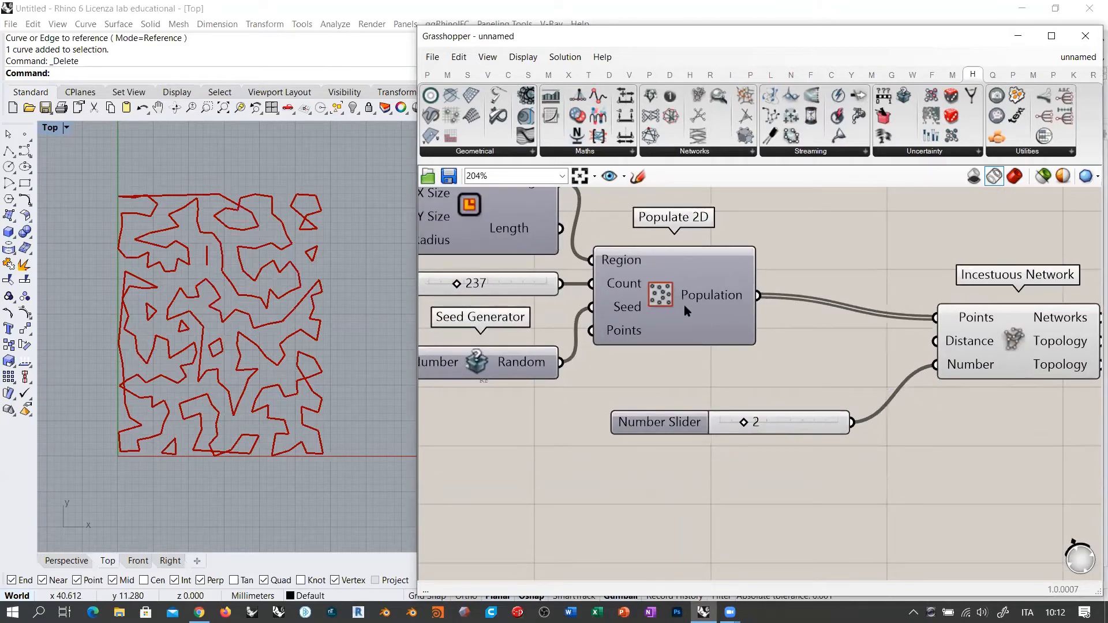
pyautogui.moveTo(852, 340); pyautogui.dragTo(758, 317, button='right')
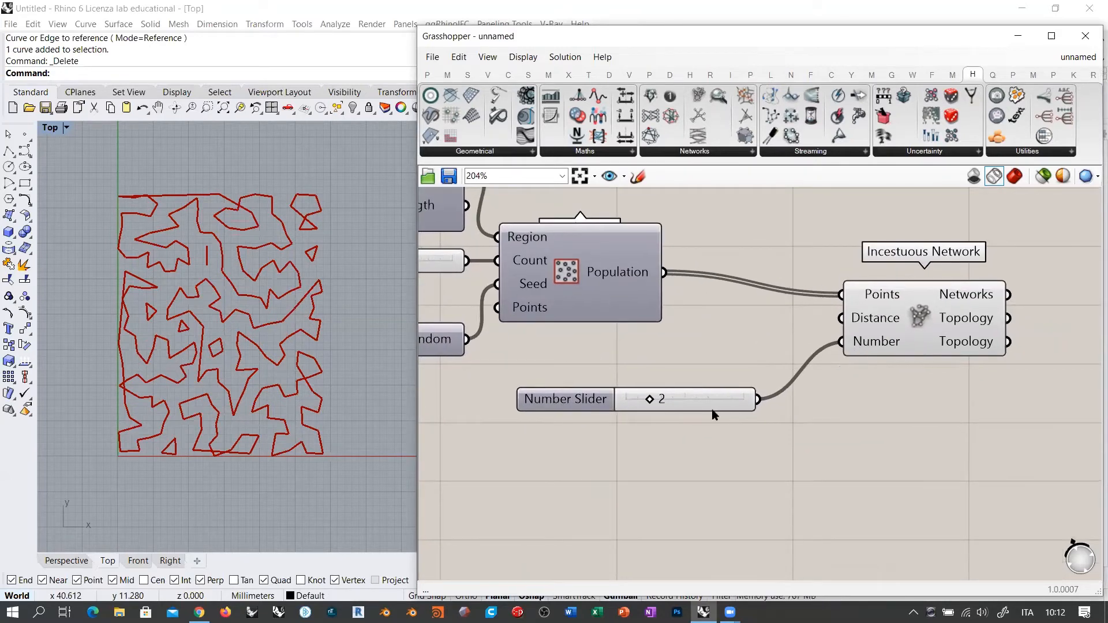
# Step: Create a number slider set to 5.00, connect it to Incestuous Network's Distance input, and place it above the Number slider
pyautogui.moveTo(877, 325)
pyautogui.doubleClick(739, 338)
pyautogui.write('5')
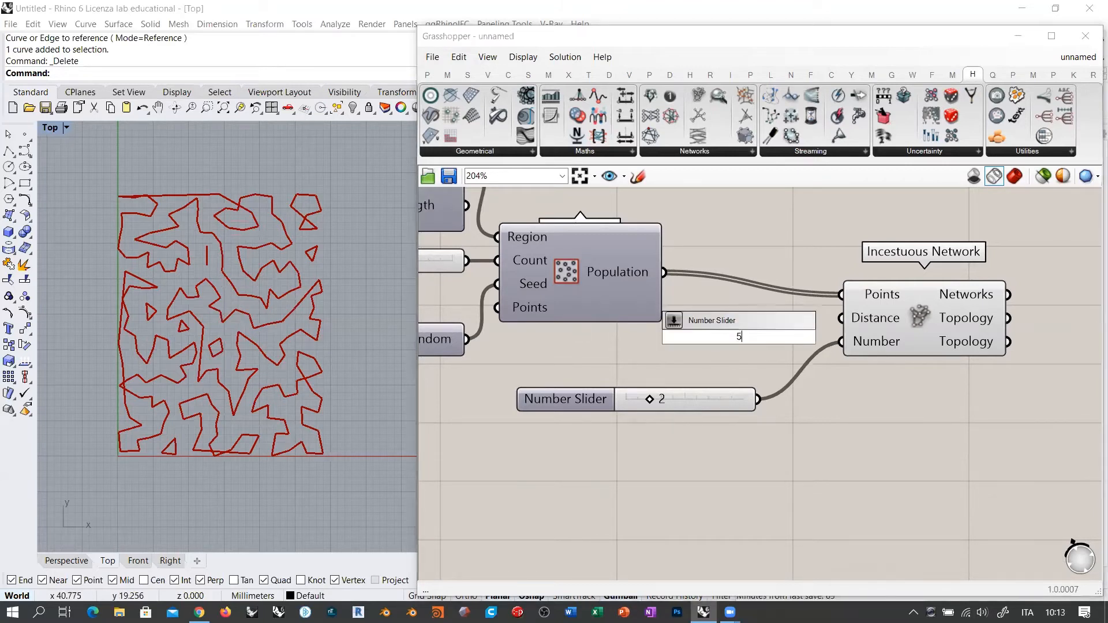
pyautogui.press('Return')
pyautogui.moveTo(822, 331); pyautogui.dragTo(841, 318)
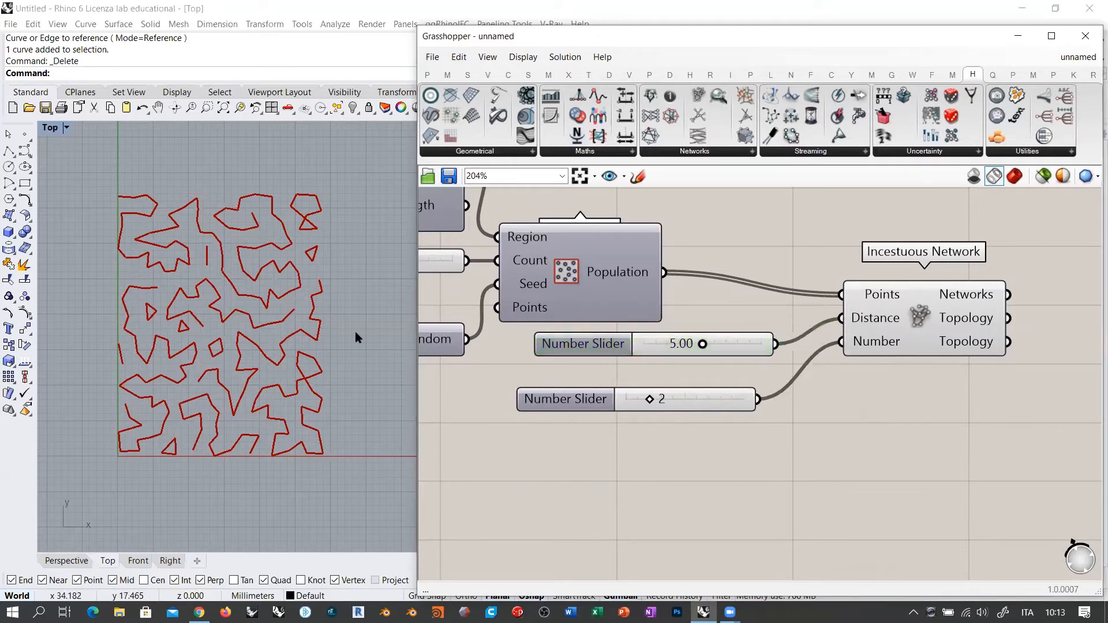
pyautogui.moveTo(739, 342); pyautogui.dragTo(732, 344)
pyautogui.click(784, 420)
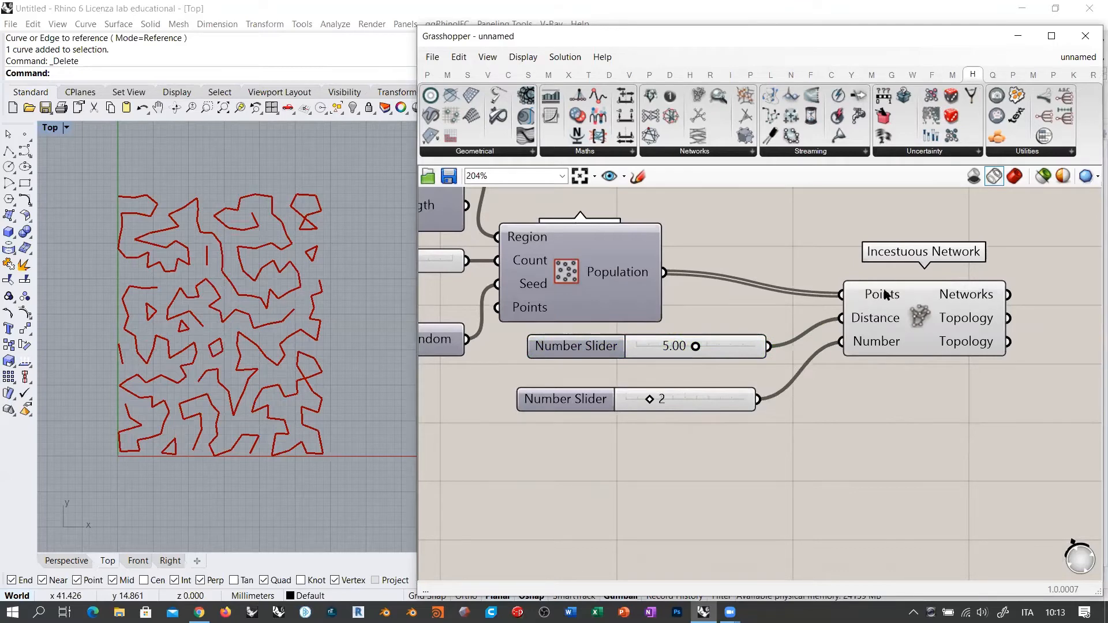
# Step: Set the sliders feeding Incestuous Network to 5 for Number and 2.25 for Distance
pyautogui.moveTo(679, 395)
pyautogui.mouseDown()
pyautogui.moveTo(691, 380)
pyautogui.moveTo(677, 383)
pyautogui.moveTo(697, 384)
pyautogui.mouseUp()
pyautogui.click(681, 399)
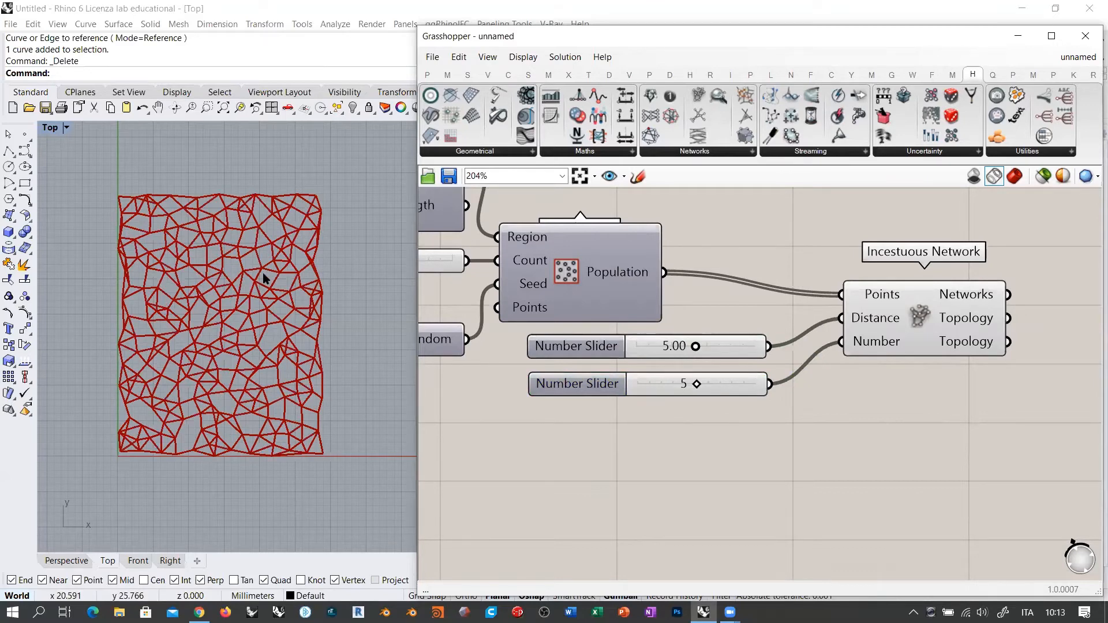
pyautogui.keyDown('ctrl'); pyautogui.moveTo(769, 347); pyautogui.dragTo(842, 318); pyautogui.keyUp('ctrl')
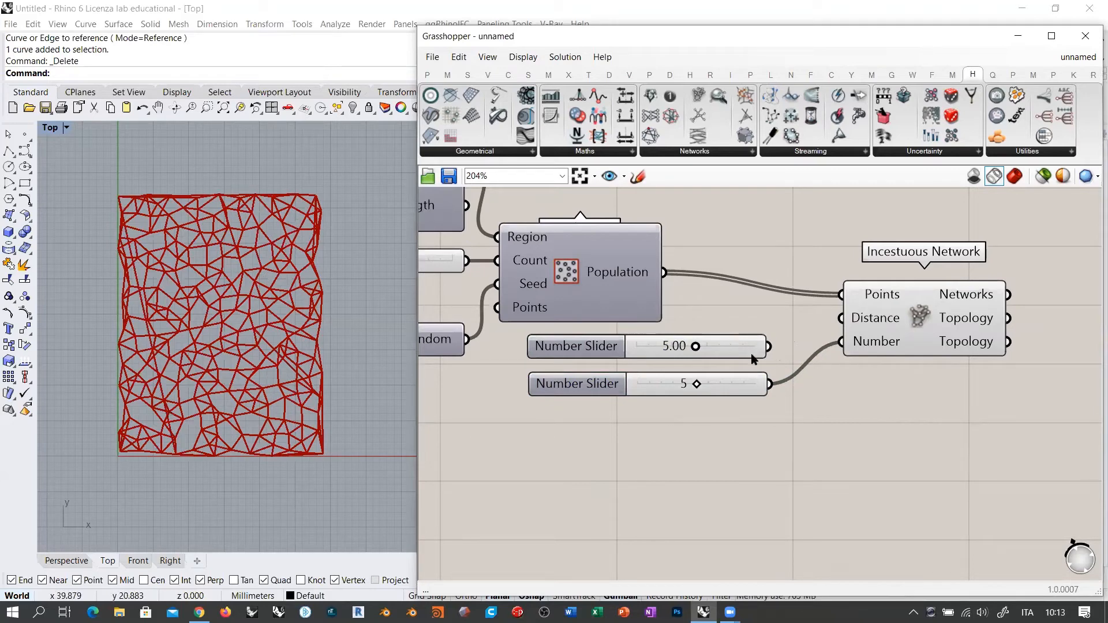
pyautogui.moveTo(770, 348); pyautogui.dragTo(840, 318)
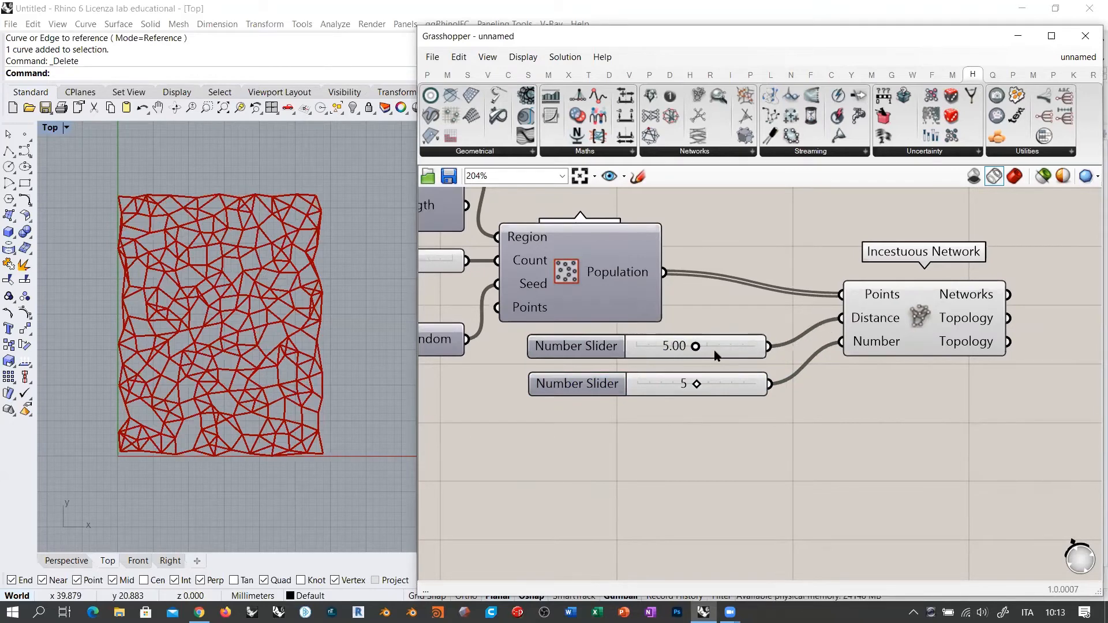
pyautogui.moveTo(693, 346); pyautogui.dragTo(661, 347)
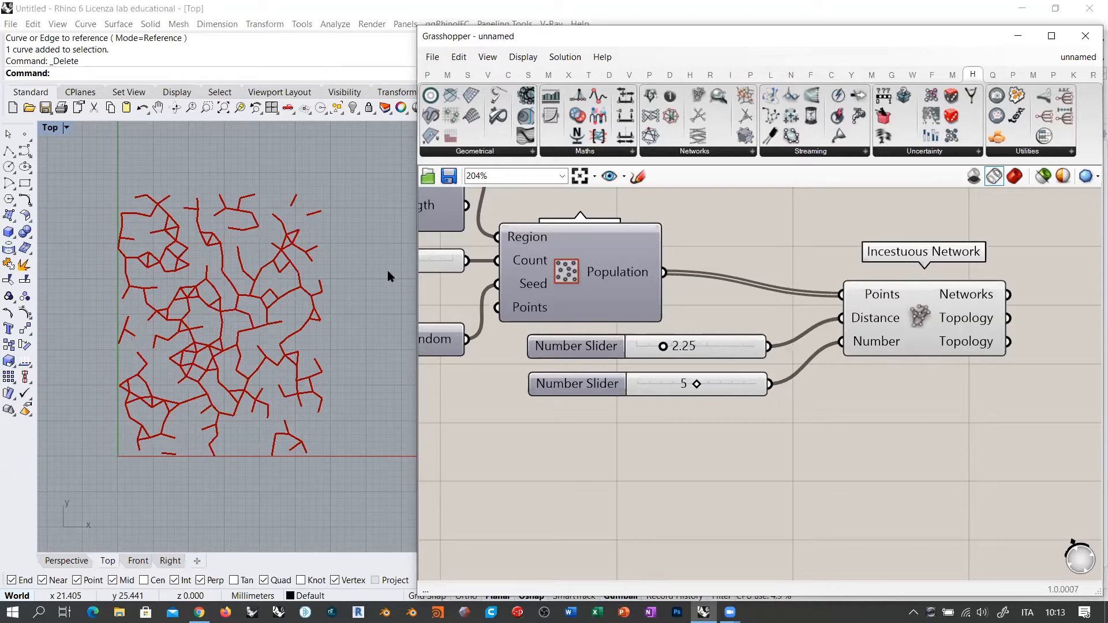
# Step: Move Incestuous Network with its two sliders closer to Populate 2D and slightly below it, and align the Number slider under the Distance slider
pyautogui.moveTo(950, 417); pyautogui.dragTo(797, 310)
pyautogui.moveTo(831, 421); pyautogui.dragTo(718, 309)
pyautogui.moveTo(917, 315); pyautogui.dragTo(815, 357)
pyautogui.click(705, 352)
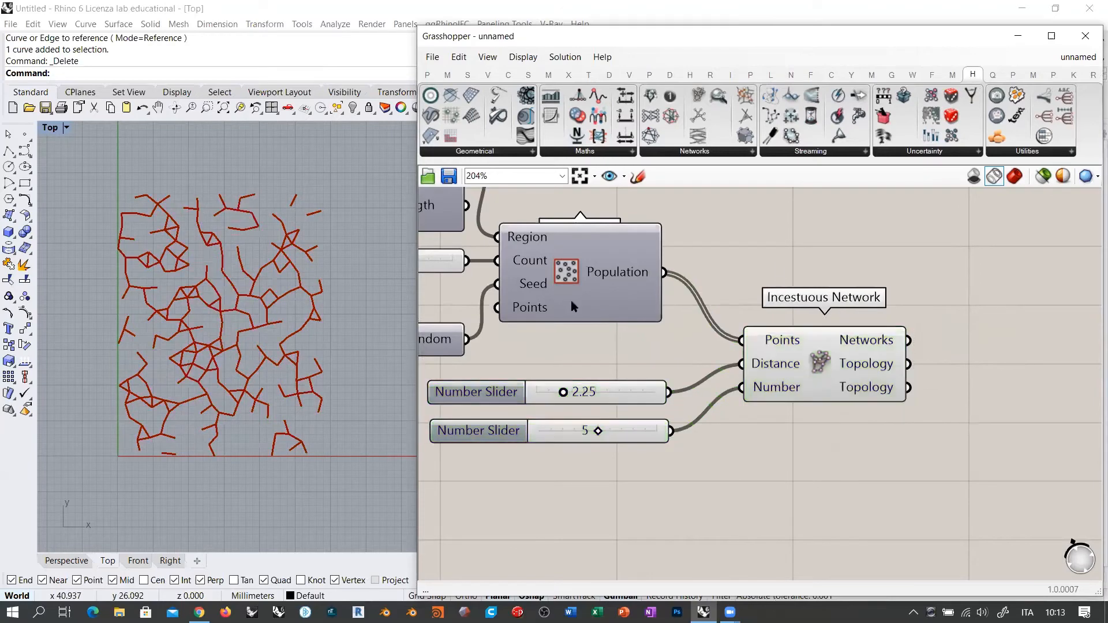
pyautogui.moveTo(569, 335); pyautogui.dragTo(775, 323, button='right')
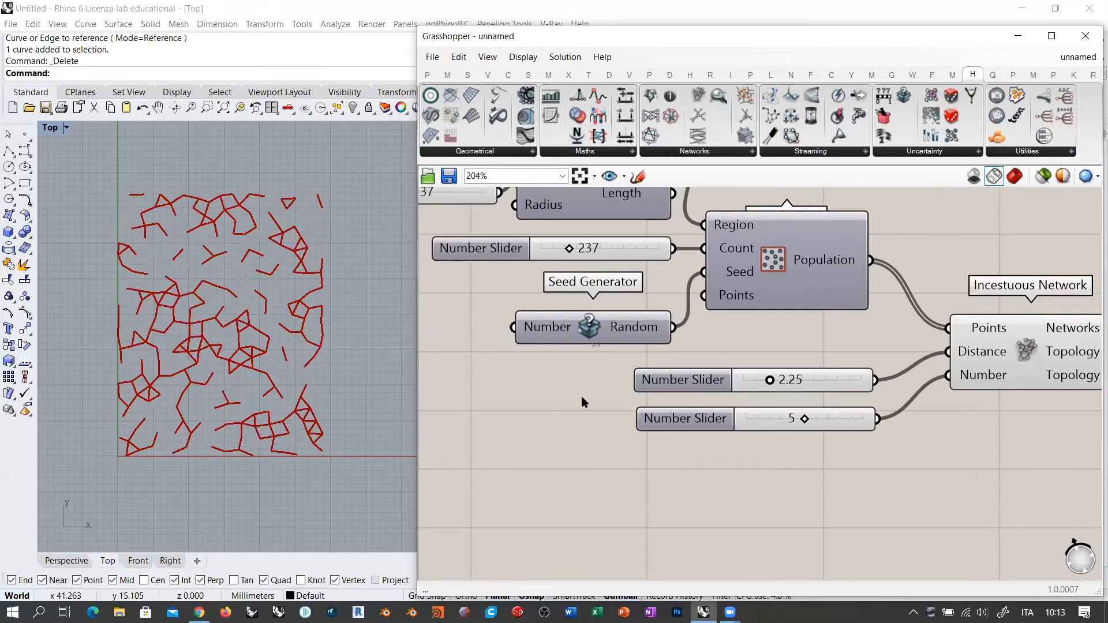
pyautogui.moveTo(857, 390); pyautogui.dragTo(769, 369, button='right')
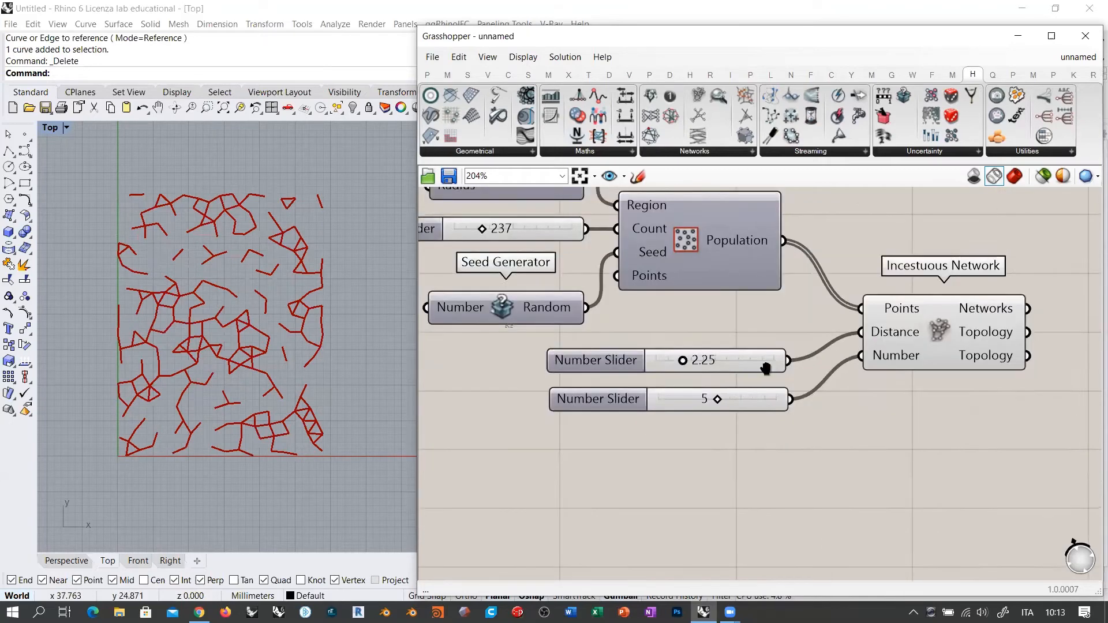
pyautogui.moveTo(766, 397); pyautogui.dragTo(768, 403)
pyautogui.click(781, 425)
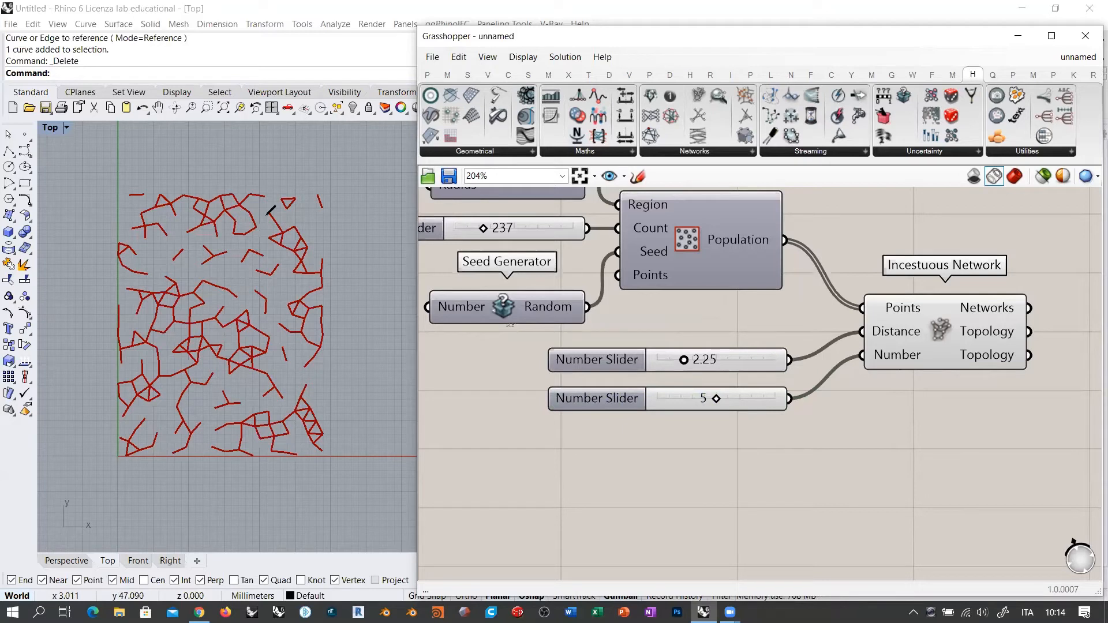
pyautogui.click(284, 208)
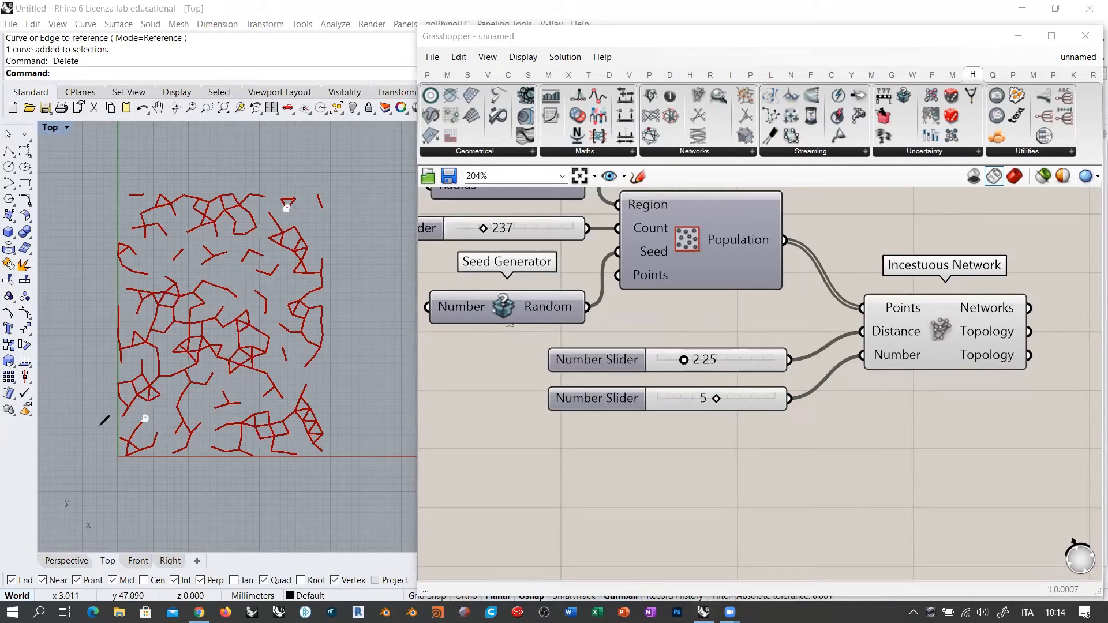
pyautogui.moveTo(102, 425)
pyautogui.mouseDown()
pyautogui.moveTo(141, 419)
pyautogui.moveTo(168, 438)
pyautogui.mouseUp()
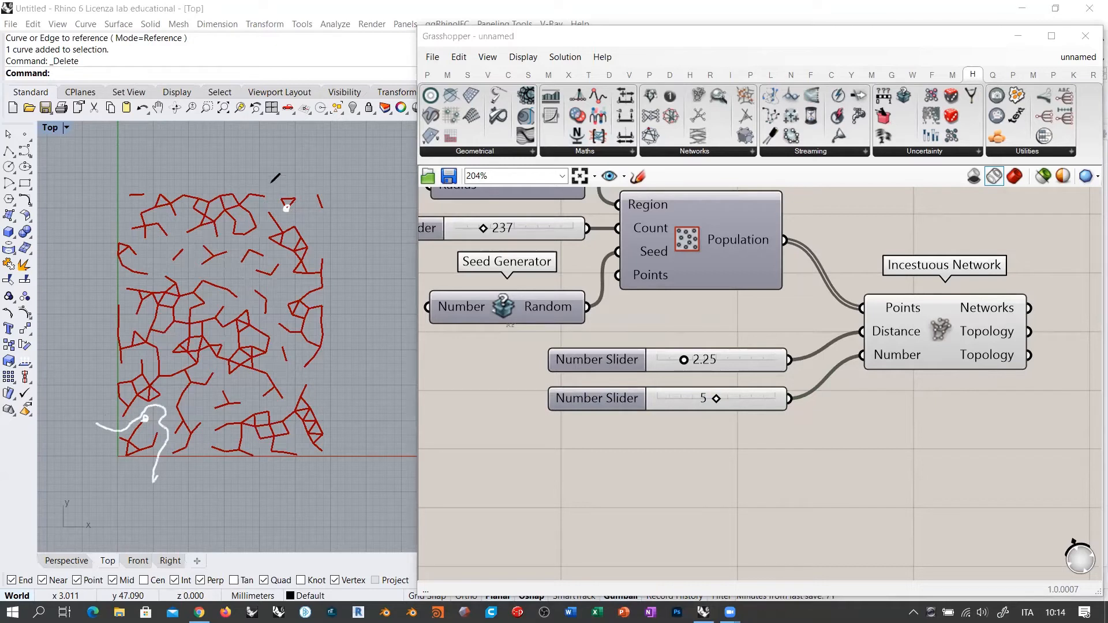
pyautogui.moveTo(296, 220); pyautogui.dragTo(321, 202)
pyautogui.click(227, 53)
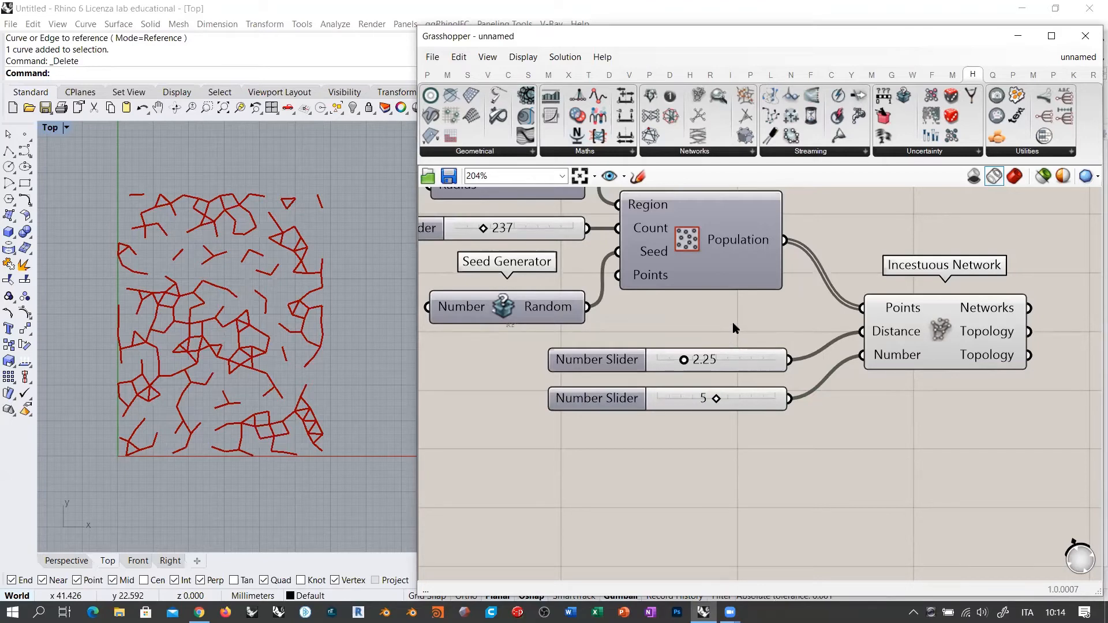
# Step: Narrow the Grasshopper window to uncover more of the Rhino viewport and move Incestuous Network closer to its two sliders
pyautogui.scroll(-1, 732, 323)
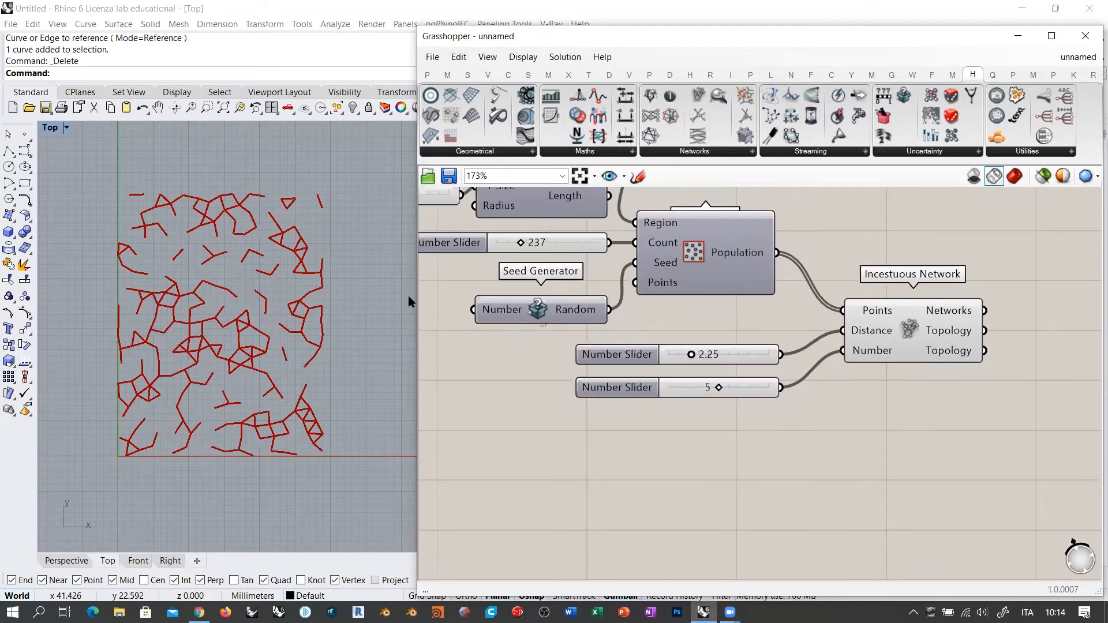
pyautogui.moveTo(414, 293); pyautogui.dragTo(530, 294)
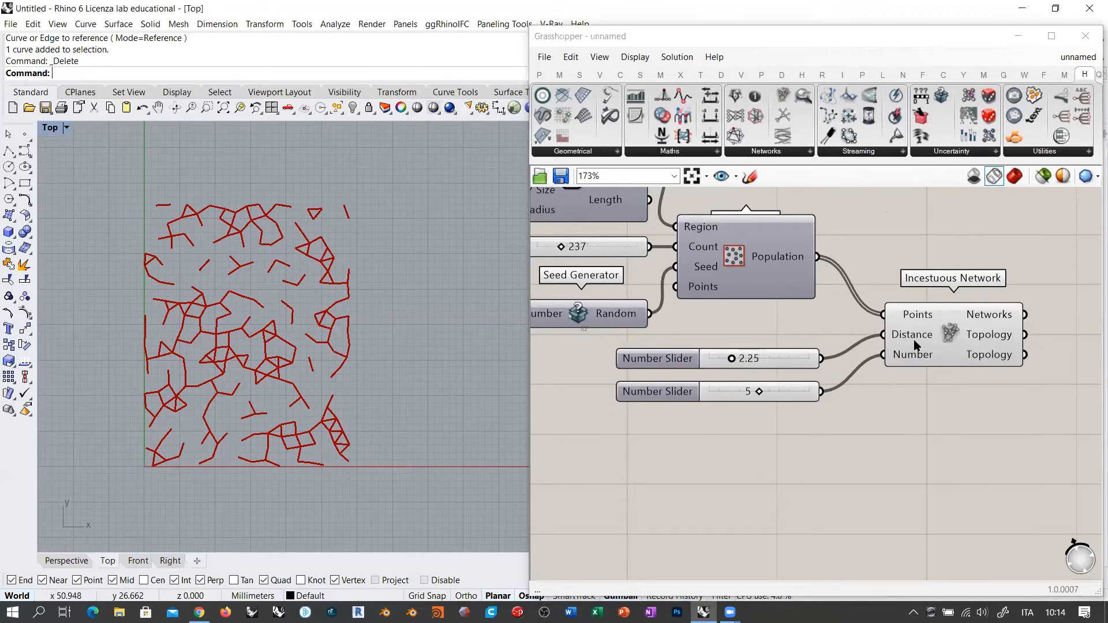
pyautogui.moveTo(956, 332); pyautogui.dragTo(931, 356)
pyautogui.click(955, 410)
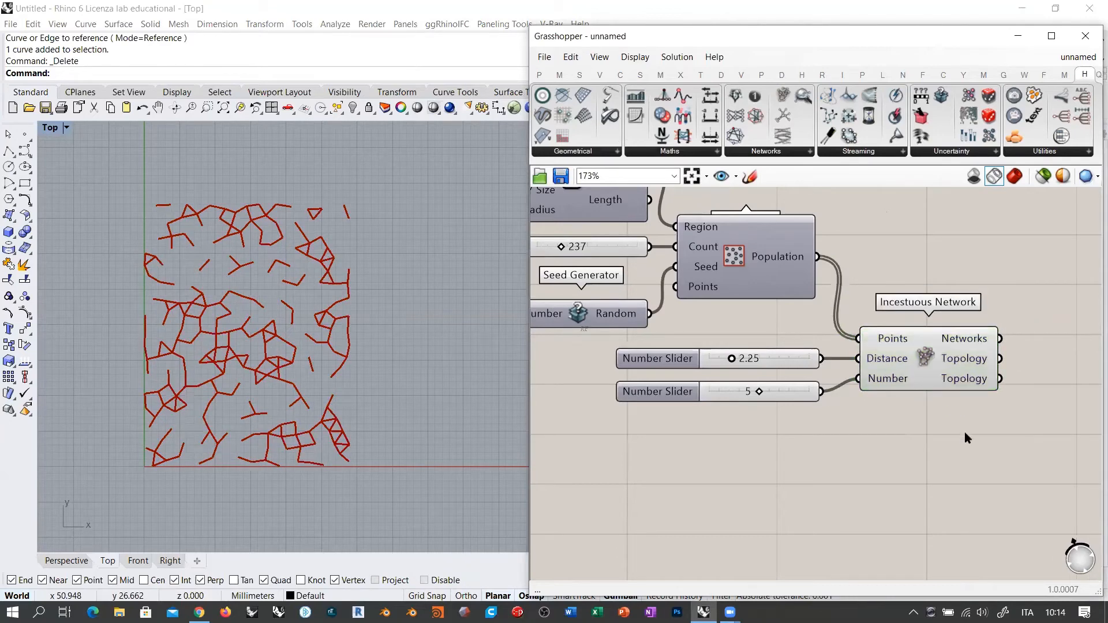
# Step: Turn off Incestuous Network's preview and move it with its two sliders well away from Populate 2D
pyautogui.click(915, 365)
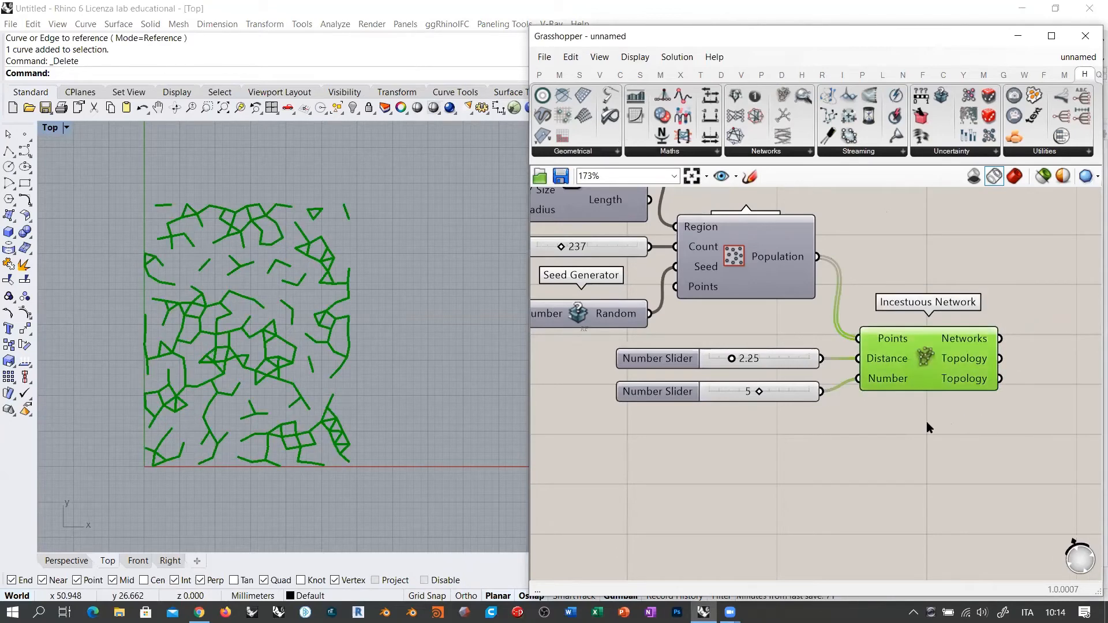
pyautogui.hotkey('ctrl', 'q')
pyautogui.click(926, 423)
pyautogui.moveTo(904, 421); pyautogui.dragTo(744, 423, button='right')
pyautogui.moveTo(794, 442); pyautogui.dragTo(613, 342)
pyautogui.scroll(-2, 741, 364)
pyautogui.scroll(-2, 741, 366)
pyautogui.moveTo(740, 366); pyautogui.dragTo(1005, 425)
pyautogui.scroll(2, 731, 318)
pyautogui.click(780, 388)
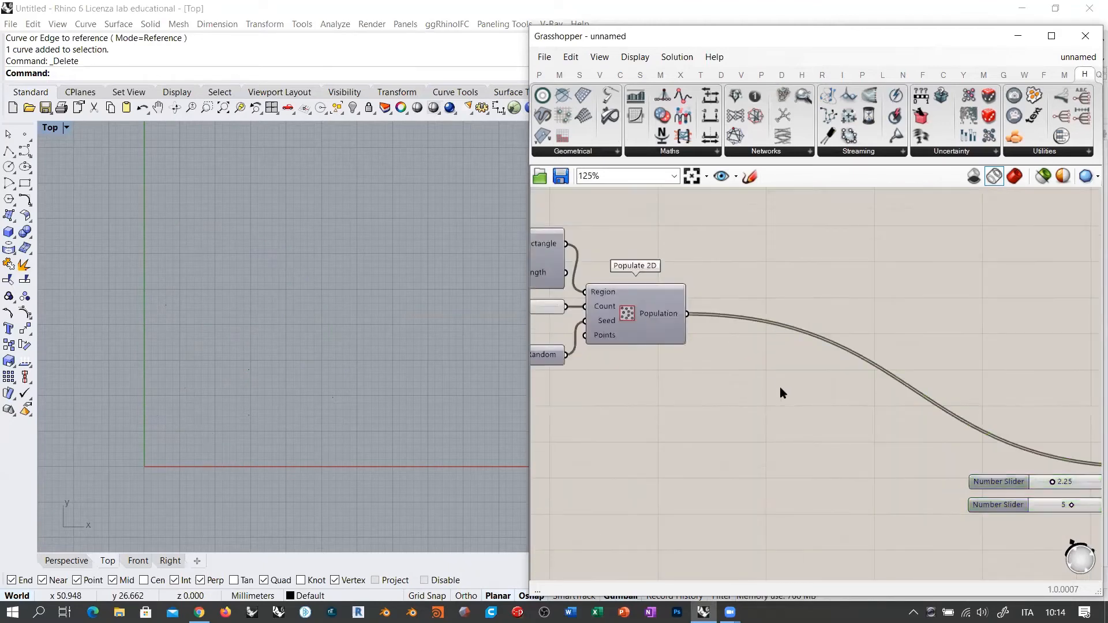
# Step: Turn Populate 2D's preview back on
pyautogui.click(631, 316)
pyautogui.hotkey('ctrl', 'q')
pyautogui.click(771, 367)
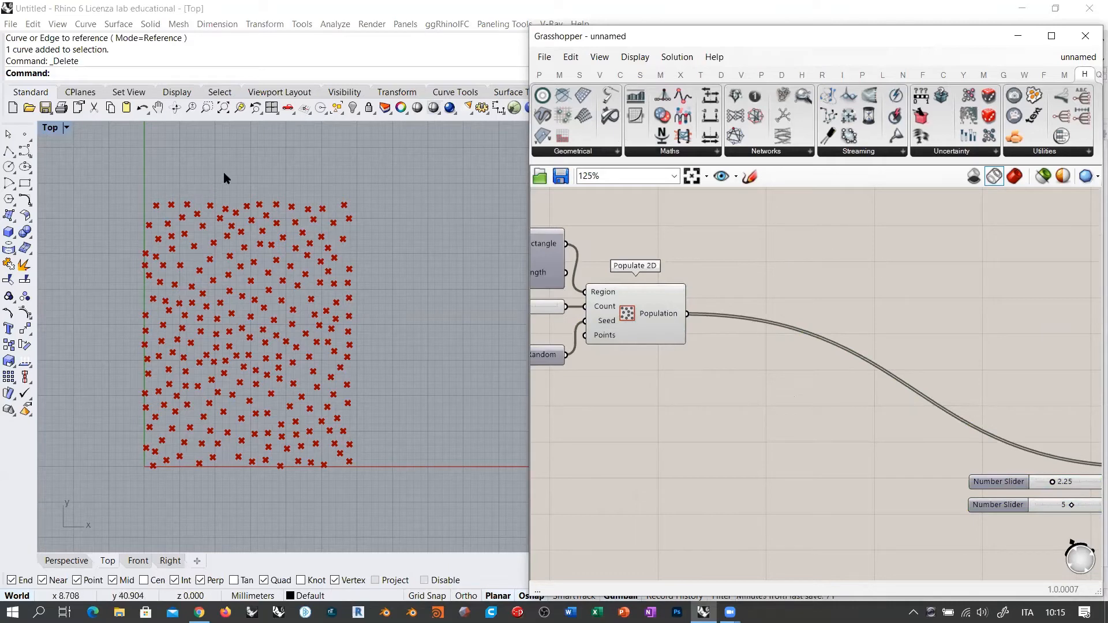
# Step: Draw a closed, crescent-shaped control point curve inside the field of populated points in the Rhino Top view
pyautogui.click(25, 151)
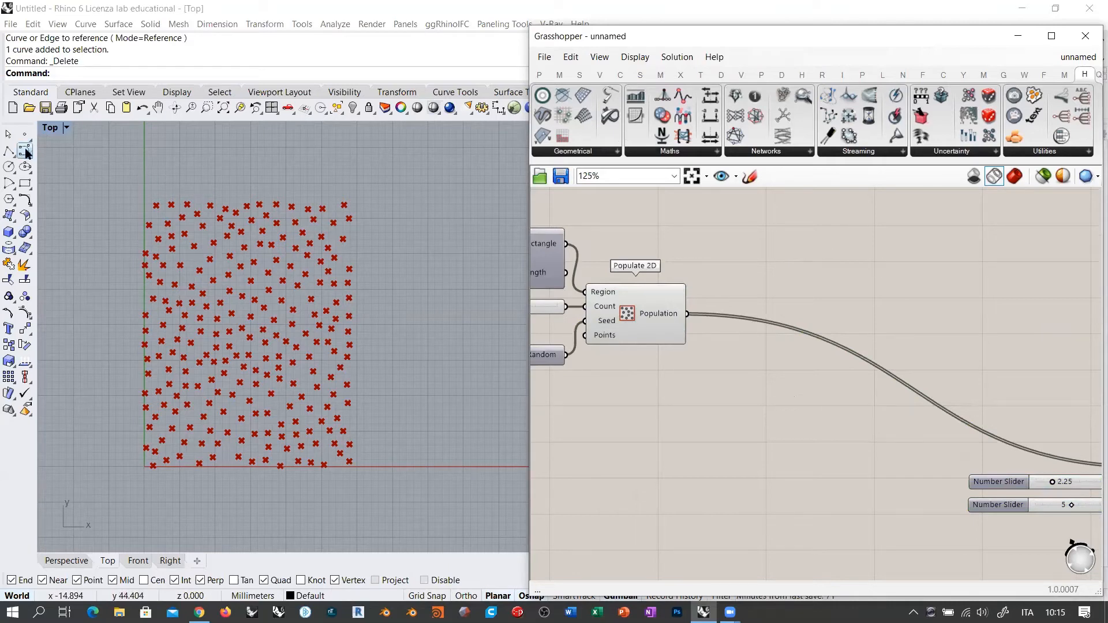
pyautogui.click(229, 437)
pyautogui.click(191, 446)
pyautogui.click(161, 433)
pyautogui.click(159, 417)
pyautogui.click(185, 400)
pyautogui.click(229, 391)
pyautogui.click(272, 357)
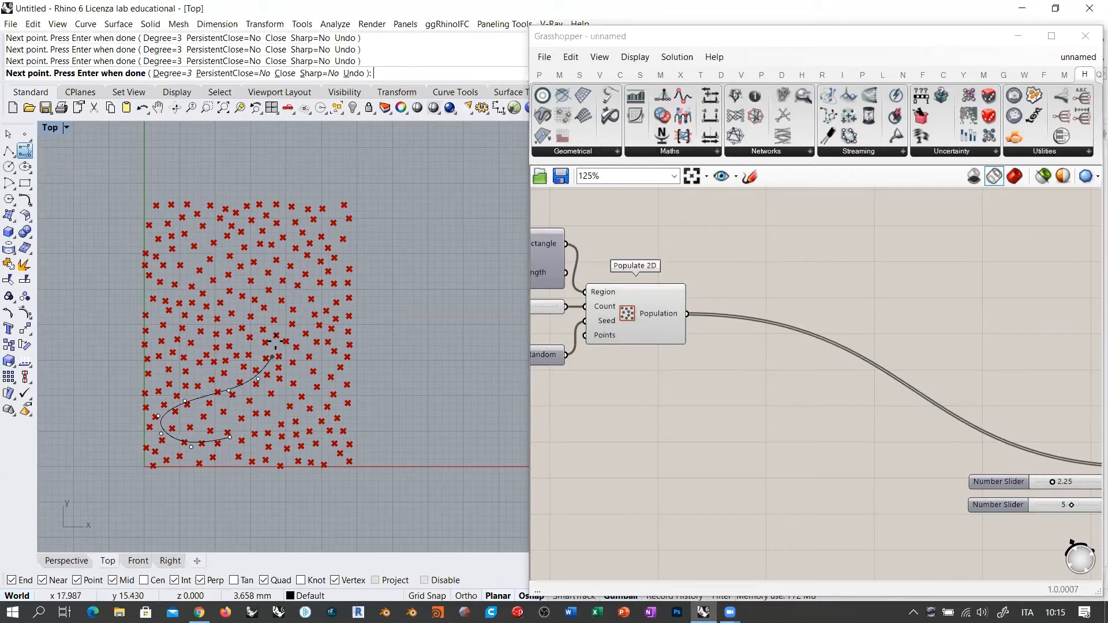
pyautogui.click(276, 330)
pyautogui.click(265, 306)
pyautogui.click(247, 293)
pyautogui.click(208, 281)
pyautogui.click(176, 272)
pyautogui.click(166, 246)
pyautogui.click(207, 227)
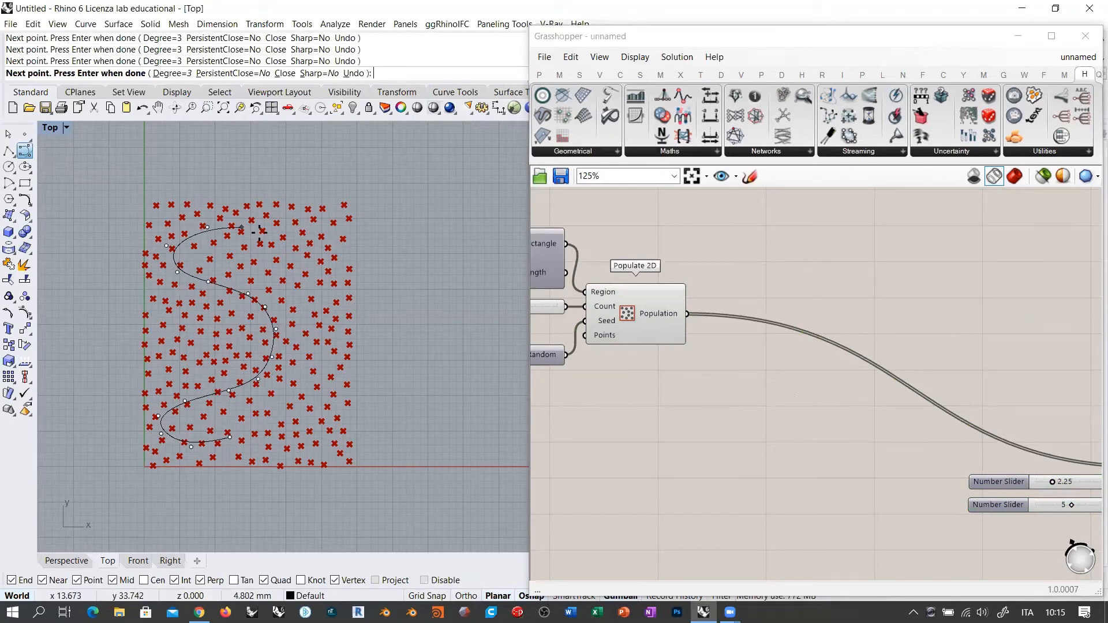
pyautogui.click(262, 233)
pyautogui.click(311, 256)
pyautogui.click(336, 296)
pyautogui.click(341, 339)
pyautogui.click(336, 376)
pyautogui.click(315, 410)
pyautogui.click(278, 428)
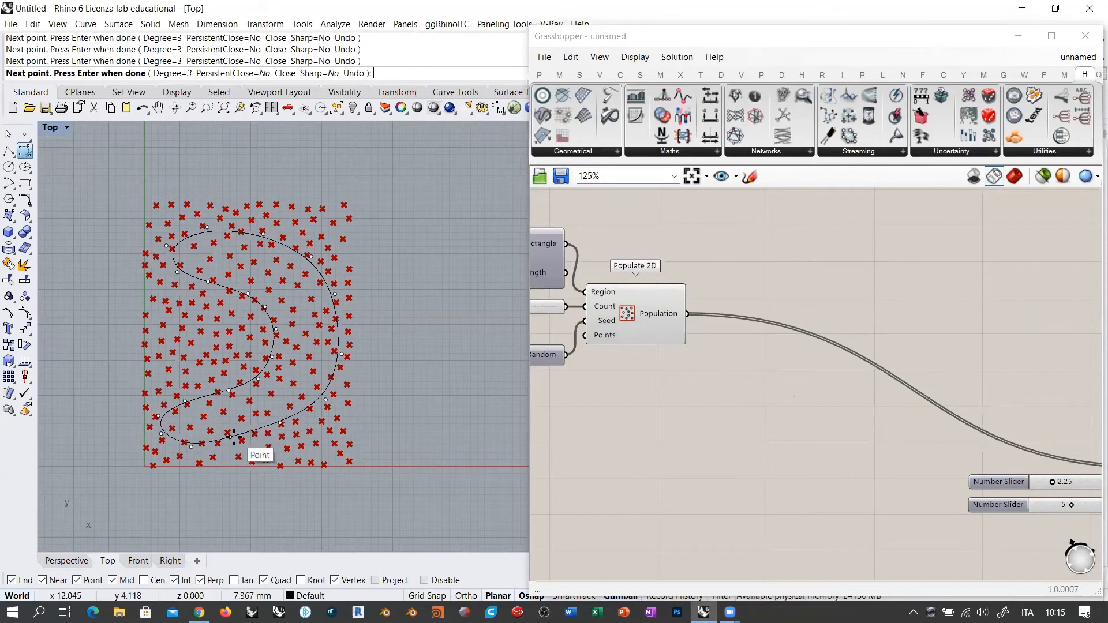
pyautogui.click(230, 437)
# Step: Add a Curve parameter that references the drawn curve and internalise its data
pyautogui.click(328, 396)
pyautogui.doubleClick(733, 402)
pyautogui.write('curve')
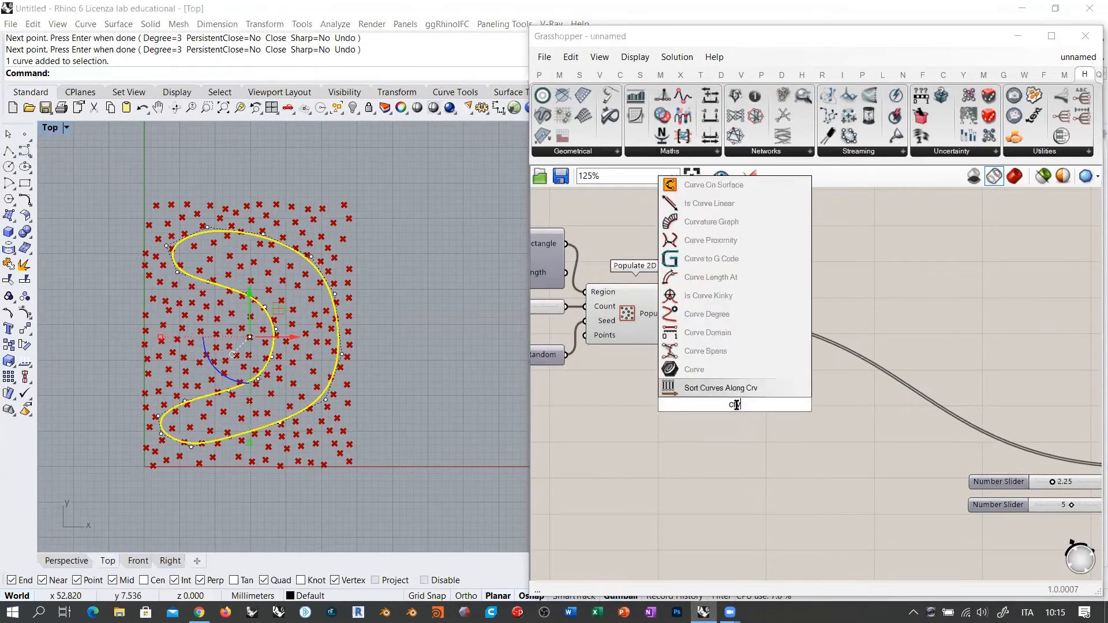
pyautogui.click(698, 373)
pyautogui.rightClick(732, 406)
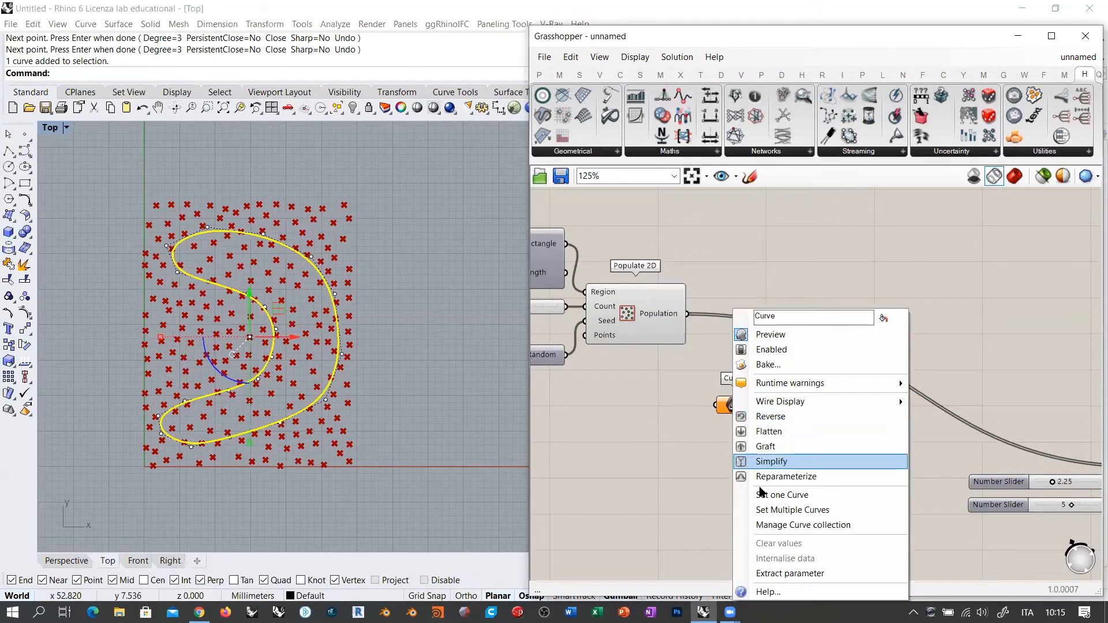
pyautogui.click(765, 495)
pyautogui.rightClick(733, 407)
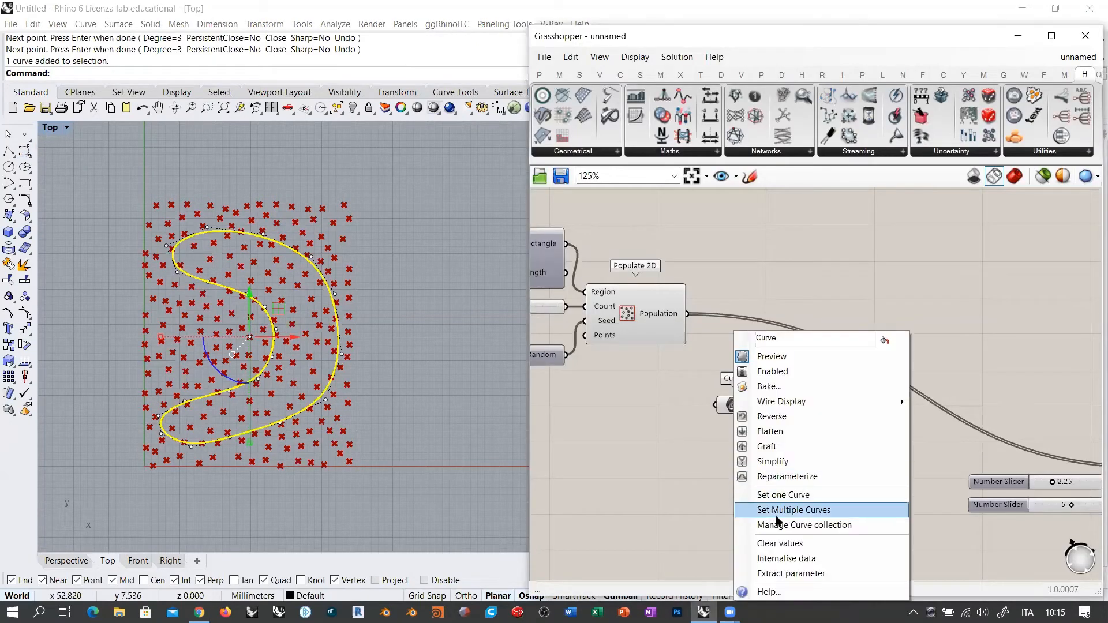
pyautogui.click(786, 558)
# Step: Delete the original crescent-shaped curve from the Rhino document
pyautogui.moveTo(413, 410); pyautogui.dragTo(203, 309)
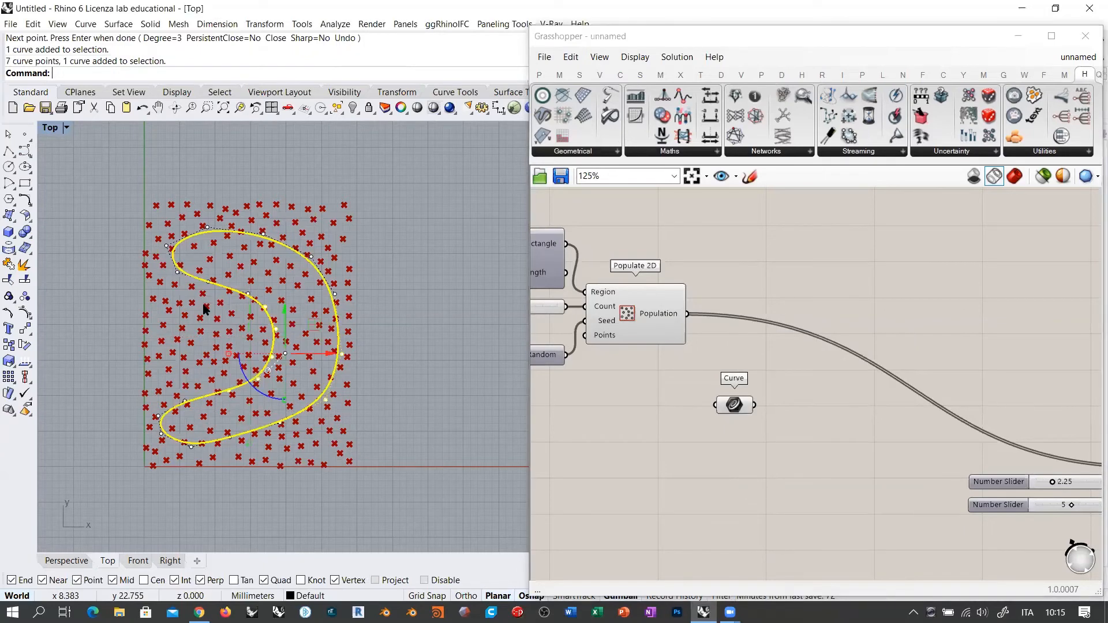
pyautogui.press('Delete')
pyautogui.click(357, 277)
pyautogui.click(322, 266)
pyautogui.press('Delete')
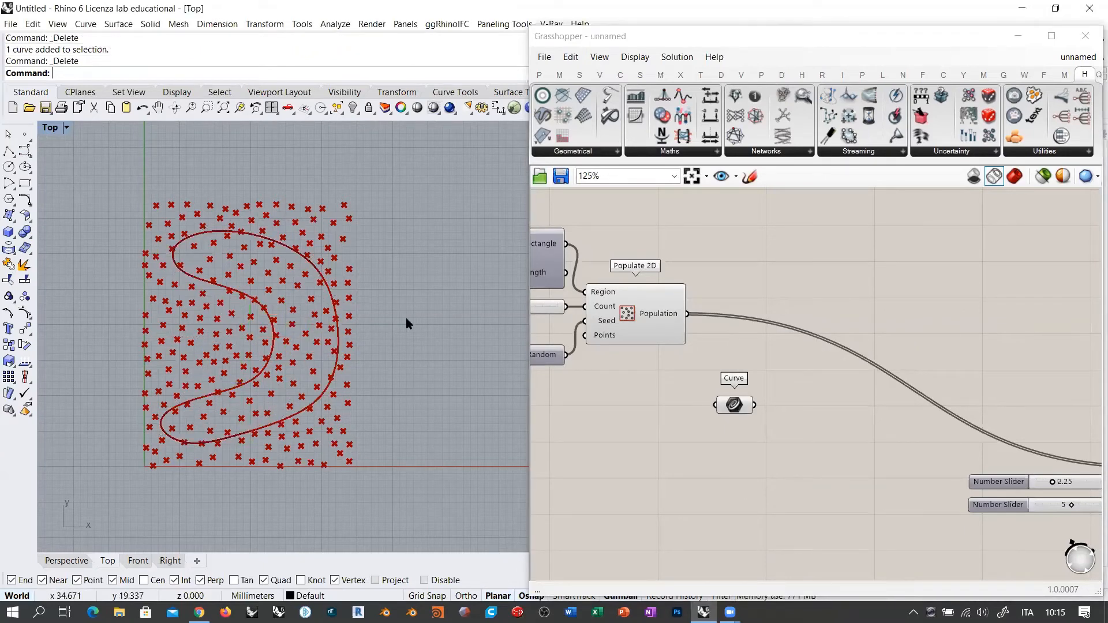
# Step: Place the Curve parameter under Populate 2D and add a Point In Curve component fed by Population as Point and by the Curve parameter
pyautogui.moveTo(732, 406); pyautogui.dragTo(656, 407)
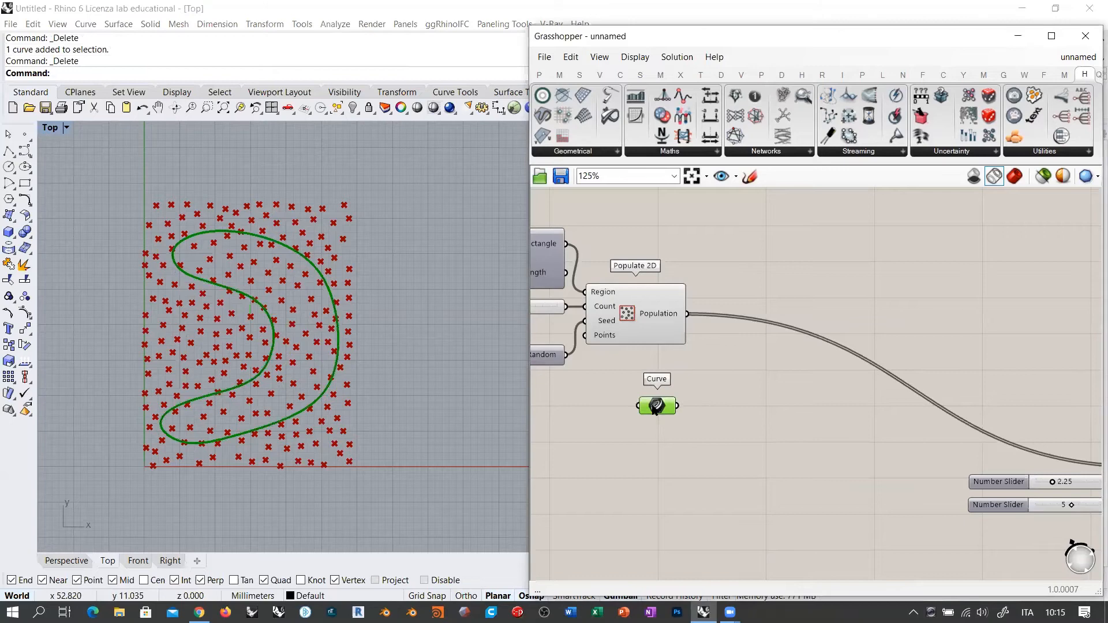
pyautogui.doubleClick(760, 384)
pyautogui.write('point in')
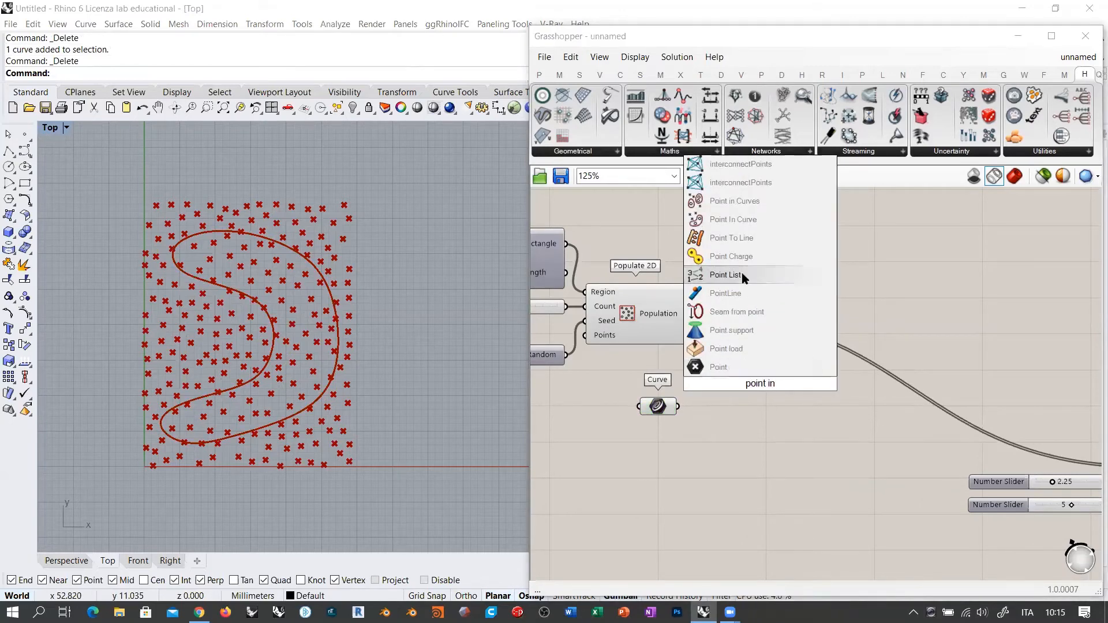
pyautogui.click(750, 220)
pyautogui.moveTo(744, 384); pyautogui.dragTo(745, 373)
pyautogui.moveTo(687, 314); pyautogui.dragTo(679, 406)
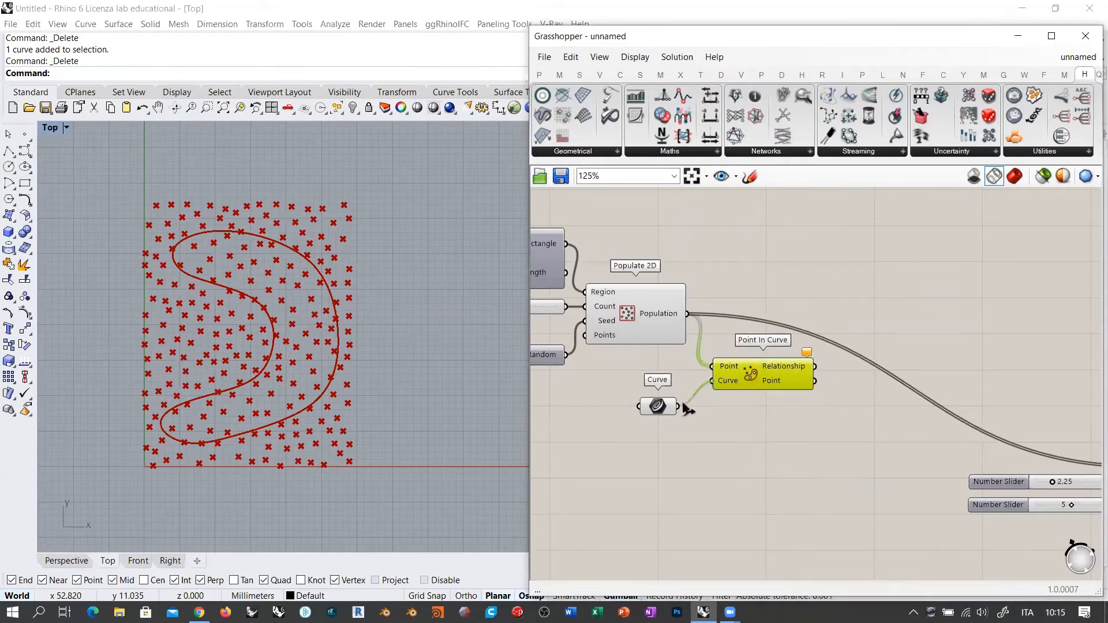
pyautogui.moveTo(743, 384); pyautogui.dragTo(735, 374)
# Step: Turn off the previews of Populate 2D and the Curve parameter
pyautogui.click(665, 335)
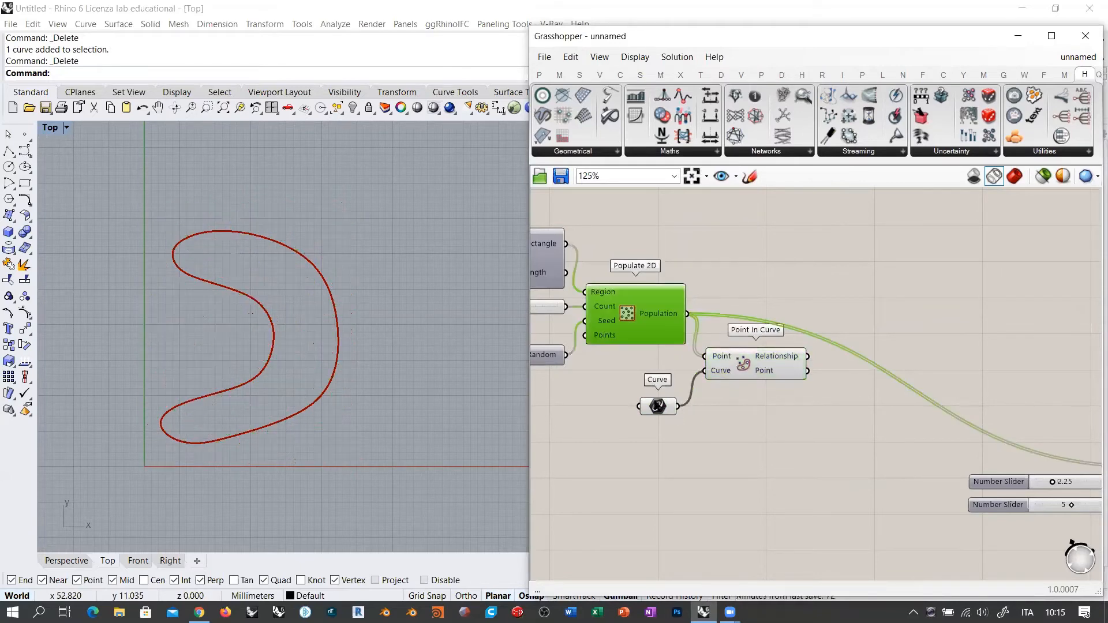
pyautogui.click(656, 407)
pyautogui.hotkey('ctrl', 'q')
pyautogui.moveTo(746, 409); pyautogui.dragTo(655, 410, button='right')
pyautogui.click(655, 411)
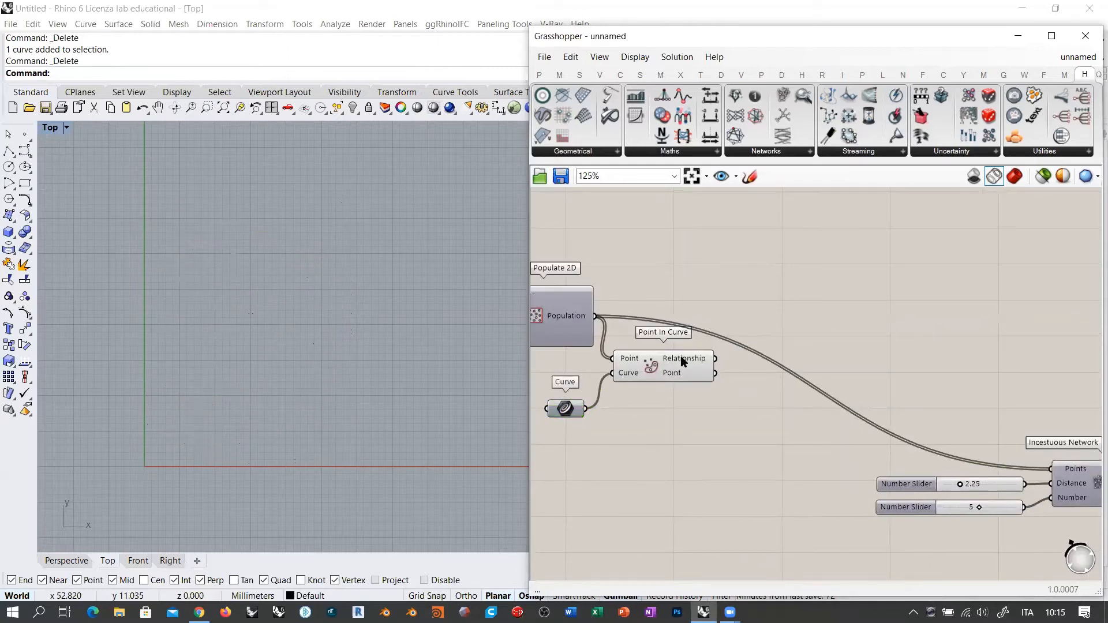
# Step: Move Incestuous Network and its two sliders up level with Populate 2D's Population output
pyautogui.moveTo(681, 356)
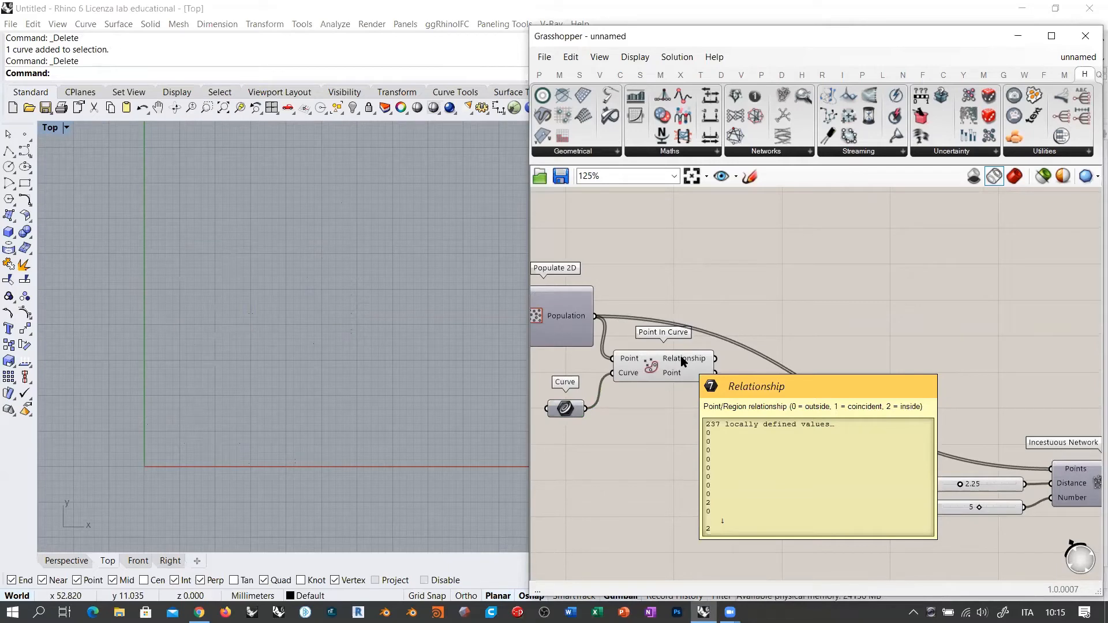
pyautogui.moveTo(855, 413); pyautogui.dragTo(756, 389, button='right')
pyautogui.moveTo(1003, 525); pyautogui.dragTo(866, 418)
pyautogui.moveTo(984, 456); pyautogui.dragTo(1007, 303)
pyautogui.moveTo(701, 384); pyautogui.dragTo(829, 391, button='right')
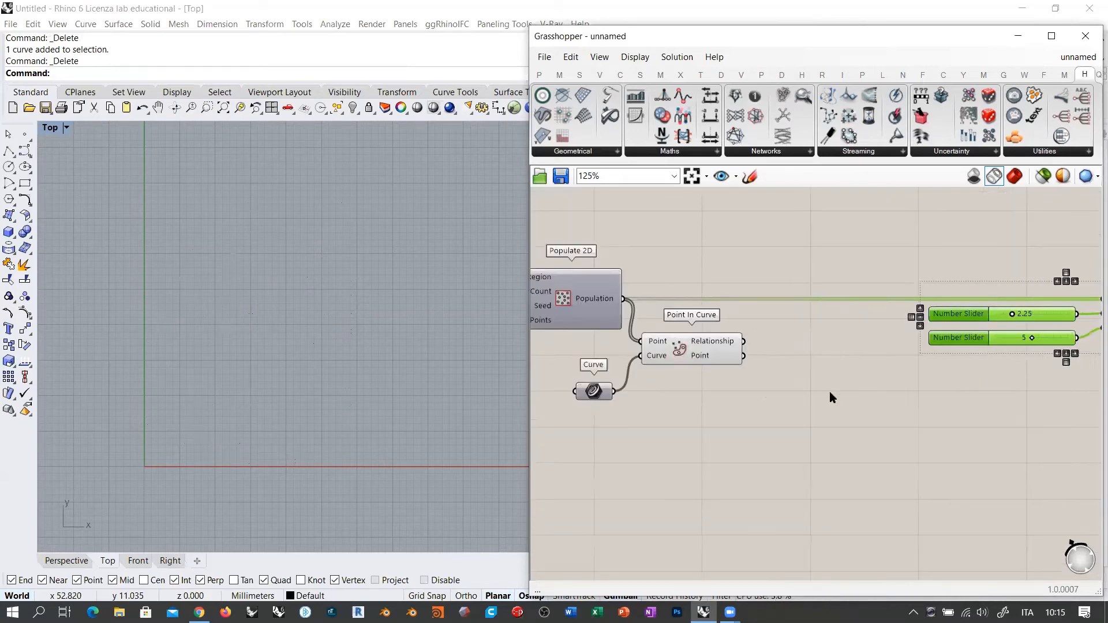
pyautogui.click(771, 395)
# Step: Turn the Curve parameter's preview back on and add an Equality component after Point In Curve
pyautogui.click(584, 397)
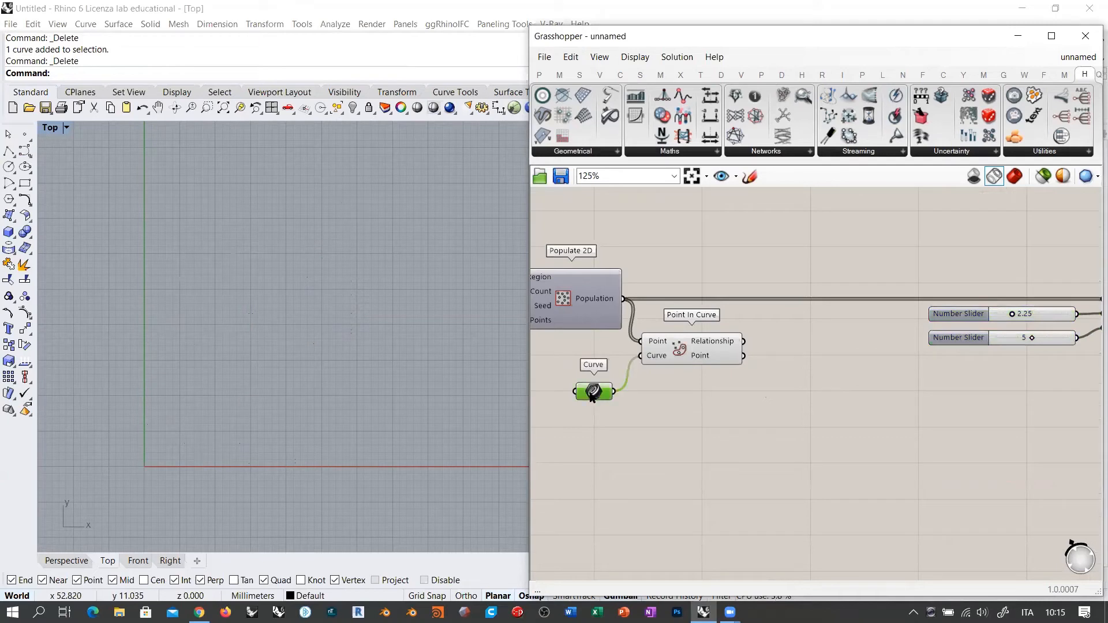
pyautogui.doubleClick(829, 399)
pyautogui.write('Equality')
pyautogui.press('Return')
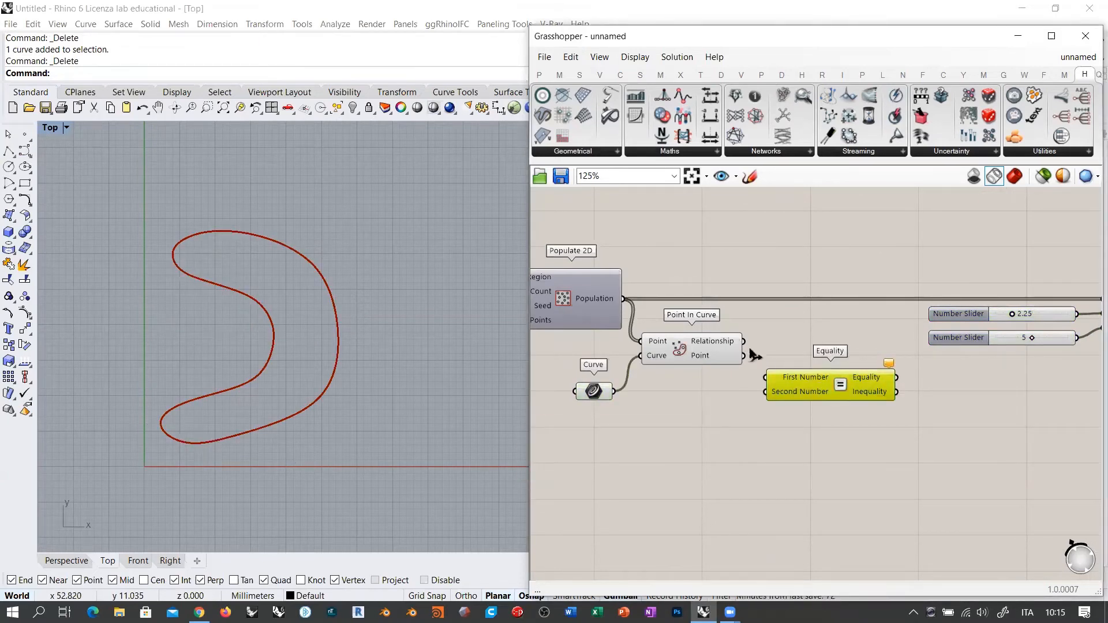
# Step: Connect Point In Curve's Relationship output to Equality's First Number input and line the two components up under Populate 2D
pyautogui.moveTo(745, 341); pyautogui.dragTo(806, 384)
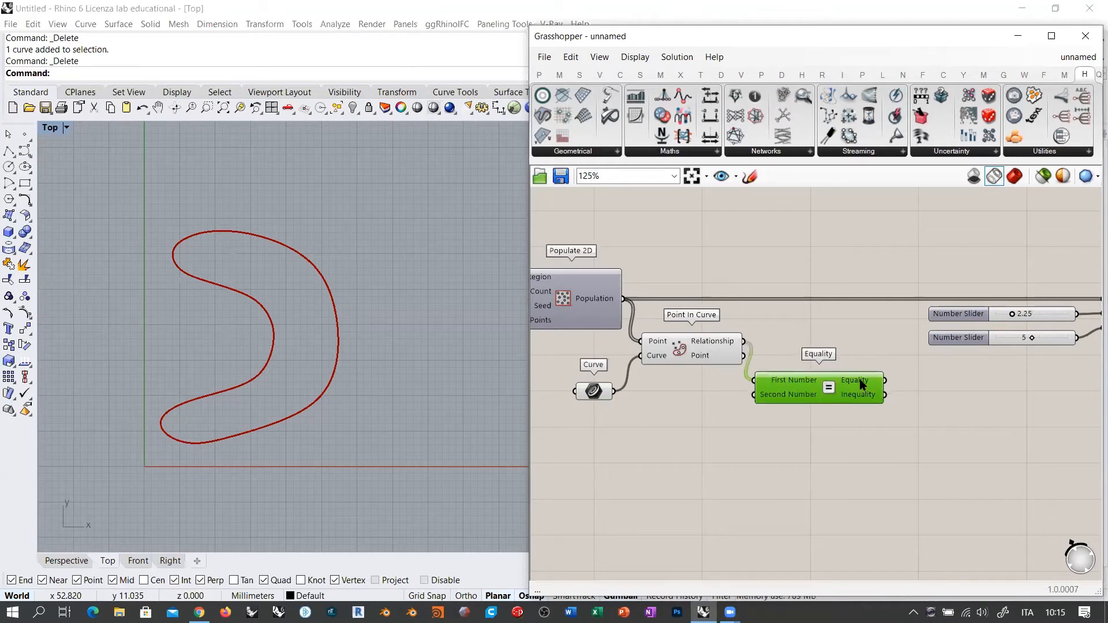
pyautogui.moveTo(861, 383)
pyautogui.moveTo(726, 348); pyautogui.dragTo(666, 366, button='right')
pyautogui.moveTo(641, 365); pyautogui.dragTo(637, 400)
pyautogui.moveTo(637, 405); pyautogui.dragTo(568, 411, button='right')
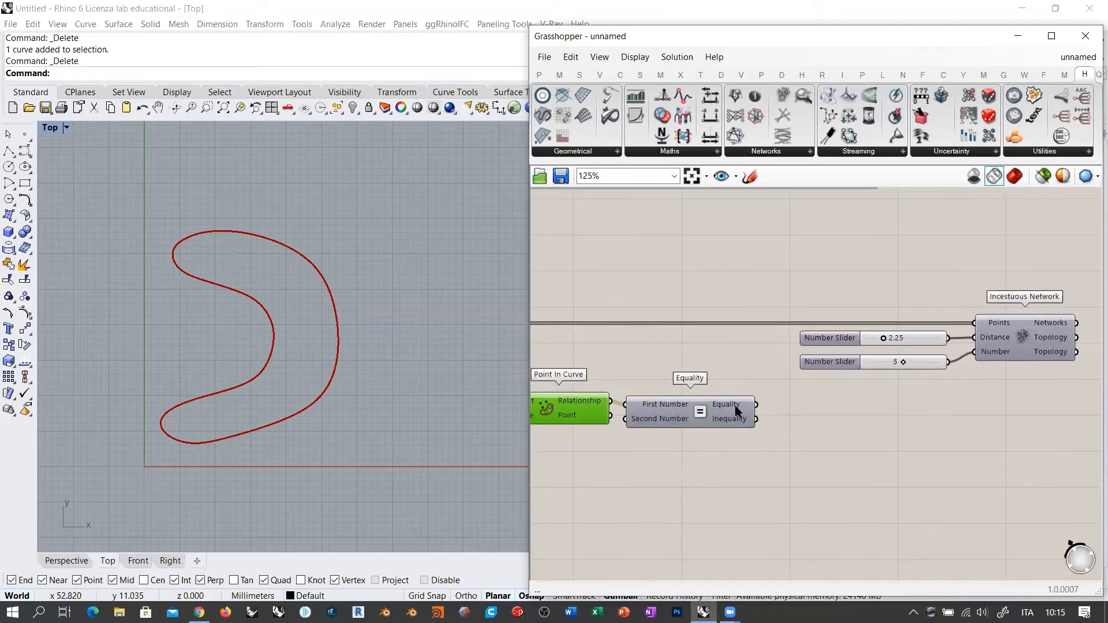
# Step: Add a Cull Pattern component after Equality and move Incestuous Network and its sliders farther away to make room
pyautogui.doubleClick(817, 416)
pyautogui.write('cull')
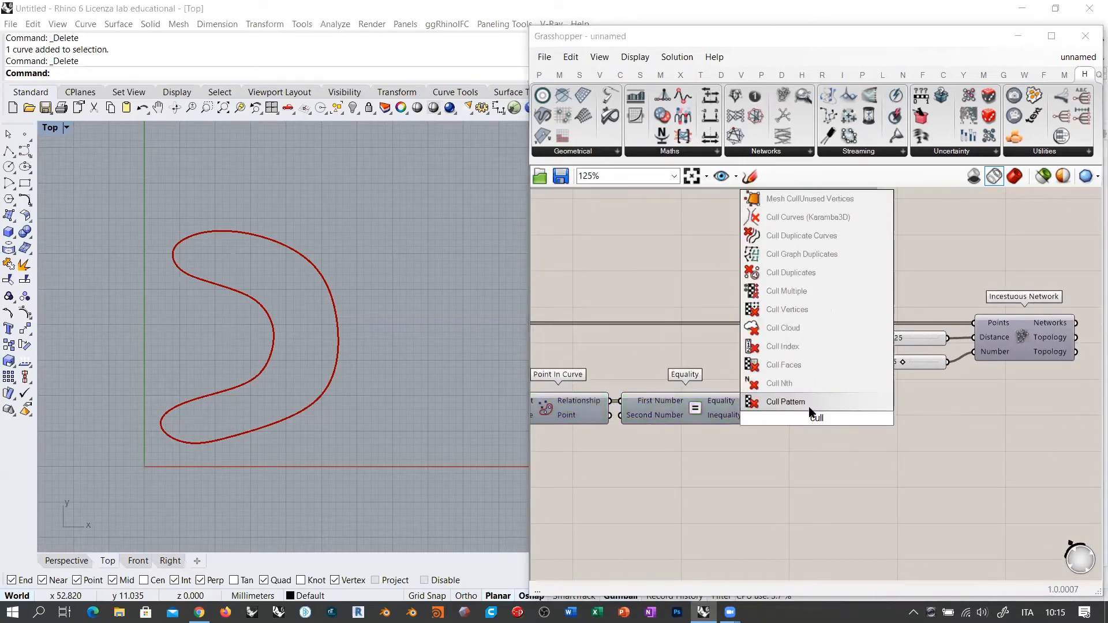
pyautogui.click(809, 406)
pyautogui.scroll(-2, 788, 377)
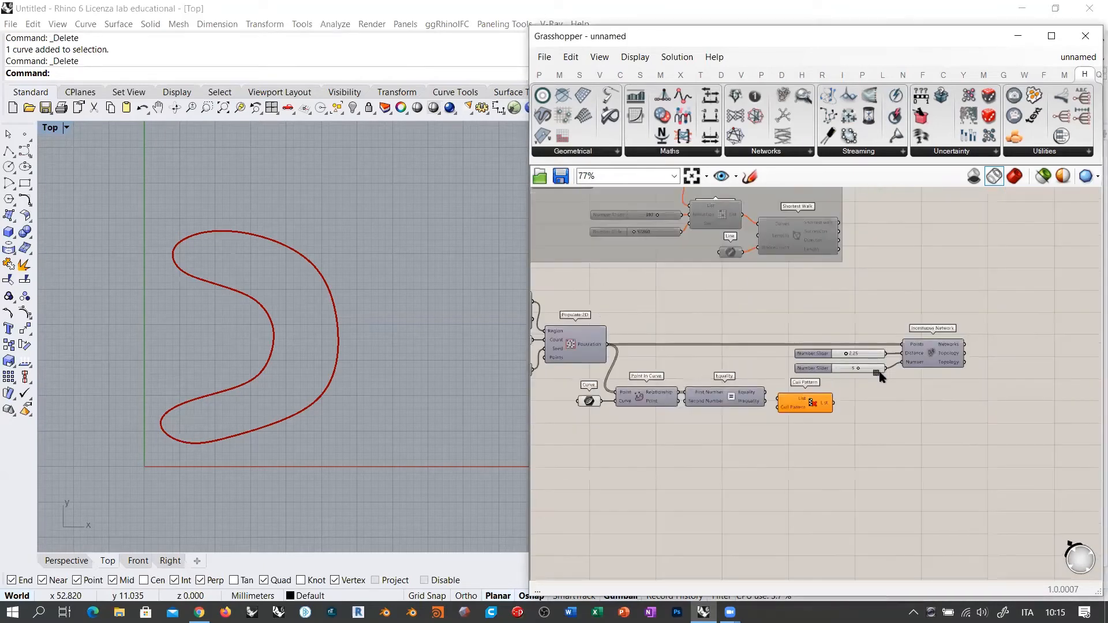
pyautogui.moveTo(970, 382); pyautogui.dragTo(1004, 335)
# Step: Feed Population into Cull Pattern's List input and Equality's Equality output into its Cull Pattern input, placing it beside Equality
pyautogui.scroll(2, 738, 366)
pyautogui.moveTo(713, 352); pyautogui.dragTo(796, 345, button='right')
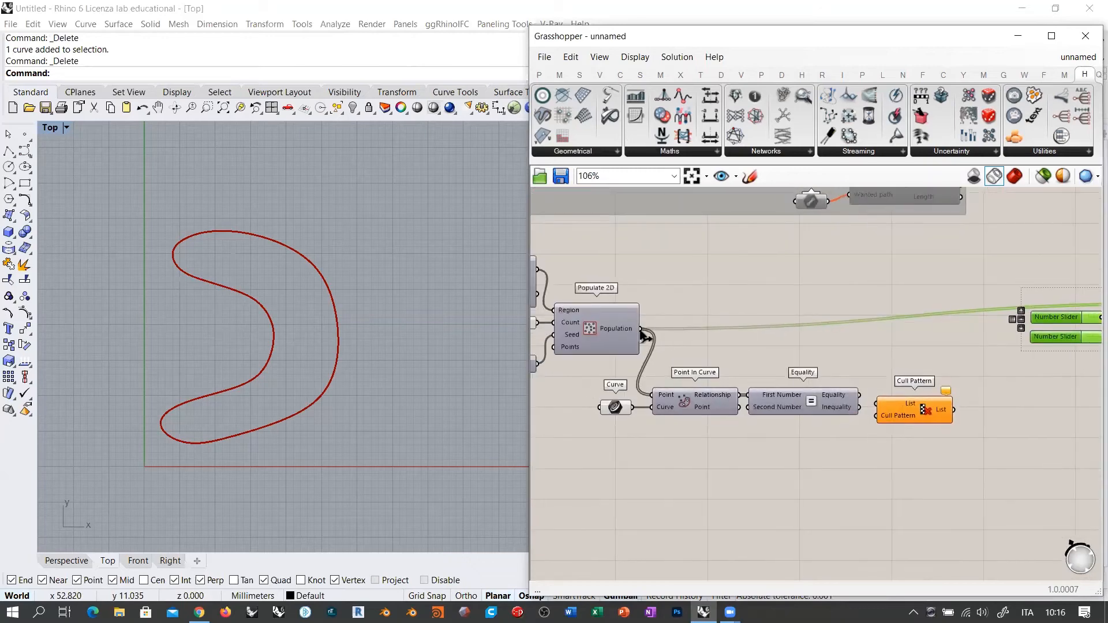
pyautogui.moveTo(641, 330)
pyautogui.mouseDown()
pyautogui.moveTo(880, 384)
pyautogui.moveTo(892, 399)
pyautogui.moveTo(641, 329)
pyautogui.mouseUp()
pyautogui.moveTo(905, 407); pyautogui.dragTo(875, 390)
pyautogui.click(902, 430)
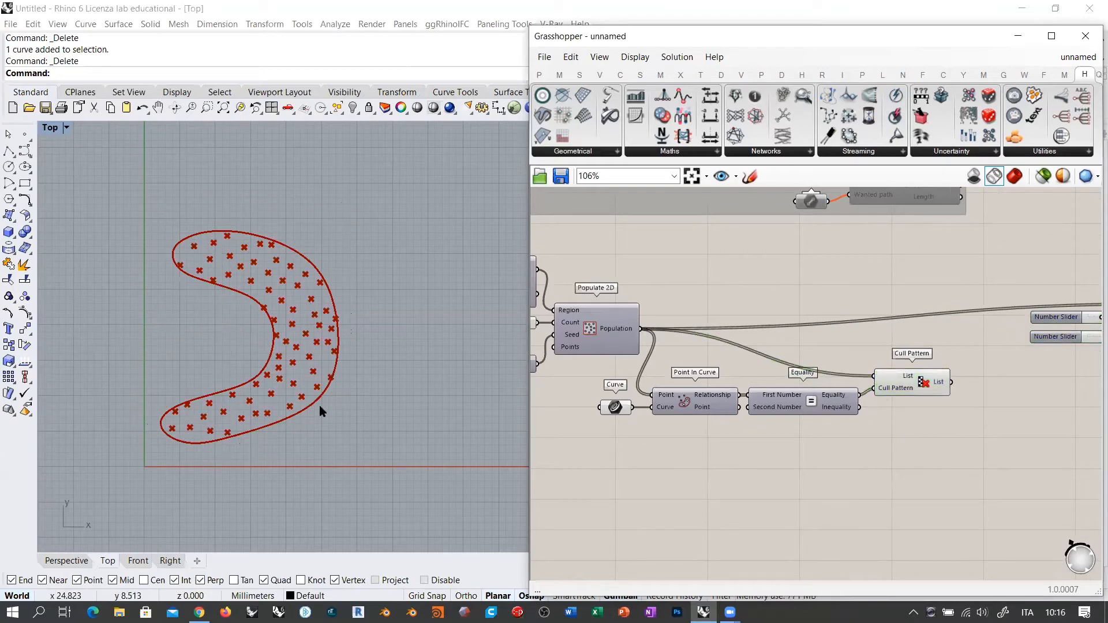
# Step: Feed the culled List into Incestuous Network's Points input, turn off Cull Pattern's preview and turn on the network's preview
pyautogui.scroll(1, 913, 375)
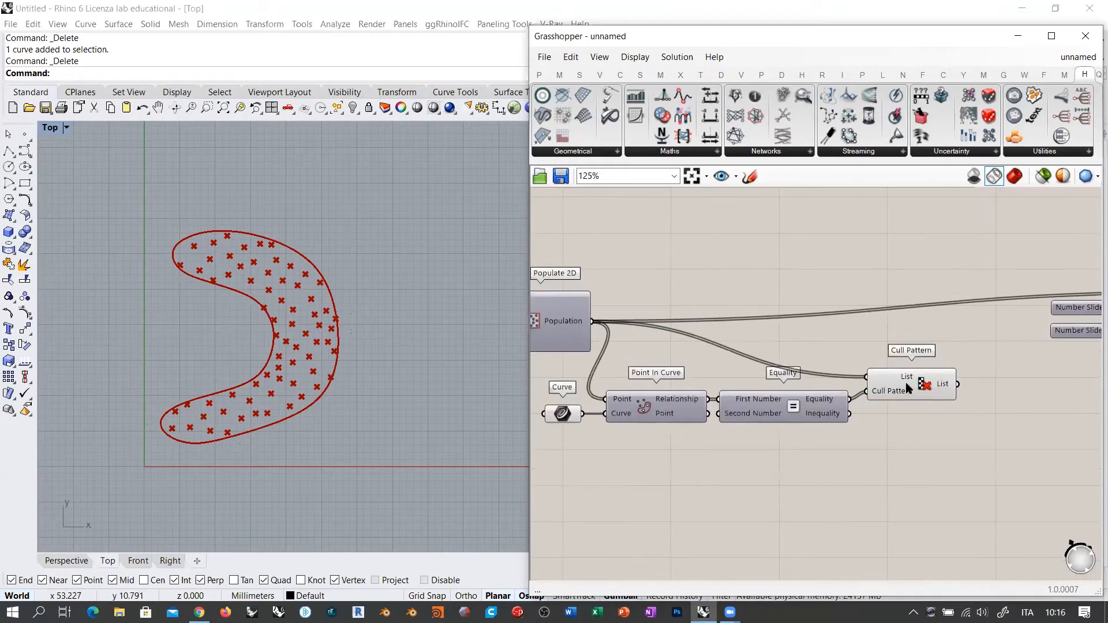
pyautogui.moveTo(906, 383); pyautogui.dragTo(904, 391)
pyautogui.moveTo(1017, 374); pyautogui.dragTo(730, 350, button='right')
pyautogui.click(730, 350)
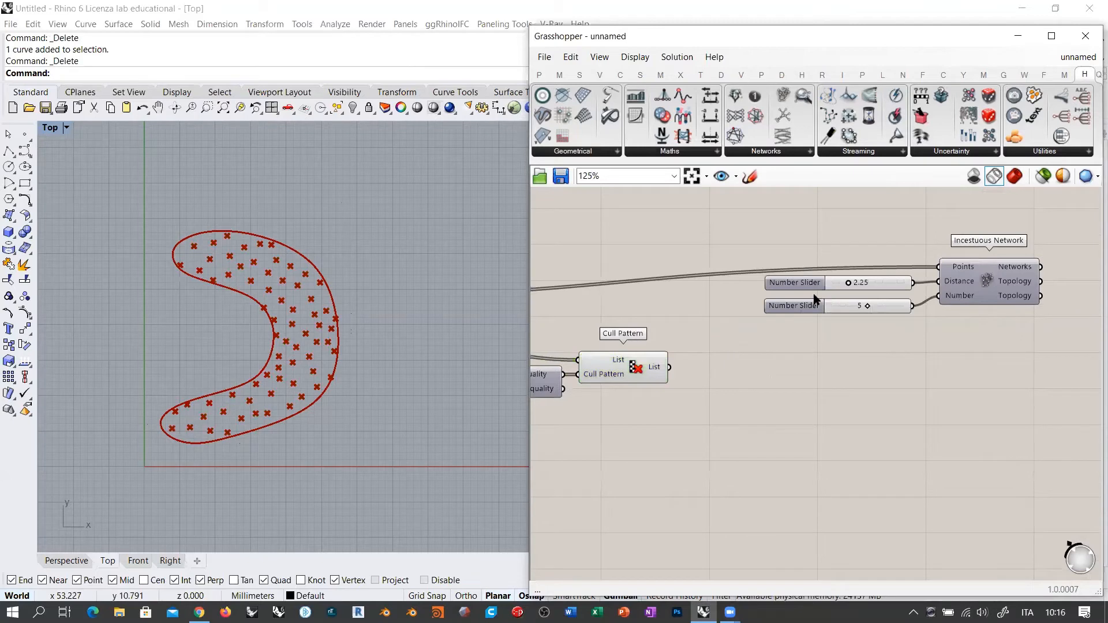
pyautogui.moveTo(672, 367); pyautogui.dragTo(940, 268)
pyautogui.click(974, 283)
pyautogui.hotkey('ctrl', 'q')
pyautogui.click(984, 348)
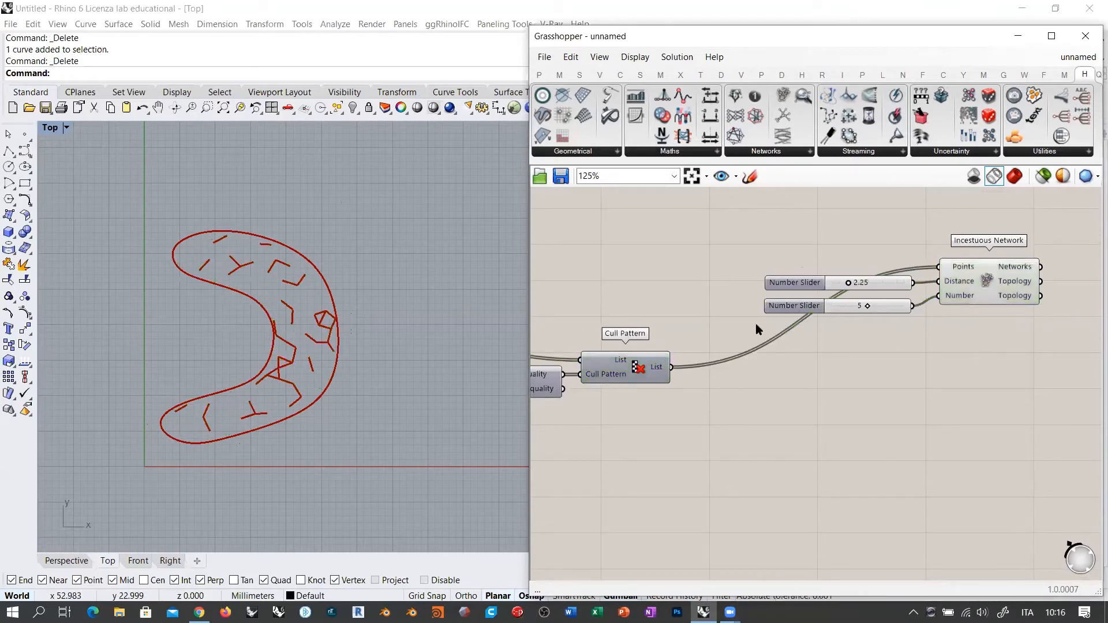
# Step: Set the Distance slider to 4.17 and the Number slider first to 7 and finally to 3
pyautogui.moveTo(847, 334); pyautogui.dragTo(836, 336, button='right')
pyautogui.scroll(3, 737, 297)
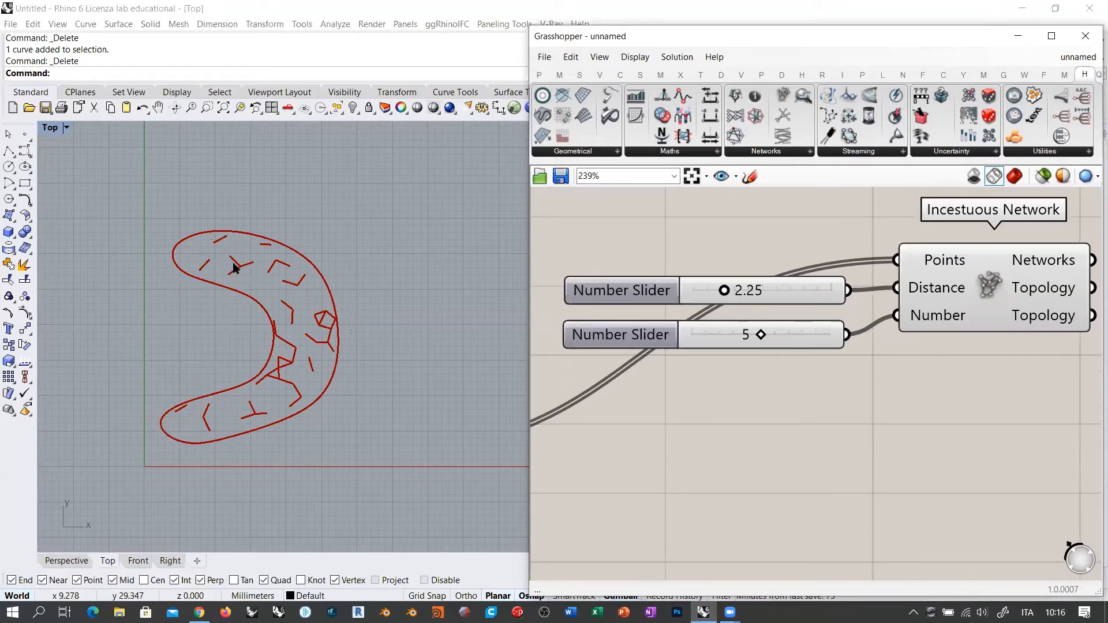
pyautogui.moveTo(762, 335); pyautogui.dragTo(788, 334)
pyautogui.moveTo(724, 290); pyautogui.dragTo(753, 293)
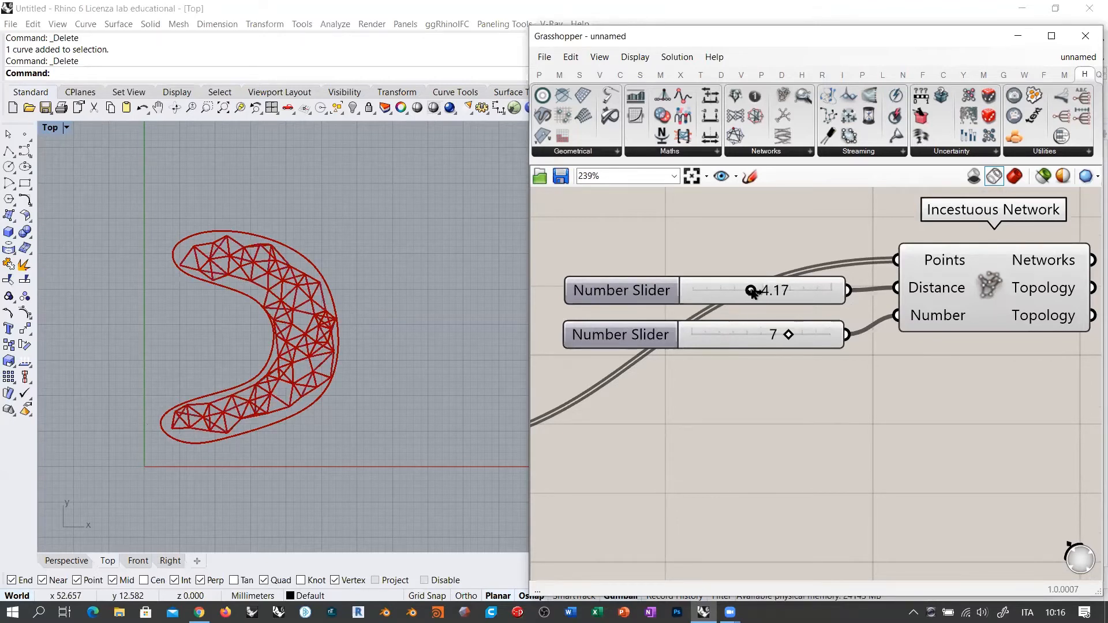
pyautogui.moveTo(789, 335); pyautogui.dragTo(735, 338)
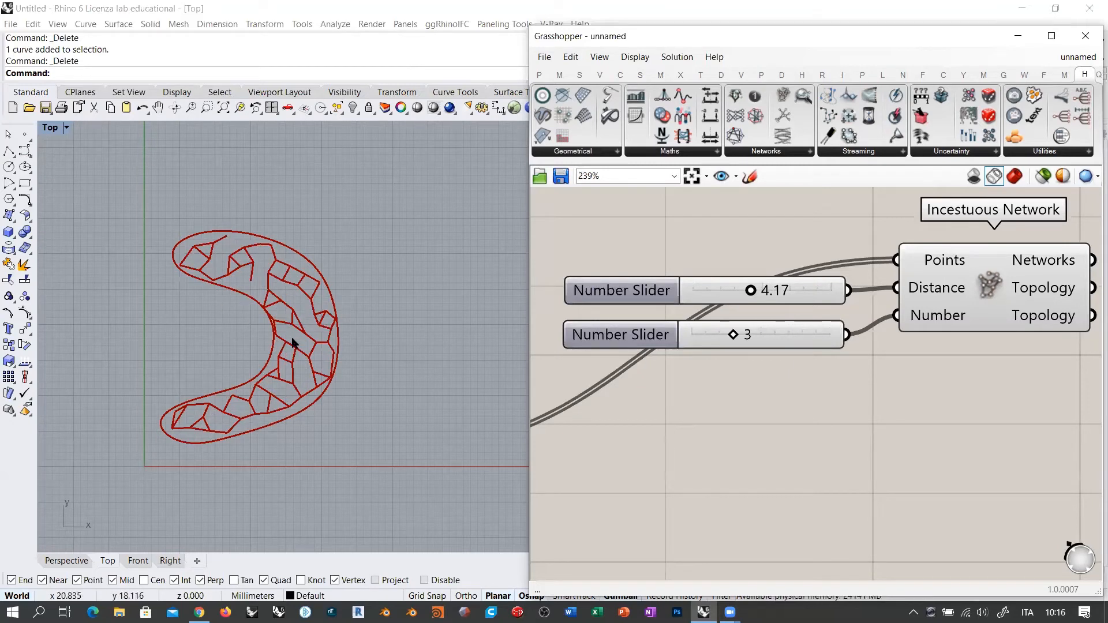
# Step: Move Incestuous Network and its two sliders close to the Cull Pattern component, just below it
pyautogui.scroll(-7, 838, 384)
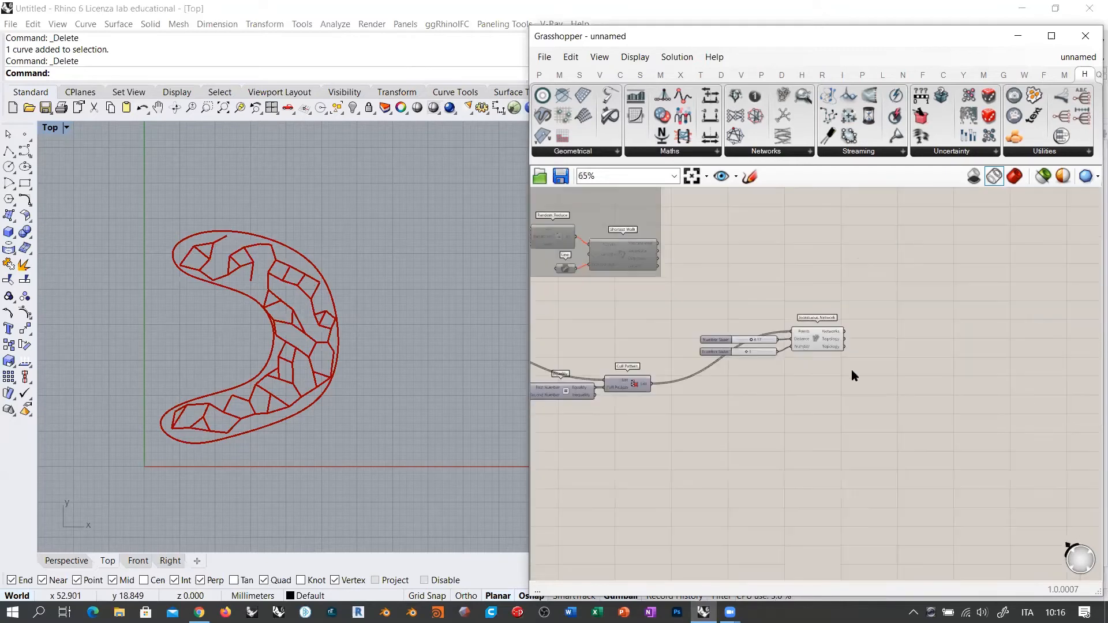
pyautogui.moveTo(853, 376); pyautogui.dragTo(677, 413)
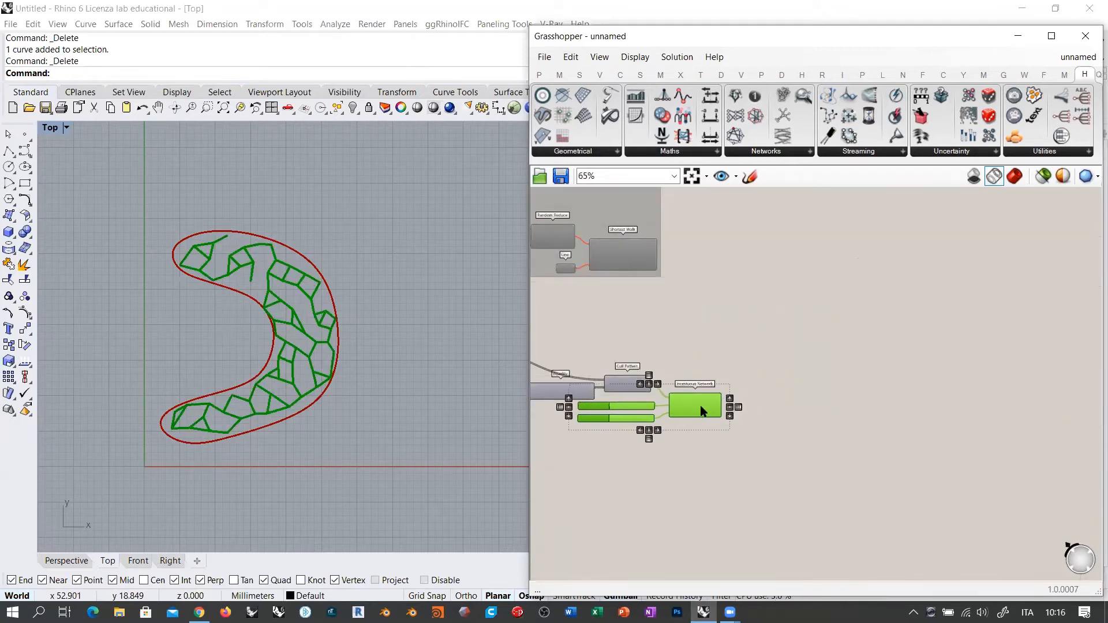
pyautogui.click(701, 350)
pyautogui.moveTo(666, 327); pyautogui.dragTo(713, 280, button='right')
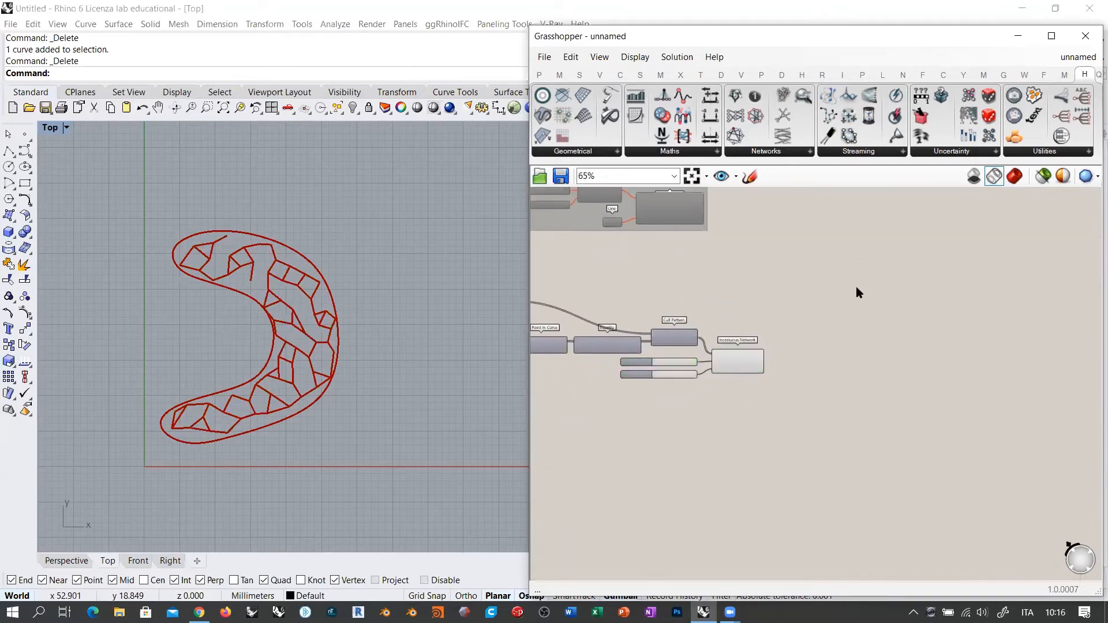
# Step: Copy the Line parameter and Shortest Walk from the disabled group to beside Incestuous Network and enable the copies
pyautogui.click(611, 222)
pyautogui.keyDown('shift'); pyautogui.click(673, 209); pyautogui.keyUp('shift')
pyautogui.moveTo(674, 209); pyautogui.dragTo(824, 382)
pyautogui.scroll(6, 816, 374)
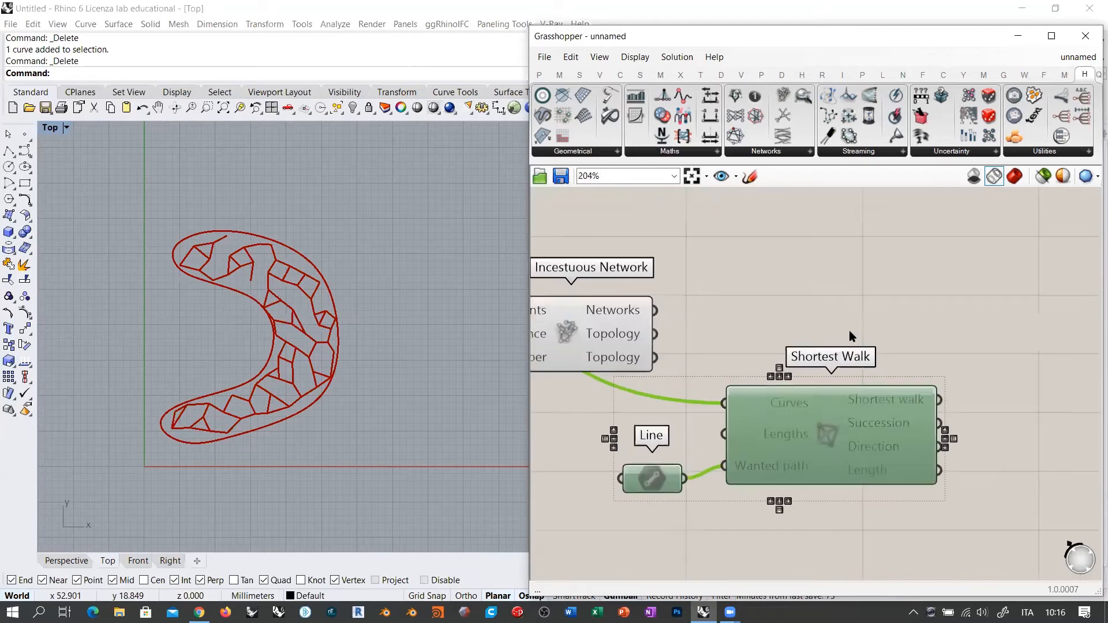
pyautogui.click(756, 329)
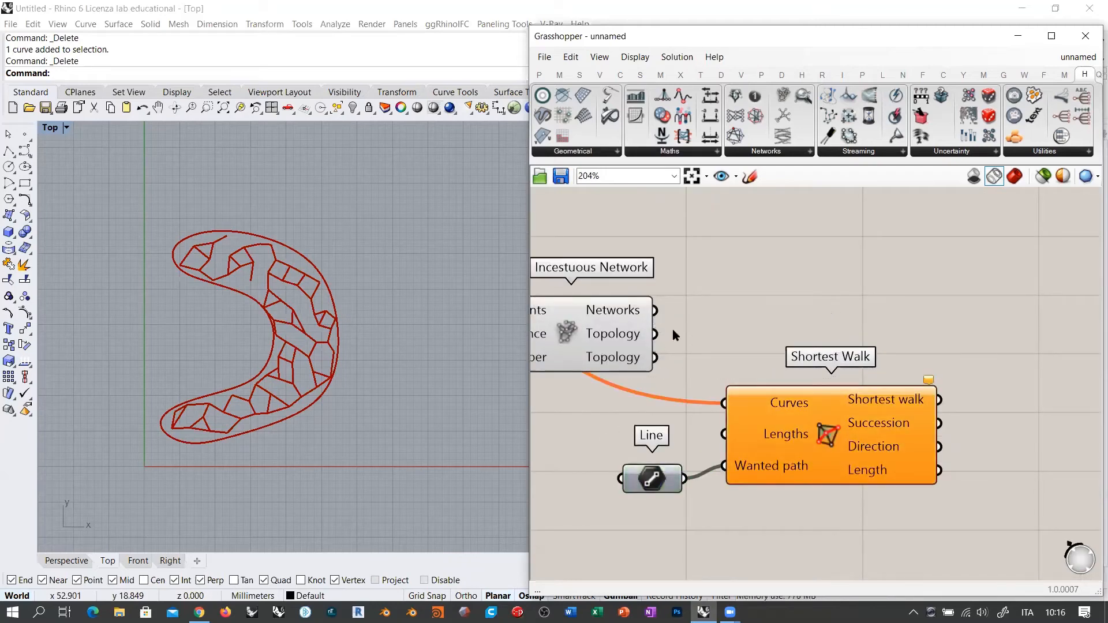
# Step: Replace Shortest Walk's Curves input with the Networks output and space out the Line parameter and Shortest Walk
pyautogui.moveTo(673, 329); pyautogui.dragTo(740, 298, button='right')
pyautogui.moveTo(700, 297)
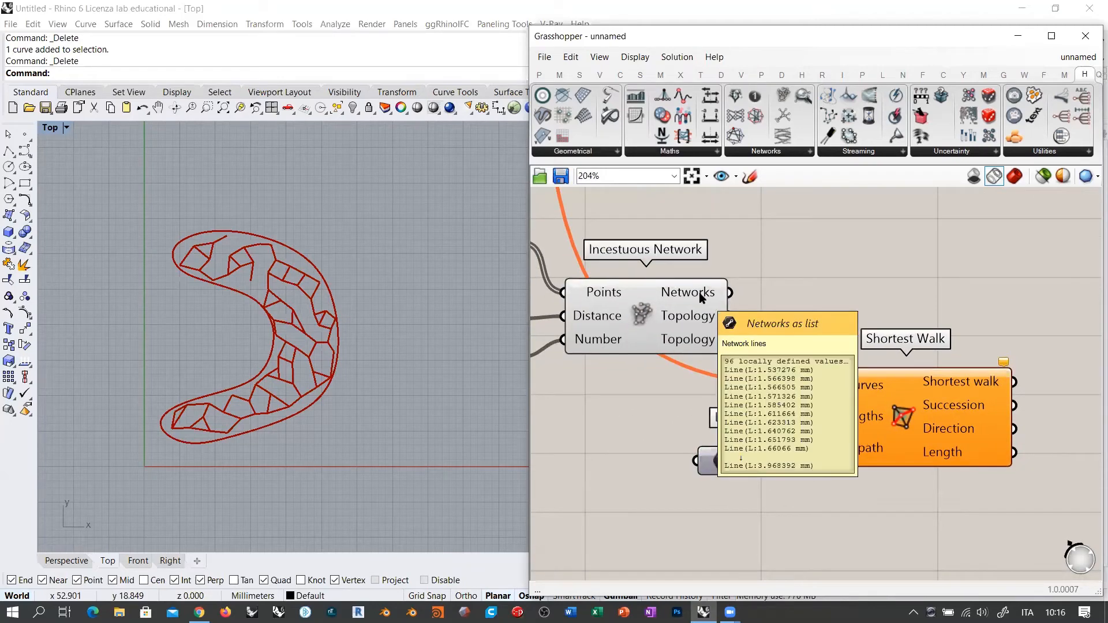
pyautogui.moveTo(730, 293); pyautogui.dragTo(814, 383)
pyautogui.moveTo(739, 470); pyautogui.dragTo(712, 474)
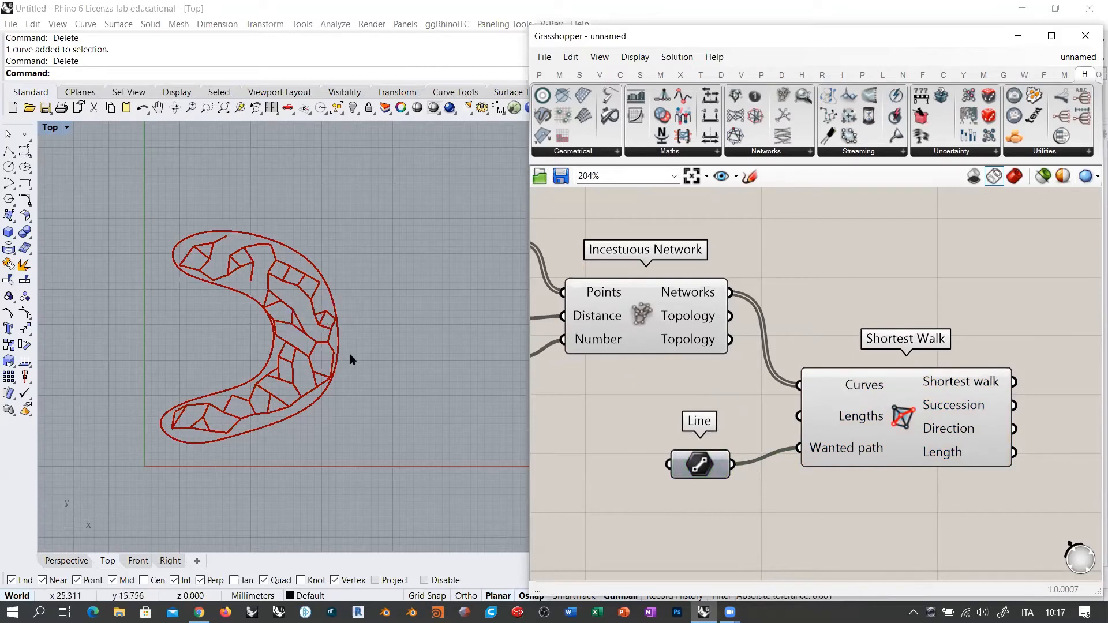
pyautogui.moveTo(883, 420); pyautogui.dragTo(893, 402)
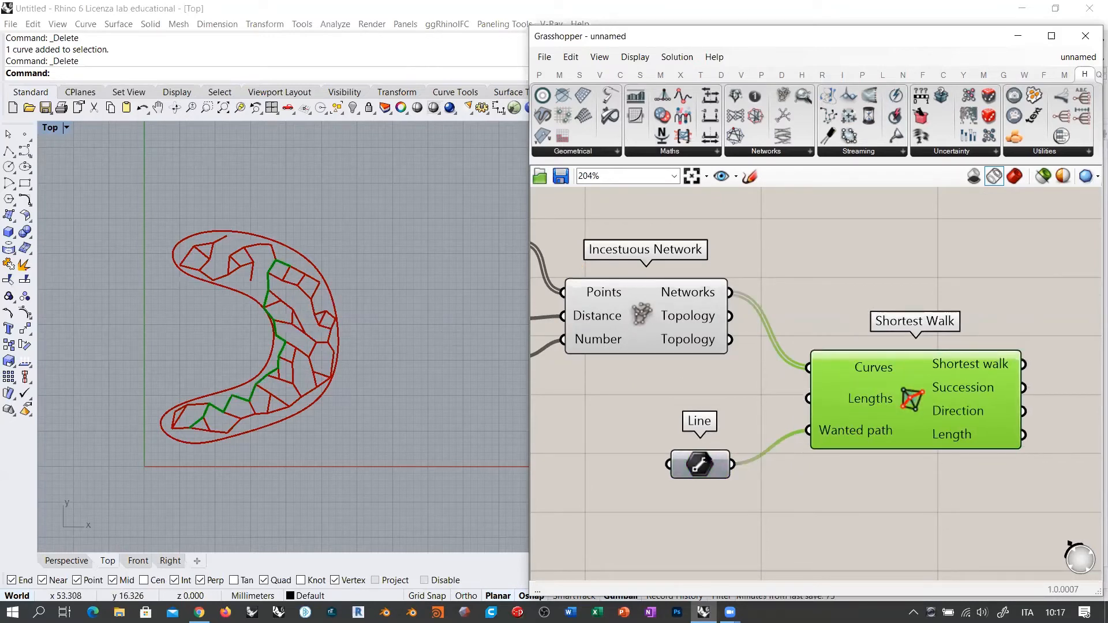
# Step: Check the line held by the Line parameter and turn off Incestuous Network's preview, leaving the shortest path and boundary curve displayed
pyautogui.moveTo(703, 470); pyautogui.dragTo(696, 471)
pyautogui.click(696, 470)
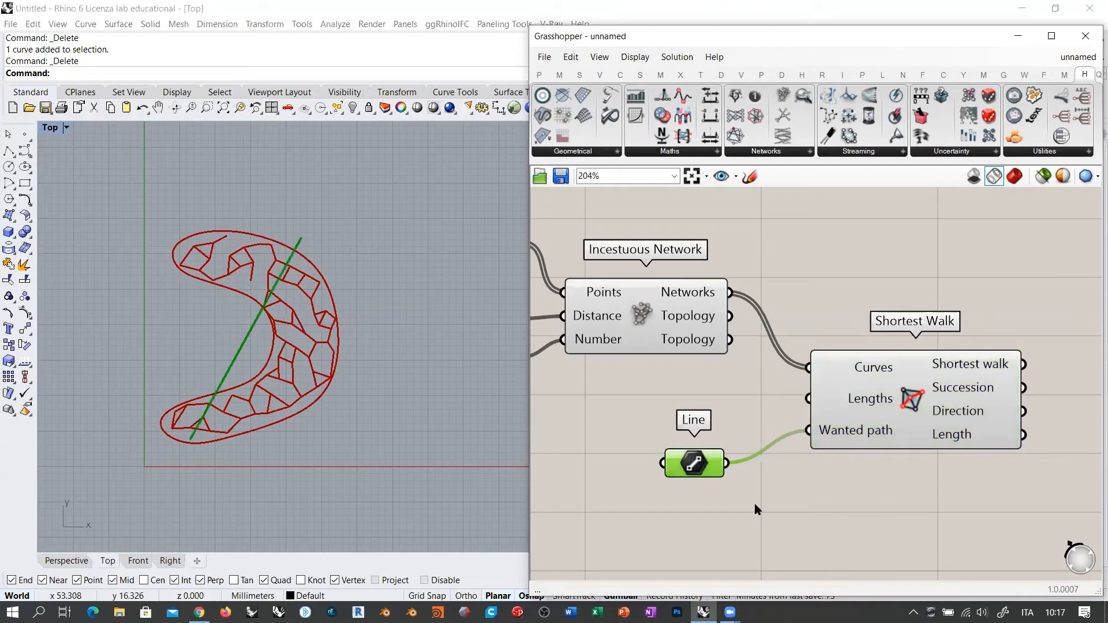
pyautogui.click(754, 502)
pyautogui.click(702, 470)
pyautogui.click(654, 325)
pyautogui.click(781, 275)
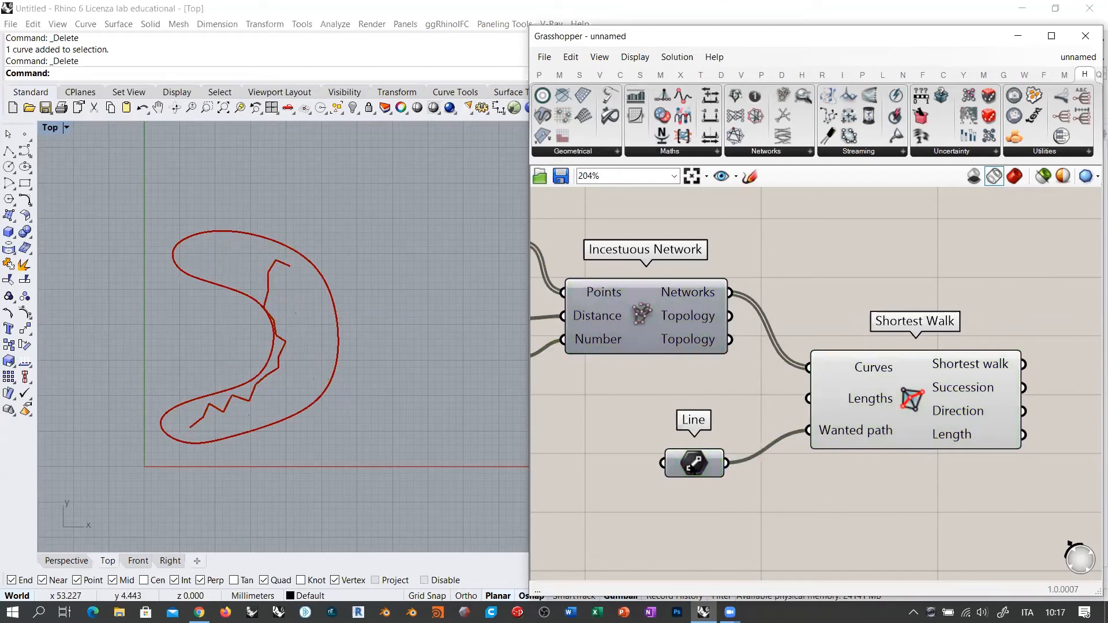
# Step: Redefine the Line parameter with a line about 25 mm long from the boundary curve's lower lobe to its upper lobe
pyautogui.rightClick(681, 479)
pyautogui.click(716, 495)
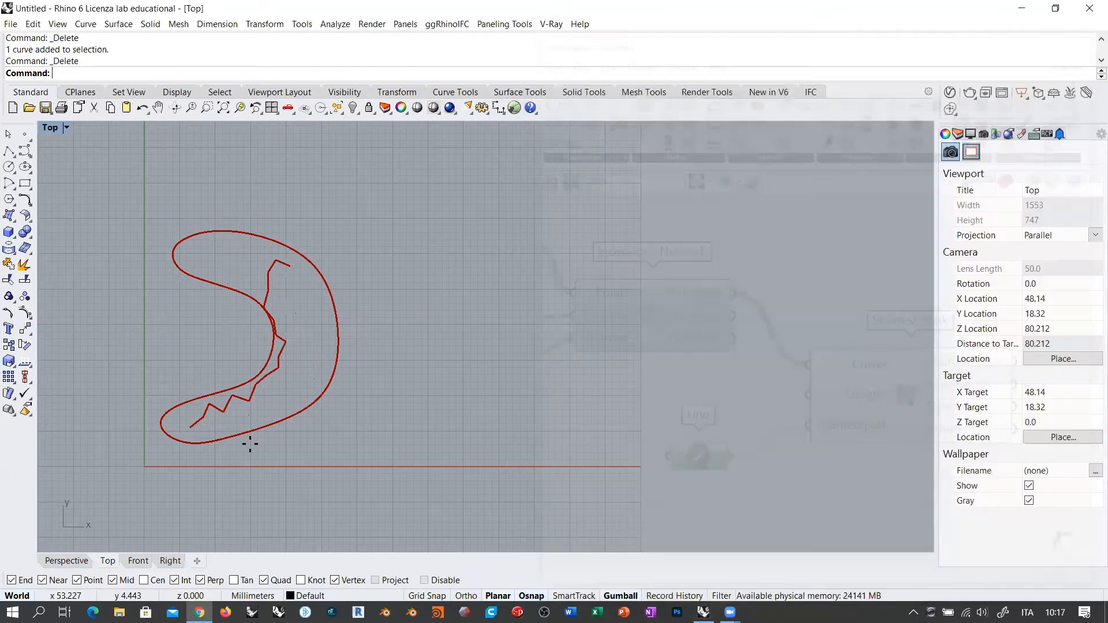
pyautogui.click(179, 431)
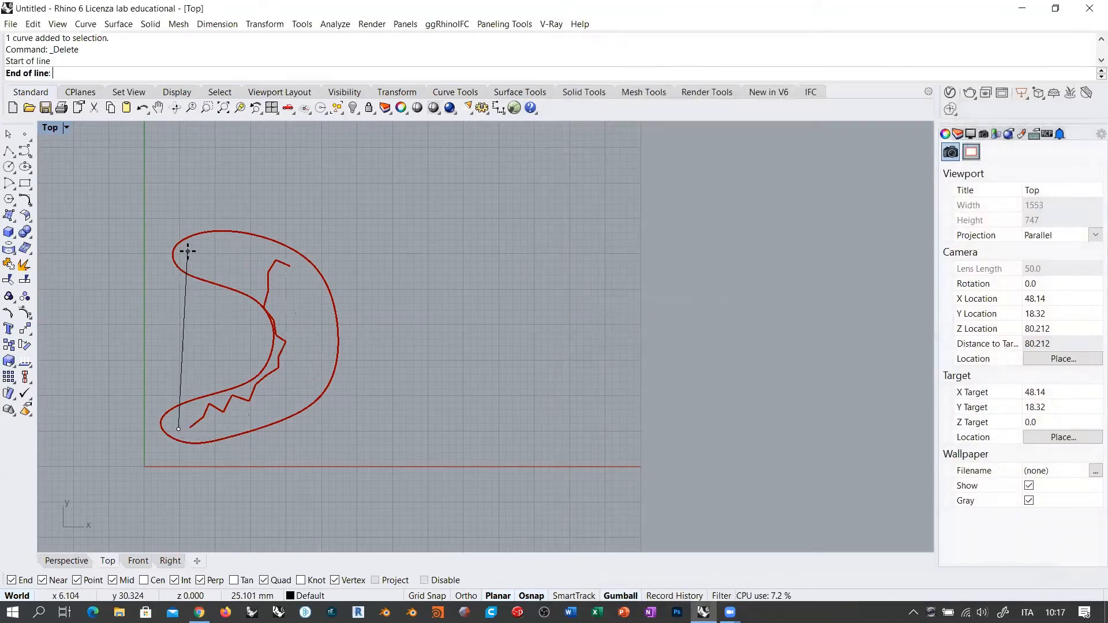
pyautogui.click(186, 252)
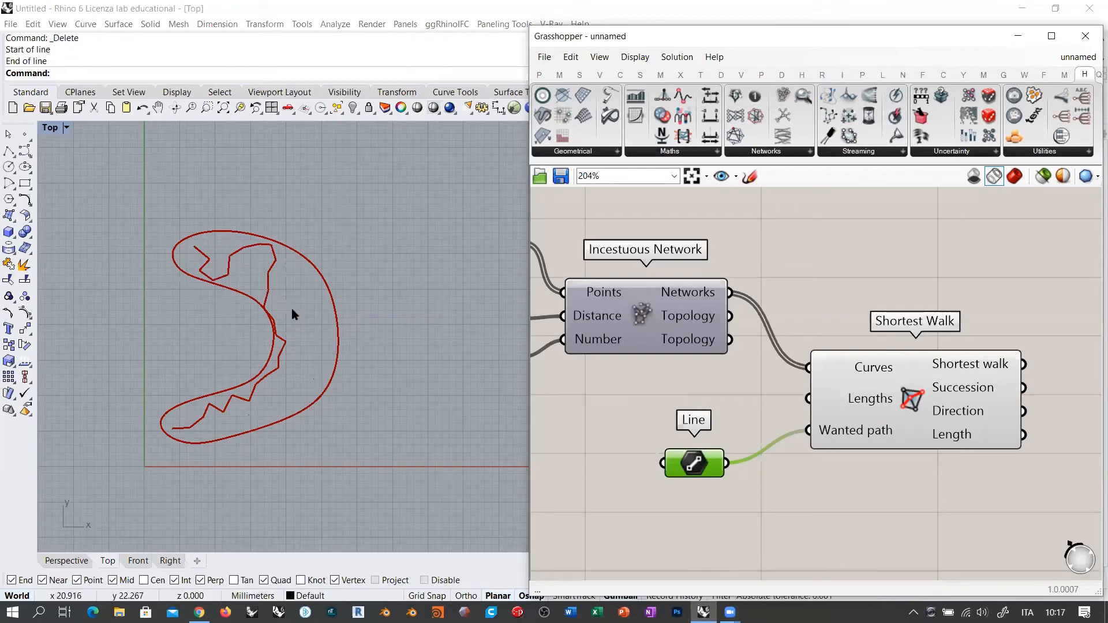
# Step: Recompute the definition so the Seed Generator varies the populated points and the shortest path
pyautogui.scroll(-4, 919, 283)
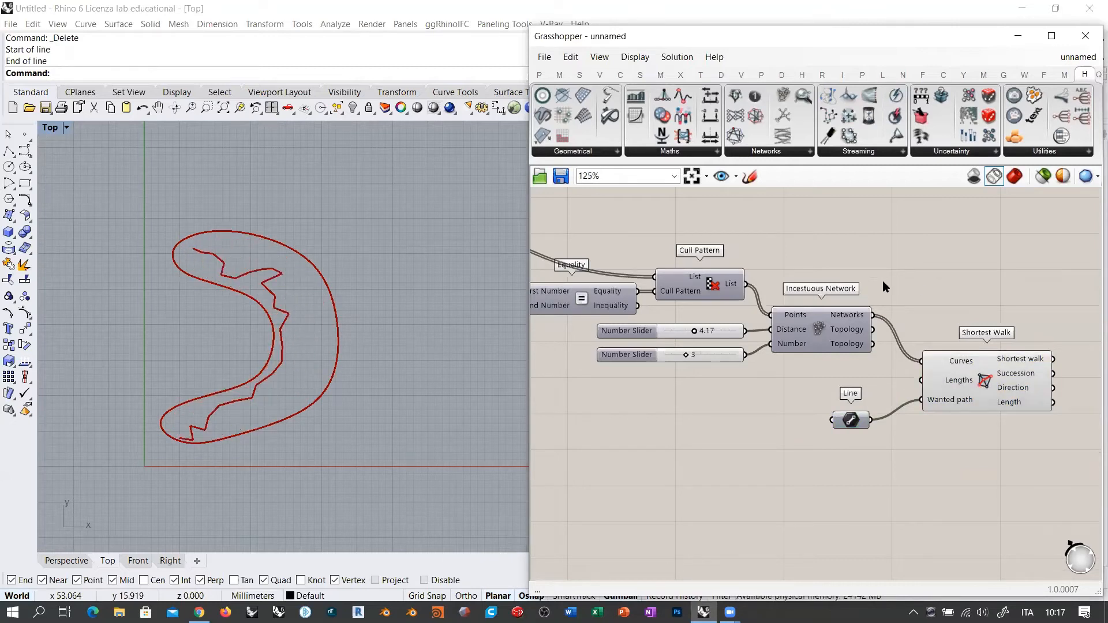
pyautogui.moveTo(665, 276); pyautogui.dragTo(812, 365, button='right')
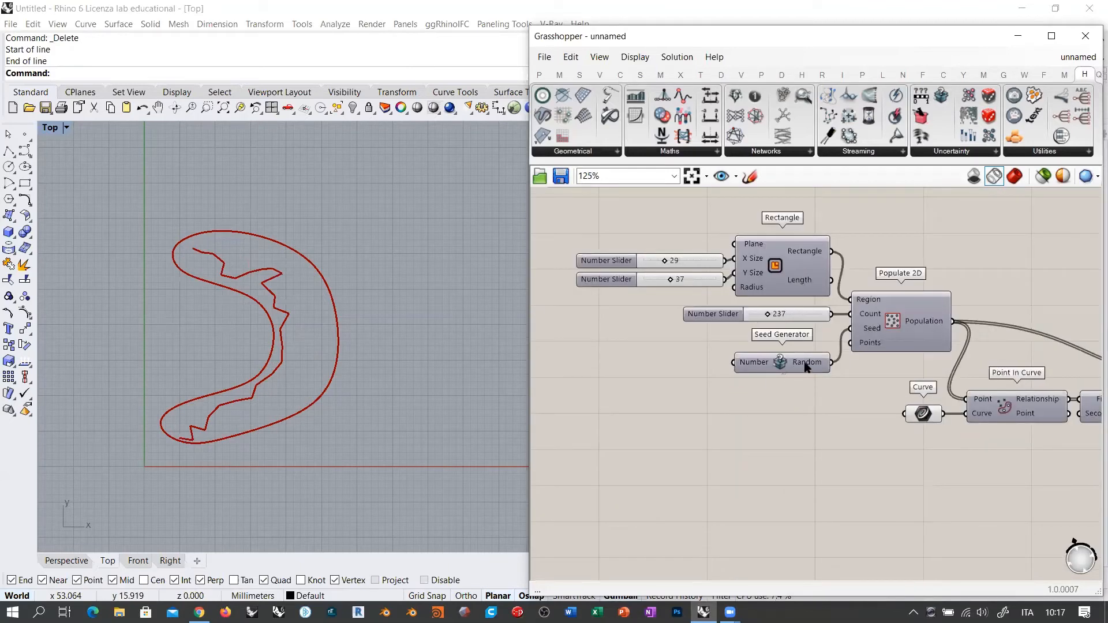
pyautogui.moveTo(806, 367)
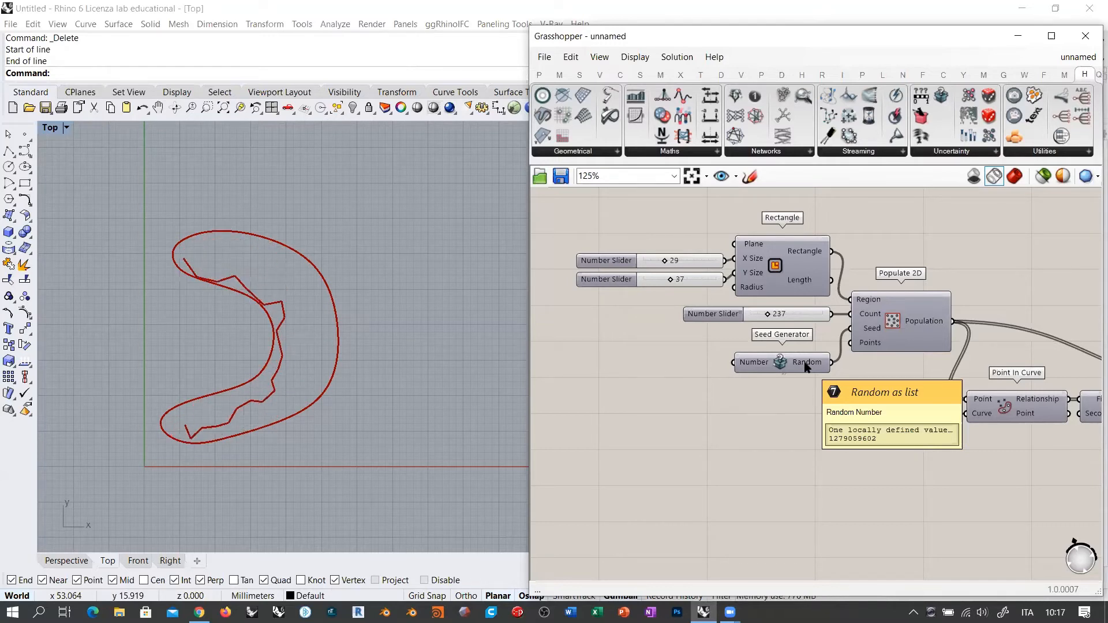
pyautogui.press('F5')
# Step: Turn Populate 2D's preview back on to display the points across the whole rectangle
pyautogui.moveTo(814, 393); pyautogui.dragTo(649, 357, button='right')
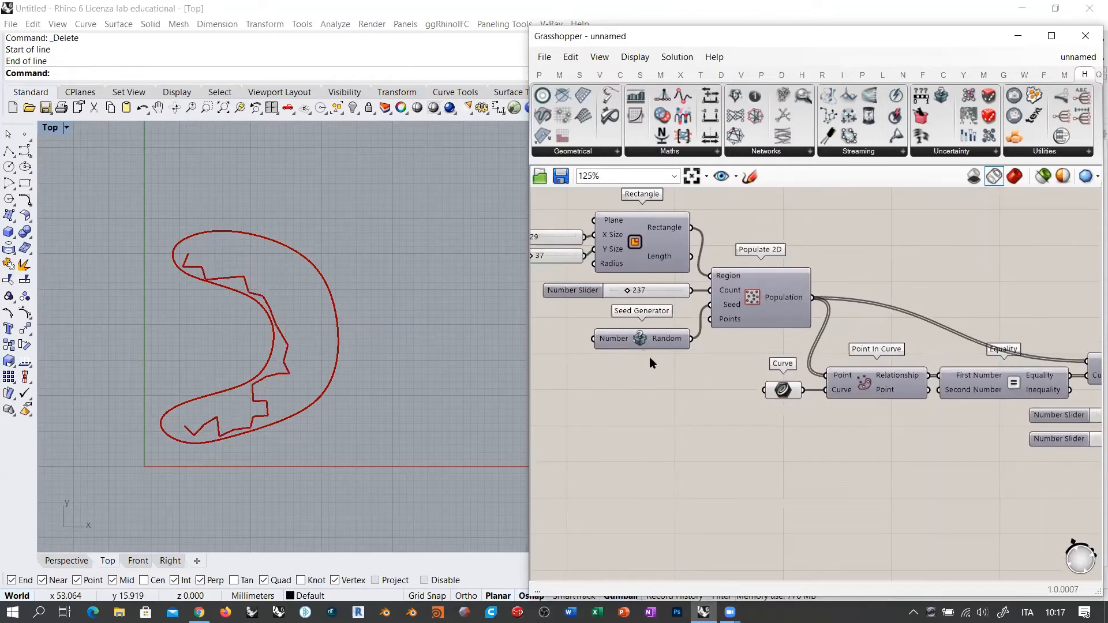
pyautogui.scroll(-3, 650, 357)
pyautogui.moveTo(952, 367); pyautogui.dragTo(954, 365)
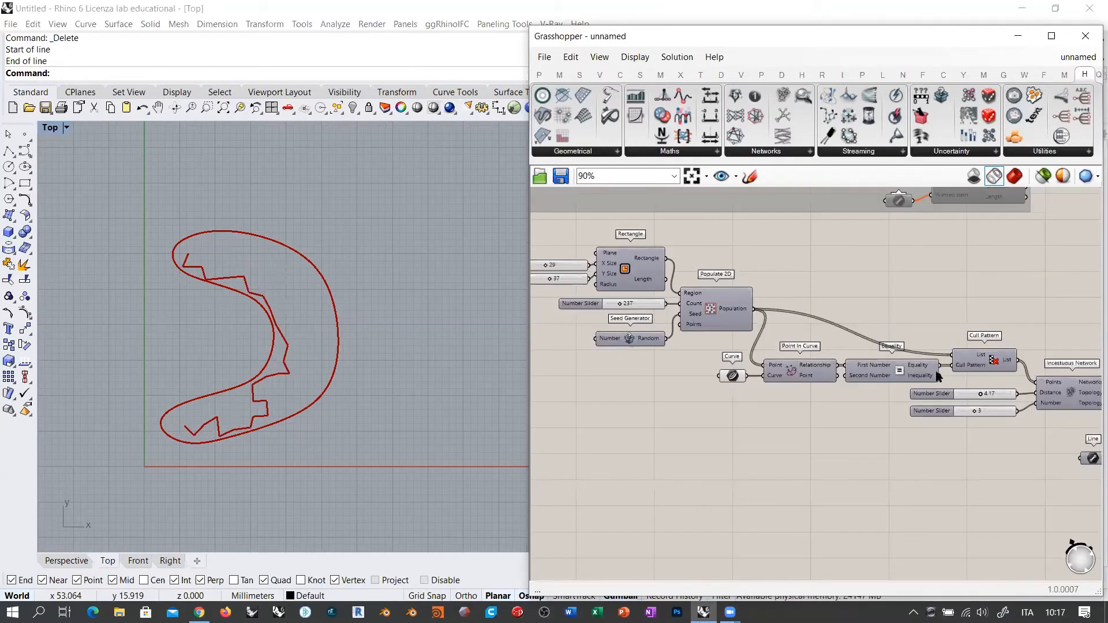
pyautogui.click(710, 309)
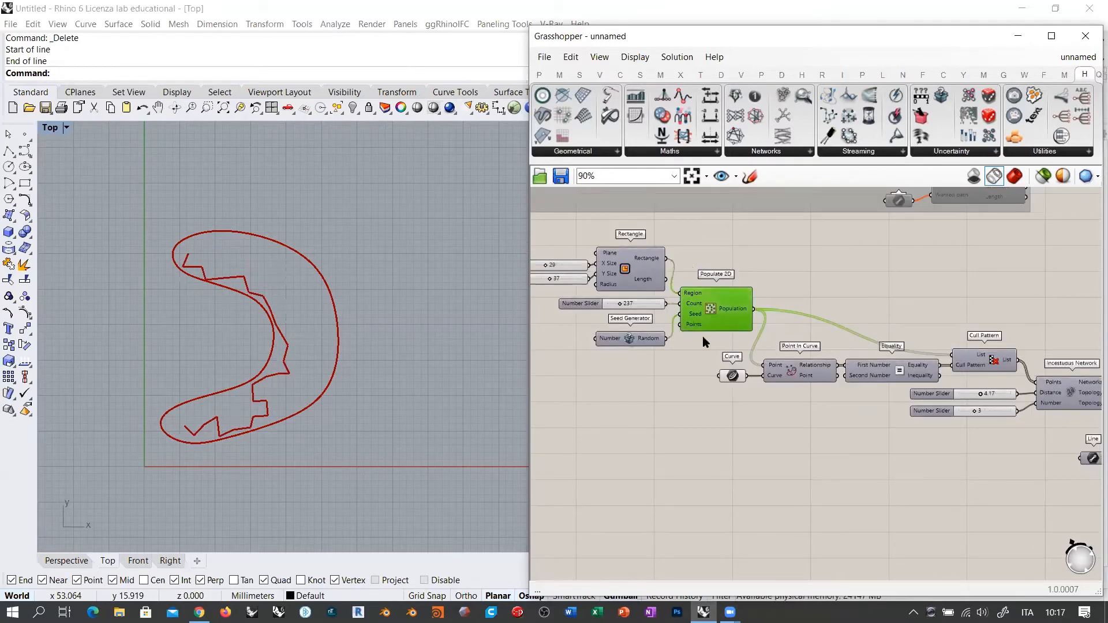
pyautogui.write('1')
pyautogui.click(714, 309)
pyautogui.click(374, 261)
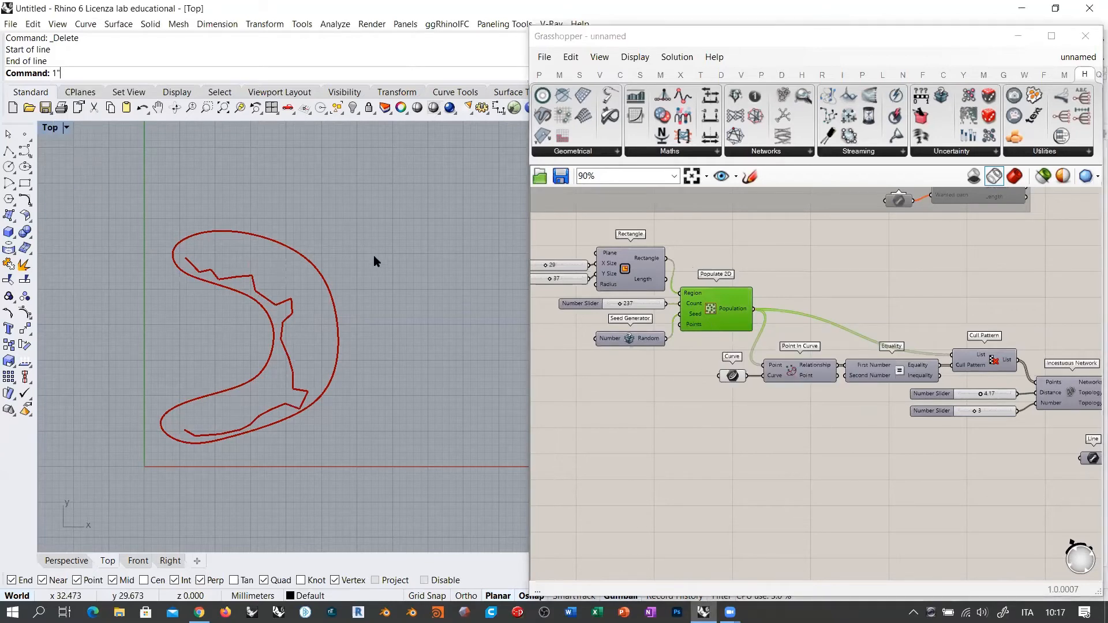
pyautogui.click(663, 379)
pyautogui.click(715, 312)
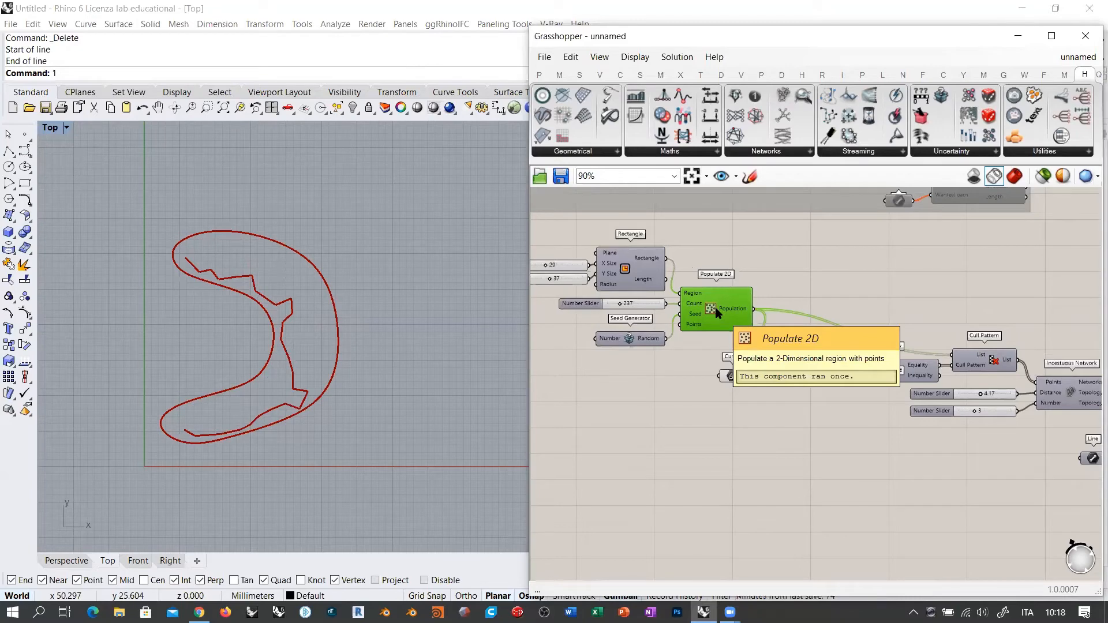
pyautogui.click(686, 396)
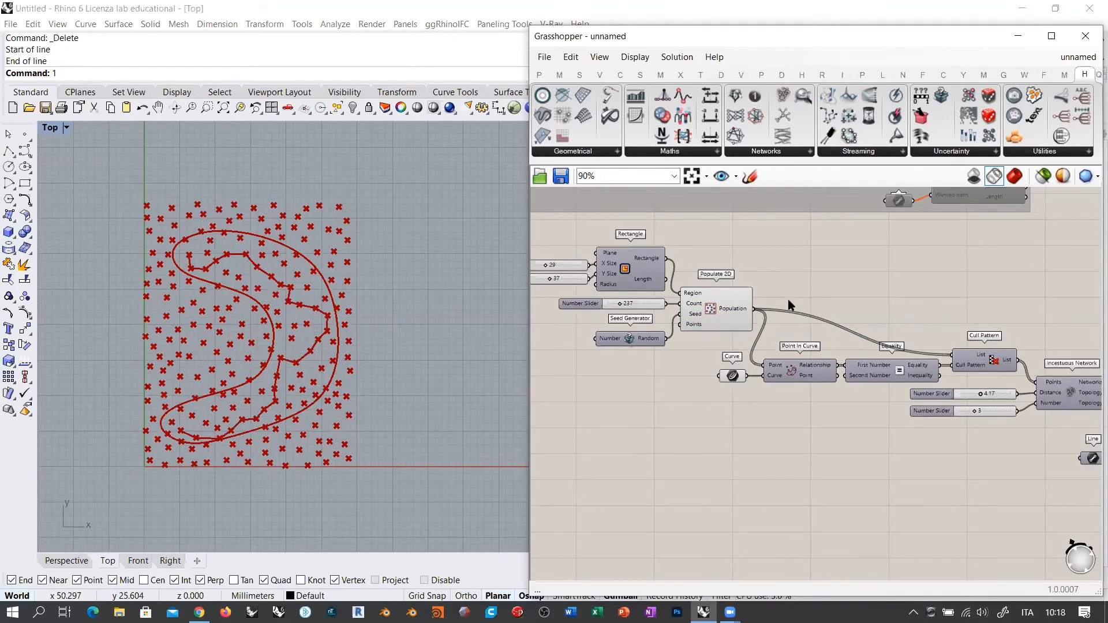
pyautogui.scroll(4, 817, 311)
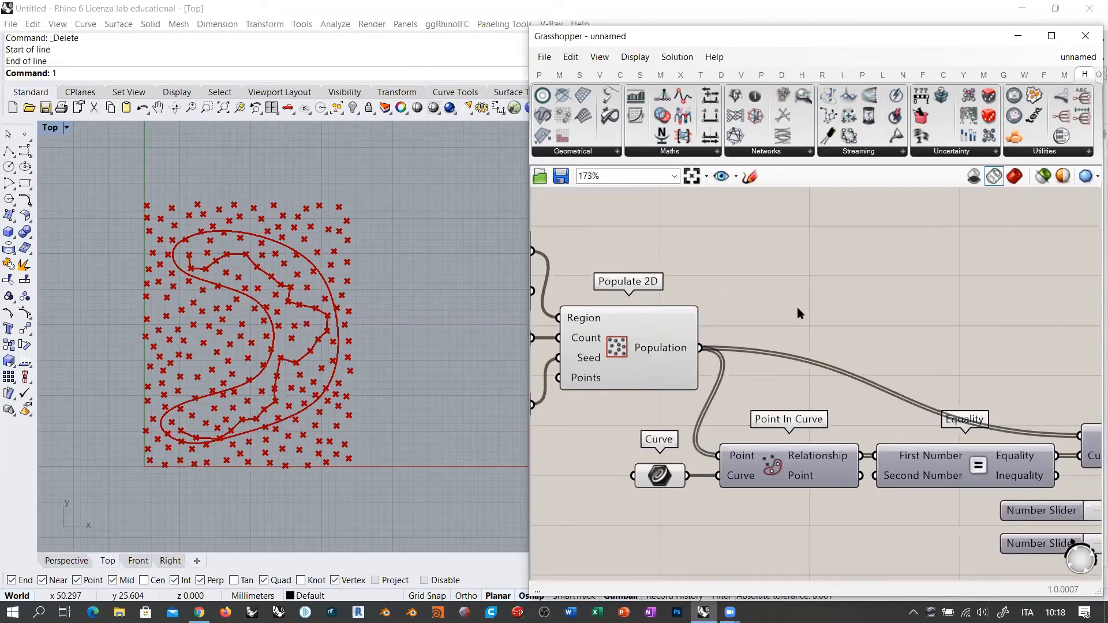
pyautogui.moveTo(809, 308); pyautogui.dragTo(877, 300, button='right')
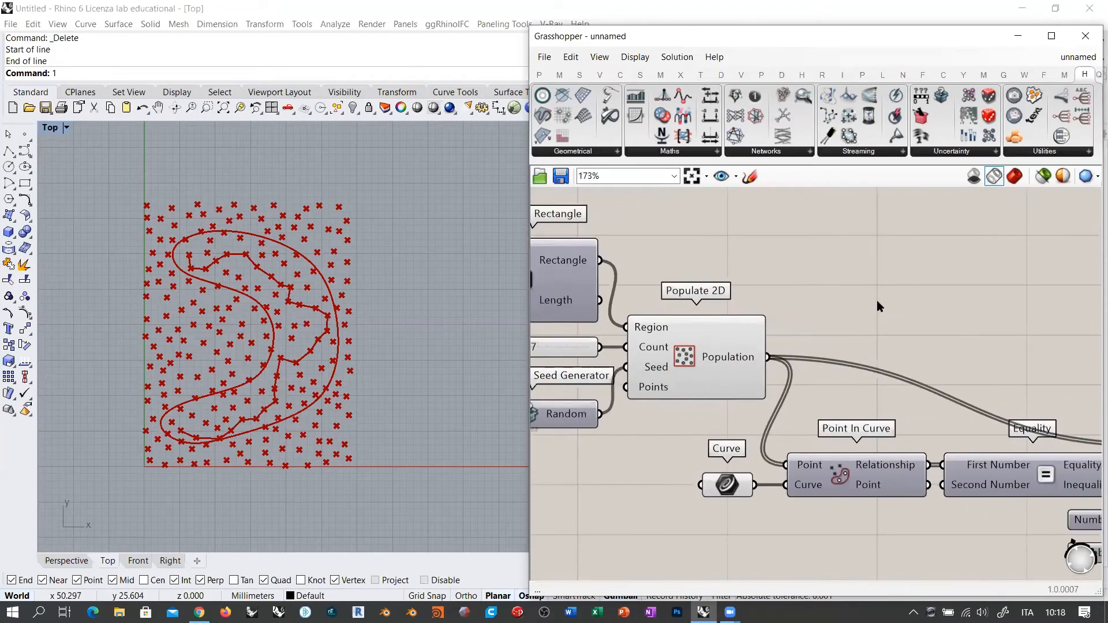
pyautogui.doubleClick(878, 300)
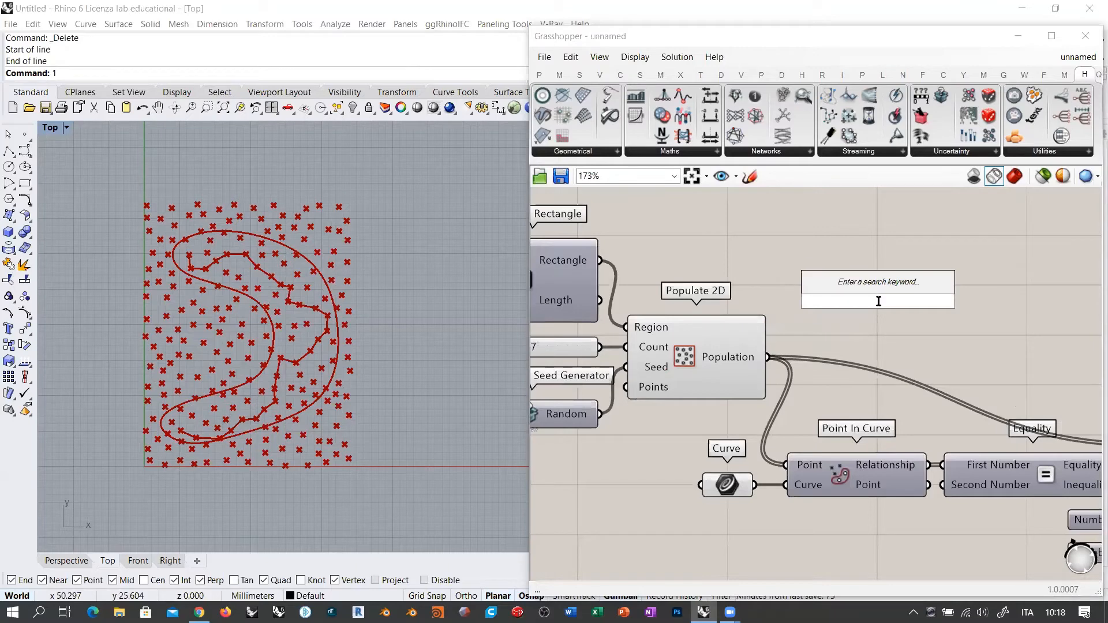
pyautogui.write('record da')
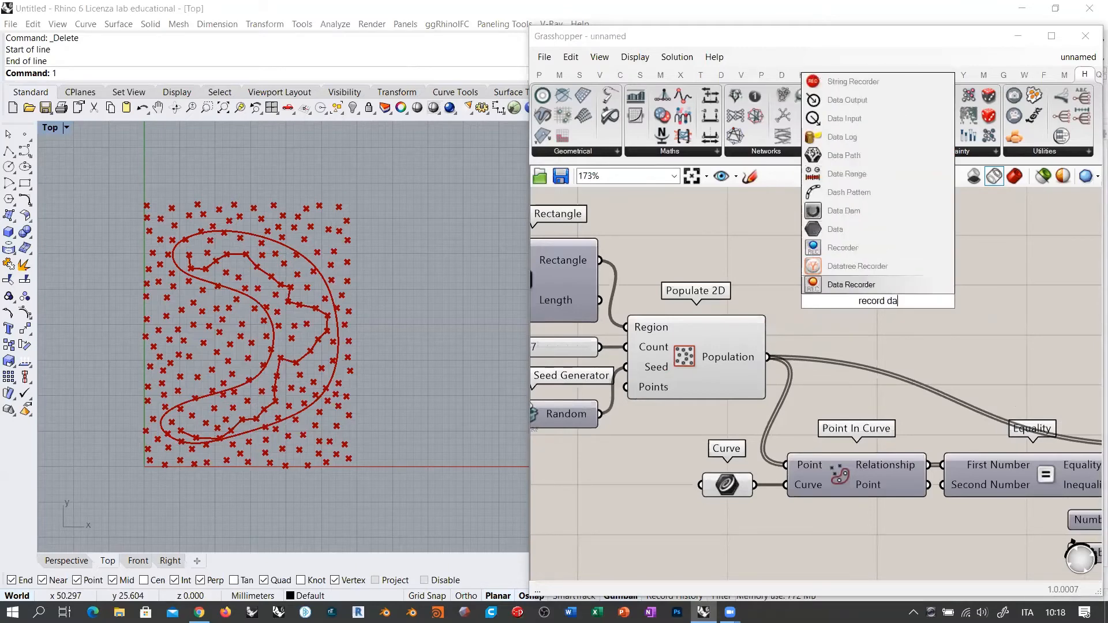
pyautogui.click(849, 287)
pyautogui.click(872, 297)
pyautogui.press('Delete')
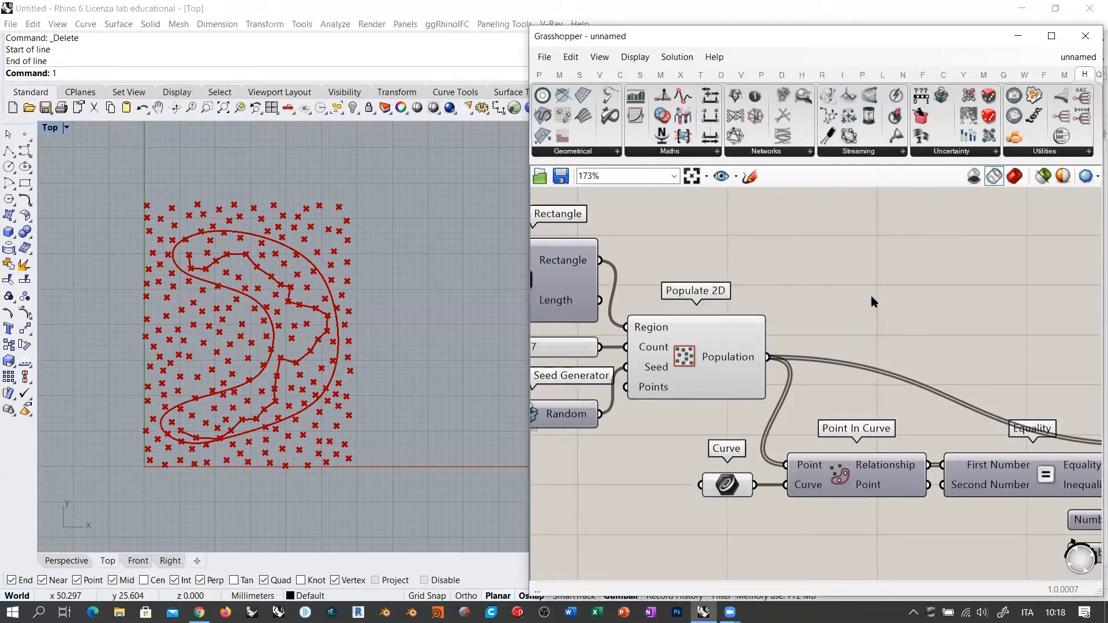
# Step: Add a Data Recorder beside Populate 2D and feed it the Population output
pyautogui.doubleClick(873, 297)
pyautogui.write('data re')
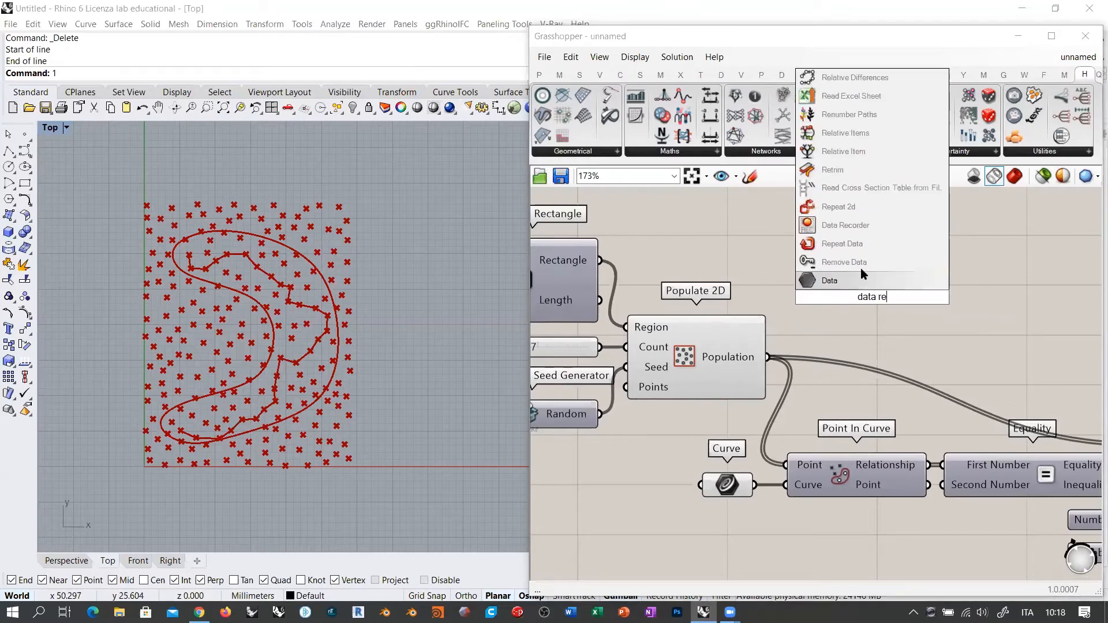
pyautogui.click(843, 225)
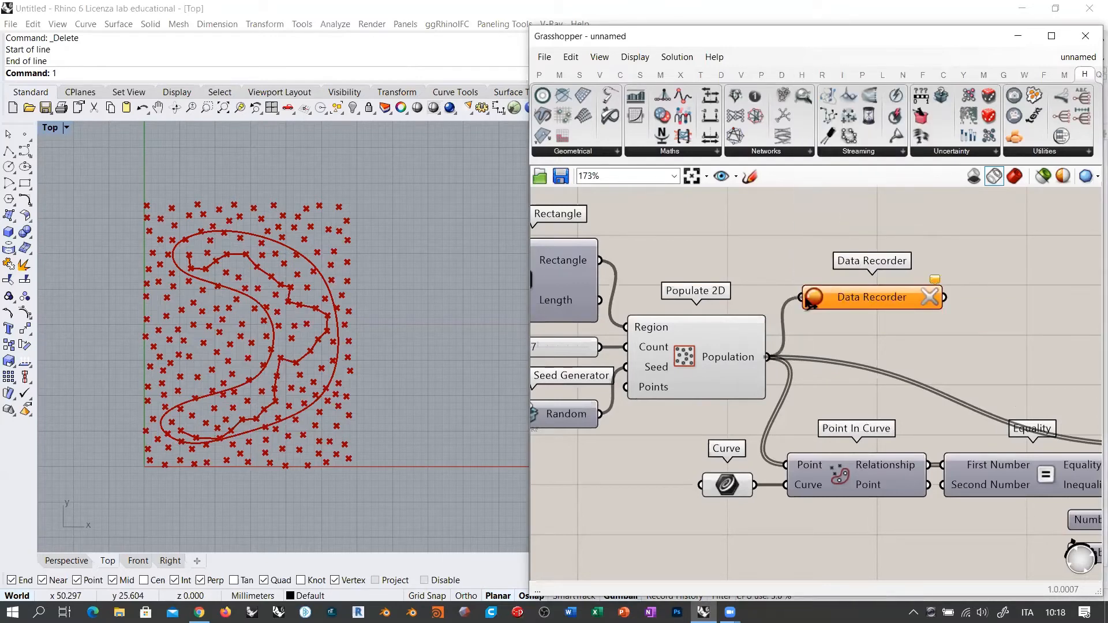
# Step: Turn off Populate 2D's preview and move the Data Recorder slightly farther from Populate 2D
pyautogui.click(739, 356)
pyautogui.hotkey('ctrl', 'q')
pyautogui.click(881, 338)
pyautogui.moveTo(882, 337); pyautogui.dragTo(818, 328, button='right')
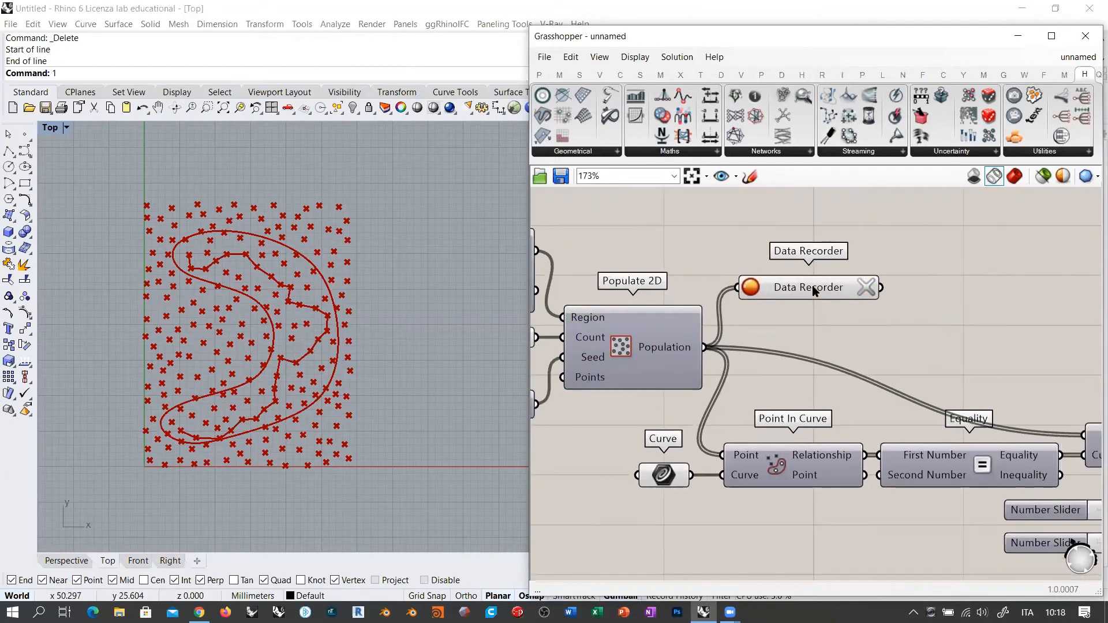
pyautogui.moveTo(814, 284); pyautogui.dragTo(826, 274)
pyautogui.click(855, 322)
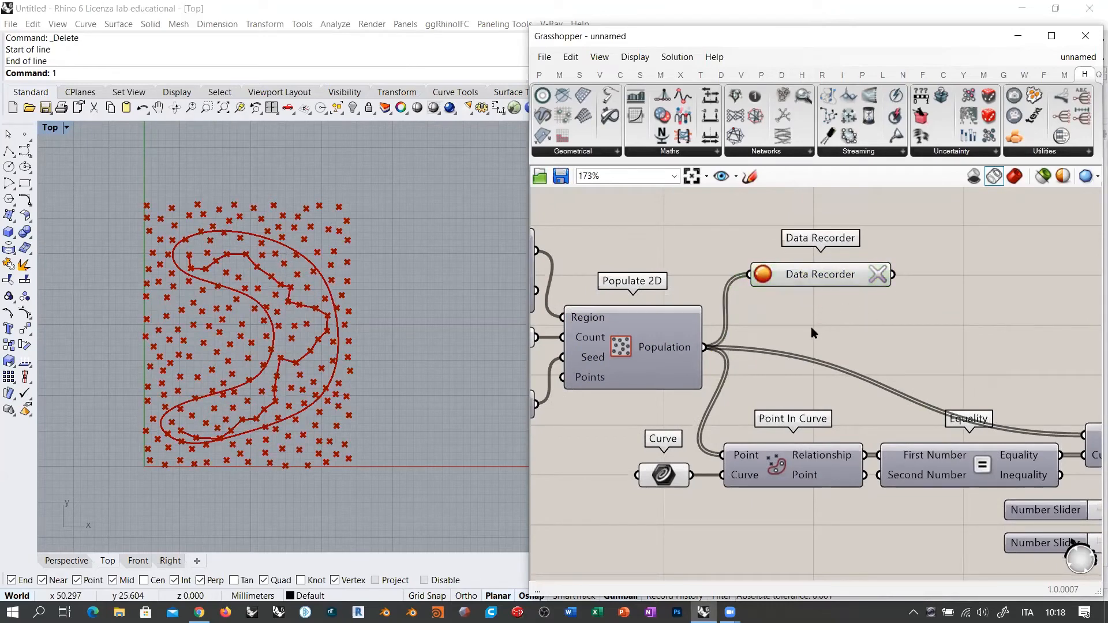
# Step: Inspect the recorded points accumulating across the rectangle up close and delete the Data Recorder
pyautogui.moveTo(811, 327); pyautogui.dragTo(881, 325, button='right')
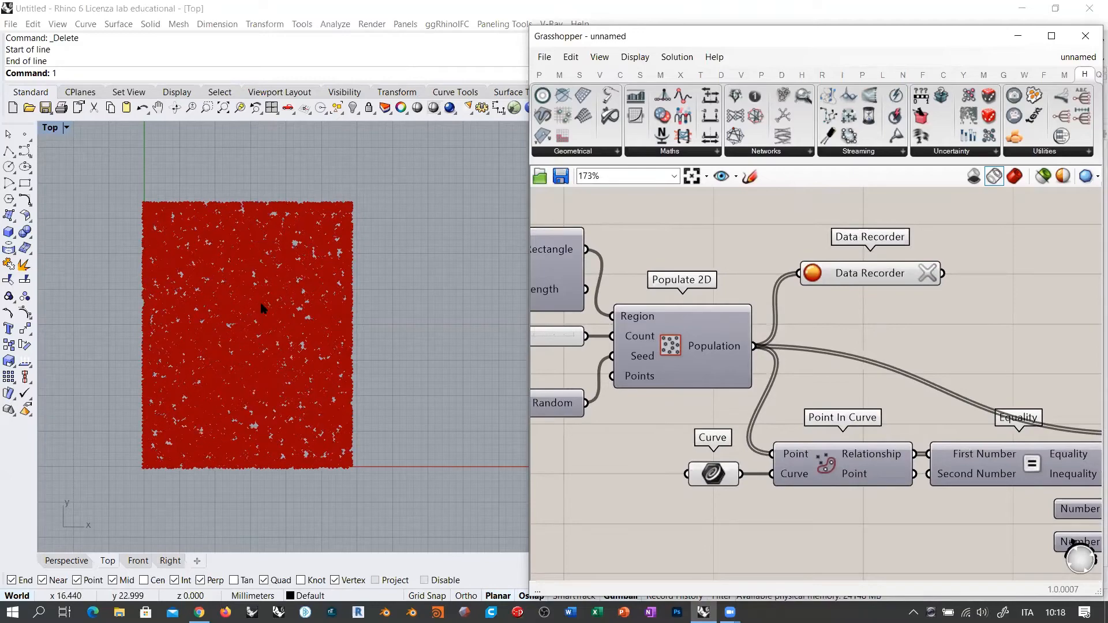
pyautogui.moveTo(261, 309); pyautogui.dragTo(331, 289, button='right')
pyautogui.scroll(6, 329, 306)
pyautogui.scroll(-4, 327, 287)
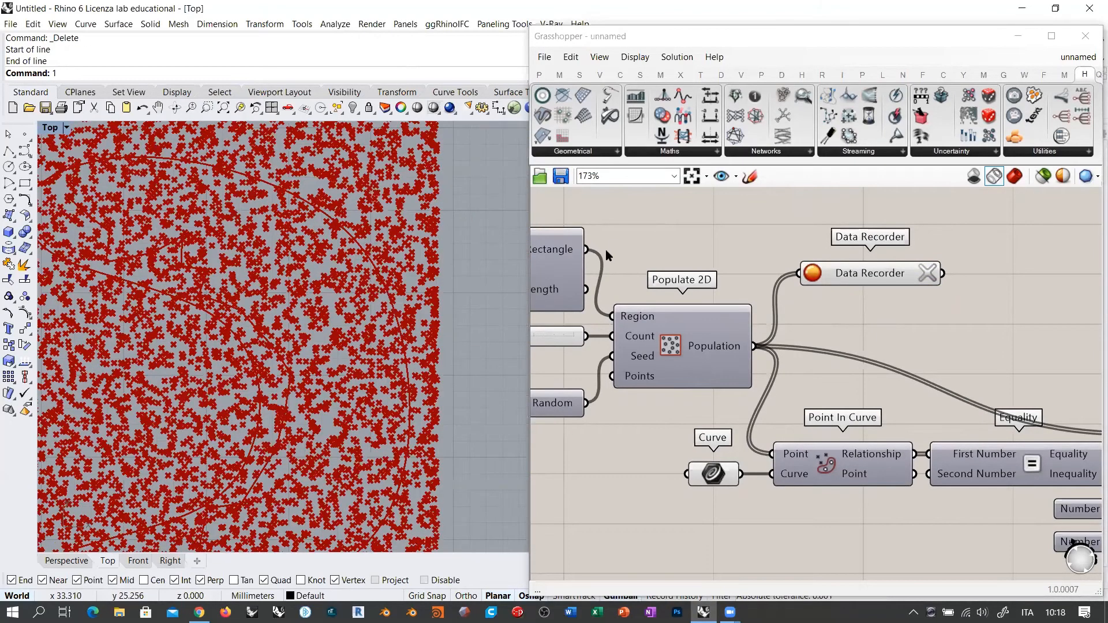
pyautogui.click(621, 244)
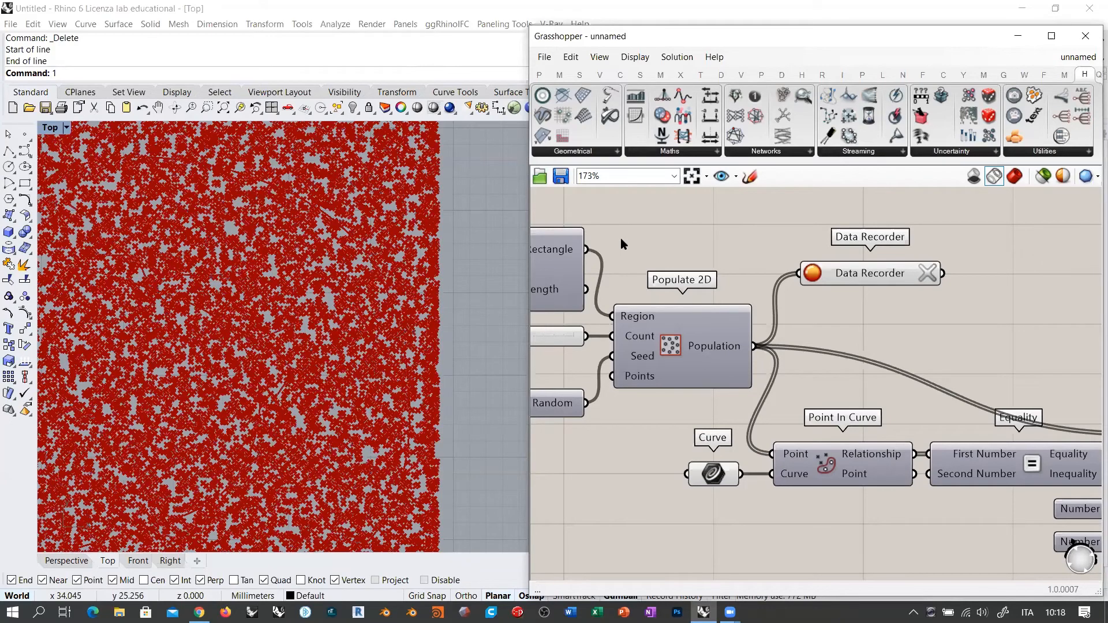
pyautogui.scroll(-5, 664, 254)
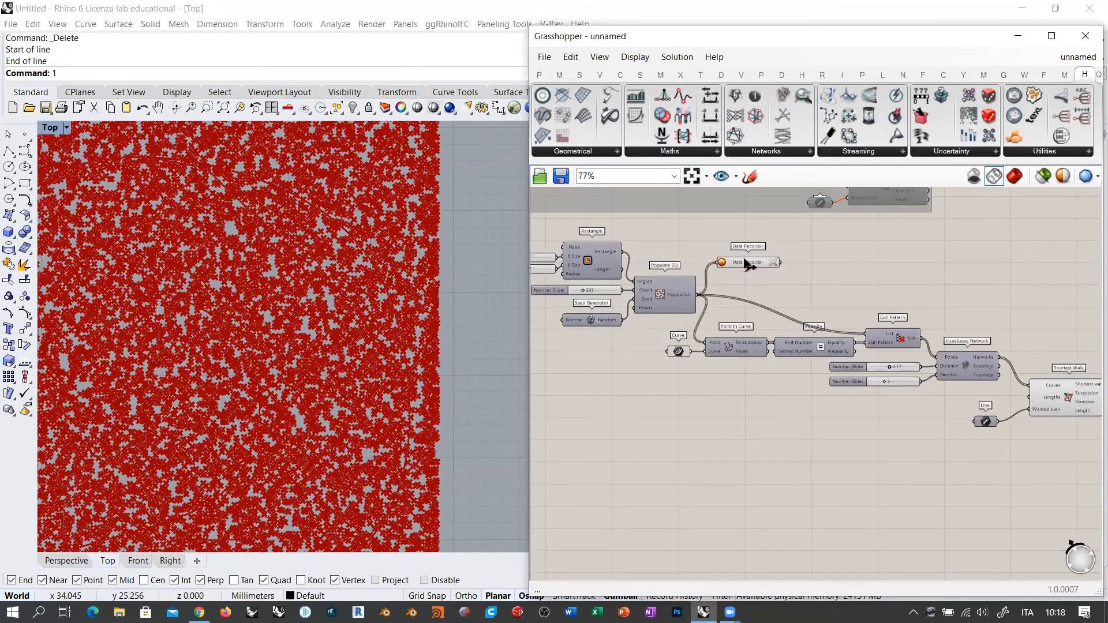
pyautogui.click(743, 263)
pyautogui.press('Delete')
pyautogui.scroll(-5, 396, 292)
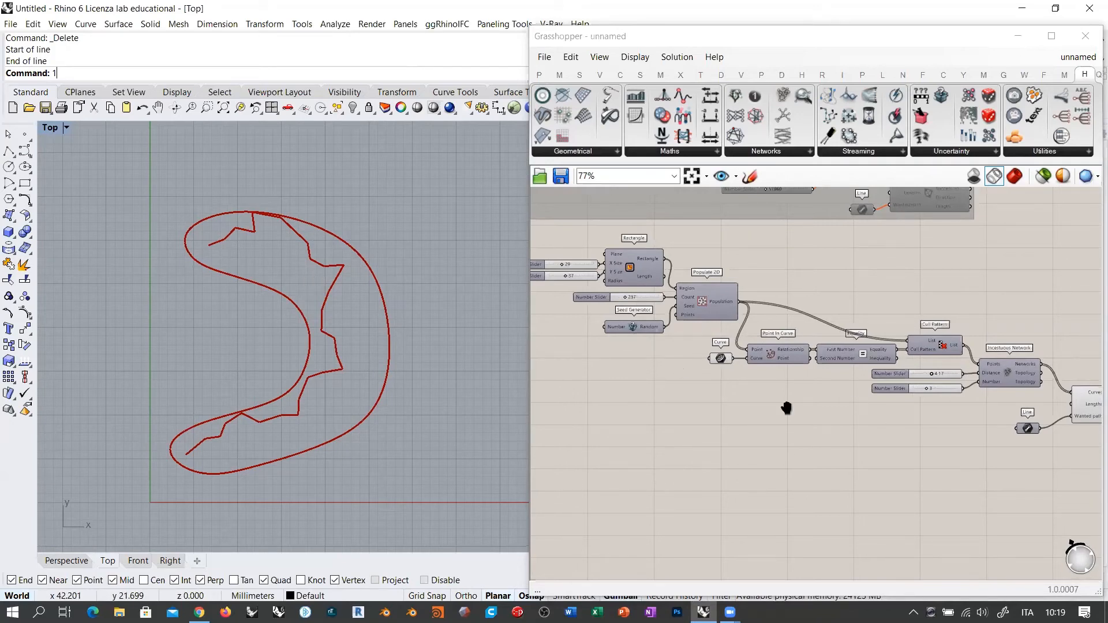
# Step: Move the Line parameter and the Shortest Walk component closer to Incestuous Network
pyautogui.moveTo(787, 408); pyautogui.dragTo(487, 406, button='right')
pyautogui.scroll(2, 744, 424)
pyautogui.moveTo(713, 433); pyautogui.dragTo(716, 398)
pyautogui.moveTo(812, 387); pyautogui.dragTo(790, 360)
pyautogui.click(832, 459)
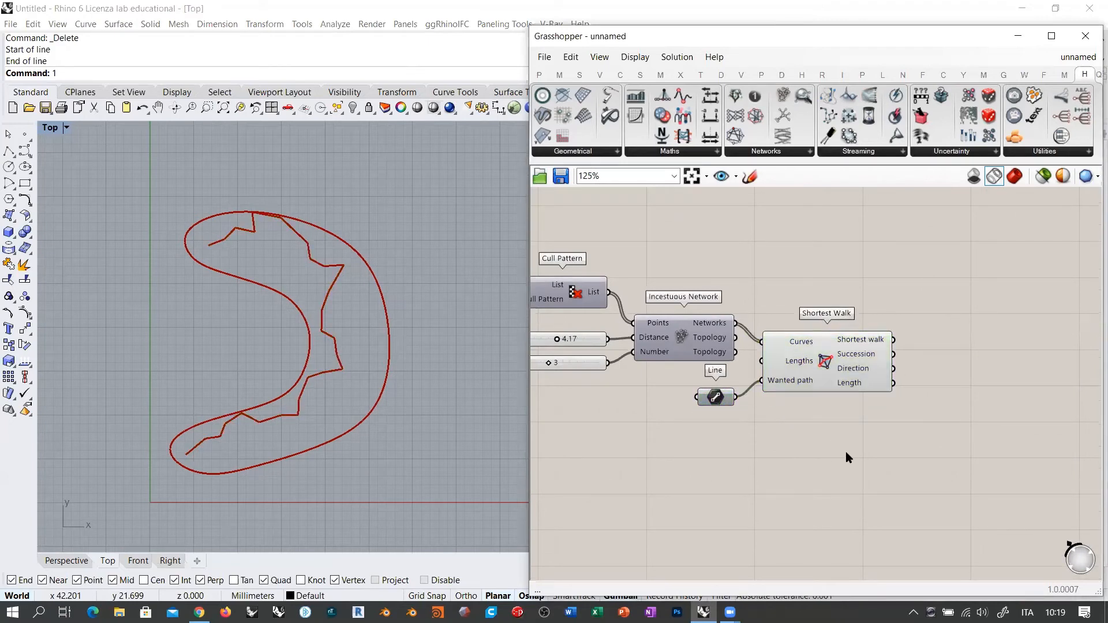
# Step: Turn on Cull Pattern's preview to display the points kept inside the boundary curve
pyautogui.click(854, 257)
pyautogui.moveTo(676, 369); pyautogui.dragTo(839, 355, button='right')
pyautogui.click(848, 317)
pyautogui.click(739, 283)
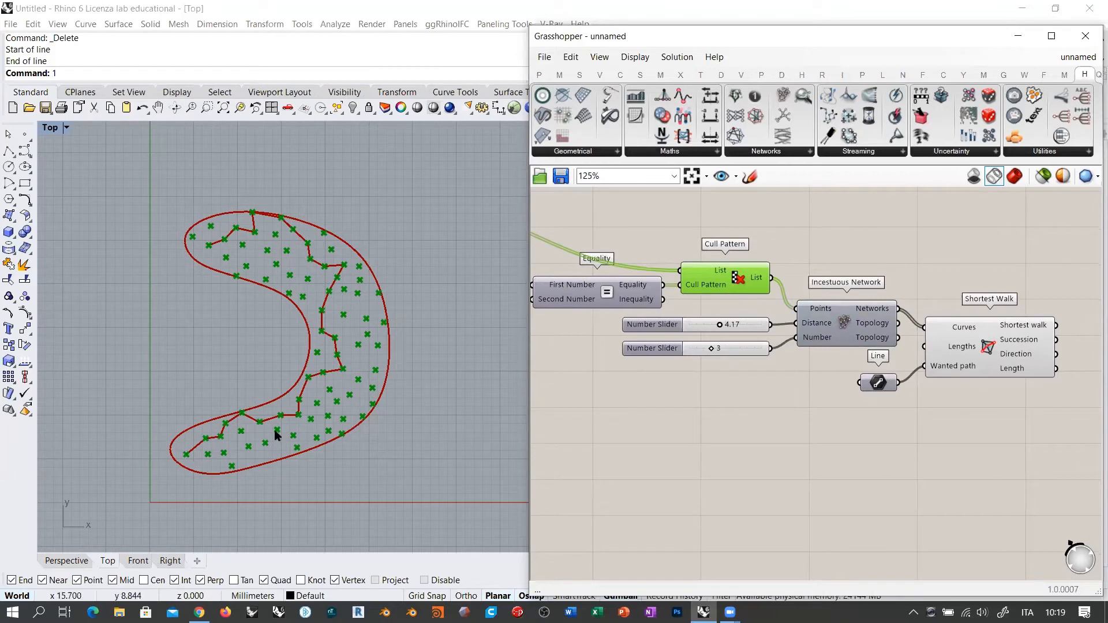
pyautogui.click(822, 403)
pyautogui.moveTo(822, 399); pyautogui.dragTo(709, 389, button='right')
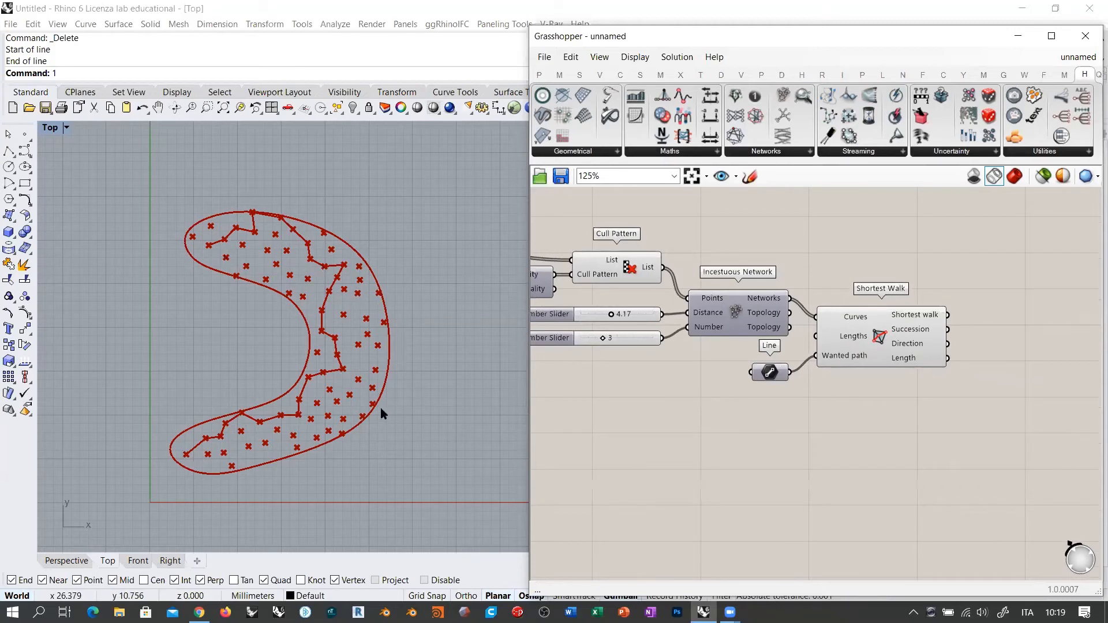
# Step: Examine how the earlier definition builds the wanted path from line end points with Closest Point and PolyLine
pyautogui.moveTo(853, 362)
pyautogui.click(775, 374)
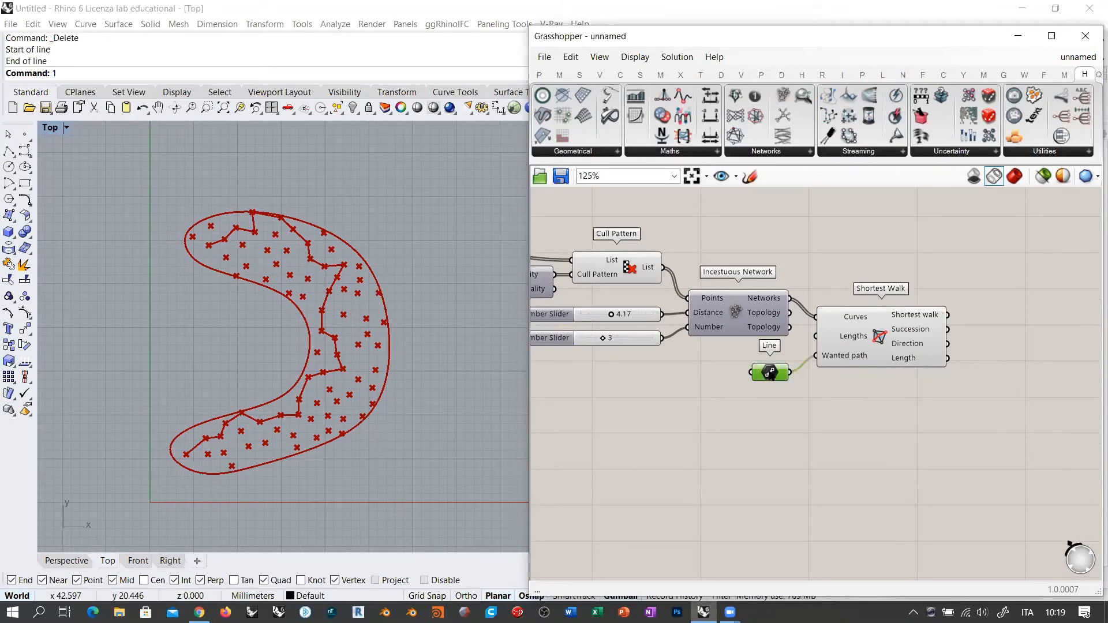
pyautogui.scroll(-2, 773, 372)
pyautogui.moveTo(684, 317); pyautogui.dragTo(848, 463, button='right')
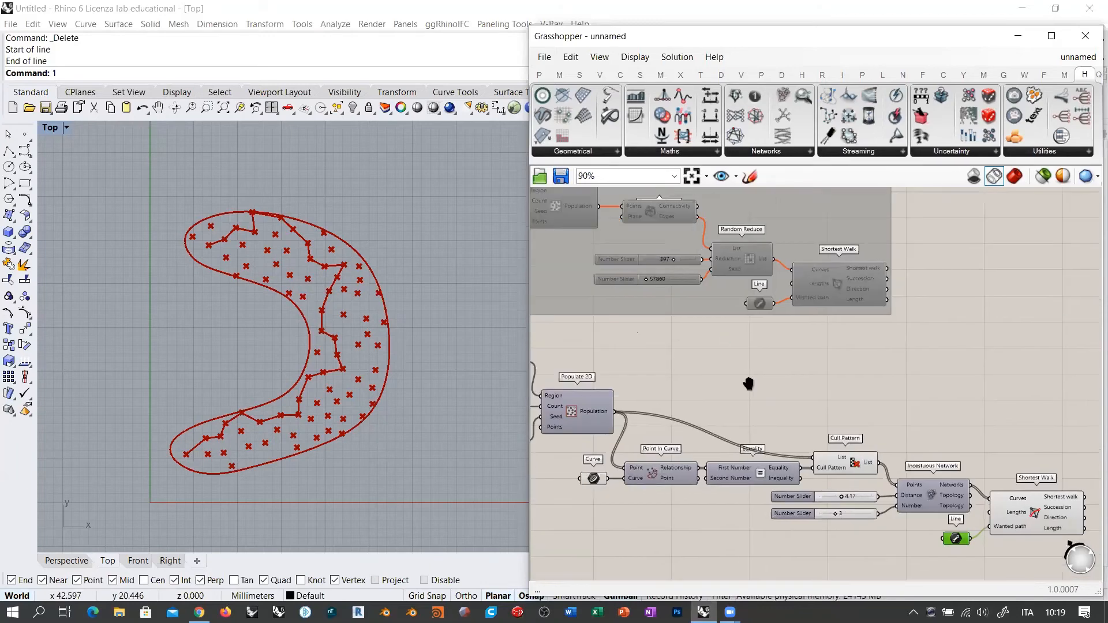
pyautogui.moveTo(750, 383); pyautogui.dragTo(776, 439, button='right')
pyautogui.scroll(5, 797, 341)
pyautogui.scroll(-5, 809, 439)
pyautogui.moveTo(733, 295); pyautogui.dragTo(884, 433, button='right')
pyautogui.moveTo(589, 493); pyautogui.dragTo(536, 473, button='right')
pyautogui.moveTo(859, 467); pyautogui.dragTo(742, 400, button='right')
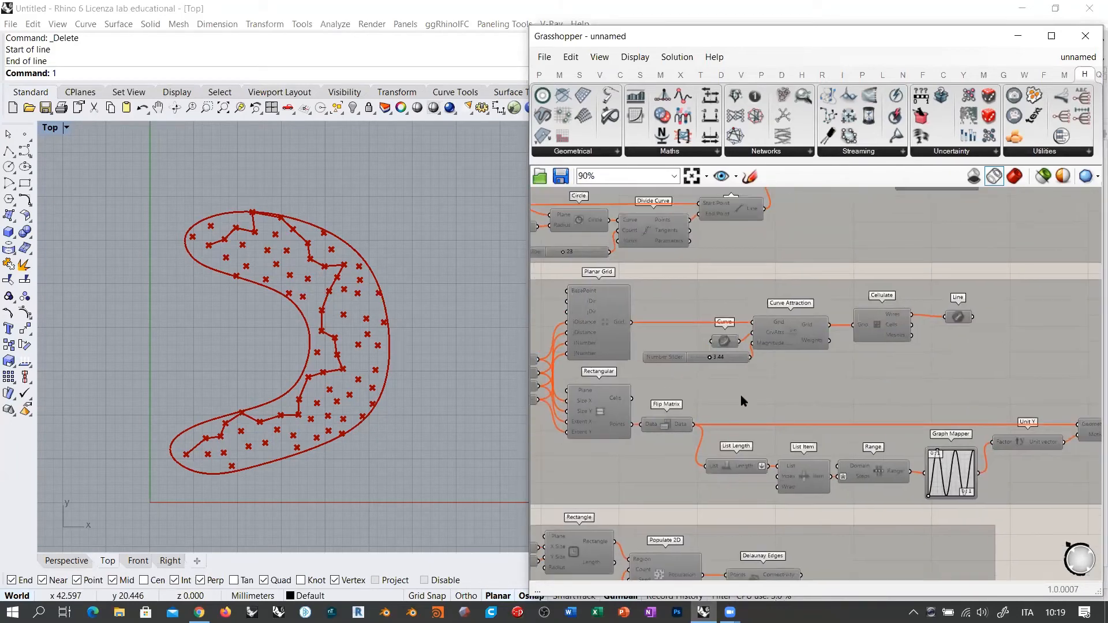
pyautogui.moveTo(667, 330); pyautogui.dragTo(737, 466, button='right')
pyautogui.scroll(6, 883, 348)
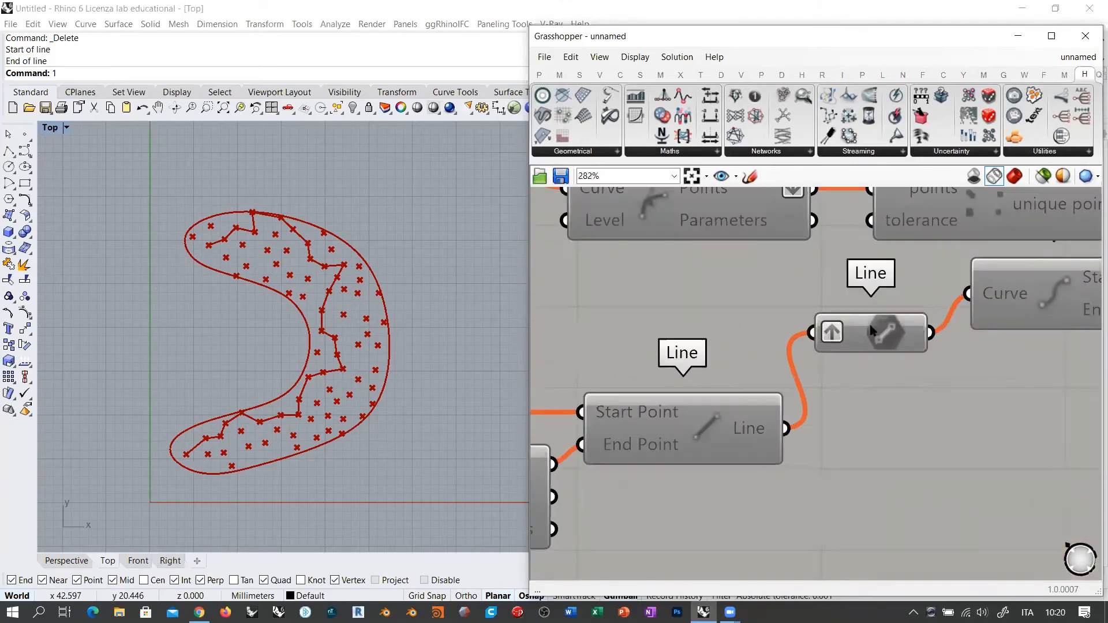
pyautogui.moveTo(883, 348); pyautogui.dragTo(641, 350, button='right')
pyautogui.scroll(-3, 640, 351)
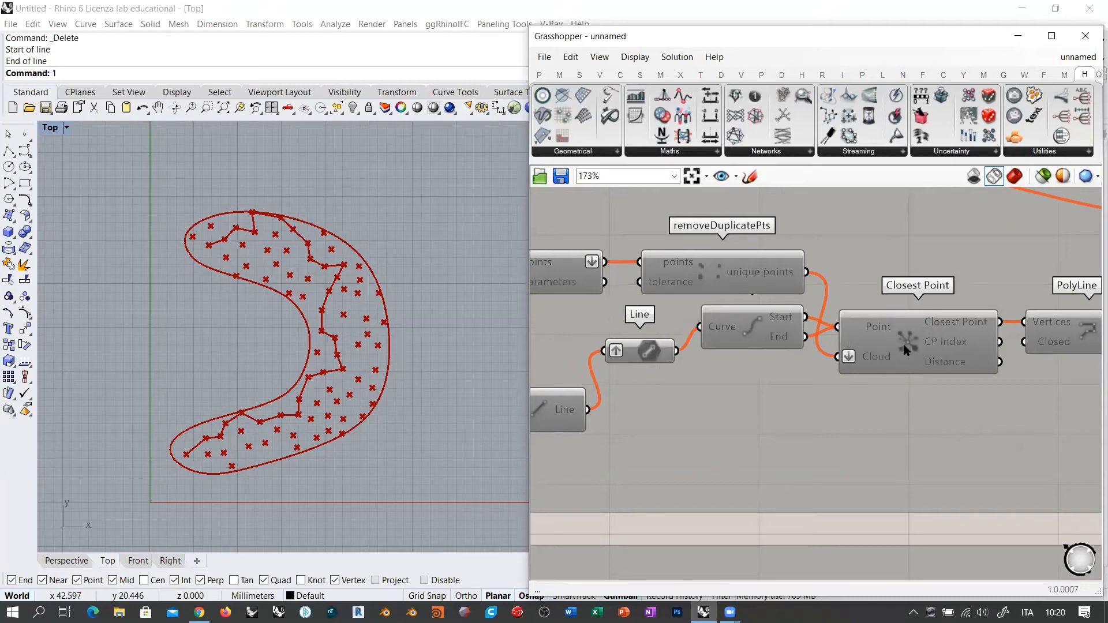
pyautogui.moveTo(905, 348); pyautogui.dragTo(736, 350, button='right')
pyautogui.scroll(-3, 705, 321)
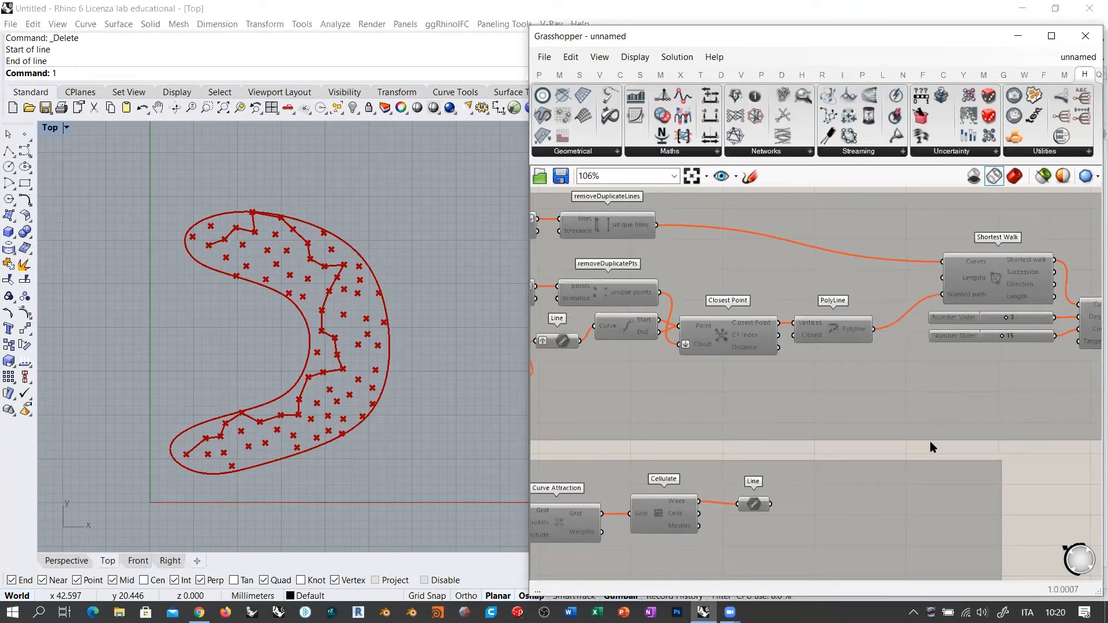
pyautogui.moveTo(930, 444); pyautogui.dragTo(823, 248, button='right')
pyautogui.moveTo(826, 491); pyautogui.dragTo(877, 269, button='right')
pyautogui.moveTo(722, 407); pyautogui.dragTo(679, 231, button='right')
pyautogui.scroll(3, 880, 383)
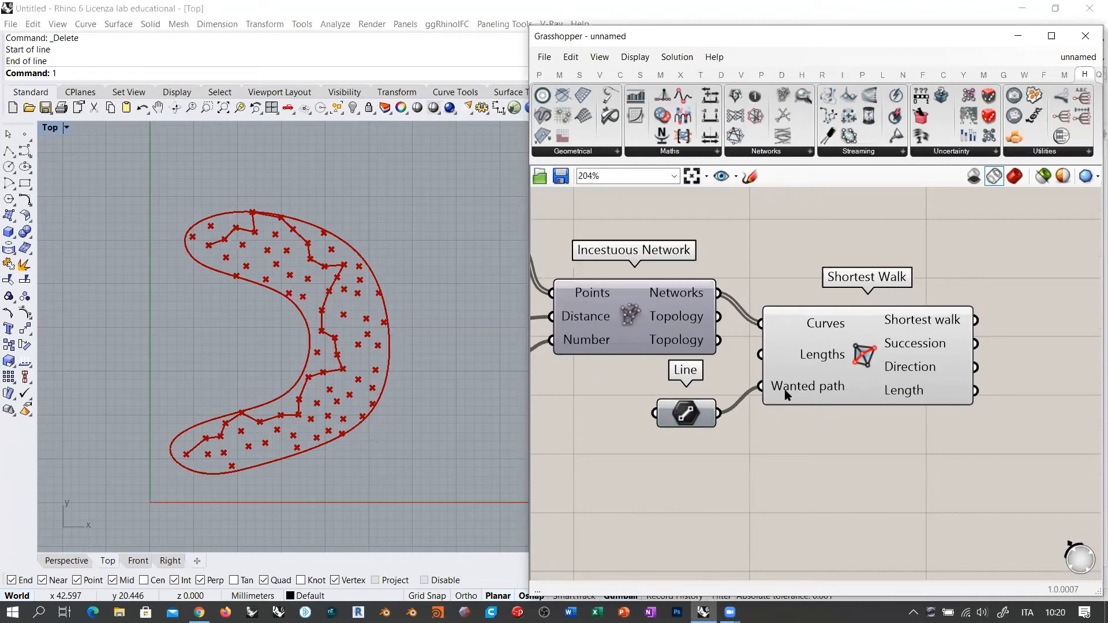
# Step: Add a Random Reduce component fed by Cull Pattern's list and turn off Cull Pattern's preview
pyautogui.moveTo(804, 385)
pyautogui.moveTo(787, 376); pyautogui.dragTo(936, 370, button='right')
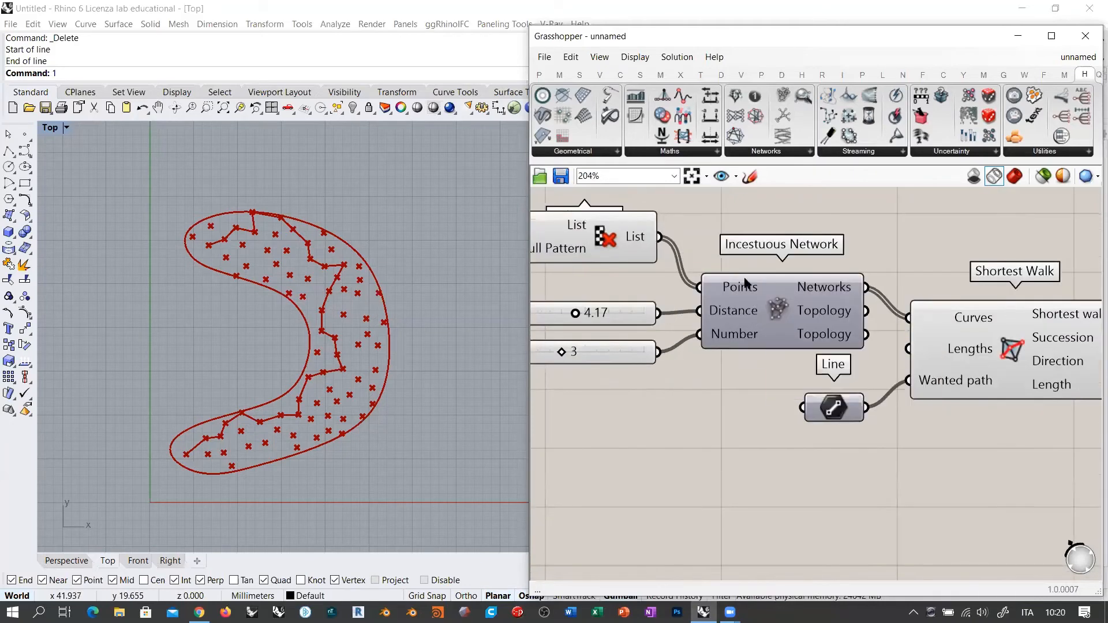
pyautogui.scroll(-2, 751, 272)
pyautogui.moveTo(775, 283); pyautogui.dragTo(836, 292, button='right')
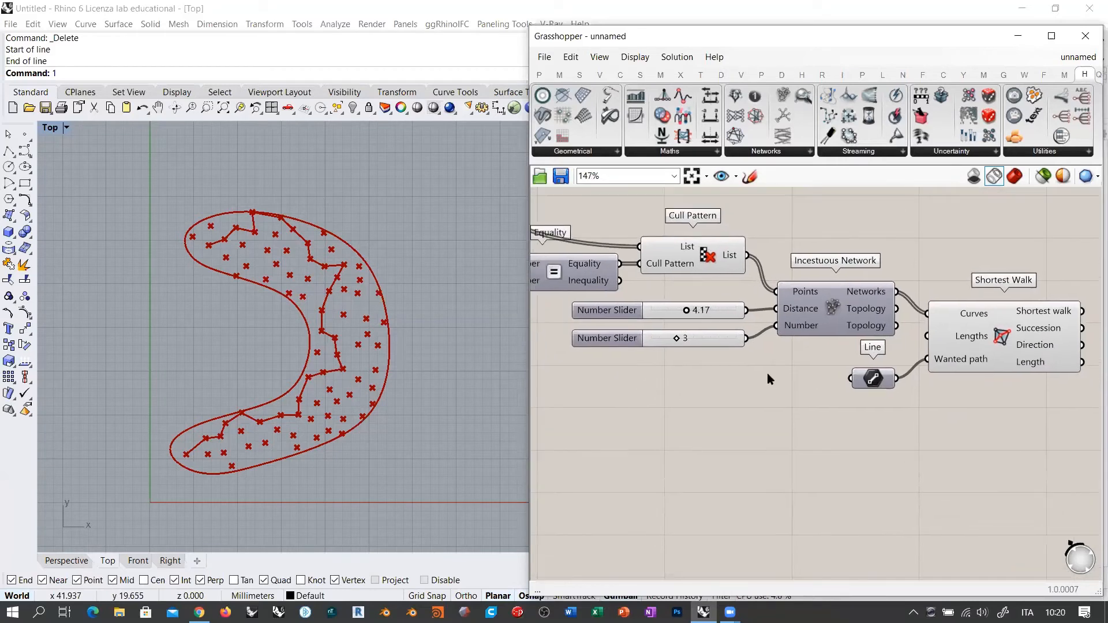
pyautogui.doubleClick(768, 432)
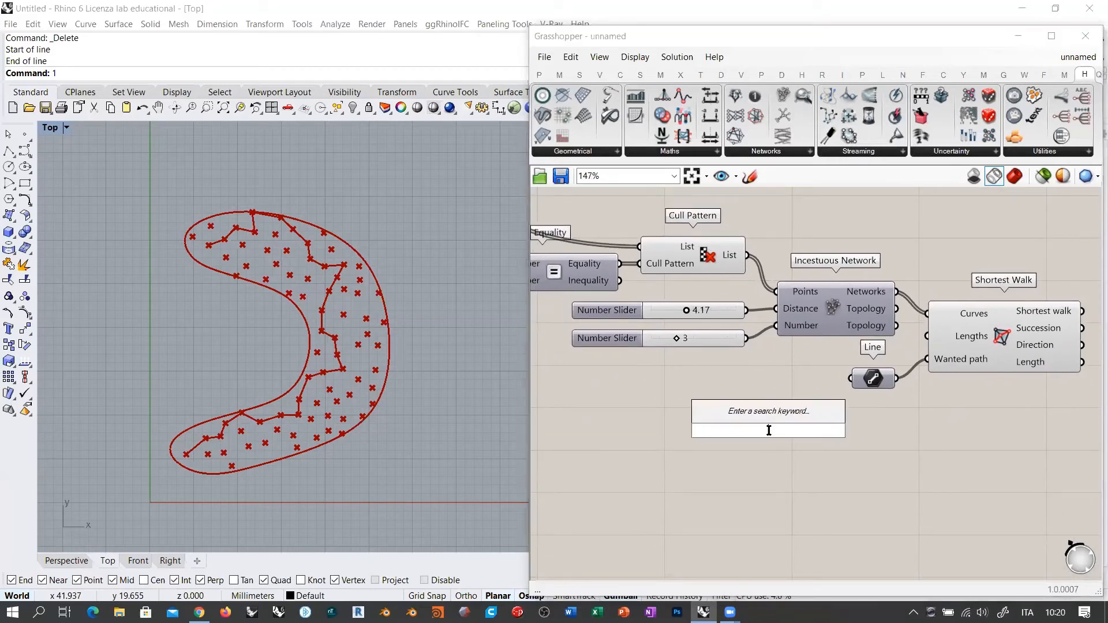
pyautogui.write('random')
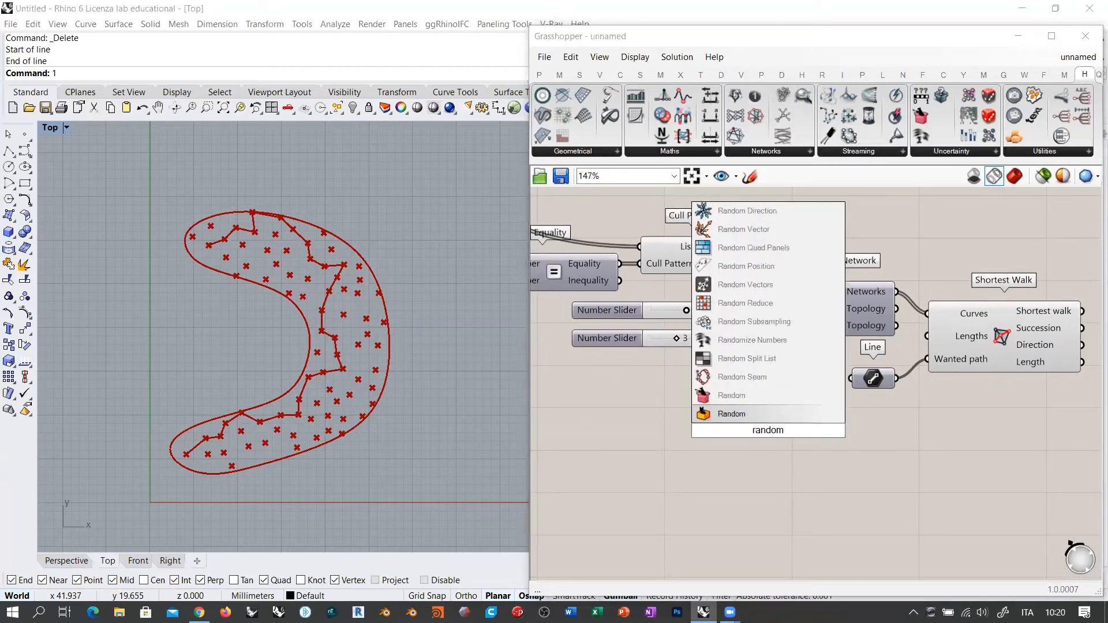
pyautogui.click(745, 303)
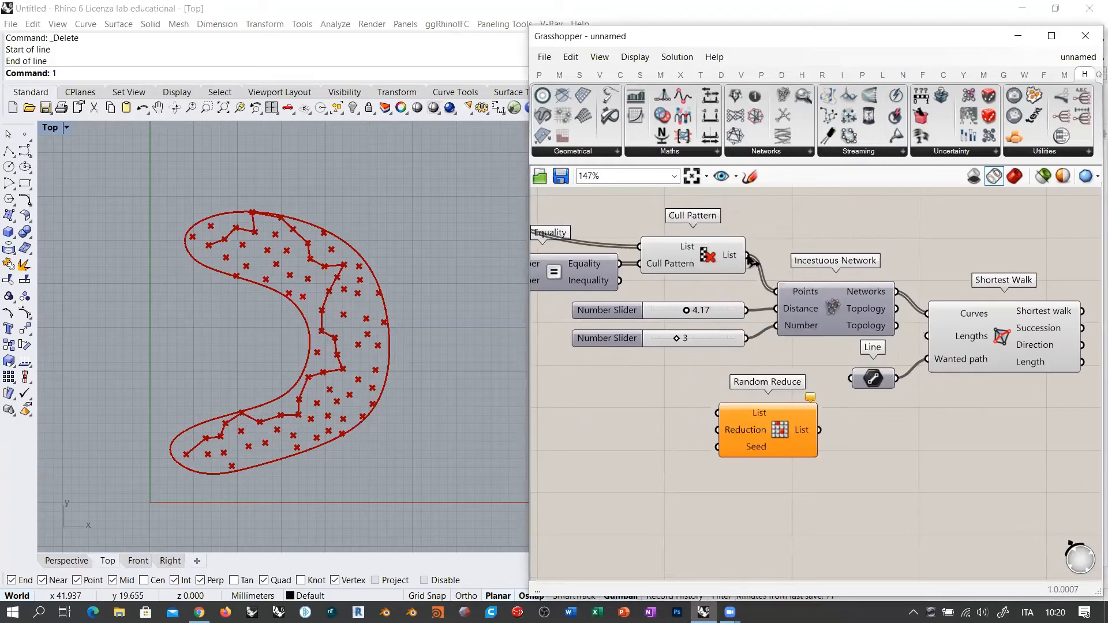
pyautogui.moveTo(747, 255); pyautogui.dragTo(720, 414)
pyautogui.click(696, 258)
pyautogui.hotkey('ctrl', 'q')
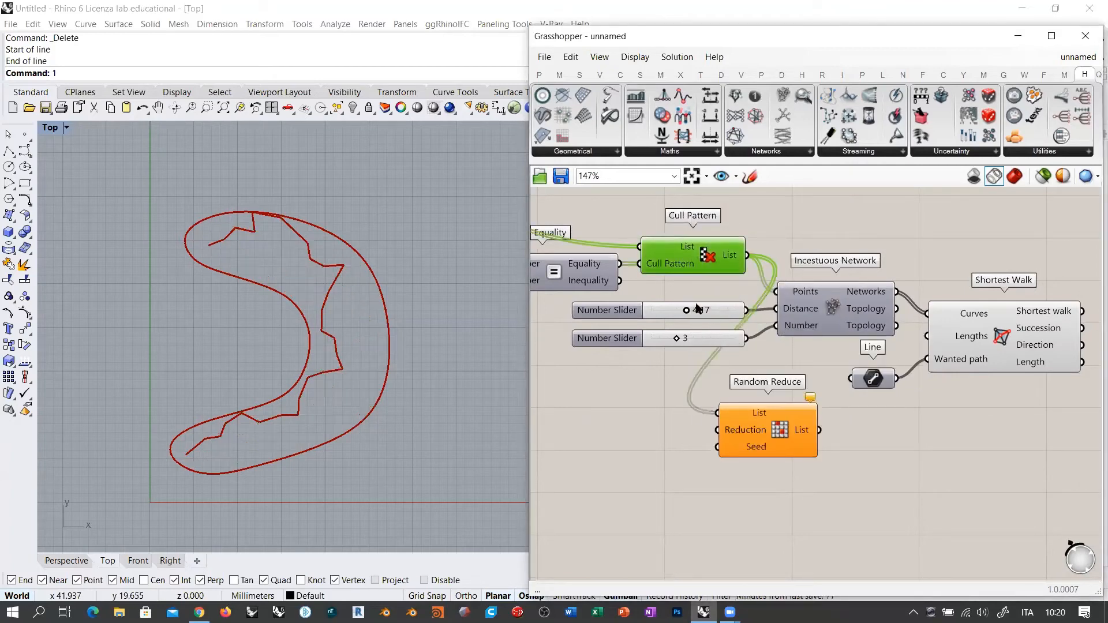
# Step: Add a List Length component fed by Cull Pattern's list, place it beside Random Reduce, and check its output
pyautogui.moveTo(695, 427); pyautogui.dragTo(757, 401, button='right')
pyautogui.doubleClick(697, 435)
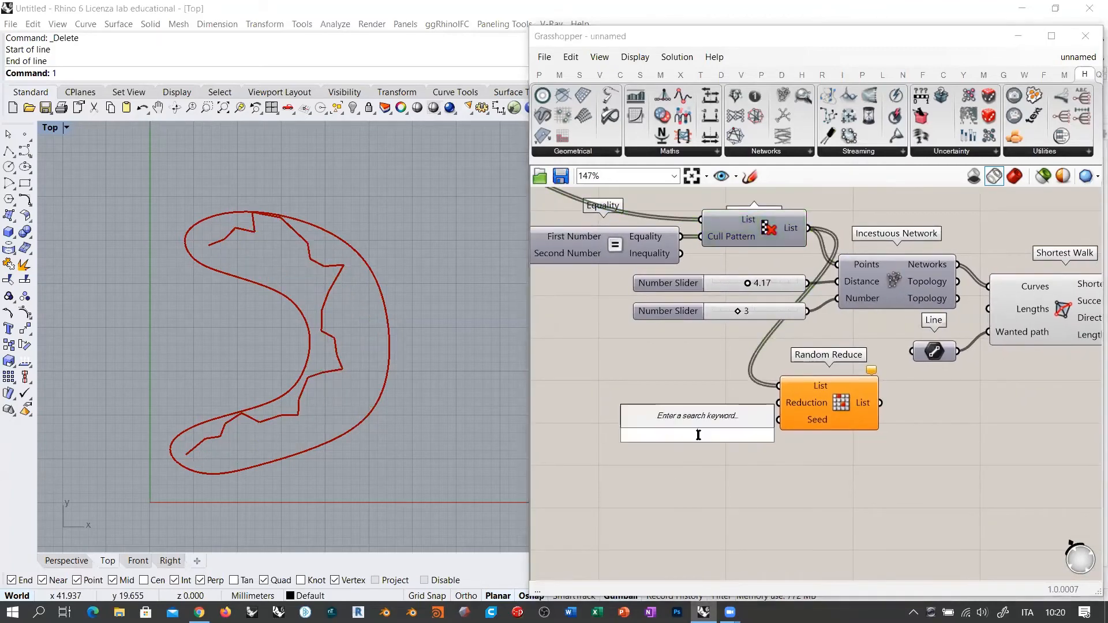
pyautogui.write('ll')
pyautogui.press('Return')
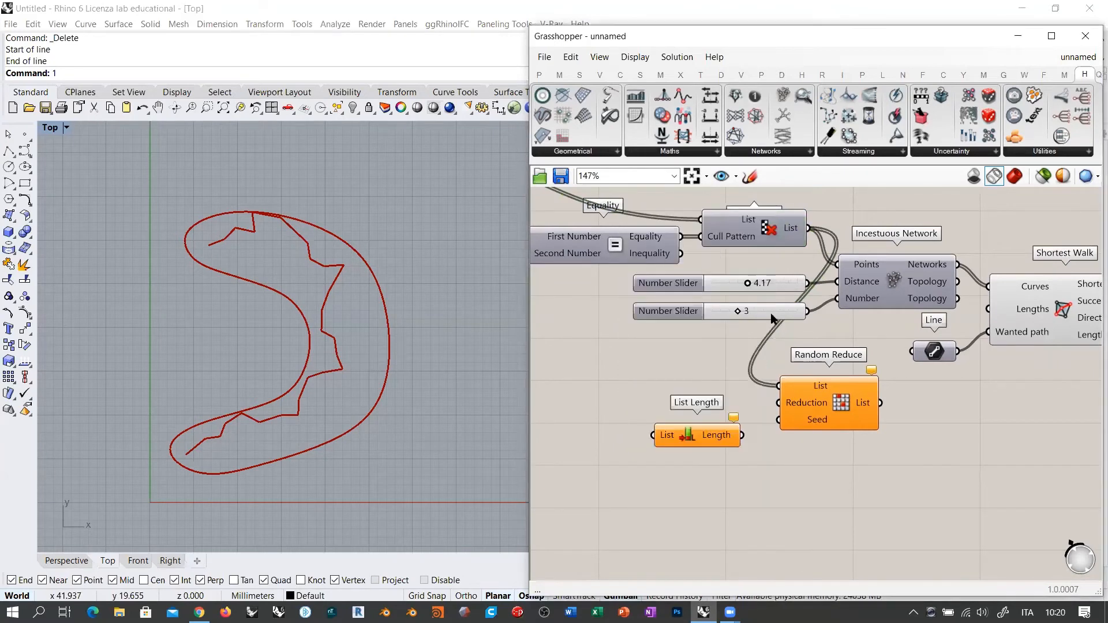
pyautogui.moveTo(808, 228); pyautogui.dragTo(608, 397)
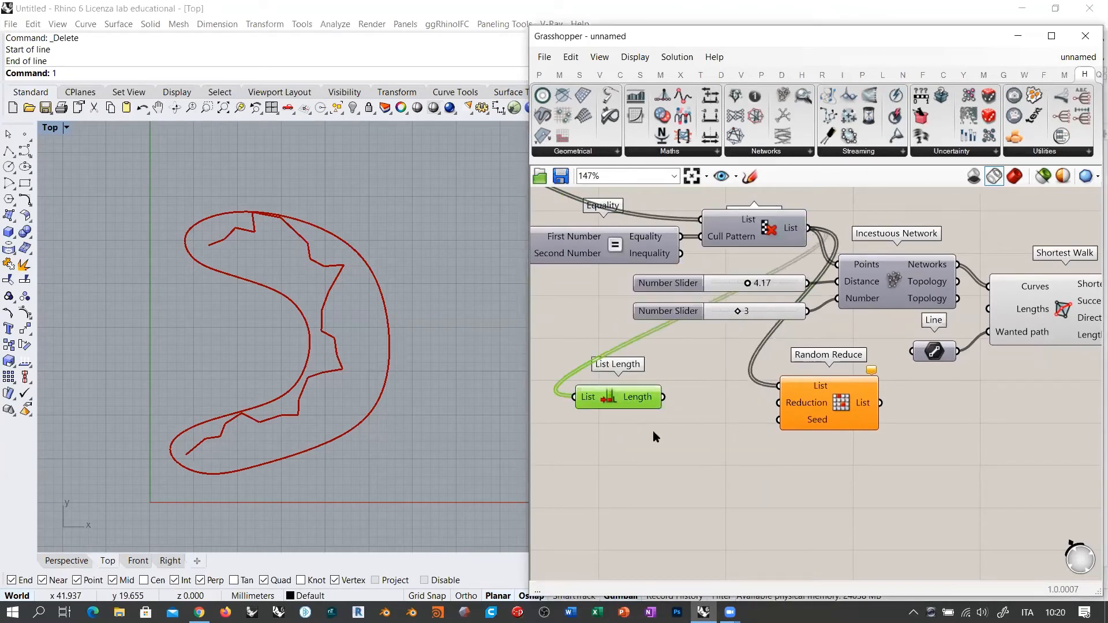
pyautogui.moveTo(644, 403)
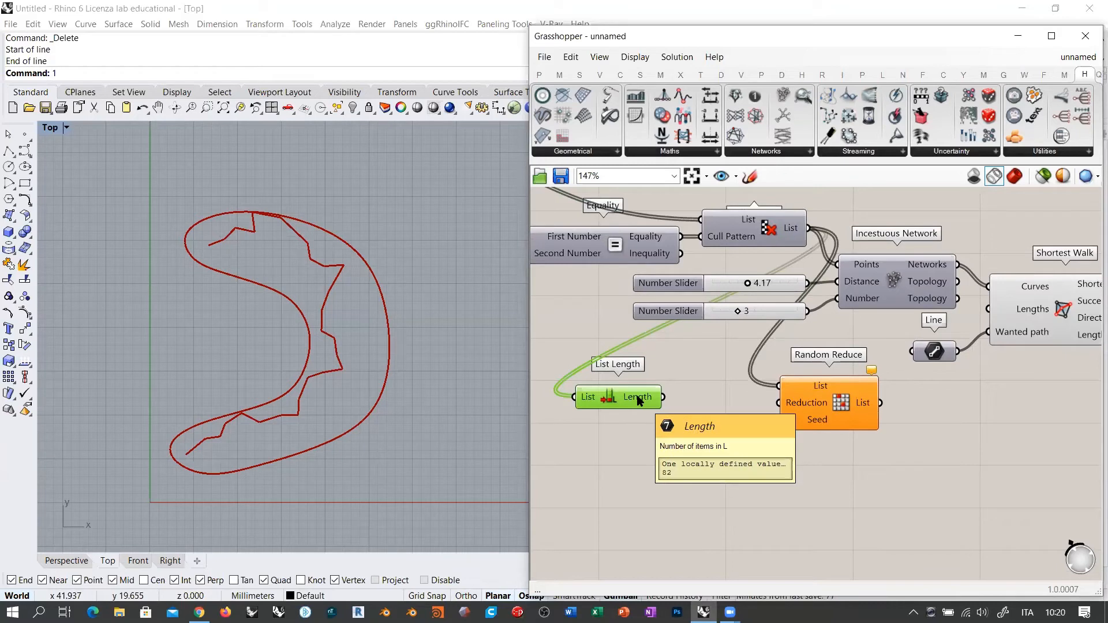
pyautogui.moveTo(638, 400); pyautogui.dragTo(625, 394)
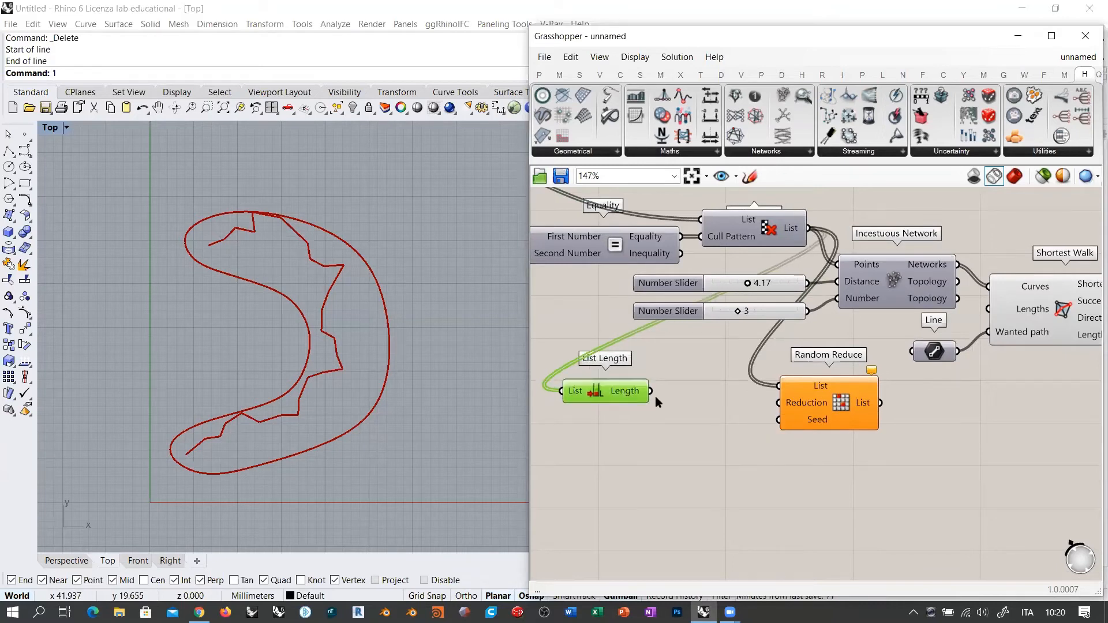
# Step: Add a Subtraction component between List Length and Random Reduce, with List Length's output feeding input A
pyautogui.doubleClick(684, 410)
pyautogui.write('Subtraction')
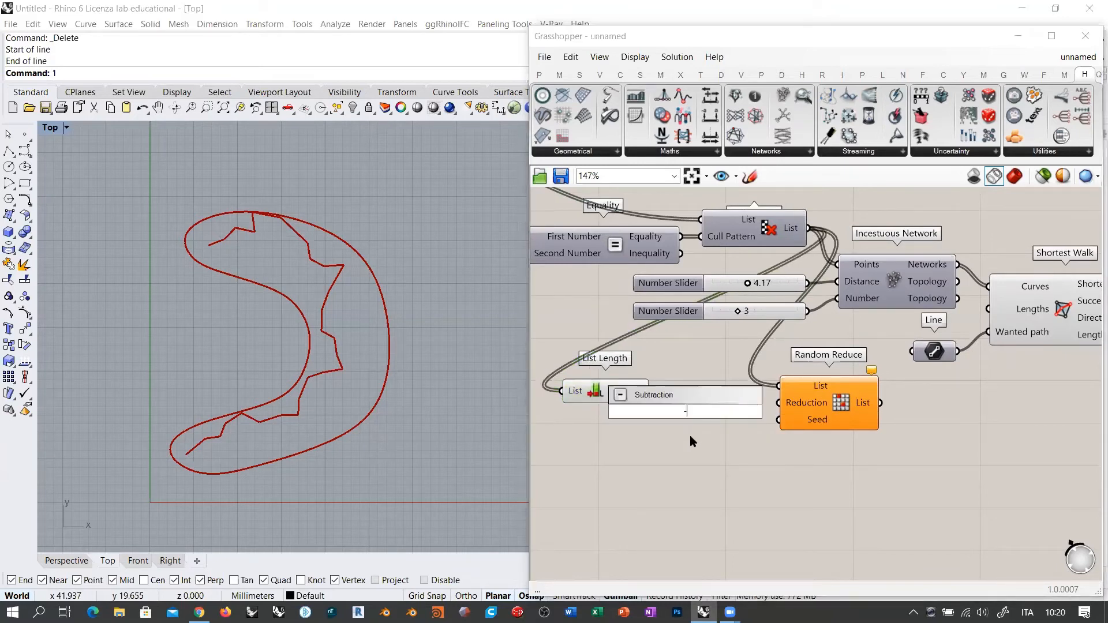
pyautogui.press('Return')
pyautogui.moveTo(698, 419); pyautogui.dragTo(710, 415)
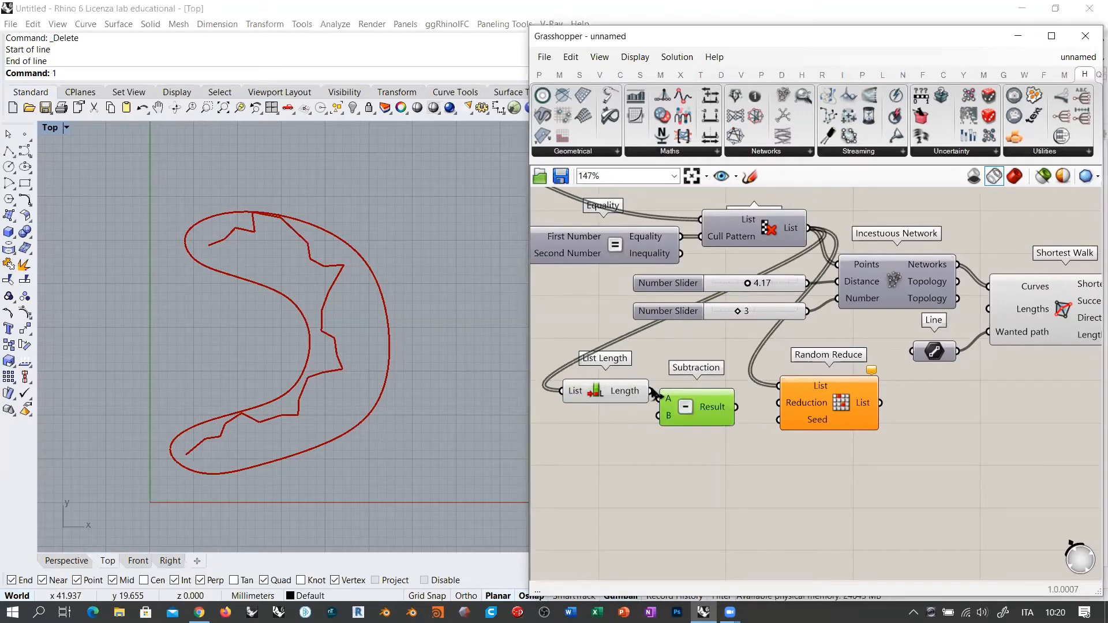
# Step: Add a number slider set to 2 as Subtraction's B input and feed the Result into Random Reduce's Reduction input
pyautogui.doubleClick(619, 434)
pyautogui.write('2')
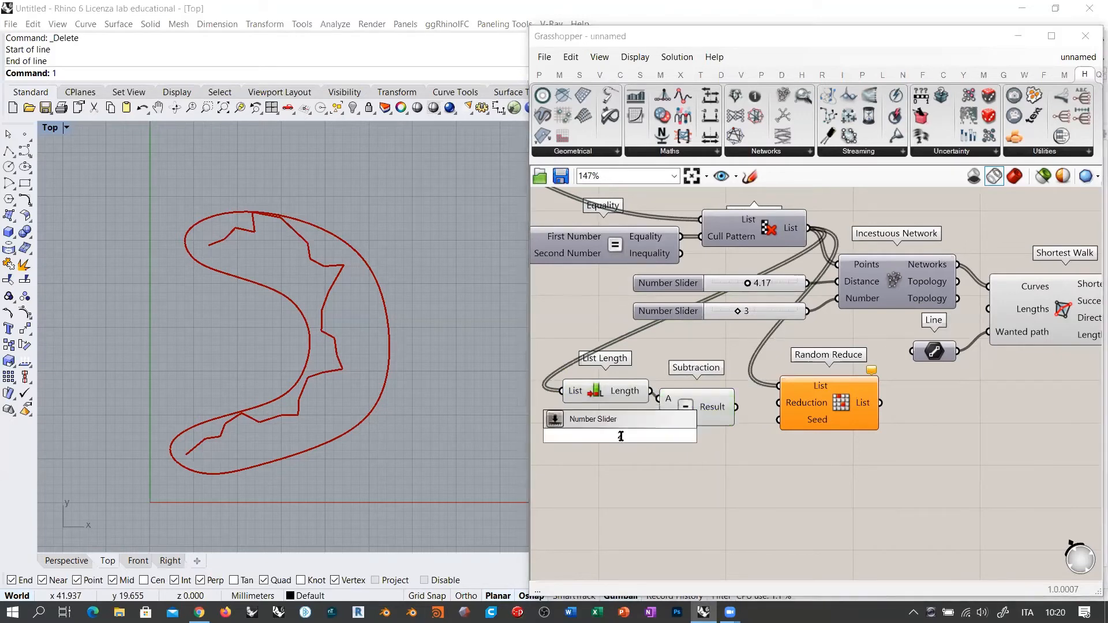
pyautogui.press('Return')
pyautogui.moveTo(621, 430); pyautogui.dragTo(575, 419)
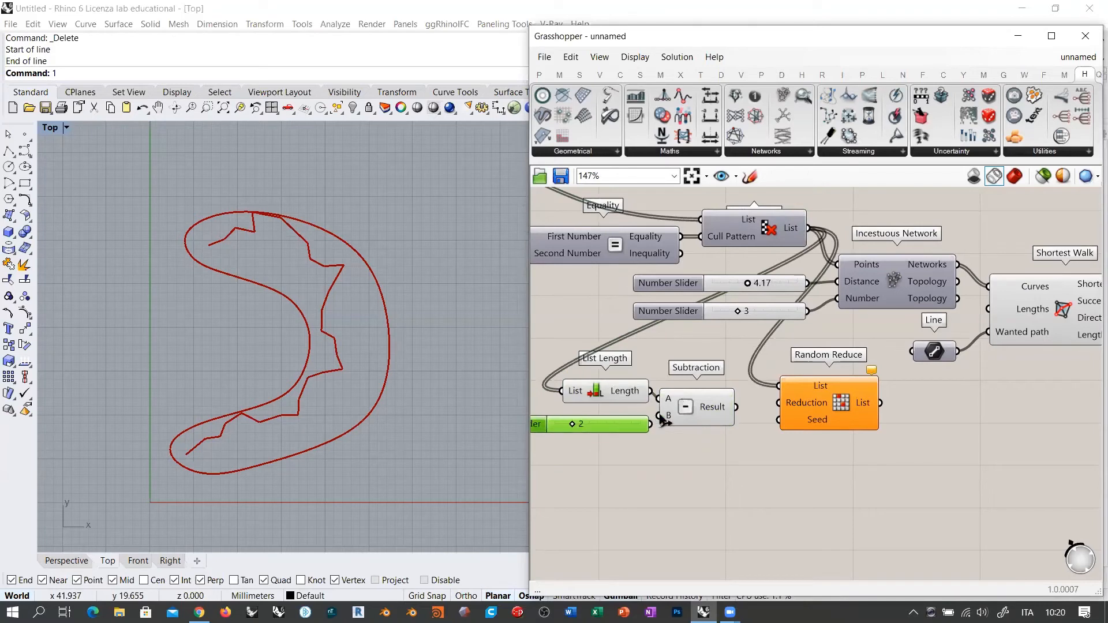
pyautogui.moveTo(659, 416); pyautogui.dragTo(651, 424)
pyautogui.click(702, 453)
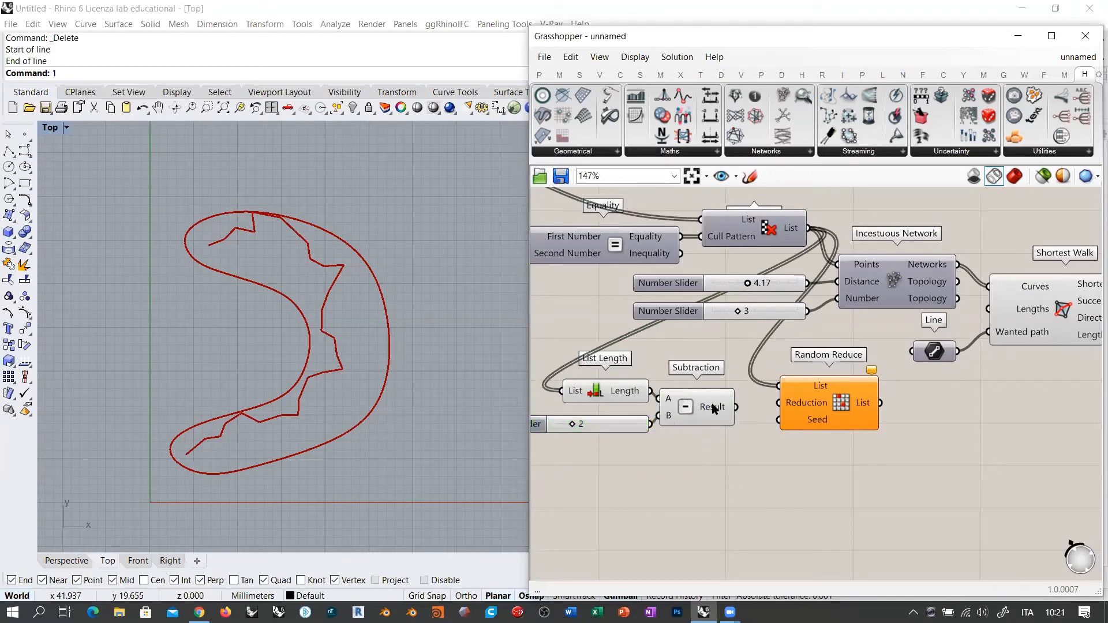
pyautogui.moveTo(736, 407); pyautogui.dragTo(778, 403)
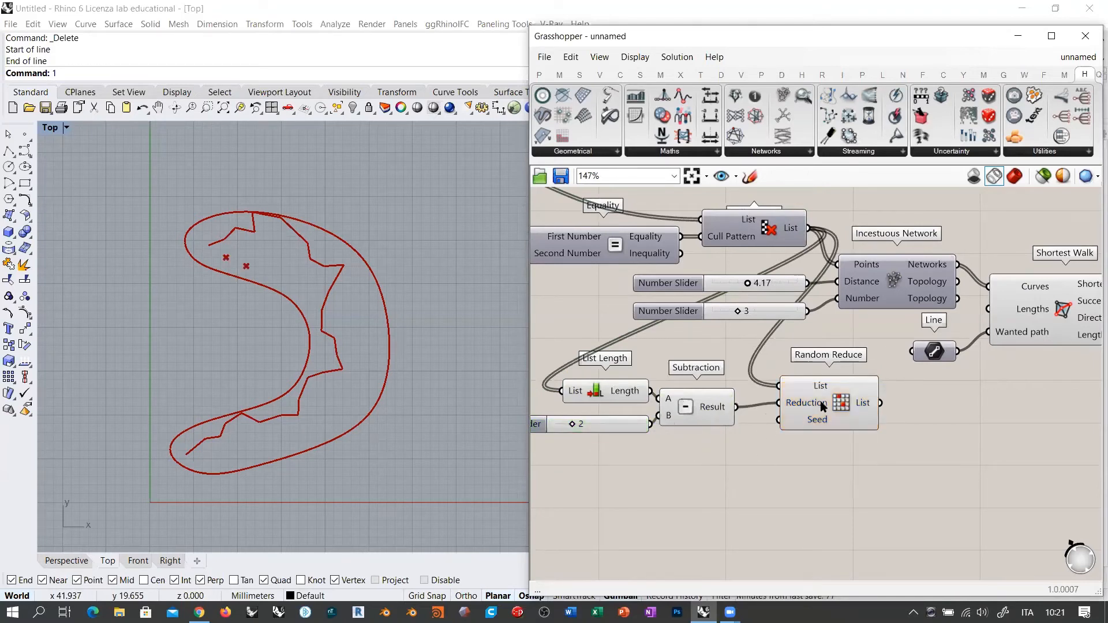
pyautogui.moveTo(849, 416); pyautogui.dragTo(837, 420)
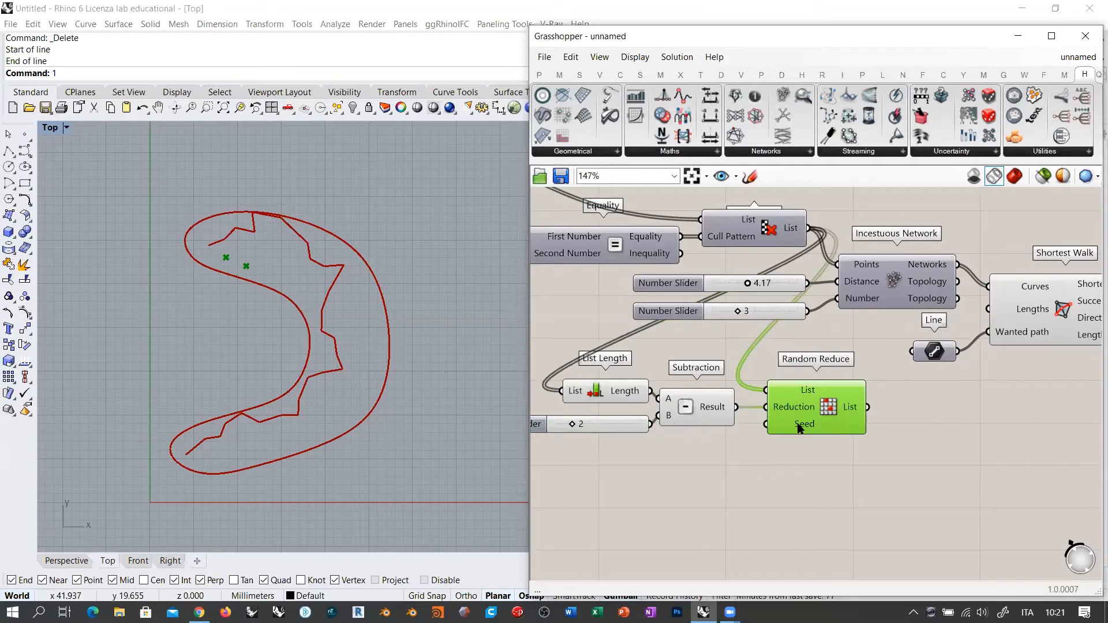
# Step: Place a Seed Generator below Subtraction and wire its Random output into Random Reduce's Seed input
pyautogui.moveTo(799, 428)
pyautogui.scroll(-5, 836, 420)
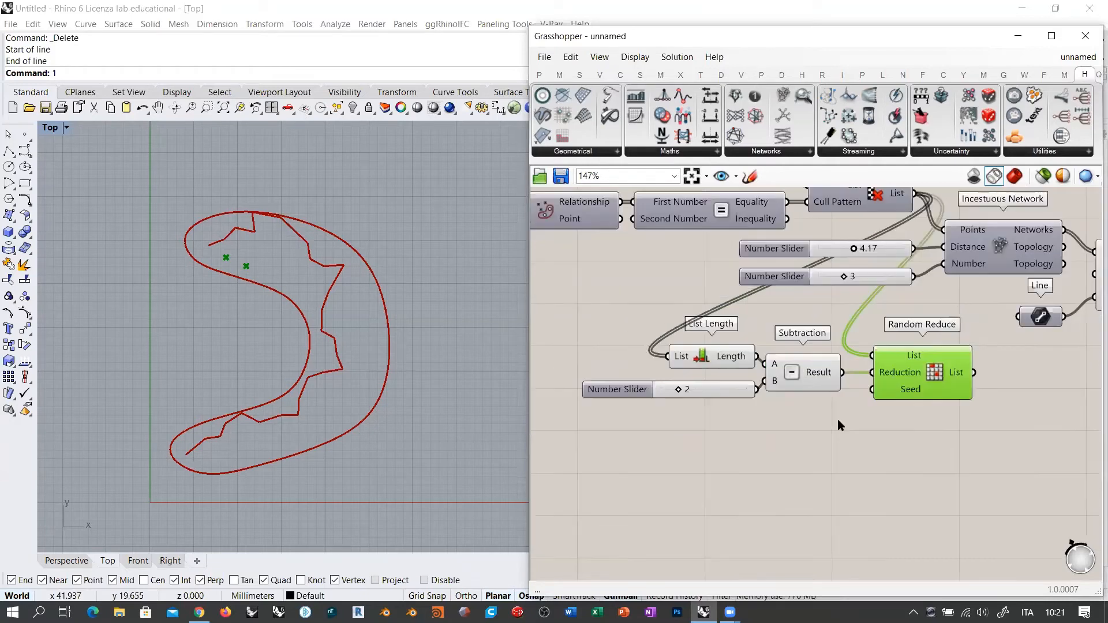
pyautogui.keyDown('alt'); pyautogui.moveTo(566, 255); pyautogui.dragTo(922, 369); pyautogui.keyUp('alt')
pyautogui.scroll(4, 912, 426)
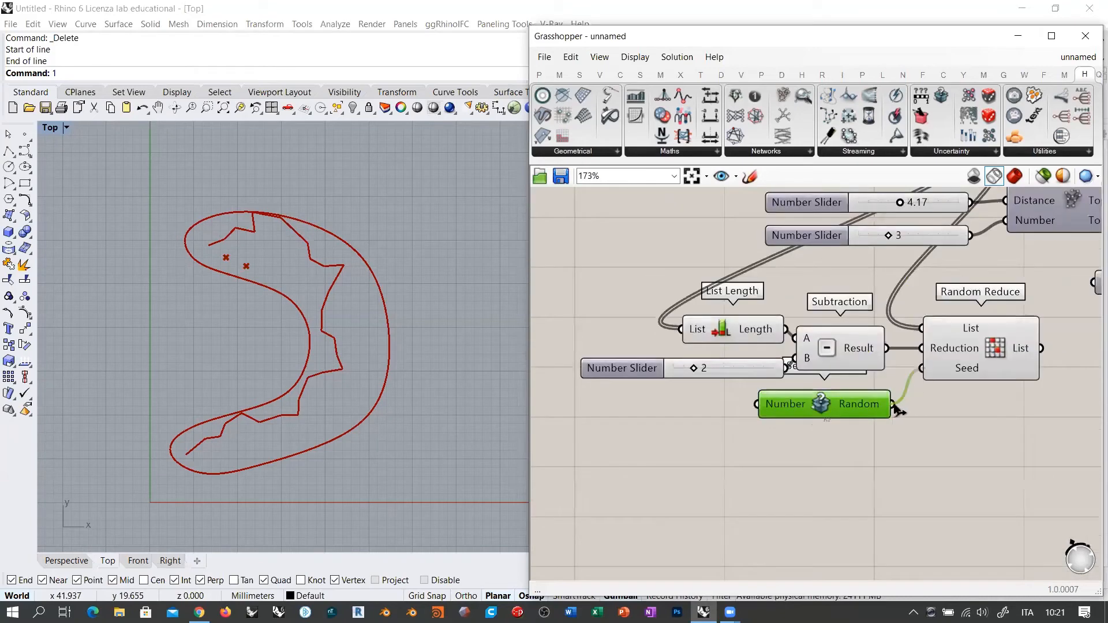
pyautogui.click(929, 457)
pyautogui.moveTo(822, 404); pyautogui.dragTo(815, 424)
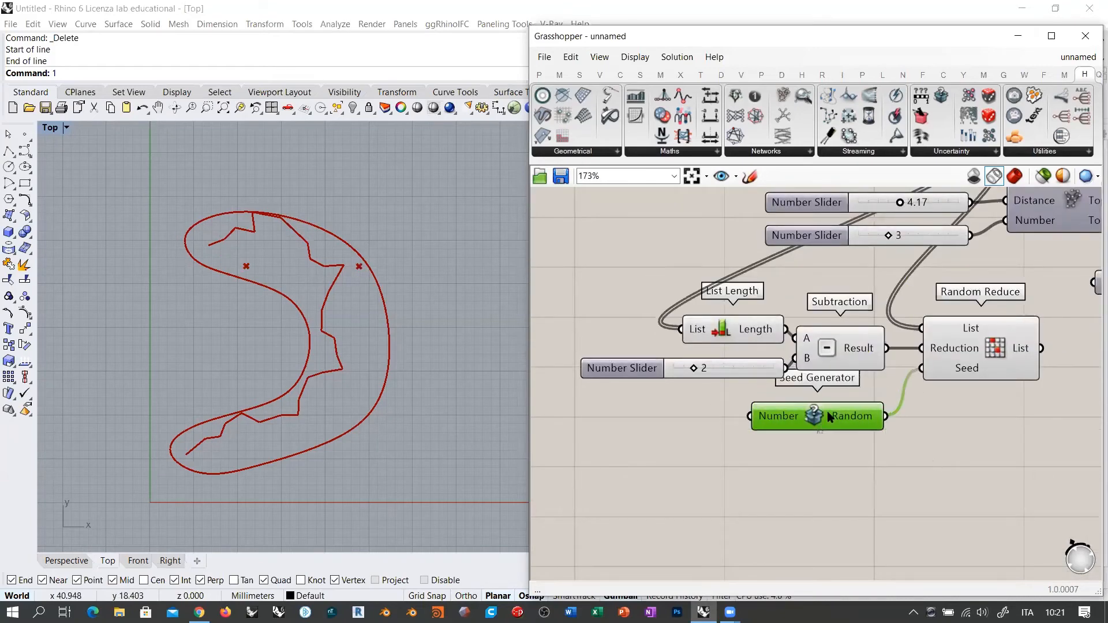
pyautogui.click(843, 477)
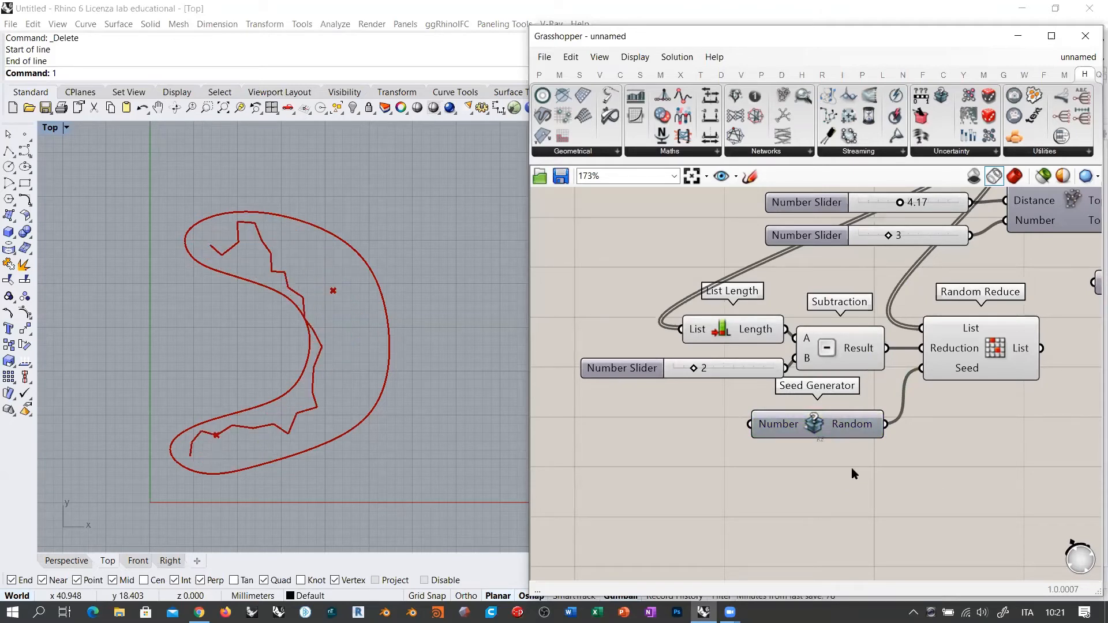
# Step: Add a second Seed Generator feeding Random Reduce's Seed alongside the first and check the reduced list's output
pyautogui.moveTo(881, 426); pyautogui.dragTo(834, 387, button='right')
pyautogui.keyDown('alt'); pyautogui.moveTo(778, 390); pyautogui.dragTo(876, 330); pyautogui.keyUp('alt')
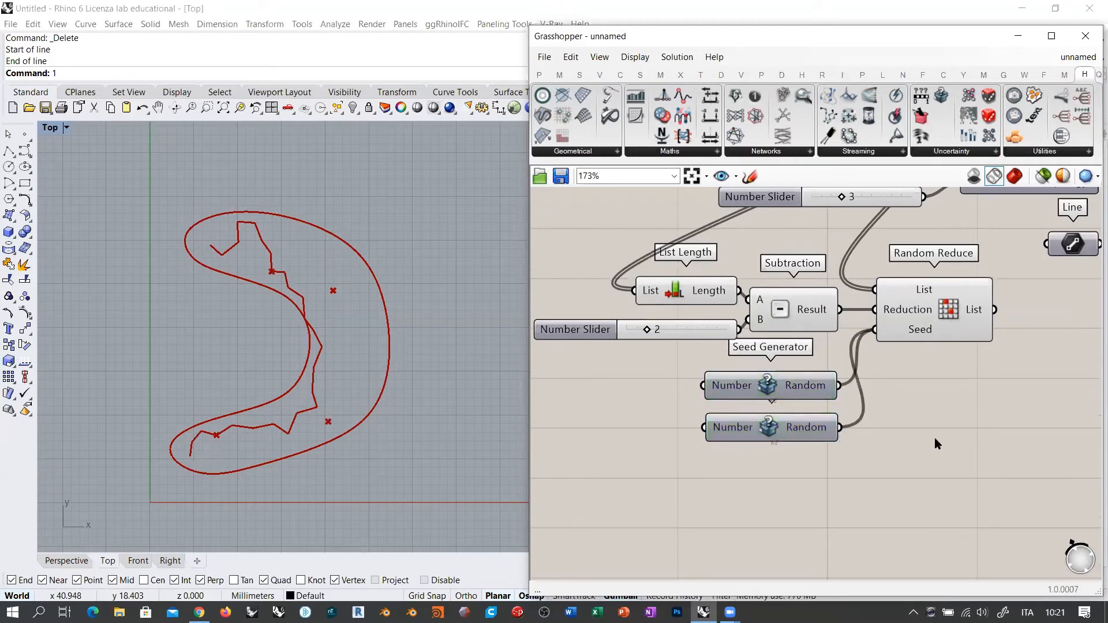
pyautogui.moveTo(976, 313)
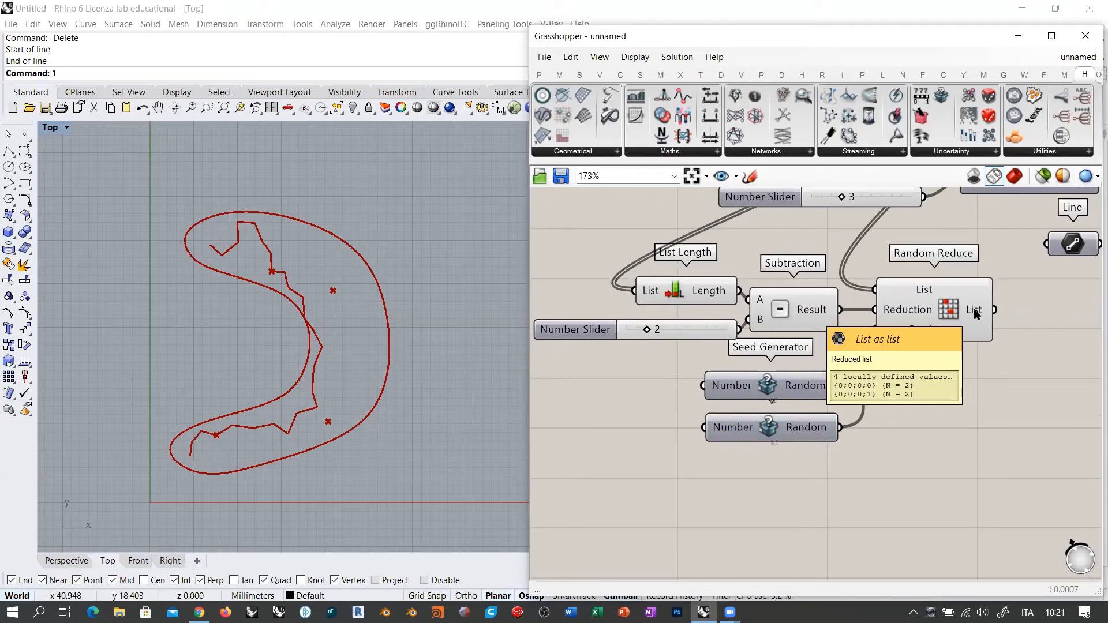
# Step: Add a PolyLine component beside Random Reduce and feed its Vertices input with the reduced list
pyautogui.moveTo(1064, 347); pyautogui.dragTo(864, 367, button='right')
pyautogui.doubleClick(864, 367)
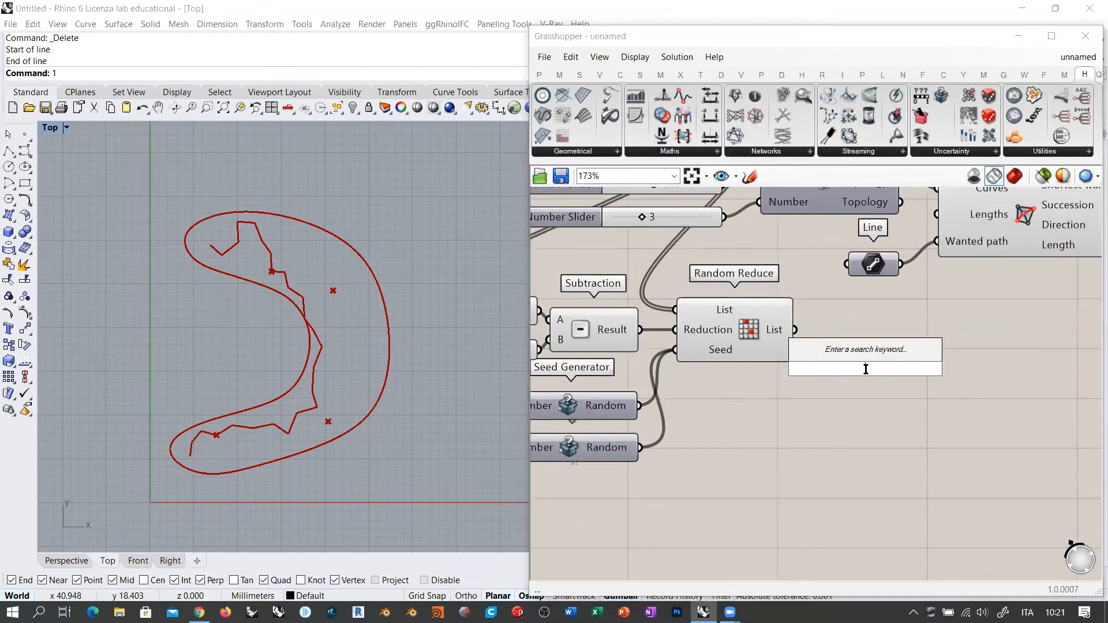
pyautogui.write('polyli')
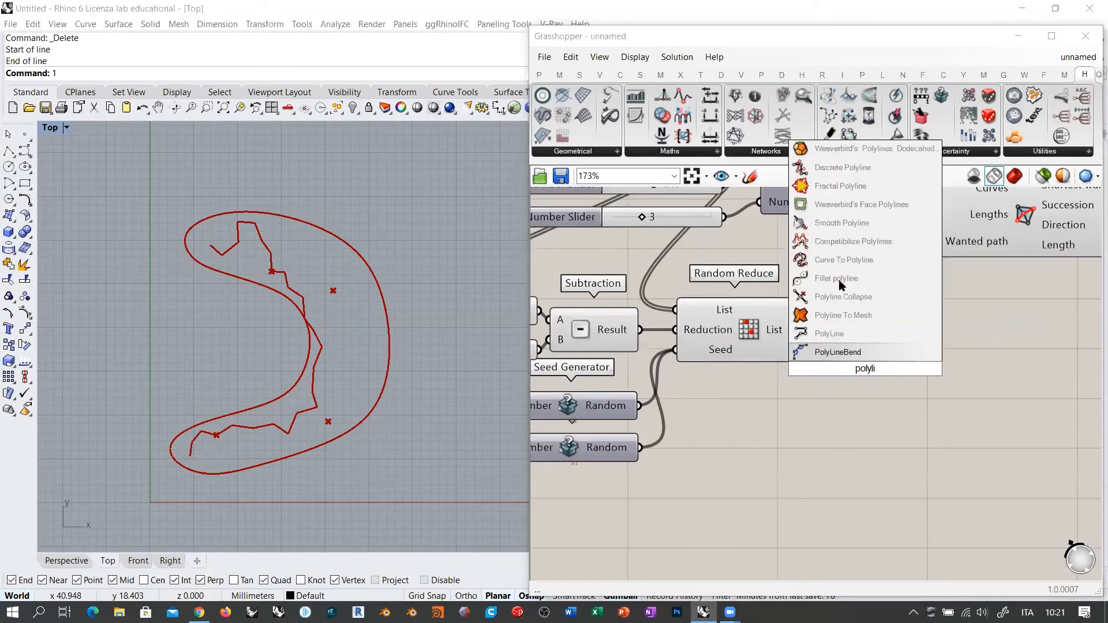
pyautogui.click(832, 334)
pyautogui.moveTo(796, 330); pyautogui.dragTo(800, 358)
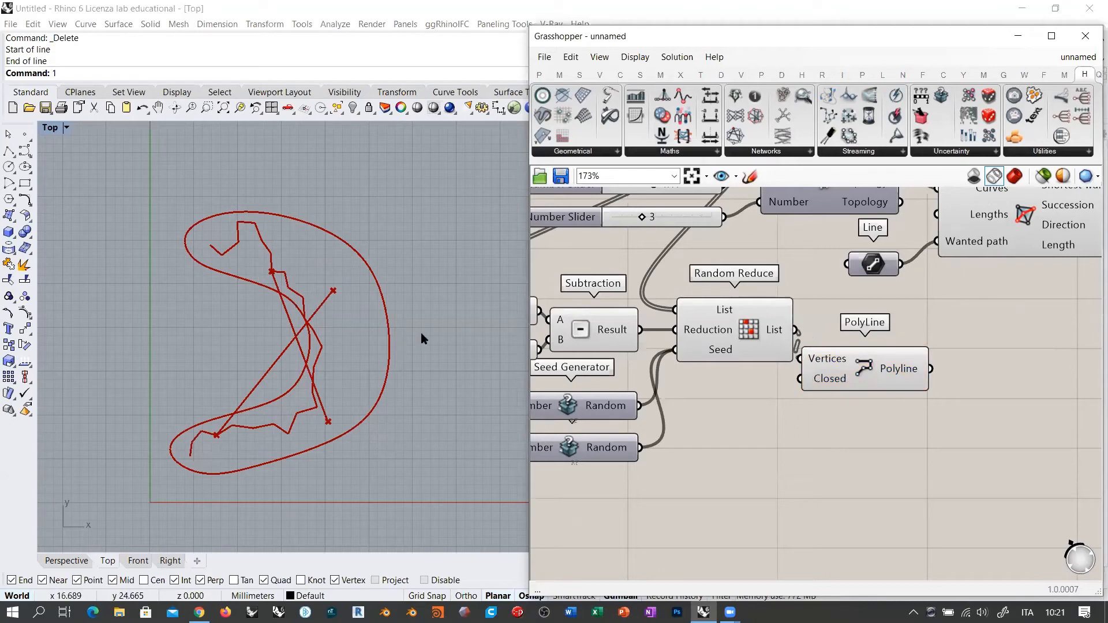
pyautogui.scroll(-2, 901, 376)
pyautogui.moveTo(872, 377); pyautogui.dragTo(883, 353)
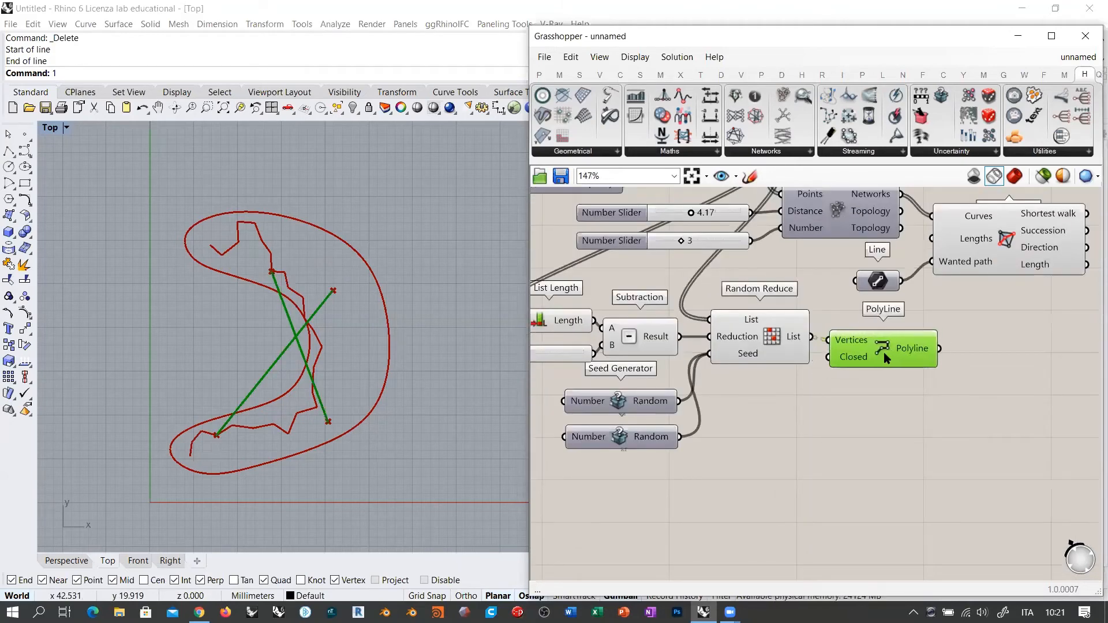
pyautogui.click(756, 385)
# Step: Set the slider feeding Subtraction's B input to 7 and check Random Reduce's output
pyautogui.moveTo(620, 370); pyautogui.dragTo(691, 375, button='right')
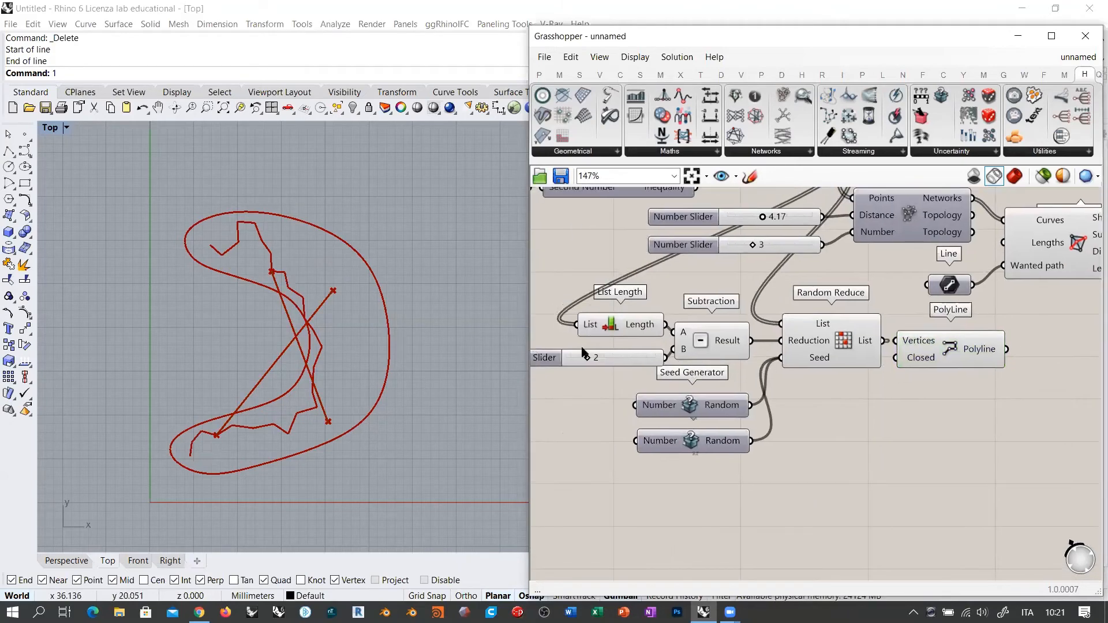
pyautogui.moveTo(590, 362); pyautogui.dragTo(636, 365)
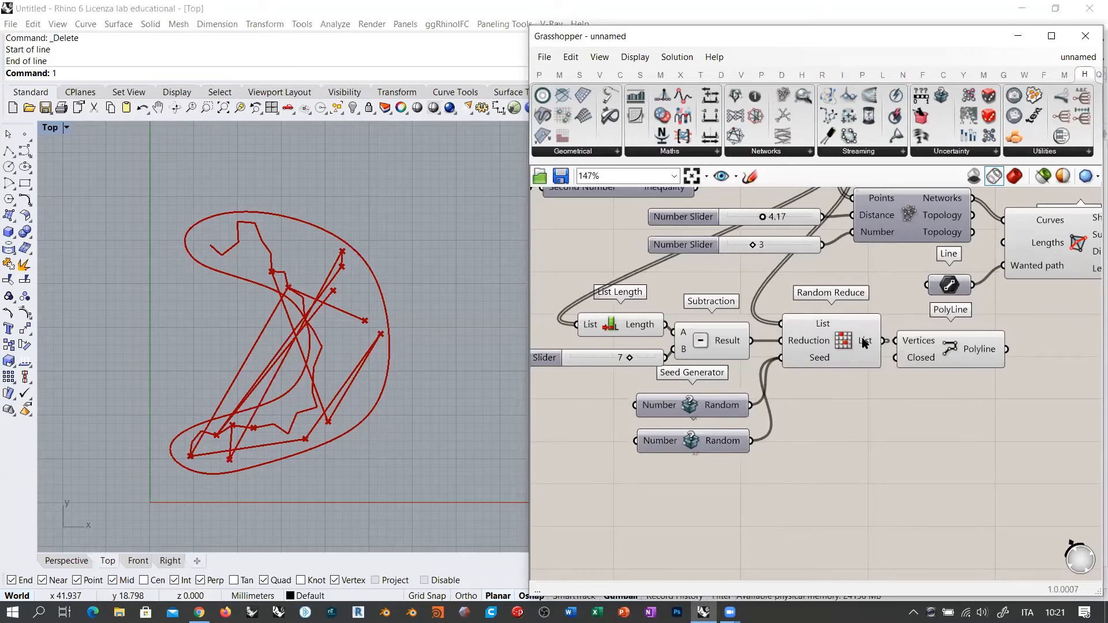
pyautogui.moveTo(866, 343)
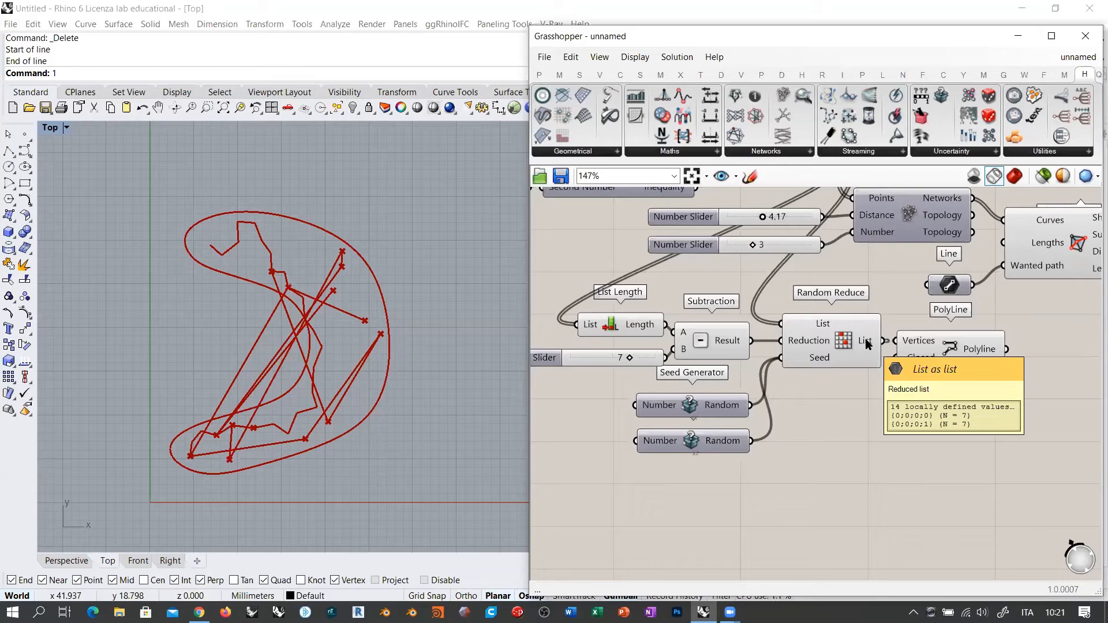
# Step: Insert a Flip Matrix component between Random Reduce's list and PolyLine's Vertices input, lining up the three components
pyautogui.moveTo(891, 400); pyautogui.dragTo(729, 391, button='right')
pyautogui.moveTo(779, 342); pyautogui.dragTo(872, 342)
pyautogui.doubleClick(788, 392)
pyautogui.write('flip')
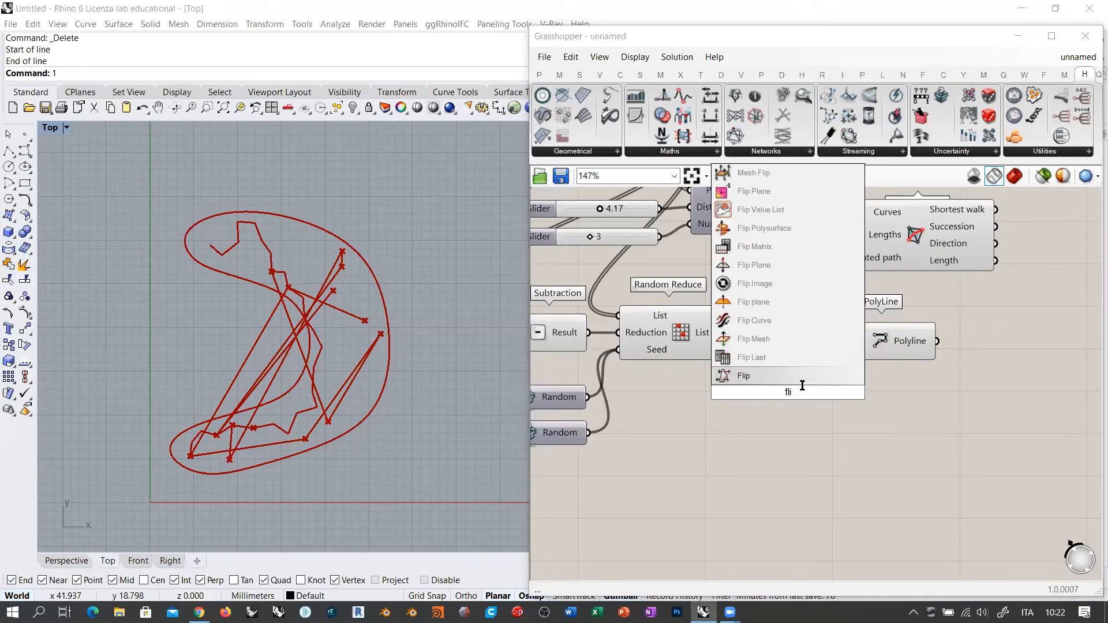
pyautogui.click(749, 247)
pyautogui.moveTo(725, 332); pyautogui.dragTo(748, 386)
pyautogui.moveTo(842, 348); pyautogui.dragTo(869, 346)
pyautogui.moveTo(832, 393); pyautogui.dragTo(853, 333)
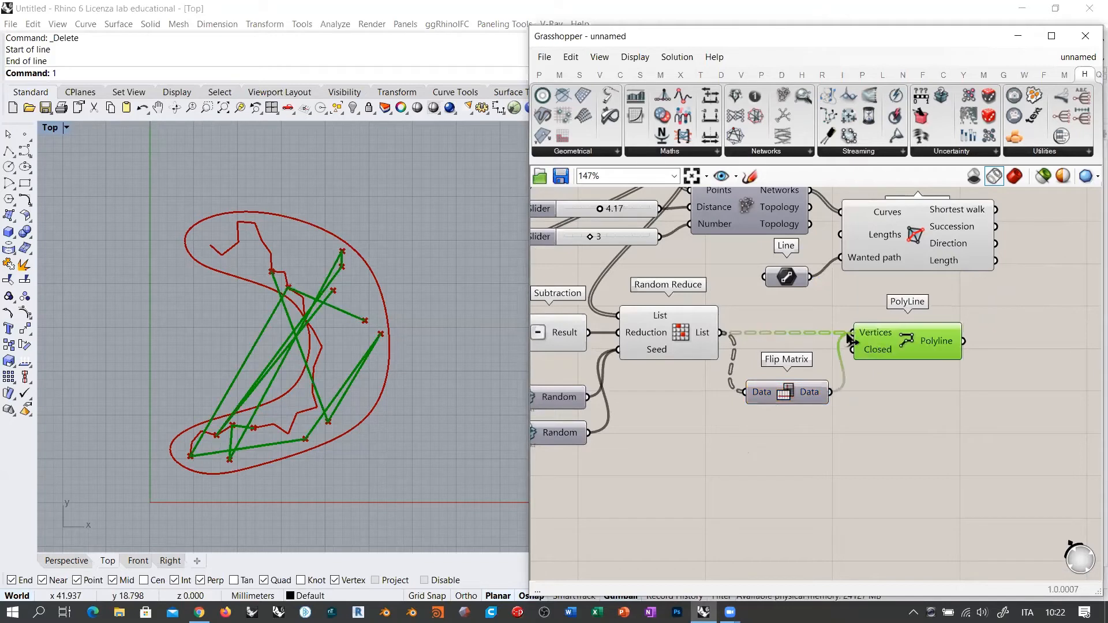
pyautogui.moveTo(786, 396); pyautogui.dragTo(775, 336)
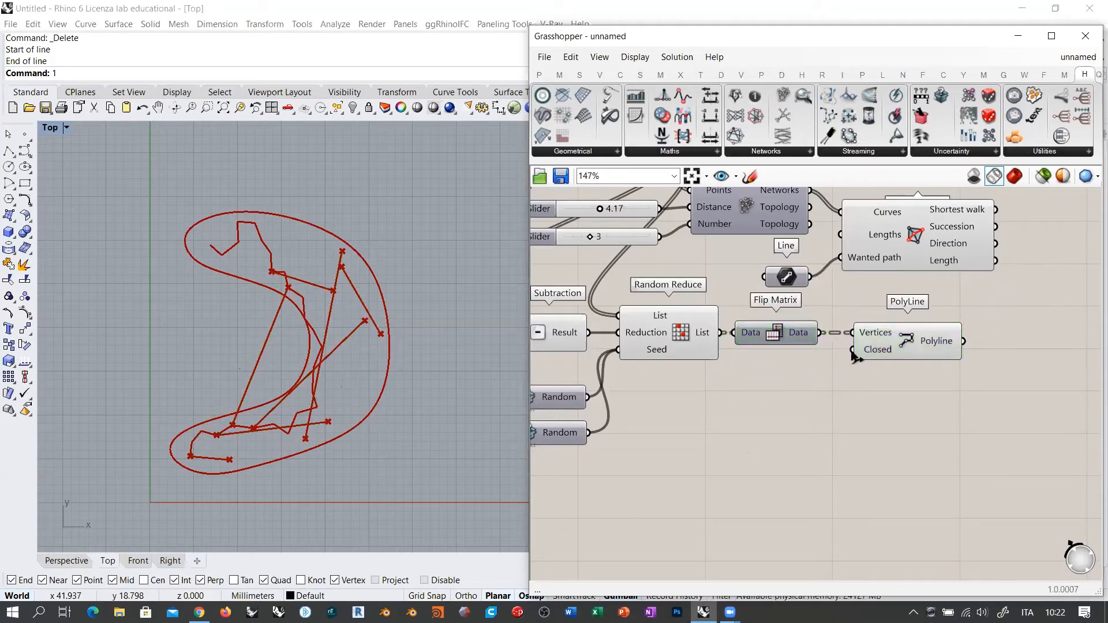
pyautogui.moveTo(897, 341); pyautogui.dragTo(882, 340)
pyautogui.click(874, 387)
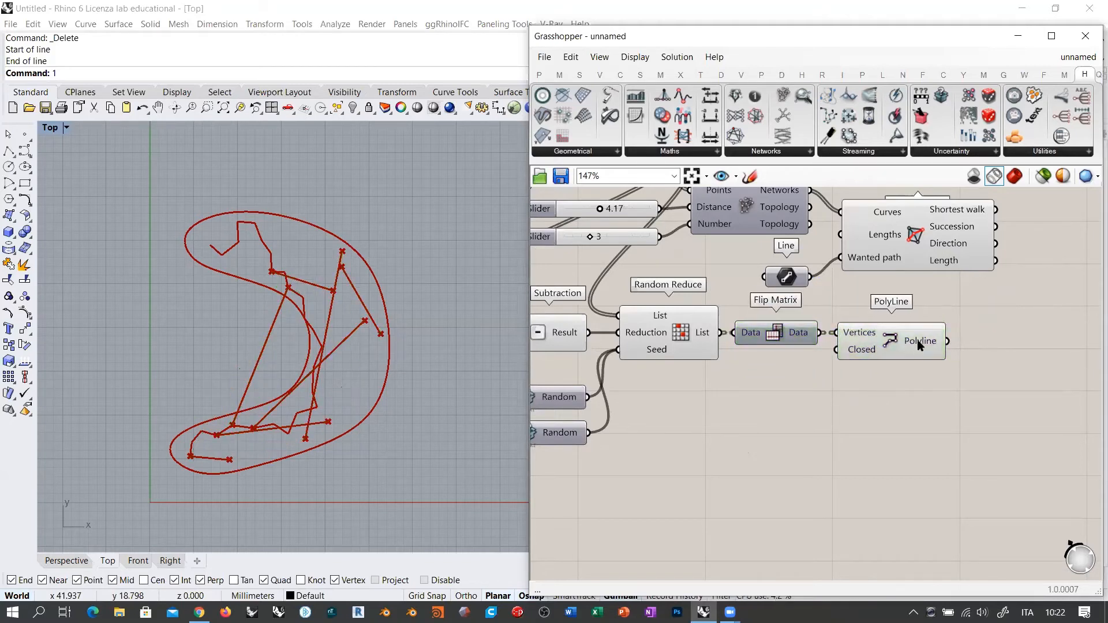
pyautogui.moveTo(917, 345)
# Step: Set the slider feeding Subtraction's B input to 10
pyautogui.moveTo(768, 357); pyautogui.dragTo(937, 361, button='right')
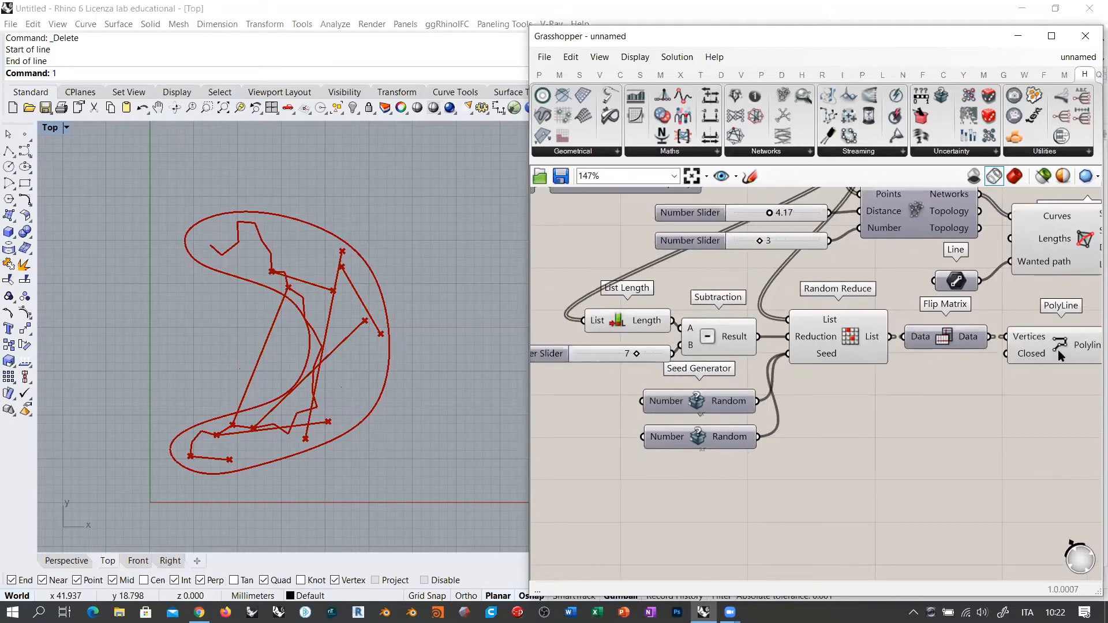
pyautogui.click(612, 354)
pyautogui.click(598, 457)
pyautogui.moveTo(642, 355)
pyautogui.mouseDown()
pyautogui.moveTo(674, 358)
pyautogui.moveTo(584, 358)
pyautogui.moveTo(663, 355)
pyautogui.mouseUp()
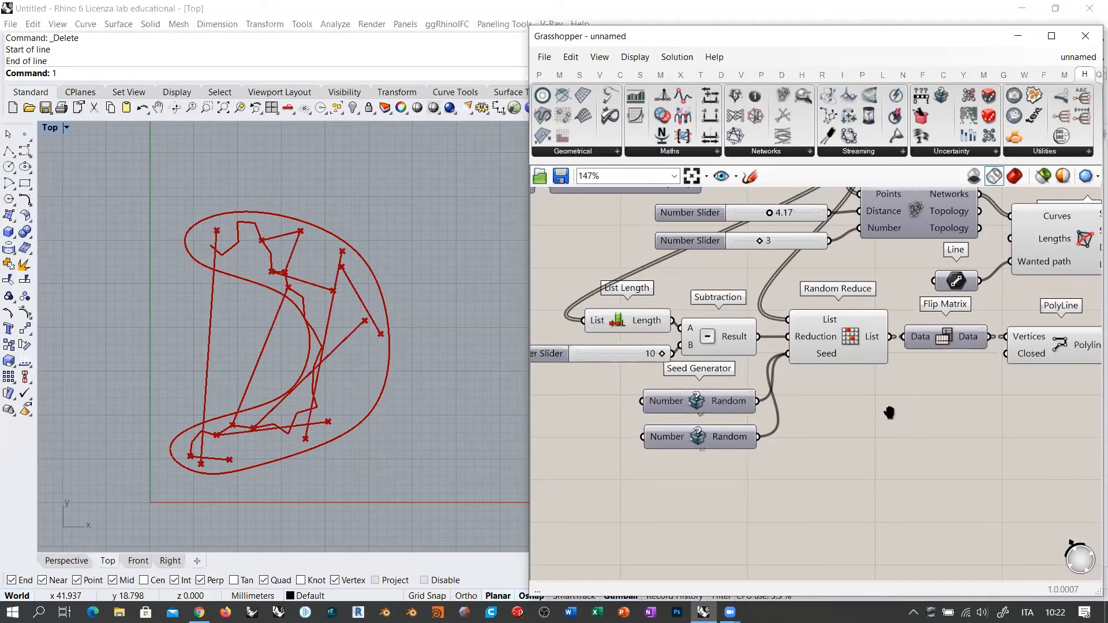
# Step: Move the Line parameter and Shortest Walk clear of PolyLine and feed PolyLine's output into the Line parameter
pyautogui.scroll(-3, 891, 411)
pyautogui.moveTo(848, 376); pyautogui.dragTo(697, 348)
pyautogui.moveTo(819, 338); pyautogui.dragTo(838, 353)
pyautogui.click(898, 384)
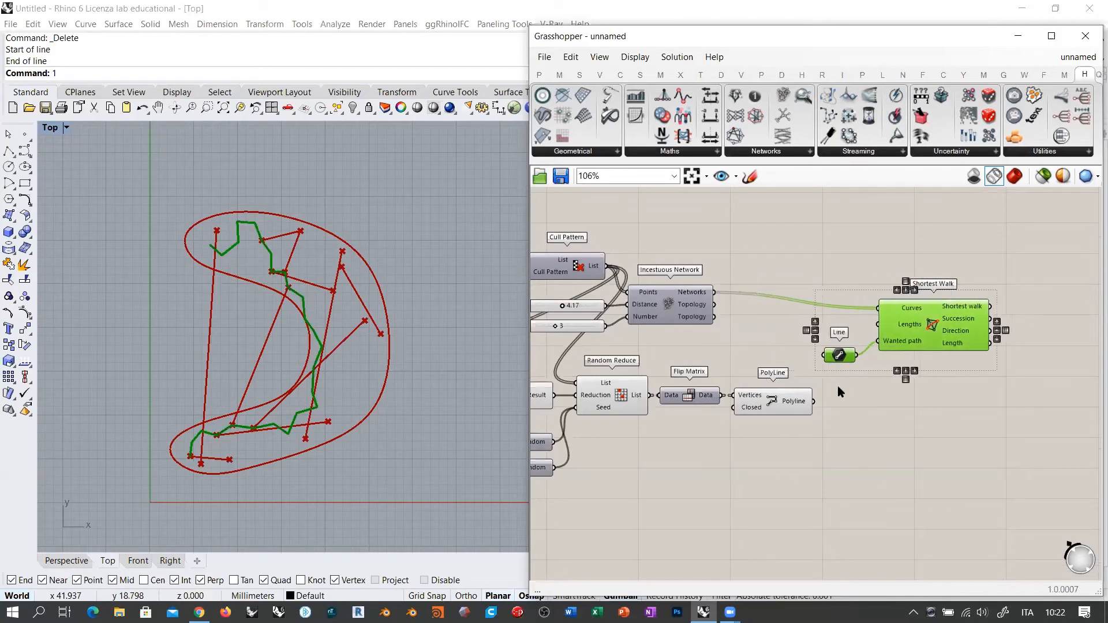
pyautogui.click(837, 386)
pyautogui.moveTo(814, 401); pyautogui.dragTo(822, 355)
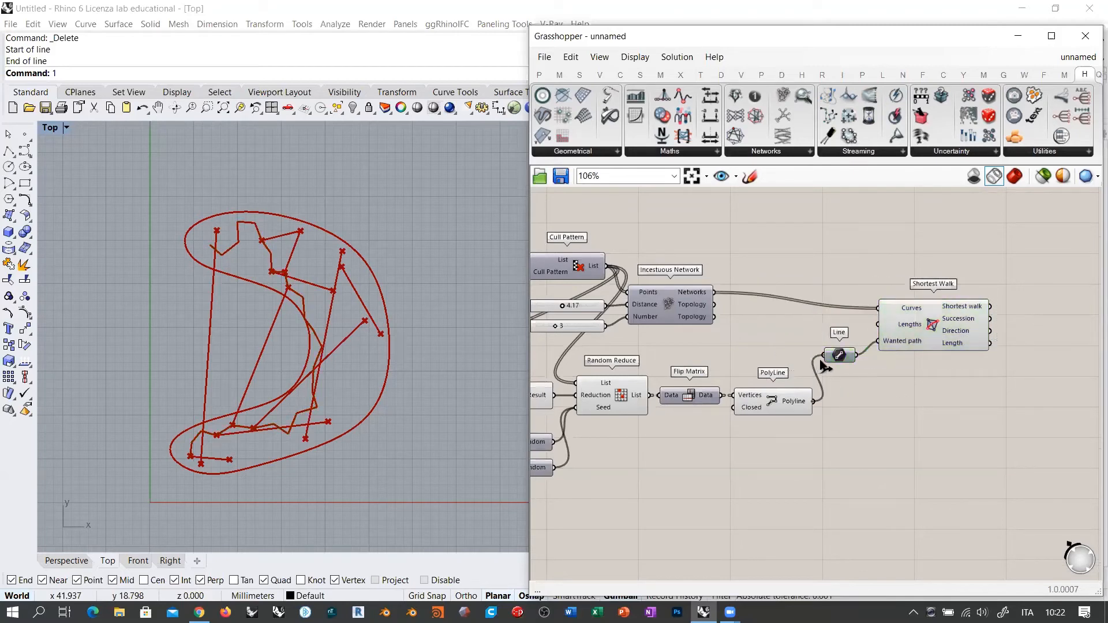
# Step: Turn off PolyLine's preview
pyautogui.click(777, 398)
pyautogui.hotkey('ctrl', 'q')
pyautogui.click(803, 463)
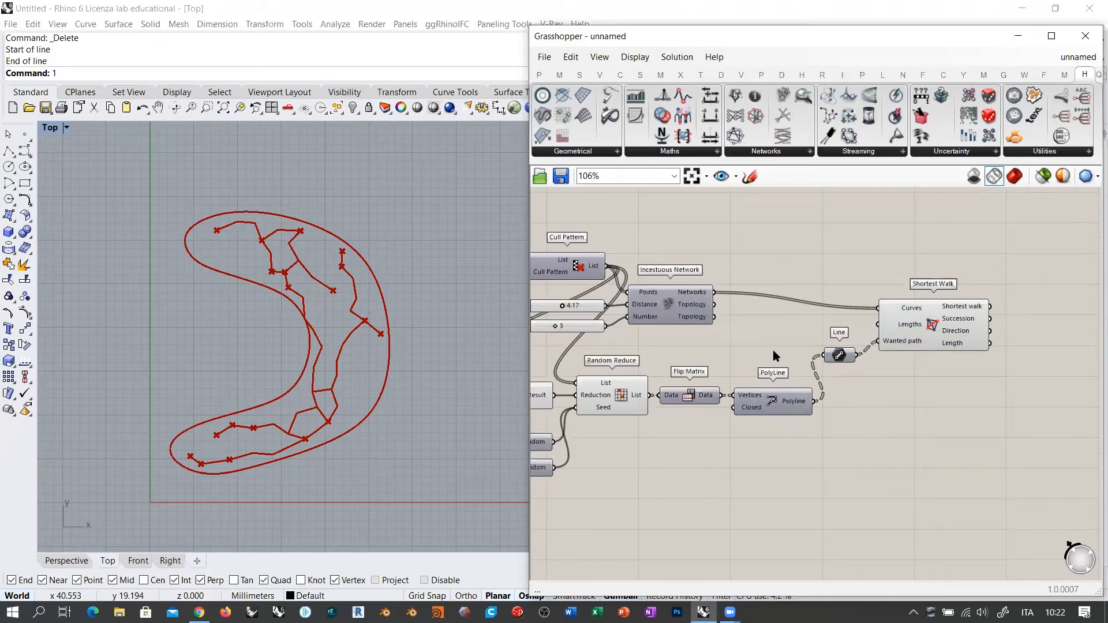
# Step: Set the Count slider feeding Populate 2D to 596
pyautogui.moveTo(691, 346); pyautogui.dragTo(947, 362, button='right')
pyautogui.moveTo(662, 331); pyautogui.dragTo(990, 424, button='right')
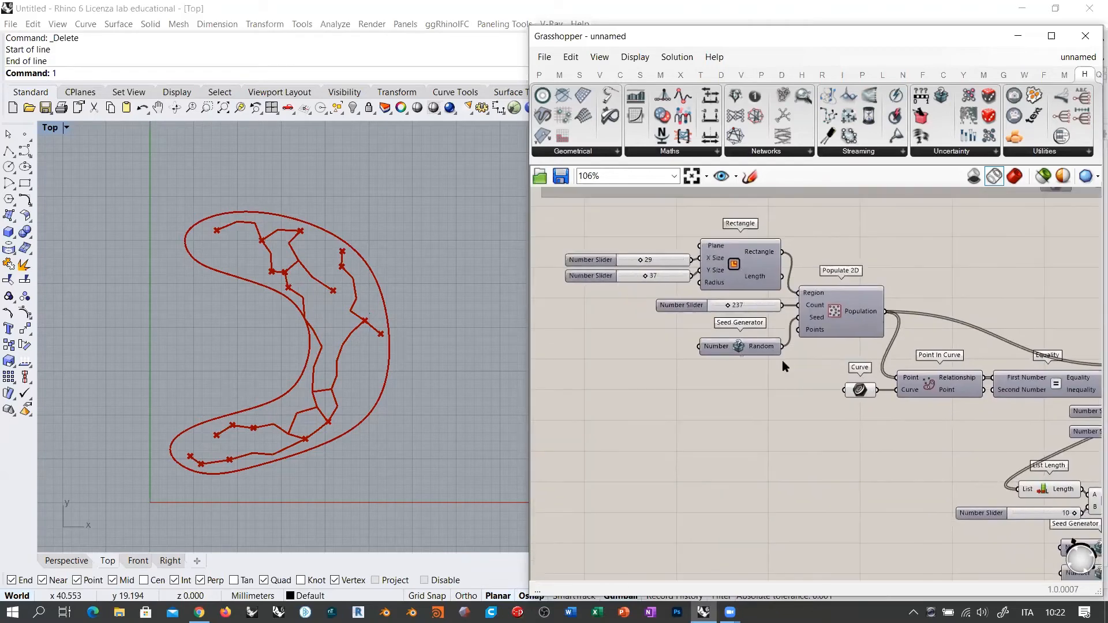
pyautogui.scroll(4, 788, 316)
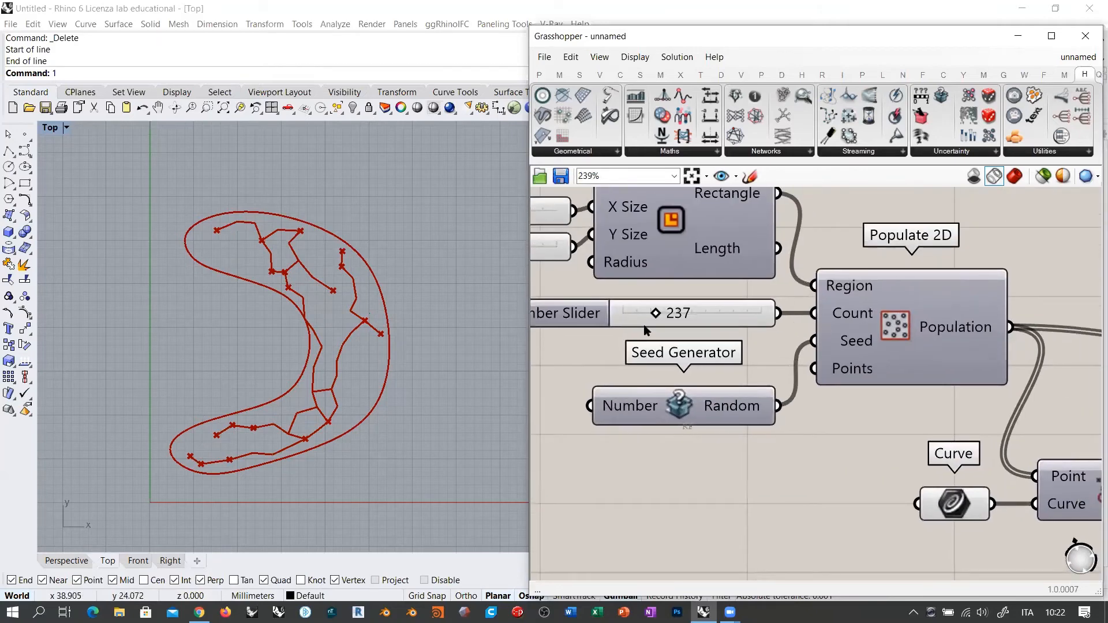
pyautogui.moveTo(656, 313); pyautogui.dragTo(698, 315)
# Step: Examine the Seed Generators feeding Populate 2D and Random Reduce and how they connect through the definition
pyautogui.moveTo(871, 400); pyautogui.dragTo(693, 282, button='right')
pyautogui.scroll(-4, 726, 295)
pyautogui.moveTo(848, 331); pyautogui.dragTo(753, 307, button='right')
pyautogui.scroll(-5, 791, 364)
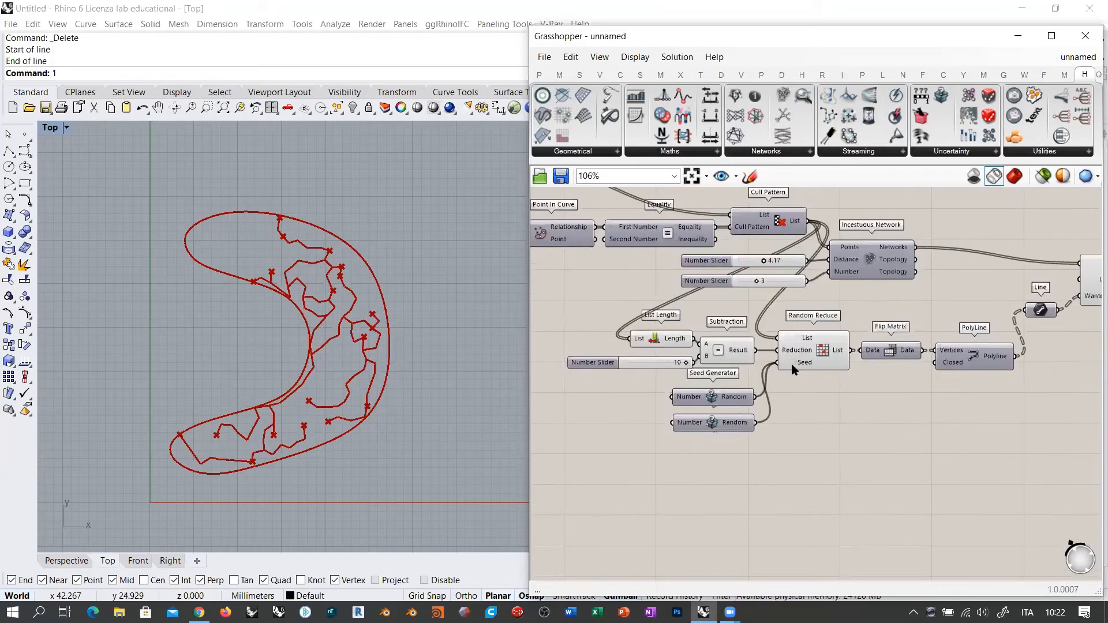
pyautogui.scroll(3, 731, 378)
pyautogui.moveTo(732, 378); pyautogui.dragTo(779, 379, button='right')
pyautogui.moveTo(838, 437); pyautogui.dragTo(958, 450, button='right')
pyautogui.scroll(-1, 957, 451)
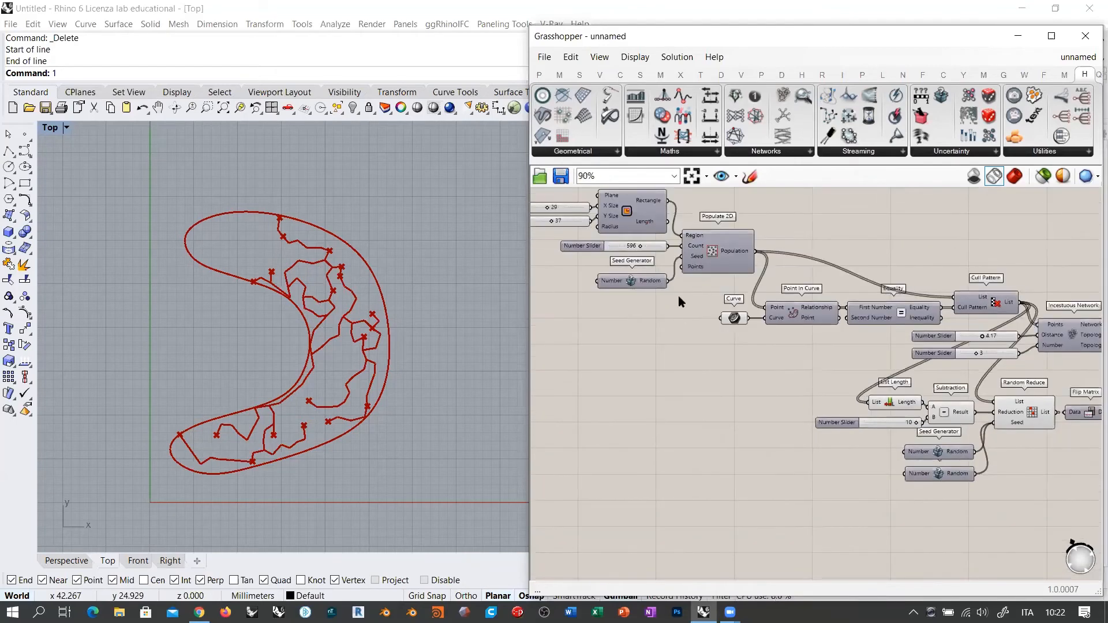
pyautogui.click(633, 281)
pyautogui.moveTo(945, 479); pyautogui.dragTo(922, 447)
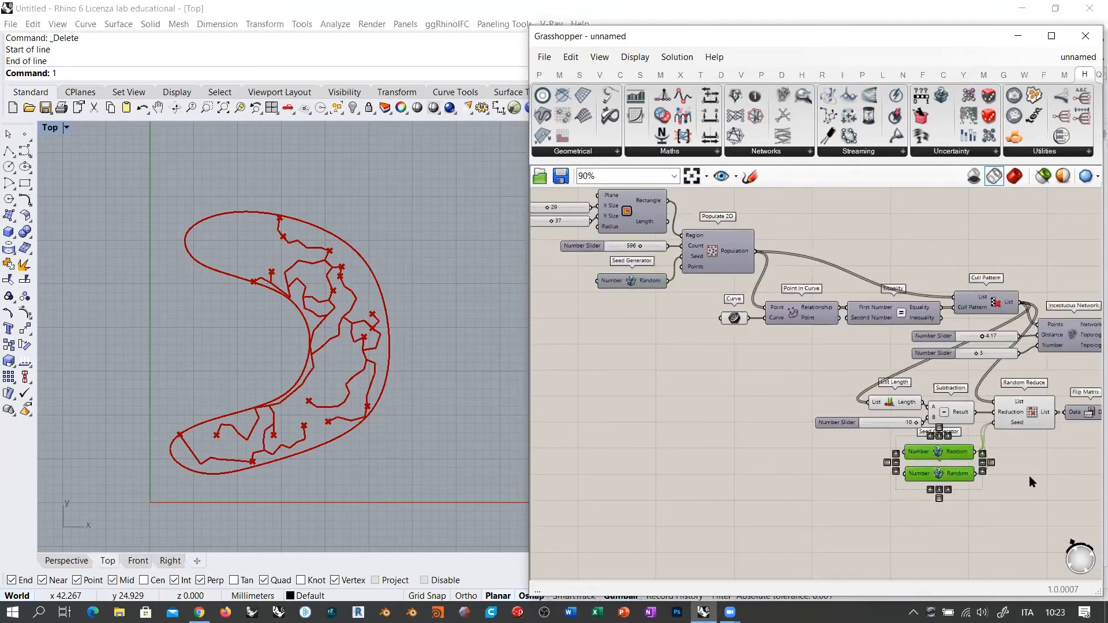
pyautogui.click(1030, 476)
pyautogui.moveTo(1005, 452); pyautogui.dragTo(934, 445, button='right')
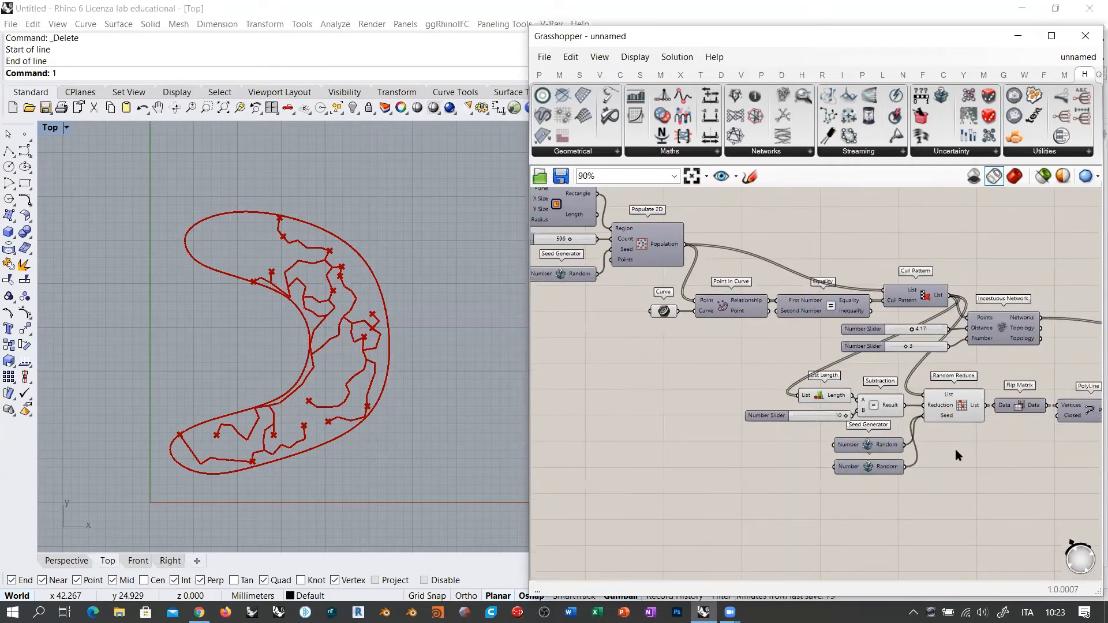
# Step: Recompute the definition repeatedly to see different randomly seeded shortest walks inside the curve
pyautogui.press('F5')
pyautogui.press('F5')
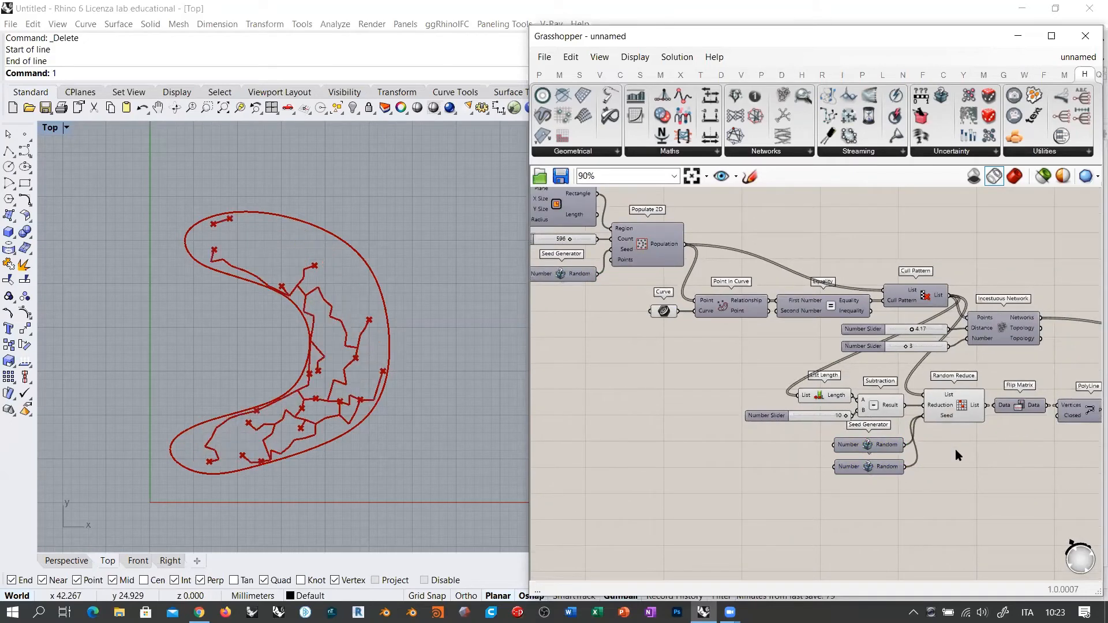
pyautogui.press('F5')
pyautogui.press('F5')
pyautogui.press('F5')
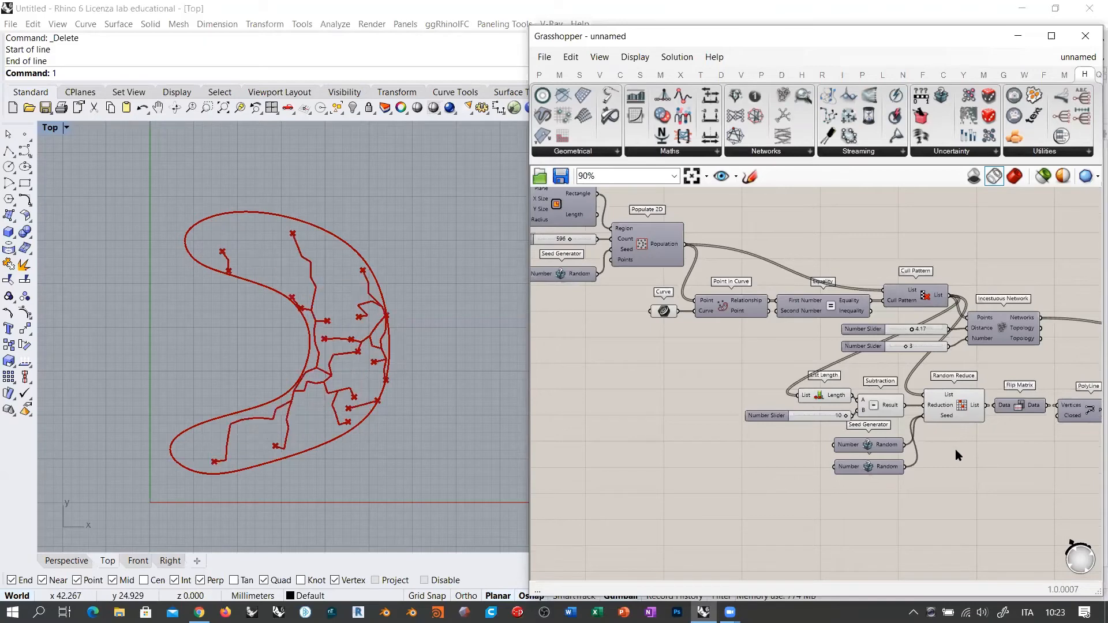
pyautogui.press('F5')
pyautogui.press('F5')
pyautogui.press('F5')
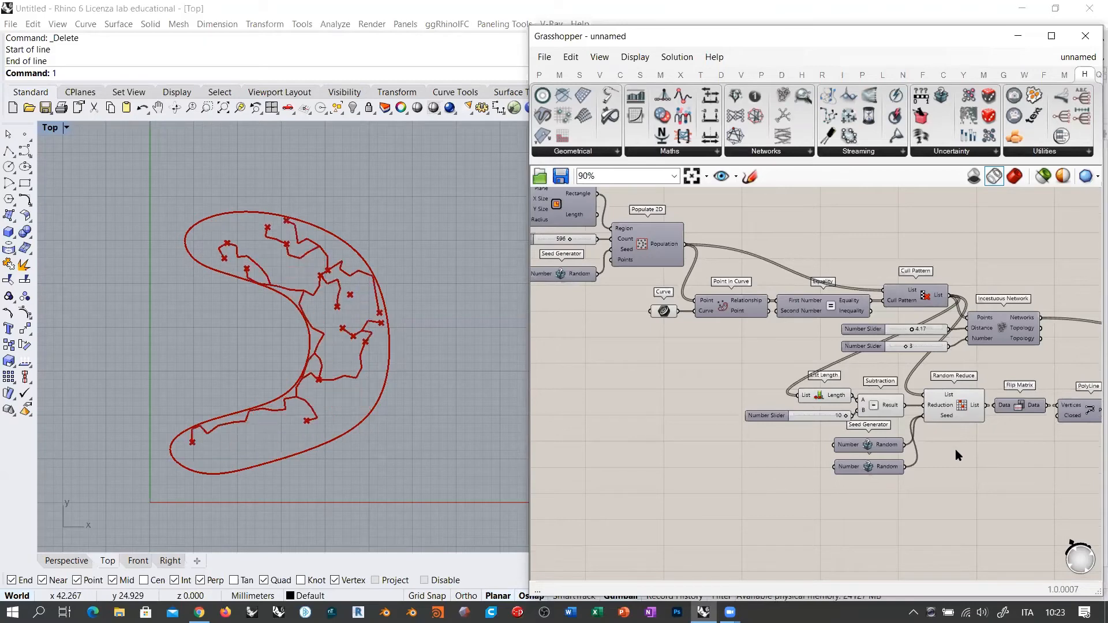
pyautogui.press('F5')
pyautogui.press('F5')
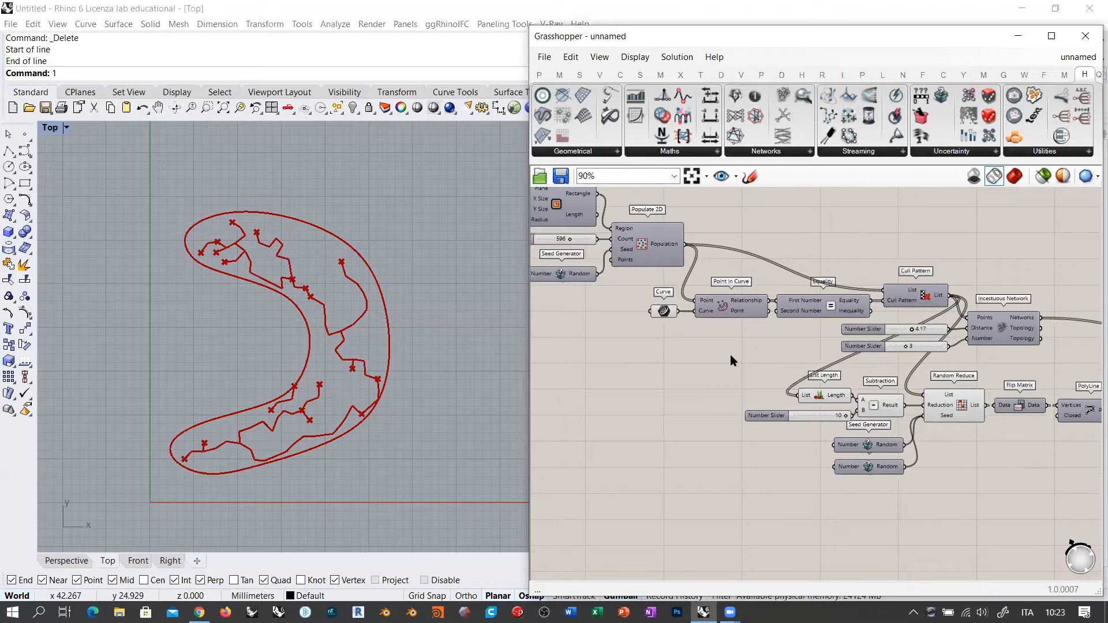
# Step: Disable all components of the curve-bounded shortest-walk definition and collect them in a group
pyautogui.moveTo(730, 355); pyautogui.dragTo(774, 371, button='right')
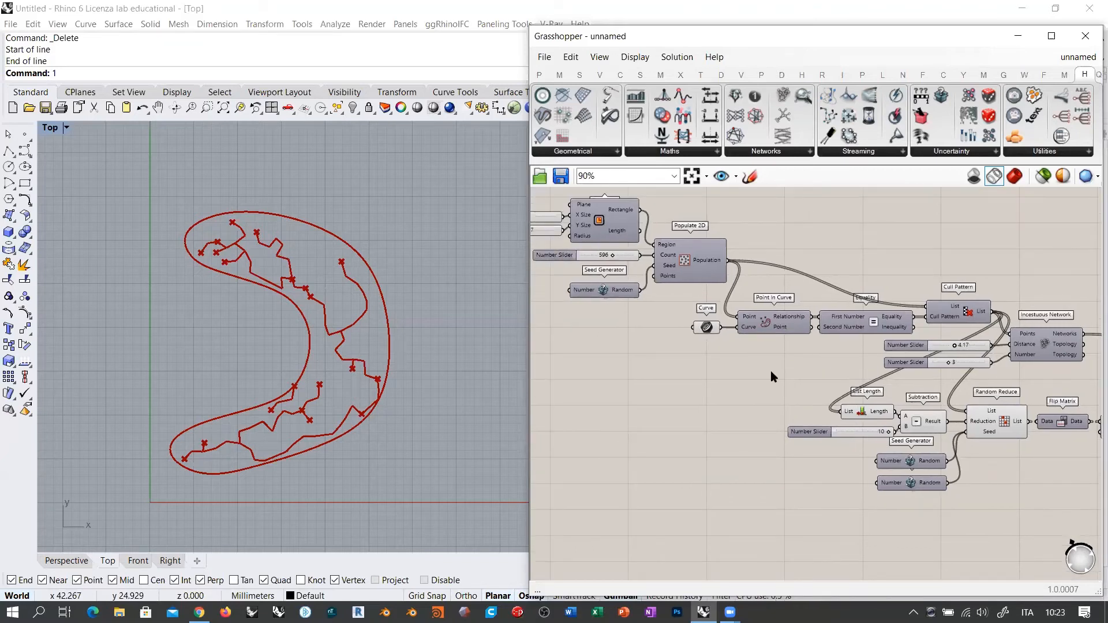
pyautogui.scroll(-3, 781, 371)
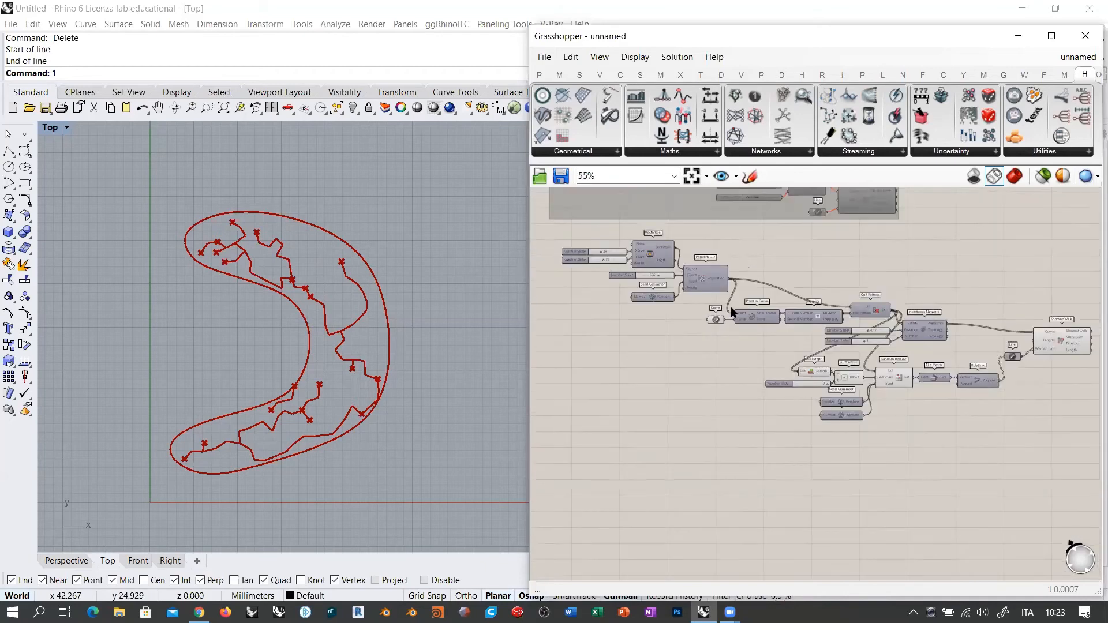
pyautogui.scroll(-1, 924, 305)
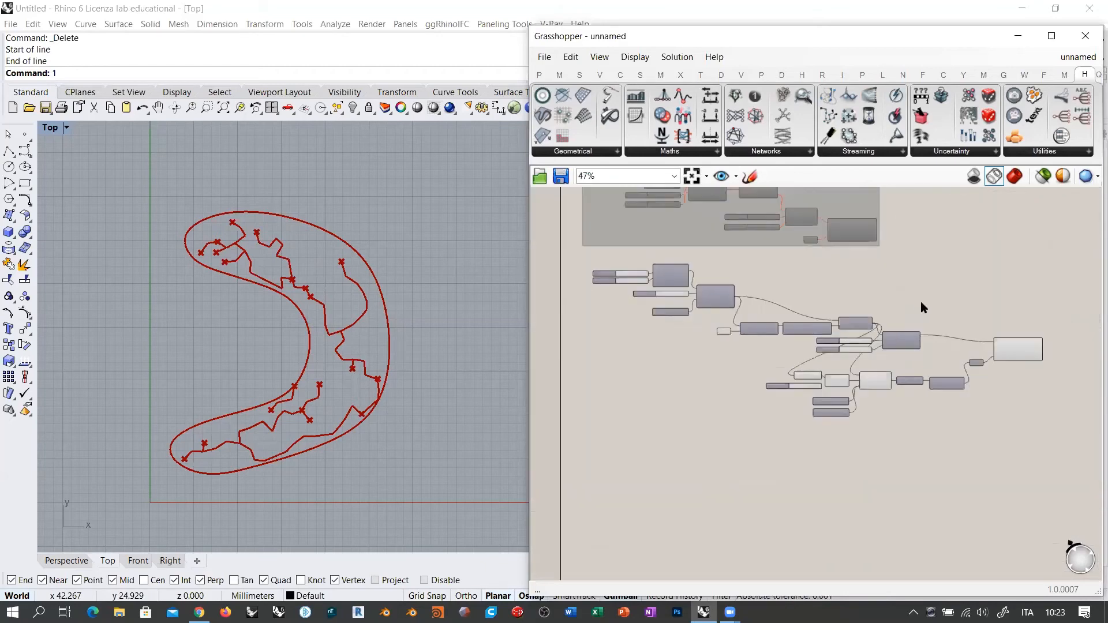
pyautogui.moveTo(1047, 423); pyautogui.dragTo(587, 257)
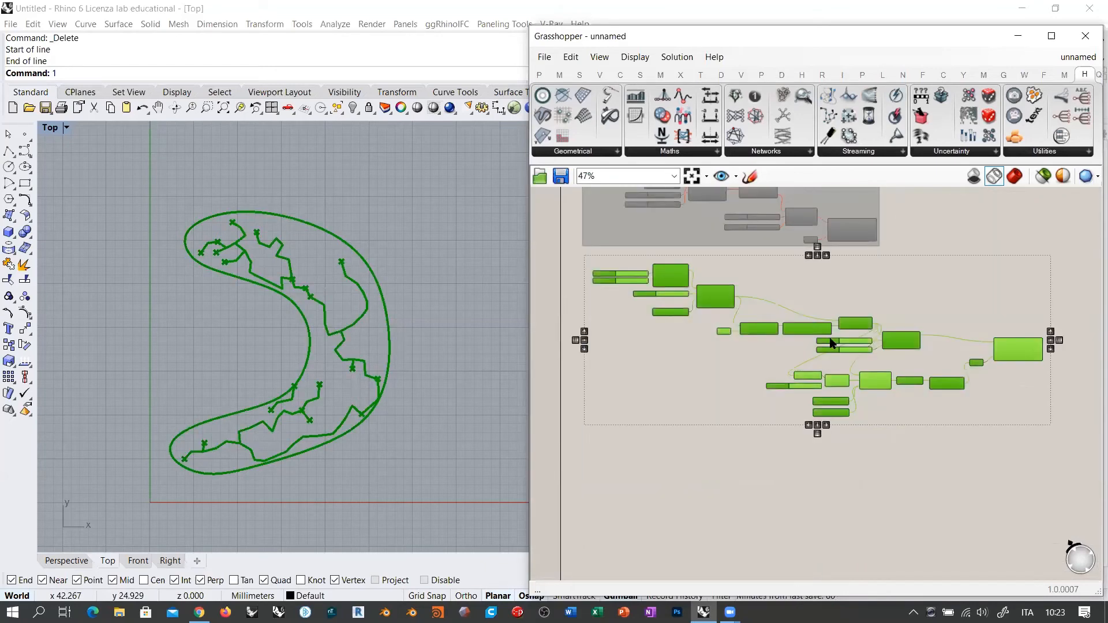
pyautogui.hotkey('ctrl', 'e')
pyautogui.hotkey('ctrl', 'g')
pyautogui.scroll(5, 600, 265)
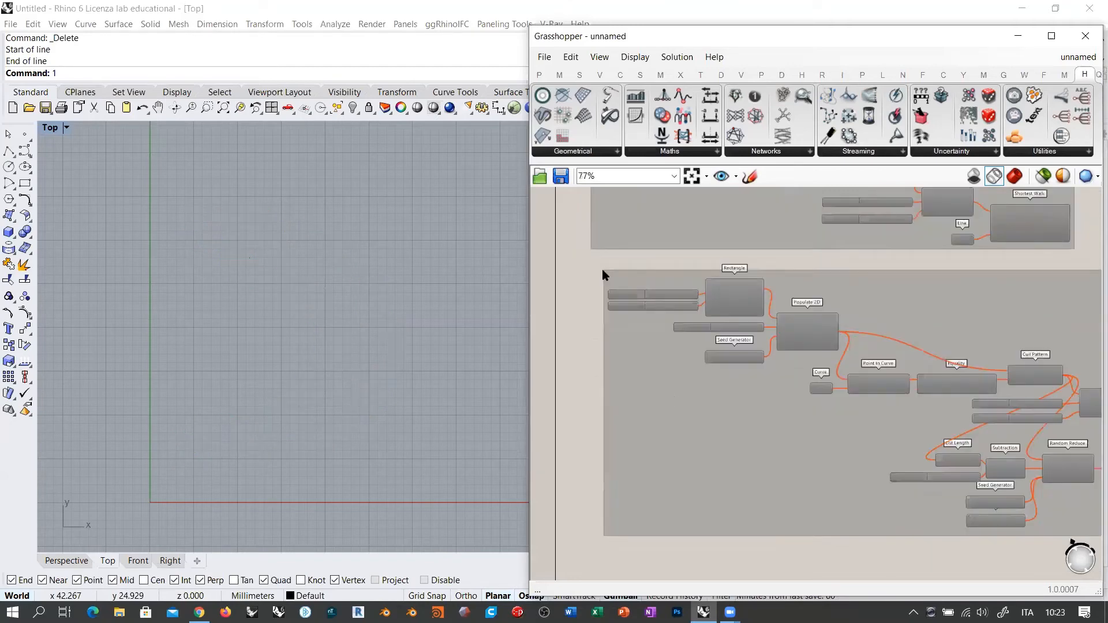
pyautogui.click(644, 288)
pyautogui.click(580, 269)
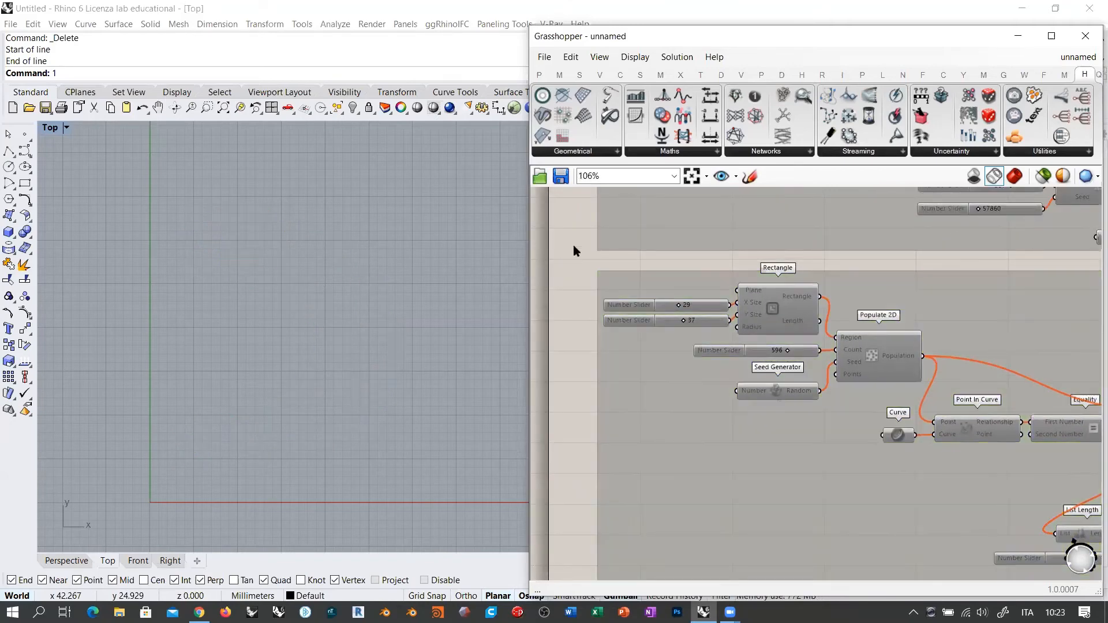
pyautogui.scroll(-5, 573, 245)
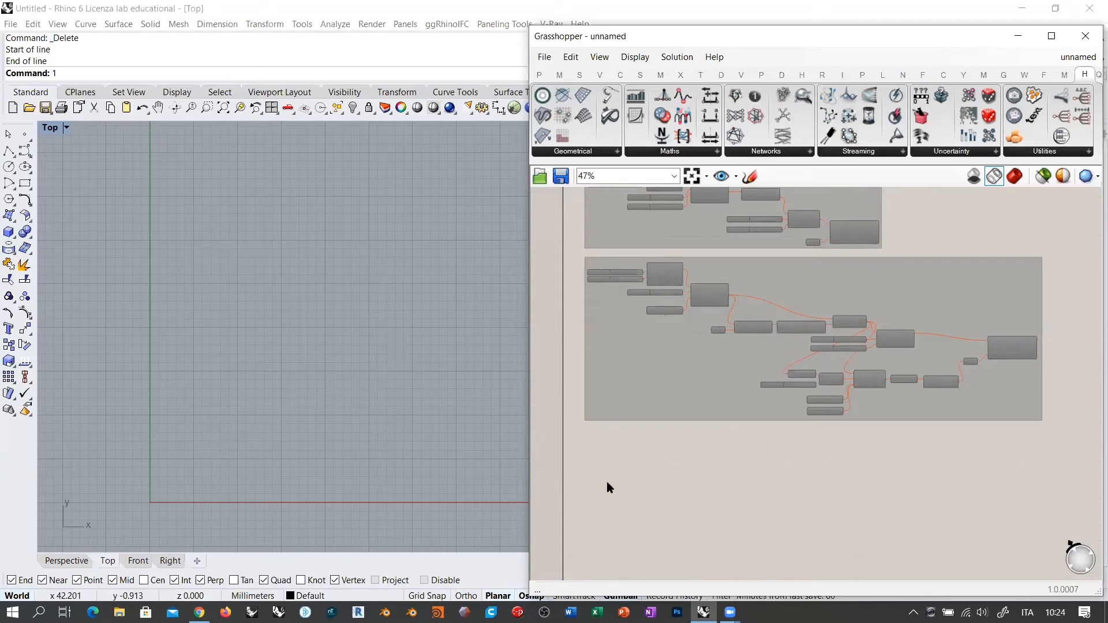
# Step: Place a Populate 3D component in the empty canvas area below the grouped definitions
pyautogui.scroll(5, 606, 487)
pyautogui.doubleClick(730, 358)
pyautogui.write('pop')
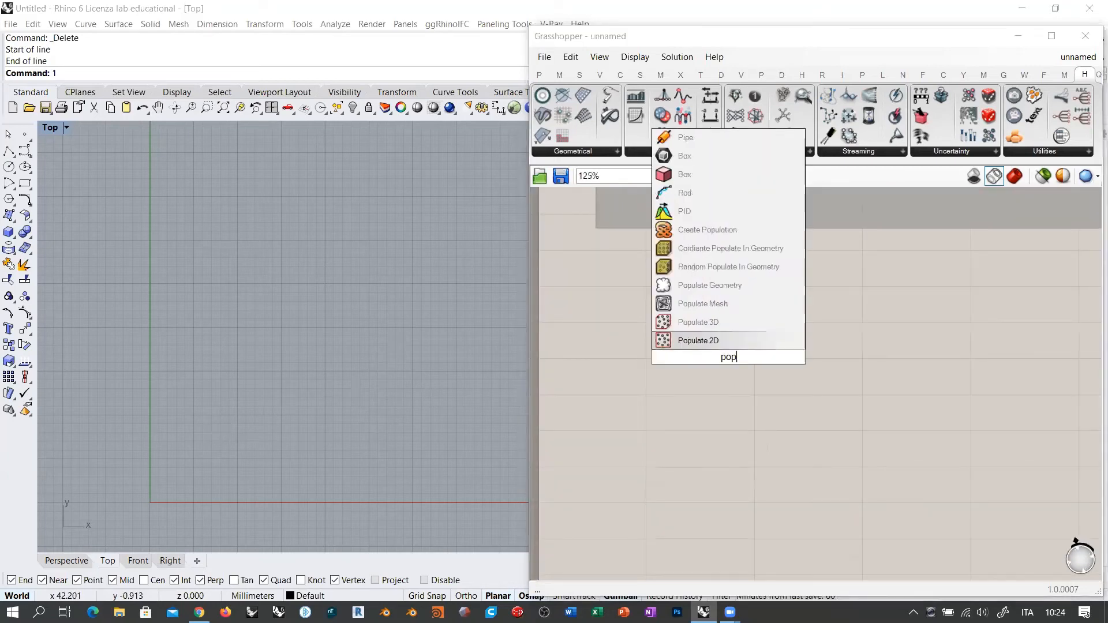
pyautogui.click(719, 322)
pyautogui.moveTo(719, 360); pyautogui.dragTo(843, 345)
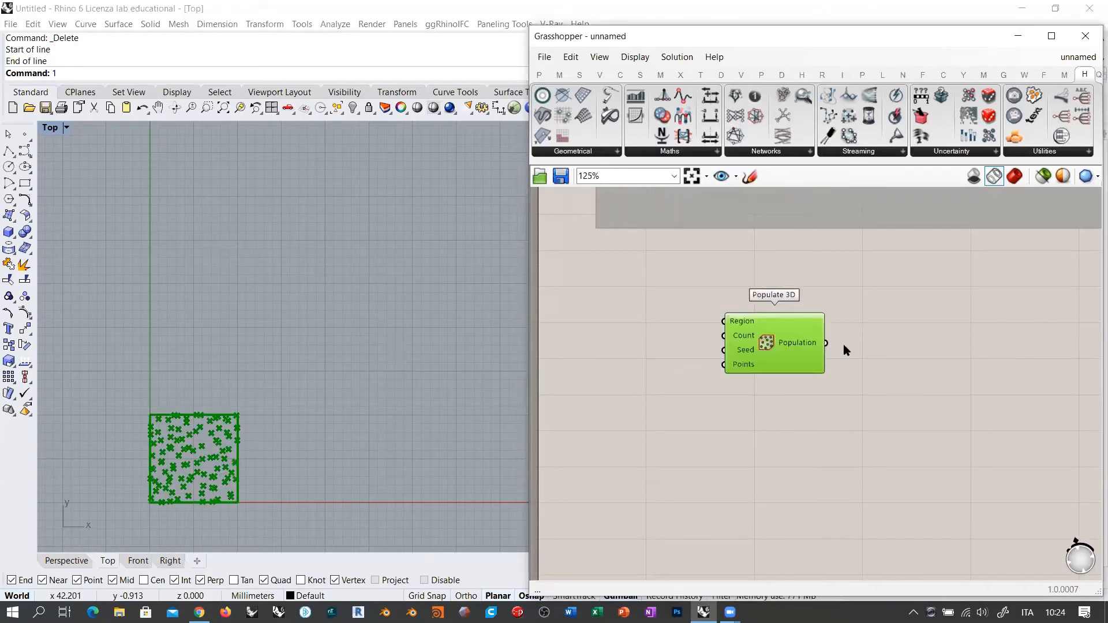
# Step: Add a Domain Box component before Populate 3D and feed its Box output into the Region input
pyautogui.click(705, 344)
pyautogui.doubleClick(705, 348)
pyautogui.write('domain')
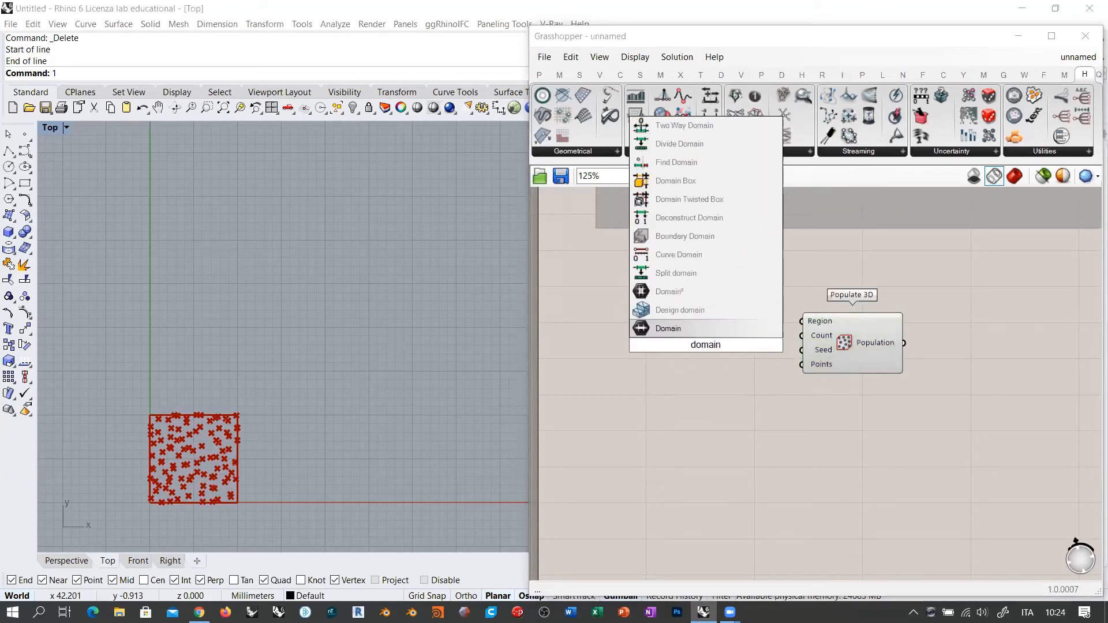
pyautogui.click(649, 180)
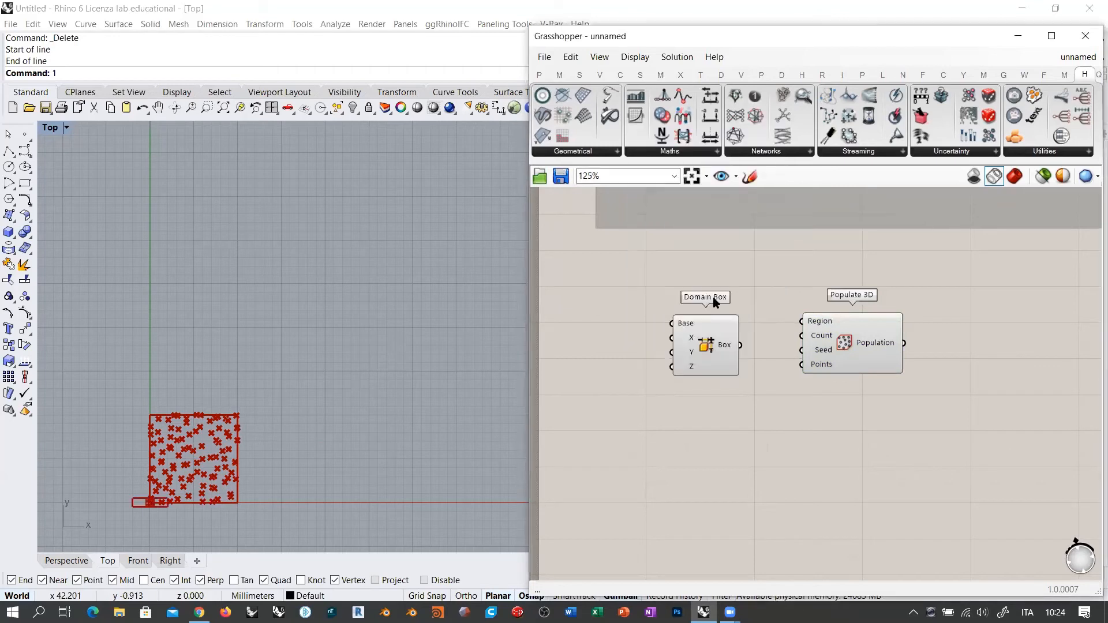
pyautogui.moveTo(804, 321); pyautogui.dragTo(761, 314)
pyautogui.click(735, 358)
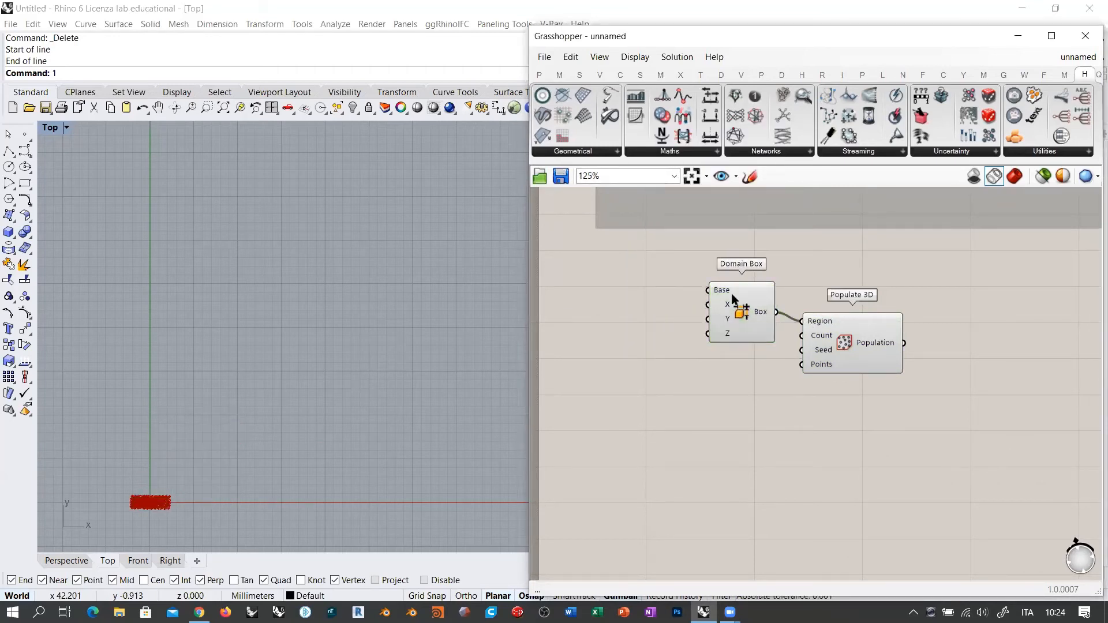
# Step: Create three Number Sliders with value 11 and wire them to the Domain Box X, Y and Z inputs
pyautogui.moveTo(646, 299); pyautogui.dragTo(714, 314, button='right')
pyautogui.scroll(3, 751, 330)
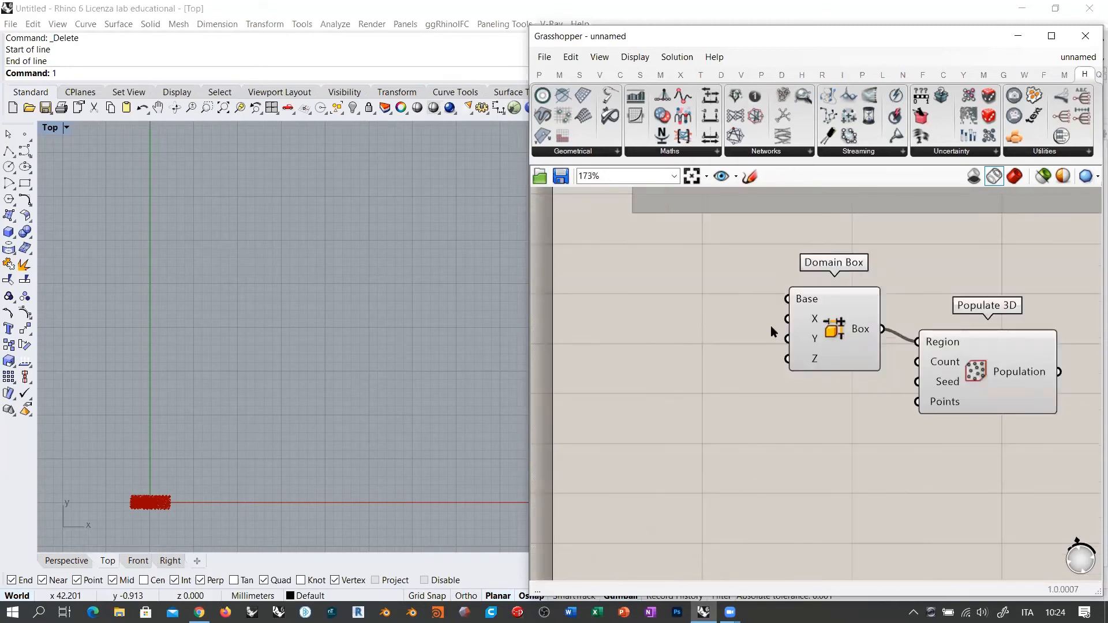
pyautogui.write('11')
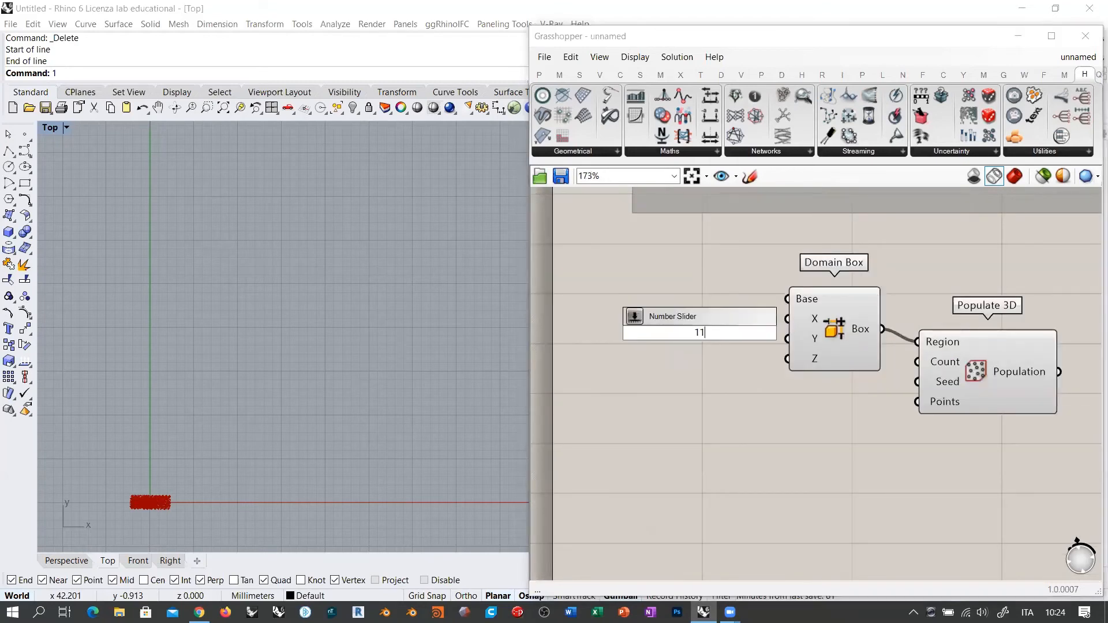
pyautogui.press('Return')
pyautogui.moveTo(761, 336); pyautogui.dragTo(787, 319)
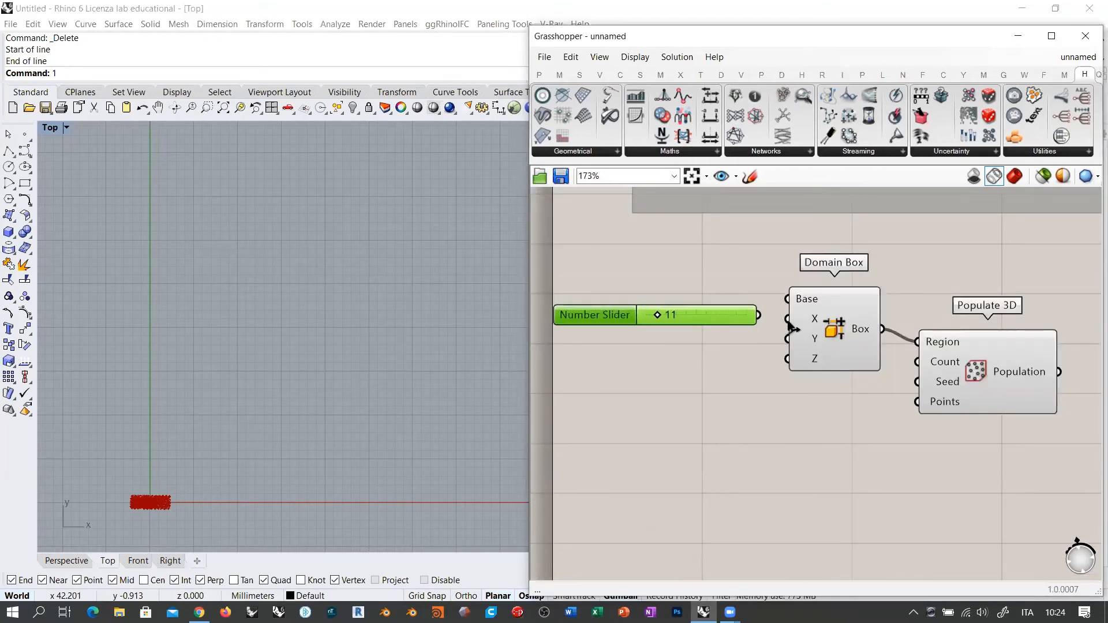
pyautogui.hotkey('ctrl', 'c')
pyautogui.hotkey('ctrl', 'v')
pyautogui.moveTo(725, 340); pyautogui.dragTo(717, 356)
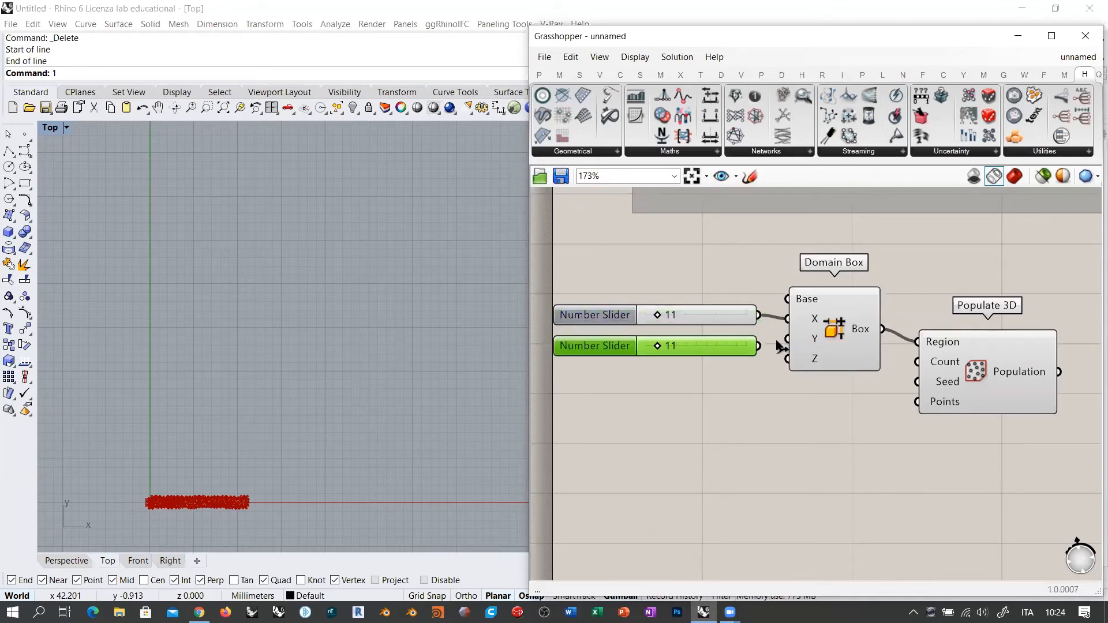
pyautogui.moveTo(787, 339); pyautogui.dragTo(759, 379)
pyautogui.hotkey('ctrl', 'c')
pyautogui.hotkey('ctrl', 'v')
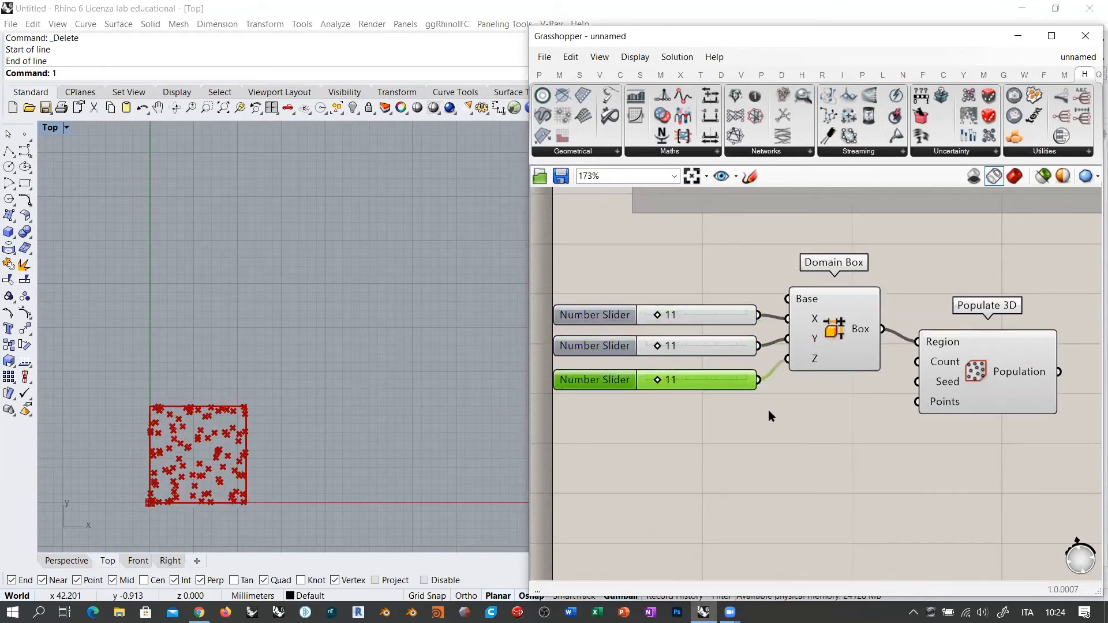
# Step: Set the Domain Box sliders to X 35, Y 40 and Z 31, and show the box in the Perspective view
pyautogui.moveTo(657, 315); pyautogui.dragTo(687, 345)
pyautogui.moveTo(658, 381); pyautogui.dragTo(688, 381)
pyautogui.click(66, 560)
pyautogui.moveTo(283, 400); pyautogui.dragTo(363, 332, button='right')
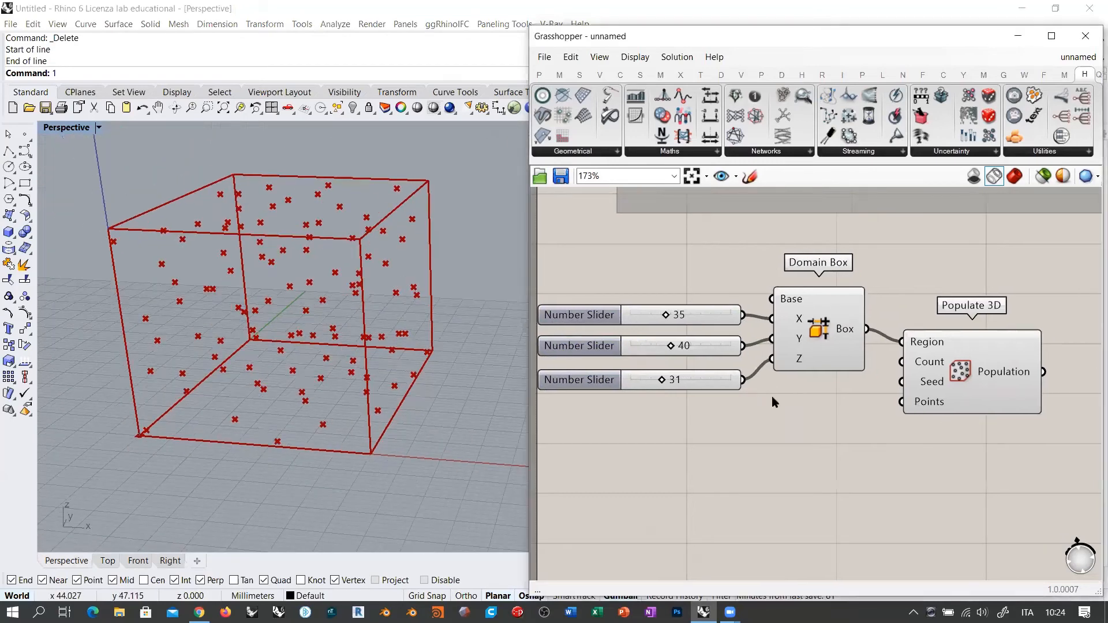
# Step: Add a Number Slider with value 101, feed it into Populate 3D's Count and place it below the box sliders
pyautogui.moveTo(771, 396); pyautogui.dragTo(580, 384, button='right')
pyautogui.click(826, 351)
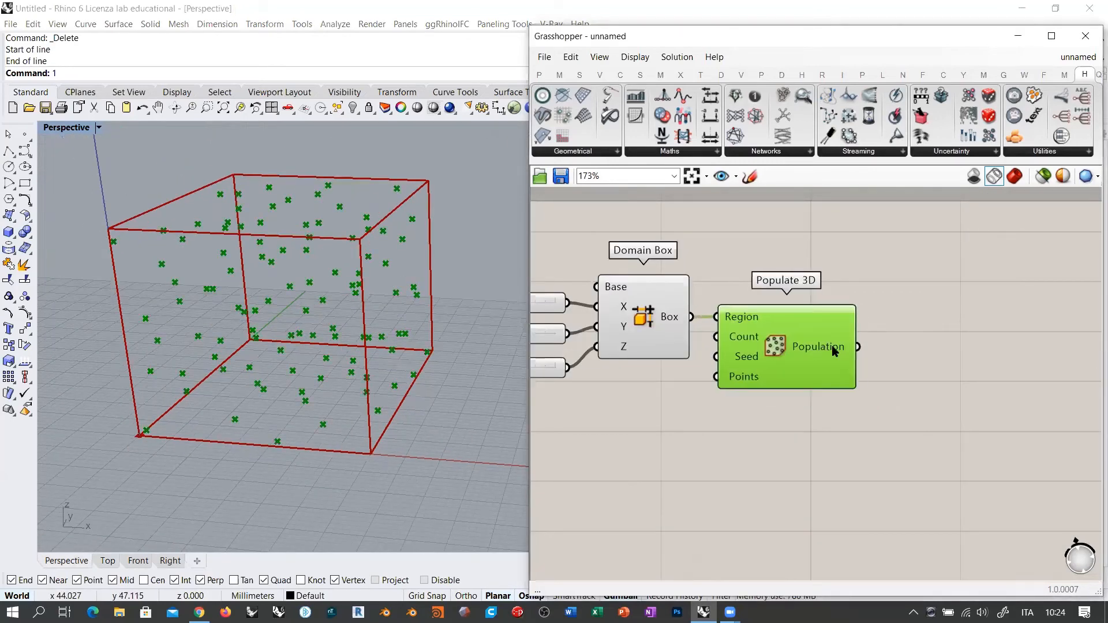
pyautogui.moveTo(833, 350)
pyautogui.moveTo(571, 403); pyautogui.dragTo(746, 386, button='right')
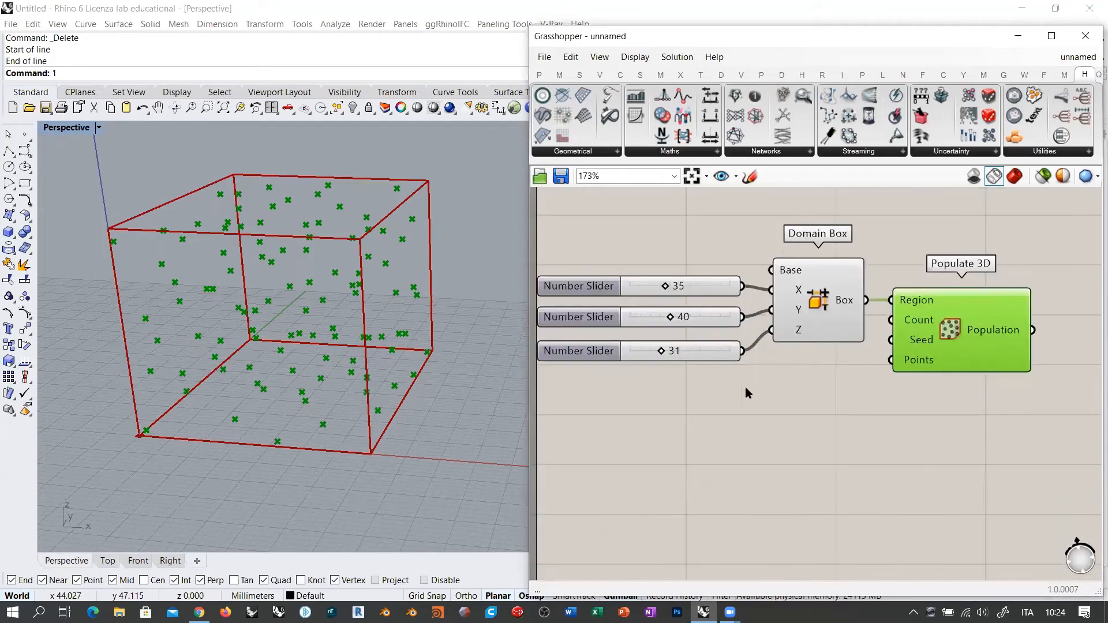
pyautogui.doubleClick(745, 387)
pyautogui.write('101')
pyautogui.press('Return')
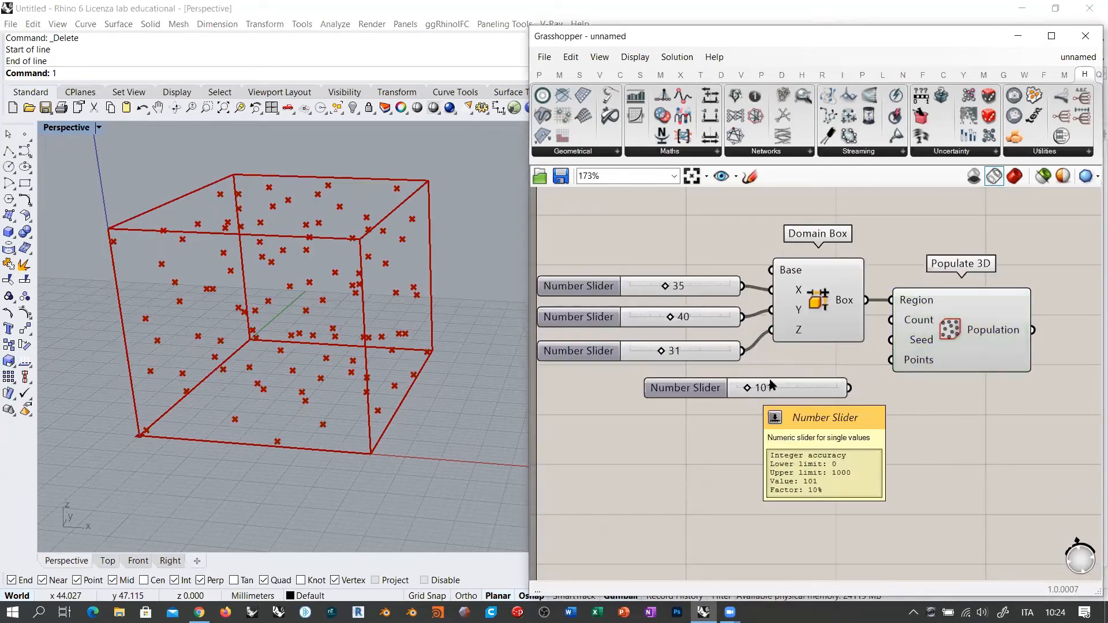
pyautogui.moveTo(891, 319); pyautogui.dragTo(850, 390)
pyautogui.moveTo(687, 388); pyautogui.dragTo(704, 377)
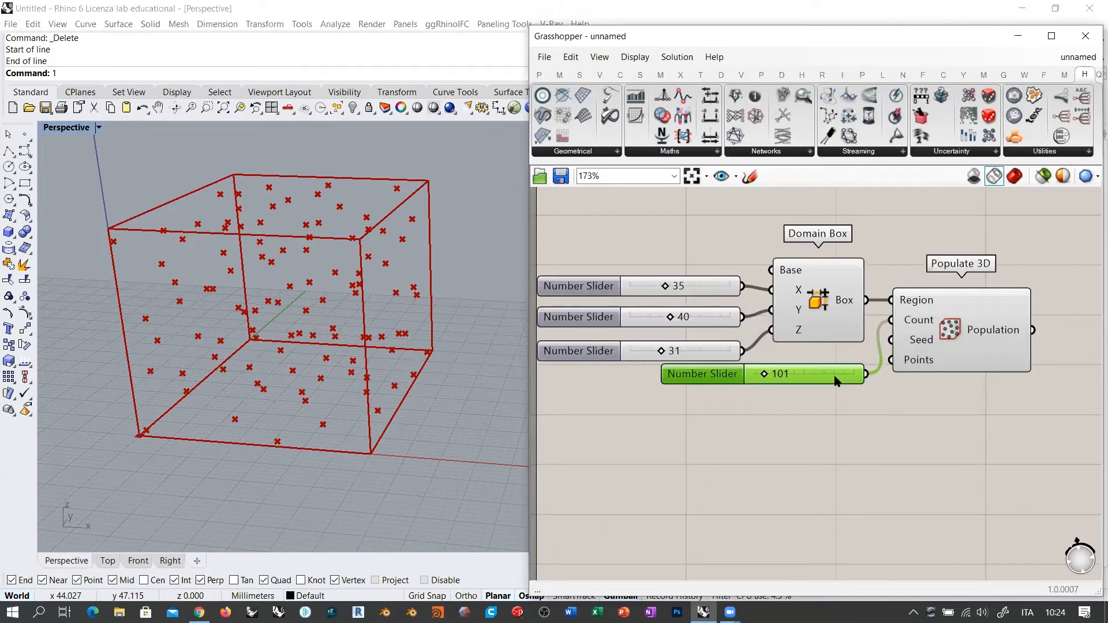
# Step: Add a Seed Generator, connect its Random output to Populate 3D's Seed and shift Populate 3D down beside its inputs
pyautogui.doubleClick(789, 433)
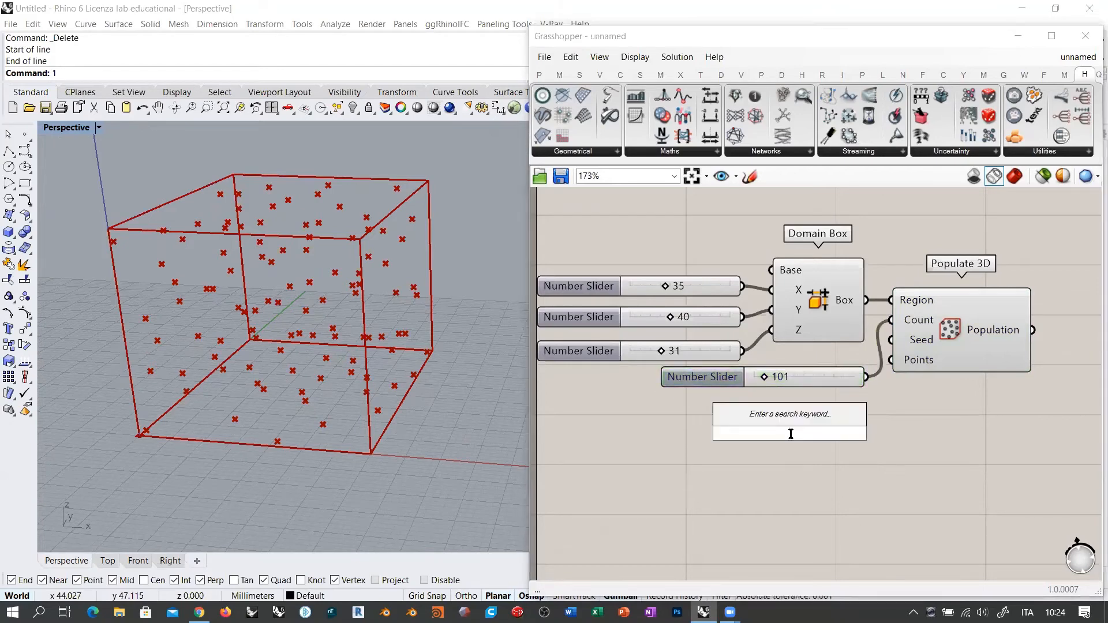
pyautogui.write('seed')
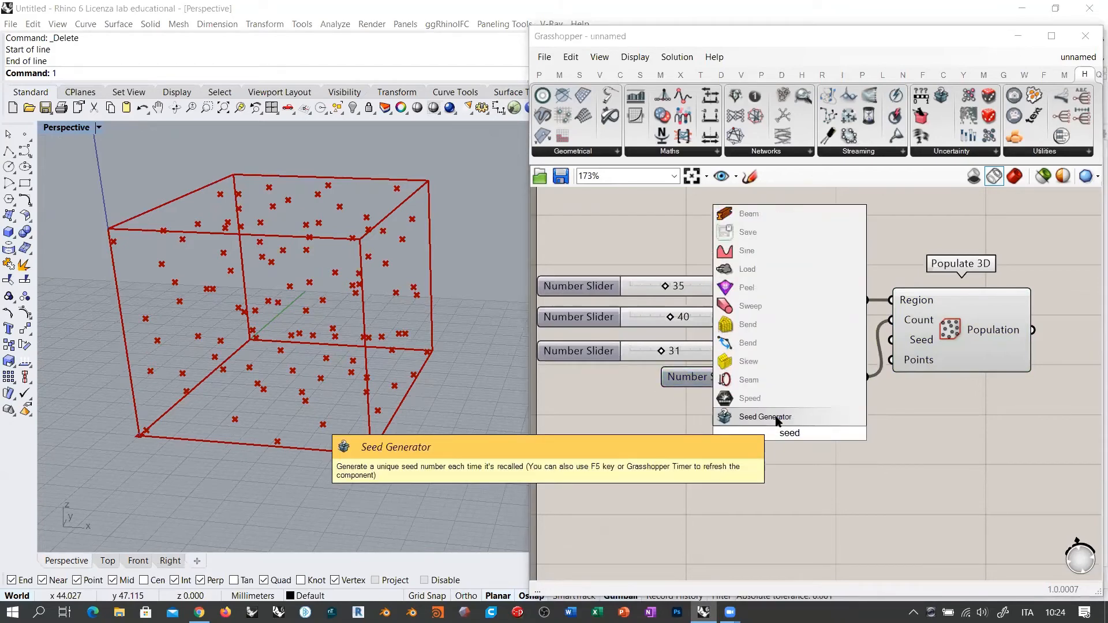
pyautogui.click(777, 416)
pyautogui.moveTo(896, 350); pyautogui.dragTo(841, 414)
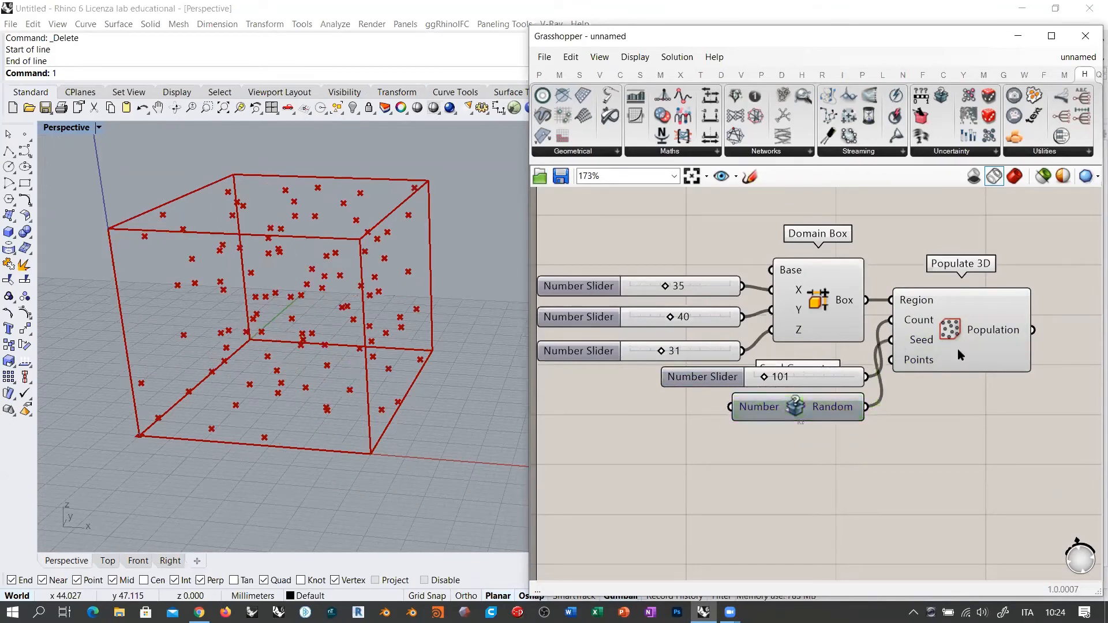
pyautogui.moveTo(955, 332); pyautogui.dragTo(953, 391)
pyautogui.click(936, 289)
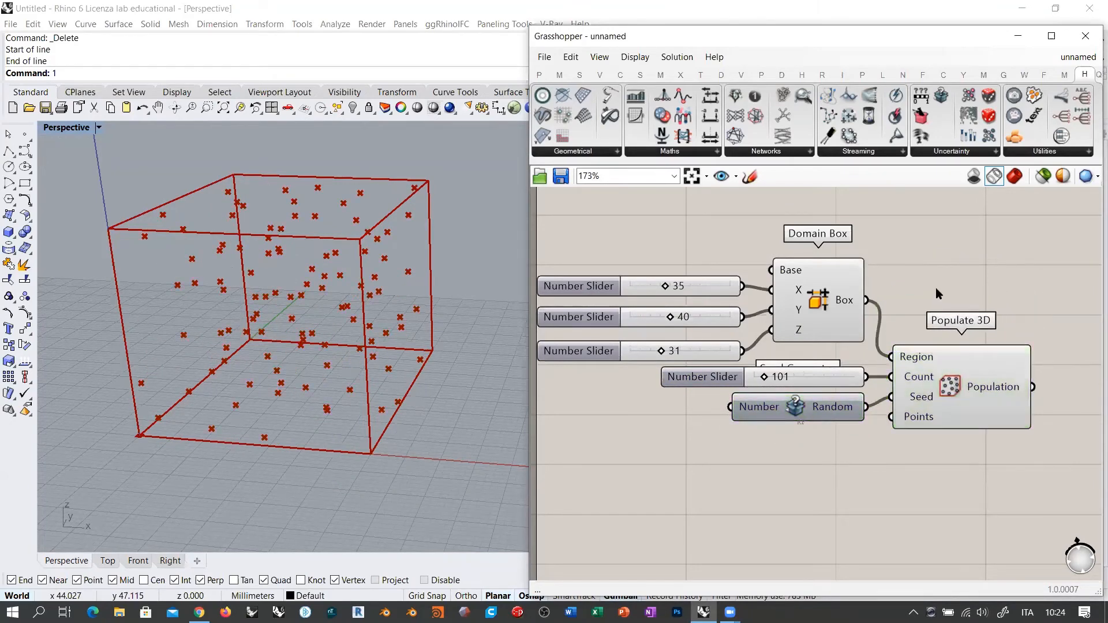
# Step: Recompute the definition several times to check how the seed varies the points in the box
pyautogui.press('F5')
pyautogui.press('F5')
pyautogui.press('F5')
pyautogui.press('F5')
pyautogui.press('F5')
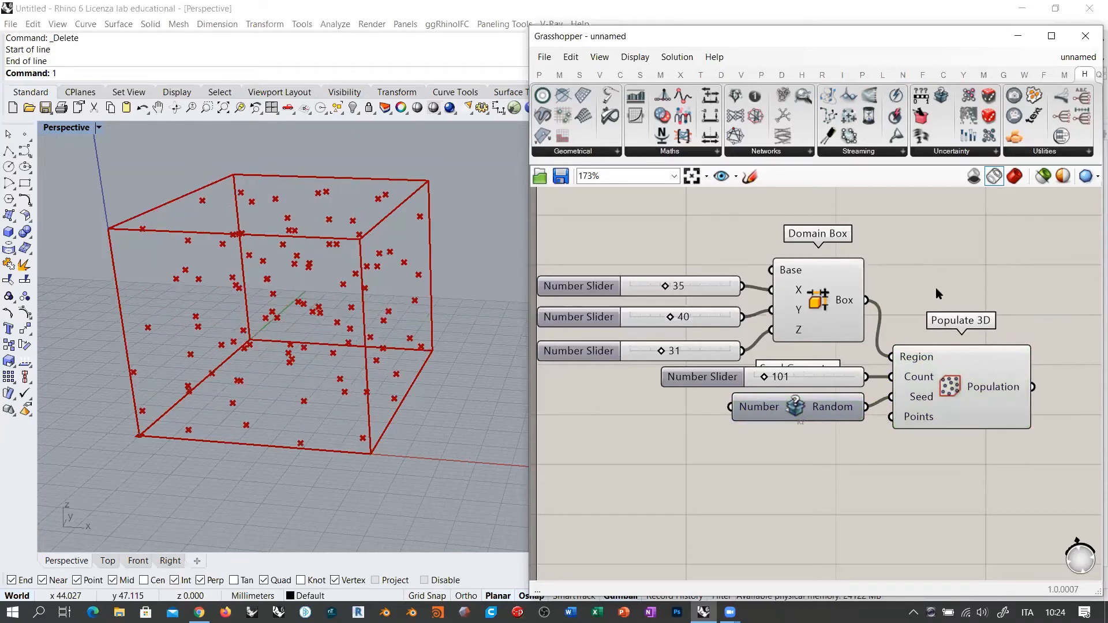
# Step: Set Populate 3D's Count slider to 390 and recompute repeatedly to generate new random point distributions
pyautogui.moveTo(905, 392); pyautogui.dragTo(832, 382, button='right')
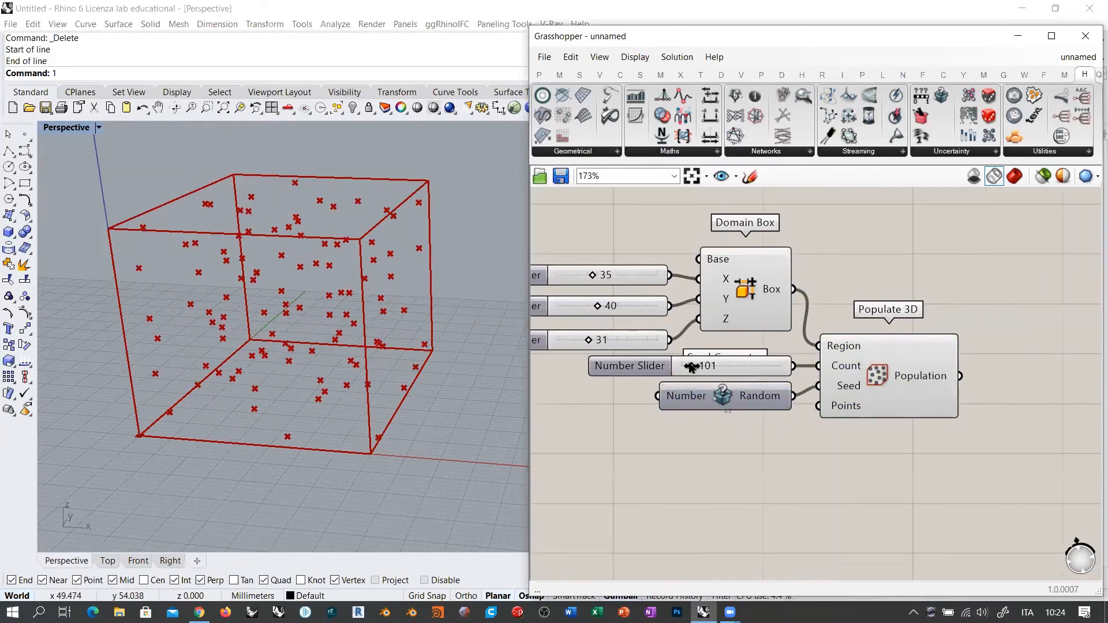
pyautogui.moveTo(692, 367); pyautogui.dragTo(725, 367)
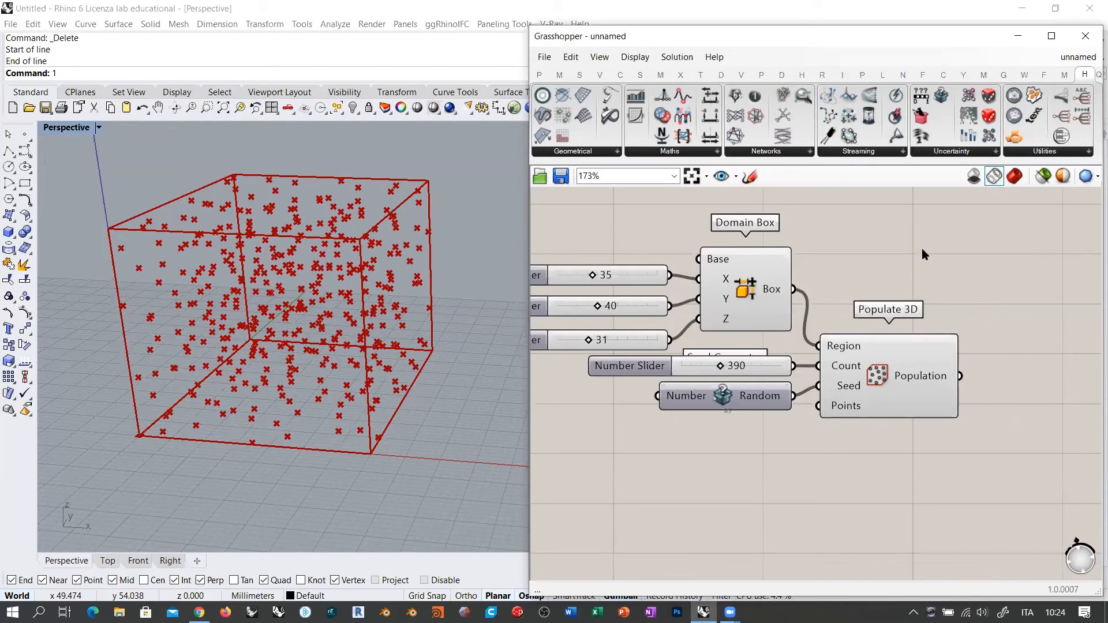
pyautogui.press('F5')
pyautogui.press('F5')
pyautogui.press('F5')
pyautogui.press('F5')
pyautogui.press('F5')
pyautogui.press('F5')
pyautogui.press('F5')
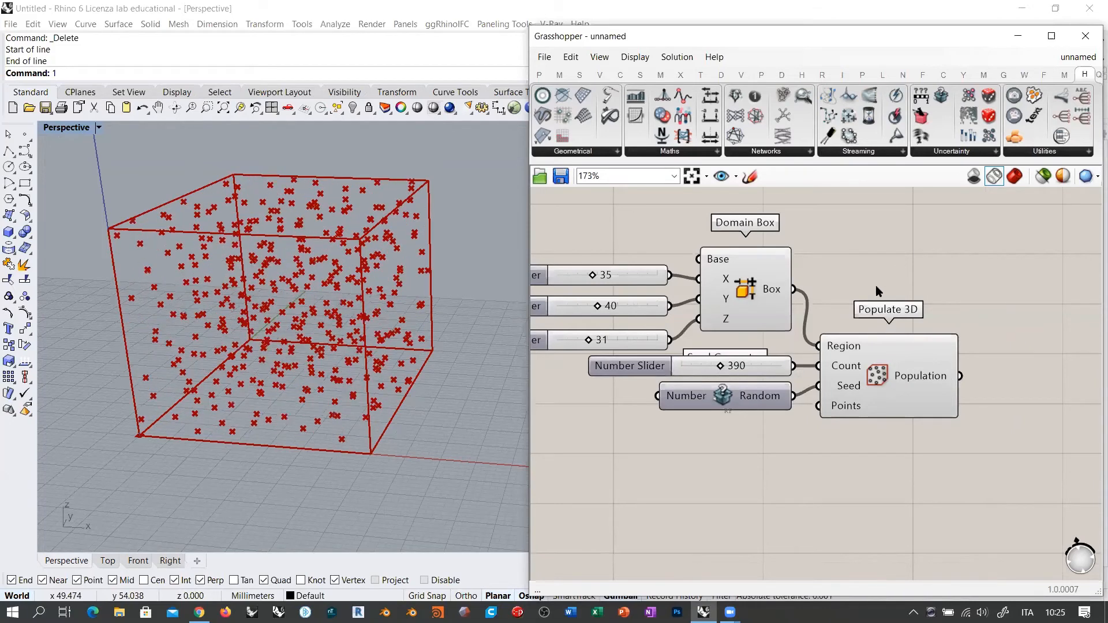
pyautogui.press('F5')
pyautogui.press('F5')
pyautogui.press('F5')
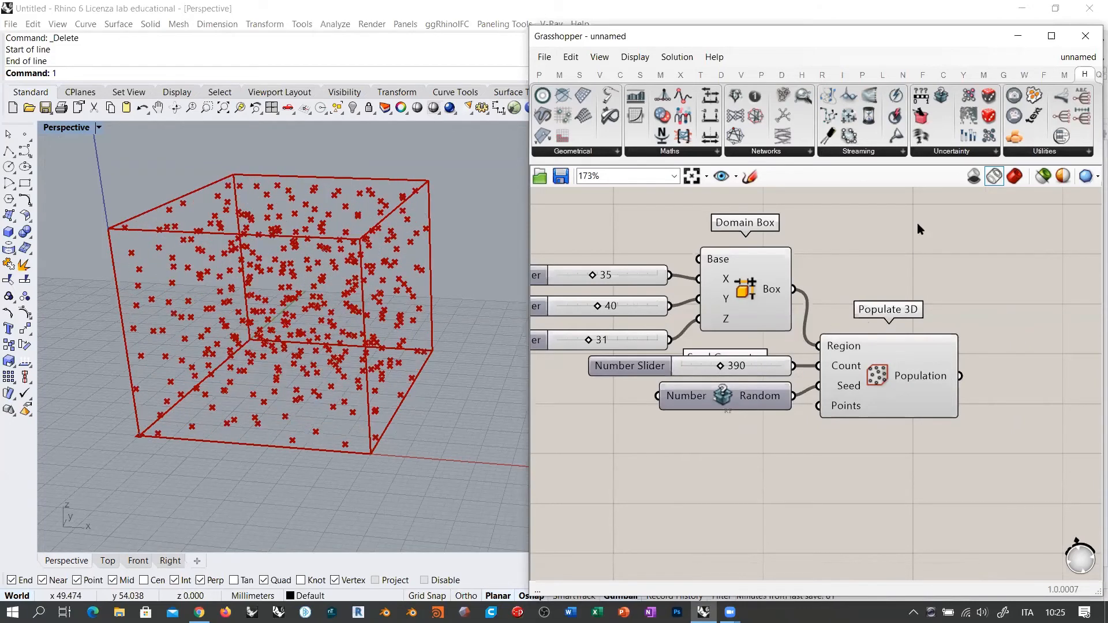
# Step: Place an Incestuous Network component beside Populate 3D
pyautogui.moveTo(410, 319)
pyautogui.mouseDown(button='right')
pyautogui.moveTo(445, 280)
pyautogui.moveTo(414, 311)
pyautogui.moveTo(406, 301)
pyautogui.moveTo(409, 332)
pyautogui.mouseUp(button='right')
pyautogui.moveTo(411, 283); pyautogui.dragTo(374, 323, button='right')
pyautogui.moveTo(381, 267); pyautogui.dragTo(392, 352, button='right')
pyautogui.moveTo(947, 336); pyautogui.dragTo(760, 319, button='right')
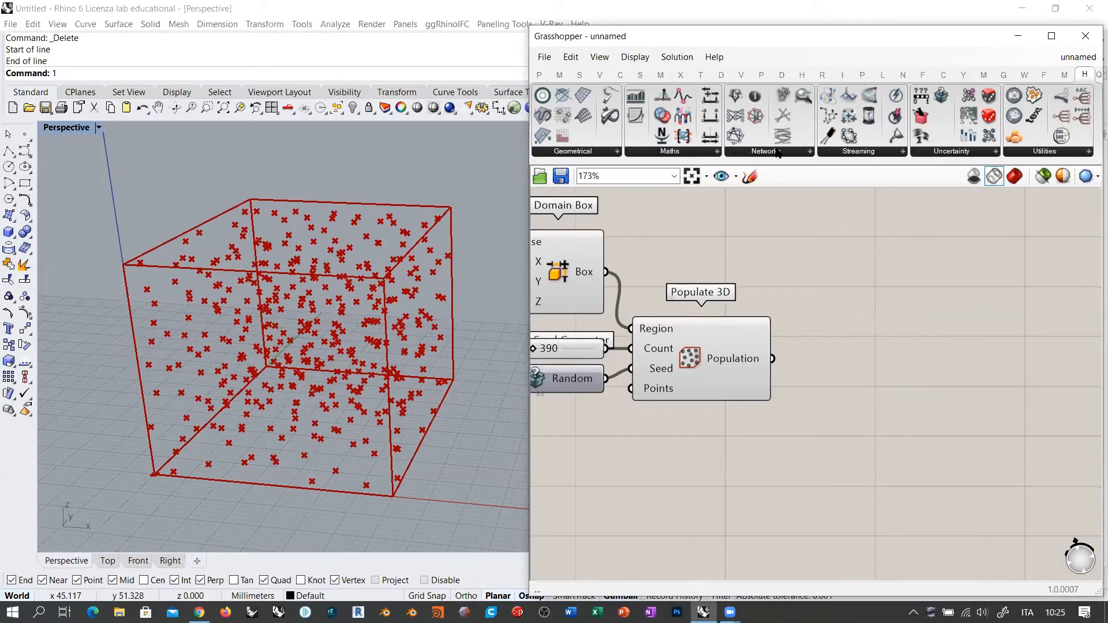
pyautogui.moveTo(783, 96); pyautogui.dragTo(947, 397)
pyautogui.click(937, 435)
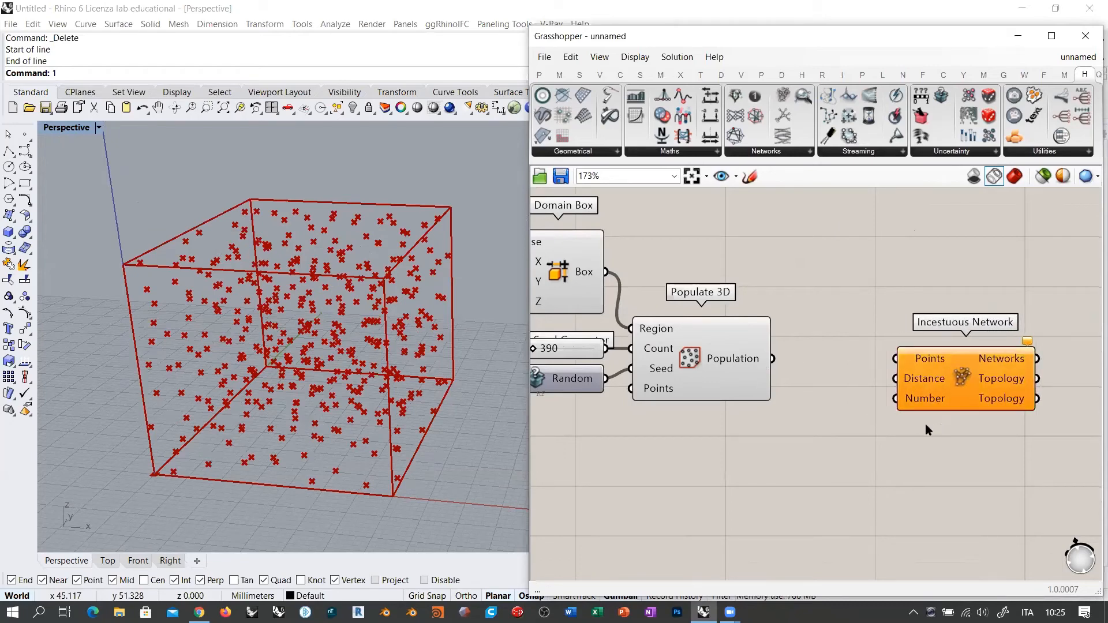
# Step: Add a Number Slider with value 5, connect it to Incestuous Network's Number input and place it below Populate 3D
pyautogui.doubleClick(842, 438)
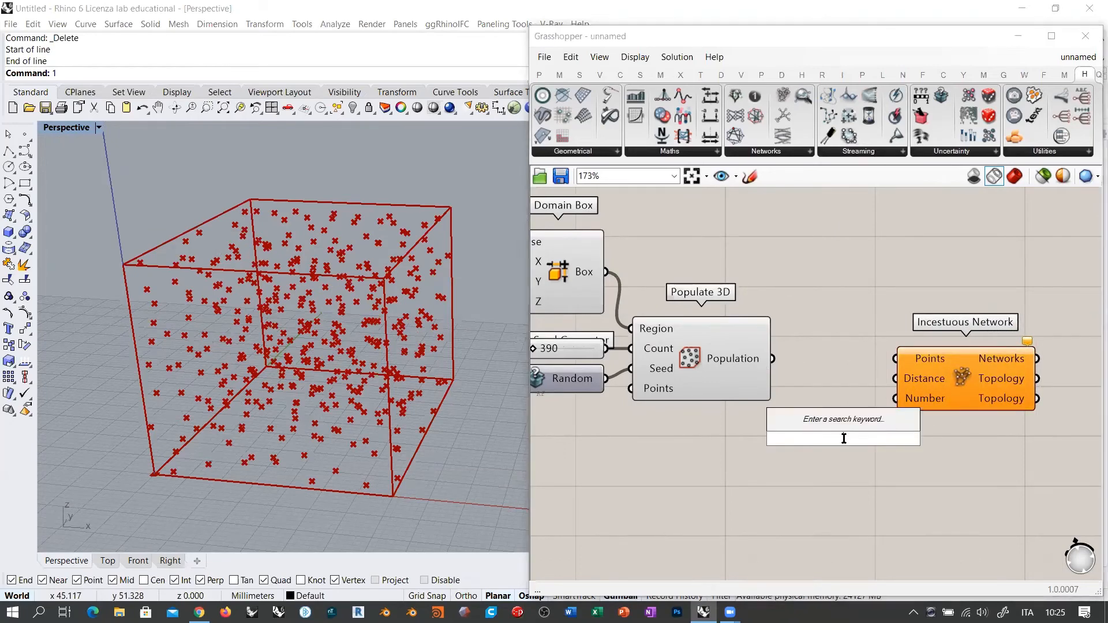
pyautogui.write('Number Slider')
pyautogui.press('Return')
pyautogui.moveTo(905, 439); pyautogui.dragTo(896, 398)
pyautogui.moveTo(859, 436); pyautogui.dragTo(827, 480)
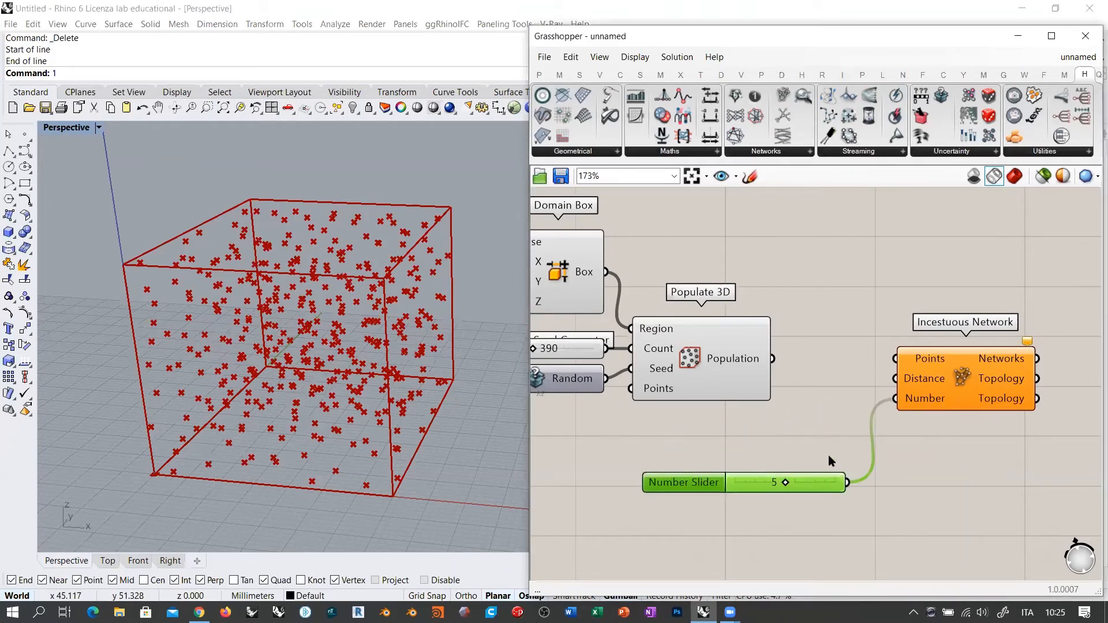
# Step: Feed a decimal Number Slider of 5.00 into Incestuous Network's Distance and connect Populate 3D's Population output to its Points input
pyautogui.click(814, 435)
pyautogui.doubleClick(814, 435)
pyautogui.write('5')
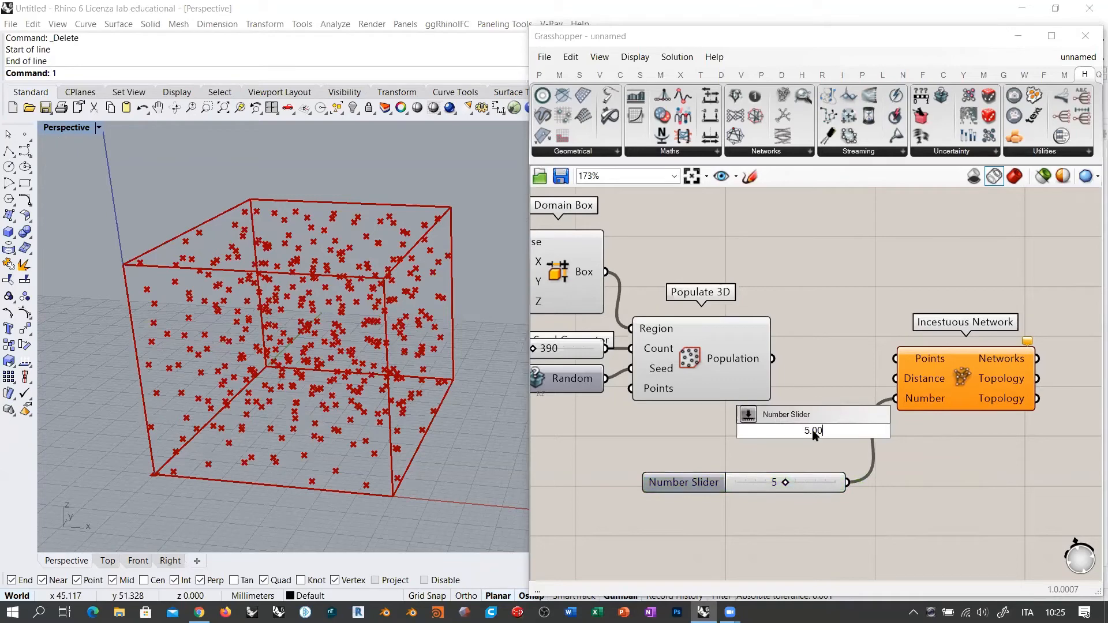
pyautogui.press('Return')
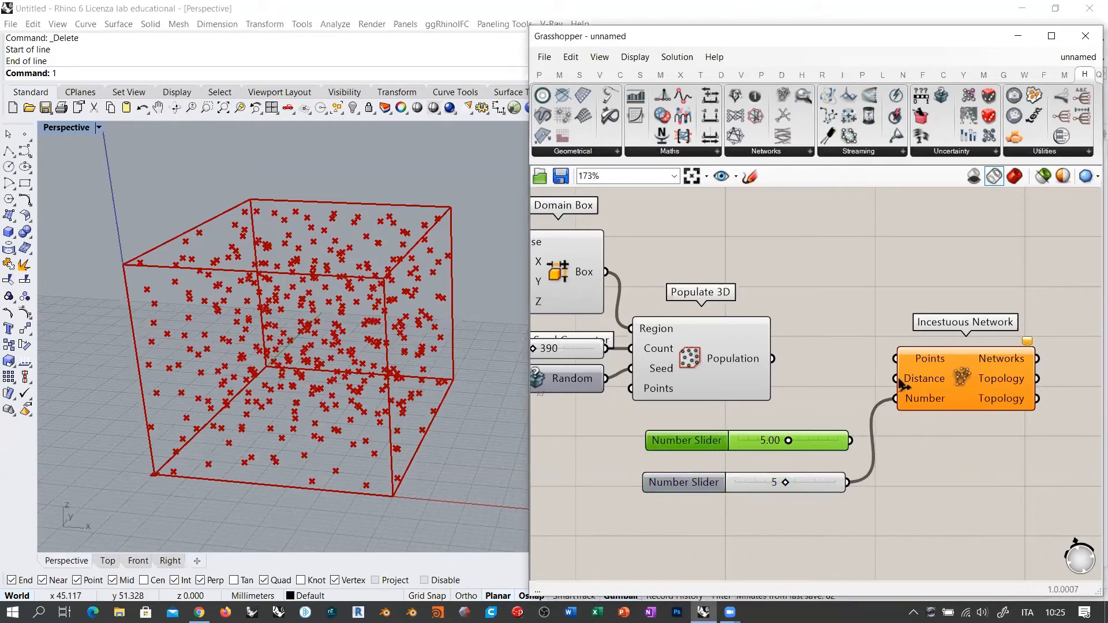
pyautogui.moveTo(897, 378); pyautogui.dragTo(851, 440)
pyautogui.moveTo(960, 378); pyautogui.dragTo(982, 390)
pyautogui.click(749, 359)
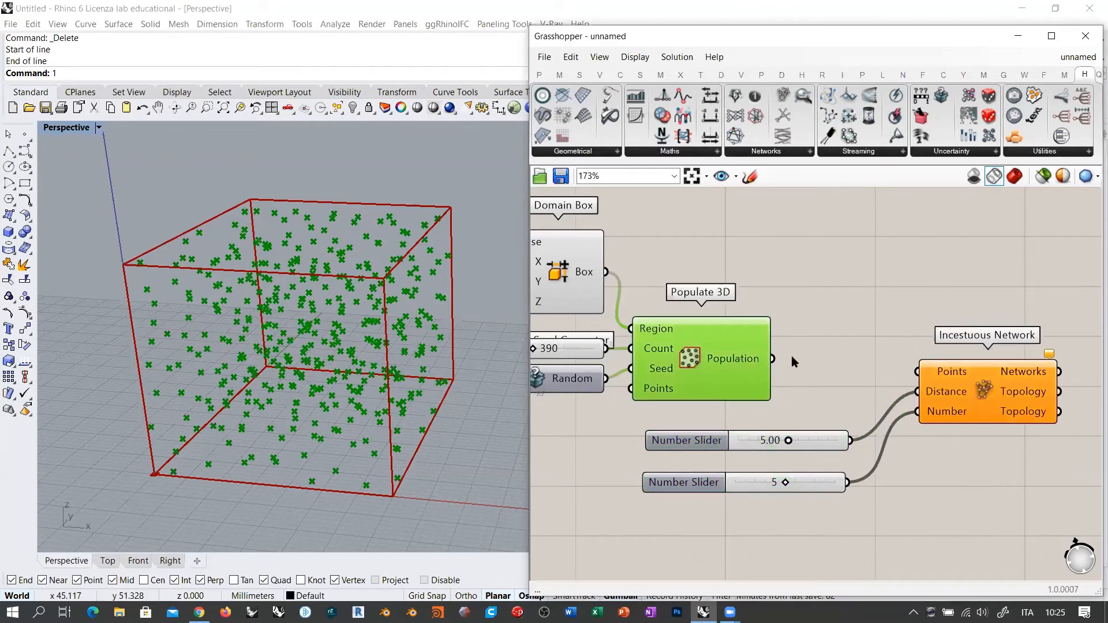
pyautogui.moveTo(772, 358); pyautogui.dragTo(917, 371)
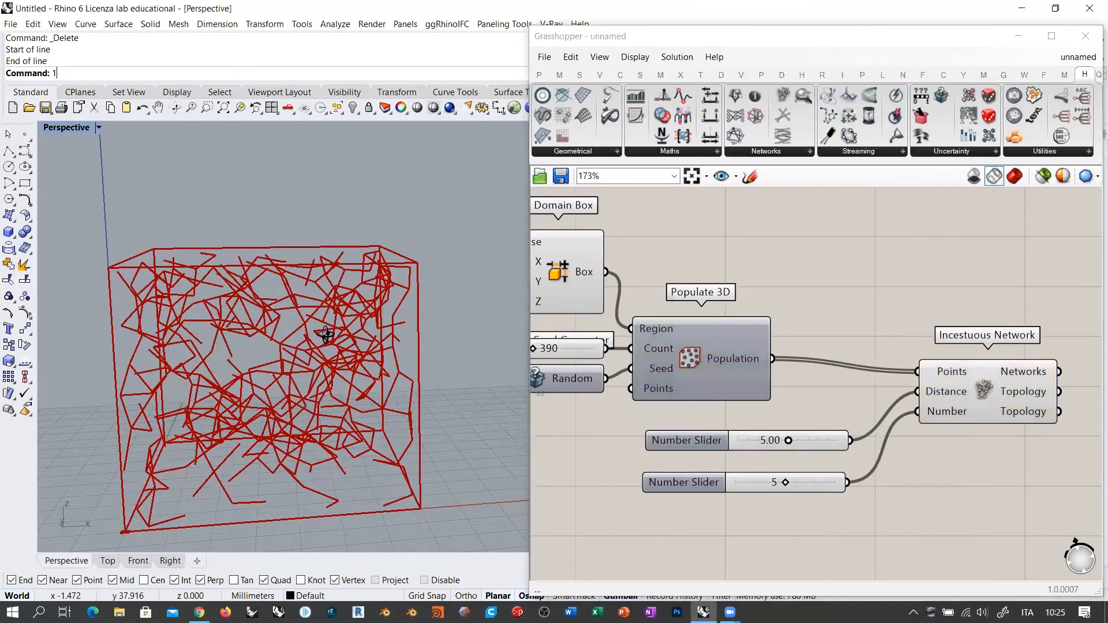
# Step: Set the network's Number slider to 2 and its Distance slider to 8.41
pyautogui.moveTo(326, 334); pyautogui.dragTo(334, 284, button='right')
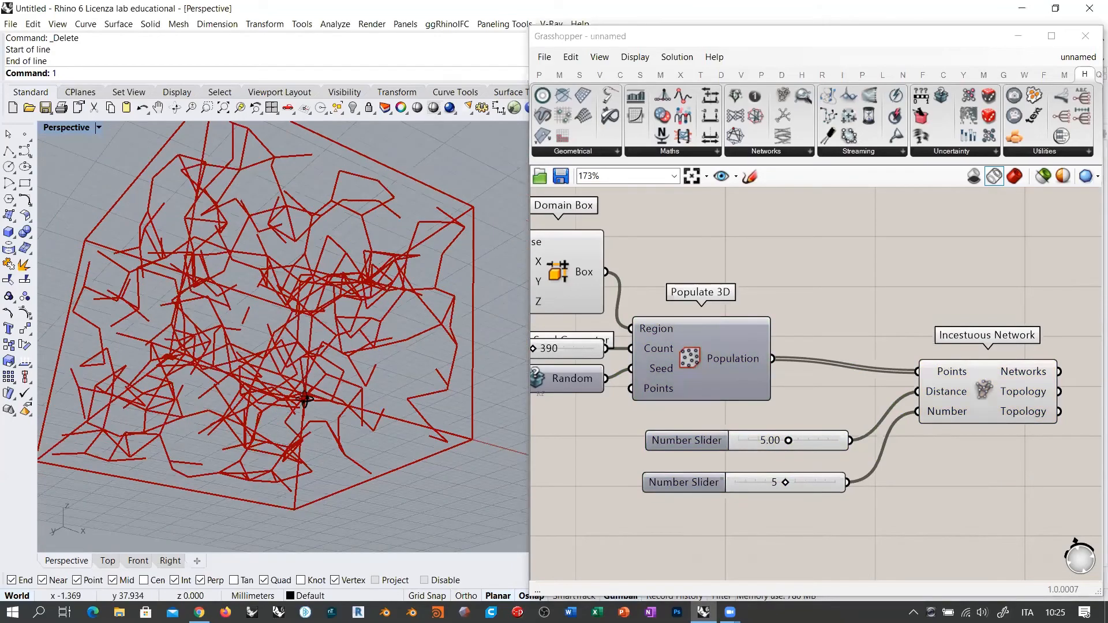
pyautogui.moveTo(304, 398); pyautogui.dragTo(346, 358, button='right')
pyautogui.moveTo(785, 483); pyautogui.dragTo(758, 485)
pyautogui.moveTo(354, 435)
pyautogui.mouseDown(button='right')
pyautogui.moveTo(440, 389)
pyautogui.moveTo(371, 445)
pyautogui.moveTo(344, 436)
pyautogui.mouseUp(button='right')
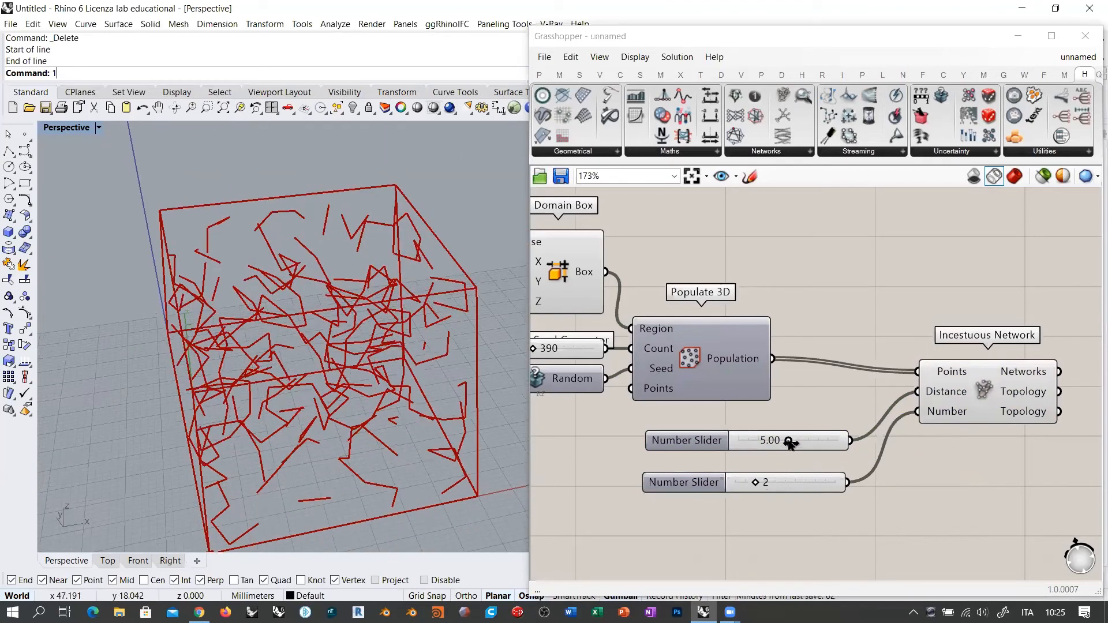
pyautogui.moveTo(790, 442); pyautogui.dragTo(823, 443)
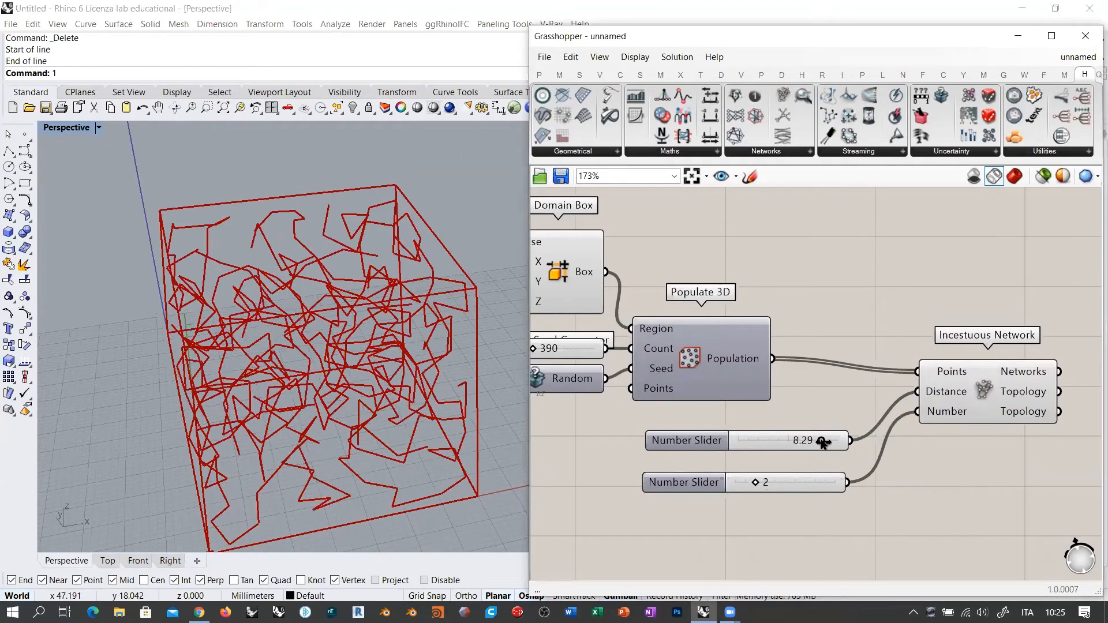
pyautogui.moveTo(315, 398)
pyautogui.mouseDown(button='right')
pyautogui.moveTo(396, 309)
pyautogui.moveTo(341, 295)
pyautogui.moveTo(303, 462)
pyautogui.moveTo(354, 366)
pyautogui.moveTo(414, 346)
pyautogui.moveTo(317, 339)
pyautogui.moveTo(302, 396)
pyautogui.moveTo(247, 391)
pyautogui.moveTo(303, 416)
pyautogui.moveTo(323, 404)
pyautogui.mouseUp(button='right')
# Step: Add a Shortest Walk component after Incestuous Network and connect the Networks output to its Curves input
pyautogui.moveTo(944, 486); pyautogui.dragTo(733, 450, button='right')
pyautogui.moveTo(786, 361); pyautogui.dragTo(755, 409)
pyautogui.moveTo(858, 374); pyautogui.dragTo(757, 361, button='right')
pyautogui.doubleClick(901, 366)
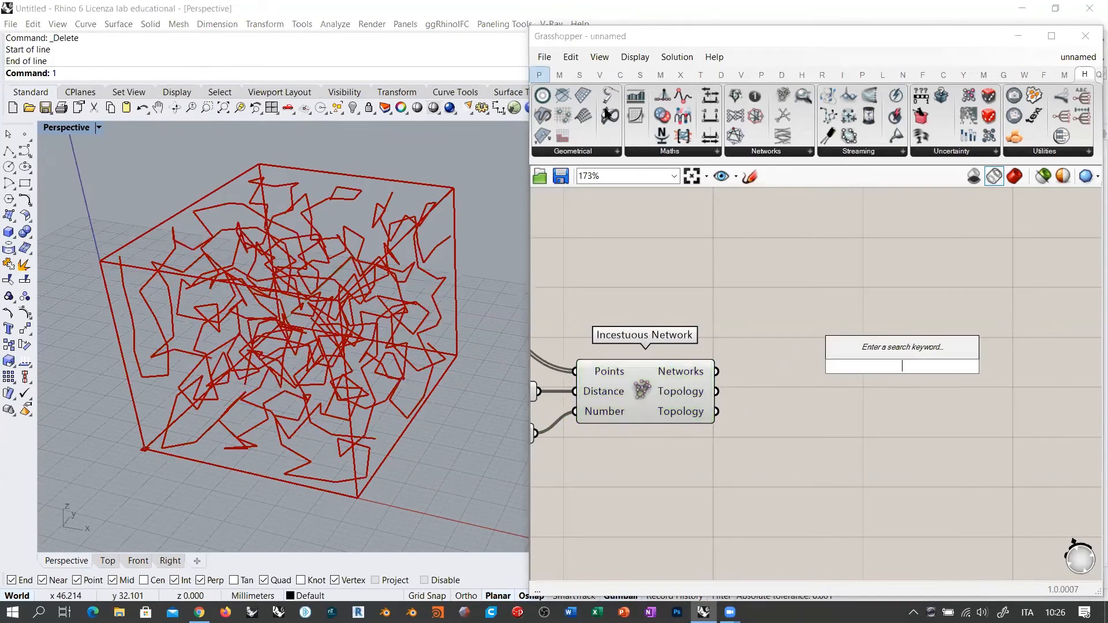
pyautogui.press('Escape')
pyautogui.doubleClick(889, 356)
pyautogui.write('short')
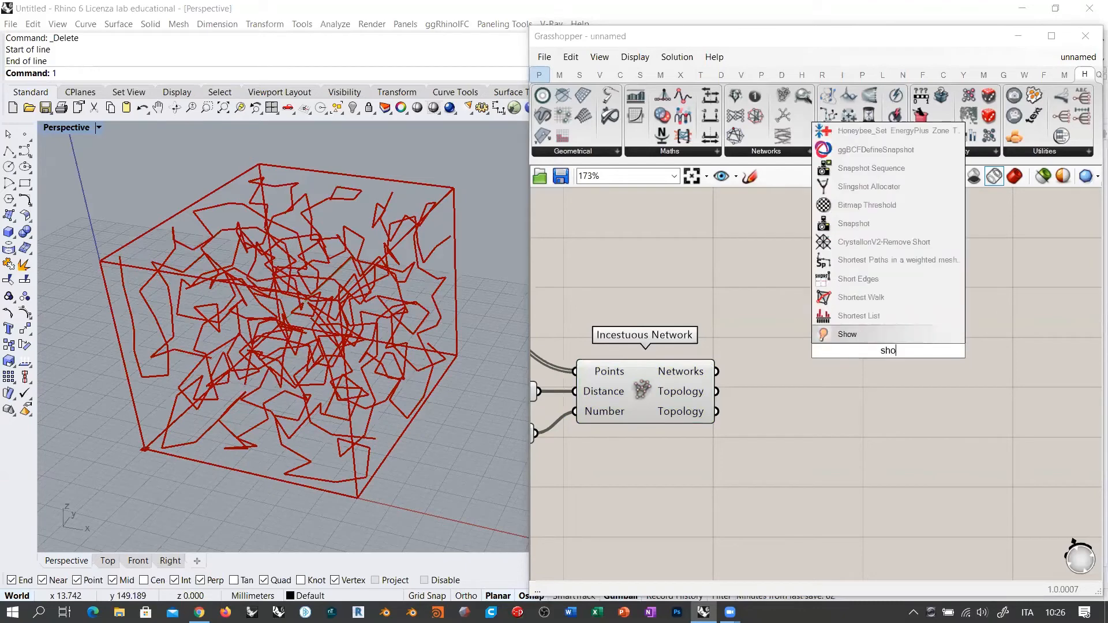
pyautogui.click(851, 317)
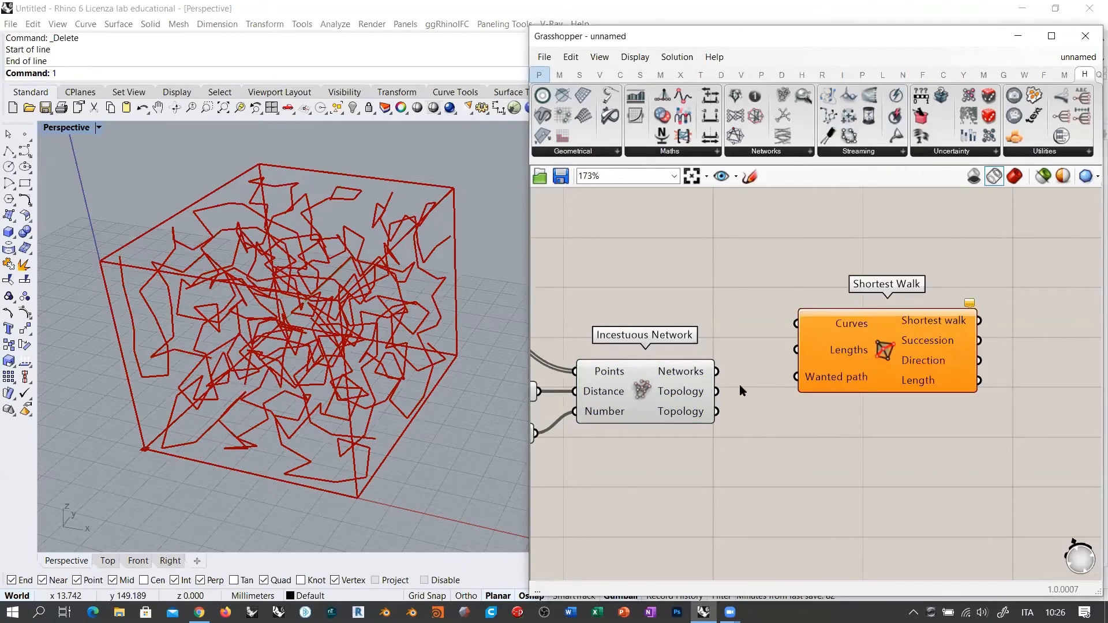
pyautogui.moveTo(895, 340); pyautogui.dragTo(905, 435)
pyautogui.moveTo(717, 371); pyautogui.dragTo(805, 419)
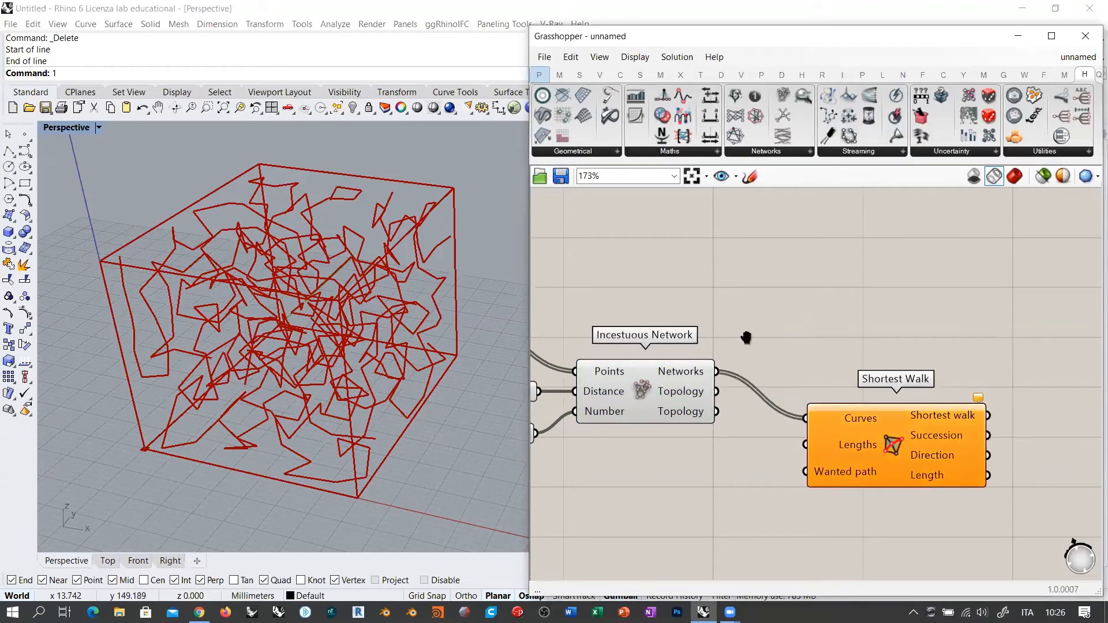
# Step: Add a two-point Line component below Incestuous Network
pyautogui.moveTo(747, 339); pyautogui.dragTo(909, 258, button='right')
pyautogui.moveTo(344, 382); pyautogui.dragTo(364, 398, button='right')
pyautogui.doubleClick(735, 458)
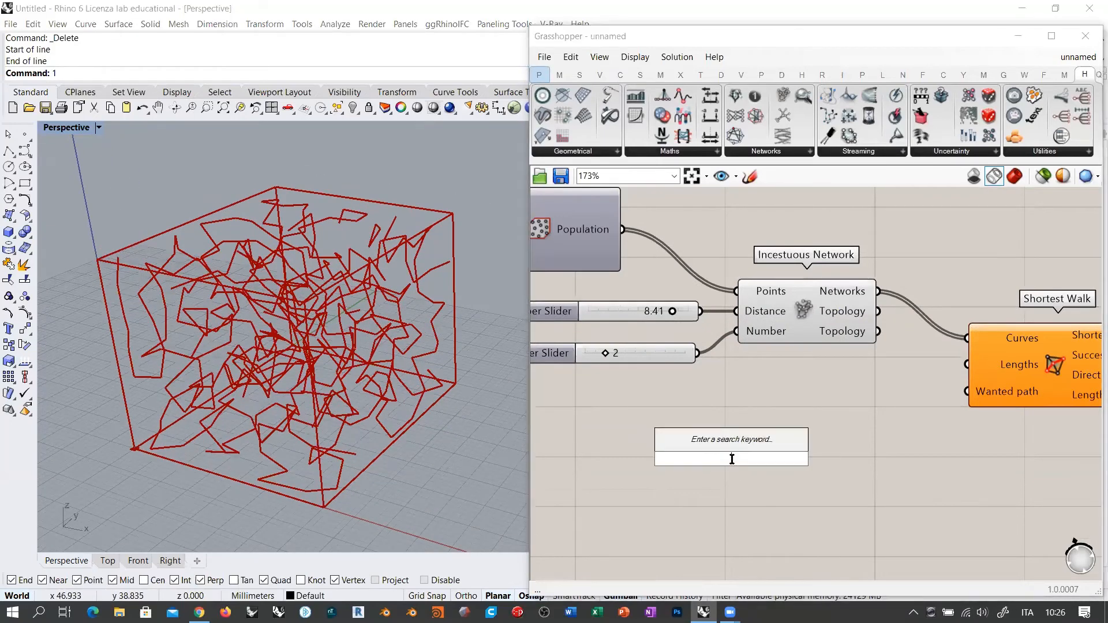
pyautogui.write('line')
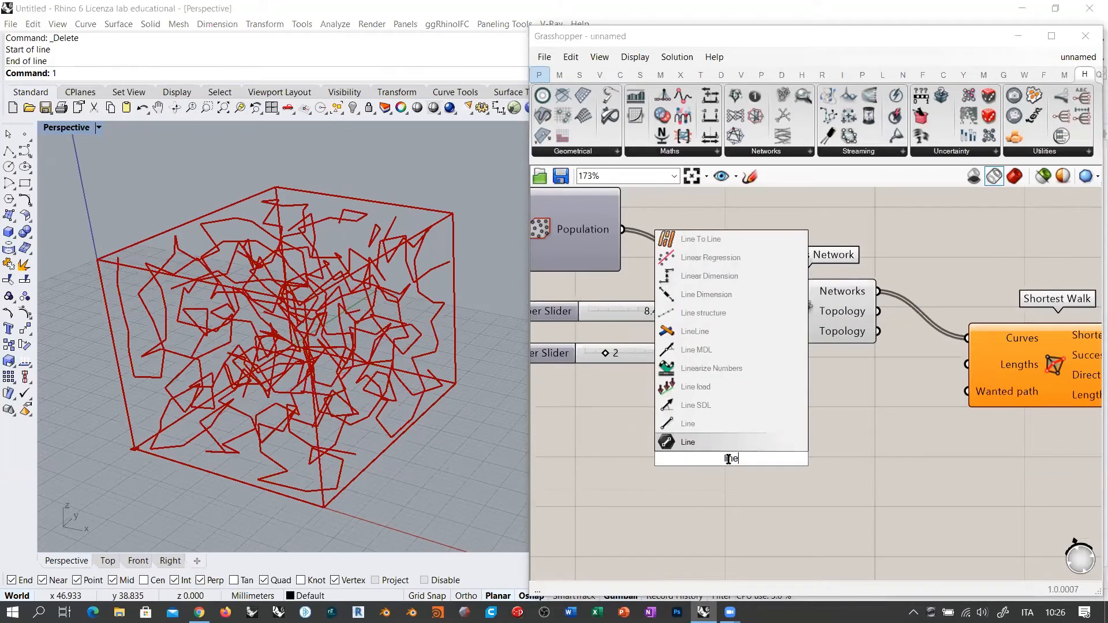
pyautogui.click(704, 423)
pyautogui.moveTo(811, 436); pyautogui.dragTo(820, 434)
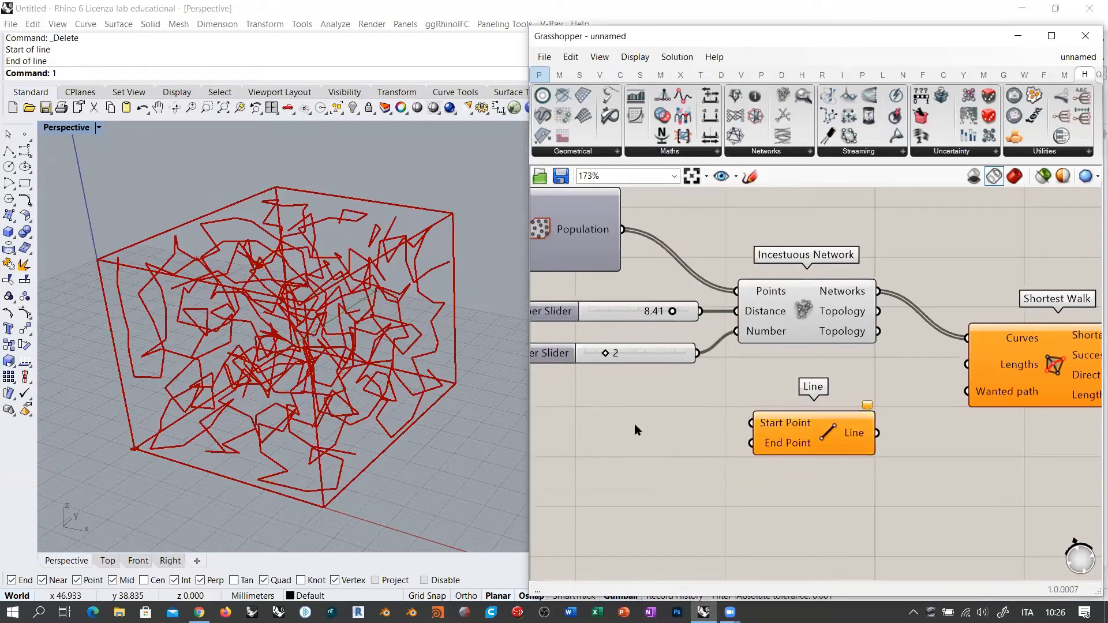
# Step: Add two Point parameters as the Line's Start Point and End Point and feed the Line into Shortest Walk's Wanted path
pyautogui.doubleClick(635, 424)
pyautogui.write('point')
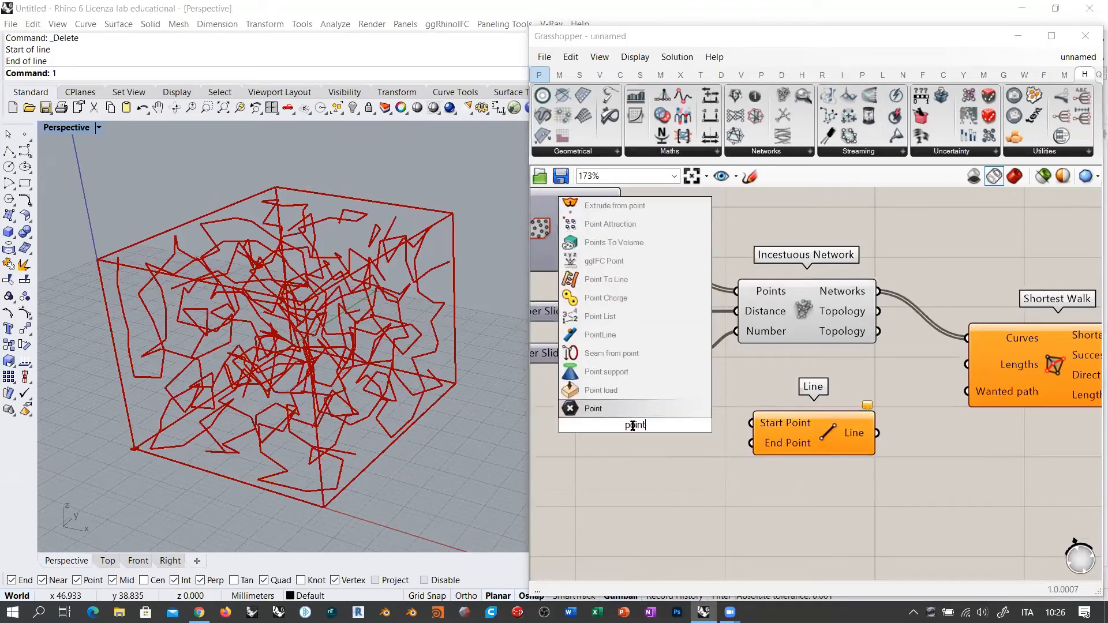
pyautogui.click(624, 411)
pyautogui.moveTo(635, 424); pyautogui.dragTo(668, 421)
pyautogui.keyDown('alt'); pyautogui.moveTo(670, 420); pyautogui.dragTo(670, 473); pyautogui.keyUp('alt')
pyautogui.click(718, 473)
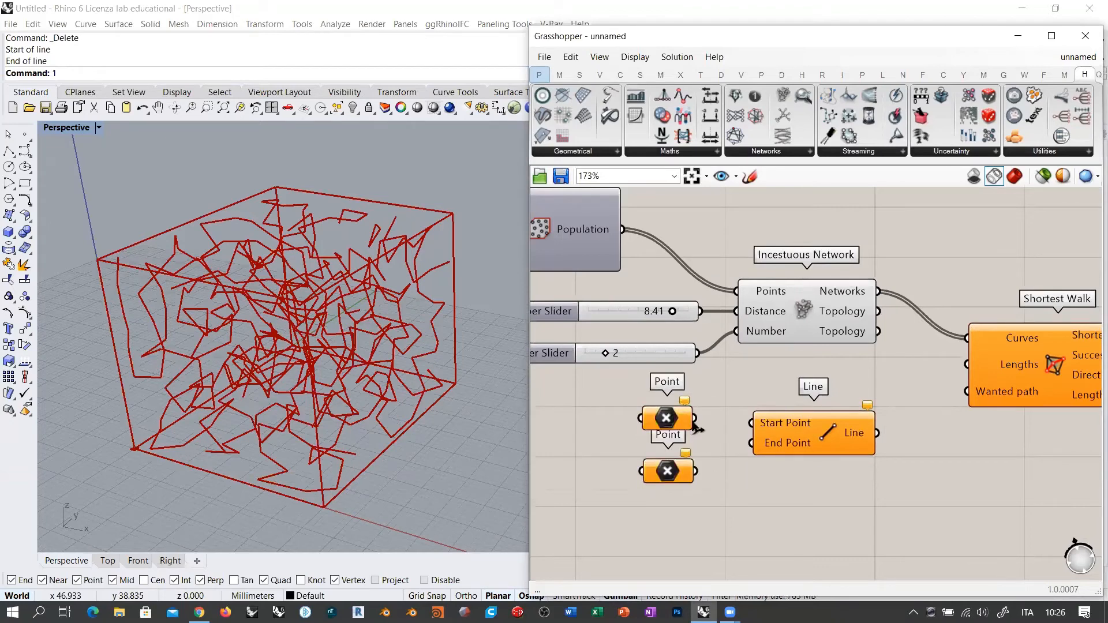
pyautogui.moveTo(695, 418); pyautogui.dragTo(751, 423)
pyautogui.moveTo(877, 433); pyautogui.dragTo(968, 392)
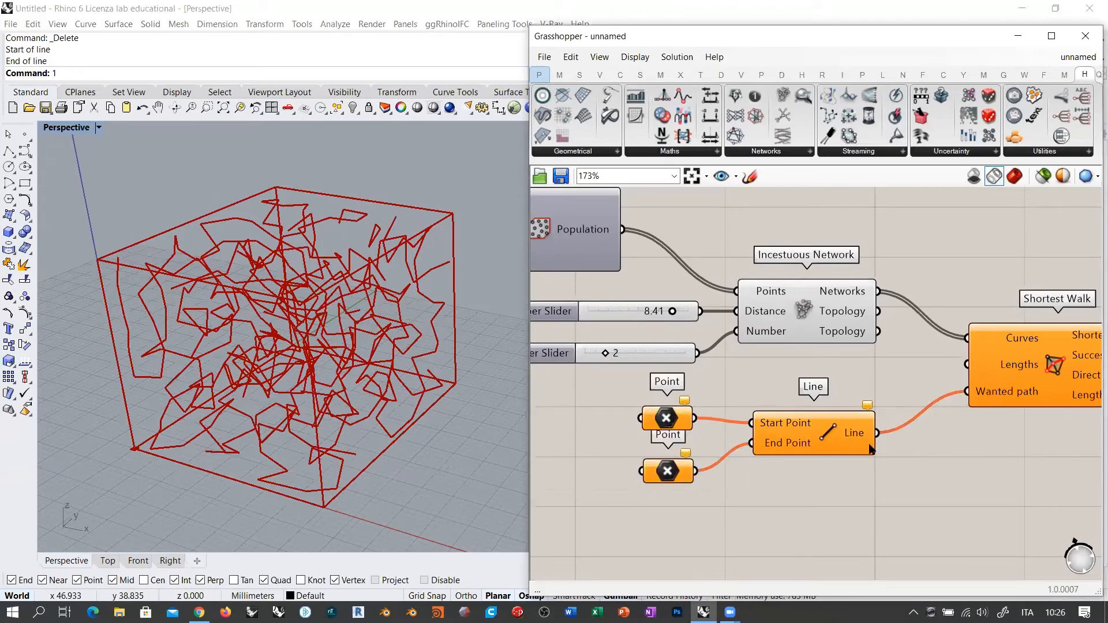
# Step: Assign one Rhino point to each Point parameter, picking two separate locations low in the network inside the box
pyautogui.rightClick(665, 418)
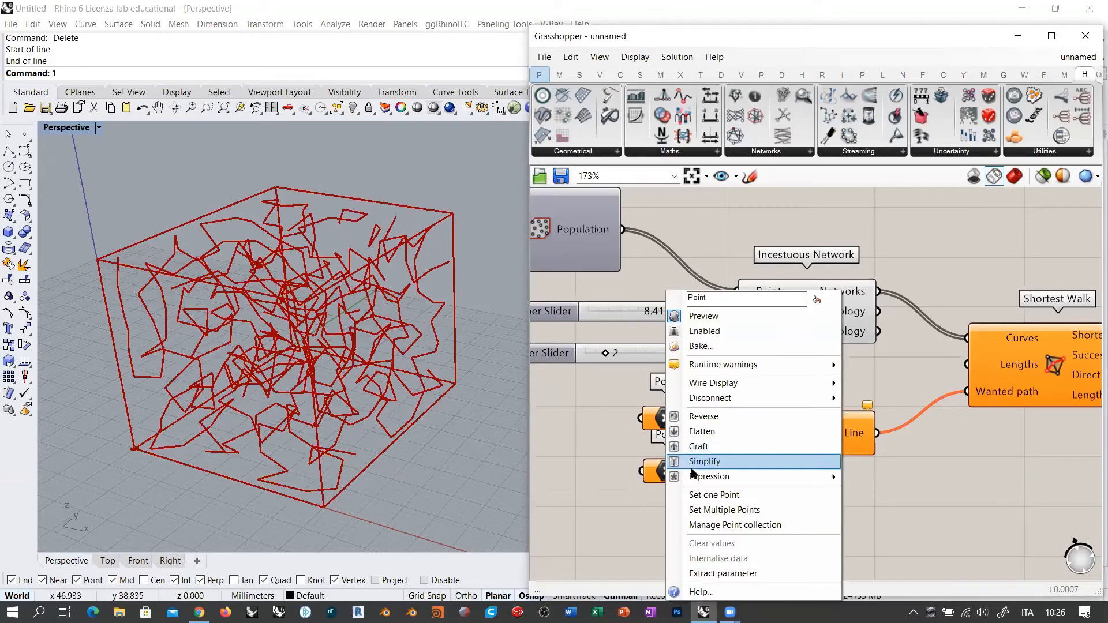
pyautogui.click(695, 491)
pyautogui.click(205, 444)
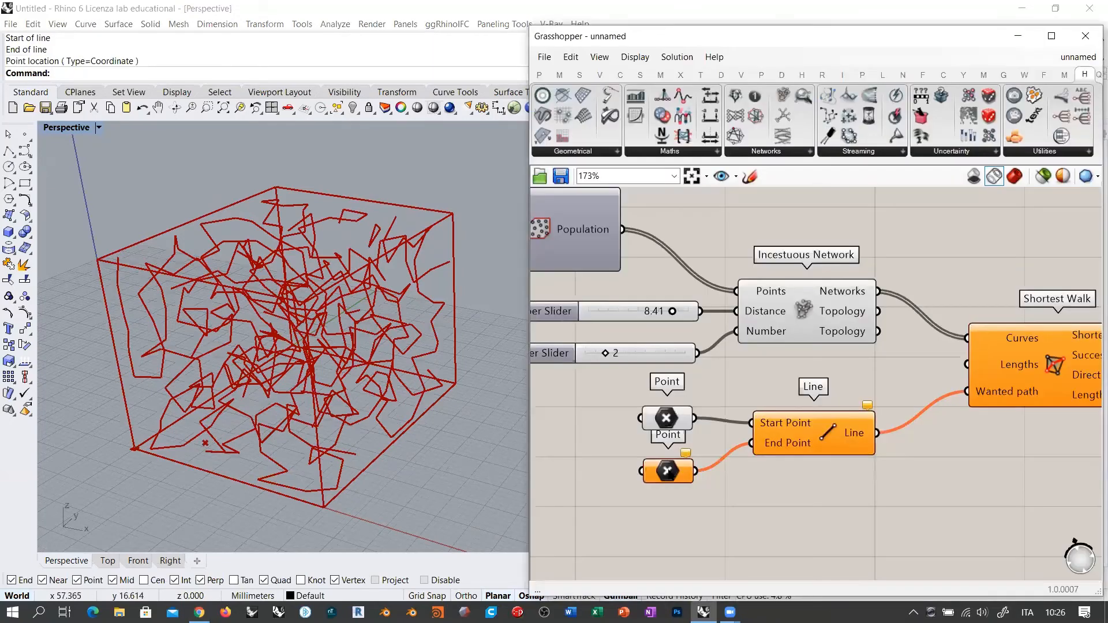
pyautogui.rightClick(668, 471)
pyautogui.click(695, 492)
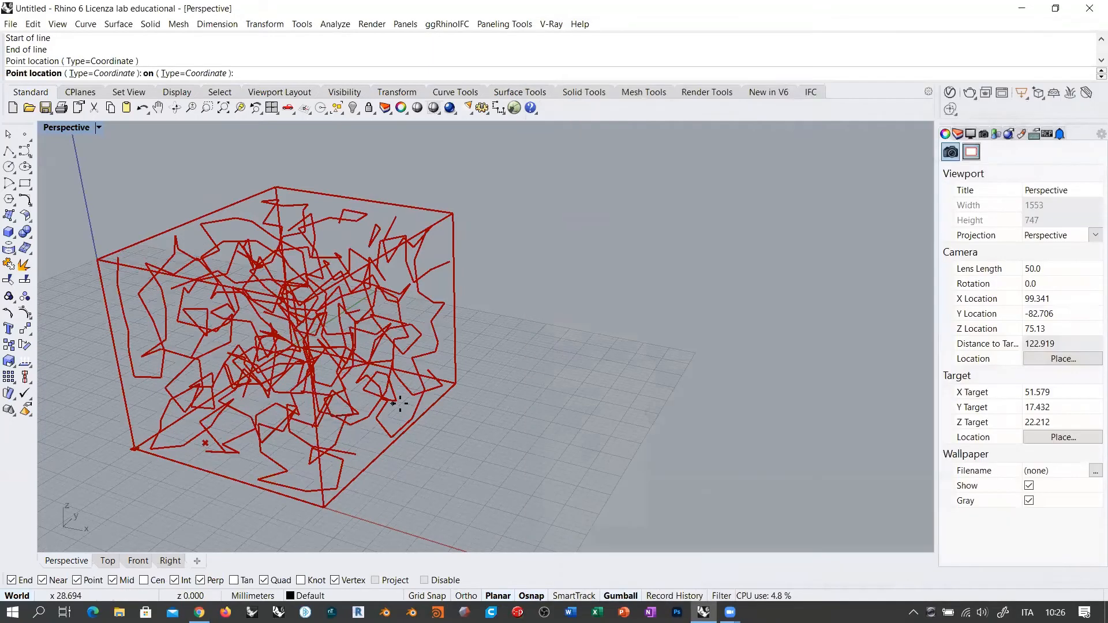
pyautogui.click(396, 401)
pyautogui.moveTo(325, 401); pyautogui.dragTo(349, 419, button='right')
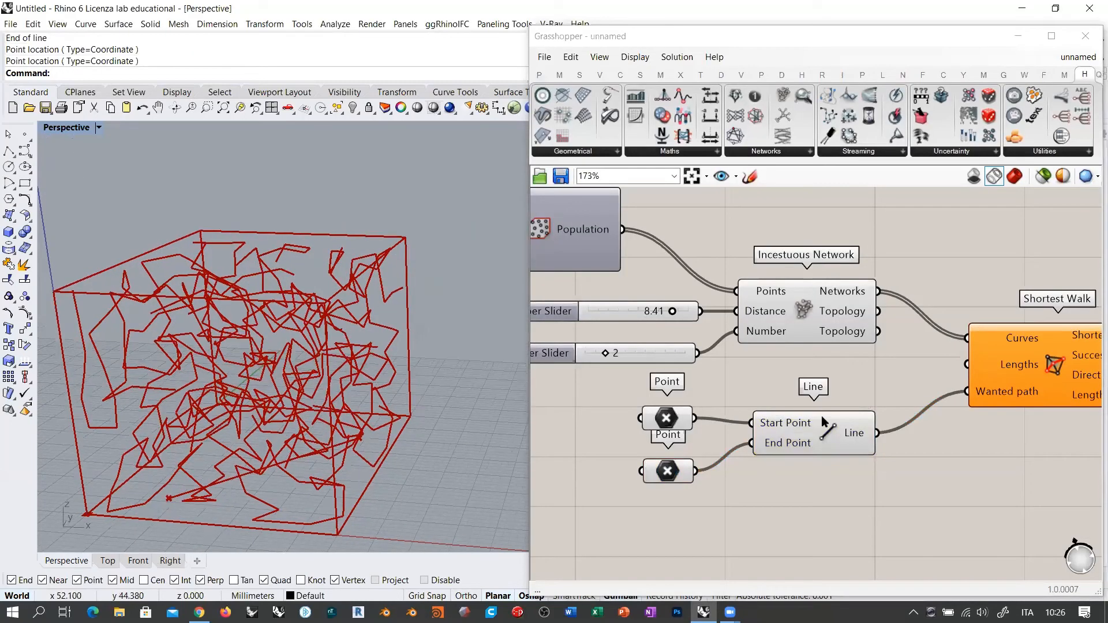
# Step: Examine Shortest Walk's warning and the position of the picked start point relative to the network
pyautogui.moveTo(833, 417); pyautogui.dragTo(770, 411, button='right')
pyautogui.scroll(-1, 769, 412)
pyautogui.moveTo(924, 380); pyautogui.dragTo(897, 384)
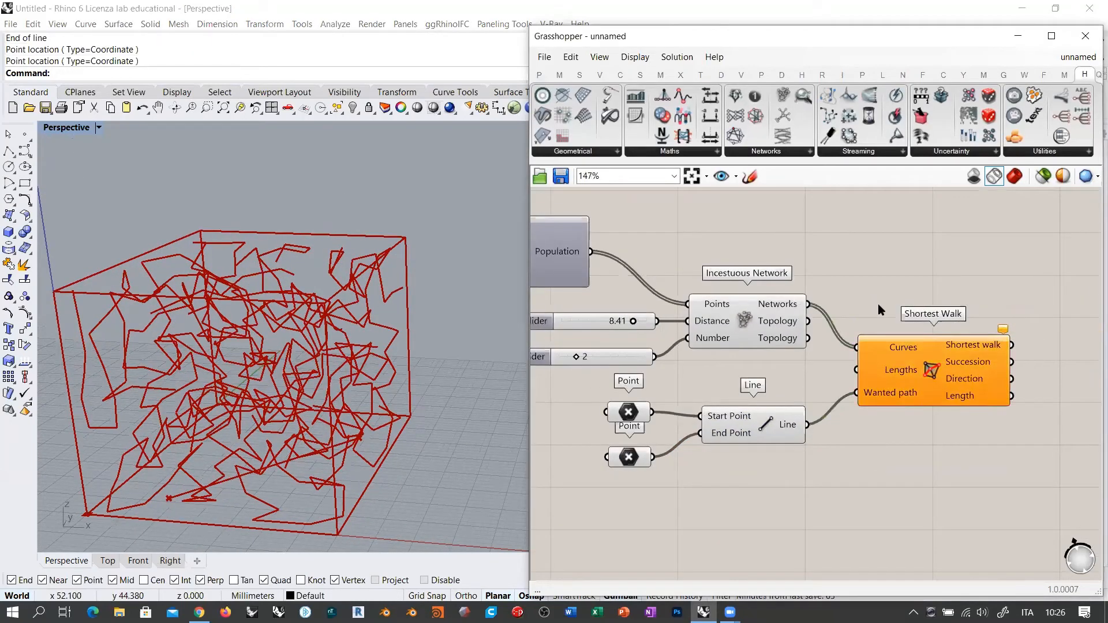
pyautogui.click(1003, 331)
pyautogui.moveTo(309, 415); pyautogui.dragTo(339, 420, button='right')
pyautogui.moveTo(272, 496); pyautogui.dragTo(472, 381, button='right')
pyautogui.click(635, 414)
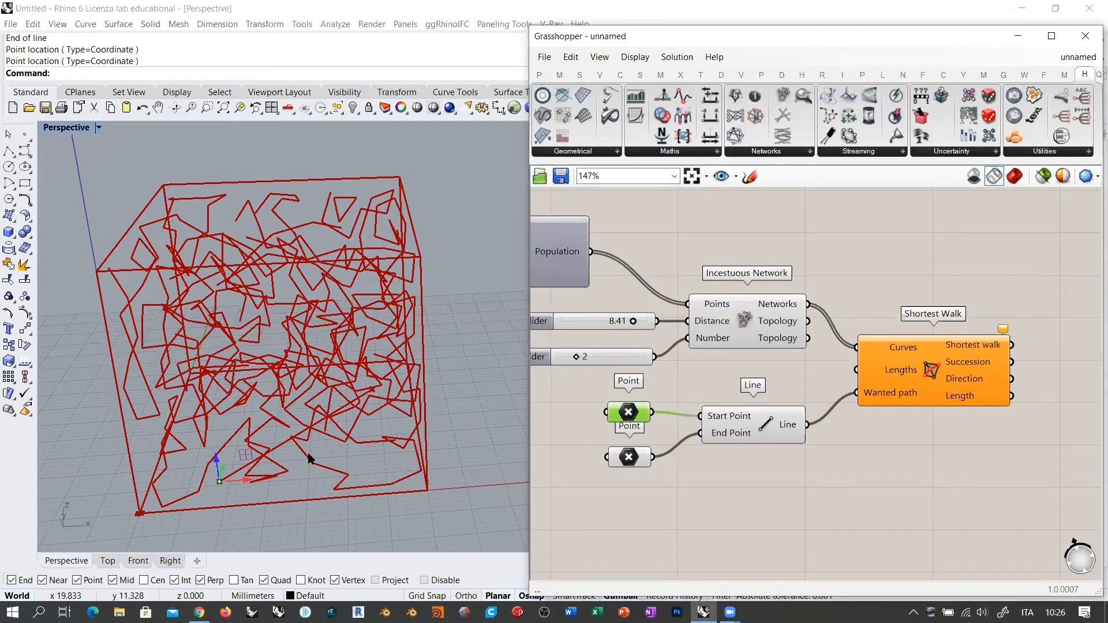
pyautogui.moveTo(308, 456); pyautogui.dragTo(217, 437, button='right')
# Step: Hide the Incestuous Network preview and raise both picked points vertically inside the box
pyautogui.click(741, 319)
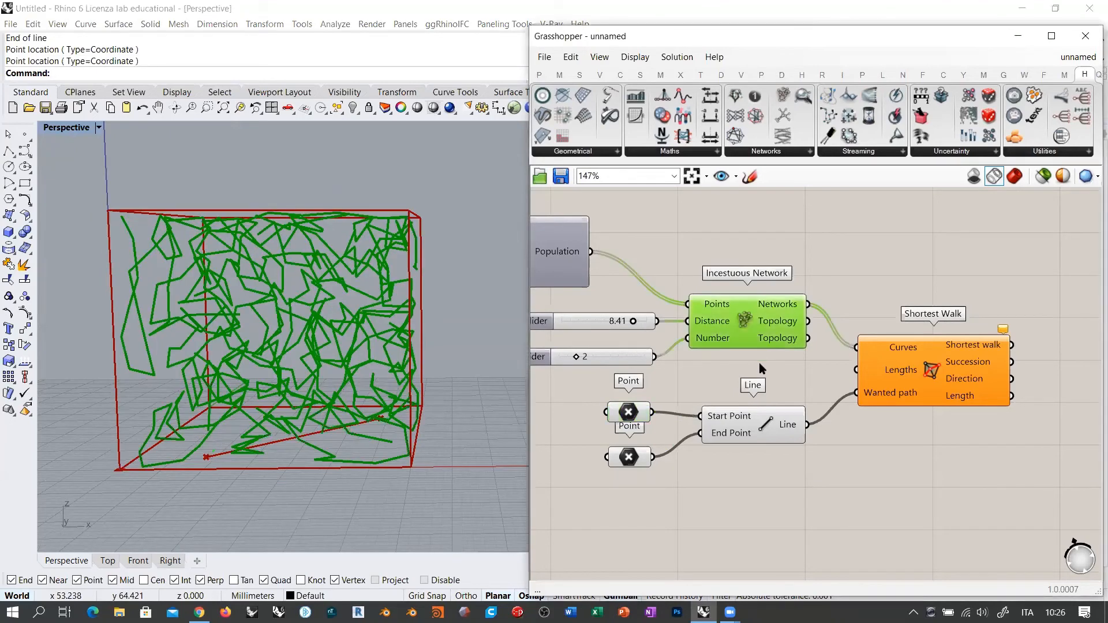
pyautogui.hotkey('ctrl', 'q')
pyautogui.moveTo(647, 489); pyautogui.dragTo(598, 401)
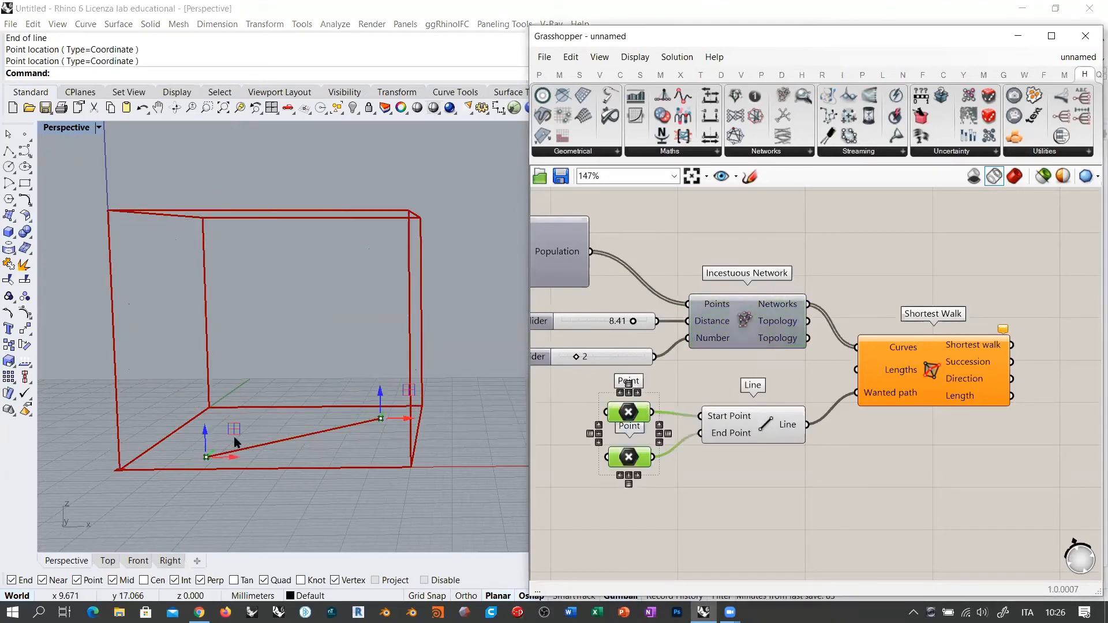
pyautogui.moveTo(205, 439); pyautogui.dragTo(179, 274)
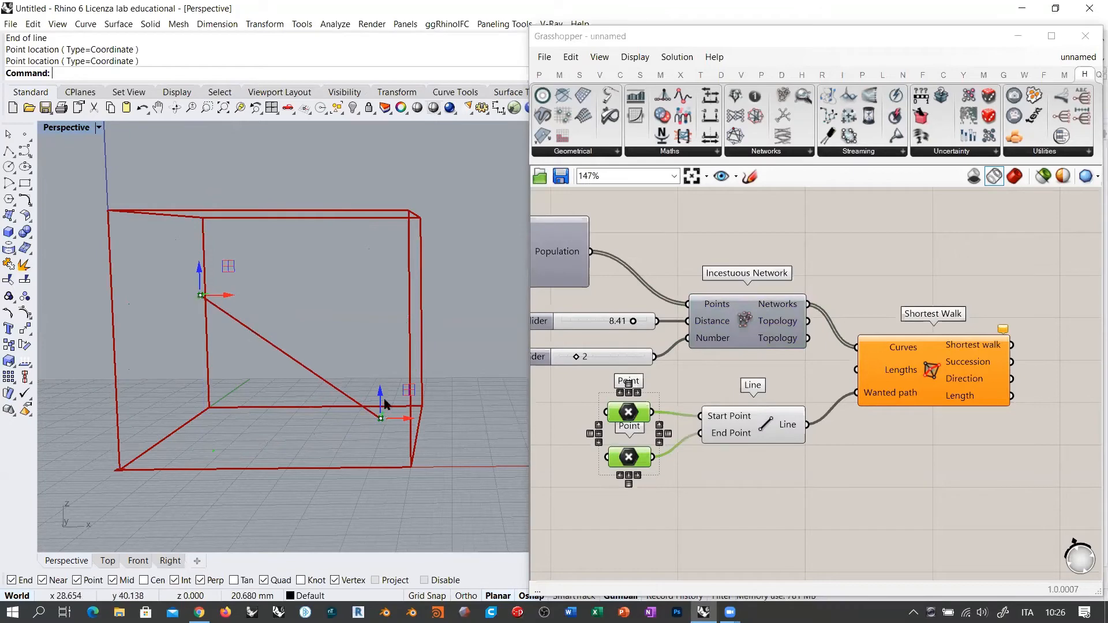
pyautogui.moveTo(380, 399); pyautogui.dragTo(355, 298)
# Step: Shift the raised points horizontally inside the box so that Shortest Walk traces a path between them
pyautogui.moveTo(322, 334); pyautogui.dragTo(388, 205, button='right')
pyautogui.moveTo(389, 203); pyautogui.dragTo(287, 249)
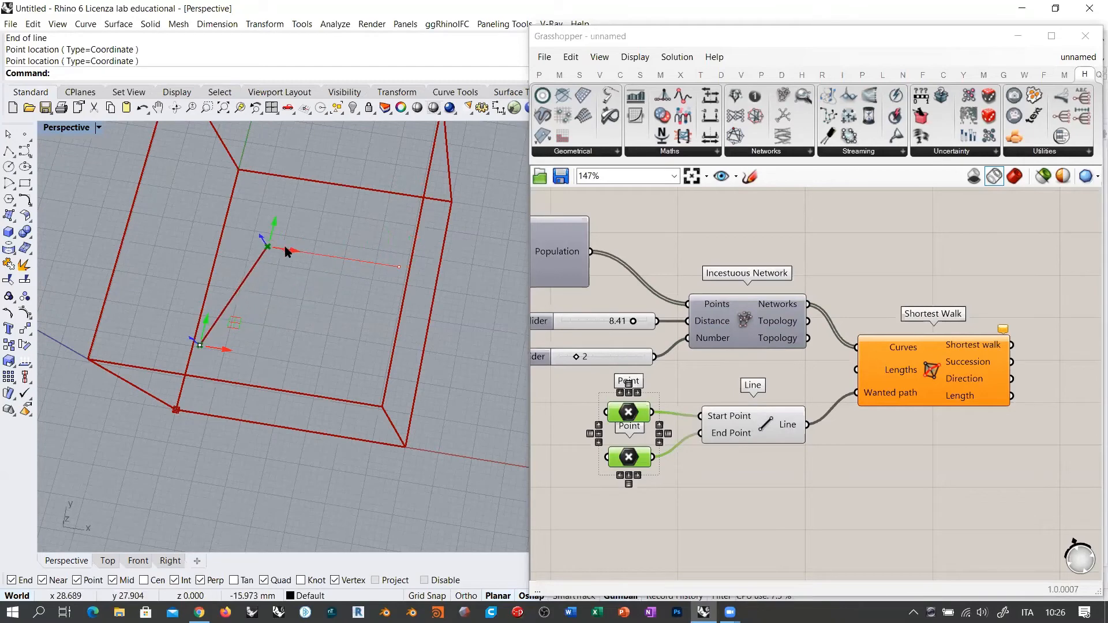
pyautogui.moveTo(287, 250); pyautogui.dragTo(238, 379, button='right')
pyautogui.moveTo(316, 379); pyautogui.dragTo(349, 329, button='right')
pyautogui.moveTo(348, 329); pyautogui.dragTo(326, 325)
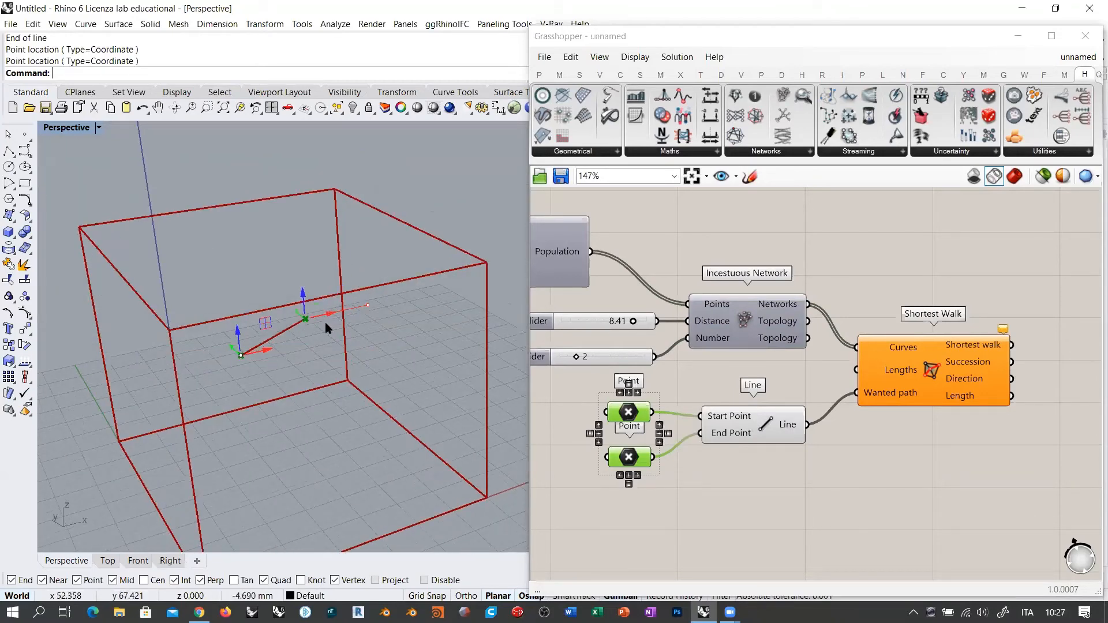
pyautogui.moveTo(321, 328); pyautogui.dragTo(407, 315, button='right')
pyautogui.moveTo(490, 325); pyautogui.dragTo(341, 309)
pyautogui.moveTo(341, 313); pyautogui.dragTo(331, 385, button='right')
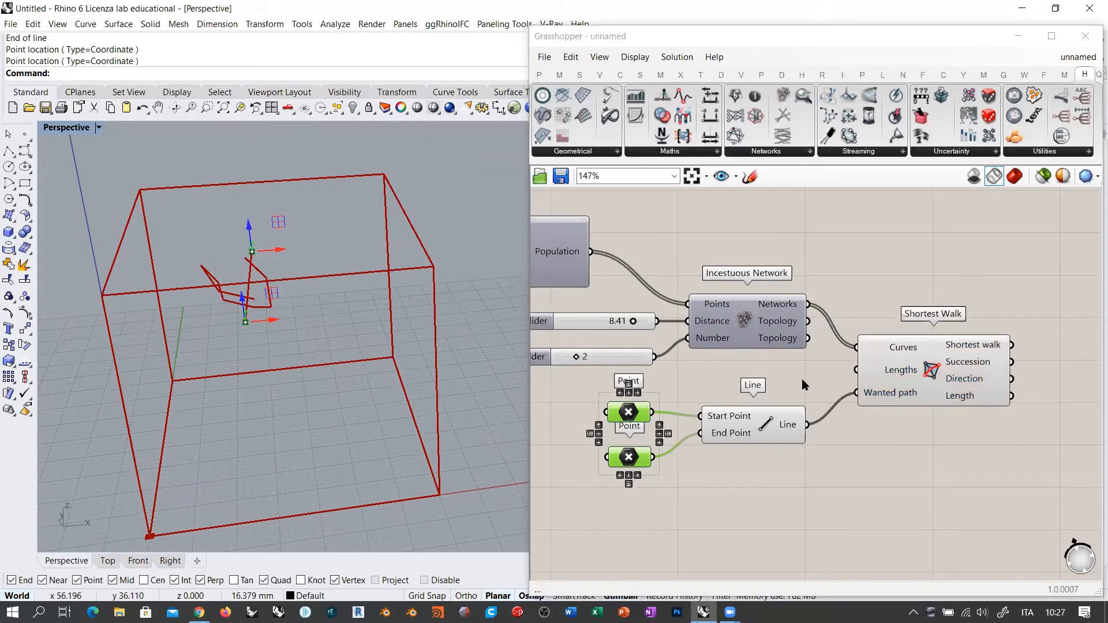
# Step: Toggle the Incestuous Network preview to compare the shortest path with the full network
pyautogui.click(808, 251)
pyautogui.moveTo(255, 311)
pyautogui.mouseDown(button='right')
pyautogui.moveTo(250, 289)
pyautogui.moveTo(251, 332)
pyautogui.moveTo(263, 325)
pyautogui.mouseUp(button='right')
pyautogui.click(750, 325)
pyautogui.hotkey('ctrl', 'q')
# Step: Raise the Populate 3D point count to 649
pyautogui.moveTo(731, 382); pyautogui.dragTo(867, 403, button='right')
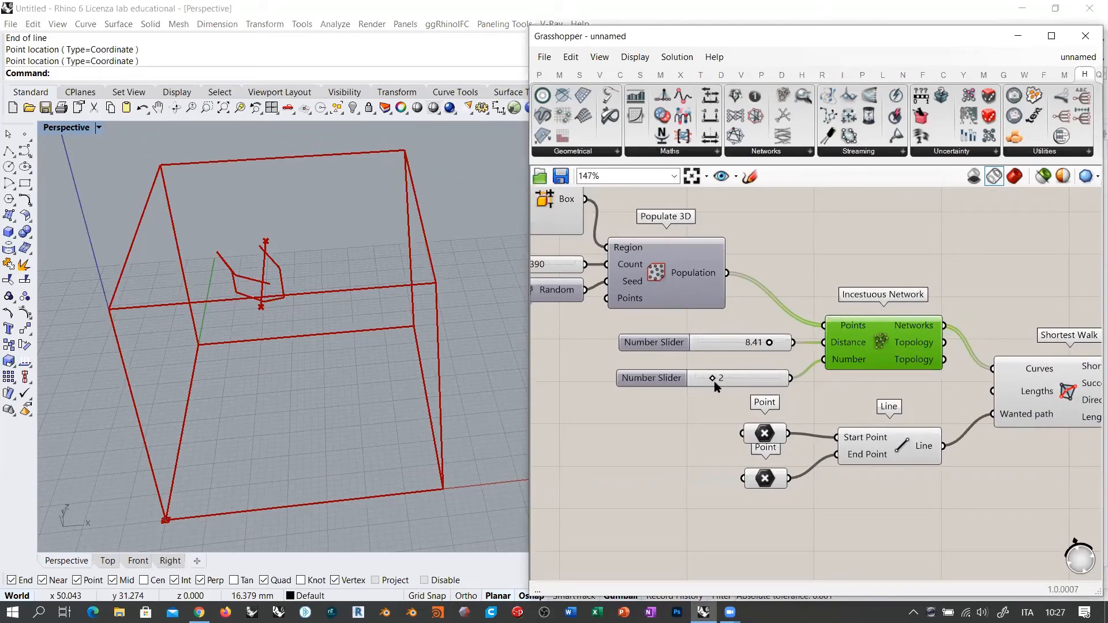
pyautogui.moveTo(616, 369); pyautogui.dragTo(740, 345, button='right')
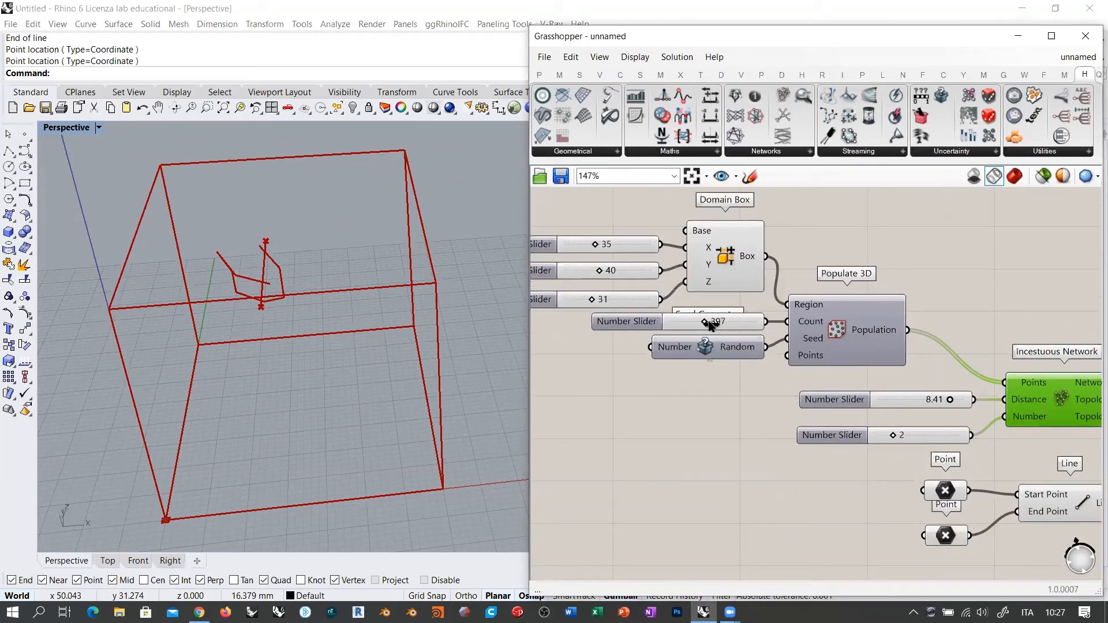
pyautogui.moveTo(721, 325); pyautogui.dragTo(729, 327)
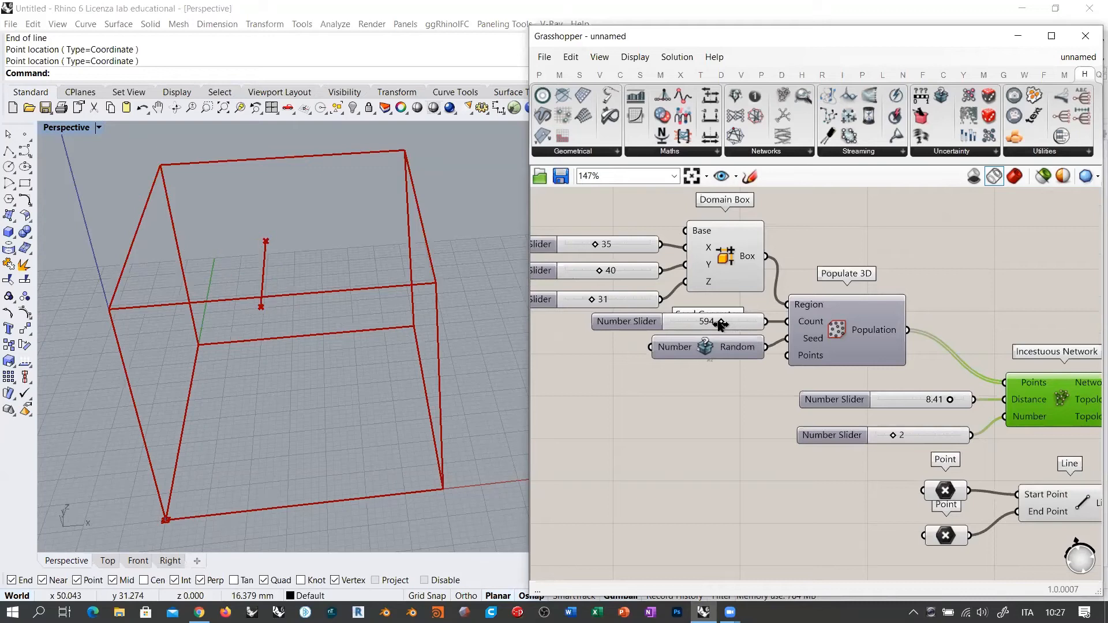
pyautogui.moveTo(720, 324); pyautogui.dragTo(719, 325)
pyautogui.moveTo(717, 324); pyautogui.dragTo(727, 326)
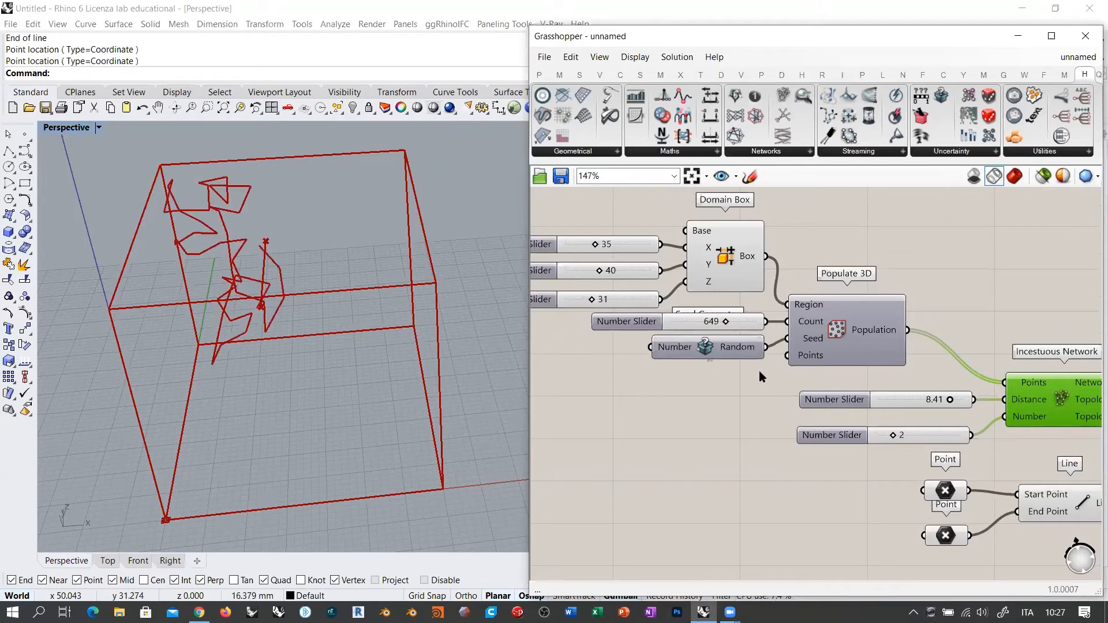
pyautogui.moveTo(332, 326); pyautogui.dragTo(379, 294, button='right')
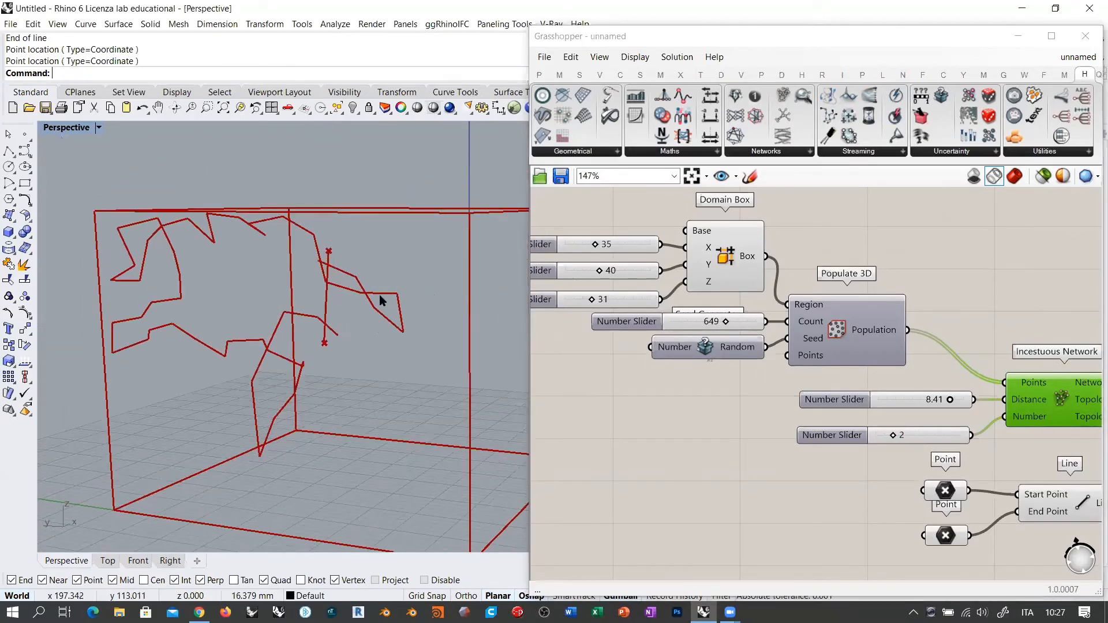
pyautogui.moveTo(291, 300); pyautogui.dragTo(670, 393, button='right')
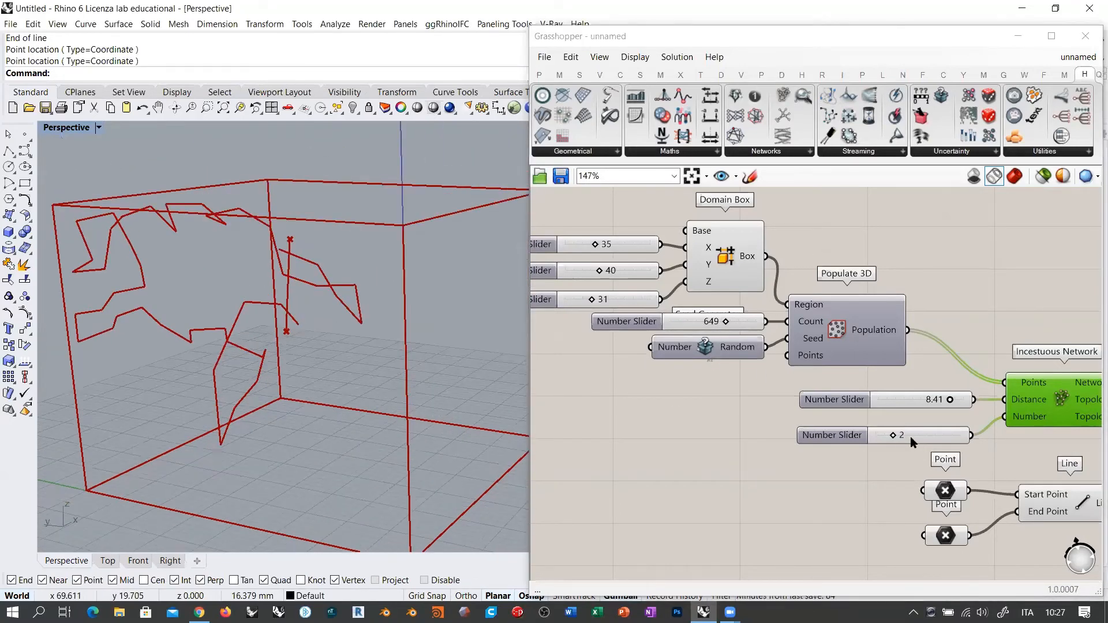
# Step: Set the Incestuous Network distance to 8.24 with its number at 2
pyautogui.scroll(3, 905, 440)
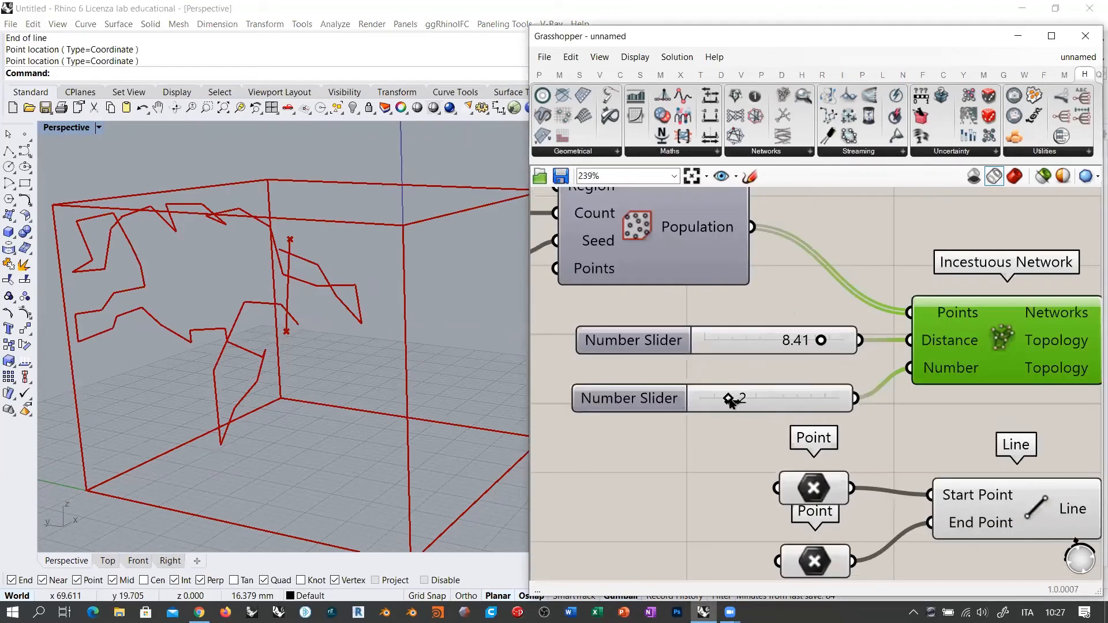
pyautogui.moveTo(732, 403); pyautogui.dragTo(741, 402)
pyautogui.moveTo(821, 341)
pyautogui.mouseDown()
pyautogui.moveTo(812, 342)
pyautogui.moveTo(821, 341)
pyautogui.mouseUp()
pyautogui.moveTo(438, 329); pyautogui.dragTo(608, 428, button='right')
pyautogui.moveTo(645, 479); pyautogui.dragTo(691, 424, button='right')
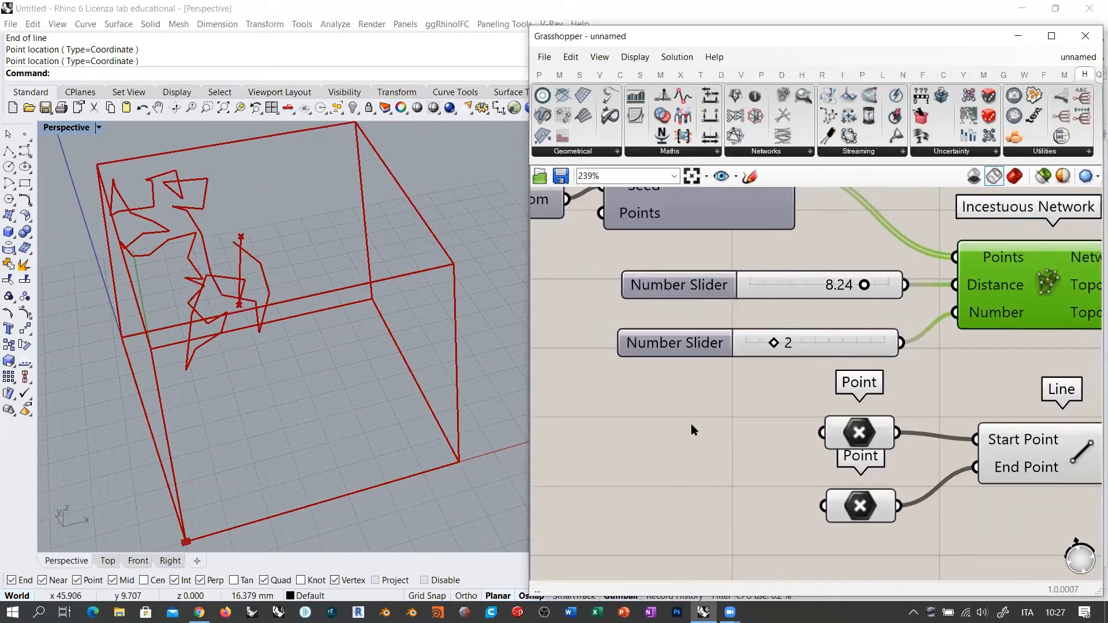
pyautogui.click(691, 424)
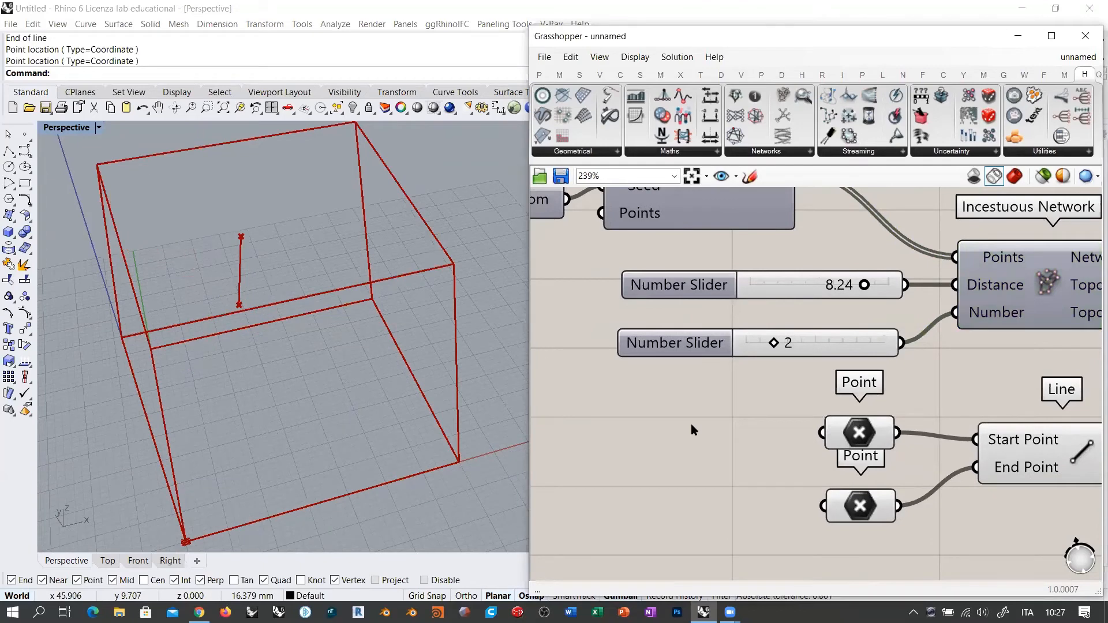
# Step: Move the path's start point to a new position low inside the box
pyautogui.click(857, 436)
pyautogui.moveTo(365, 317); pyautogui.dragTo(304, 188, button='right')
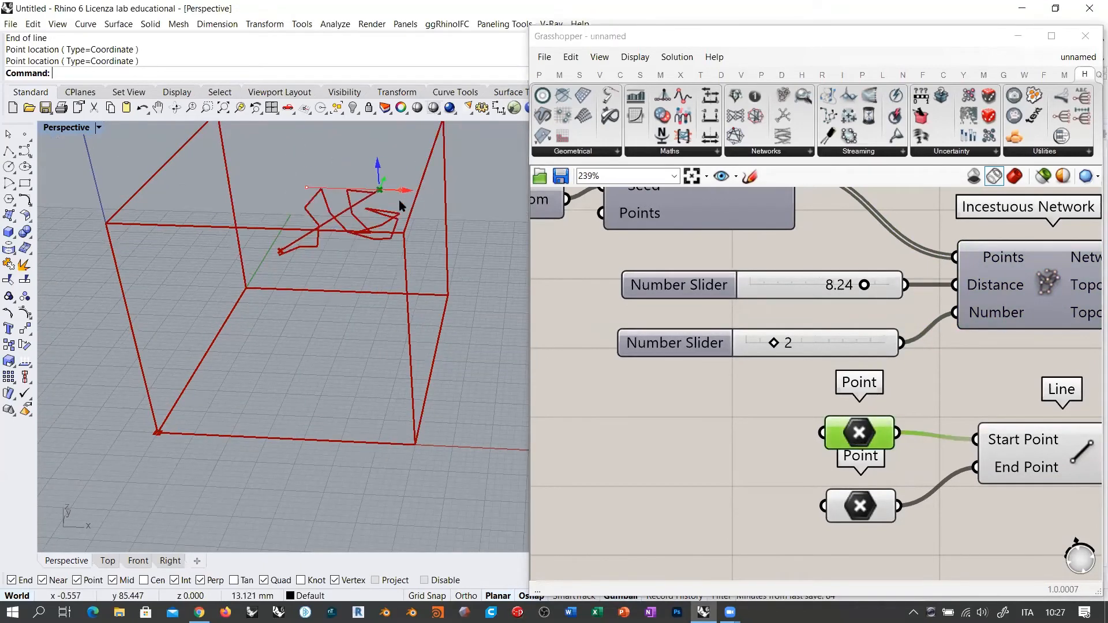
pyautogui.moveTo(403, 243); pyautogui.dragTo(352, 311, button='right')
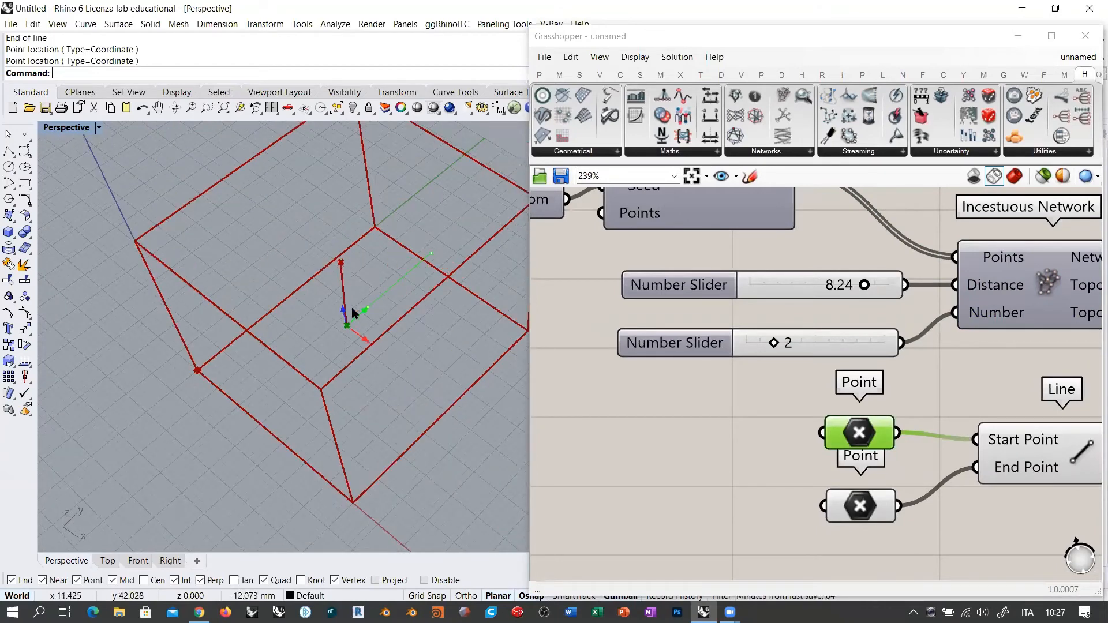
pyautogui.moveTo(317, 371); pyautogui.dragTo(305, 279, button='right')
pyautogui.moveTo(313, 266); pyautogui.dragTo(335, 398)
pyautogui.moveTo(361, 395); pyautogui.dragTo(450, 413, button='right')
pyautogui.moveTo(403, 445); pyautogui.dragTo(234, 448)
# Step: Shift the end point along the X and Y axes inside the box until Shortest Walk traces a path between both points
pyautogui.keyDown('shift'); pyautogui.click(840, 503); pyautogui.keyUp('shift')
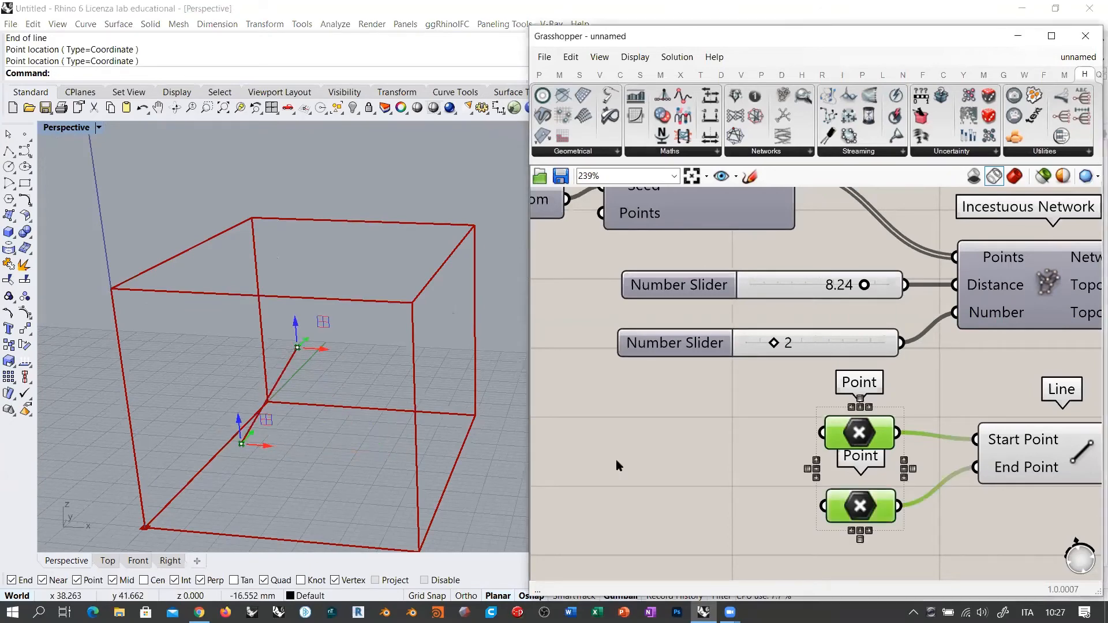
pyautogui.moveTo(448, 369); pyautogui.dragTo(422, 420, button='right')
pyautogui.moveTo(316, 335); pyautogui.dragTo(357, 341)
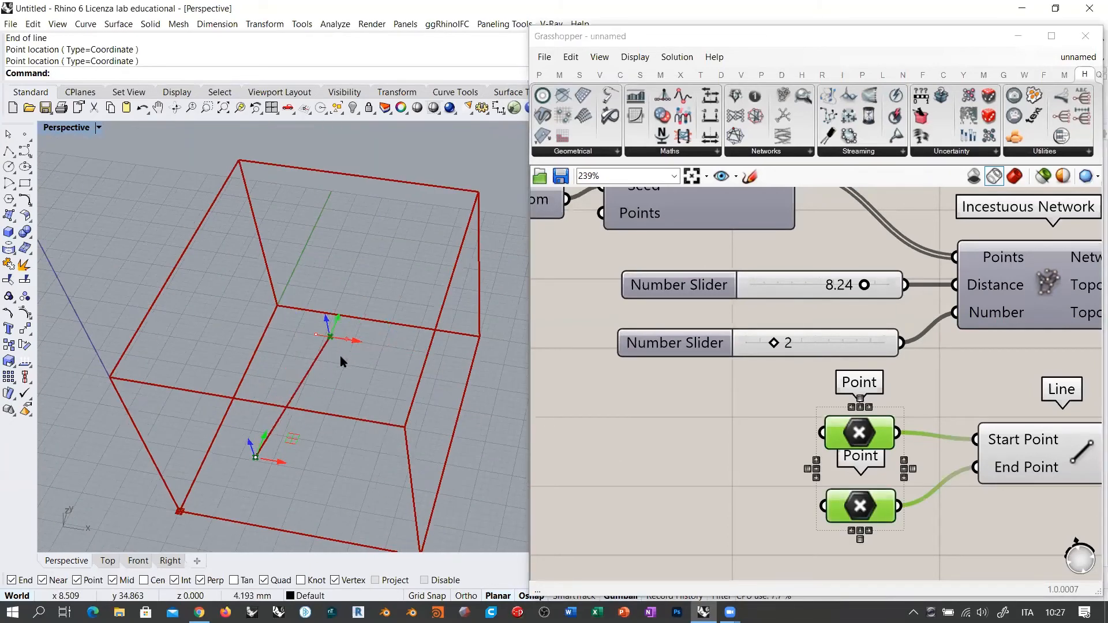
pyautogui.moveTo(322, 362); pyautogui.dragTo(263, 339, button='right')
pyautogui.moveTo(441, 261); pyautogui.dragTo(443, 289, button='right')
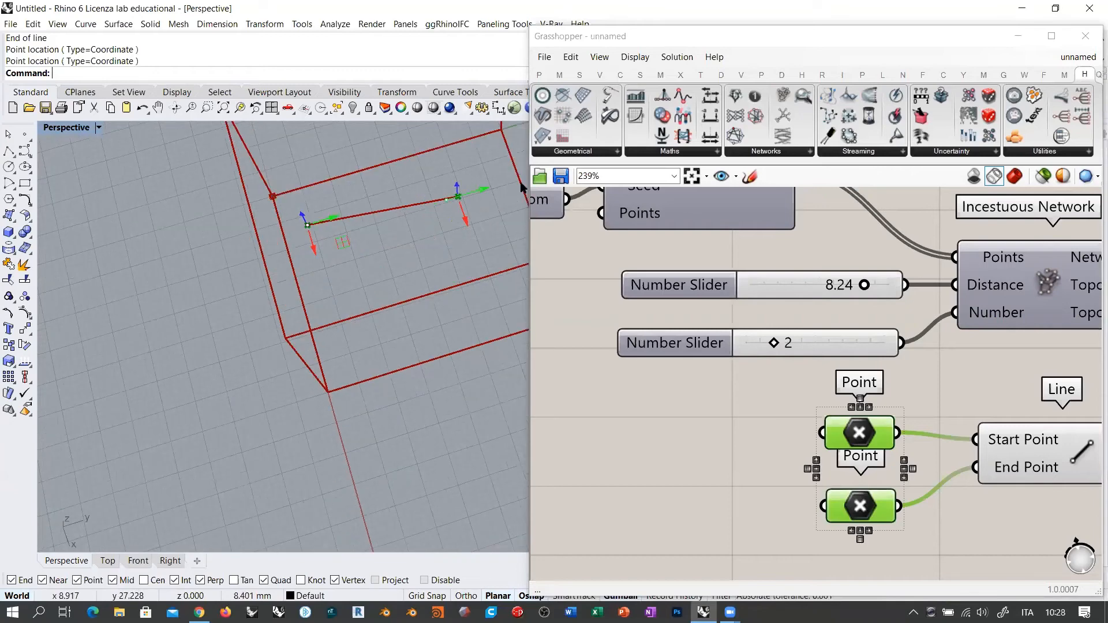
pyautogui.scroll(-3, 453, 223)
pyautogui.moveTo(460, 238); pyautogui.dragTo(470, 264, button='right')
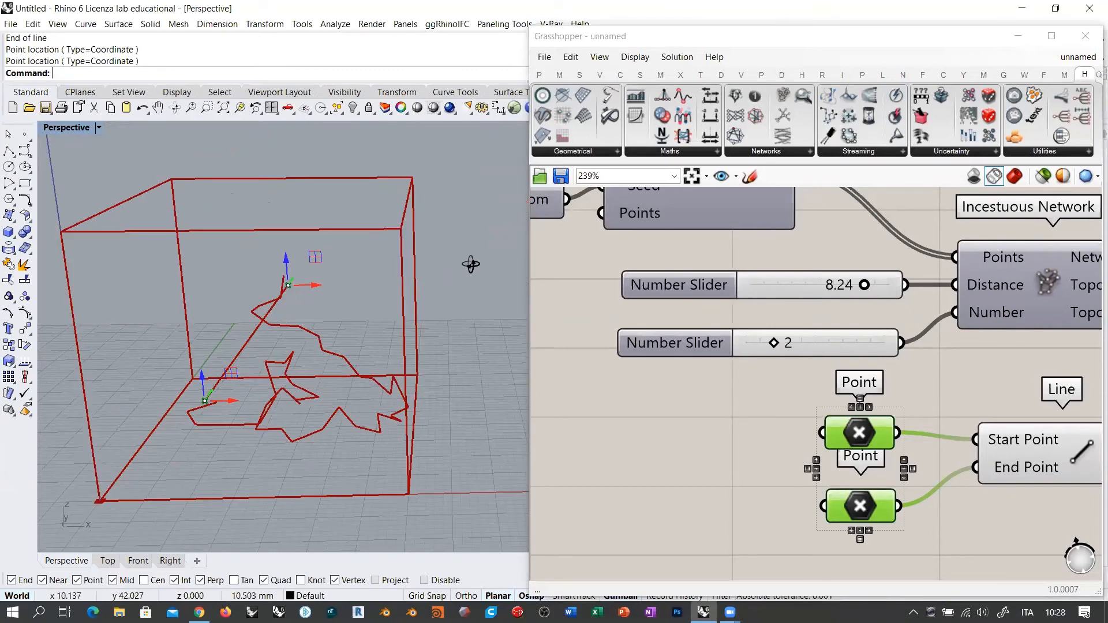
pyautogui.moveTo(271, 268); pyautogui.dragTo(323, 184, button='right')
pyautogui.moveTo(369, 365); pyautogui.dragTo(252, 354, button='right')
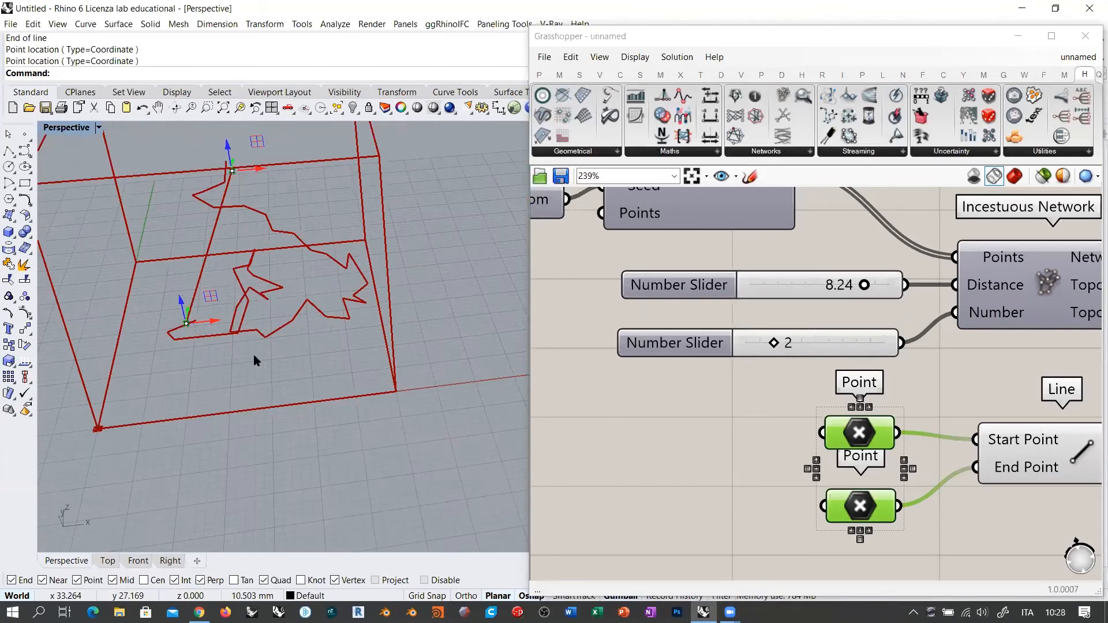
pyautogui.moveTo(372, 396); pyautogui.dragTo(358, 439, button='right')
pyautogui.click(691, 433)
# Step: Rearrange the Shortest Walk, Line and two Point components on the canvas, further from Incestuous Network
pyautogui.scroll(-3, 694, 364)
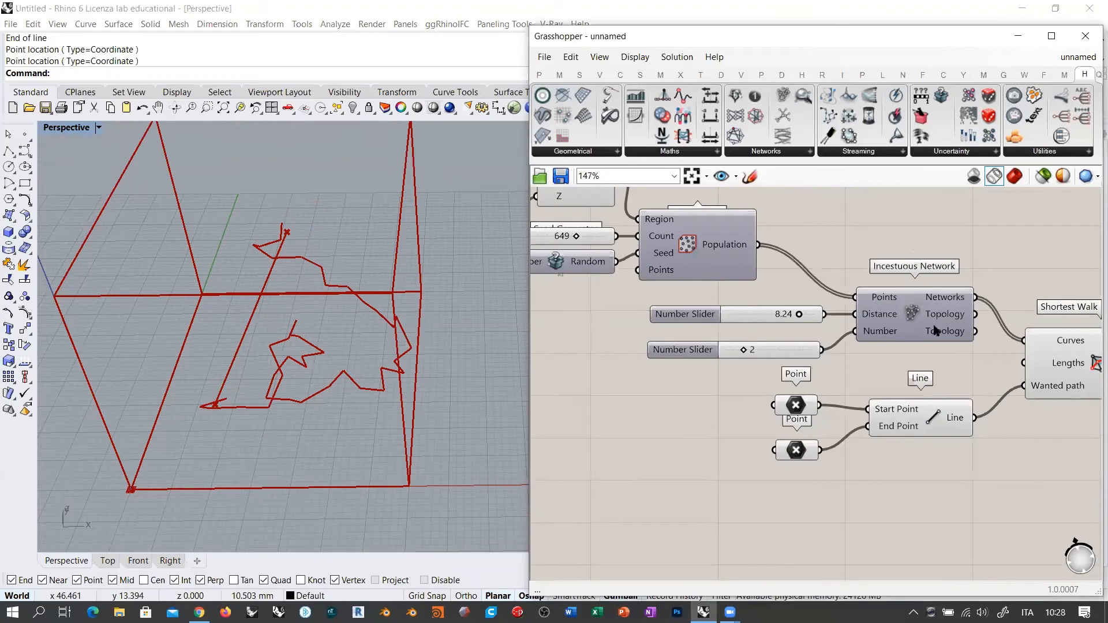
pyautogui.moveTo(935, 329)
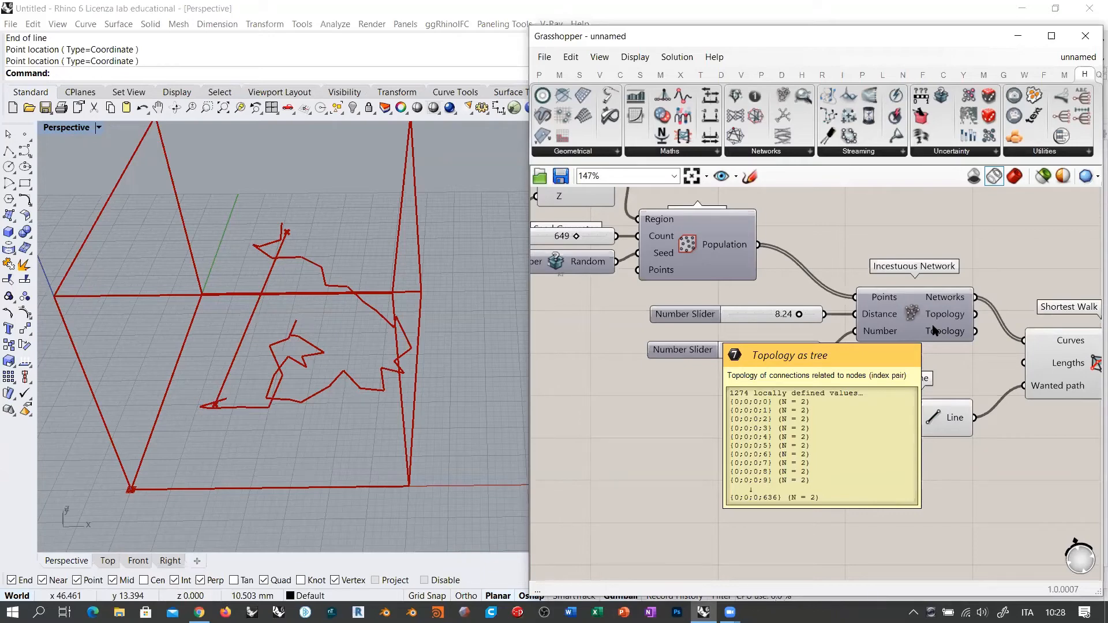
pyautogui.scroll(-3, 934, 330)
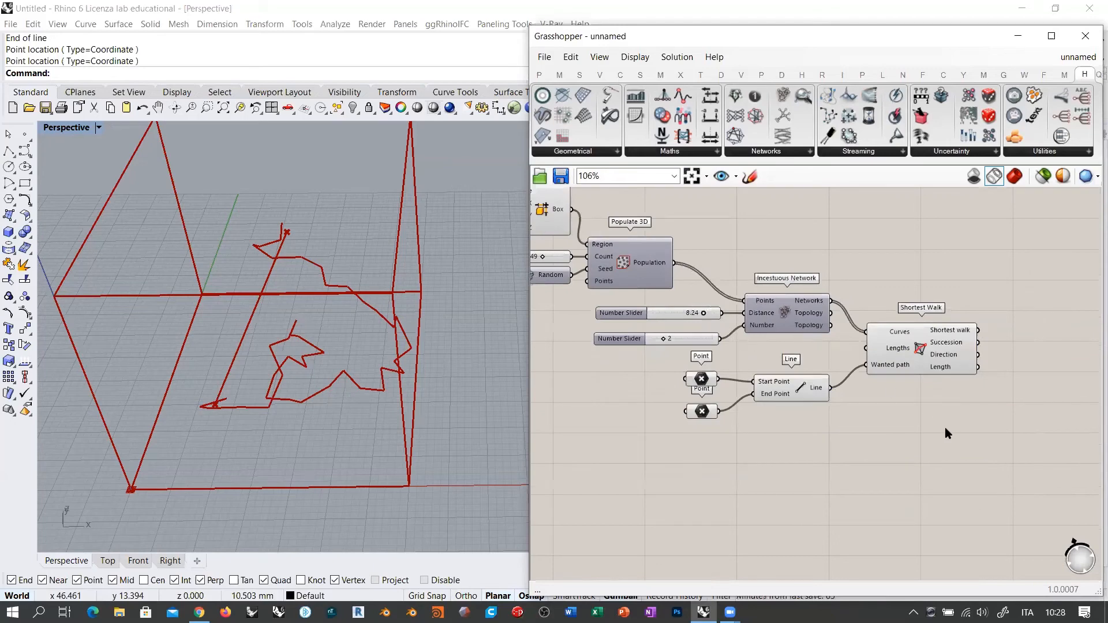
pyautogui.moveTo(909, 352); pyautogui.dragTo(893, 375)
pyautogui.moveTo(925, 437); pyautogui.dragTo(639, 370)
pyautogui.moveTo(796, 389); pyautogui.dragTo(905, 410)
pyautogui.click(872, 451)
pyautogui.moveTo(821, 435); pyautogui.dragTo(834, 396)
pyautogui.keyDown('shift'); pyautogui.click(810, 401); pyautogui.keyUp('shift')
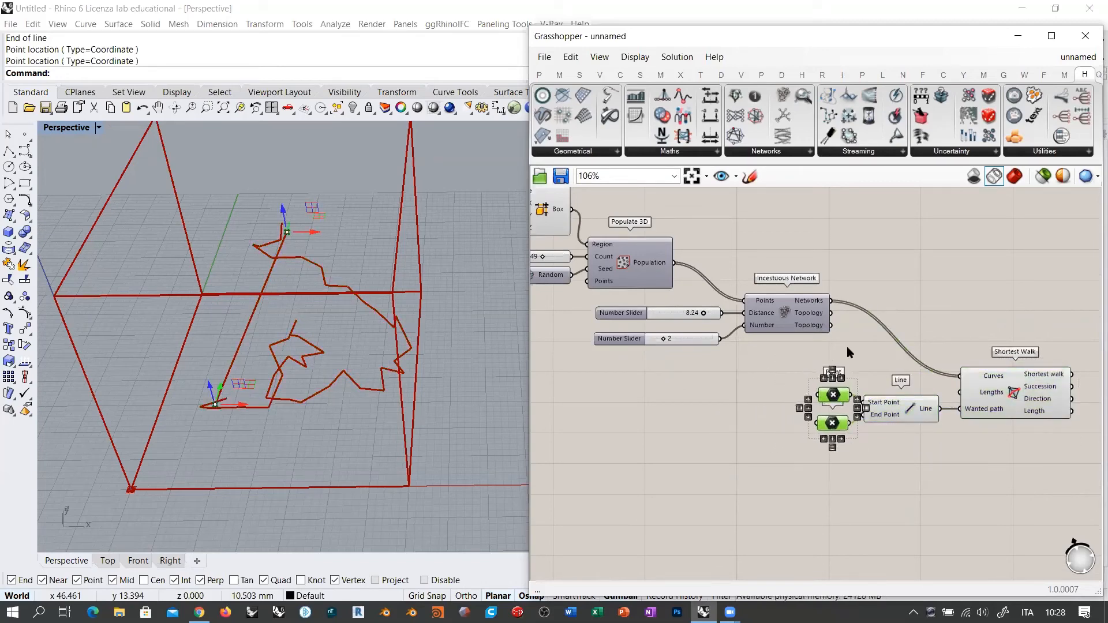
pyautogui.click(846, 346)
# Step: Bring Incestuous Network and its two number sliders closer together and group them
pyautogui.moveTo(914, 298); pyautogui.dragTo(871, 320, button='right')
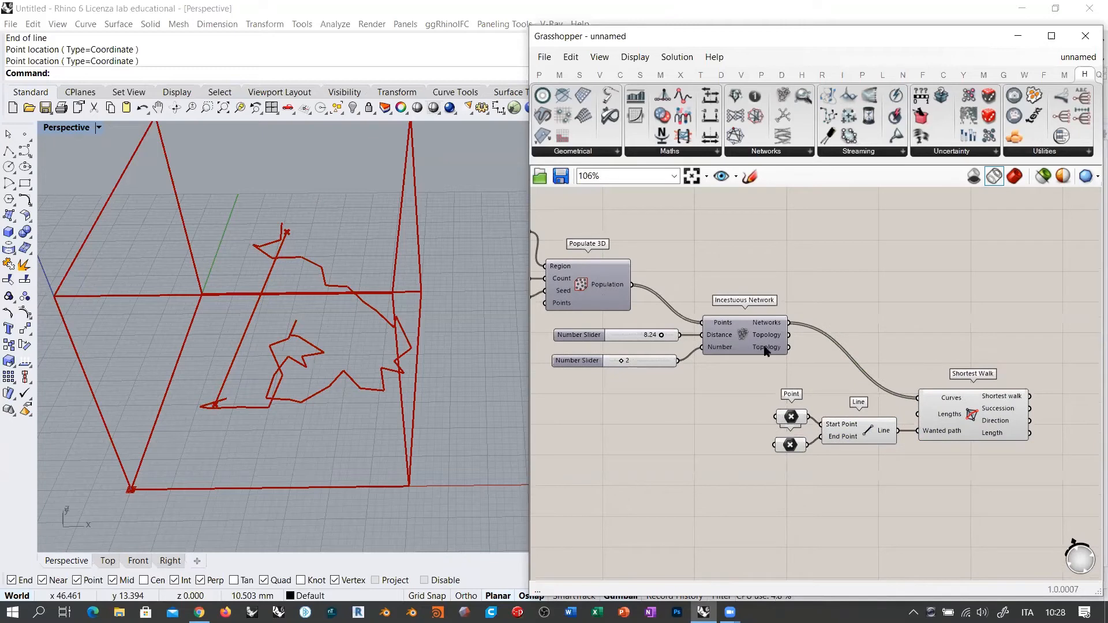
pyautogui.moveTo(732, 341); pyautogui.dragTo(717, 348)
pyautogui.moveTo(629, 340); pyautogui.dragTo(652, 359)
pyautogui.click(656, 375)
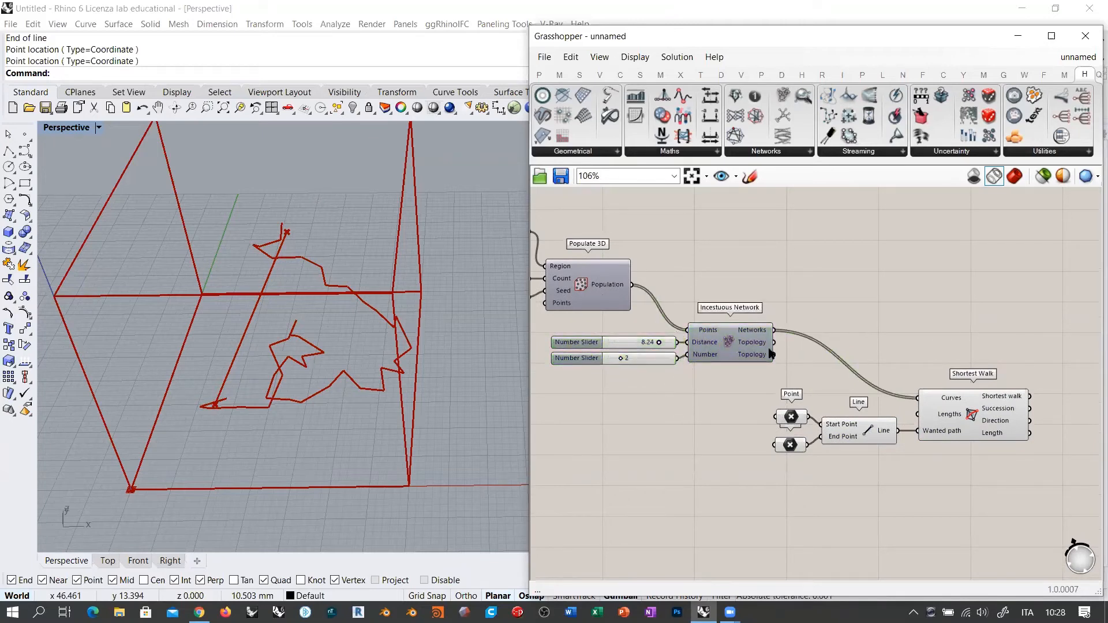
pyautogui.moveTo(753, 383); pyautogui.dragTo(661, 315)
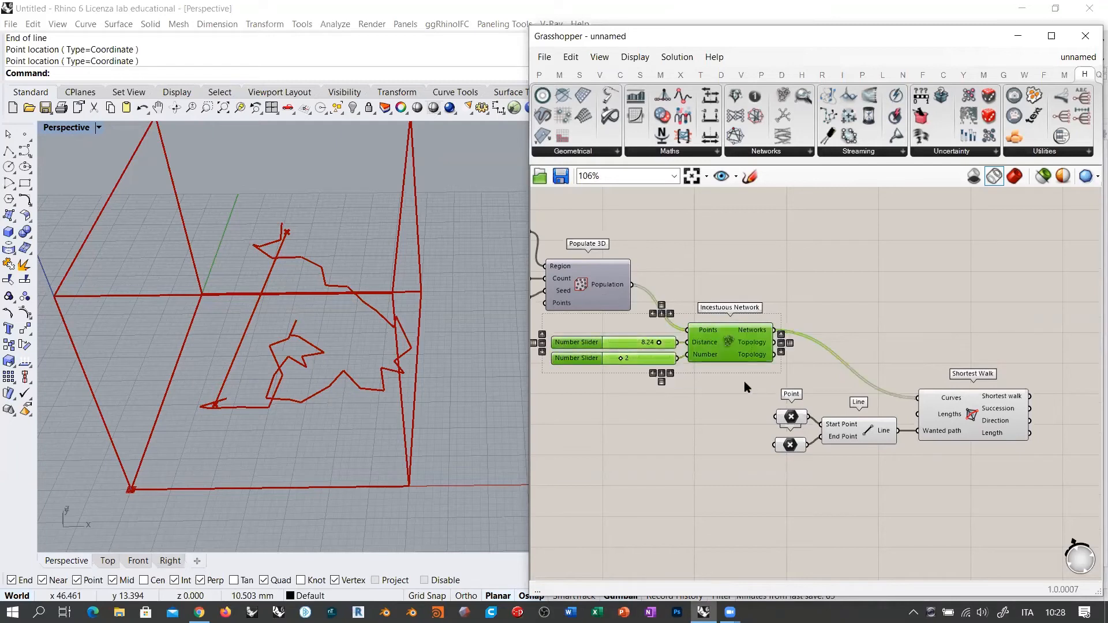
pyautogui.hotkey('ctrl', 'g')
# Step: Realign Incestuous Network and its two sliders inside the group, and widen the Grasshopper window slightly
pyautogui.moveTo(709, 362); pyautogui.dragTo(703, 381)
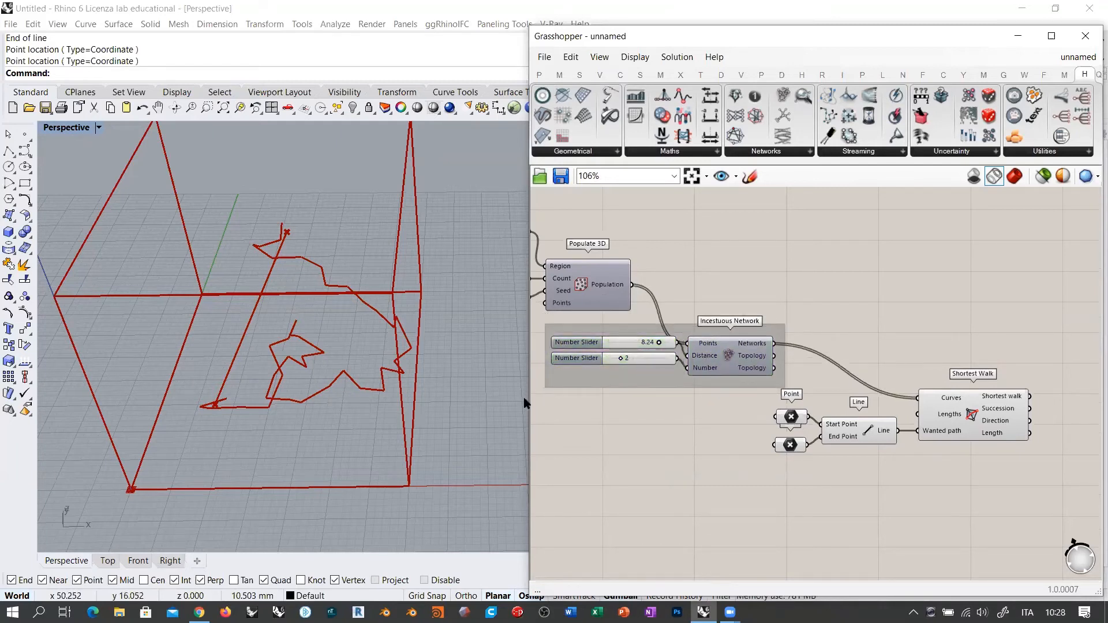
pyautogui.moveTo(531, 392); pyautogui.dragTo(503, 393)
pyautogui.moveTo(521, 405); pyautogui.dragTo(656, 332)
pyautogui.click(707, 290)
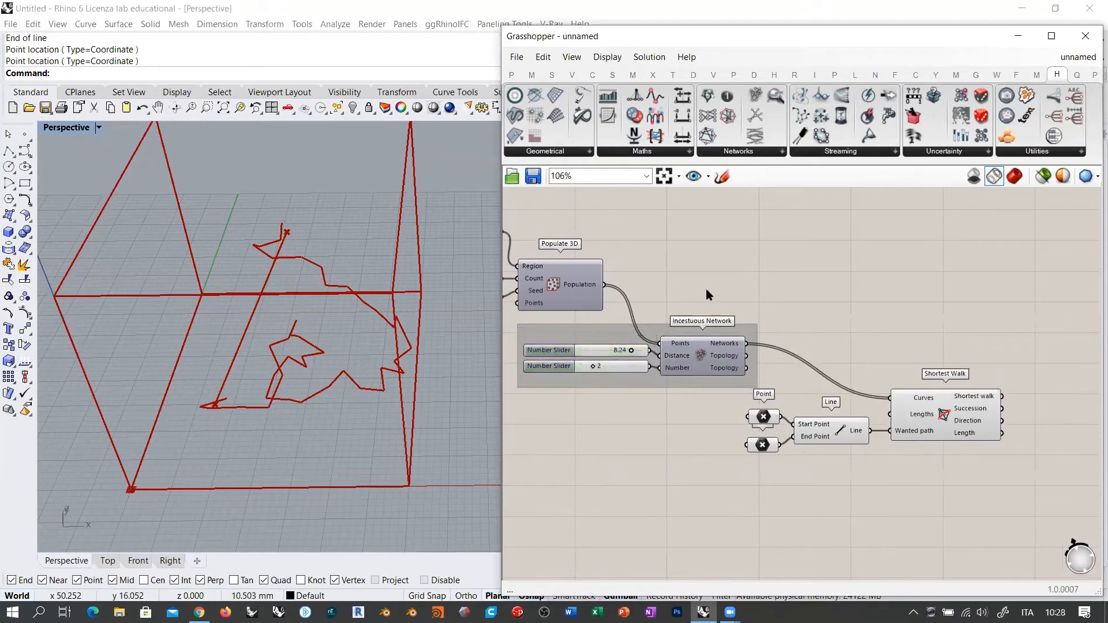
# Step: Add a Voronoi 3D component above the Incestuous Network group
pyautogui.scroll(2, 678, 267)
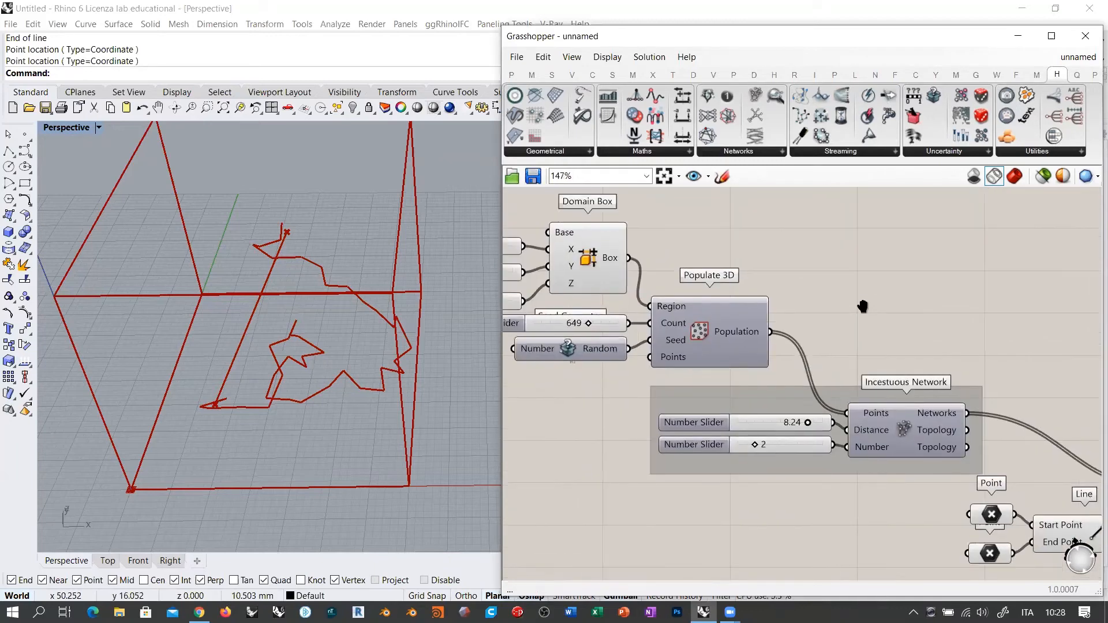
pyautogui.doubleClick(911, 307)
pyautogui.write('vor')
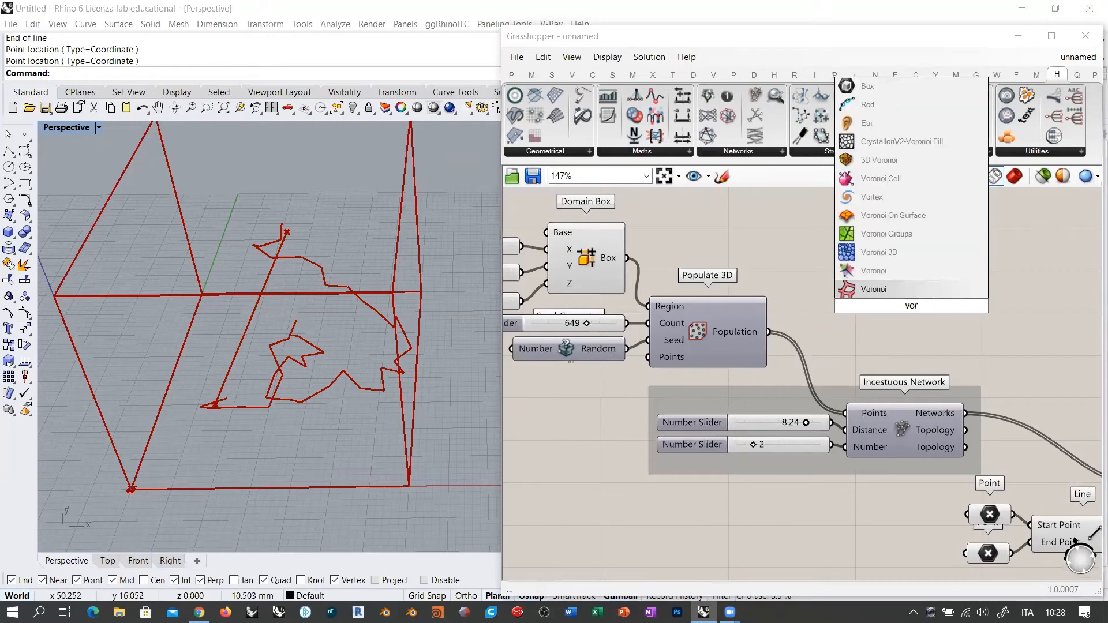
pyautogui.click(890, 254)
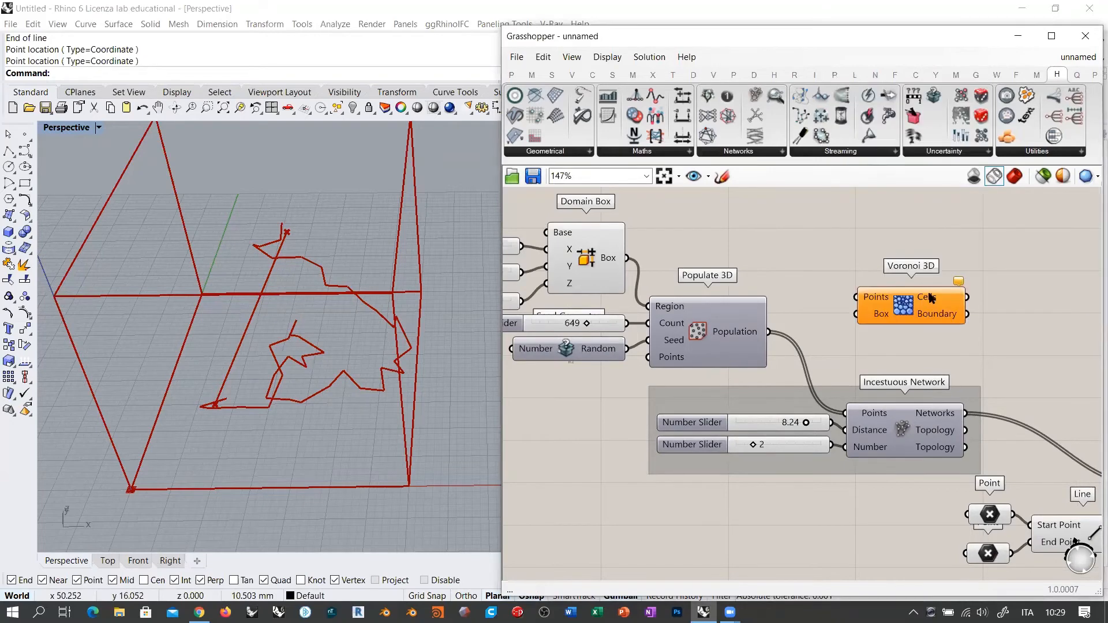
pyautogui.moveTo(930, 297); pyautogui.dragTo(928, 276)
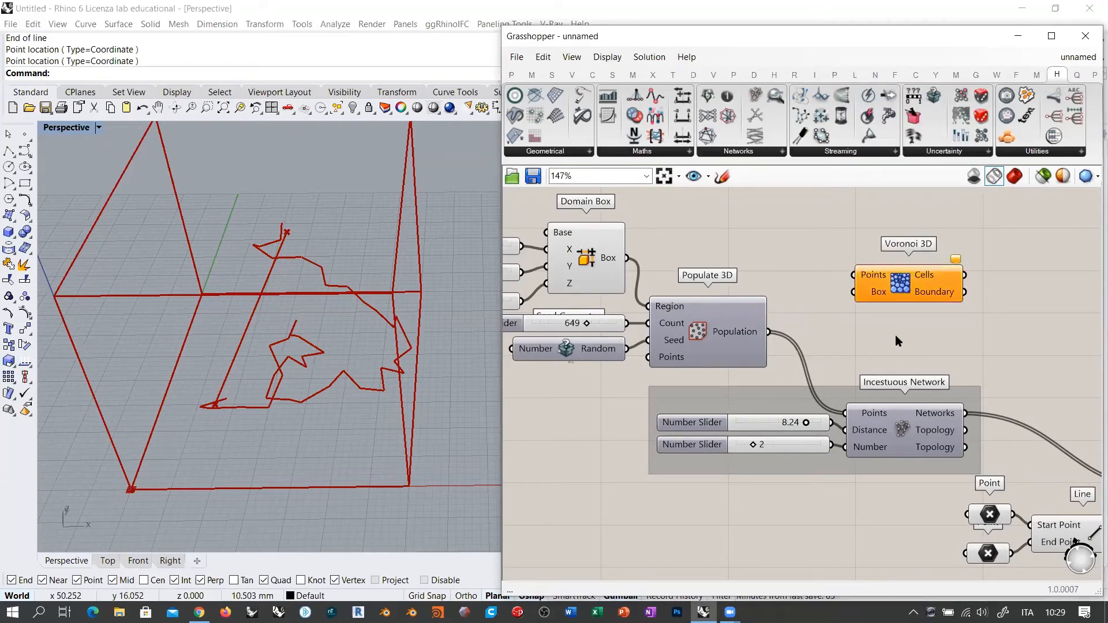
# Step: Reduce the Populate 3D point count to 241
pyautogui.moveTo(782, 327); pyautogui.dragTo(830, 336, button='right')
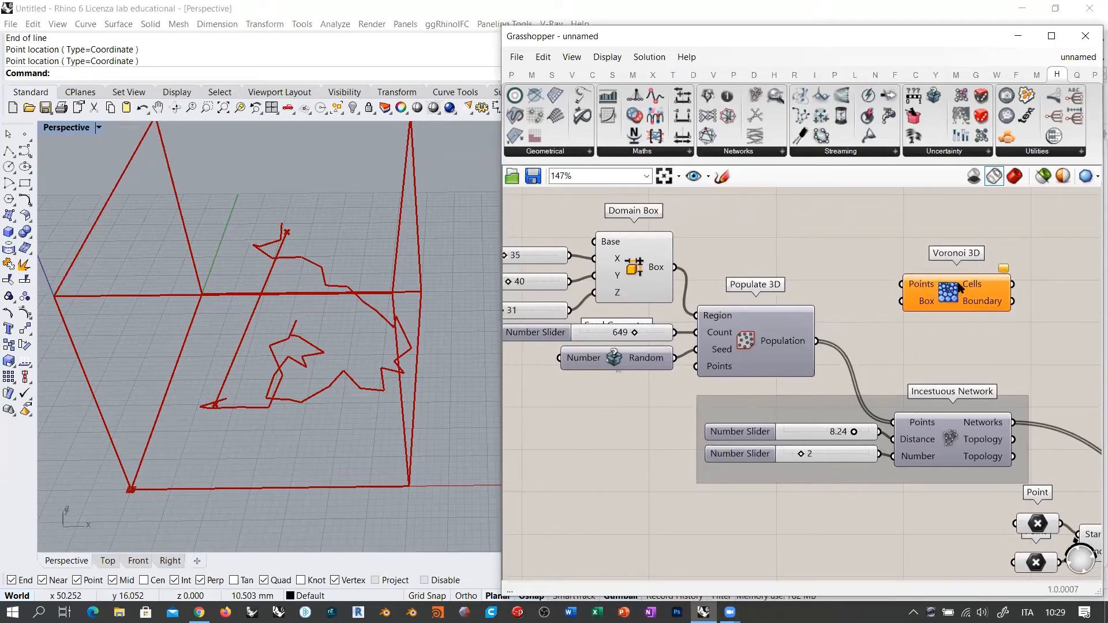
pyautogui.click(641, 339)
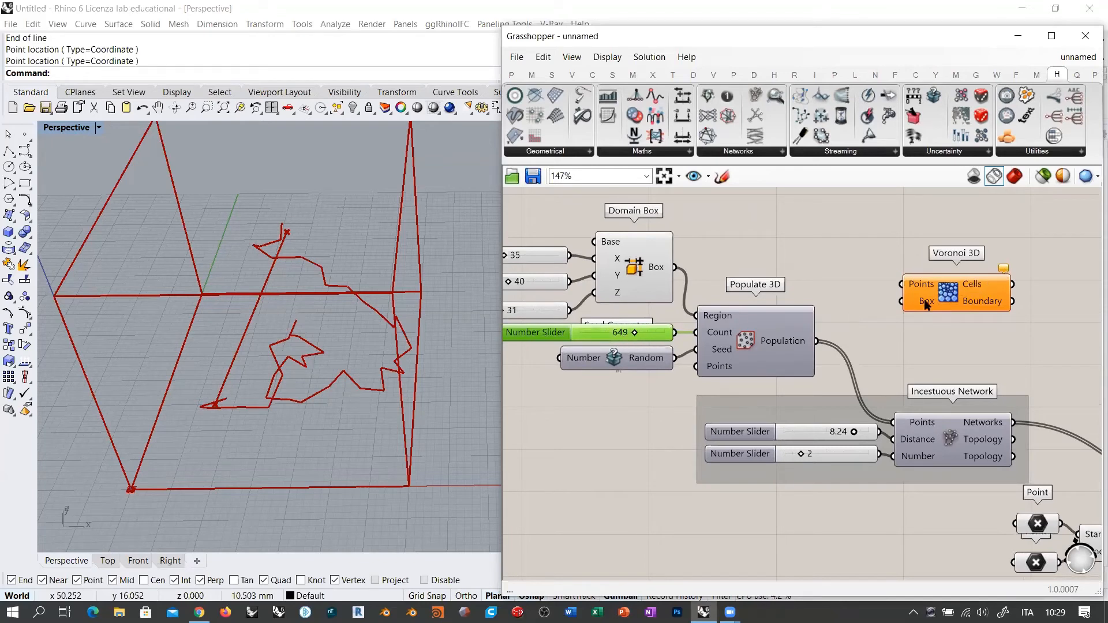
pyautogui.click(925, 344)
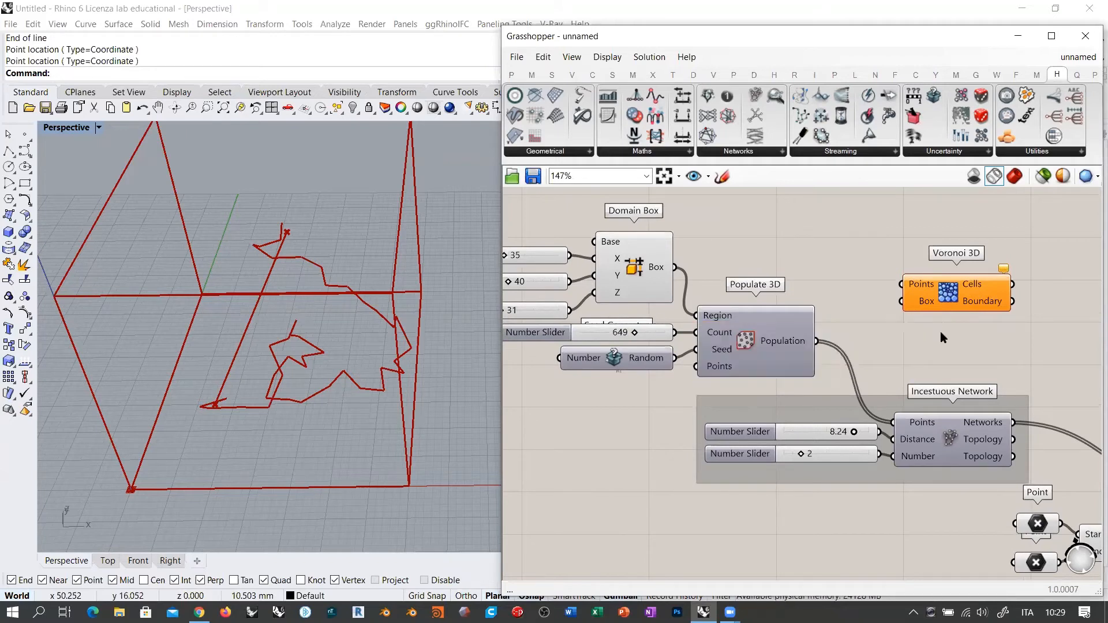
pyautogui.moveTo(633, 338); pyautogui.dragTo(599, 336)
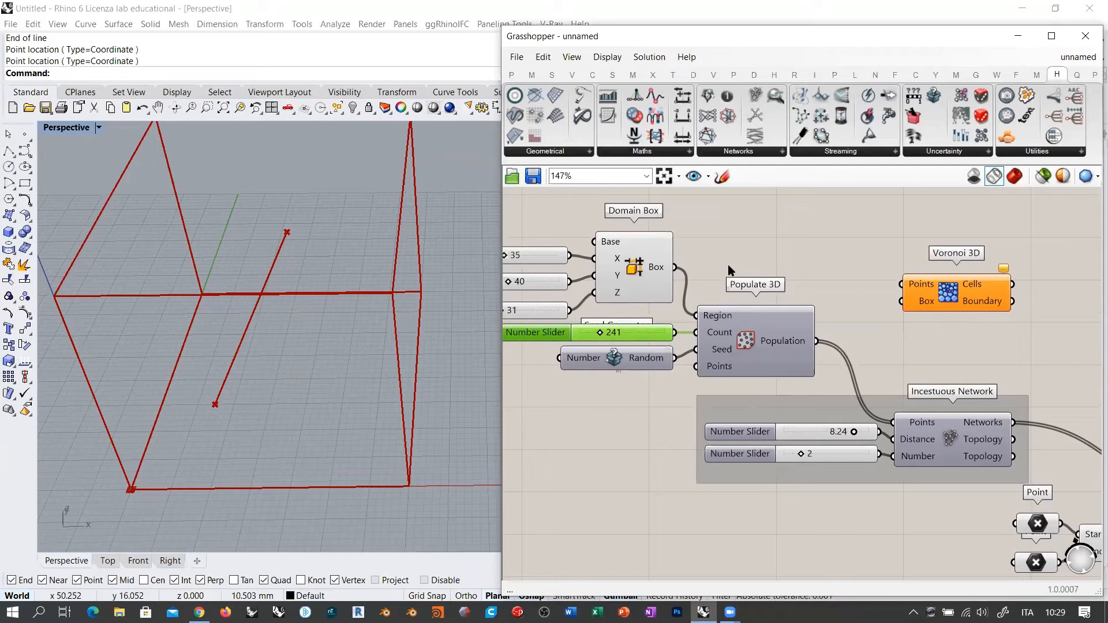
# Step: Connect Domain Box's Box output to Voronoi 3D's Box input and Populate 3D's Population output to its Points input
pyautogui.moveTo(904, 305); pyautogui.dragTo(675, 267)
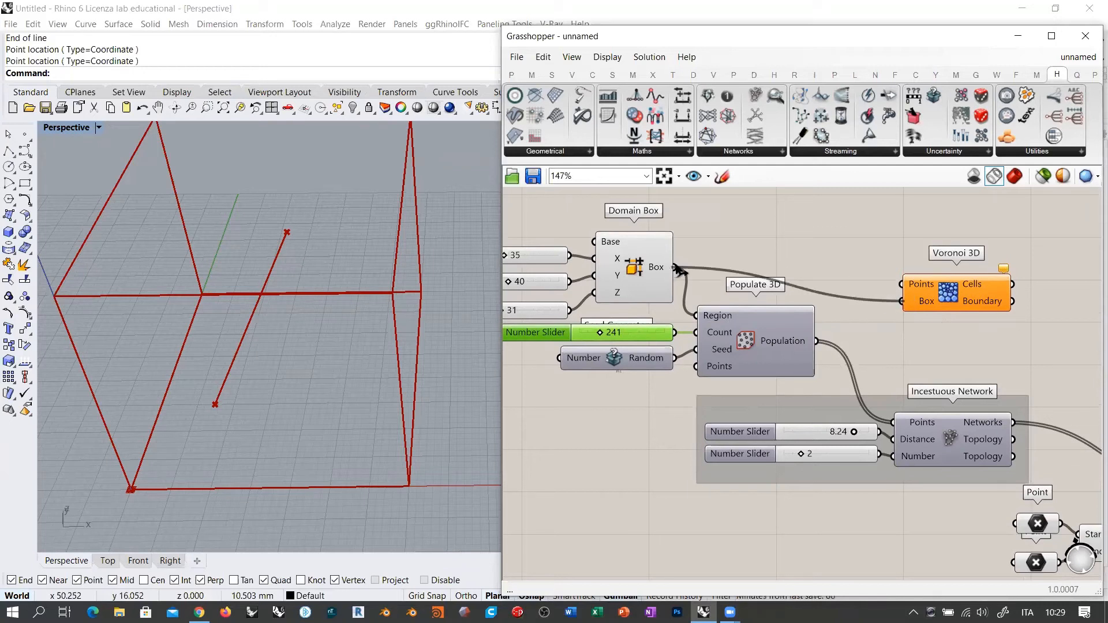
pyautogui.click(901, 325)
pyautogui.moveTo(816, 341); pyautogui.dragTo(902, 284)
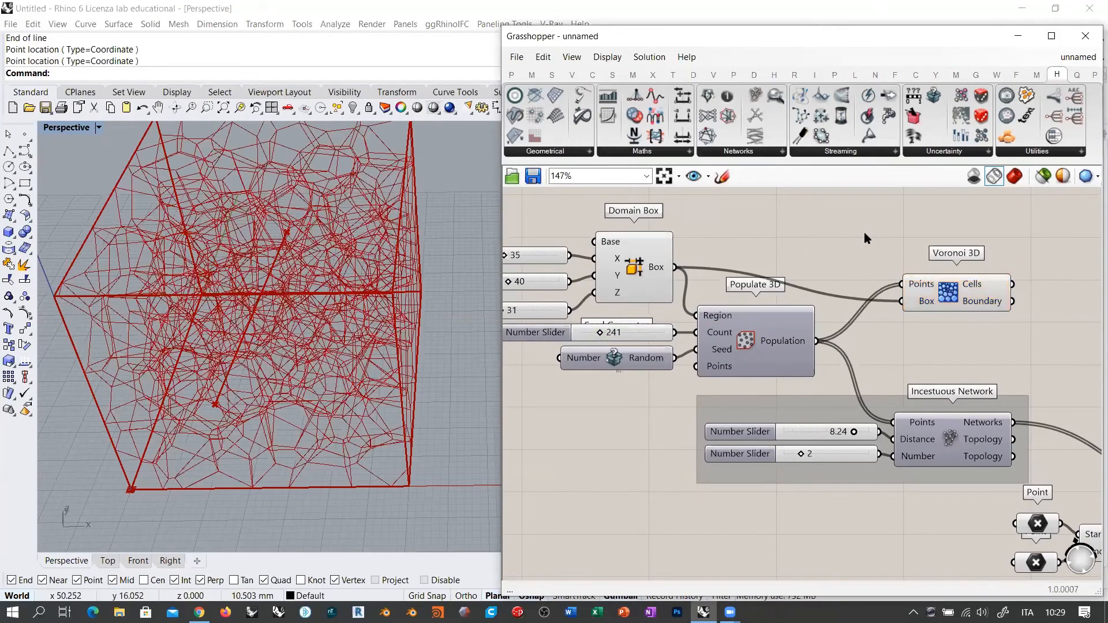
pyautogui.moveTo(273, 374); pyautogui.dragTo(304, 322, button='right')
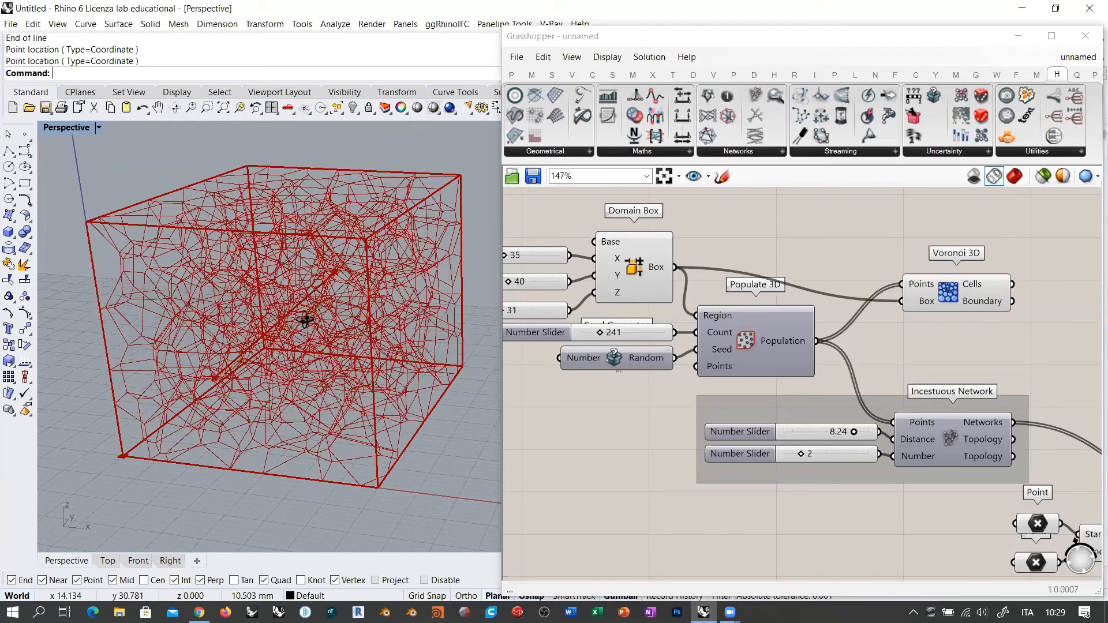
pyautogui.moveTo(223, 425); pyautogui.dragTo(344, 331, button='right')
pyautogui.moveTo(354, 254); pyautogui.dragTo(291, 288, button='right')
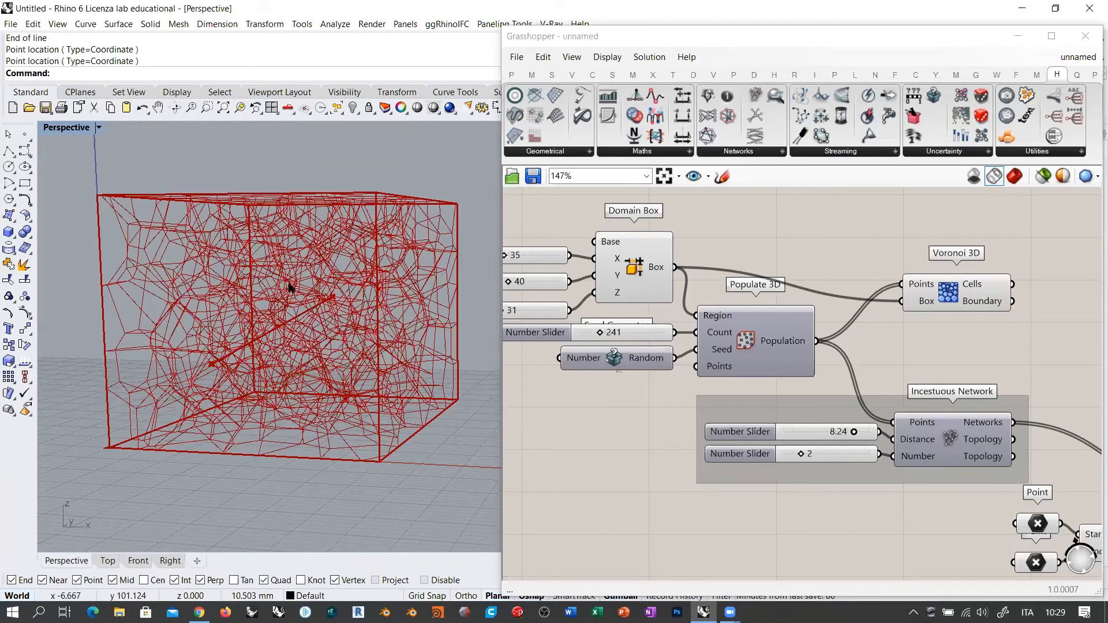
pyautogui.moveTo(236, 362); pyautogui.dragTo(264, 309, button='right')
pyautogui.moveTo(354, 278)
pyautogui.mouseDown(button='right')
pyautogui.moveTo(366, 314)
pyautogui.moveTo(391, 258)
pyautogui.moveTo(277, 327)
pyautogui.moveTo(352, 280)
pyautogui.mouseUp(button='right')
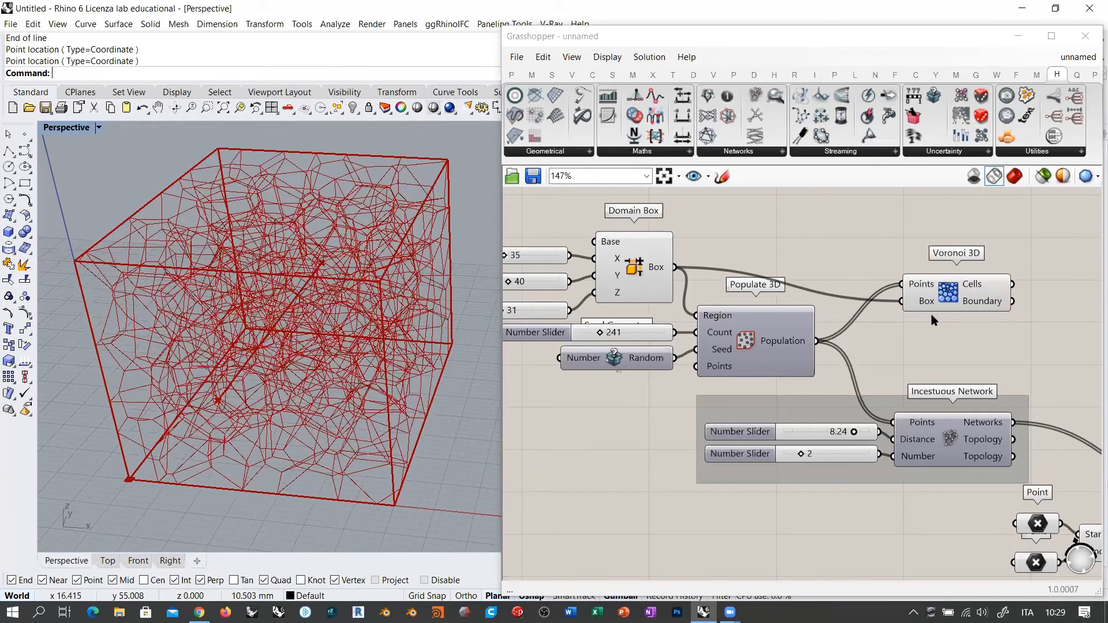
# Step: Add a Deconstruct Brep component beside Voronoi 3D and connect the Cells output to its Brep input
pyautogui.moveTo(953, 383); pyautogui.dragTo(779, 410, button='right')
pyautogui.moveTo(755, 317); pyautogui.dragTo(716, 283)
pyautogui.moveTo(857, 364); pyautogui.dragTo(785, 357, button='right')
pyautogui.doubleClick(826, 296)
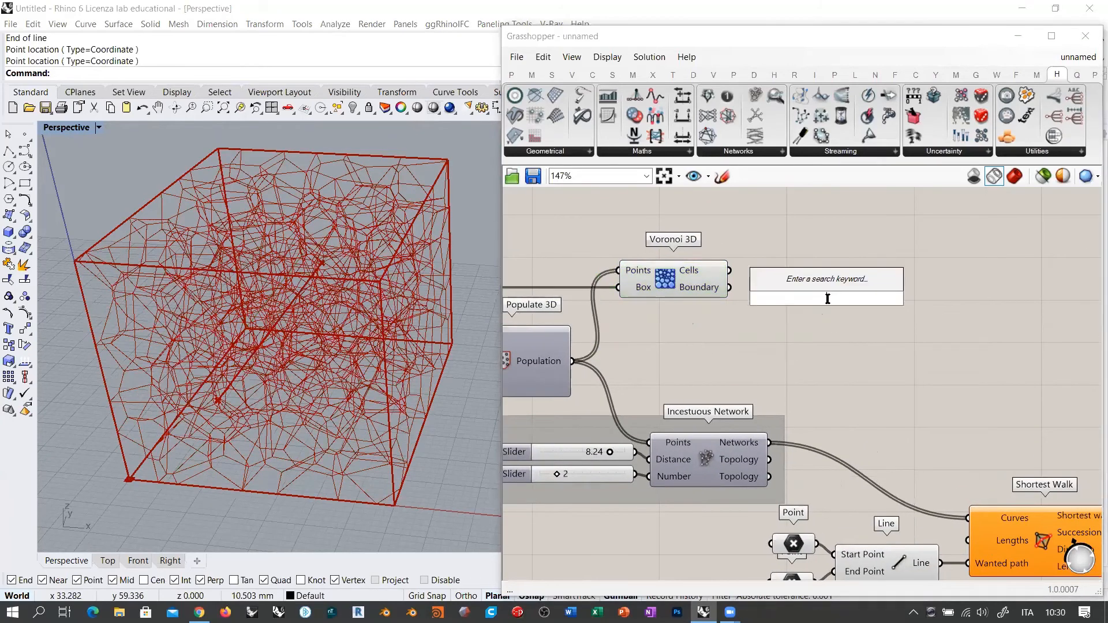
pyautogui.write('deb')
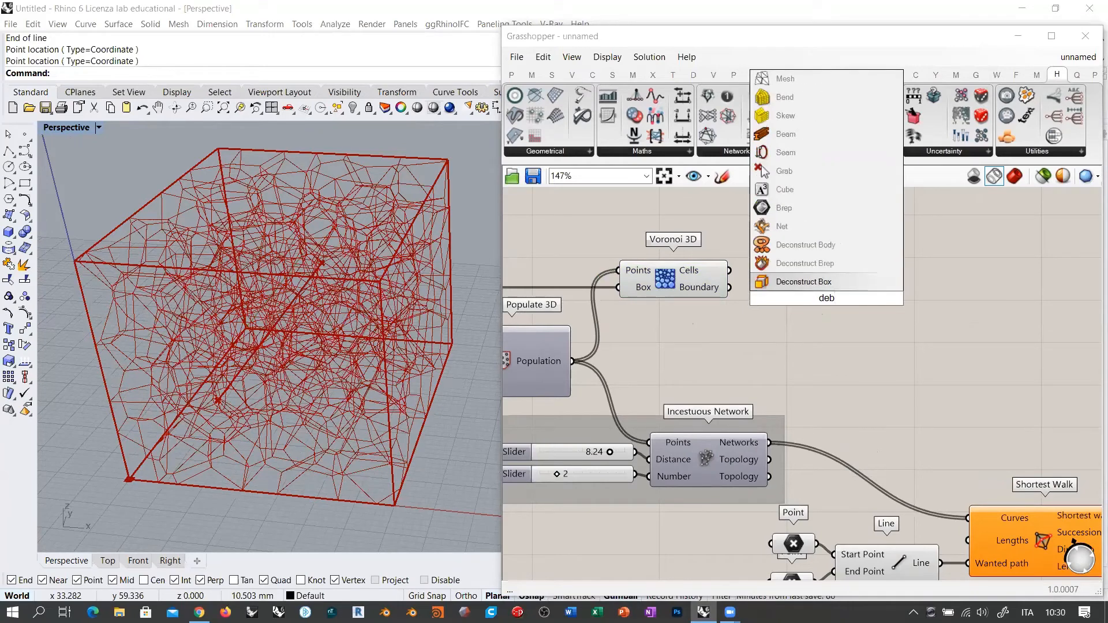
pyautogui.click(803, 263)
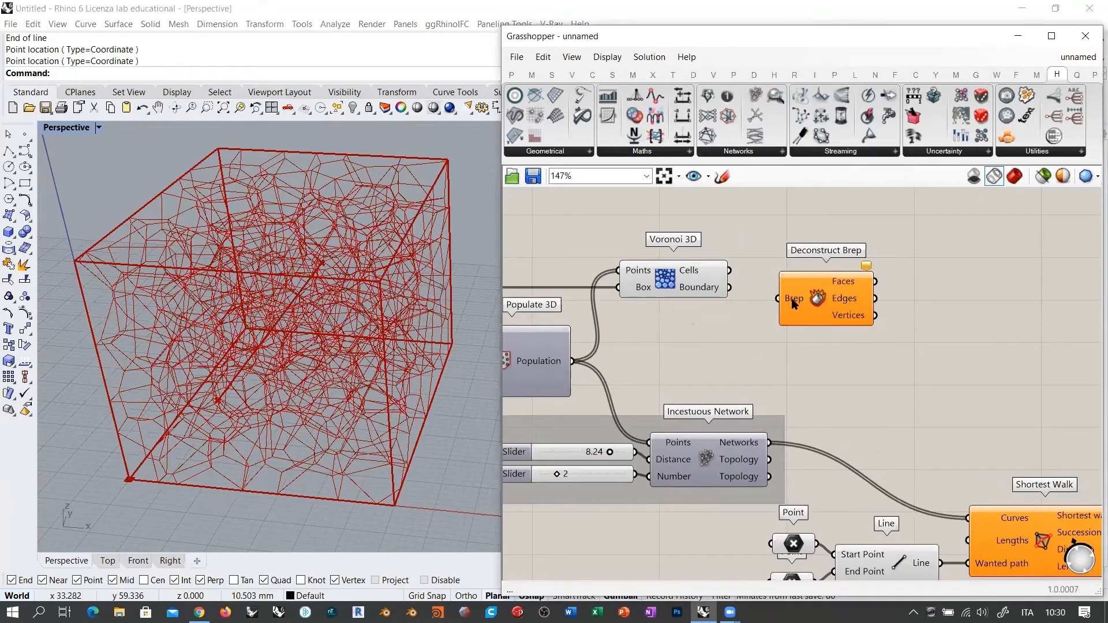
pyautogui.moveTo(729, 271); pyautogui.dragTo(777, 298)
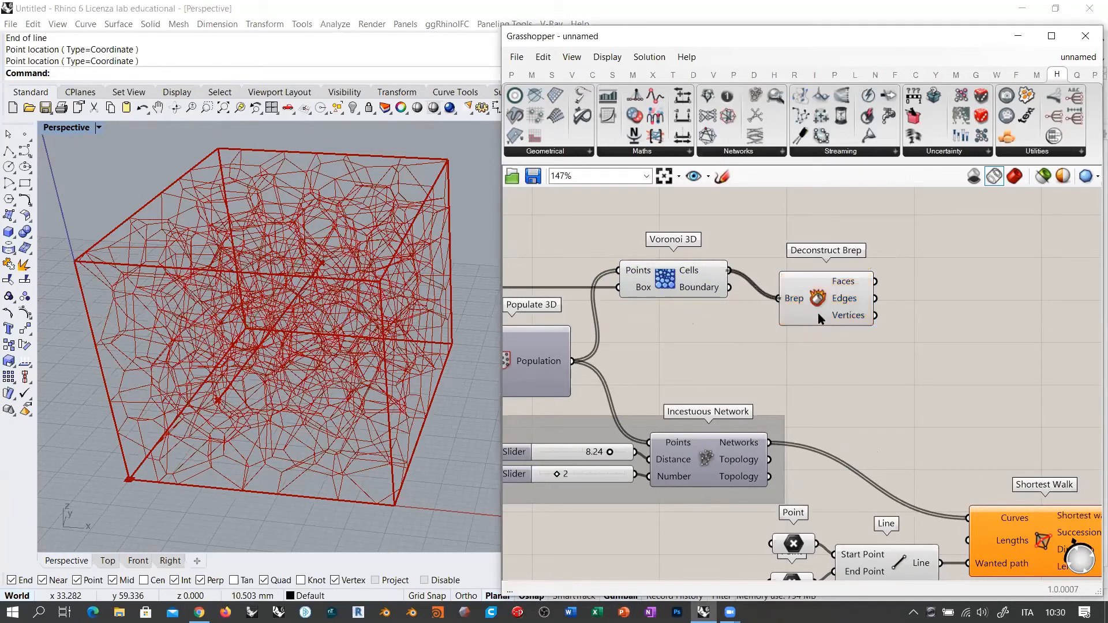
pyautogui.click(826, 311)
# Step: Add a Brep Wireframe component below Deconstruct Brep and connect Voronoi 3D's Cells output to its Brep input
pyautogui.doubleClick(826, 327)
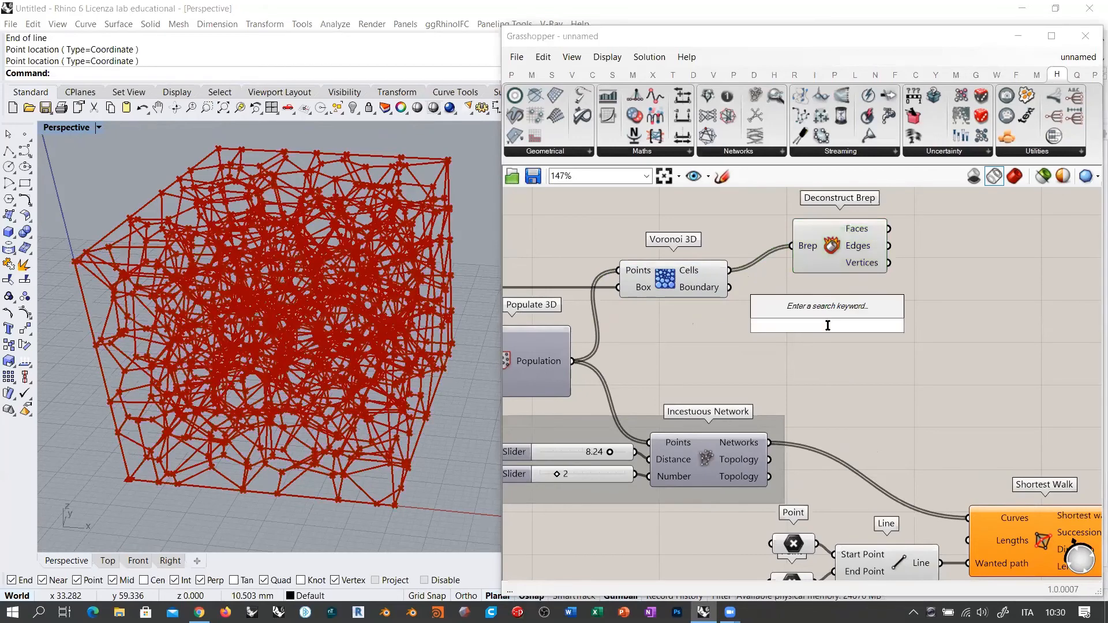
pyautogui.write('wire')
pyautogui.click(809, 313)
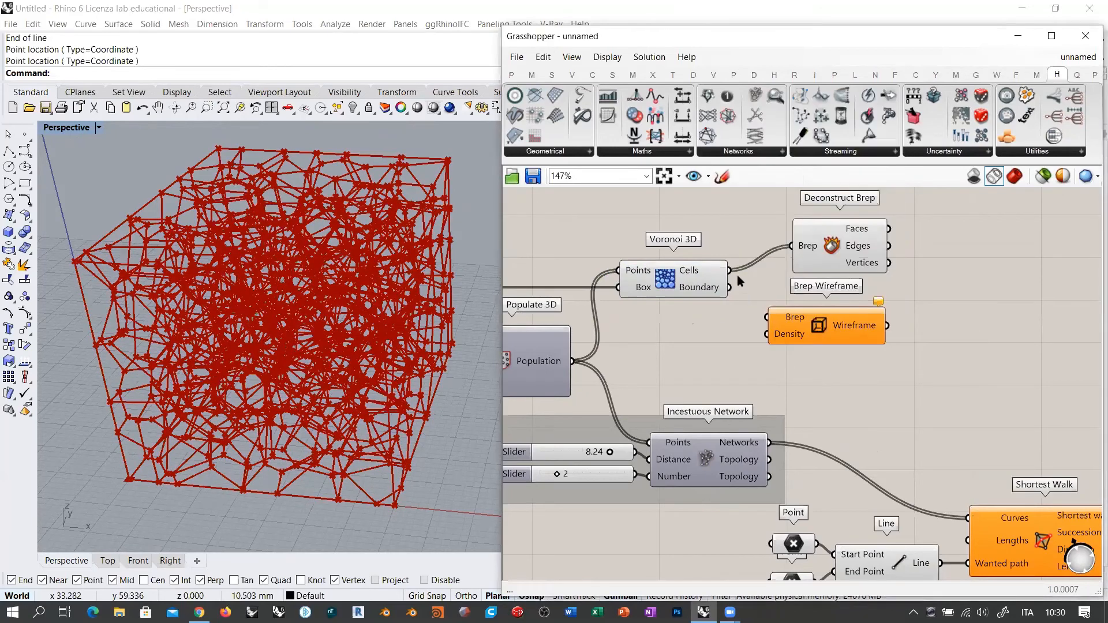
pyautogui.moveTo(729, 271); pyautogui.dragTo(767, 317)
# Step: Turn off the preview of the Voronoi 3D component
pyautogui.click(834, 257)
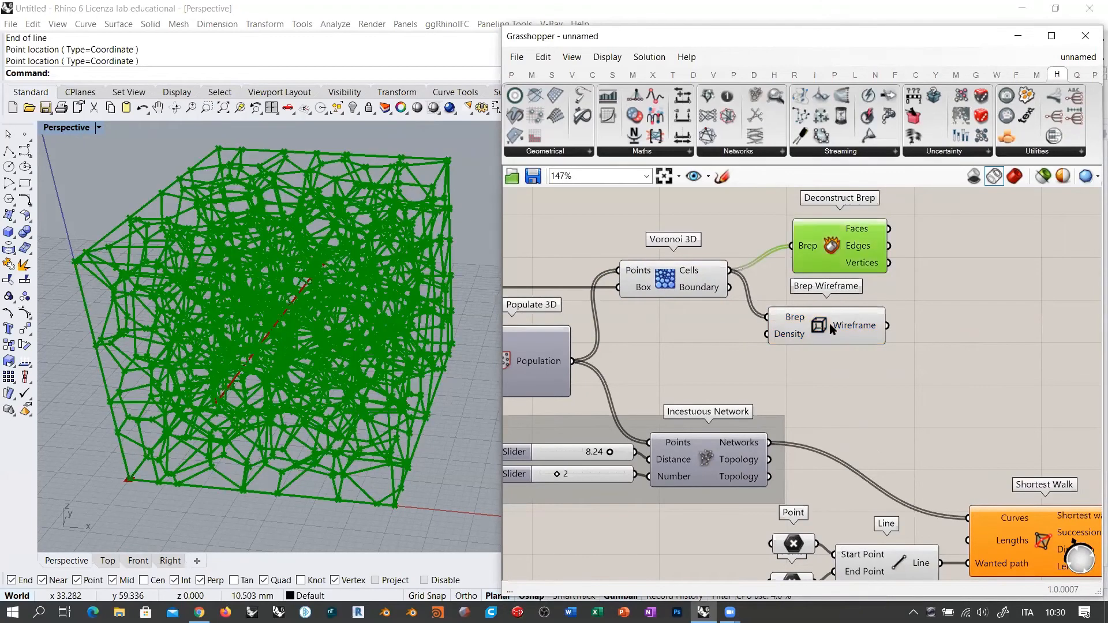
pyautogui.click(829, 325)
pyautogui.click(868, 375)
pyautogui.click(682, 282)
pyautogui.moveTo(804, 334); pyautogui.dragTo(711, 352, button='right')
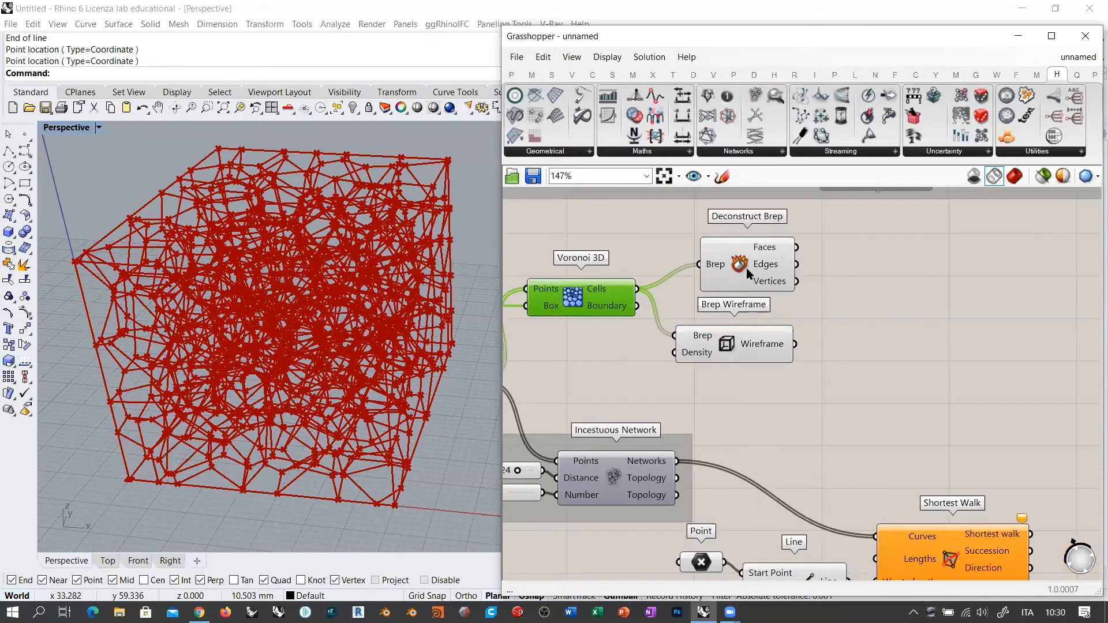
# Step: Move Deconstruct Brep and Brep Wireframe closer to Voronoi 3D and align them one above the other
pyautogui.click(746, 268)
pyautogui.moveTo(749, 262)
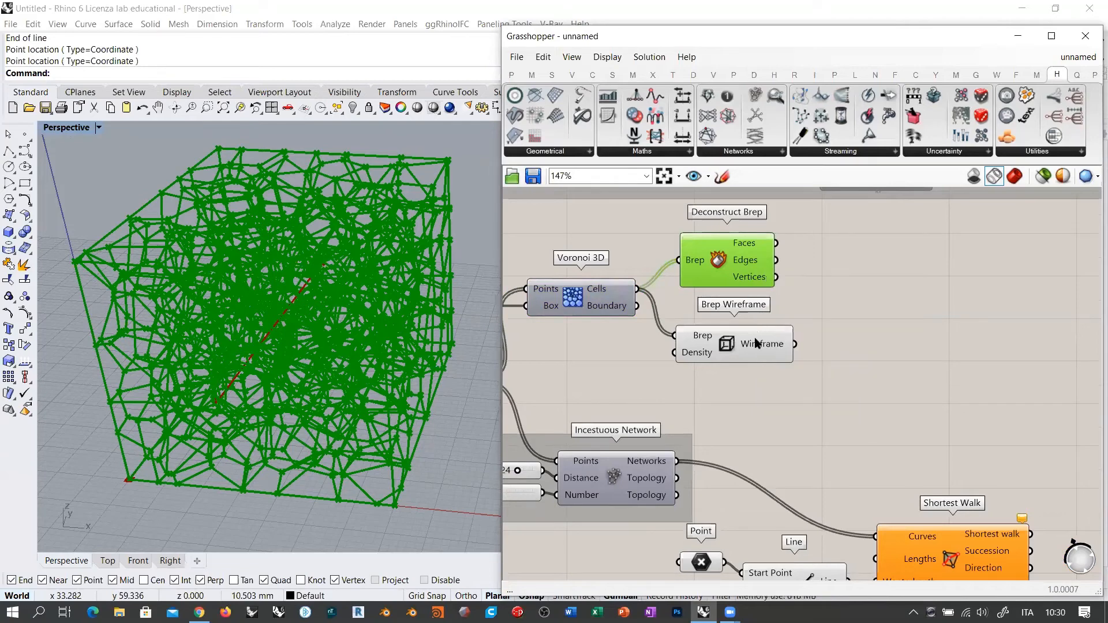
pyautogui.moveTo(758, 347)
pyautogui.click(733, 345)
pyautogui.moveTo(725, 266); pyautogui.dragTo(726, 273)
pyautogui.moveTo(731, 353); pyautogui.dragTo(726, 362)
pyautogui.moveTo(709, 272); pyautogui.dragTo(708, 281)
pyautogui.click(808, 283)
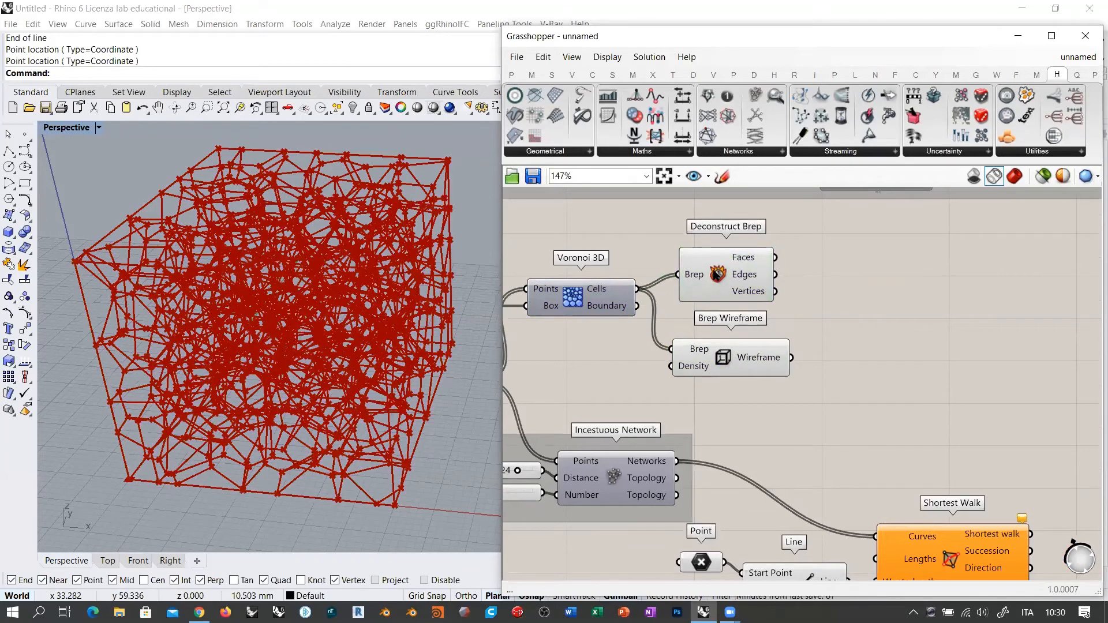
# Step: Delete the Brep Wireframe component and align Deconstruct Brep level with Voronoi 3D's Cells output
pyautogui.click(749, 275)
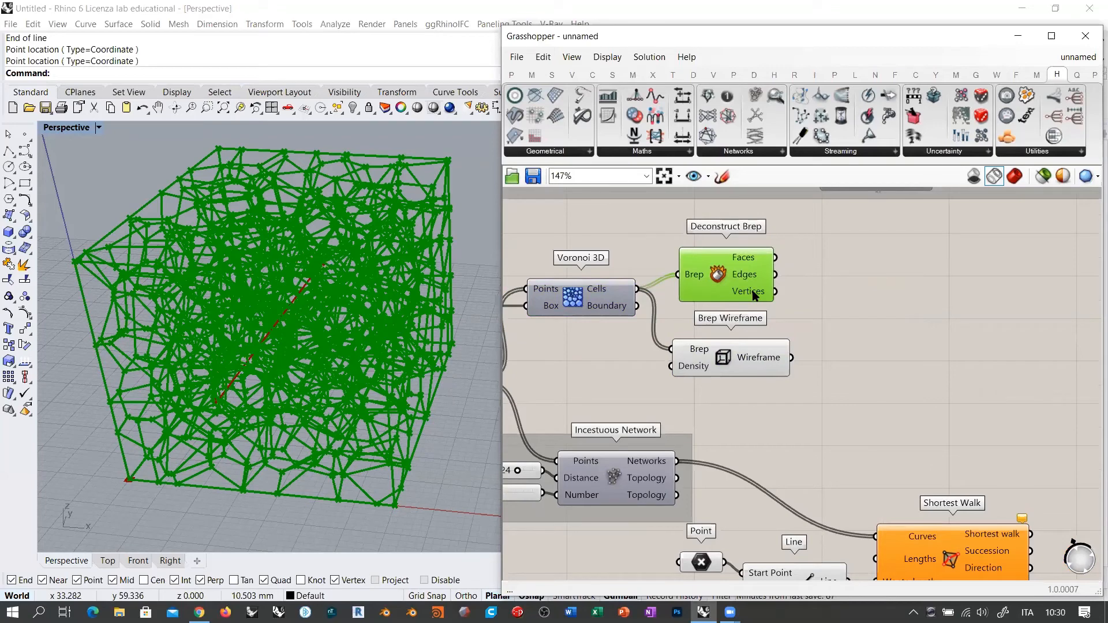
pyautogui.moveTo(753, 294)
pyautogui.scroll(6, 242, 411)
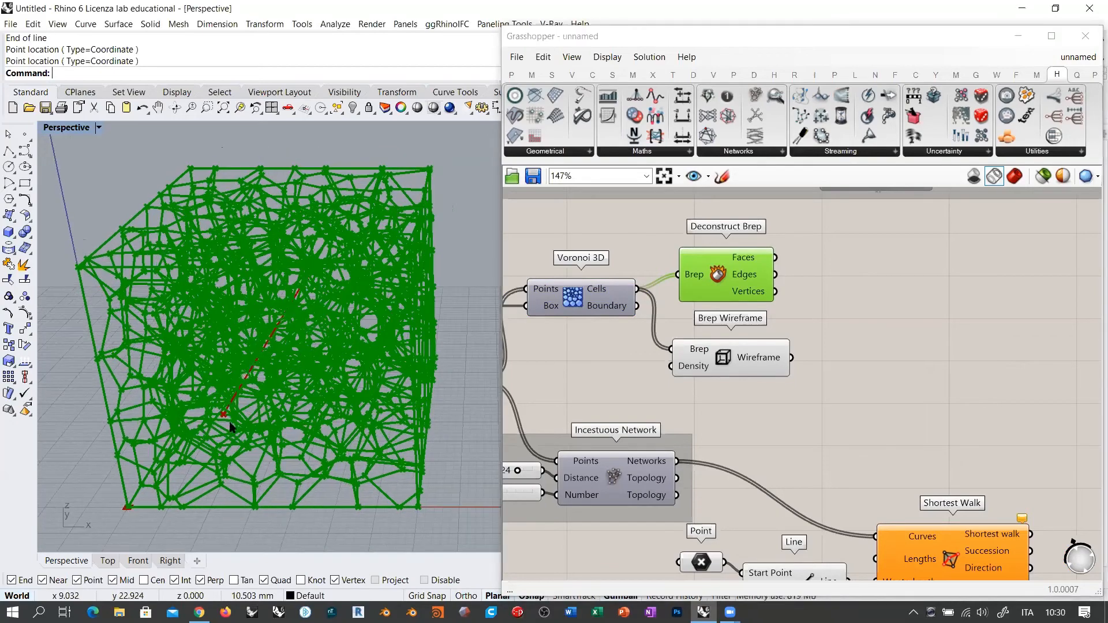
pyautogui.scroll(-6, 298, 396)
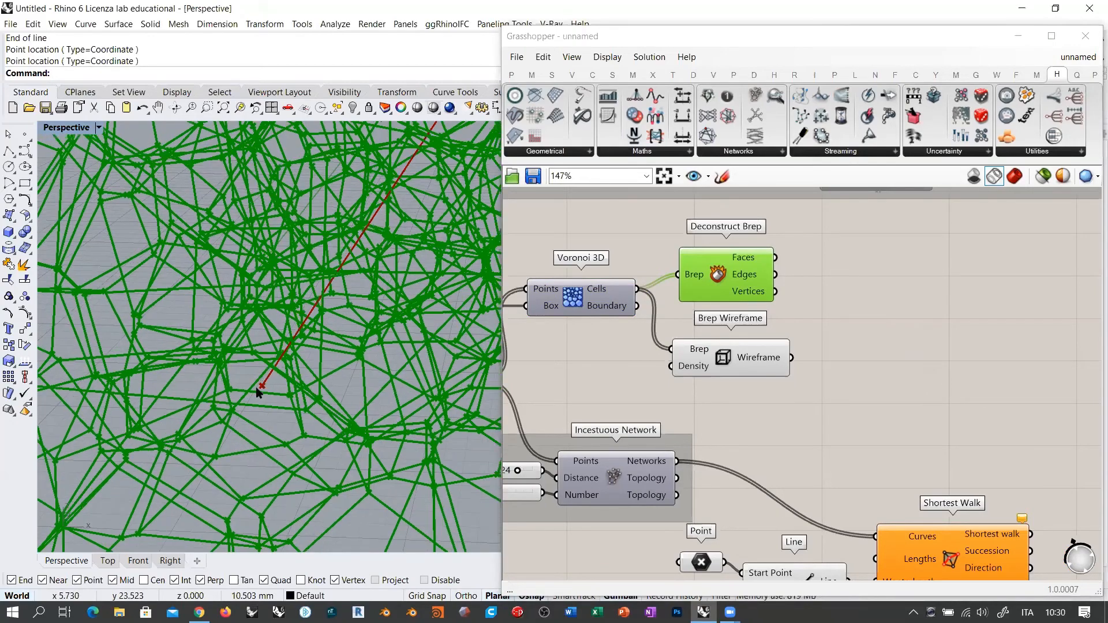
pyautogui.scroll(-2, 280, 383)
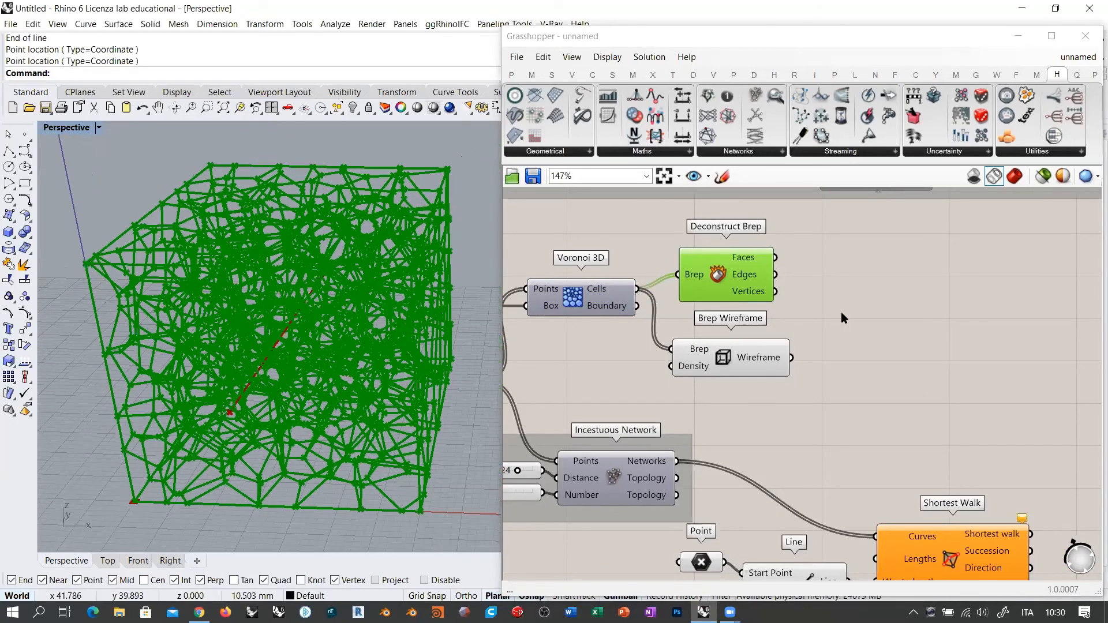
pyautogui.click(840, 312)
pyautogui.click(725, 361)
pyautogui.press('Delete')
pyautogui.moveTo(729, 269)
pyautogui.mouseDown()
pyautogui.moveTo(727, 283)
pyautogui.moveTo(713, 283)
pyautogui.mouseUp()
# Step: Search for a duplicate-removal component with the keyword "rem" in the space beside Deconstruct Brep
pyautogui.moveTo(807, 305); pyautogui.dragTo(753, 315, button='right')
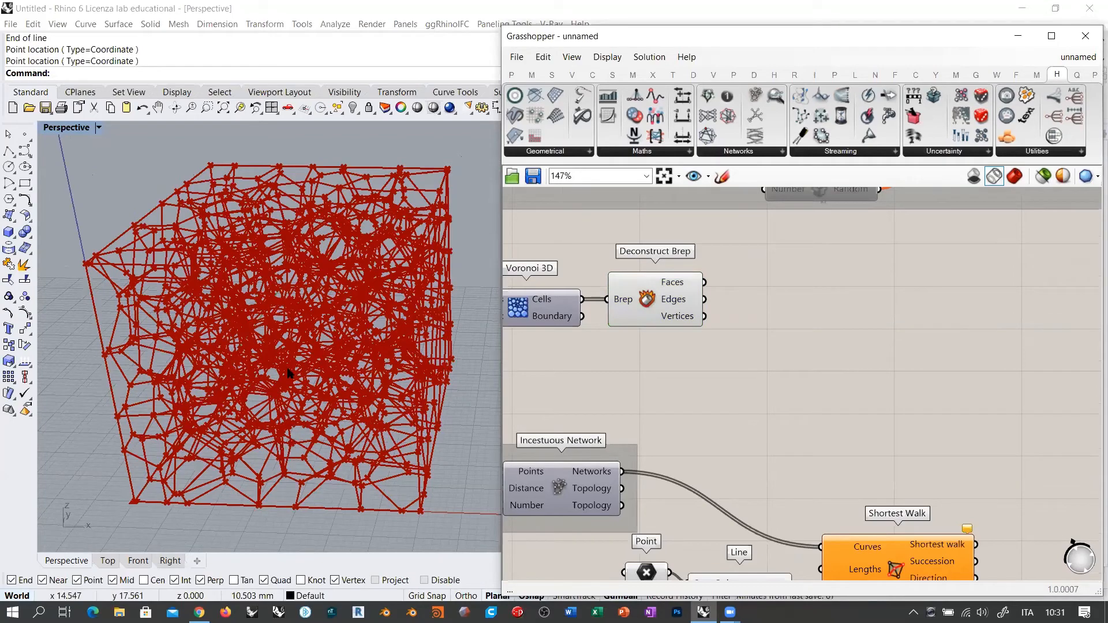
pyautogui.moveTo(300, 375); pyautogui.dragTo(357, 314, button='right')
pyautogui.moveTo(674, 302)
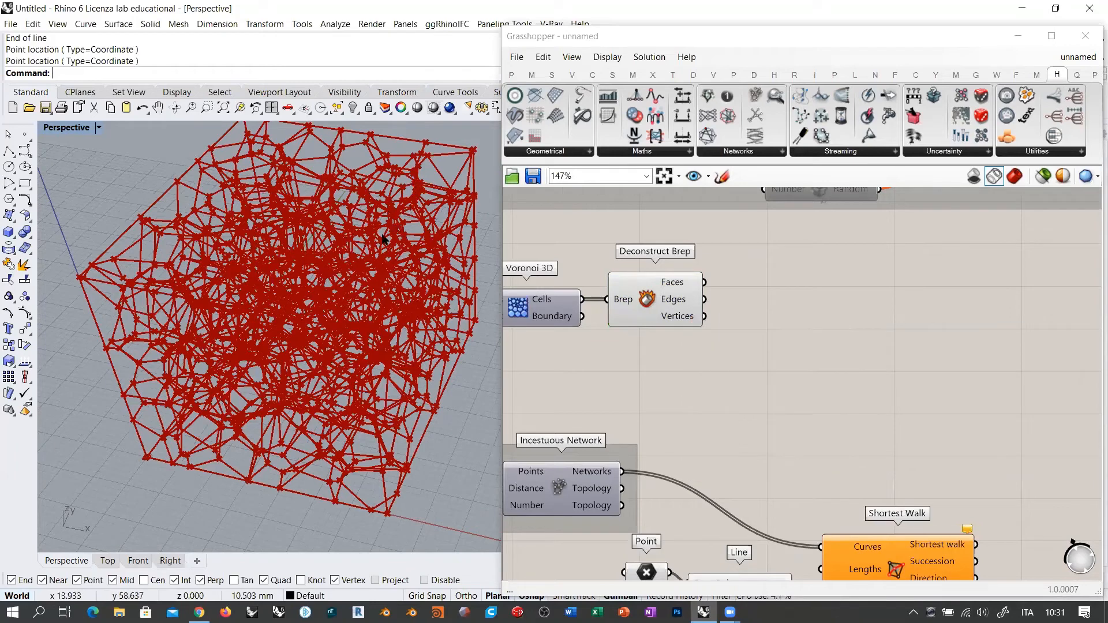
pyautogui.doubleClick(773, 315)
pyautogui.write('rem')
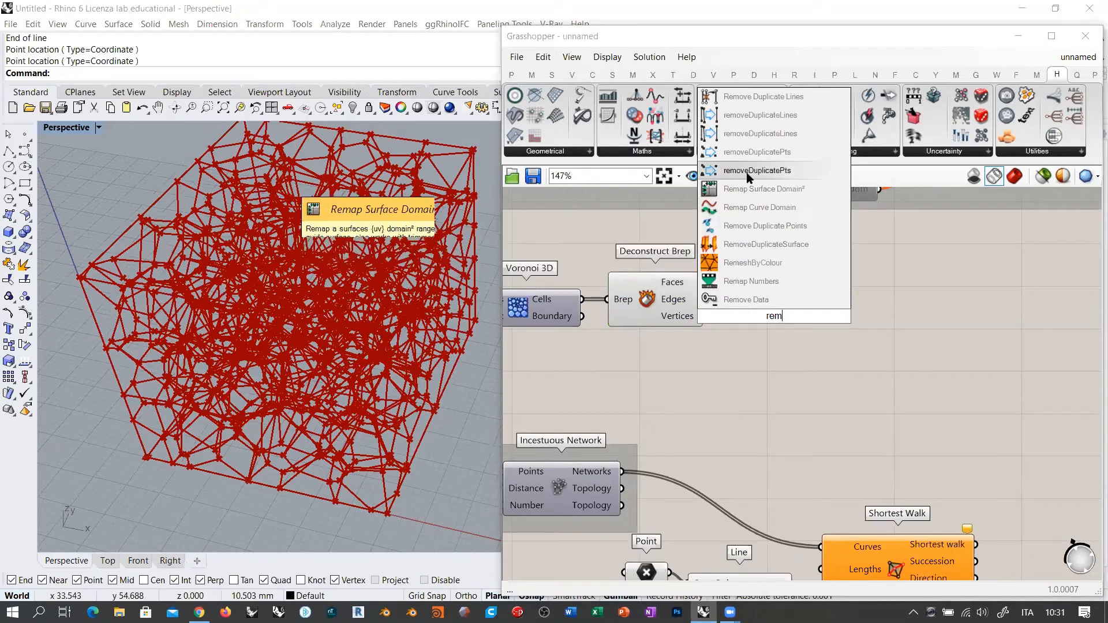
# Step: Add a removeDuplicateLines component, flatten its lines input and feed it the Edges output of Deconstruct Brep
pyautogui.click(759, 135)
pyautogui.rightClick(780, 304)
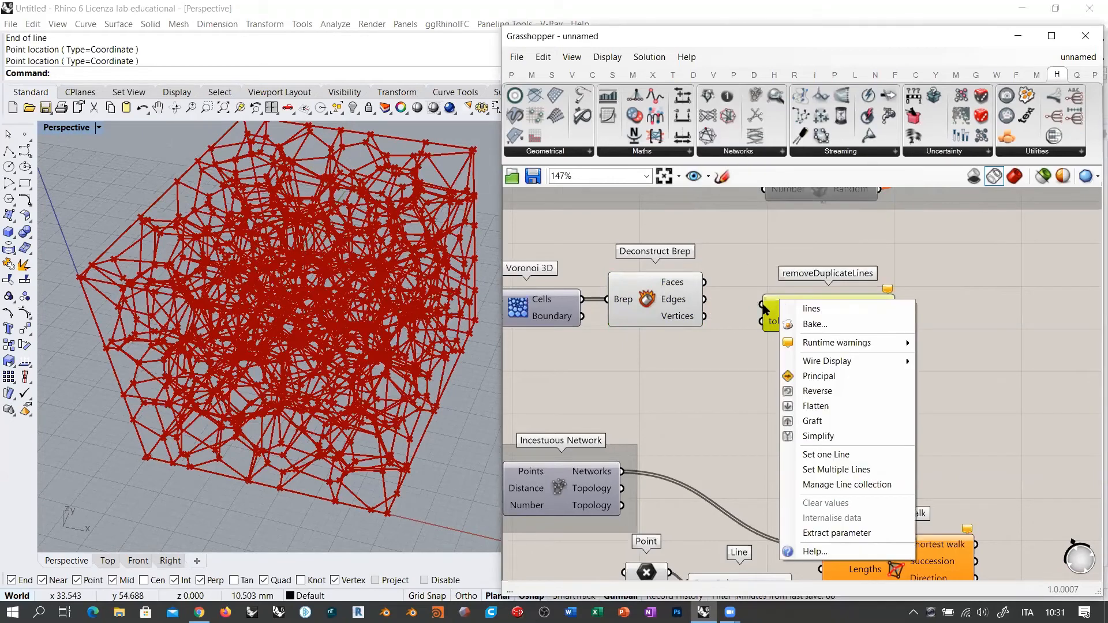
pyautogui.click(802, 406)
pyautogui.scroll(3, 680, 305)
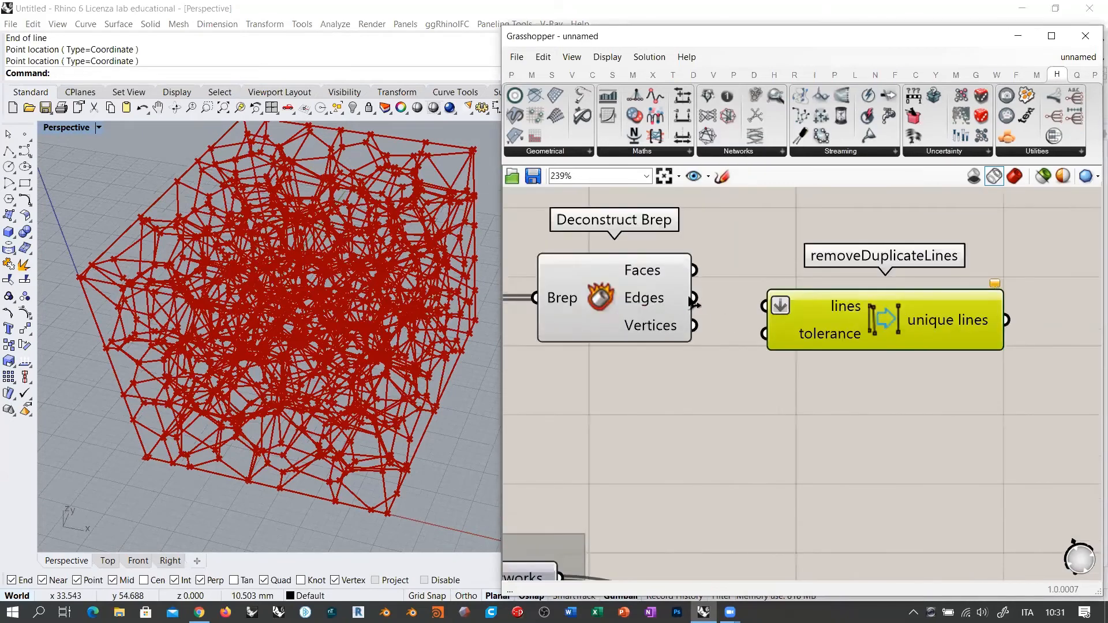
pyautogui.moveTo(697, 299); pyautogui.dragTo(766, 306)
pyautogui.moveTo(861, 309); pyautogui.dragTo(838, 301)
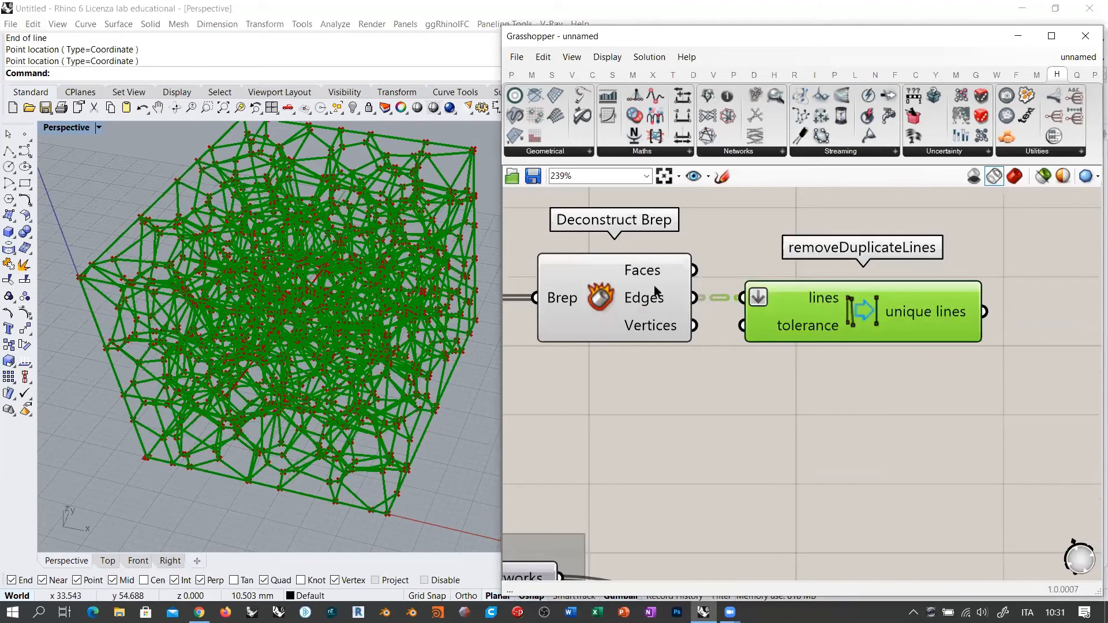
# Step: Turn off the Deconstruct Brep preview and check the data in the lines input of removeDuplicateLines
pyautogui.click(639, 283)
pyautogui.hotkey('ctrl', 'q')
pyautogui.moveTo(829, 301)
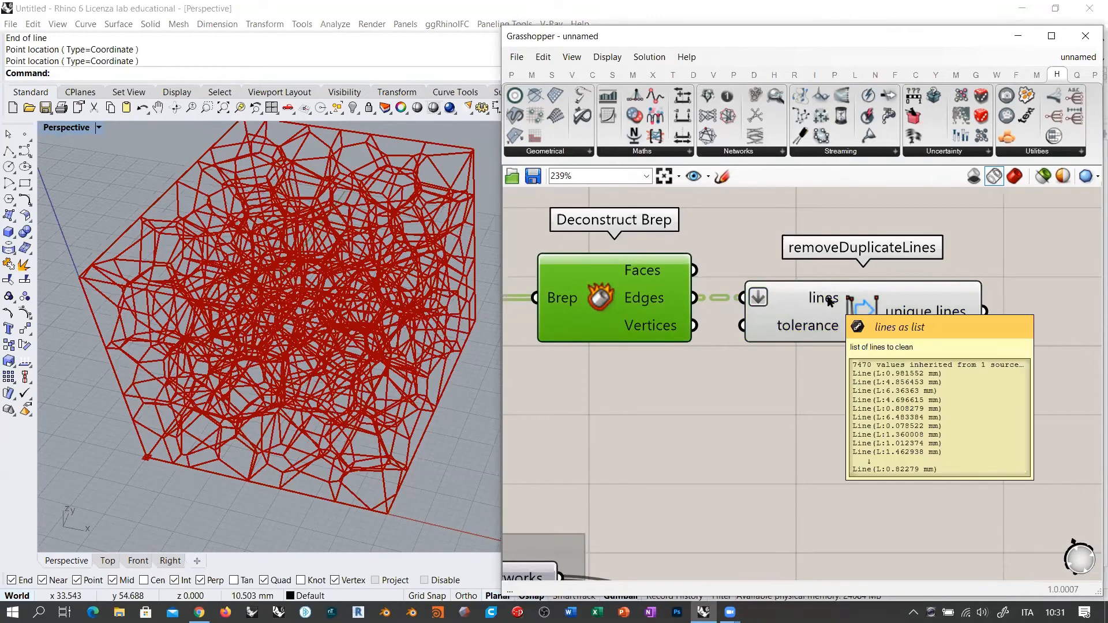
pyautogui.moveTo(907, 313)
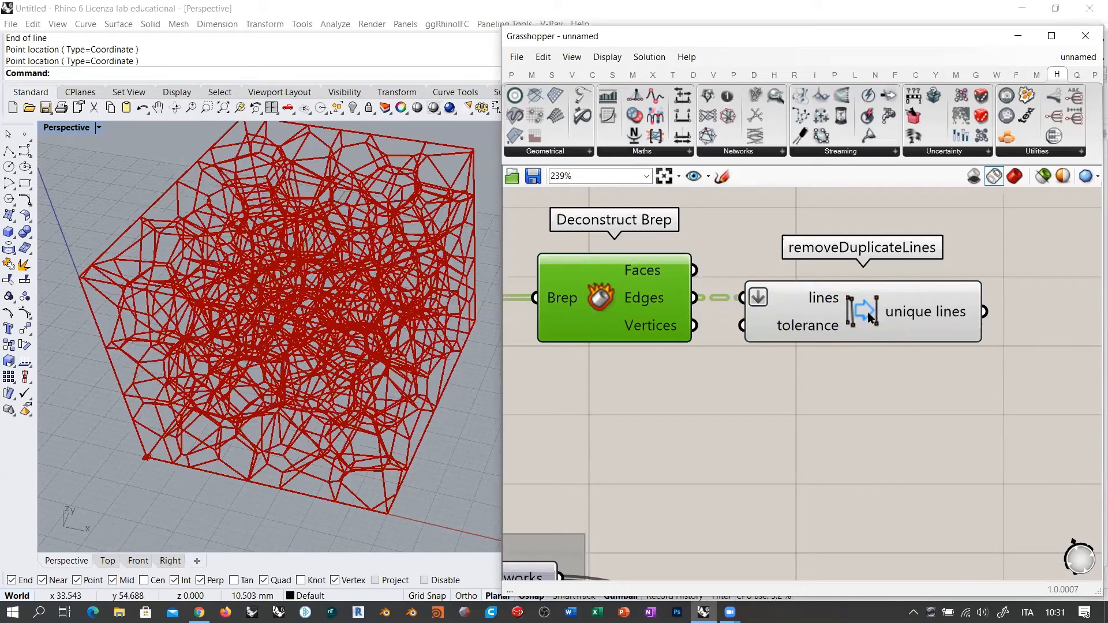
# Step: Move the two Point parameters, the Line and the Shortest Walk component together to just below removeDuplicateLines
pyautogui.moveTo(867, 314); pyautogui.dragTo(857, 315)
pyautogui.click(858, 370)
pyautogui.scroll(-5, 746, 293)
pyautogui.moveTo(779, 338); pyautogui.dragTo(763, 337, button='right')
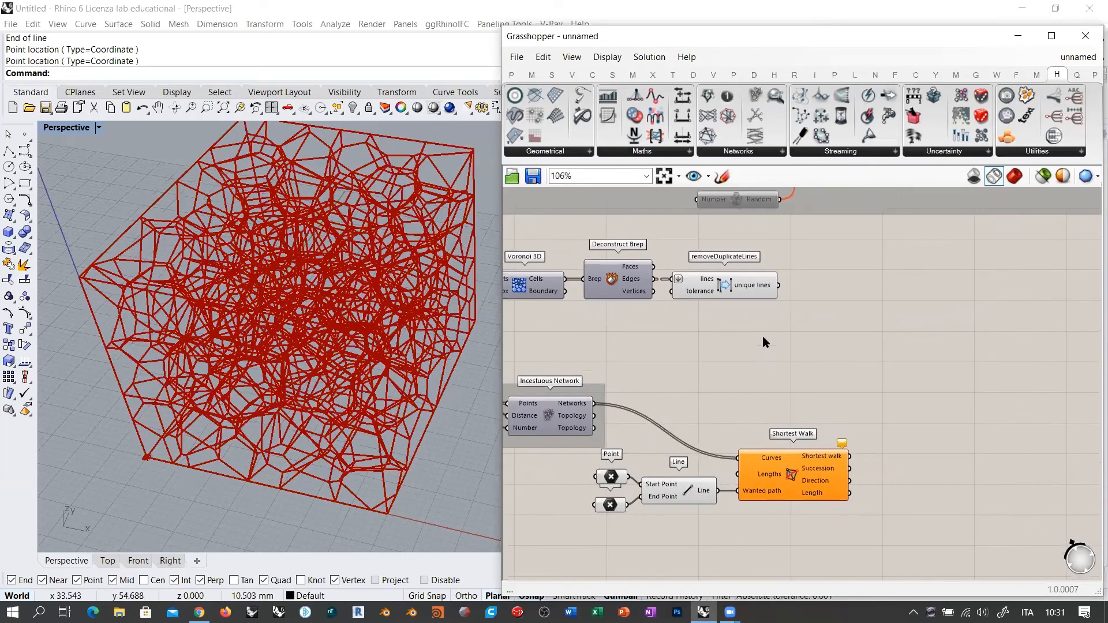
pyautogui.moveTo(852, 522); pyautogui.dragTo(595, 450)
pyautogui.moveTo(786, 480); pyautogui.dragTo(902, 365)
pyautogui.click(890, 406)
pyautogui.moveTo(794, 366); pyautogui.dragTo(769, 371, button='right')
# Step: Turn off the removeDuplicateLines preview and connect its unique lines output to the Curves input of Shortest Walk
pyautogui.click(731, 295)
pyautogui.click(753, 293)
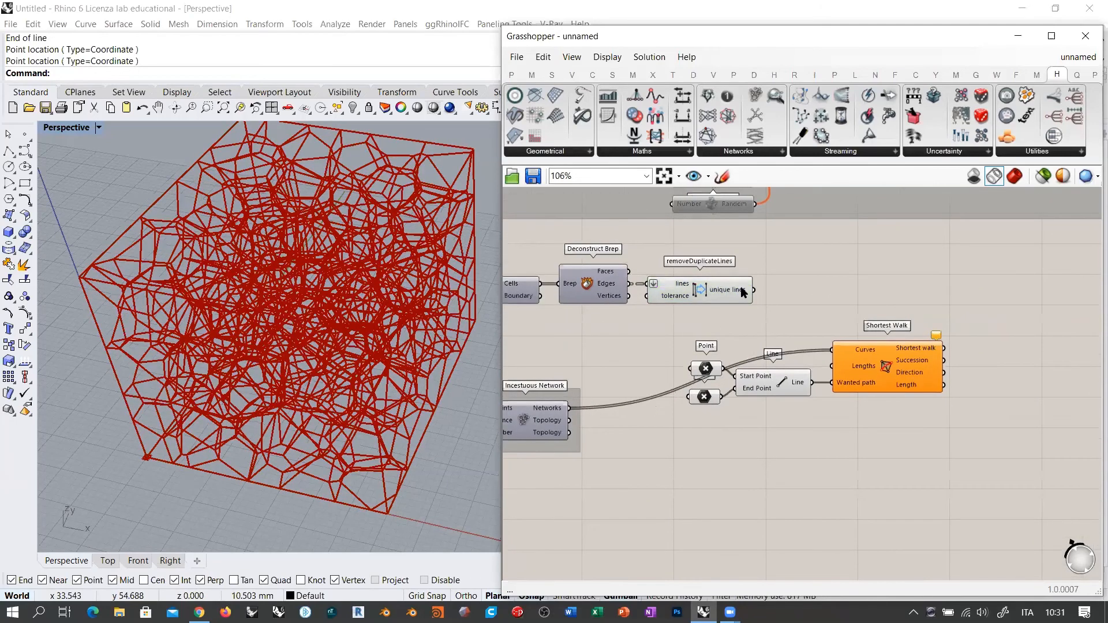
pyautogui.click(741, 290)
pyautogui.hotkey('ctrl', 'q')
pyautogui.moveTo(754, 290); pyautogui.dragTo(823, 310)
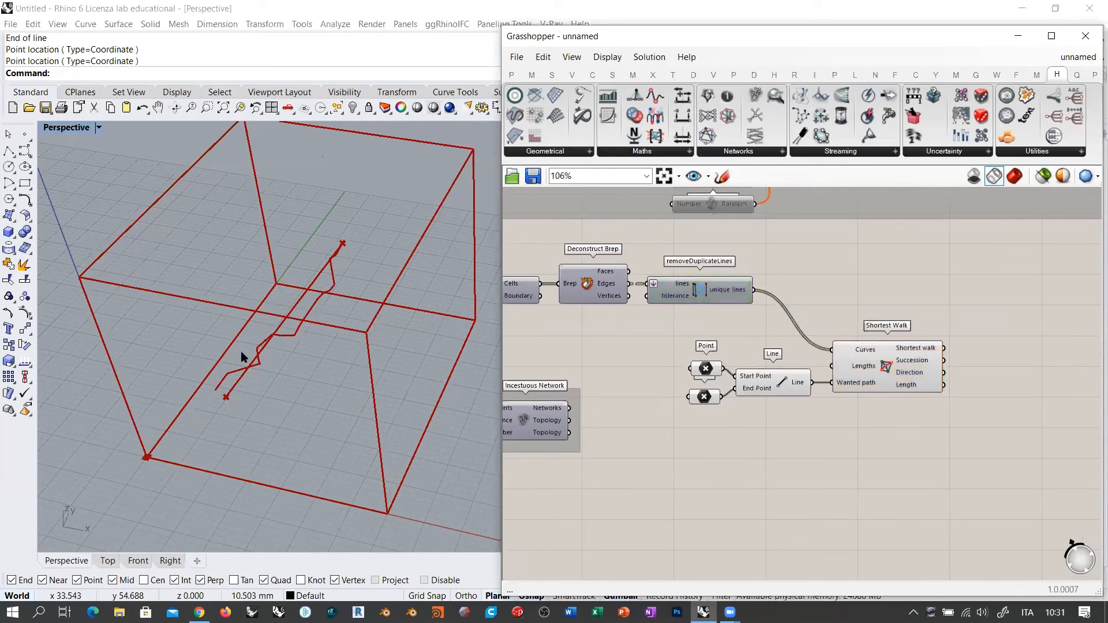
# Step: Move the two path endpoints to other positions inside the box and examine the resulting shortest walk from several angles
pyautogui.moveTo(283, 312); pyautogui.dragTo(259, 367, button='right')
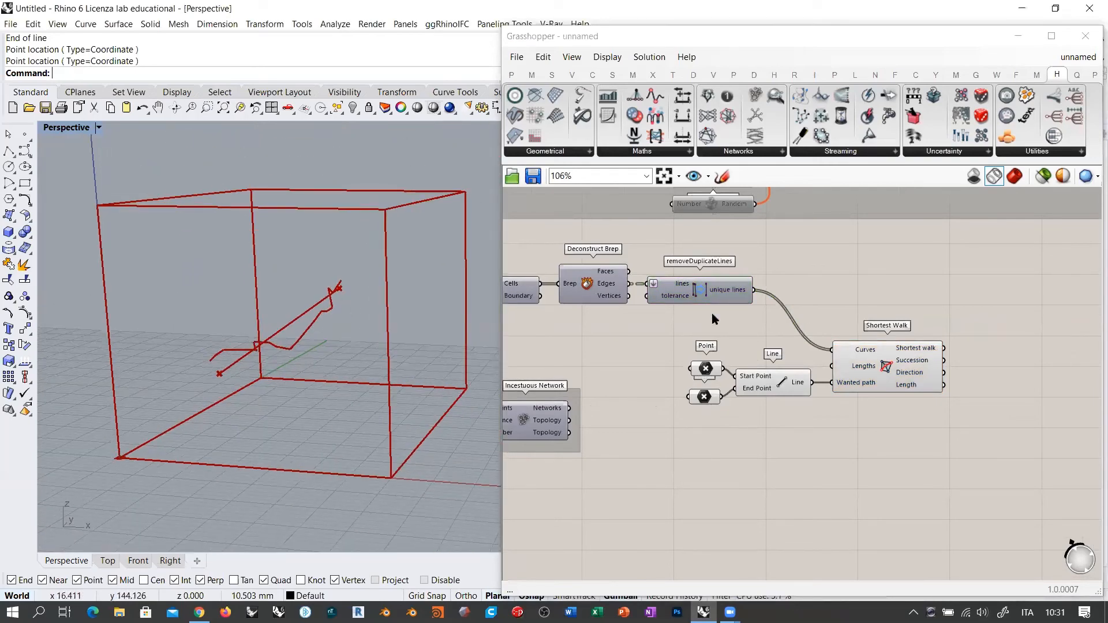
pyautogui.click(705, 369)
pyautogui.keyDown('shift'); pyautogui.click(704, 396); pyautogui.keyUp('shift')
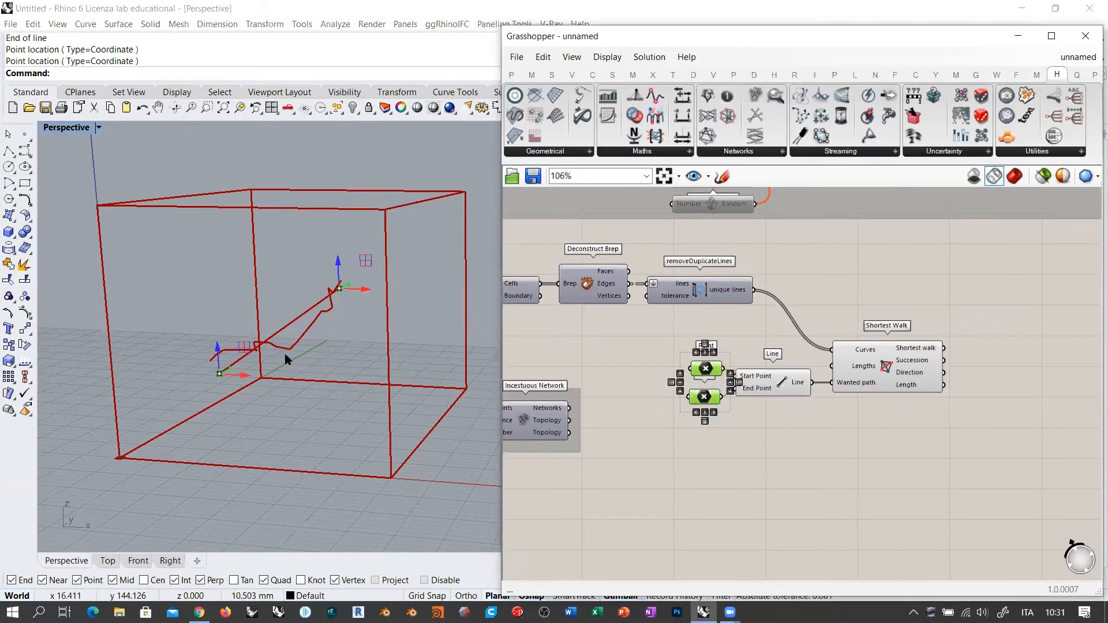
pyautogui.moveTo(224, 389); pyautogui.dragTo(183, 404)
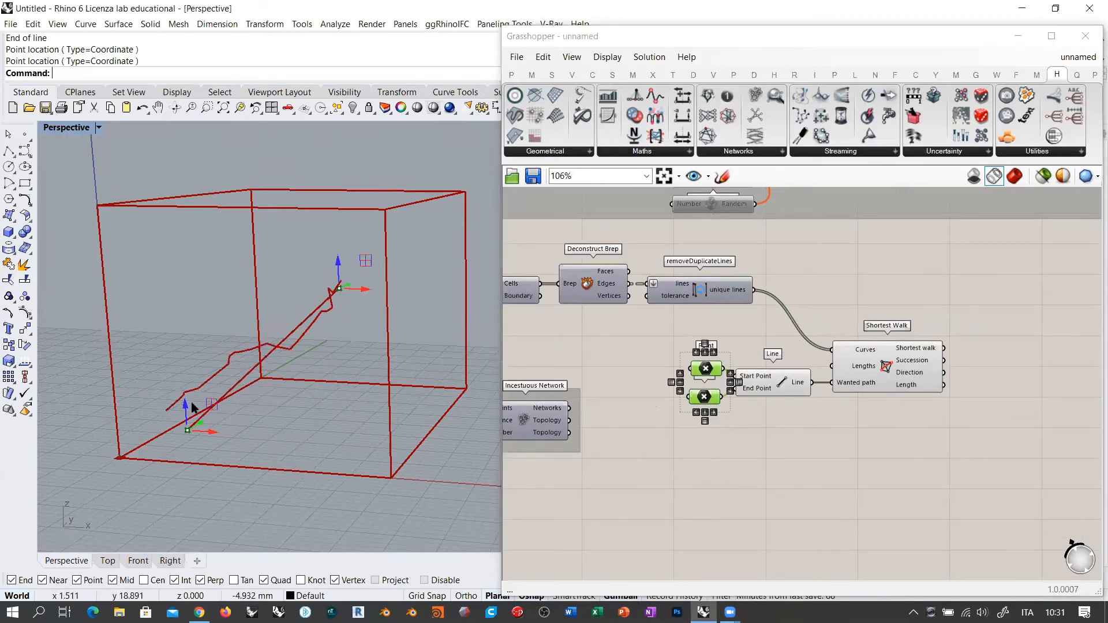
pyautogui.moveTo(179, 361); pyautogui.dragTo(156, 245)
pyautogui.moveTo(324, 269); pyautogui.dragTo(352, 336, button='right')
pyautogui.moveTo(337, 260); pyautogui.dragTo(399, 237)
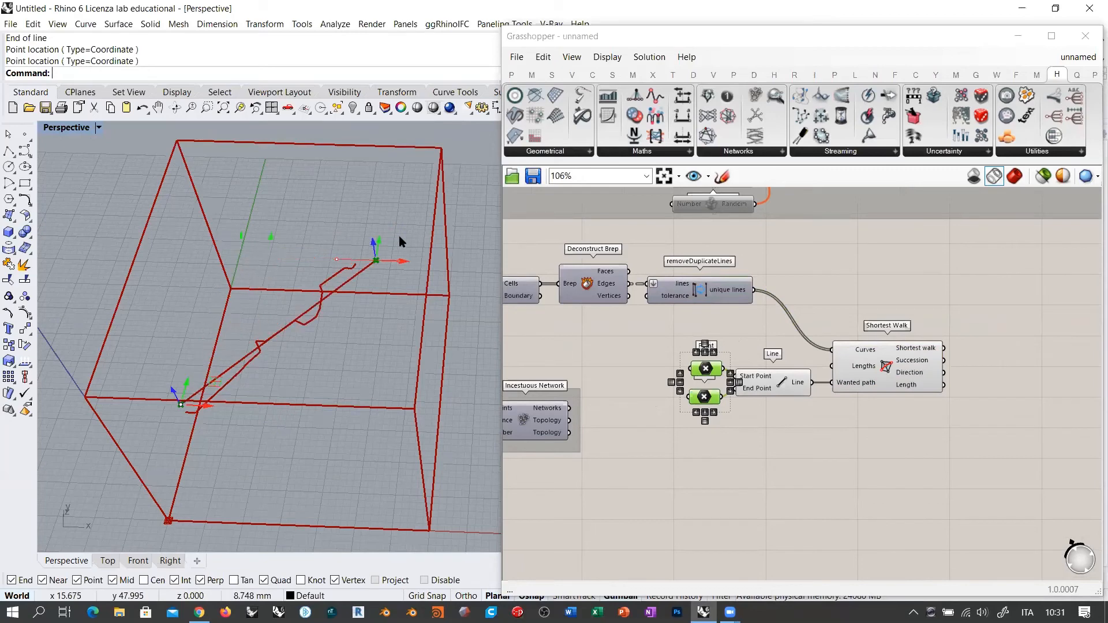
pyautogui.moveTo(353, 390); pyautogui.dragTo(352, 322, button='right')
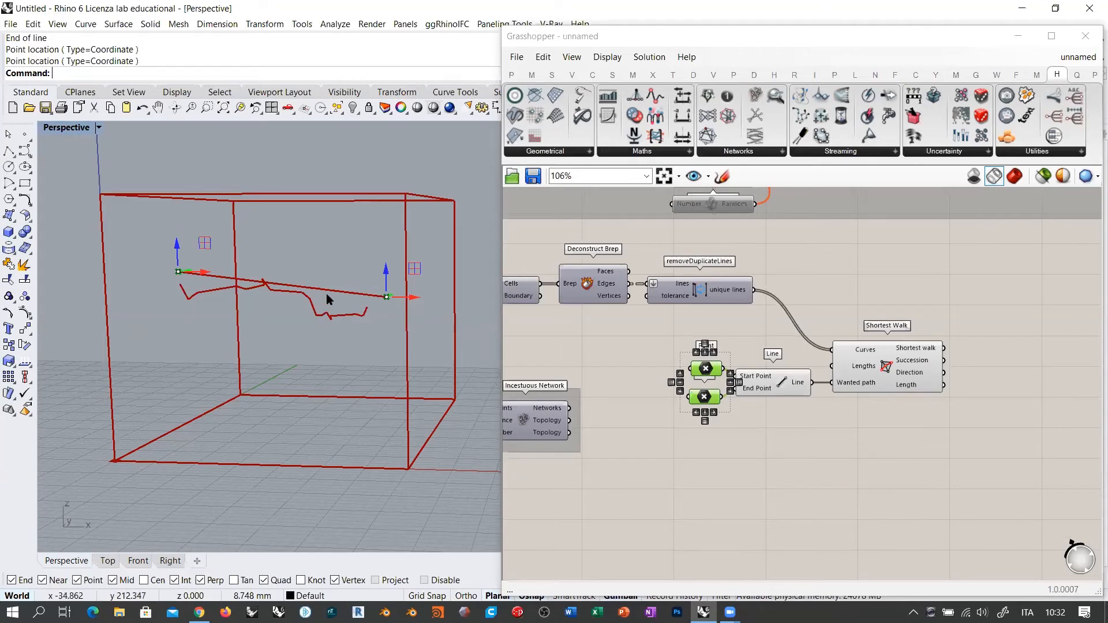
pyautogui.moveTo(326, 293); pyautogui.dragTo(291, 370, button='right')
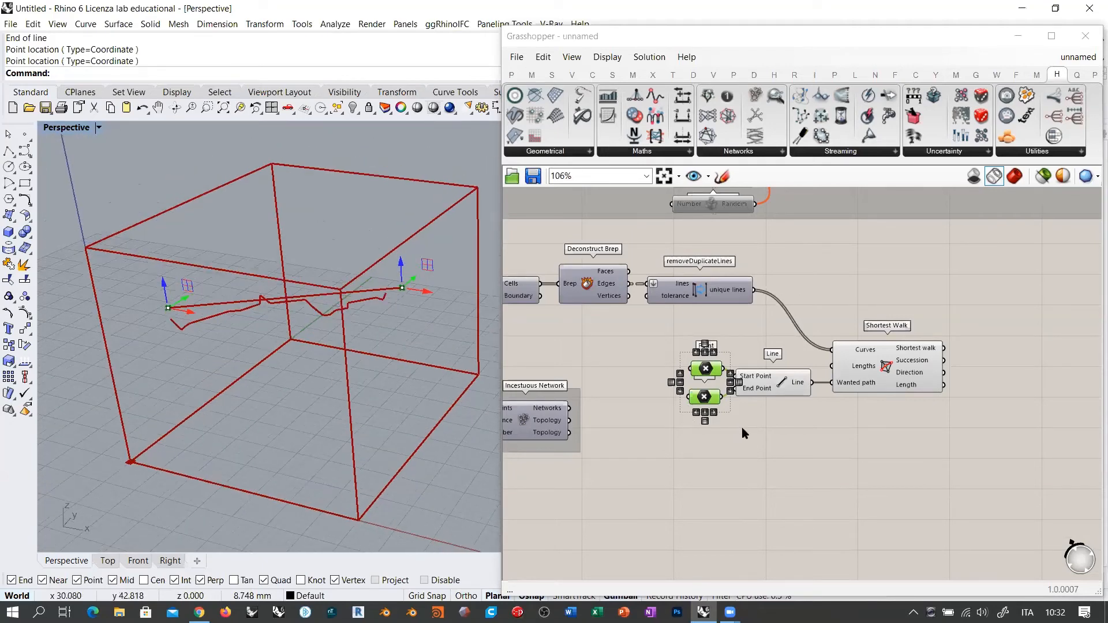
# Step: Delete the two Point parameters and the Line component feeding Shortest Walk
pyautogui.click(732, 405)
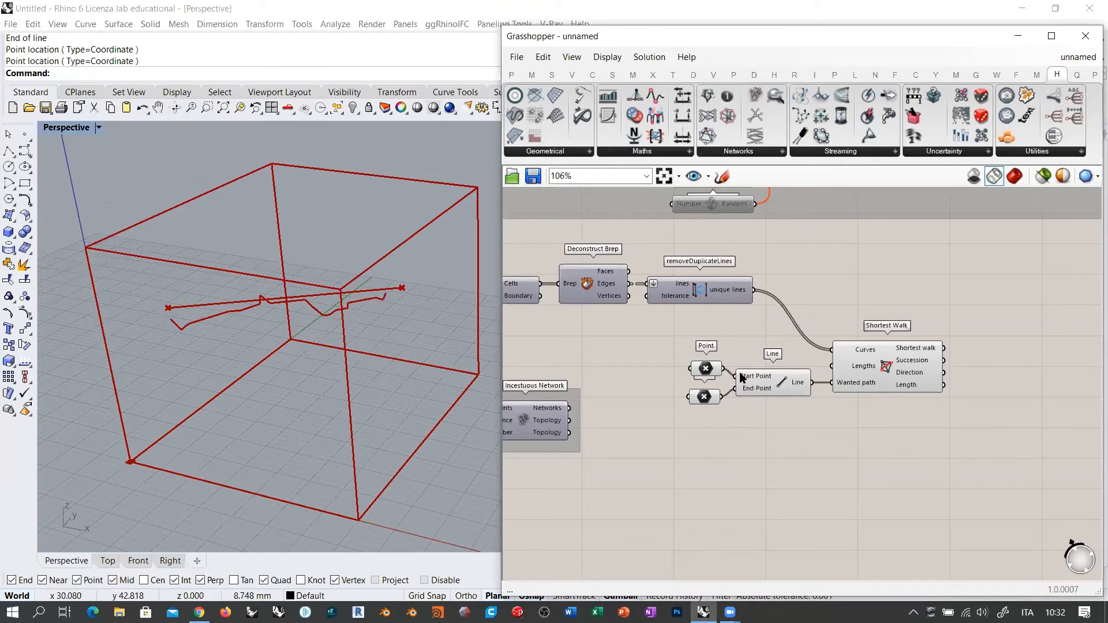
pyautogui.moveTo(408, 342); pyautogui.dragTo(527, 363, button='right')
pyautogui.moveTo(820, 413); pyautogui.dragTo(686, 356)
pyautogui.press('Delete')
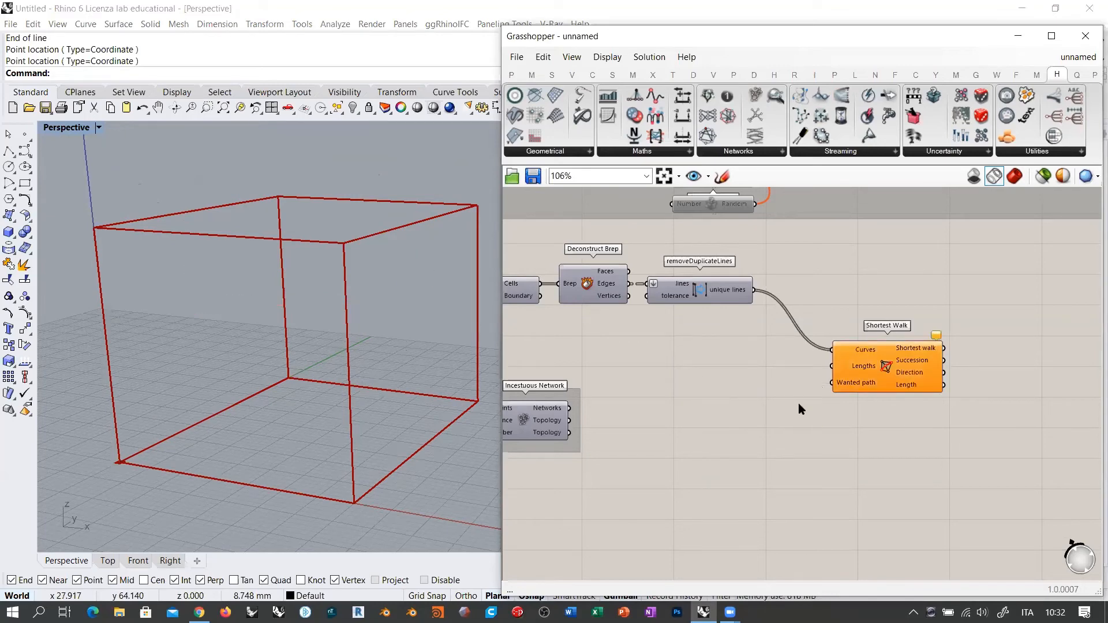
# Step: Add a Volume component, connect the Domain Box output to its Geometry input and place it below removeDuplicateLines
pyautogui.moveTo(375, 353); pyautogui.dragTo(411, 357, button='right')
pyautogui.moveTo(671, 392); pyautogui.dragTo(835, 377, button='right')
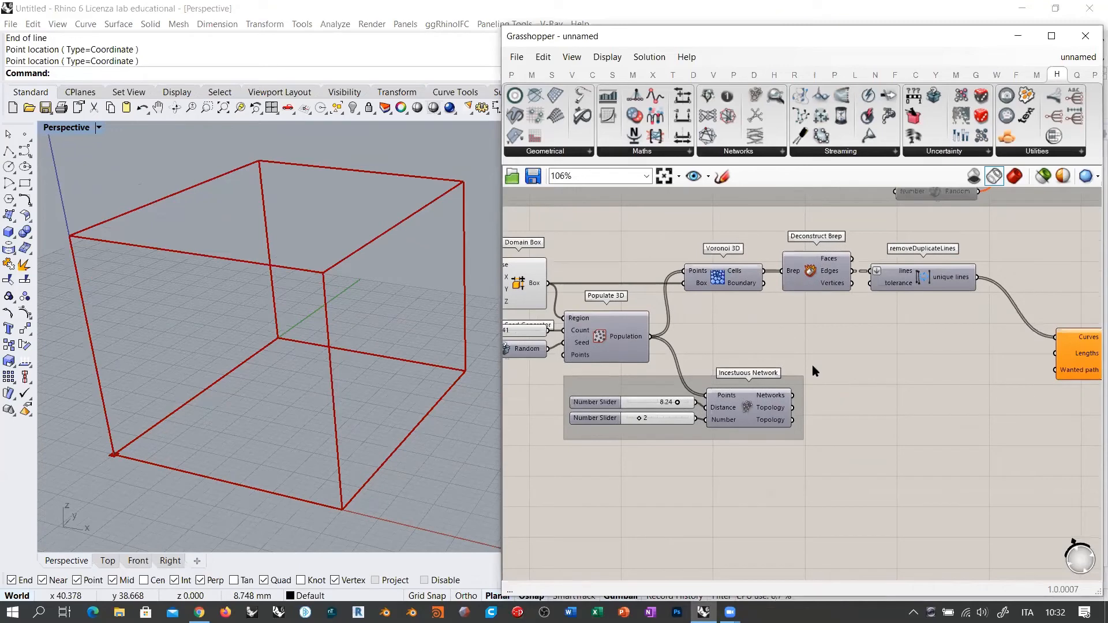
pyautogui.moveTo(753, 358); pyautogui.dragTo(871, 404, button='right')
pyautogui.doubleClick(716, 294)
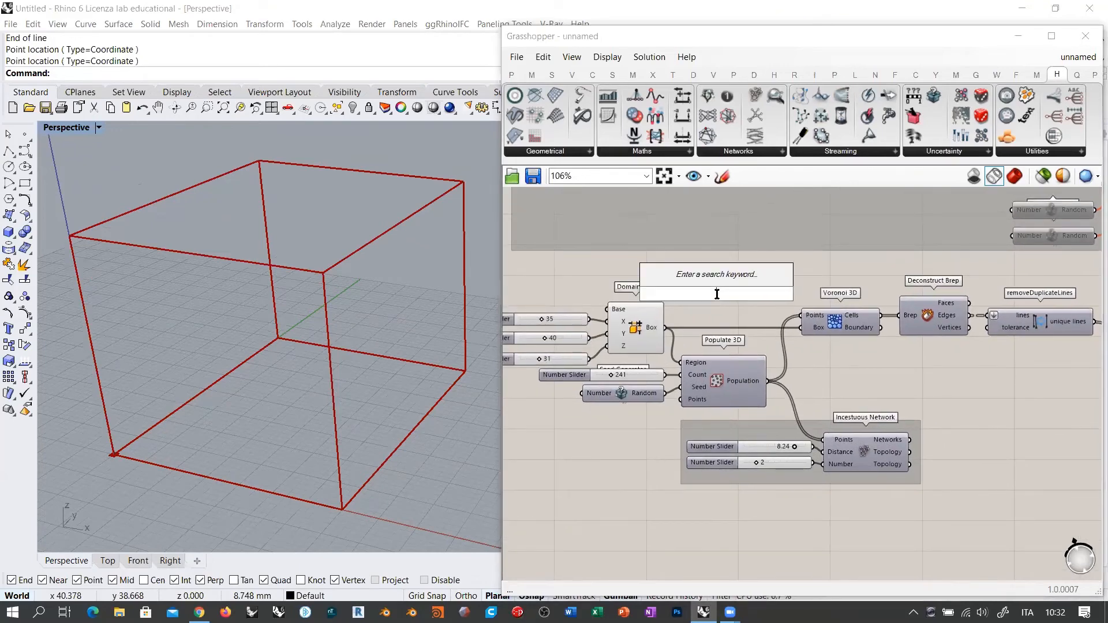
pyautogui.write('vol')
pyautogui.press('Return')
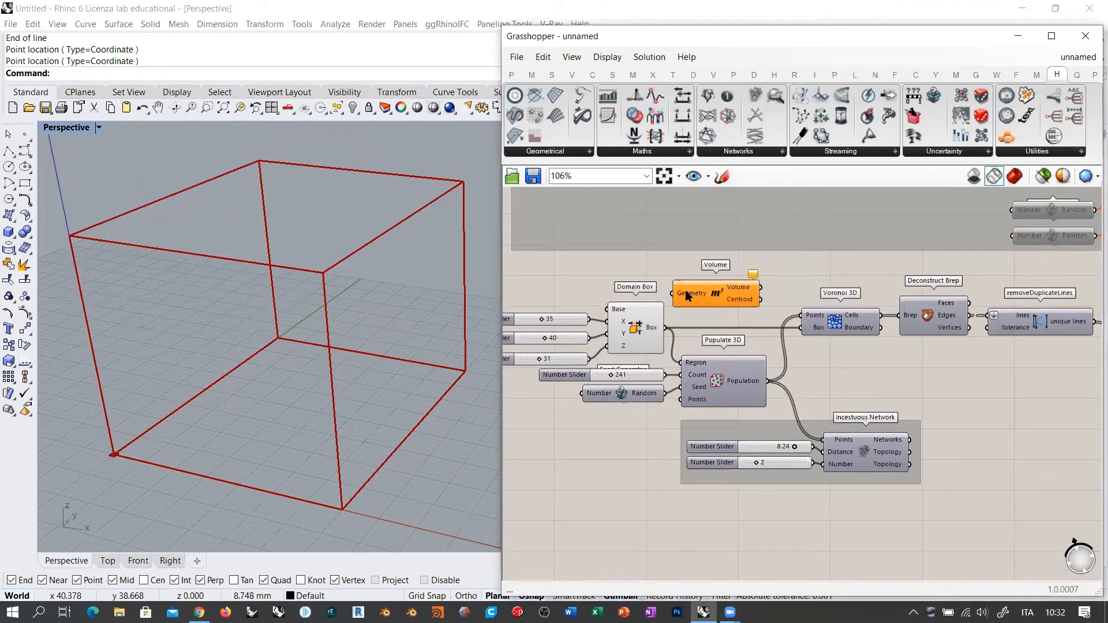
pyautogui.moveTo(665, 327); pyautogui.dragTo(673, 294)
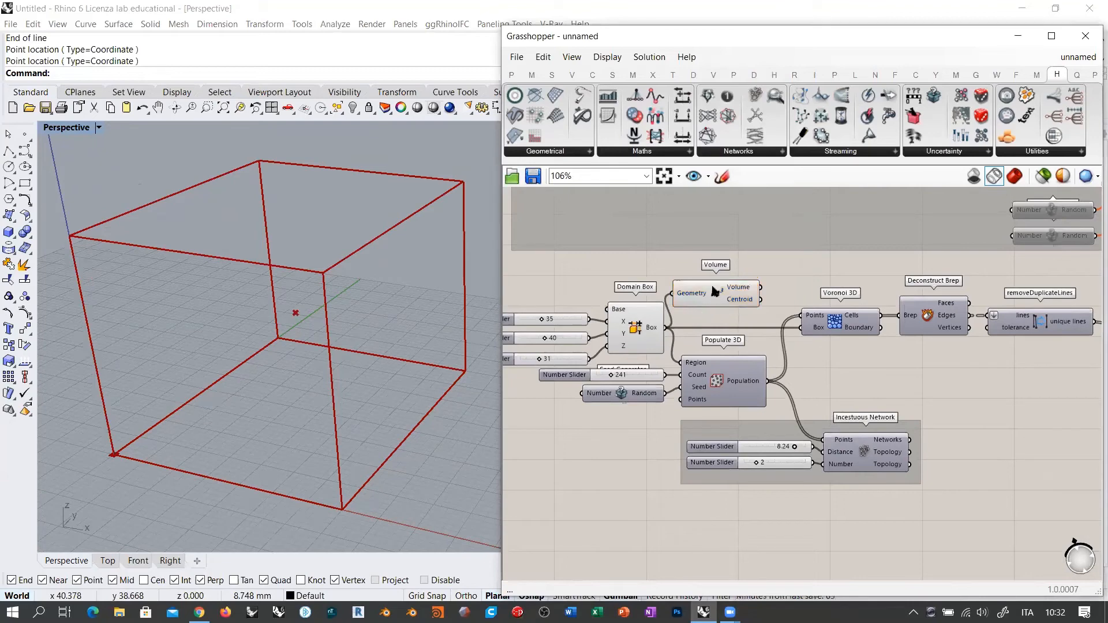
pyautogui.moveTo(742, 305); pyautogui.dragTo(1019, 409)
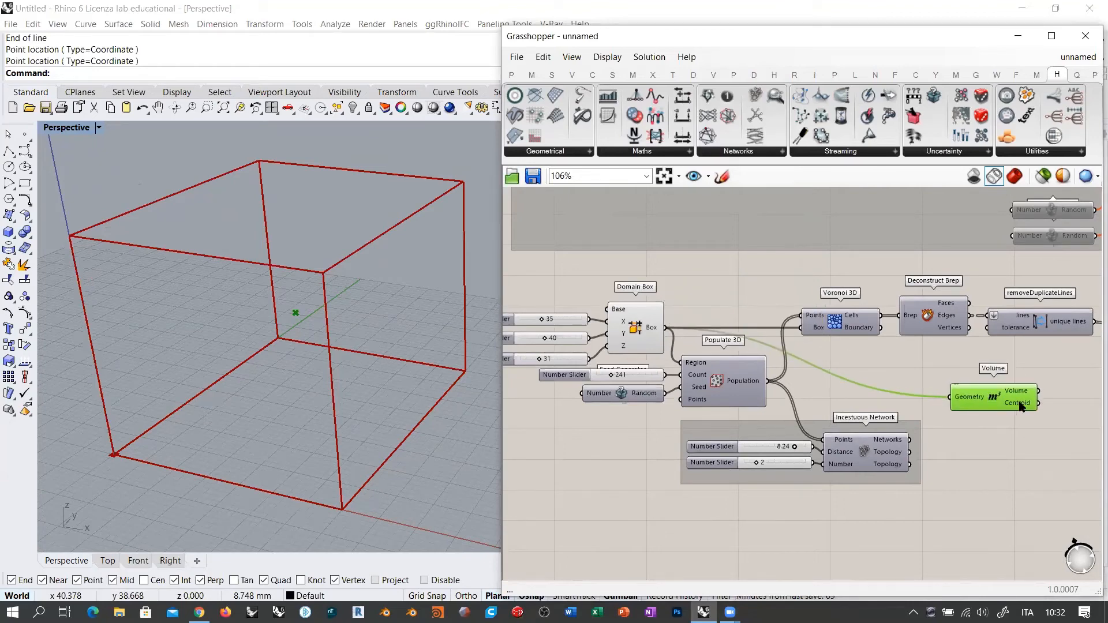
# Step: Add a Deconstruct component beside Volume and connect the Centroid output to its Point input
pyautogui.moveTo(1020, 407)
pyautogui.moveTo(1020, 407); pyautogui.dragTo(962, 415, button='right')
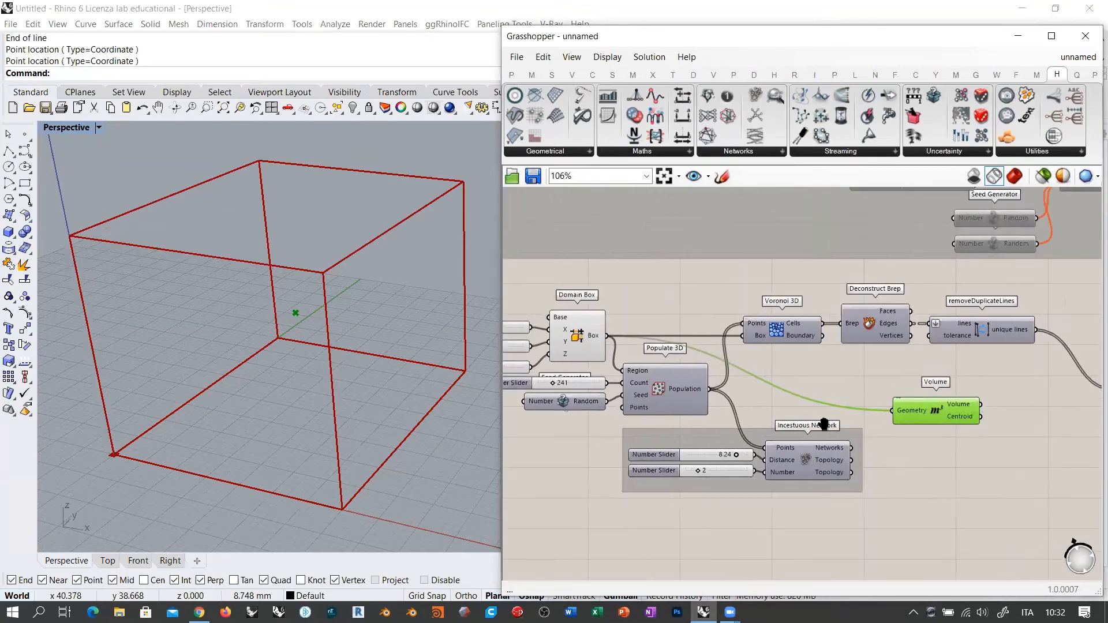
pyautogui.scroll(3, 854, 425)
pyautogui.doubleClick(855, 425)
pyautogui.write('dec')
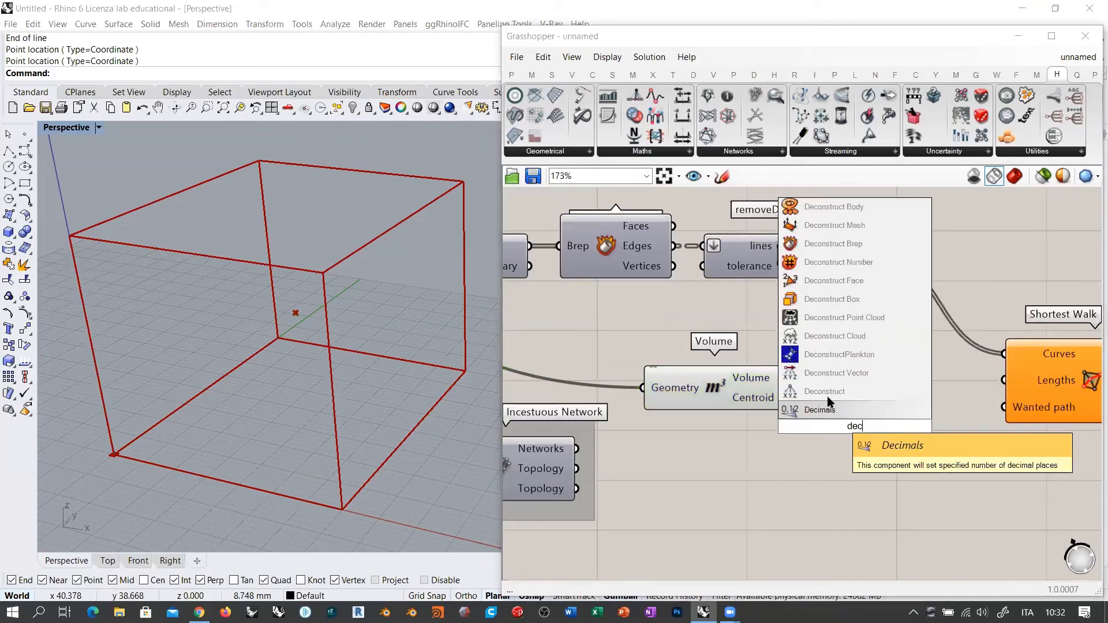
pyautogui.press('Return')
pyautogui.moveTo(783, 411)
pyautogui.mouseDown()
pyautogui.moveTo(773, 414)
pyautogui.moveTo(783, 426)
pyautogui.mouseUp()
pyautogui.moveTo(812, 417); pyautogui.dragTo(824, 391)
# Step: Move Shortest Walk farther from the Deconstruct component, level with removeDuplicateLines, to free space for more components
pyautogui.scroll(-3, 859, 412)
pyautogui.moveTo(859, 412); pyautogui.dragTo(792, 423, button='right')
pyautogui.moveTo(944, 392); pyautogui.dragTo(1100, 336)
pyautogui.click(841, 437)
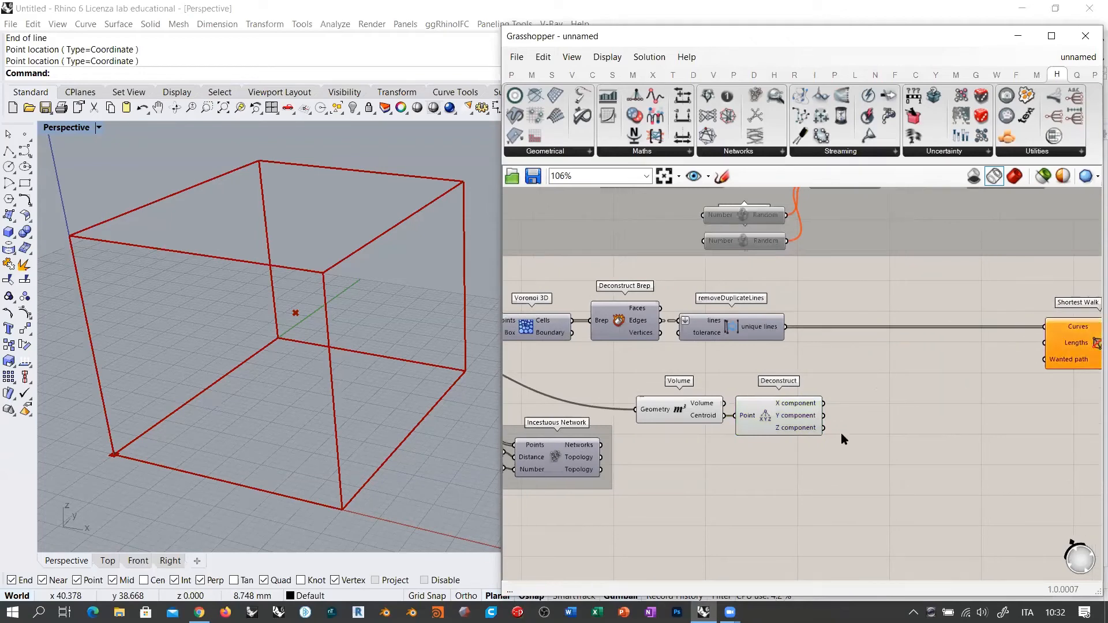
# Step: Add a Construct Point component and feed its X and Y coordinates from the matching Deconstruct components, leaving Z unconnected
pyautogui.doubleClick(872, 416)
pyautogui.write('xyz')
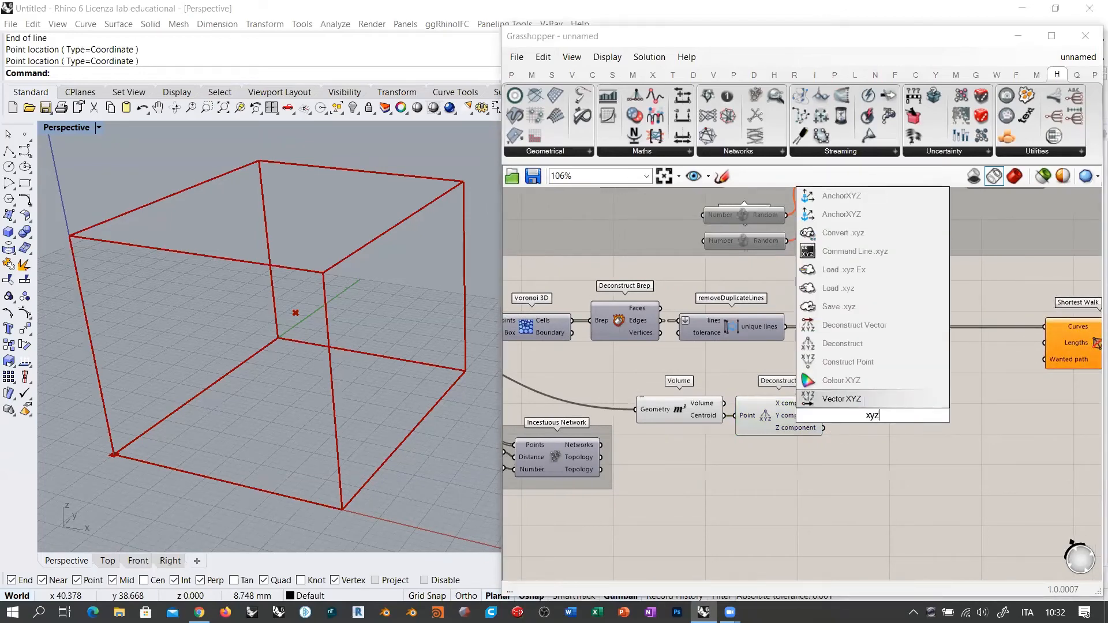
pyautogui.click(847, 364)
pyautogui.scroll(3, 840, 420)
pyautogui.moveTo(840, 419); pyautogui.dragTo(855, 422)
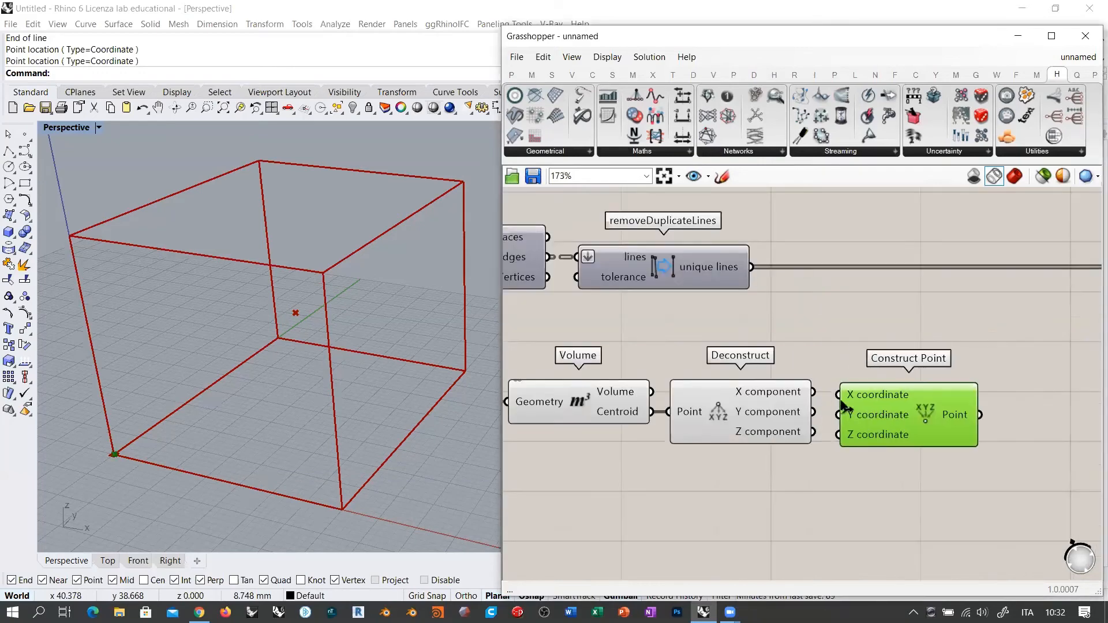
pyautogui.moveTo(814, 392); pyautogui.dragTo(875, 410)
pyautogui.click(858, 465)
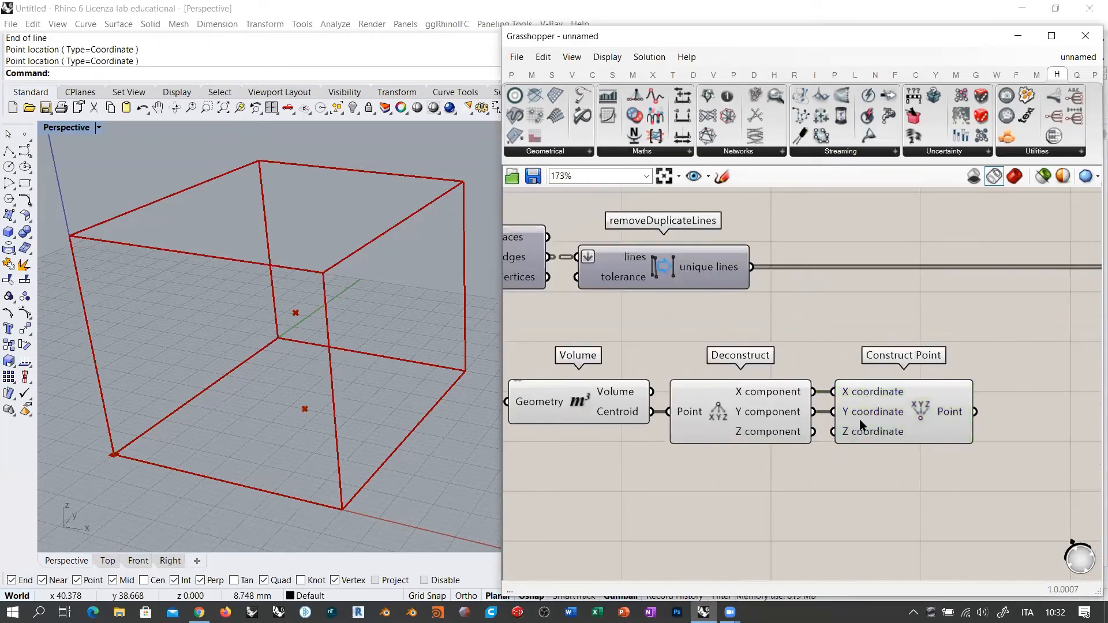
pyautogui.click(860, 421)
pyautogui.click(848, 465)
pyautogui.moveTo(309, 415)
pyautogui.mouseDown(button='right')
pyautogui.moveTo(295, 409)
pyautogui.moveTo(307, 388)
pyautogui.moveTo(316, 412)
pyautogui.mouseUp(button='right')
pyautogui.scroll(-3, 868, 430)
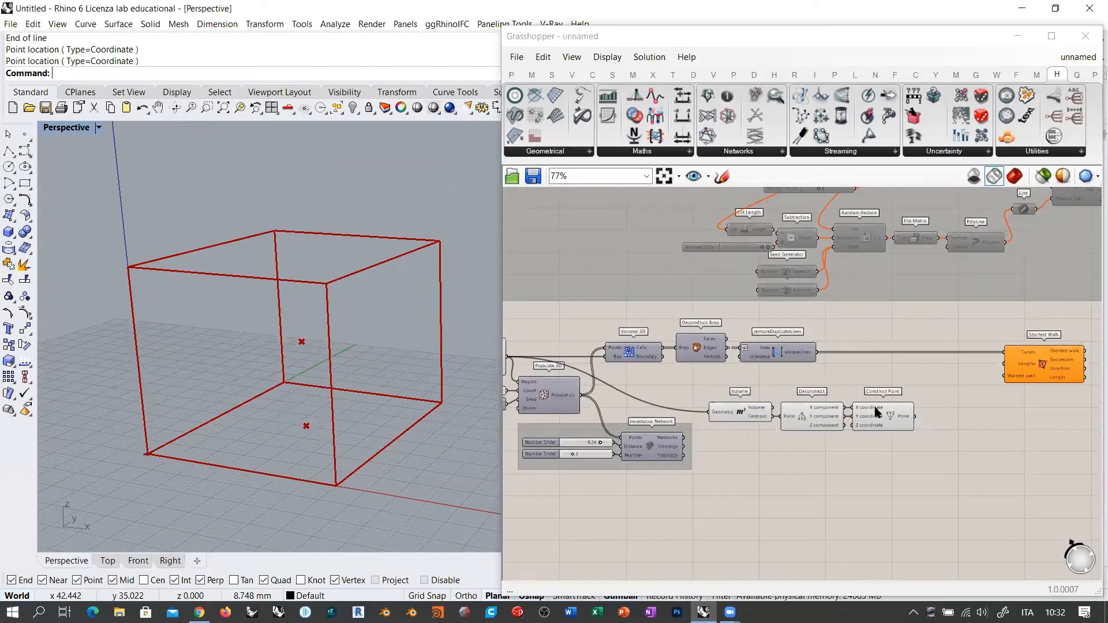
# Step: Duplicate the Construct Point component directly below the original, keeping its X and Y connections
pyautogui.moveTo(591, 403); pyautogui.dragTo(899, 421, button='right')
pyautogui.scroll(2, 703, 368)
pyautogui.scroll(3, 703, 369)
pyautogui.click(657, 405)
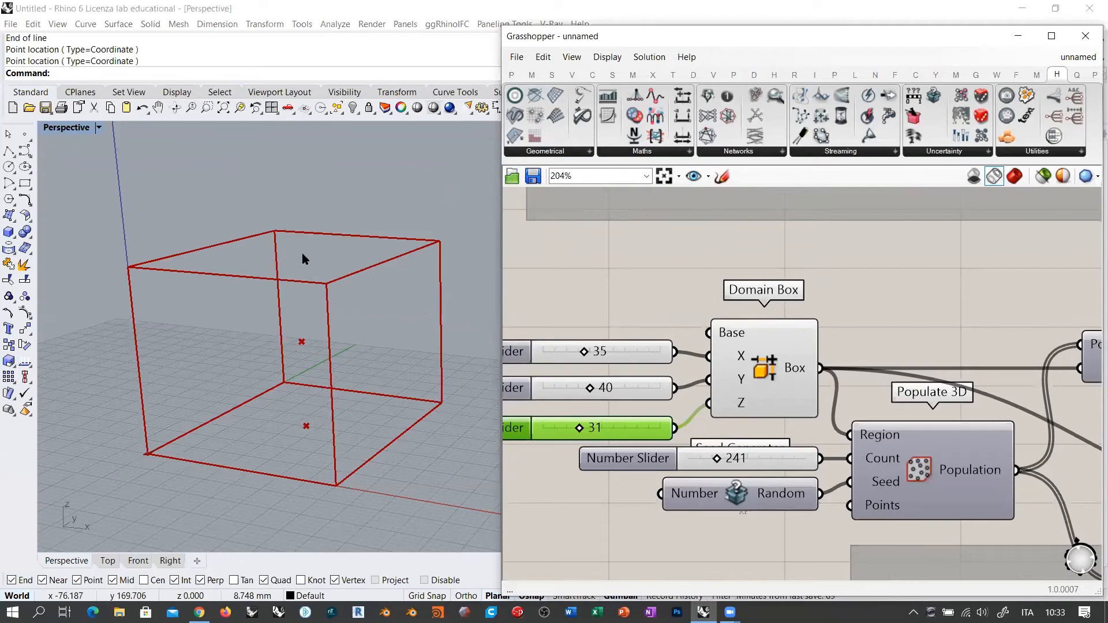
pyautogui.scroll(-5, 850, 368)
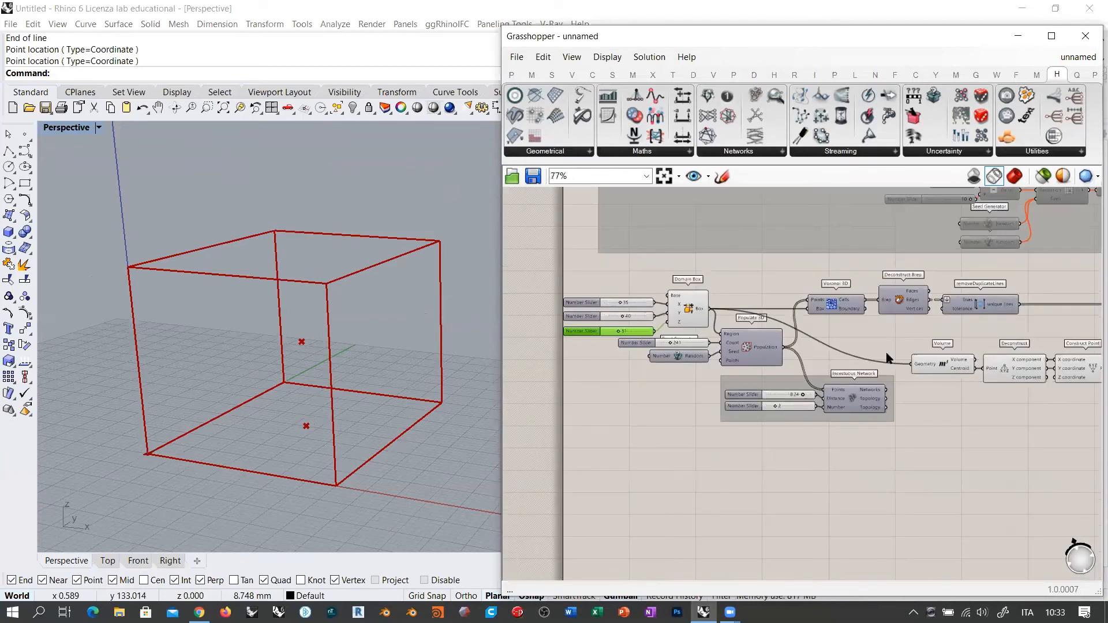
pyautogui.scroll(3, 850, 369)
pyautogui.click(834, 340)
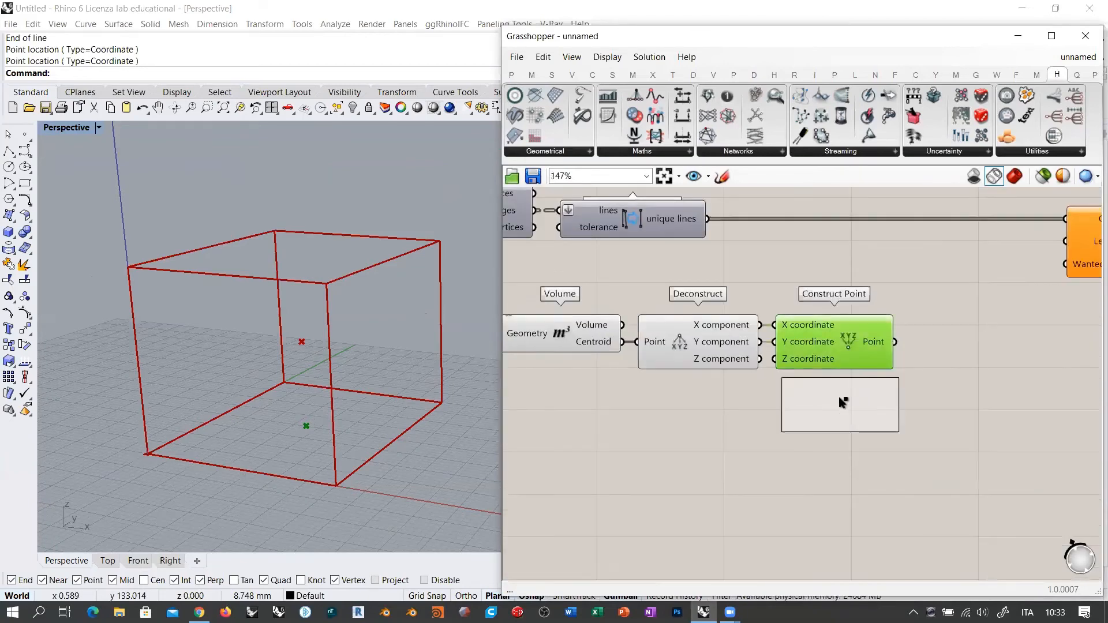
pyautogui.keyDown('alt'); pyautogui.moveTo(838, 402); pyautogui.dragTo(838, 403); pyautogui.keyUp('alt')
pyautogui.click(858, 468)
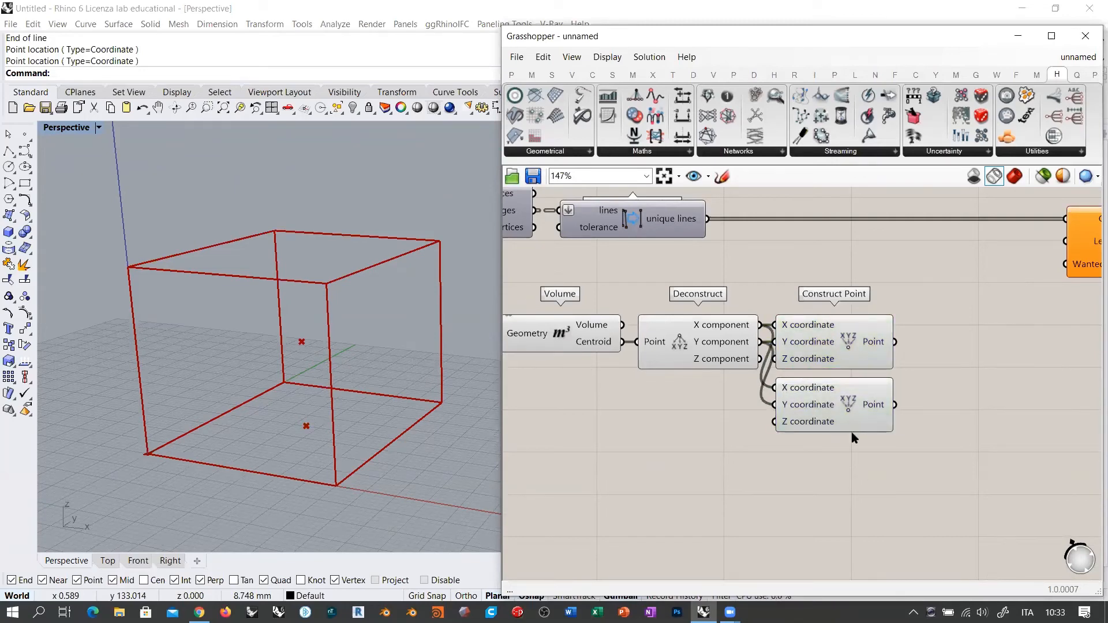
# Step: Connect the Domain Box's Z slider to the Z coordinate of the second Construct Point and turn off the Volume preview
pyautogui.scroll(-4, 929, 405)
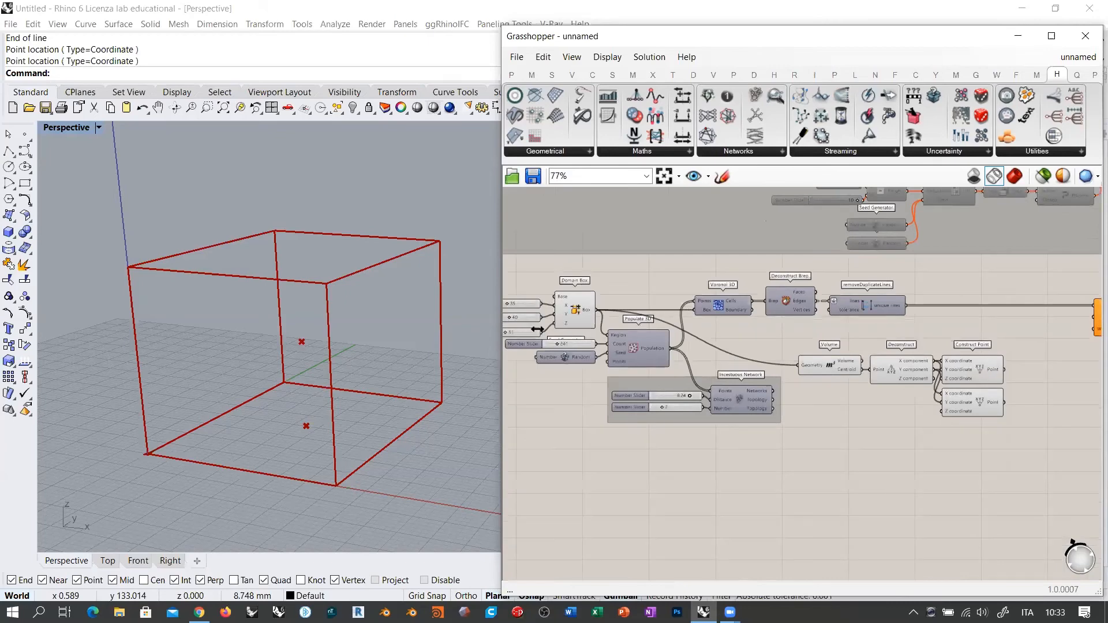
pyautogui.moveTo(670, 348); pyautogui.dragTo(942, 411)
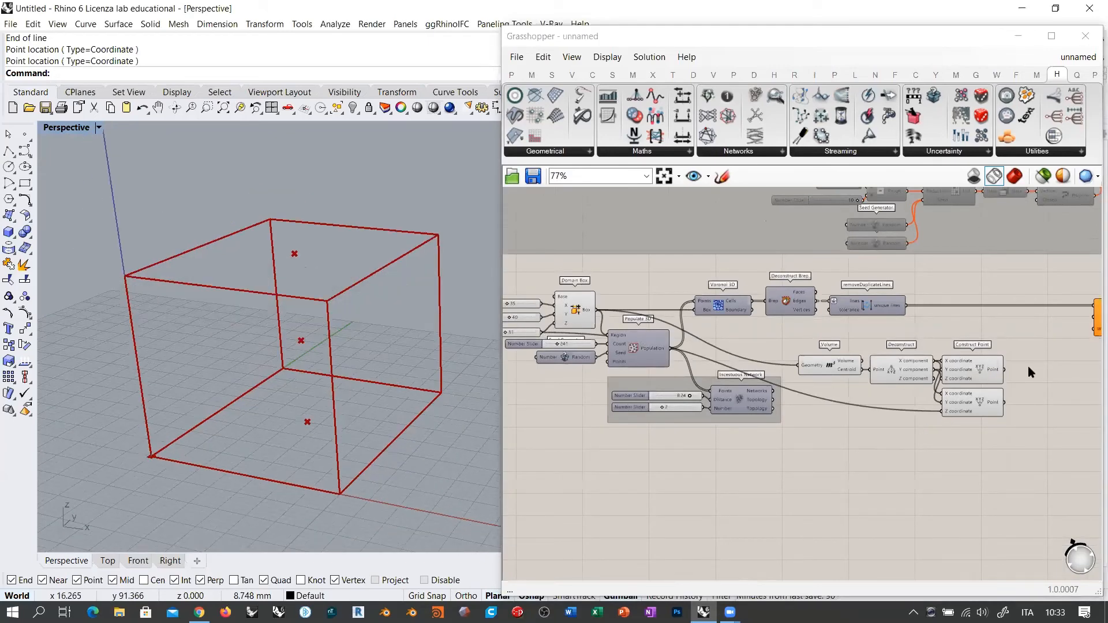
pyautogui.scroll(4, 580, 353)
pyautogui.click(580, 353)
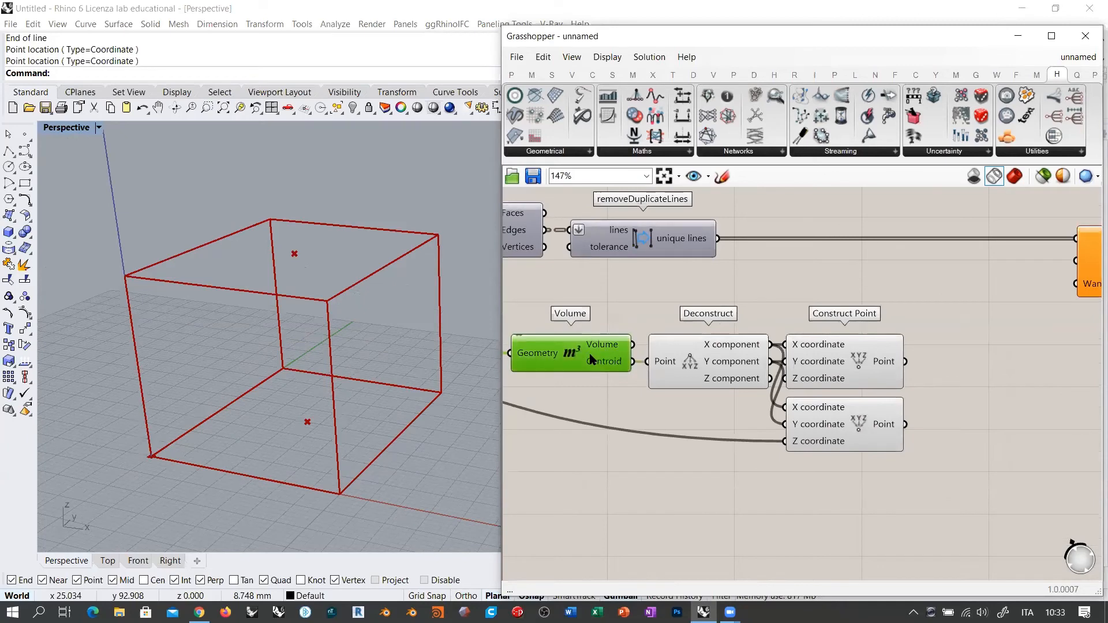
# Step: Arrange the two Construct Point components in a compact vertical stack beside the Deconstruct component
pyautogui.click(719, 364)
pyautogui.moveTo(850, 363); pyautogui.dragTo(866, 327)
pyautogui.moveTo(843, 427); pyautogui.dragTo(857, 384)
pyautogui.moveTo(880, 441); pyautogui.dragTo(824, 323)
pyautogui.moveTo(847, 338); pyautogui.dragTo(843, 339)
pyautogui.click(951, 415)
pyautogui.moveTo(960, 349); pyautogui.dragTo(750, 362, button='right')
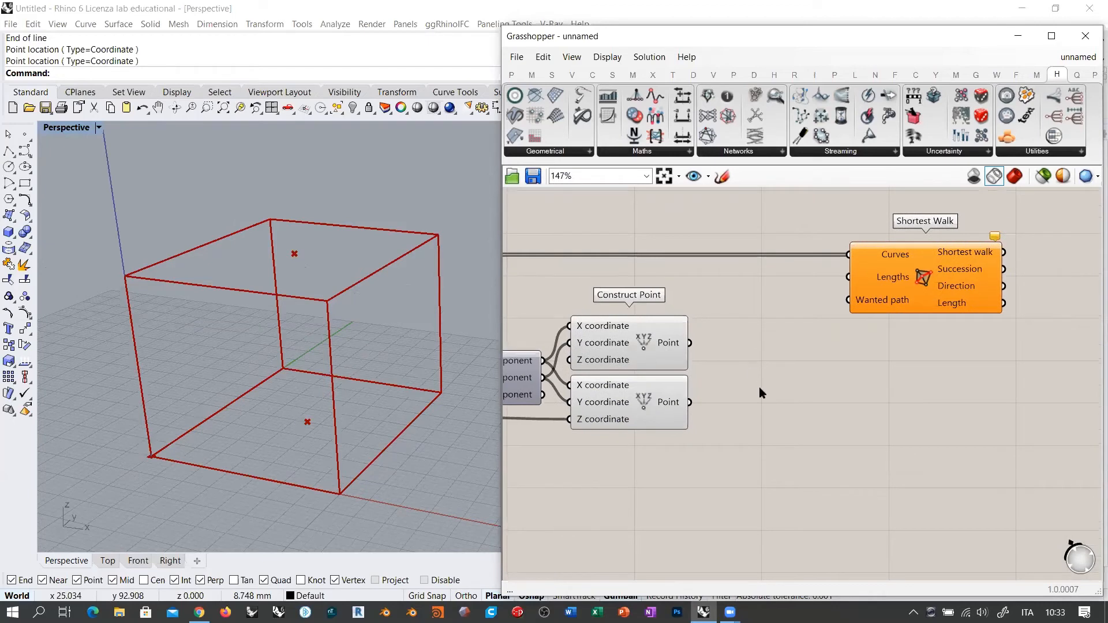
pyautogui.doubleClick(760, 387)
pyautogui.write('line')
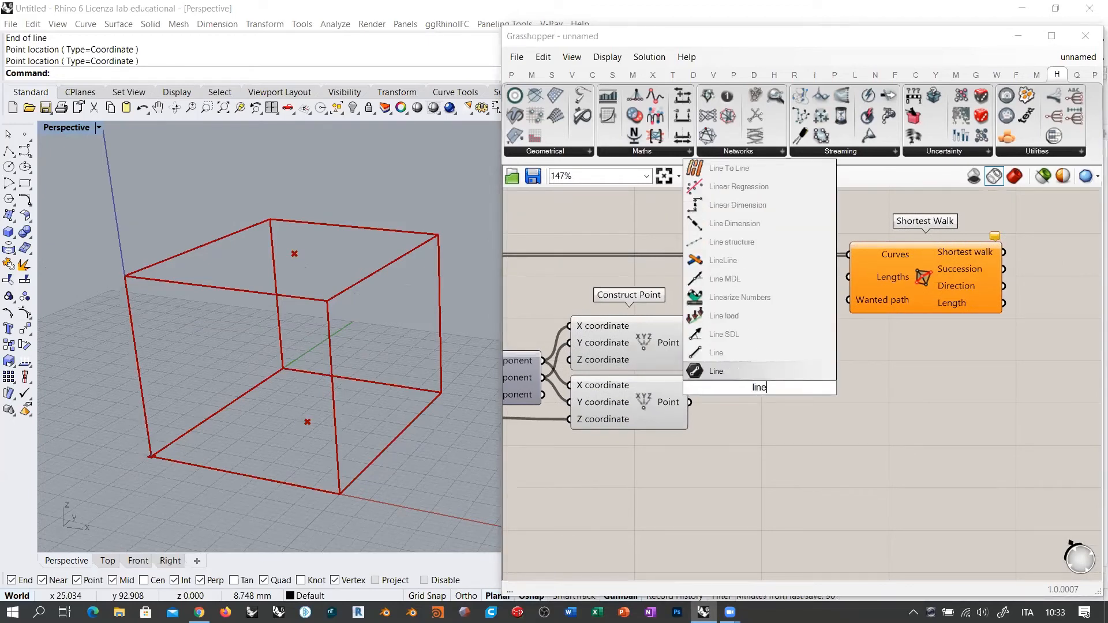
pyautogui.press('Return')
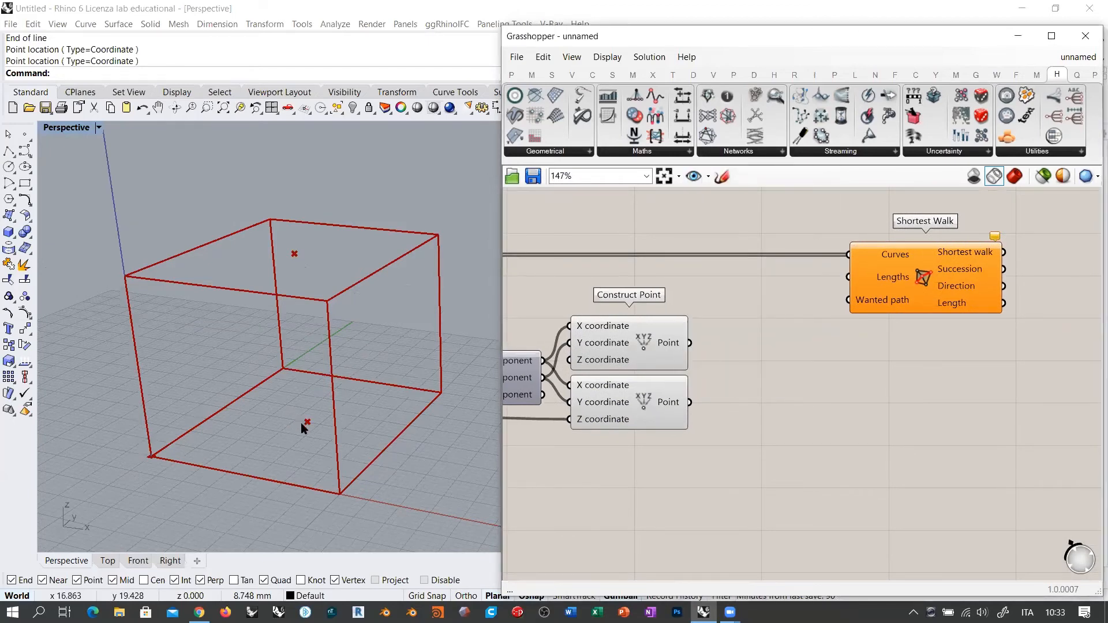
# Step: Add a Line component with the first Construct Point as its Start Point and the second as its End Point
pyautogui.doubleClick(760, 403)
pyautogui.write('line')
pyautogui.press('Return')
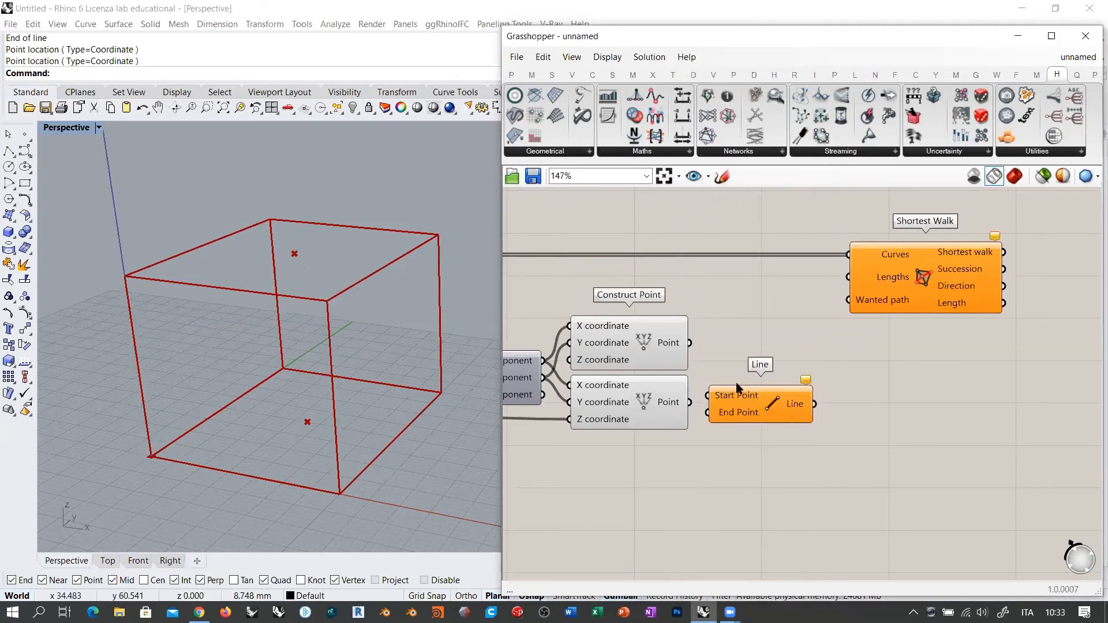
pyautogui.moveTo(760, 403); pyautogui.dragTo(800, 385)
pyautogui.moveTo(688, 343); pyautogui.dragTo(746, 377)
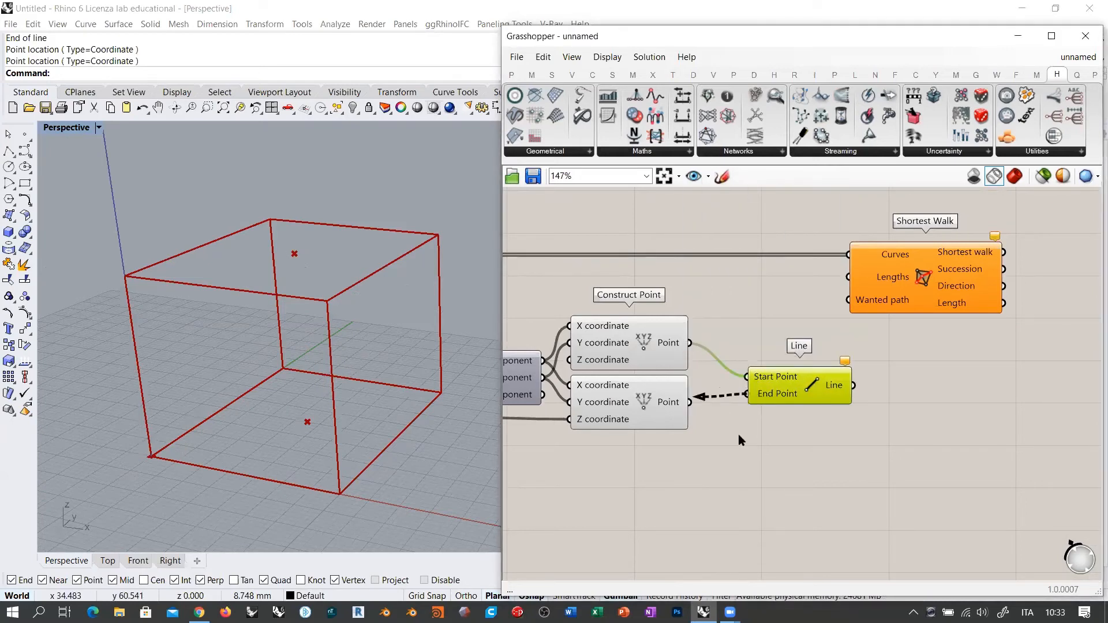
pyautogui.moveTo(690, 402); pyautogui.dragTo(756, 369)
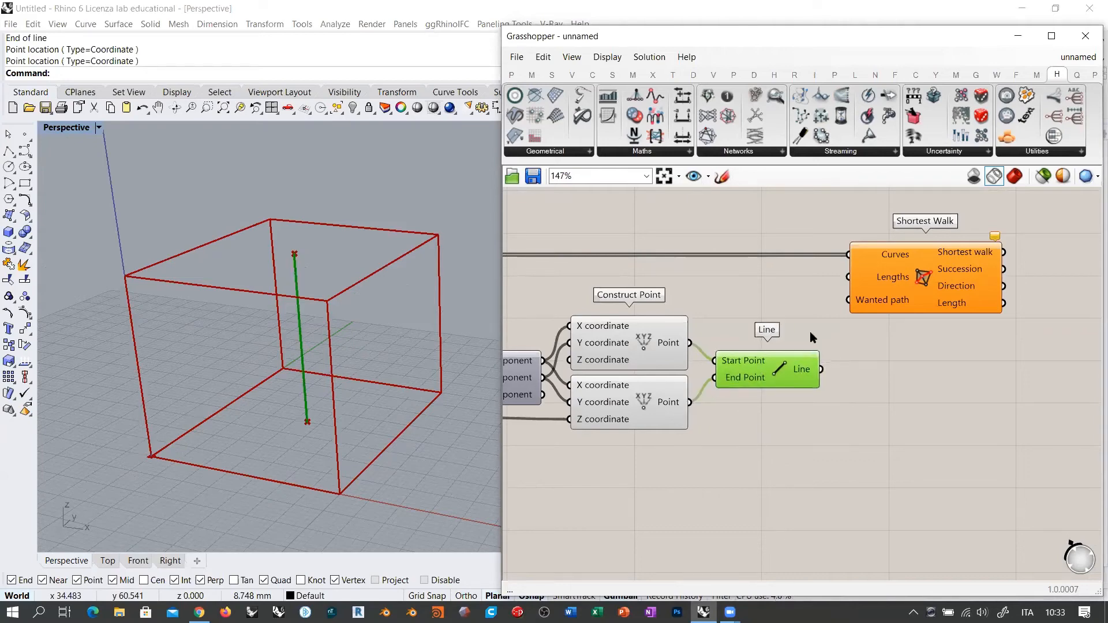
# Step: Feed the Line output into Shortest Walk's Wanted path and examine the resulting walk inside the box
pyautogui.moveTo(848, 301); pyautogui.dragTo(821, 369)
pyautogui.click(865, 387)
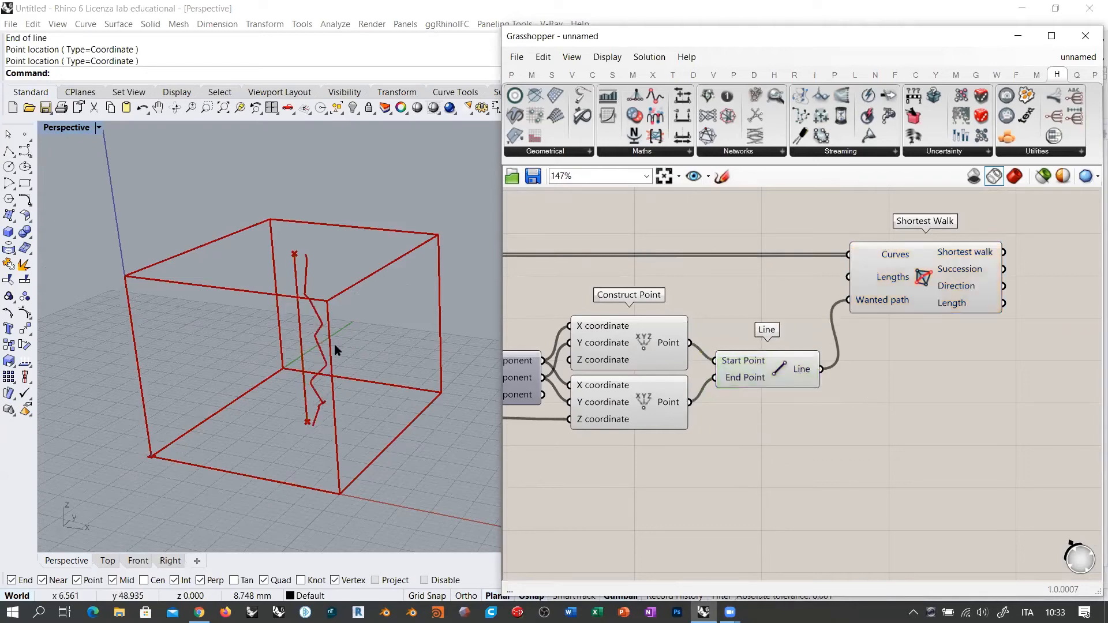
pyautogui.moveTo(344, 365); pyautogui.dragTo(306, 378, button='right')
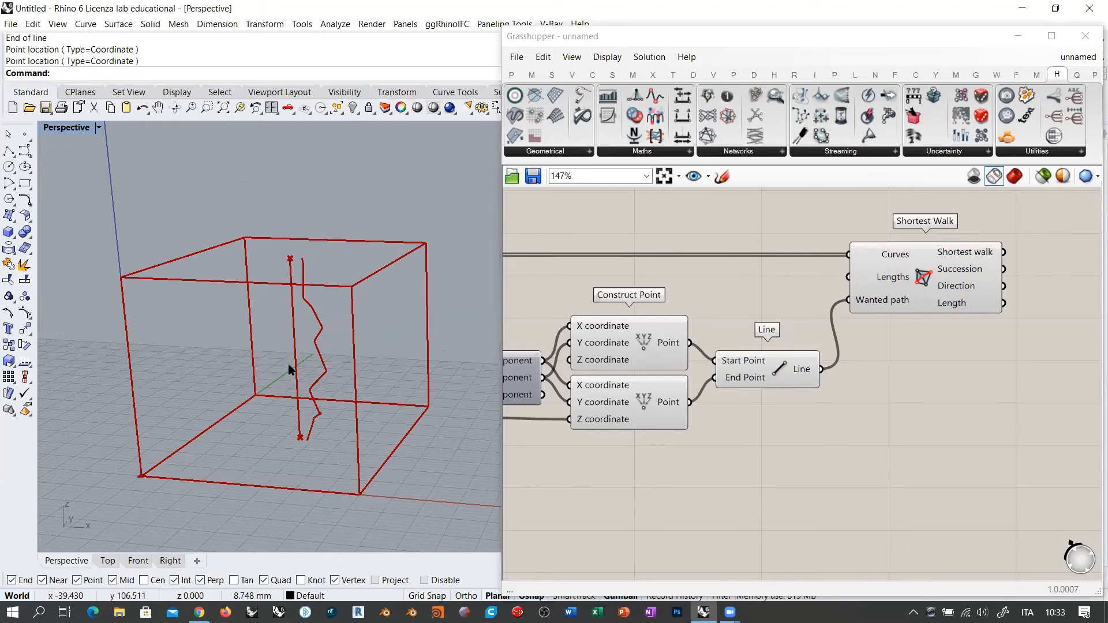
pyautogui.moveTo(346, 309); pyautogui.dragTo(309, 404, button='right')
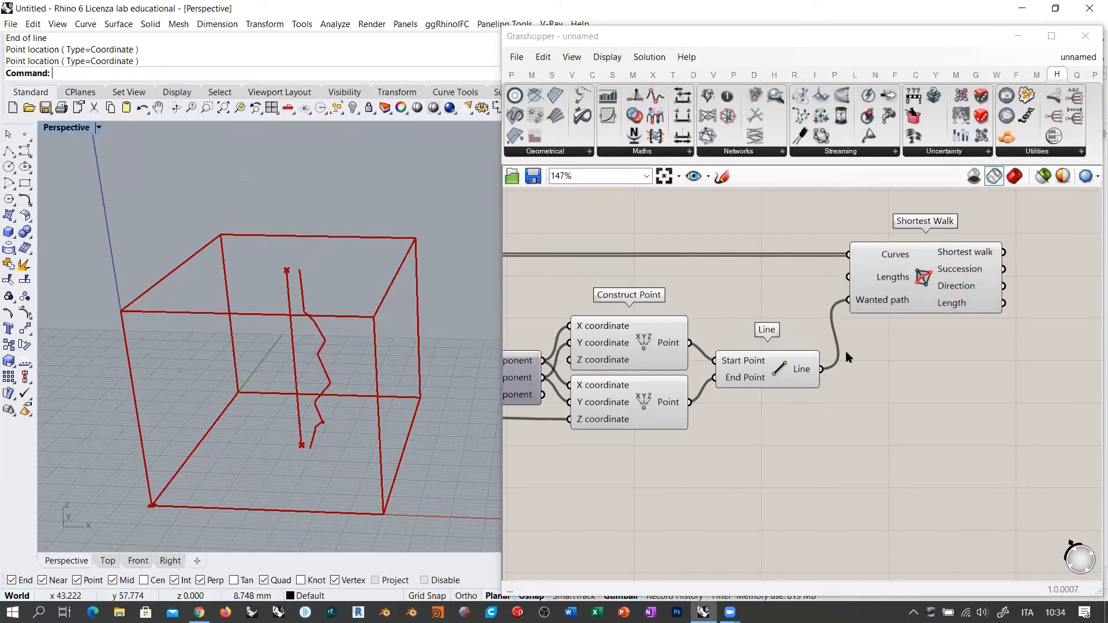
# Step: Move the Shortest Walk and Line components farther from the Construct Points to free space between them
pyautogui.moveTo(896, 341); pyautogui.dragTo(785, 332, button='right')
pyautogui.moveTo(819, 277); pyautogui.dragTo(966, 277)
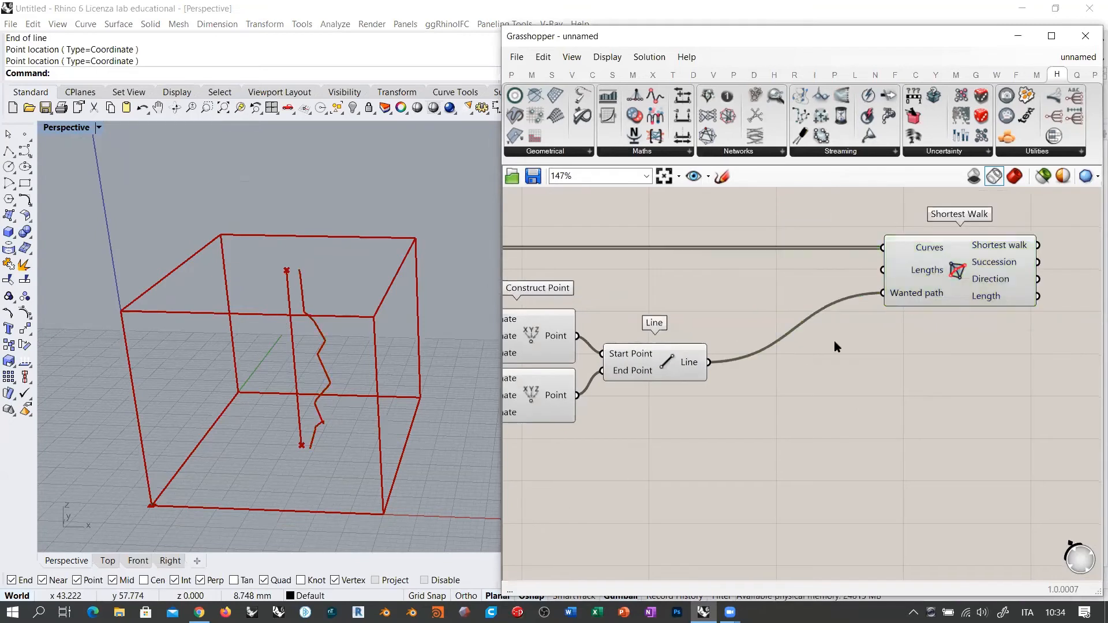
pyautogui.moveTo(681, 362); pyautogui.dragTo(835, 368)
pyautogui.click(829, 401)
pyautogui.click(831, 414)
pyautogui.moveTo(704, 357); pyautogui.dragTo(801, 333, button='right')
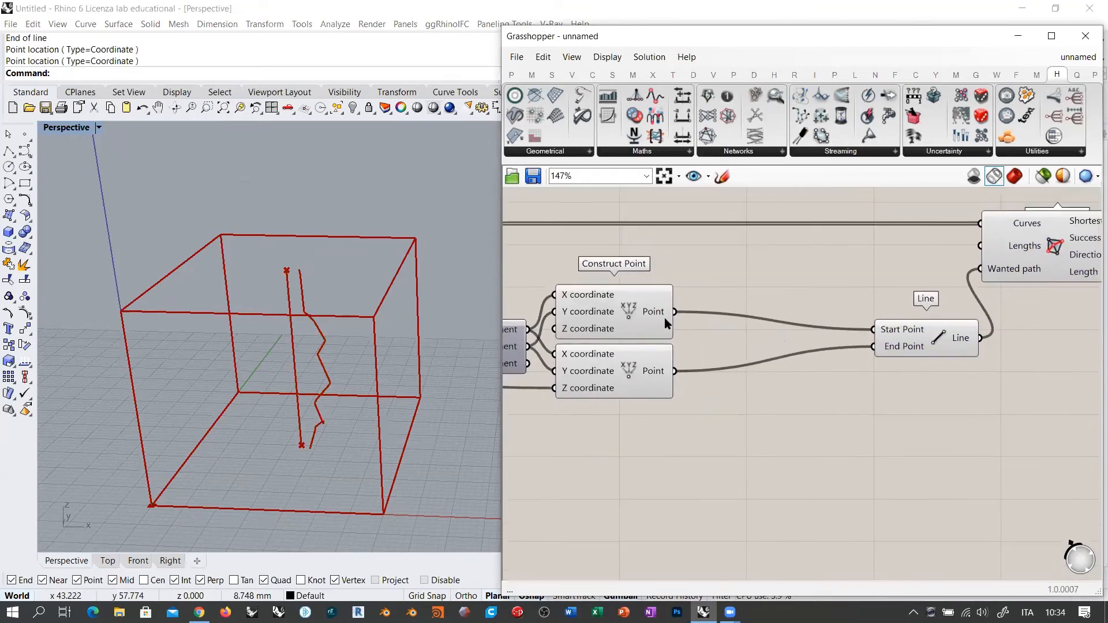
# Step: Add a Point Emitter component below the Line wires and connect the second Construct Point to its Emitter input
pyautogui.click(664, 311)
pyautogui.click(627, 374)
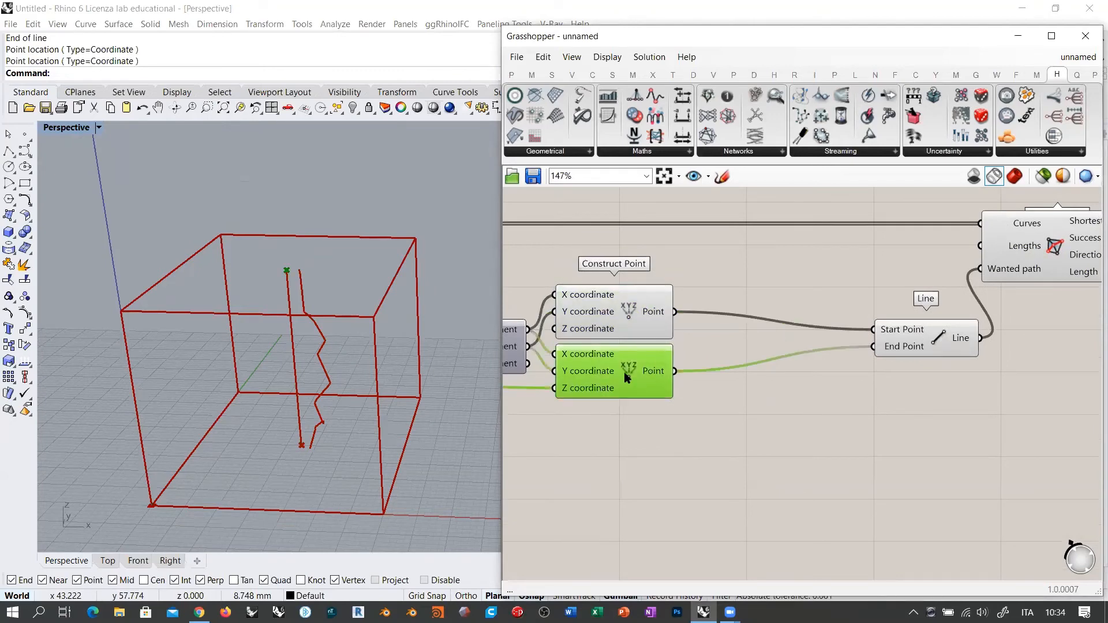
pyautogui.click(723, 422)
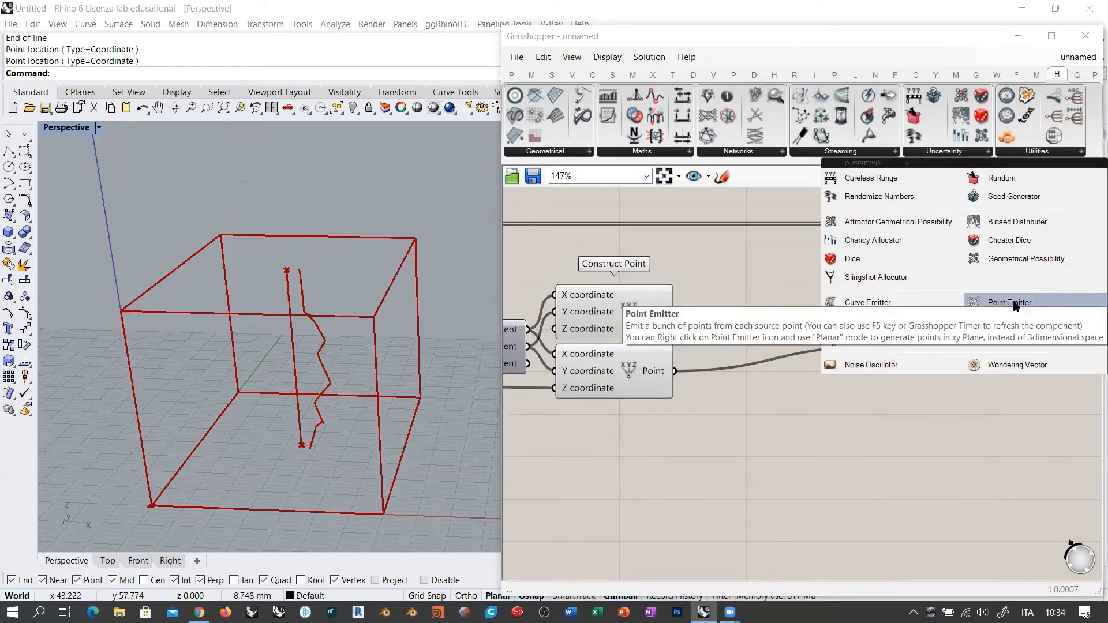
pyautogui.moveTo(1015, 305); pyautogui.dragTo(796, 479)
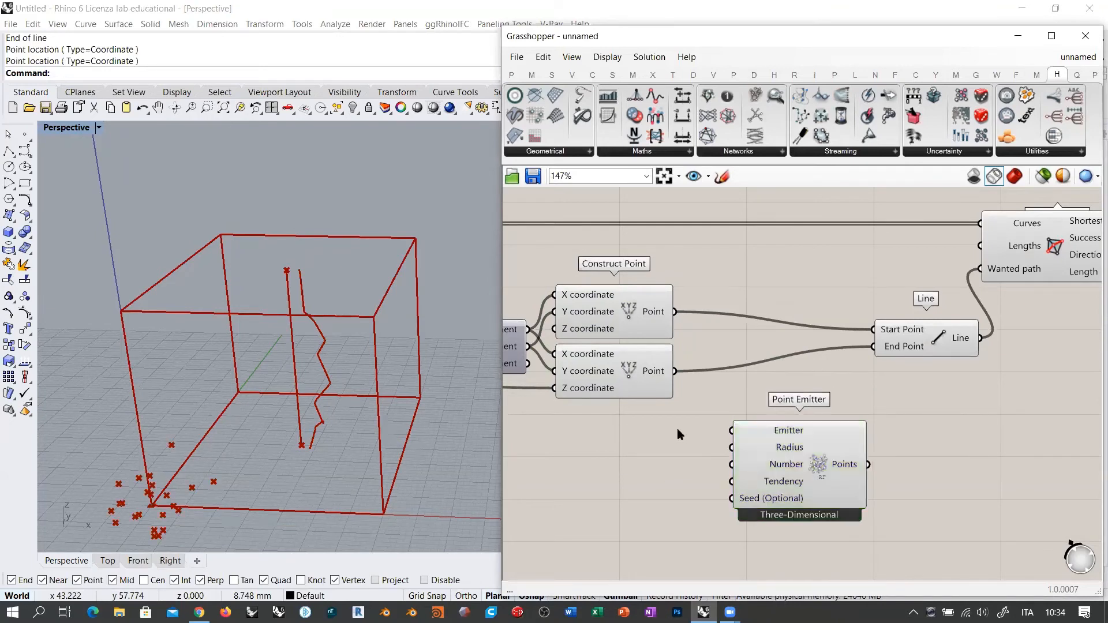
pyautogui.moveTo(783, 436)
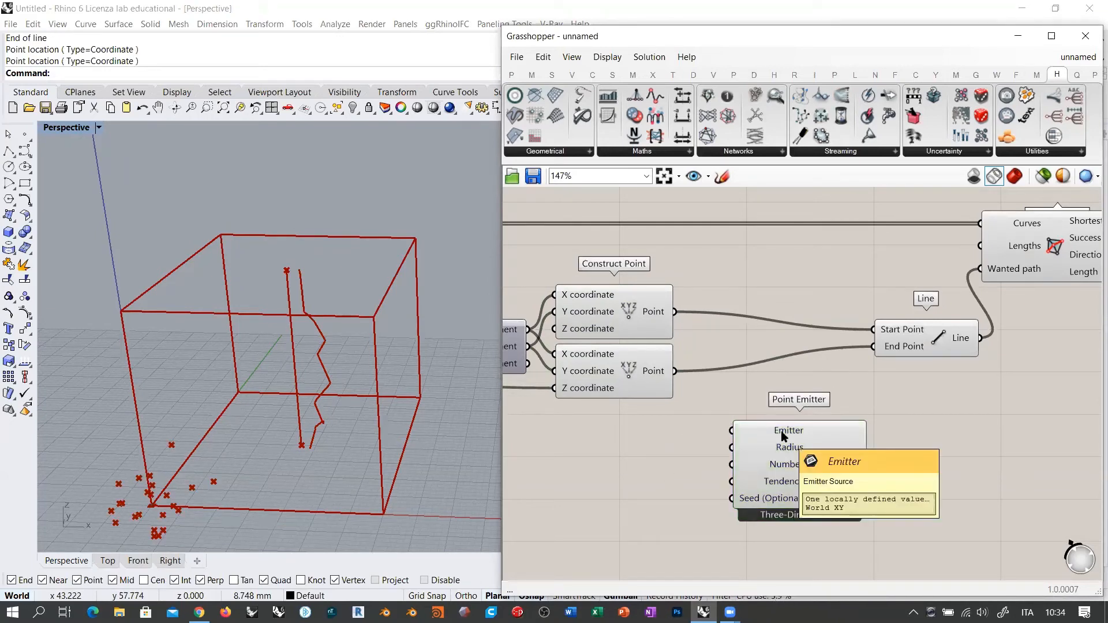
pyautogui.click(642, 383)
pyautogui.moveTo(678, 372); pyautogui.dragTo(731, 430)
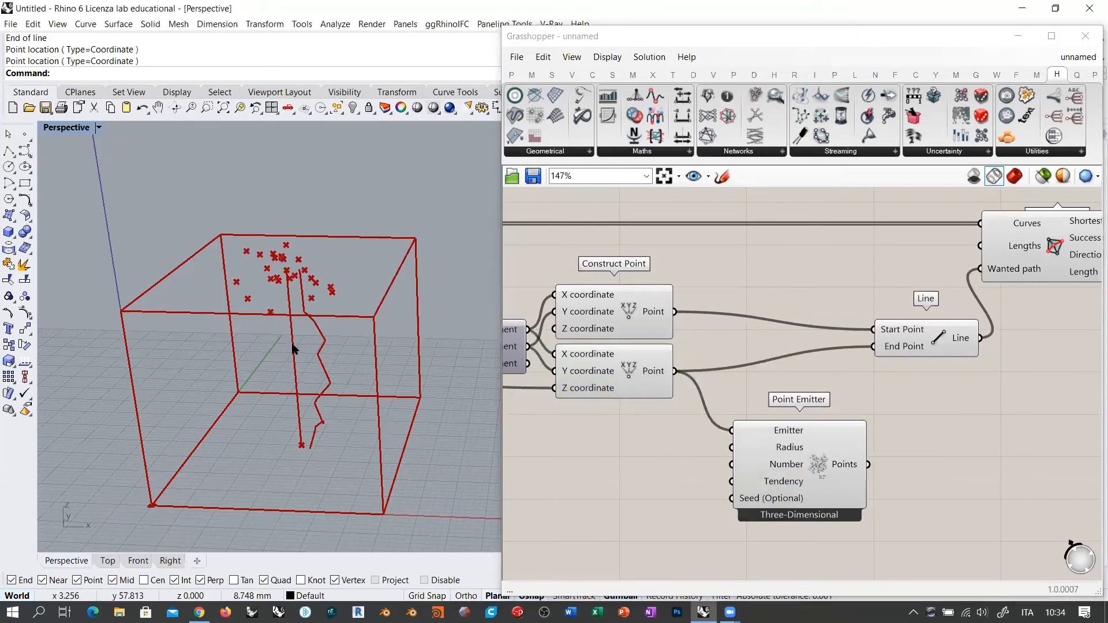
# Step: Recompute the solution three times to regenerate the random emitted points and the shortest walk
pyautogui.moveTo(292, 347); pyautogui.dragTo(300, 303, button='right')
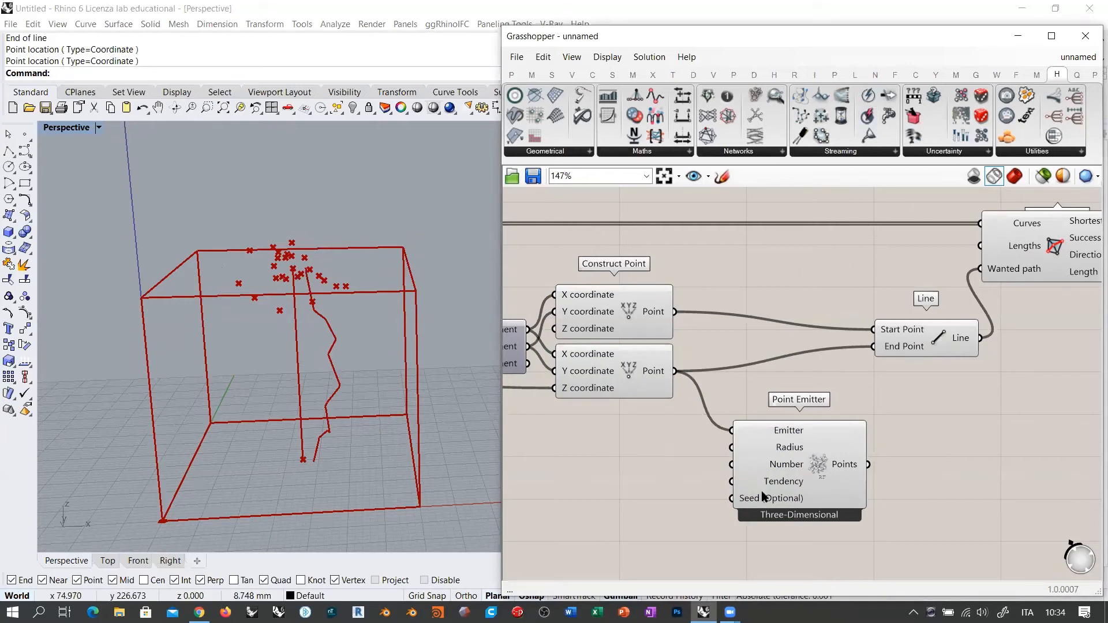
pyautogui.moveTo(762, 504)
pyautogui.press('F5')
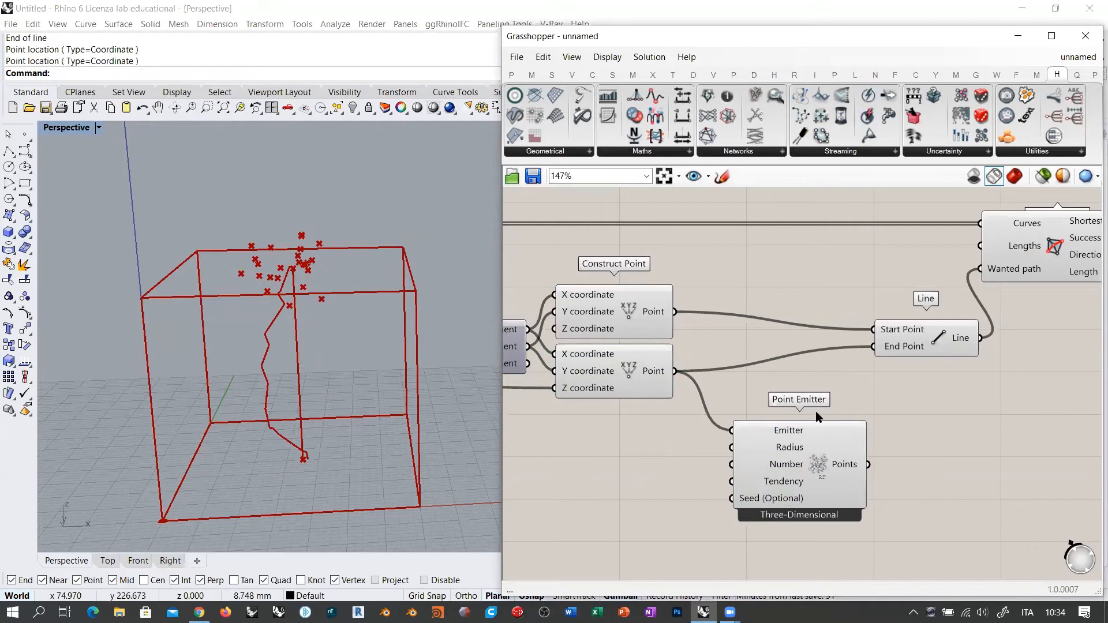
pyautogui.press('F5')
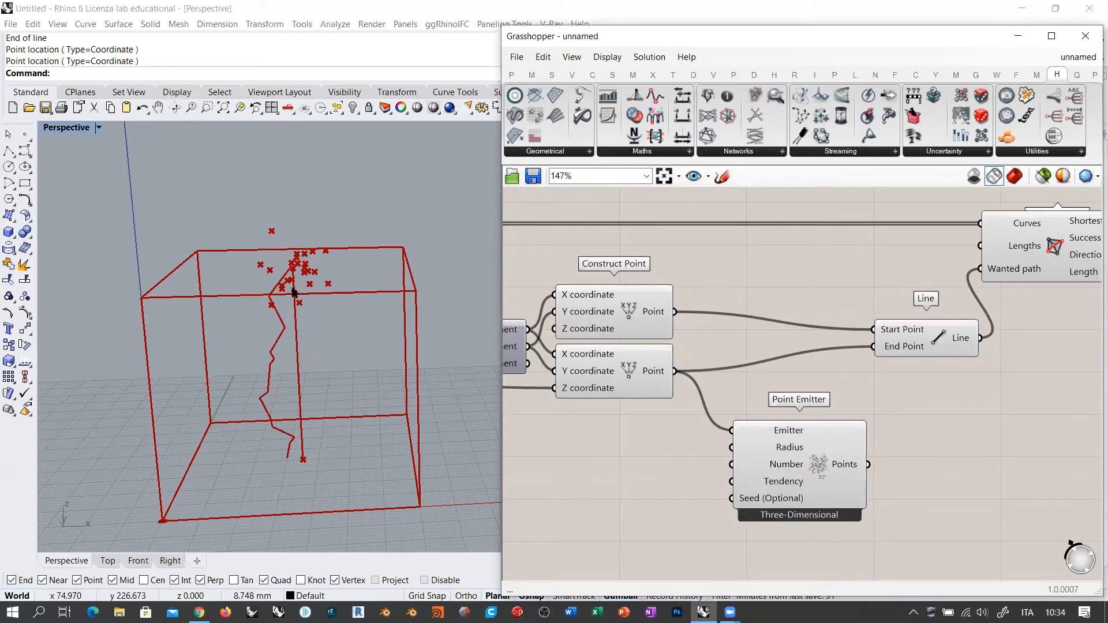
pyautogui.press('F5')
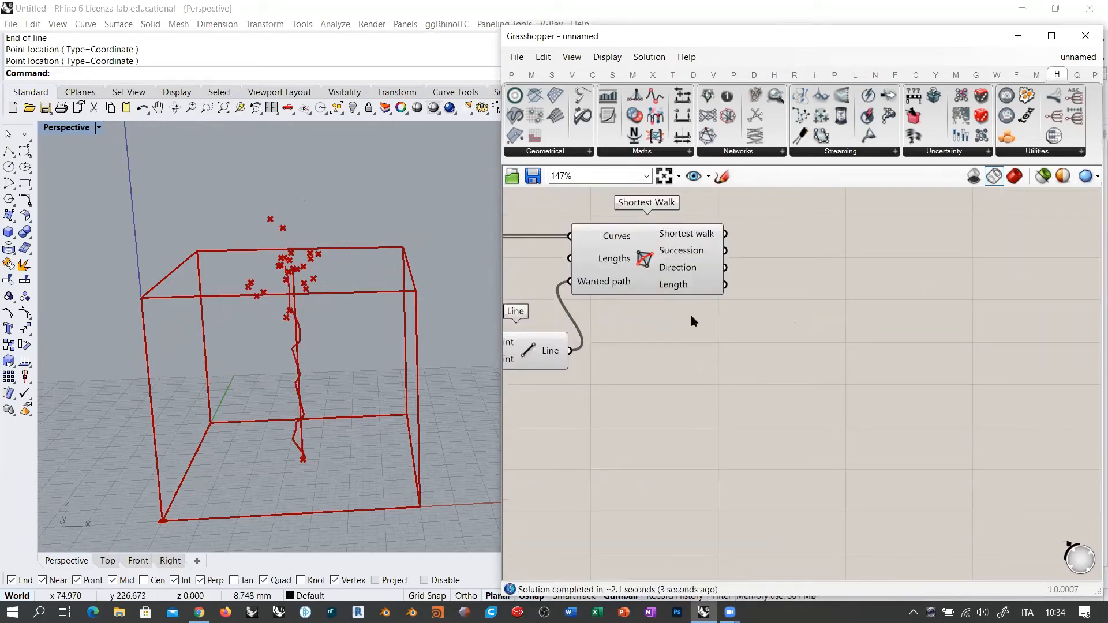
# Step: Review the definition from the Domain Box and Populate 3D through Voronoi 3D to the Point Emitter and Shortest Walk
pyautogui.moveTo(678, 364); pyautogui.dragTo(925, 377, button='right')
pyautogui.scroll(-4, 900, 371)
pyautogui.moveTo(688, 333); pyautogui.dragTo(784, 330, button='right')
pyautogui.scroll(4, 695, 372)
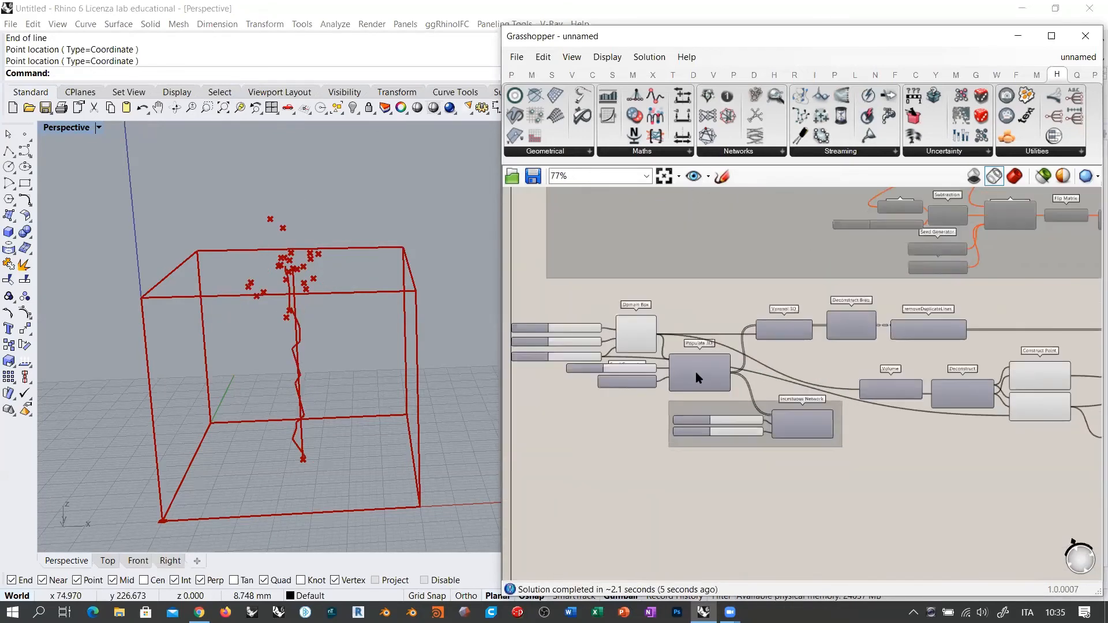
pyautogui.moveTo(689, 374); pyautogui.dragTo(746, 372, button='right')
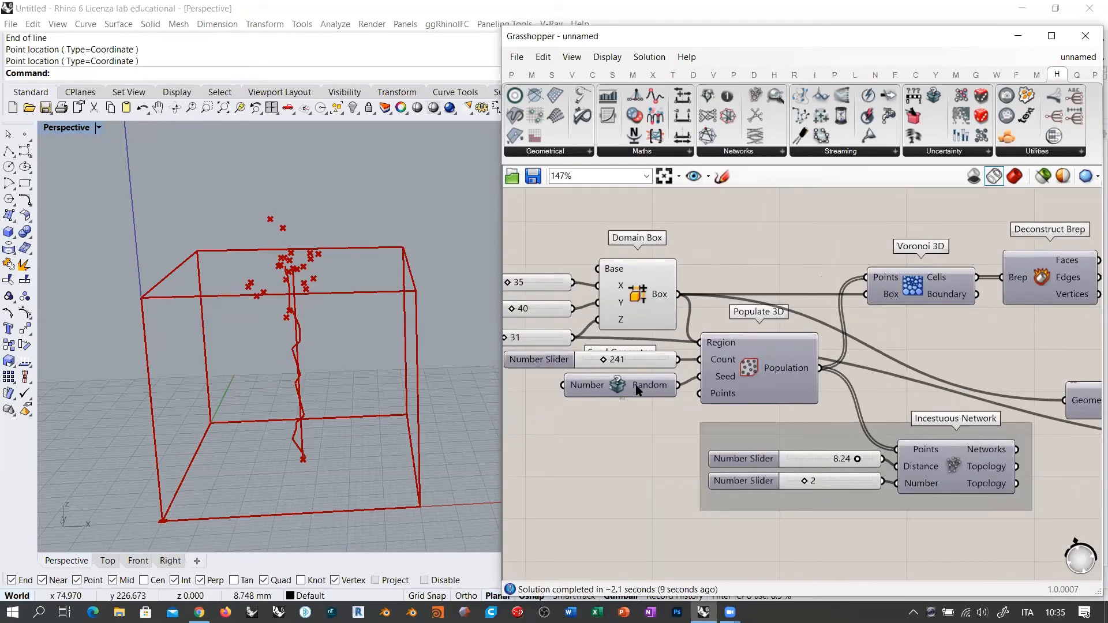
pyautogui.click(753, 370)
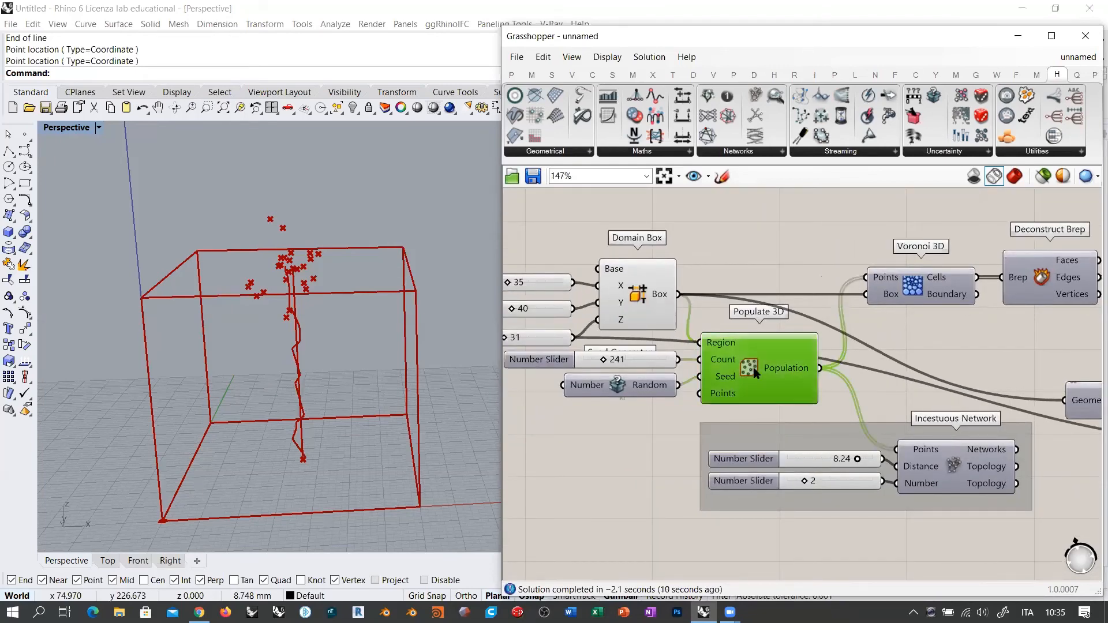
pyautogui.click(918, 287)
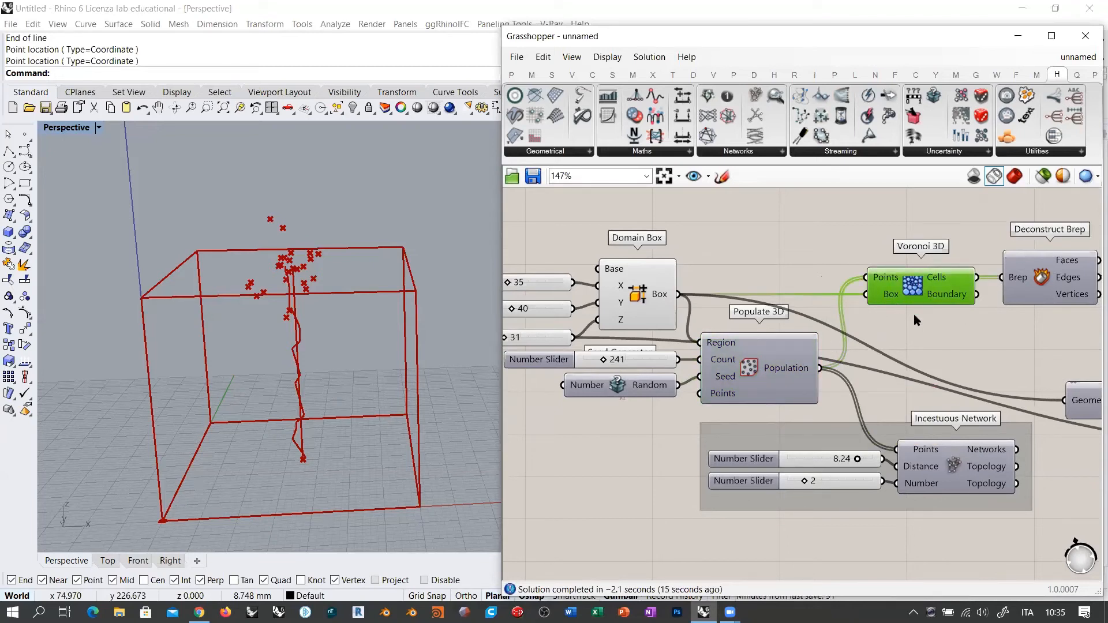
pyautogui.moveTo(860, 326); pyautogui.dragTo(664, 300, button='right')
pyautogui.scroll(-3, 658, 299)
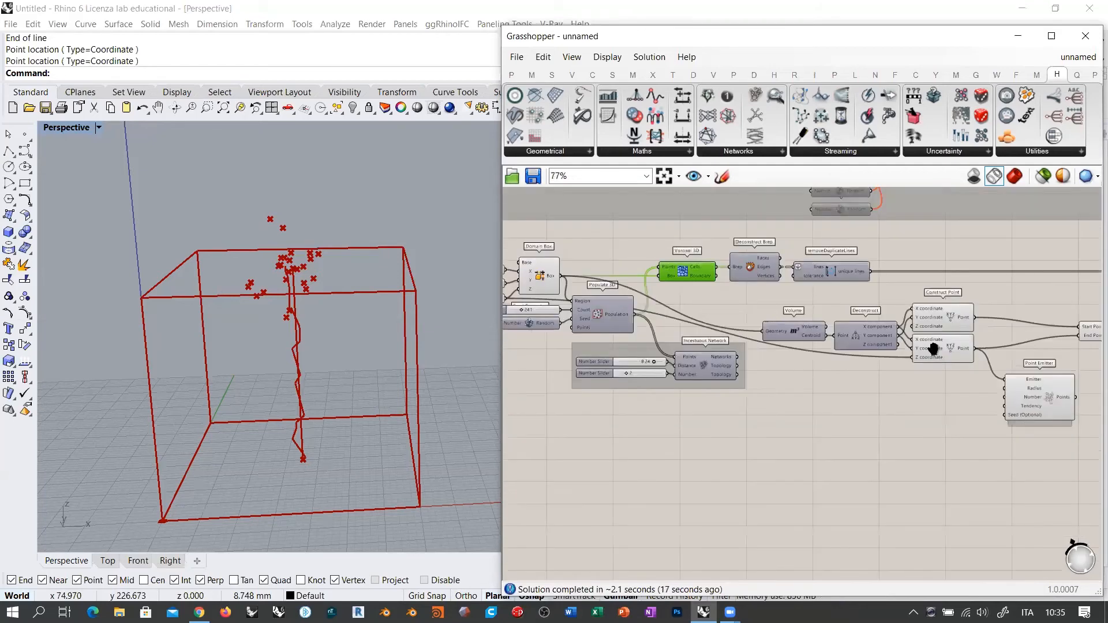
pyautogui.moveTo(932, 348); pyautogui.dragTo(692, 328, button='right')
pyautogui.scroll(2, 829, 350)
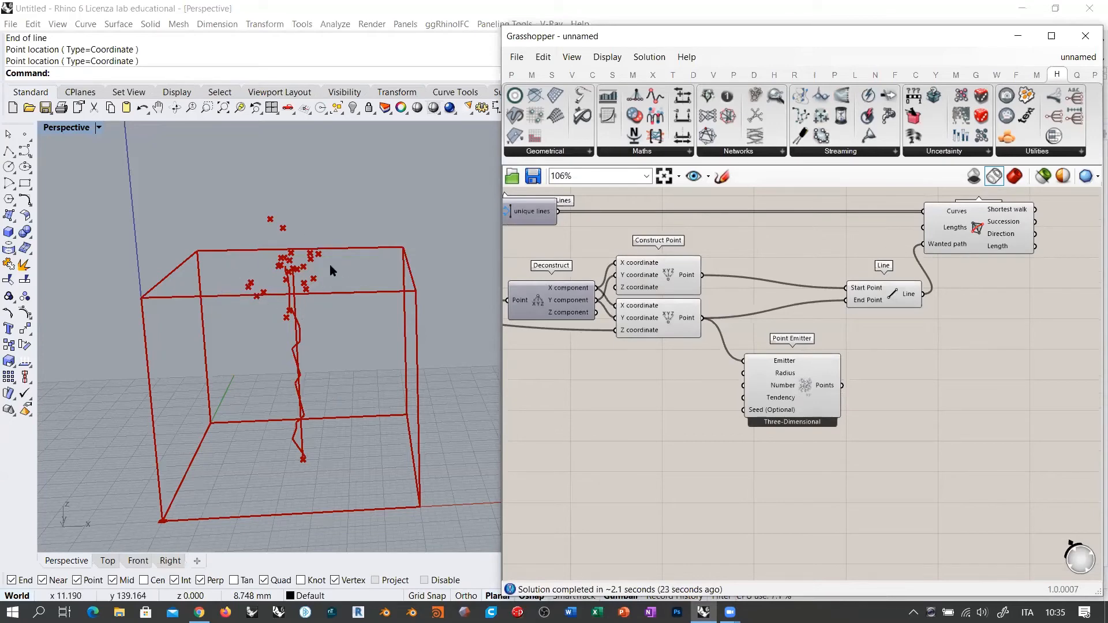
# Step: Add a number slider with value 11 and connect it to the Point Emitter's Radius input
pyautogui.scroll(3, 728, 342)
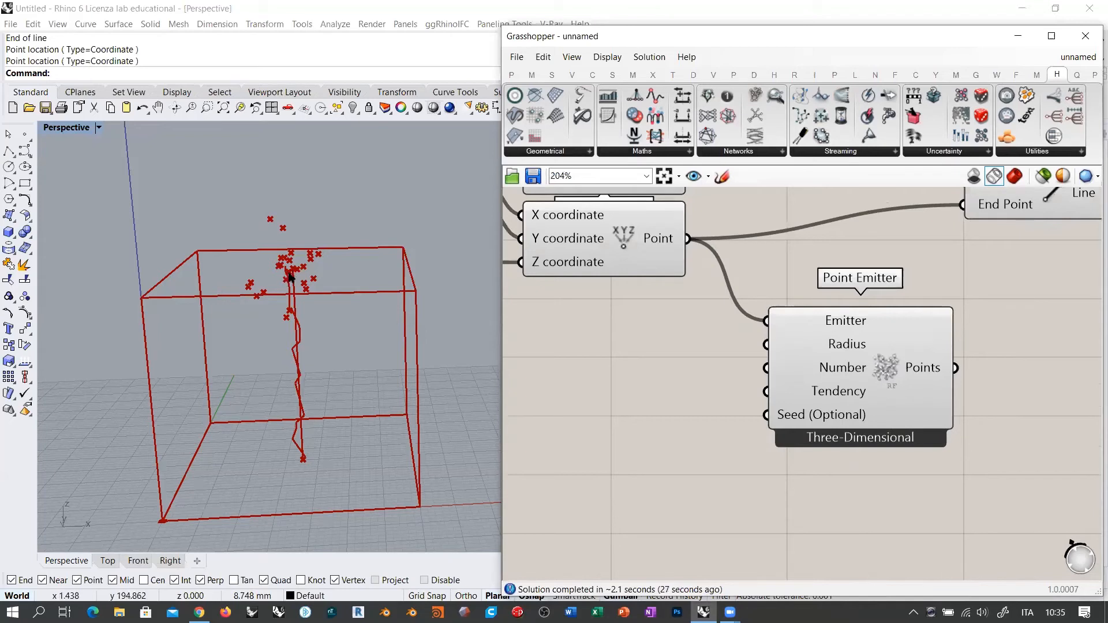
pyautogui.moveTo(849, 345)
pyautogui.moveTo(719, 379); pyautogui.dragTo(813, 390, button='right')
pyautogui.doubleClick(718, 358)
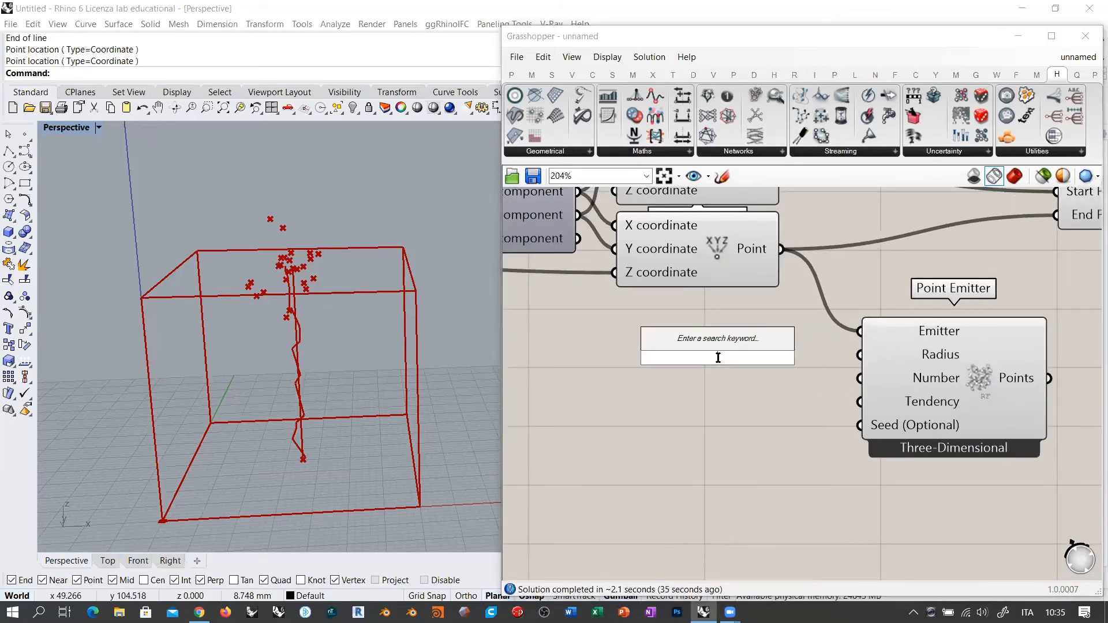
pyautogui.write('11')
pyautogui.press('Return')
pyautogui.moveTo(847, 359); pyautogui.dragTo(794, 352)
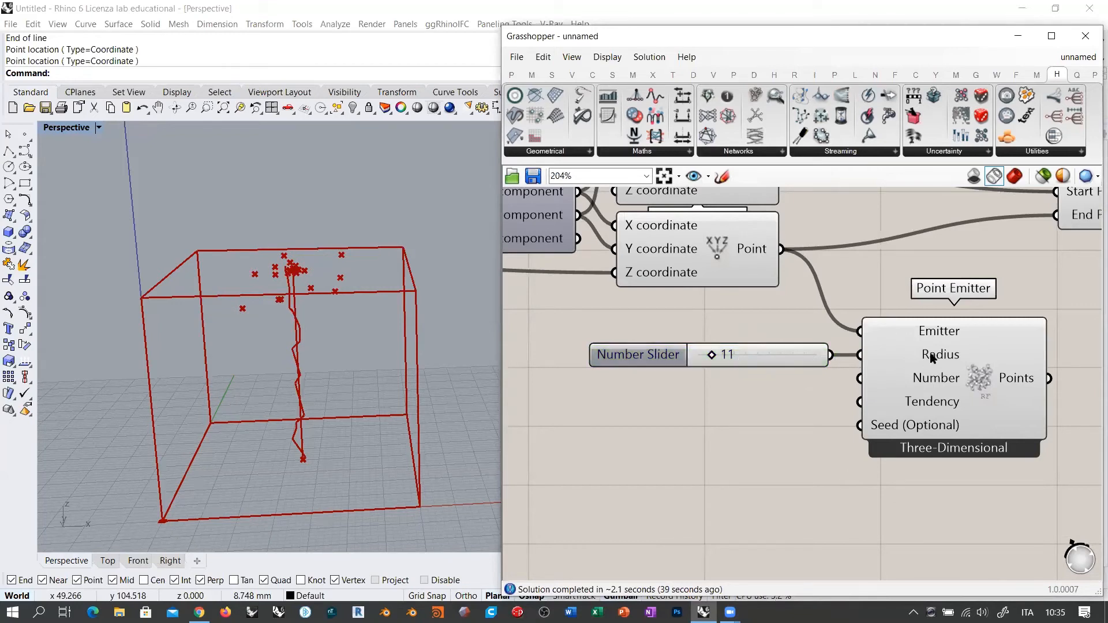
# Step: Set the Radius slider to 27 and examine the spread of the emitted points around the box from several angles
pyautogui.moveTo(714, 359); pyautogui.dragTo(734, 356)
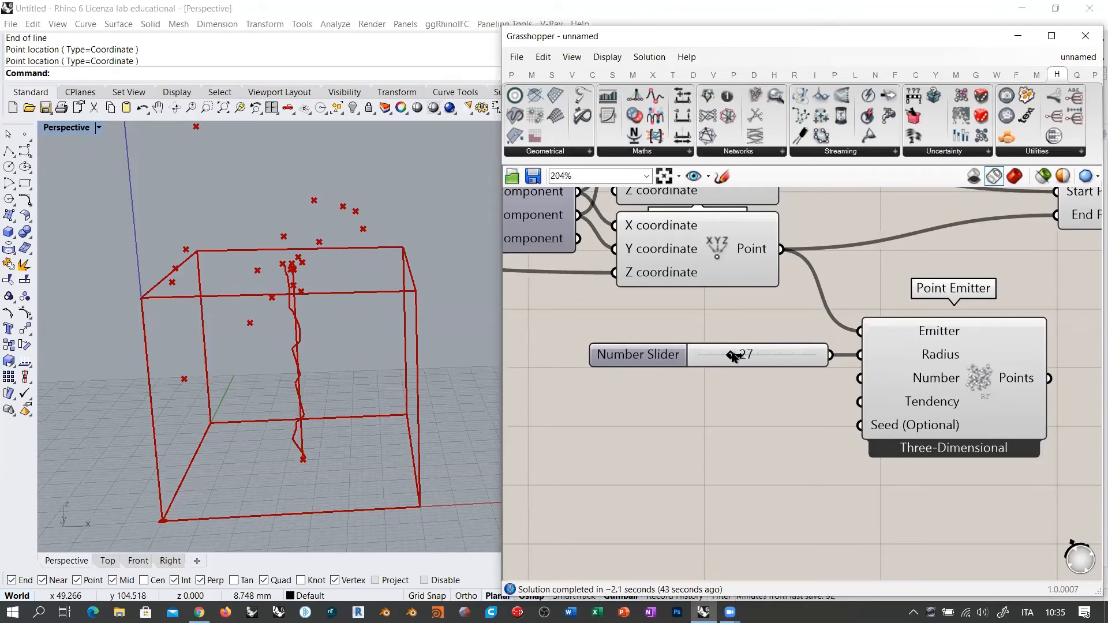
pyautogui.moveTo(358, 321); pyautogui.dragTo(319, 314, button='right')
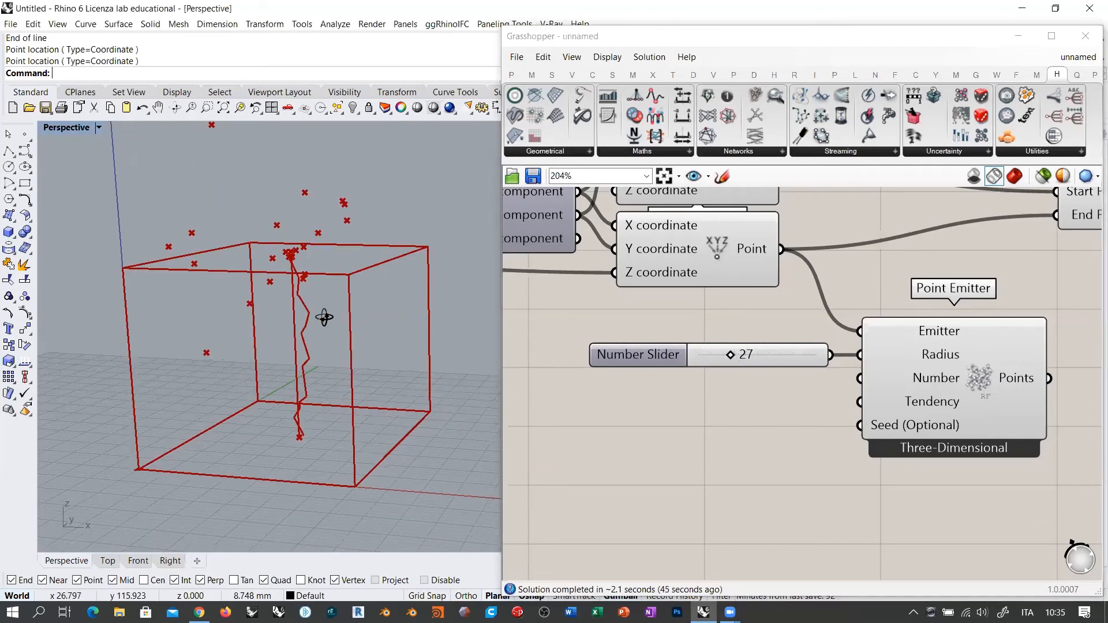
pyautogui.click(786, 407)
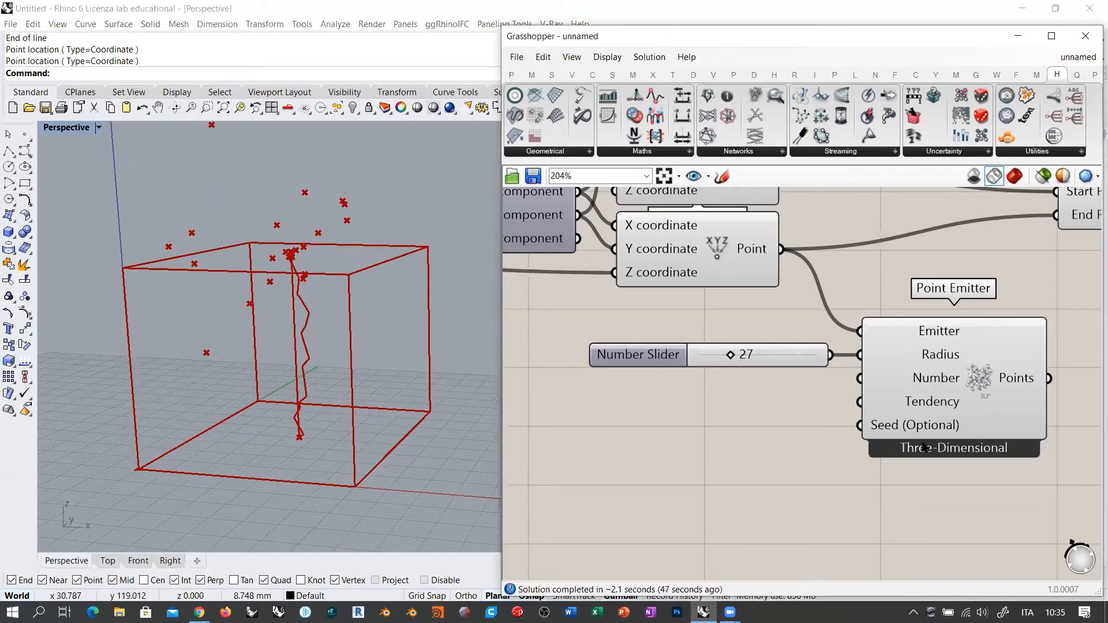
pyautogui.moveTo(369, 370); pyautogui.dragTo(450, 379, button='right')
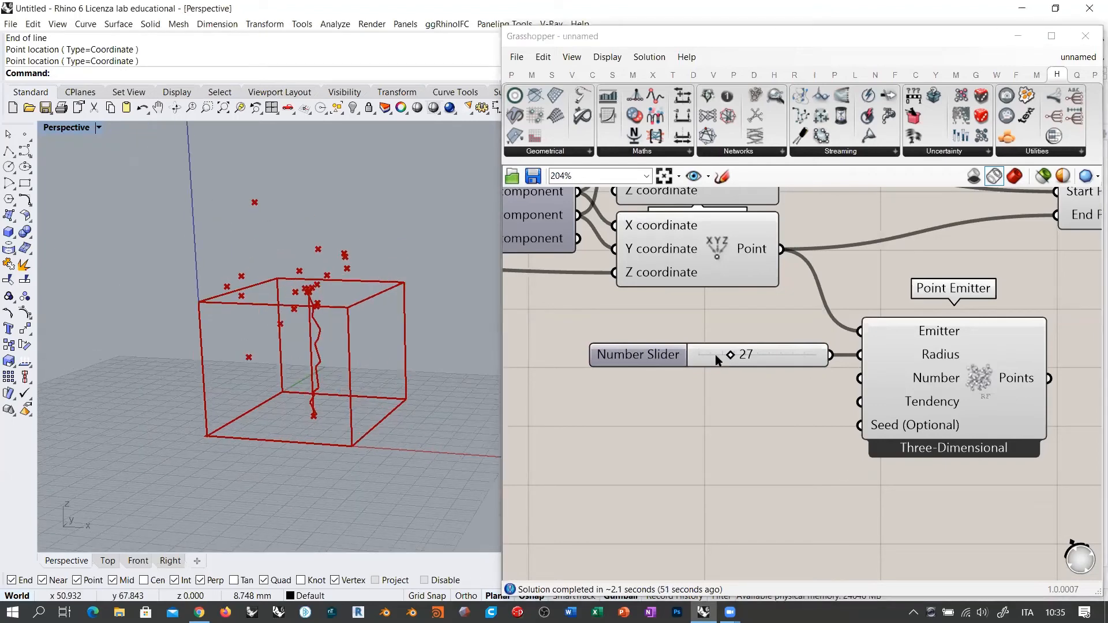
pyautogui.moveTo(361, 323); pyautogui.dragTo(294, 306, button='right')
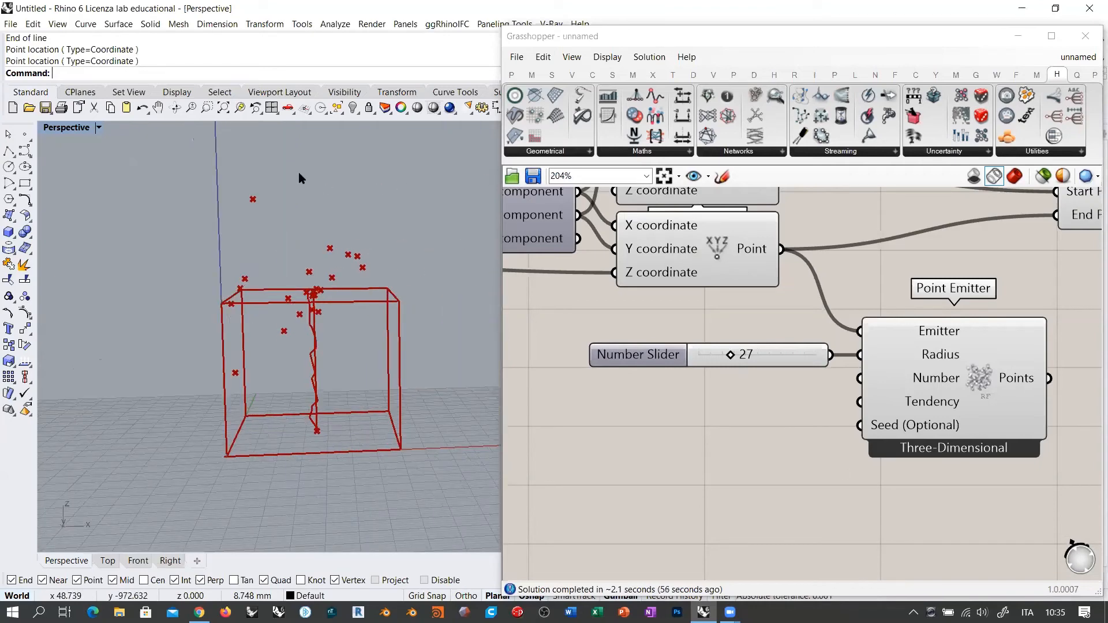
pyautogui.moveTo(310, 186); pyautogui.dragTo(316, 302, button='right')
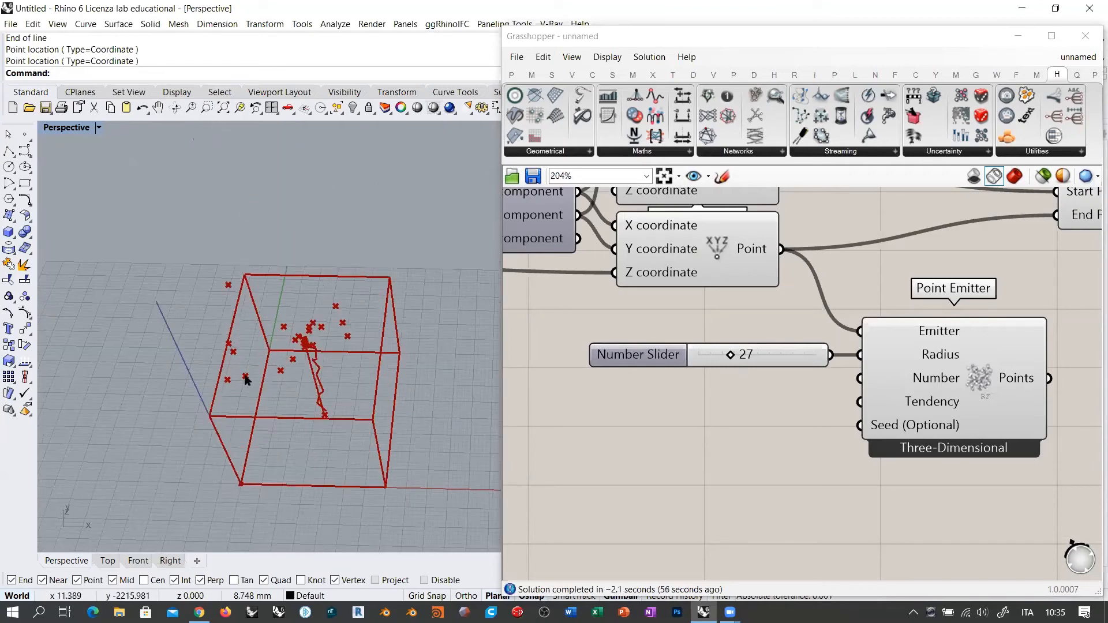
# Step: Switch the Point Emitter to Planar mode and check the emitted points from above and in perspective
pyautogui.click(108, 561)
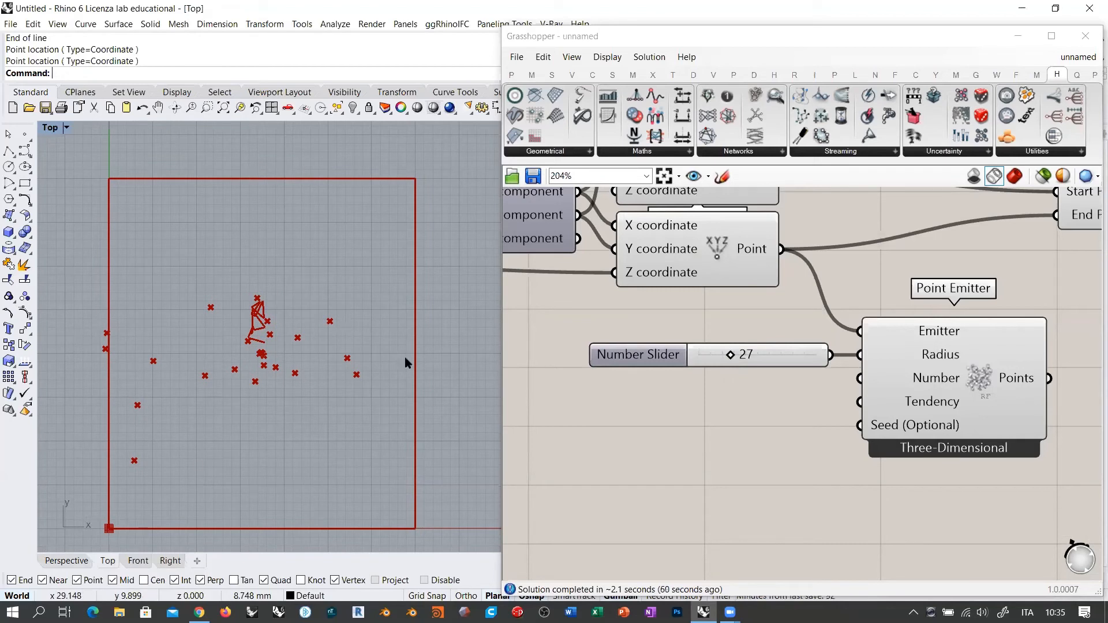
pyautogui.moveTo(945, 399); pyautogui.dragTo(818, 341, button='right')
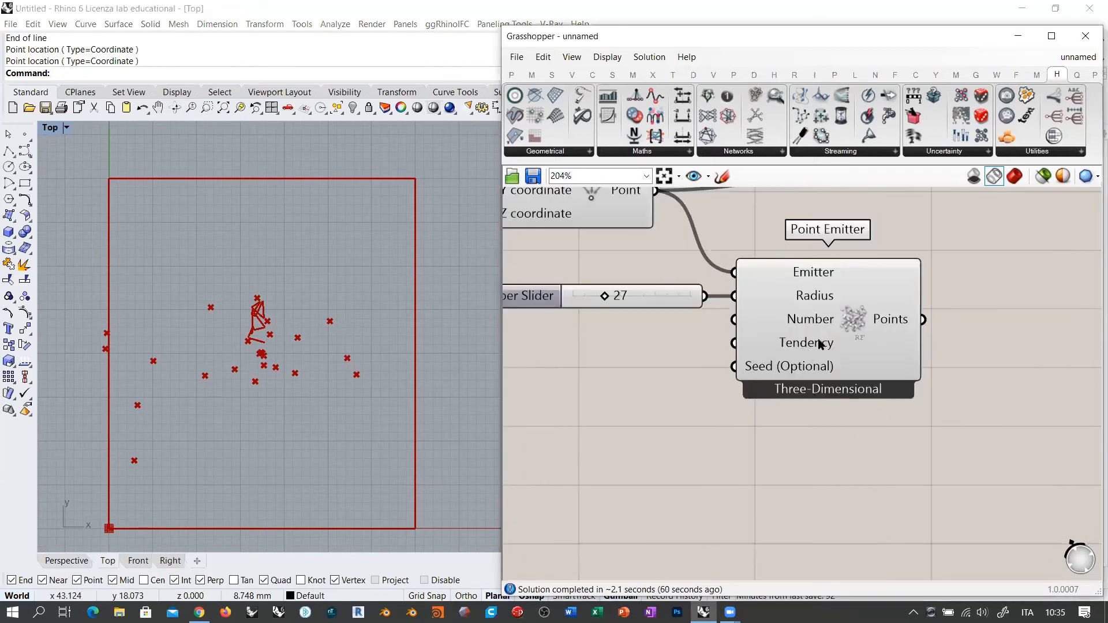
pyautogui.rightClick(856, 321)
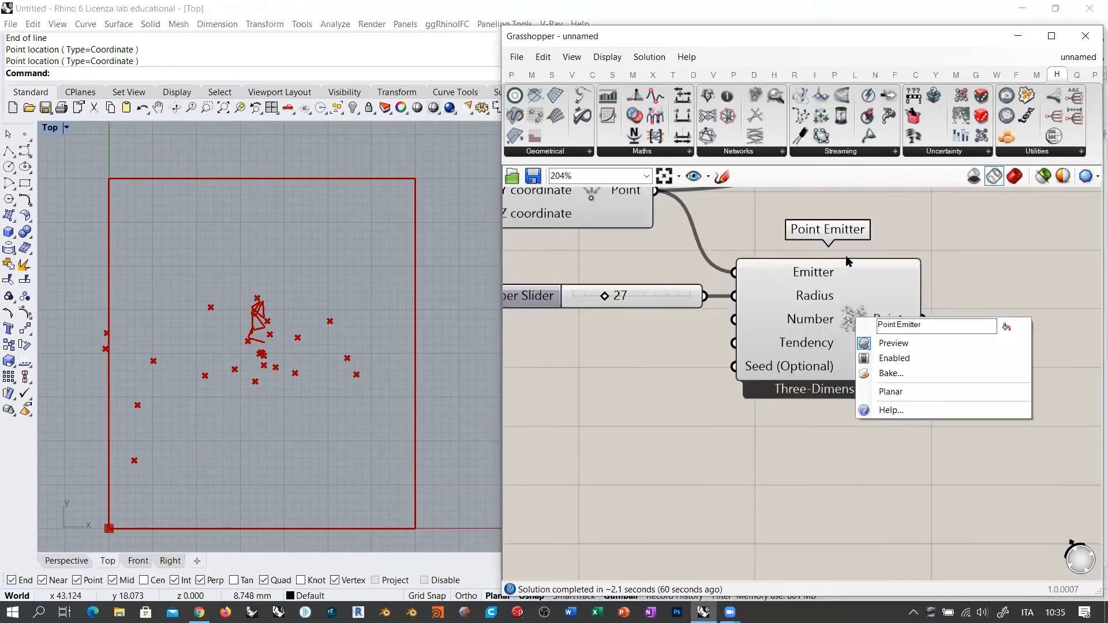
pyautogui.click(892, 392)
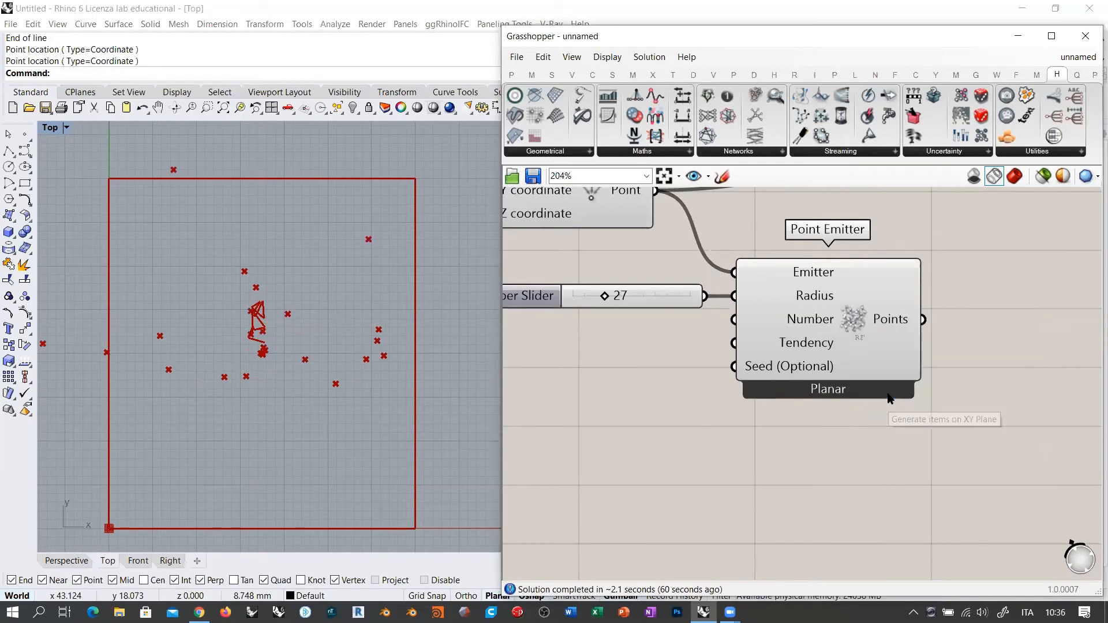
pyautogui.click(67, 560)
pyautogui.moveTo(222, 416); pyautogui.dragTo(237, 382, button='right')
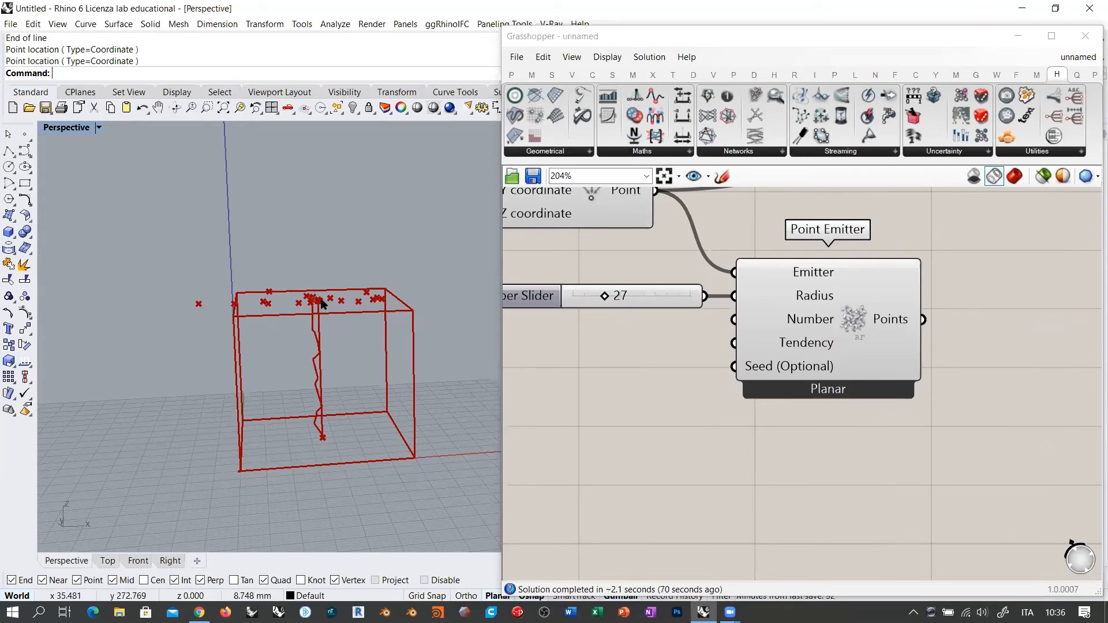
pyautogui.moveTo(371, 309); pyautogui.dragTo(317, 310, button='right')
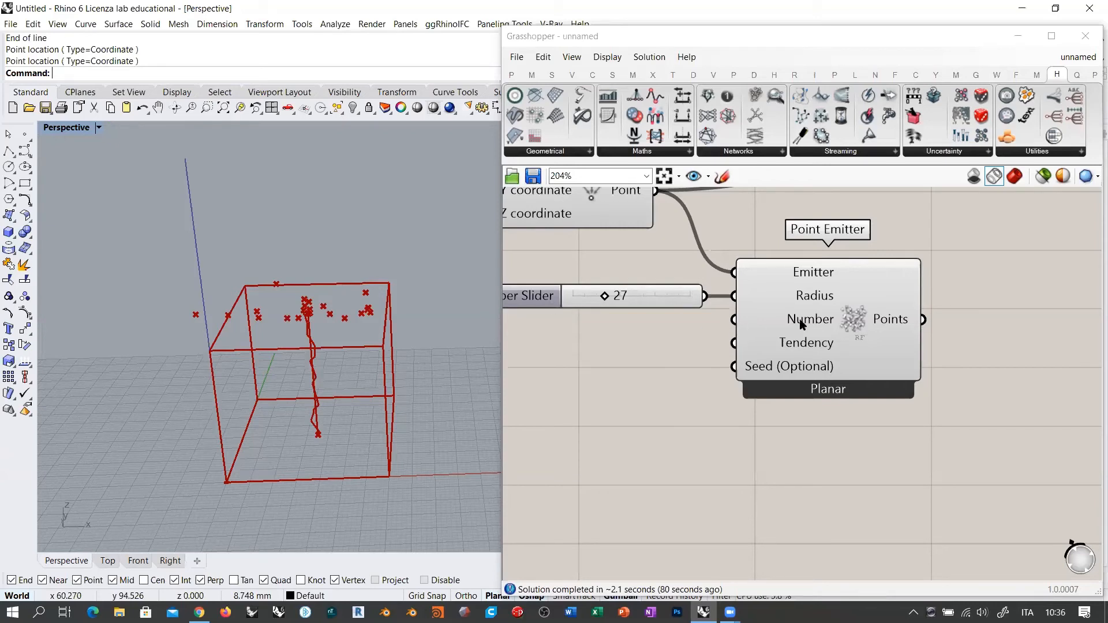
# Step: Add a number slider, connect it to the Point Emitter's Number input and set it to 5
pyautogui.doubleClick(612, 384)
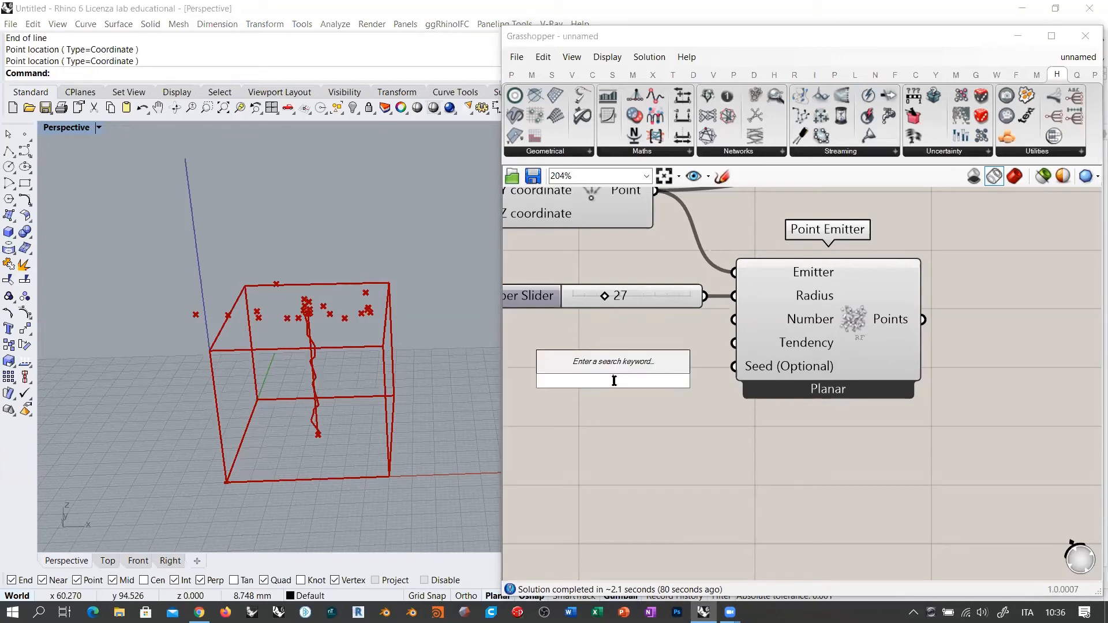
pyautogui.write('5')
pyautogui.press('Return')
pyautogui.moveTo(690, 378); pyautogui.dragTo(688, 332)
pyautogui.click(677, 368)
pyautogui.click(904, 380)
pyautogui.click(843, 447)
pyautogui.click(688, 364)
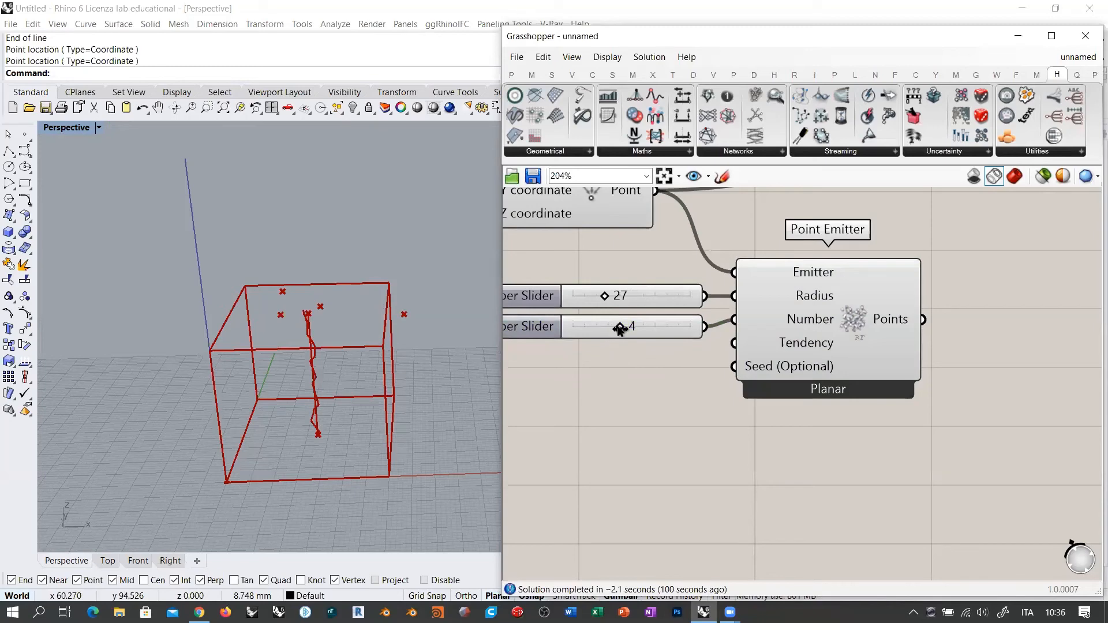
pyautogui.moveTo(620, 329)
pyautogui.mouseDown()
pyautogui.moveTo(599, 327)
pyautogui.moveTo(631, 332)
pyautogui.mouseUp()
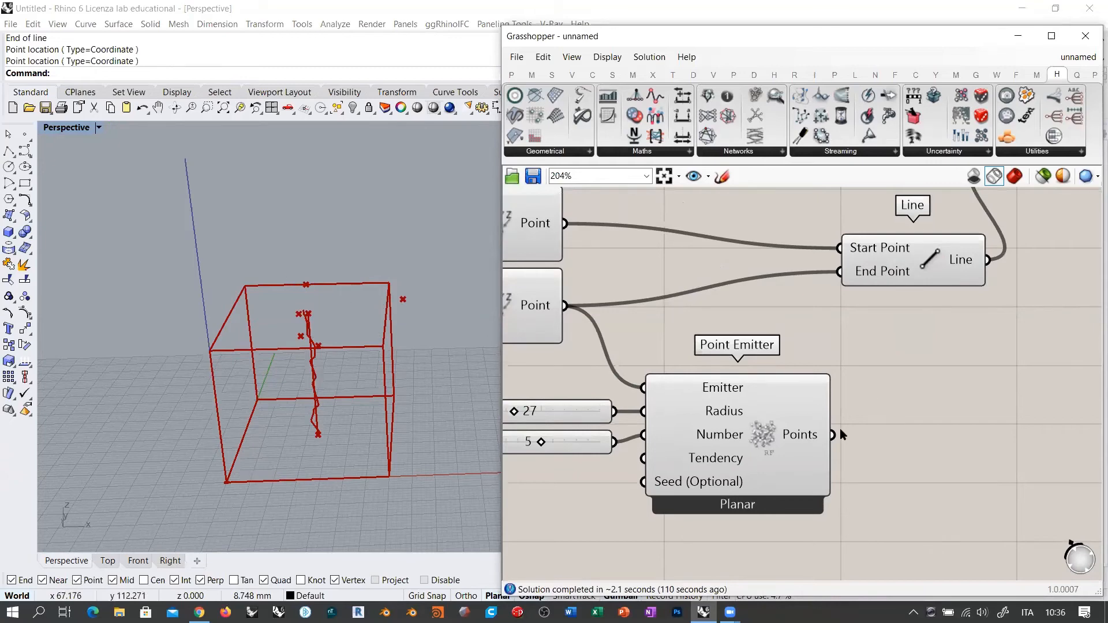
# Step: Connect the Point Emitter's Points output to the Line's End Point input, replacing the upper constructed point
pyautogui.moveTo(840, 434); pyautogui.dragTo(840, 271)
pyautogui.moveTo(284, 346); pyautogui.dragTo(349, 341, button='right')
pyautogui.scroll(-2, 349, 319)
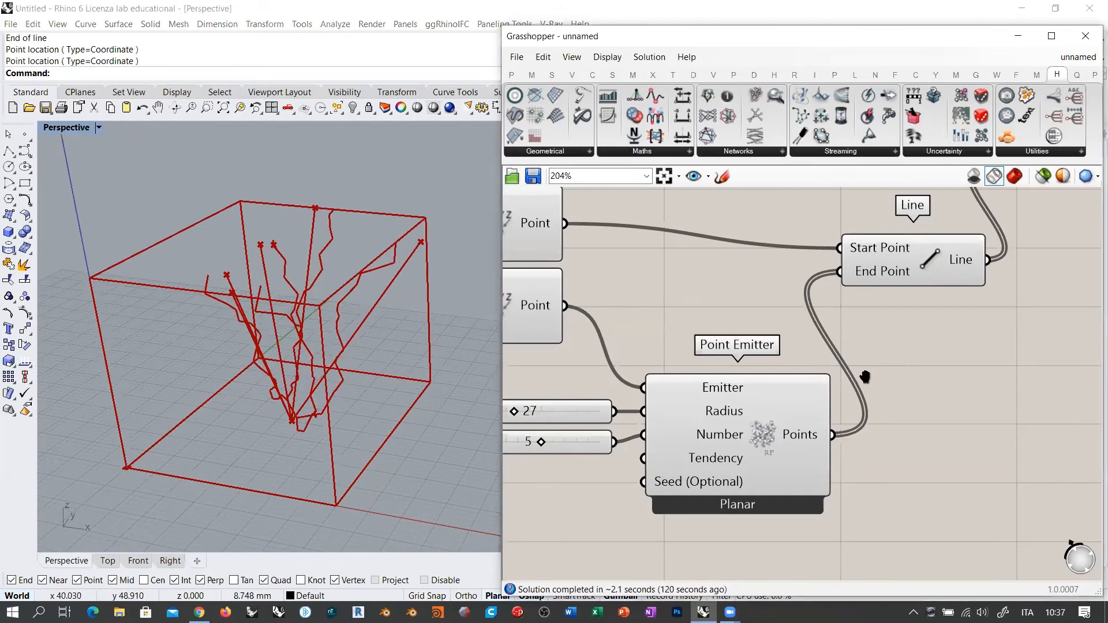
# Step: Hide the previews of the Construct Point, Point Emitter and Line components and inspect the remaining walk curves
pyautogui.scroll(-5, 860, 346)
pyautogui.moveTo(879, 281); pyautogui.dragTo(722, 439)
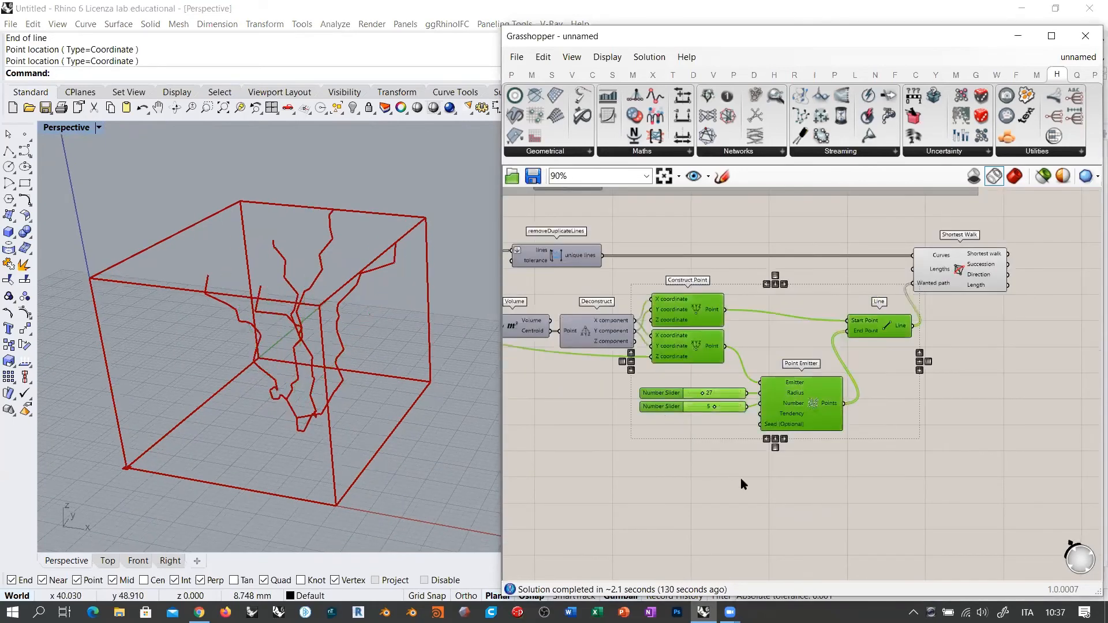
pyautogui.click(742, 484)
pyautogui.moveTo(404, 300); pyautogui.dragTo(264, 350, button='right')
pyautogui.moveTo(373, 308)
pyautogui.mouseDown(button='right')
pyautogui.moveTo(416, 307)
pyautogui.moveTo(355, 339)
pyautogui.moveTo(352, 355)
pyautogui.moveTo(245, 314)
pyautogui.moveTo(411, 314)
pyautogui.moveTo(356, 325)
pyautogui.moveTo(376, 311)
pyautogui.mouseUp(button='right')
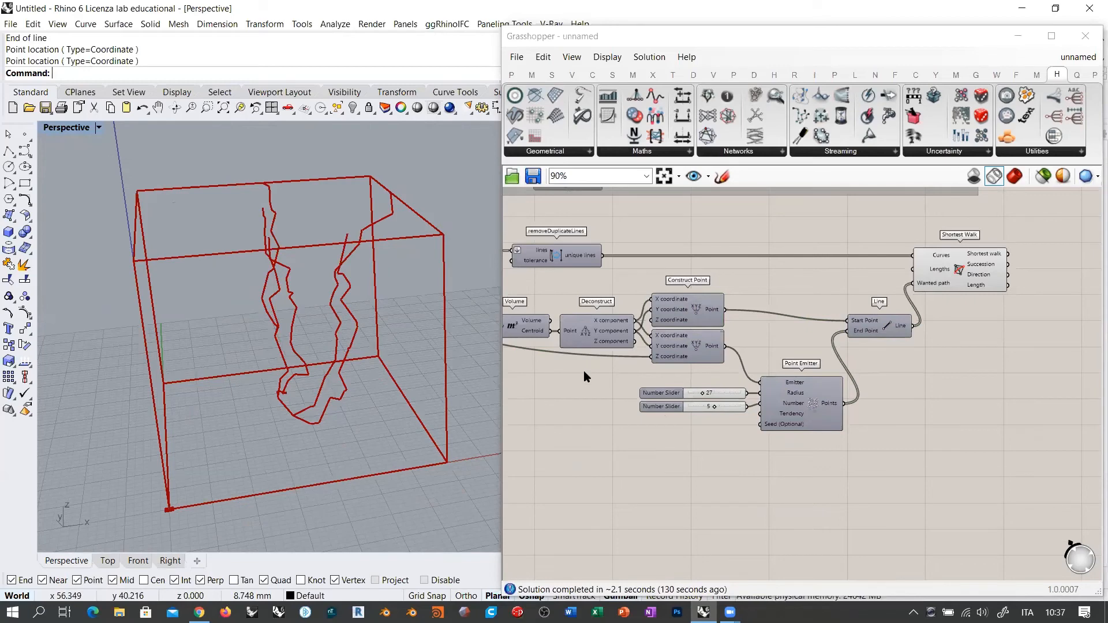
# Step: Raise the Point Emitter's Number slider to 10 and inspect the resulting shortest walks
pyautogui.moveTo(695, 415); pyautogui.dragTo(719, 383, button='right')
pyautogui.moveTo(701, 420); pyautogui.dragTo(737, 436, button='right')
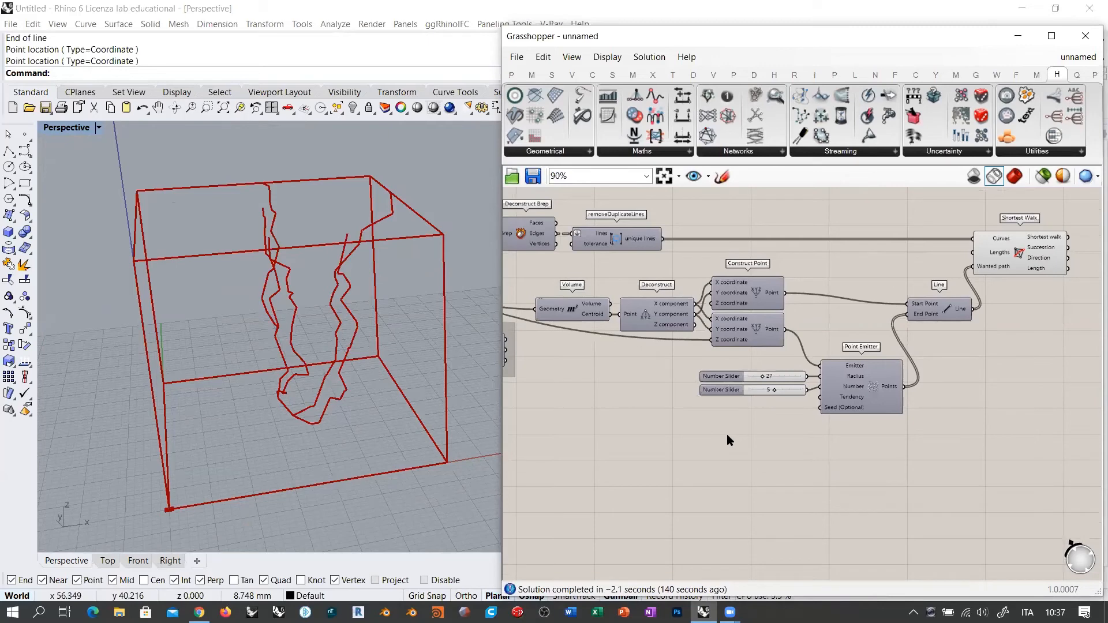
pyautogui.moveTo(295, 356); pyautogui.dragTo(297, 316, button='right')
pyautogui.moveTo(689, 347); pyautogui.dragTo(859, 382, button='right')
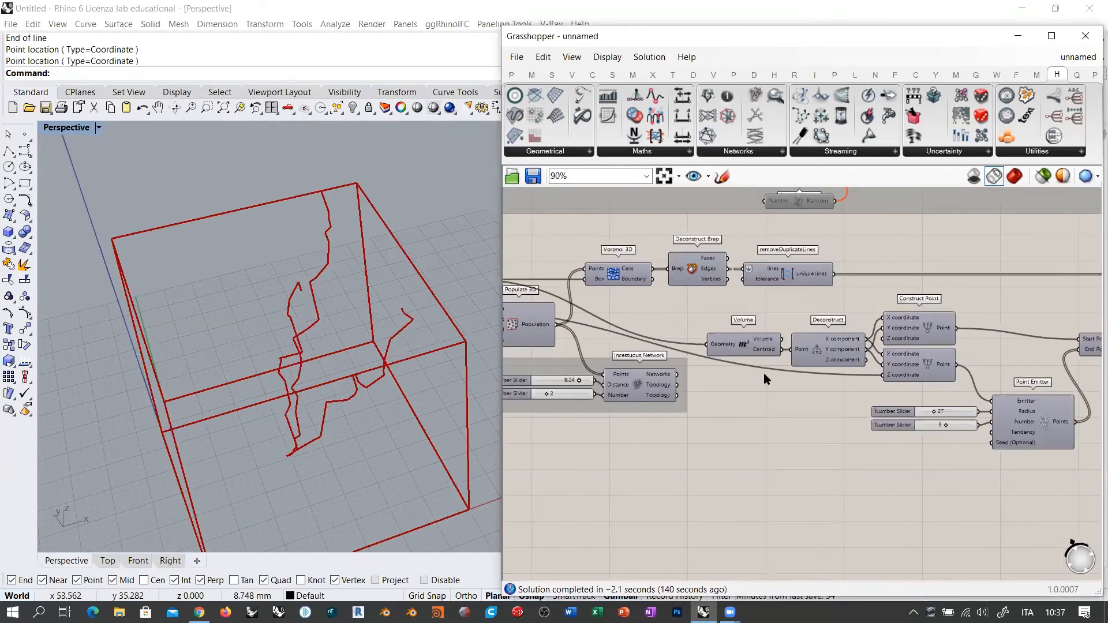
pyautogui.moveTo(1018, 437); pyautogui.dragTo(910, 421, button='right')
pyautogui.scroll(3, 951, 415)
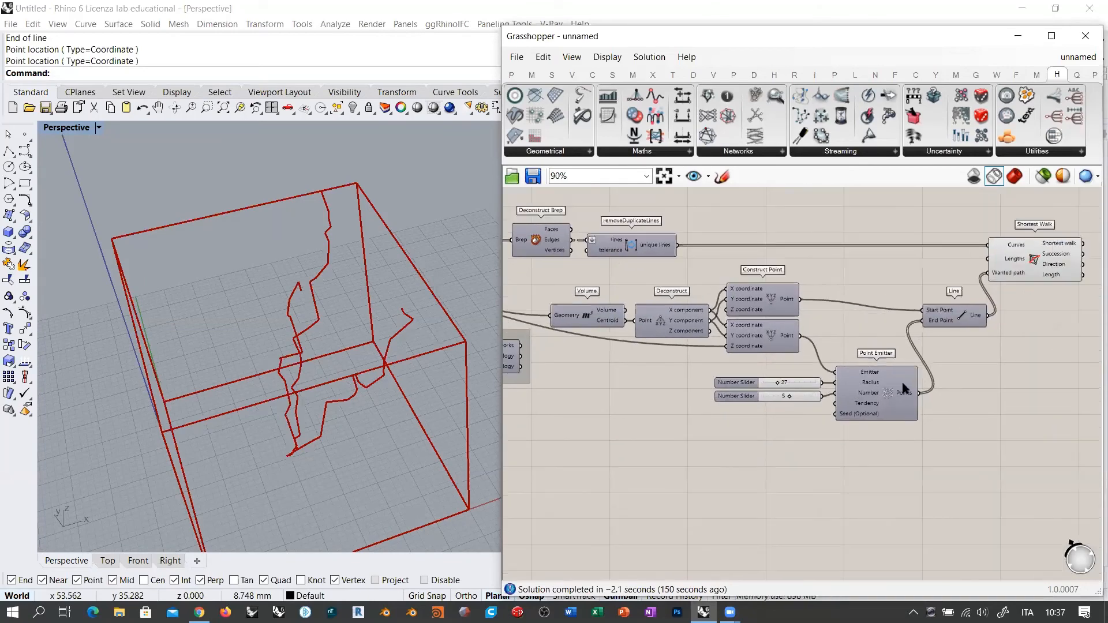
pyautogui.scroll(3, 725, 434)
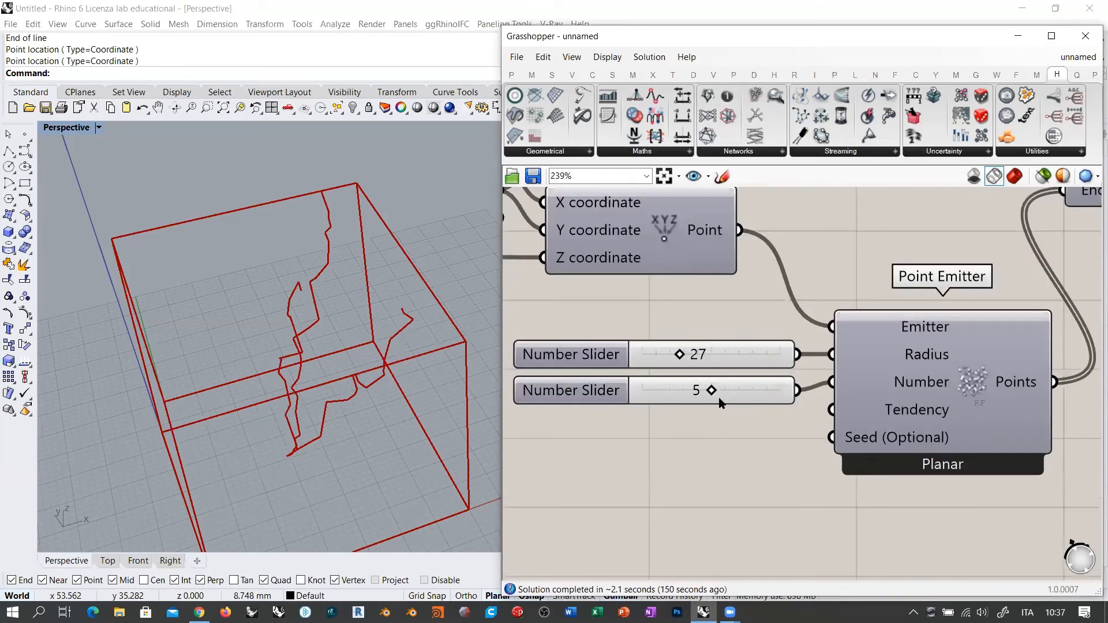
pyautogui.moveTo(715, 392); pyautogui.dragTo(816, 396)
pyautogui.moveTo(317, 362); pyautogui.dragTo(449, 376, button='right')
pyautogui.scroll(-1, 755, 395)
# Step: Tidy the canvas by repositioning the emitter's two sliders and the Point Emitter, Line and Shortest Walk components
pyautogui.scroll(-5, 729, 320)
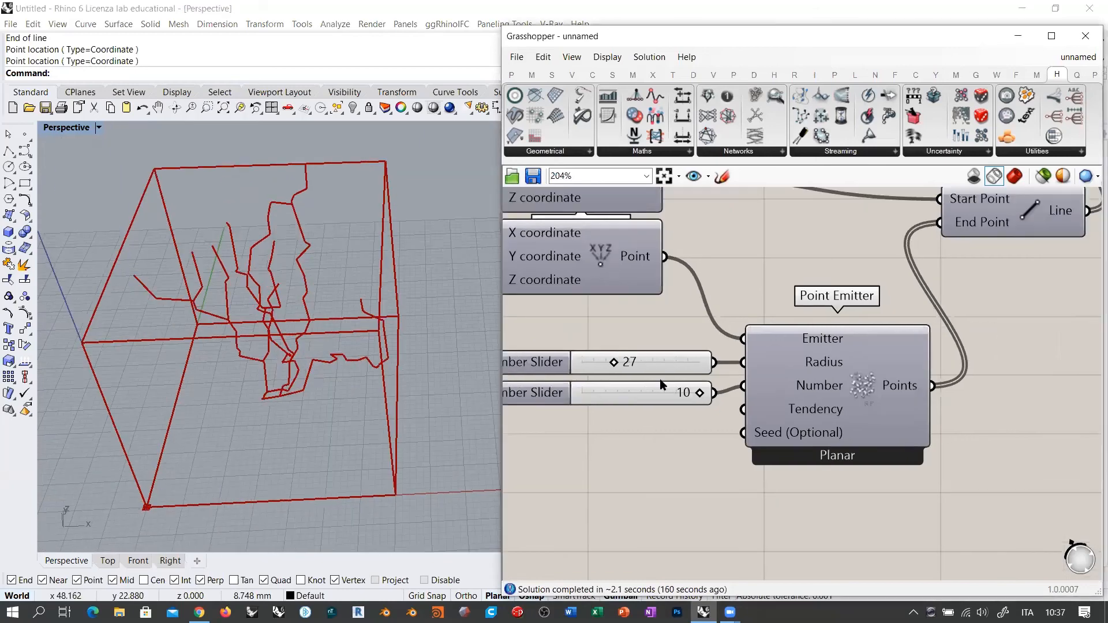
pyautogui.moveTo(673, 366); pyautogui.dragTo(629, 362)
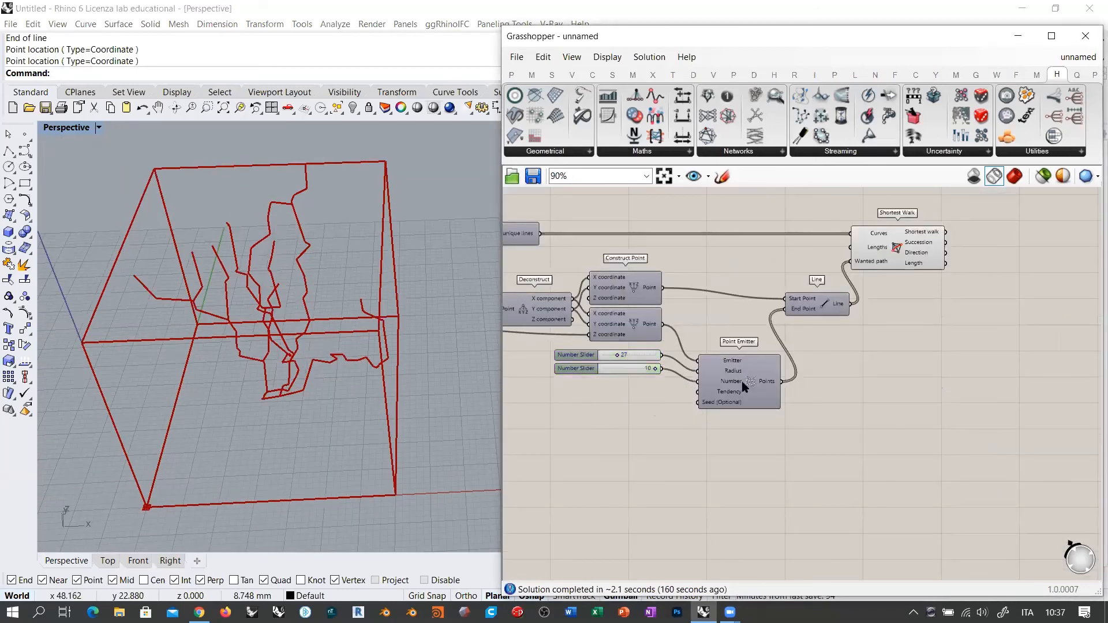
pyautogui.moveTo(742, 381); pyautogui.dragTo(726, 353)
pyautogui.moveTo(812, 302); pyautogui.dragTo(799, 287)
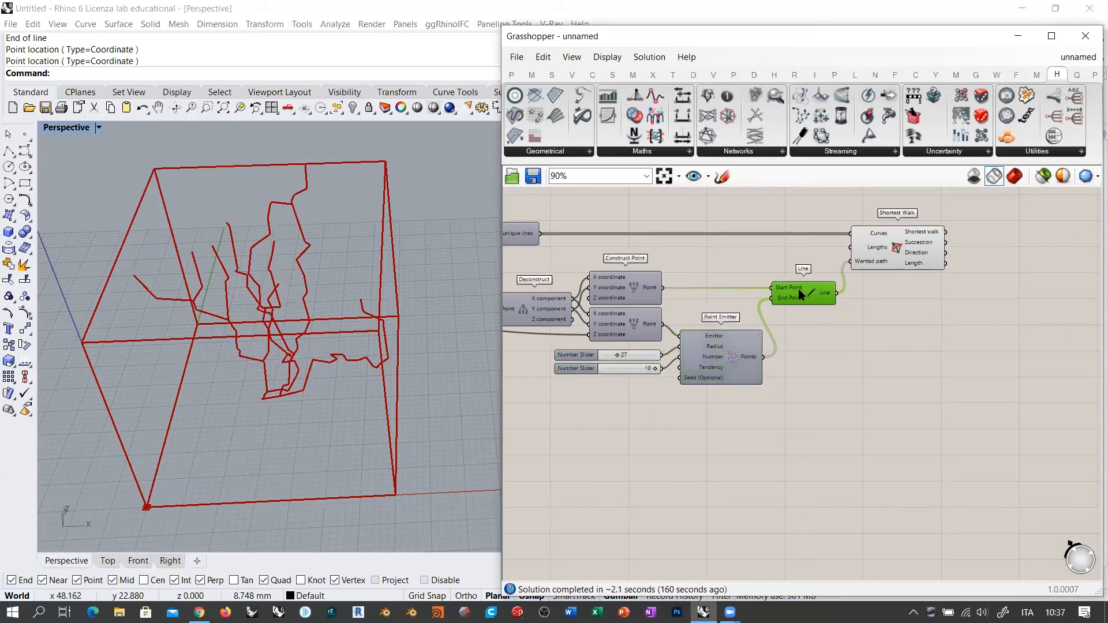
pyautogui.click(871, 277)
pyautogui.moveTo(894, 246); pyautogui.dragTo(889, 245)
pyautogui.click(901, 287)
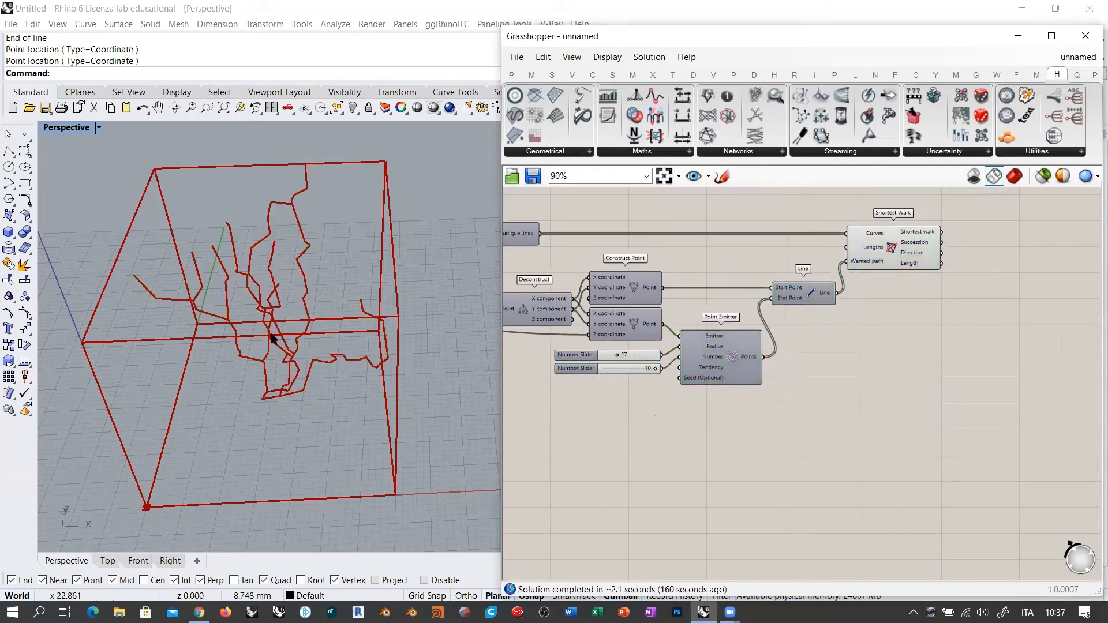
# Step: Examine the branching shortest walks inside the box from several angles, including where they meet at the base
pyautogui.moveTo(369, 259); pyautogui.dragTo(293, 373, button='right')
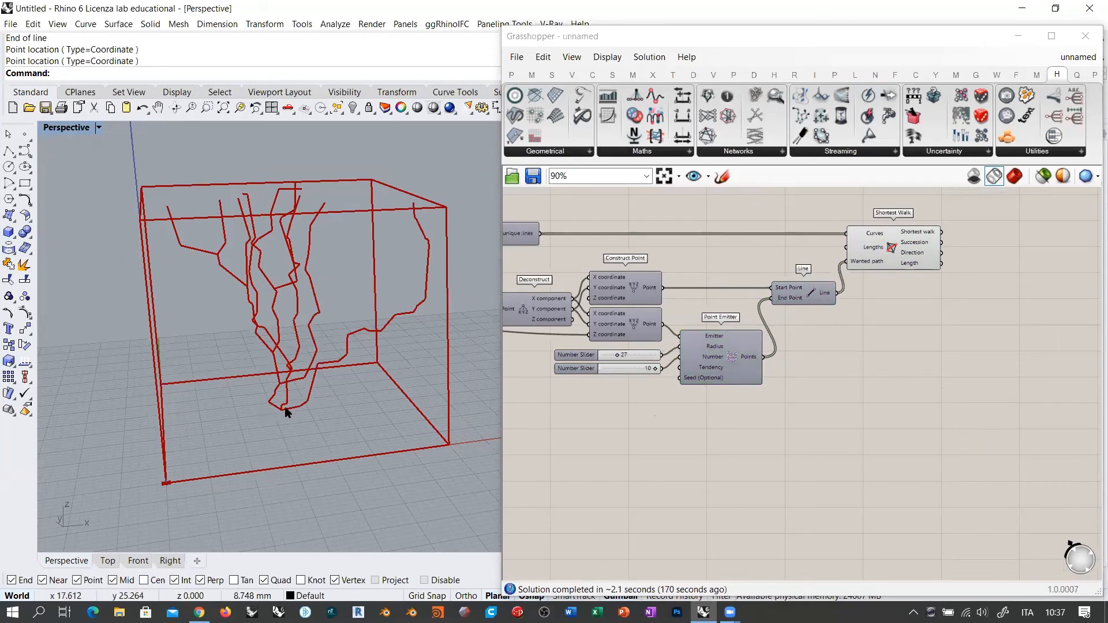
pyautogui.moveTo(286, 411); pyautogui.dragTo(333, 432, button='right')
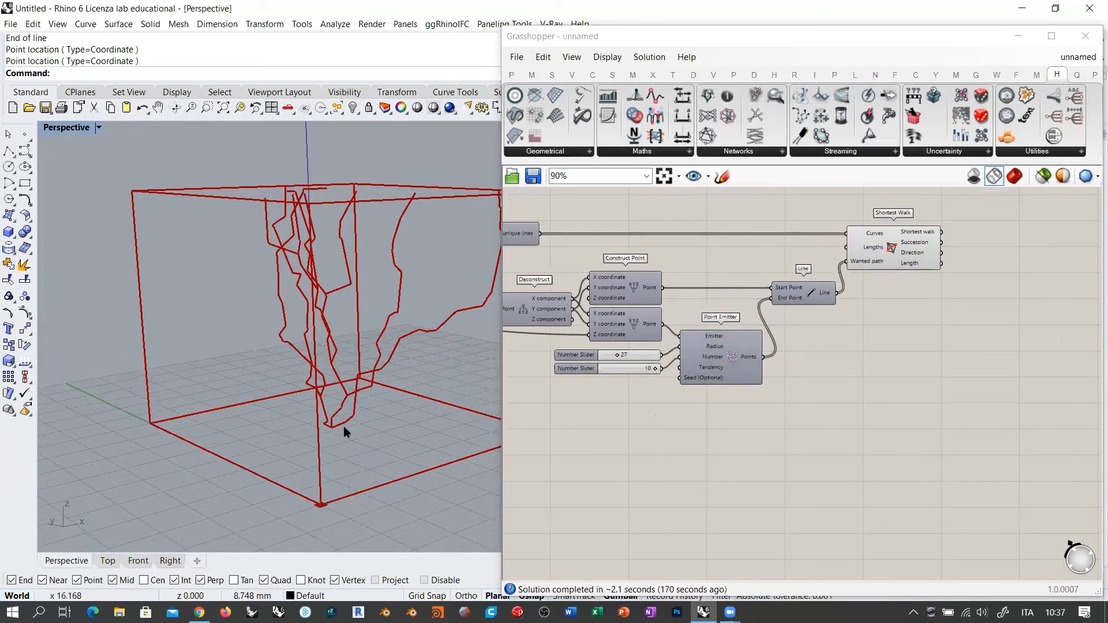
pyautogui.moveTo(334, 429)
pyautogui.mouseDown(button='right')
pyautogui.moveTo(307, 430)
pyautogui.moveTo(317, 434)
pyautogui.mouseUp(button='right')
pyautogui.moveTo(311, 353); pyautogui.dragTo(293, 376, button='right')
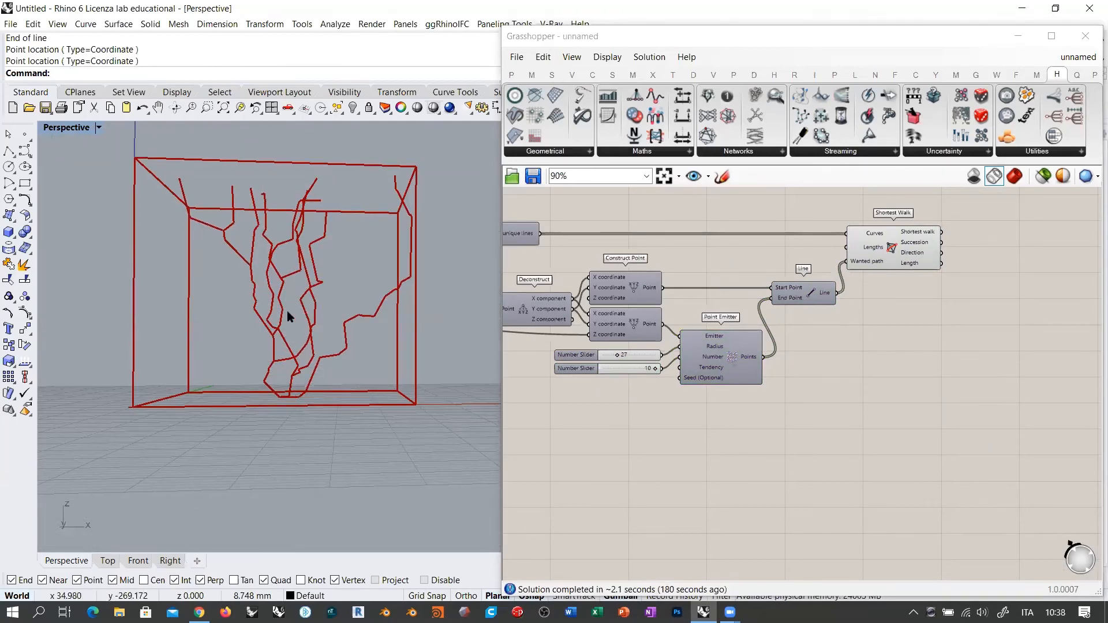
pyautogui.moveTo(290, 307); pyautogui.dragTo(285, 353, button='right')
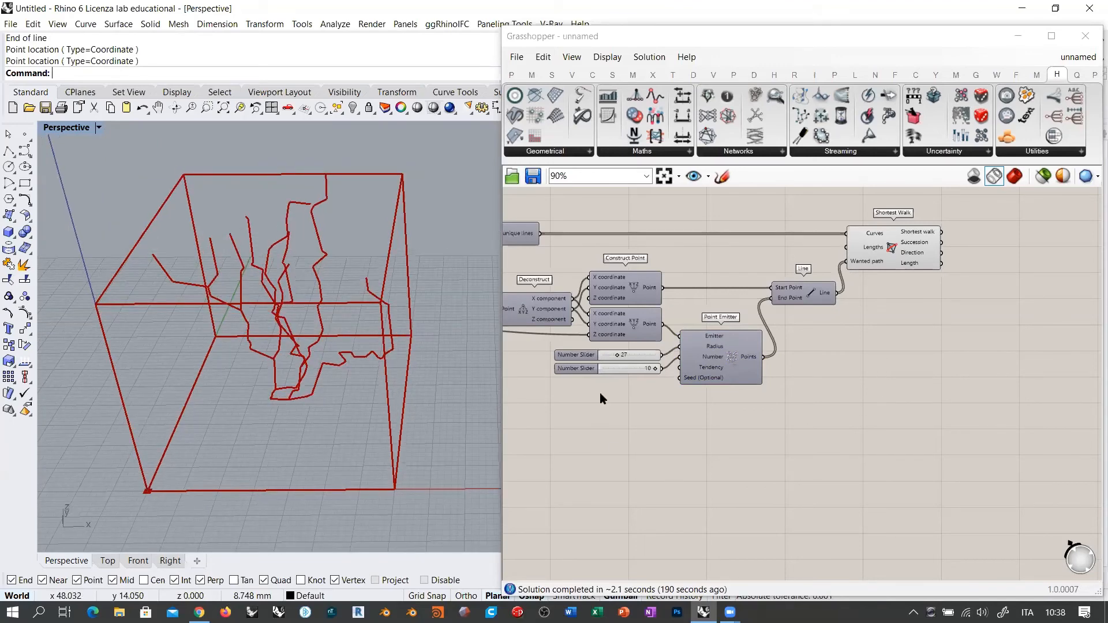
pyautogui.moveTo(287, 359); pyautogui.dragTo(305, 296, button='right')
# Step: Turn on the preview of the Volume component to show the box centroid among the walks
pyautogui.moveTo(666, 357); pyautogui.dragTo(819, 388, button='right')
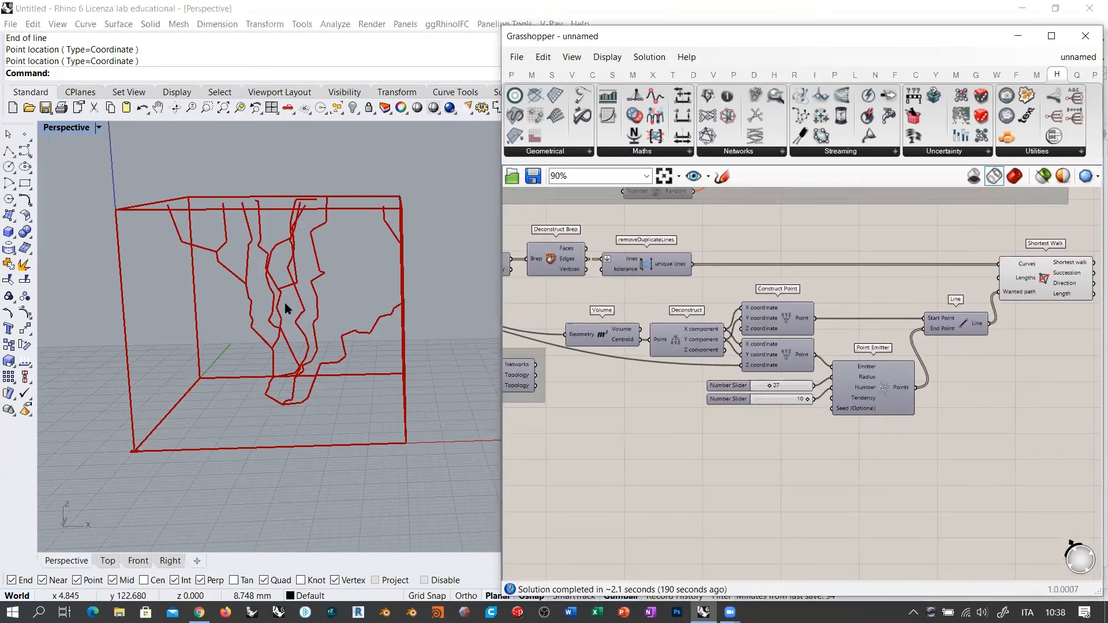
pyautogui.scroll(3, 674, 331)
pyautogui.click(564, 344)
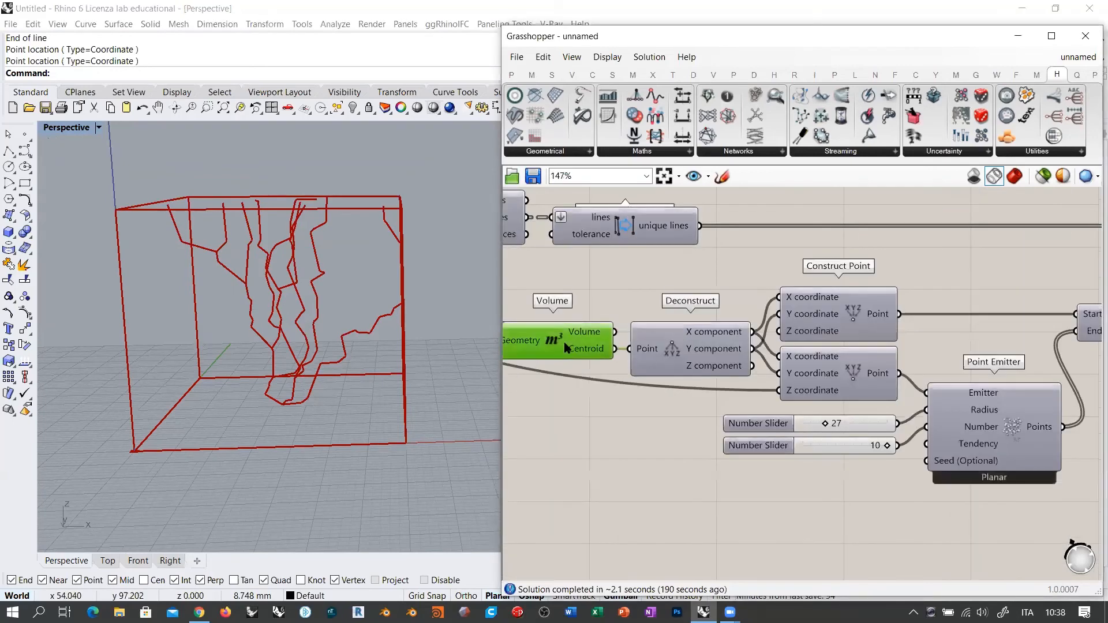
pyautogui.hotkey('ctrl', 'q')
pyautogui.click(594, 435)
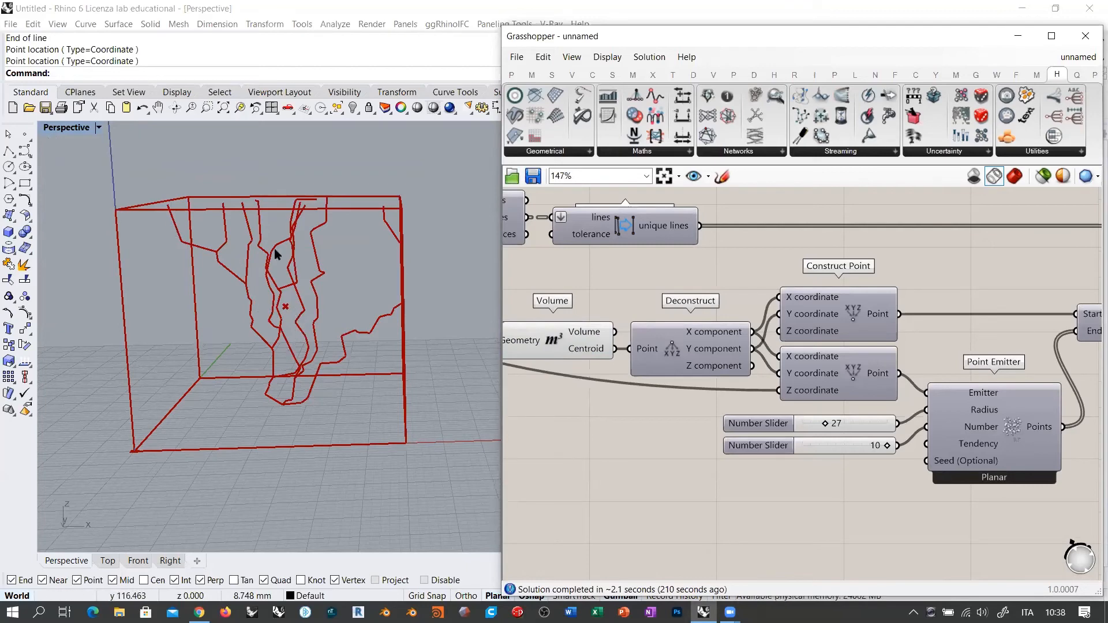
pyautogui.moveTo(319, 277); pyautogui.dragTo(310, 312, button='right')
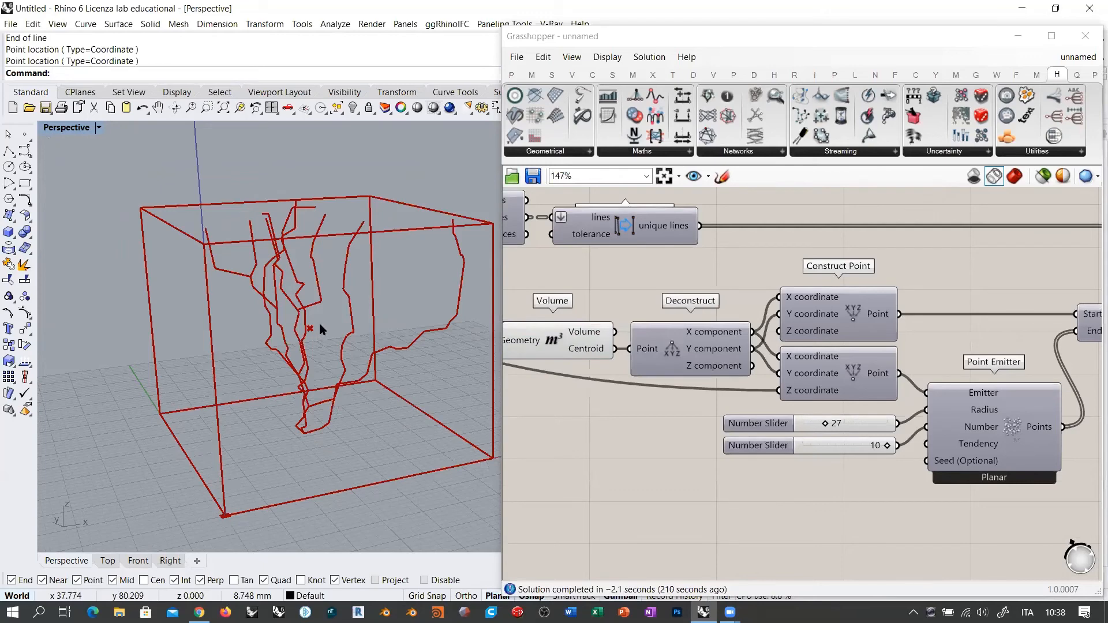
pyautogui.moveTo(319, 323)
pyautogui.mouseDown(button='right')
pyautogui.moveTo(309, 346)
pyautogui.moveTo(286, 331)
pyautogui.moveTo(322, 321)
pyautogui.moveTo(331, 344)
pyautogui.moveTo(325, 330)
pyautogui.mouseUp(button='right')
# Step: Examine the Line component feeding Shortest Walk and compare the walks with the centroid from several angles
pyautogui.scroll(-3, 733, 363)
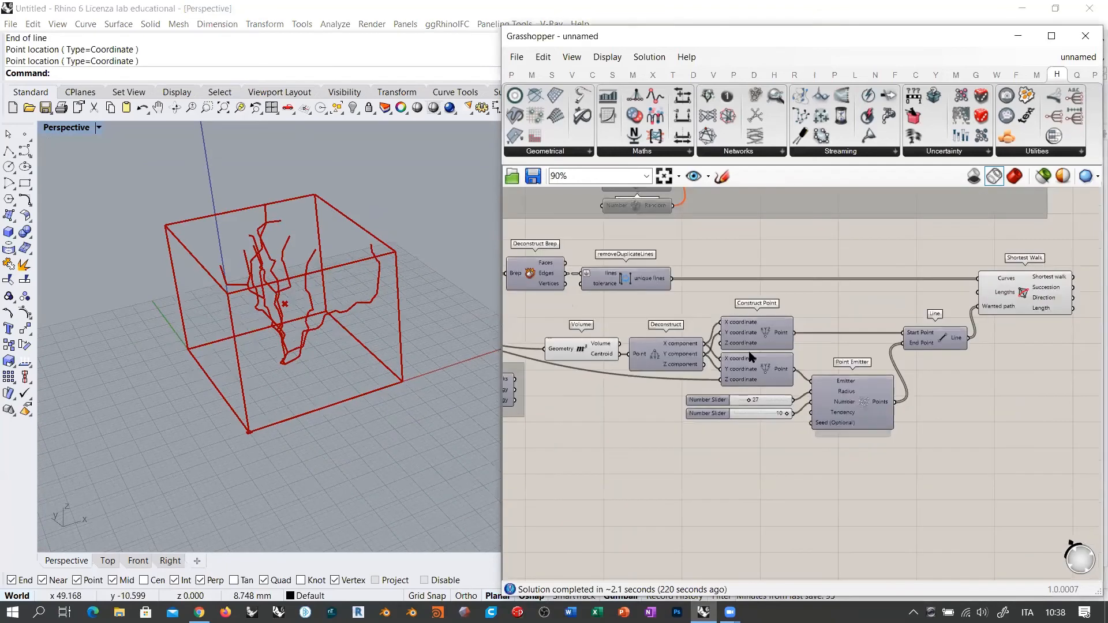
pyautogui.click(965, 345)
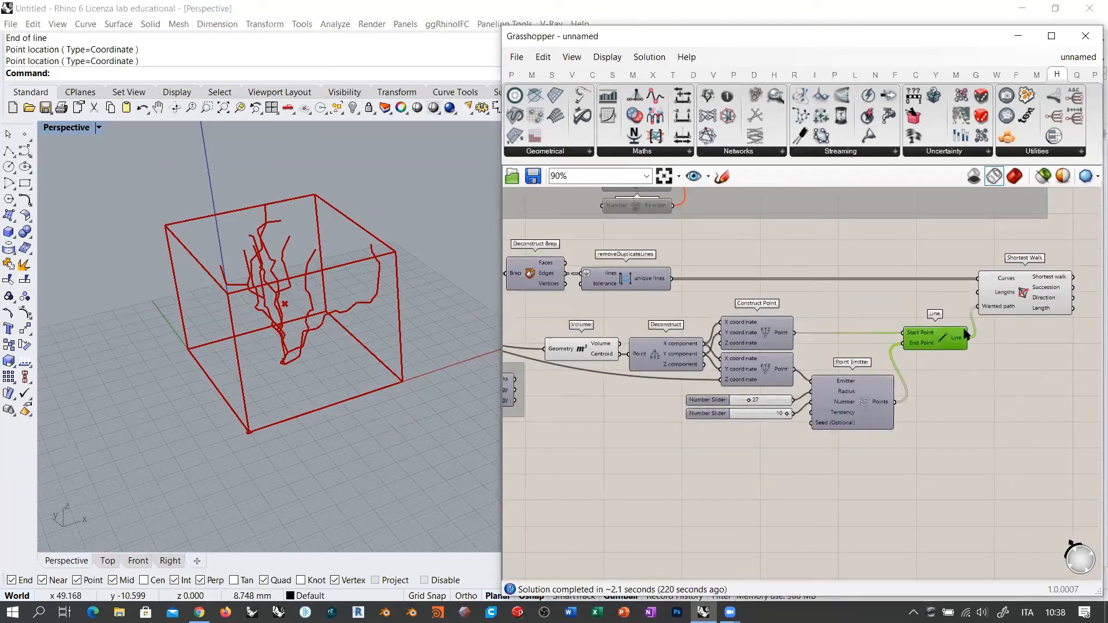
pyautogui.click(991, 326)
pyautogui.moveTo(451, 289); pyautogui.dragTo(383, 306, button='right')
pyautogui.scroll(5, 383, 314)
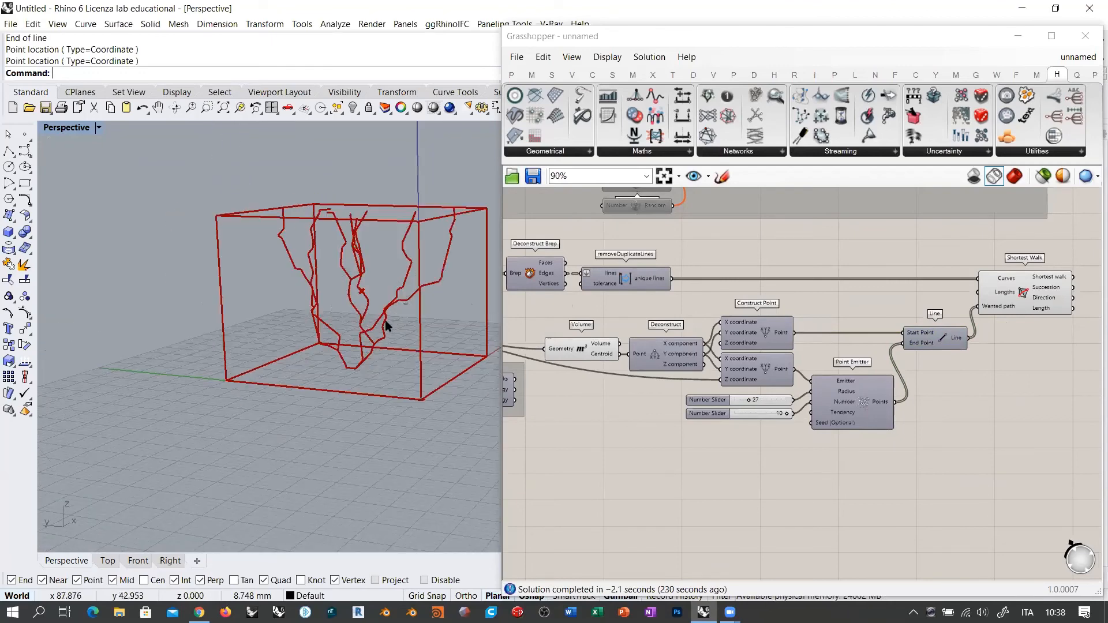
pyautogui.moveTo(332, 314); pyautogui.dragTo(300, 327)
pyautogui.moveTo(369, 324); pyautogui.dragTo(355, 353, button='right')
# Step: Set the point count slider feeding Populate 3D to 500
pyautogui.moveTo(548, 382); pyautogui.dragTo(828, 420, button='right')
pyautogui.moveTo(612, 344); pyautogui.dragTo(689, 347, button='right')
pyautogui.scroll(2, 688, 346)
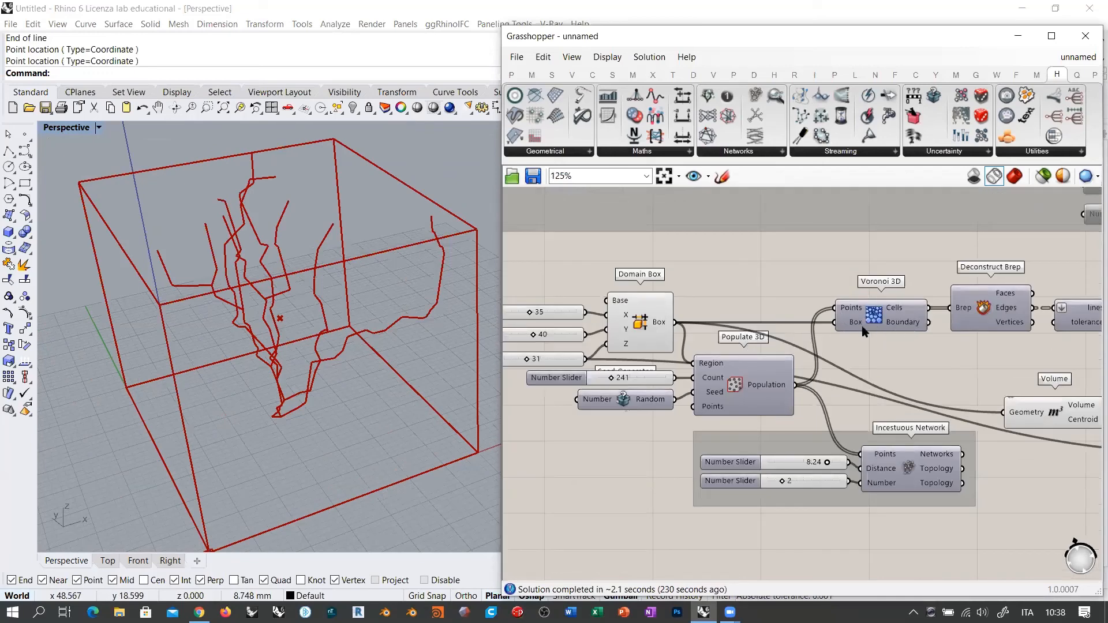
pyautogui.scroll(3, 583, 375)
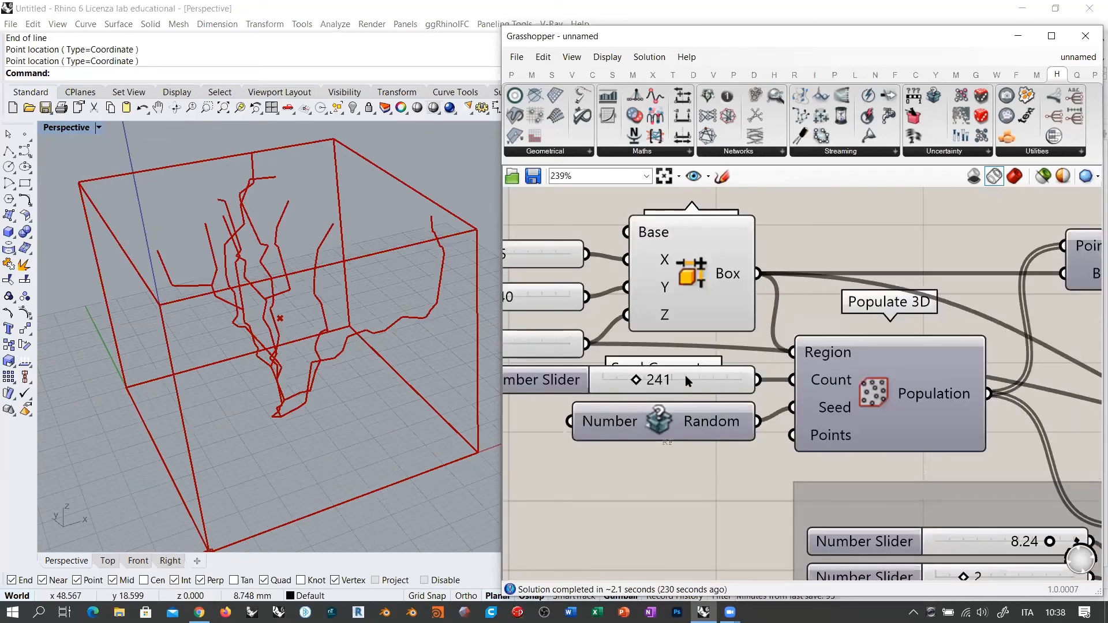
pyautogui.moveTo(312, 364); pyautogui.dragTo(351, 267, button='right')
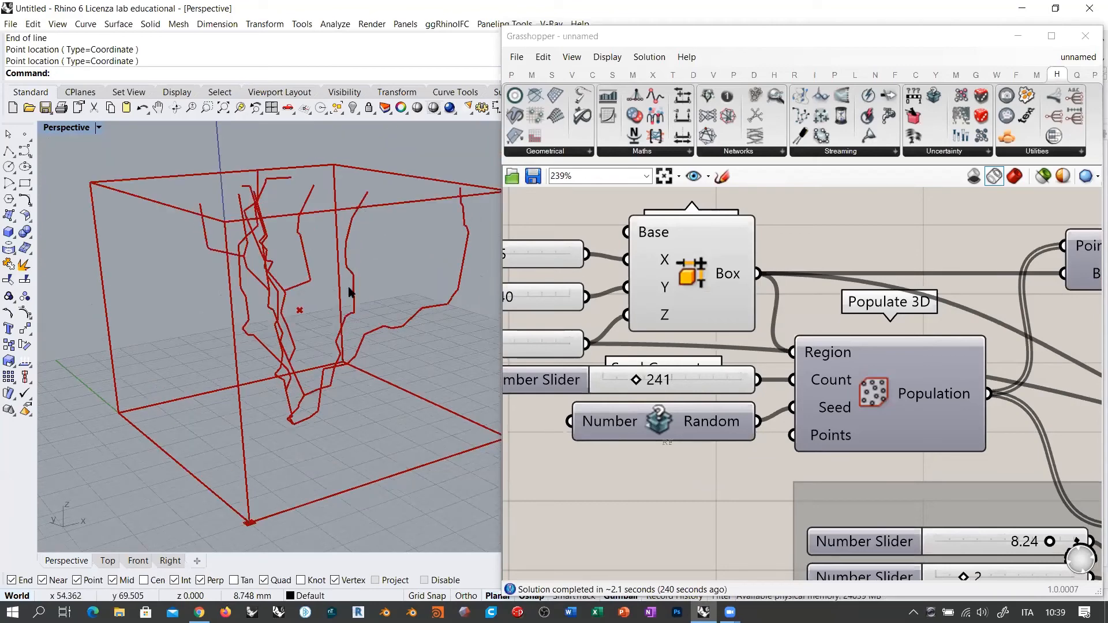
pyautogui.doubleClick(681, 378)
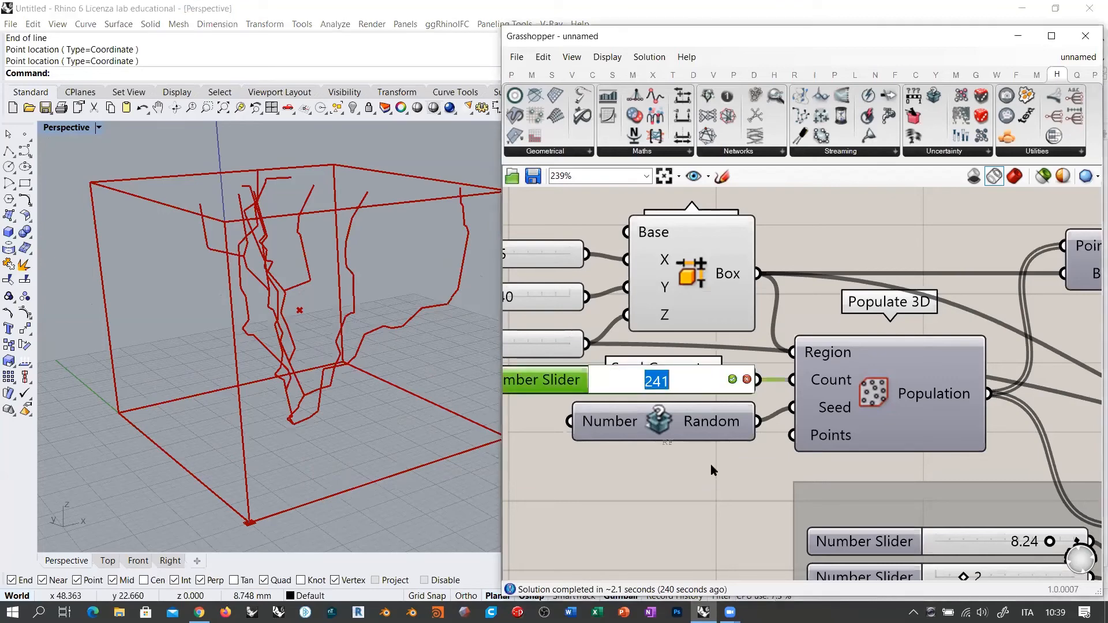
pyautogui.write('85')
pyautogui.press('BackSpace')
pyautogui.press('BackSpace')
pyautogui.write('500')
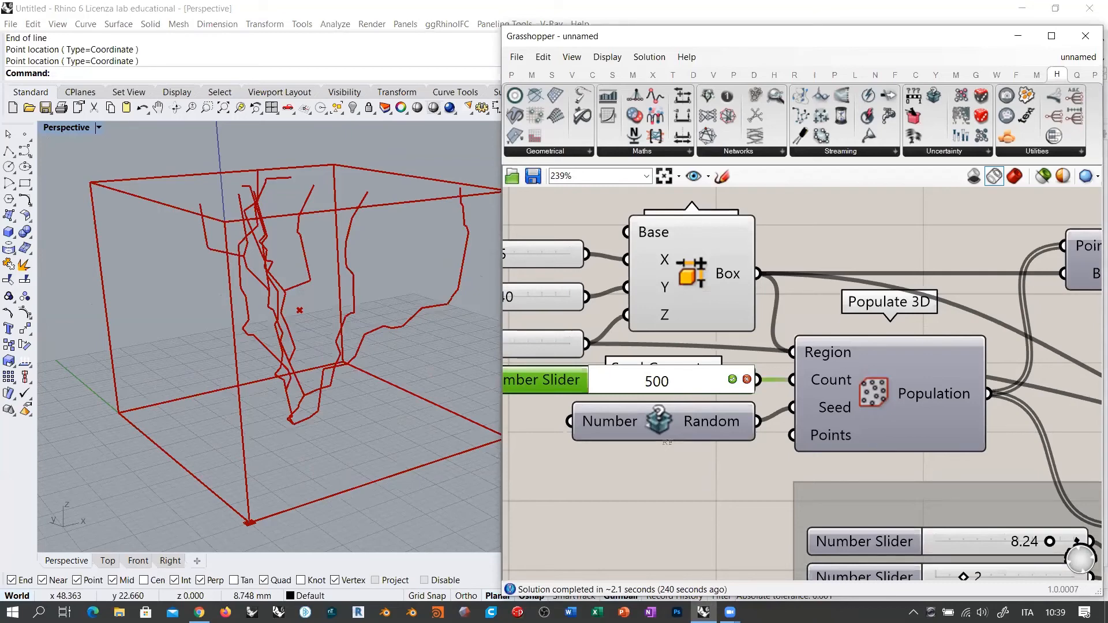
pyautogui.press('Return')
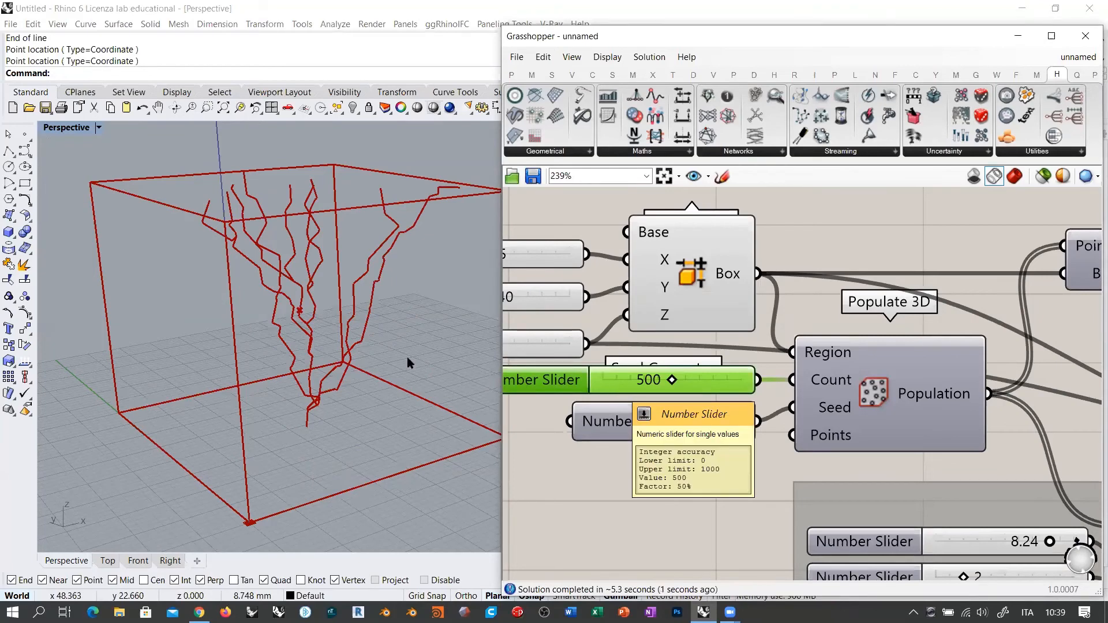
# Step: Add a Rebuild Curve component beside Shortest Walk and connect the Shortest walk output to its Curve input
pyautogui.moveTo(307, 329); pyautogui.dragTo(245, 366, button='right')
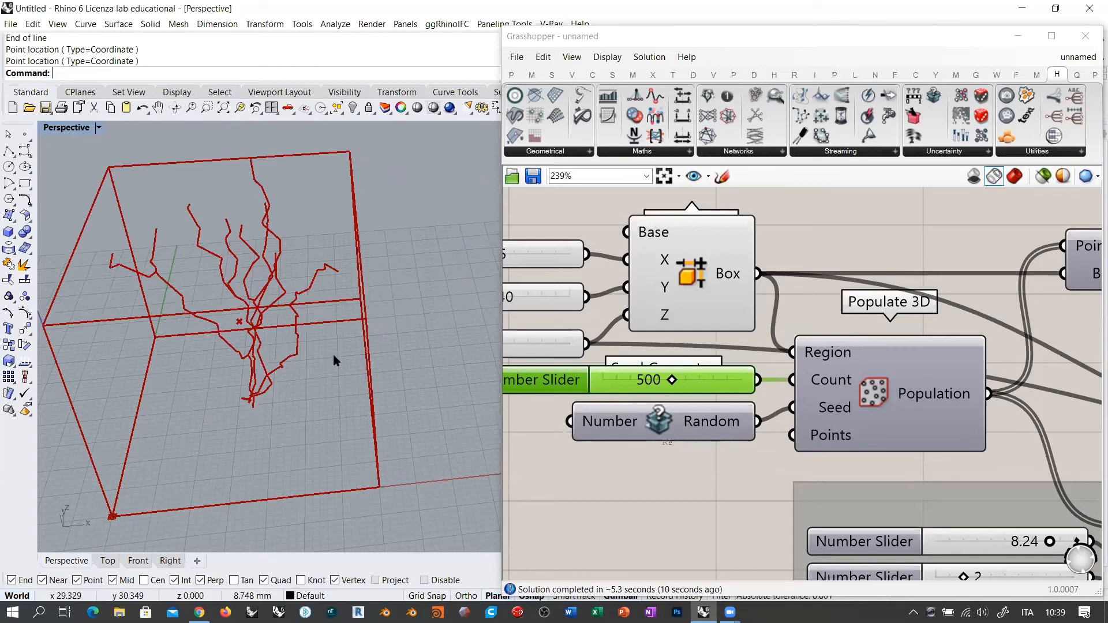
pyautogui.moveTo(334, 361); pyautogui.dragTo(261, 359, button='right')
pyautogui.moveTo(282, 293); pyautogui.dragTo(404, 349, button='right')
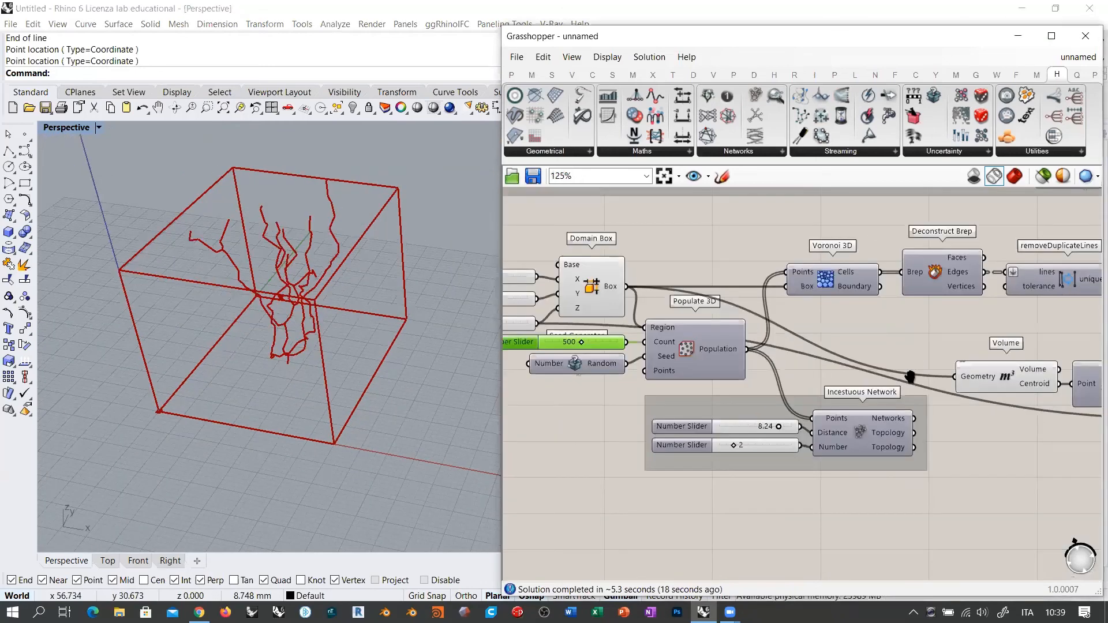
pyautogui.moveTo(907, 375); pyautogui.dragTo(780, 401, button='right')
pyautogui.scroll(2, 888, 356)
pyautogui.doubleClick(898, 350)
pyautogui.write('reb')
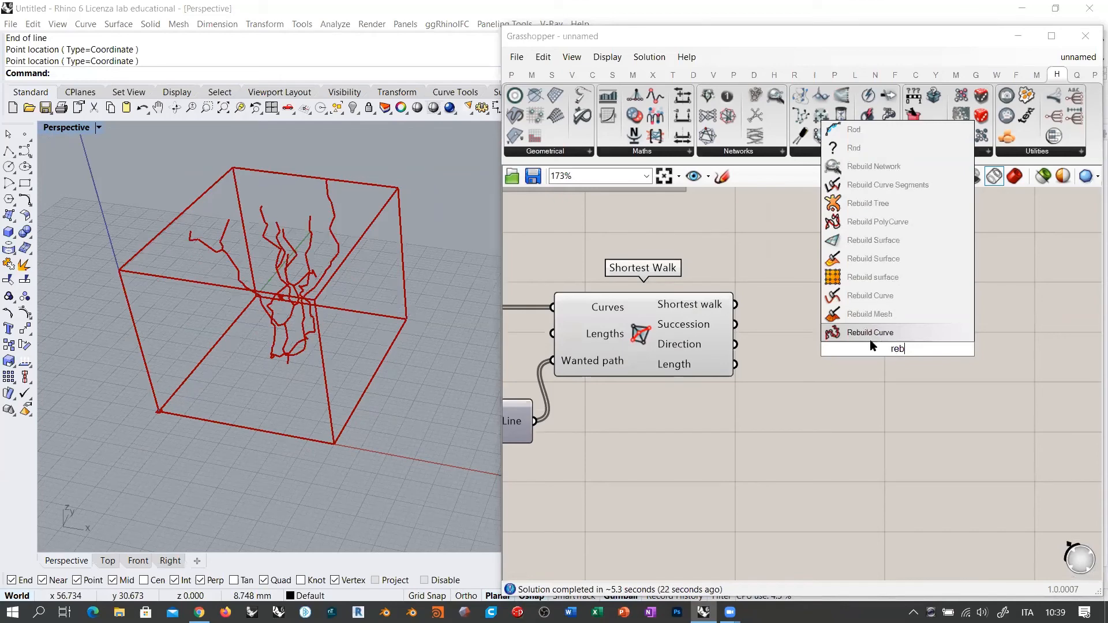
pyautogui.press('Return')
pyautogui.moveTo(821, 313); pyautogui.dragTo(737, 305)
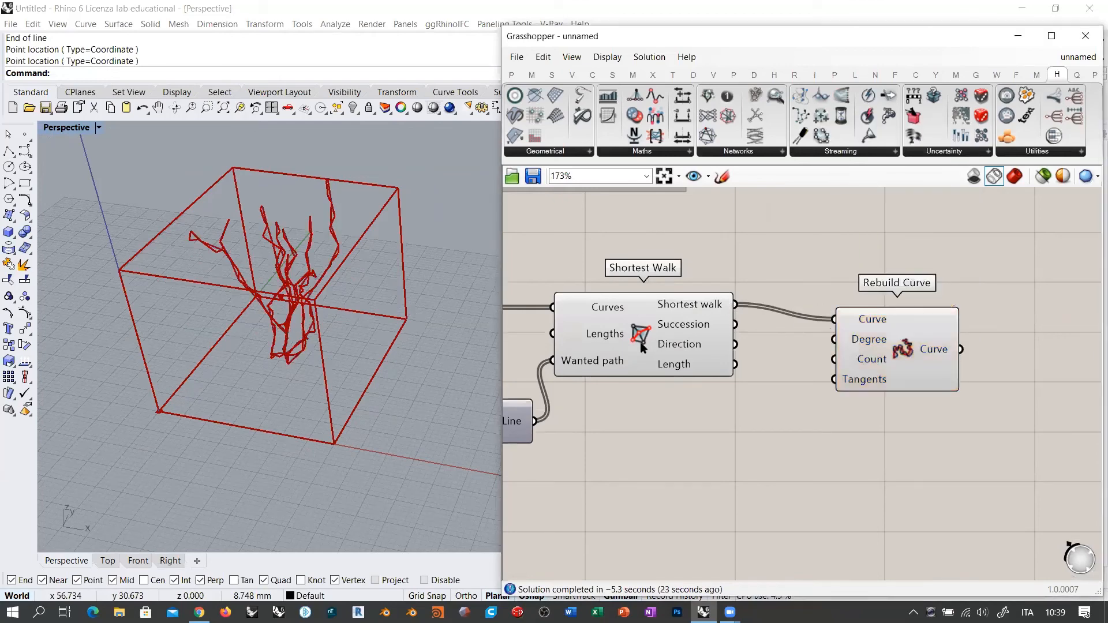
# Step: Turn off the Shortest Walk preview and move Rebuild Curve further away so its connecting wire runs straight
pyautogui.click(641, 342)
pyautogui.hotkey('ctrl', 'q')
pyautogui.click(528, 345)
pyautogui.moveTo(327, 337); pyautogui.dragTo(296, 267, button='right')
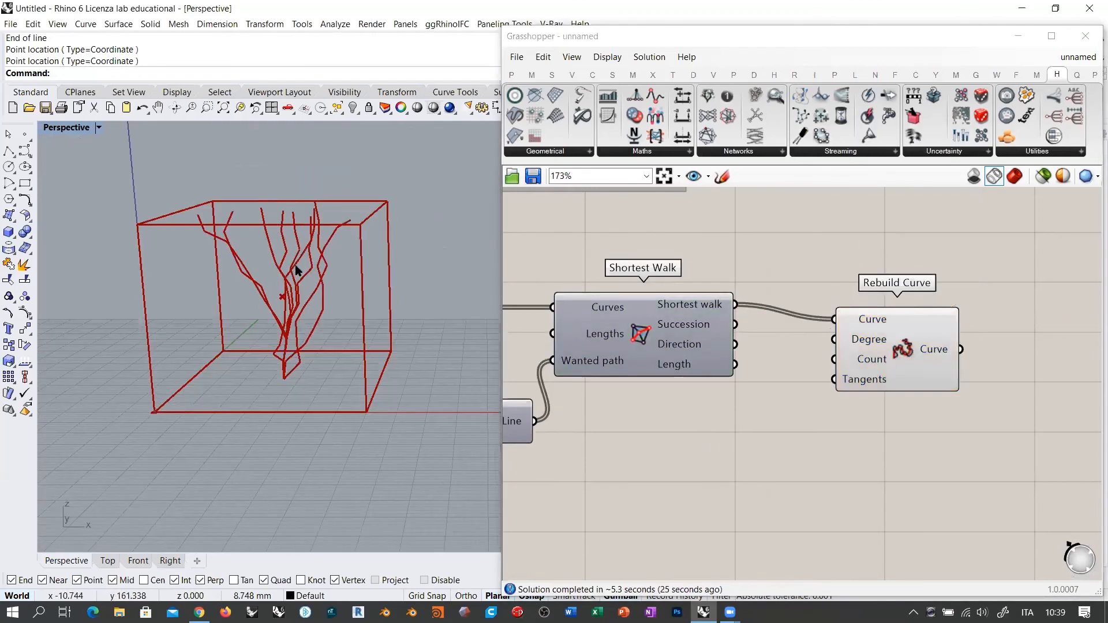
pyautogui.moveTo(897, 336); pyautogui.dragTo(976, 319)
pyautogui.click(831, 331)
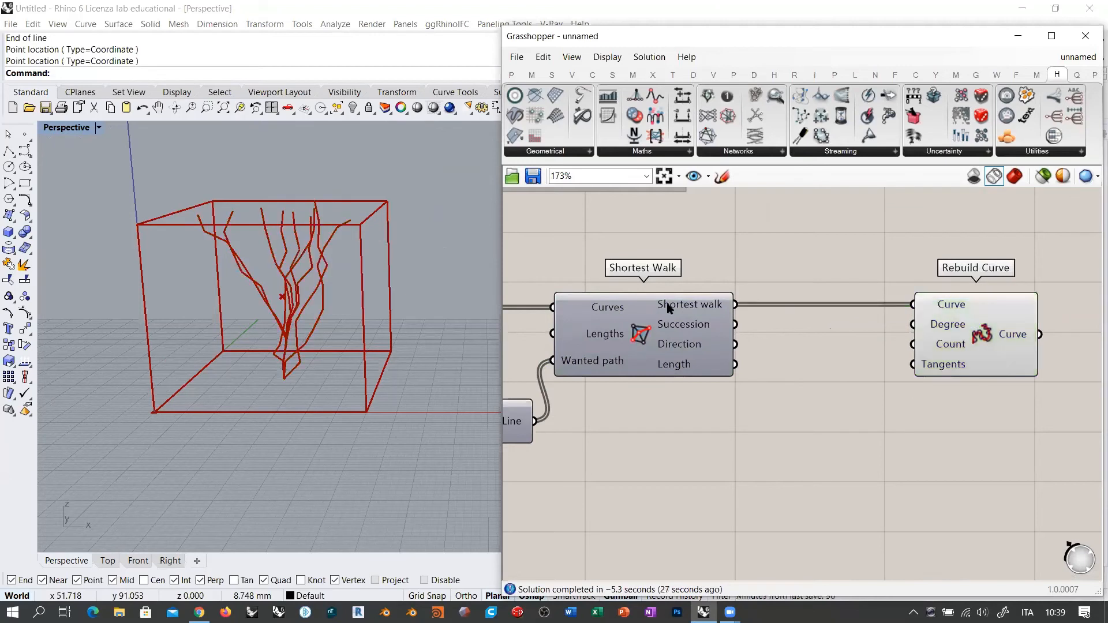
# Step: Add a panel containing 3 and connect it to the Degree input of Rebuild Curve
pyautogui.moveTo(846, 332); pyautogui.dragTo(774, 348, button='right')
pyautogui.scroll(2, 763, 359)
pyautogui.doubleClick(763, 359)
pyautogui.write('"3')
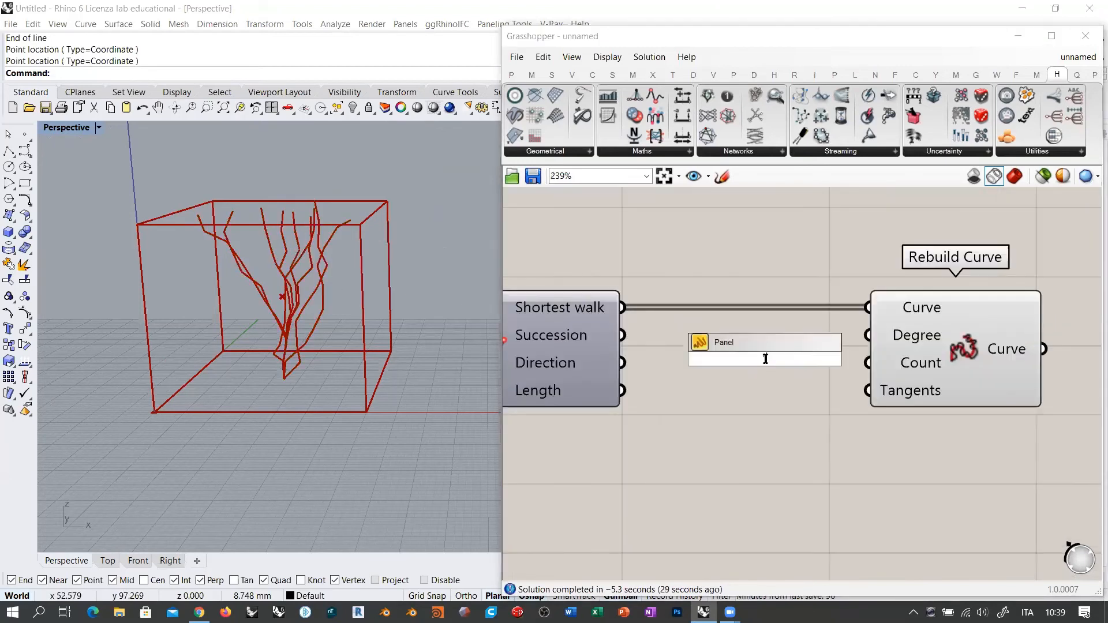
pyautogui.press('Return')
pyautogui.moveTo(876, 334); pyautogui.dragTo(792, 335)
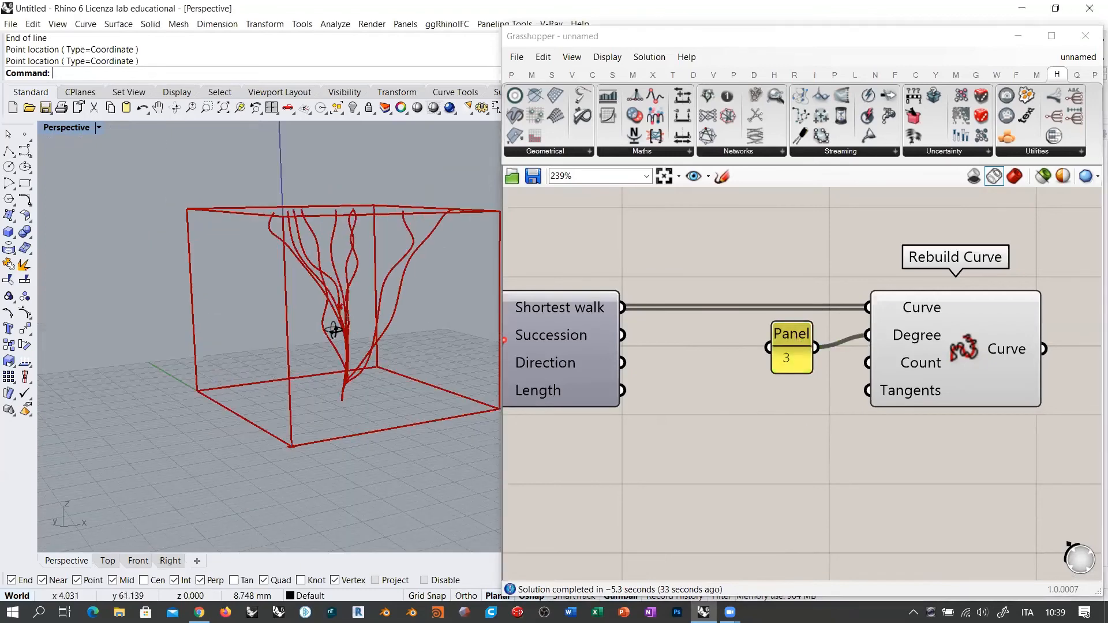
# Step: Create a number slider with value 20 and connect it to the Count input of Rebuild Curve
pyautogui.moveTo(332, 325); pyautogui.dragTo(298, 350, button='right')
pyautogui.doubleClick(764, 433)
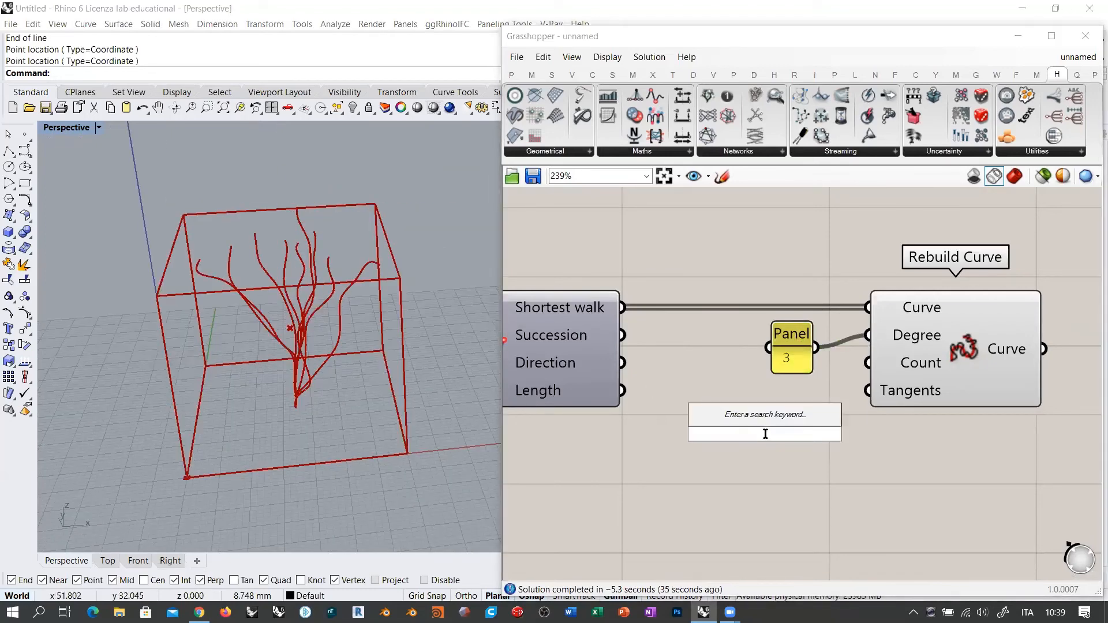
pyautogui.write('20')
pyautogui.press('Return')
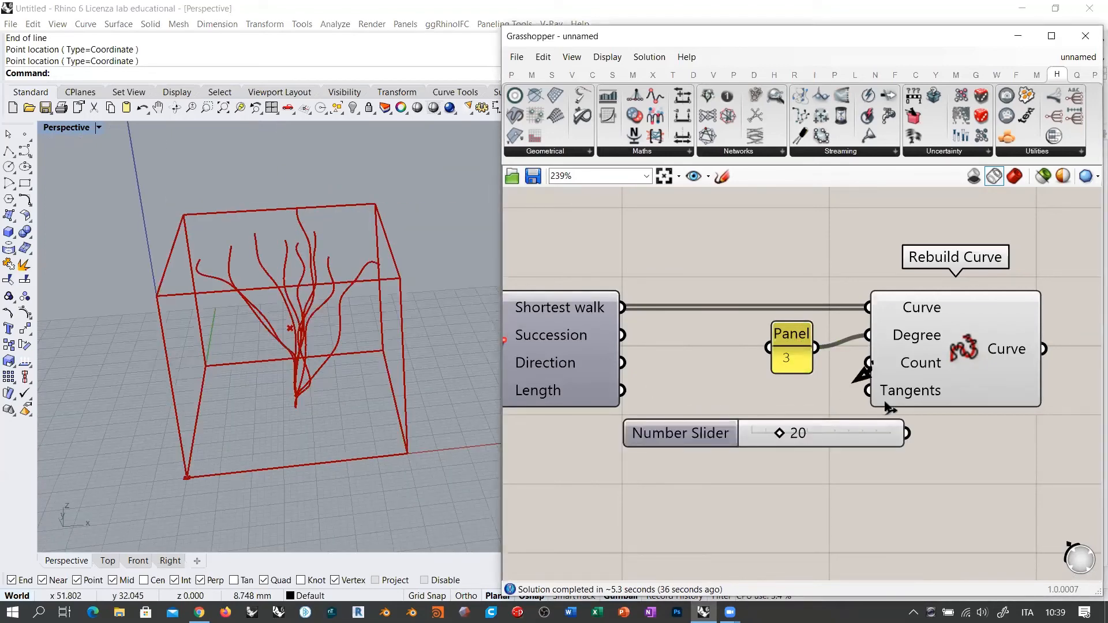
pyautogui.moveTo(885, 403); pyautogui.dragTo(907, 433)
# Step: Shift the Count slider away from Rebuild Curve, below the Degree panel, and set its value to 22
pyautogui.moveTo(898, 429); pyautogui.dragTo(846, 431)
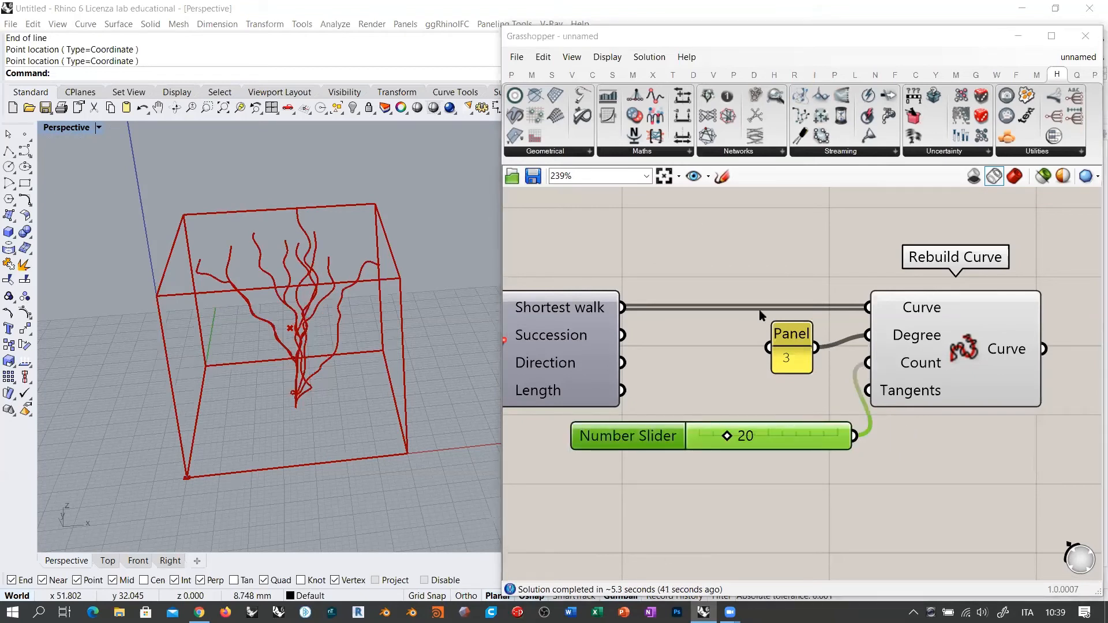
pyautogui.click(811, 258)
pyautogui.moveTo(812, 434); pyautogui.dragTo(775, 438)
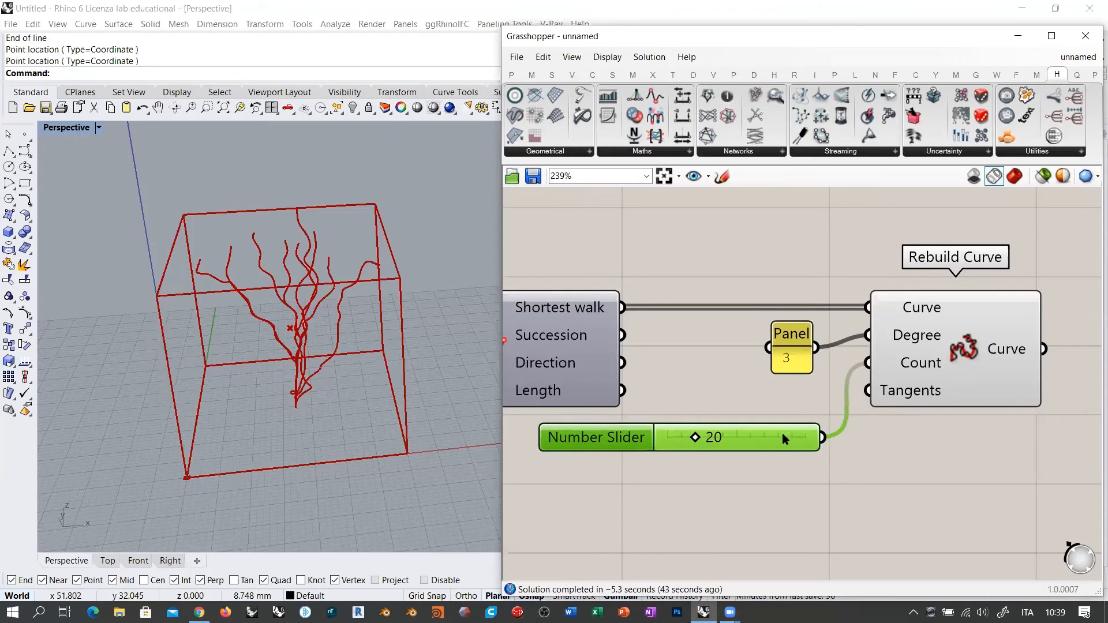
pyautogui.click(743, 475)
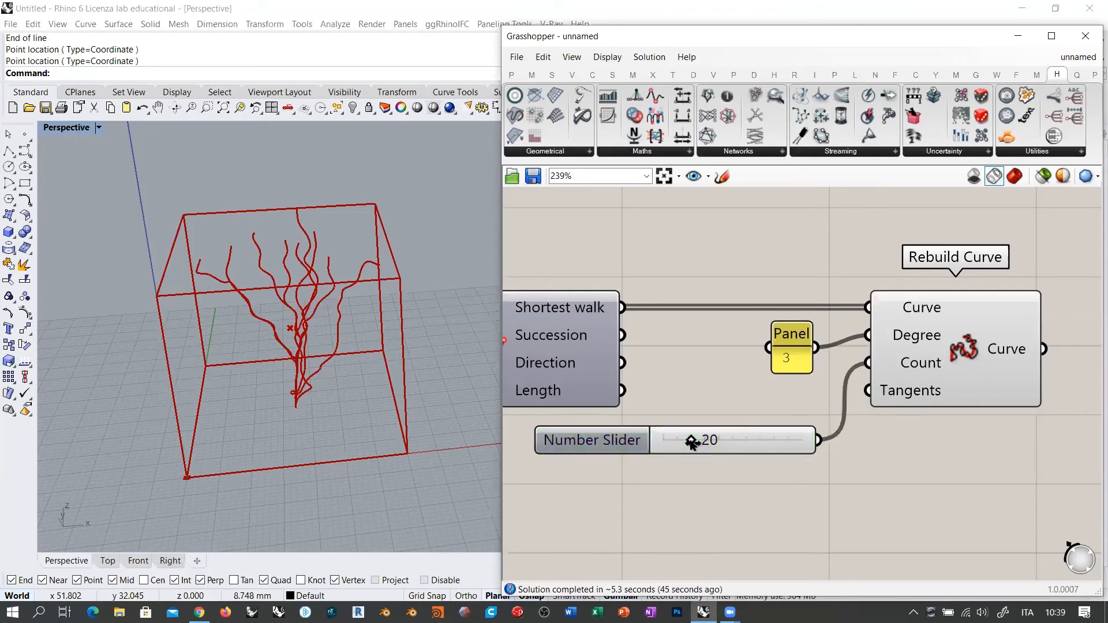
pyautogui.moveTo(690, 441)
pyautogui.mouseDown()
pyautogui.moveTo(702, 443)
pyautogui.moveTo(692, 443)
pyautogui.mouseUp()
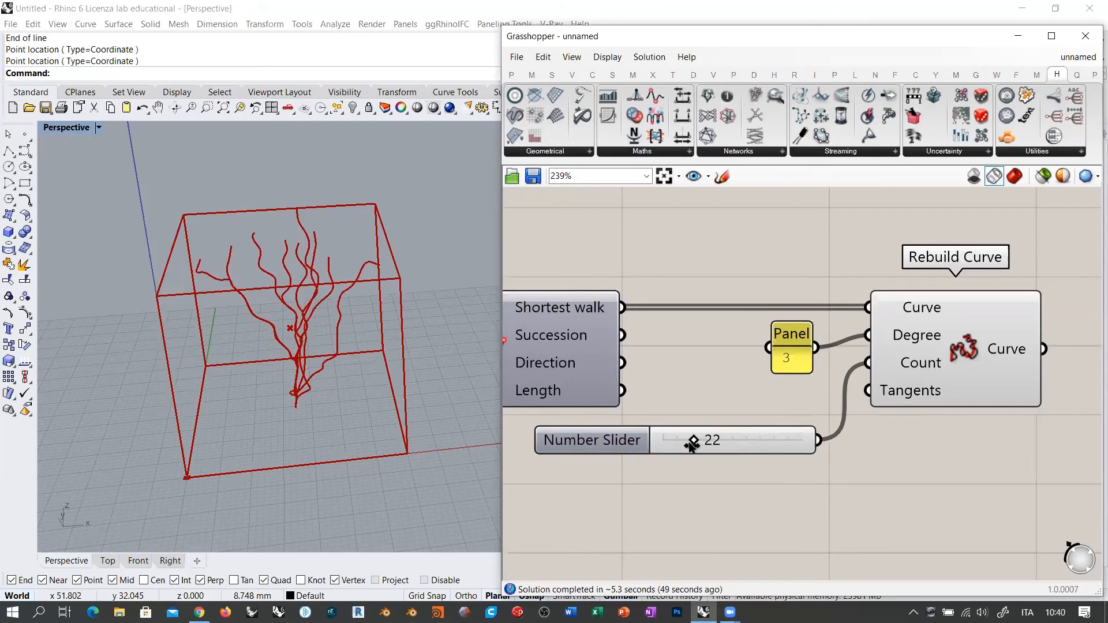
# Step: Examine the smoothed branches up close, especially where they merge into the trunk near the base
pyautogui.moveTo(404, 323); pyautogui.dragTo(301, 301, button='right')
pyautogui.scroll(4, 301, 300)
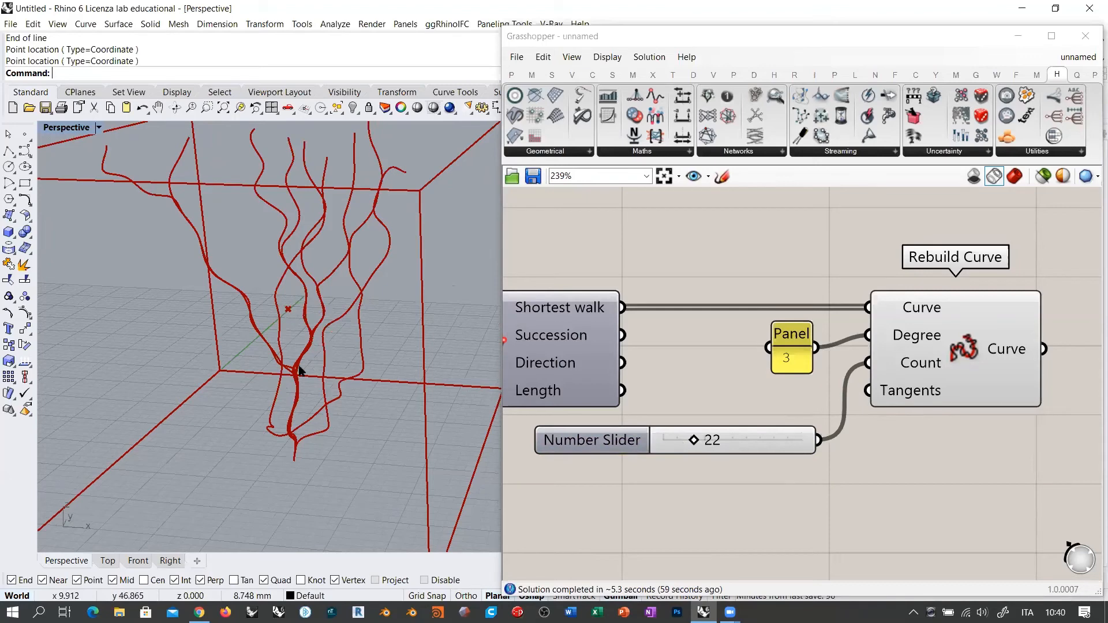
pyautogui.scroll(5, 298, 378)
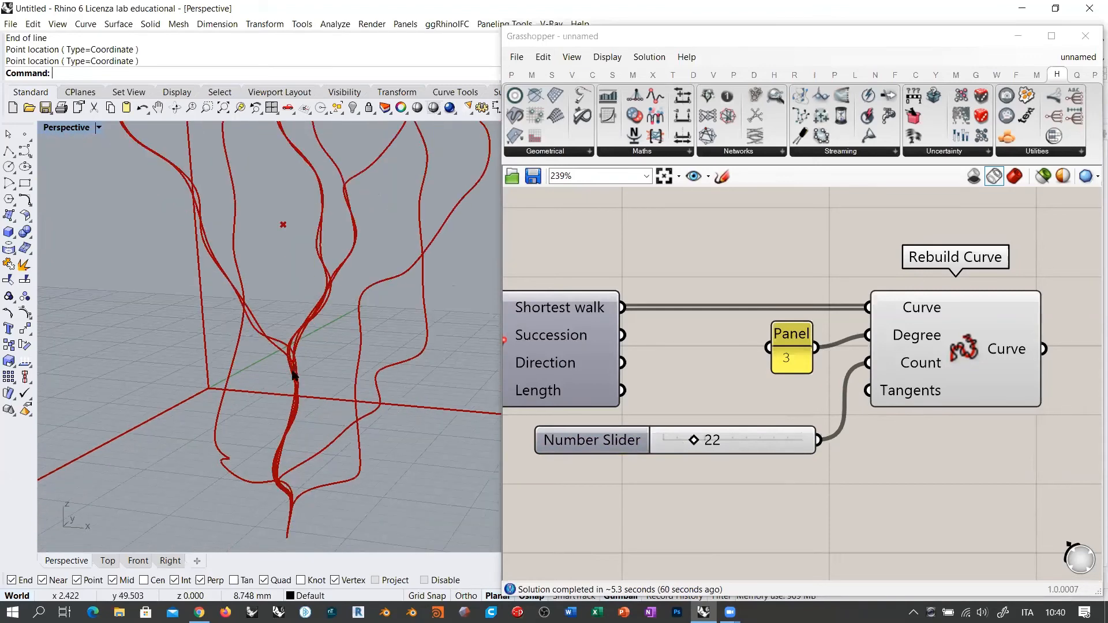
pyautogui.scroll(-3, 296, 351)
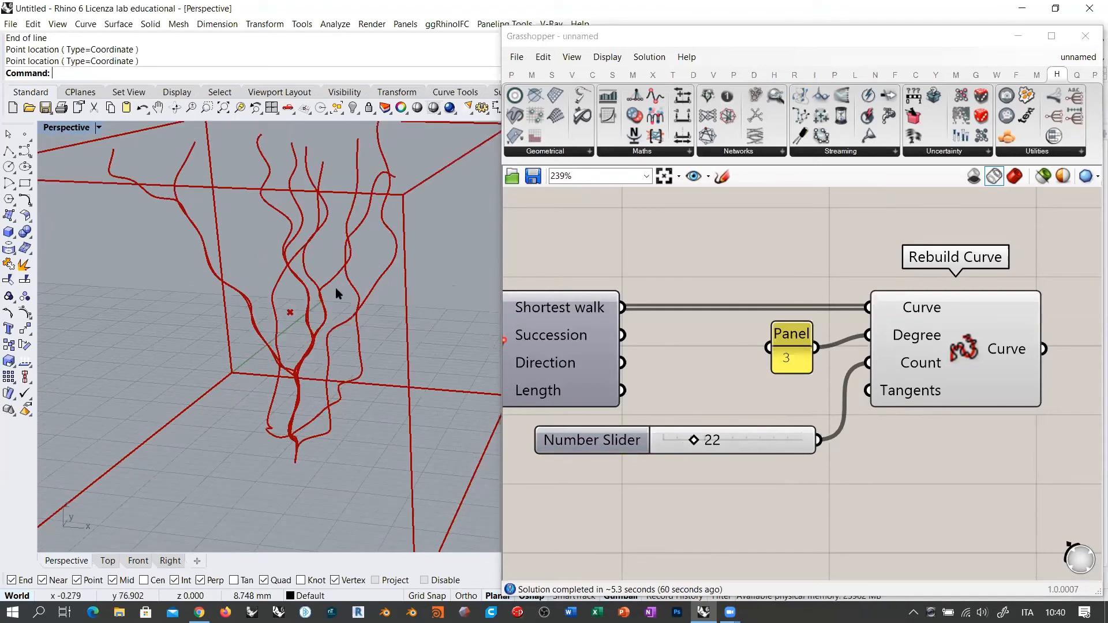
pyautogui.moveTo(295, 205); pyautogui.dragTo(294, 240, button='right')
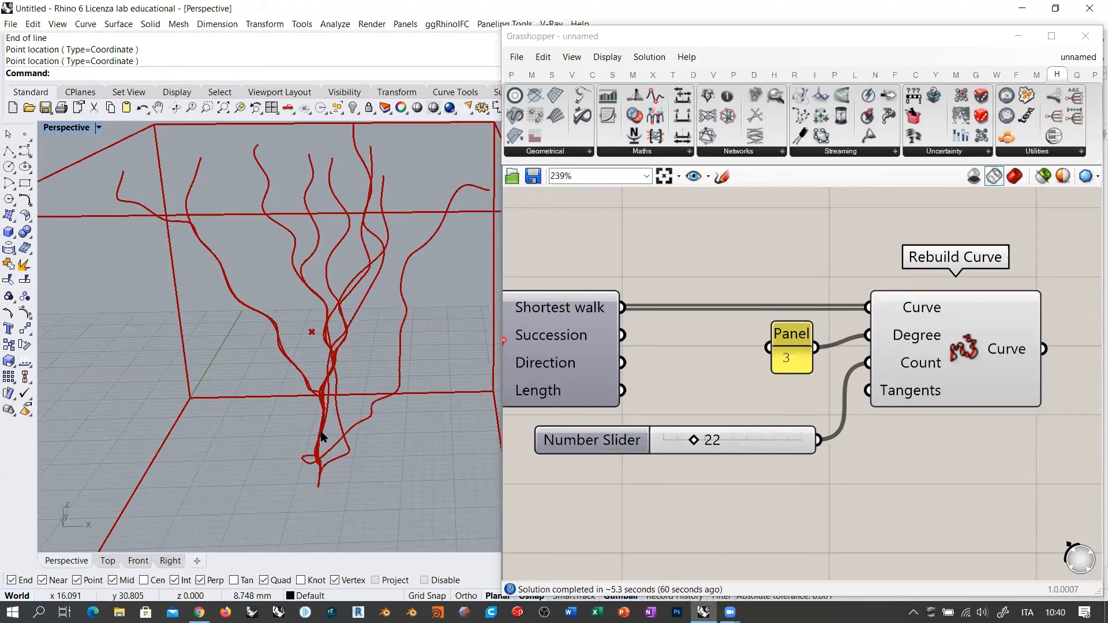
pyautogui.moveTo(330, 441); pyautogui.dragTo(347, 349, button='right')
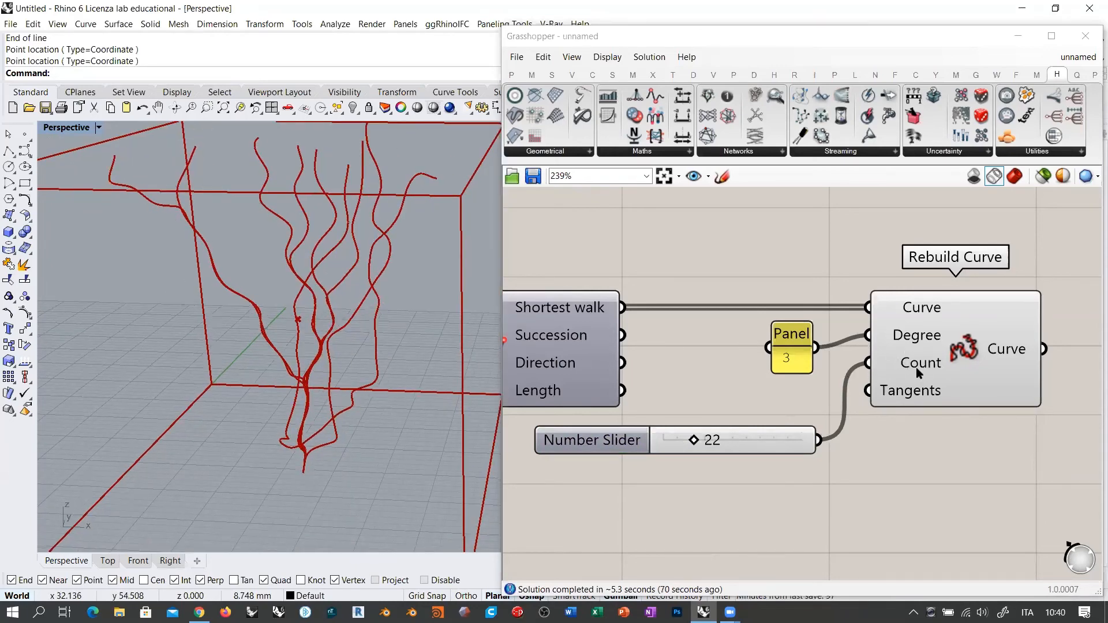
pyautogui.scroll(6, 287, 285)
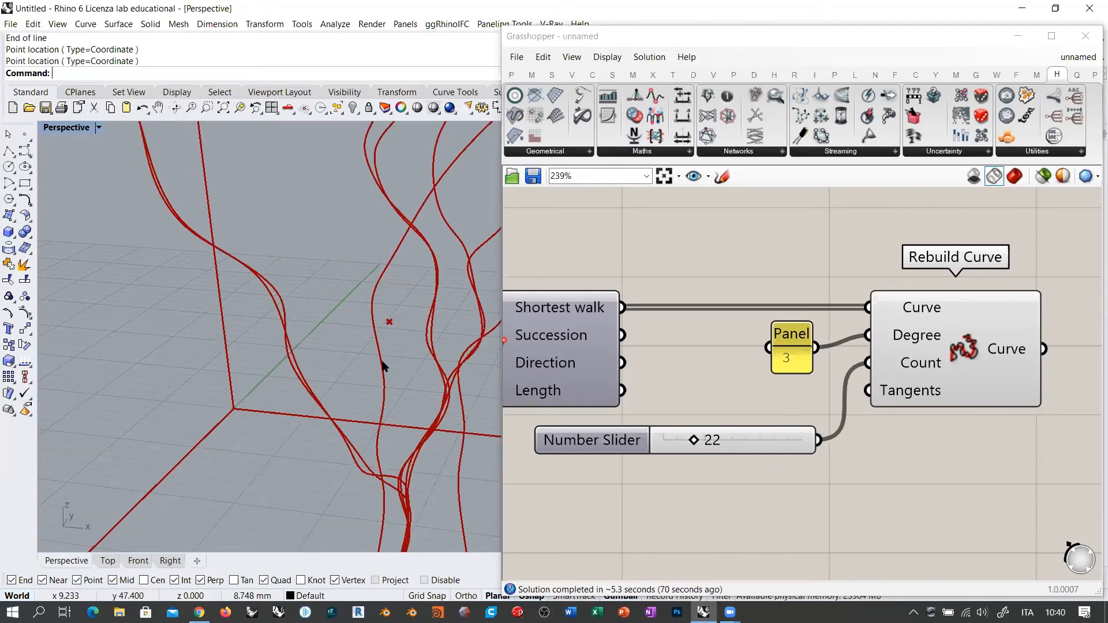
pyautogui.moveTo(383, 365); pyautogui.dragTo(295, 229, button='right')
pyautogui.scroll(-4, 264, 338)
pyautogui.scroll(-3, 339, 316)
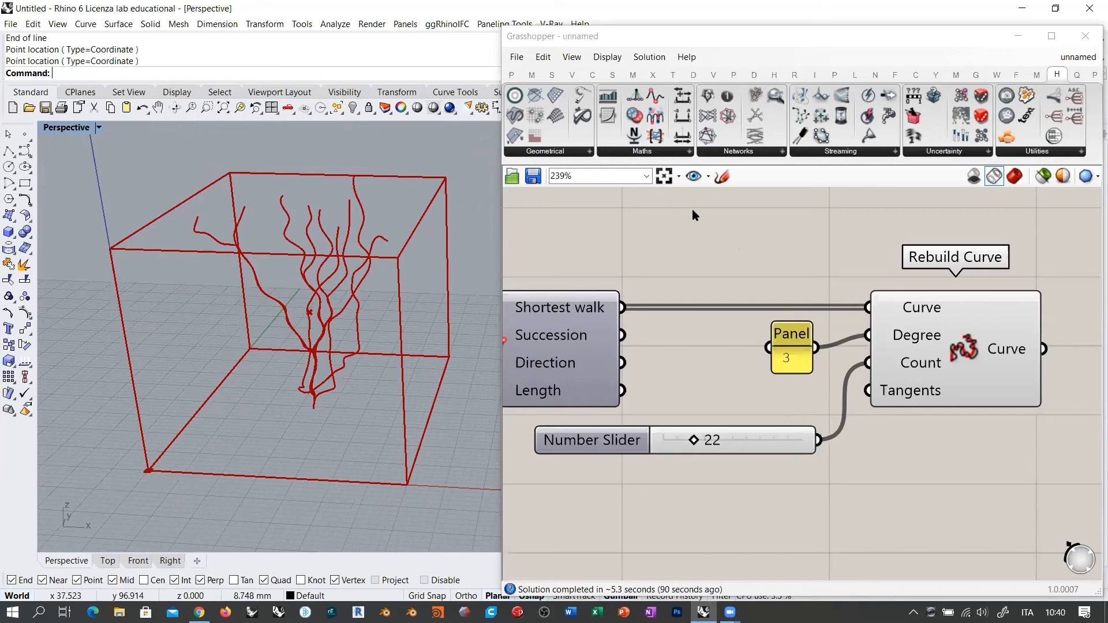
# Step: Examine the whole rebuilt branching structure inside the box from several angles
pyautogui.moveTo(366, 312); pyautogui.dragTo(343, 353, button='right')
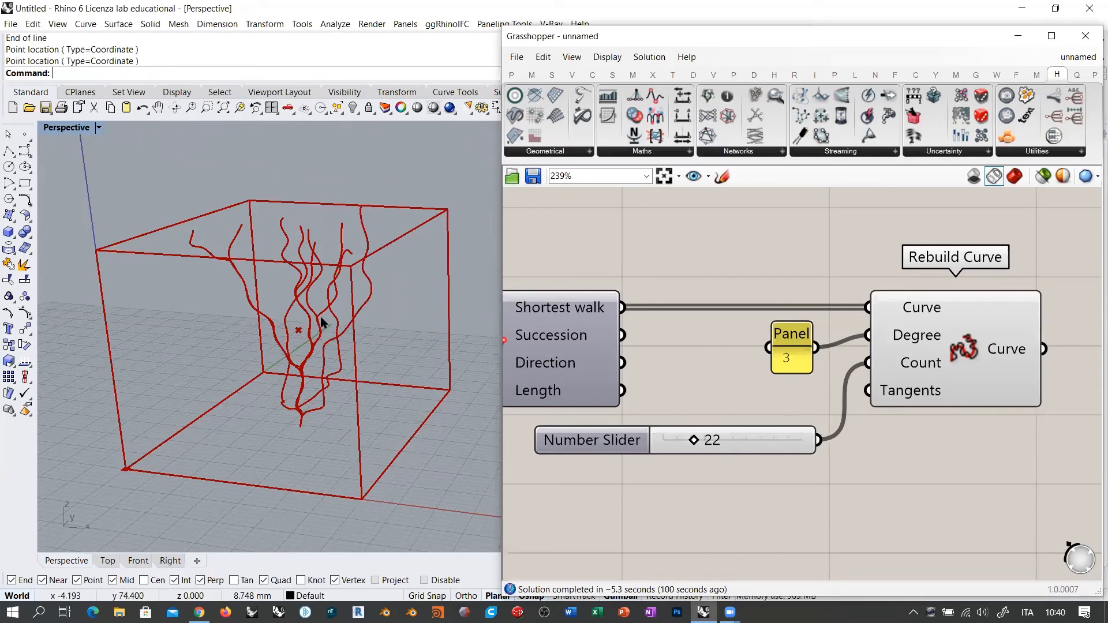
pyautogui.moveTo(285, 383); pyautogui.dragTo(267, 297, button='right')
pyautogui.scroll(-3, 808, 369)
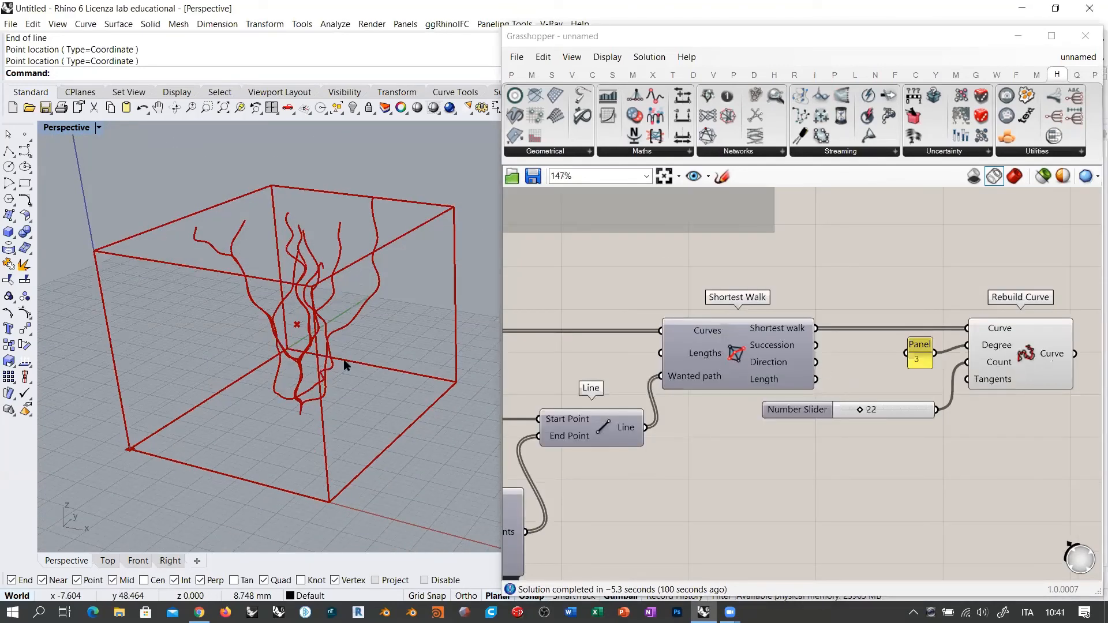
pyautogui.moveTo(300, 382); pyautogui.dragTo(283, 402, button='right')
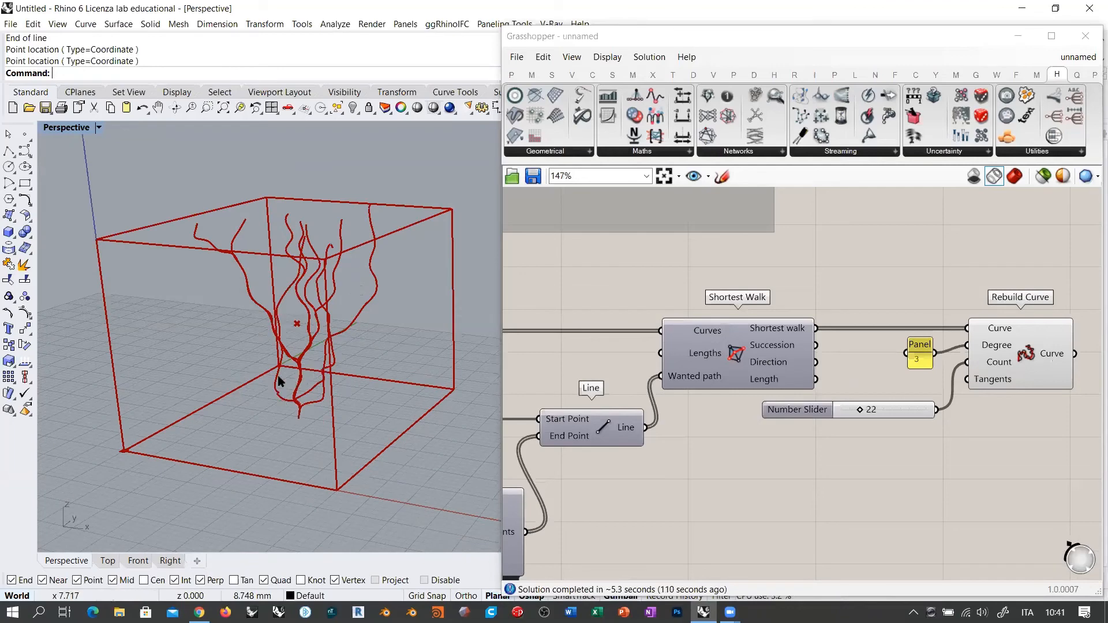
pyautogui.moveTo(325, 326); pyautogui.dragTo(386, 267, button='right')
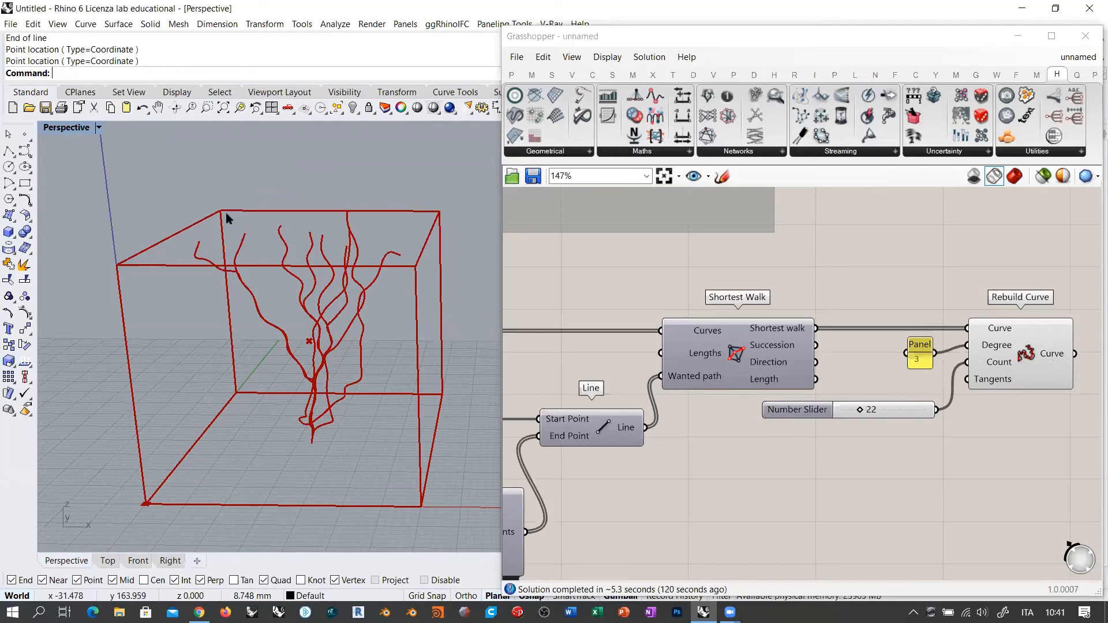
pyautogui.moveTo(363, 347); pyautogui.dragTo(337, 362, button='right')
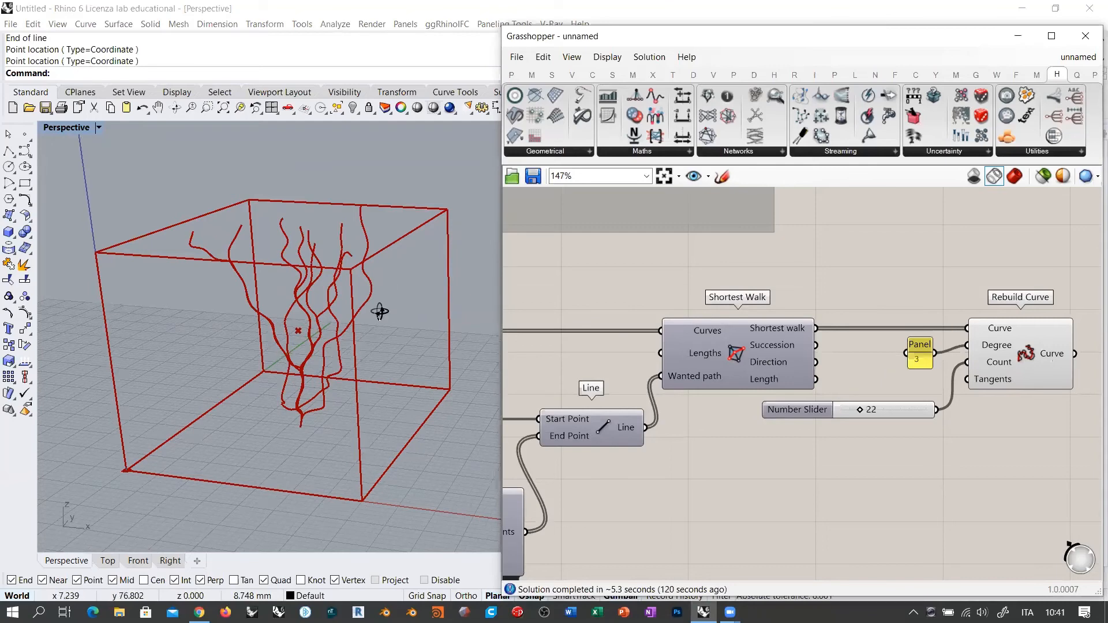
pyautogui.moveTo(378, 310); pyautogui.dragTo(378, 318, button='right')
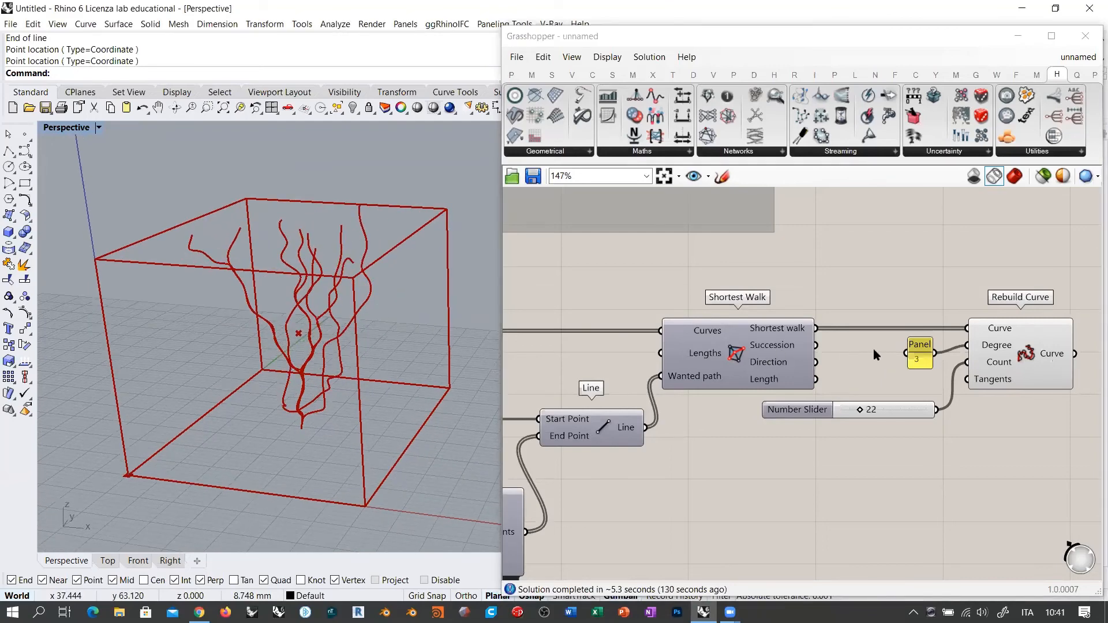
# Step: Move Rebuild Curve with its panel and slider closer to Shortest Walk, and adjust the panel's position
pyautogui.scroll(-4, 874, 349)
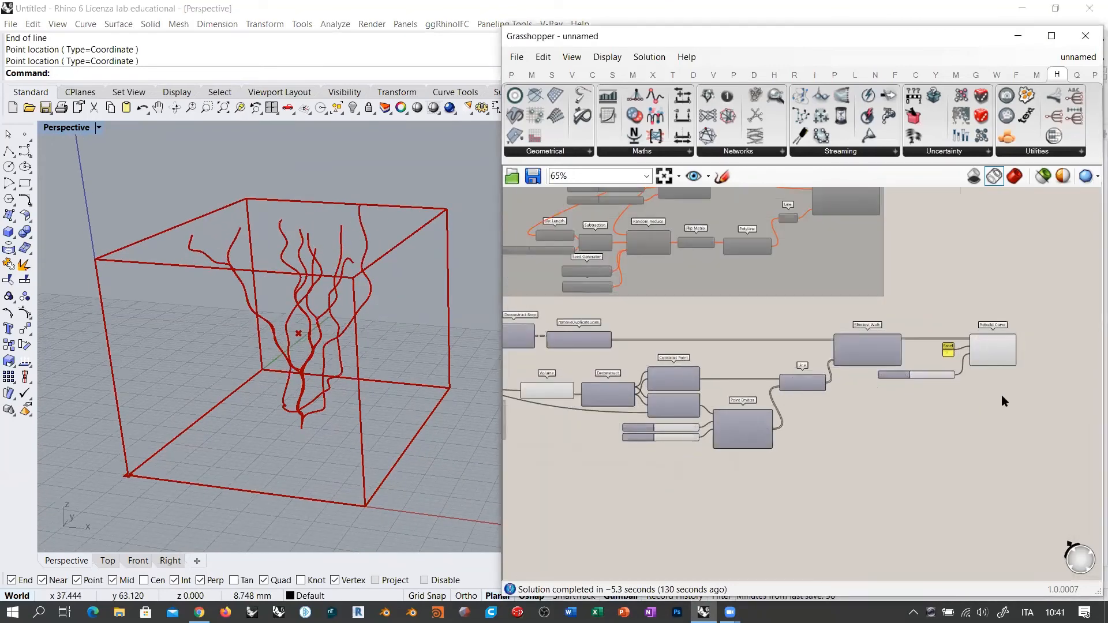
pyautogui.scroll(3, 1010, 383)
pyautogui.moveTo(1019, 397); pyautogui.dragTo(895, 317)
pyautogui.moveTo(982, 322); pyautogui.dragTo(936, 360)
pyautogui.click(906, 306)
pyautogui.moveTo(862, 357); pyautogui.dragTo(865, 352)
pyautogui.click(905, 419)
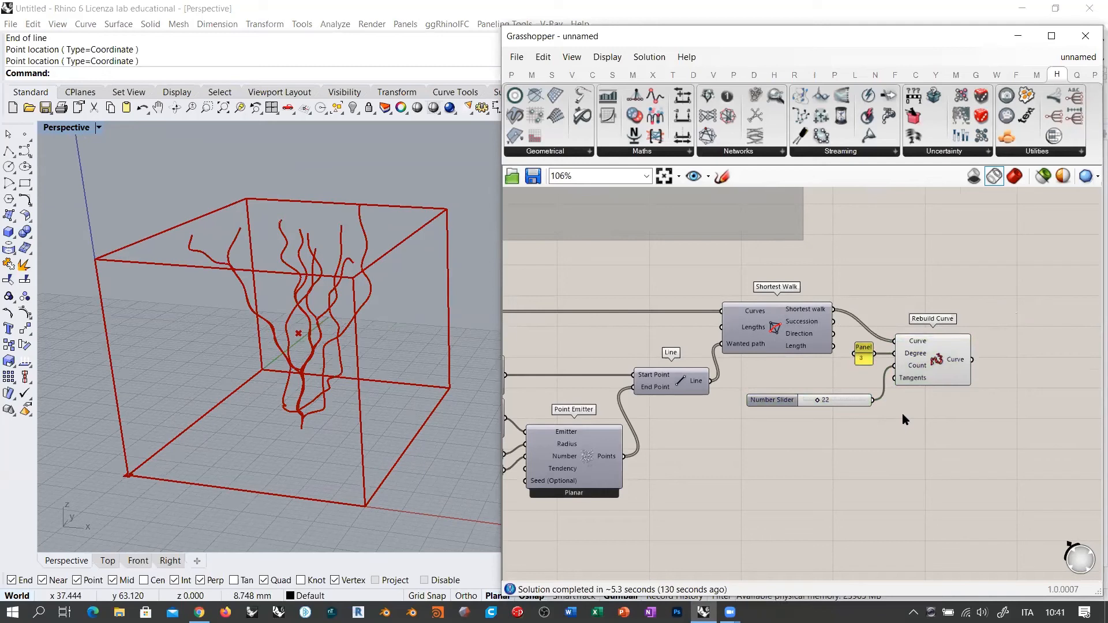
# Step: Move the Count slider up closer to the Degree panel and Rebuild Curve
pyautogui.moveTo(772, 399); pyautogui.dragTo(772, 385)
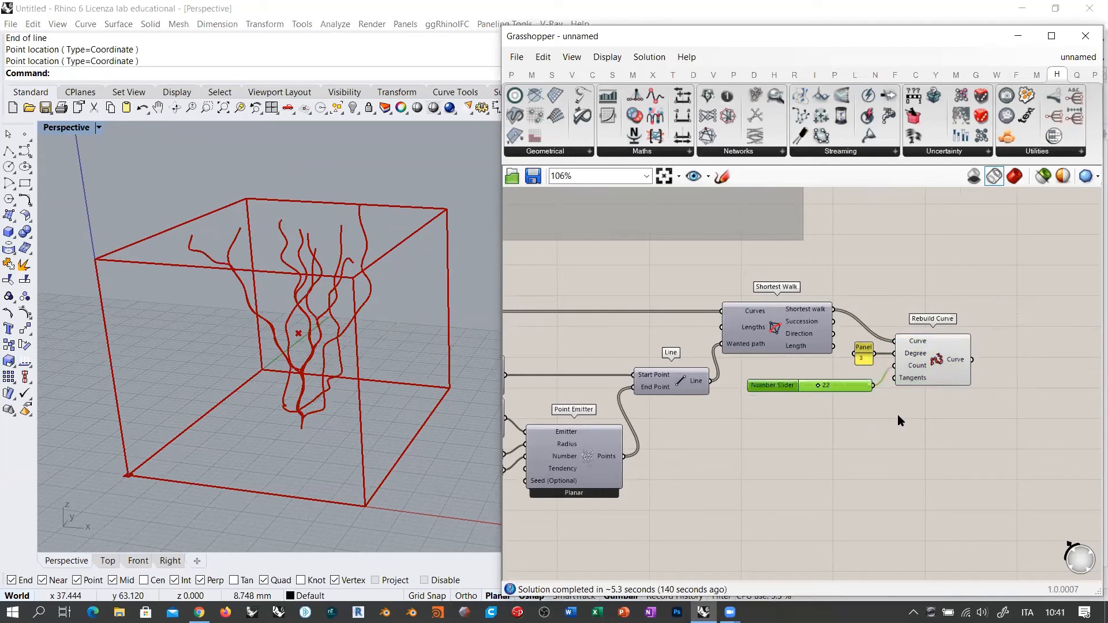
pyautogui.click(934, 259)
pyautogui.moveTo(263, 346); pyautogui.dragTo(333, 339, button='right')
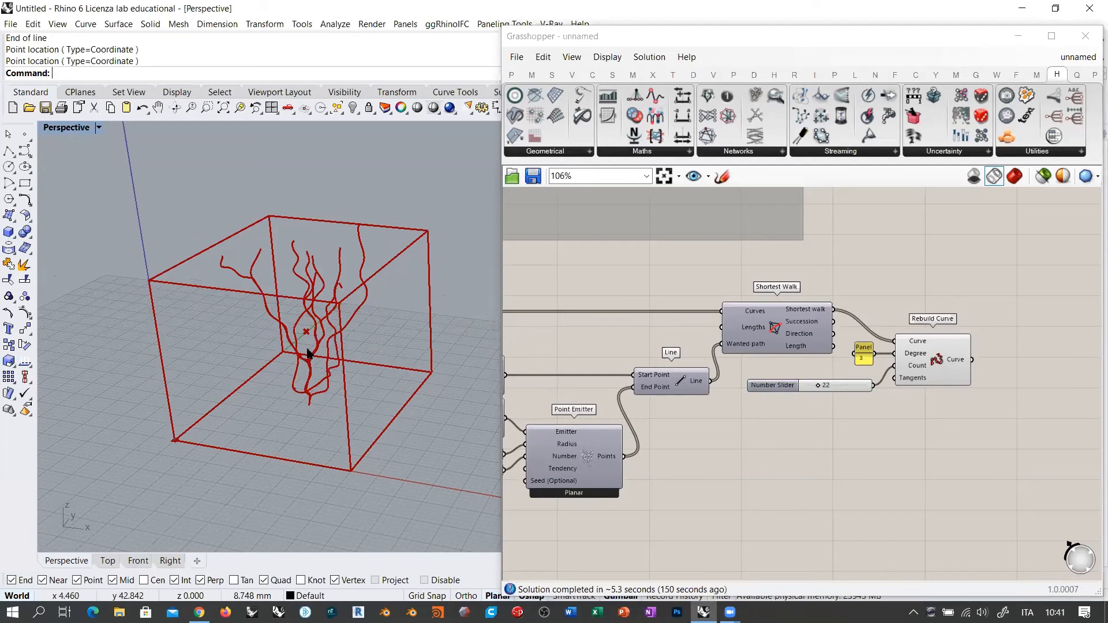
# Step: Group the entire 3D shortest-walk definition, disable it, and line the group up beneath the disabled group above
pyautogui.scroll(-6, 750, 376)
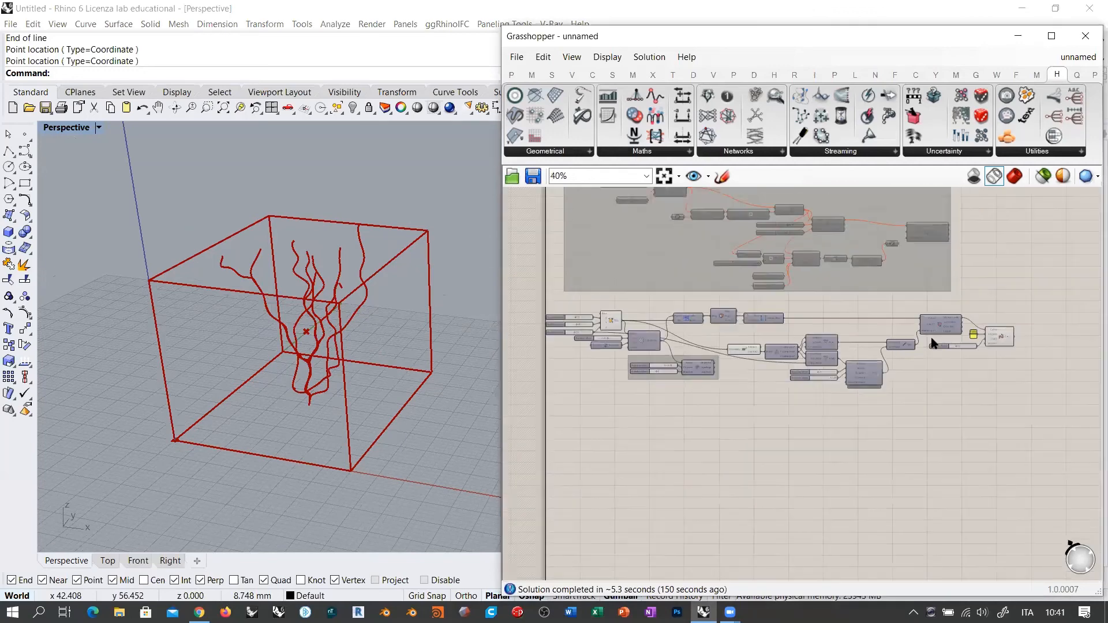
pyautogui.moveTo(1007, 306); pyautogui.dragTo(605, 419)
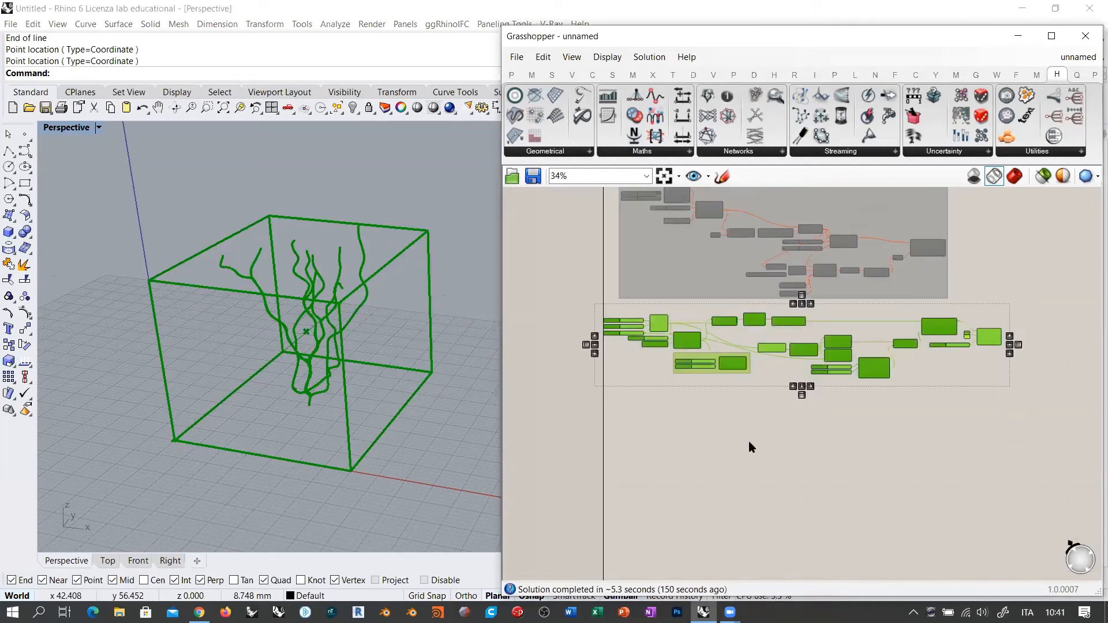
pyautogui.hotkey('ctrl', 'g')
pyautogui.hotkey('ctrl', 'e')
pyautogui.click(725, 448)
pyautogui.moveTo(616, 356); pyautogui.dragTo(635, 353)
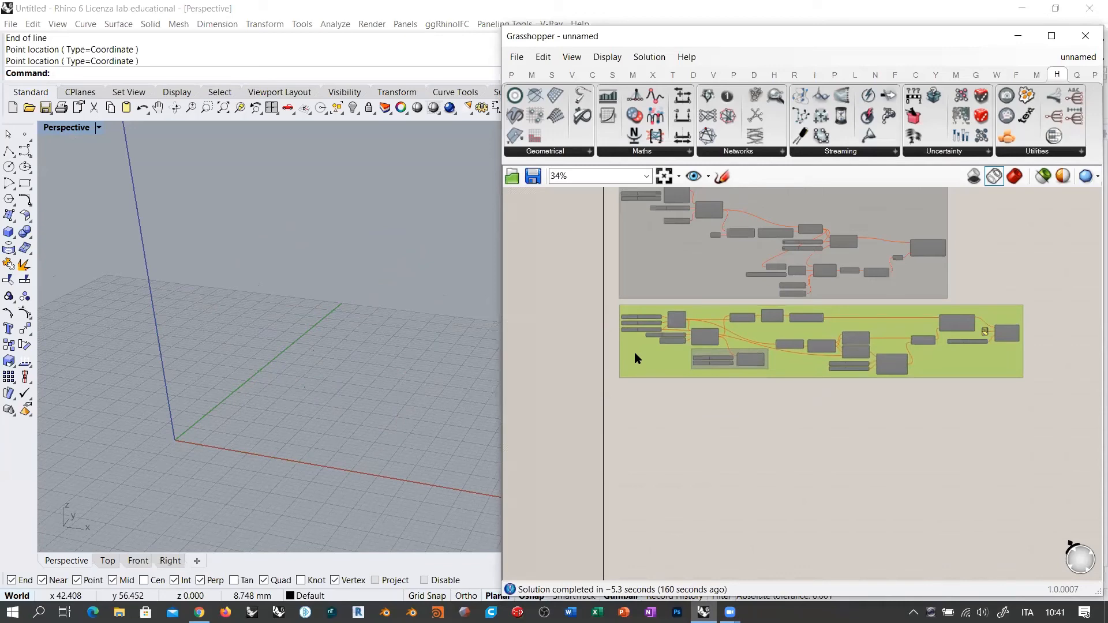
pyautogui.click(663, 436)
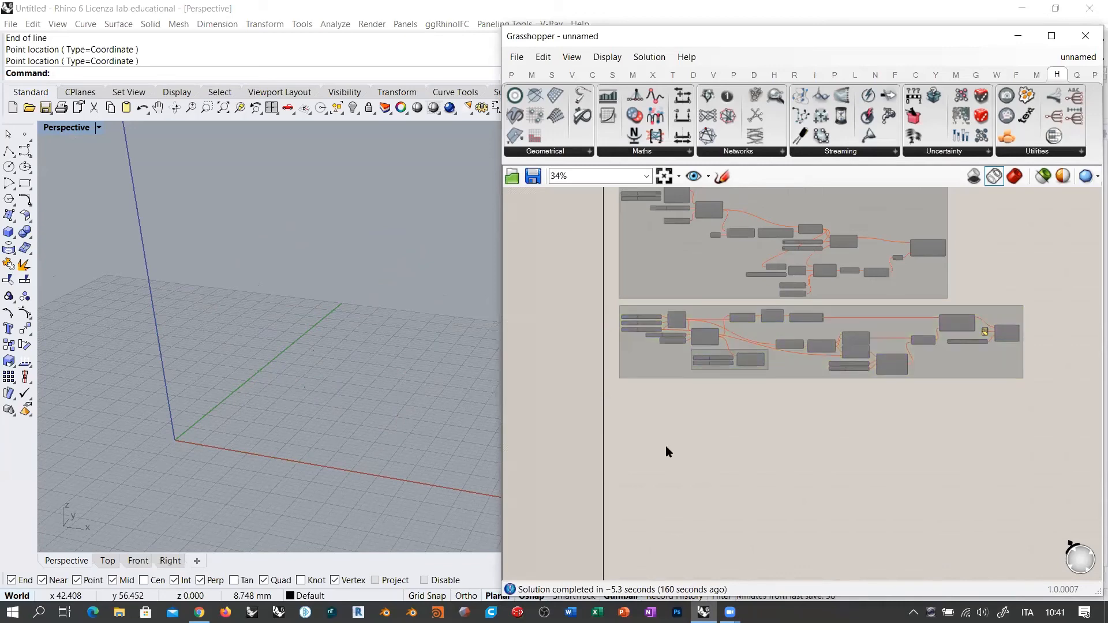
pyautogui.scroll(5, 614, 308)
pyautogui.click(635, 302)
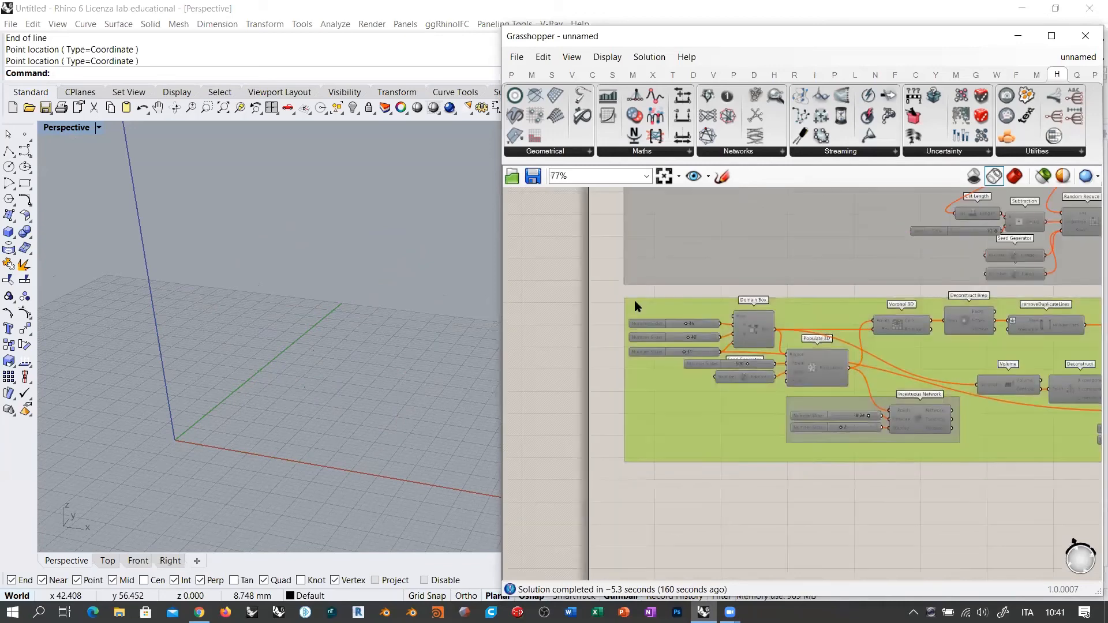
pyautogui.click(603, 294)
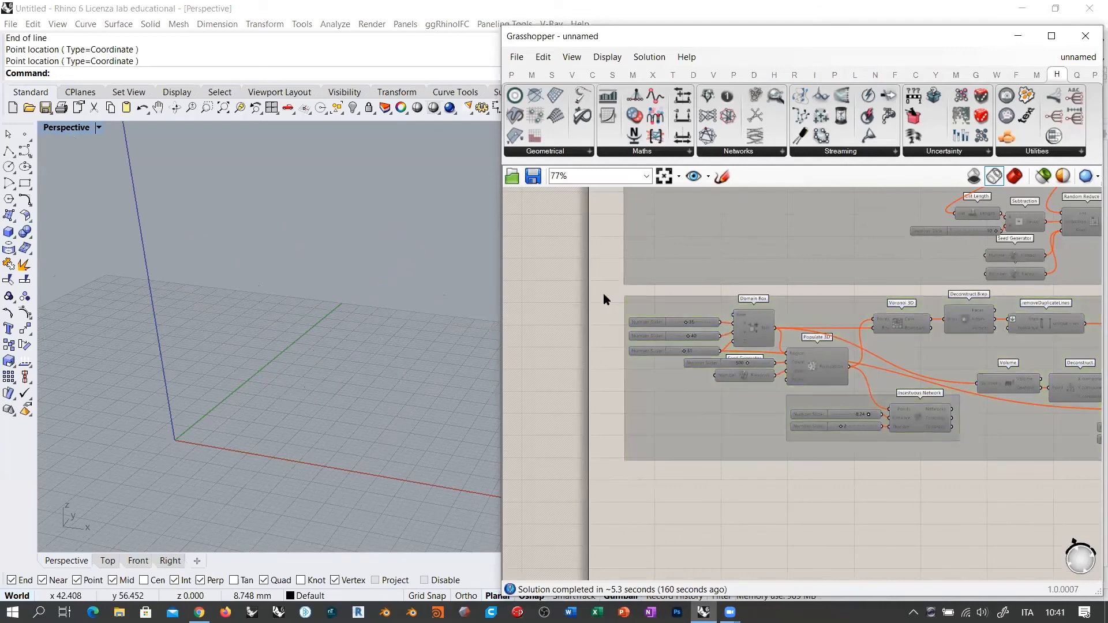
# Step: Switch the Rhino viewport to Top and add a Rectangle component in empty canvas space below the disabled groups
pyautogui.click(105, 561)
pyautogui.click(106, 562)
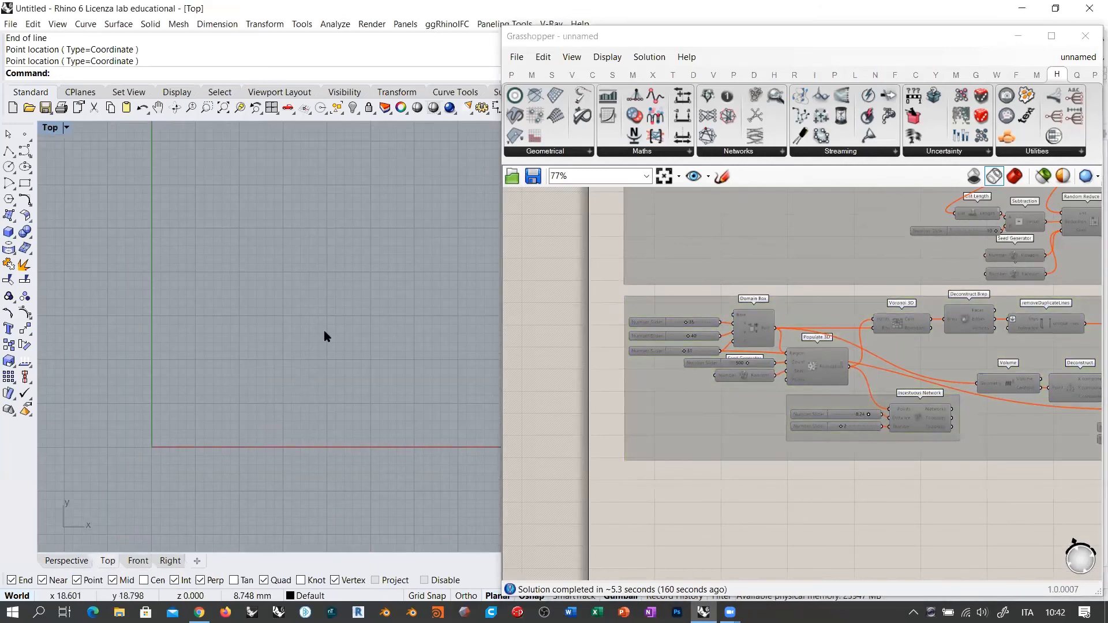
pyautogui.moveTo(321, 277); pyautogui.dragTo(252, 334, button='right')
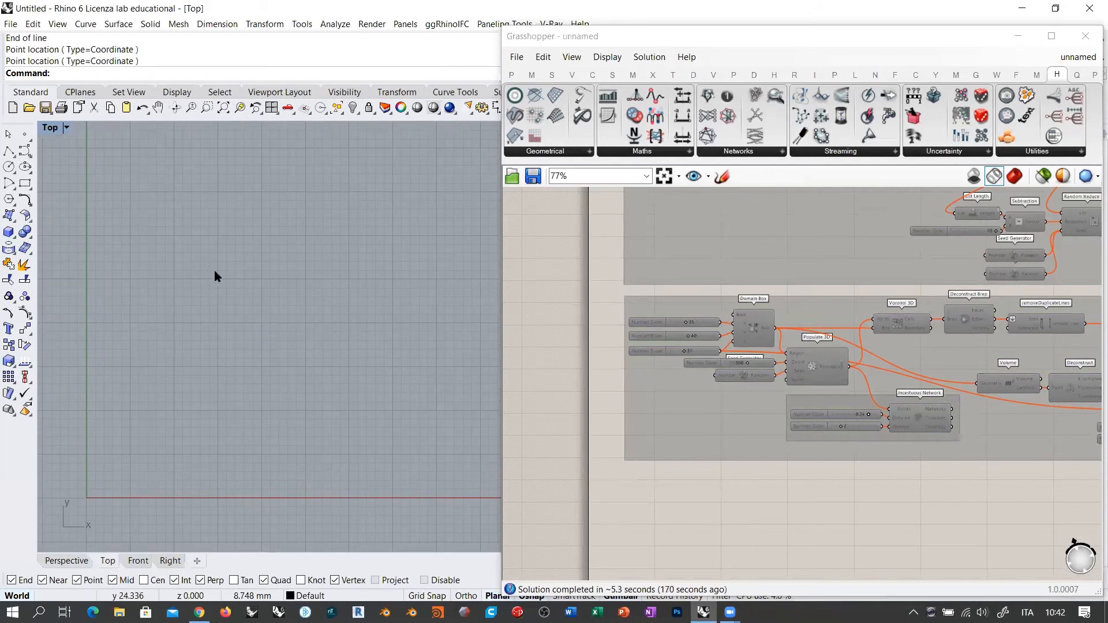
pyautogui.scroll(4, 698, 360)
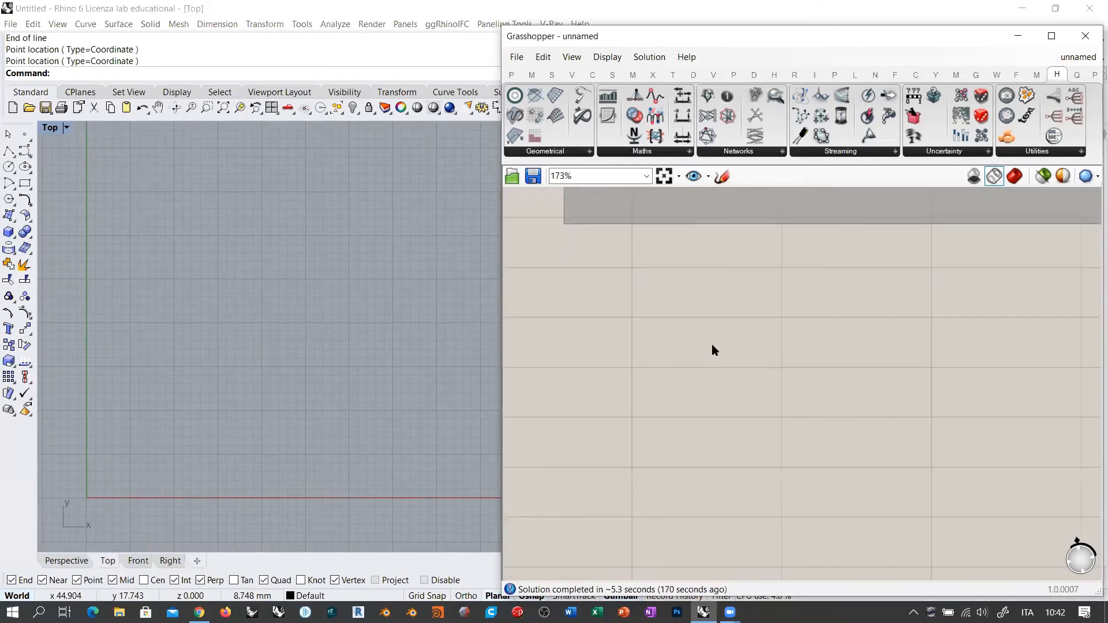
pyautogui.doubleClick(713, 345)
pyautogui.write('rect')
pyautogui.click(671, 328)
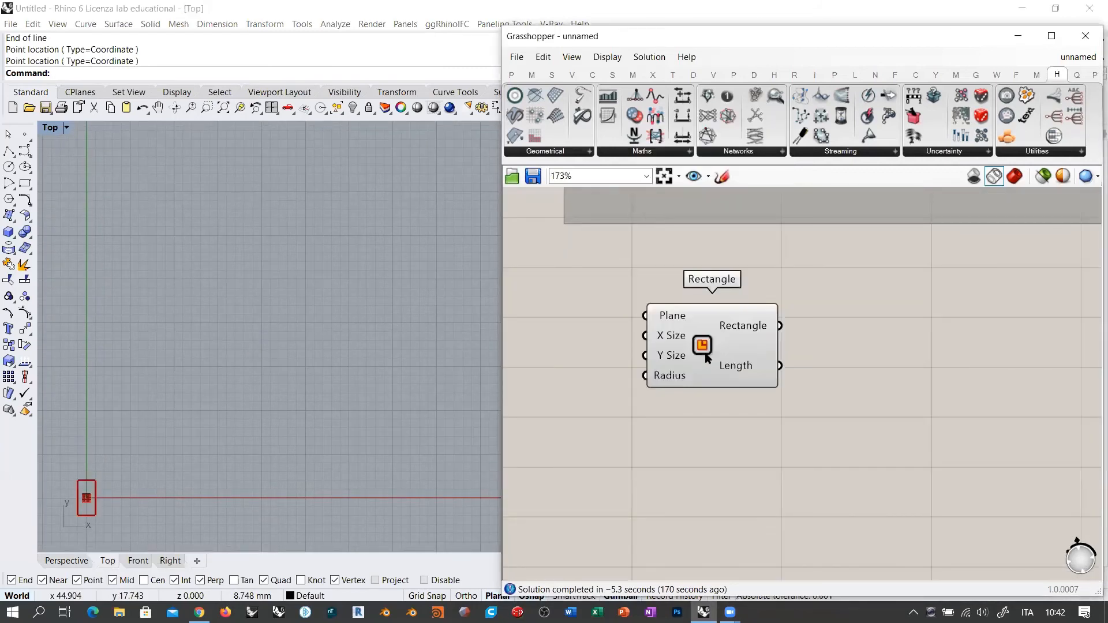
# Step: Create a number slider from 11, connect it to the Rectangle's X Size and Y Size, and set it to 46
pyautogui.doubleClick(669, 375)
pyautogui.write('11')
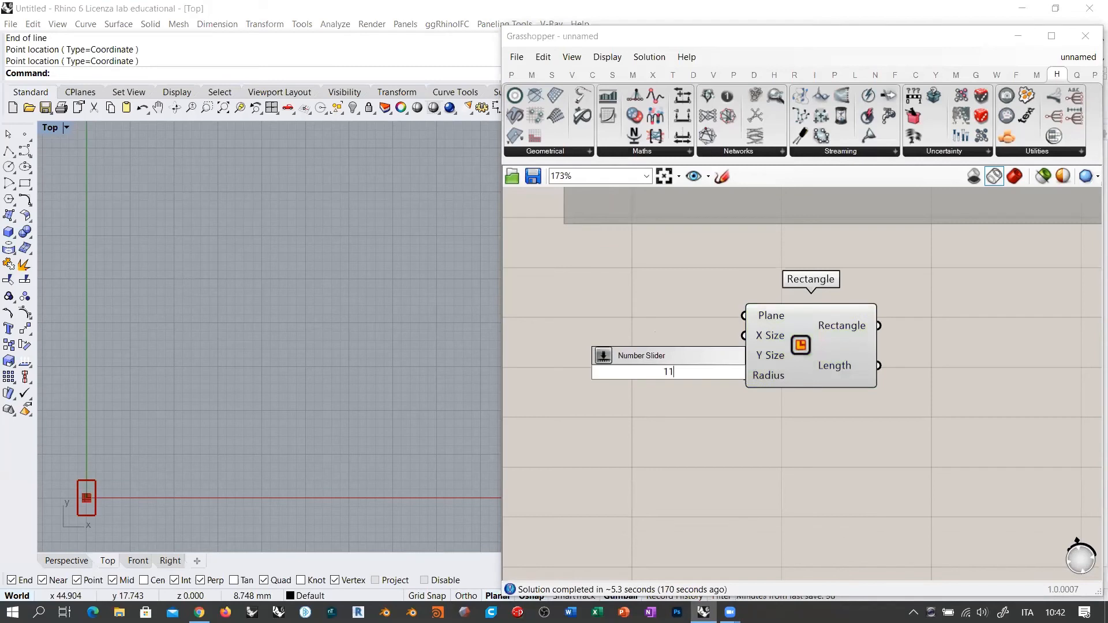
pyautogui.press('Return')
pyautogui.moveTo(714, 376); pyautogui.dragTo(656, 356)
pyautogui.moveTo(743, 337); pyautogui.dragTo(714, 354)
pyautogui.moveTo(744, 355); pyautogui.dragTo(692, 350)
pyautogui.click(699, 370)
pyautogui.click(663, 368)
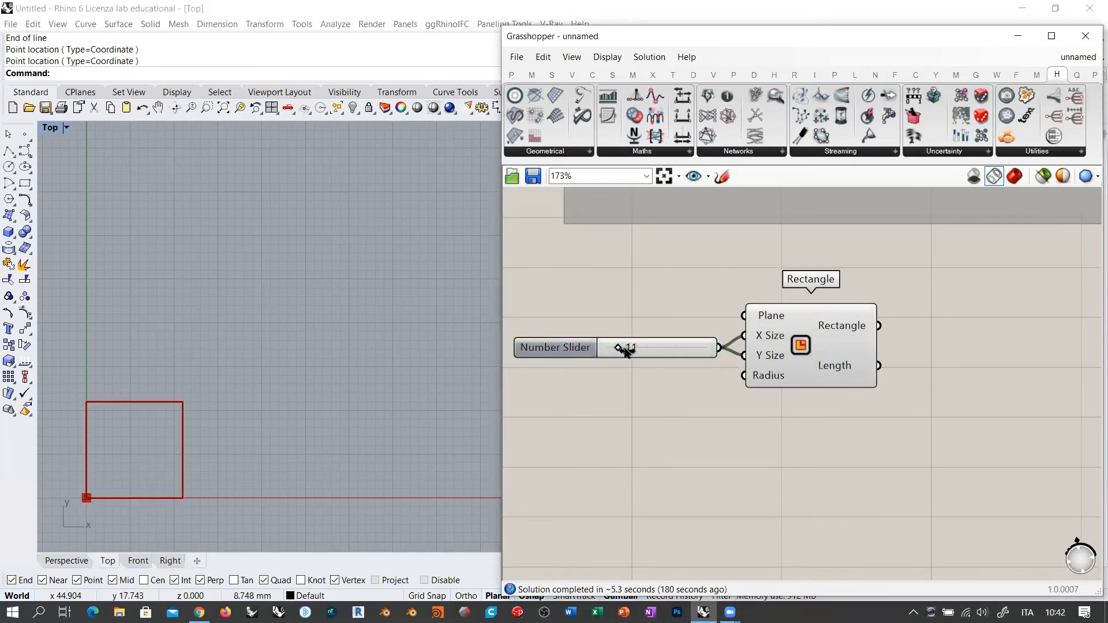
pyautogui.moveTo(623, 349); pyautogui.dragTo(654, 350)
pyautogui.moveTo(393, 320); pyautogui.dragTo(373, 359, button='right')
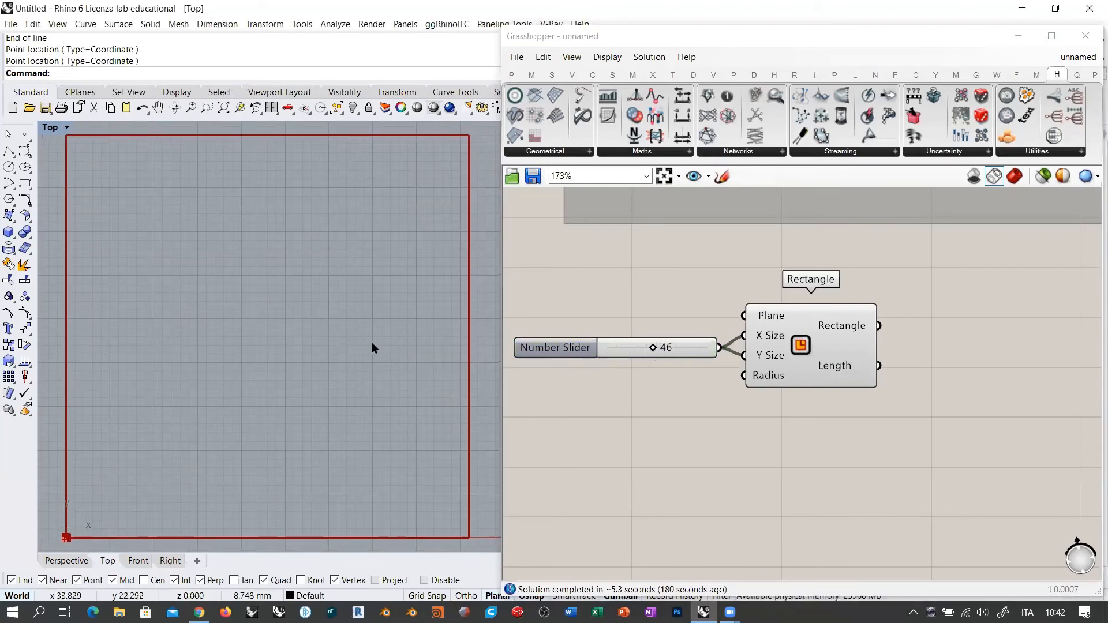
# Step: Add a Populate 2D component and connect the Rectangle output to its Region input
pyautogui.doubleClick(964, 338)
pyautogui.write('pop')
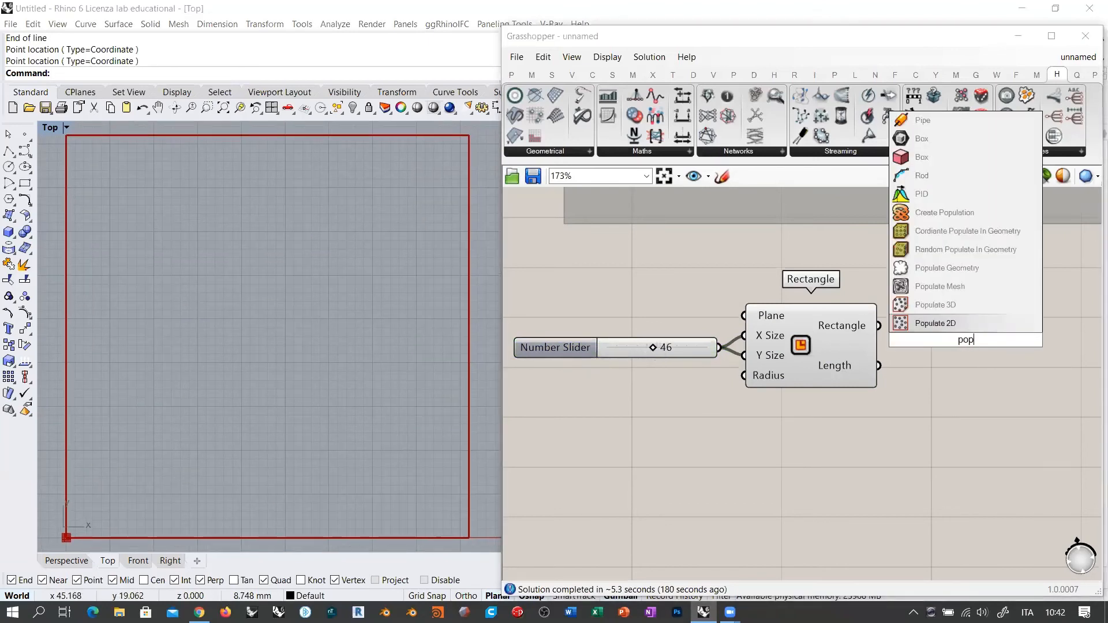
pyautogui.click(946, 324)
pyautogui.moveTo(935, 325); pyautogui.dragTo(970, 397)
# Step: Create a number slider with value 101, connect it to Populate 2D's Count, and place both close to the Rectangle component
pyautogui.doubleClick(863, 437)
pyautogui.write('101')
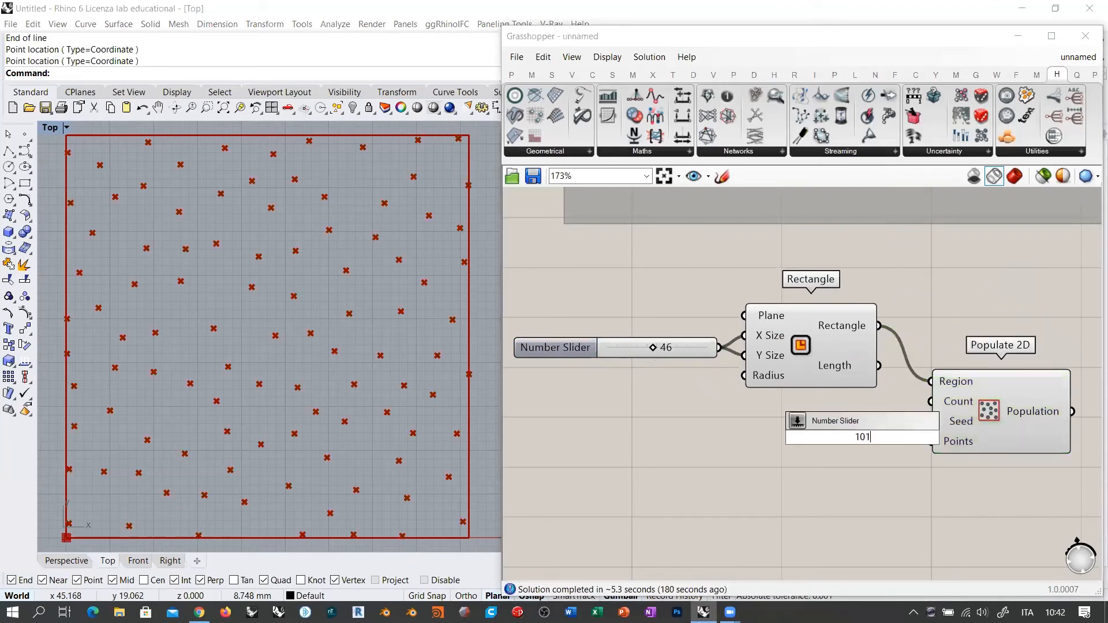
pyautogui.press('Return')
pyautogui.moveTo(866, 438); pyautogui.dragTo(802, 417)
pyautogui.moveTo(921, 420); pyautogui.dragTo(930, 402)
pyautogui.moveTo(881, 422); pyautogui.dragTo(856, 406)
pyautogui.moveTo(994, 410); pyautogui.dragTo(967, 392)
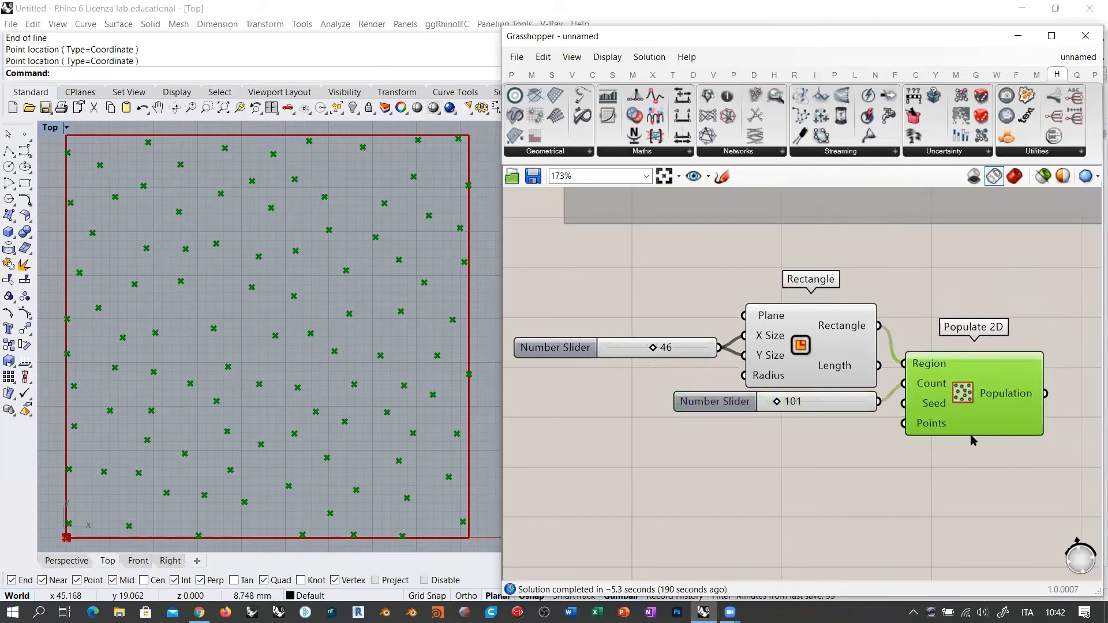
# Step: Add a Seed Generator component below the Count slider and connect its Random output to Populate 2D's Seed
pyautogui.click(889, 437)
pyautogui.doubleClick(837, 452)
pyautogui.write('ran')
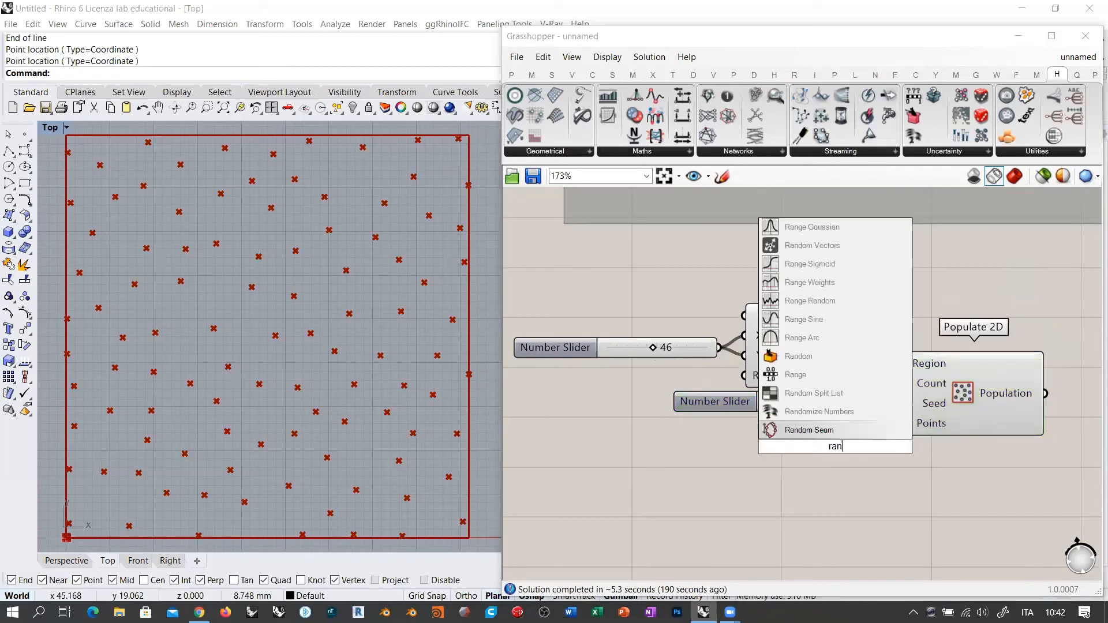
pyautogui.moveTo(857, 445); pyautogui.dragTo(781, 444)
pyautogui.write('seed')
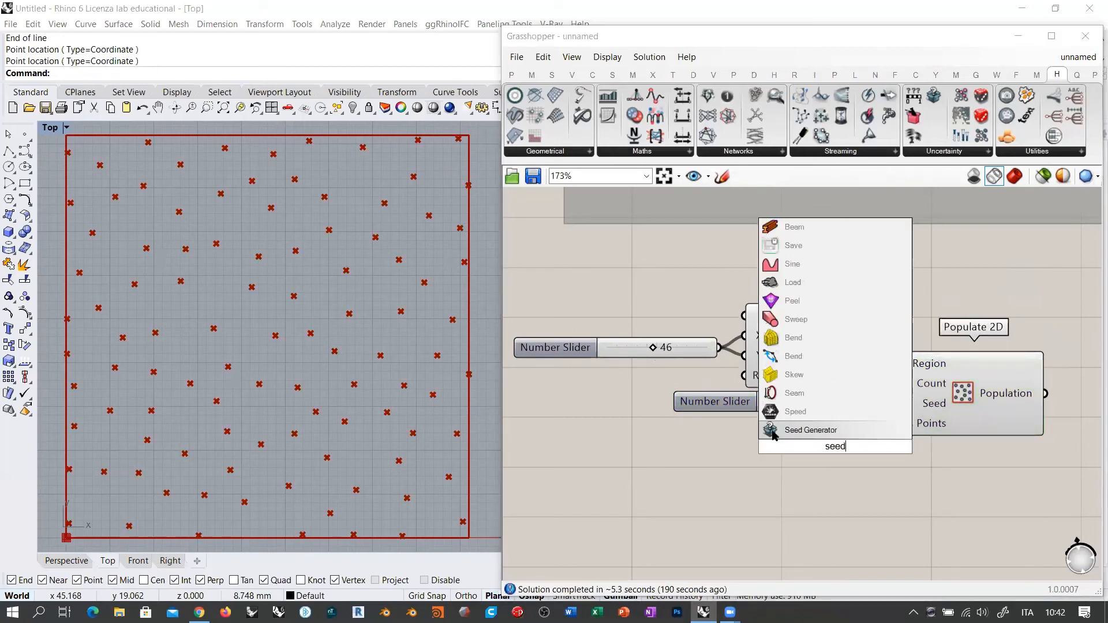
pyautogui.press('Return')
pyautogui.moveTo(873, 443); pyautogui.dragTo(837, 435)
pyautogui.moveTo(904, 404); pyautogui.dragTo(841, 432)
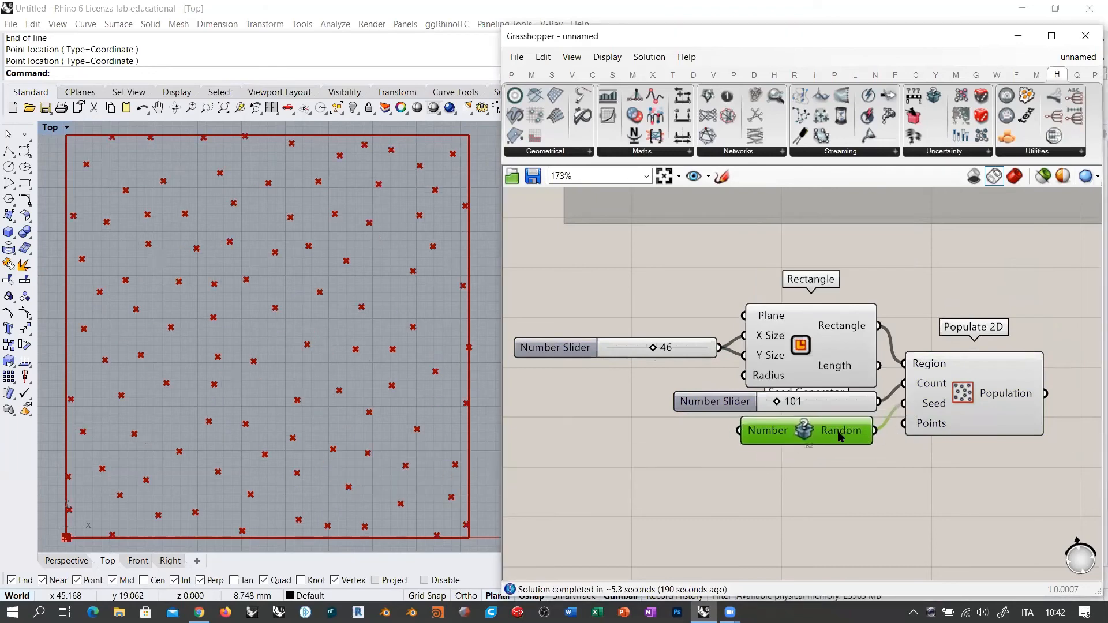
# Step: Align the Rectangle, Count slider and Seed Generator along their right edges, and bring Populate 2D slightly closer
pyautogui.moveTo(866, 477); pyautogui.dragTo(782, 315)
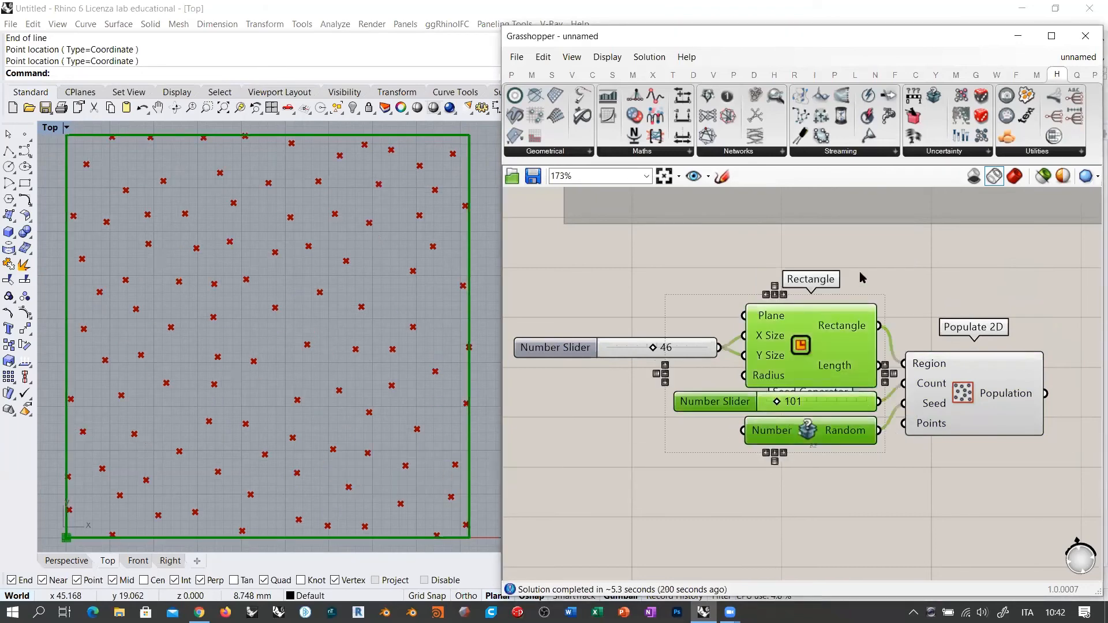
pyautogui.click(922, 272)
pyautogui.moveTo(967, 395); pyautogui.dragTo(958, 393)
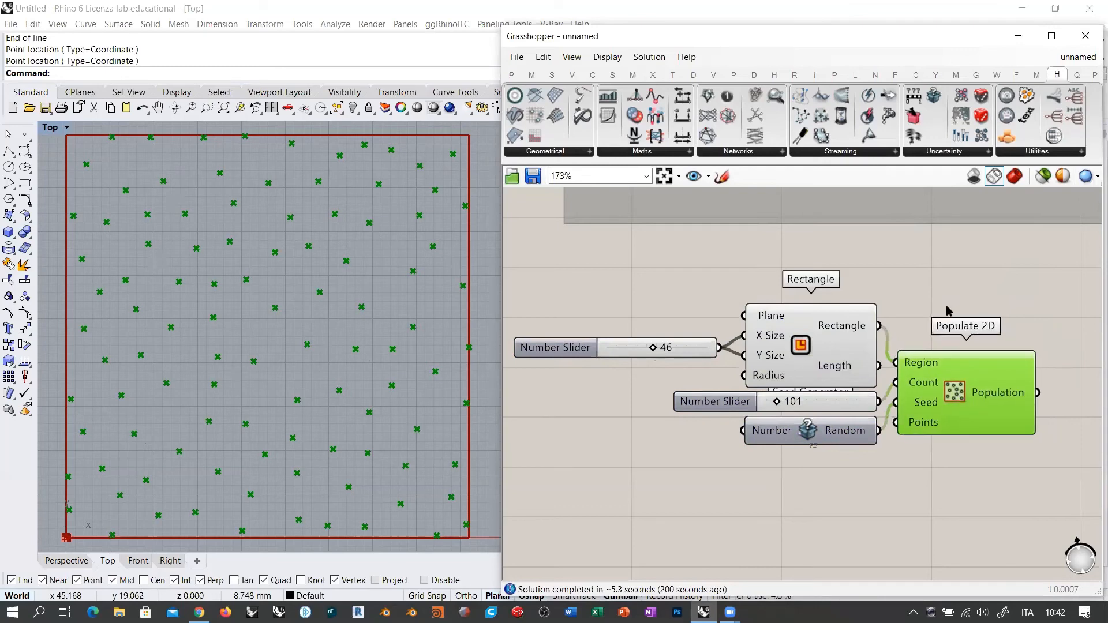
pyautogui.click(945, 317)
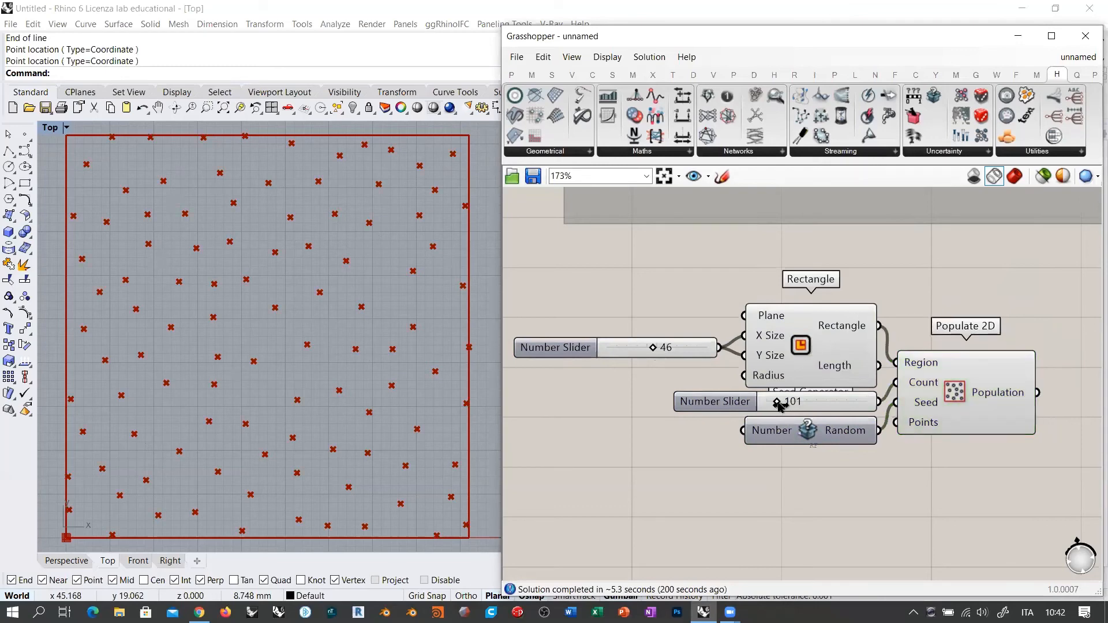
# Step: Set the Populate 2D Count slider to 286 and move Populate 2D down level with its slider
pyautogui.moveTo(776, 401); pyautogui.dragTo(796, 402)
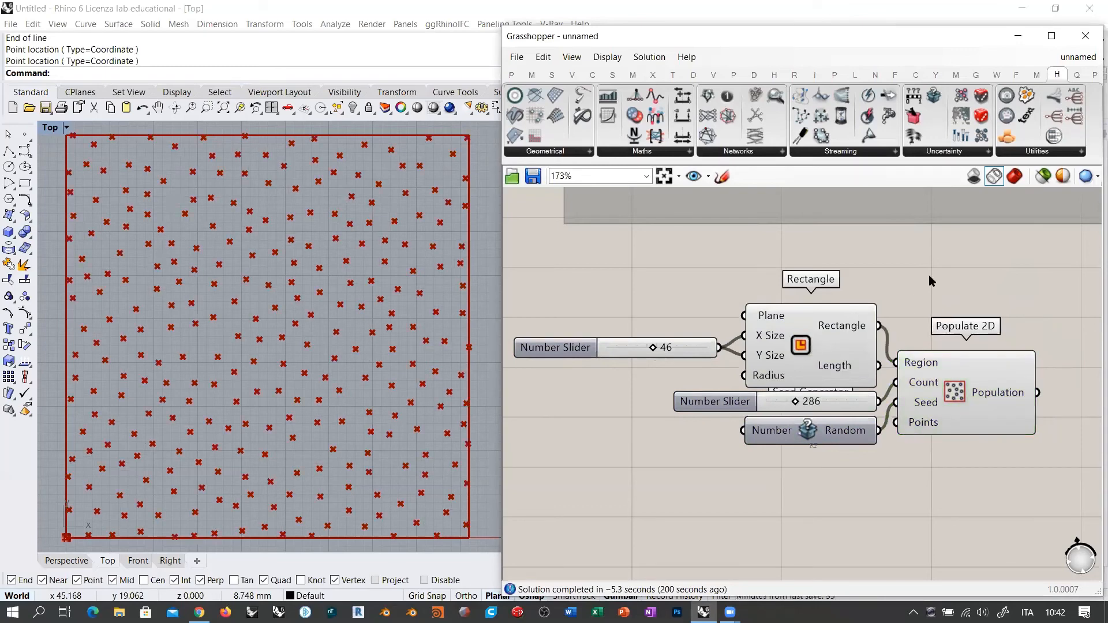
pyautogui.moveTo(931, 384); pyautogui.dragTo(738, 366, button='right')
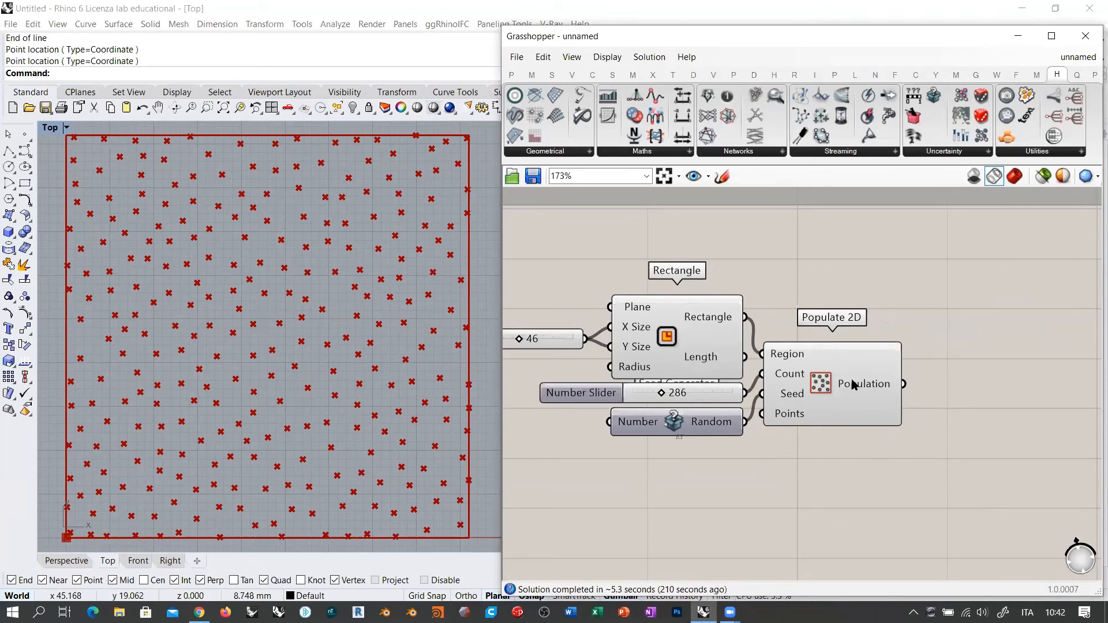
pyautogui.moveTo(825, 383); pyautogui.dragTo(830, 402)
pyautogui.click(944, 304)
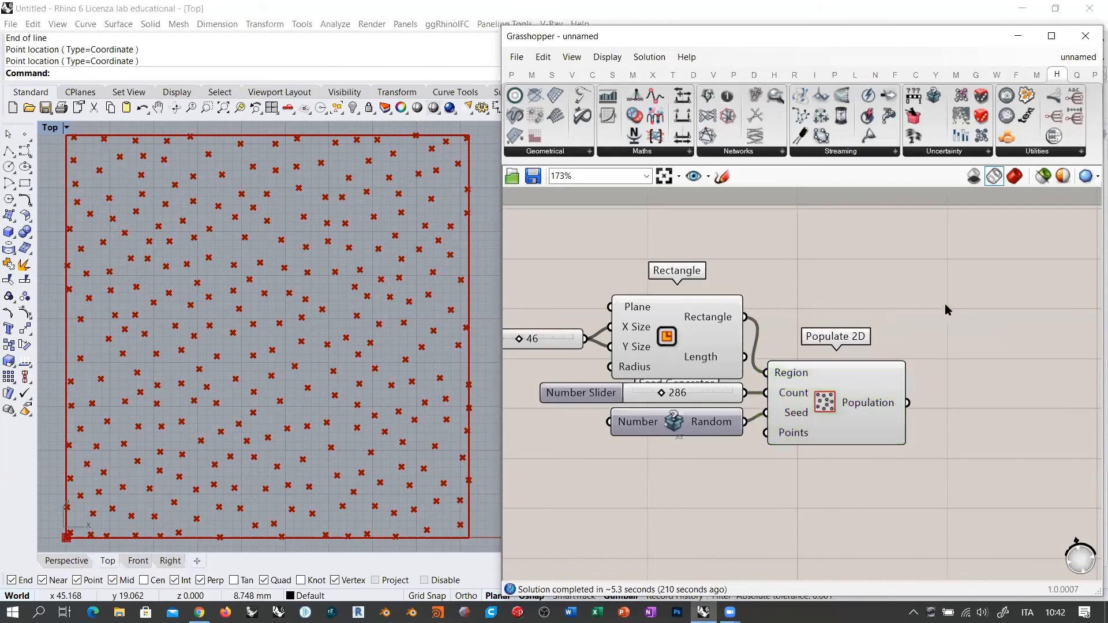
# Step: Add a planar Voronoi component, connecting Population to its Points and the Rectangle output to its Boundary
pyautogui.moveTo(944, 304); pyautogui.dragTo(903, 314, button='right')
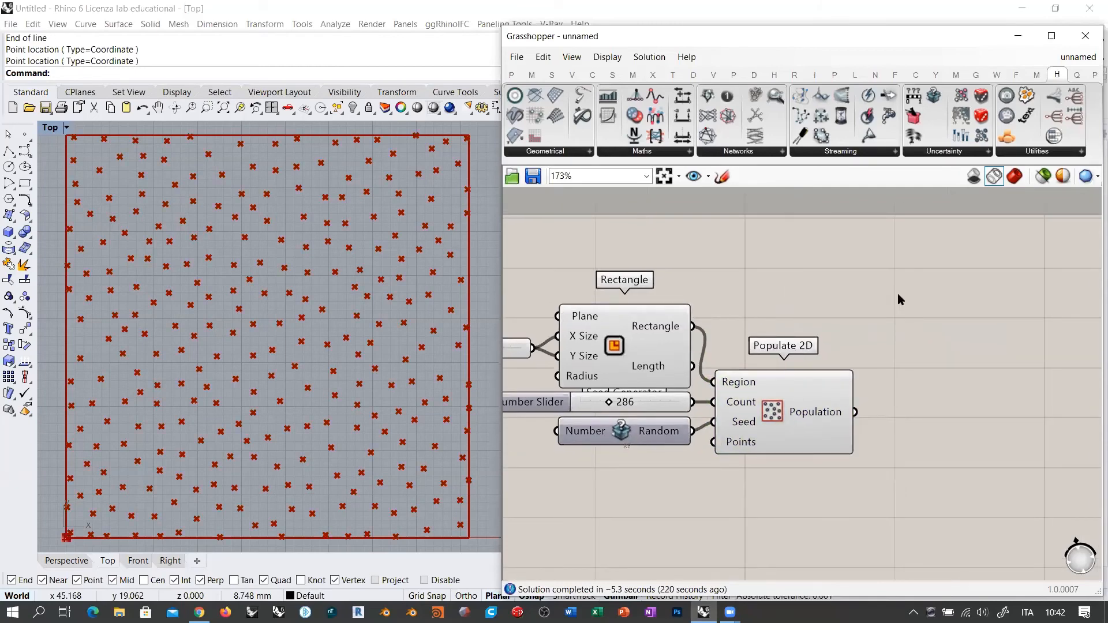
pyautogui.doubleClick(898, 294)
pyautogui.write('vor')
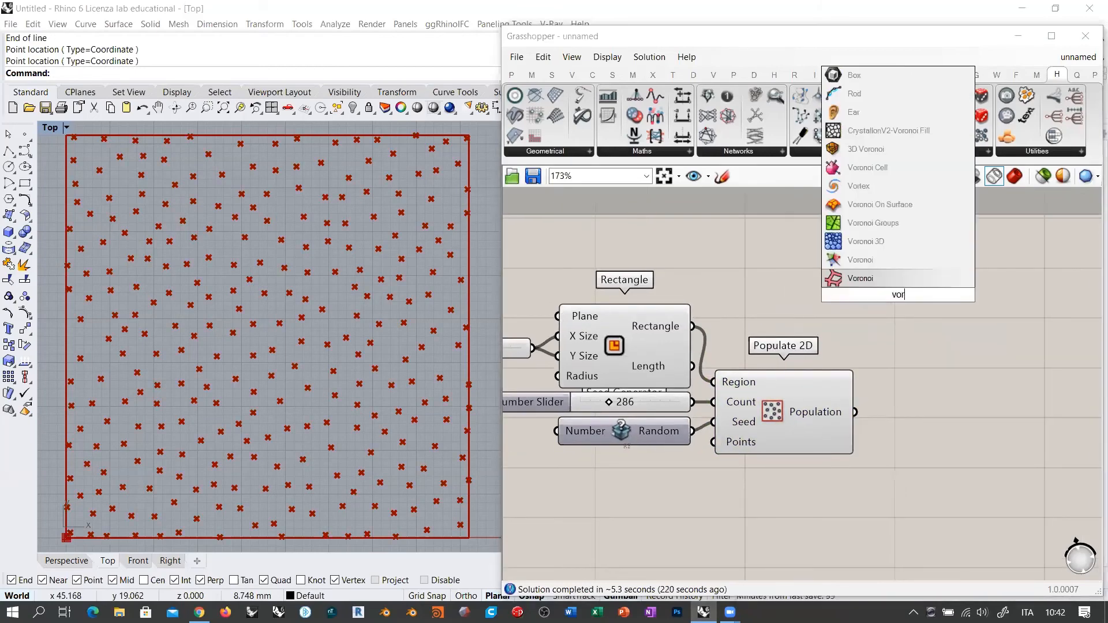
pyautogui.click(874, 279)
pyautogui.moveTo(816, 316); pyautogui.dragTo(758, 291, button='right')
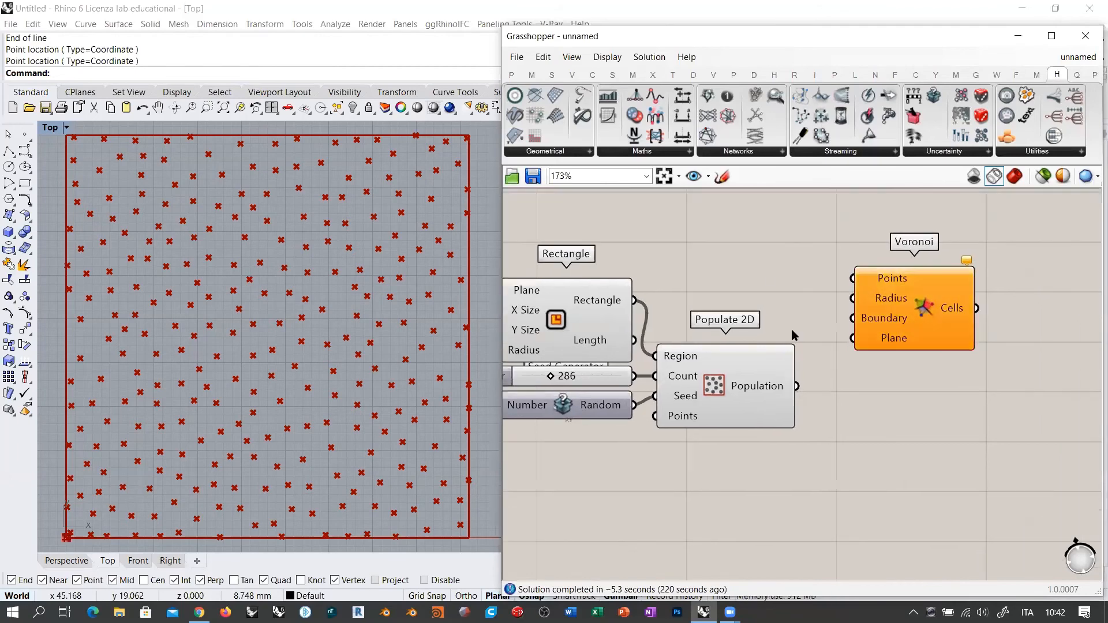
pyautogui.moveTo(795, 386); pyautogui.dragTo(916, 310)
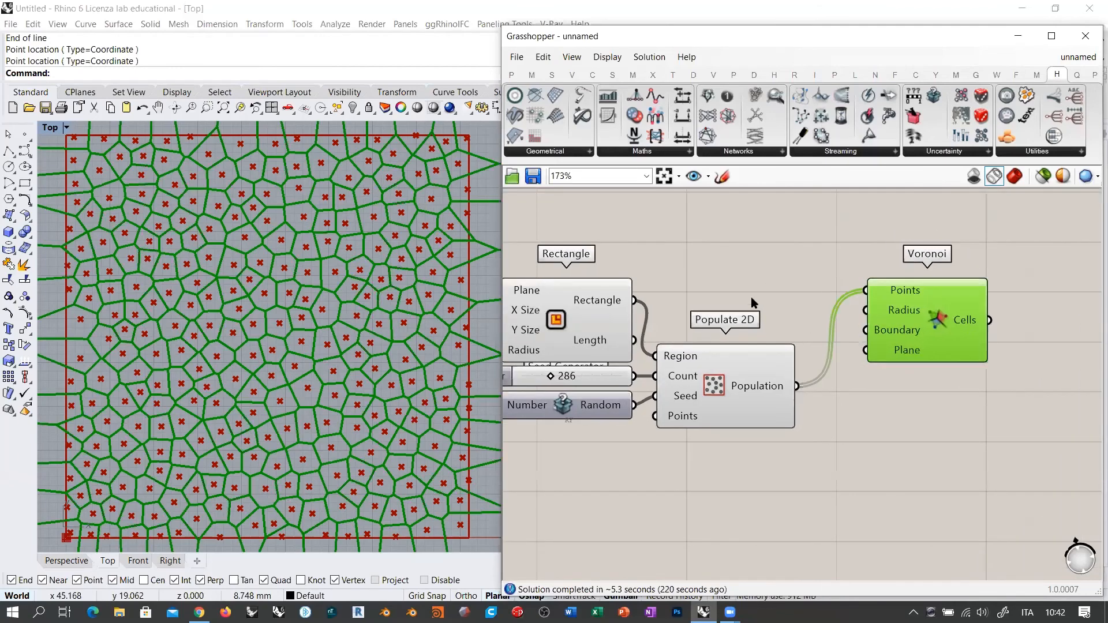
pyautogui.click(751, 296)
pyautogui.moveTo(633, 300); pyautogui.dragTo(890, 293)
# Step: Turn off the preview of the Populate 2D and Rectangle components
pyautogui.click(727, 389)
pyautogui.hotkey('ctrl', 'q')
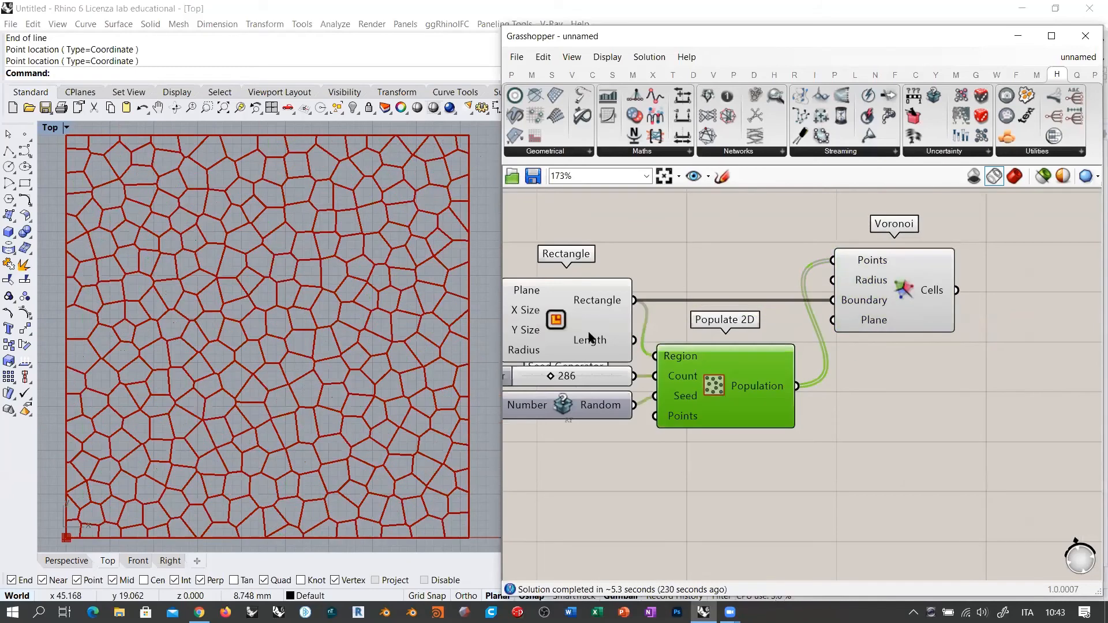
pyautogui.click(590, 332)
pyautogui.hotkey('ctrl', 'q')
pyautogui.click(720, 258)
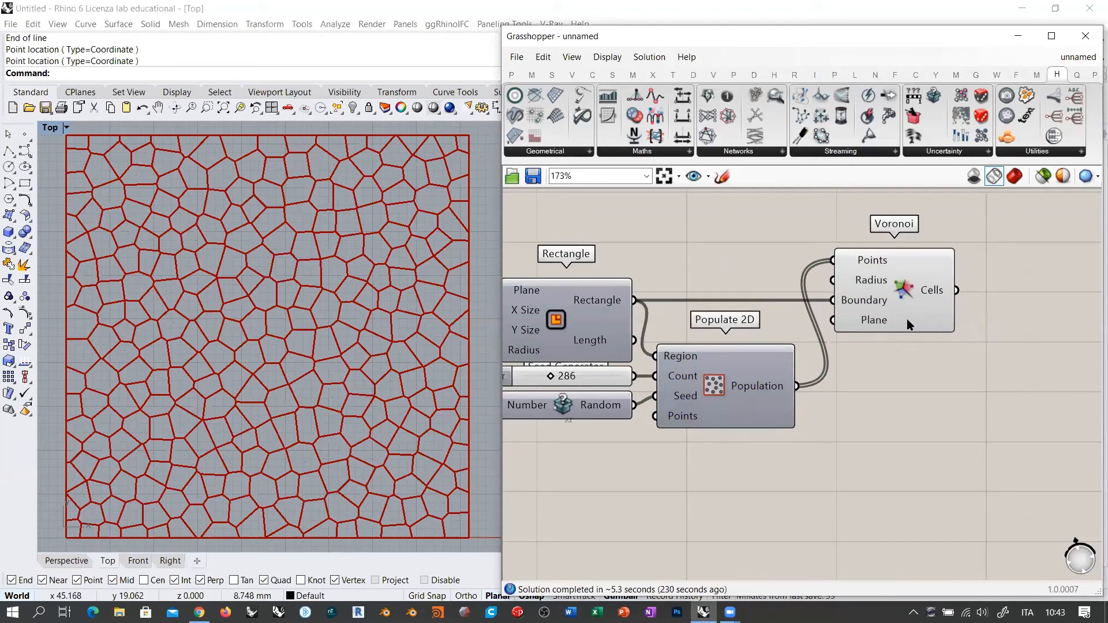
# Step: Set the Populate 2D Count slider to 627 for a denser Voronoi pattern
pyautogui.moveTo(551, 377); pyautogui.dragTo(585, 383)
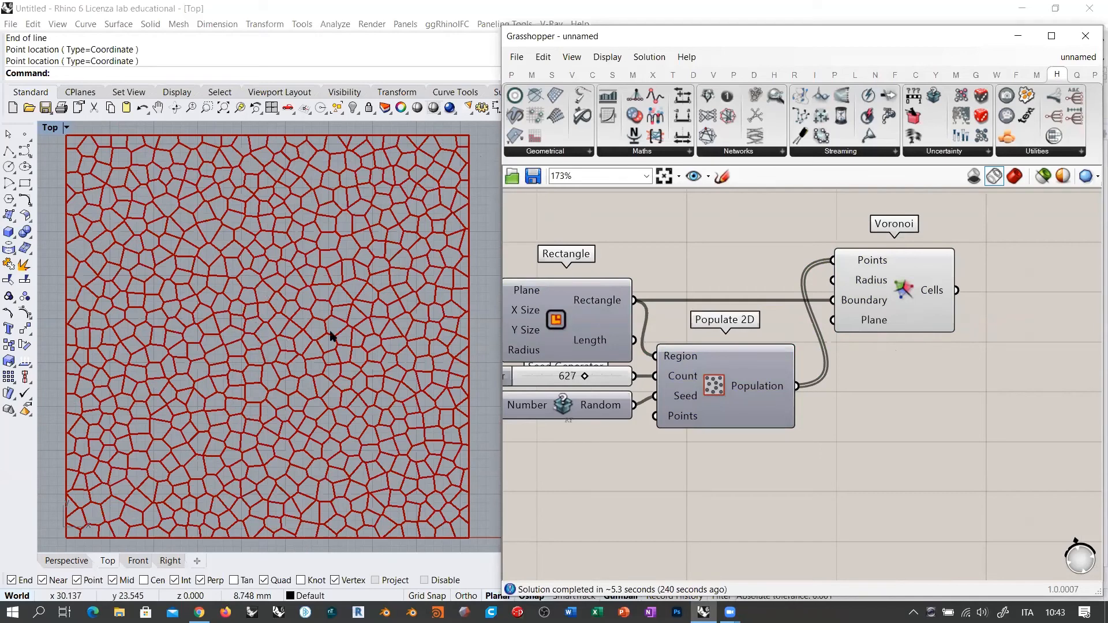
pyautogui.moveTo(912, 339); pyautogui.dragTo(652, 369, button='right')
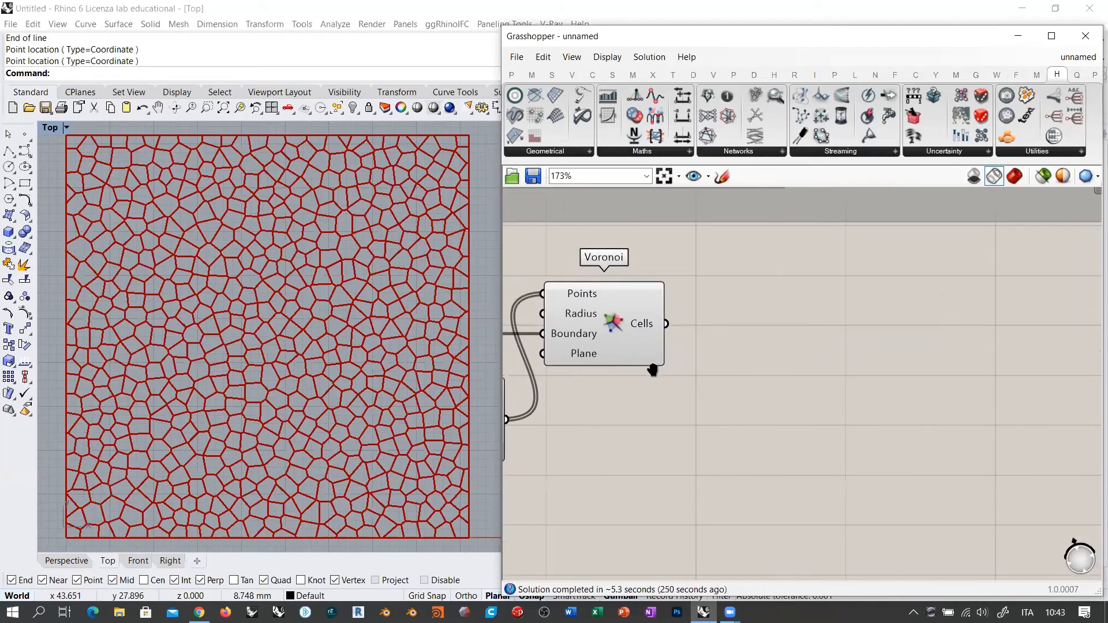
# Step: Add an Explode component and connect the Voronoi Cells output to its Curve input
pyautogui.moveTo(644, 327)
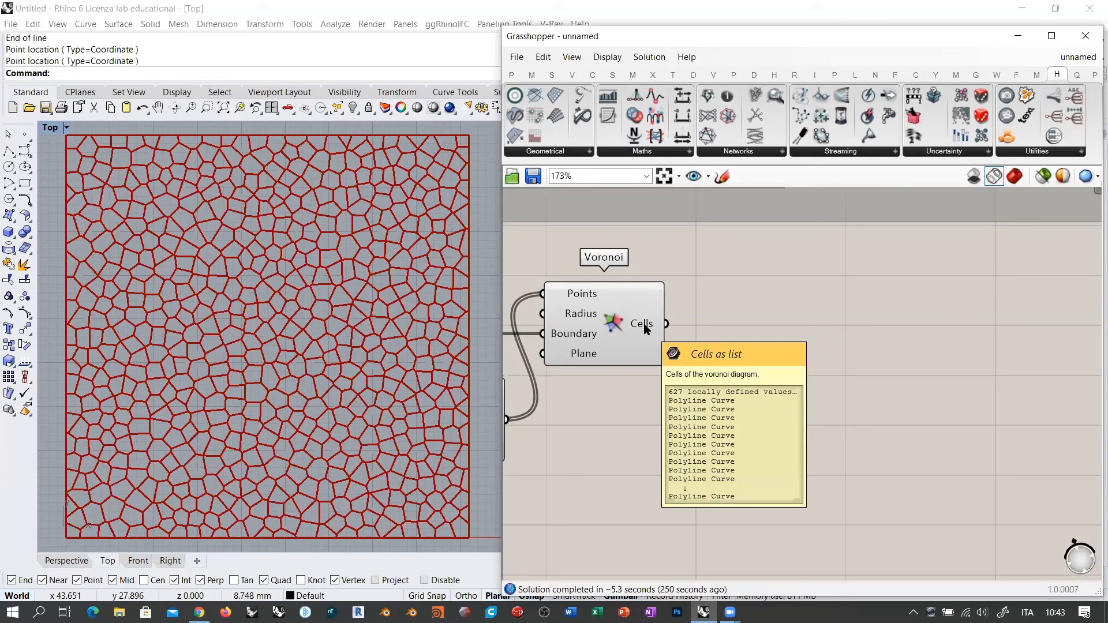
pyautogui.doubleClick(732, 330)
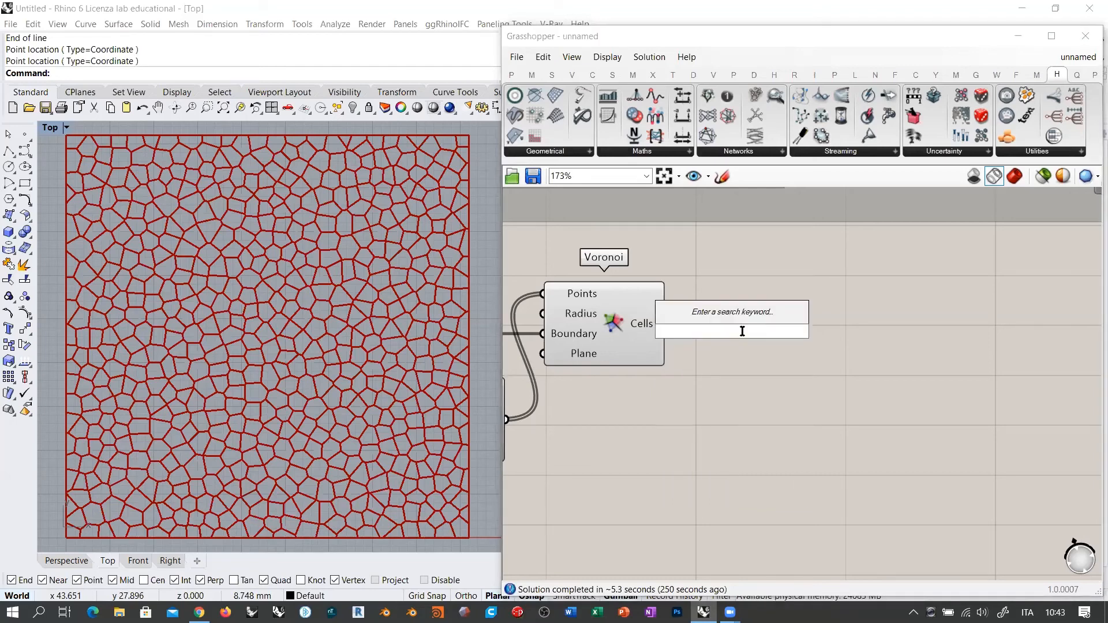
pyautogui.write('ex')
pyautogui.click(801, 347)
pyautogui.doubleClick(726, 319)
pyautogui.write('d')
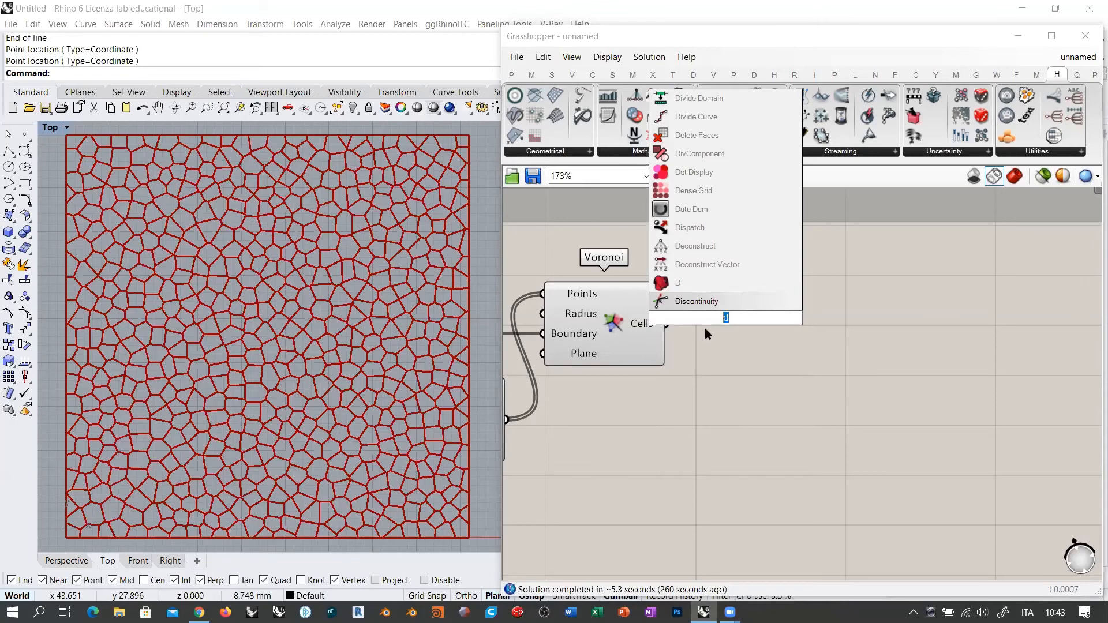
pyautogui.press('BackSpace')
pyautogui.write('expl')
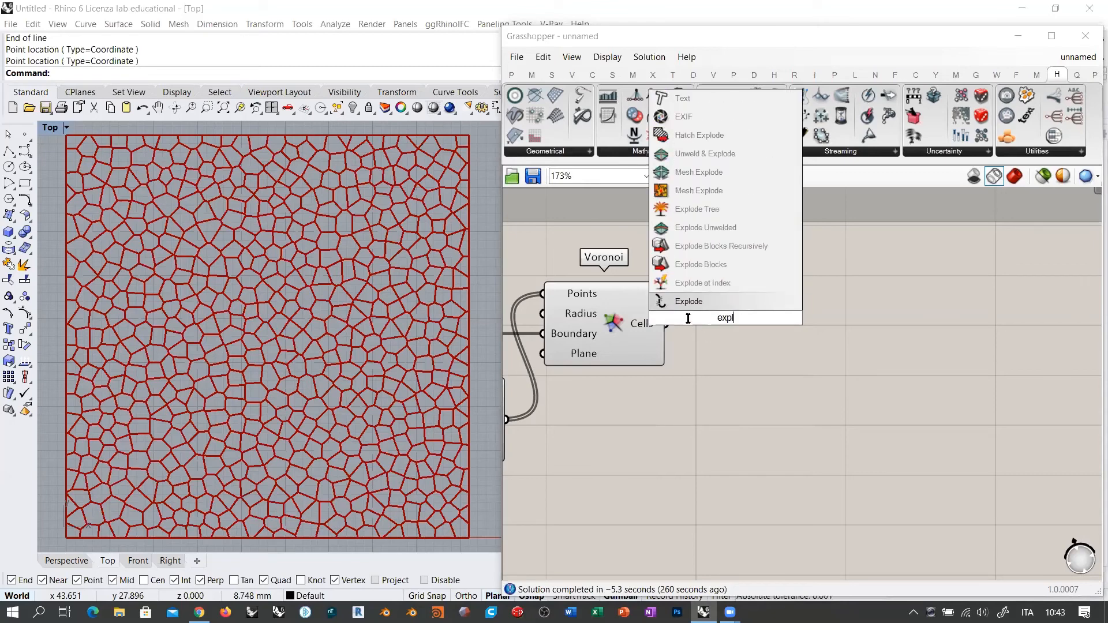
pyautogui.press('Return')
pyautogui.moveTo(666, 323); pyautogui.dragTo(733, 328)
pyautogui.click(621, 336)
pyautogui.scroll(3, 705, 388)
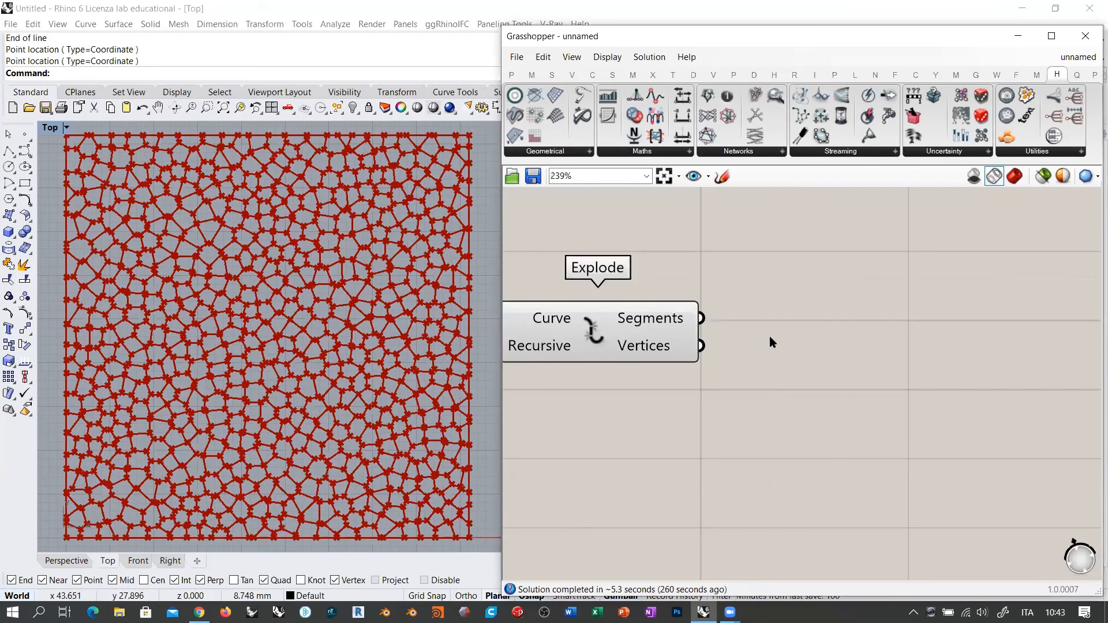
# Step: Add a removeDuplicateLines component and connect Explode's Segments output to its lines input
pyautogui.doubleClick(801, 332)
pyautogui.write('rem')
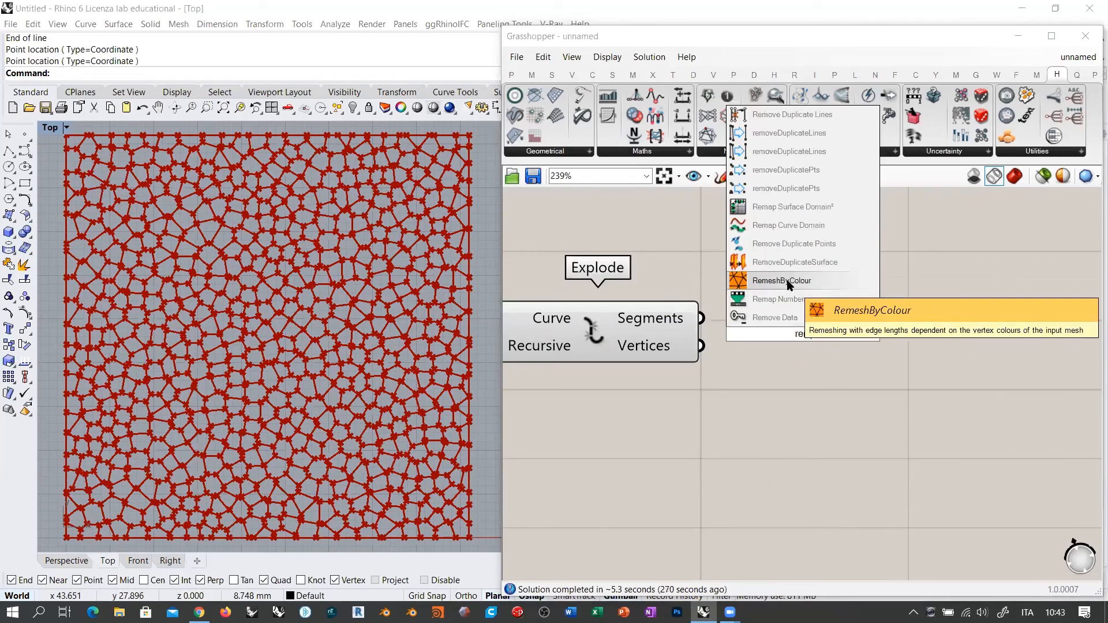
pyautogui.click(791, 151)
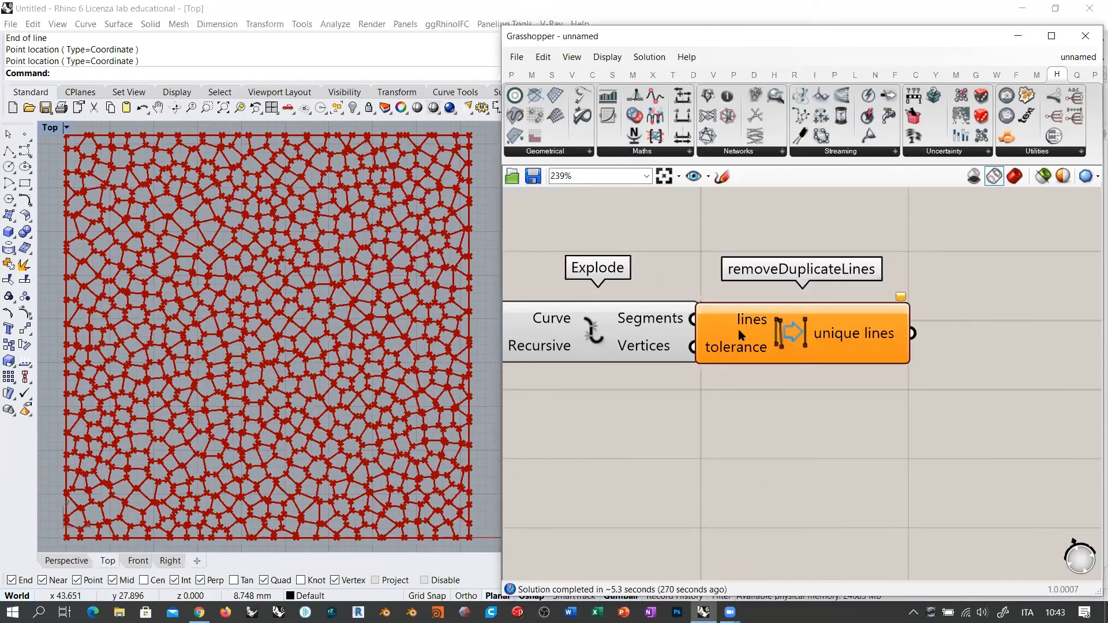
pyautogui.moveTo(738, 329); pyautogui.dragTo(701, 318)
# Step: Turn off Explode's preview, flatten the lines input of removeDuplicateLines, and space the component farther from Explode
pyautogui.click(651, 338)
pyautogui.rightClick(819, 330)
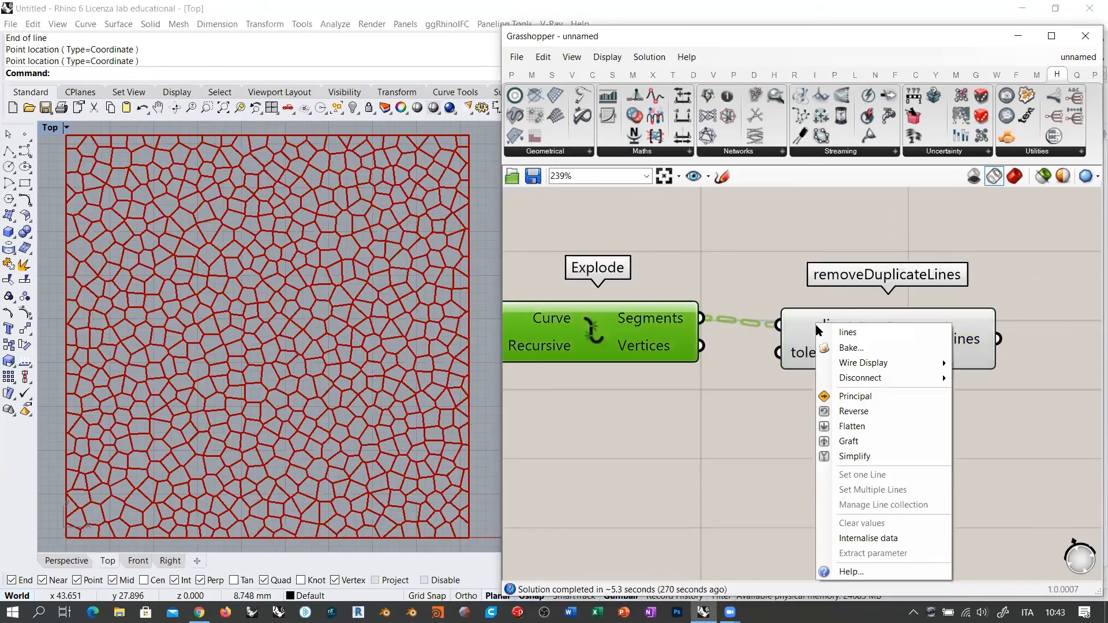
pyautogui.click(853, 426)
pyautogui.click(833, 321)
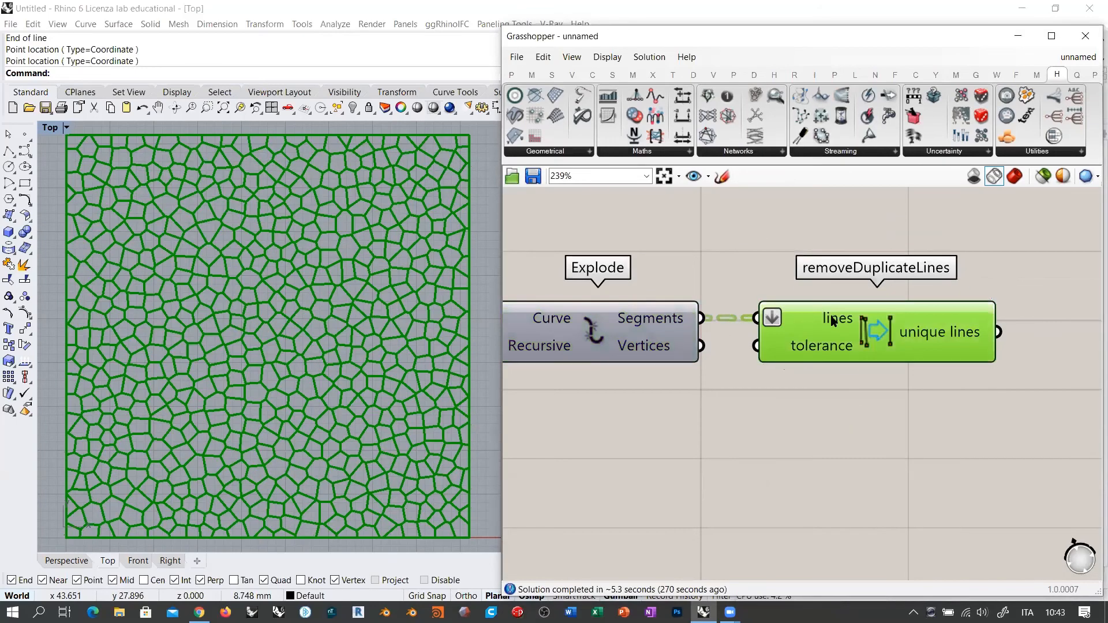
pyautogui.moveTo(960, 332)
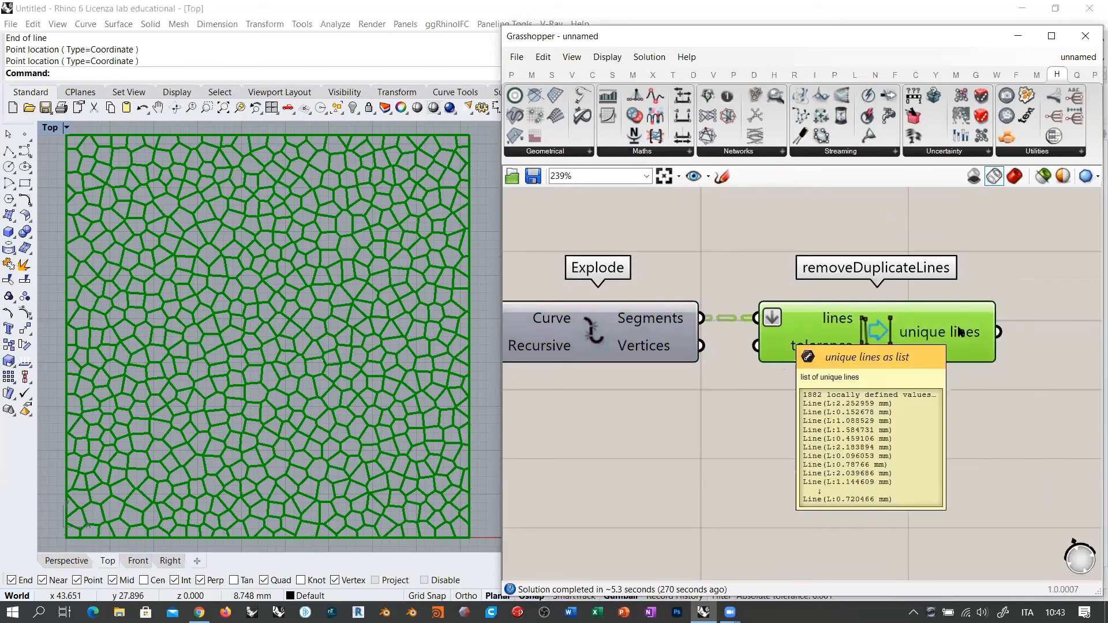
pyautogui.moveTo(879, 337); pyautogui.dragTo(951, 340)
pyautogui.click(910, 417)
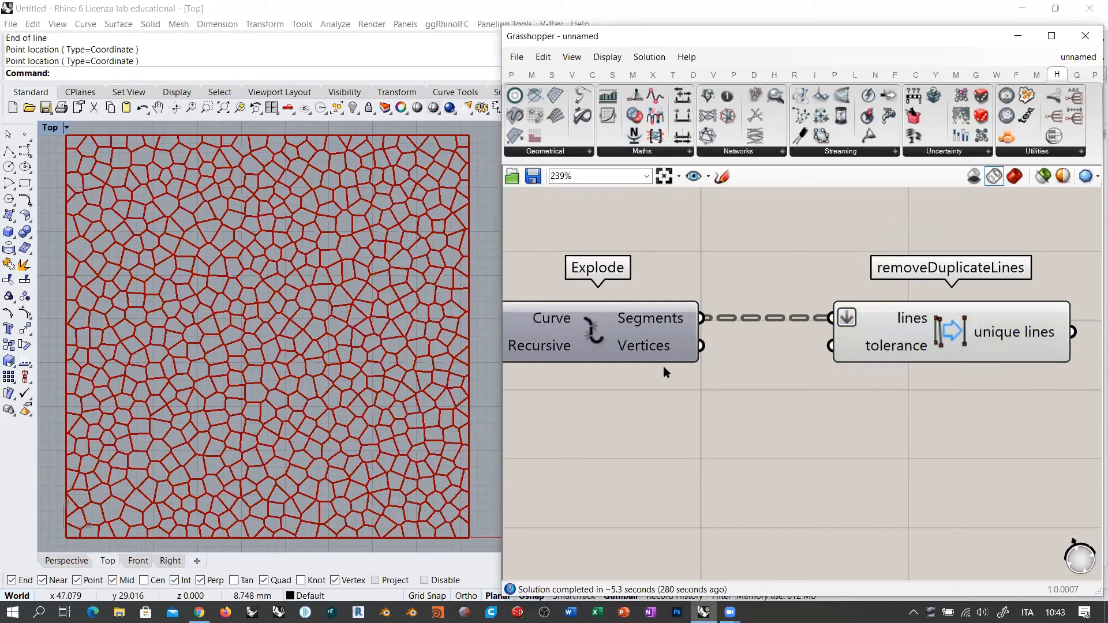
# Step: Add a removeDuplicatePts component beneath removeDuplicateLines, flatten its points input, and connect Explode's Vertices output to it
pyautogui.moveTo(655, 354)
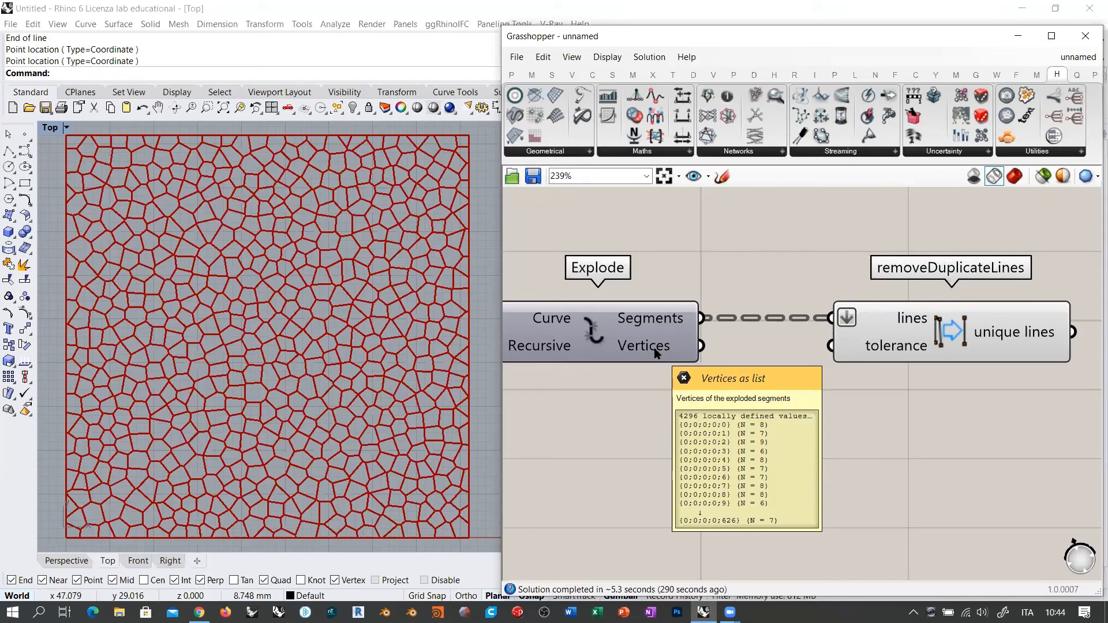
pyautogui.doubleClick(902, 441)
pyautogui.write('re')
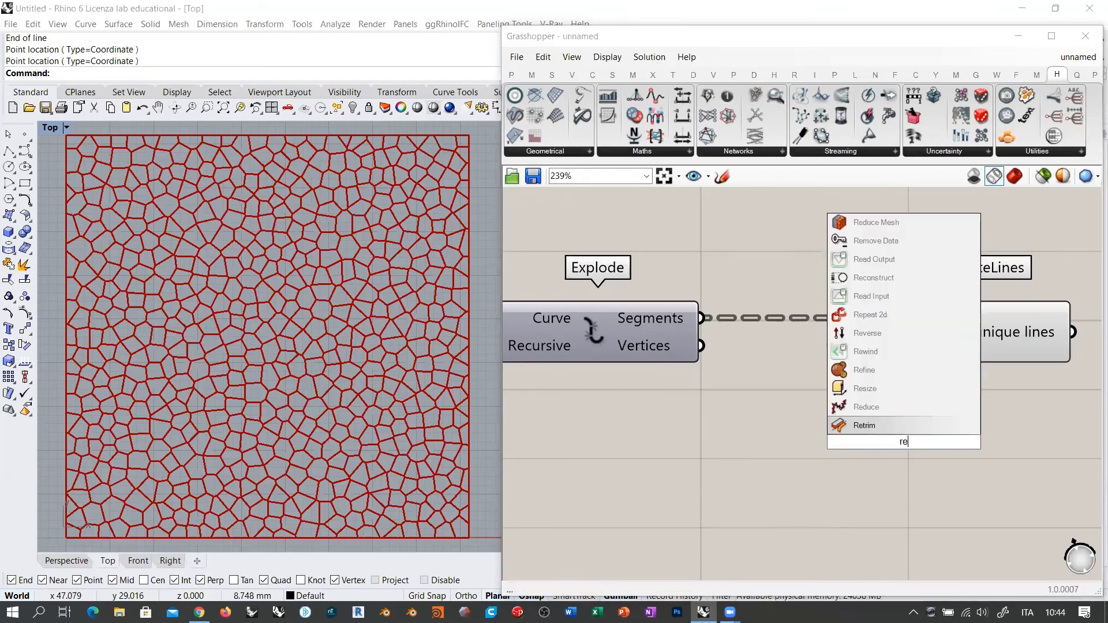
pyautogui.write('m')
pyautogui.click(891, 295)
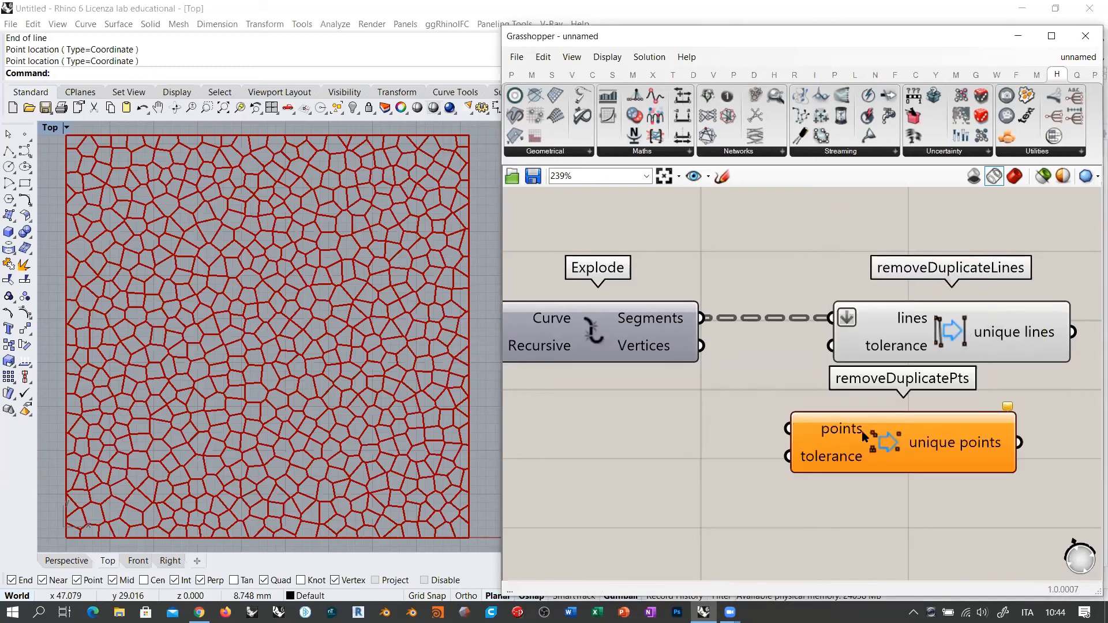
pyautogui.rightClick(827, 431)
pyautogui.click(863, 433)
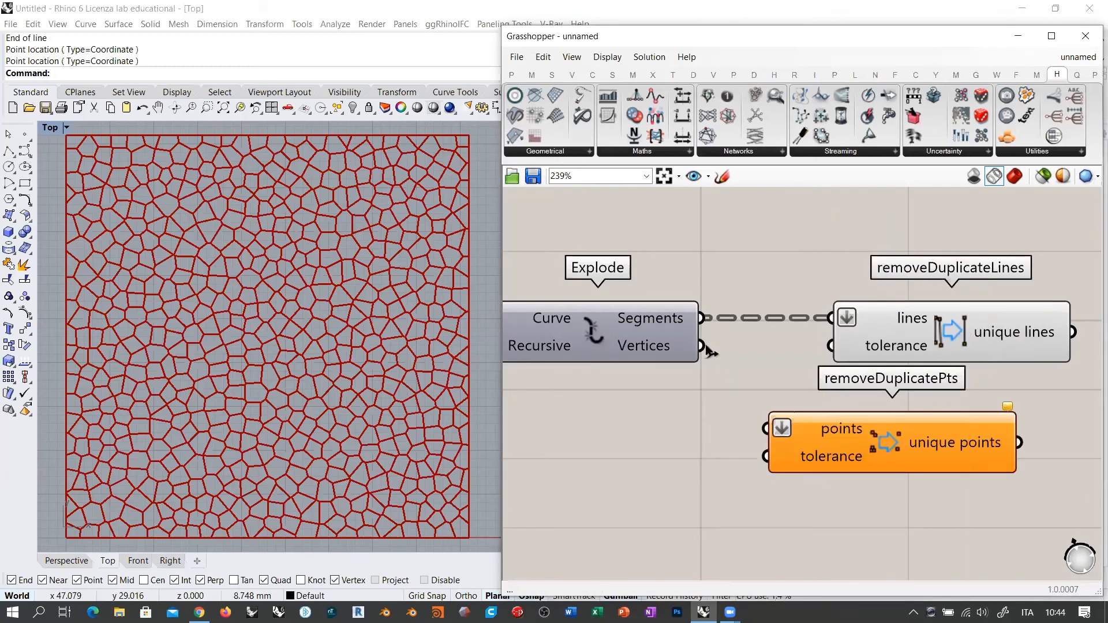
pyautogui.moveTo(701, 345); pyautogui.dragTo(788, 428)
pyautogui.moveTo(859, 435); pyautogui.dragTo(915, 399)
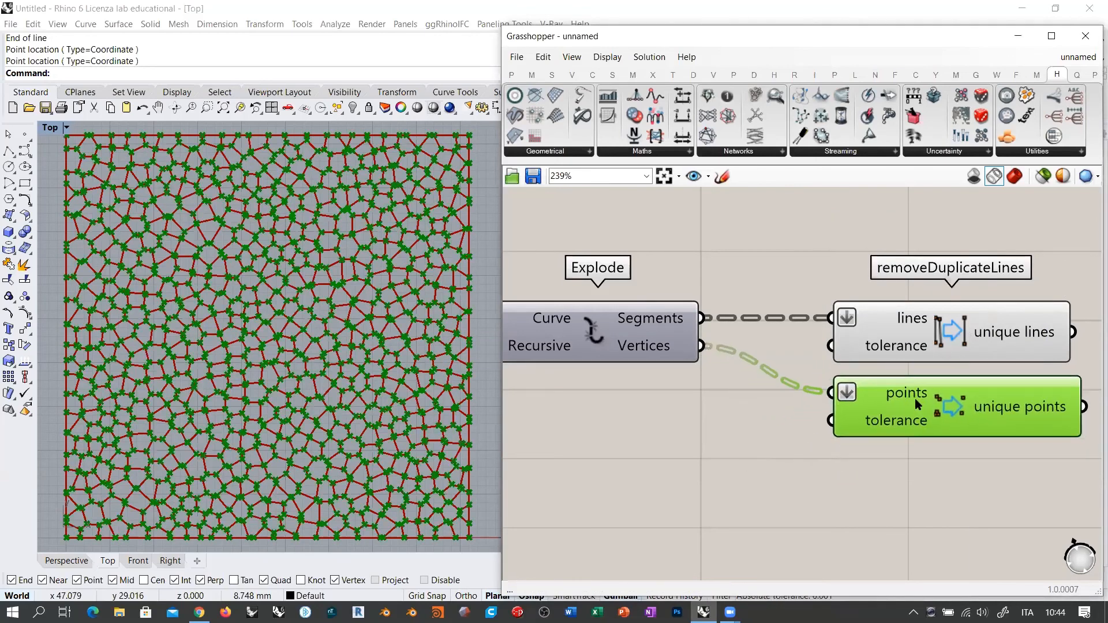
# Step: Arrange removeDuplicateLines and removeDuplicatePts one above the other with a clear gap between them
pyautogui.click(733, 428)
pyautogui.moveTo(732, 428); pyautogui.dragTo(562, 409, button='right')
pyautogui.moveTo(796, 321); pyautogui.dragTo(774, 284)
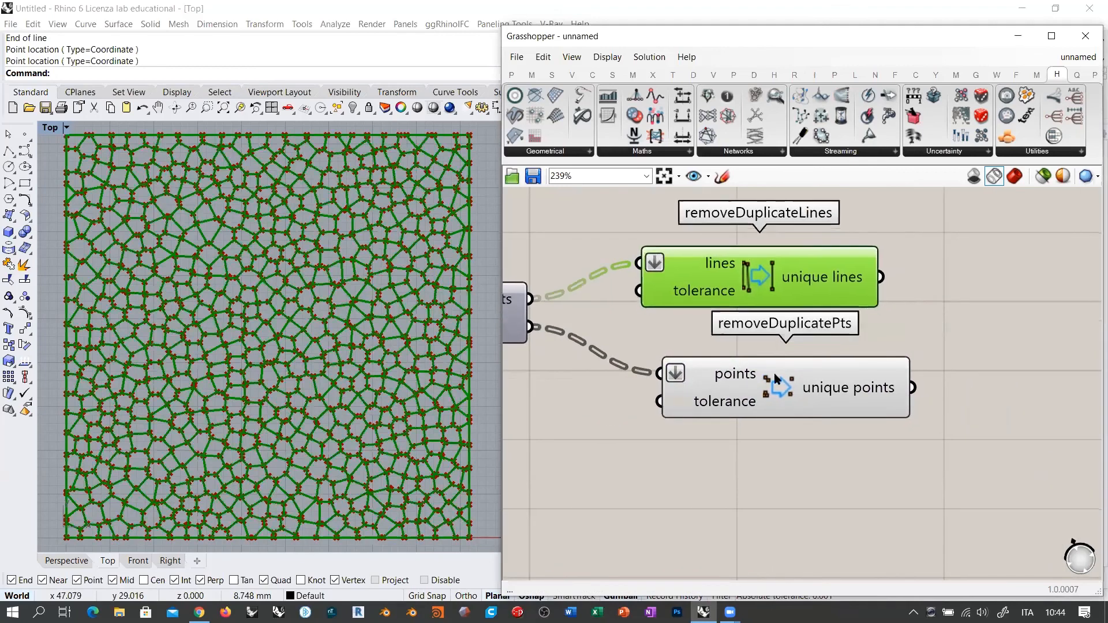
pyautogui.moveTo(788, 387); pyautogui.dragTo(768, 374)
pyautogui.click(575, 366)
pyautogui.moveTo(572, 365); pyautogui.dragTo(656, 385, button='right')
pyautogui.moveTo(573, 352)
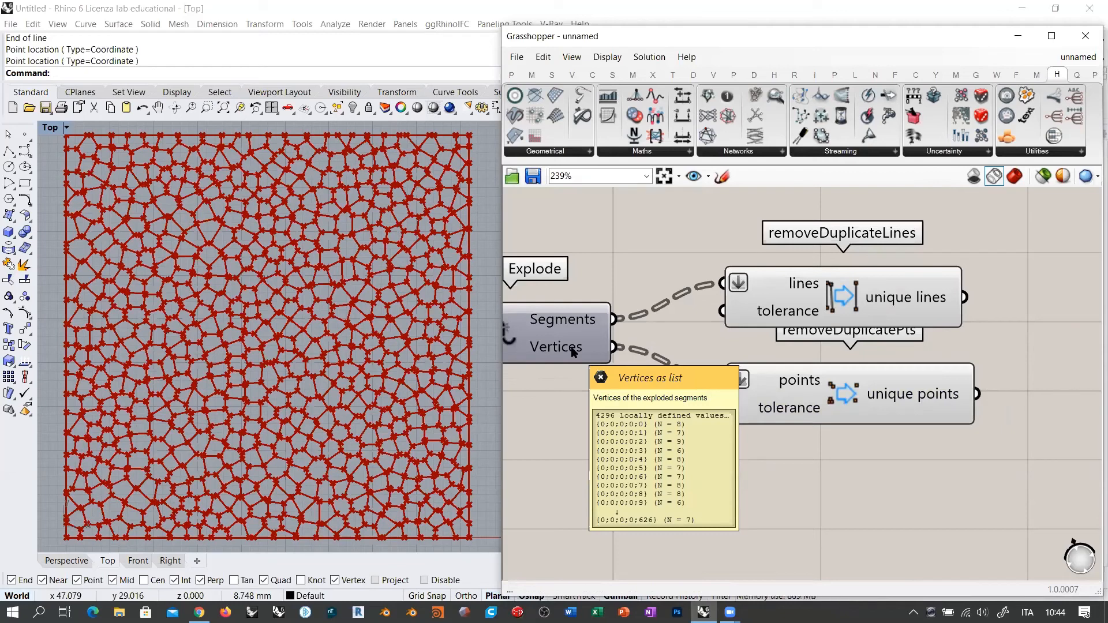
pyautogui.moveTo(909, 397)
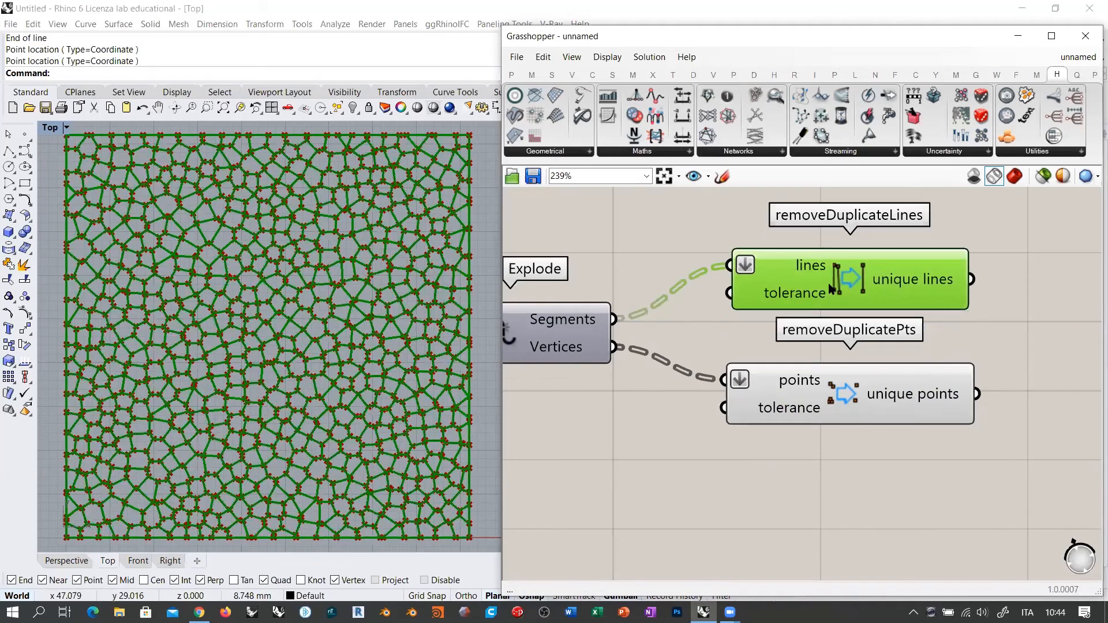
pyautogui.moveTo(826, 306); pyautogui.dragTo(826, 292)
pyautogui.click(847, 444)
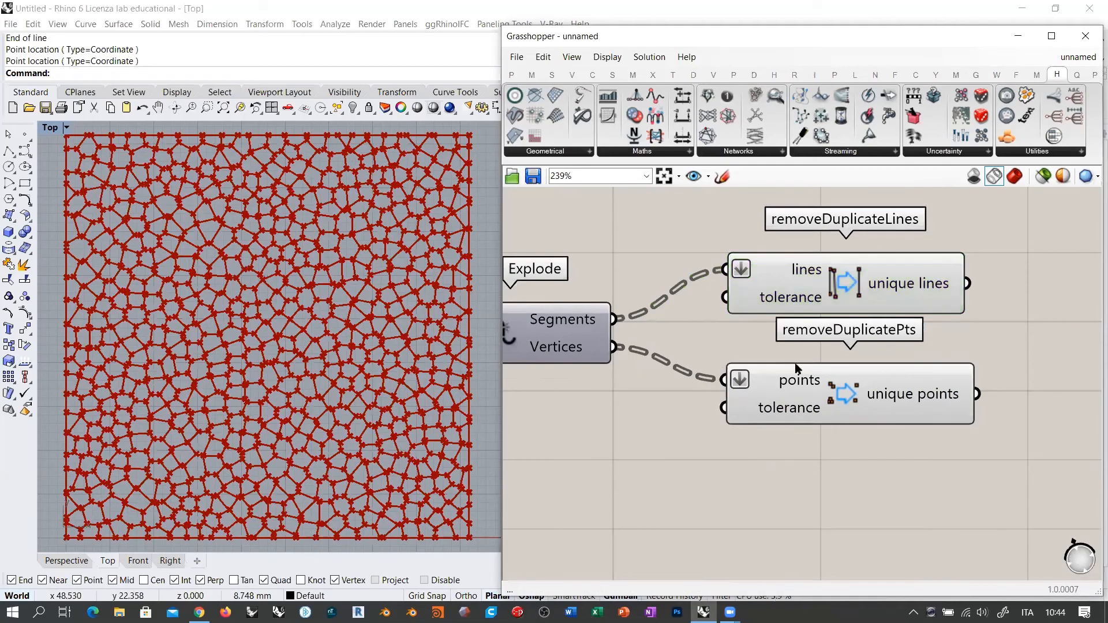
# Step: Select the new Voronoi network components and shift them together on the canvas
pyautogui.scroll(-3, 636, 360)
pyautogui.scroll(-4, 866, 349)
pyautogui.moveTo(861, 345); pyautogui.dragTo(981, 321, button='right')
pyautogui.scroll(-2, 981, 321)
pyautogui.moveTo(984, 303); pyautogui.dragTo(589, 387)
pyautogui.moveTo(761, 353); pyautogui.dragTo(814, 381)
pyautogui.click(906, 423)
pyautogui.moveTo(1091, 361); pyautogui.dragTo(840, 375, button='right')
pyautogui.scroll(4, 865, 364)
# Step: Add a Shortest Walk component and connect the unique lines output to its Curves input
pyautogui.doubleClick(888, 351)
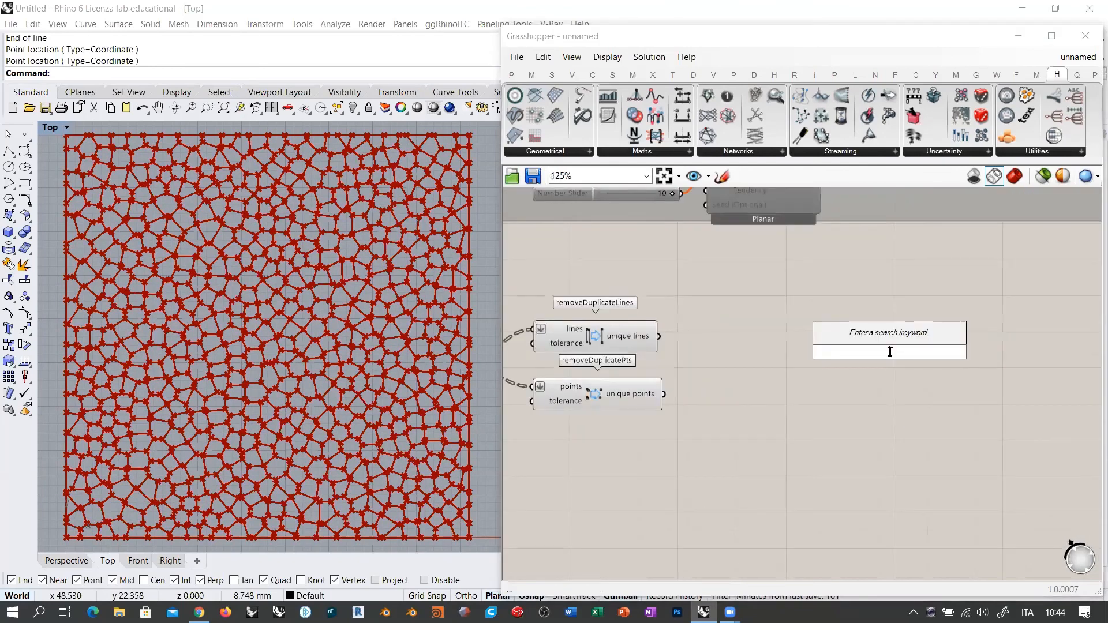
pyautogui.write('c')
pyautogui.doubleClick(892, 352)
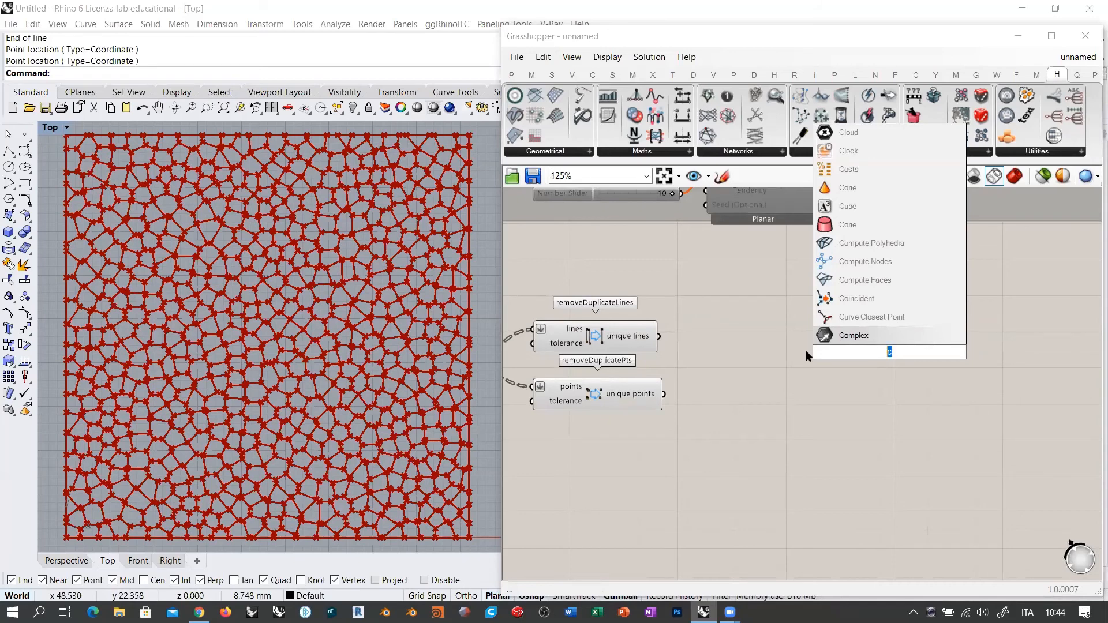
pyautogui.write('shortest')
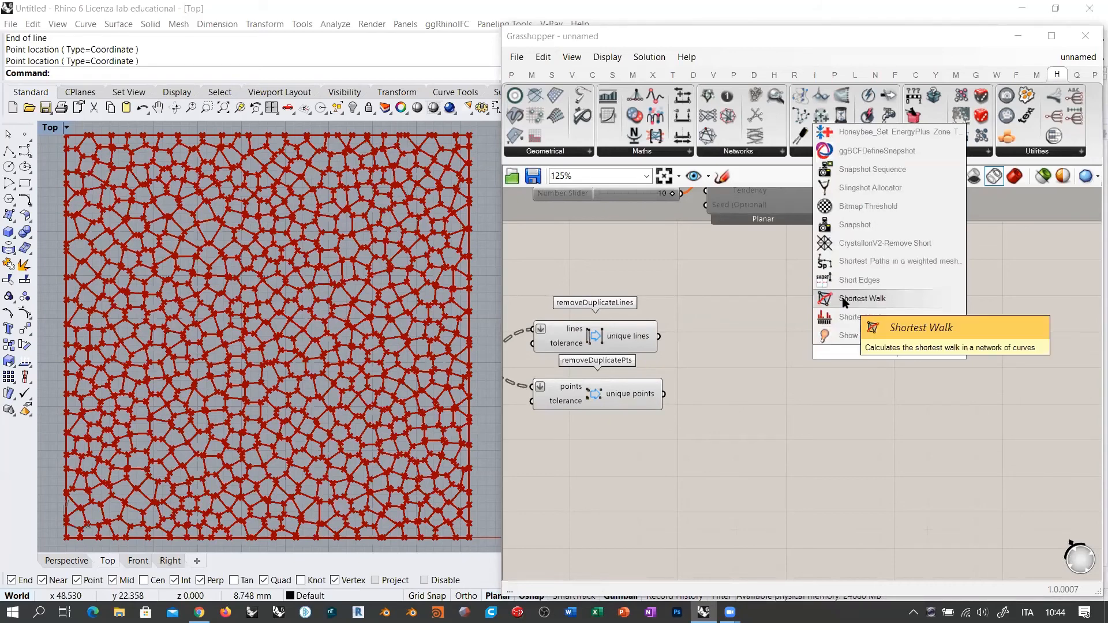
pyautogui.press('Return')
pyautogui.click(623, 340)
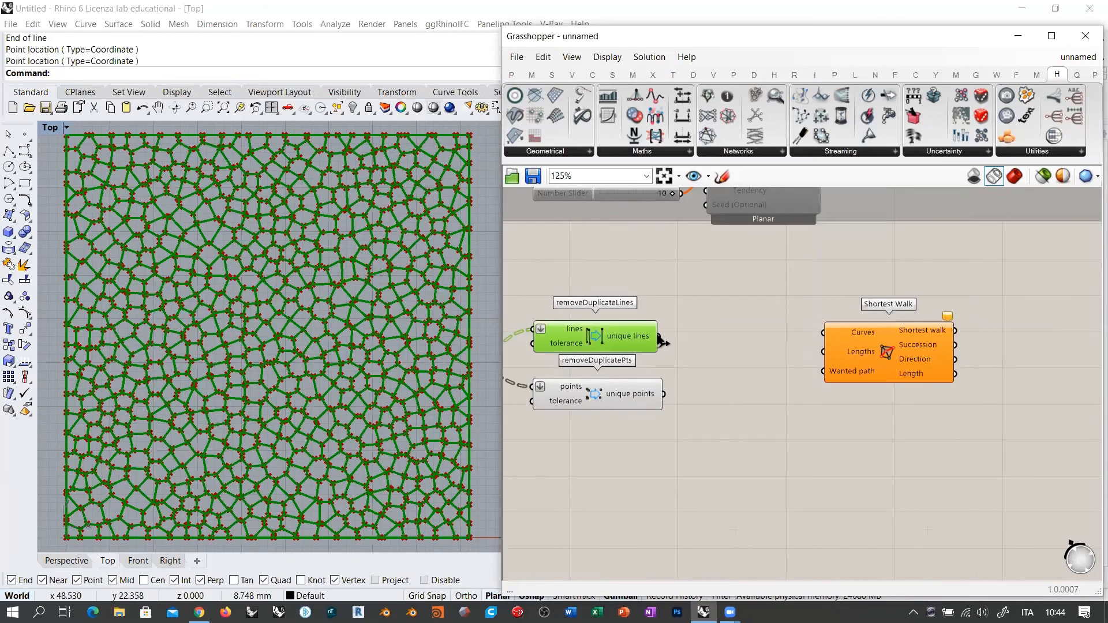
pyautogui.moveTo(659, 336); pyautogui.dragTo(823, 332)
# Step: Turn off the removeDuplicateLines preview and move Shortest Walk farther away to leave room for more components
pyautogui.hotkey('ctrl', 'q')
pyautogui.click(715, 370)
pyautogui.moveTo(892, 350); pyautogui.dragTo(1037, 353)
pyautogui.click(941, 404)
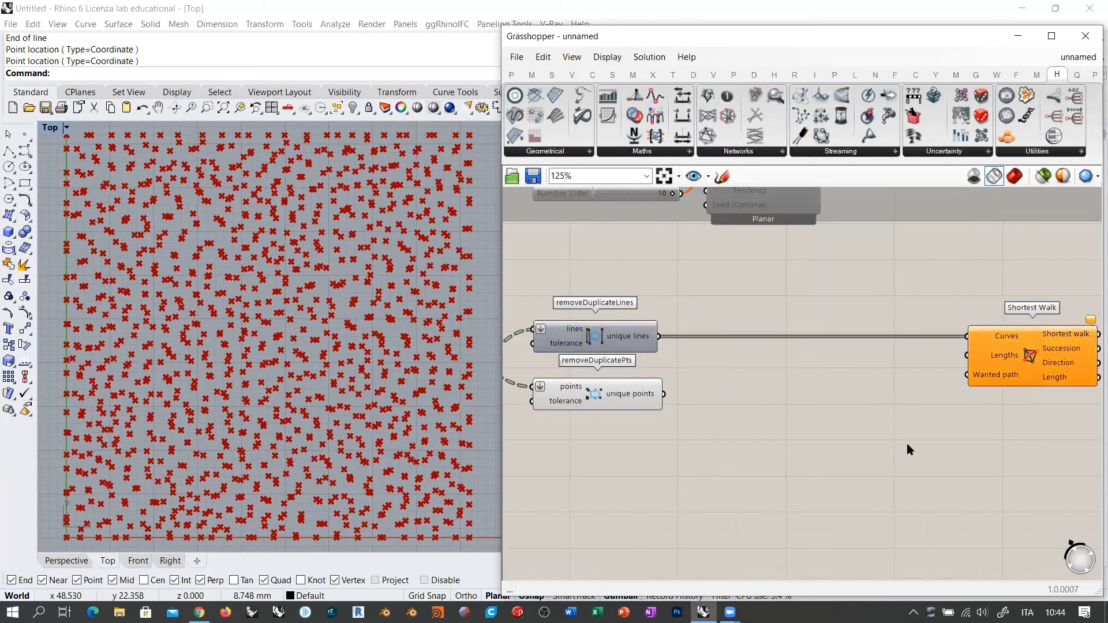
pyautogui.moveTo(616, 398); pyautogui.dragTo(612, 398)
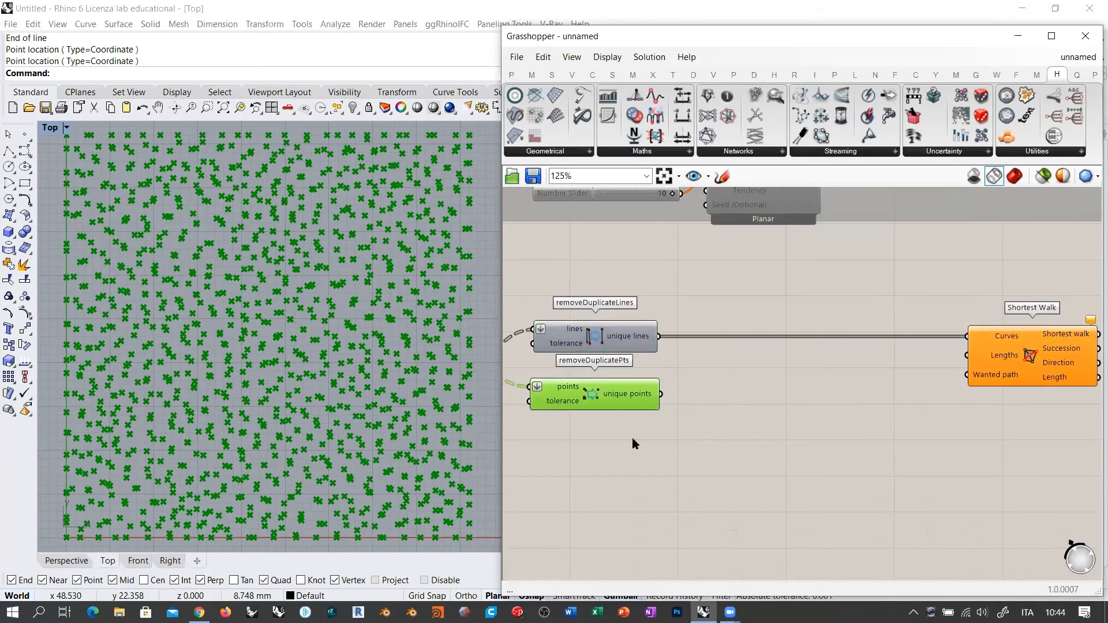
pyautogui.click(634, 435)
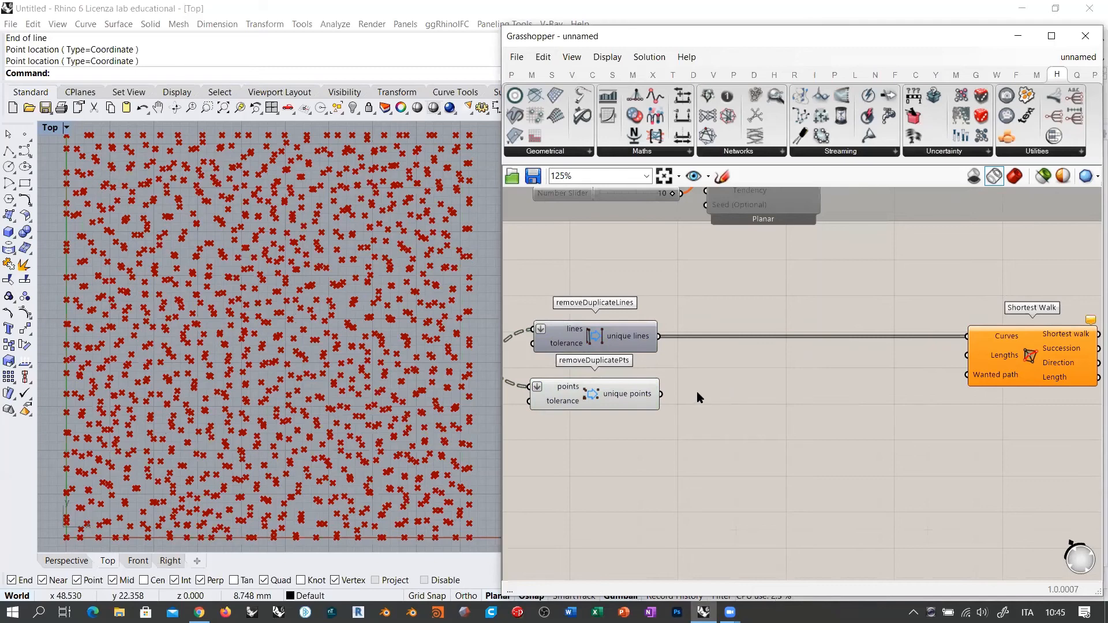
# Step: Add a Line parameter and set it to one line drawn diagonally across the point field in the Top view
pyautogui.doubleClick(718, 447)
pyautogui.write('line')
pyautogui.press('Return')
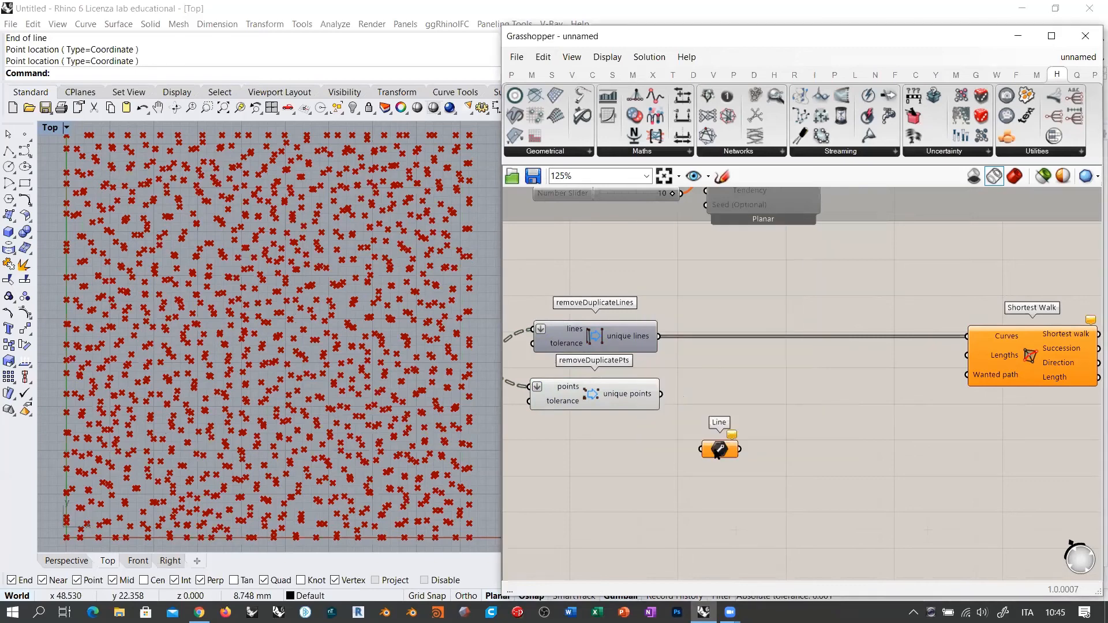
pyautogui.rightClick(717, 452)
pyautogui.click(757, 496)
pyautogui.click(144, 481)
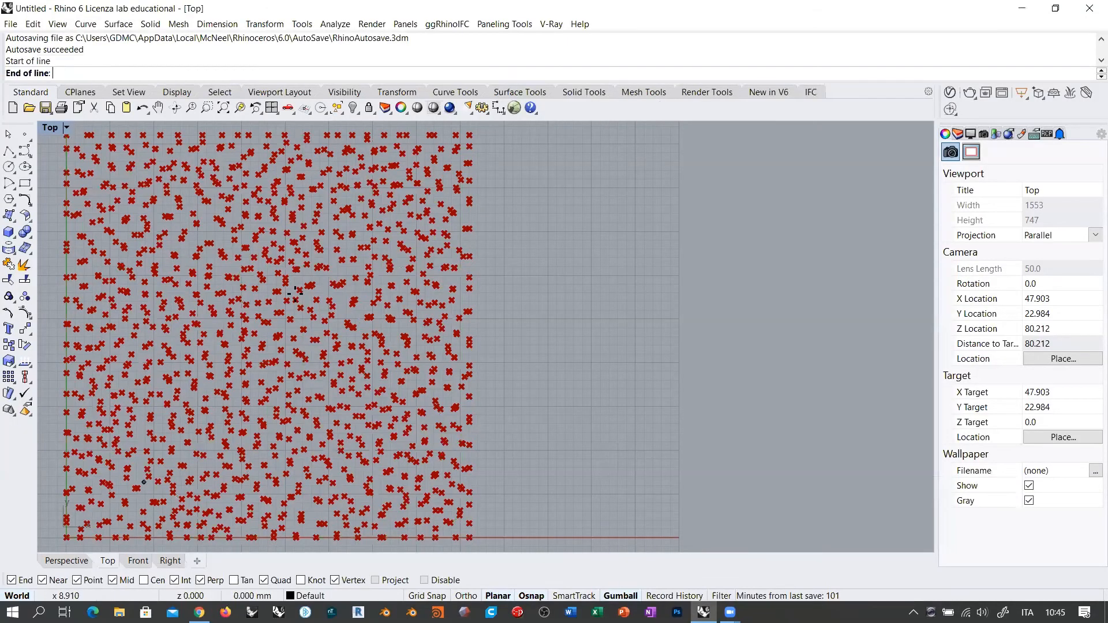
pyautogui.click(371, 202)
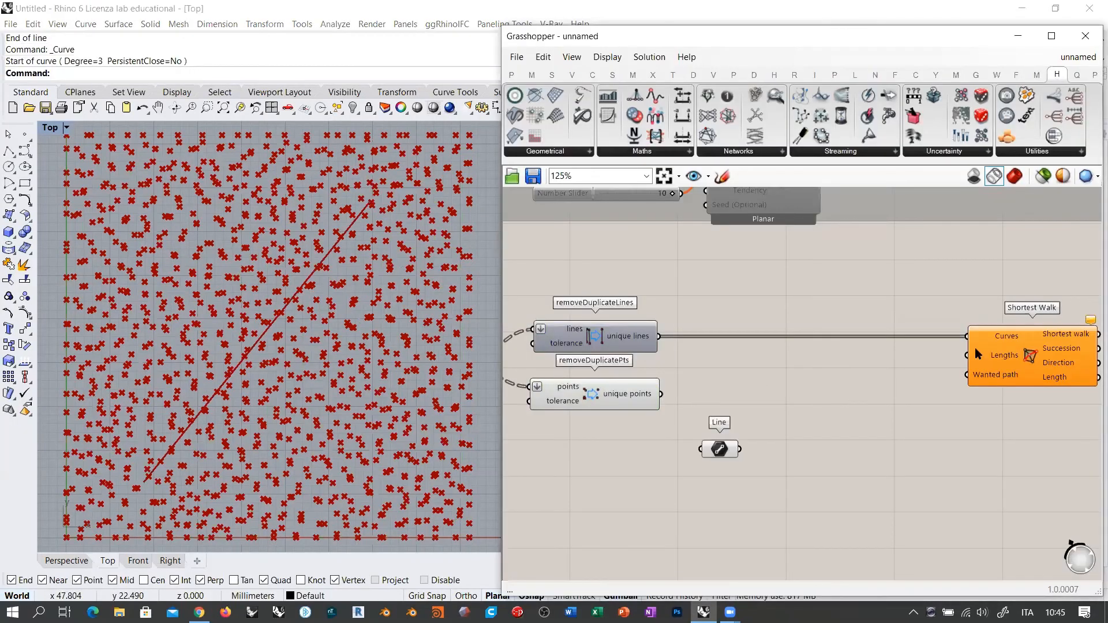
# Step: Check the unique lines preview against the drawn line and delete the Line parameter
pyautogui.click(602, 343)
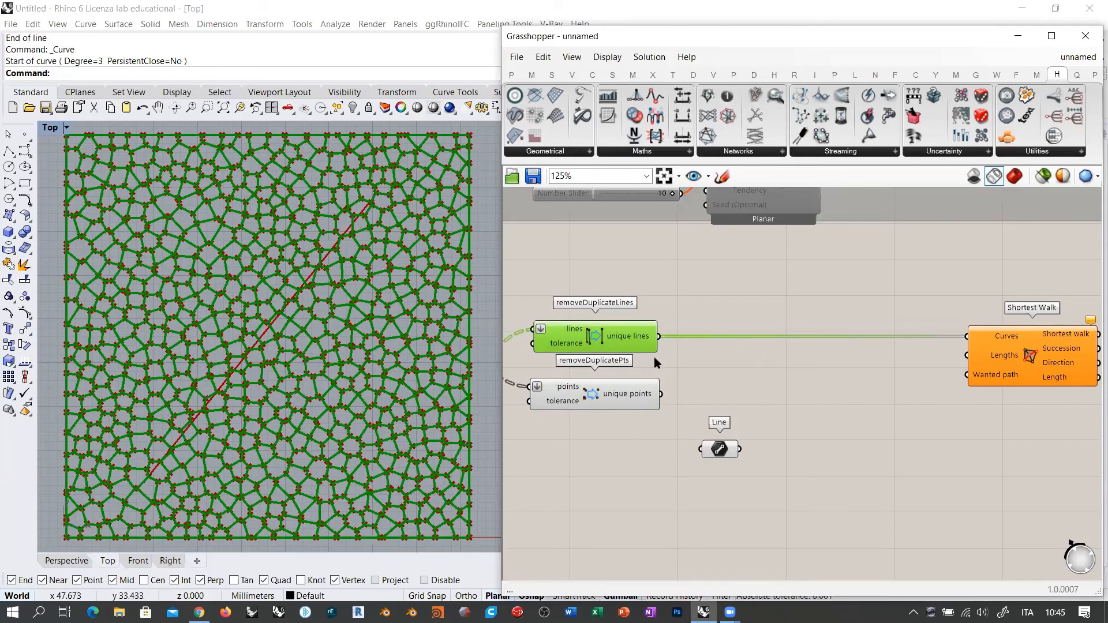
pyautogui.hotkey('ctrl', 'q')
pyautogui.click(791, 394)
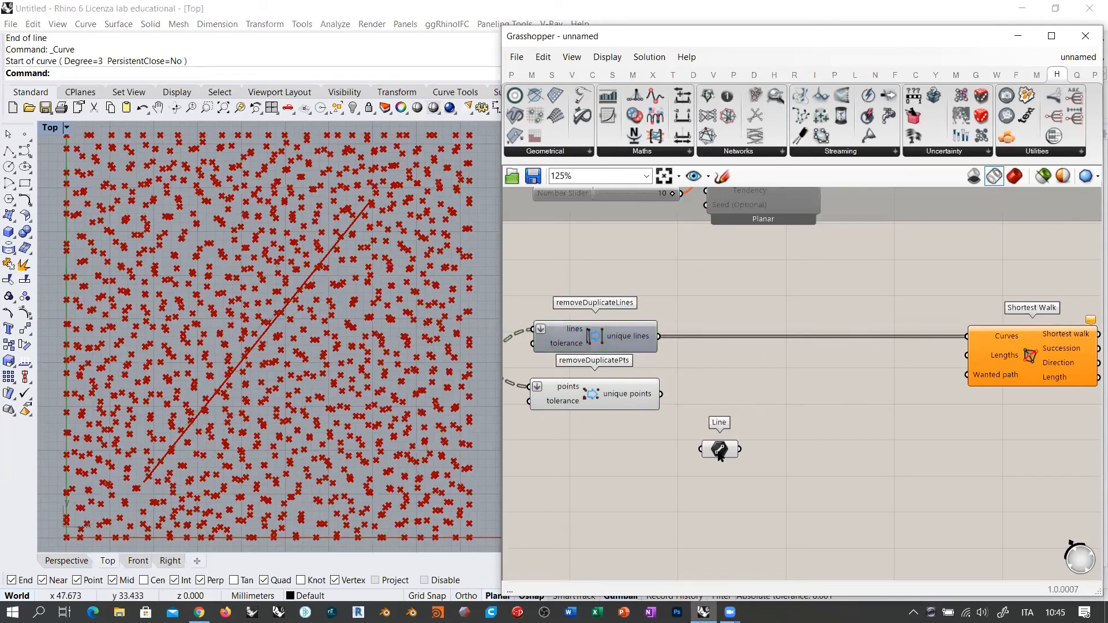
pyautogui.click(719, 450)
pyautogui.press('Delete')
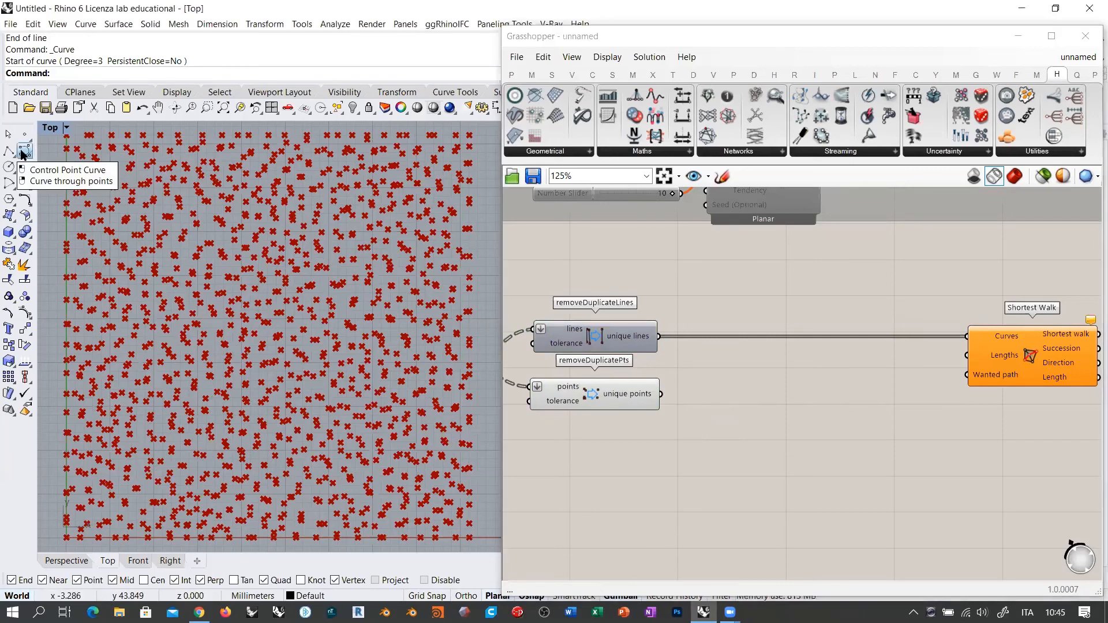
# Step: Draw a free-form S-shaped control-point curve winding down through the whole point field in the Top view
pyautogui.click(23, 153)
pyautogui.click(396, 197)
pyautogui.click(315, 169)
pyautogui.click(191, 174)
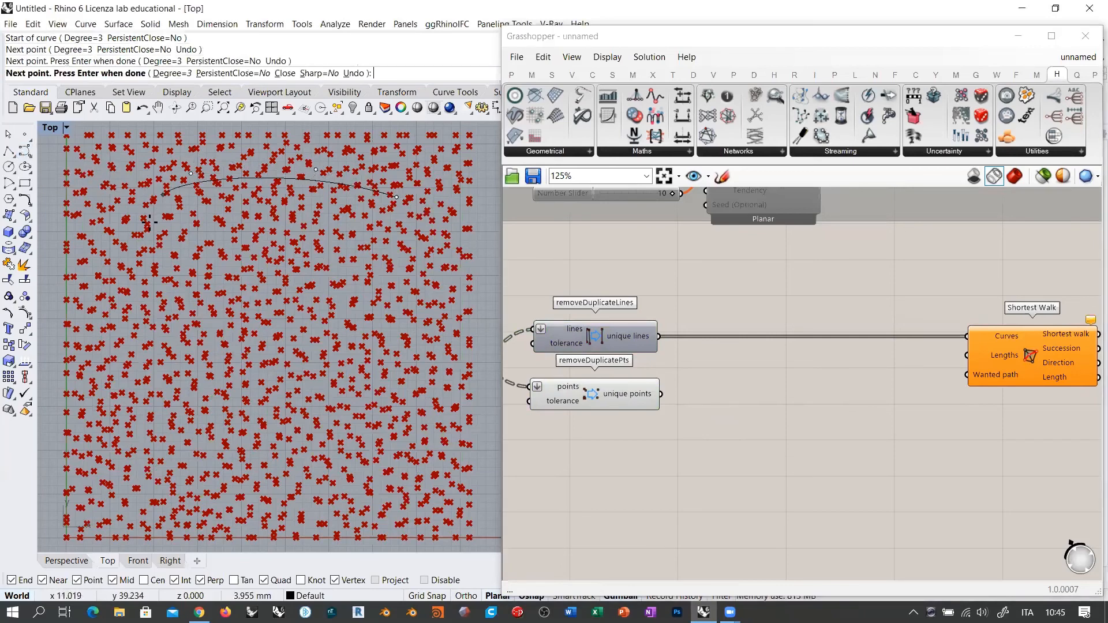
pyautogui.click(150, 217)
pyautogui.click(173, 275)
pyautogui.click(286, 294)
pyautogui.click(347, 331)
pyautogui.click(349, 379)
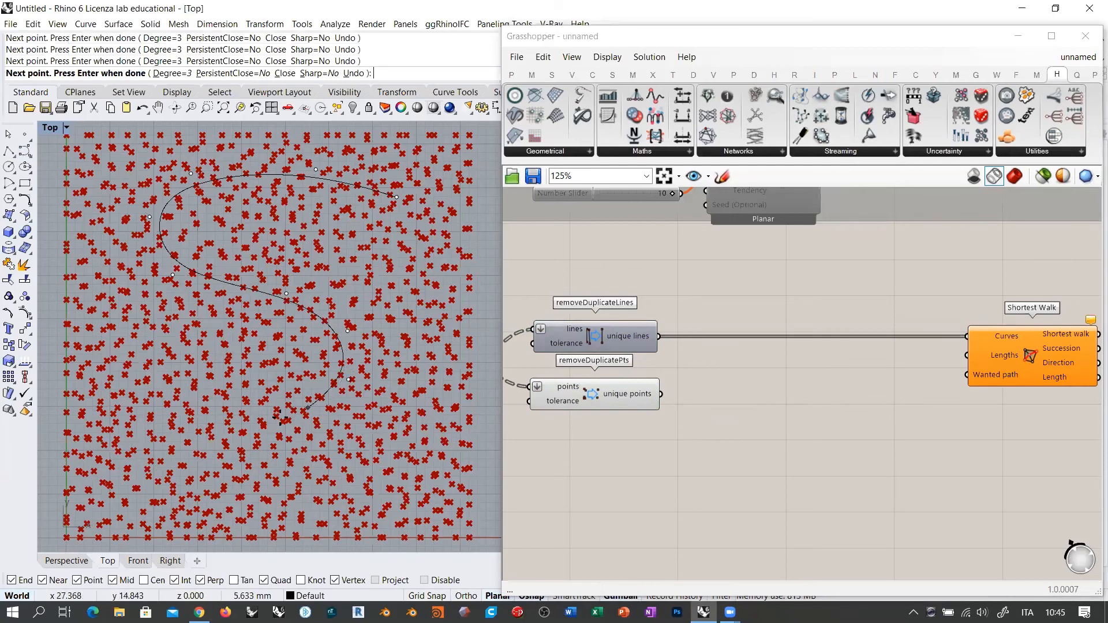
pyautogui.click(288, 415)
pyautogui.click(180, 415)
pyautogui.click(122, 455)
pyautogui.click(147, 498)
pyautogui.click(217, 510)
pyautogui.click(310, 505)
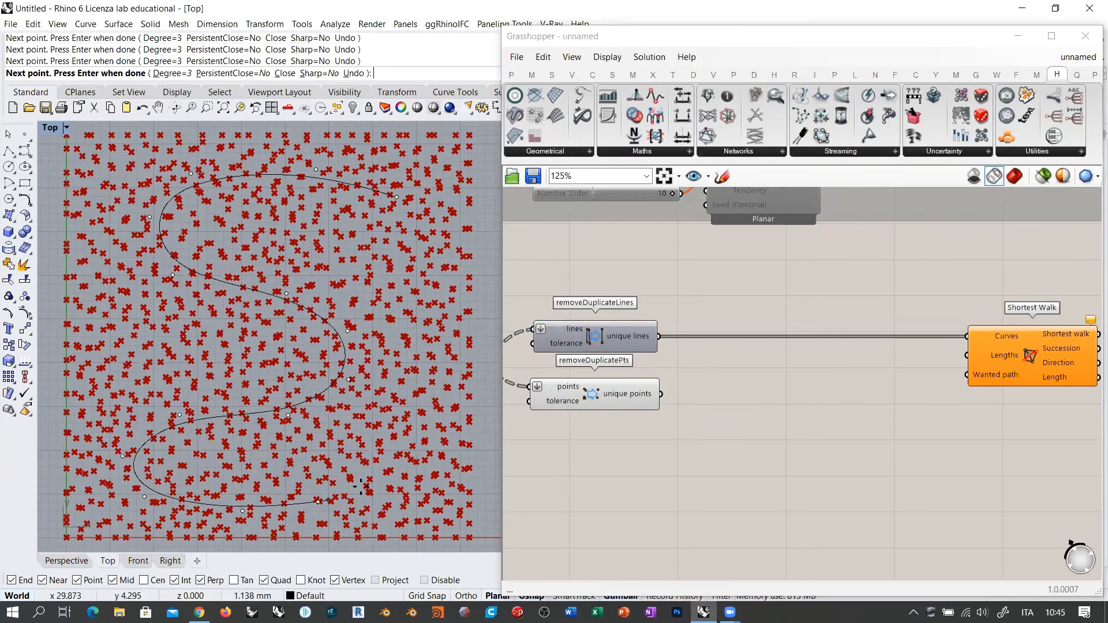
pyautogui.click(388, 471)
pyautogui.rightClick(388, 471)
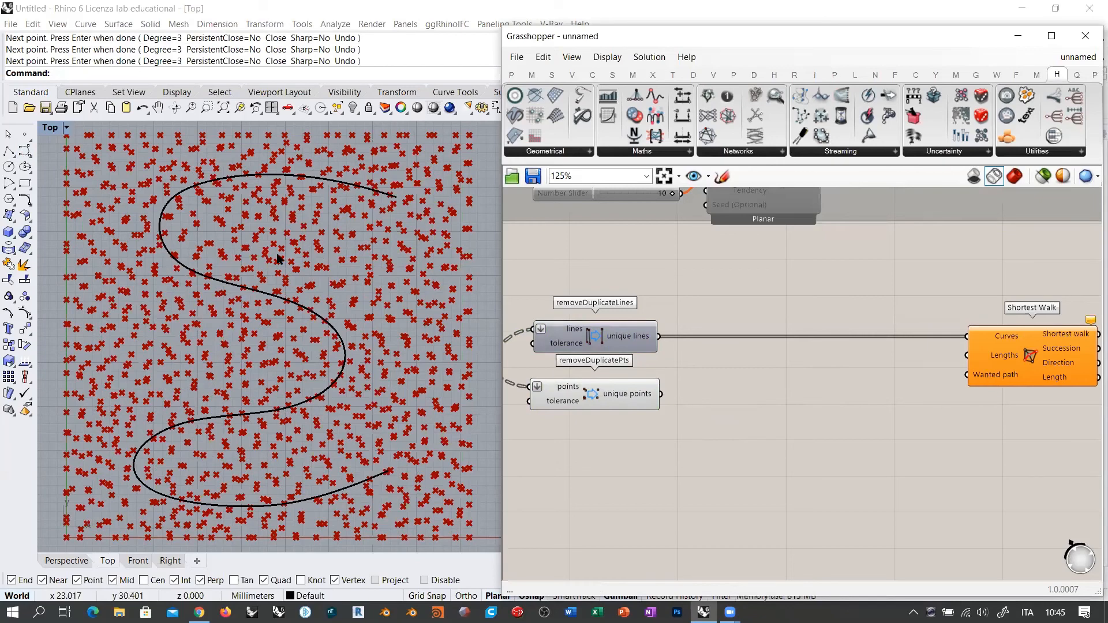
# Step: Delete the S-shaped curve drawn over the point field
pyautogui.click(215, 177)
pyautogui.press('Escape')
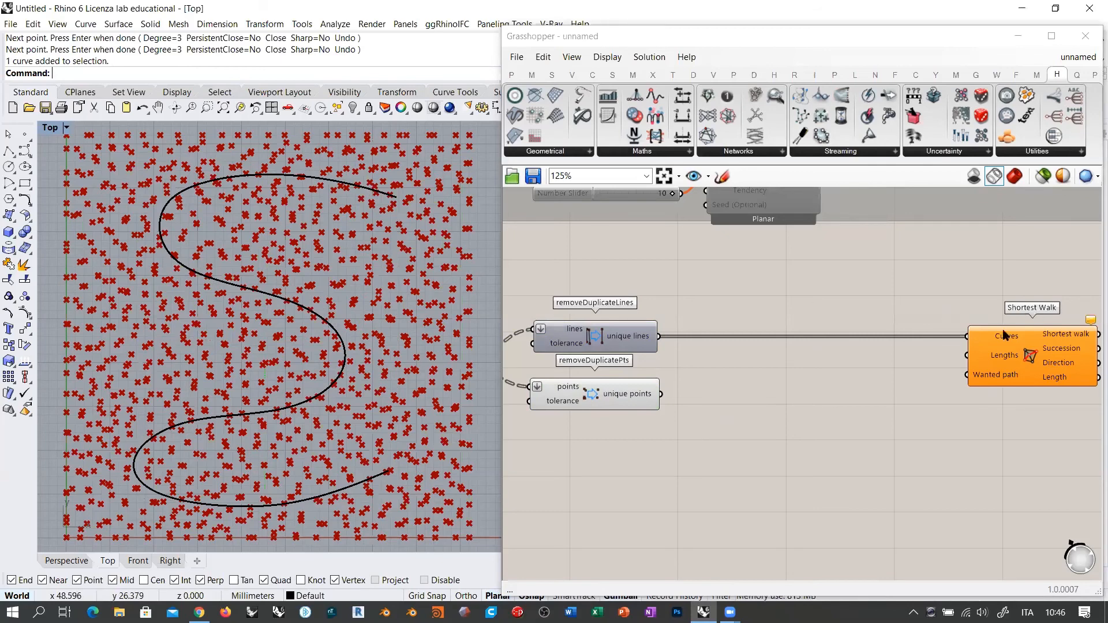
pyautogui.moveTo(1006, 377)
pyautogui.moveTo(331, 426); pyautogui.dragTo(248, 364)
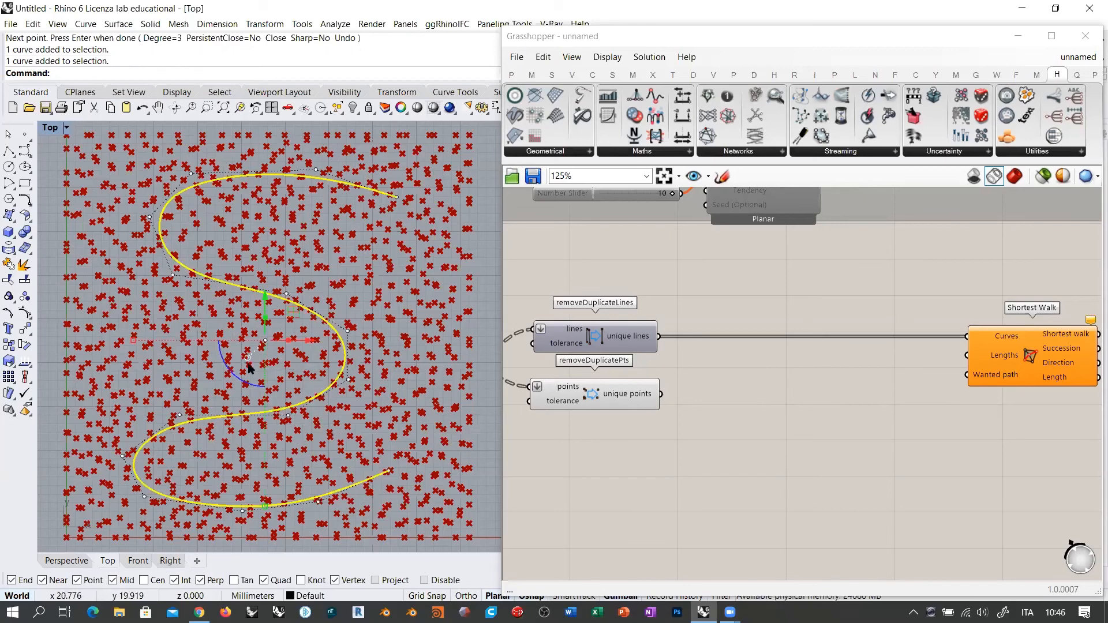
pyautogui.press('Delete')
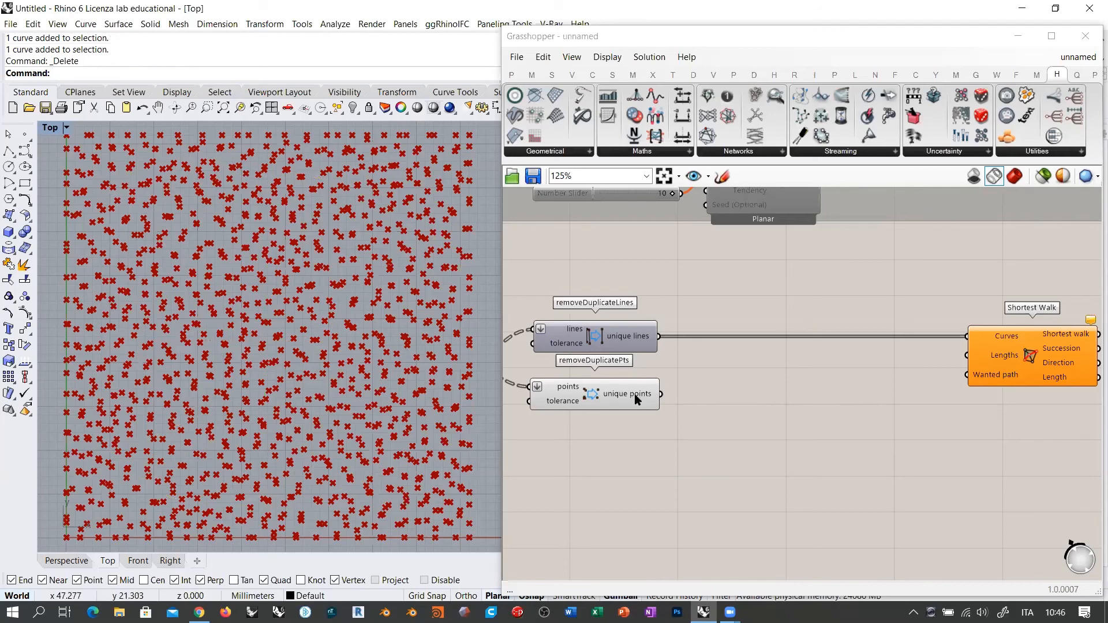
# Step: Turn off the preview of the removeDuplicatePts component
pyautogui.moveTo(673, 423); pyautogui.dragTo(702, 395, button='right')
pyautogui.click(642, 363)
pyautogui.hotkey('ctrl', 'q')
pyautogui.click(707, 406)
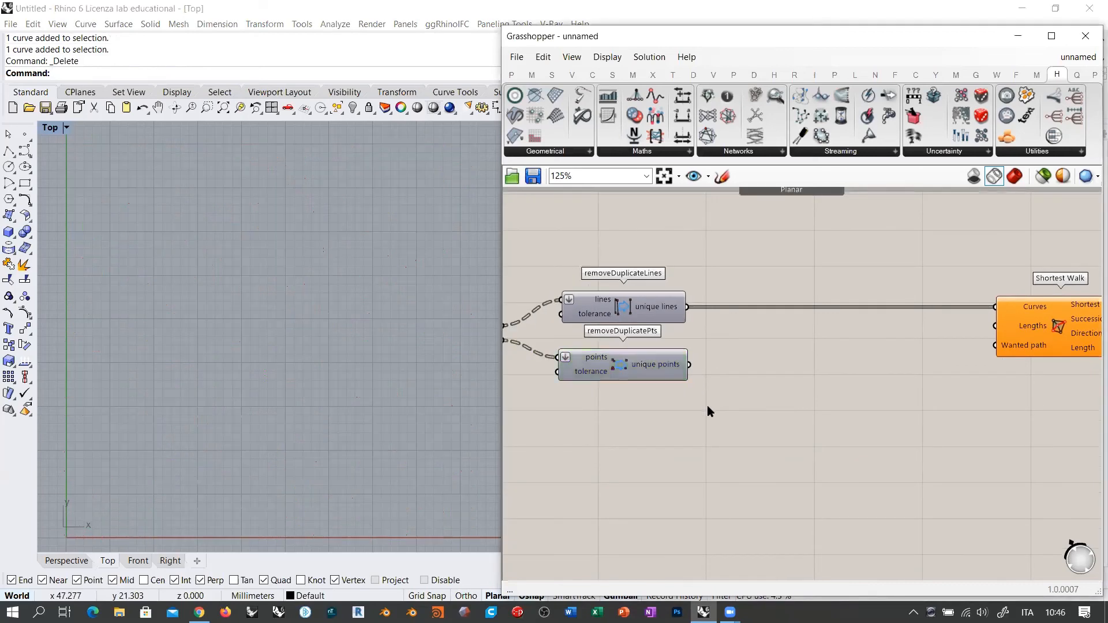
# Step: Check the unique points and unique lines previews one after the other, leaving both previews off
pyautogui.click(637, 372)
pyautogui.hotkey('ctrl', 'q')
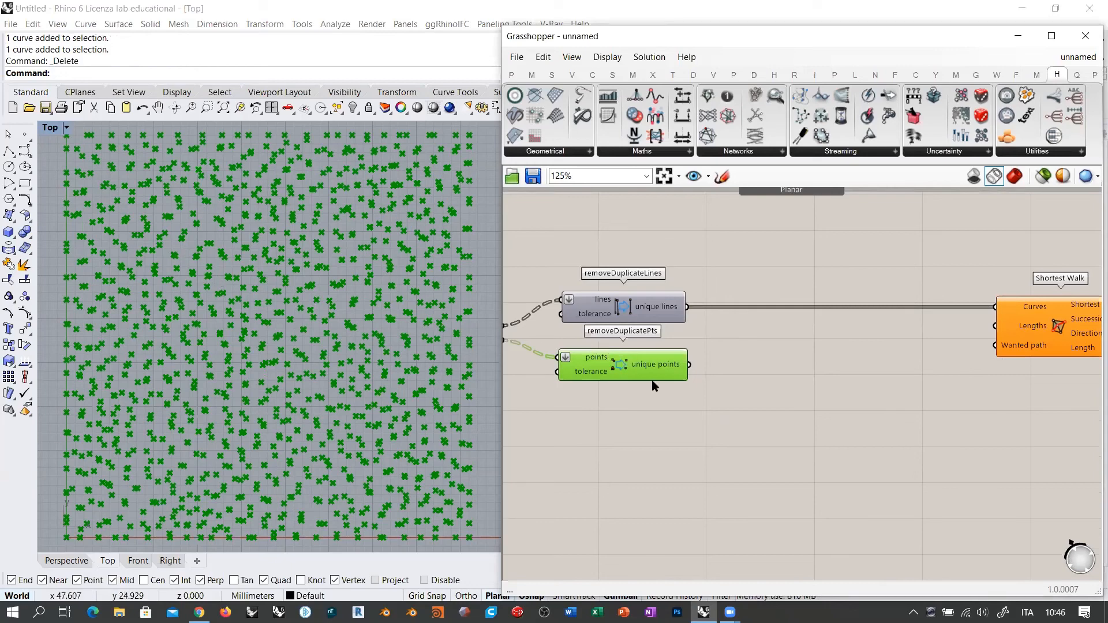
pyautogui.hotkey('ctrl', 'q')
pyautogui.click(628, 306)
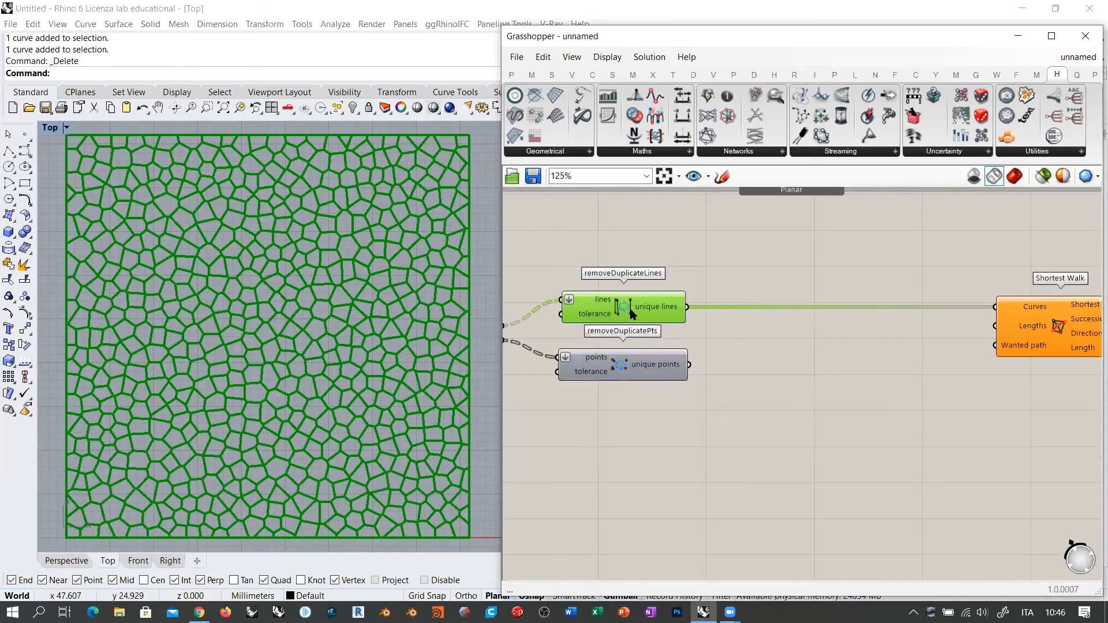
pyautogui.hotkey('ctrl', 'q')
pyautogui.click(732, 428)
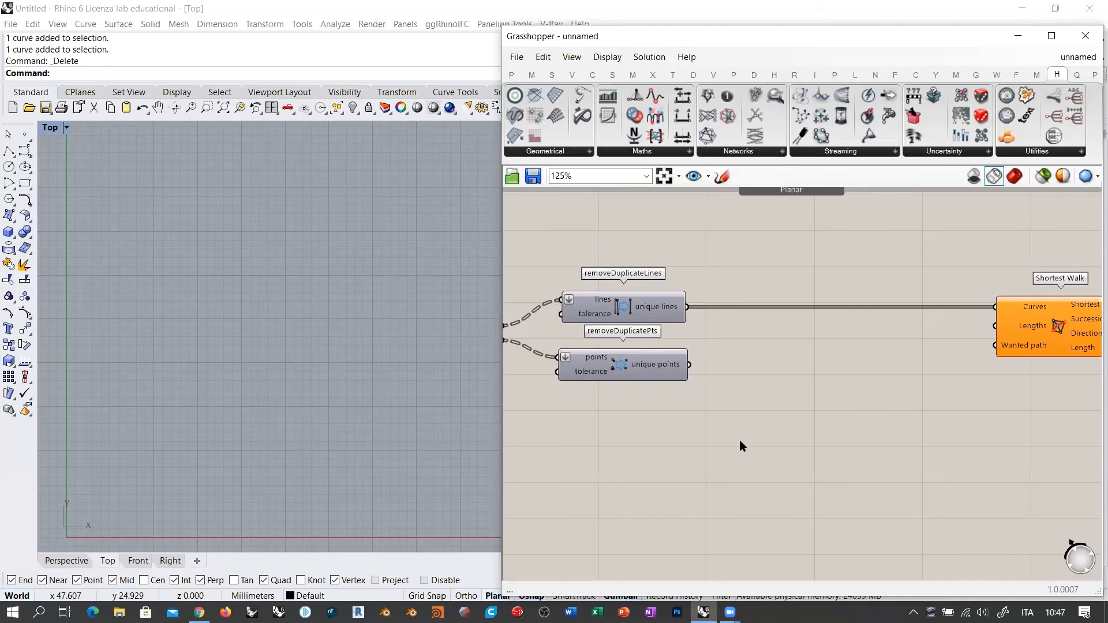
# Step: Add an Expression component to the canvas below removeDuplicatePts
pyautogui.doubleClick(726, 460)
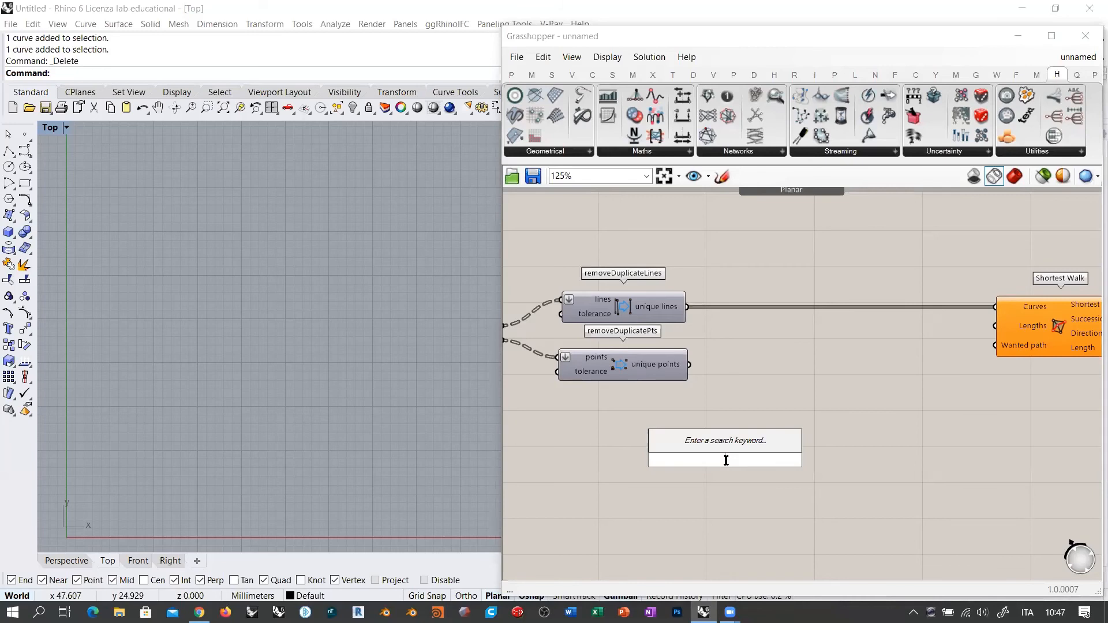
pyautogui.write('expre')
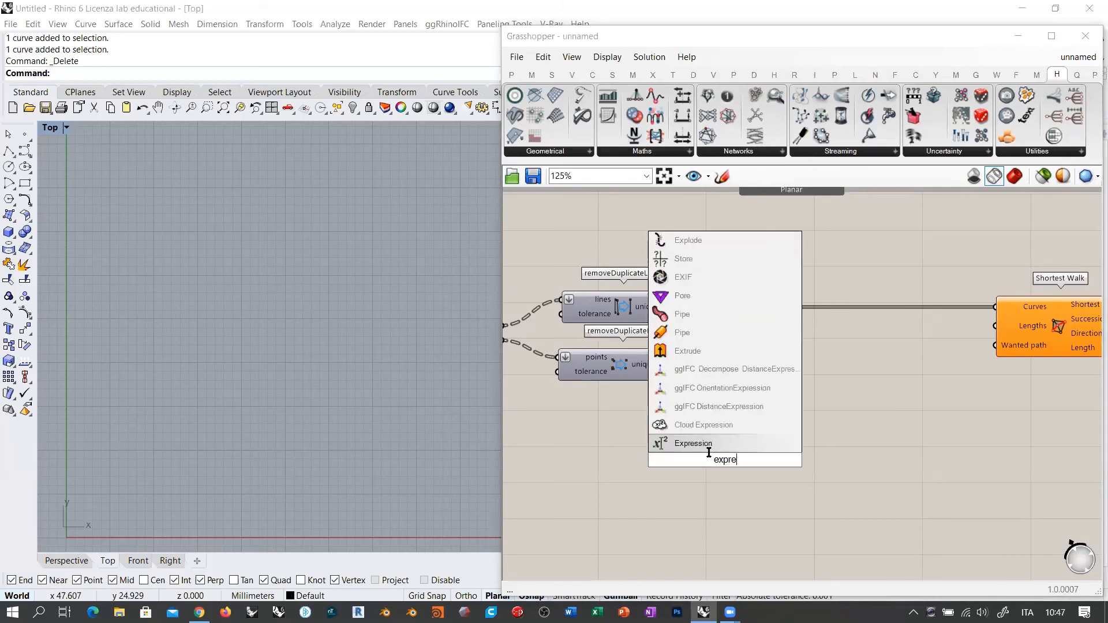
pyautogui.click(708, 444)
pyautogui.scroll(4, 764, 344)
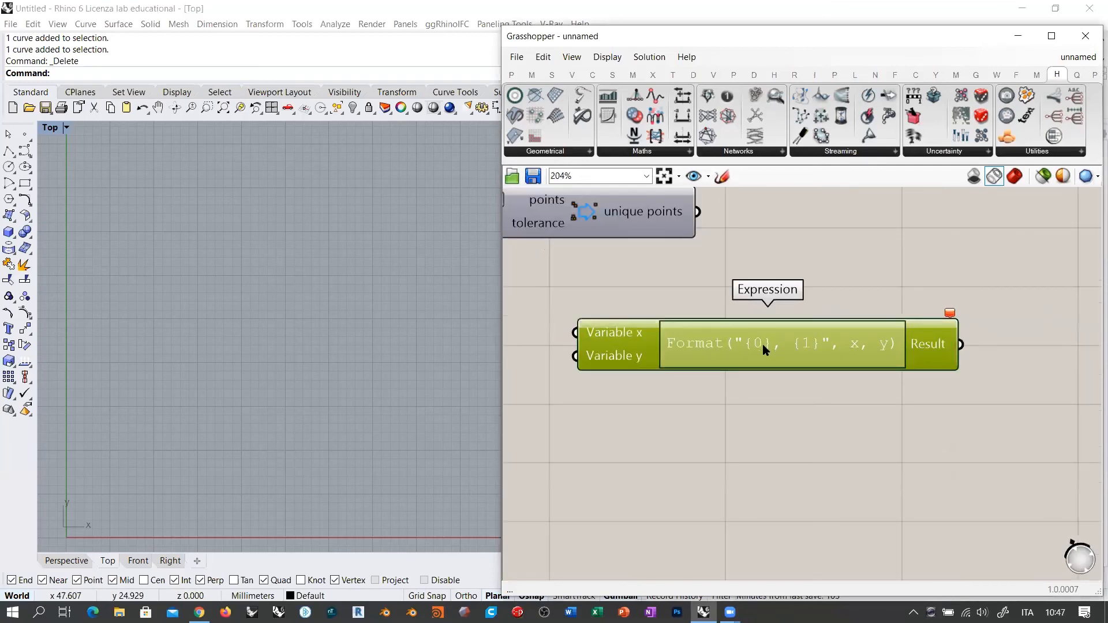
pyautogui.doubleClick(763, 344)
pyautogui.click(1007, 458)
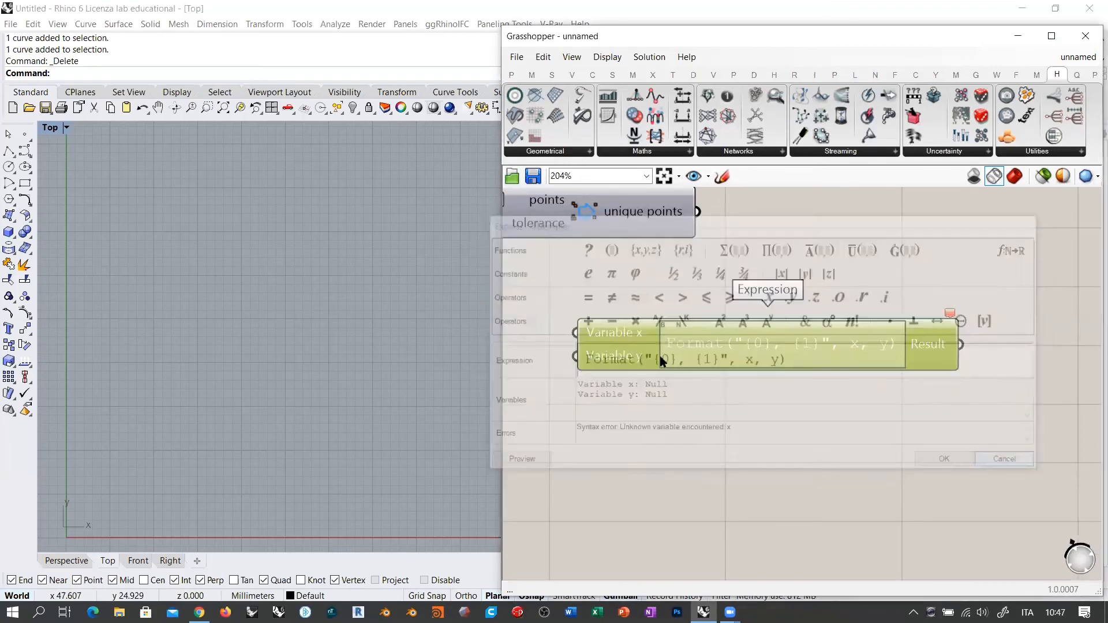
pyautogui.scroll(5, 687, 376)
pyautogui.rightClick(703, 370)
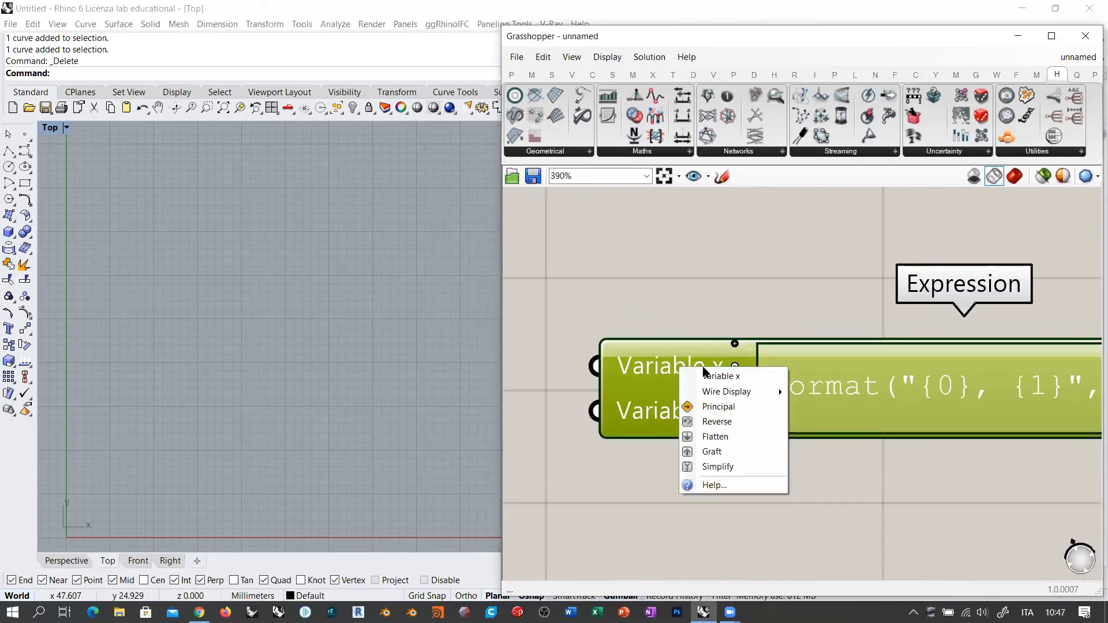
pyautogui.click(647, 295)
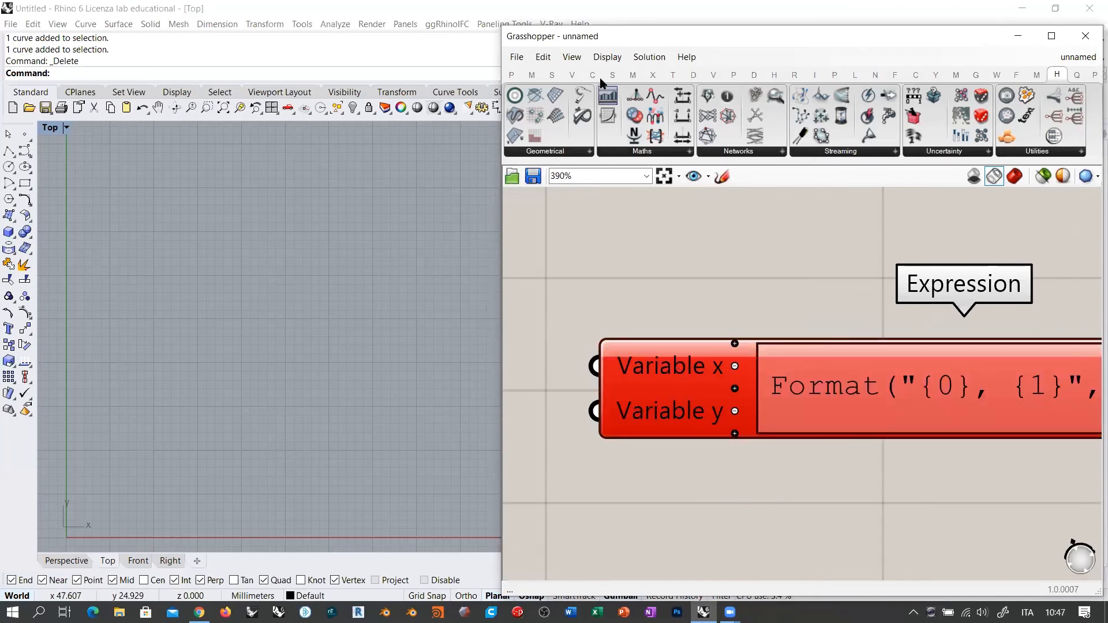
pyautogui.click(606, 57)
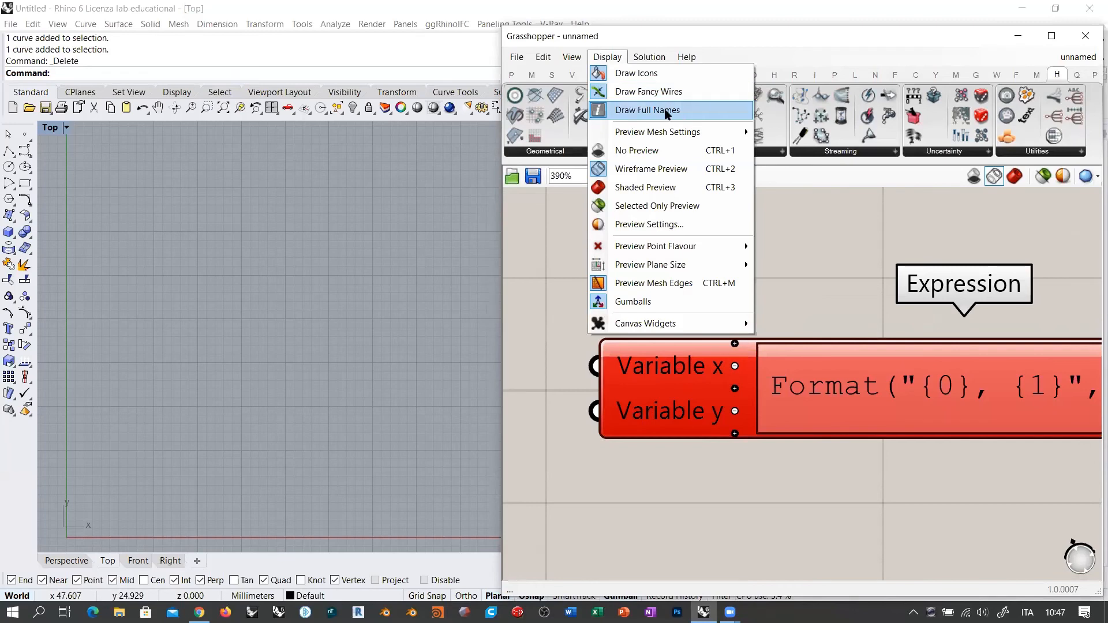
pyautogui.click(555, 232)
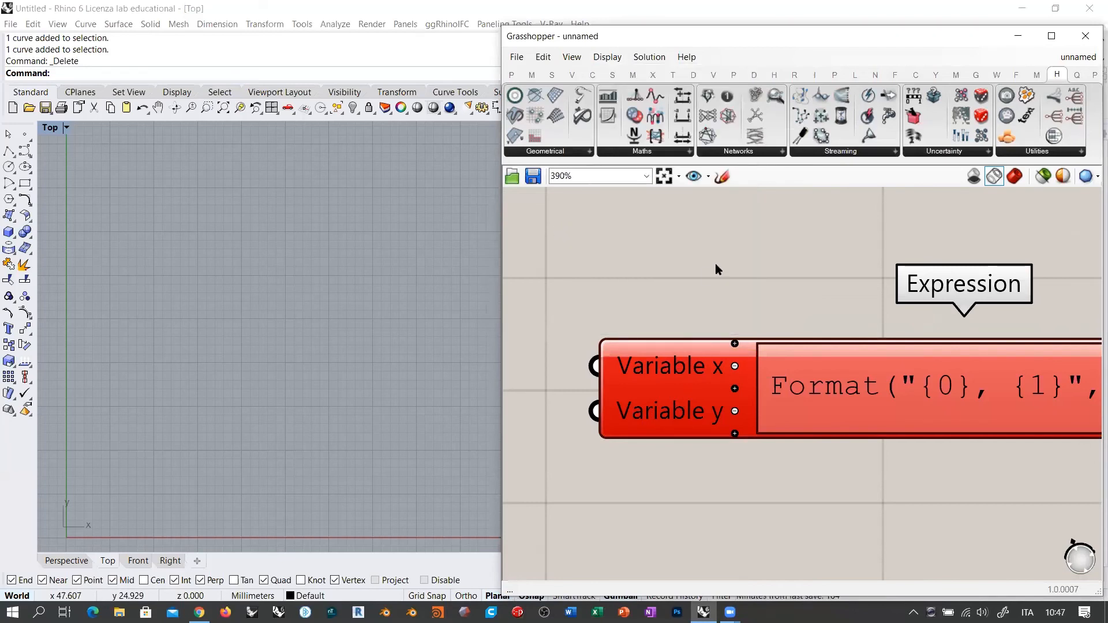
pyautogui.scroll(-2, 684, 282)
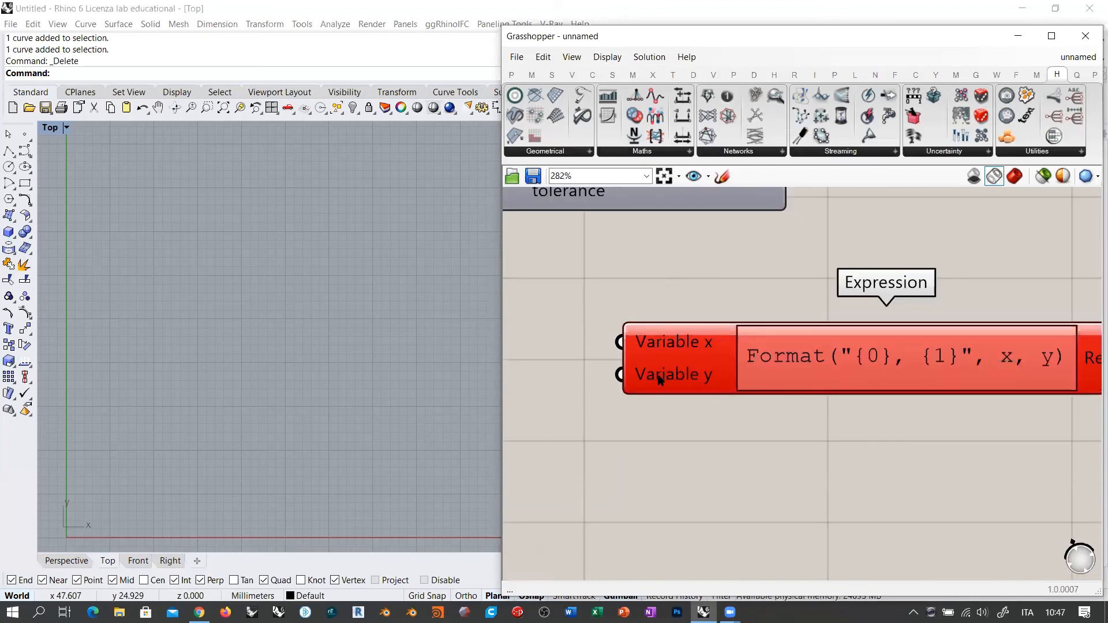
# Step: Rename the Expression component's two inputs, Variable x to a and Variable y to x
pyautogui.moveTo(650, 288); pyautogui.dragTo(707, 300, button='right')
pyautogui.rightClick(700, 380)
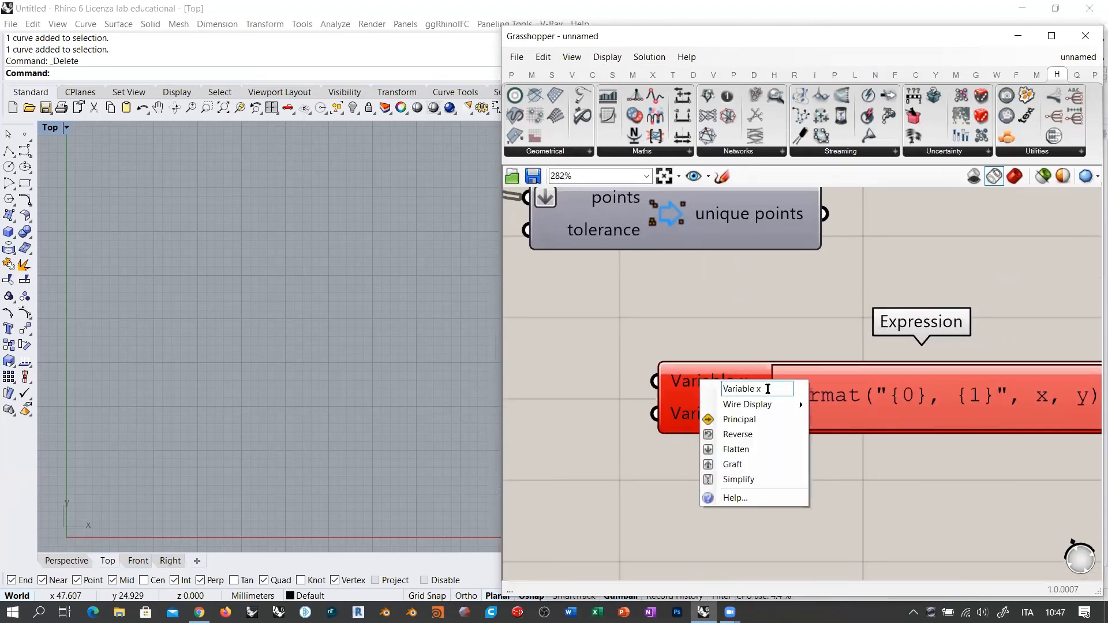
pyautogui.moveTo(767, 389); pyautogui.dragTo(693, 384)
pyautogui.write('a')
pyautogui.press('Return')
pyautogui.rightClick(716, 417)
pyautogui.click(750, 423)
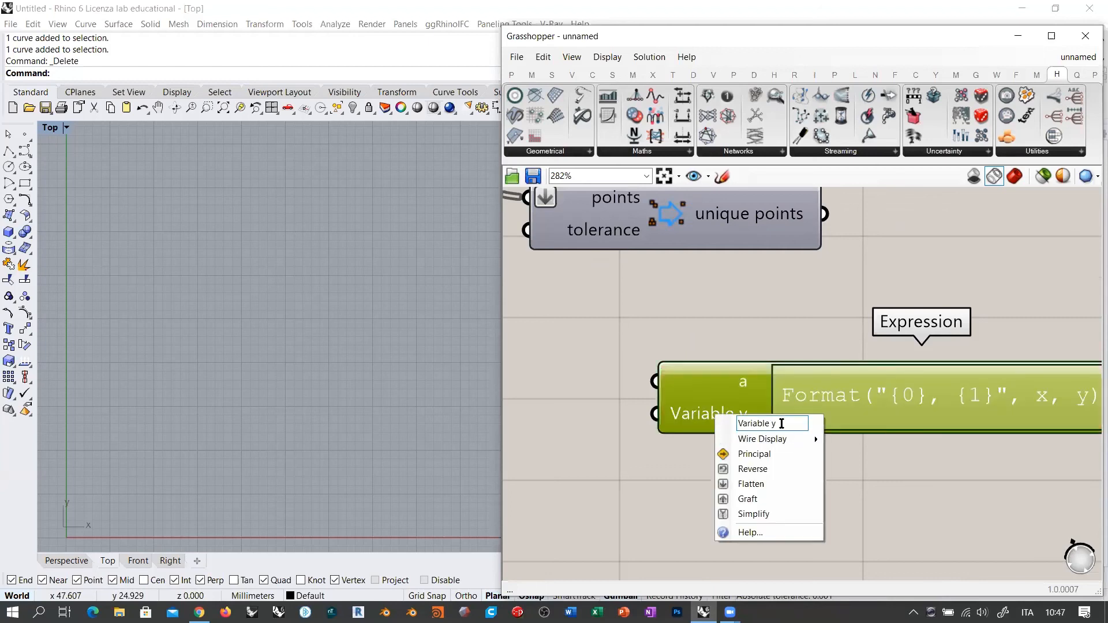
pyautogui.write('x')
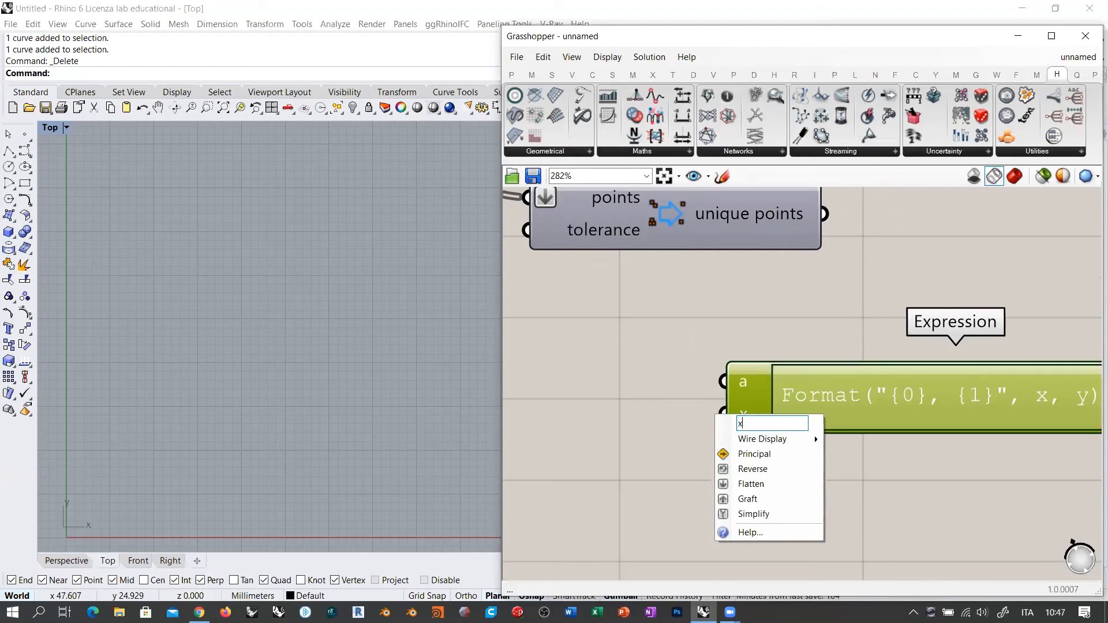
pyautogui.press('Return')
# Step: Set the Expression component's formula to a*x*sin(x)
pyautogui.moveTo(856, 380); pyautogui.dragTo(718, 357, button='right')
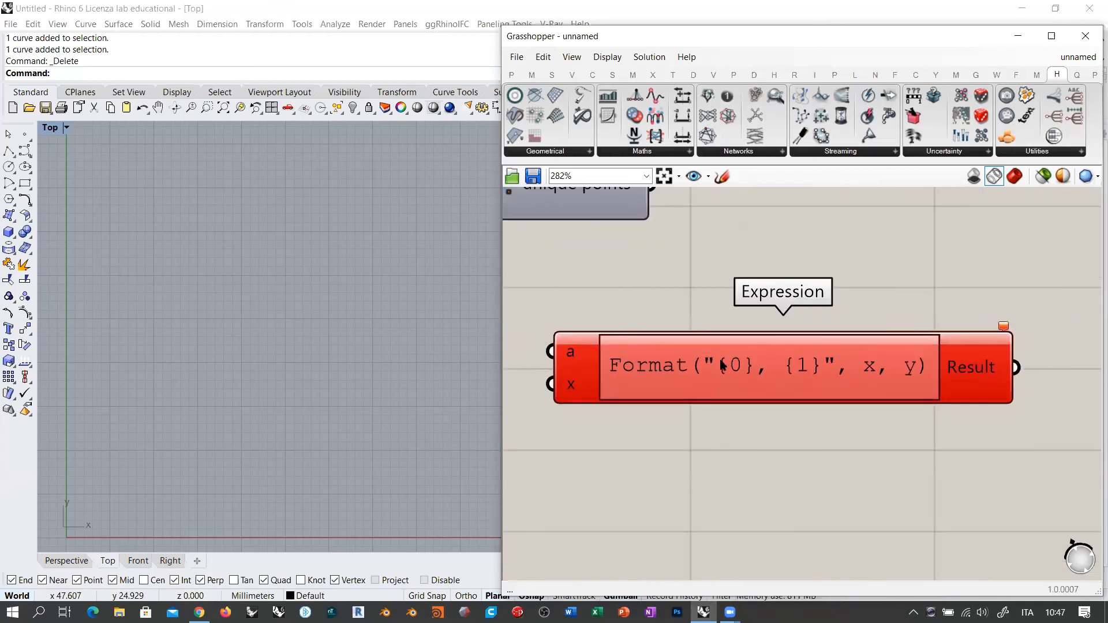
pyautogui.doubleClick(719, 359)
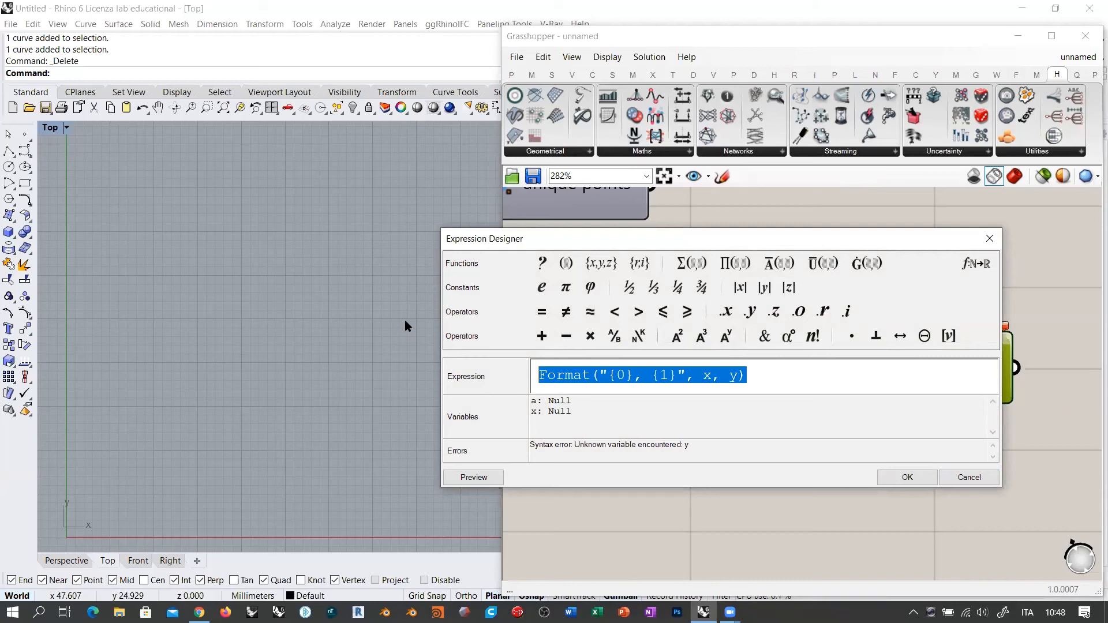
pyautogui.write('a')
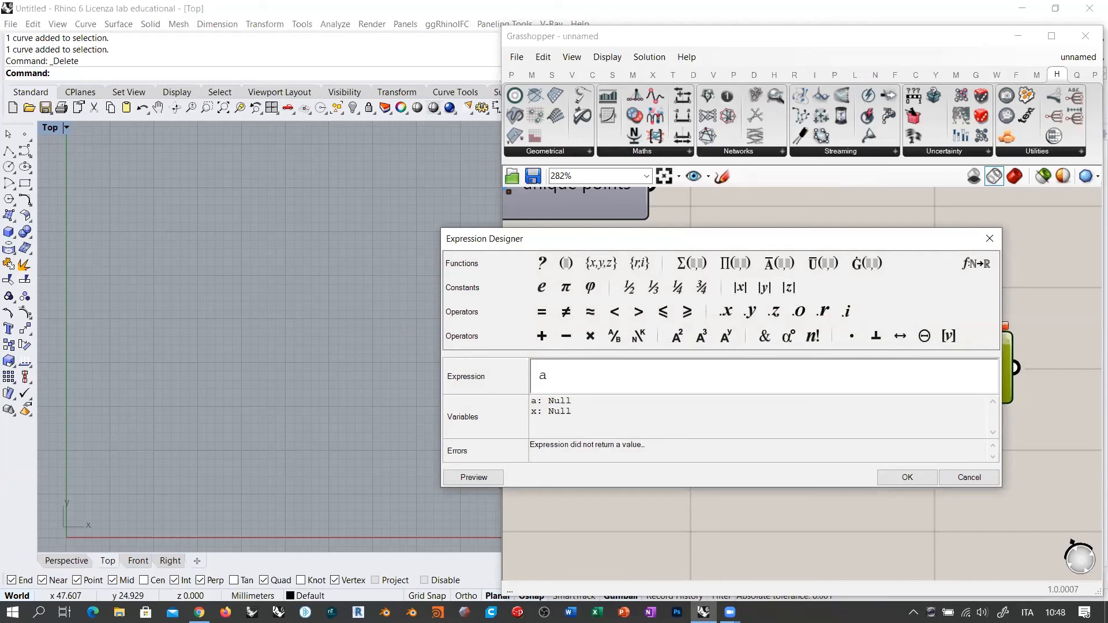
pyautogui.write('*x')
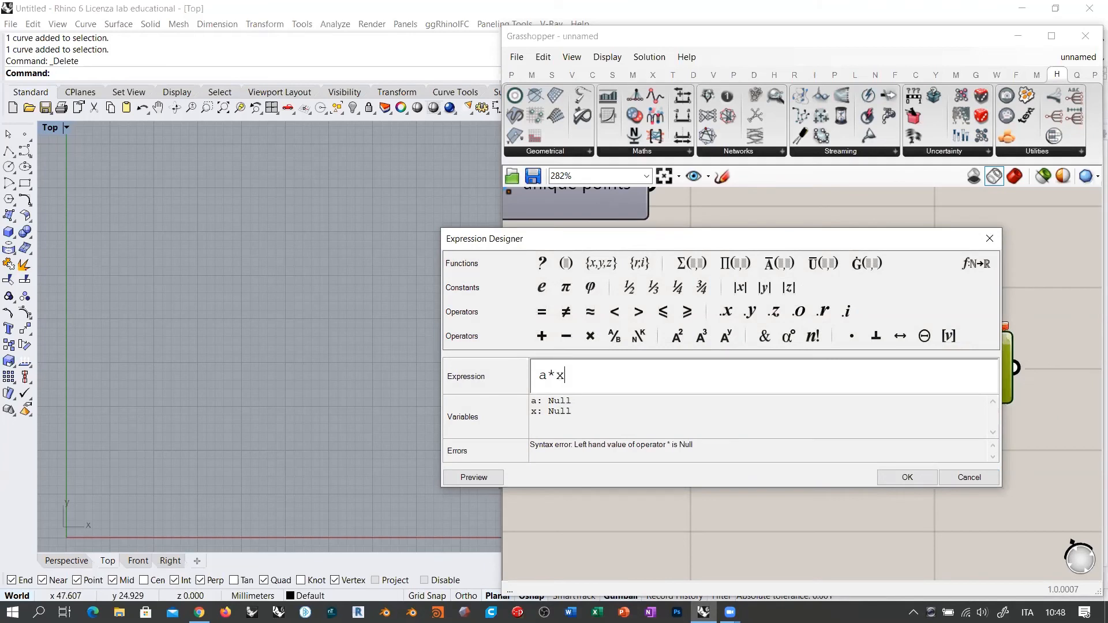
pyautogui.write('*sin(x)')
pyautogui.click(908, 479)
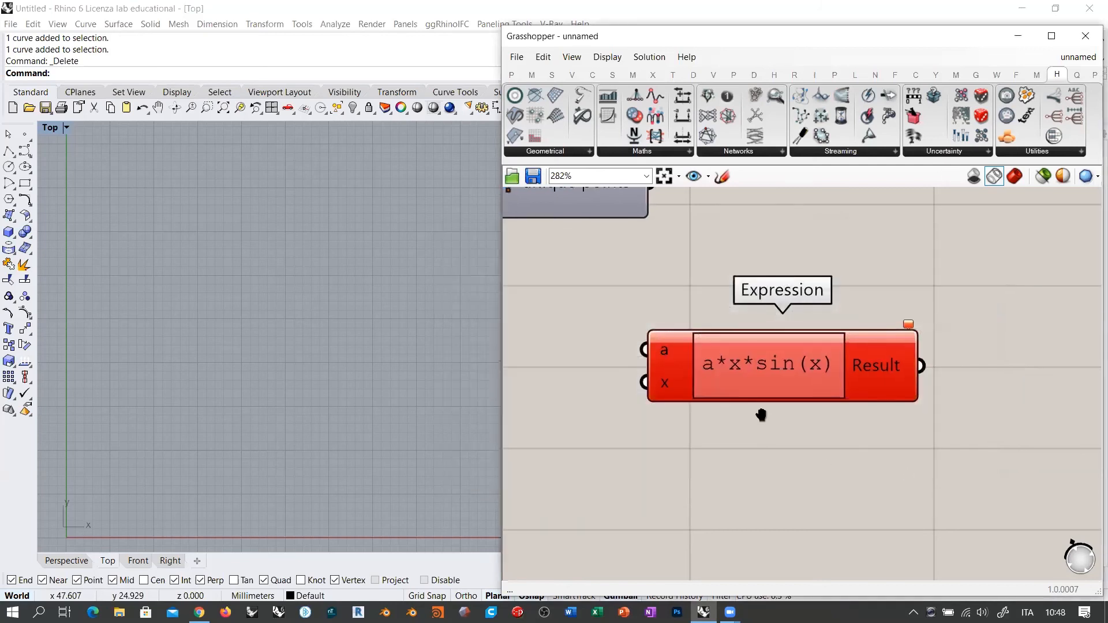
# Step: Duplicate the Expression component directly below the original and change the copy's formula to a*x*cos(x)
pyautogui.moveTo(761, 415); pyautogui.dragTo(777, 338, button='right')
pyautogui.keyDown('alt'); pyautogui.moveTo(779, 302); pyautogui.dragTo(781, 400); pyautogui.keyUp('alt')
pyautogui.click(780, 463)
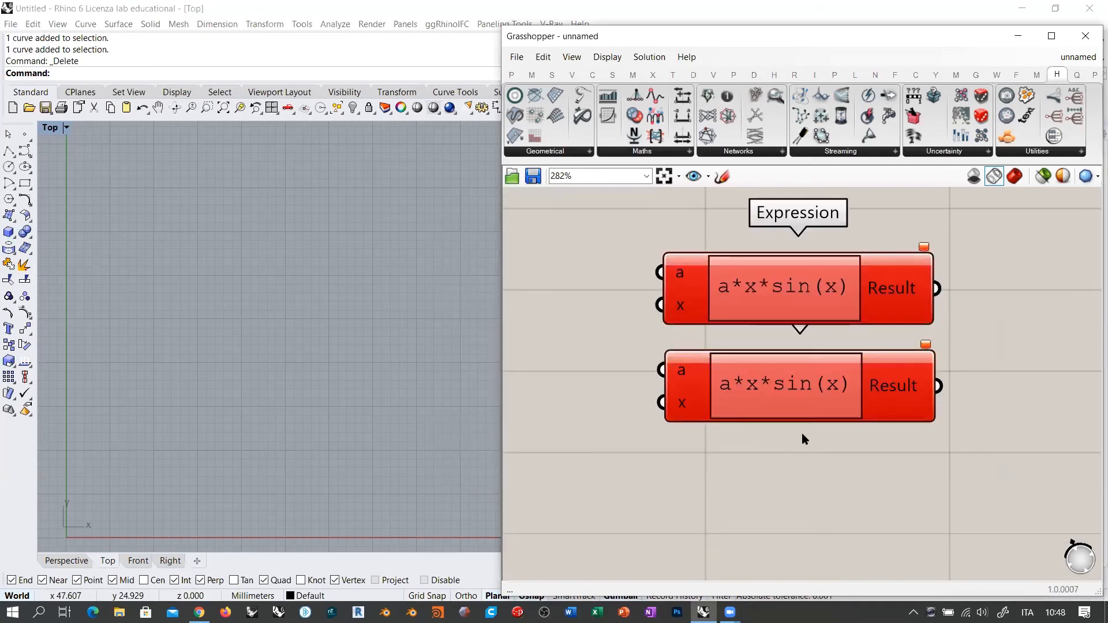
pyautogui.doubleClick(779, 383)
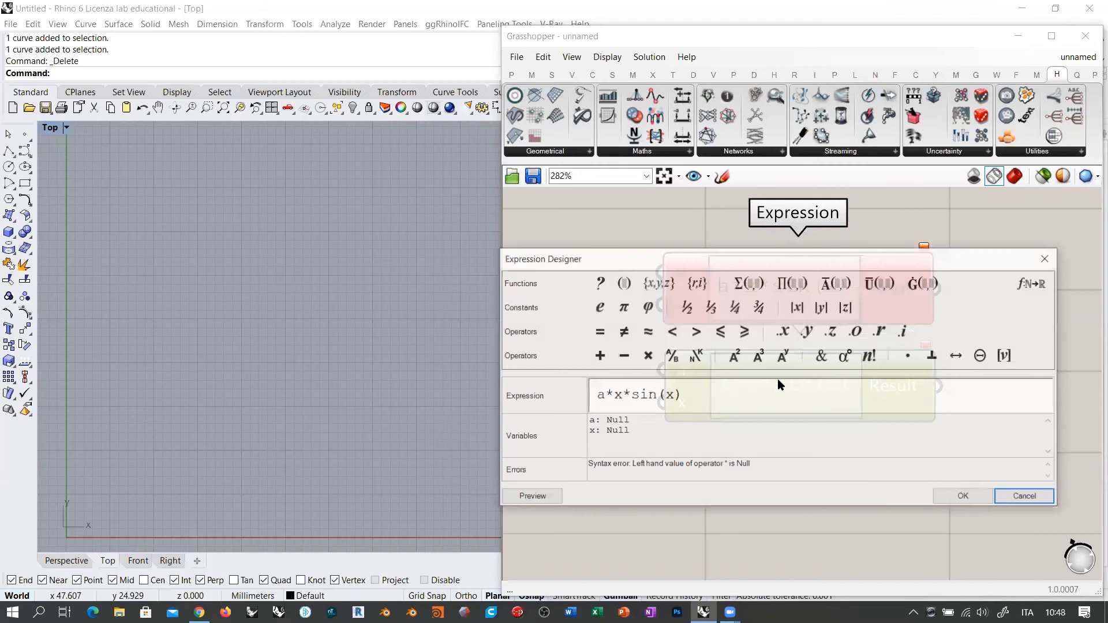
pyautogui.doubleClick(639, 394)
pyautogui.write('cos')
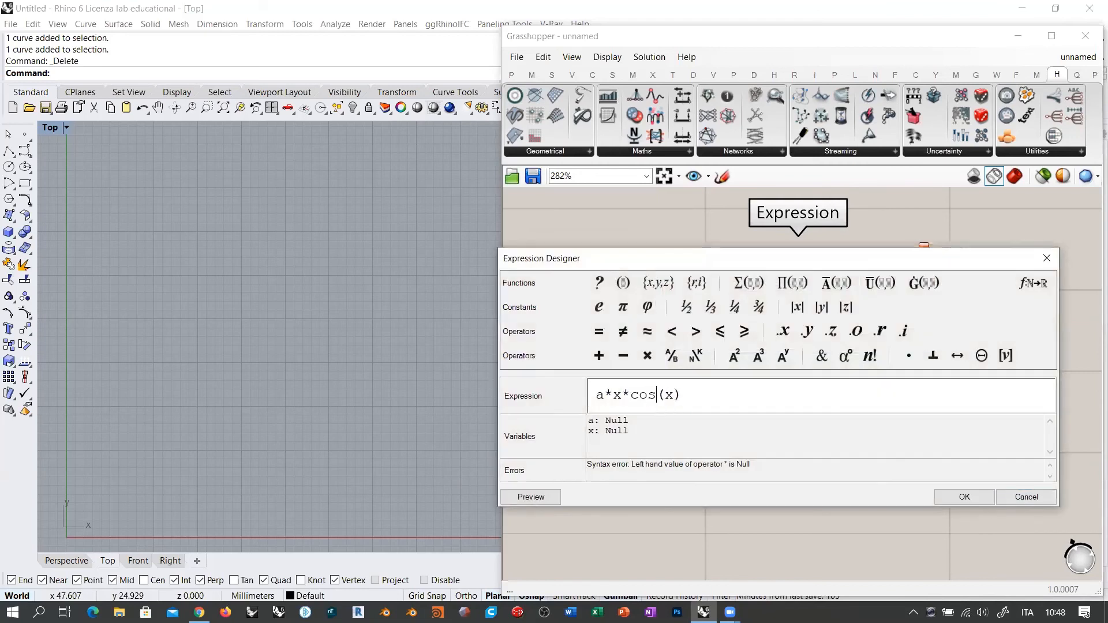
pyautogui.click(964, 497)
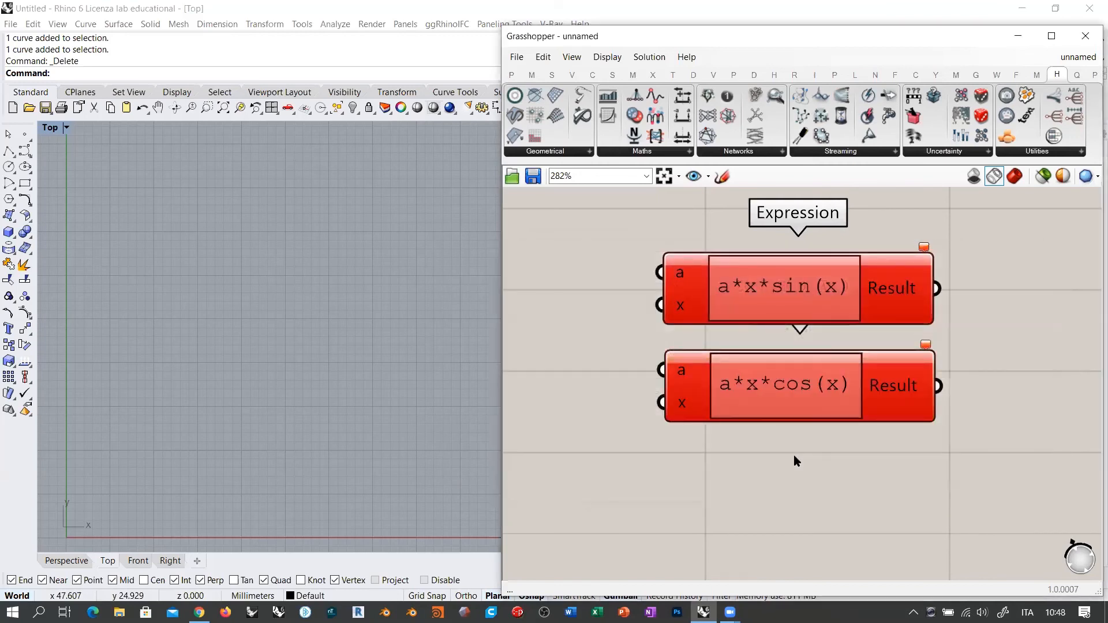
pyautogui.moveTo(719, 318); pyautogui.dragTo(850, 330, button='right')
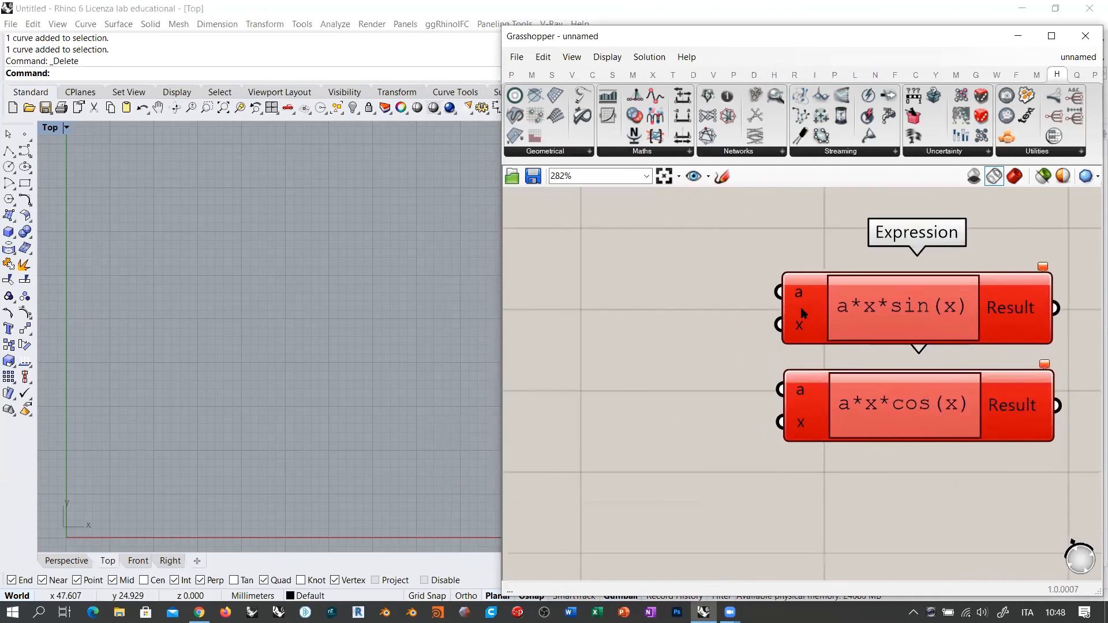
pyautogui.doubleClick(628, 337)
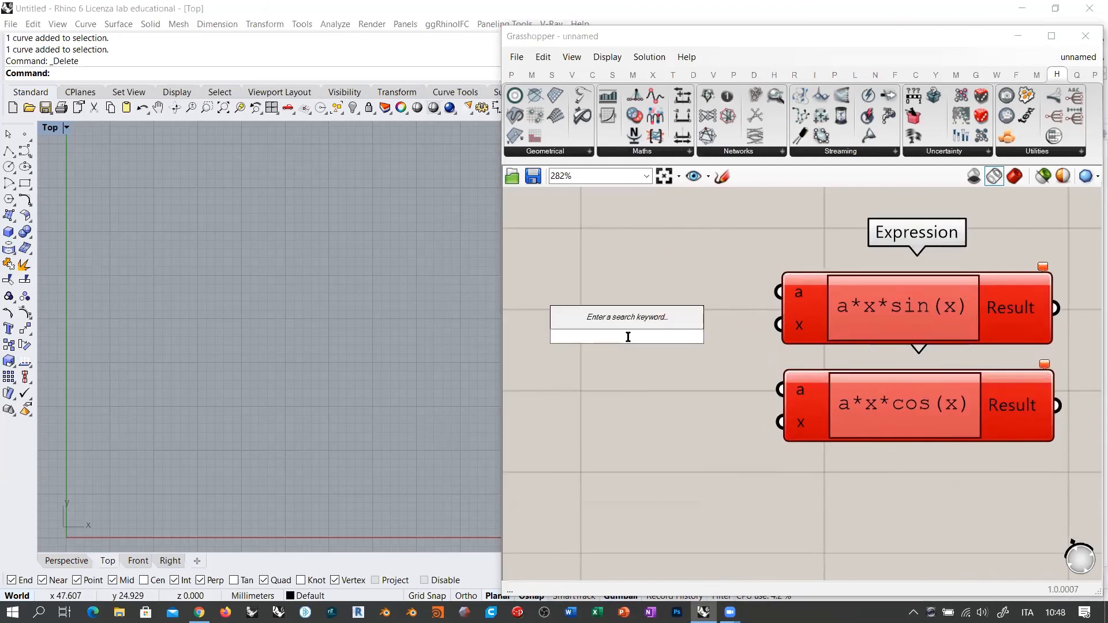
pyautogui.click(663, 371)
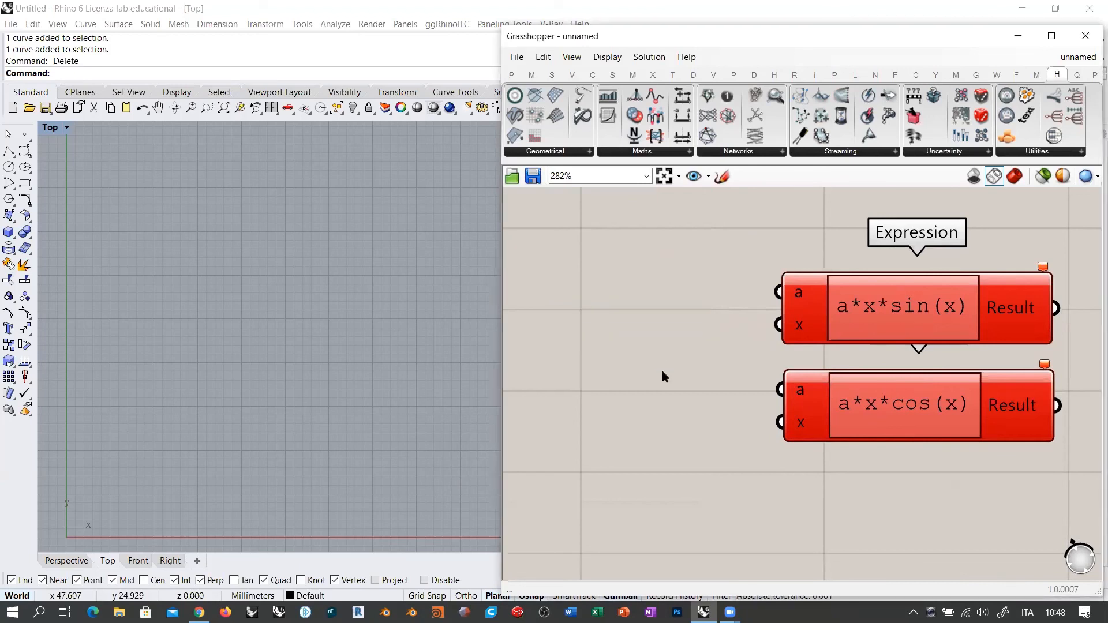
# Step: Add a 0.00 to 10 number slider beside the Expression components and connect it to both a inputs
pyautogui.doubleClick(646, 359)
pyautogui.write('0')
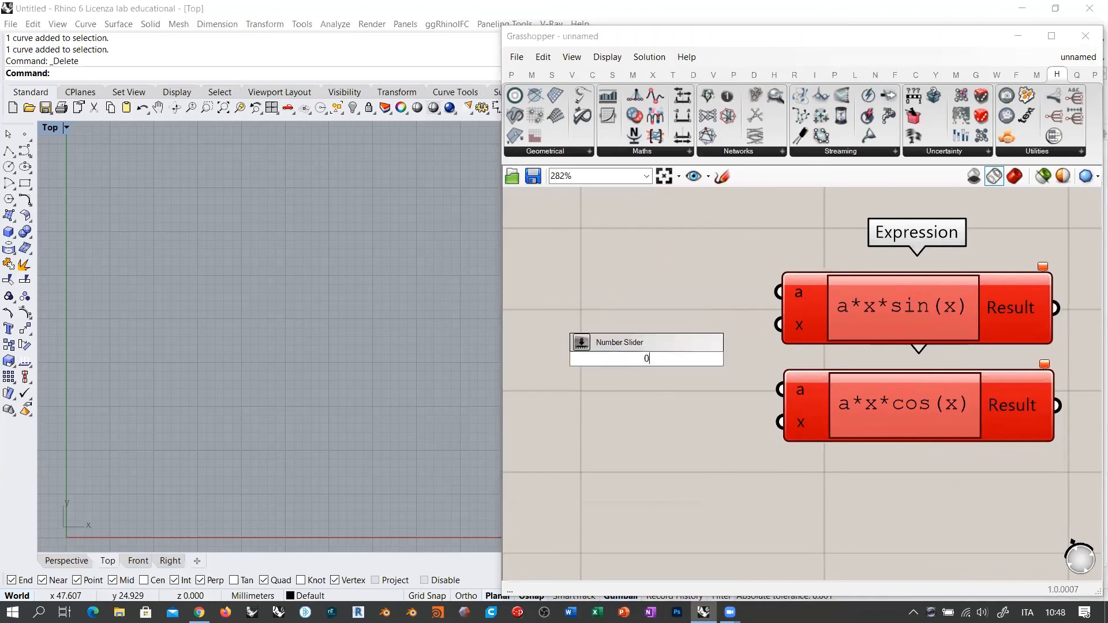
pyautogui.write('.00<10')
pyautogui.press('Return')
pyautogui.moveTo(678, 361); pyautogui.dragTo(521, 357)
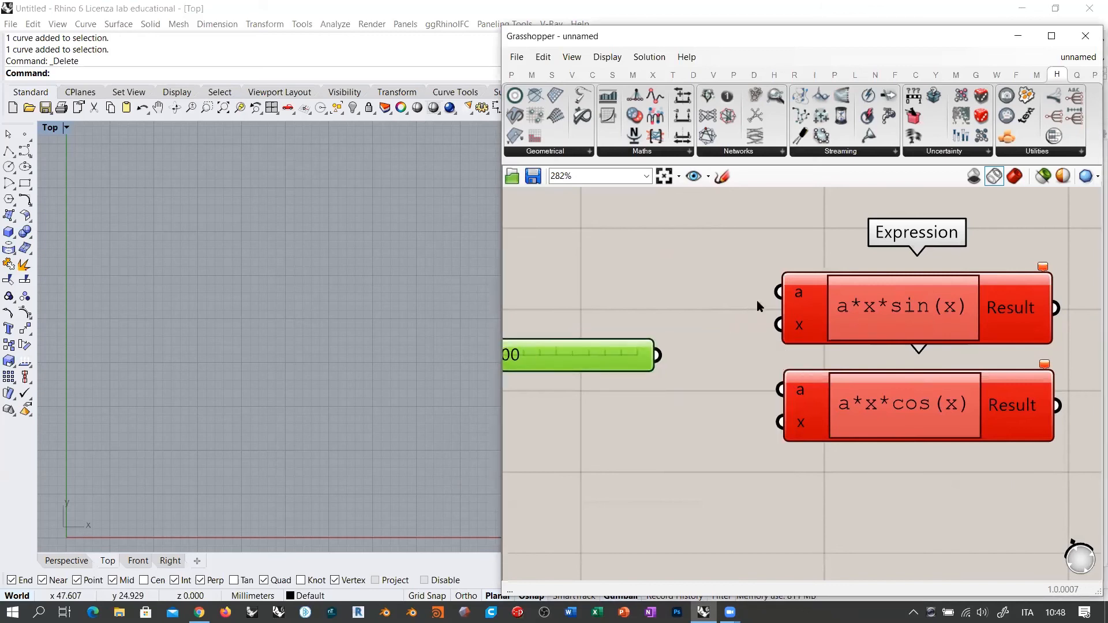
pyautogui.moveTo(779, 293); pyautogui.dragTo(762, 372)
pyautogui.scroll(-2, 750, 358)
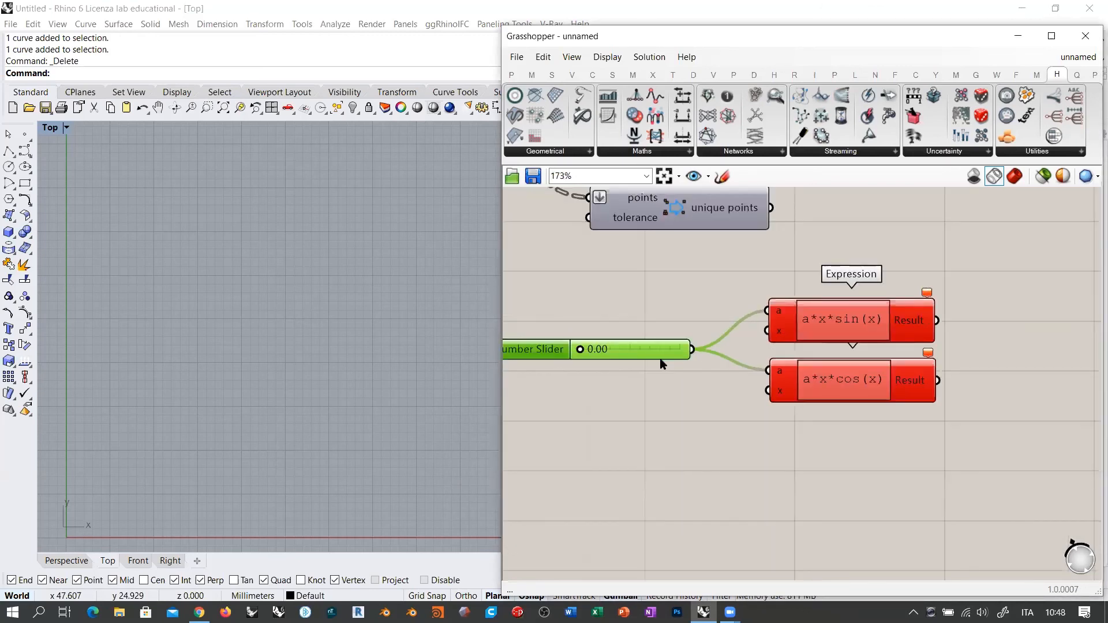
pyautogui.moveTo(653, 356)
pyautogui.mouseDown()
pyautogui.moveTo(657, 337)
pyautogui.moveTo(669, 348)
pyautogui.mouseUp()
pyautogui.click(699, 374)
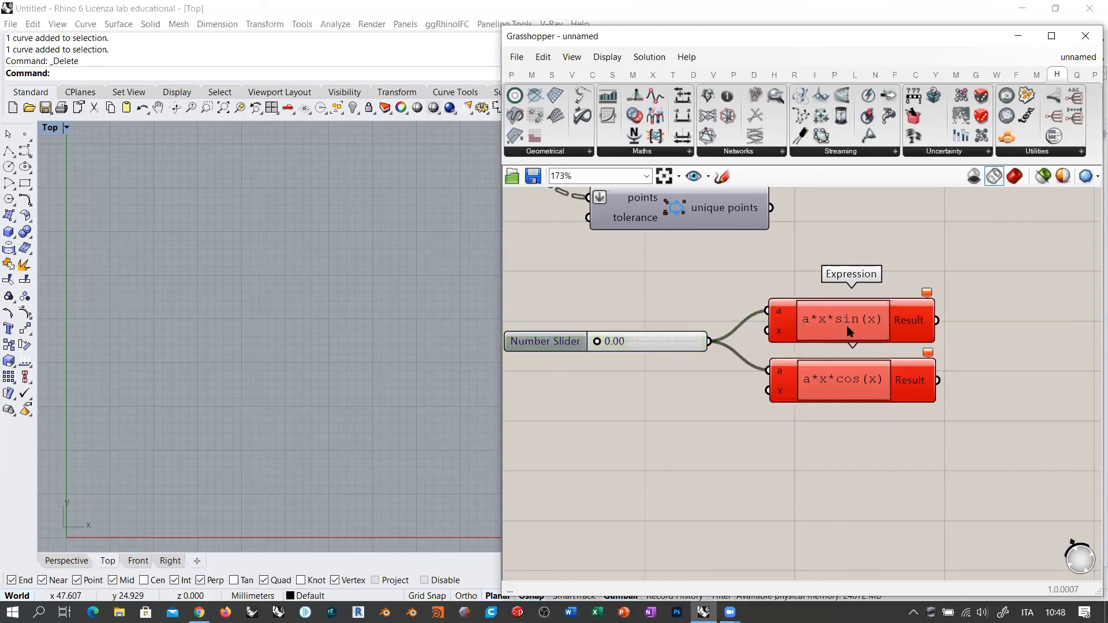
# Step: Add a Radians component below the number slider that feeds the a inputs
pyautogui.scroll(1, 846, 325)
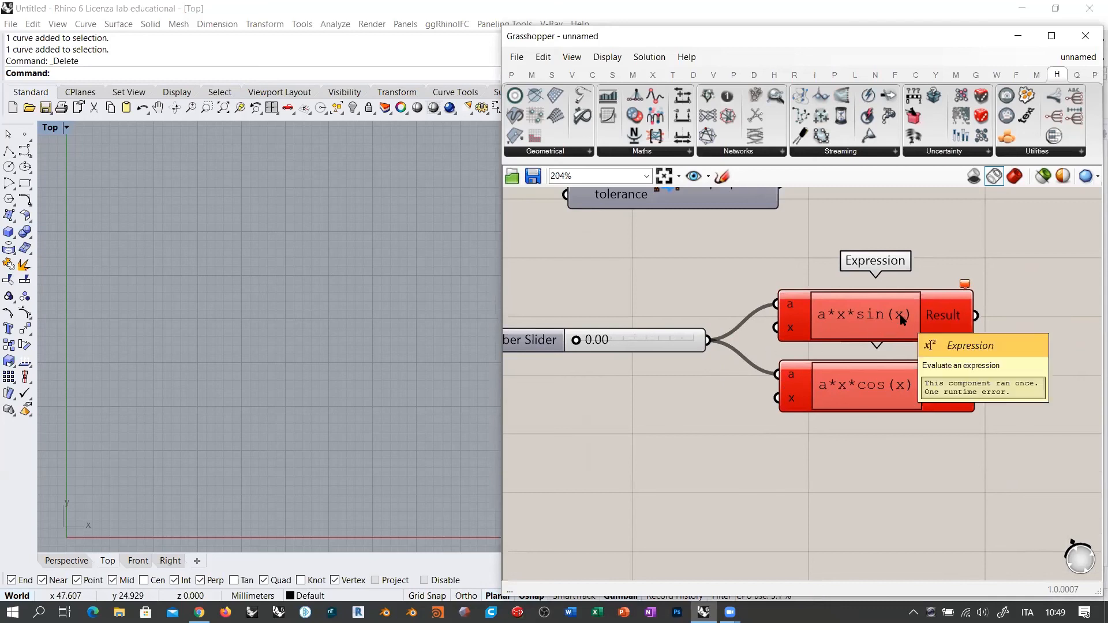
pyautogui.moveTo(585, 441); pyautogui.dragTo(711, 420, button='right')
pyautogui.doubleClick(711, 421)
pyautogui.write('rad')
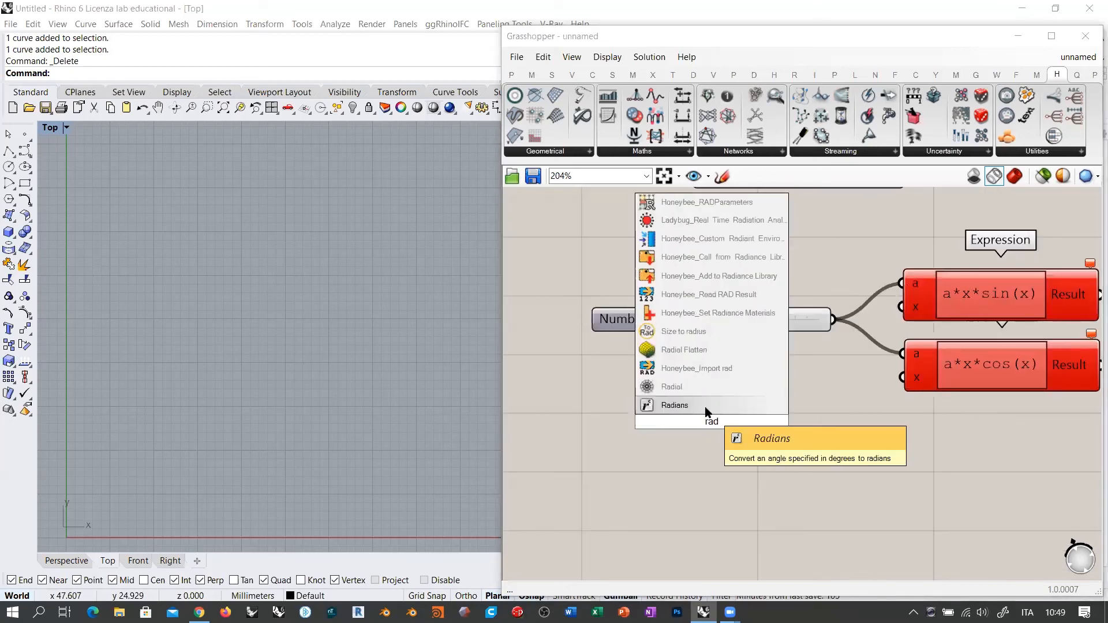
pyautogui.click(709, 407)
pyautogui.moveTo(712, 430); pyautogui.dragTo(757, 406)
# Step: Add an integer number slider ranging from 0 to 10 before the Radians component
pyautogui.moveTo(508, 400); pyautogui.dragTo(656, 406, button='right')
pyautogui.doubleClick(657, 407)
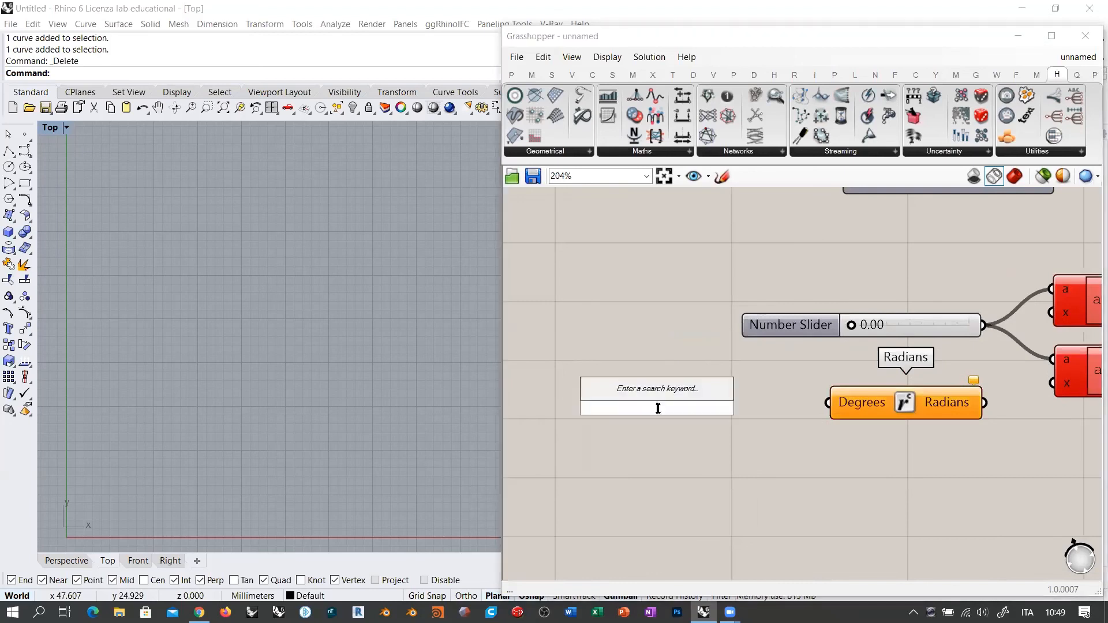
pyautogui.write('0<')
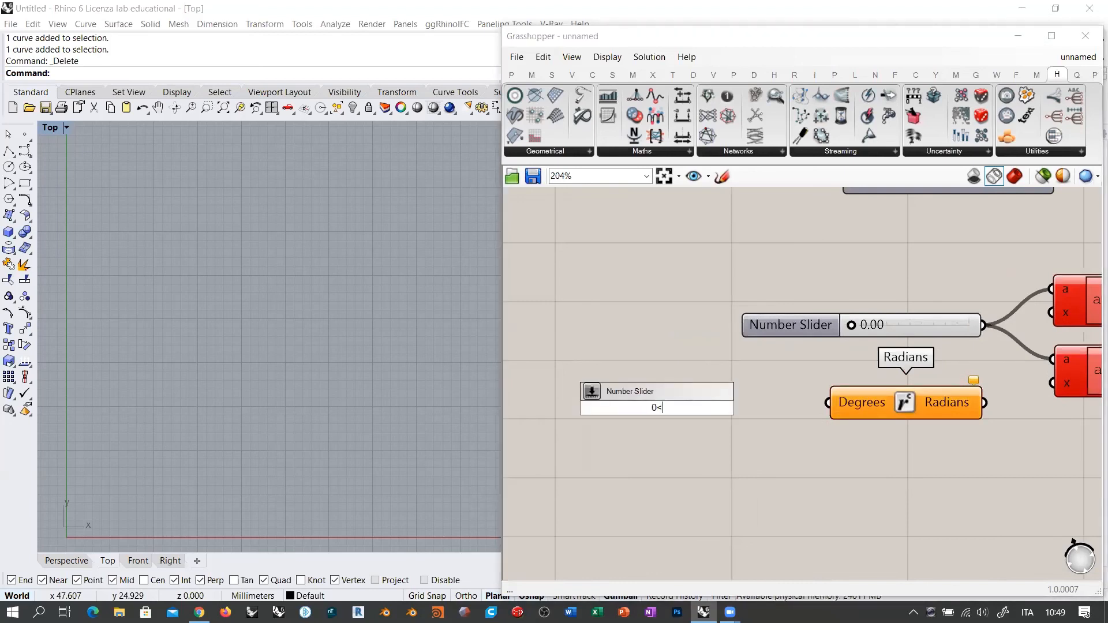
pyautogui.write('10')
pyautogui.press('Return')
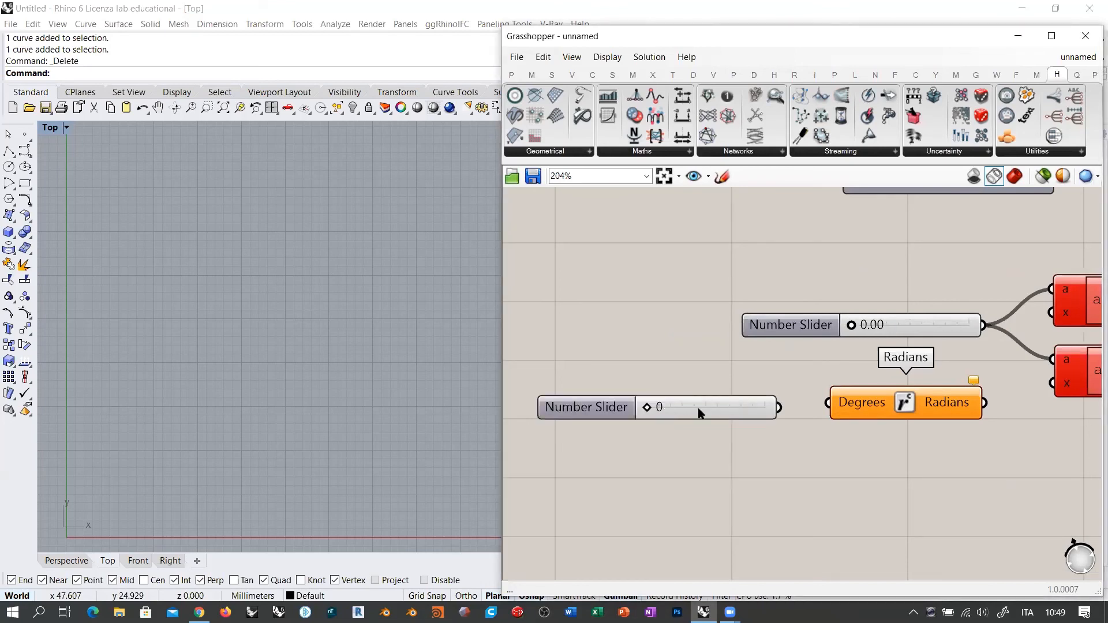
pyautogui.moveTo(698, 413); pyautogui.dragTo(693, 411)
# Step: Give the integer number slider the expression x*180
pyautogui.rightClick(598, 407)
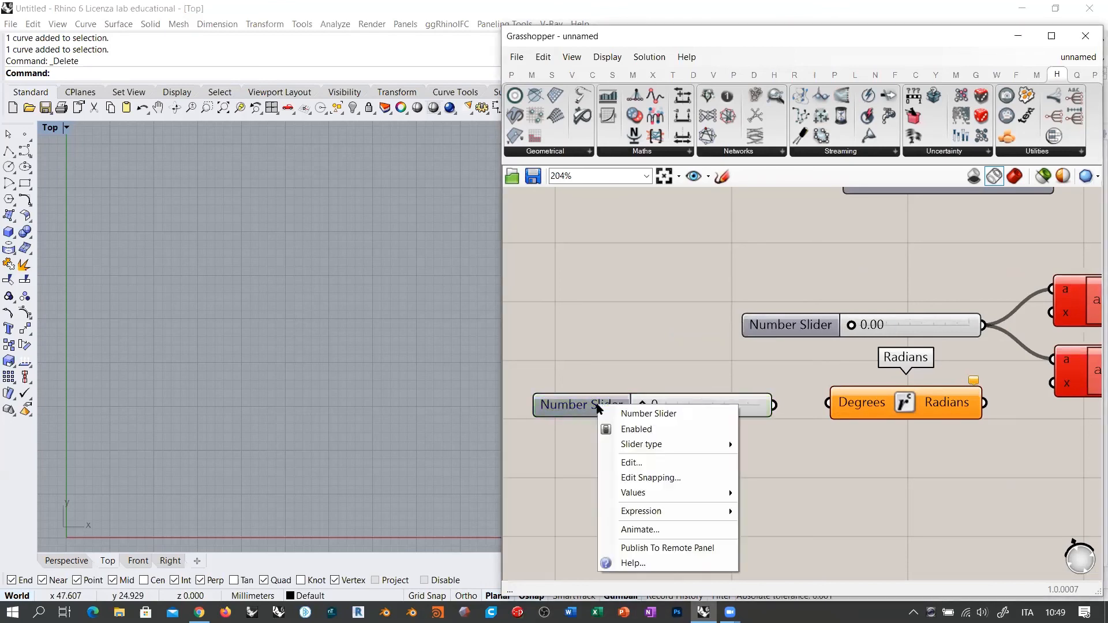
pyautogui.moveTo(639, 513)
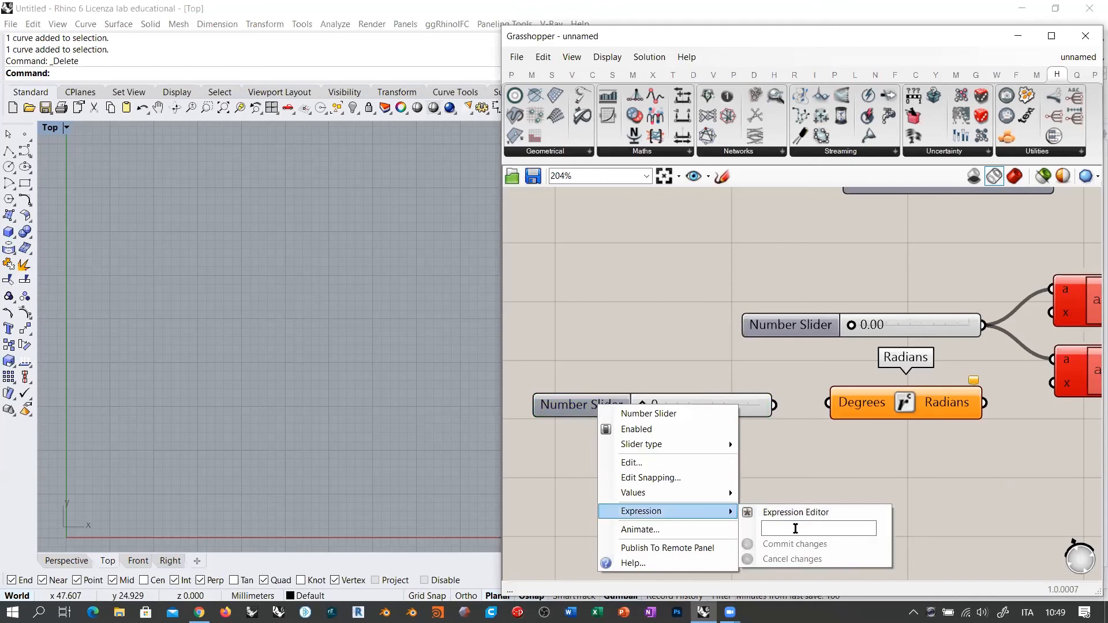
pyautogui.click(796, 529)
pyautogui.write('x*180')
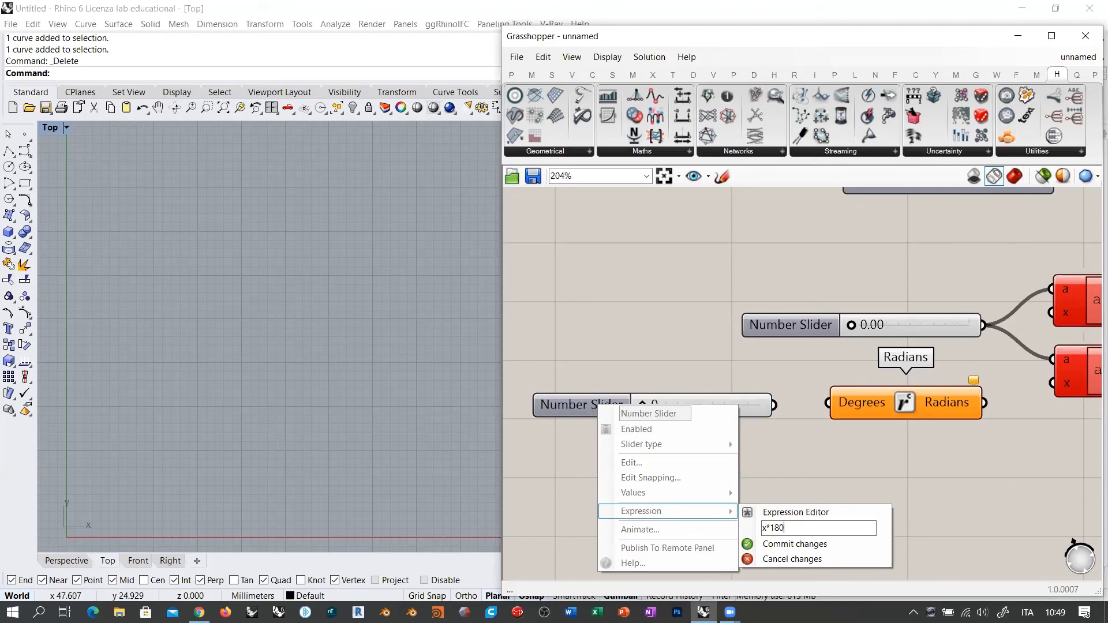
pyautogui.click(760, 458)
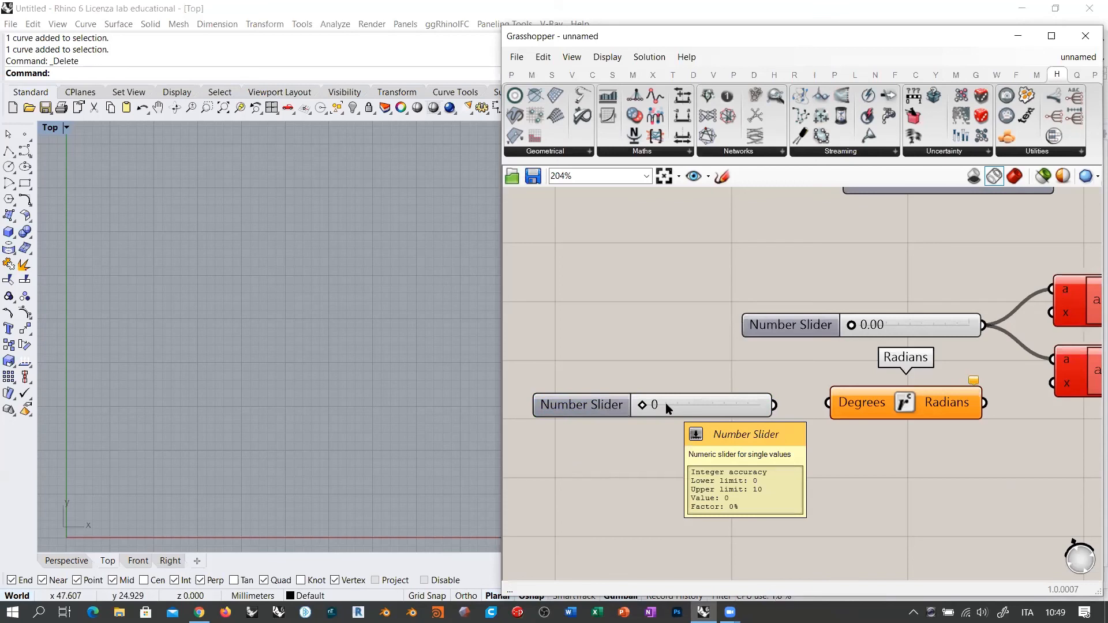
# Step: Set the integer slider to 1 so it outputs 180, and connect it to the Degrees input of Radians
pyautogui.moveTo(644, 405); pyautogui.dragTo(658, 409)
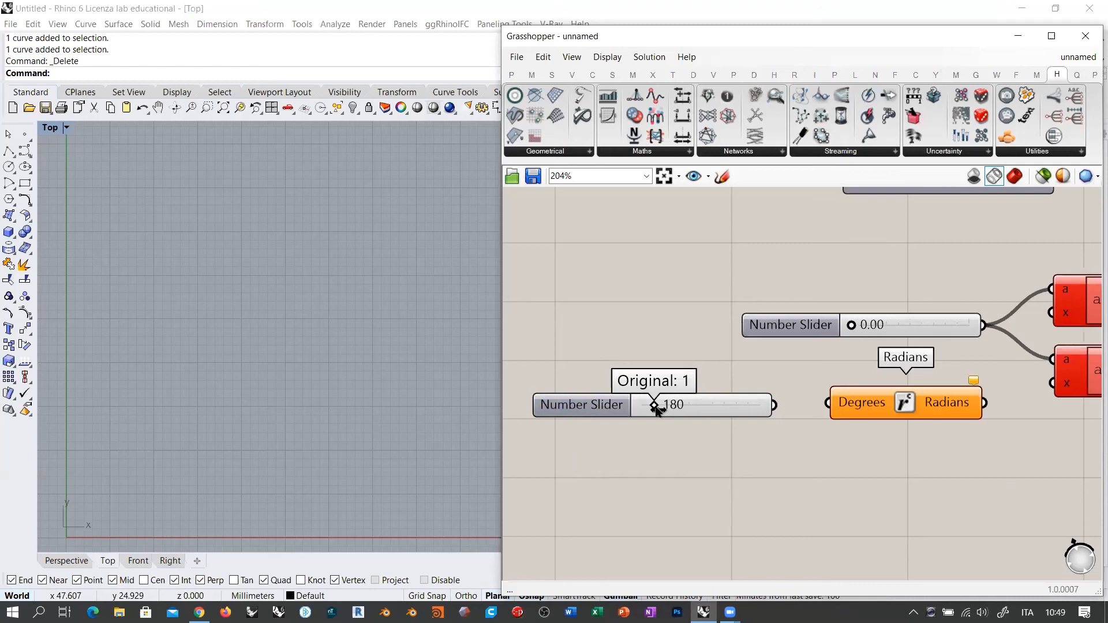
pyautogui.moveTo(656, 408)
pyautogui.mouseDown()
pyautogui.moveTo(756, 408)
pyautogui.moveTo(648, 410)
pyautogui.moveTo(659, 408)
pyautogui.mouseUp()
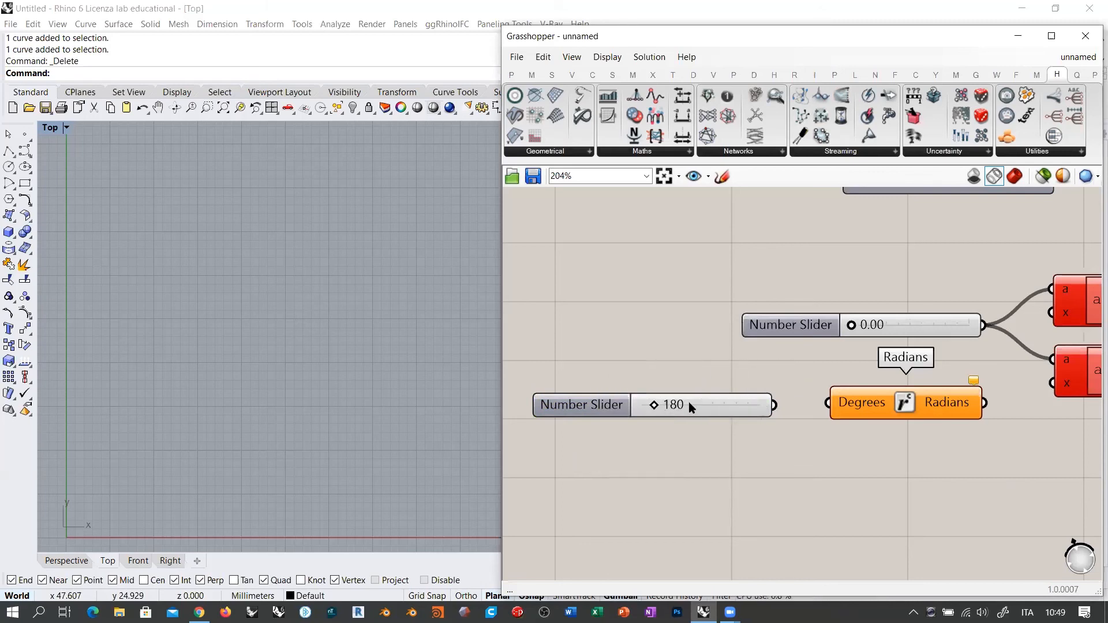
pyautogui.moveTo(725, 401); pyautogui.dragTo(732, 399)
pyautogui.moveTo(819, 403); pyautogui.dragTo(786, 403)
pyautogui.moveTo(752, 402); pyautogui.dragTo(768, 407)
pyautogui.moveTo(942, 407)
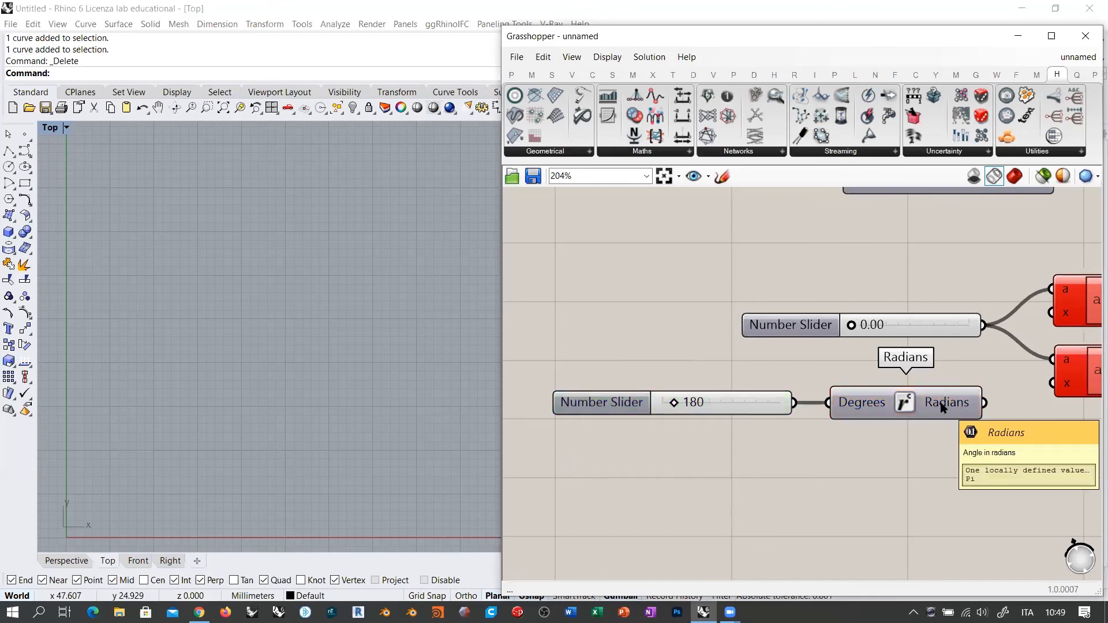
# Step: Connect the Radians output to the x inputs of both Expression components
pyautogui.moveTo(971, 397); pyautogui.dragTo(727, 398, button='right')
pyautogui.moveTo(740, 405); pyautogui.dragTo(808, 316)
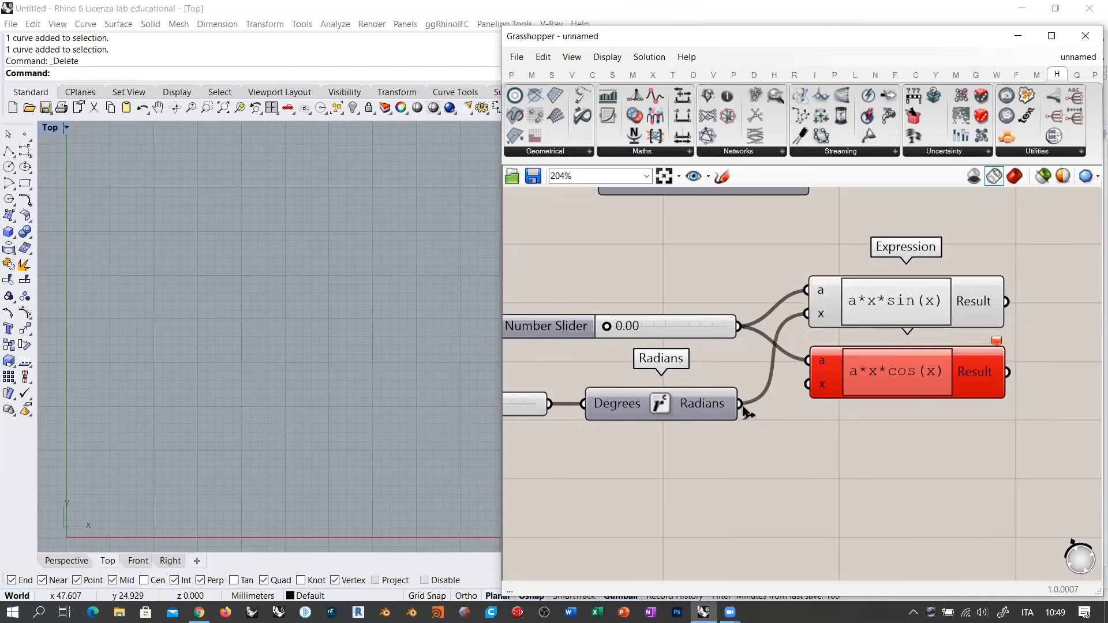
pyautogui.moveTo(740, 404); pyautogui.dragTo(807, 383)
pyautogui.moveTo(855, 414); pyautogui.dragTo(745, 427, button='right')
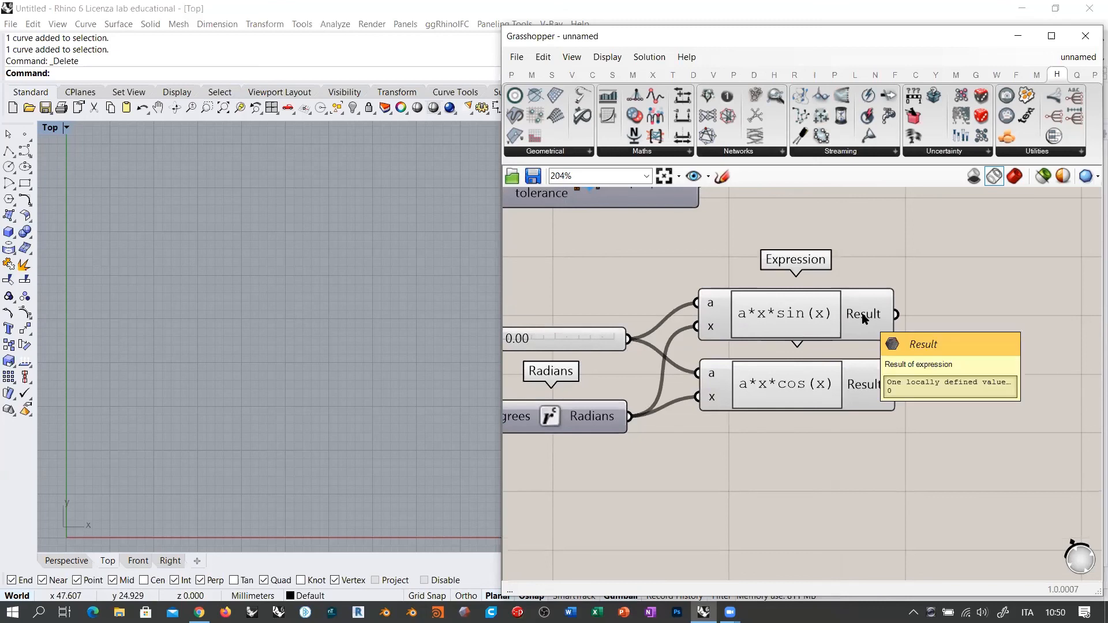
# Step: Set the slider feeding the a inputs to 0.69 and check the cosine expression's result
pyautogui.moveTo(614, 344); pyautogui.dragTo(699, 325, button='right')
pyautogui.moveTo(584, 321); pyautogui.dragTo(589, 320)
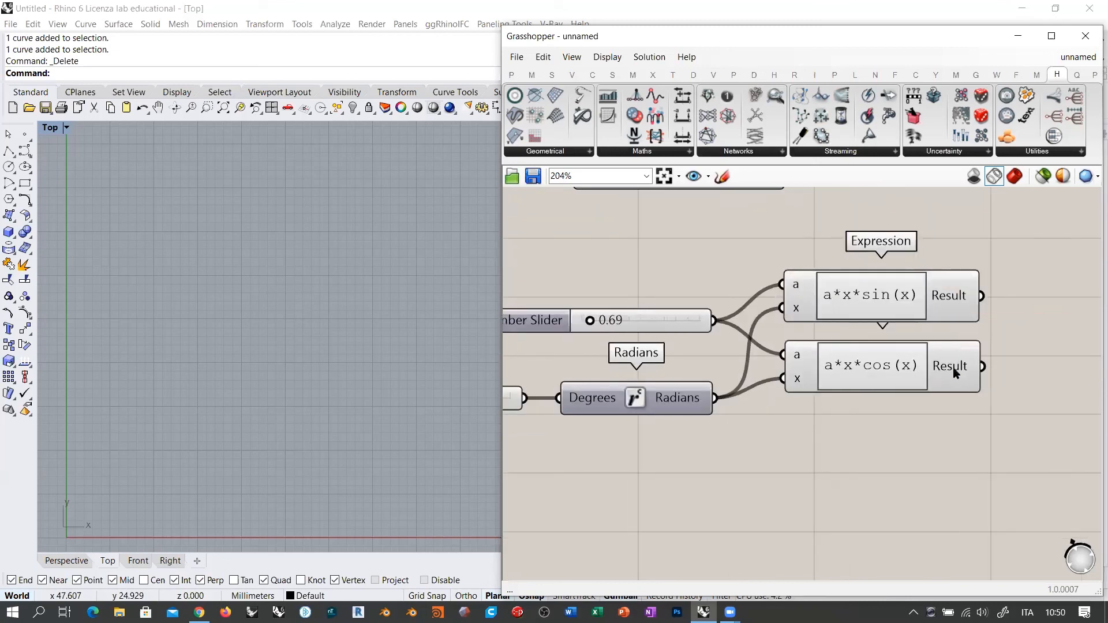
pyautogui.moveTo(955, 369)
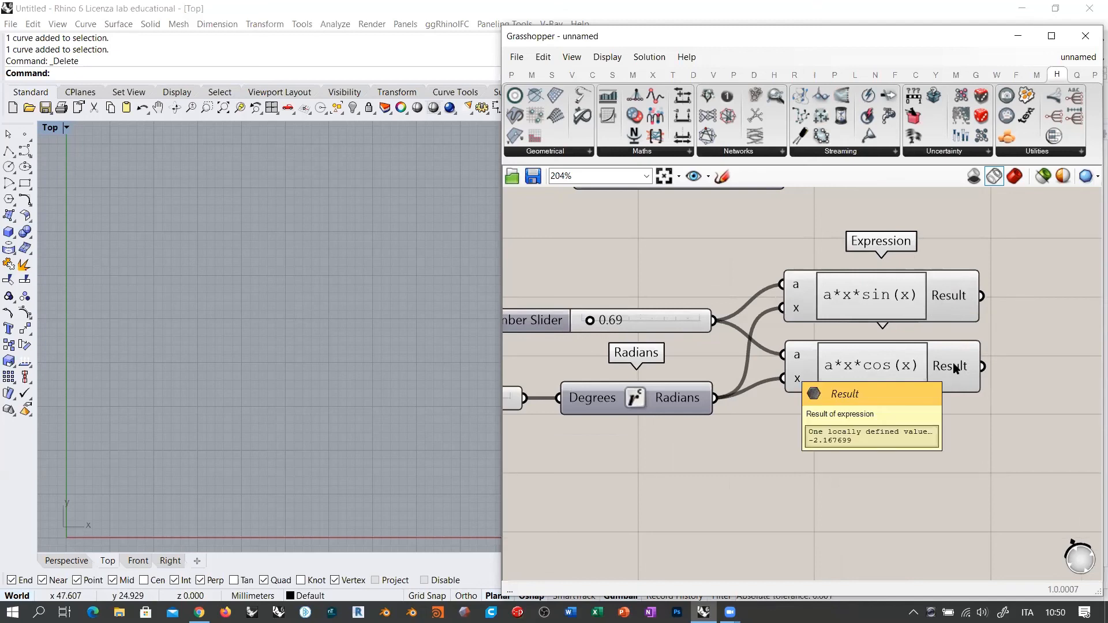
pyautogui.scroll(-2, 955, 369)
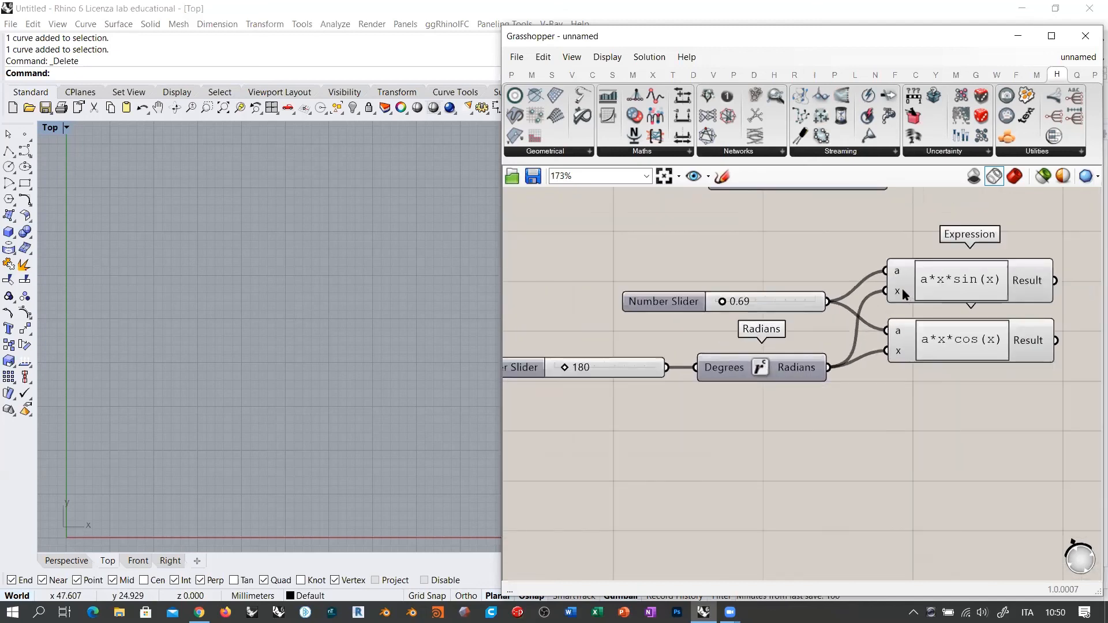
# Step: Move the a slider up and shift Radians with its slider away from the expressions to make room between them
pyautogui.moveTo(796, 305); pyautogui.dragTo(775, 273)
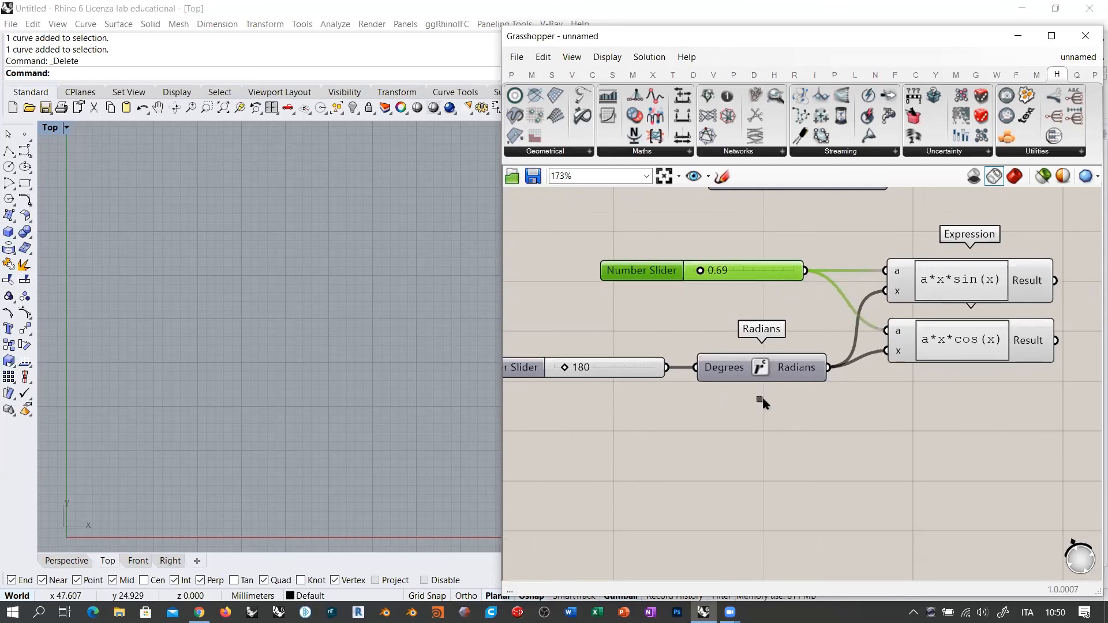
pyautogui.moveTo(759, 400); pyautogui.dragTo(639, 364)
pyautogui.moveTo(732, 376); pyautogui.dragTo(814, 391, button='right')
pyautogui.moveTo(827, 379); pyautogui.dragTo(663, 368)
pyautogui.click(797, 405)
pyautogui.click(665, 389)
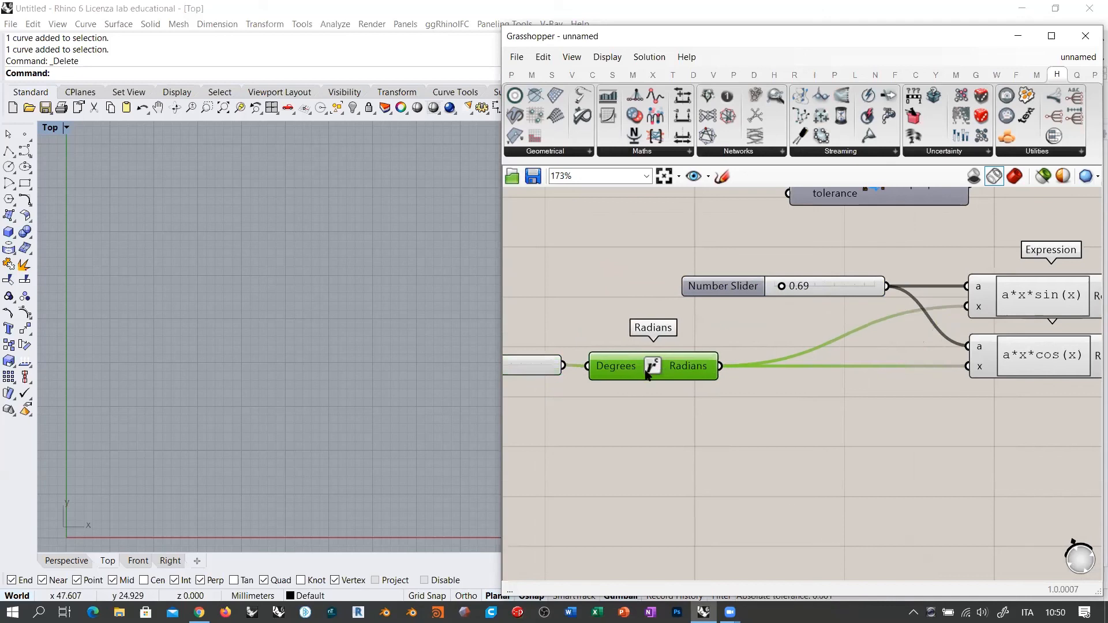
pyautogui.click(548, 368)
# Step: Add a Range component after Radians and connect the Radians output to its Domain input
pyautogui.doubleClick(861, 426)
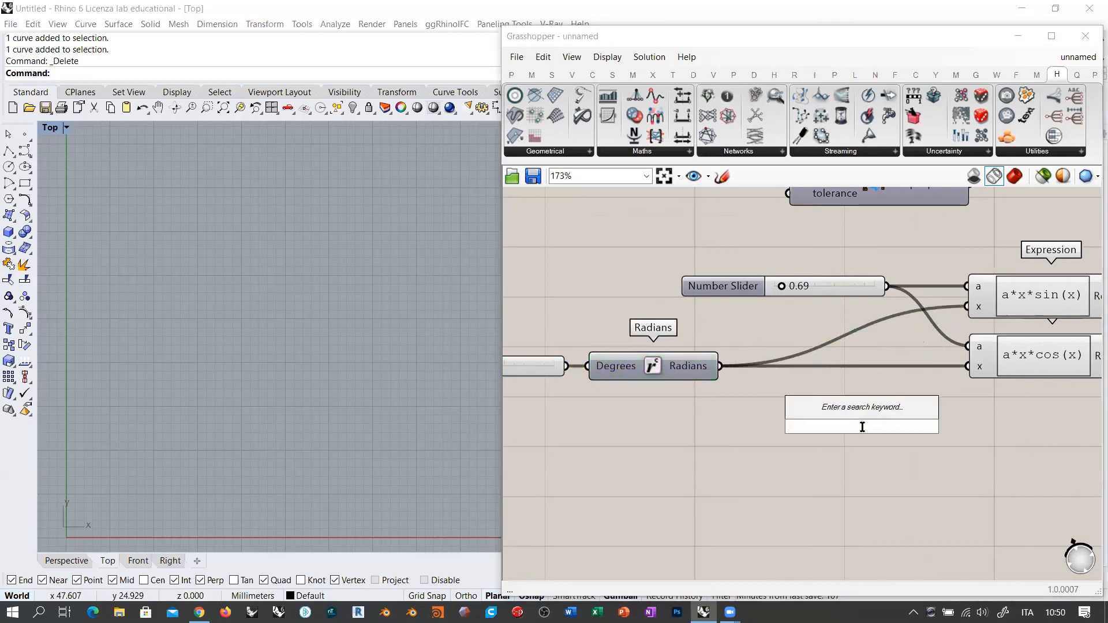
pyautogui.write('range')
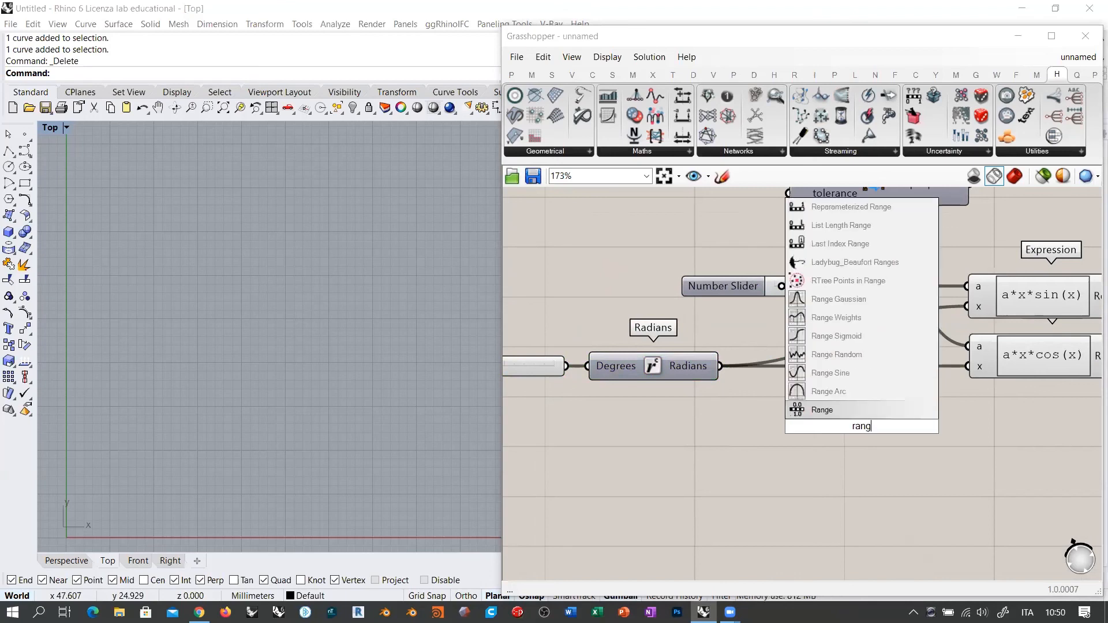
pyautogui.click(821, 411)
pyautogui.moveTo(721, 366); pyautogui.dragTo(806, 417)
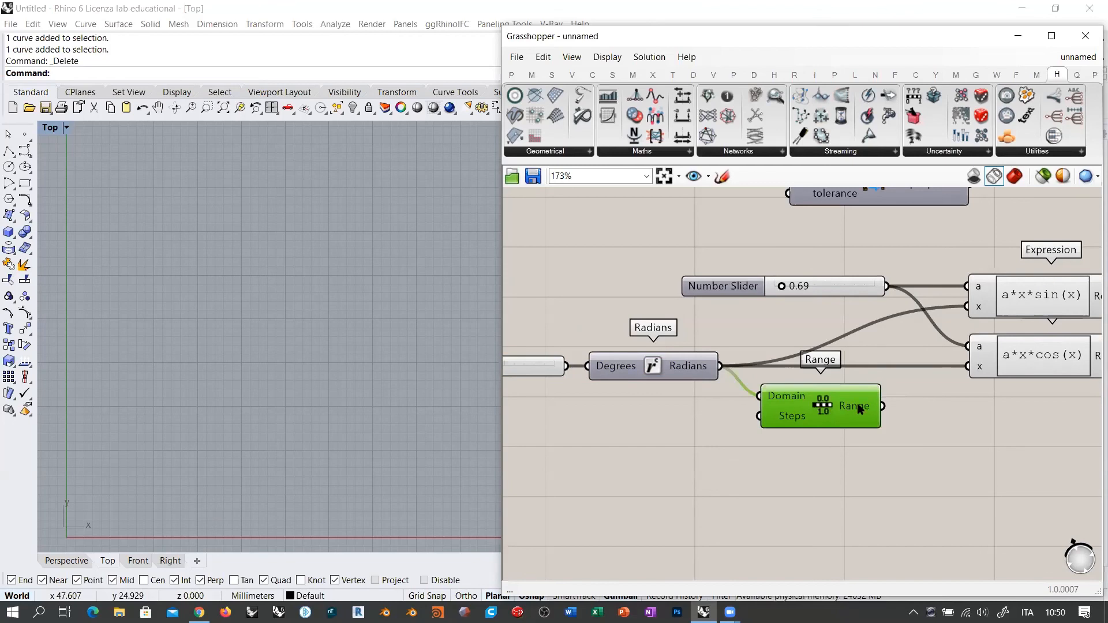
pyautogui.moveTo(859, 409)
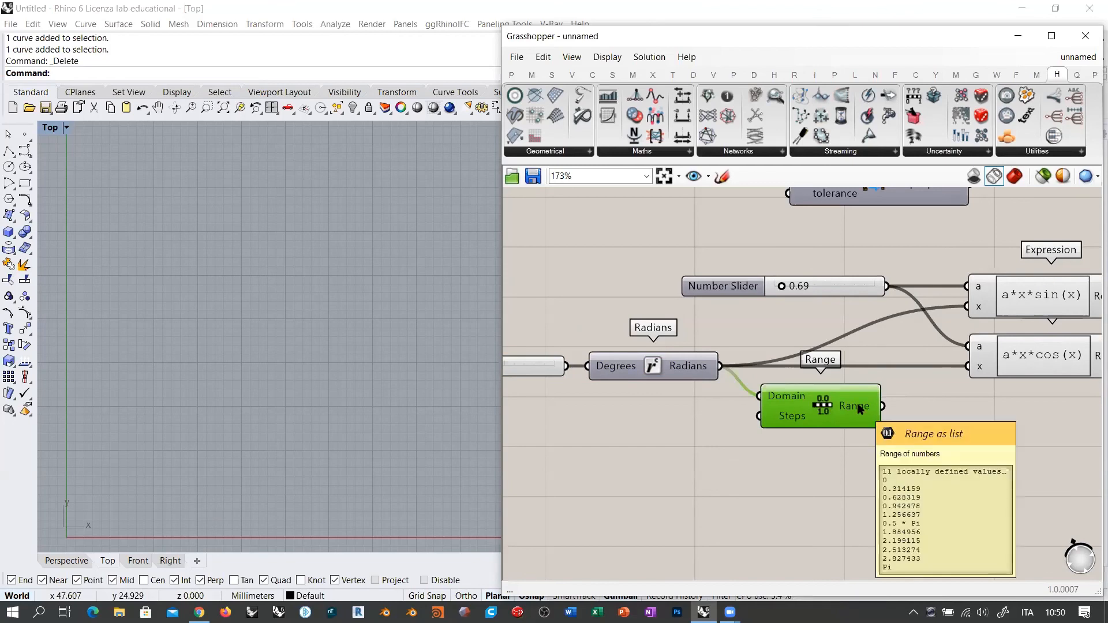
# Step: Connect the Range output to both expressions' x inputs in place of Radians, and align Range with the row
pyautogui.moveTo(859, 408); pyautogui.dragTo(753, 445, button='right')
pyautogui.moveTo(754, 442); pyautogui.dragTo(838, 402)
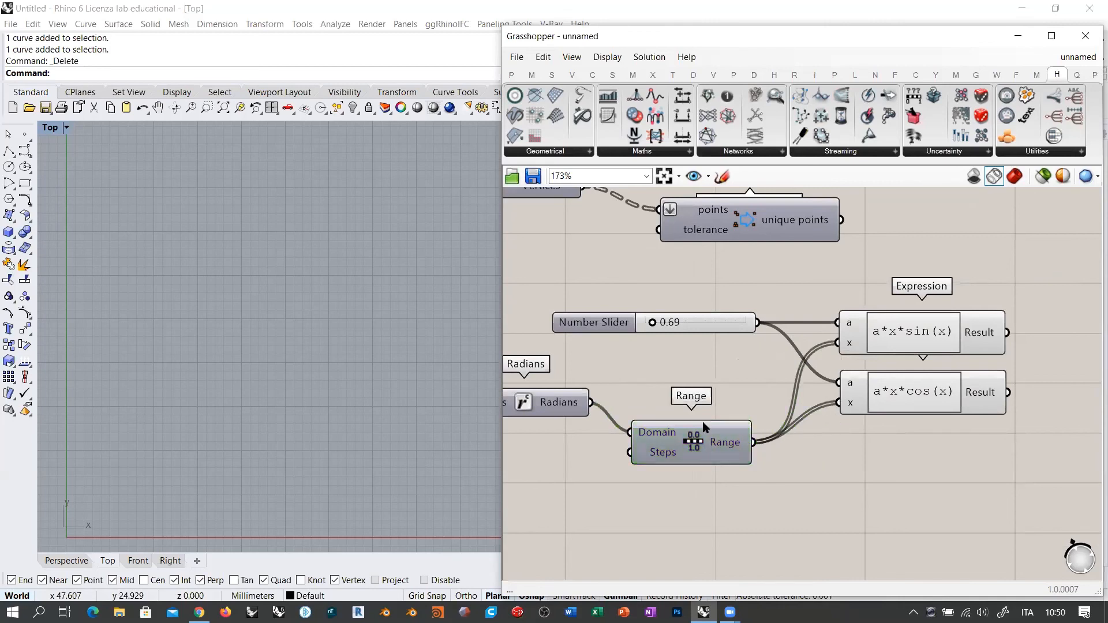
pyautogui.moveTo(700, 440); pyautogui.dragTo(695, 414)
pyautogui.click(788, 446)
# Step: Add a Construct Point component with the sine result as X coordinate and the cosine result as Y coordinate
pyautogui.moveTo(871, 441); pyautogui.dragTo(682, 443, button='right')
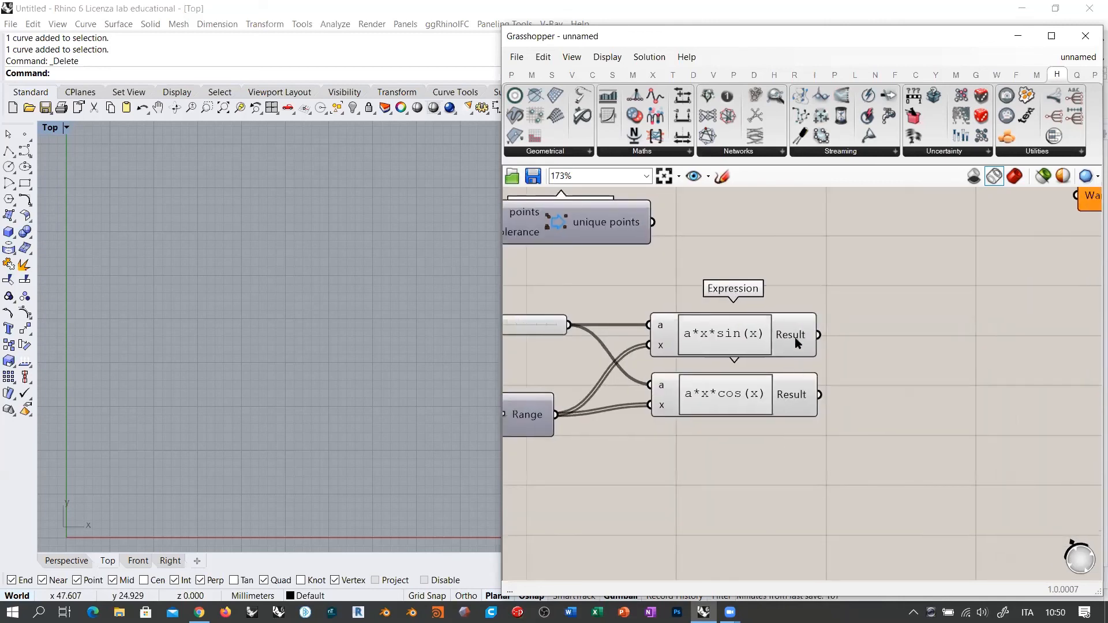
pyautogui.moveTo(792, 340)
pyautogui.doubleClick(926, 367)
pyautogui.write('xyz')
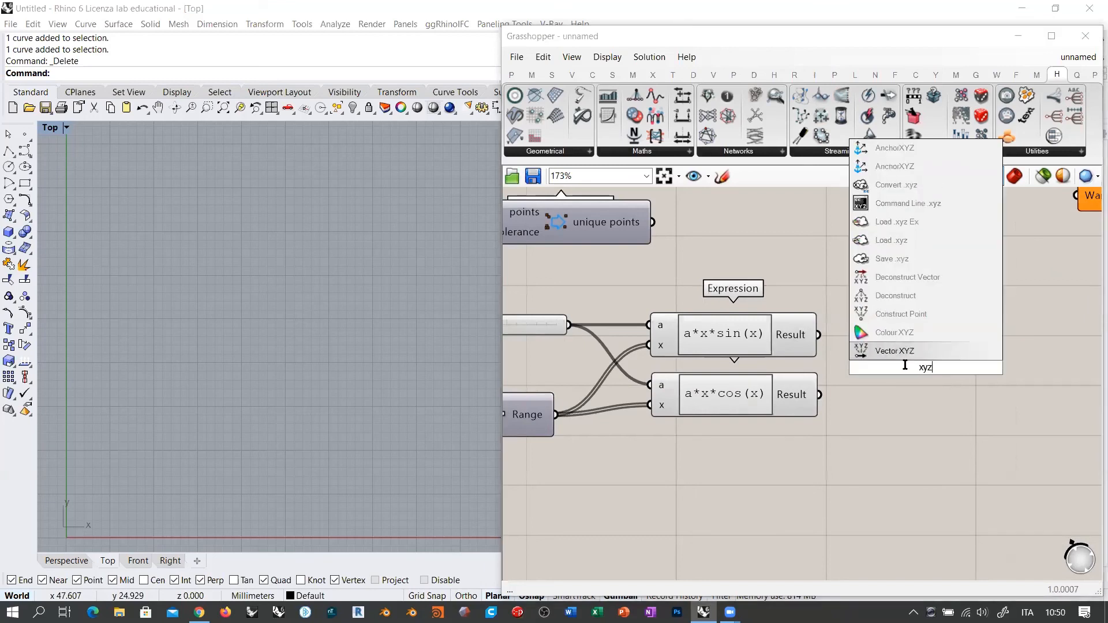
pyautogui.click(898, 315)
pyautogui.moveTo(854, 368); pyautogui.dragTo(818, 399)
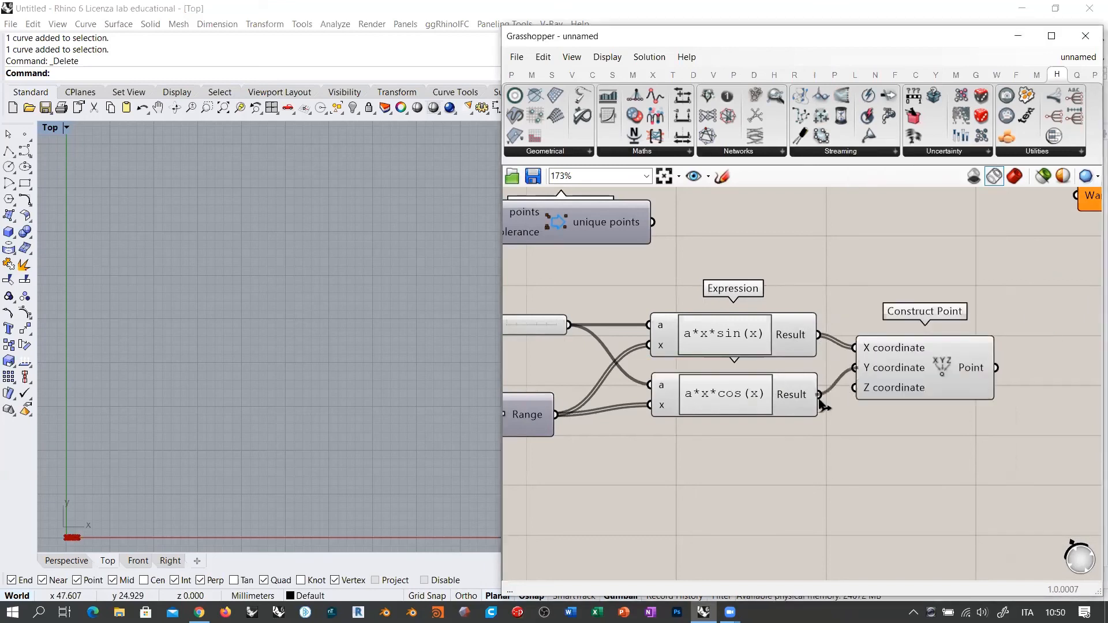
# Step: Set the slider feeding the a inputs to 2.94 and the angle slider to an output of 540
pyautogui.moveTo(234, 482); pyautogui.dragTo(370, 305, button='right')
pyautogui.scroll(6, 177, 393)
pyautogui.scroll(4, 191, 398)
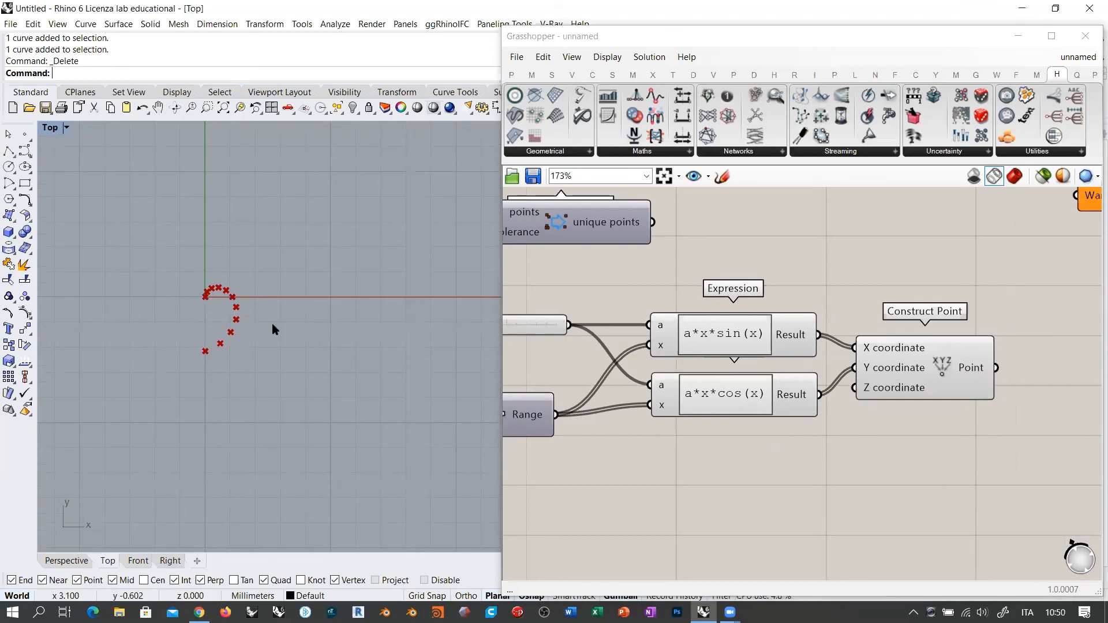
pyautogui.moveTo(690, 409); pyautogui.dragTo(928, 397, button='right')
pyautogui.moveTo(702, 316); pyautogui.dragTo(724, 320)
pyautogui.moveTo(651, 393); pyautogui.dragTo(855, 370, button='right')
pyautogui.keyDown('ctrl'); pyautogui.moveTo(369, 361); pyautogui.dragTo(375, 453, button='right'); pyautogui.keyUp('ctrl')
pyautogui.moveTo(600, 371); pyautogui.dragTo(616, 376)
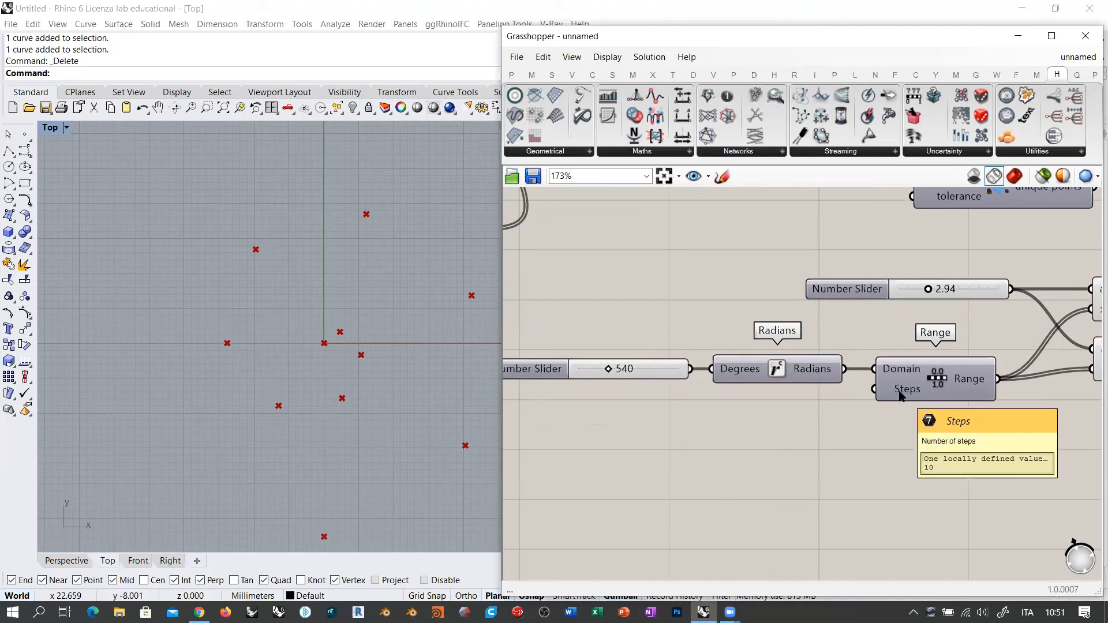
# Step: Add a number slider set to 101 beneath Radians and connect it to the Range component's Steps input
pyautogui.doubleClick(774, 437)
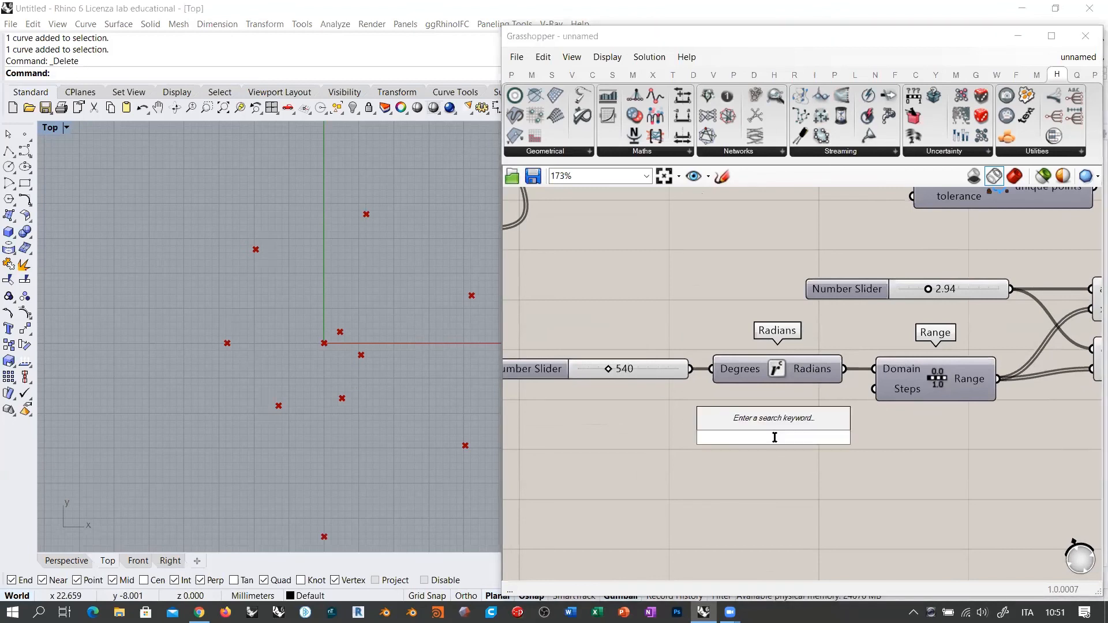
pyautogui.write('11')
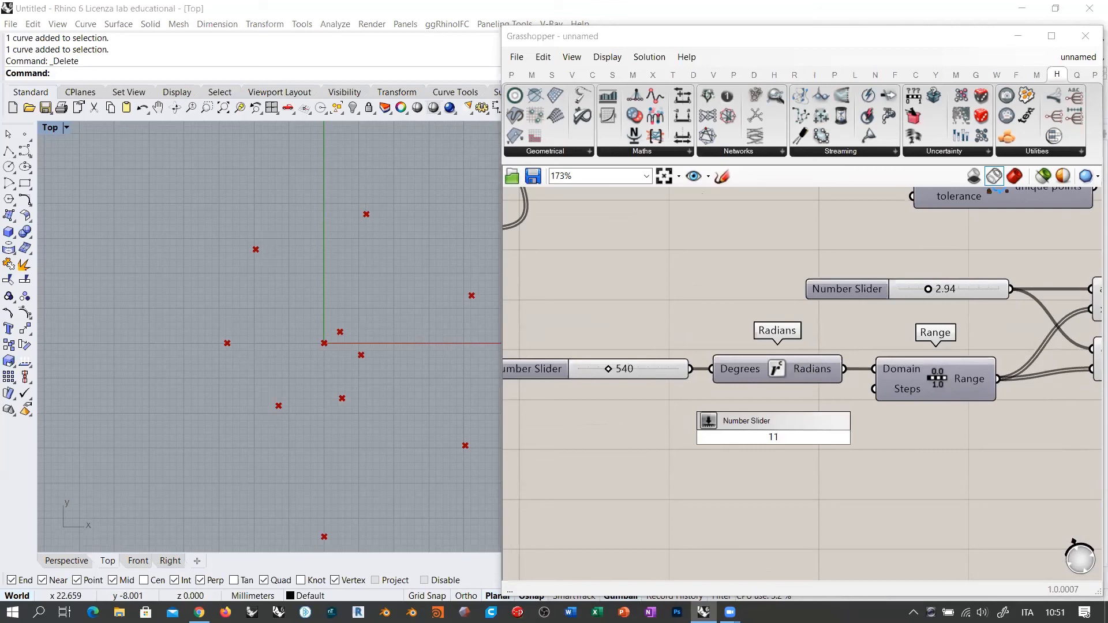
pyautogui.write('01')
pyautogui.press('Return')
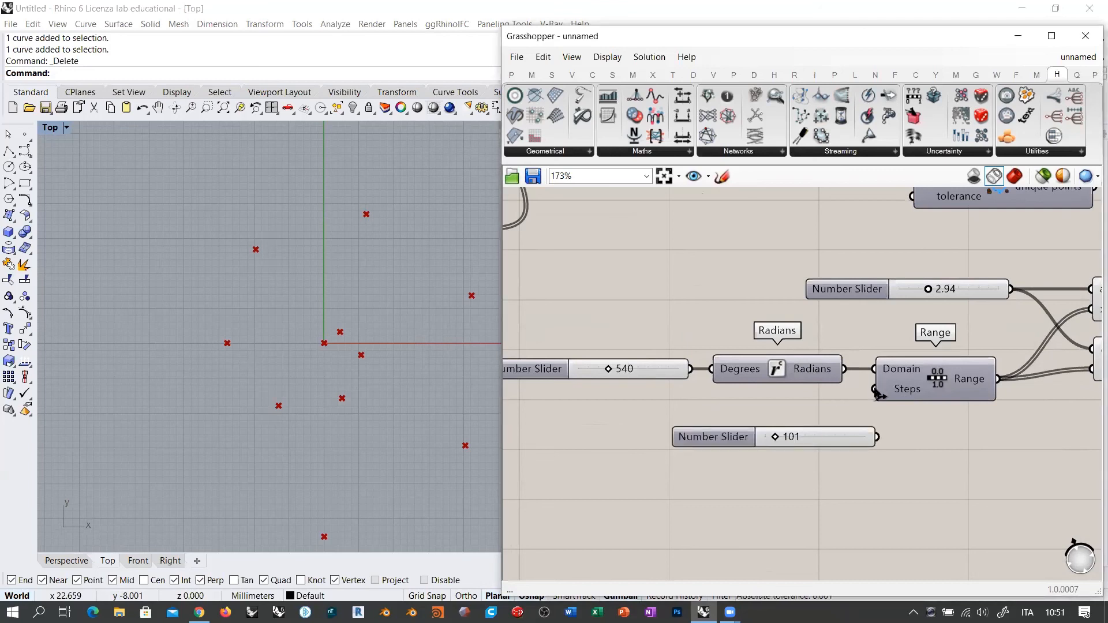
pyautogui.moveTo(875, 389); pyautogui.dragTo(825, 405)
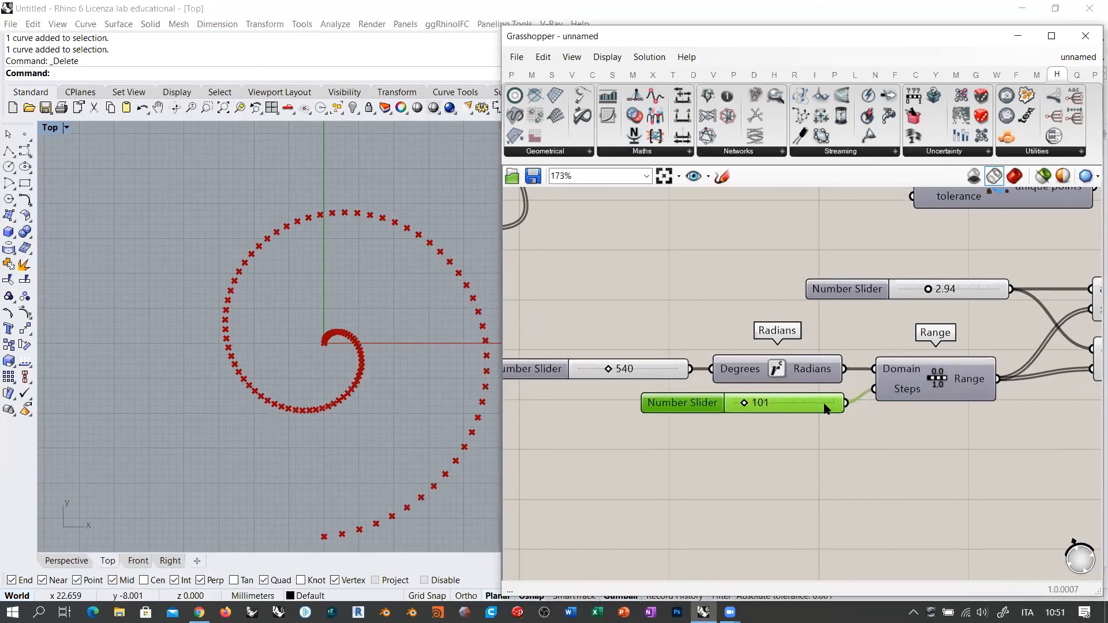
pyautogui.click(831, 435)
# Step: Refine the spiral by setting the angle slider to 900 and the Steps slider to 280, and lowering the slider feeding the a inputs
pyautogui.moveTo(367, 329); pyautogui.dragTo(316, 311, button='right')
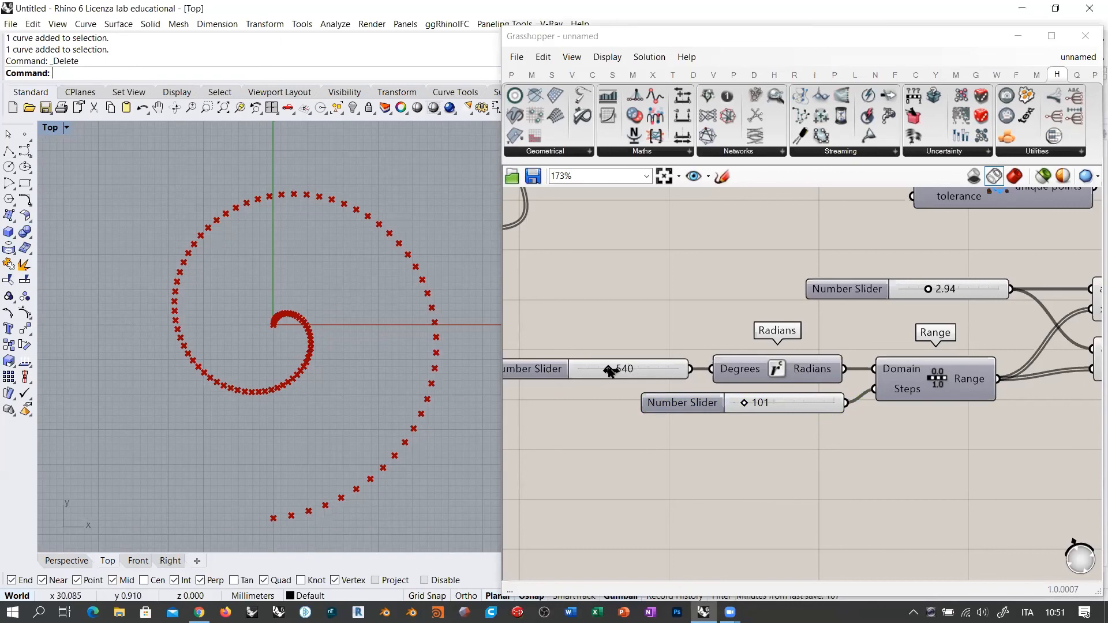
pyautogui.moveTo(609, 369); pyautogui.dragTo(628, 369)
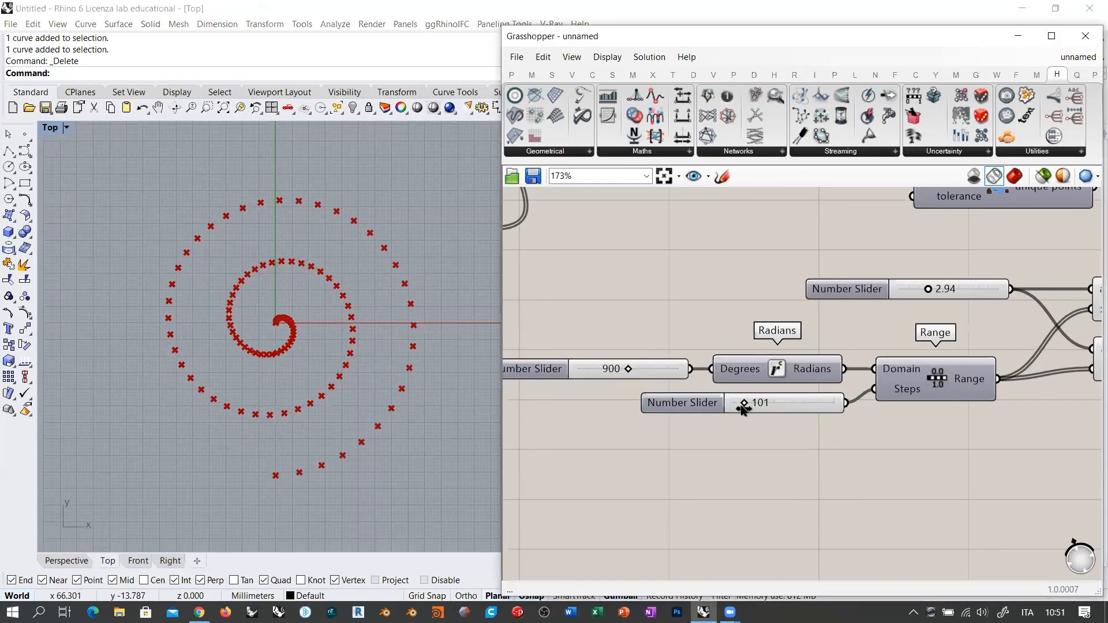
pyautogui.moveTo(745, 404); pyautogui.dragTo(765, 407)
pyautogui.moveTo(942, 328); pyautogui.dragTo(724, 373, button='right')
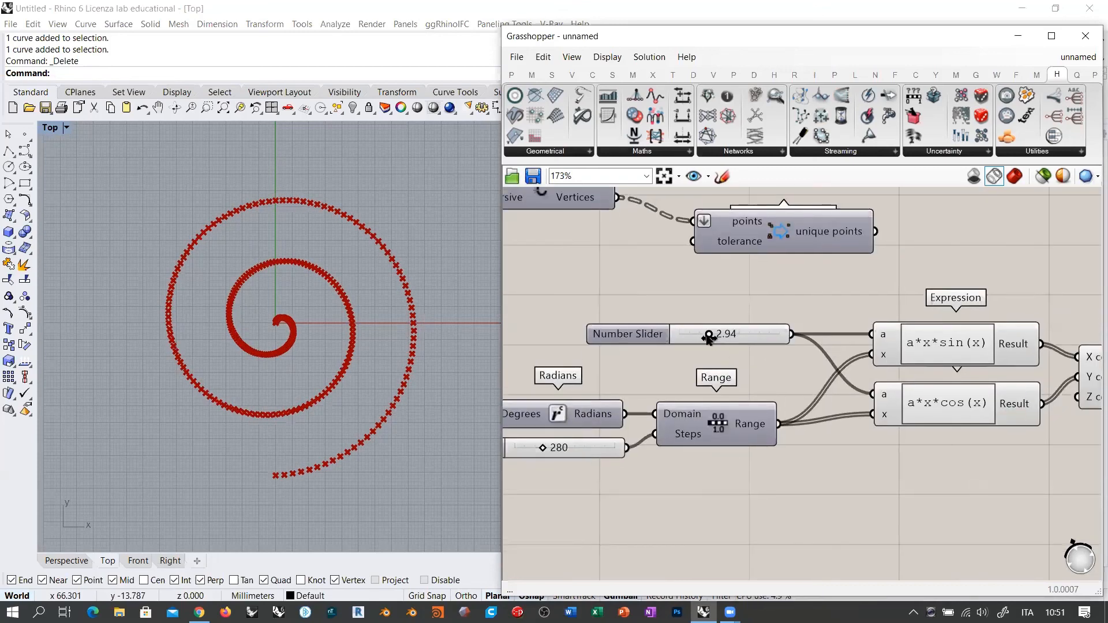
pyautogui.moveTo(710, 336); pyautogui.dragTo(698, 340)
# Step: Examine the Rectangle component's outline against the extents of the spiral points and review the sliders defining it
pyautogui.moveTo(652, 287); pyautogui.dragTo(746, 375, button='right')
pyautogui.moveTo(913, 326); pyautogui.dragTo(976, 345, button='right')
pyautogui.scroll(-3, 976, 345)
pyautogui.moveTo(750, 345); pyautogui.dragTo(946, 347, button='right')
pyautogui.moveTo(692, 327); pyautogui.dragTo(828, 332, button='right')
pyautogui.click(828, 332)
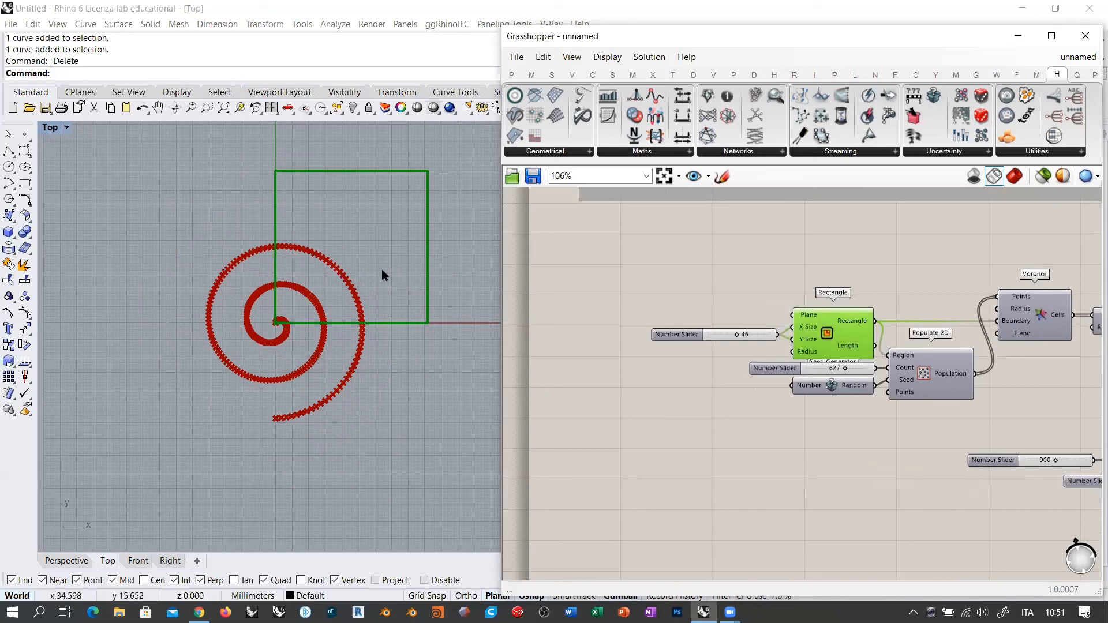
pyautogui.click(701, 283)
pyautogui.scroll(3, 671, 271)
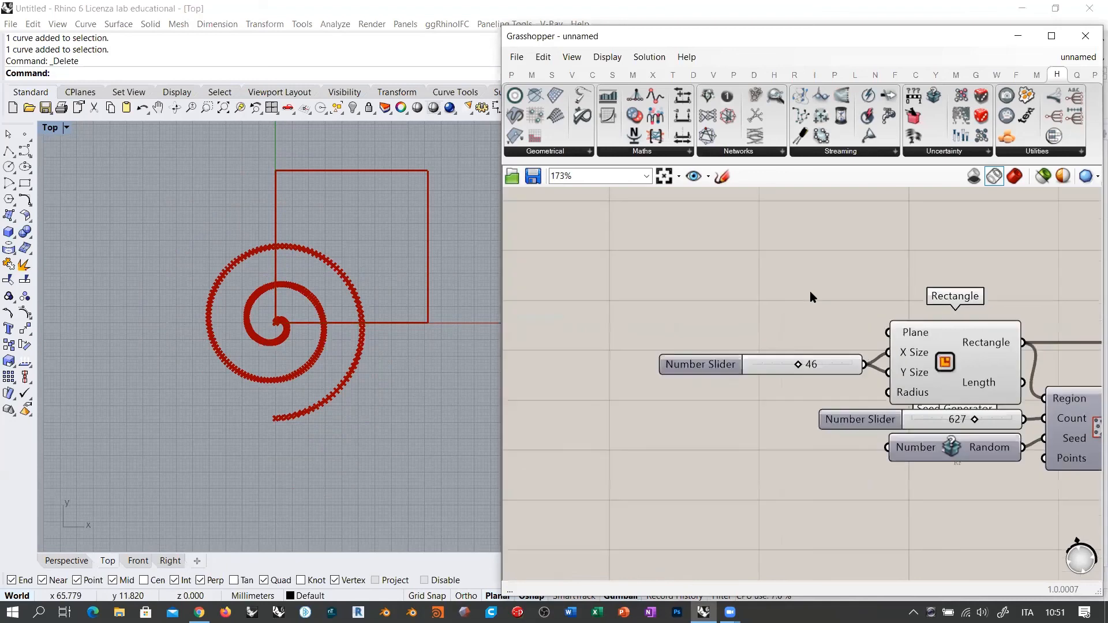
pyautogui.scroll(-3, 678, 265)
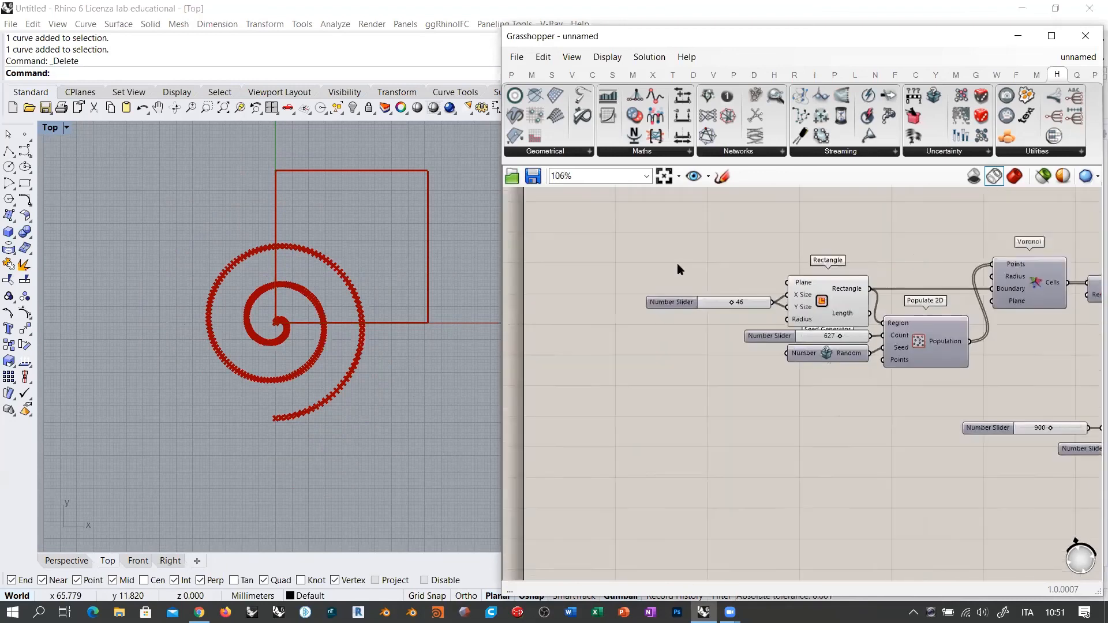
pyautogui.moveTo(973, 343); pyautogui.dragTo(832, 335, button='right')
pyautogui.scroll(-1, 833, 336)
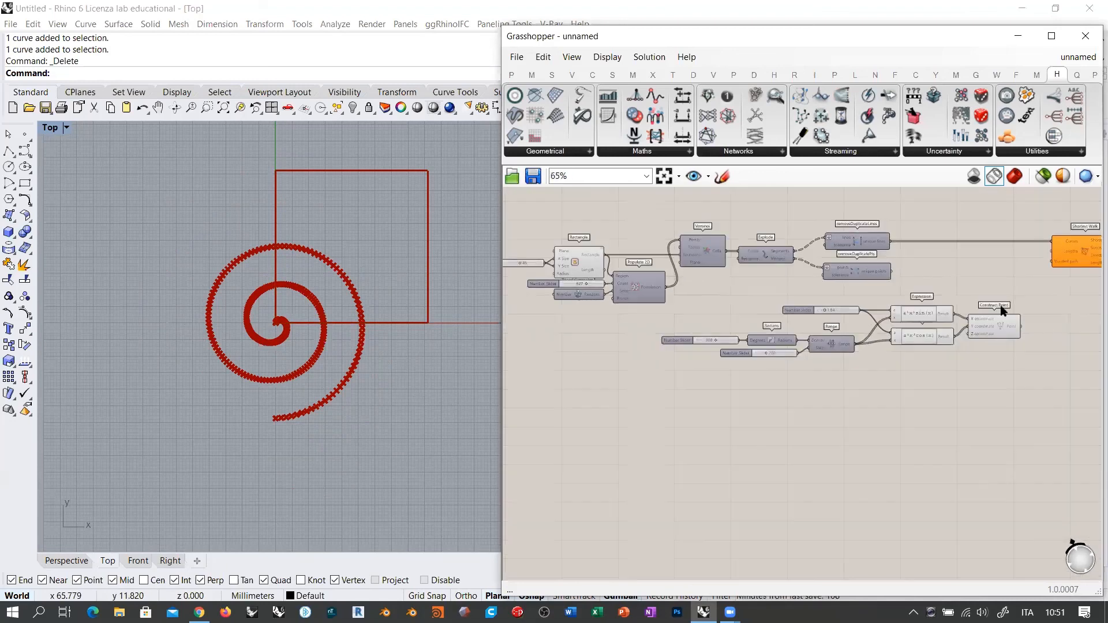
# Step: Move the group of spiral components away from the Voronoi row to free space after Construct Point
pyautogui.moveTo(1024, 300); pyautogui.dragTo(695, 382)
pyautogui.moveTo(925, 312); pyautogui.dragTo(554, 358)
pyautogui.moveTo(767, 372); pyautogui.dragTo(996, 380, button='right')
pyautogui.moveTo(917, 375); pyautogui.dragTo(1041, 413)
pyautogui.moveTo(1041, 414); pyautogui.dragTo(723, 367, button='right')
# Step: Add an Interpolate component with the constructed points as Vertices, and hide the Construct Point preview
pyautogui.scroll(3, 783, 372)
pyautogui.doubleClick(784, 372)
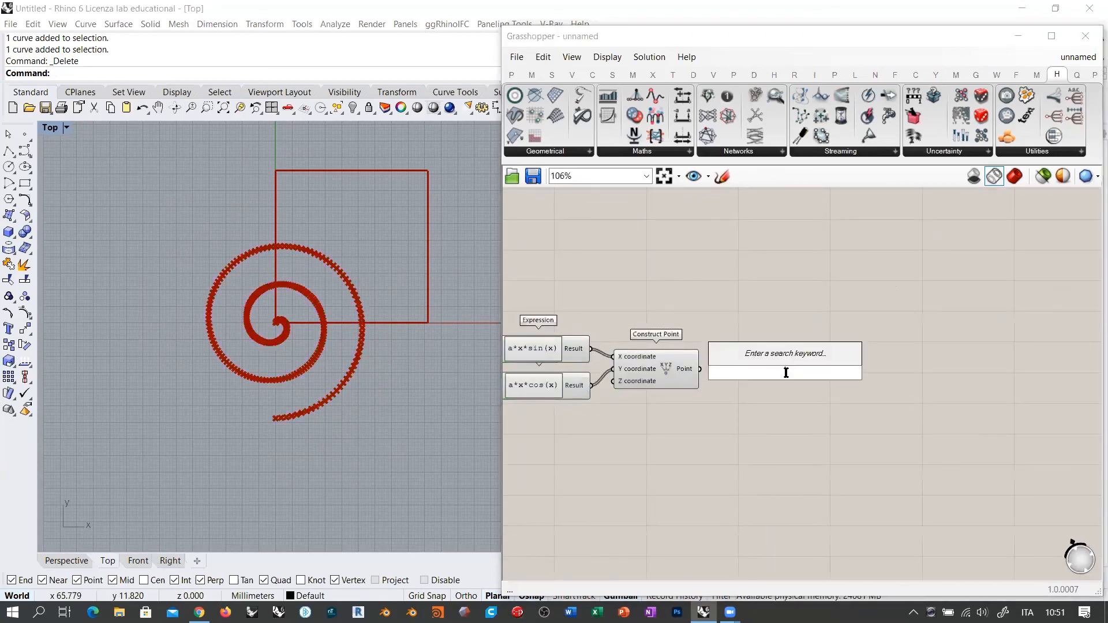
pyautogui.write('interpo')
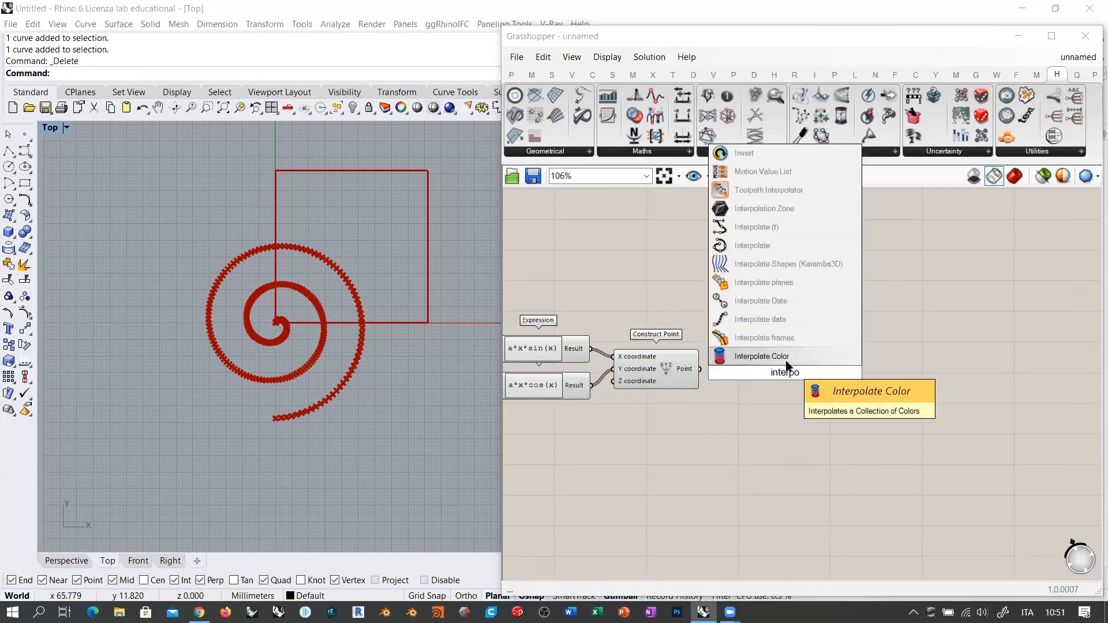
pyautogui.click(751, 246)
pyautogui.scroll(3, 696, 385)
pyautogui.moveTo(700, 354); pyautogui.dragTo(794, 369)
pyautogui.click(828, 339)
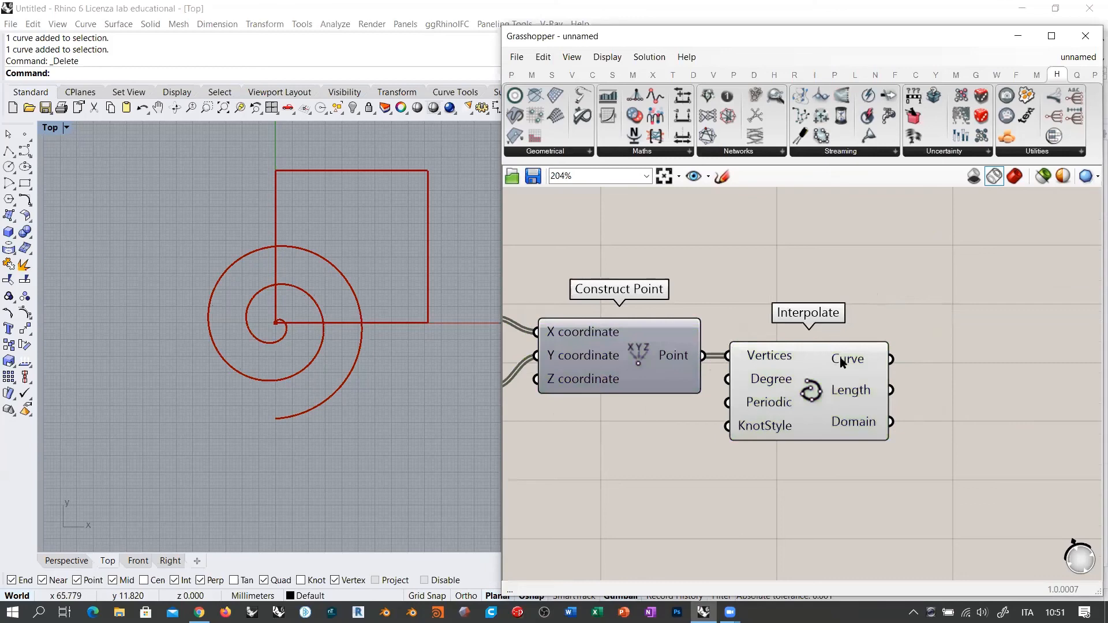
# Step: Add a Bounding Box component after Interpolate and connect the Curve output to its Content input
pyautogui.moveTo(841, 361)
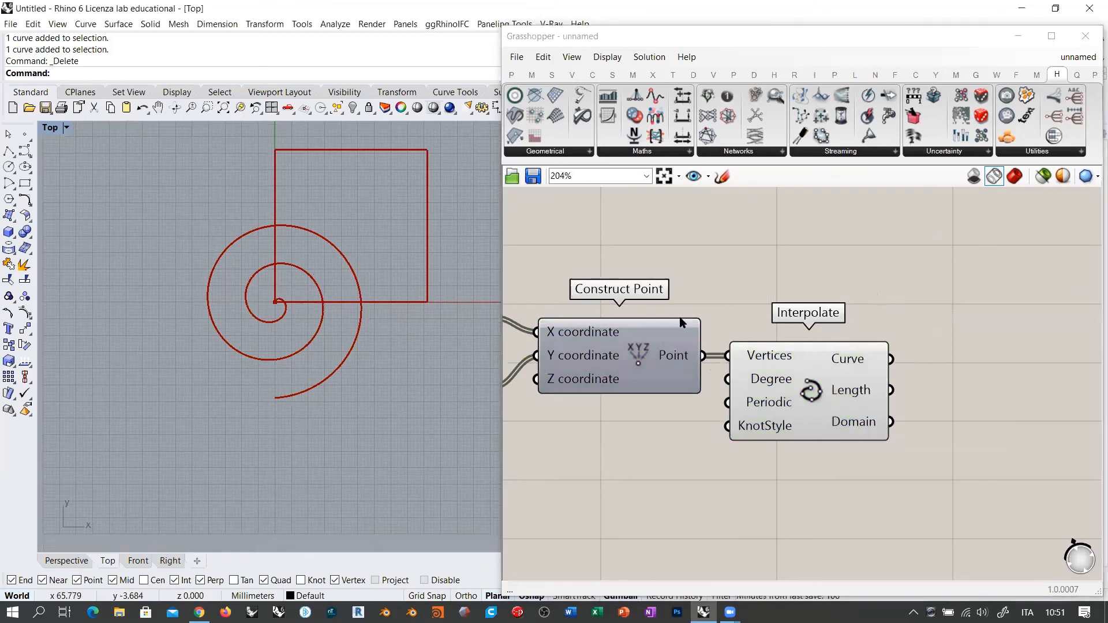
pyautogui.moveTo(996, 356); pyautogui.dragTo(774, 362, button='right')
pyautogui.doubleClick(799, 365)
pyautogui.write('bb')
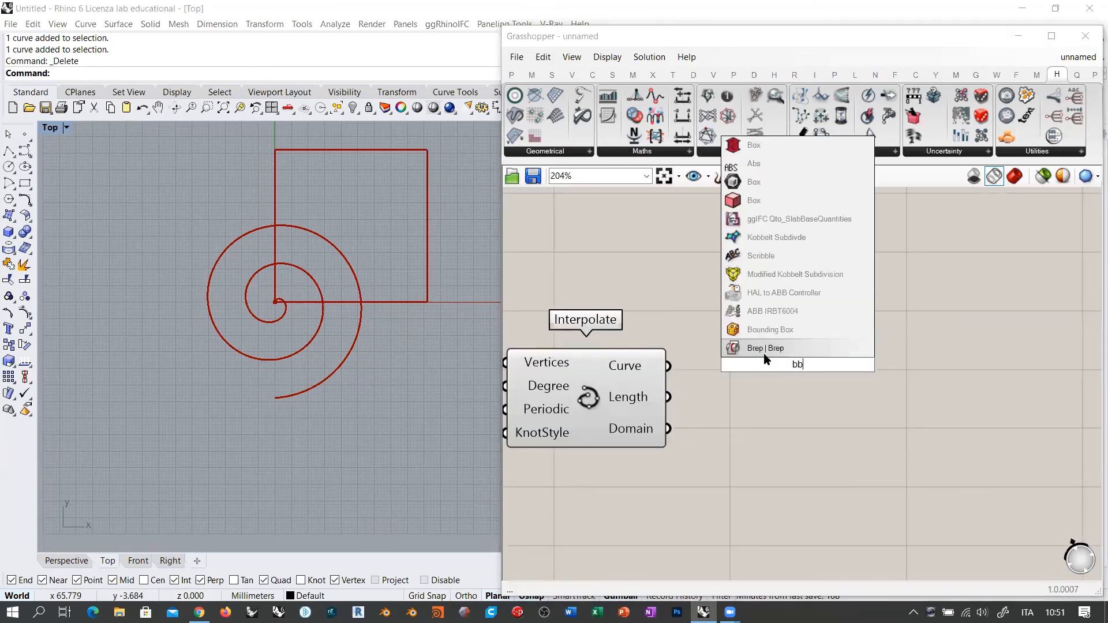
pyautogui.click(764, 333)
pyautogui.moveTo(668, 366); pyautogui.dragTo(771, 386)
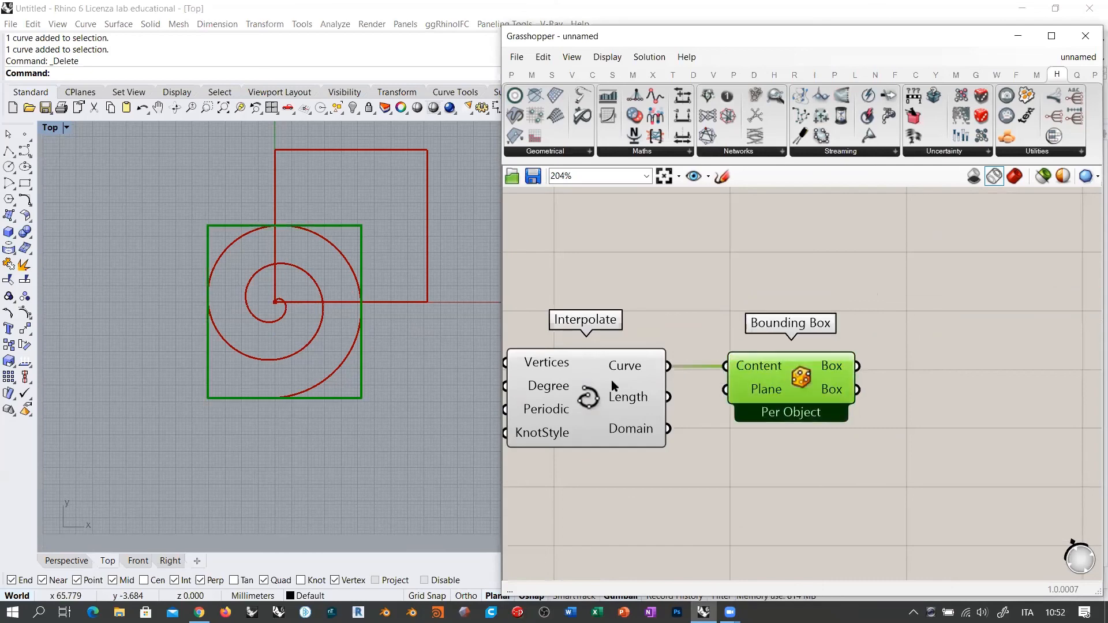
# Step: Hide the Interpolate component's preview so only the bounding box outline is displayed around the spiral
pyautogui.click(610, 380)
pyautogui.hotkey('ctrl', 'q')
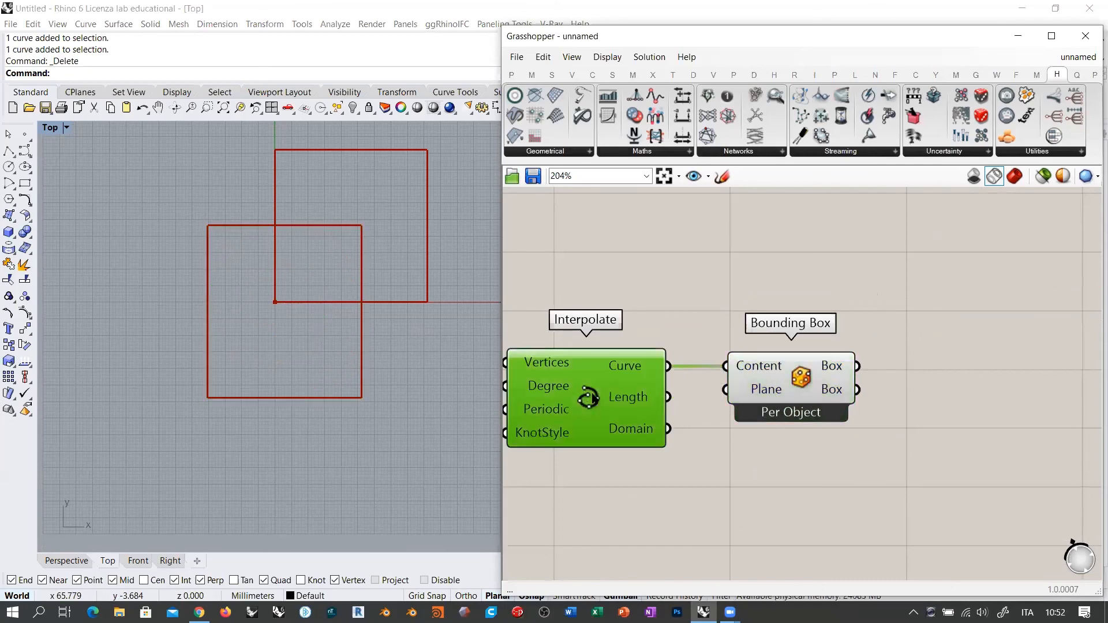
pyautogui.hotkey('ctrl', 'q')
pyautogui.hotkey('ctrl', 'q')
pyautogui.click(771, 391)
# Step: Add an Area component and connect the Bounding Box's first Box output to its Geometry input
pyautogui.moveTo(914, 430); pyautogui.dragTo(721, 415, button='right')
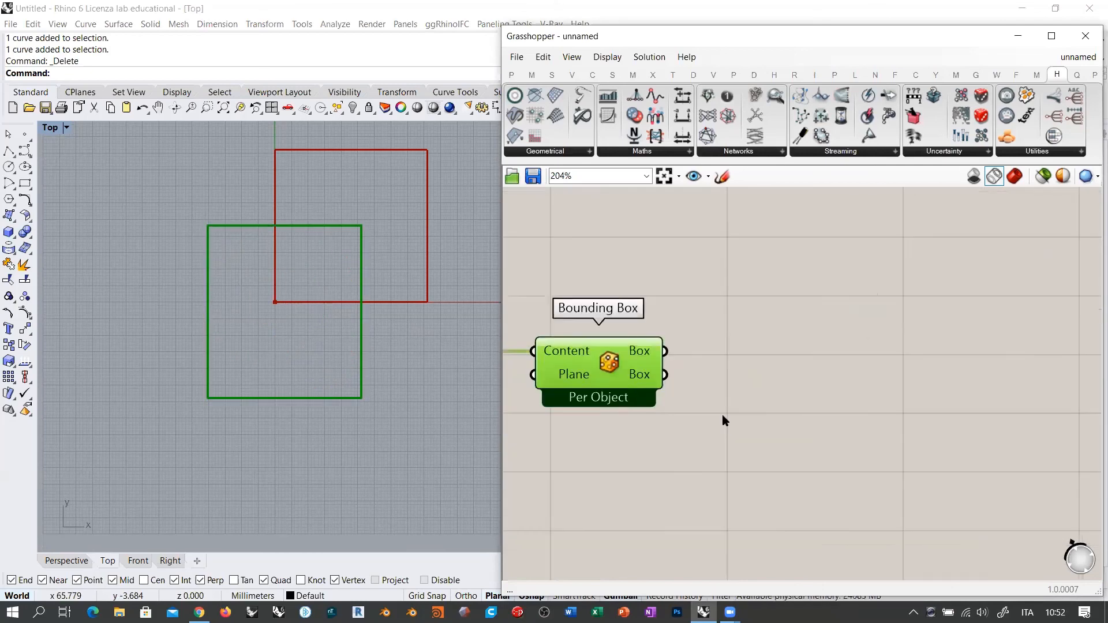
pyautogui.doubleClick(794, 432)
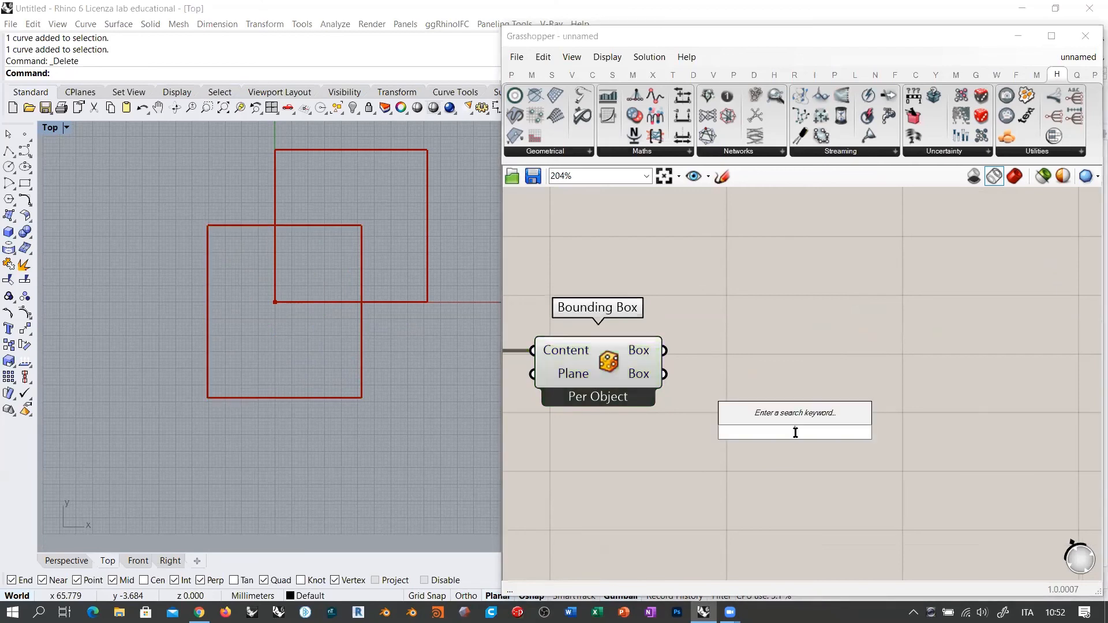
pyautogui.write('area')
pyautogui.press('Return')
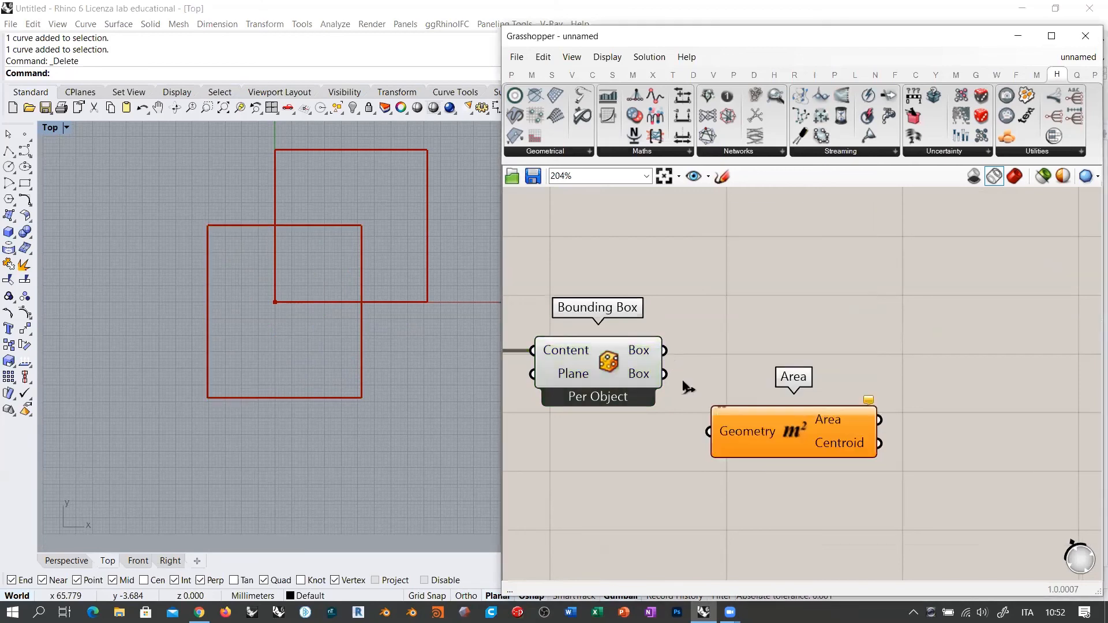
pyautogui.moveTo(664, 350); pyautogui.dragTo(709, 431)
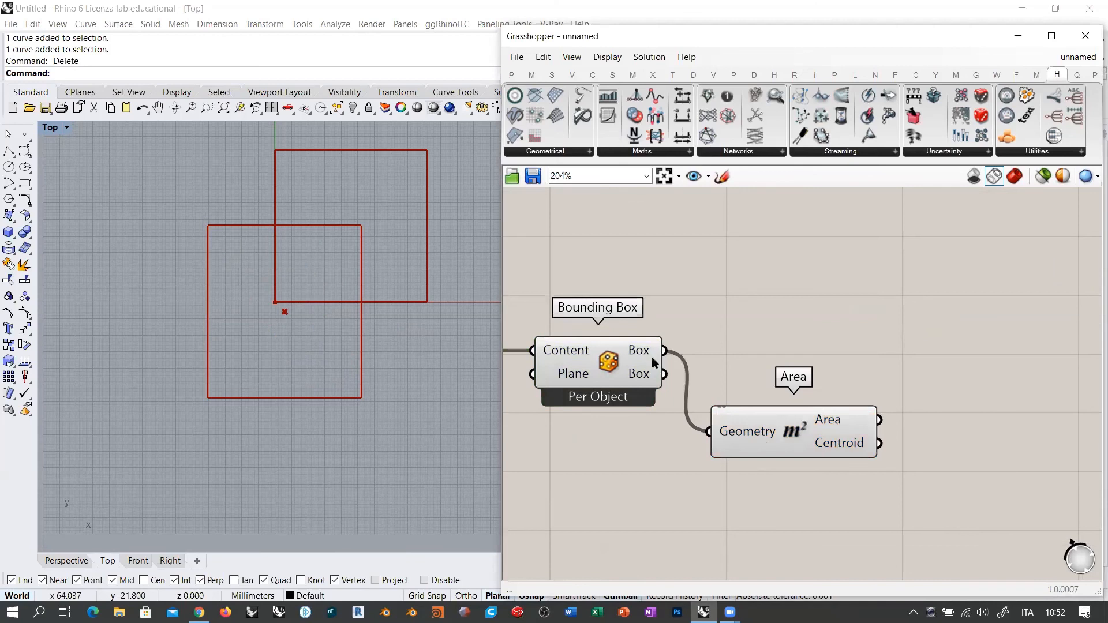
pyautogui.click(769, 415)
# Step: Add a Scale component using the bounding box as Geometry and the Area centroid as Center
pyautogui.moveTo(971, 399); pyautogui.dragTo(864, 381, button='right')
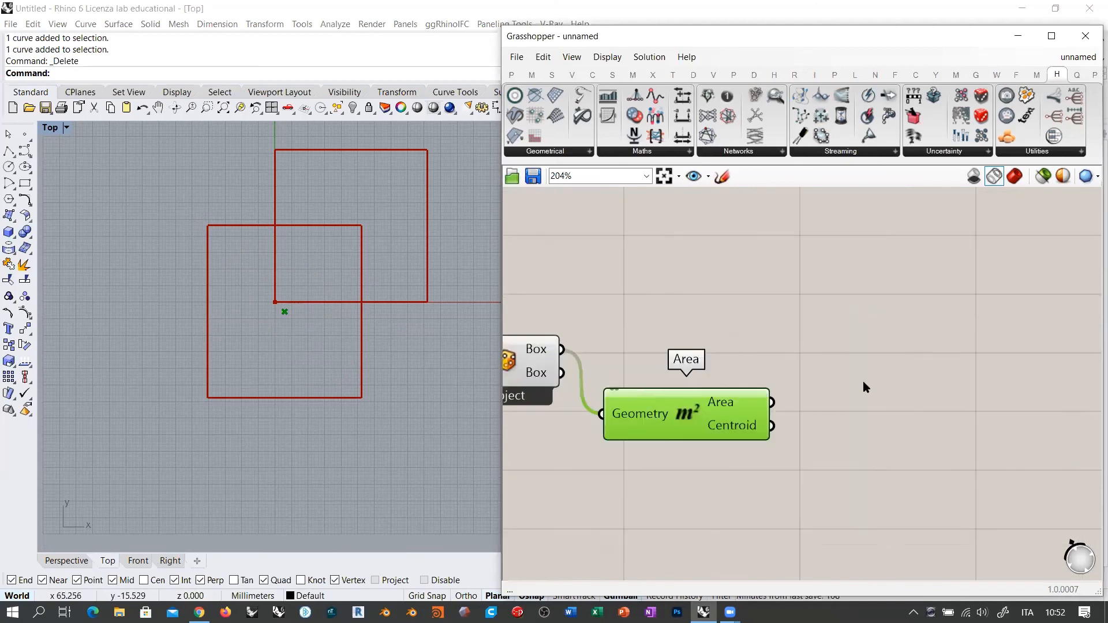
pyautogui.doubleClick(864, 381)
pyautogui.write('scale')
pyautogui.press('Return')
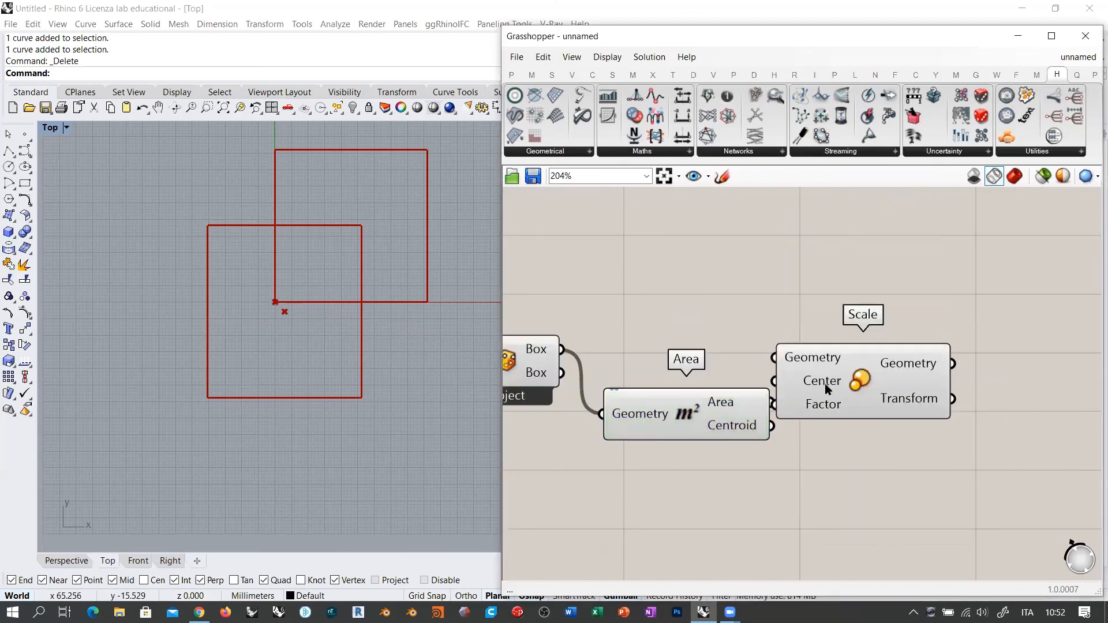
pyautogui.moveTo(827, 388); pyautogui.dragTo(877, 395)
pyautogui.moveTo(562, 349); pyautogui.dragTo(824, 364)
pyautogui.moveTo(772, 425); pyautogui.dragTo(891, 370)
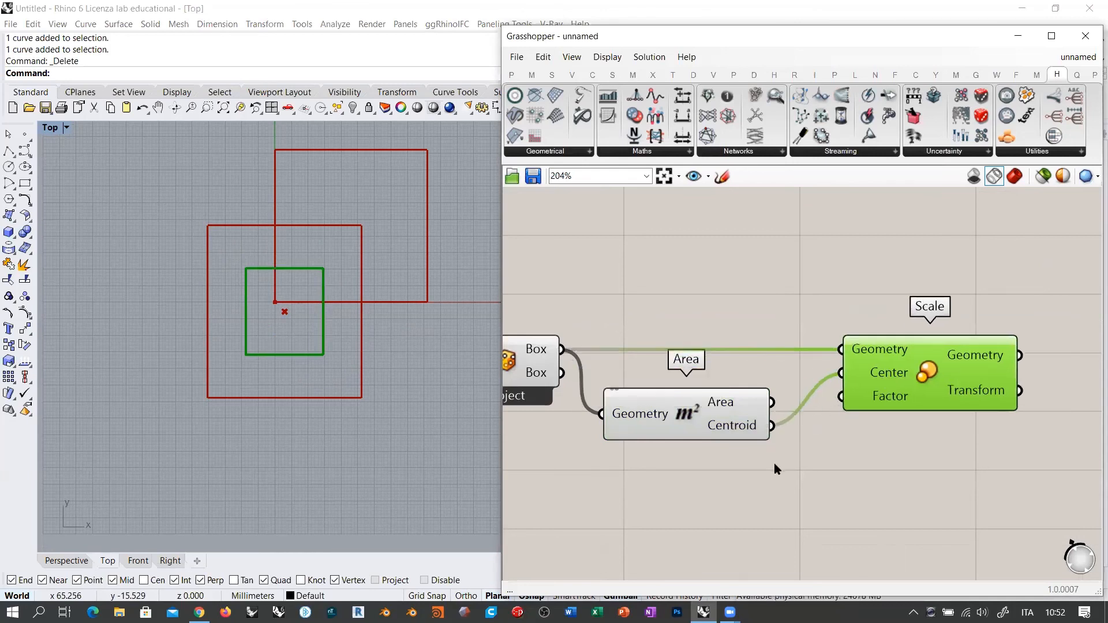
# Step: Add a number slider set to 1.10, connect it to the Scale component's Factor input, and place it beneath Area
pyautogui.doubleClick(775, 464)
pyautogui.write('1.0')
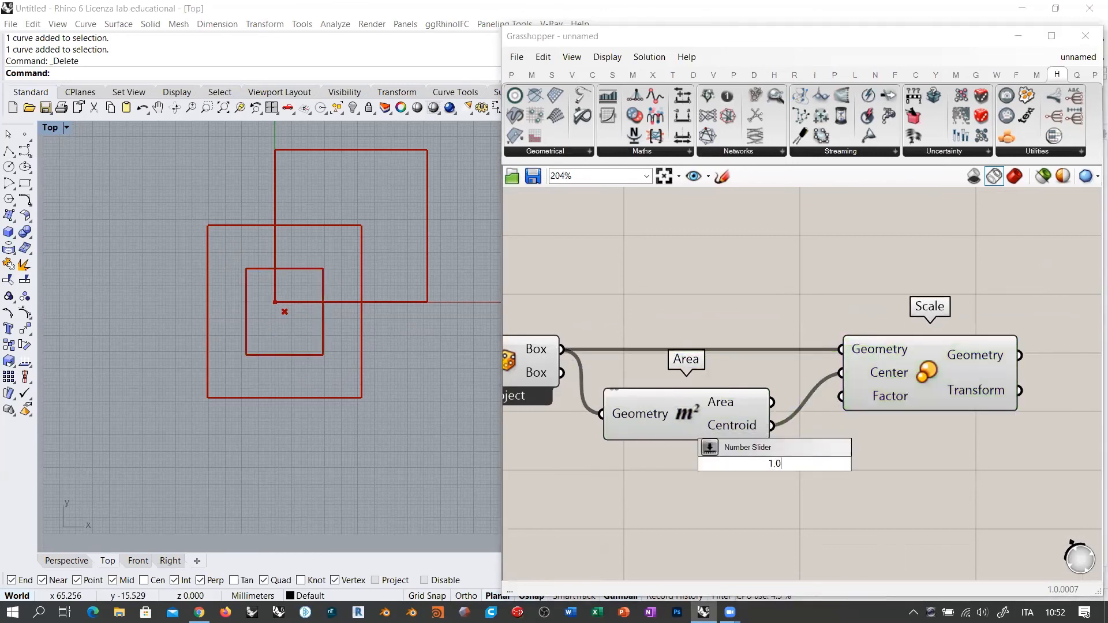
pyautogui.press('Return')
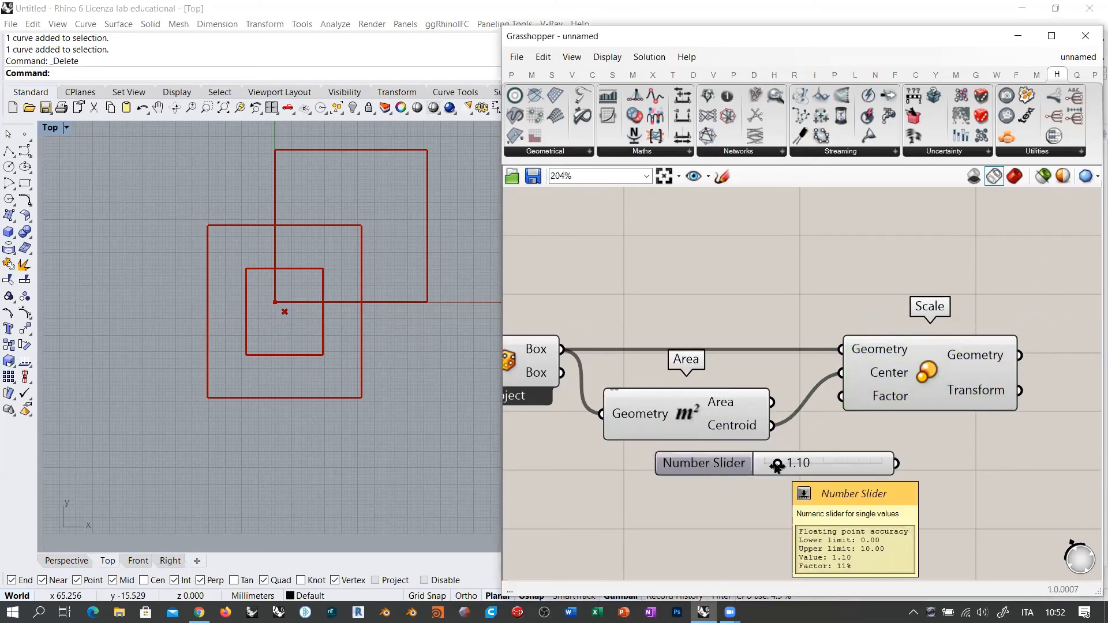
pyautogui.moveTo(841, 396); pyautogui.dragTo(783, 460)
pyautogui.click(854, 472)
# Step: Hide the previews of the Area and Bounding Box components and show the Interpolate preview again
pyautogui.moveTo(660, 411); pyautogui.dragTo(818, 381, button='right')
pyautogui.scroll(-1, 784, 405)
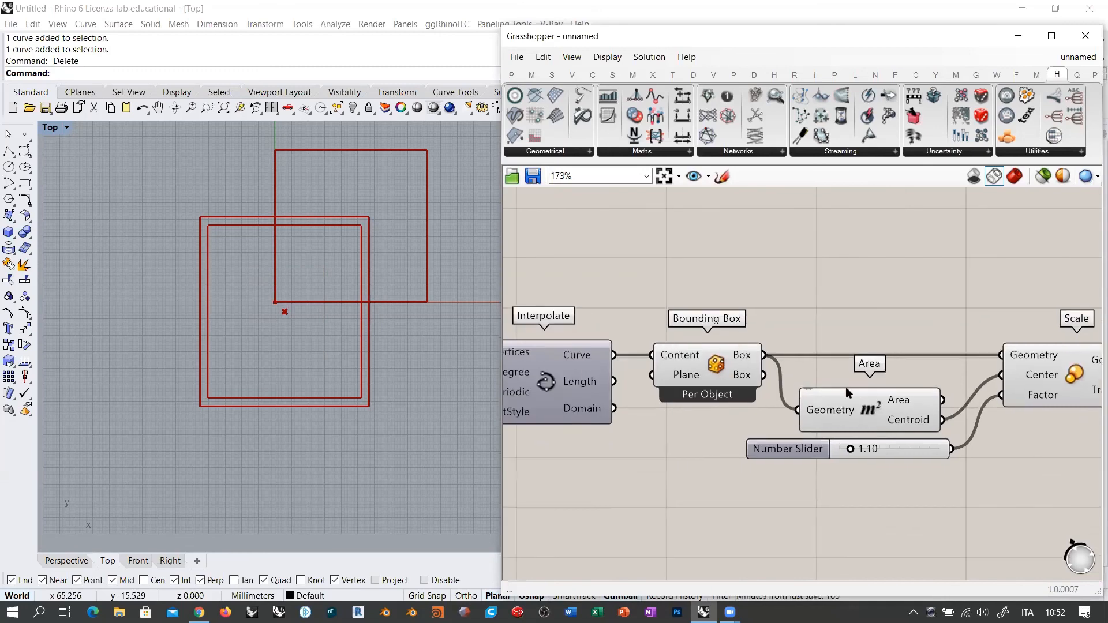
pyautogui.click(846, 395)
pyautogui.hotkey('ctrl', 'q')
pyautogui.click(727, 376)
pyautogui.hotkey('ctrl', 'q')
pyautogui.scroll(-2, 777, 368)
pyautogui.moveTo(563, 374); pyautogui.dragTo(627, 371, button='right')
pyautogui.click(661, 371)
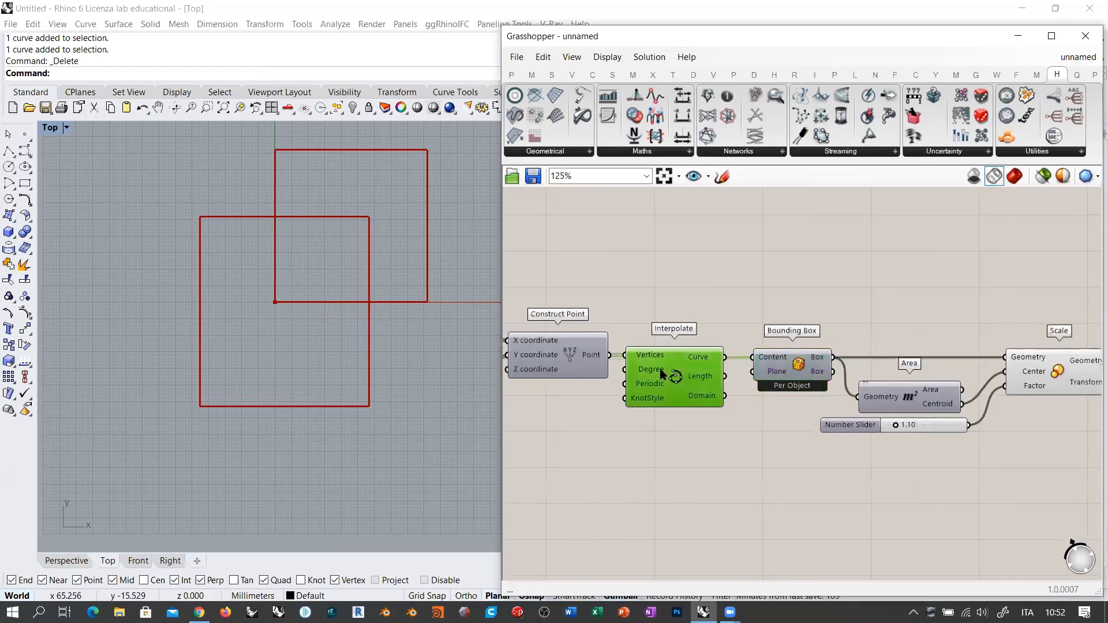
pyautogui.hotkey('ctrl', 'q')
pyautogui.click(612, 309)
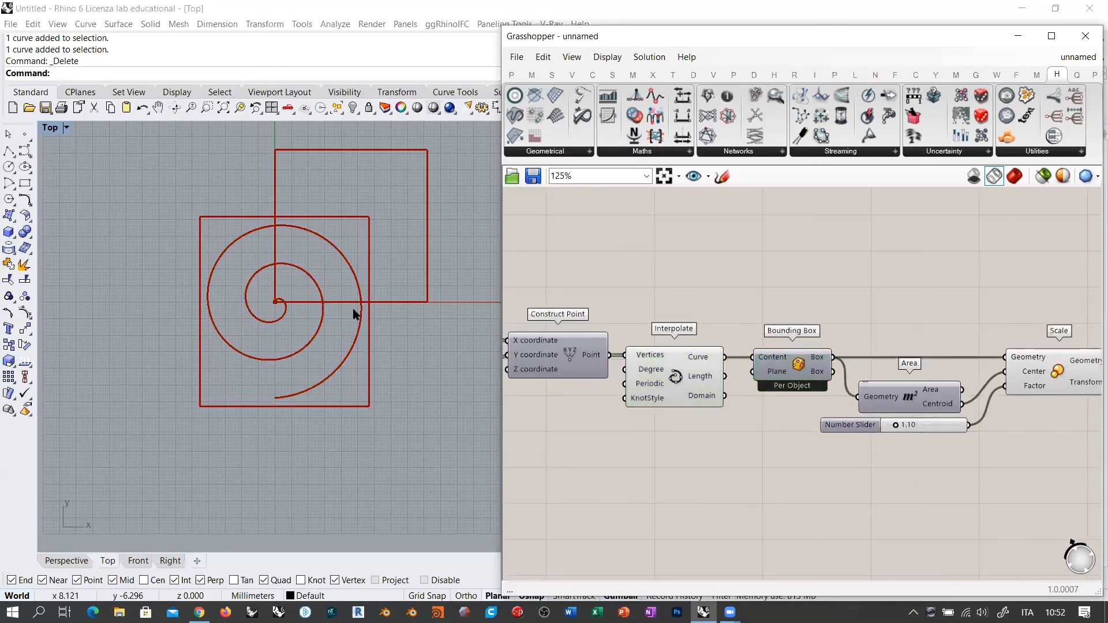
# Step: Move the whole row of Rectangle, Populate 2D and Voronoi components so it follows the Scale component at the spiral chain's end
pyautogui.scroll(-4, 774, 327)
pyautogui.moveTo(802, 349); pyautogui.dragTo(892, 350, button='right')
pyautogui.moveTo(991, 341); pyautogui.dragTo(491, 420)
pyautogui.moveTo(599, 412); pyautogui.dragTo(677, 428, button='right')
pyautogui.scroll(-2, 752, 393)
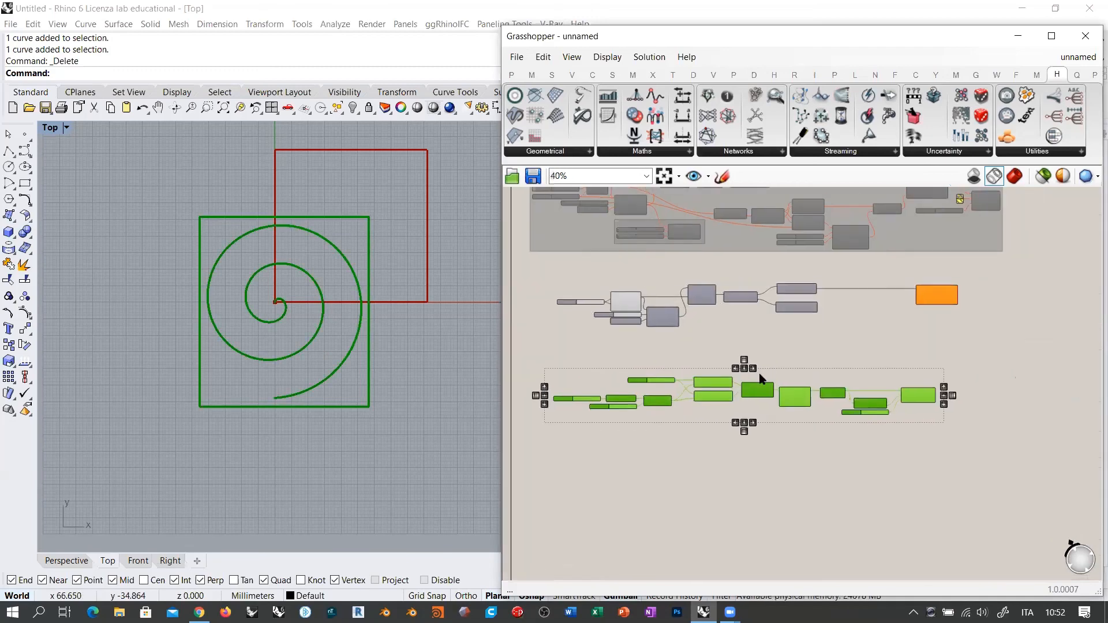
pyautogui.moveTo(942, 330); pyautogui.dragTo(490, 275)
pyautogui.moveTo(659, 318); pyautogui.dragTo(990, 425)
pyautogui.moveTo(972, 425); pyautogui.dragTo(825, 413, button='right')
# Step: Connect the Scale component's Geometry output to the Region input of Populate 2D
pyautogui.scroll(7, 833, 414)
pyautogui.click(746, 318)
pyautogui.click(824, 414)
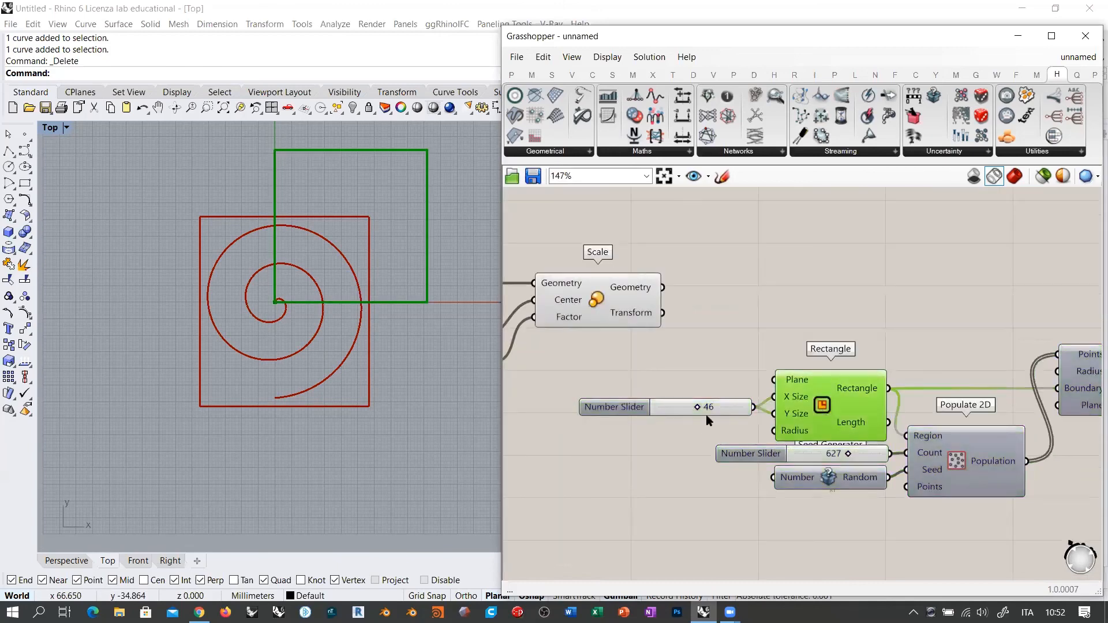
pyautogui.keyDown('shift'); pyautogui.click(738, 411); pyautogui.keyUp('shift')
pyautogui.click(757, 327)
pyautogui.click(600, 307)
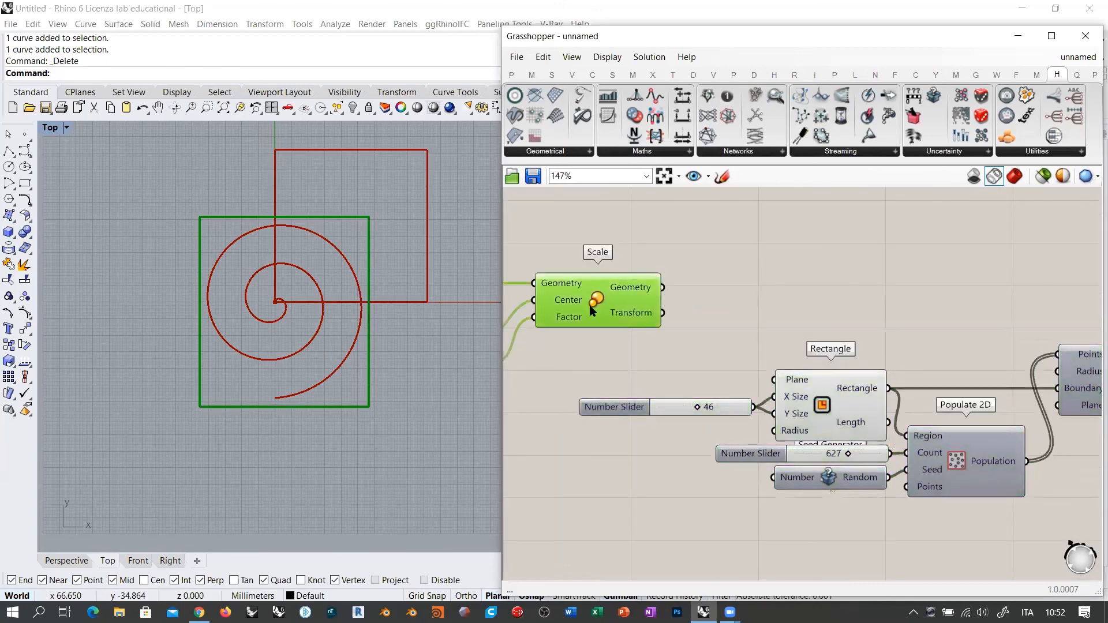
pyautogui.click(695, 296)
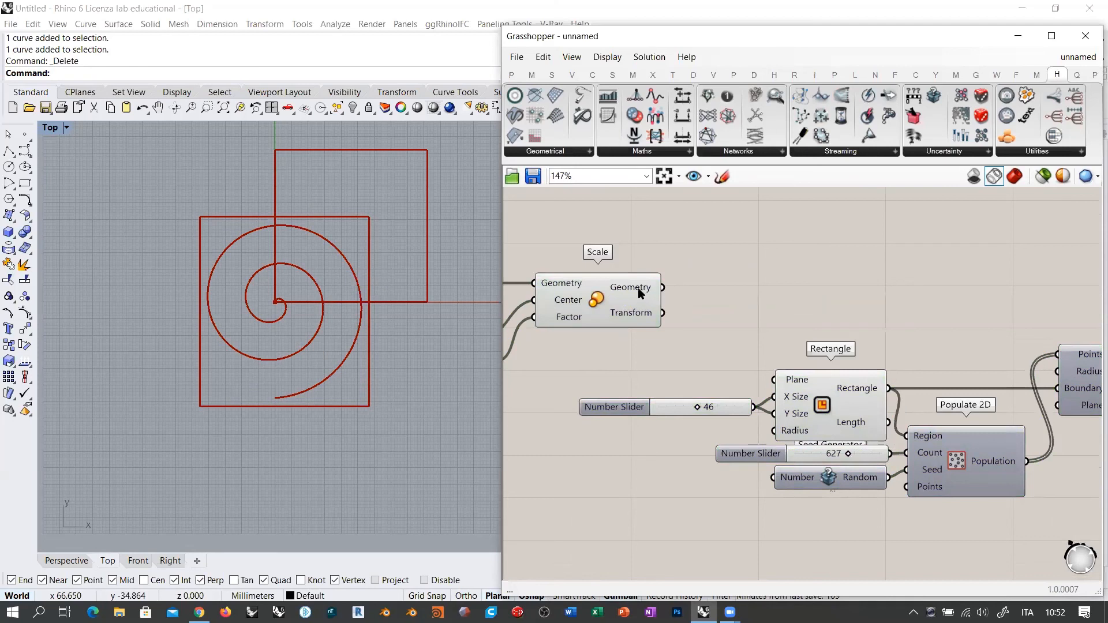
pyautogui.moveTo(639, 288)
pyautogui.moveTo(669, 290); pyautogui.dragTo(624, 280, button='right')
pyautogui.moveTo(618, 279); pyautogui.dragTo(864, 425)
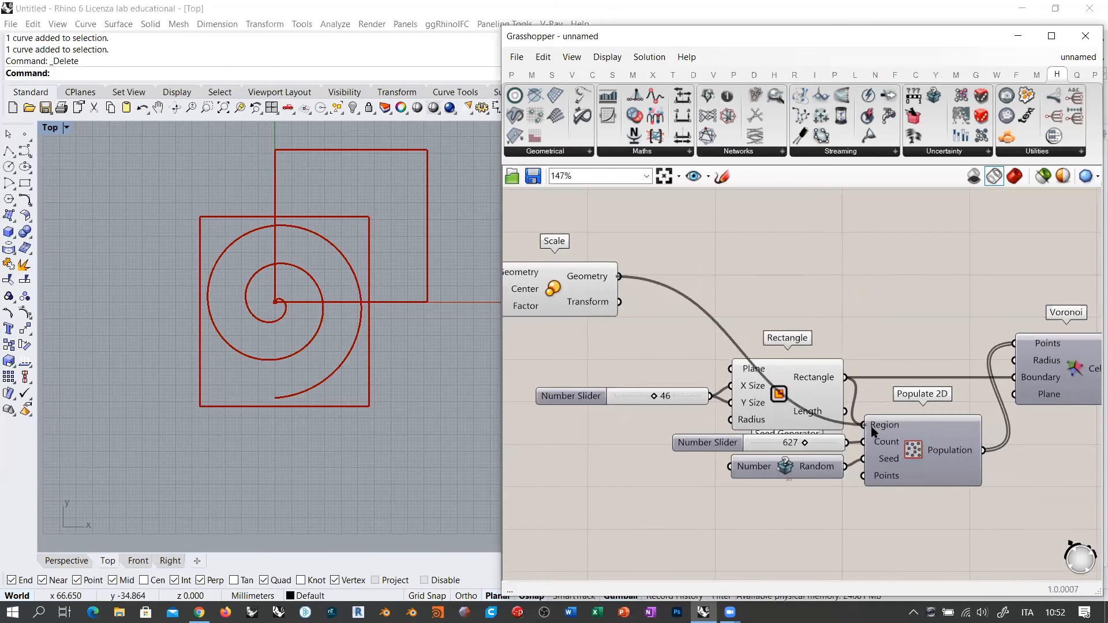
# Step: Connect the Scale component's Geometry output to Voronoi's Boundary input and toggle the Voronoi preview to check the cells
pyautogui.moveTo(620, 277); pyautogui.dragTo(1014, 377)
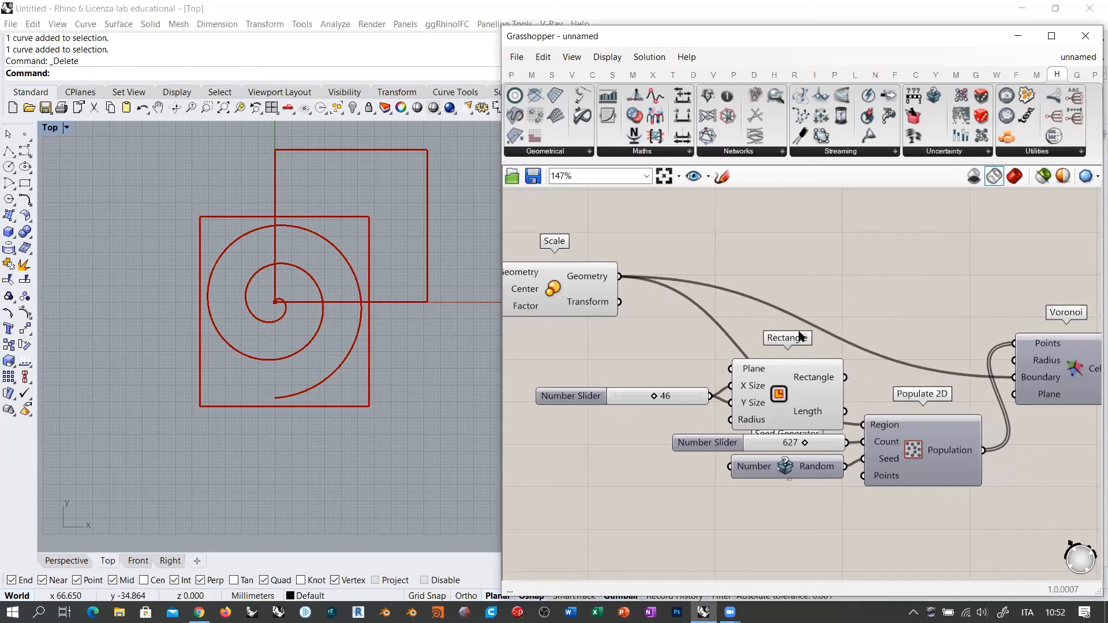
pyautogui.moveTo(959, 401); pyautogui.dragTo(710, 367, button='right')
pyautogui.click(829, 345)
pyautogui.hotkey('ctrl', 'q')
pyautogui.hotkey('ctrl', 'q')
# Step: Delete the Rectangle component together with the number slider that feeds its X and Y sizes
pyautogui.moveTo(763, 338); pyautogui.dragTo(825, 361, button='right')
pyautogui.click(824, 361)
pyautogui.keyDown('shift'); pyautogui.click(729, 370); pyautogui.keyUp('shift')
pyautogui.press('Delete')
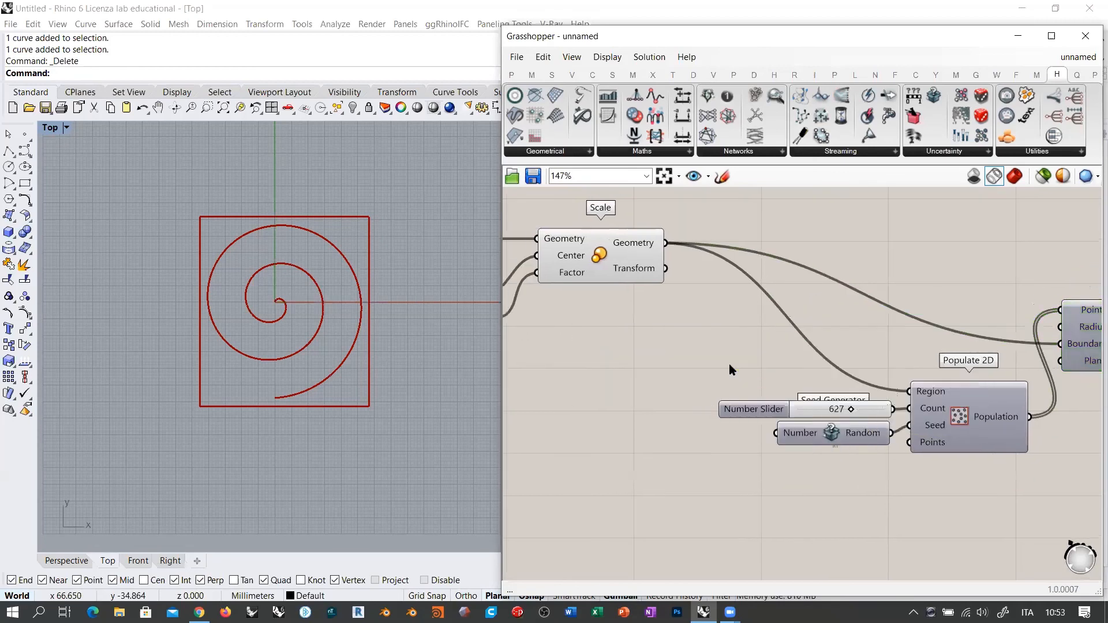
# Step: Set the number slider that drives the Scale component's Factor to 1.46
pyautogui.moveTo(333, 294); pyautogui.dragTo(311, 309, button='right')
pyautogui.moveTo(583, 320); pyautogui.dragTo(861, 344, button='right')
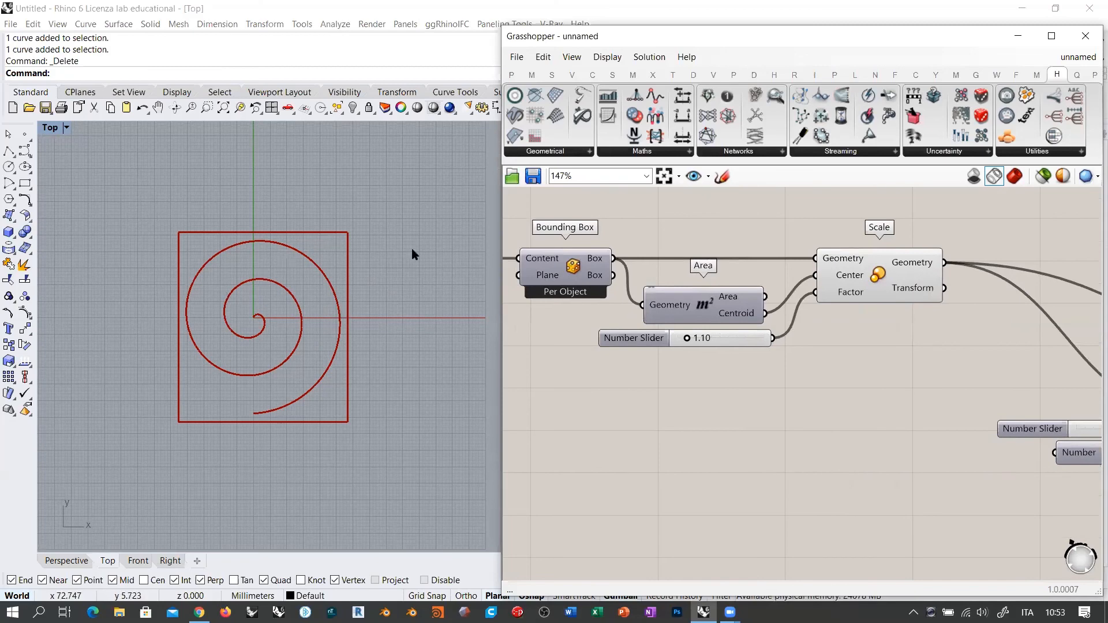
pyautogui.scroll(5, 695, 352)
pyautogui.moveTo(686, 356)
pyautogui.mouseDown()
pyautogui.moveTo(711, 356)
pyautogui.moveTo(693, 356)
pyautogui.mouseUp()
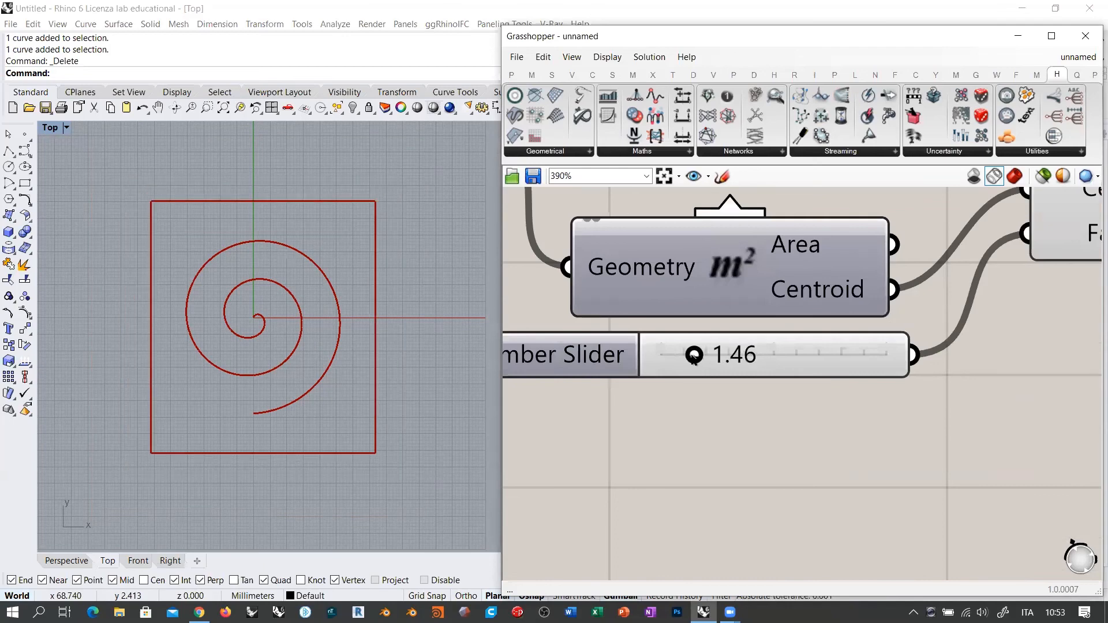
# Step: Examine the Voronoi cells, the outputs of removeDuplicateLines and removeDuplicatePts, and the Shortest Walk inputs against the spiral in the Top viewport
pyautogui.moveTo(835, 408); pyautogui.dragTo(692, 327, button='right')
pyautogui.scroll(-5, 681, 317)
pyautogui.moveTo(993, 378); pyautogui.dragTo(725, 337, button='right')
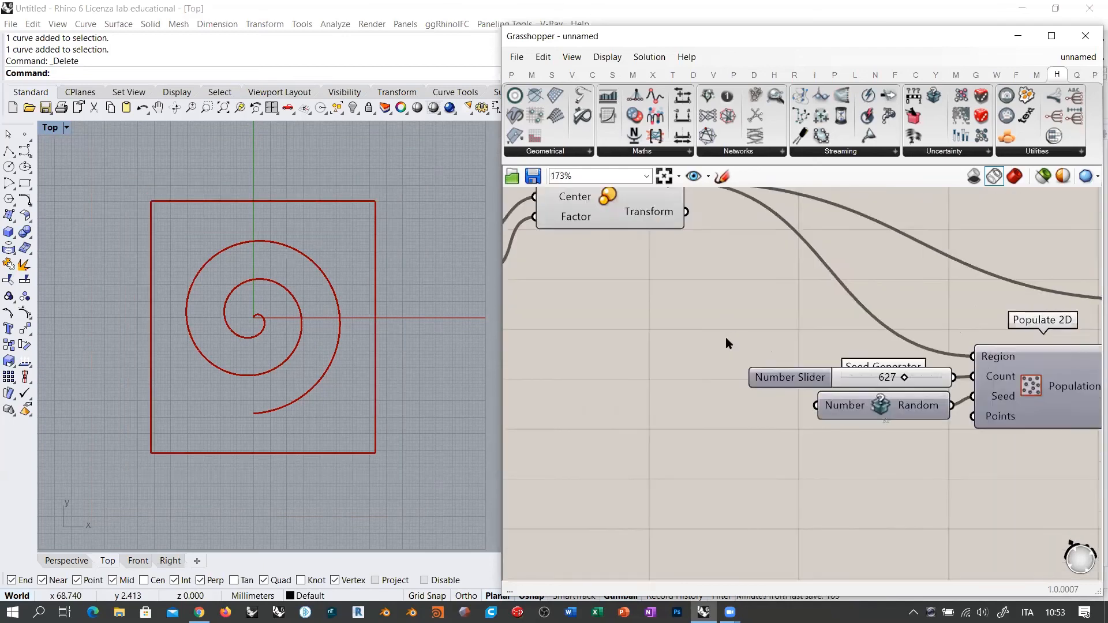
pyautogui.moveTo(878, 324); pyautogui.dragTo(846, 375, button='right')
pyautogui.scroll(-2, 837, 366)
pyautogui.moveTo(878, 337); pyautogui.dragTo(805, 326, button='right')
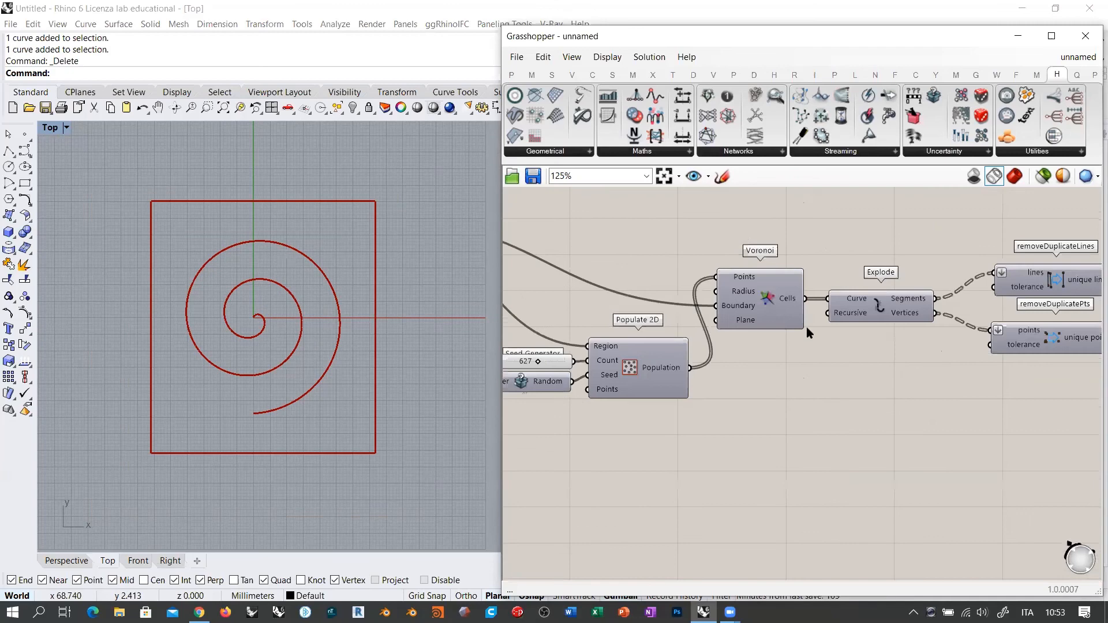
pyautogui.click(764, 300)
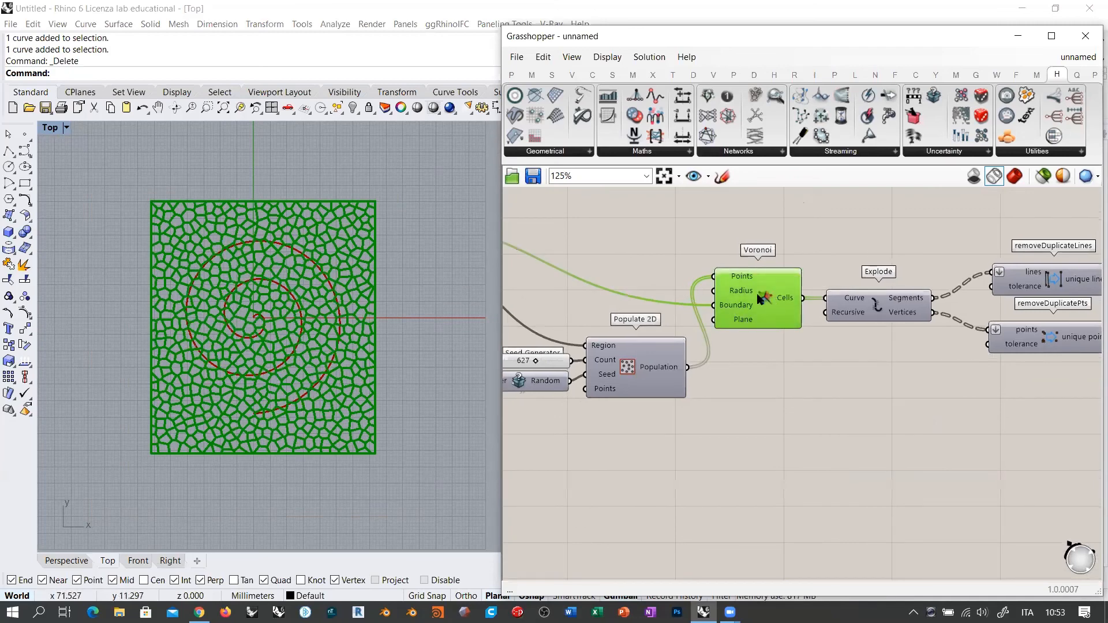
pyautogui.click(774, 362)
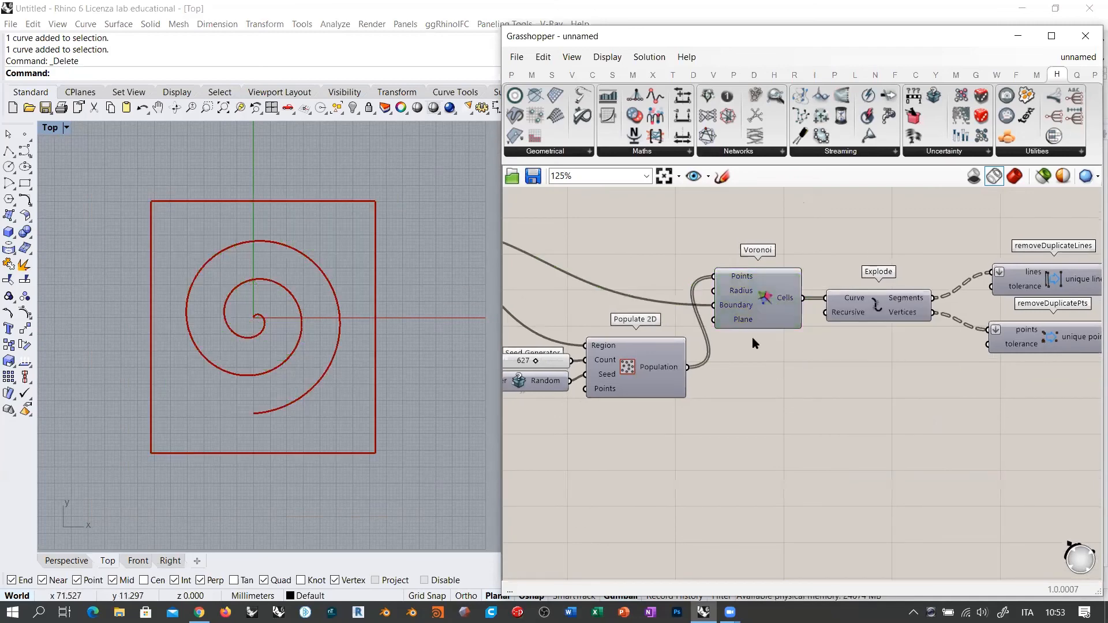
pyautogui.moveTo(941, 349); pyautogui.dragTo(681, 330, button='right')
pyautogui.moveTo(831, 291); pyautogui.dragTo(752, 313, button='right')
pyautogui.click(726, 282)
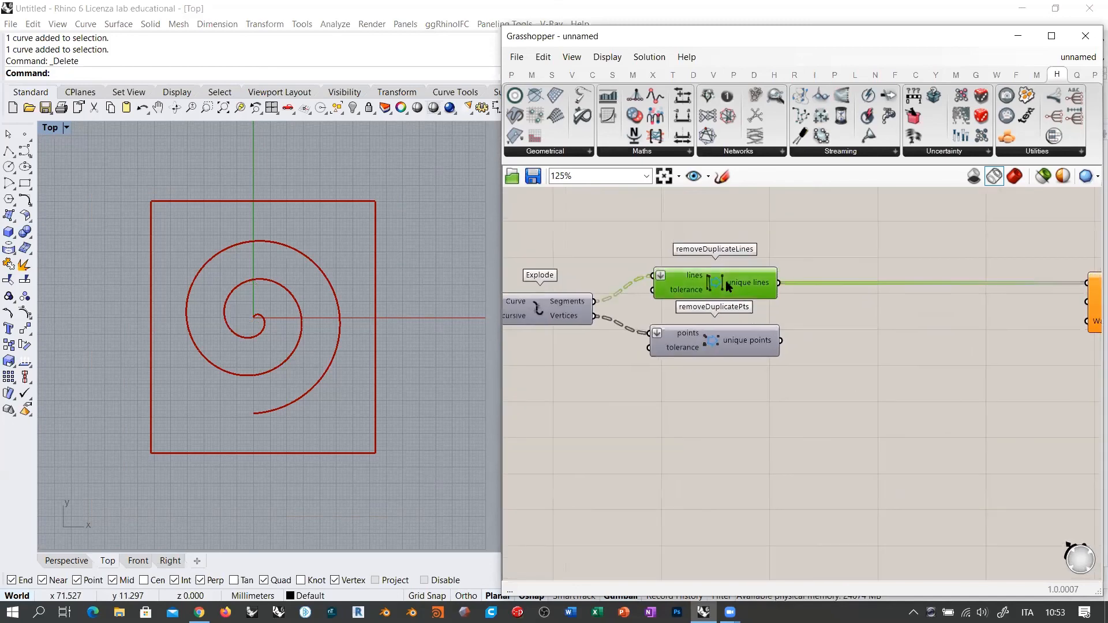
pyautogui.click(722, 343)
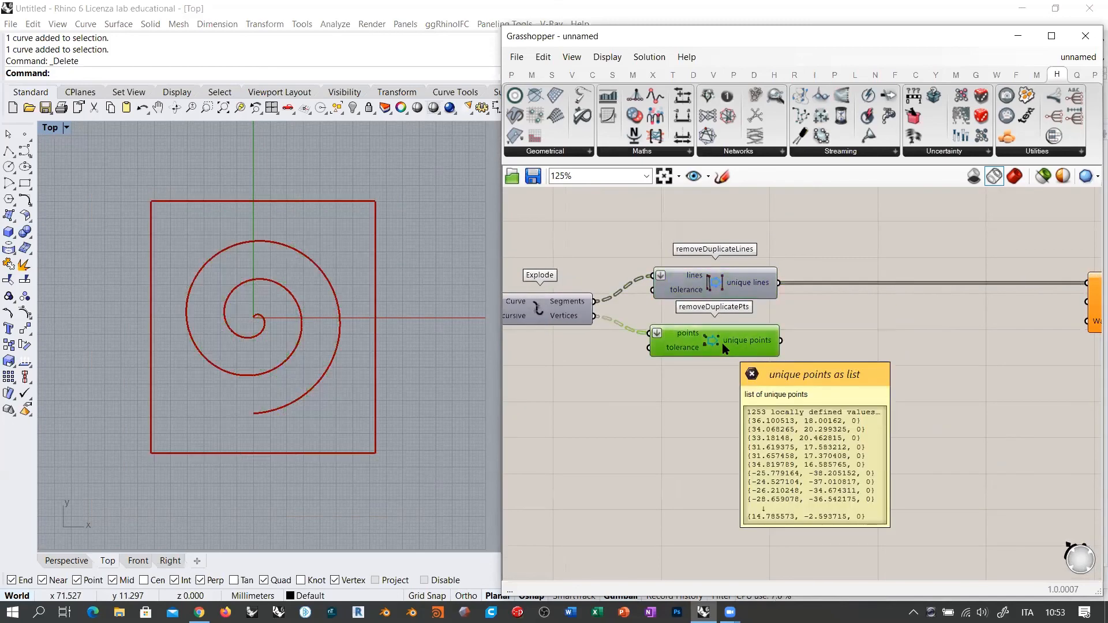
pyautogui.click(826, 396)
pyautogui.scroll(5, 292, 314)
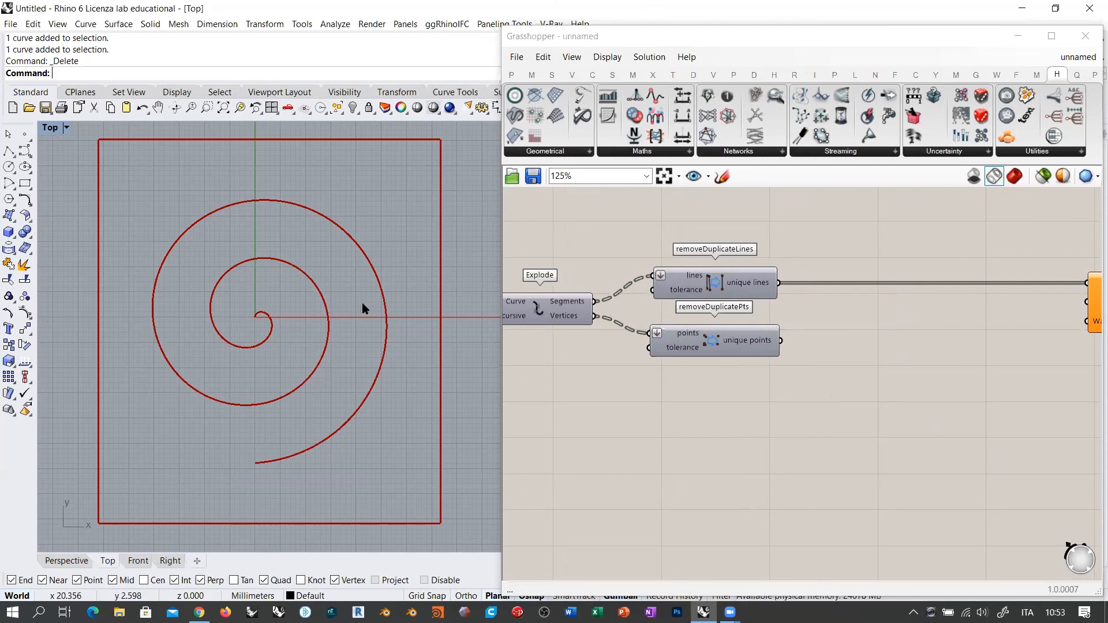
pyautogui.moveTo(947, 320); pyautogui.dragTo(860, 328, button='right')
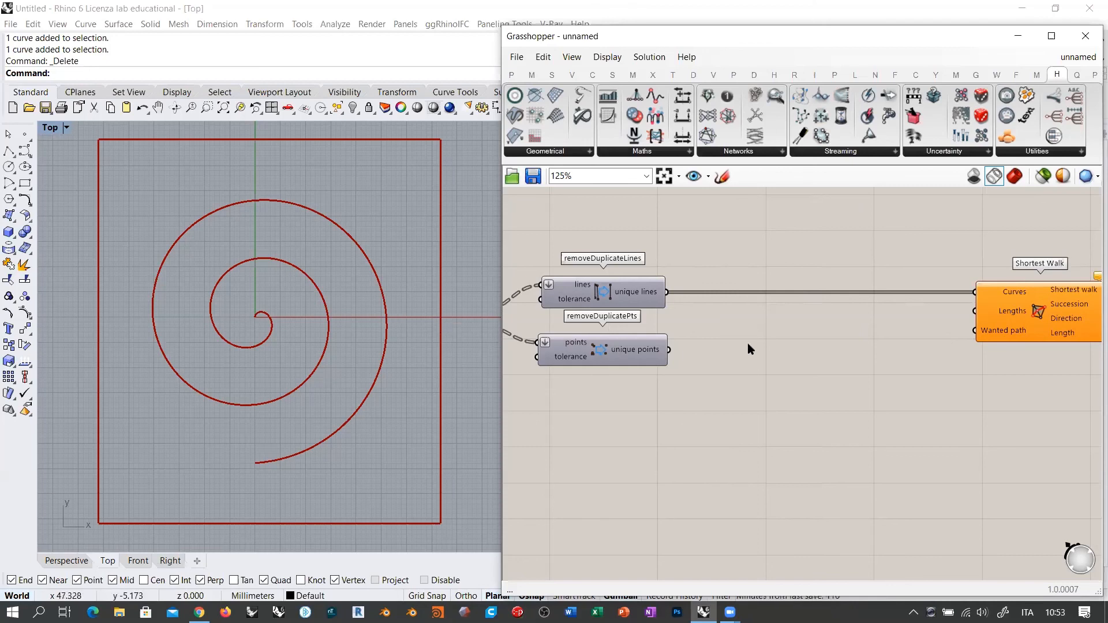
pyautogui.moveTo(819, 347); pyautogui.dragTo(808, 346, button='right')
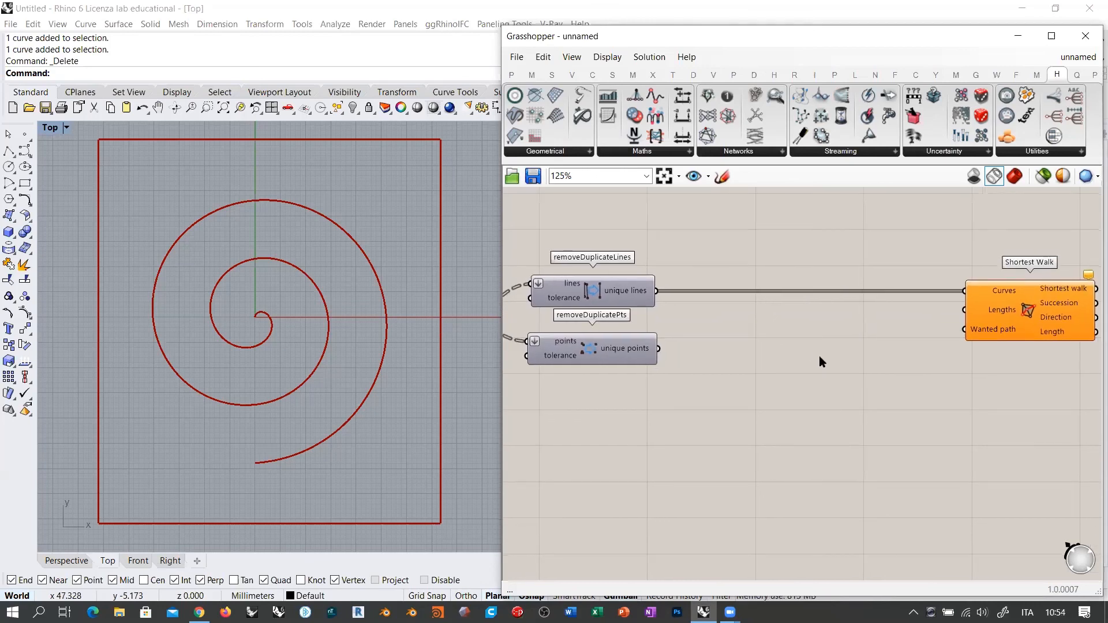
# Step: Add a Divide Curve component below the Bounding Box and connect Interpolate's Curve output to its Curve input
pyautogui.moveTo(590, 391); pyautogui.dragTo(886, 387, button='right')
pyautogui.moveTo(649, 411); pyautogui.dragTo(1071, 430, button='right')
pyautogui.moveTo(685, 302); pyautogui.dragTo(943, 336, button='right')
pyautogui.scroll(-2, 660, 296)
pyautogui.click(659, 297)
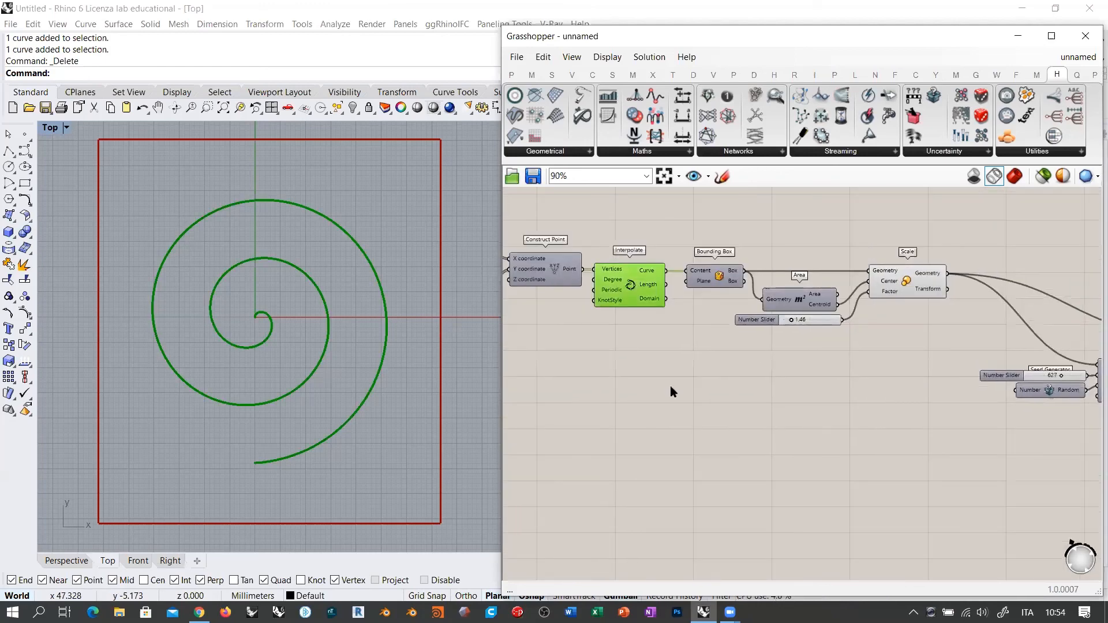
pyautogui.doubleClick(712, 397)
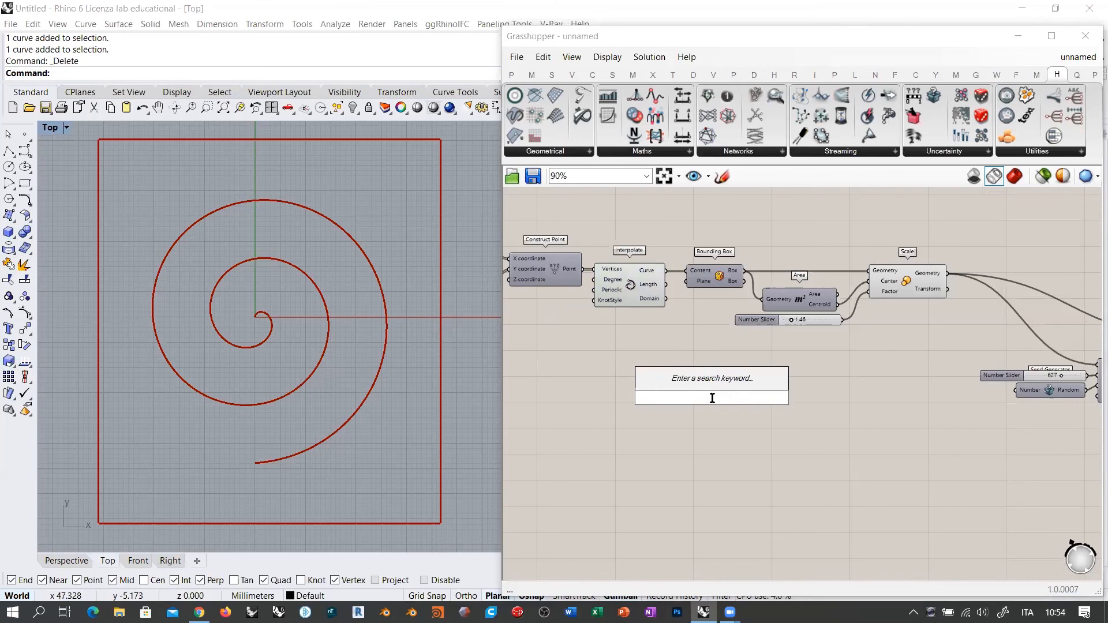
pyautogui.write('divi')
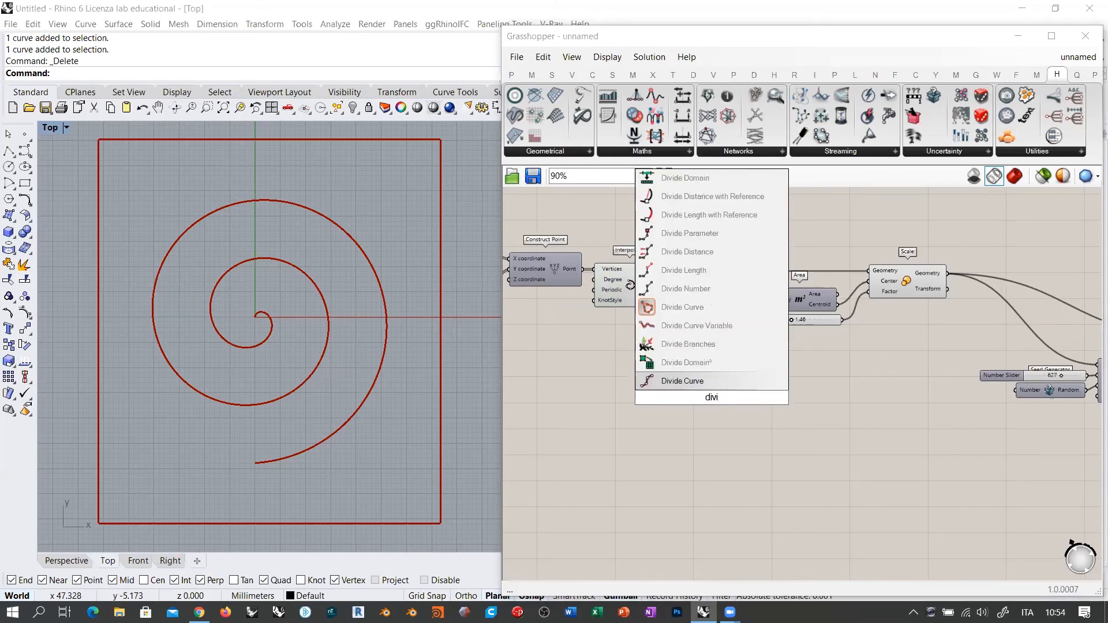
pyautogui.click(679, 383)
pyautogui.moveTo(665, 270); pyautogui.dragTo(716, 402)
# Step: Add a number slider set to 42 and connect it to Divide Curve's Count input
pyautogui.doubleClick(683, 410)
pyautogui.write('11')
pyautogui.press('Return')
pyautogui.scroll(4, 698, 395)
pyautogui.moveTo(710, 413); pyautogui.dragTo(716, 419)
pyautogui.moveTo(1010, 411); pyautogui.dragTo(746, 411, button='right')
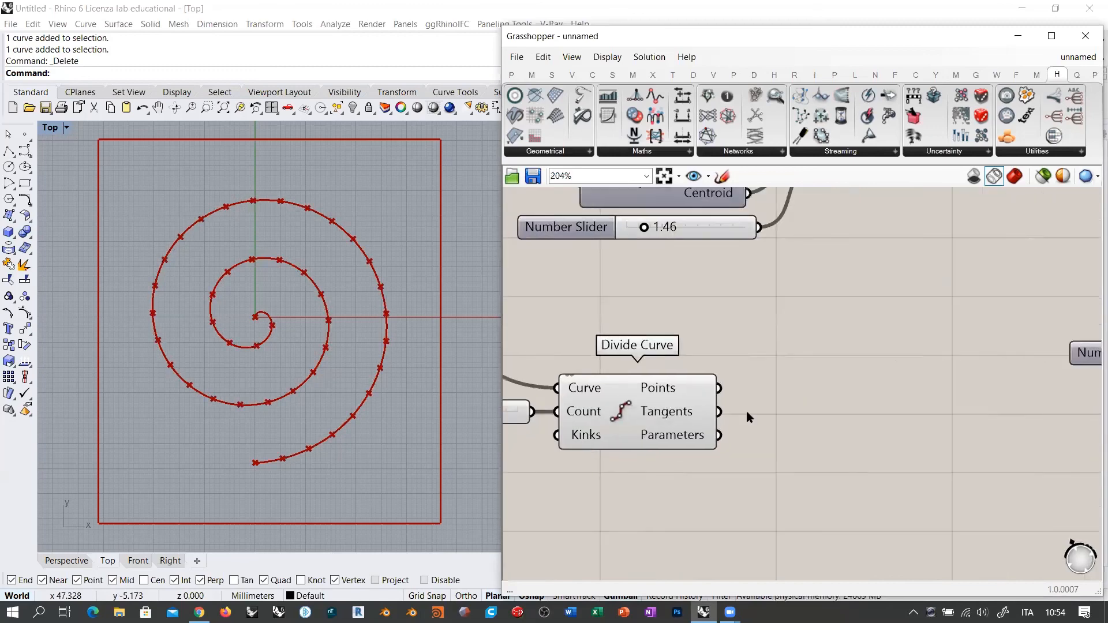
# Step: Add a PolyLine component and connect Divide Curve's Points output to its Vertices input
pyautogui.doubleClick(829, 415)
pyautogui.write('polyli')
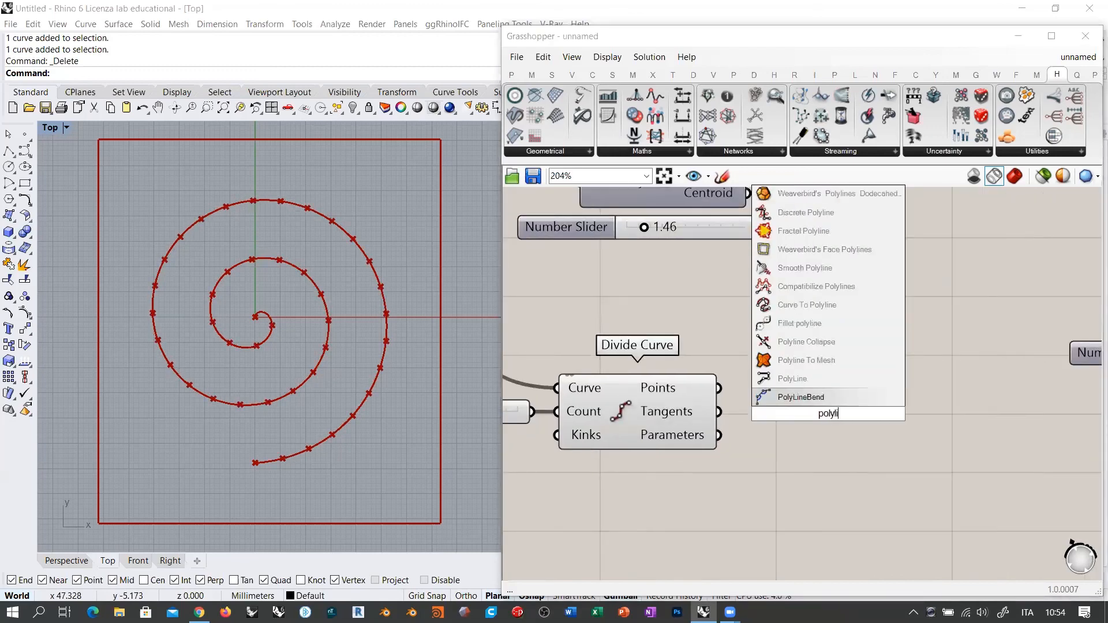
pyautogui.click(809, 380)
pyautogui.moveTo(719, 389); pyautogui.dragTo(780, 402)
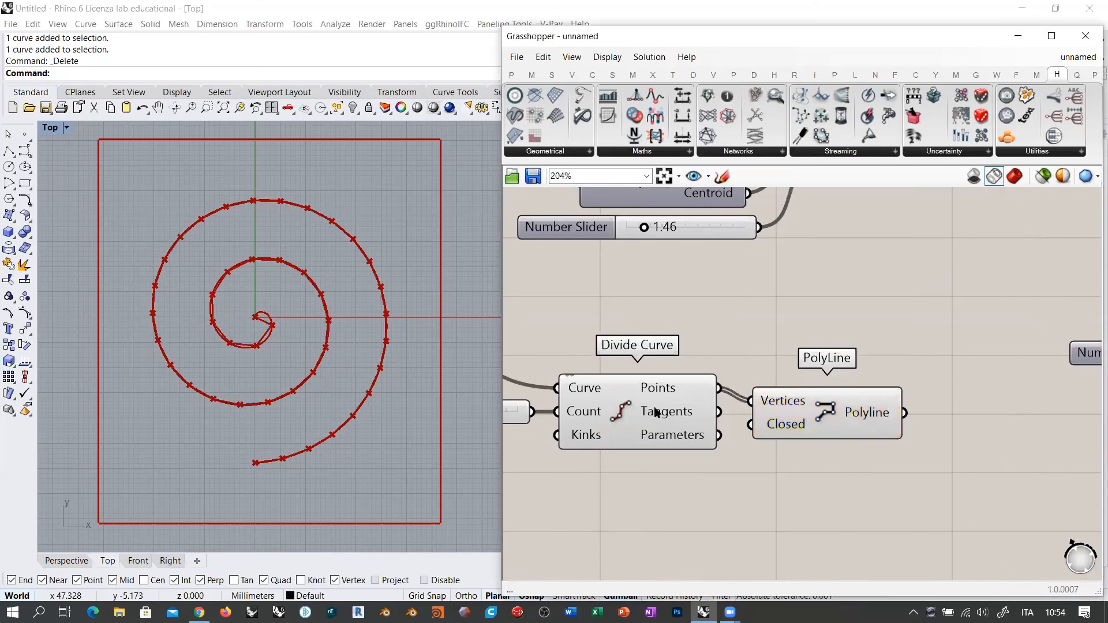
# Step: Hide the previews of the Divide Curve and Interpolate components, leaving the PolyLine preview on
pyautogui.click(656, 411)
pyautogui.click(793, 415)
pyautogui.scroll(-2, 794, 414)
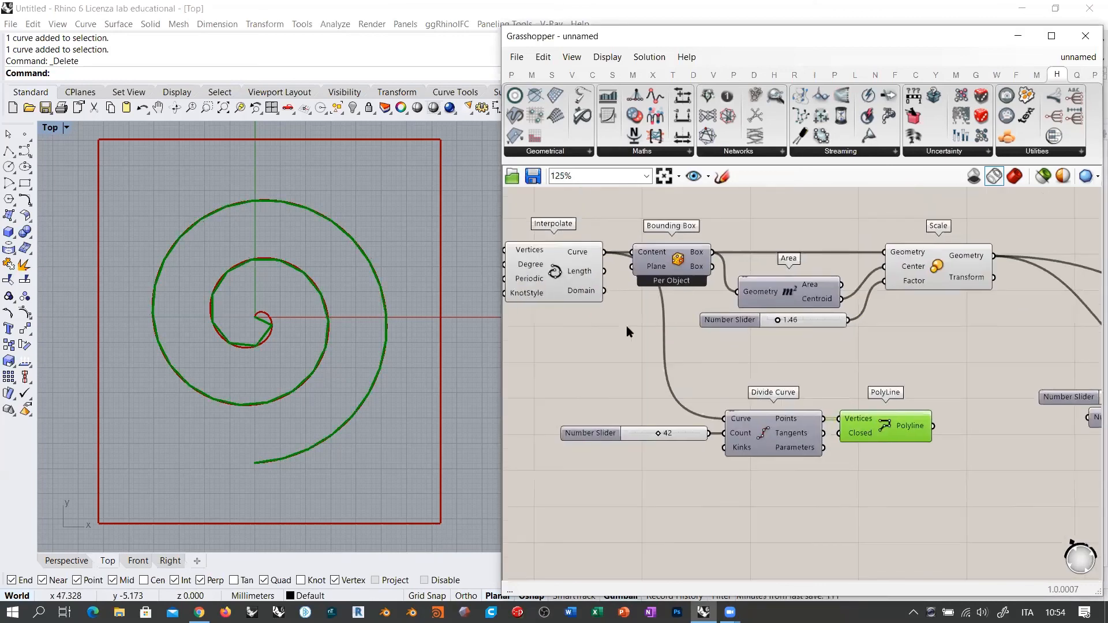
pyautogui.click(549, 275)
pyautogui.hotkey('ctrl', 'q')
# Step: Move the count slider, Divide Curve and PolyLine group along the definition to sit beneath the removeDuplicatePts component
pyautogui.moveTo(885, 450); pyautogui.dragTo(807, 416, button='right')
pyautogui.moveTo(806, 417); pyautogui.dragTo(890, 441)
pyautogui.scroll(-2, 615, 374)
pyautogui.moveTo(886, 443); pyautogui.dragTo(619, 450, button='right')
pyautogui.moveTo(724, 454)
pyautogui.mouseDown(button='right')
pyautogui.moveTo(712, 449)
pyautogui.moveTo(742, 452)
pyautogui.mouseUp(button='right')
pyautogui.moveTo(742, 453); pyautogui.dragTo(979, 449)
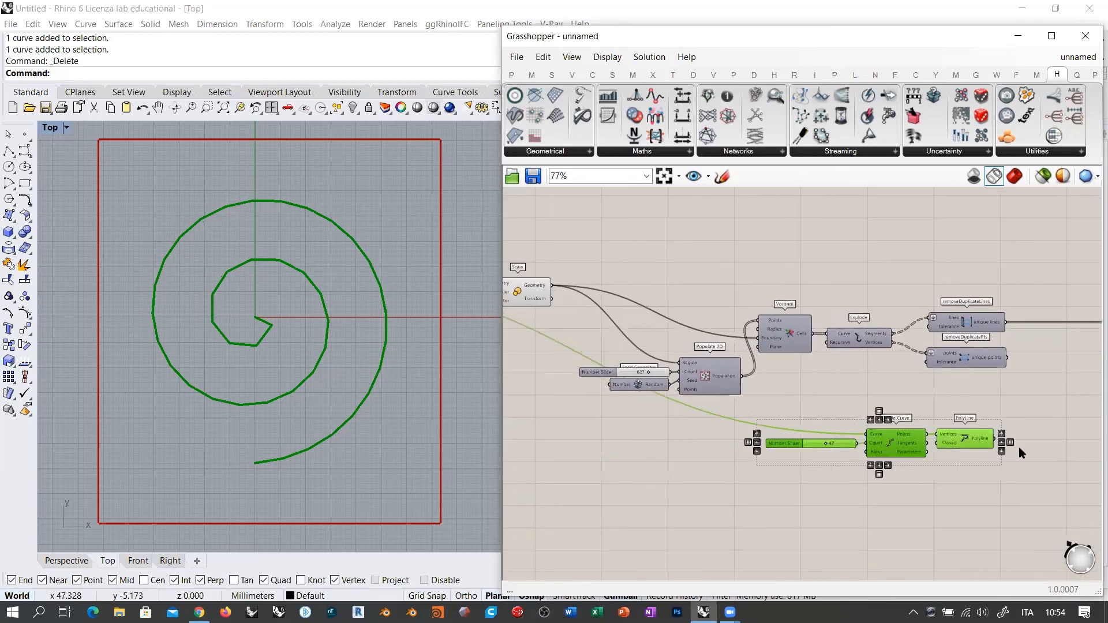
pyautogui.moveTo(1019, 453); pyautogui.dragTo(789, 441, button='right')
pyautogui.scroll(3, 797, 433)
# Step: Explode the PolyLine output, connect the Segments to Shortest Walk's Wanted path input, and hide the PolyLine and Explode previews
pyautogui.click(803, 428)
pyautogui.doubleClick(803, 428)
pyautogui.write('exp')
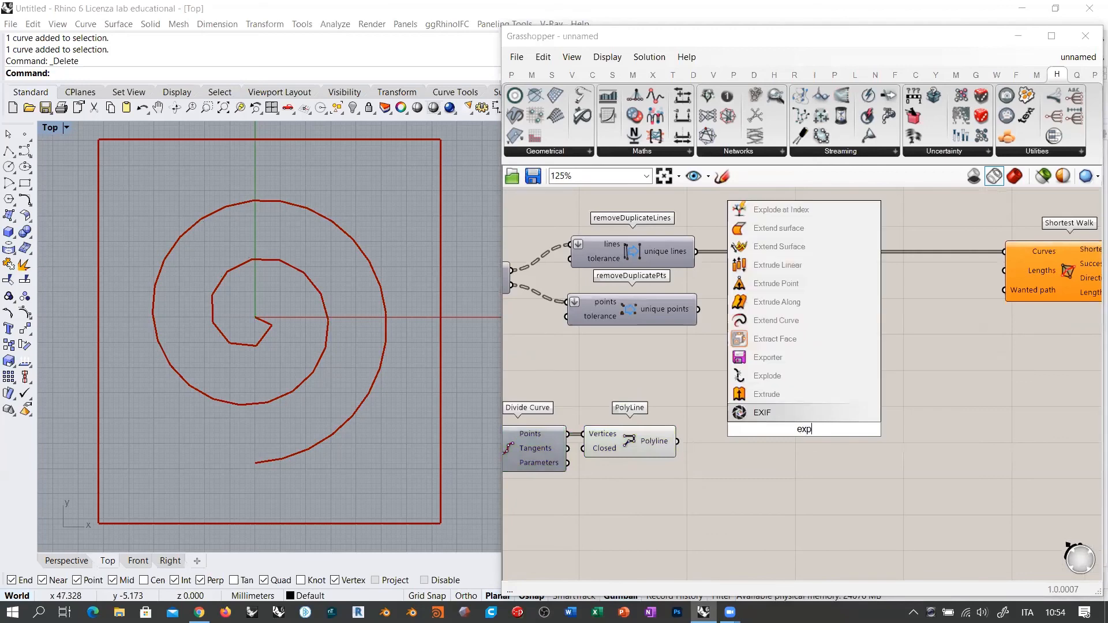
pyautogui.write('lo')
pyautogui.press('Return')
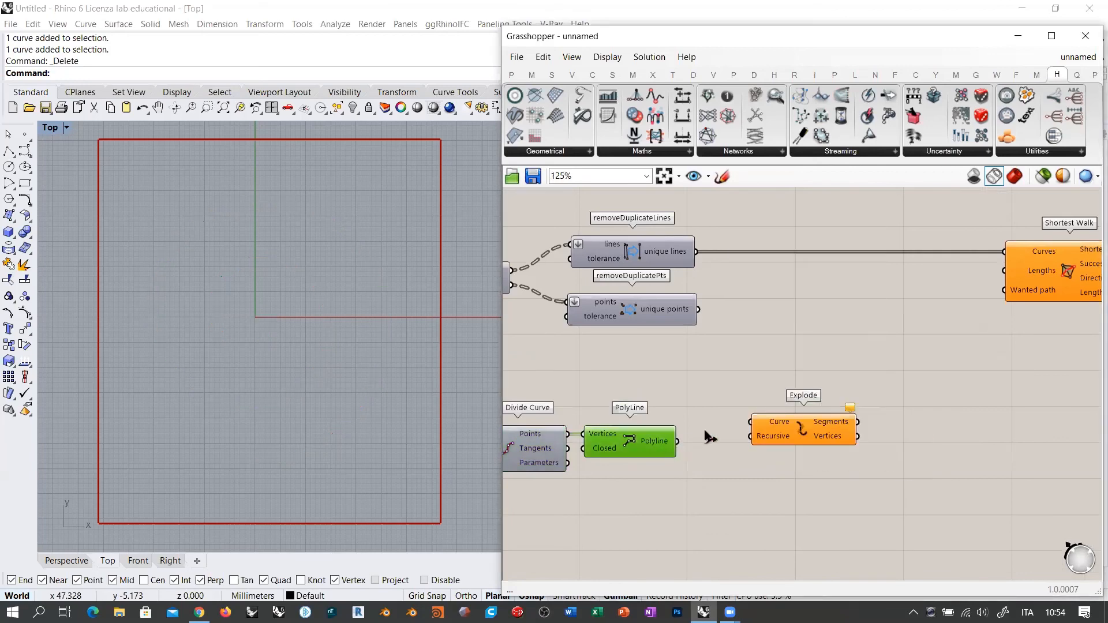
pyautogui.moveTo(678, 441); pyautogui.dragTo(1005, 291)
pyautogui.click(985, 388)
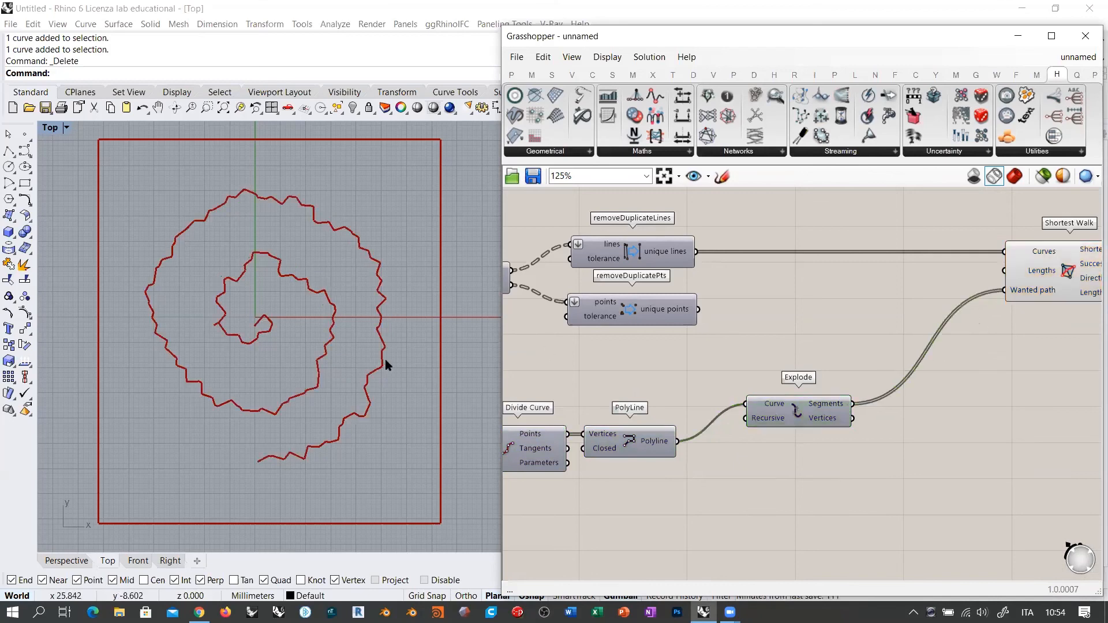